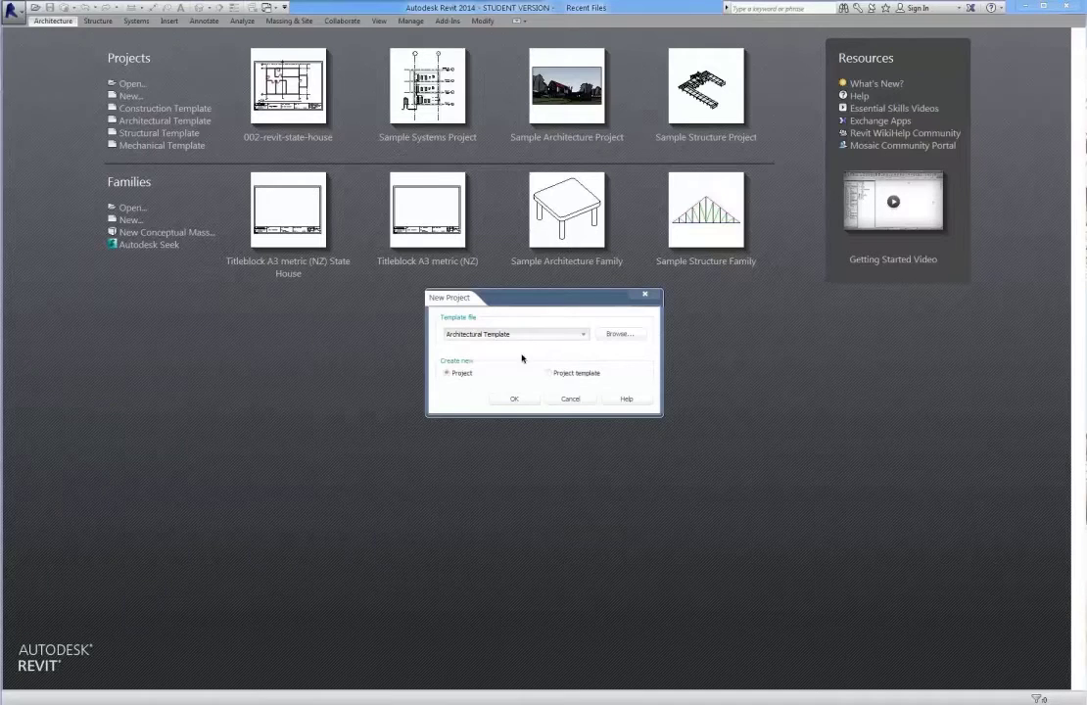
- Create a new project from the Architectural Template
click(515, 399)
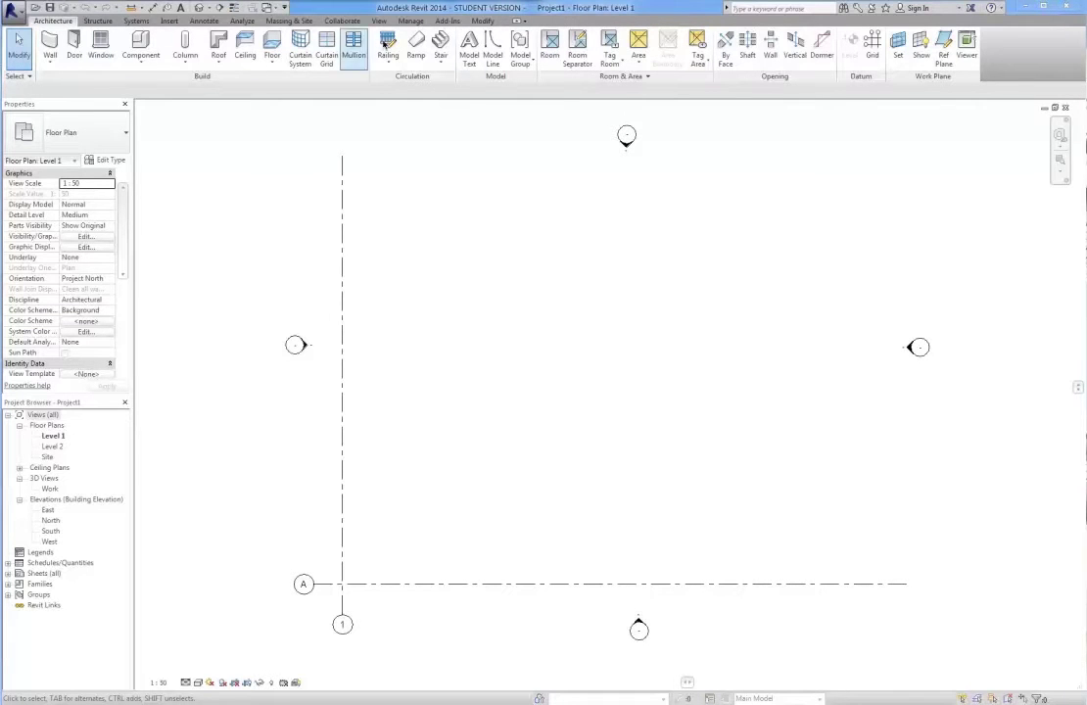
click(98, 21)
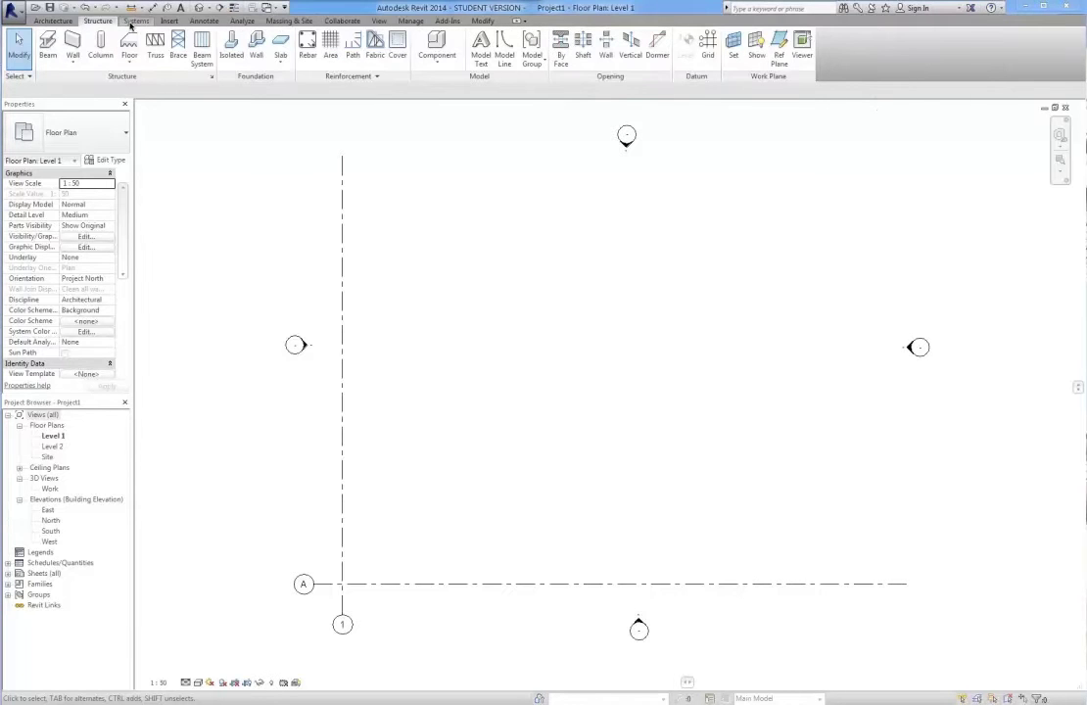
click(137, 22)
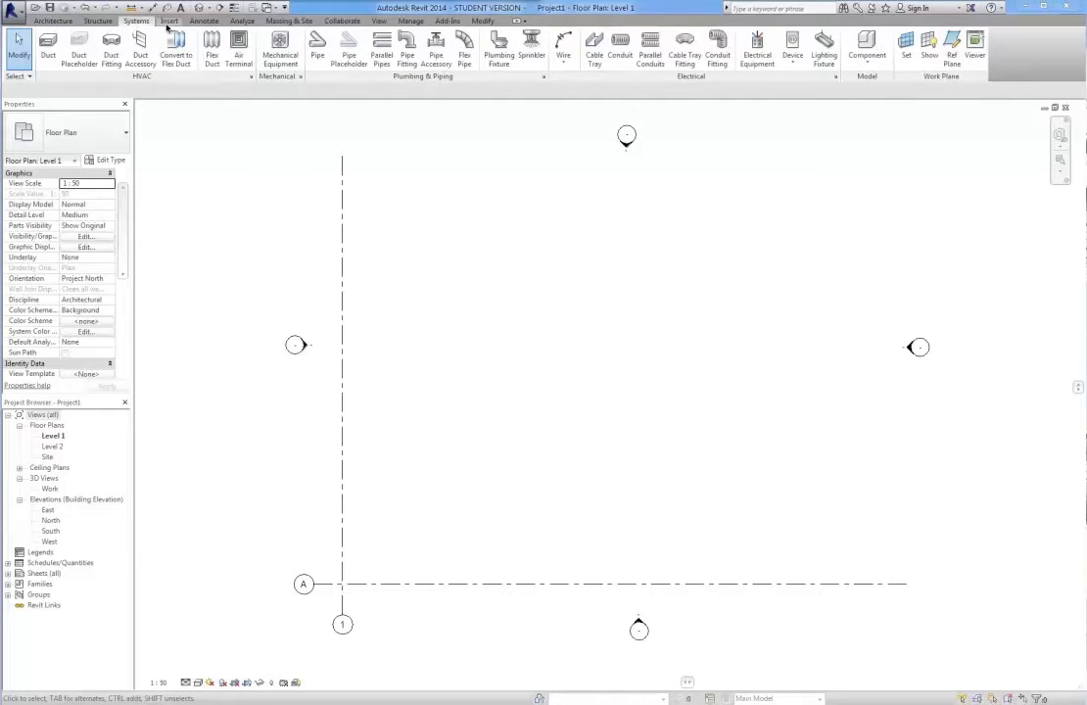
click(169, 20)
click(53, 21)
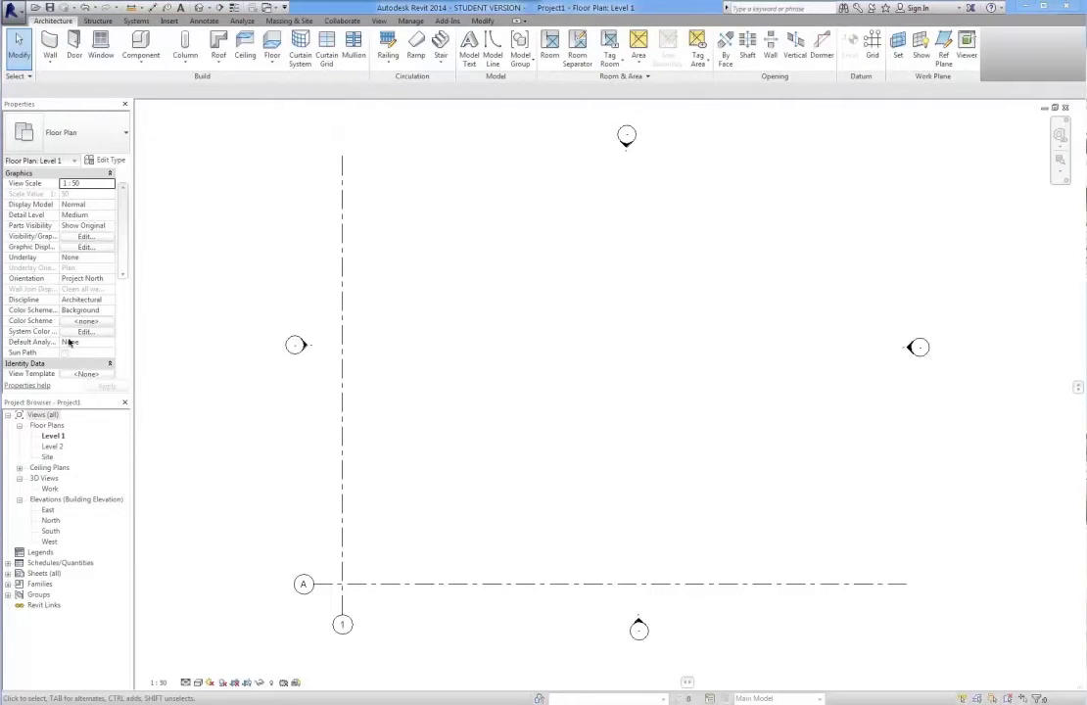
- Expand the ceiling plans in the project's view tree to list their levels
click(51, 415)
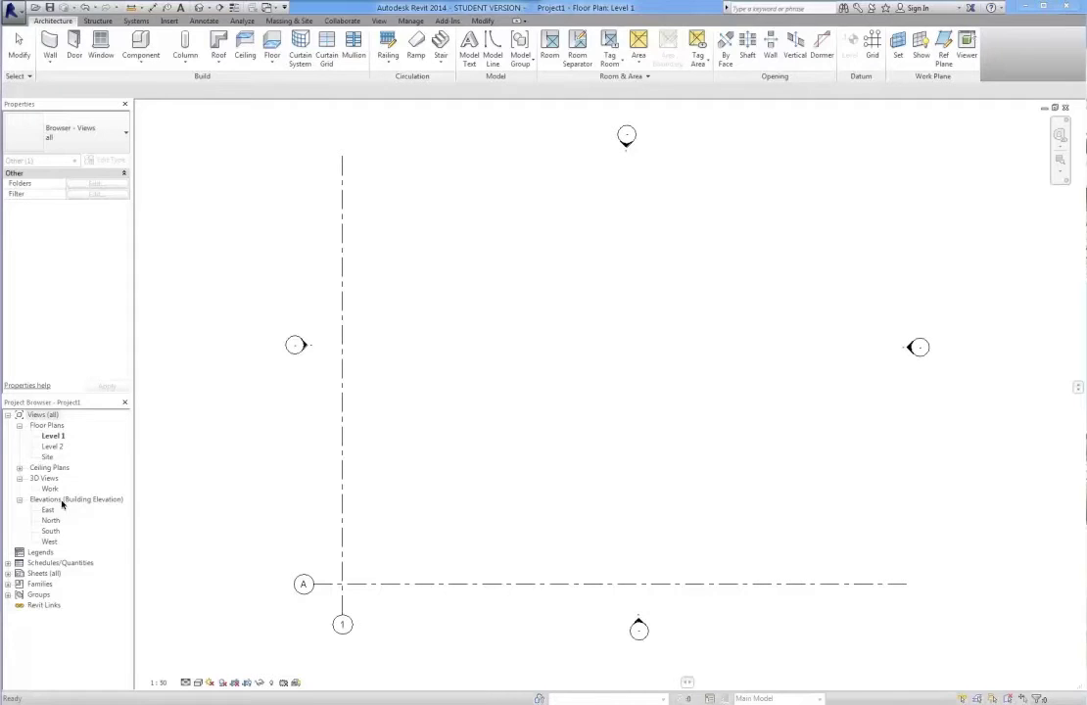
click(19, 467)
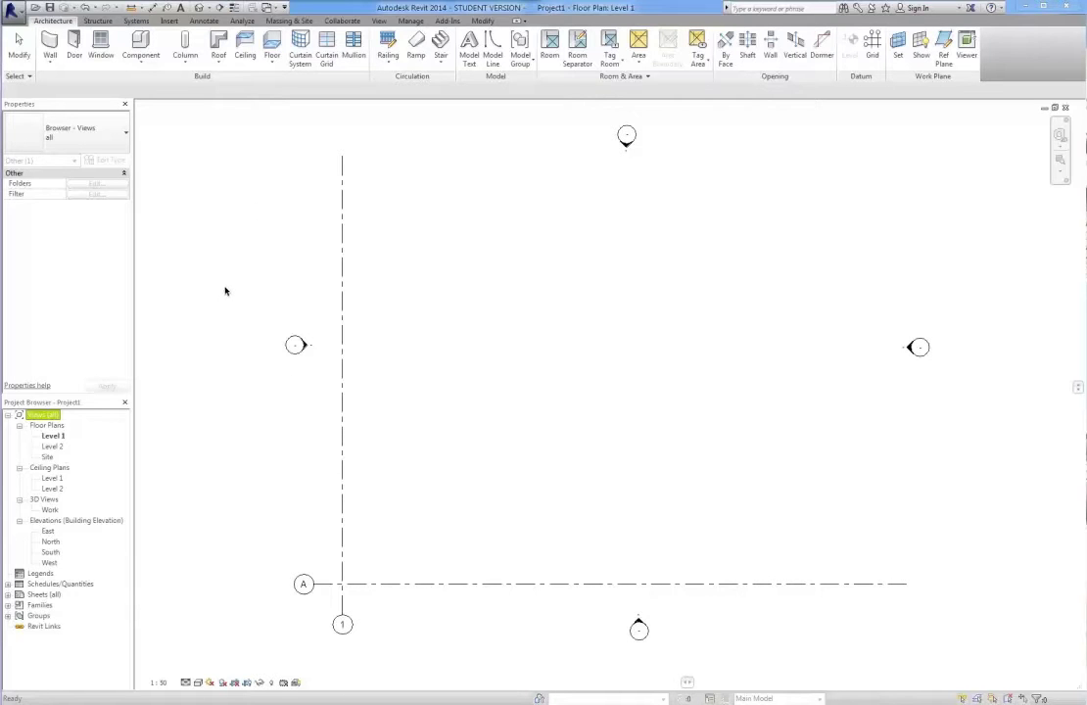
click(180, 301)
mouse_move(1, 44)
mouse_move(86, 186)
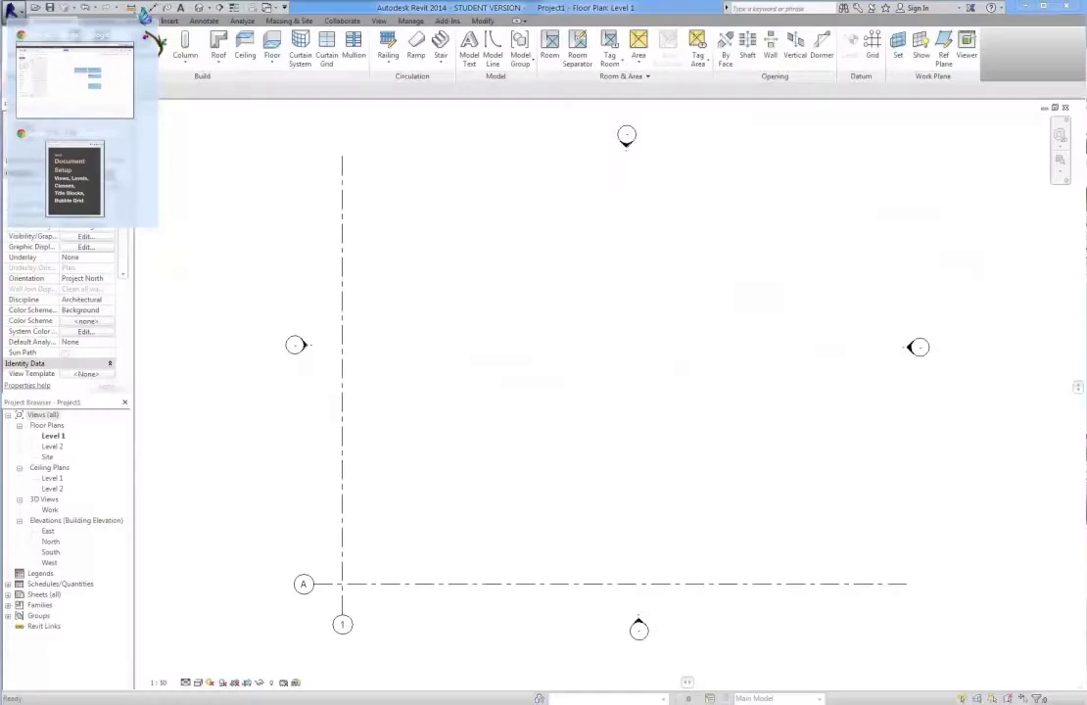
click(73, 181)
key(alt+Tab)
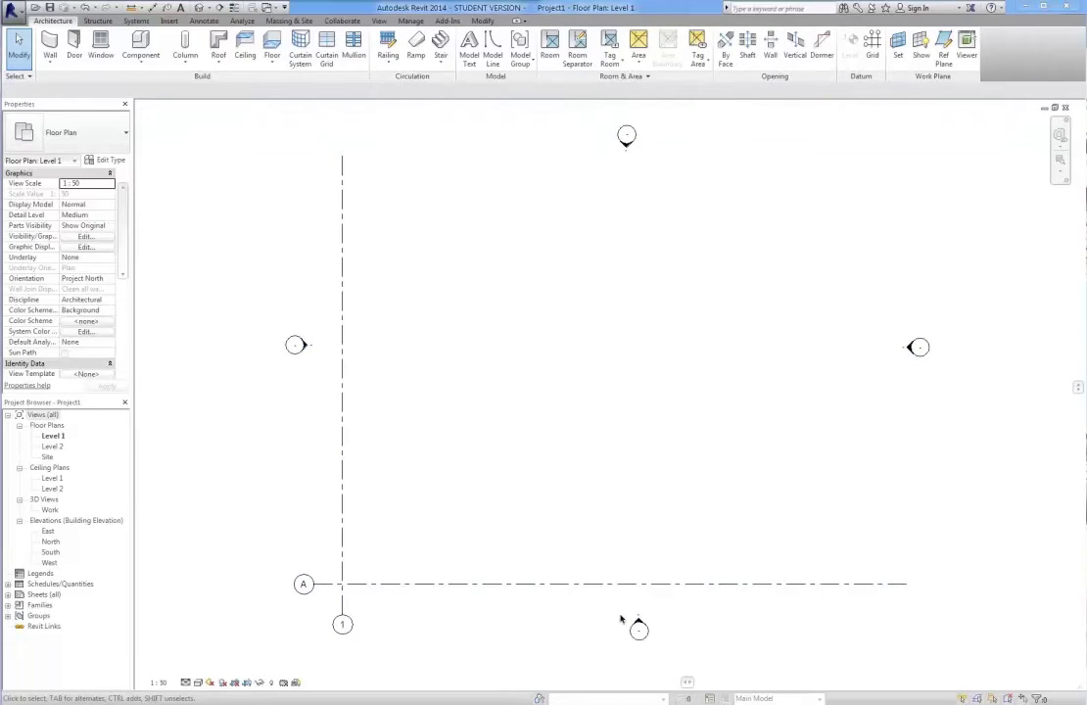
- Open the East elevation, compare it with the Level 1 floor plan, and return to the East elevation
click(47, 532)
double_click(47, 532)
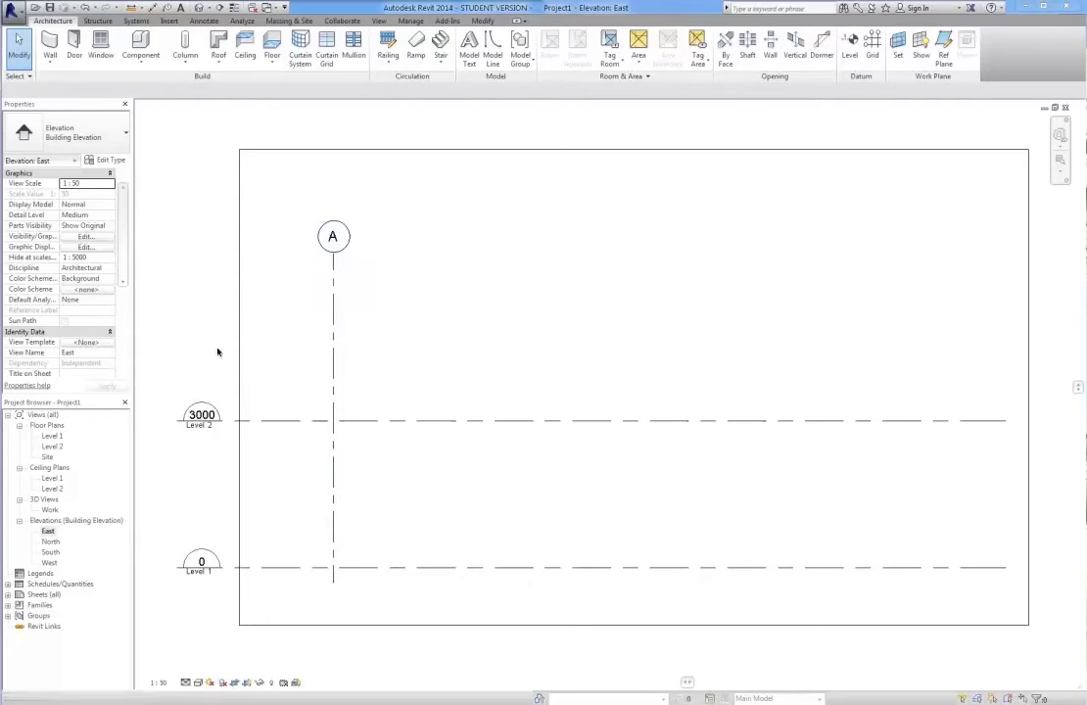
double_click(52, 437)
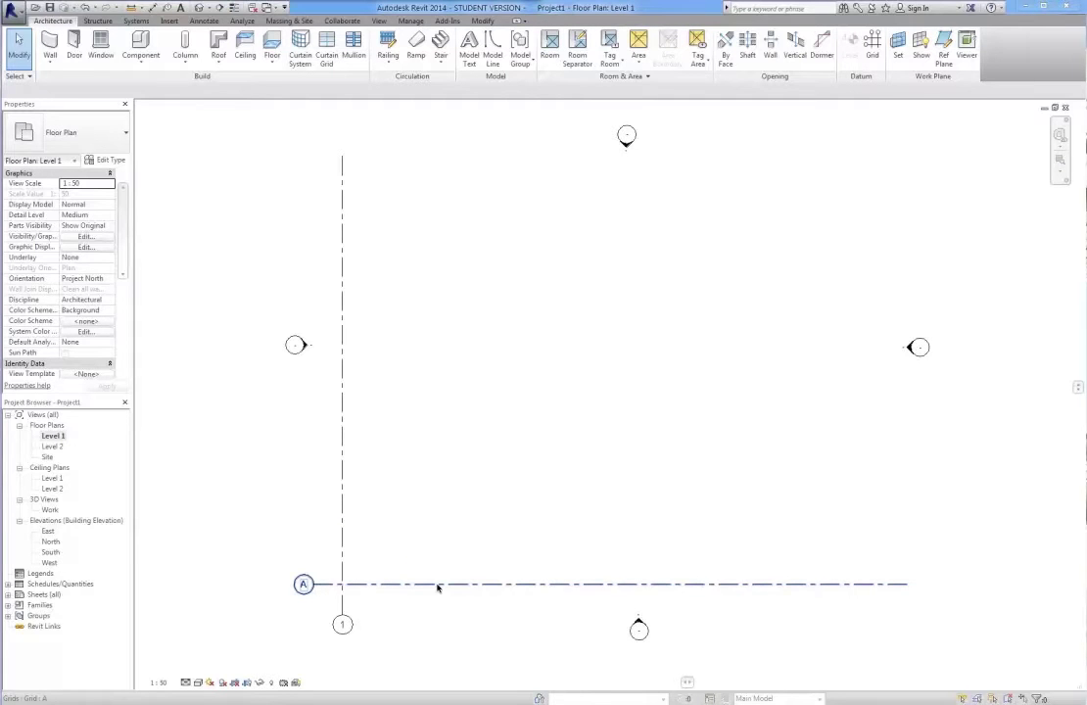
double_click(50, 531)
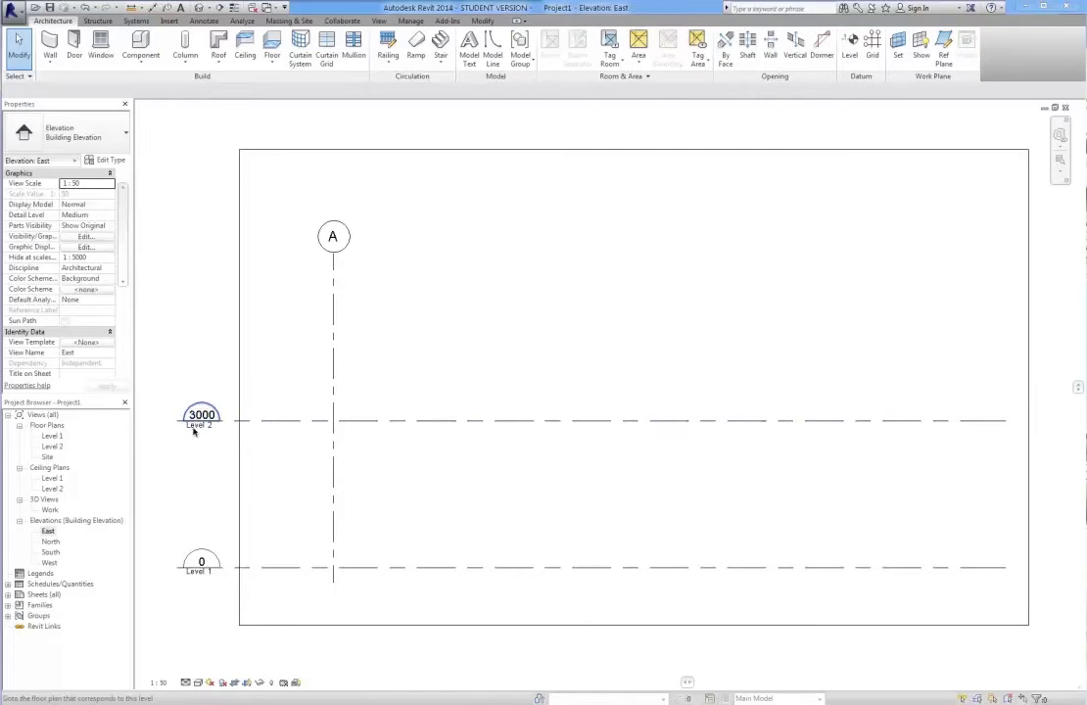
- Move Level 2 down to an elevation of 2200 mm in the East elevation and check the Level 2 floor plan
click(297, 422)
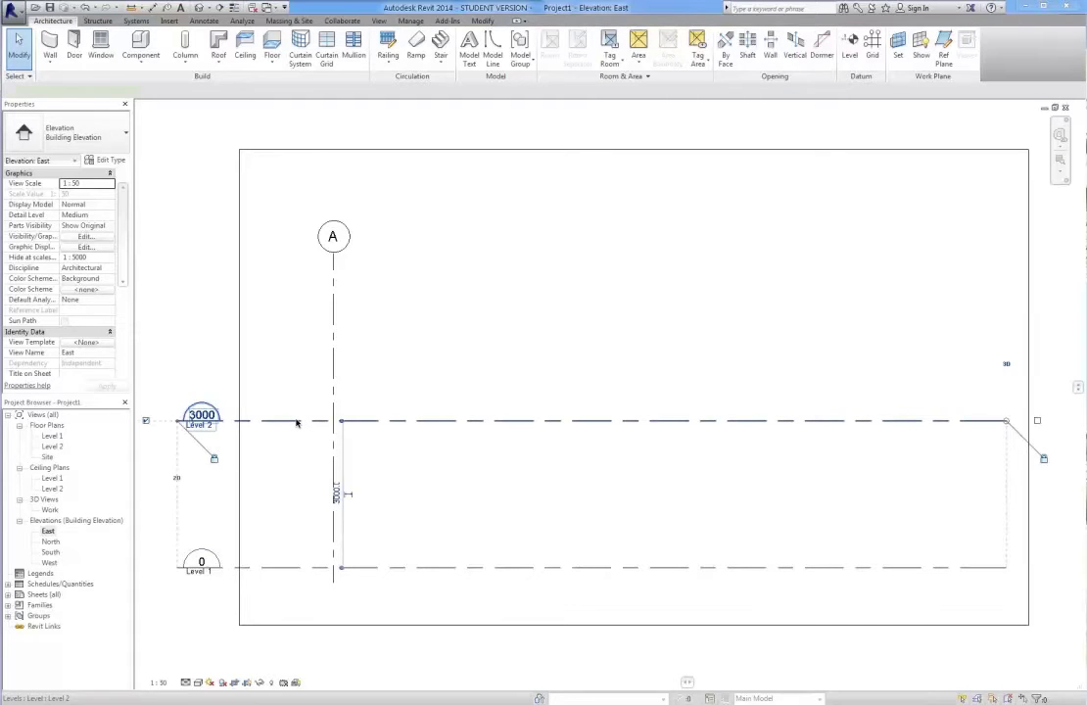
drag(293, 446, 294, 463)
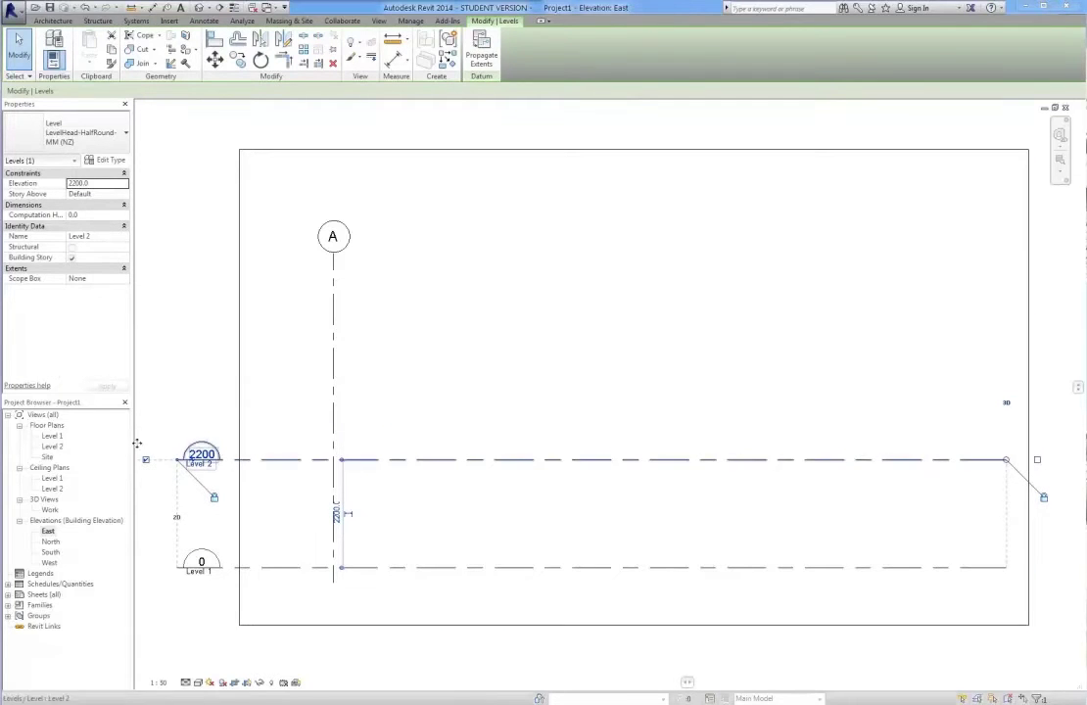
double_click(53, 447)
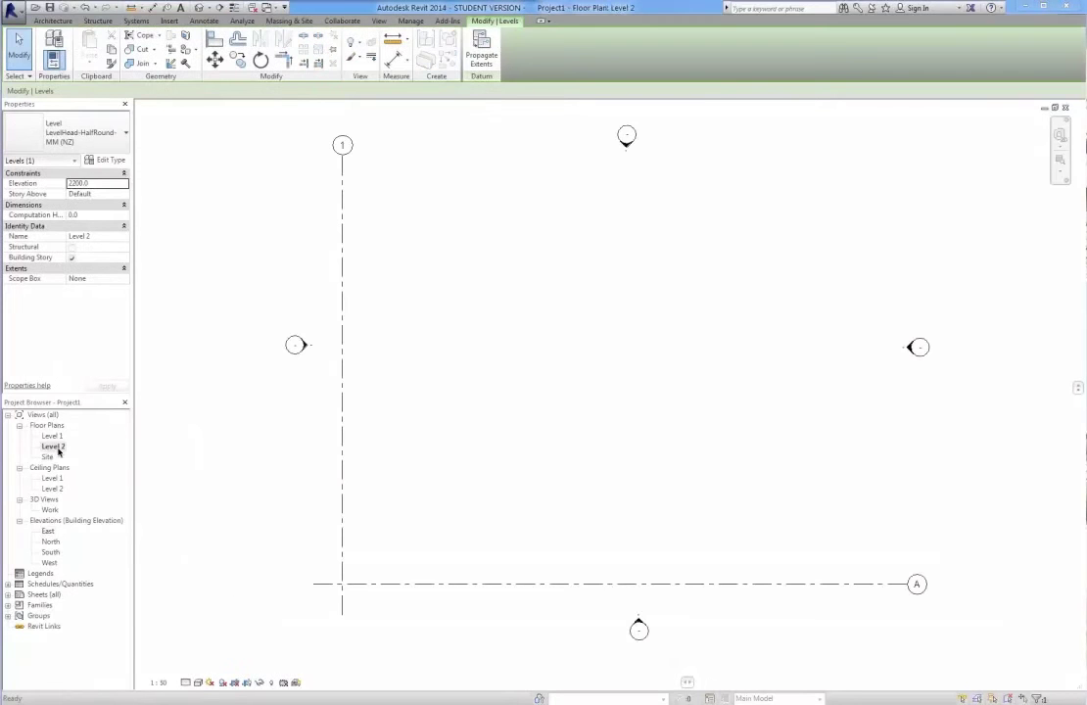
double_click(48, 530)
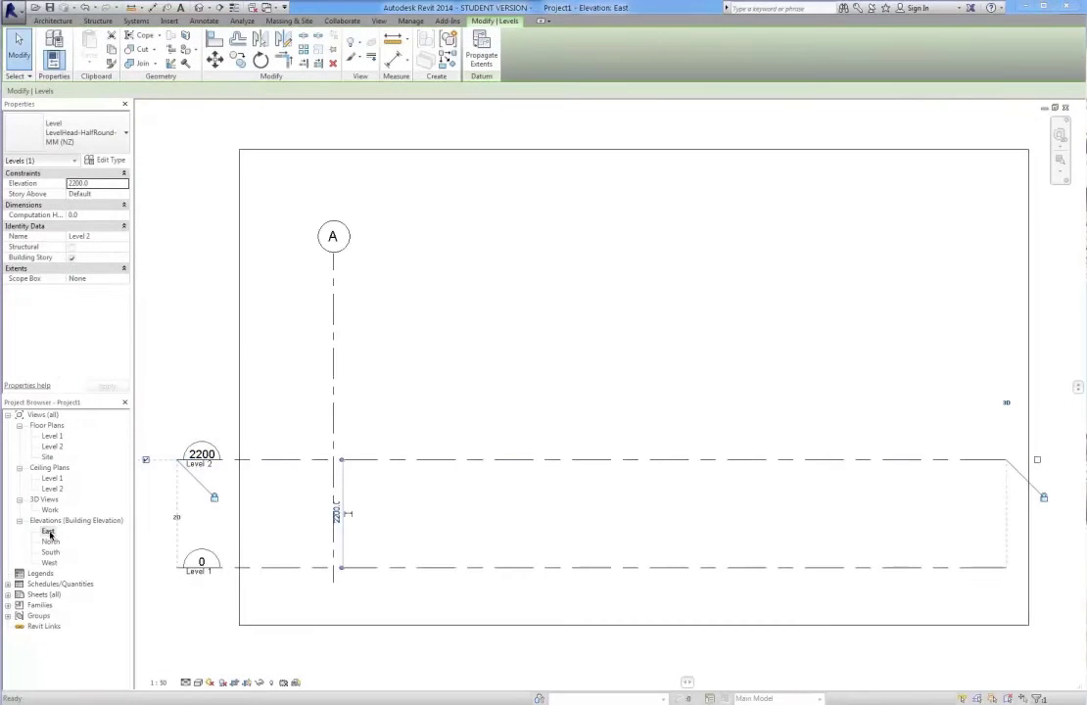
click(203, 455)
click(294, 385)
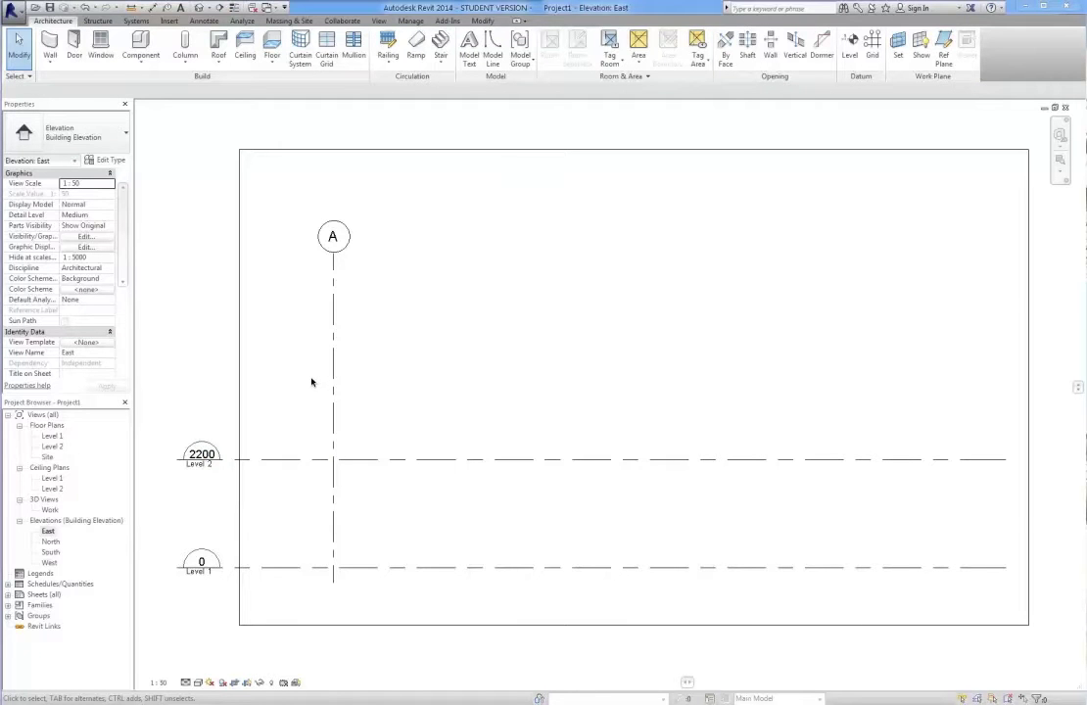
- Switch to Foxit Reader and examine the dimensions on the 1456 house drawing
key(alt+Tab)
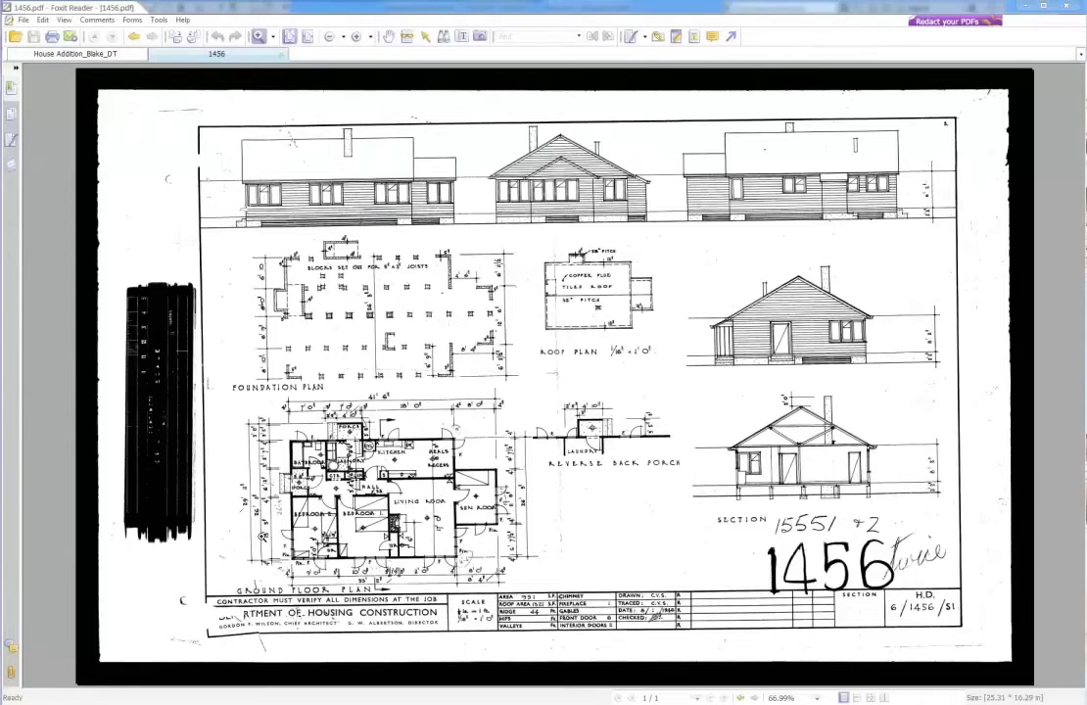
drag(179, 331, 478, 525)
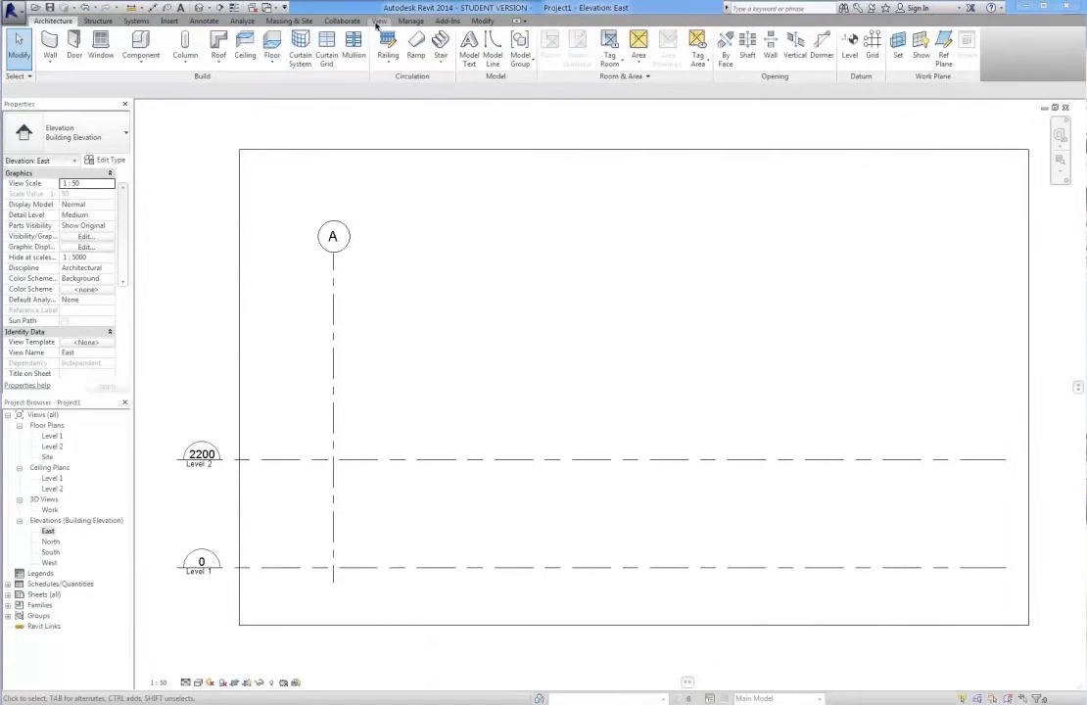
- Return to Revit and set the project's length units to decimal feet with 0 decimal places
click(410, 21)
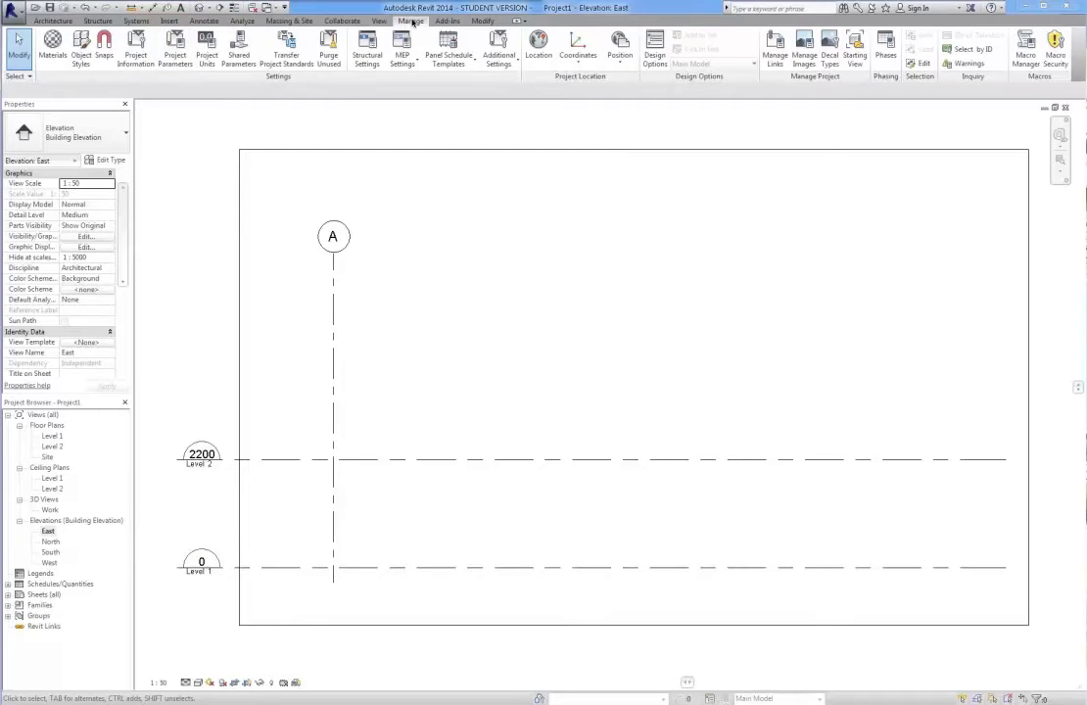
click(207, 44)
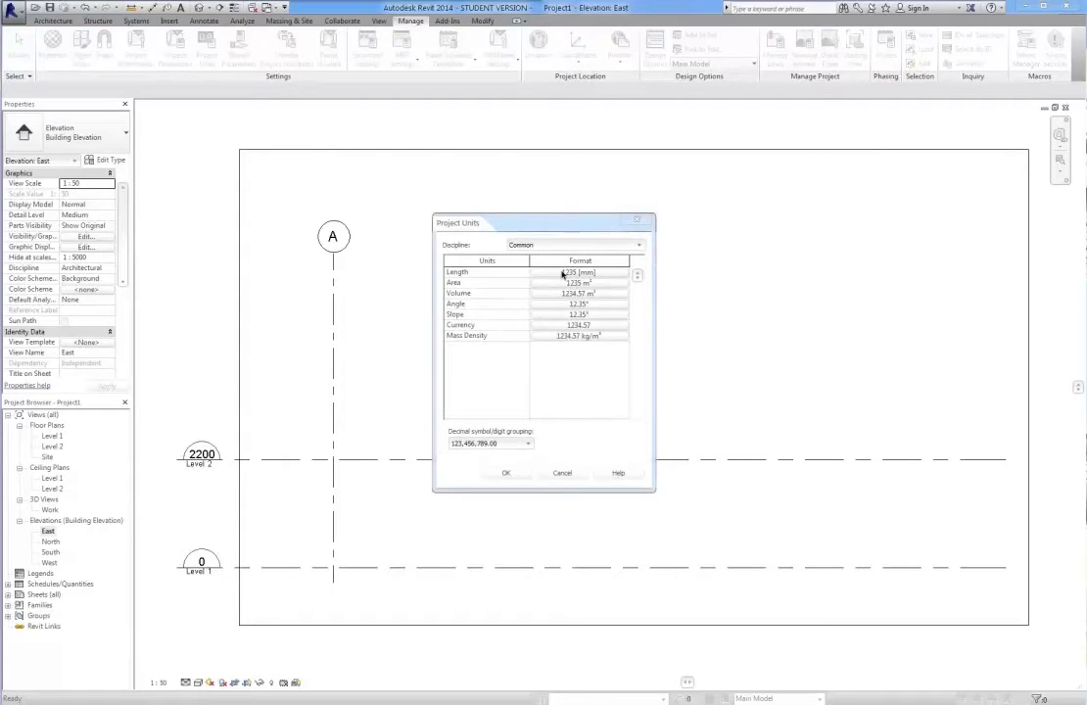
click(613, 273)
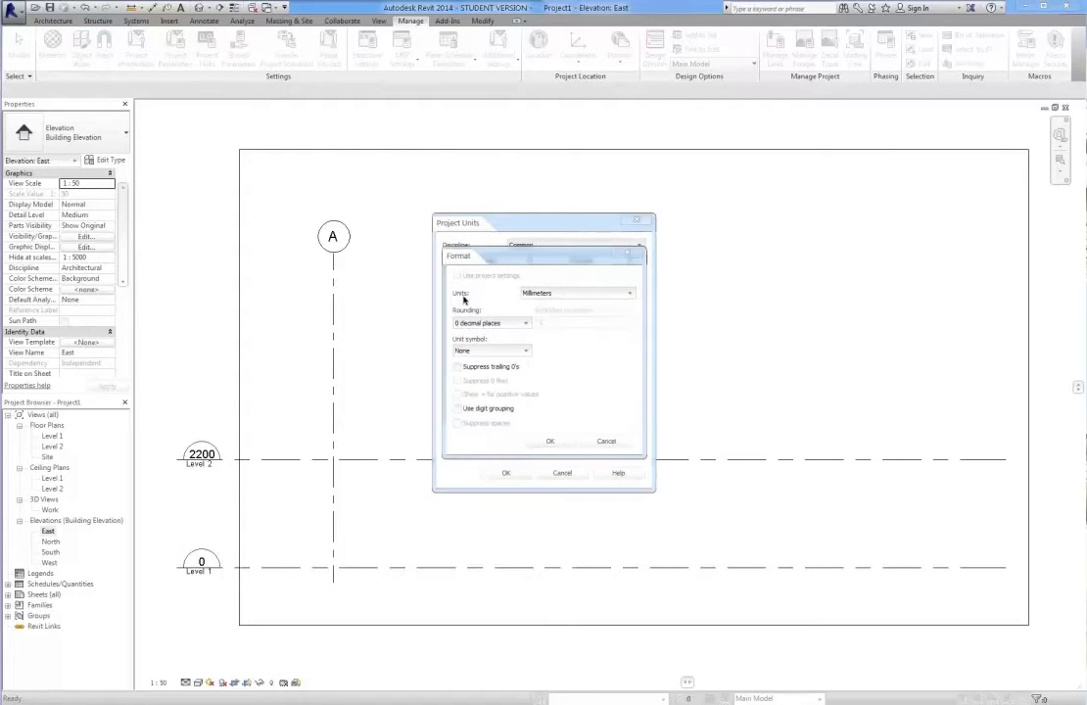
click(577, 293)
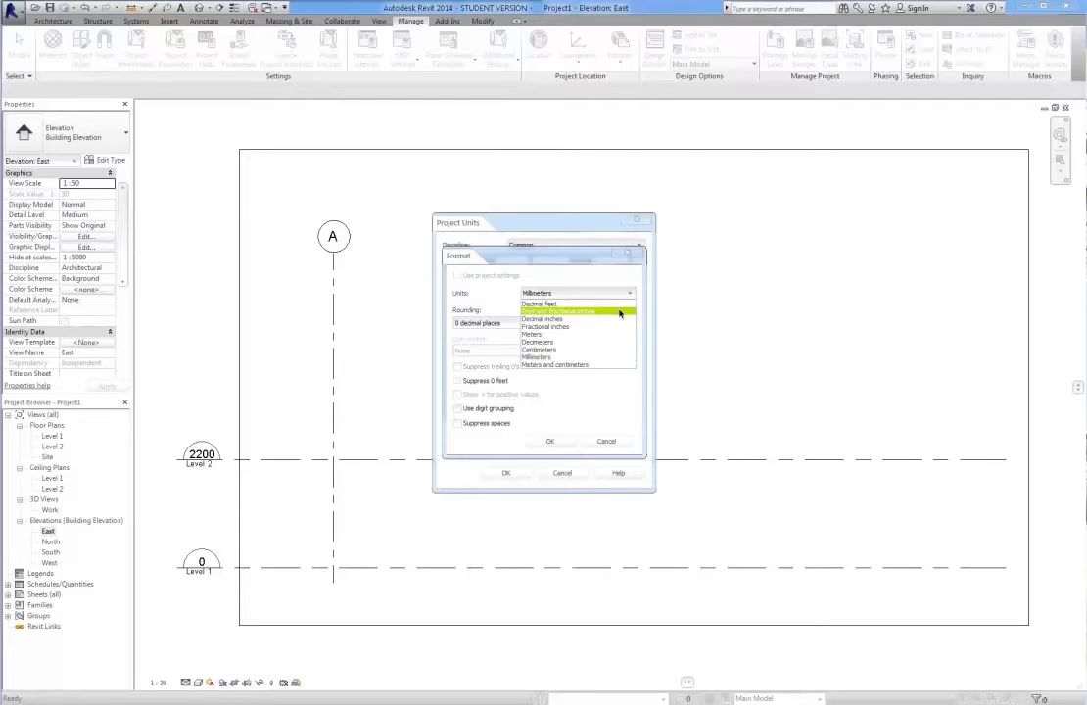
click(619, 312)
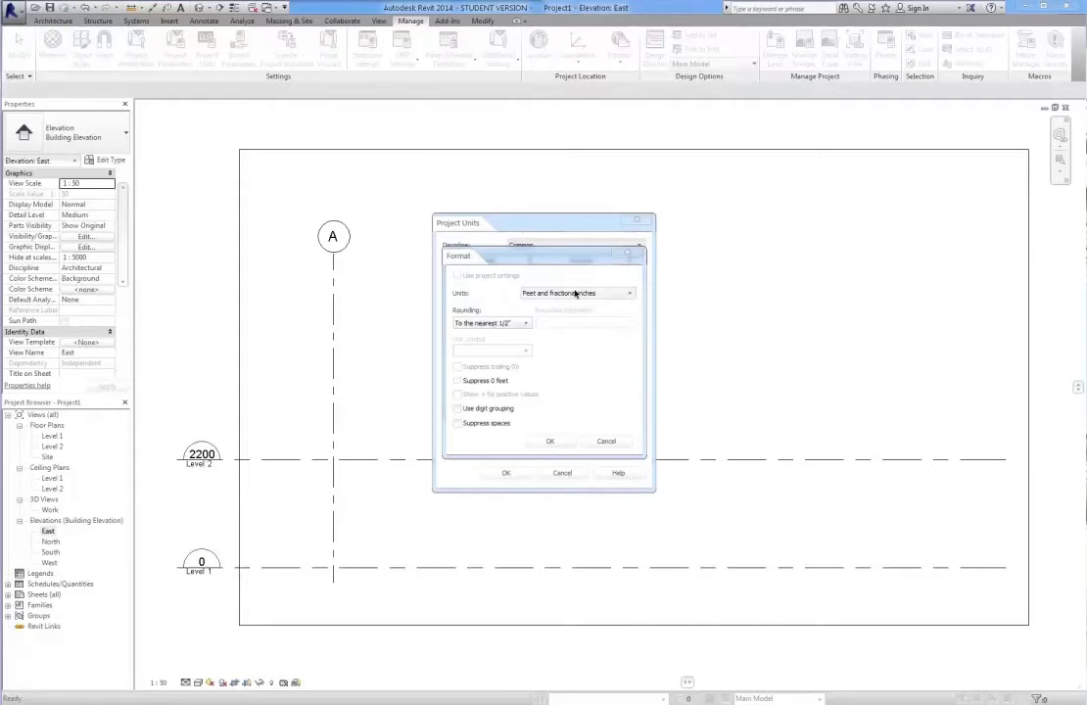
click(619, 294)
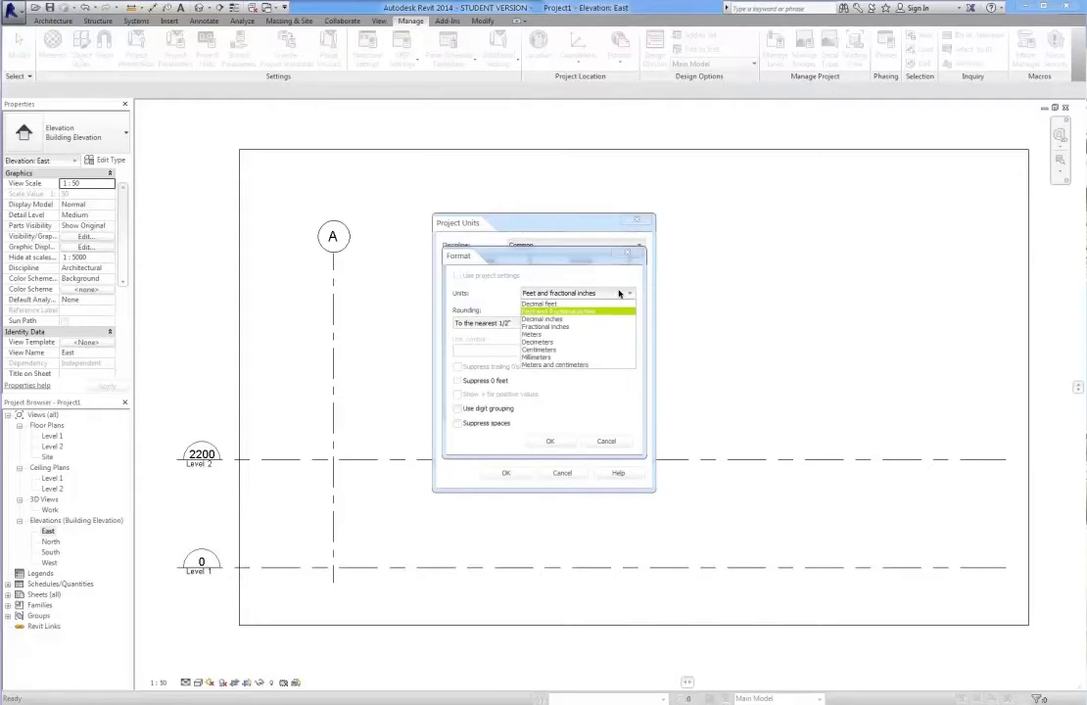
click(542, 318)
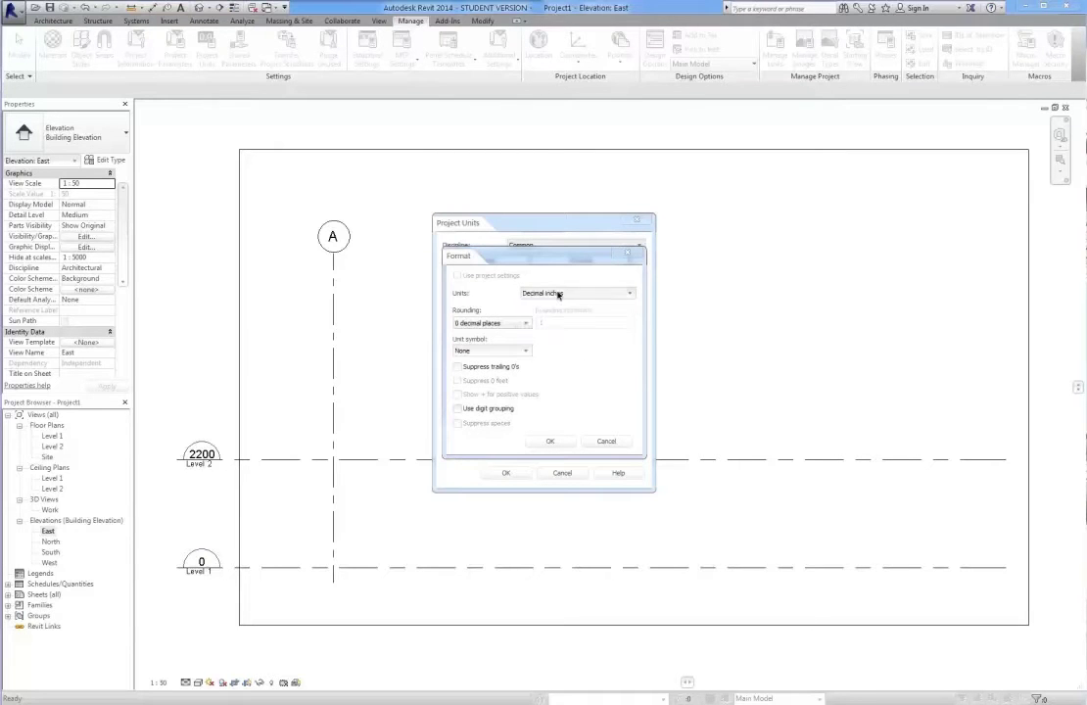
click(551, 293)
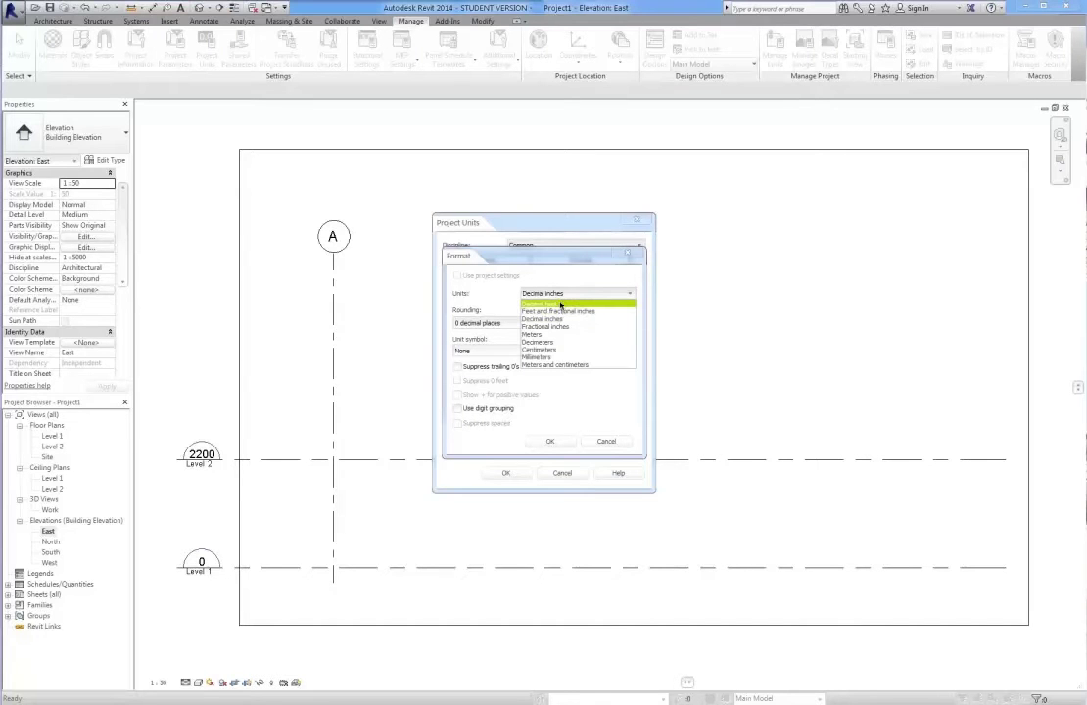
click(561, 304)
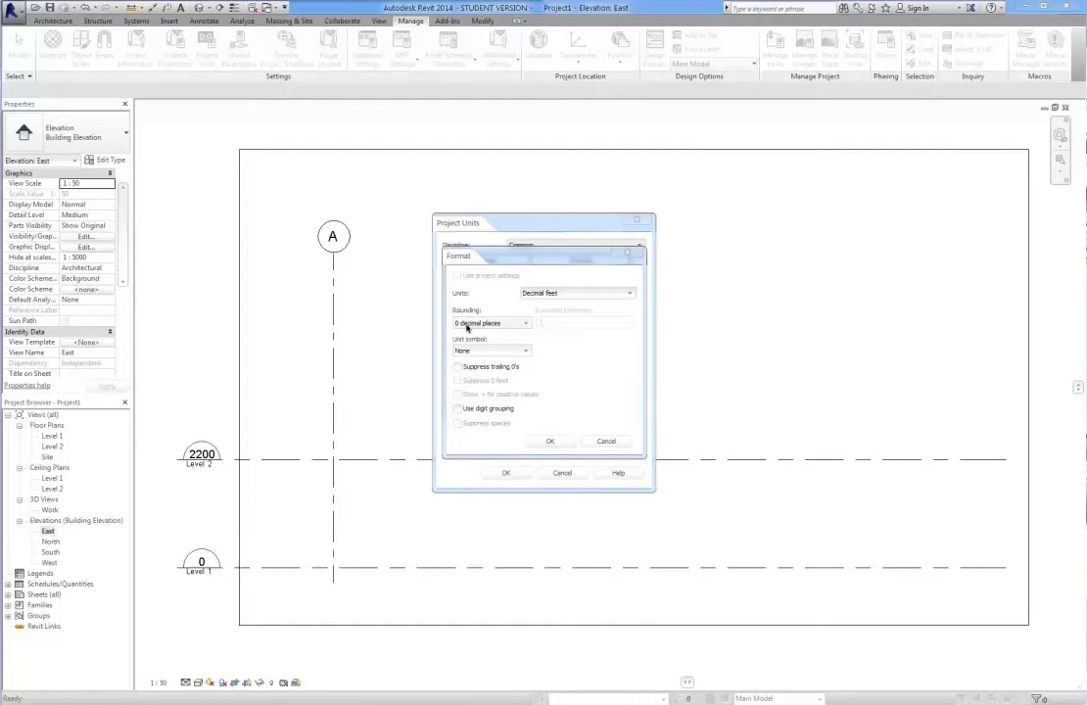
click(550, 290)
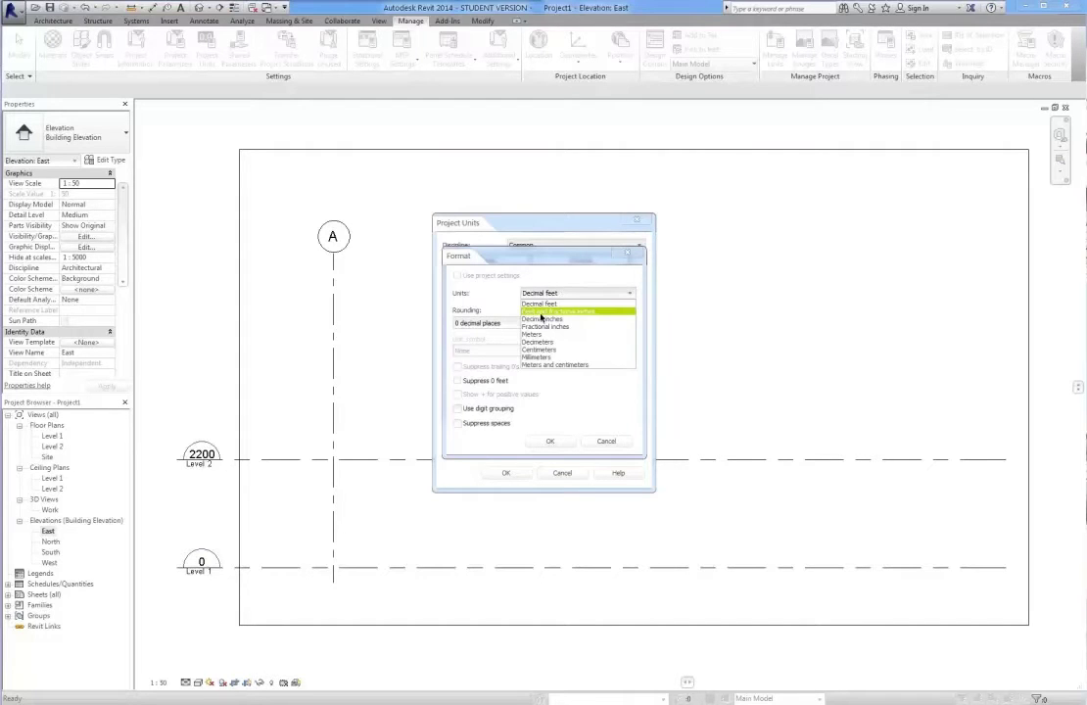
click(549, 304)
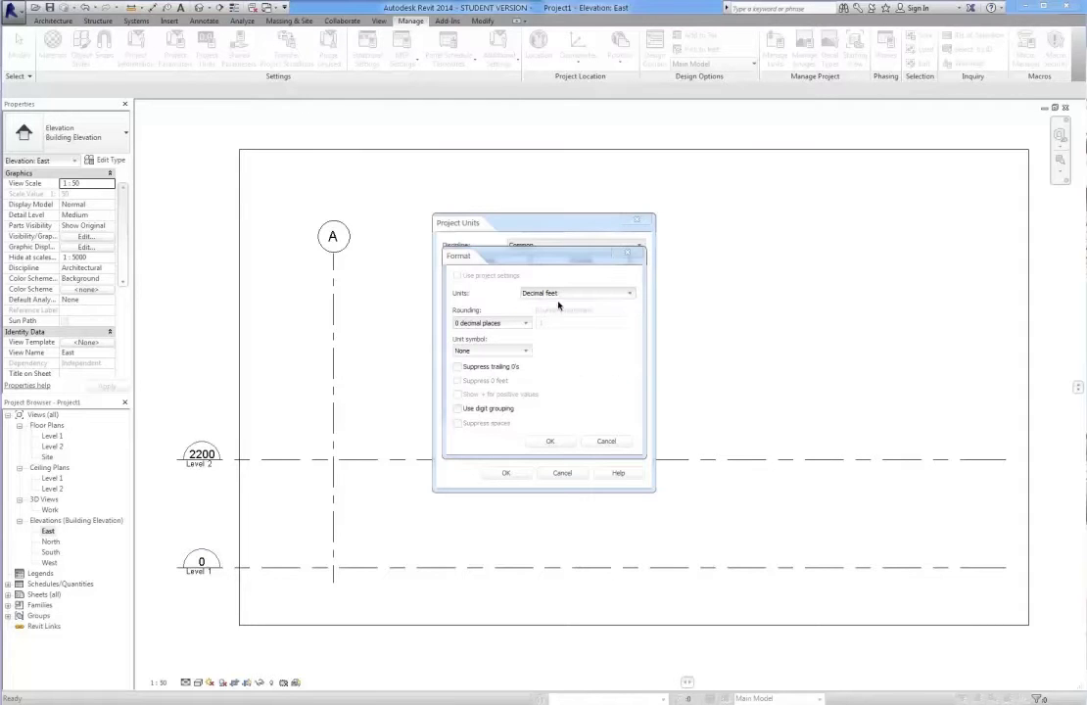
click(550, 441)
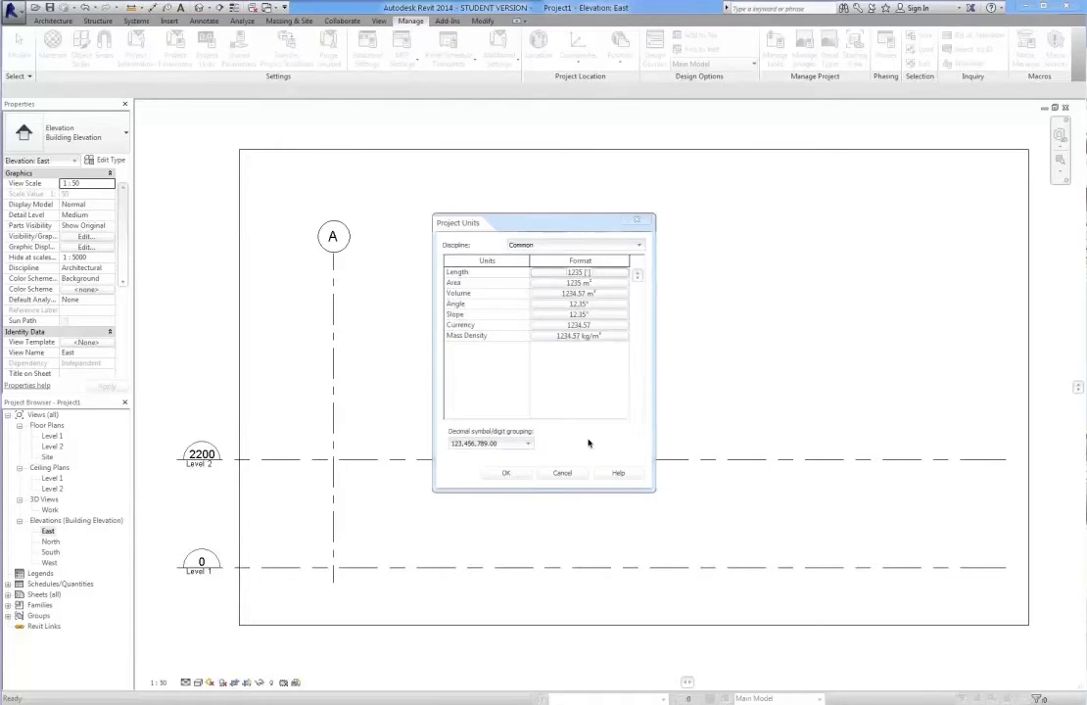
click(503, 473)
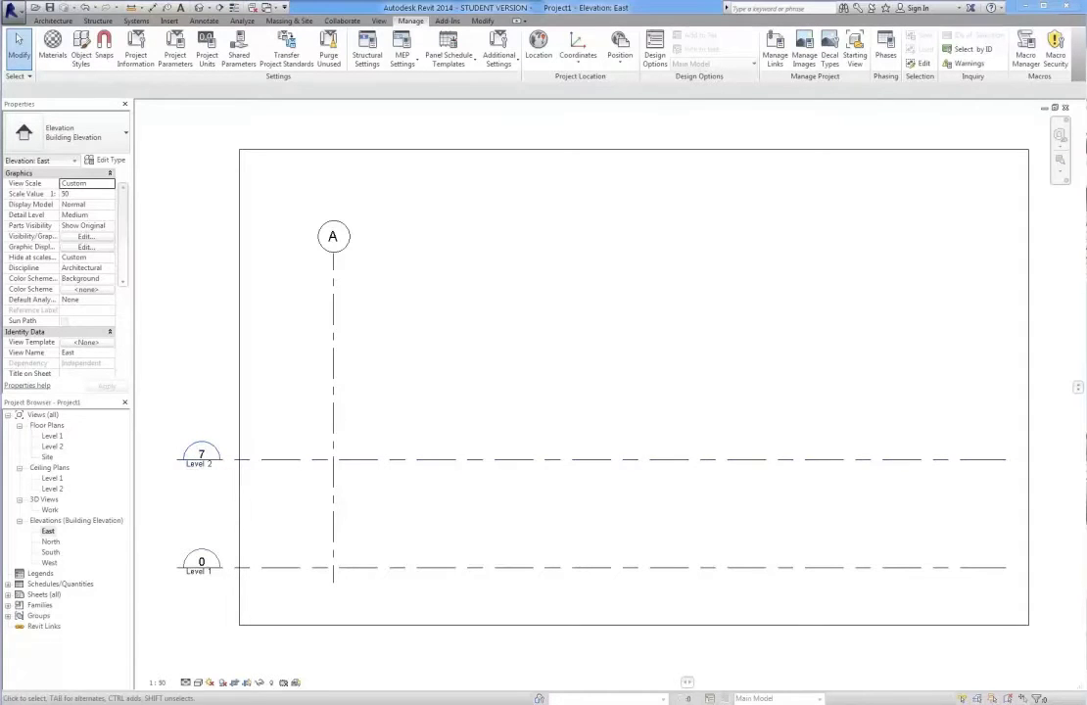
- Switch to the 1456 drawing in Foxit Reader and examine the level heights on its elevations
key(alt+Tab)
click(388, 36)
drag(756, 311, 207, 493)
drag(911, 307, 337, 411)
- Set the Level 2 elevation to 2'2" in Revit's East elevation
click(209, 458)
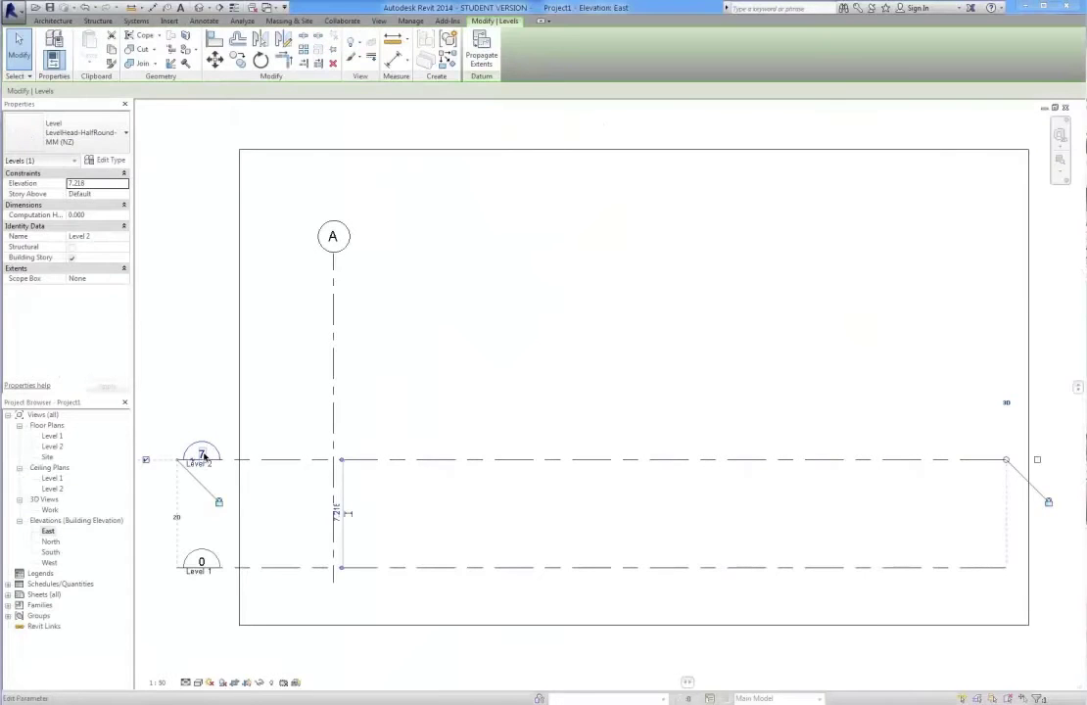
click(201, 454)
click(214, 412)
click(202, 453)
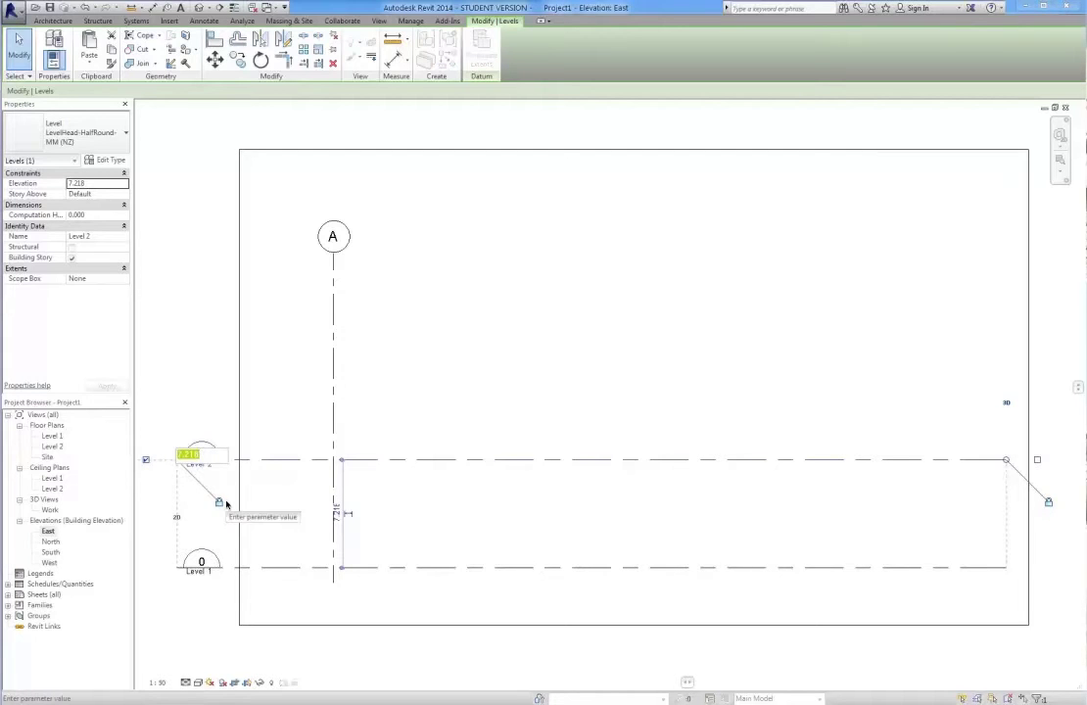
text(2.21)
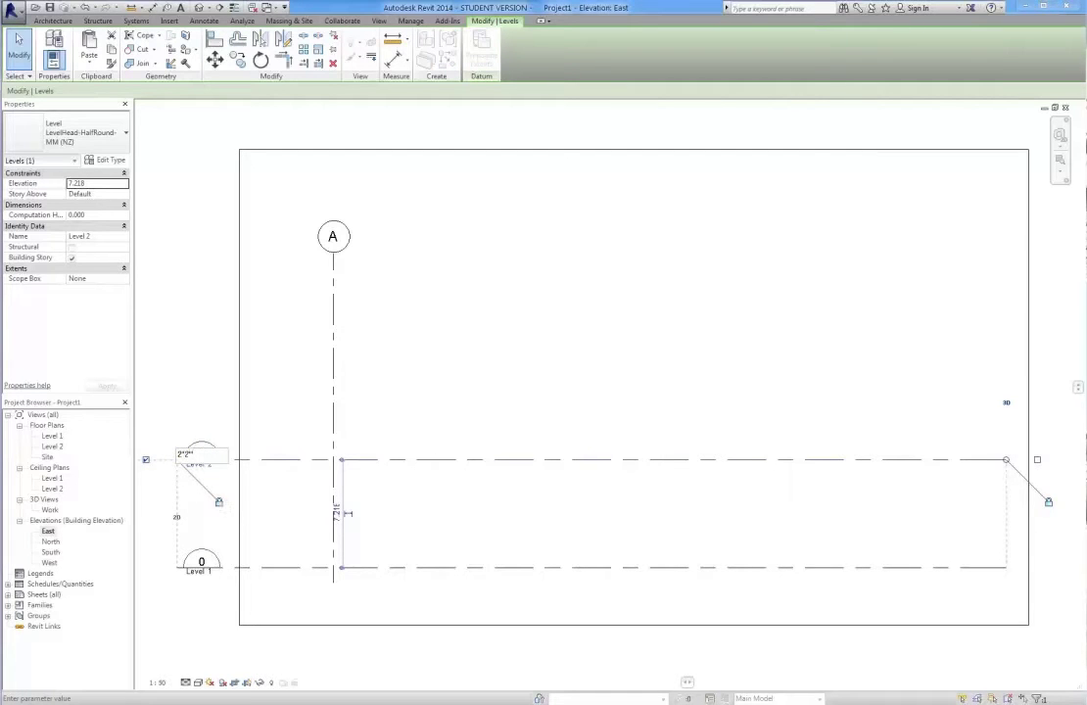
key(Return)
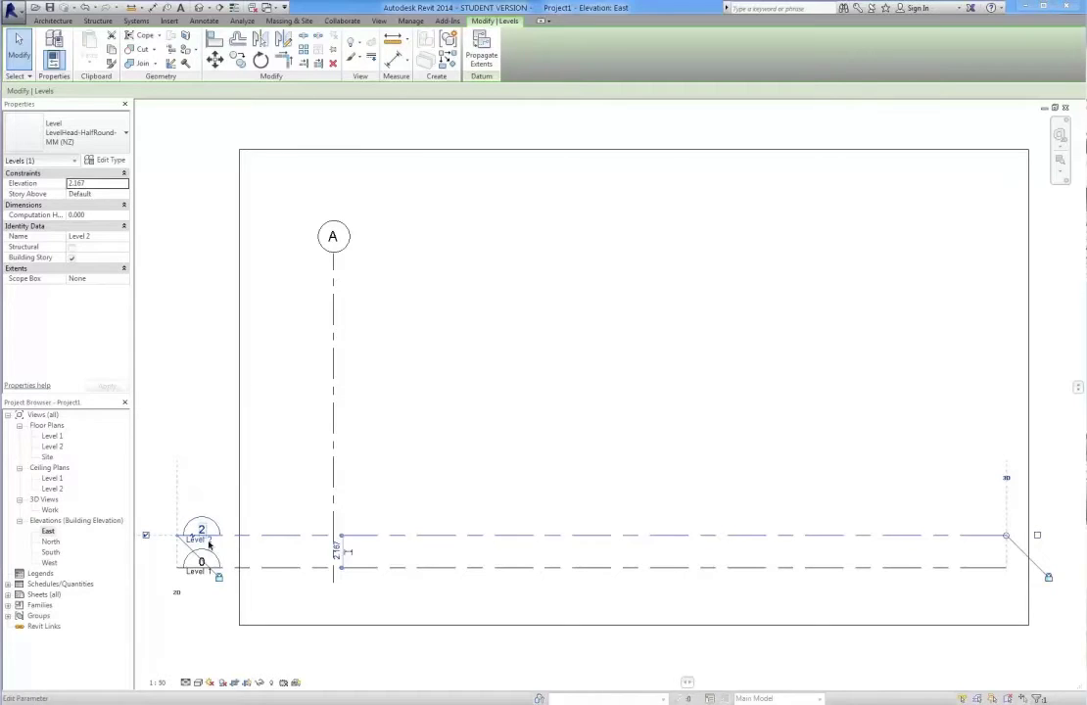
- Set the project's length units to feet and fractional inches
key(Escape)
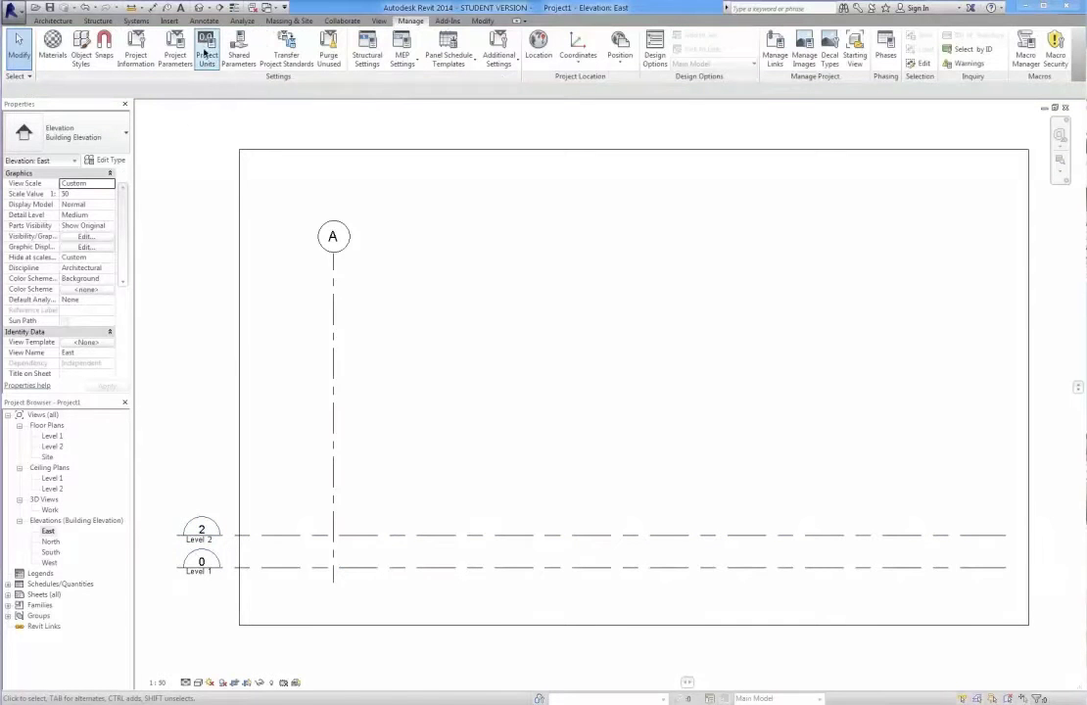
click(208, 47)
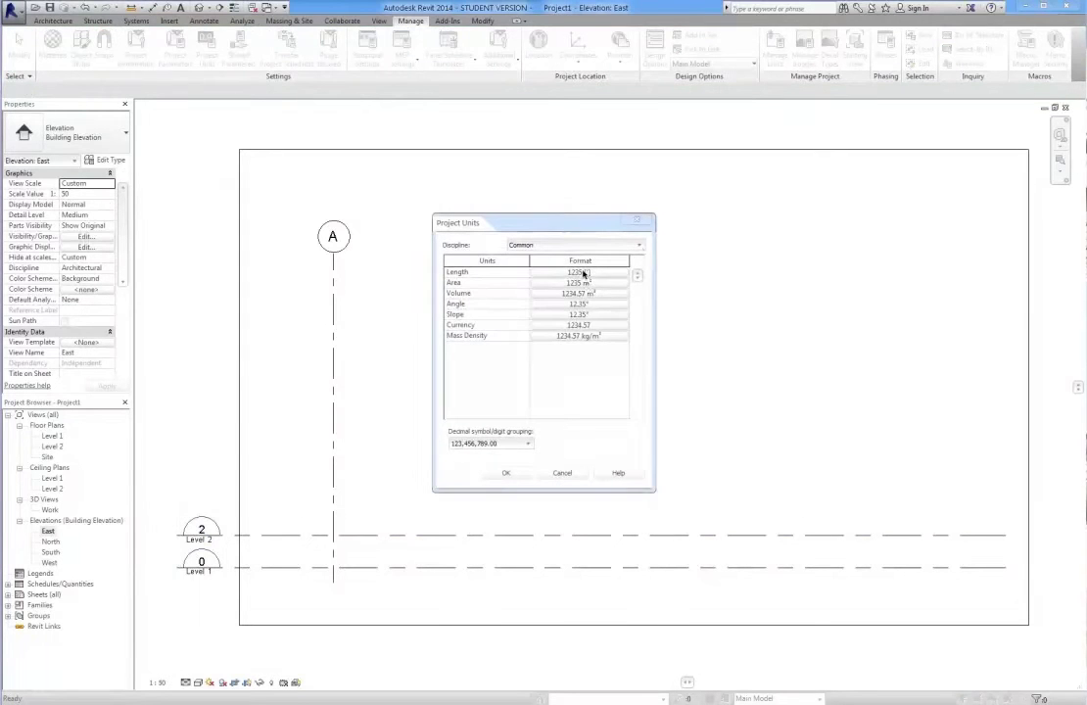
click(584, 274)
click(546, 293)
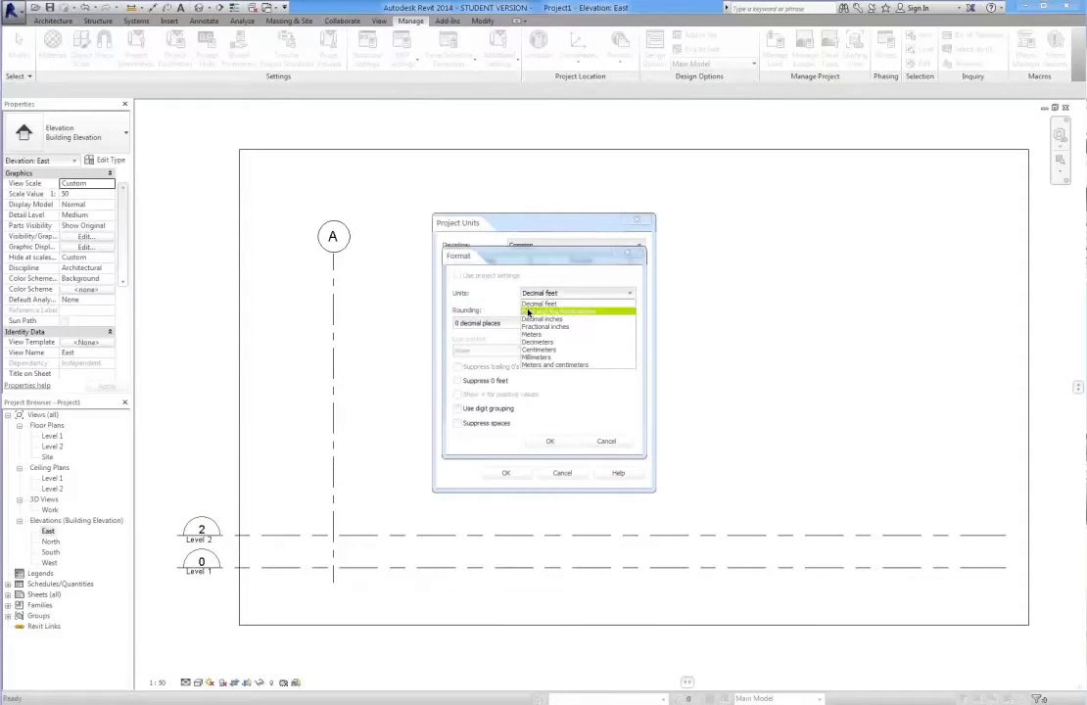
click(549, 310)
click(551, 441)
click(508, 473)
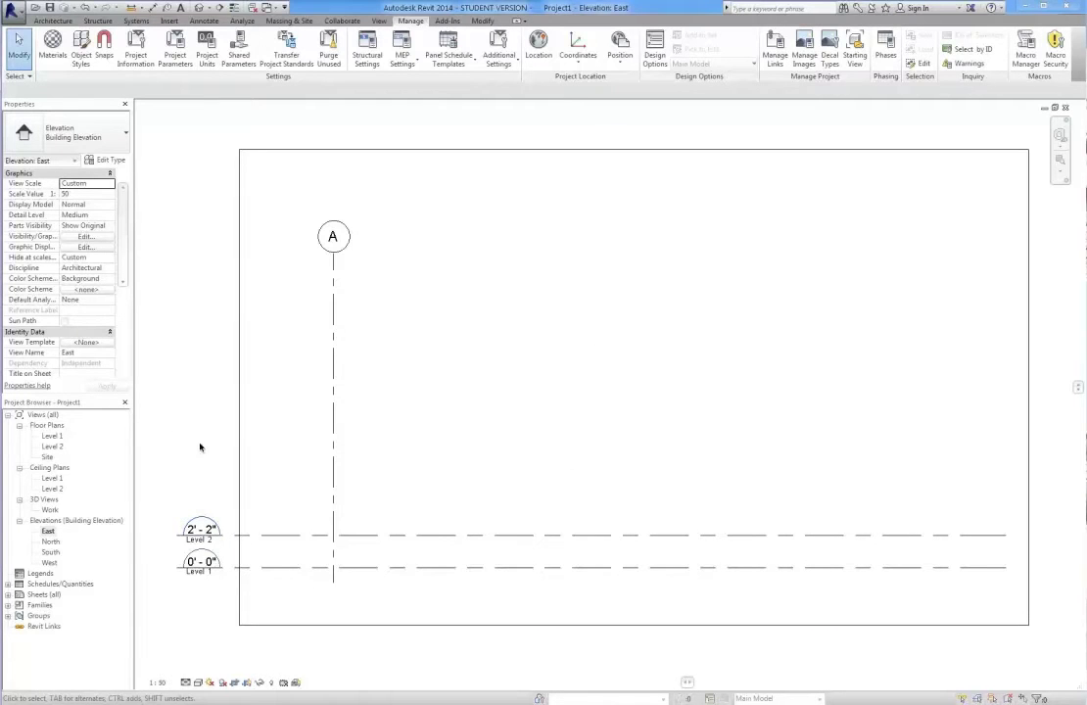
- Rename Level 1 to Foundation in the East elevation and rename its corresponding views as well
scroll(215, 465, up, 3)
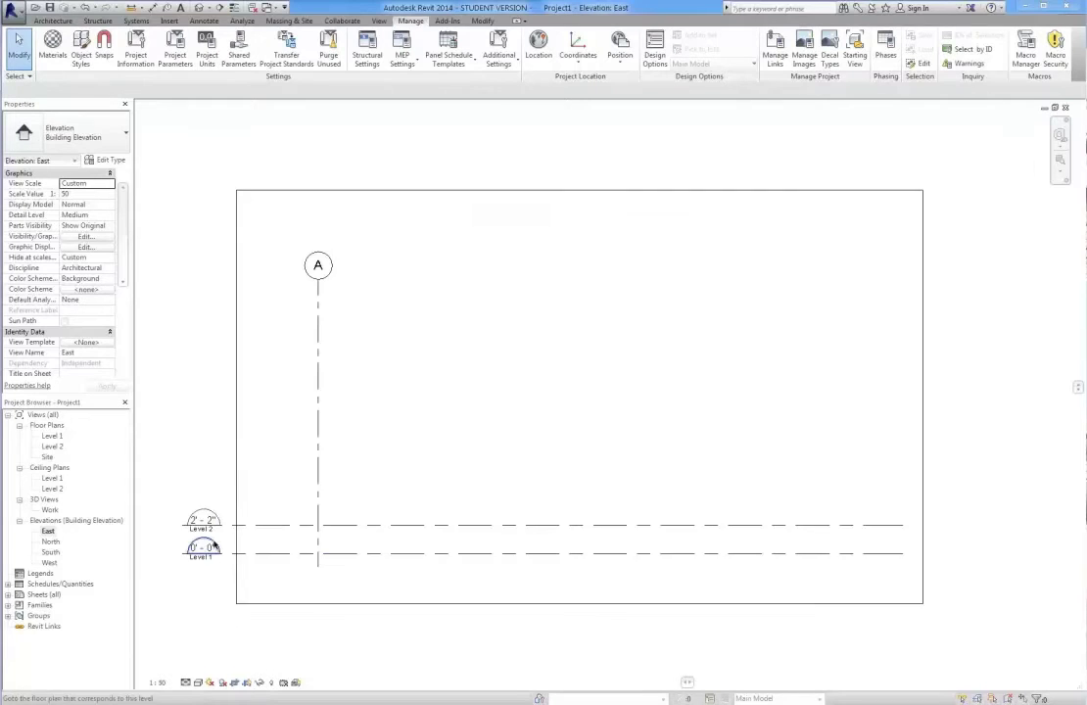
click(199, 551)
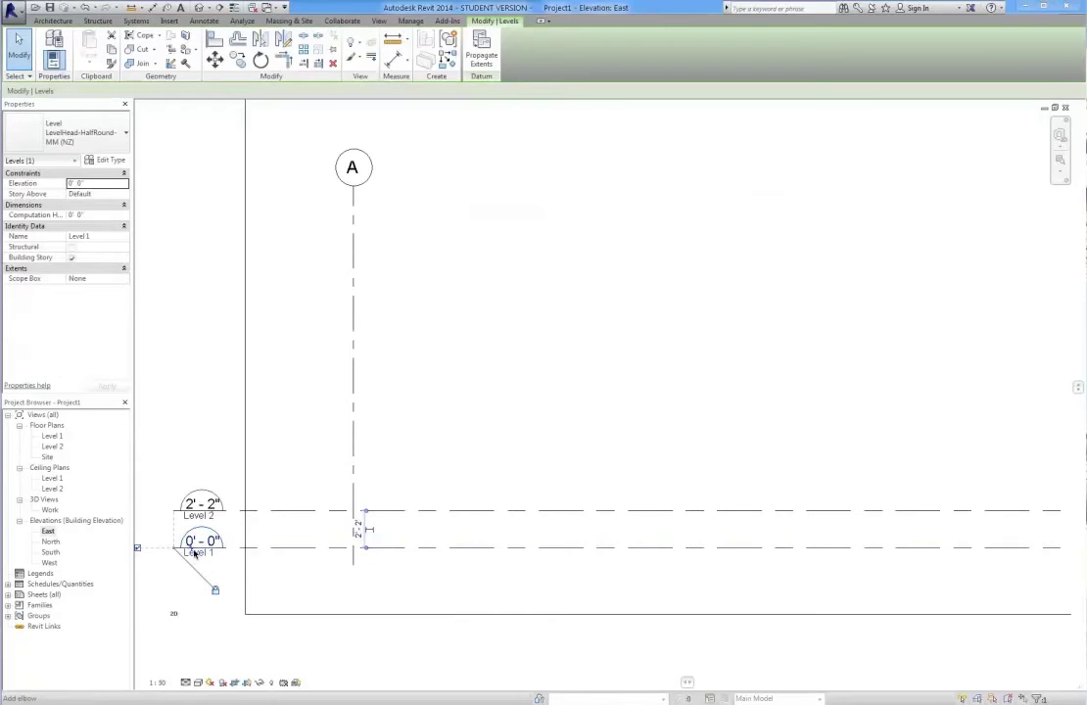
click(202, 553)
click(177, 443)
click(174, 422)
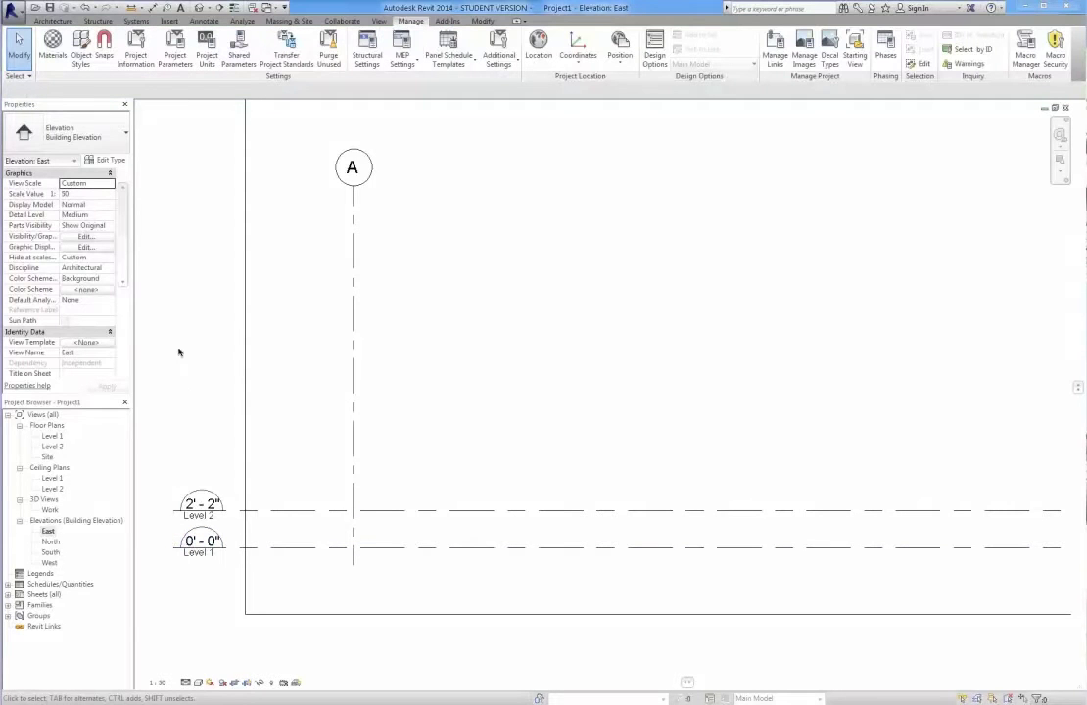
click(199, 554)
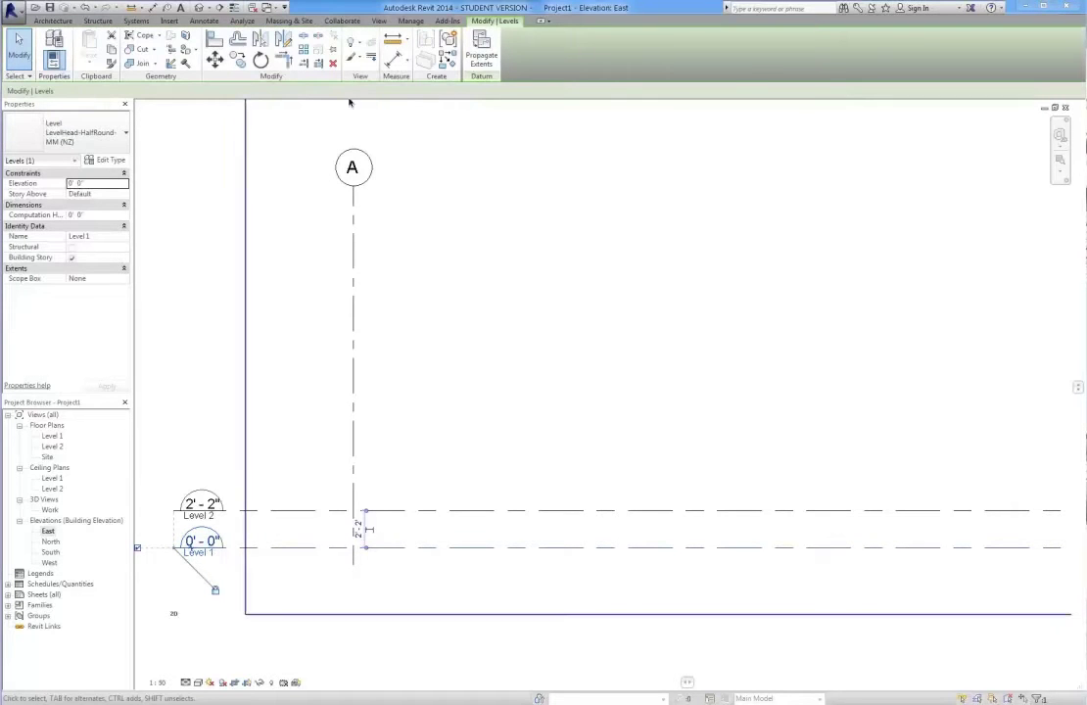
click(204, 554)
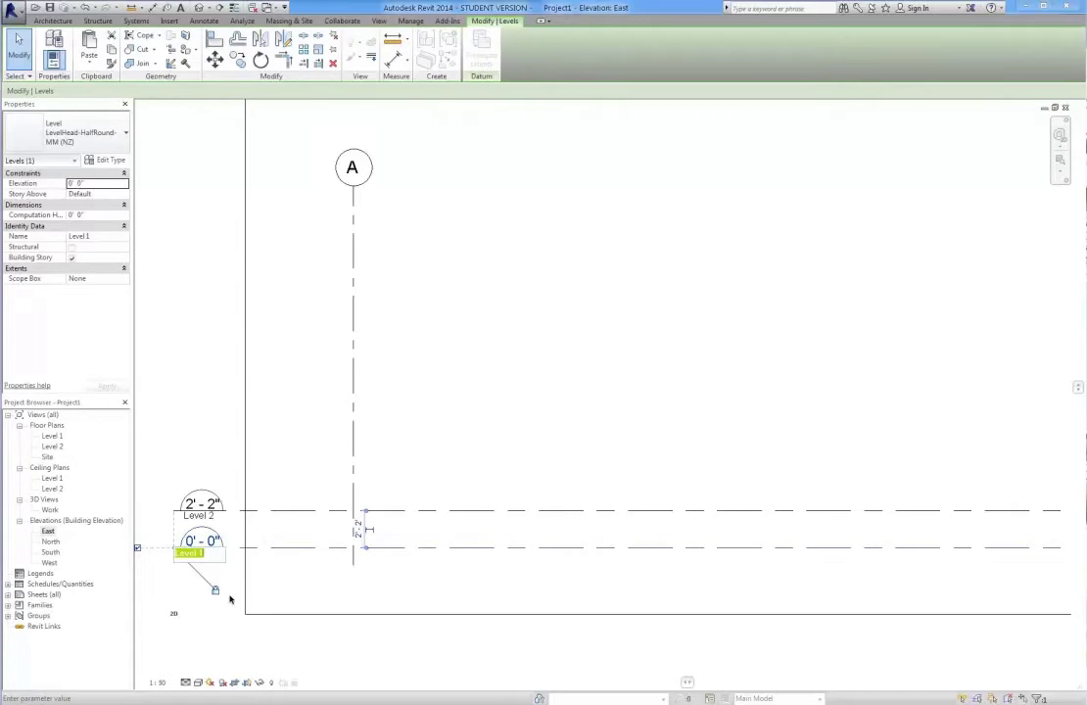
text(F)
key(Return)
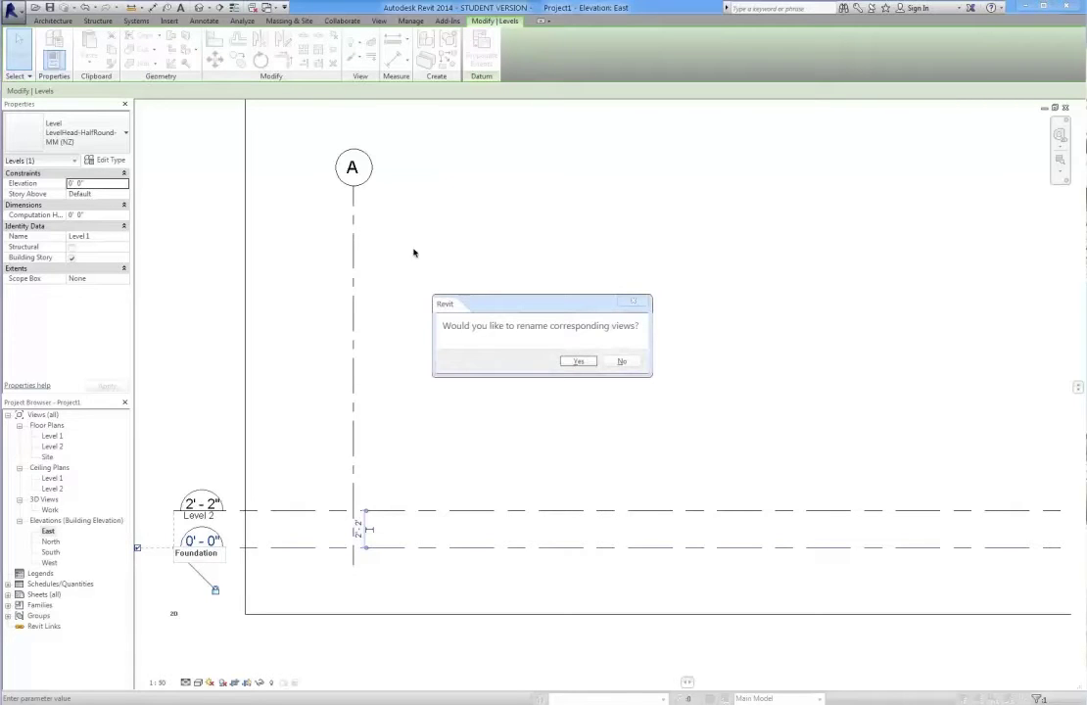
click(577, 361)
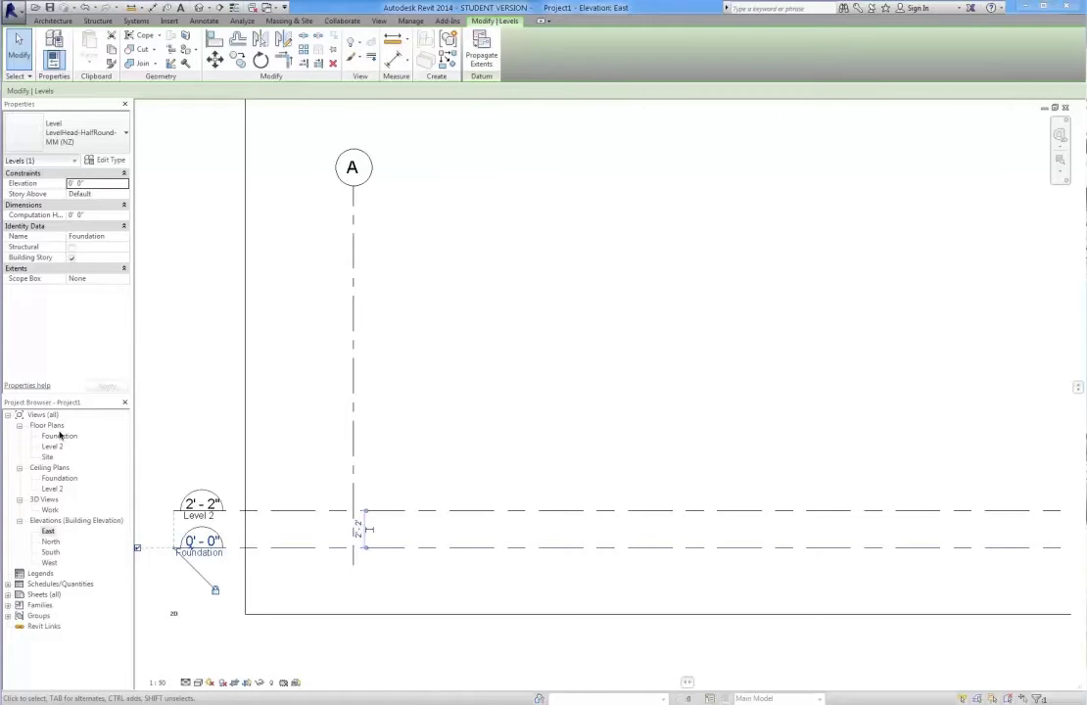
- Rename Level 2 to Floor in the East elevation, including its corresponding views
click(199, 515)
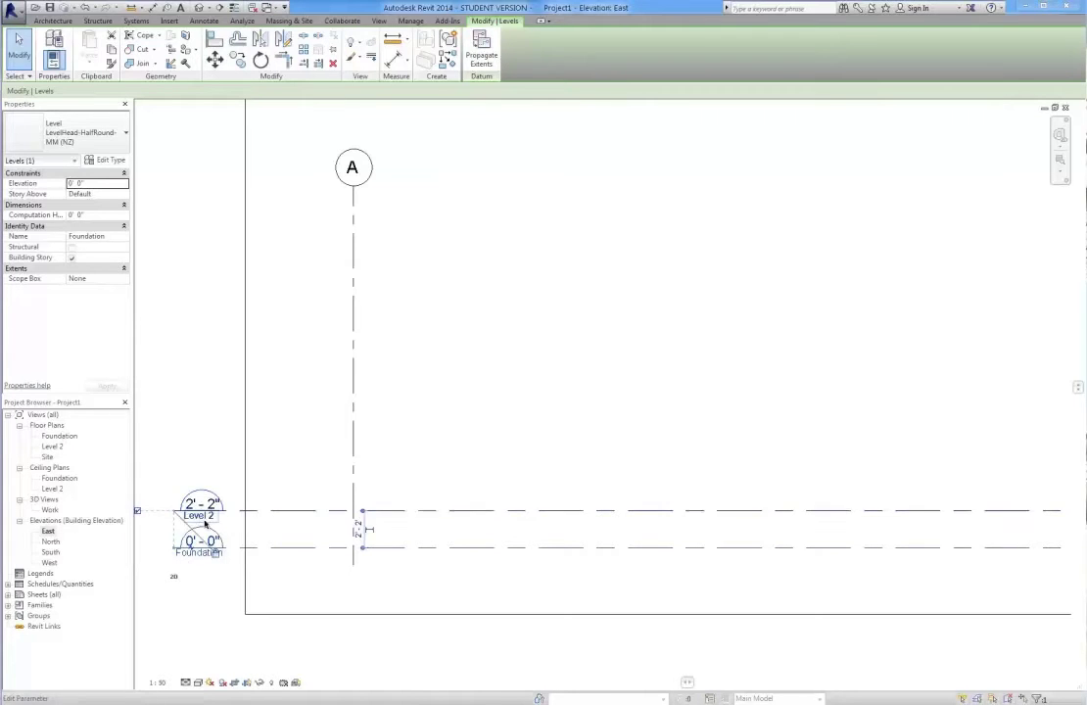
click(192, 515)
text(Floor)
key(Return)
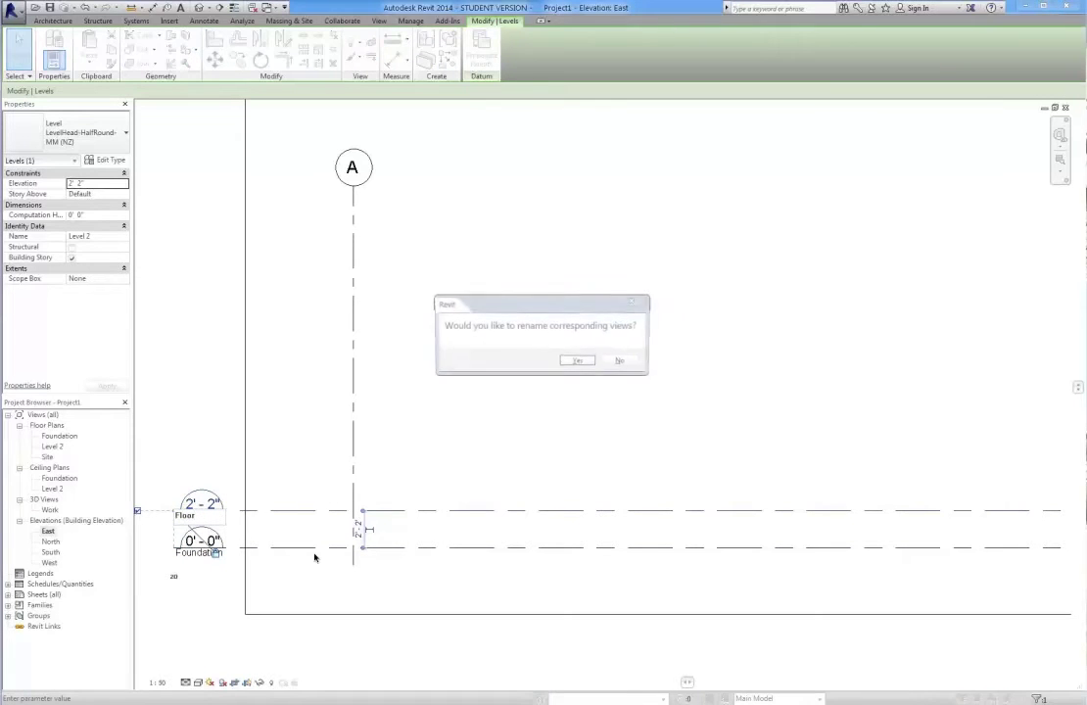
key(Return)
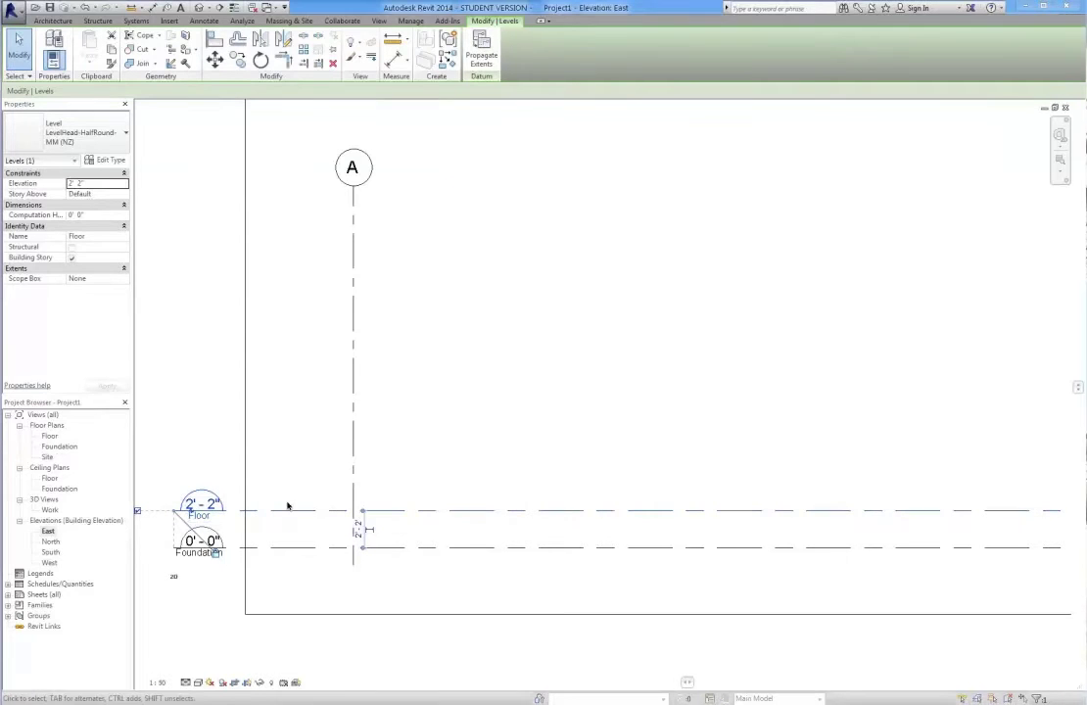
click(744, 356)
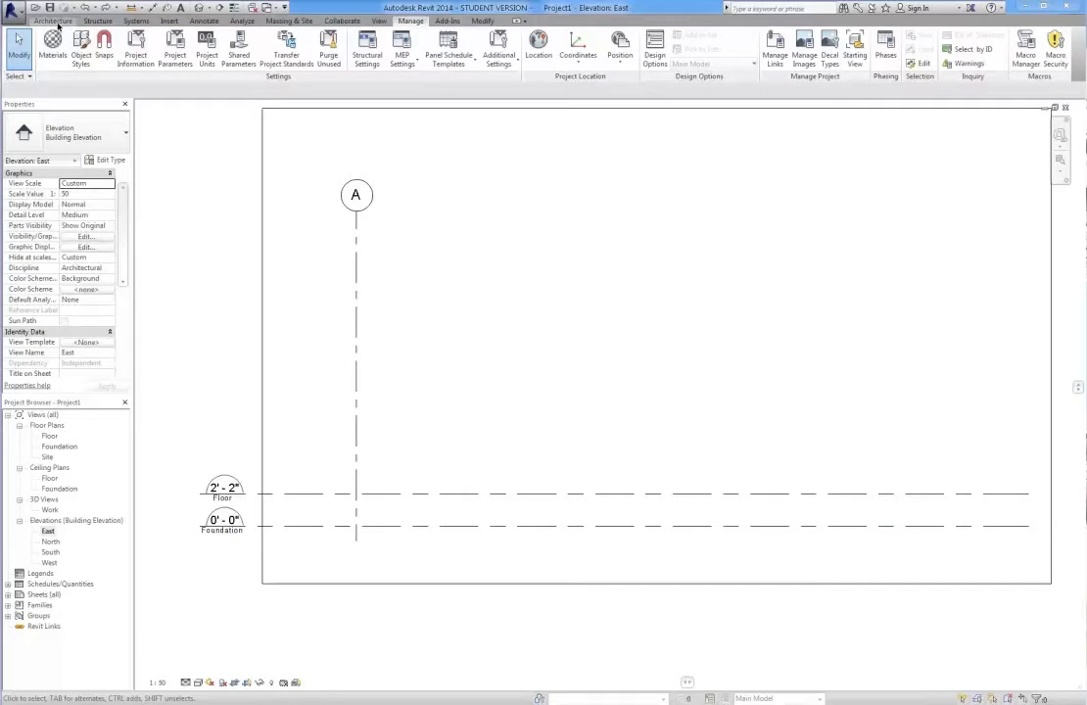
- Start the Level tool with plan view creation enabled and only Floor Plan chosen as the view type
click(52, 20)
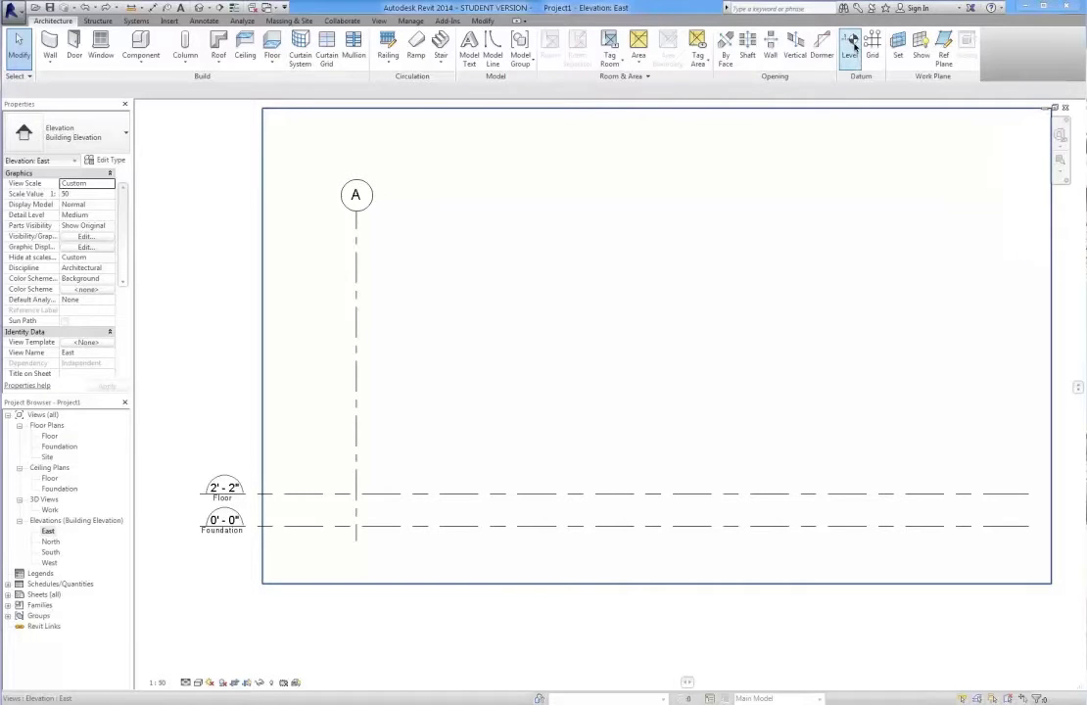
click(852, 44)
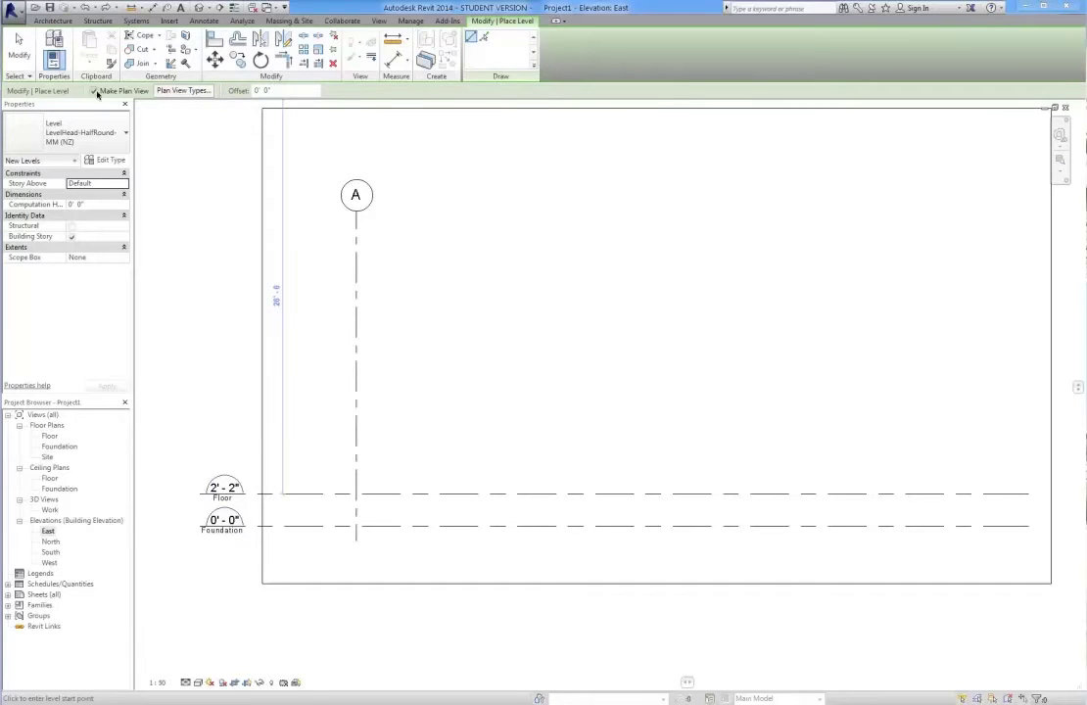
click(183, 91)
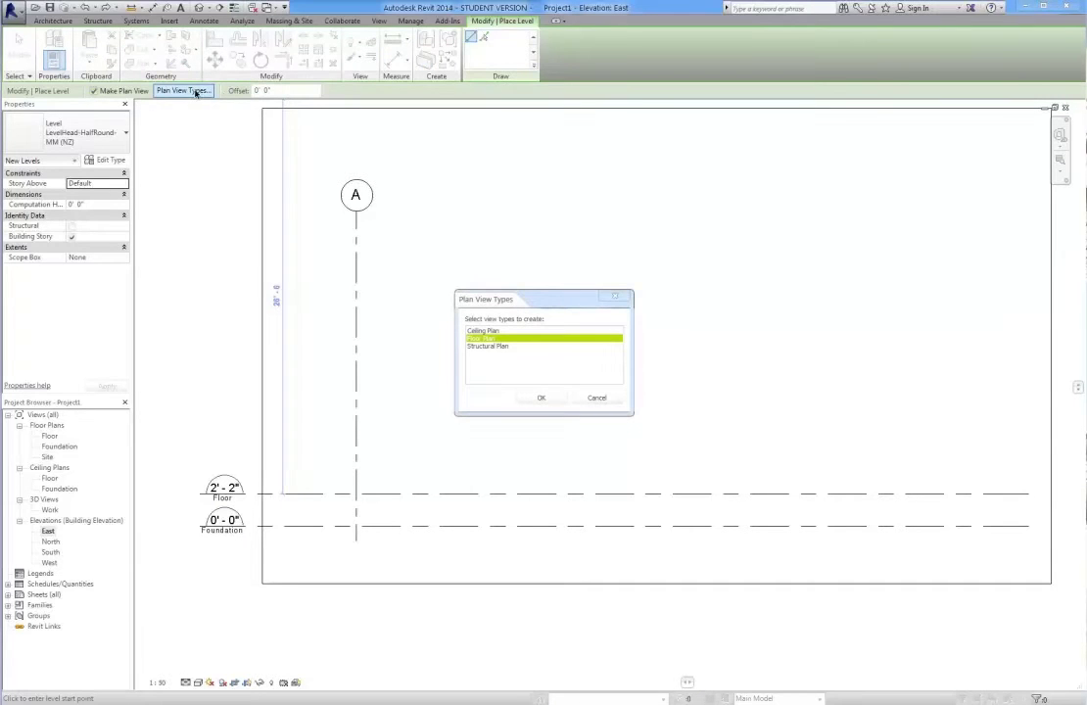
drag(497, 333, 518, 352)
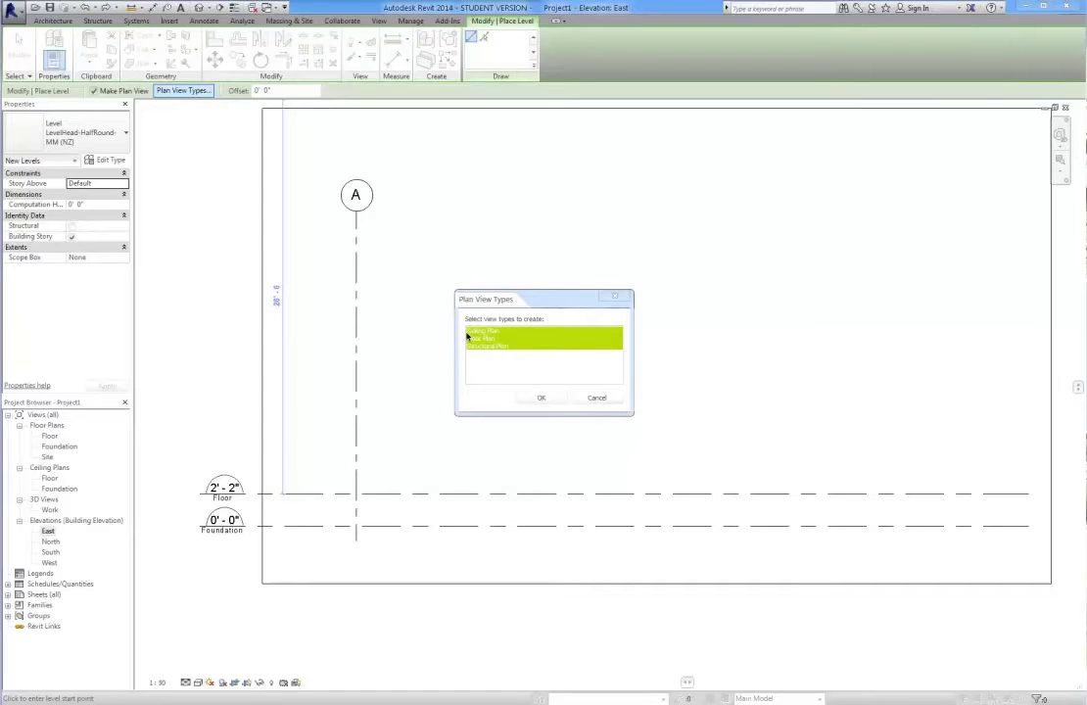
ctrl+click(487, 331)
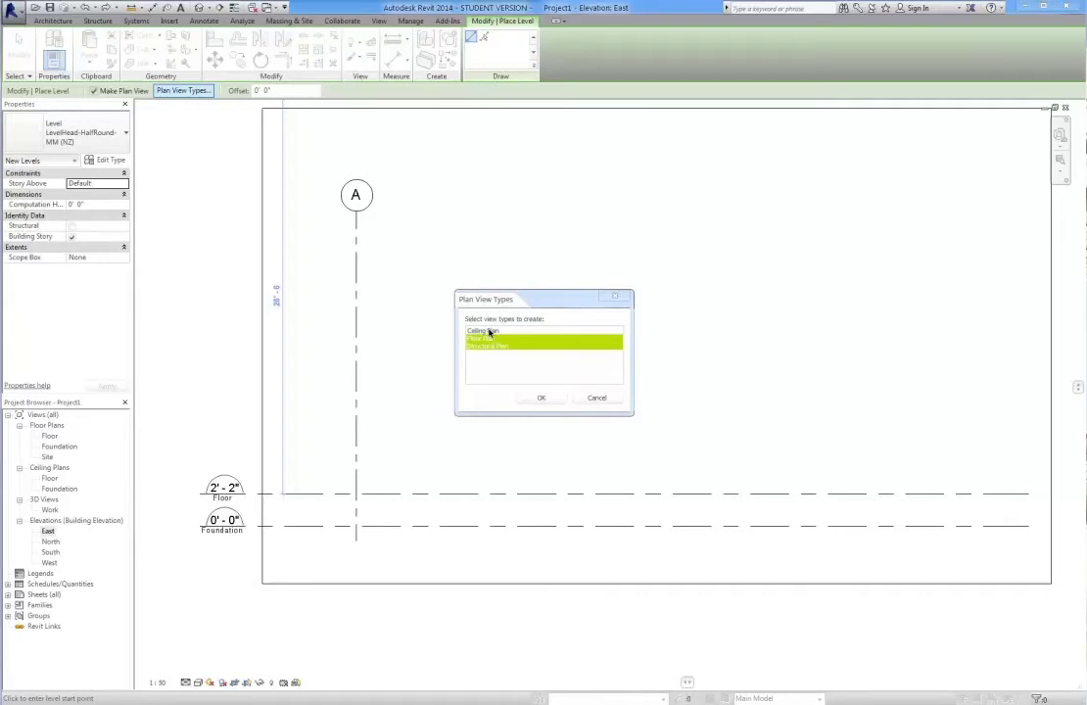
ctrl+click(487, 347)
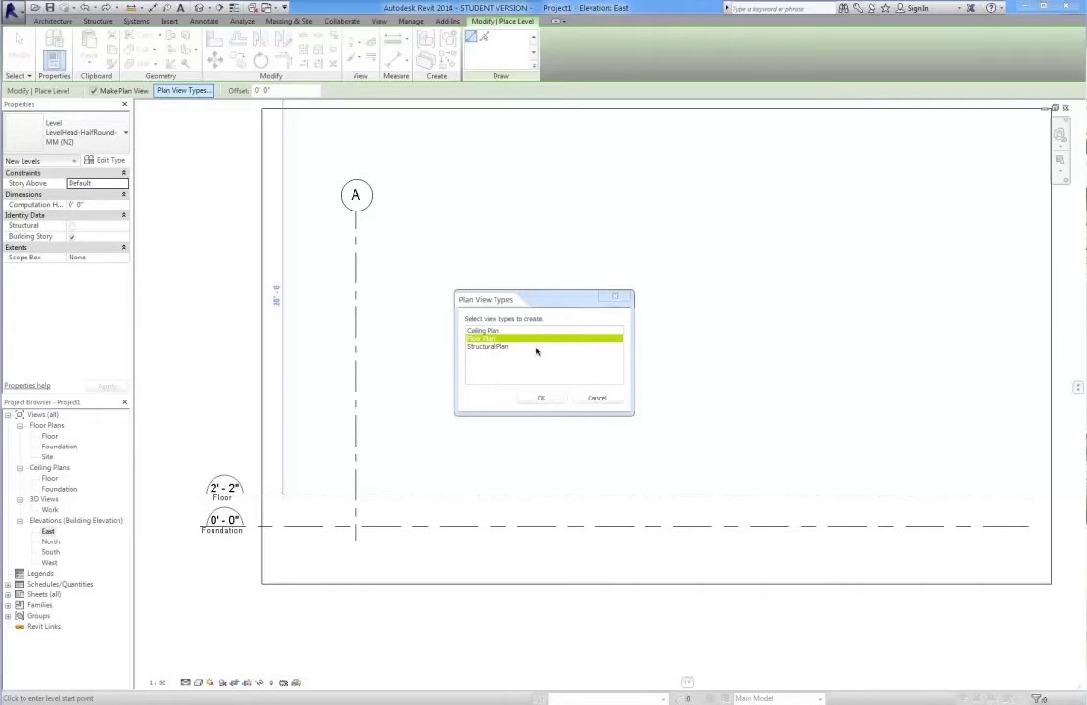
click(546, 399)
click(543, 397)
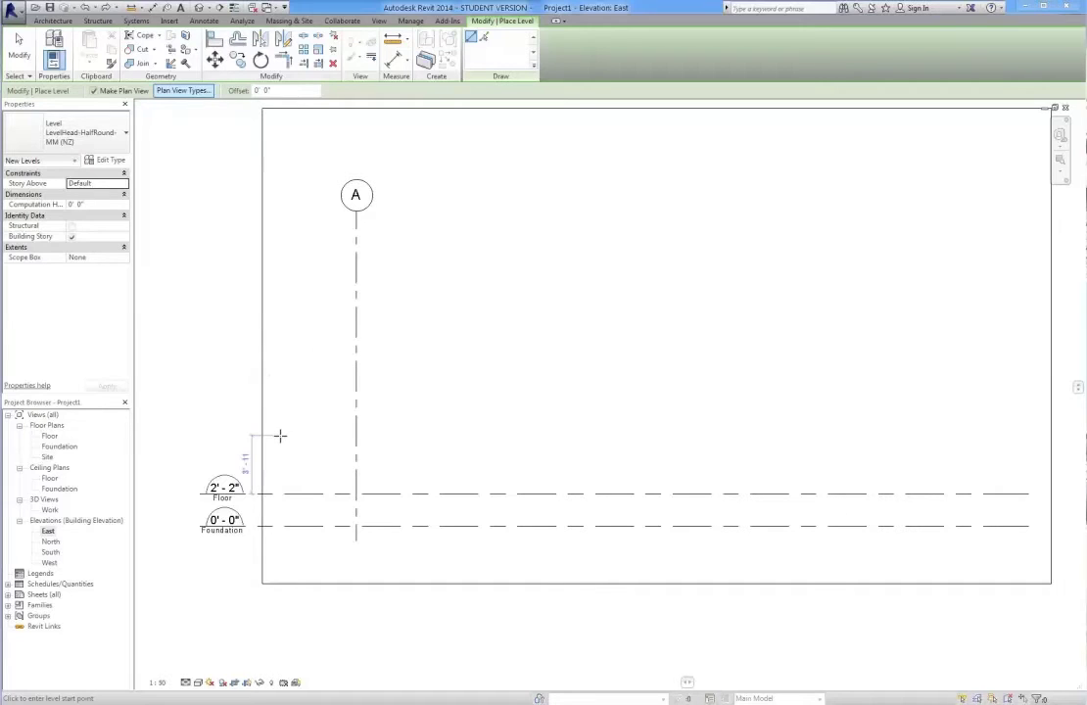
- Draw a new level at 9'8", 7'6" above Floor, ending in line with the existing levels' right ends
click(217, 381)
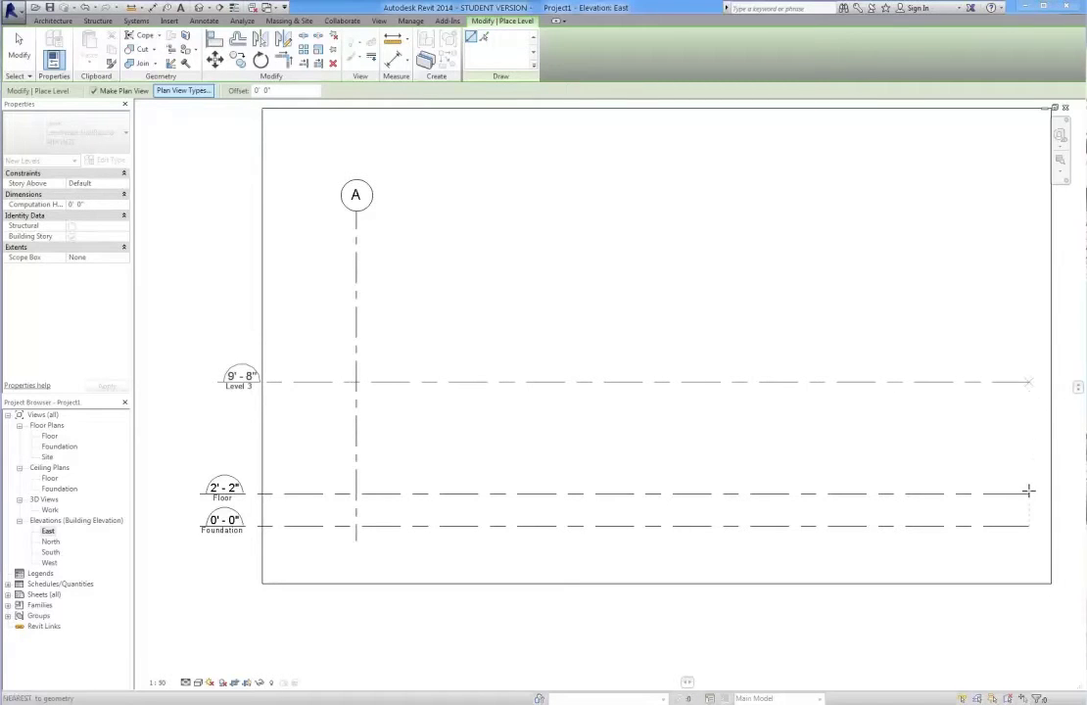
click(1029, 380)
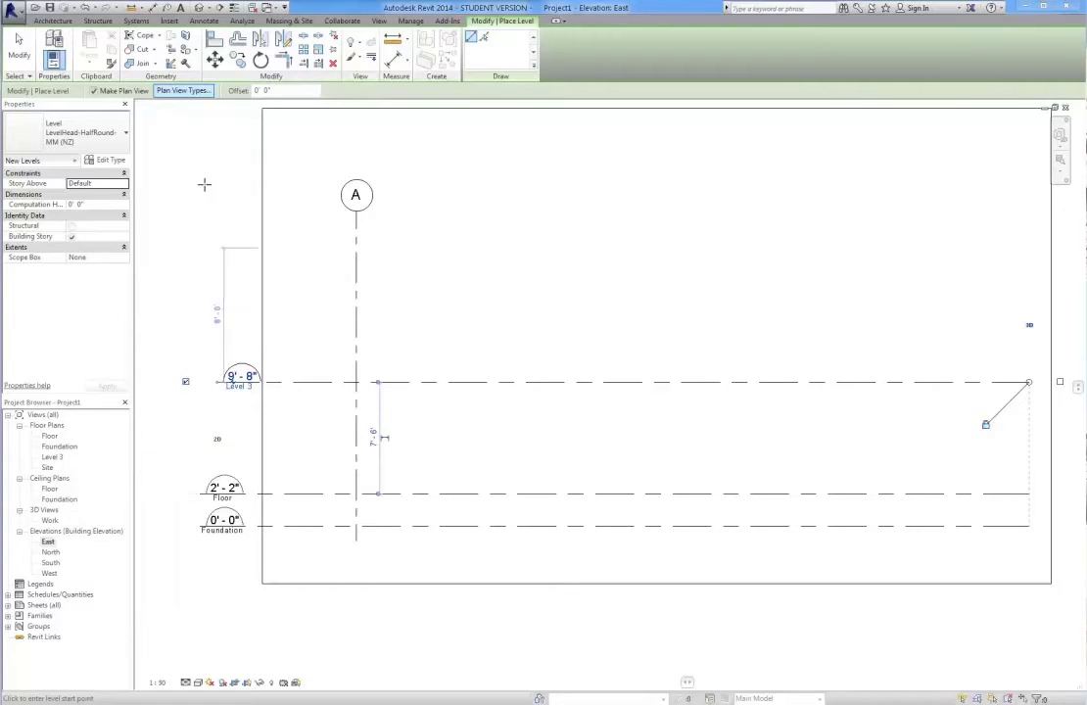
click(20, 46)
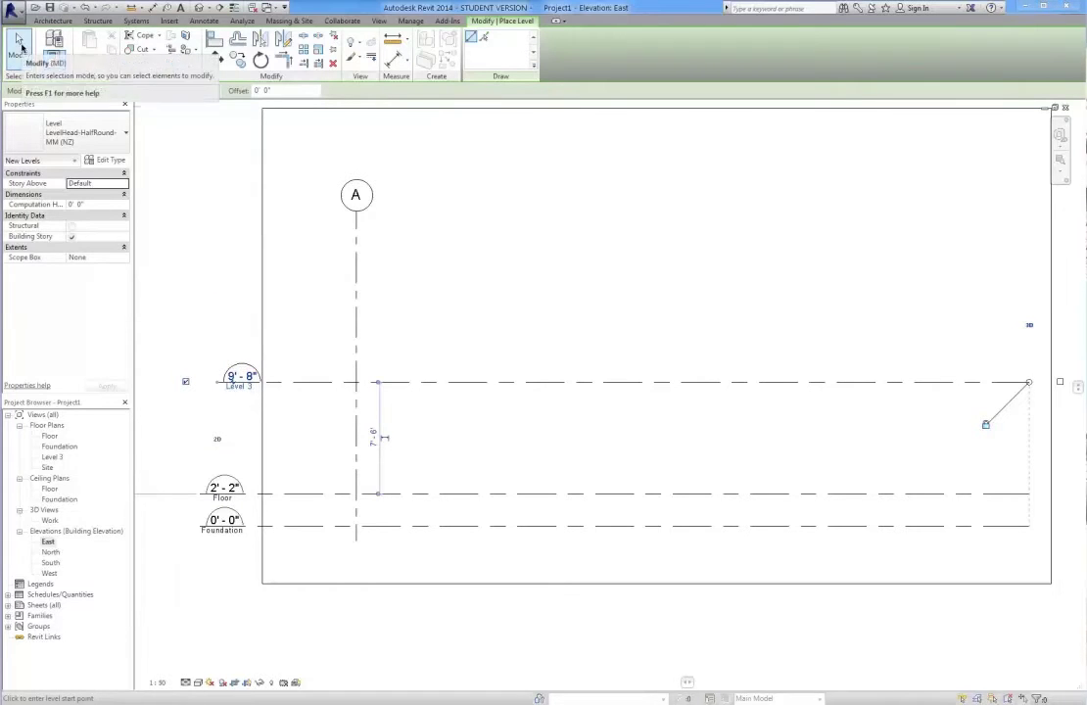
- Try moving Level 3 up to an elevation of 16'2", and undo the move
click(276, 383)
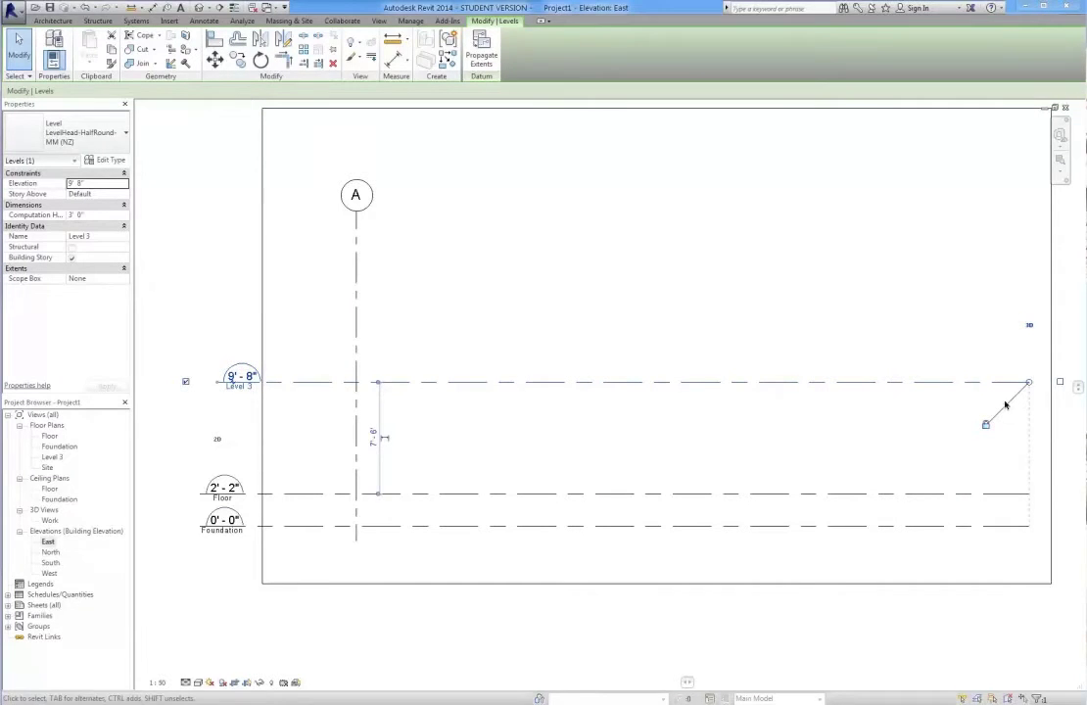
scroll(216, 383, up, 5)
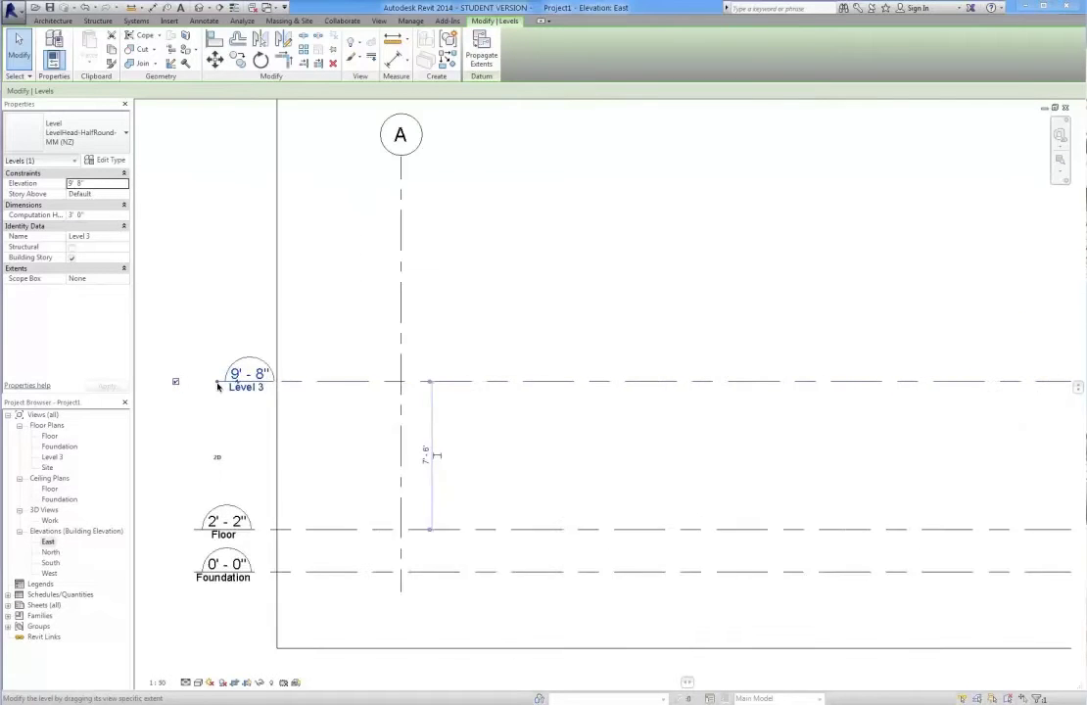
scroll(447, 395, down, 4)
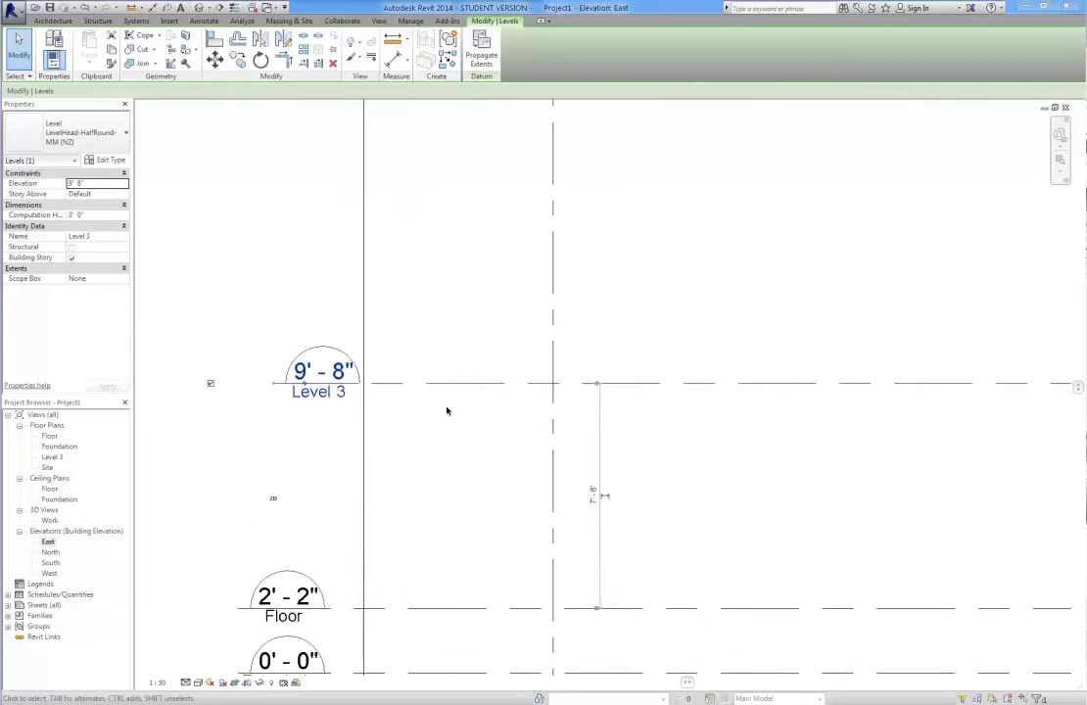
middle_drag(486, 436, 435, 411)
scroll(435, 411, down, 1)
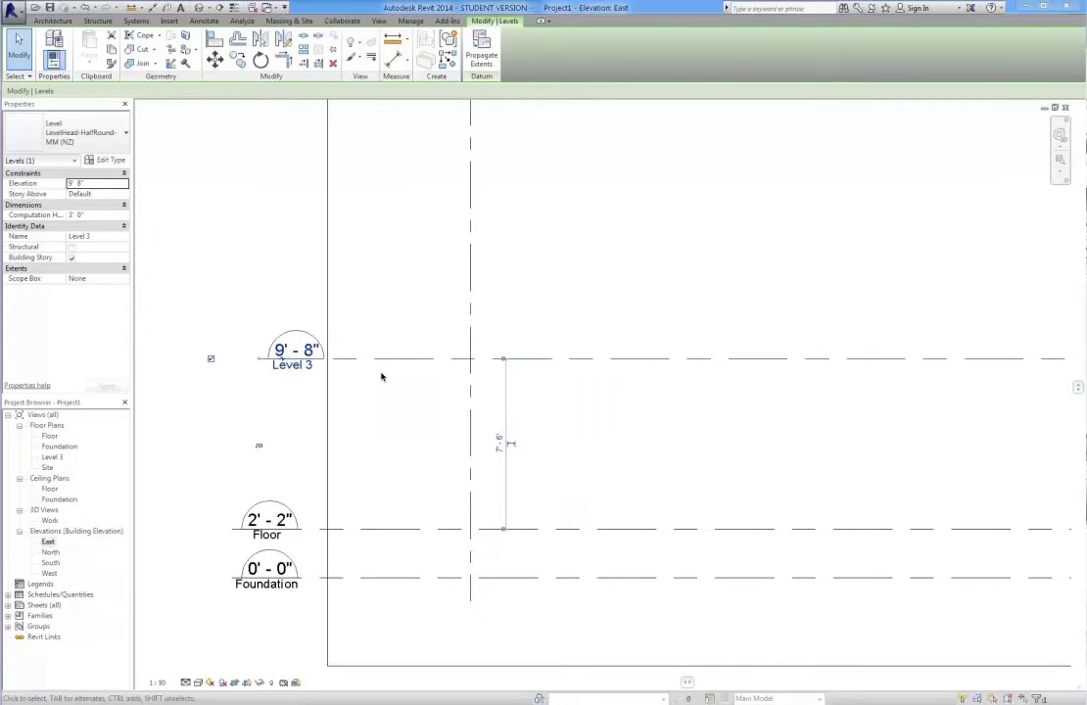
scroll(362, 380, down, 2)
scroll(463, 390, down, 1)
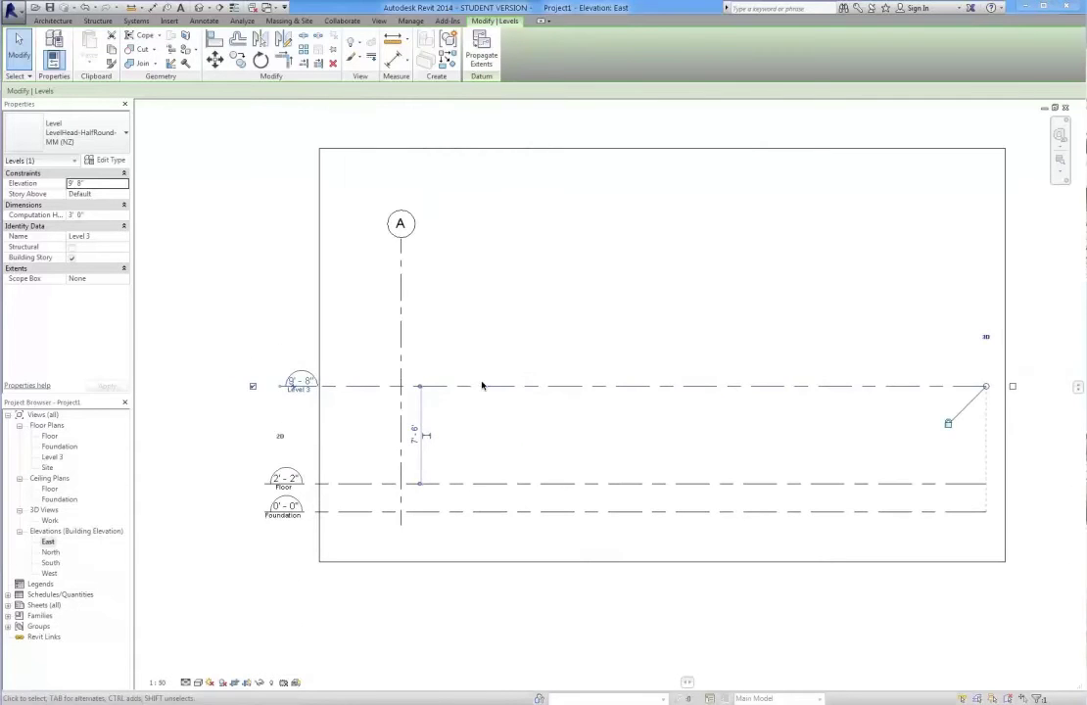
drag(486, 383, 440, 304)
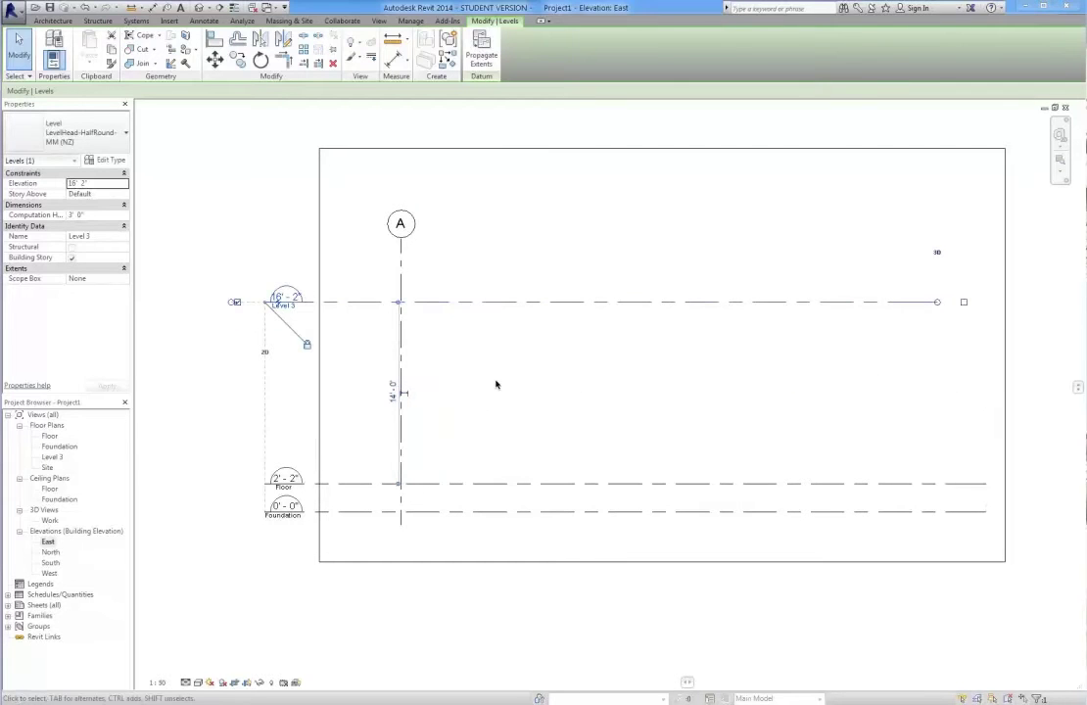
key(ctrl+z)
click(461, 386)
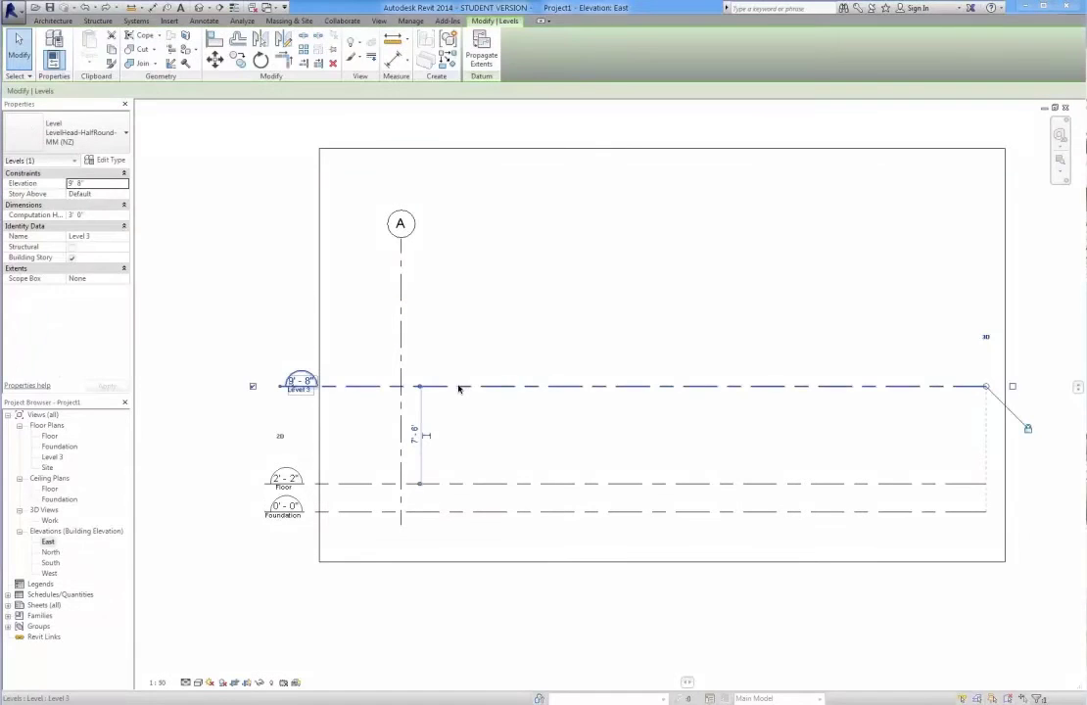
- Align the head end of Level 3 with the Floor and Foundation level heads, undoing the accidental copy
scroll(274, 385, up, 3)
ctrl+drag(276, 387, 392, 382)
ctrl+drag(284, 331, 246, 504)
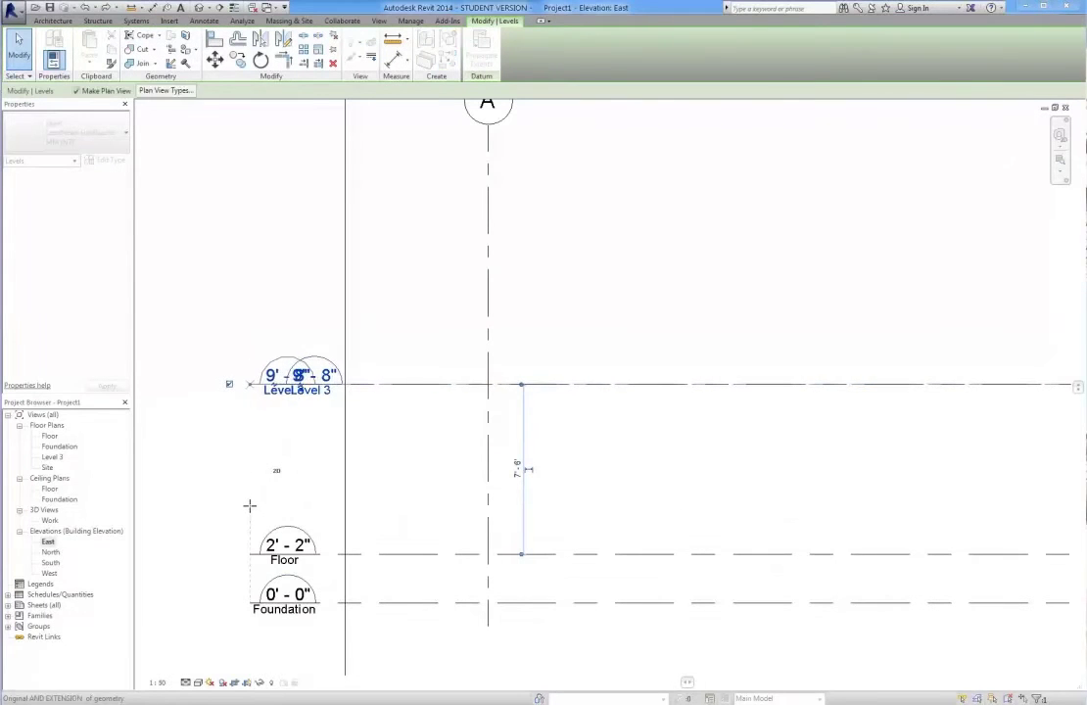
key(ctrl+z)
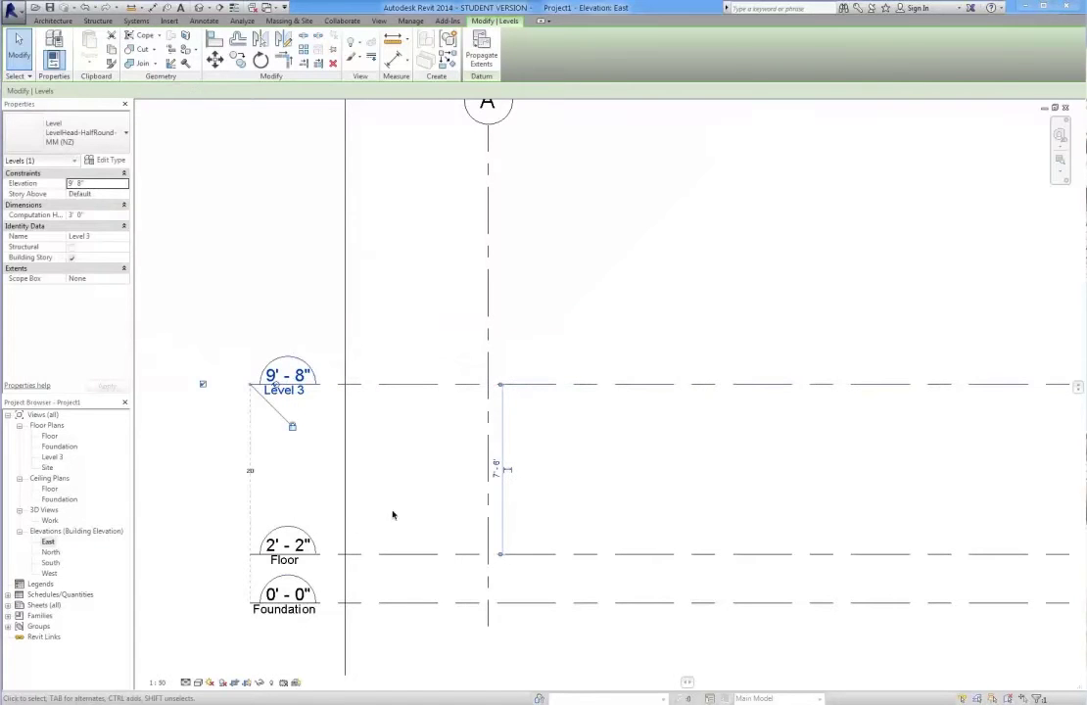
click(390, 501)
middle_drag(644, 478, 575, 431)
scroll(257, 418, down, 3)
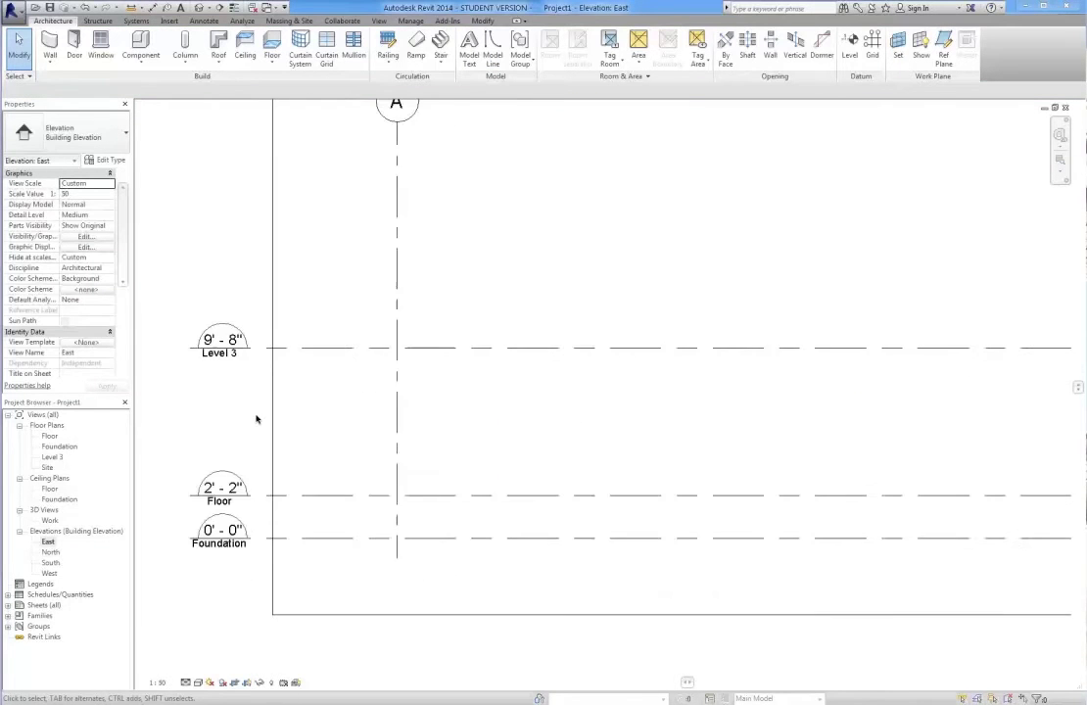
- Set the height of Level 3 above the Floor level to 8'2"
scroll(279, 416, down, 1)
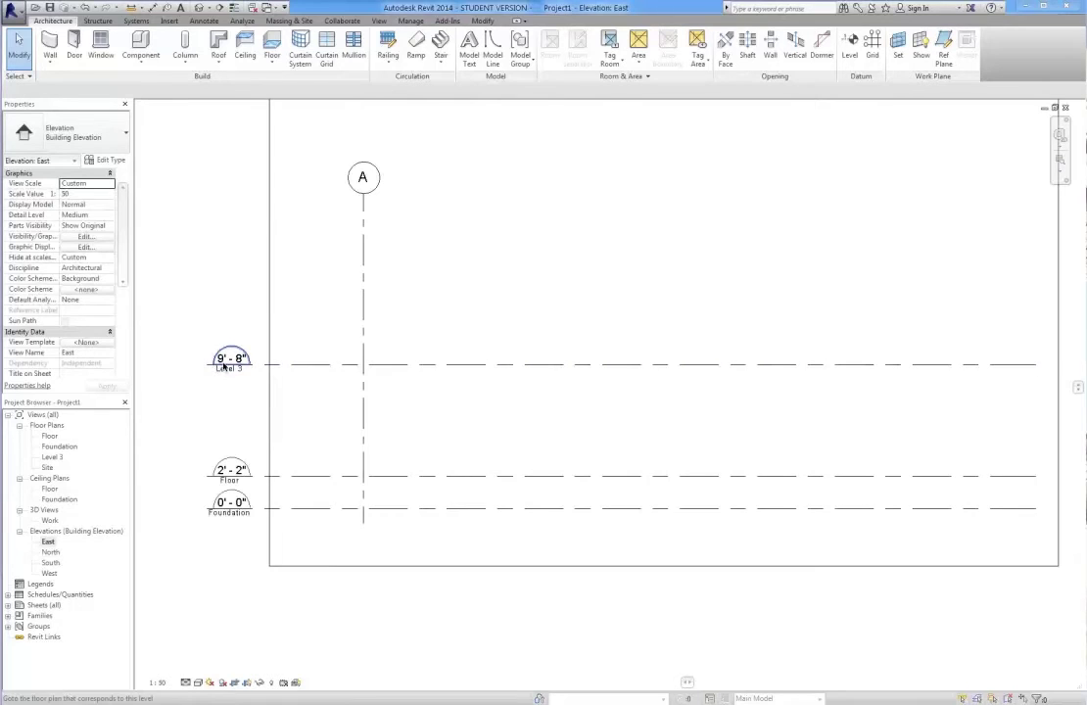
scroll(239, 382, up, 1)
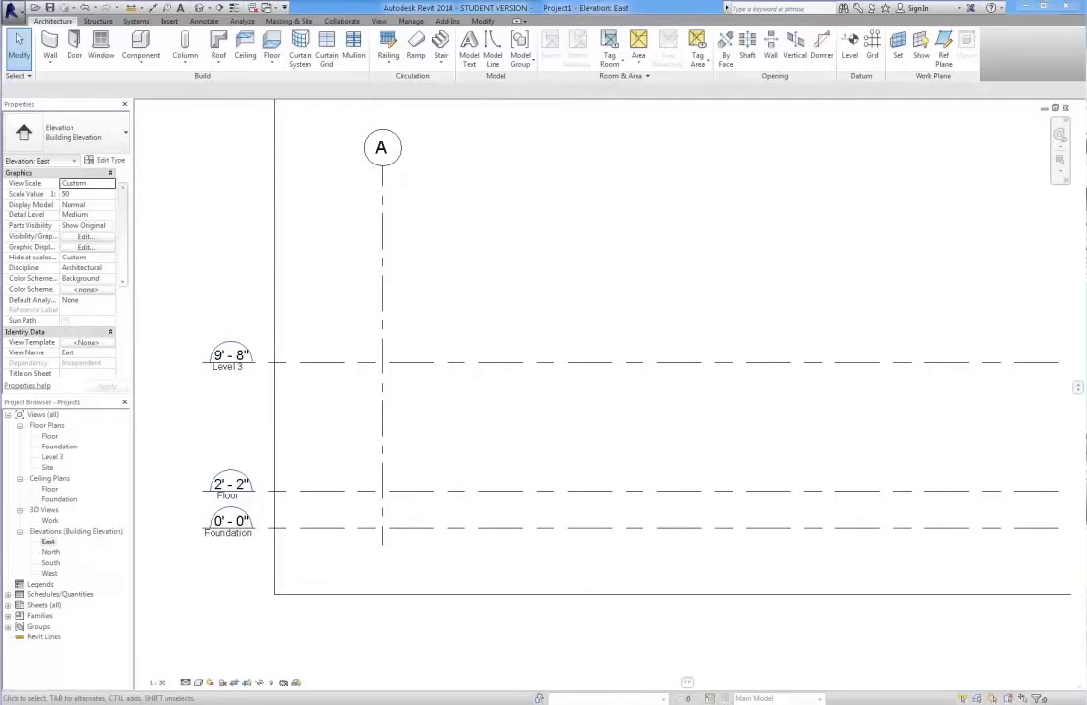
key(alt+Tab)
mouse_move(471, 325)
middle_down()
mouse_move(478, 319)
mouse_move(461, 315)
middle_up()
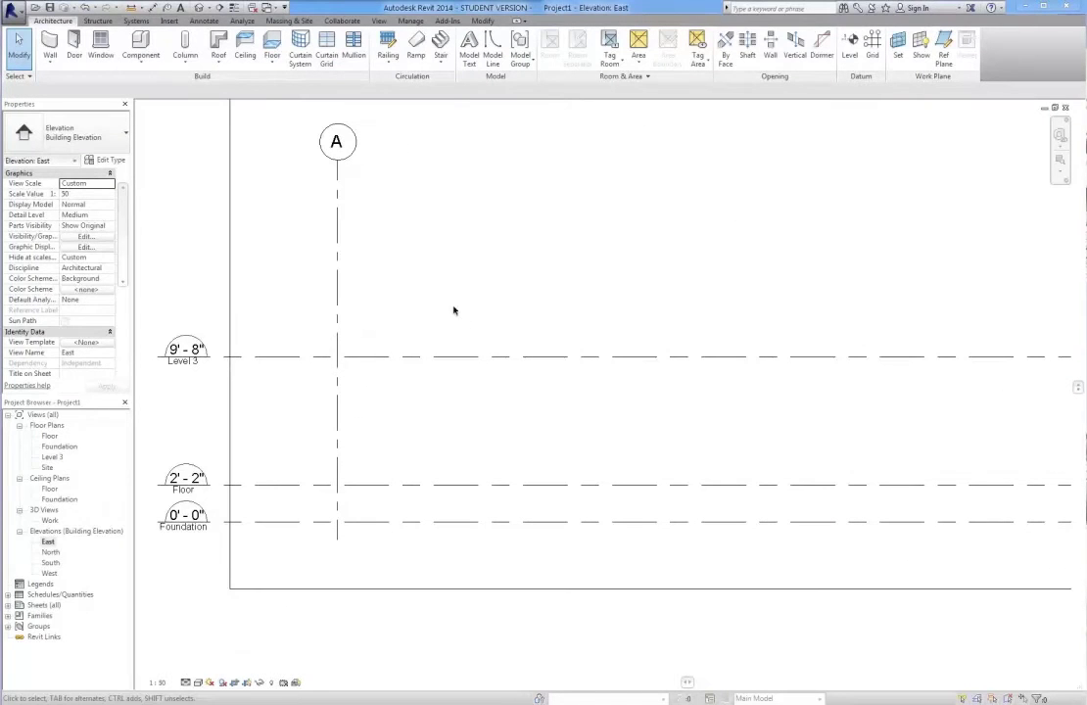
click(374, 360)
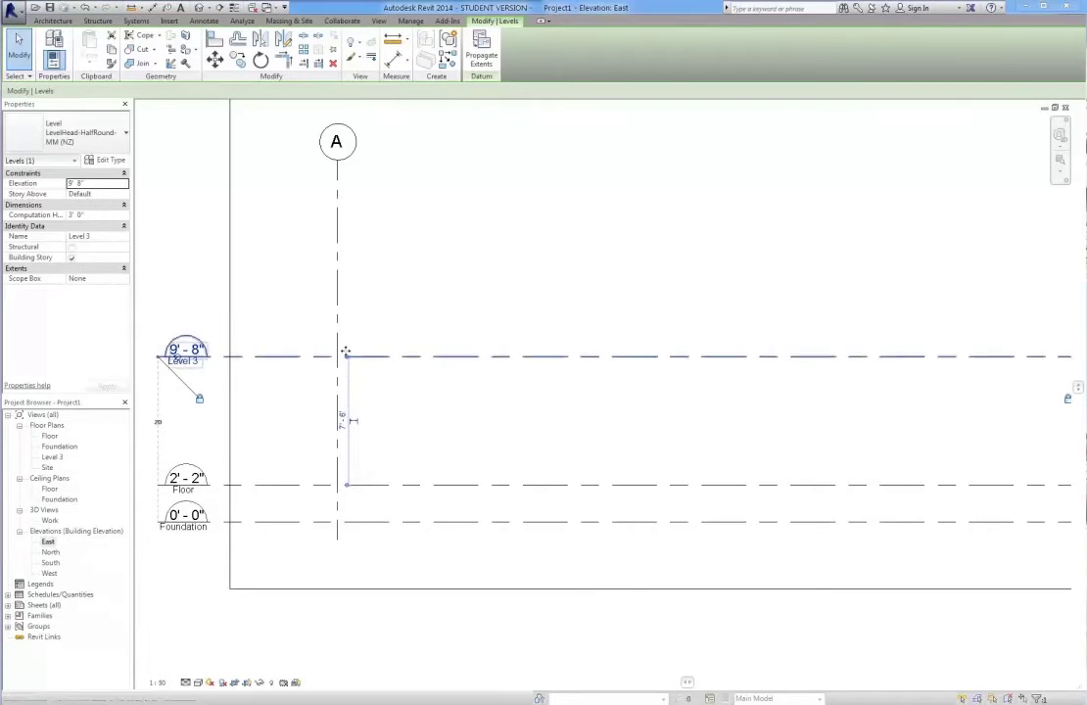
click(342, 422)
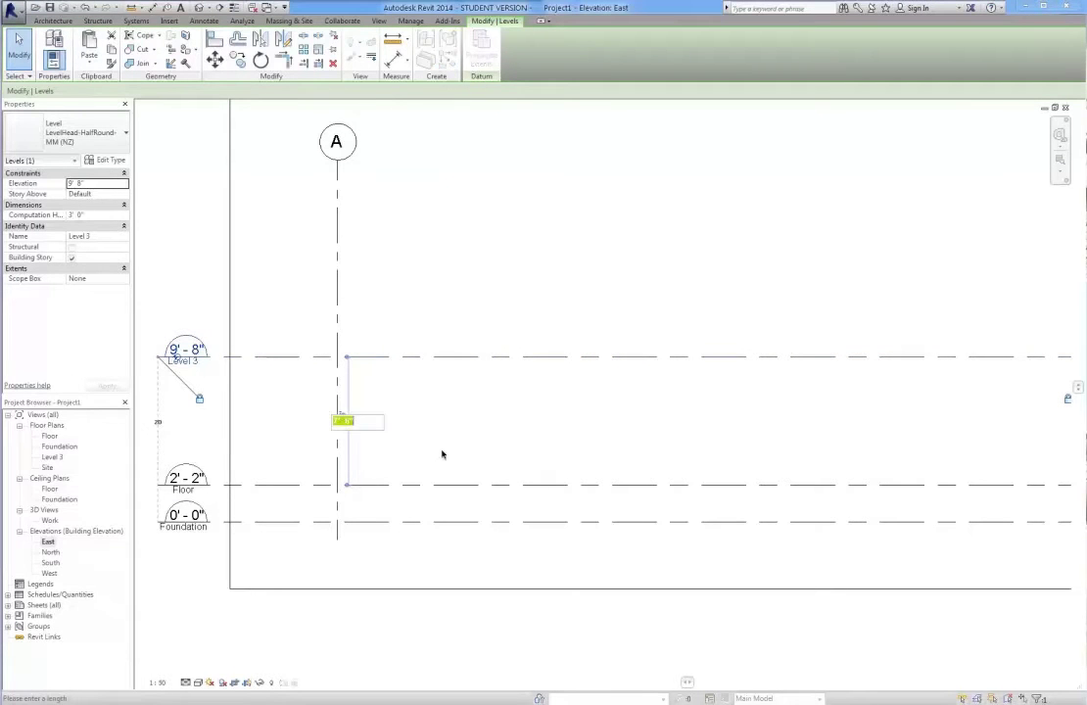
text(8'2)
key(Return)
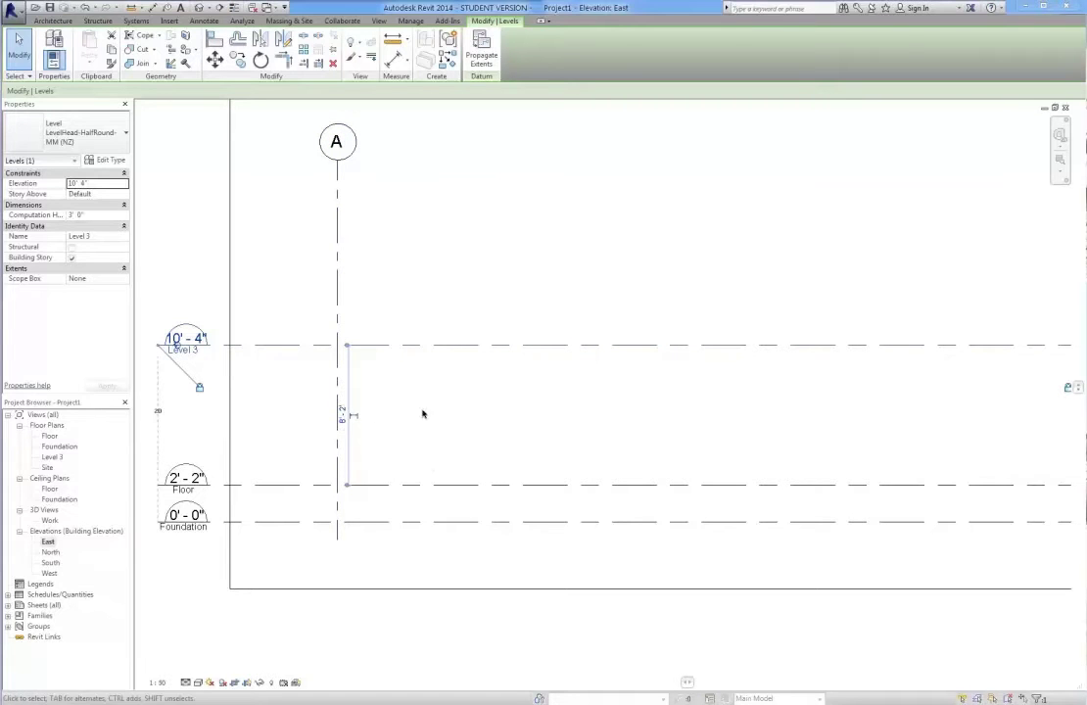
key(Escape)
click(435, 484)
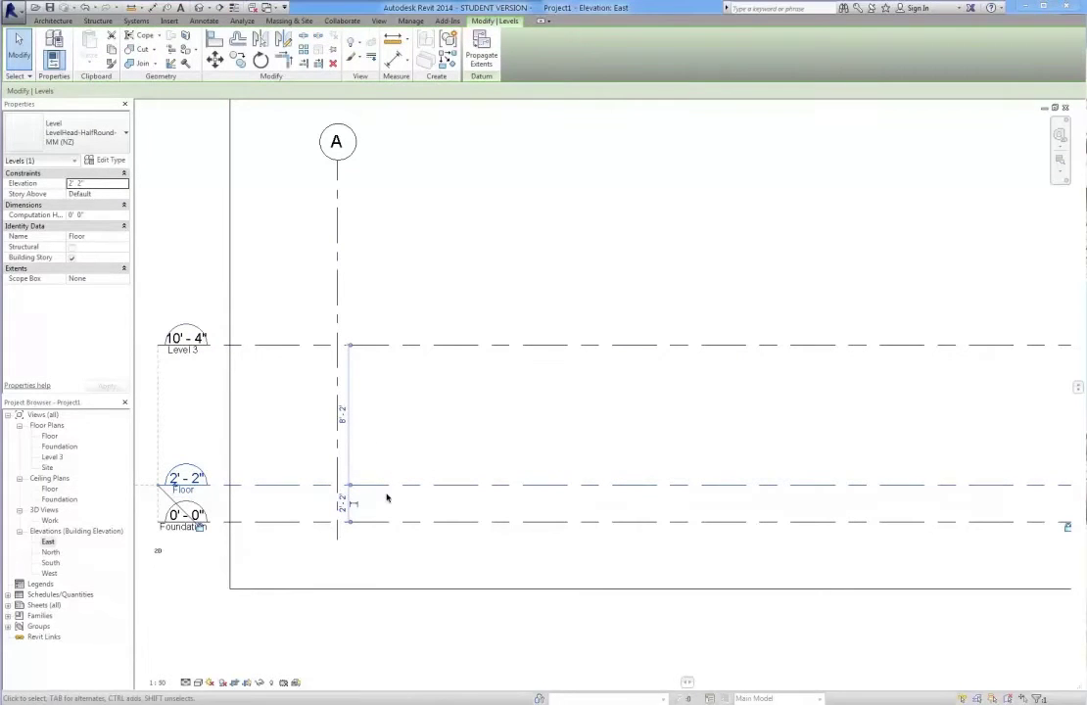
click(343, 504)
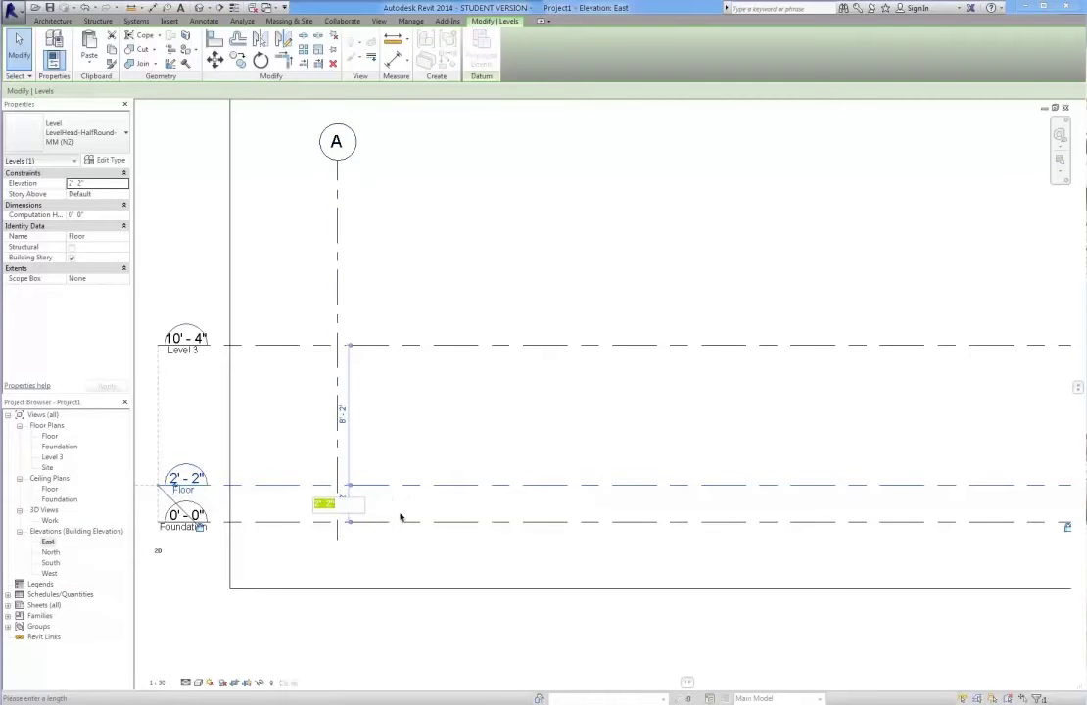
key(Escape)
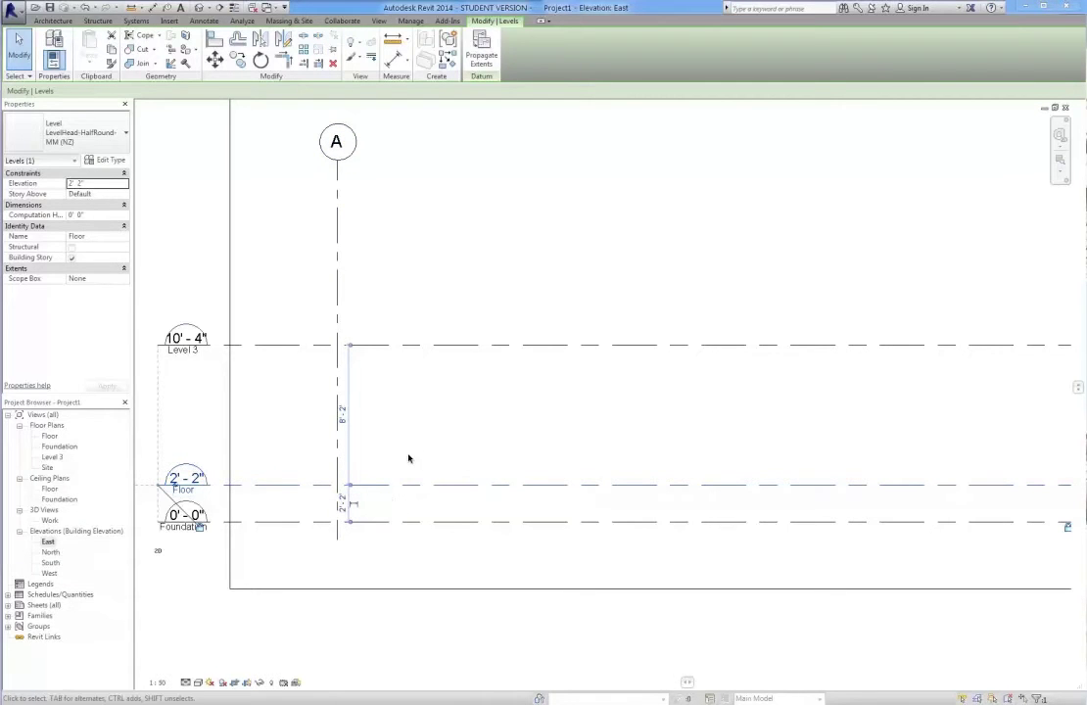
middle_drag(508, 446, 478, 451)
key(Escape)
scroll(476, 444, down, 3)
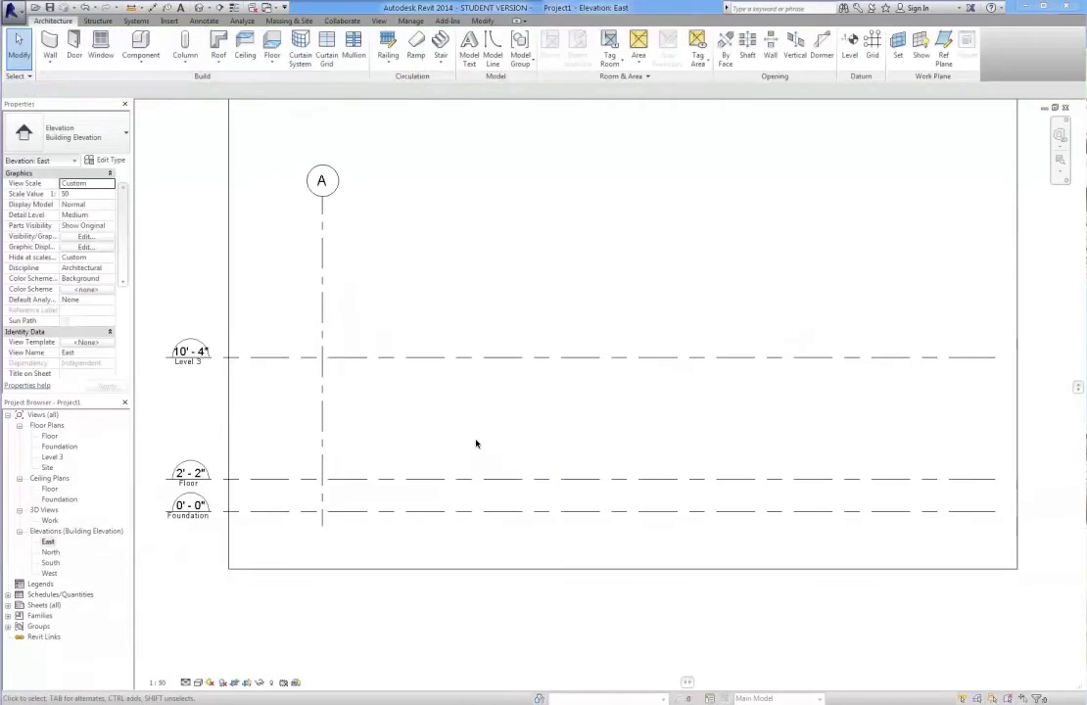
- Rename Level 3 as Roof and rename its corresponding views to match
scroll(497, 436, up, 2)
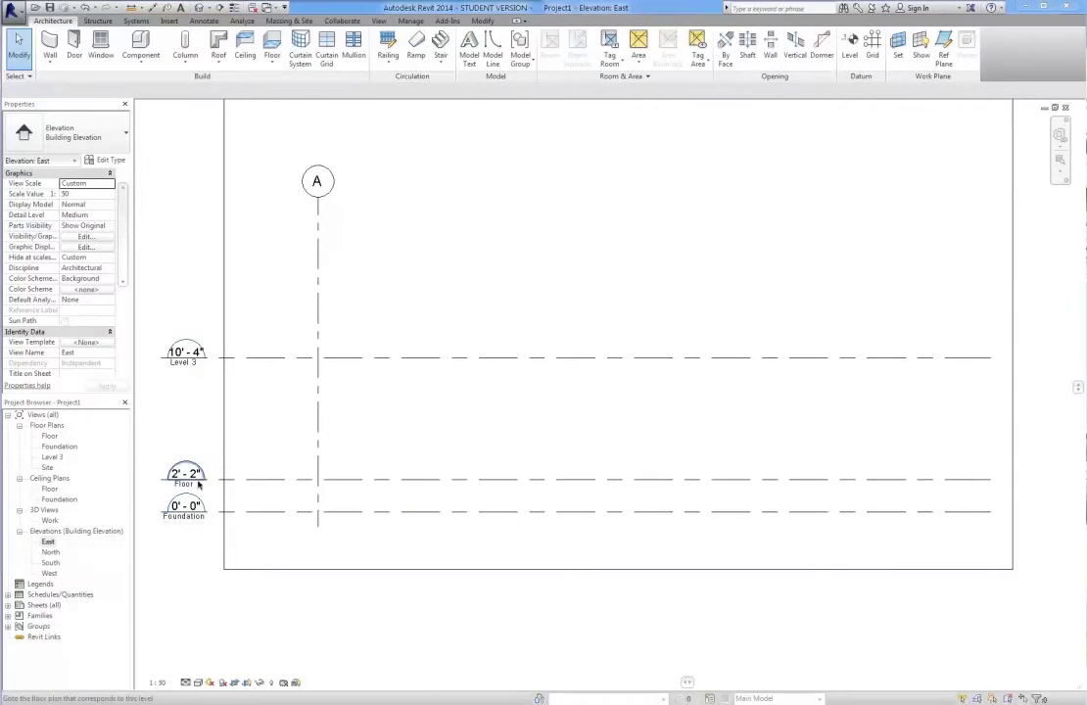
click(201, 361)
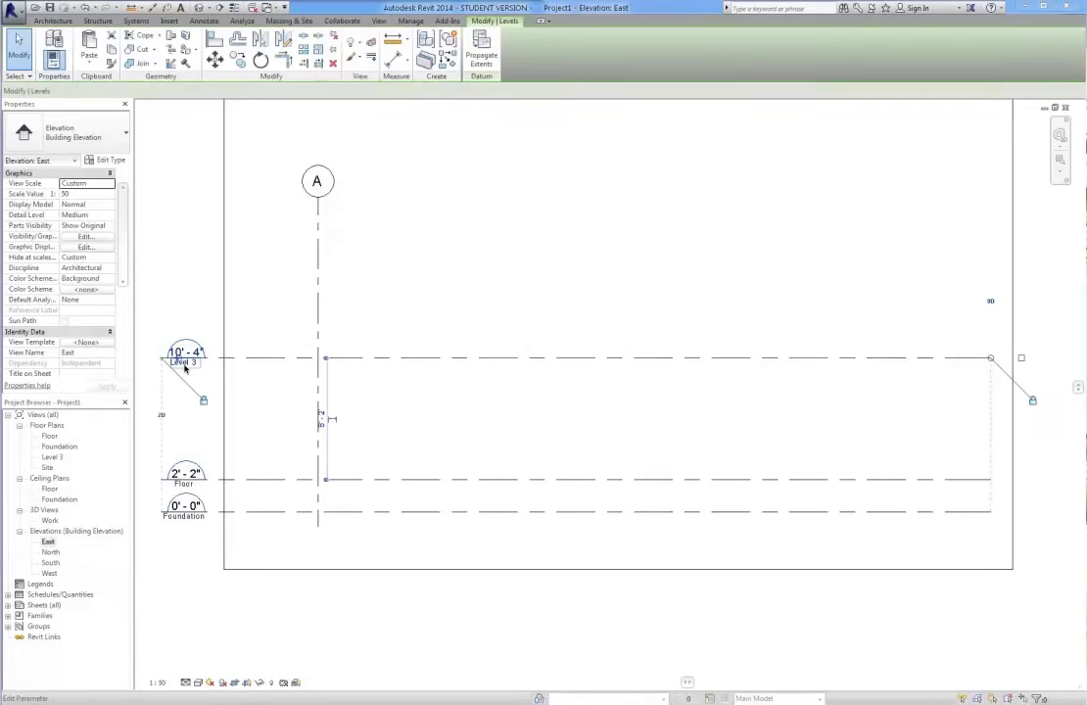
click(182, 364)
text(Roof)
key(Return)
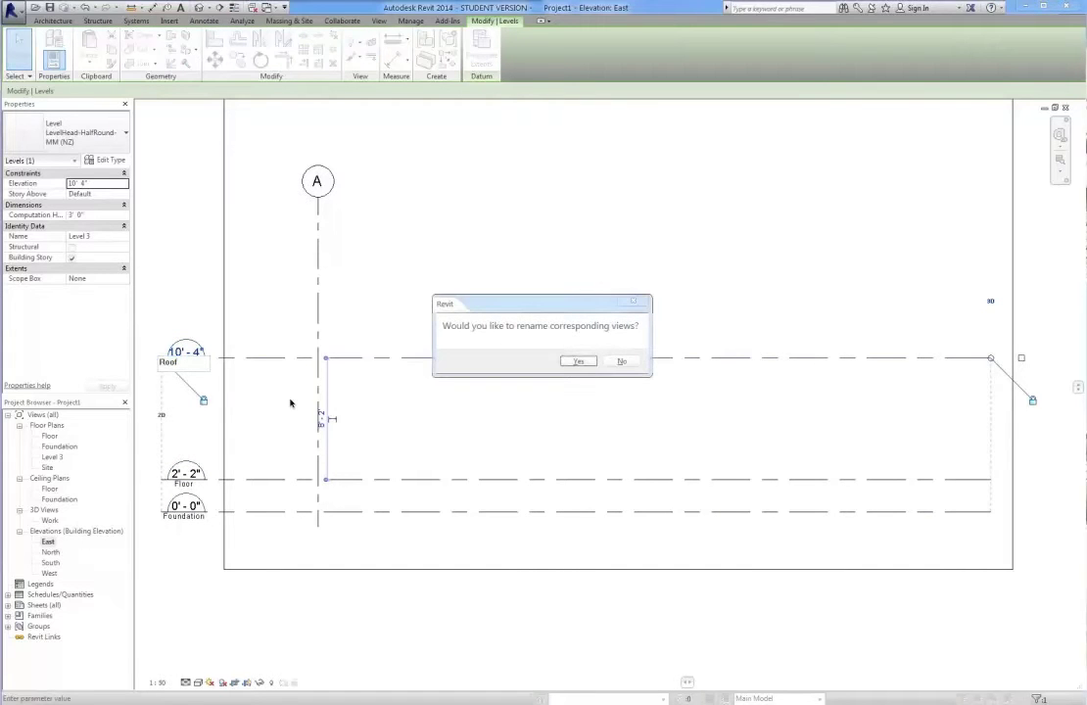
key(Return)
click(463, 311)
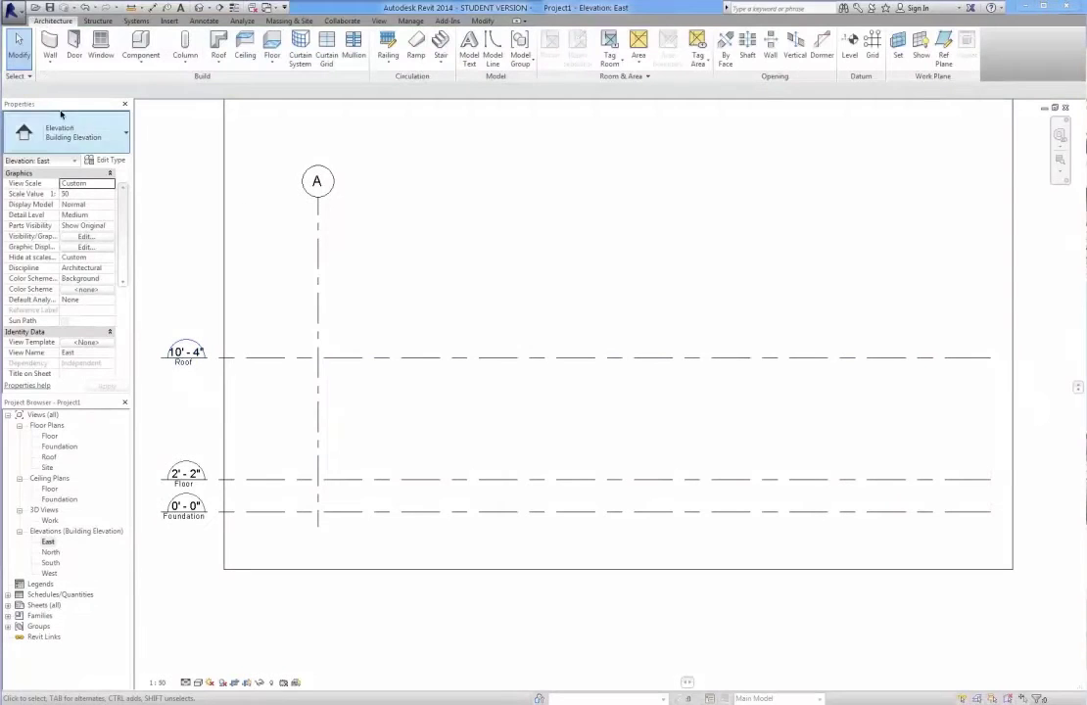
click(14, 12)
mouse_move(70, 173)
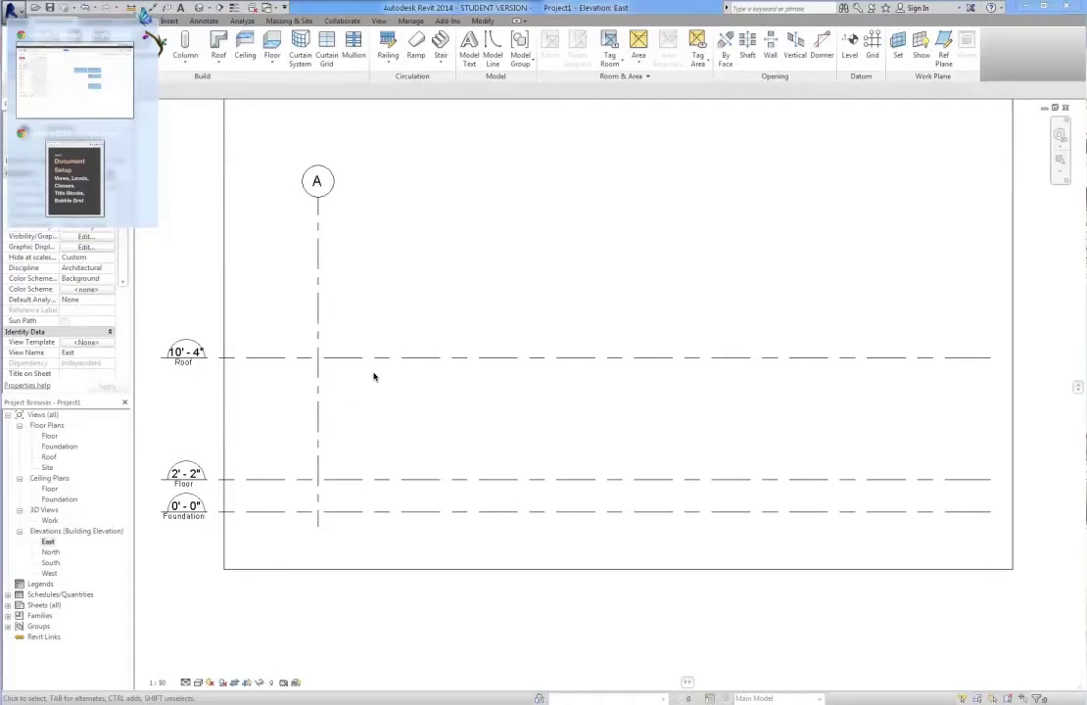
middle_drag(415, 337, 400, 343)
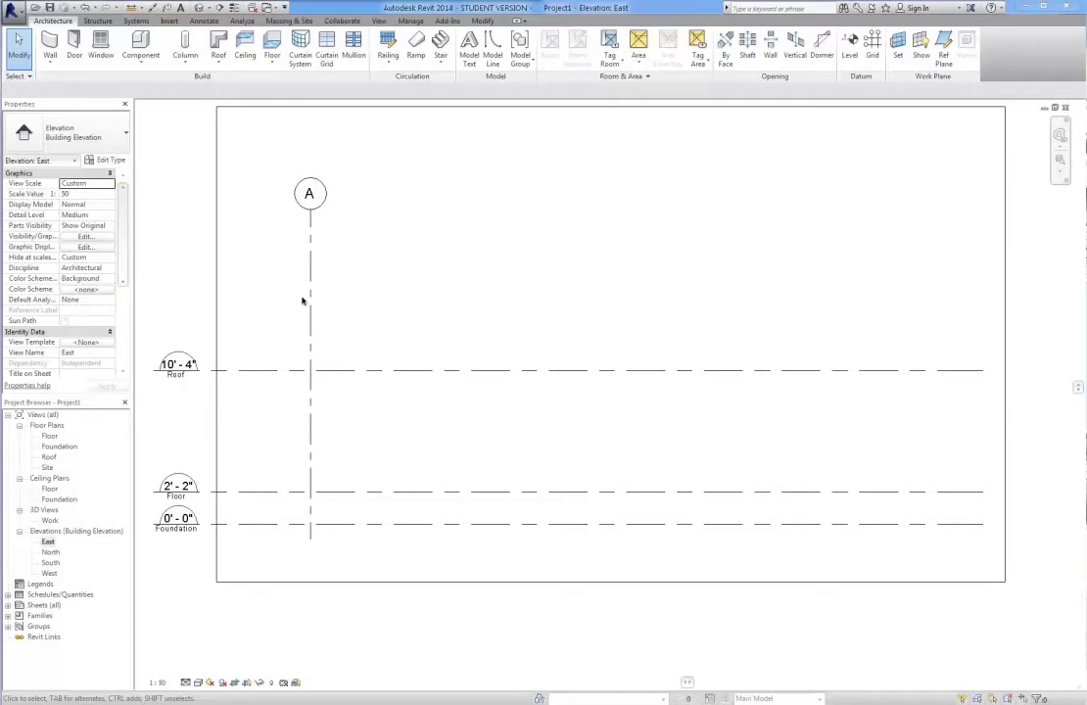
middle_drag(482, 298, 486, 310)
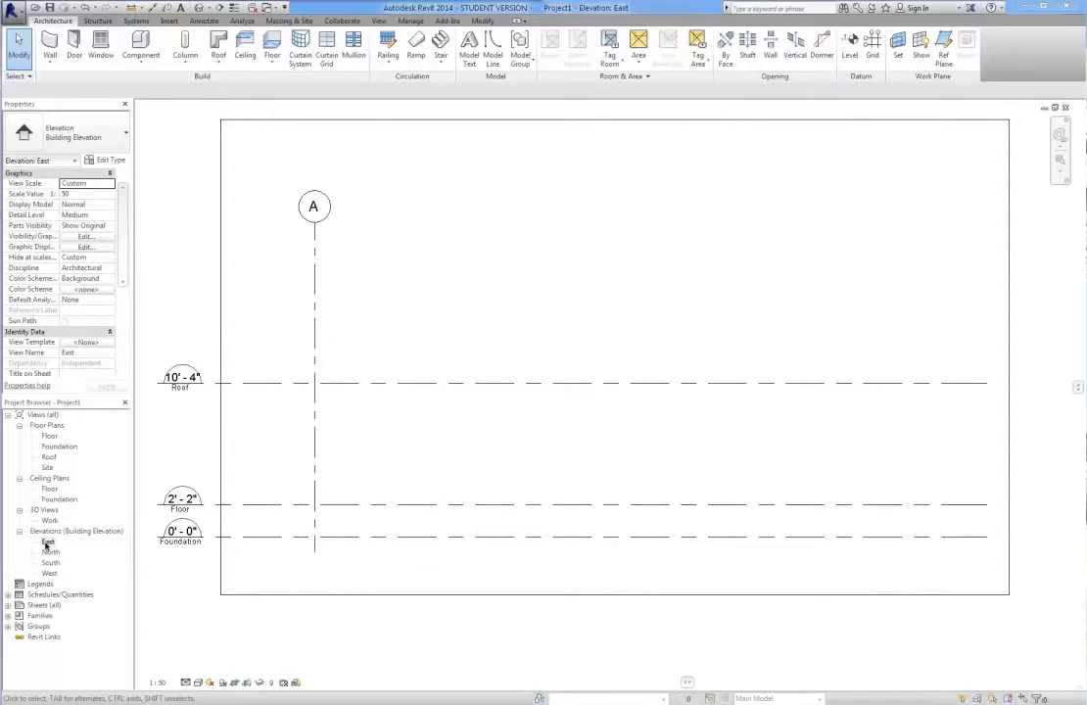
scroll(418, 431, down, 1)
scroll(421, 438, up, 1)
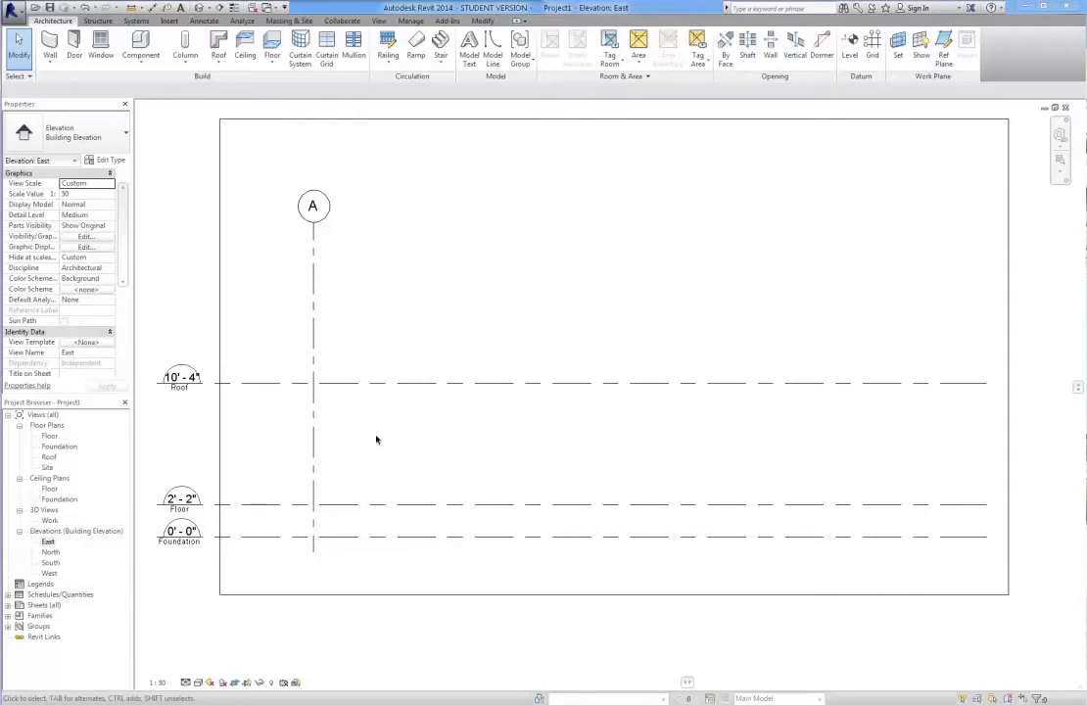
- Open the East elevation's Visibility/Graphic Overrides and review the annotation, analytical model, imported, filter and model category settings
click(47, 543)
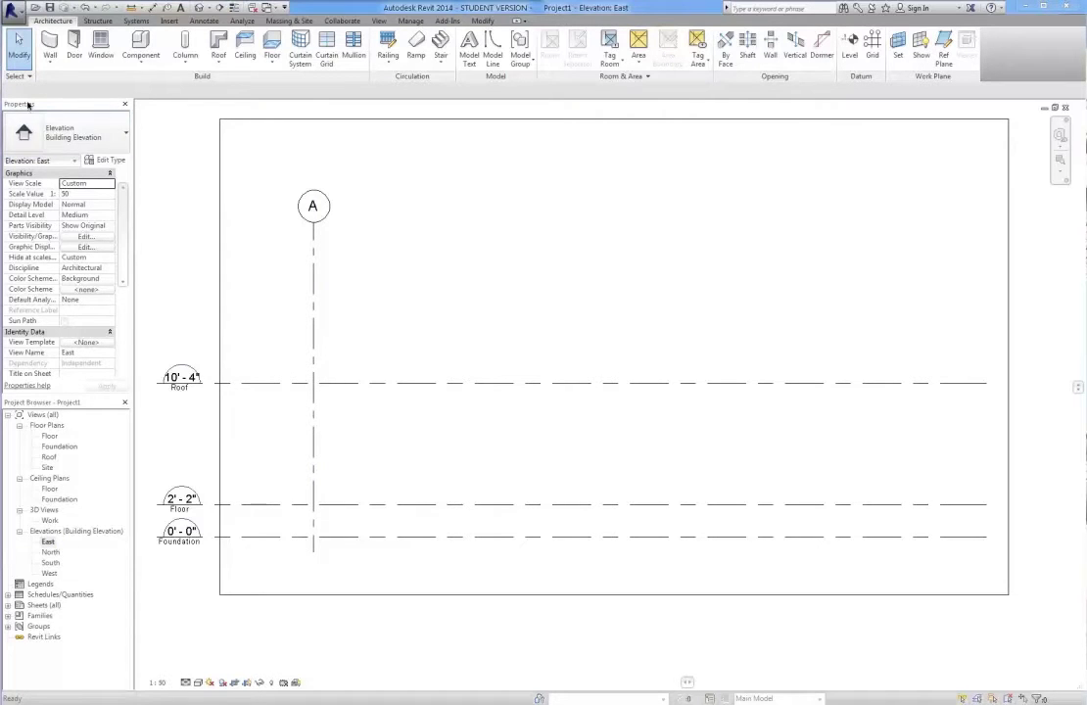
click(47, 130)
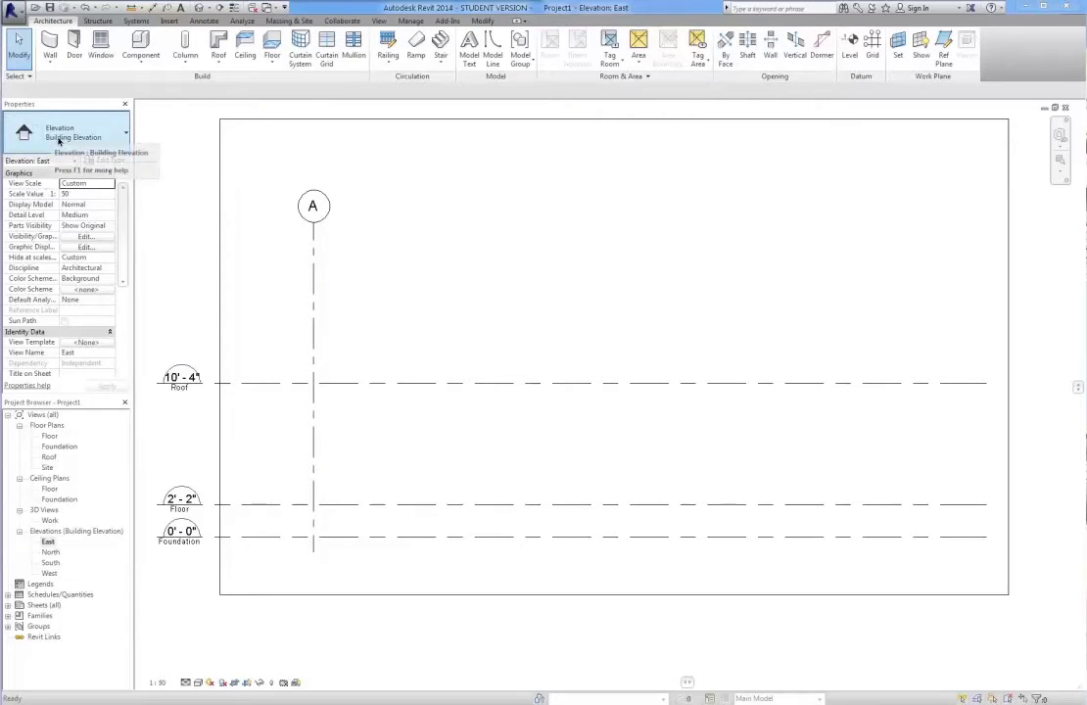
click(60, 143)
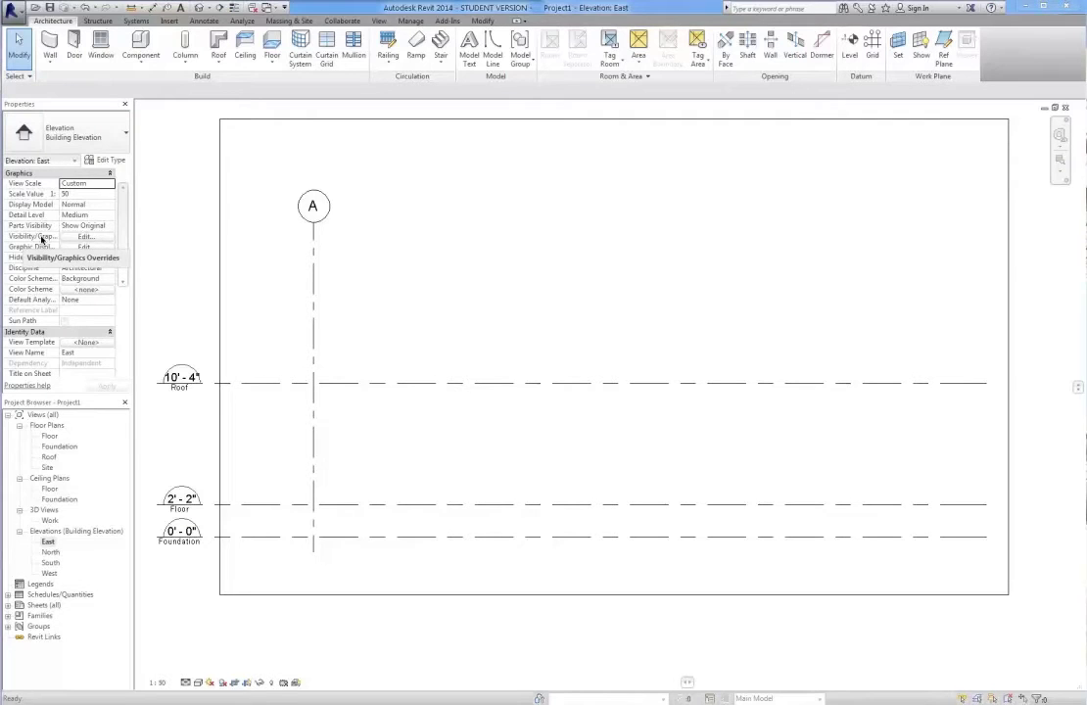
click(79, 239)
drag(741, 314, 554, 182)
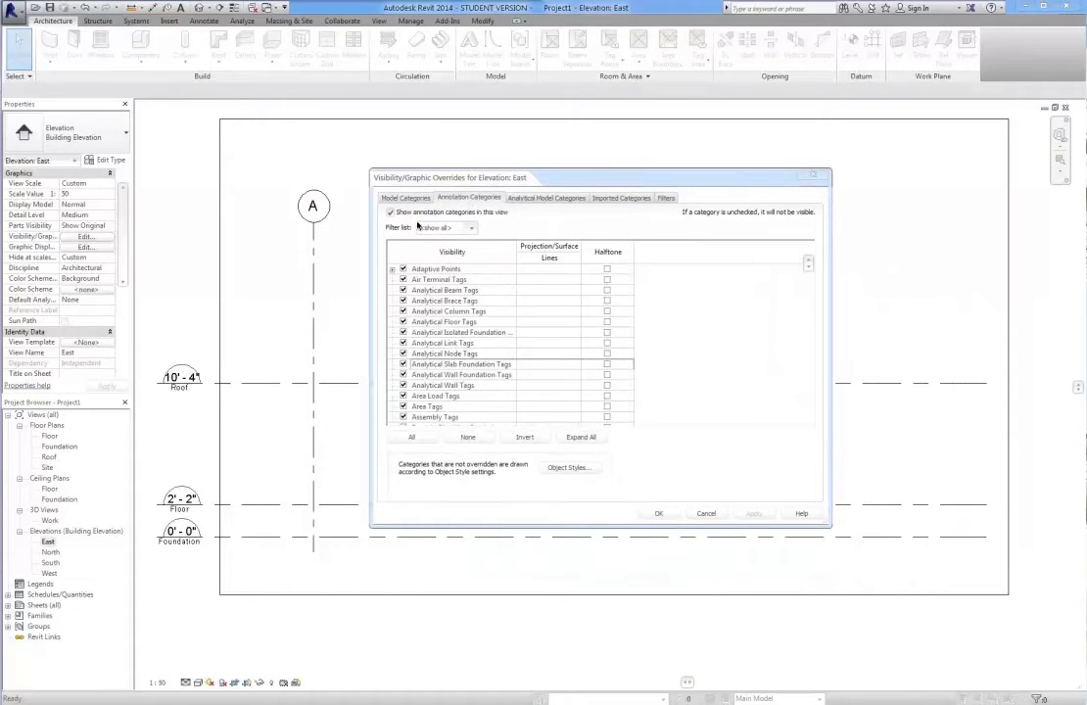
click(523, 201)
click(621, 198)
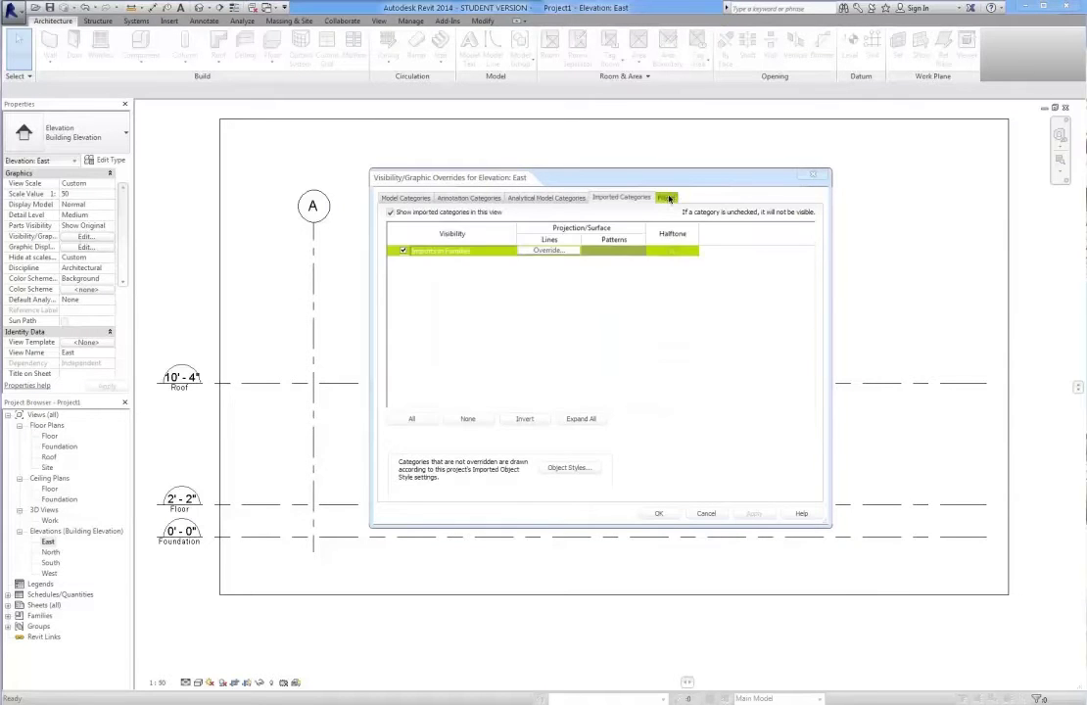
click(669, 198)
click(404, 198)
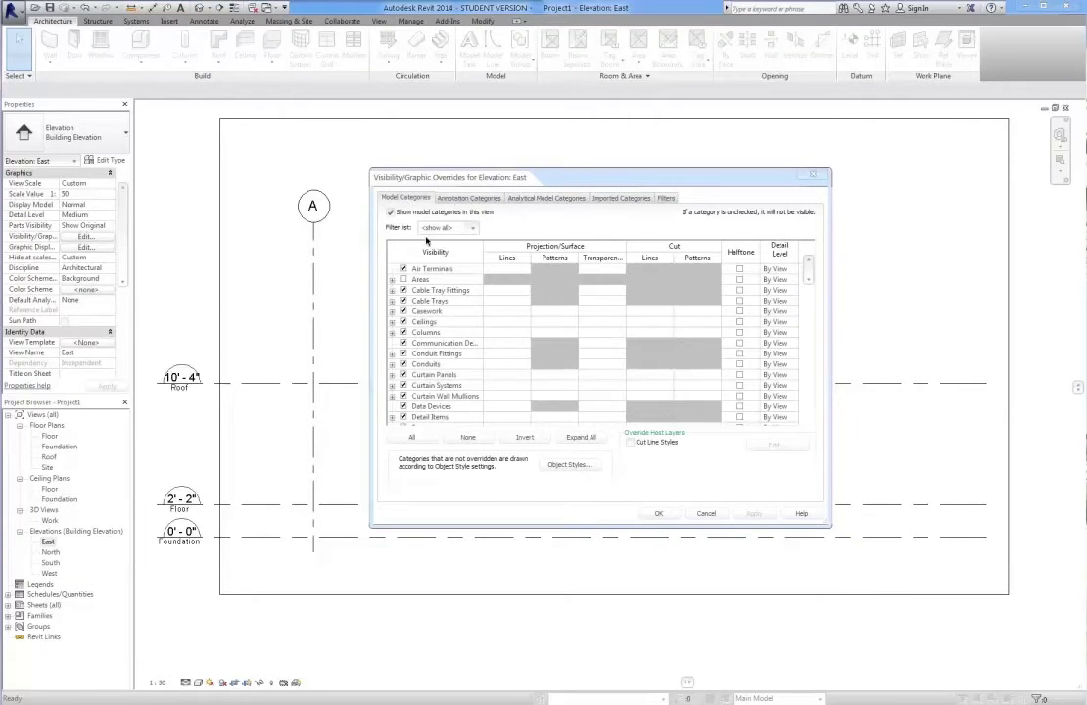
- Hide all annotation categories in the East elevation, apply the override, and restore their display
click(448, 198)
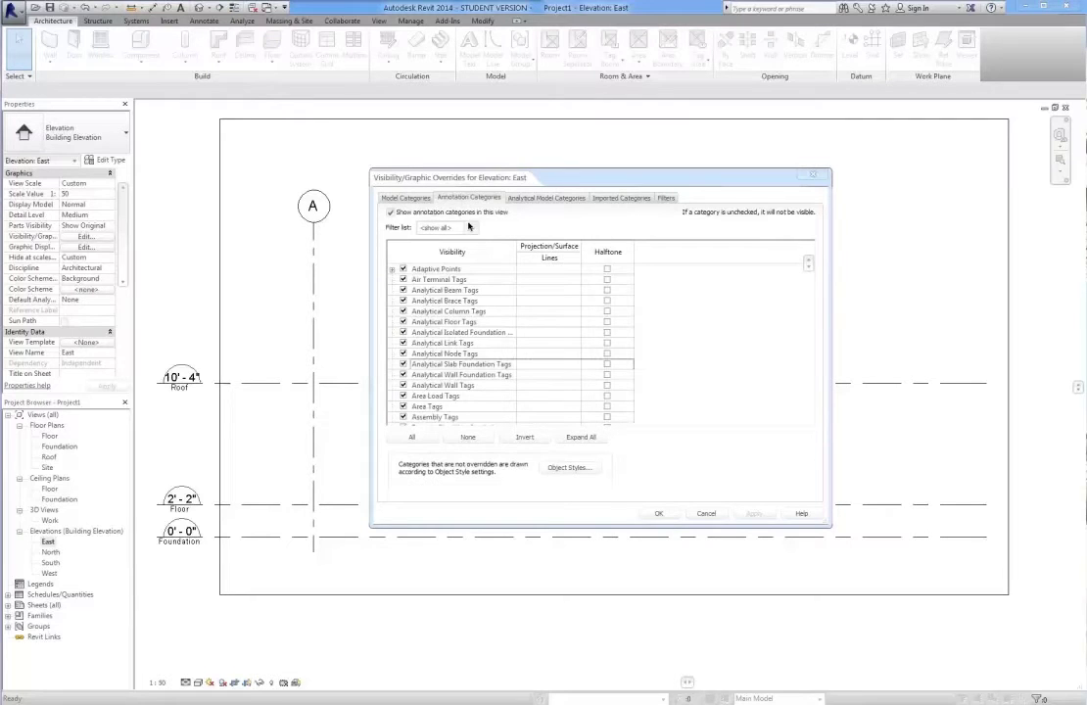
click(391, 212)
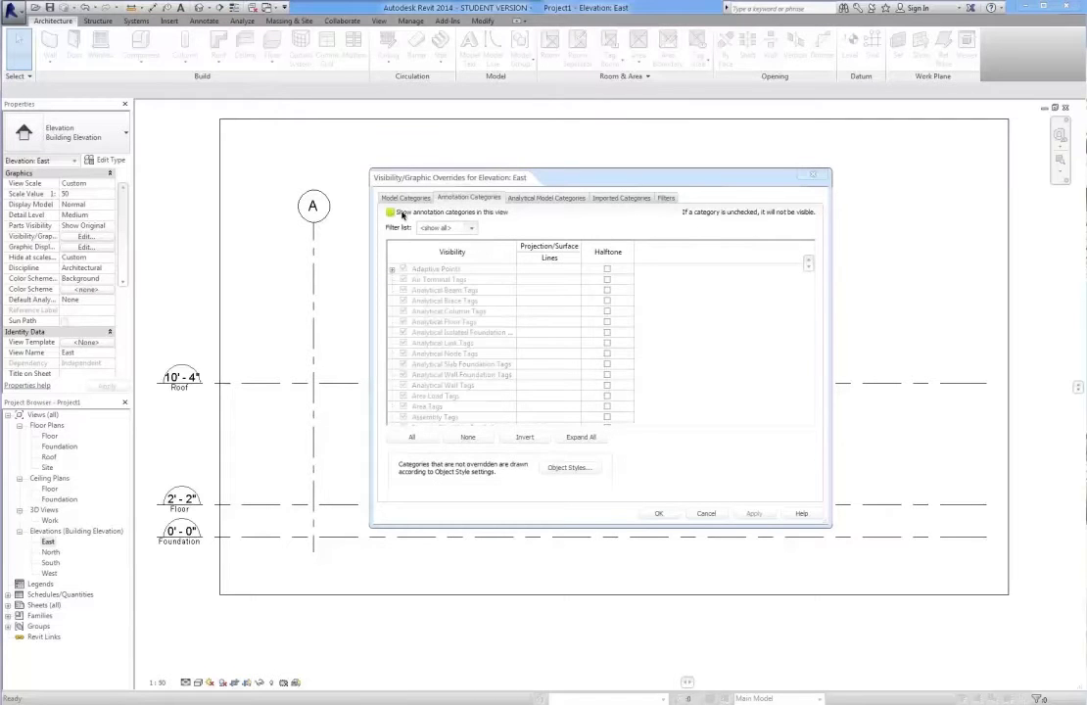
click(754, 513)
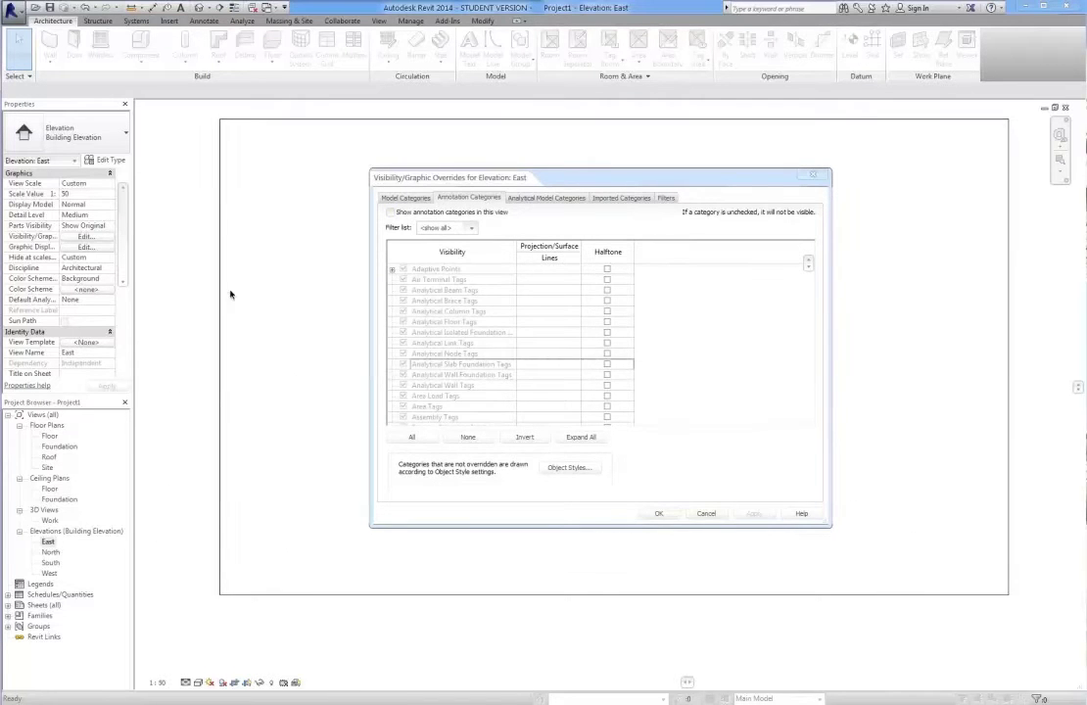
click(391, 211)
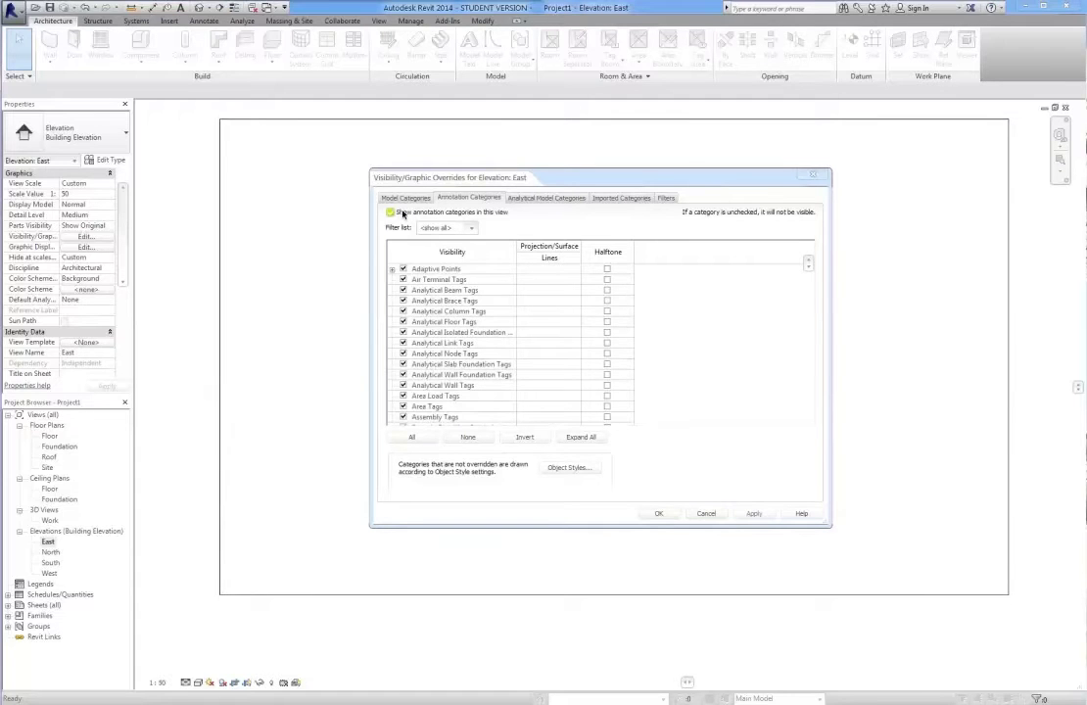
click(754, 513)
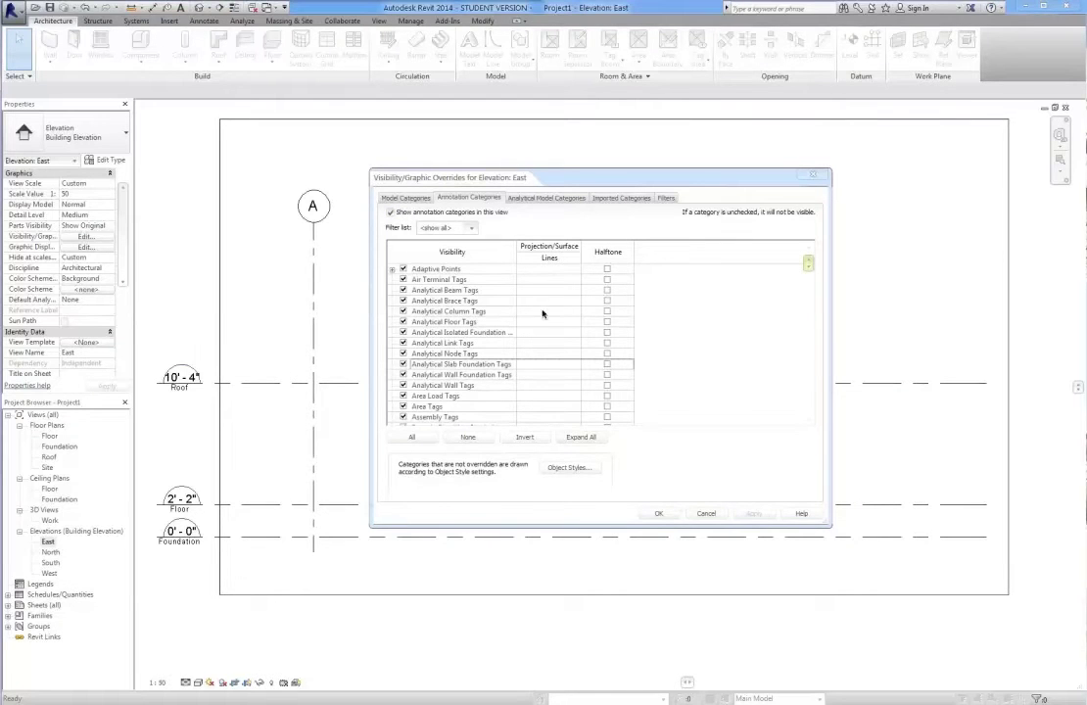
- Try hiding only the Grids annotation category in the East elevation and apply the override
drag(808, 263, 808, 312)
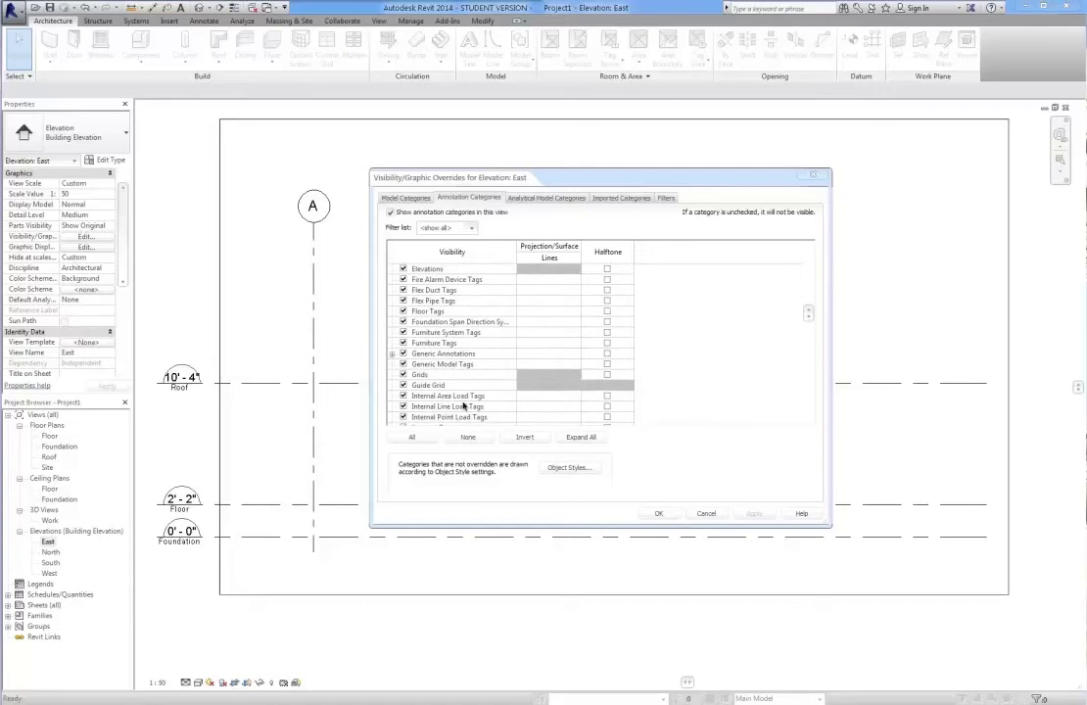
click(429, 375)
click(404, 376)
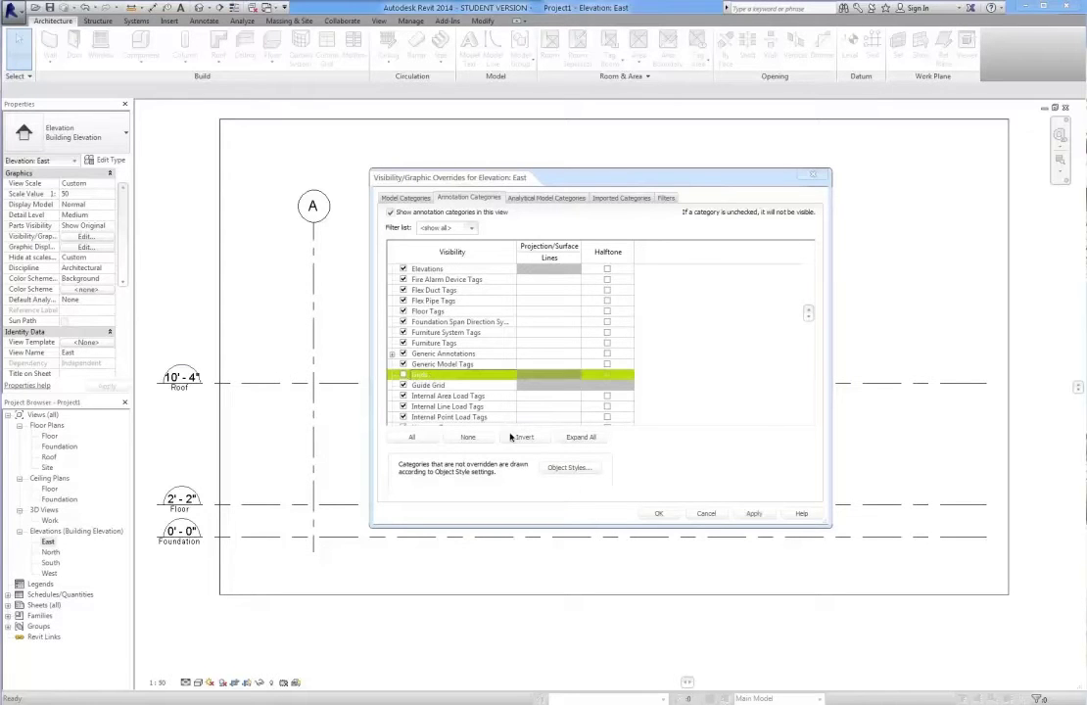
click(754, 513)
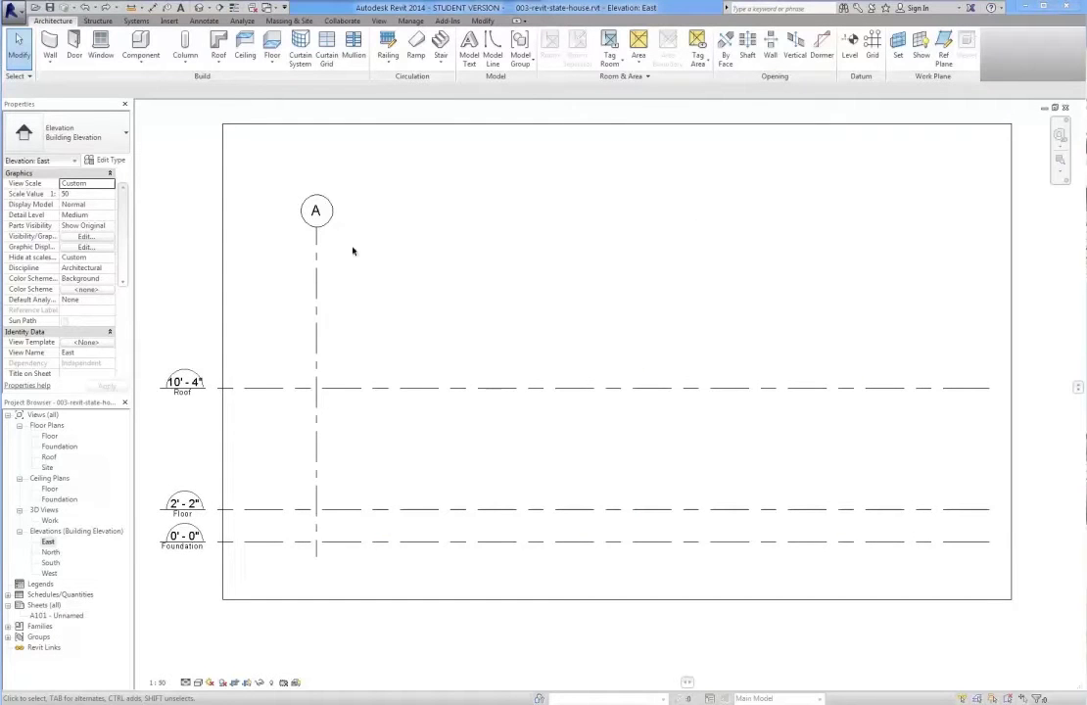
click(13, 12)
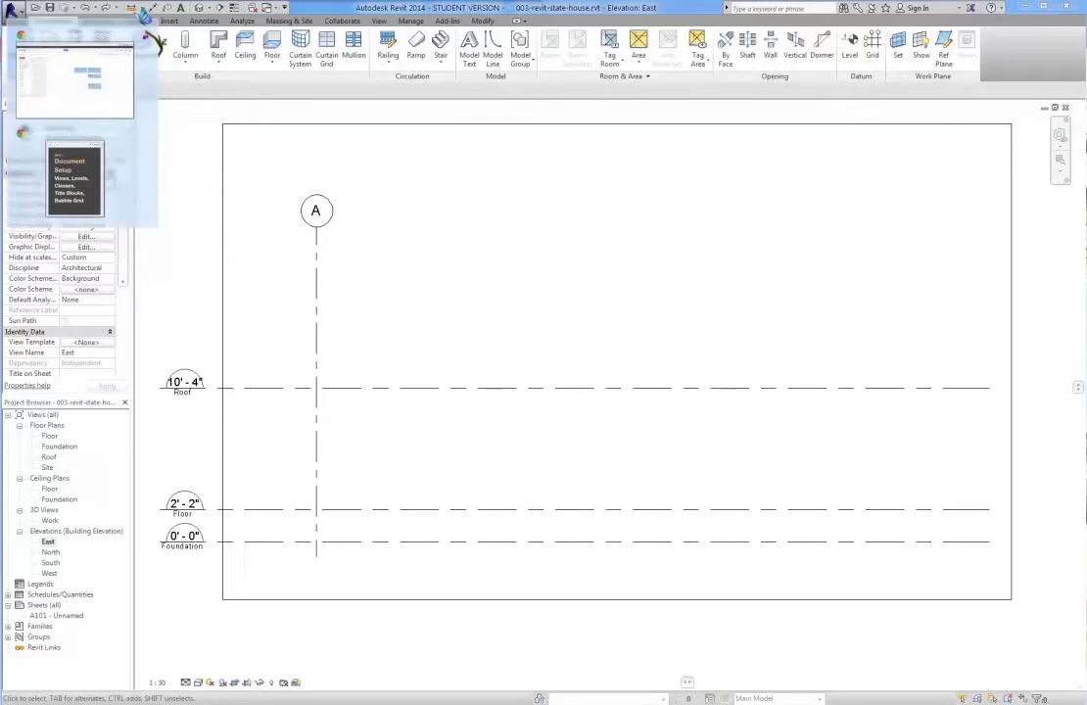
click(466, 372)
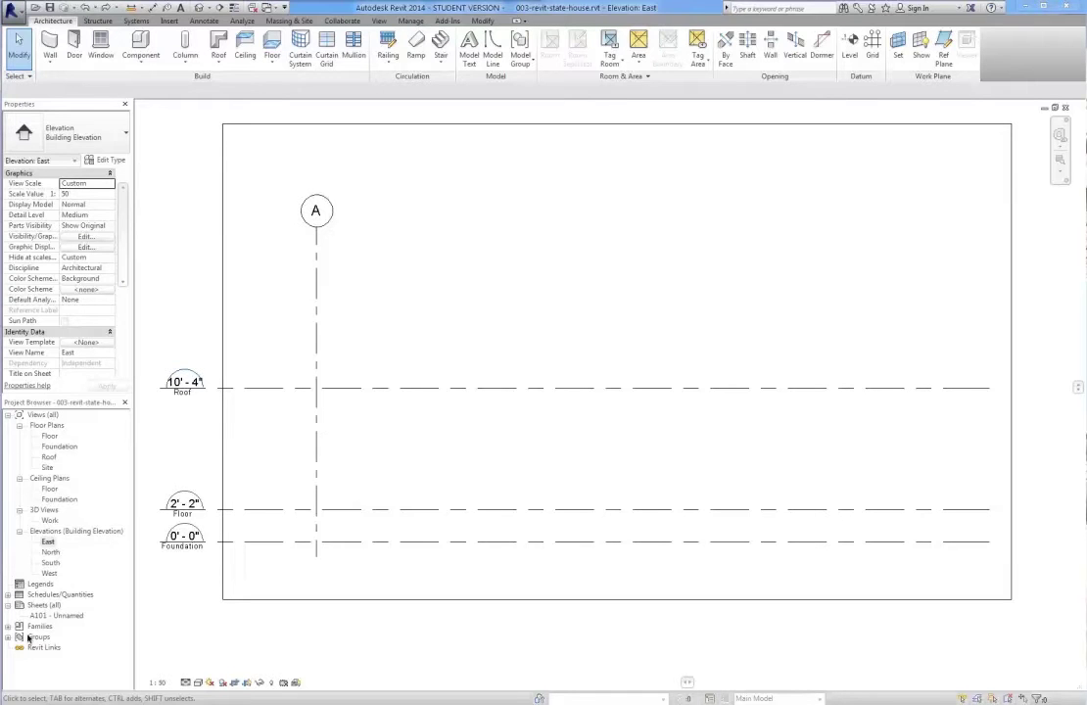
- Open sheet A101 and examine its title block, including the editable sheet name field
click(41, 606)
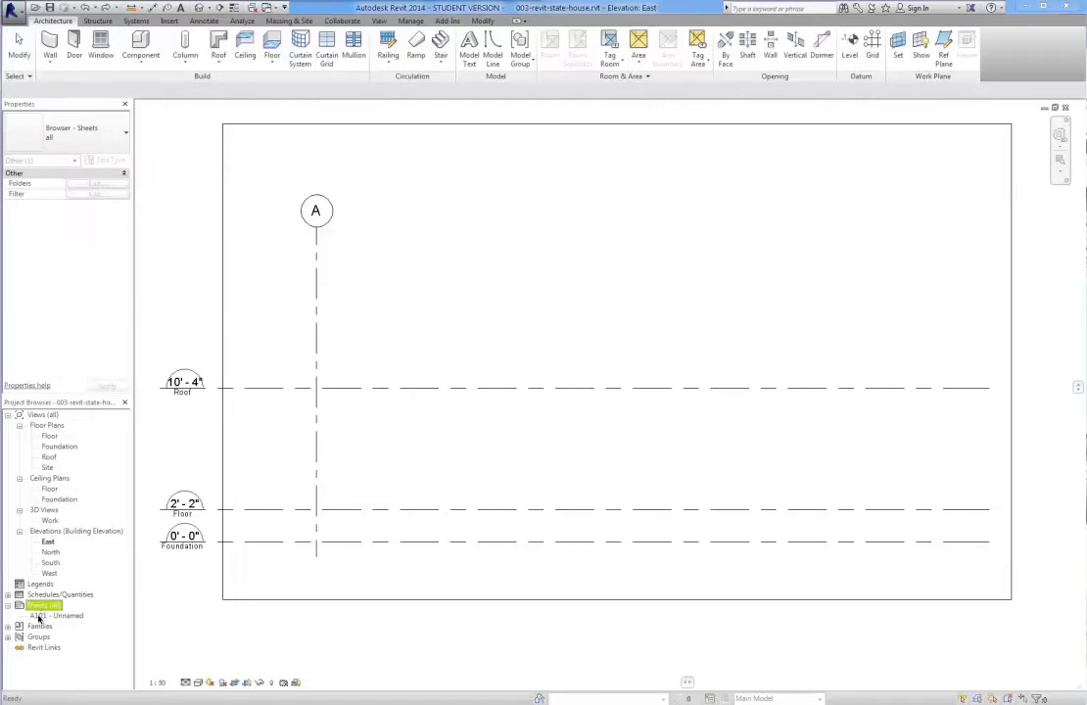
click(38, 615)
double_click(46, 616)
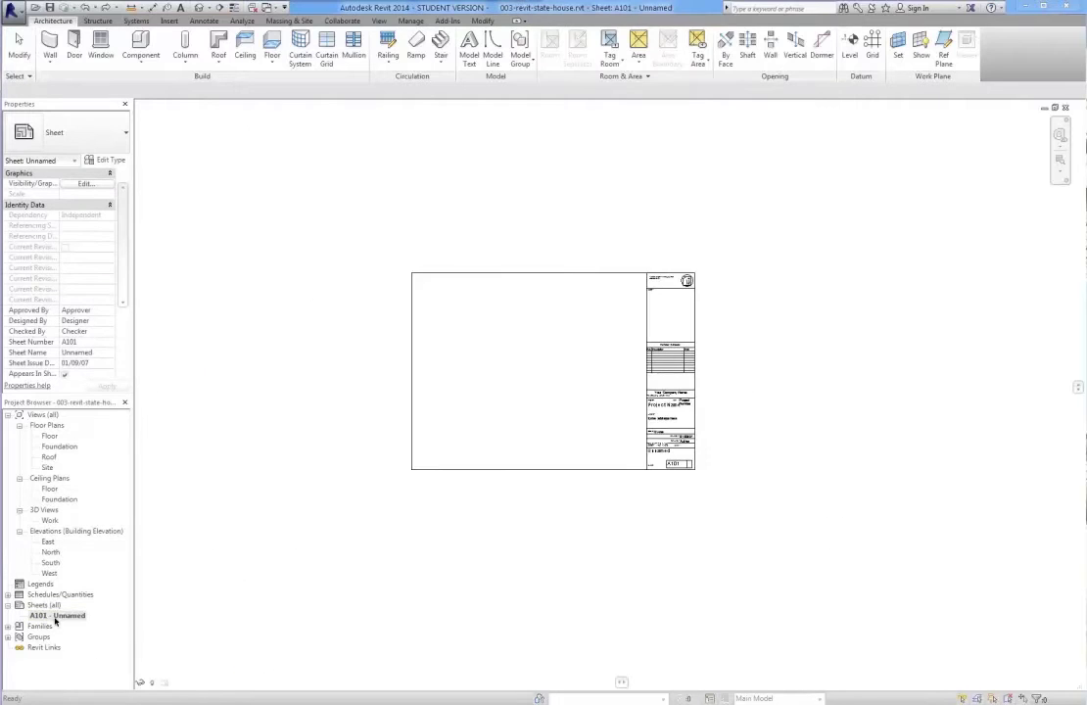
scroll(691, 370, up, 4)
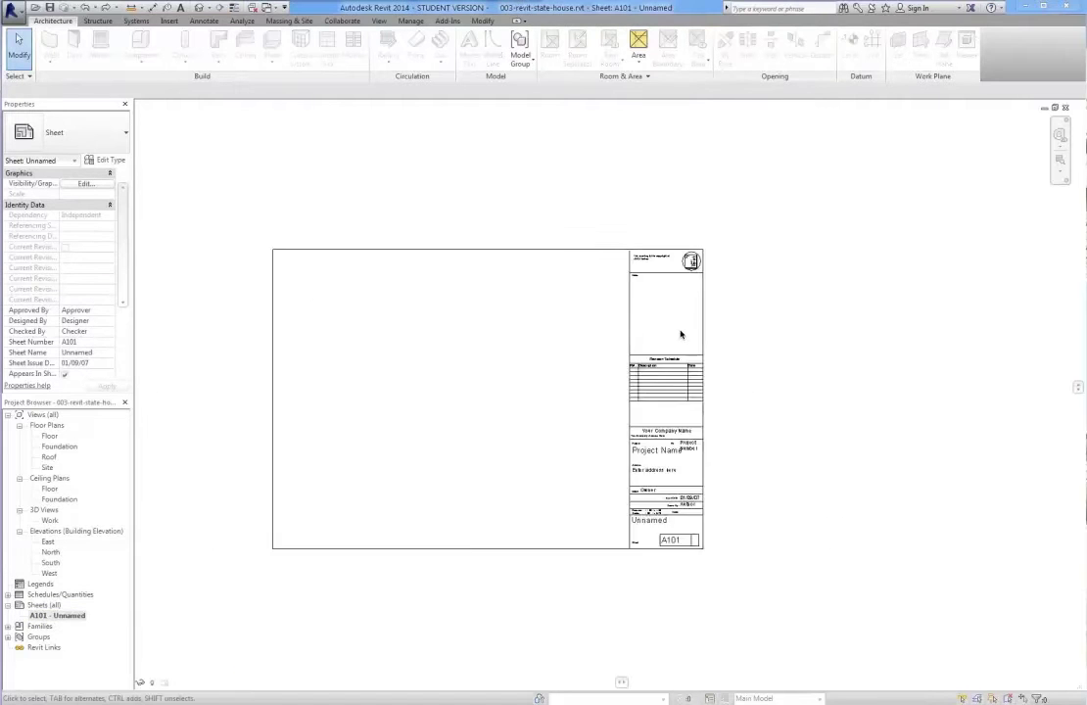
middle_drag(568, 375, 604, 430)
scroll(656, 360, down, 2)
scroll(573, 447, up, 1)
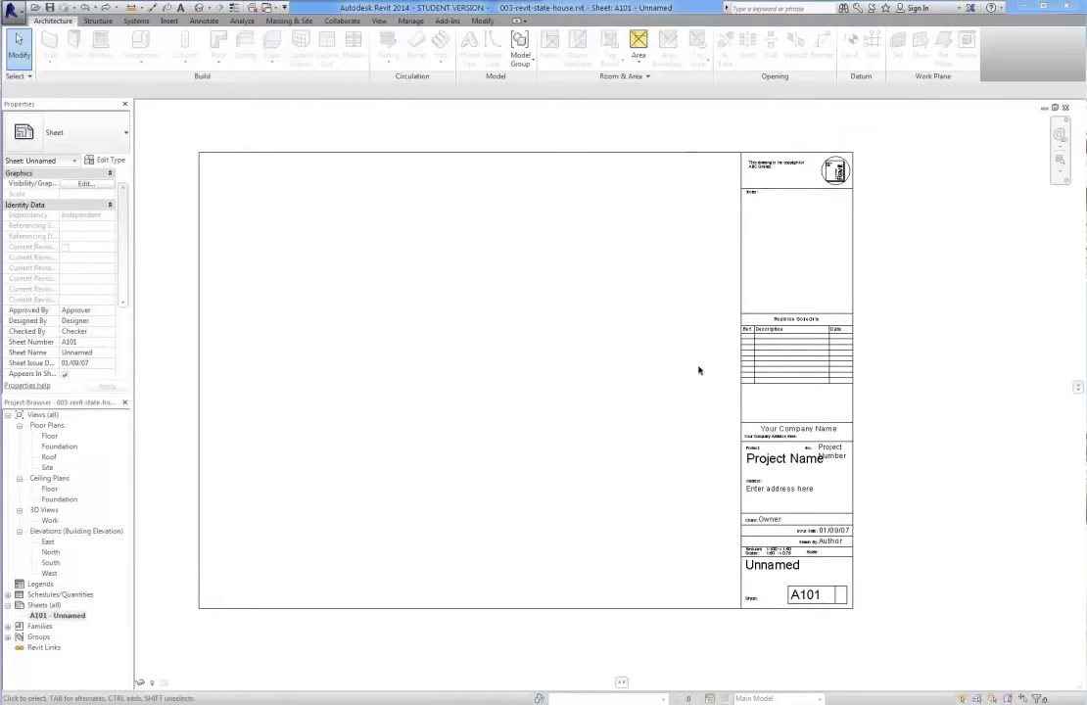
click(775, 565)
click(775, 565)
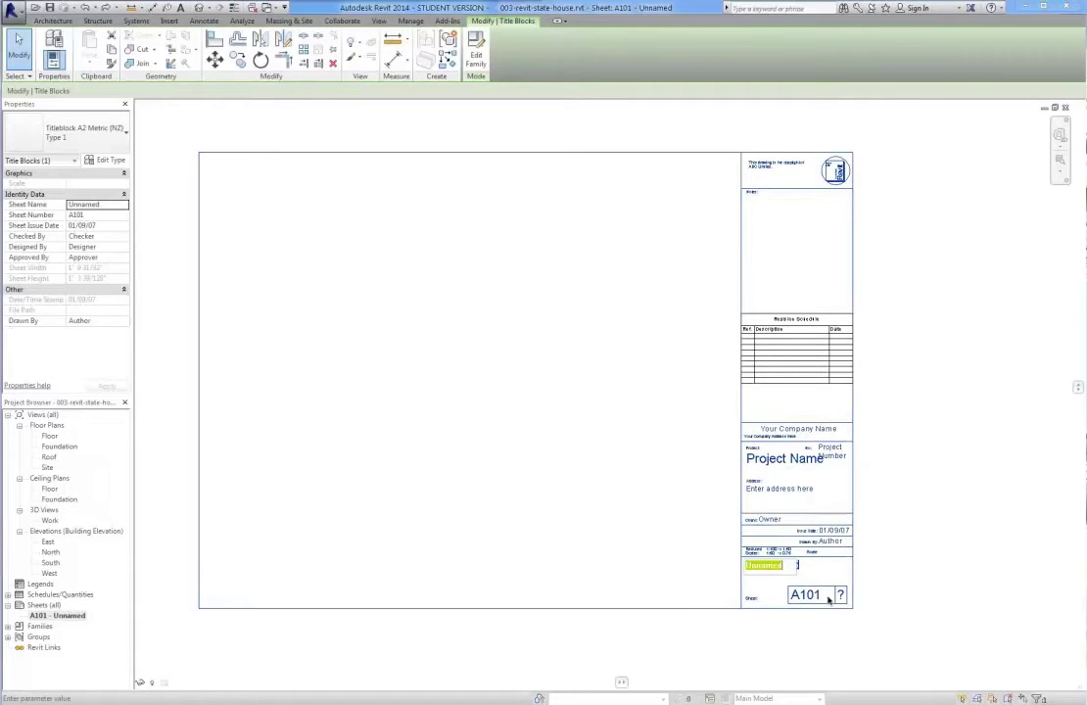
click(395, 534)
click(407, 533)
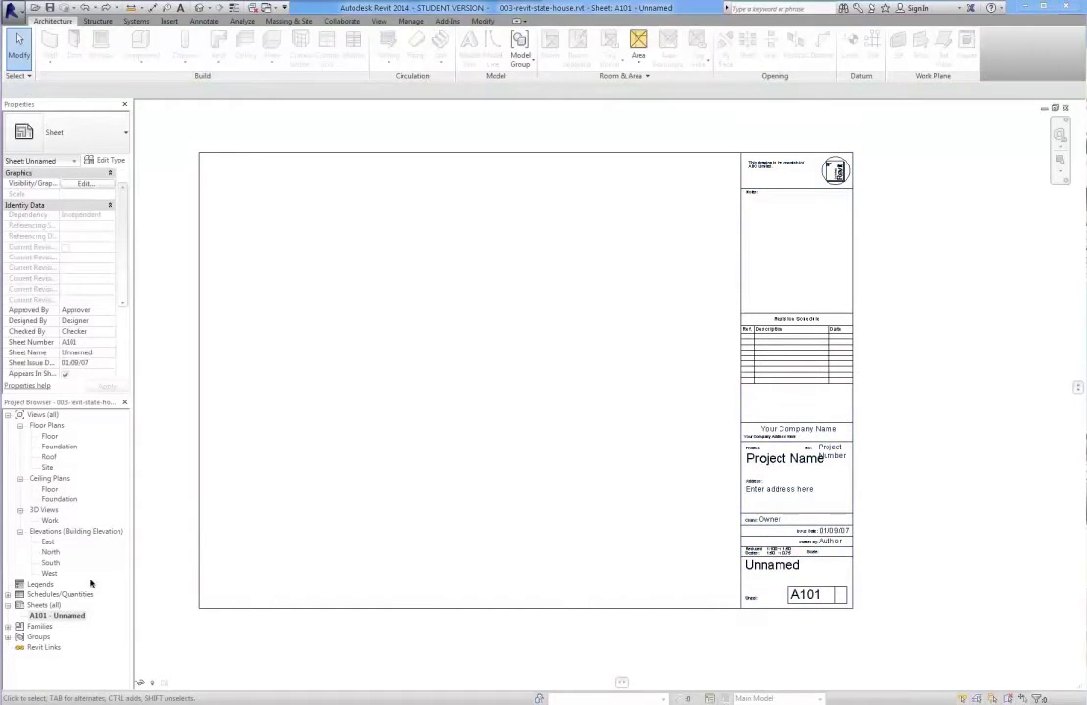
click(41, 605)
right_click(39, 605)
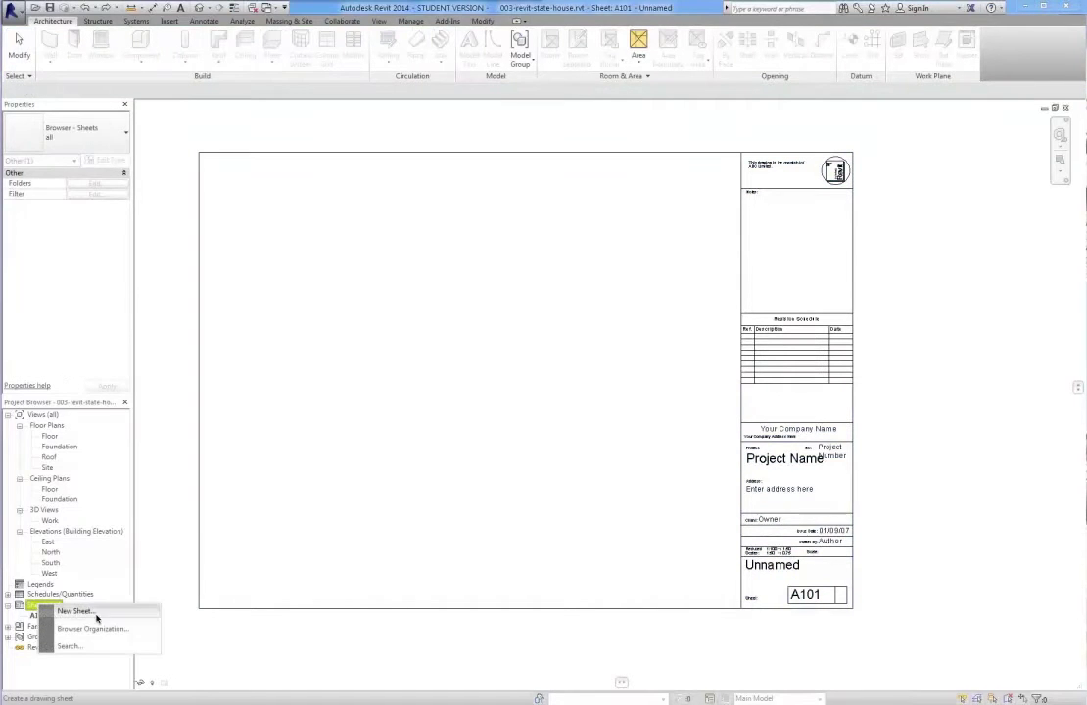
click(334, 495)
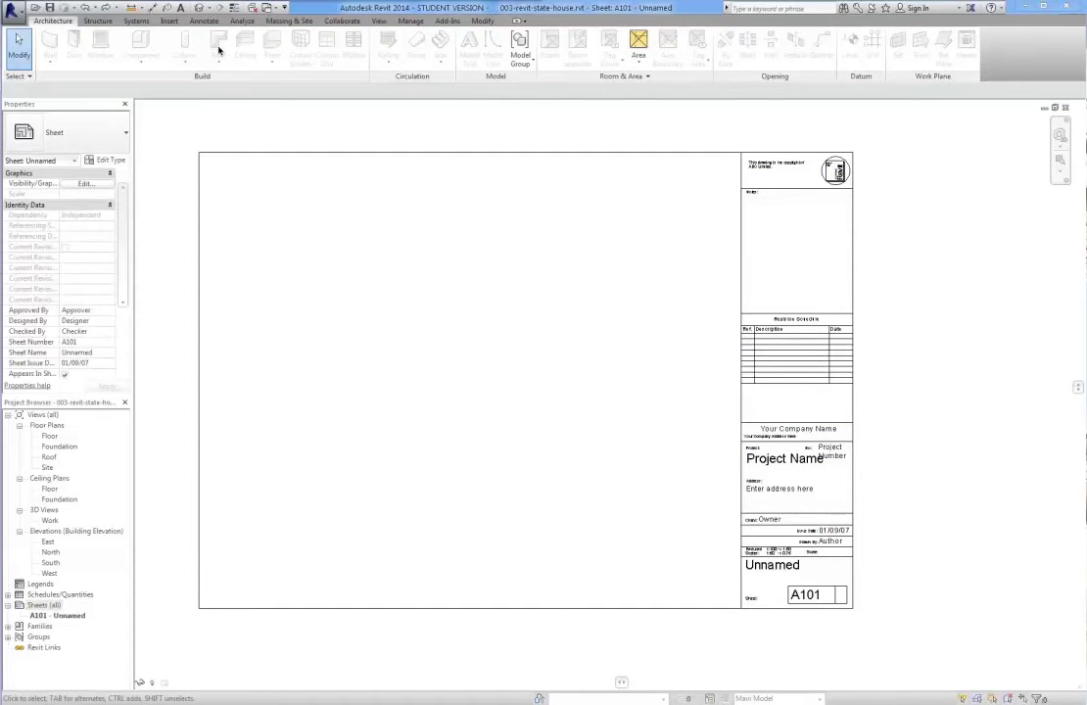
- Start a new sheet and browse to the New Zealand library's Titleblocks folder to load another title block
click(381, 22)
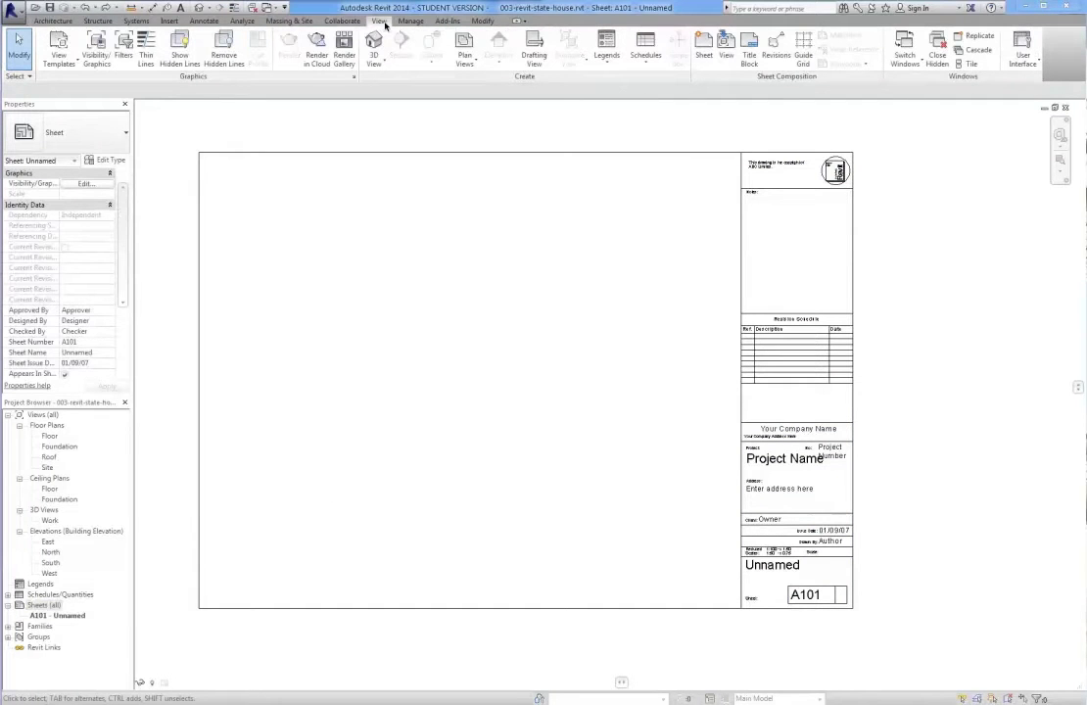
click(704, 47)
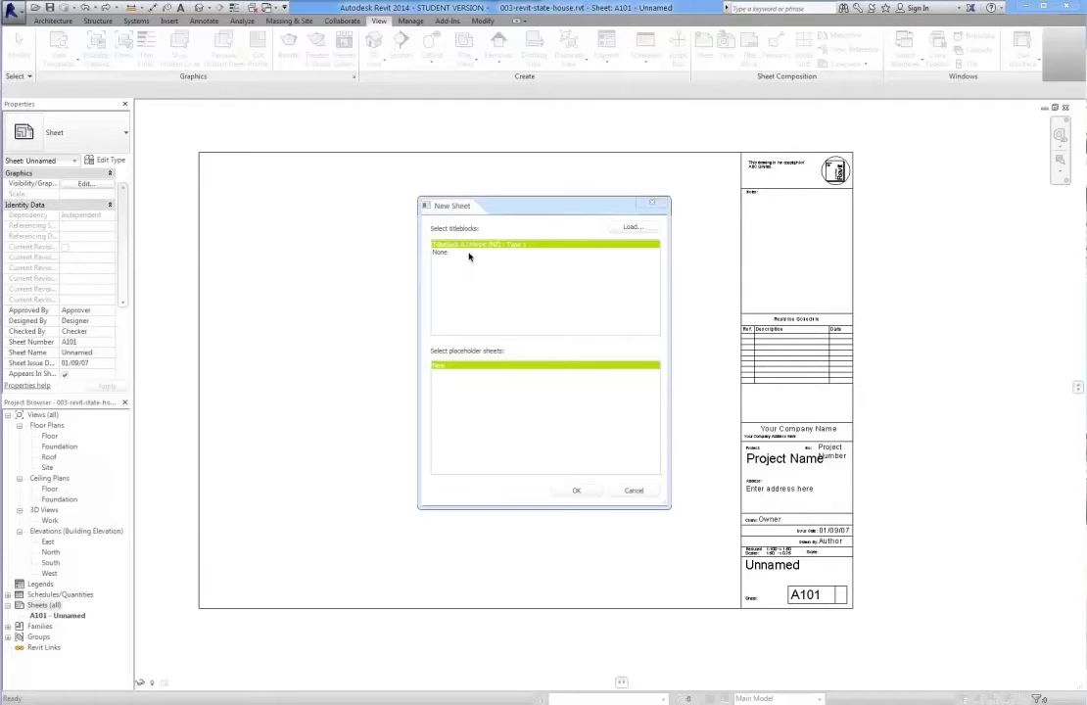
click(498, 250)
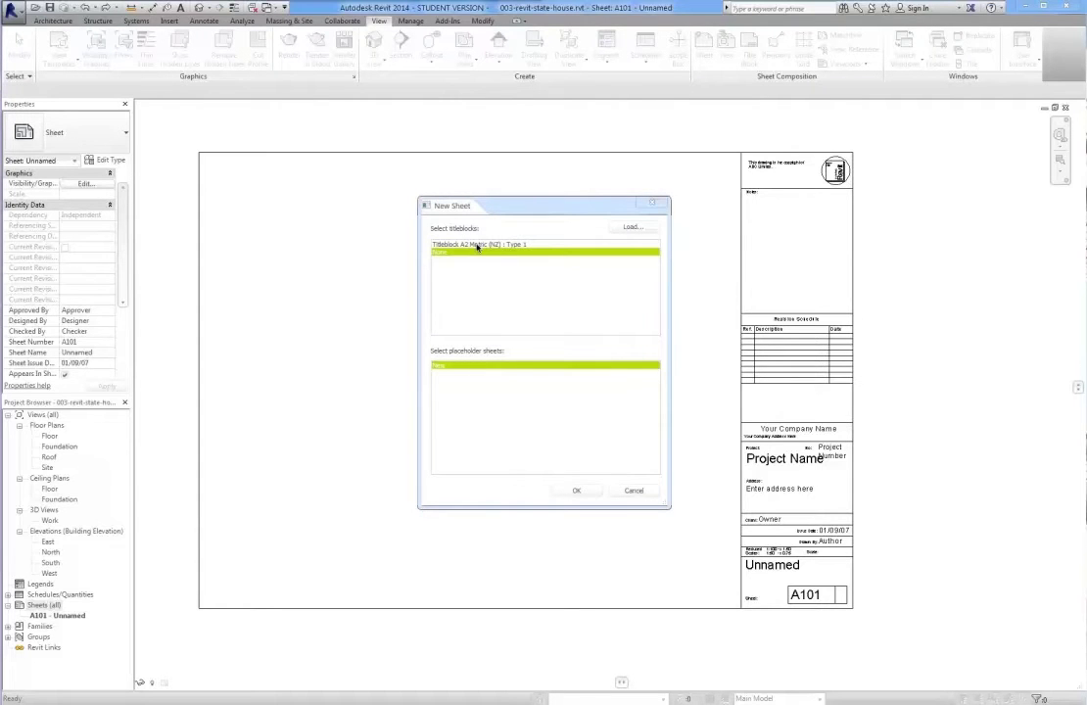
click(506, 245)
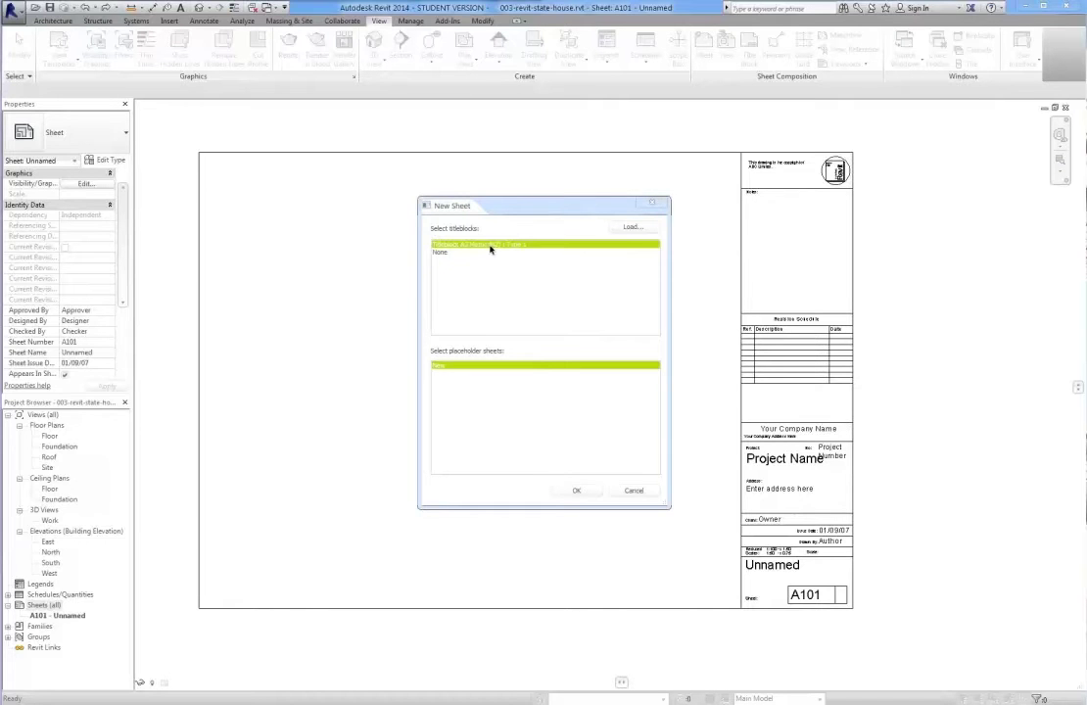
click(630, 227)
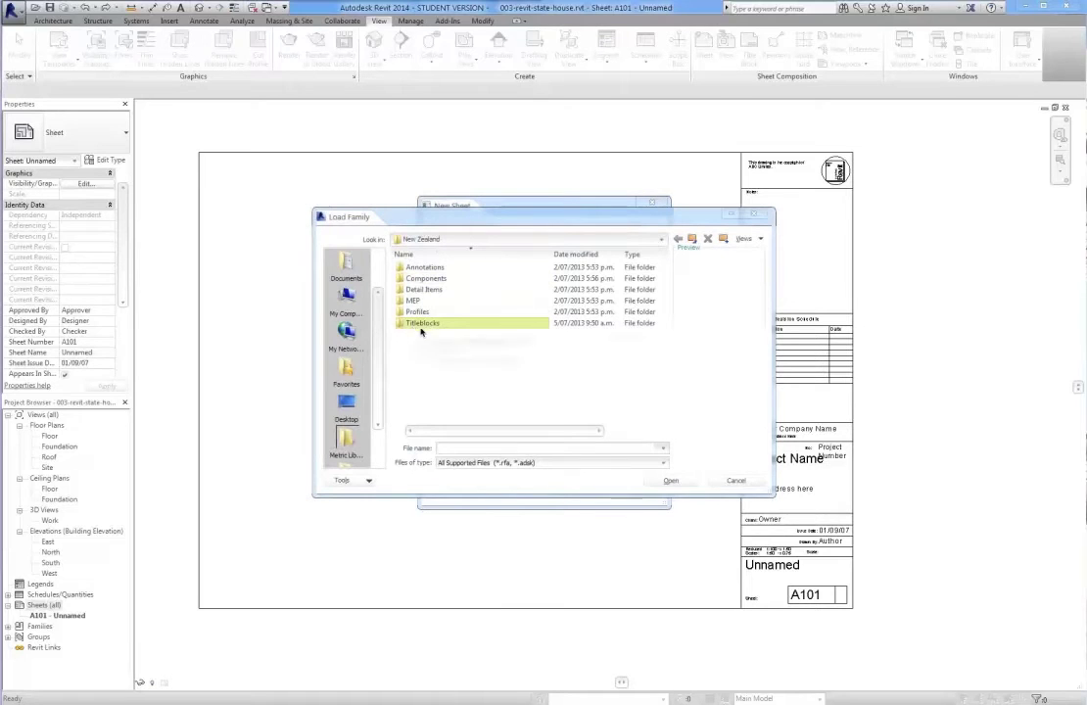
click(663, 240)
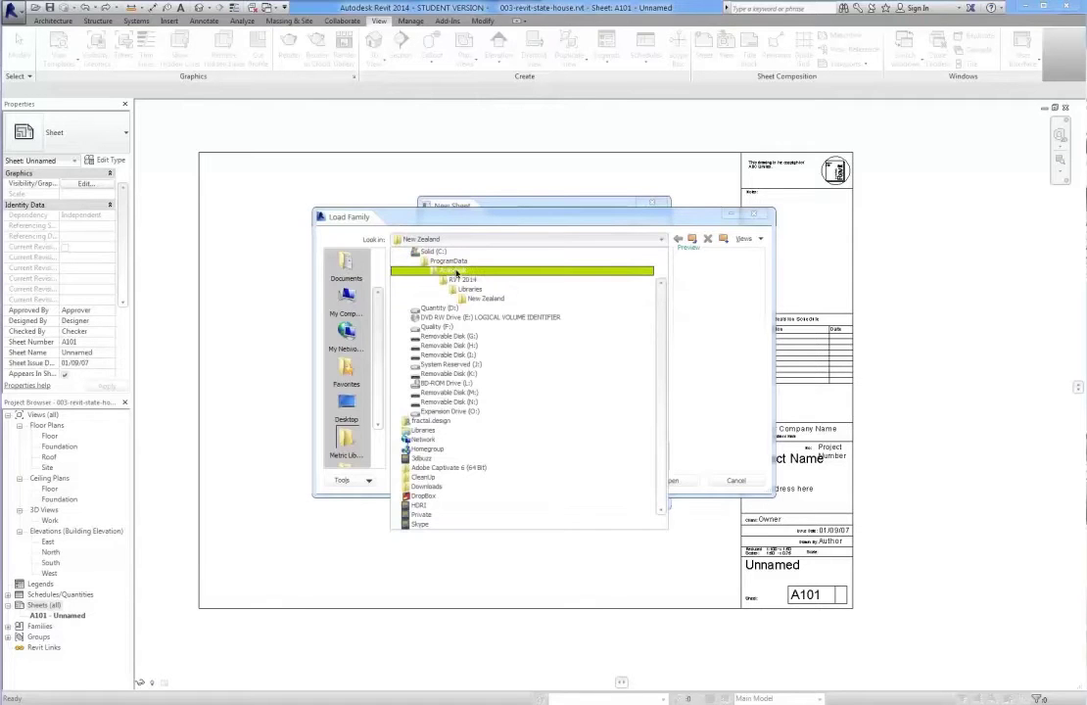
click(497, 291)
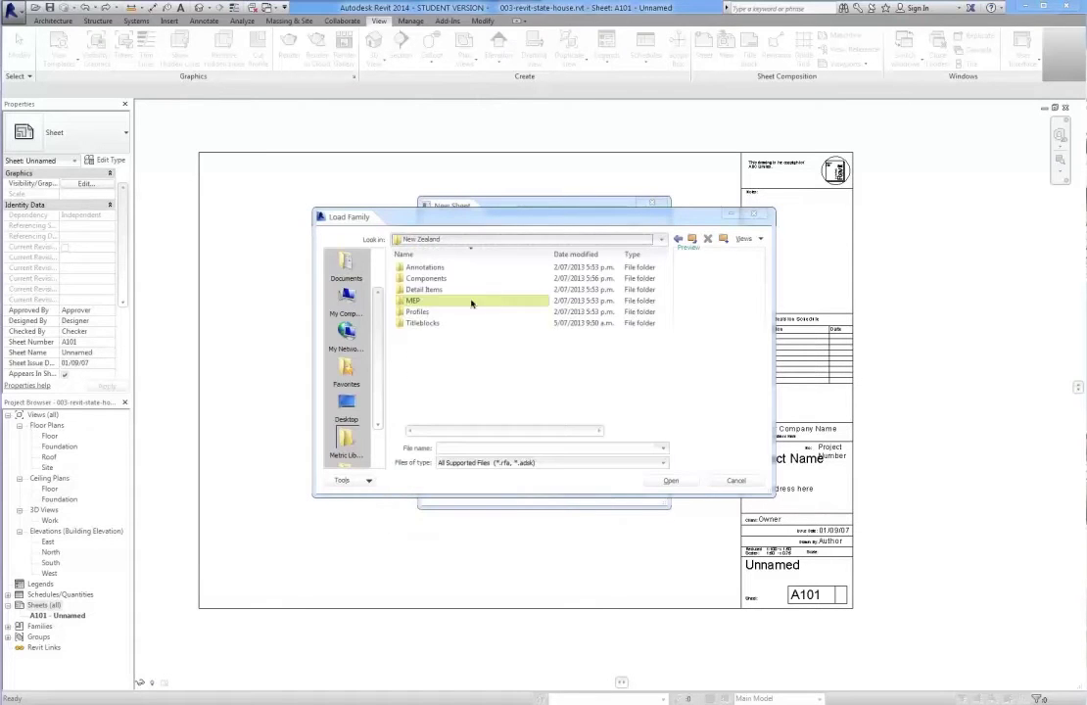
double_click(425, 327)
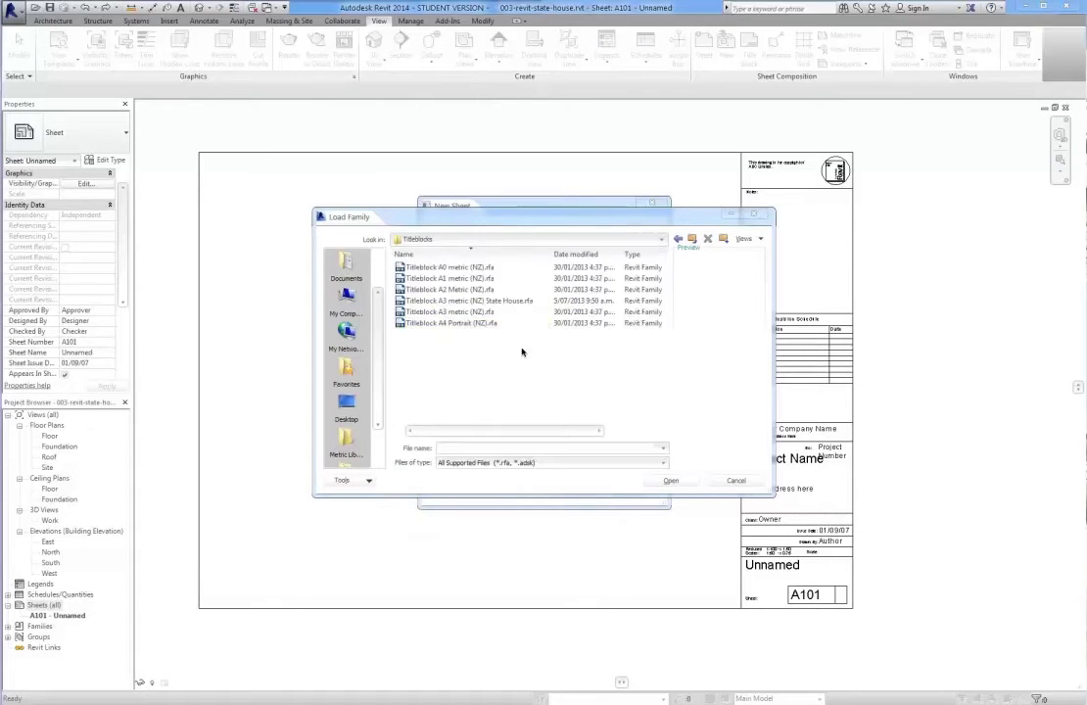
- Load Titleblock A3 metric (NZ).rfa and create the new sheet with that title block
click(423, 301)
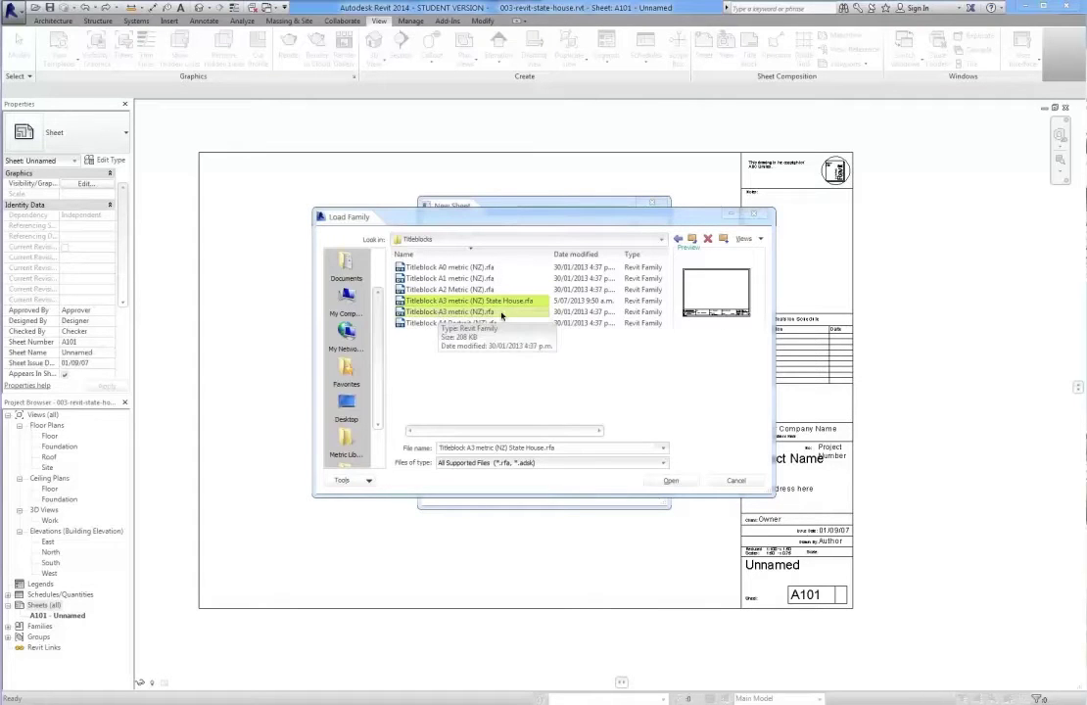
click(467, 312)
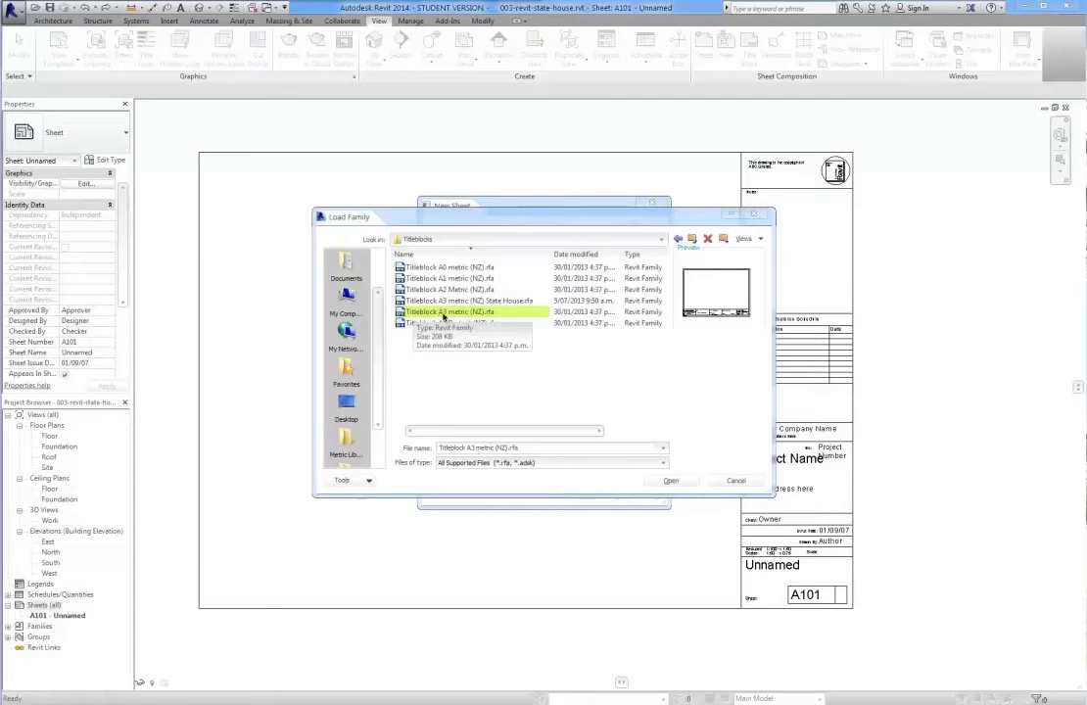
click(418, 313)
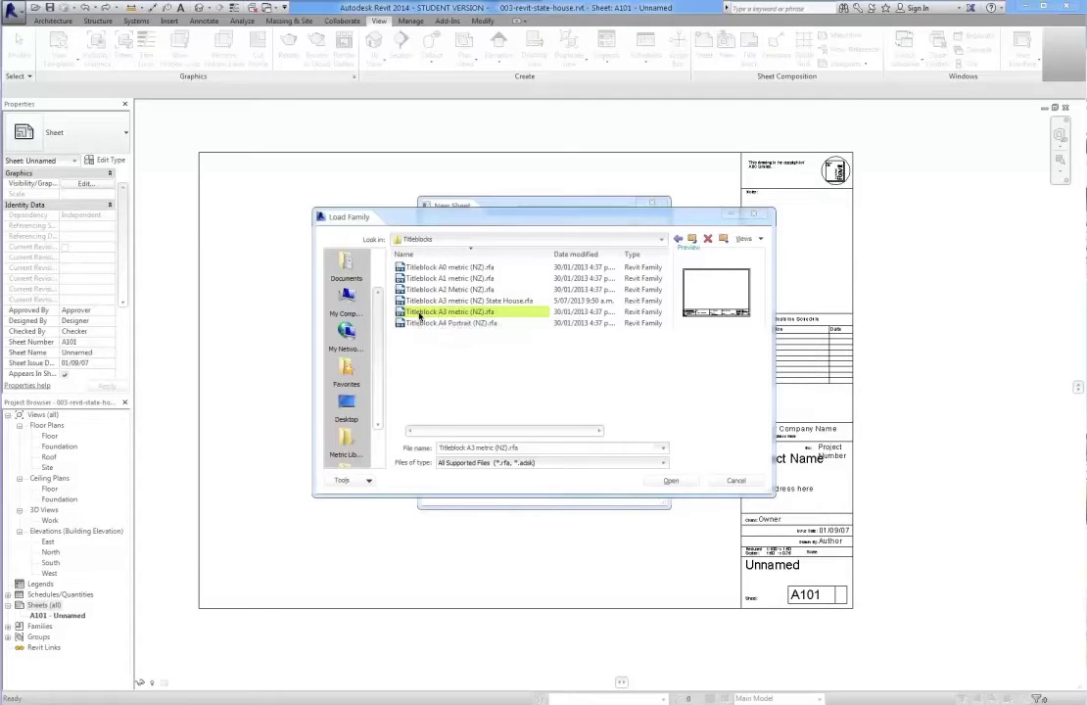
click(571, 409)
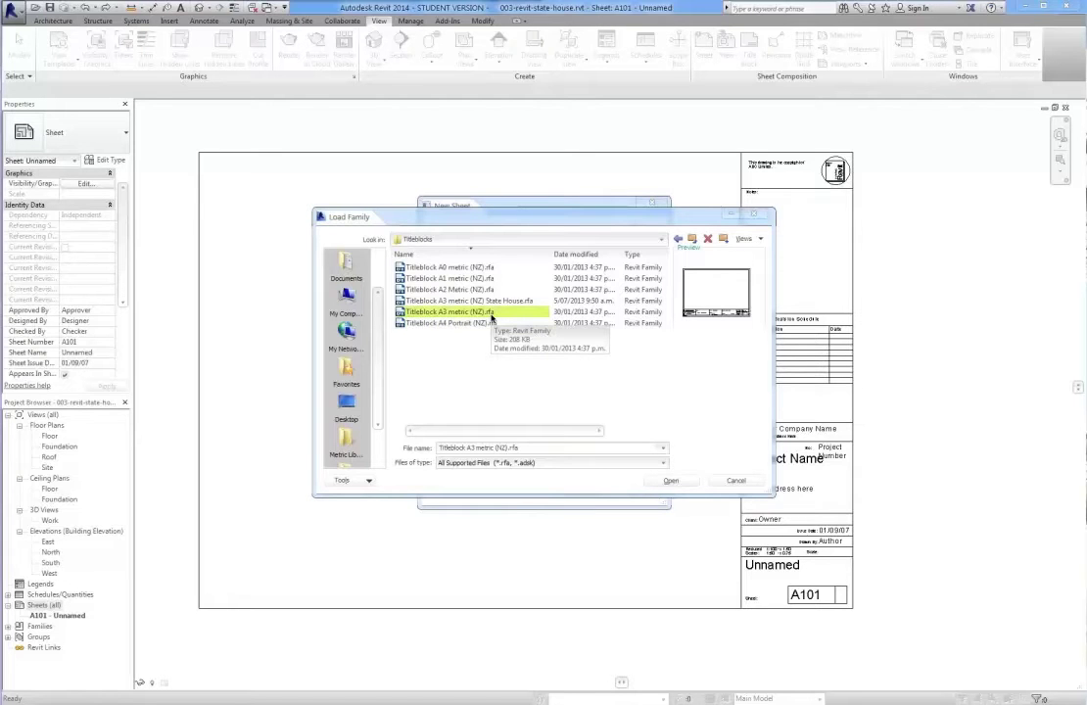
double_click(401, 313)
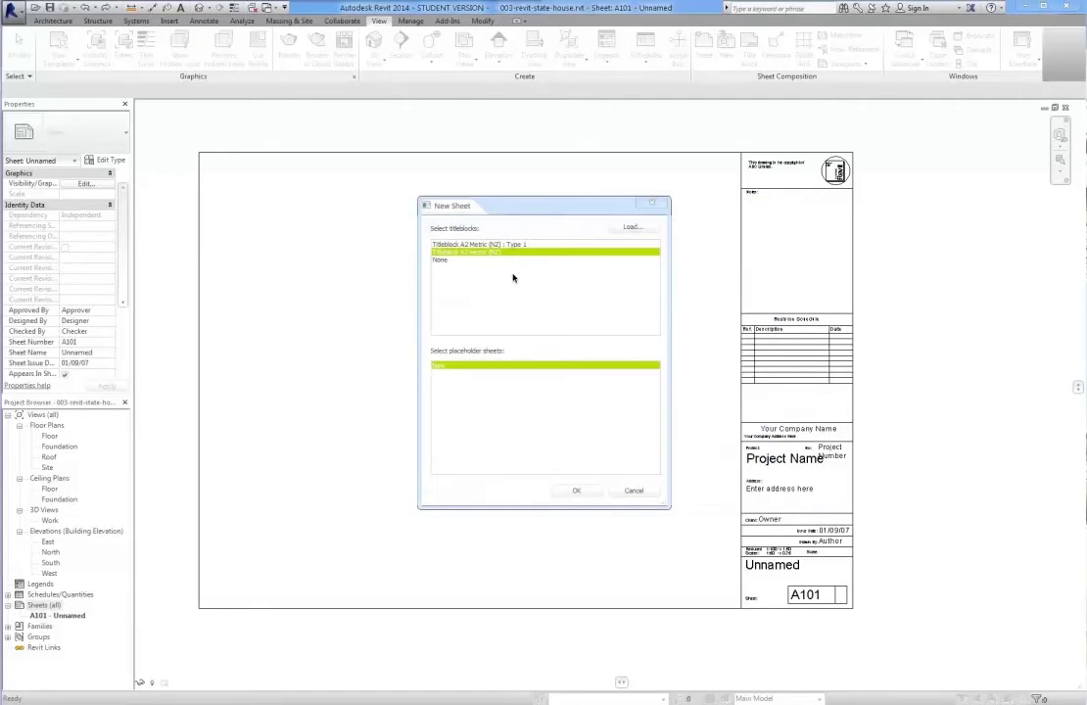
click(574, 491)
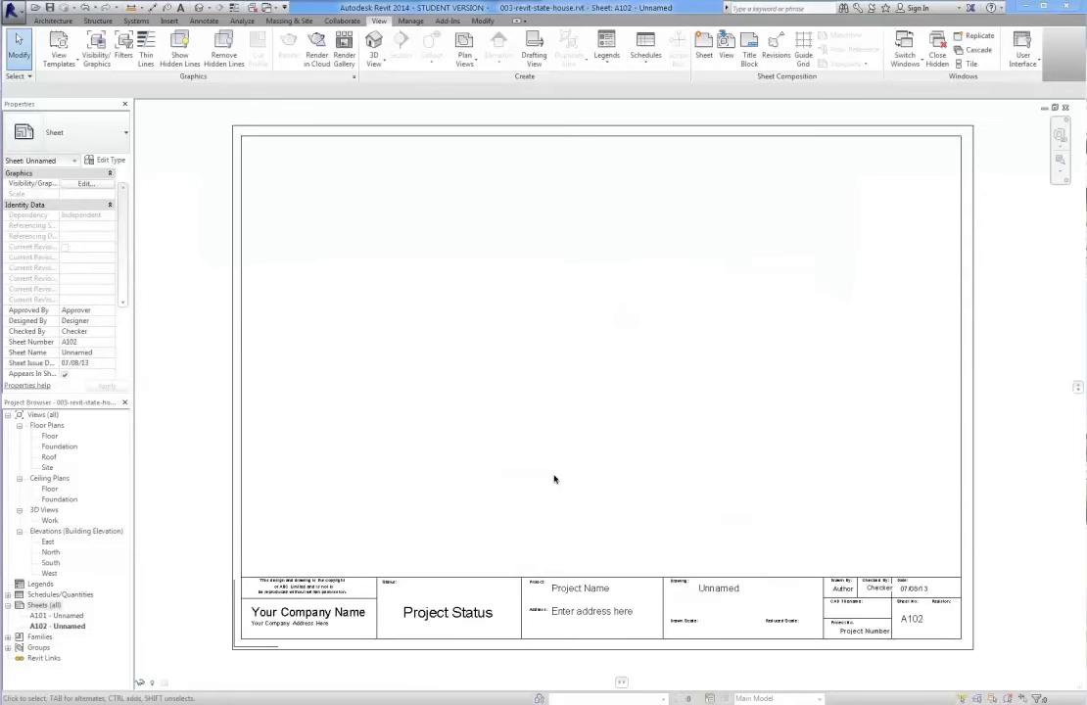
- Open sheet A101 and return to sheet A102 to compare their title blocks
click(51, 627)
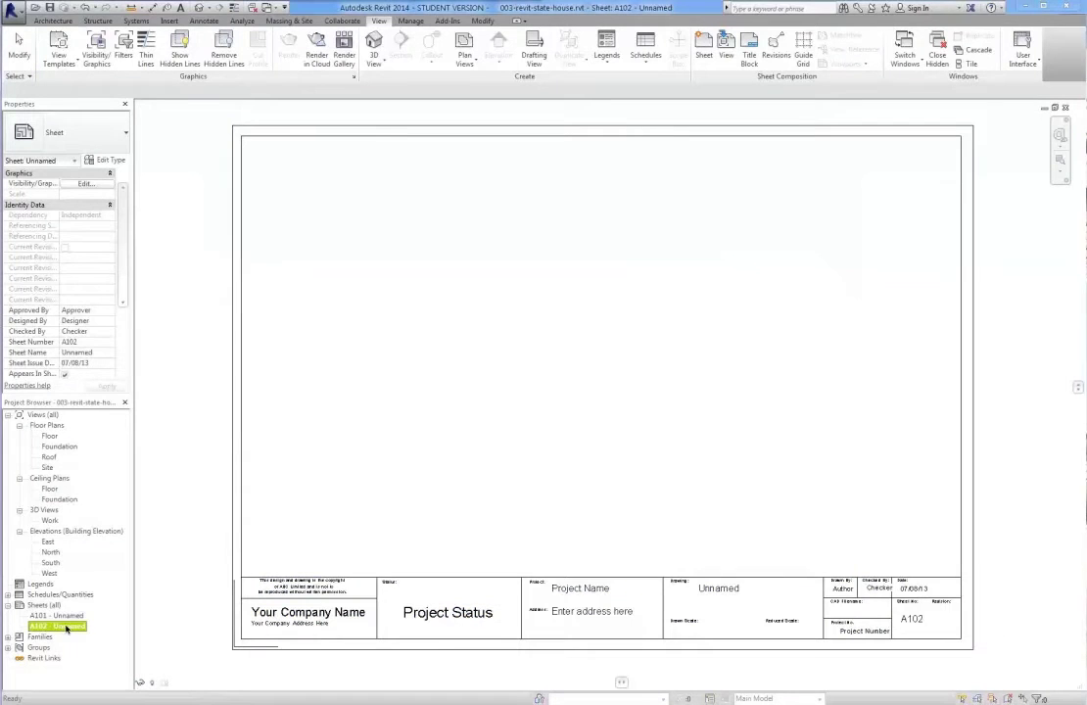
double_click(57, 616)
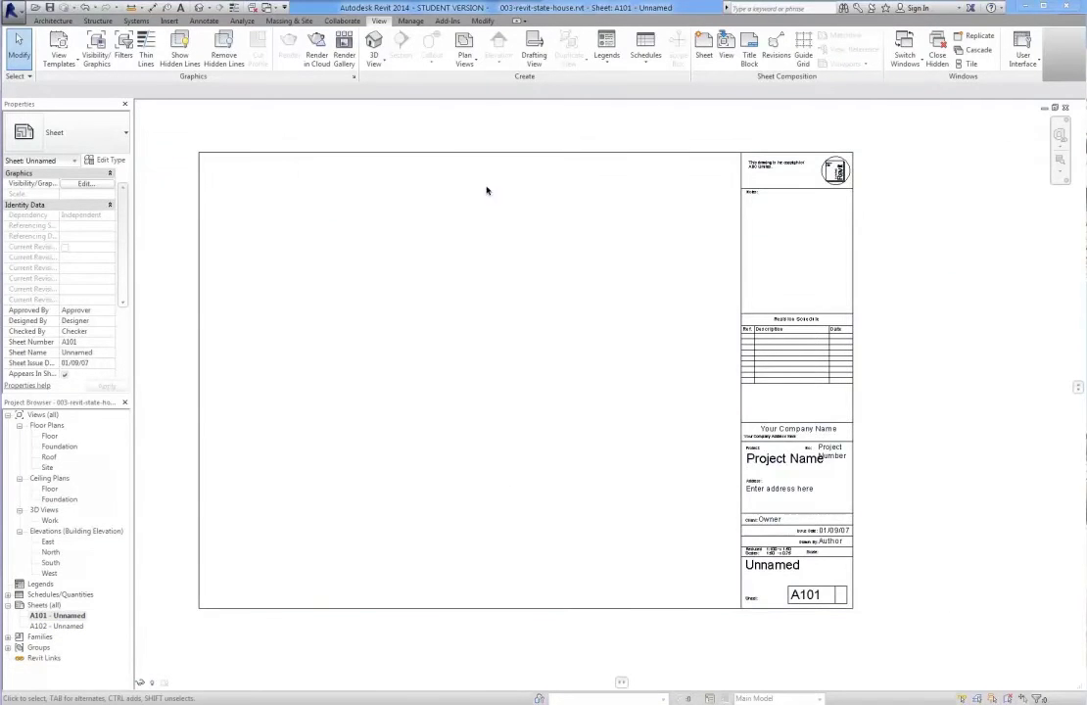
double_click(61, 627)
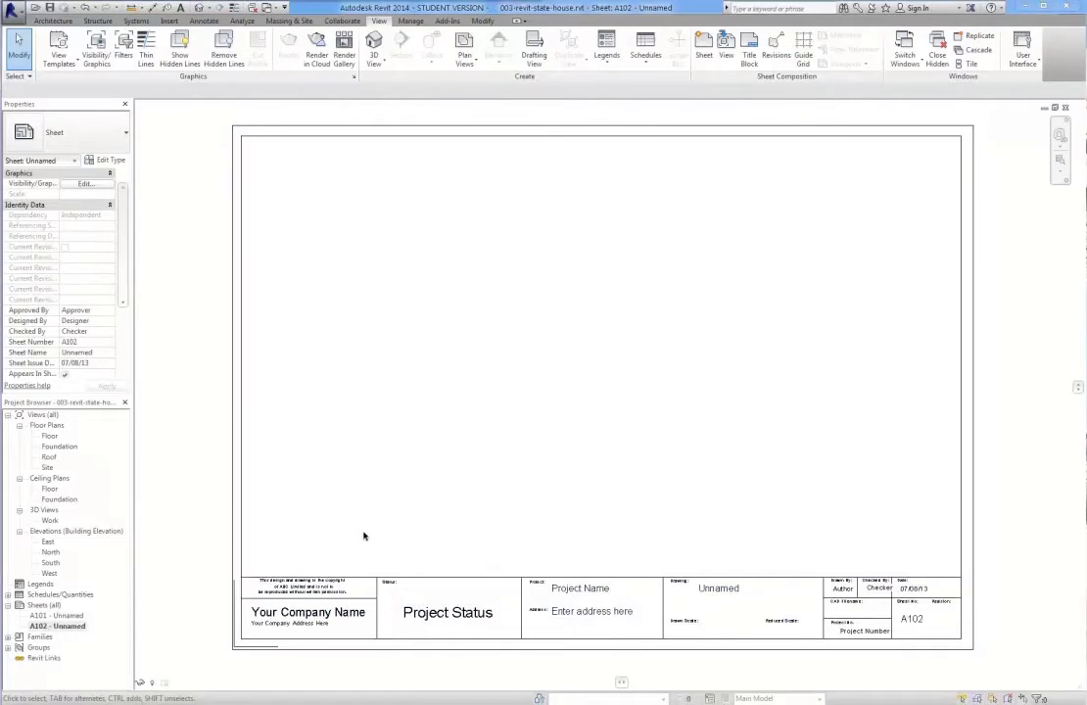
- Change sheet A102's number to 100 and its name to Floor Plan
right_click(73, 628)
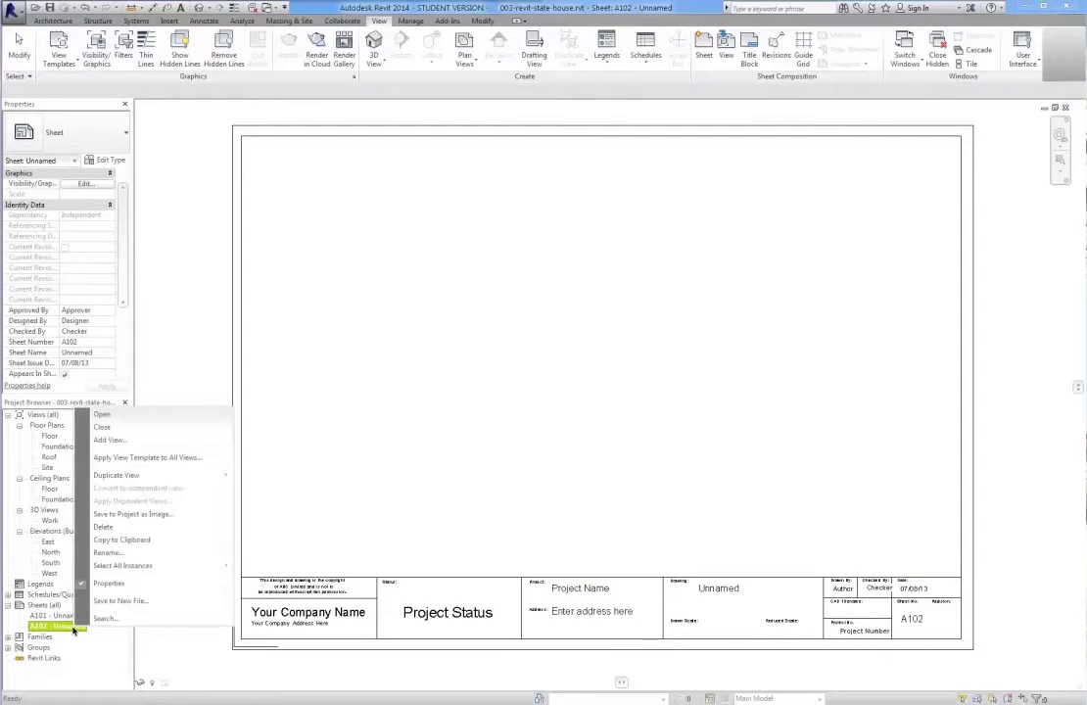
click(107, 552)
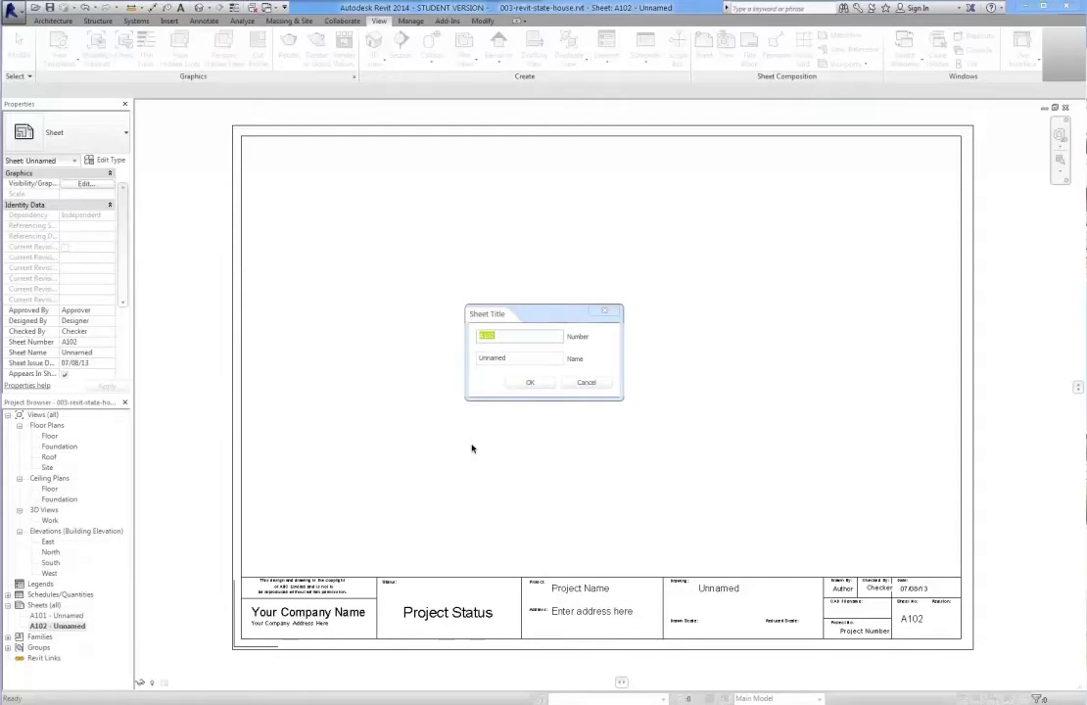
text(1)
key(Tab)
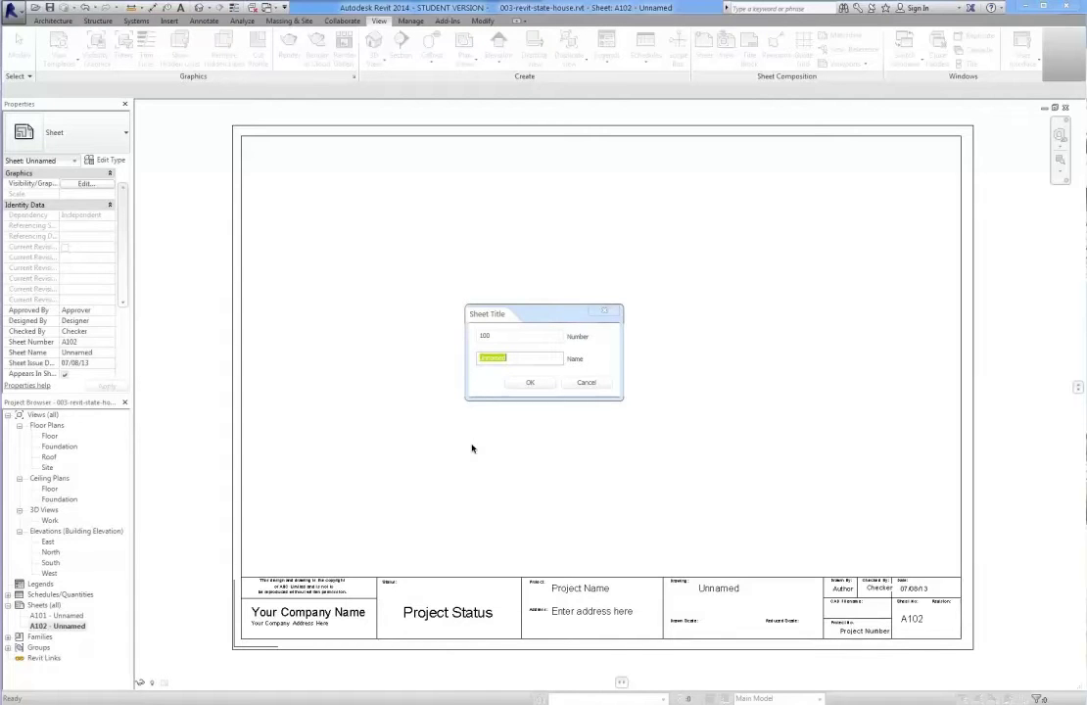
text(Floor Plan)
click(532, 382)
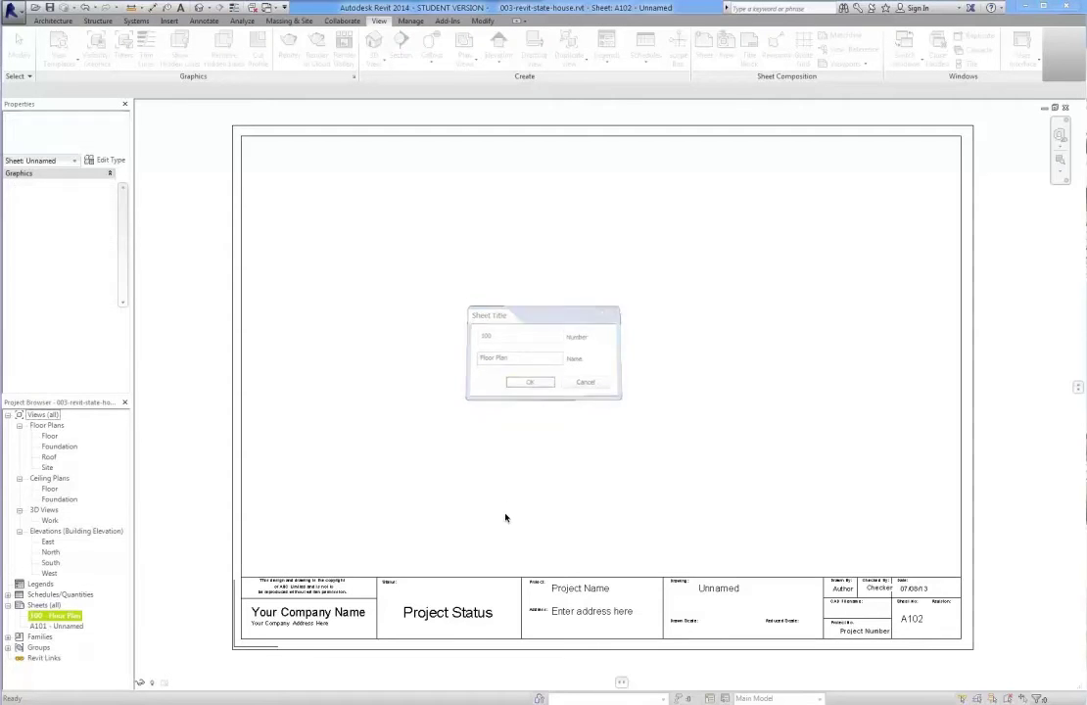
- Delete sheet A101 from the project and open sheet 100 - Floor Plan
right_click(59, 628)
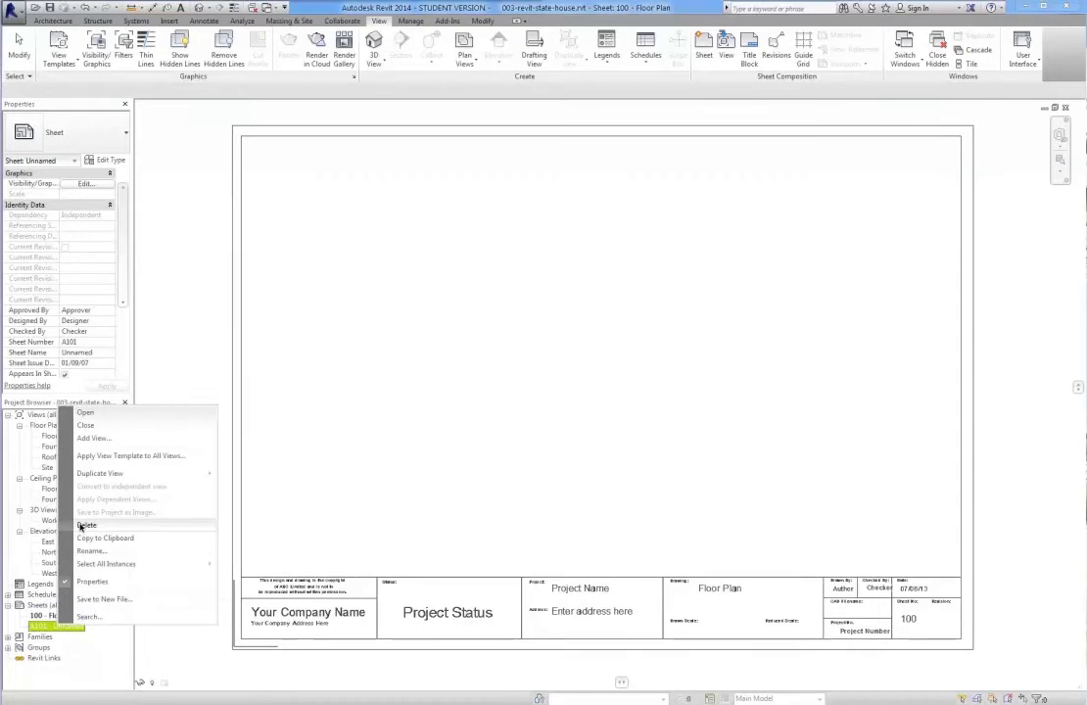
click(86, 525)
double_click(61, 619)
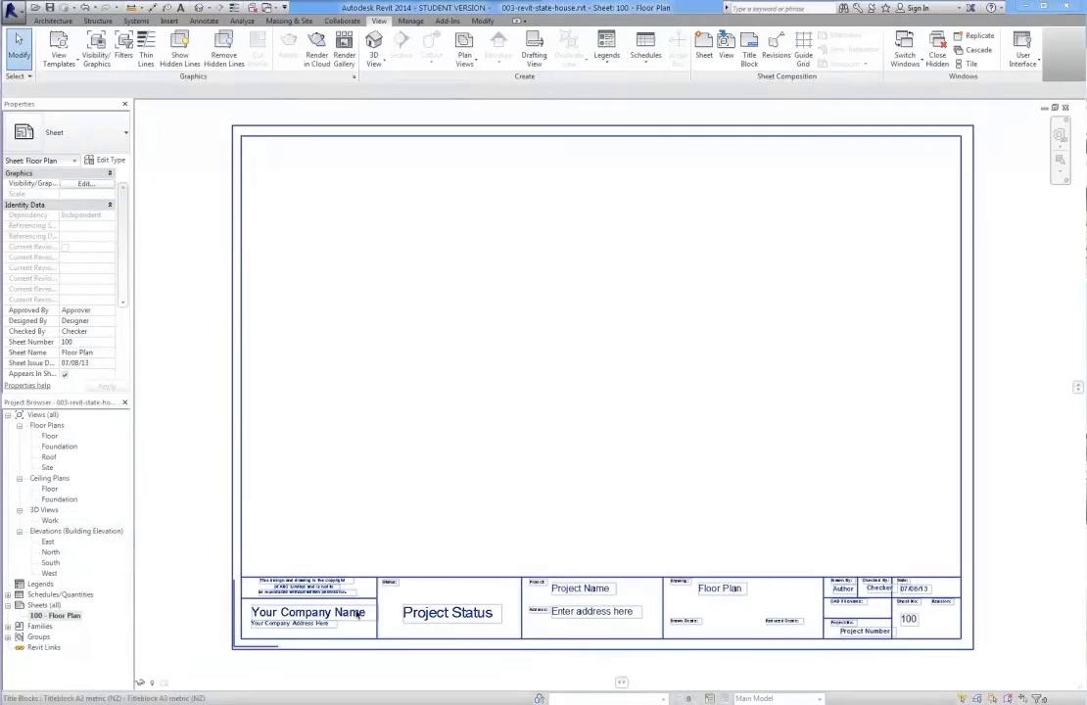
- Examine the sheet name, sheet number and project fields in the Floor Plan sheet's title block
scroll(936, 651, up, 3)
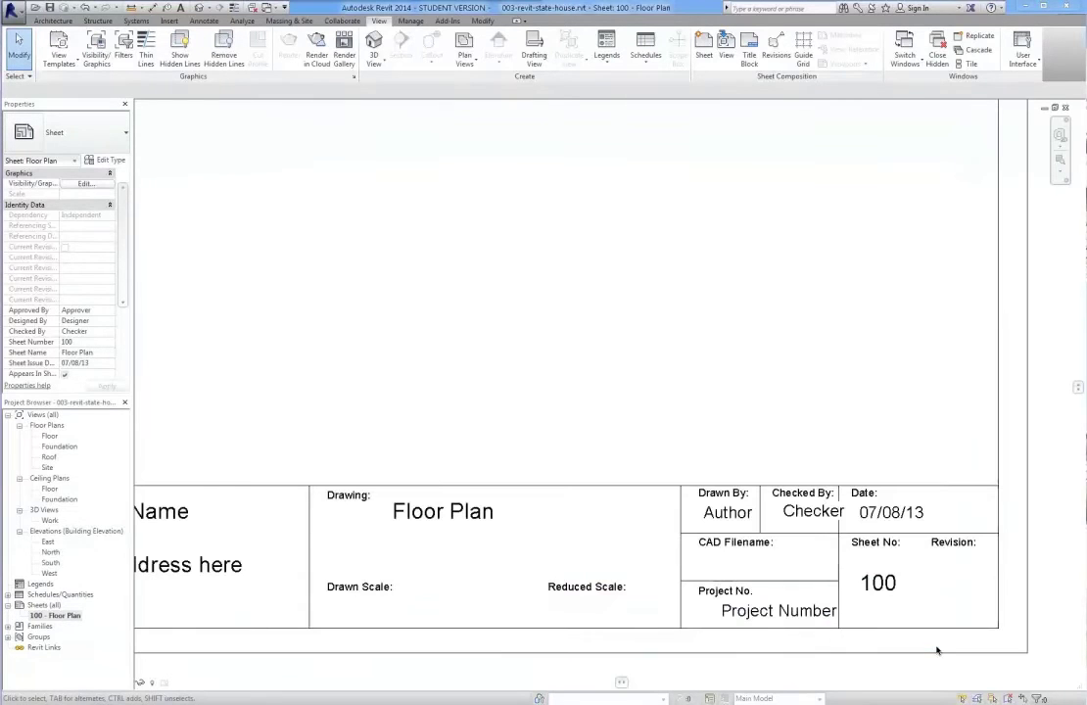
scroll(709, 556, down, 2)
scroll(709, 556, down, 1)
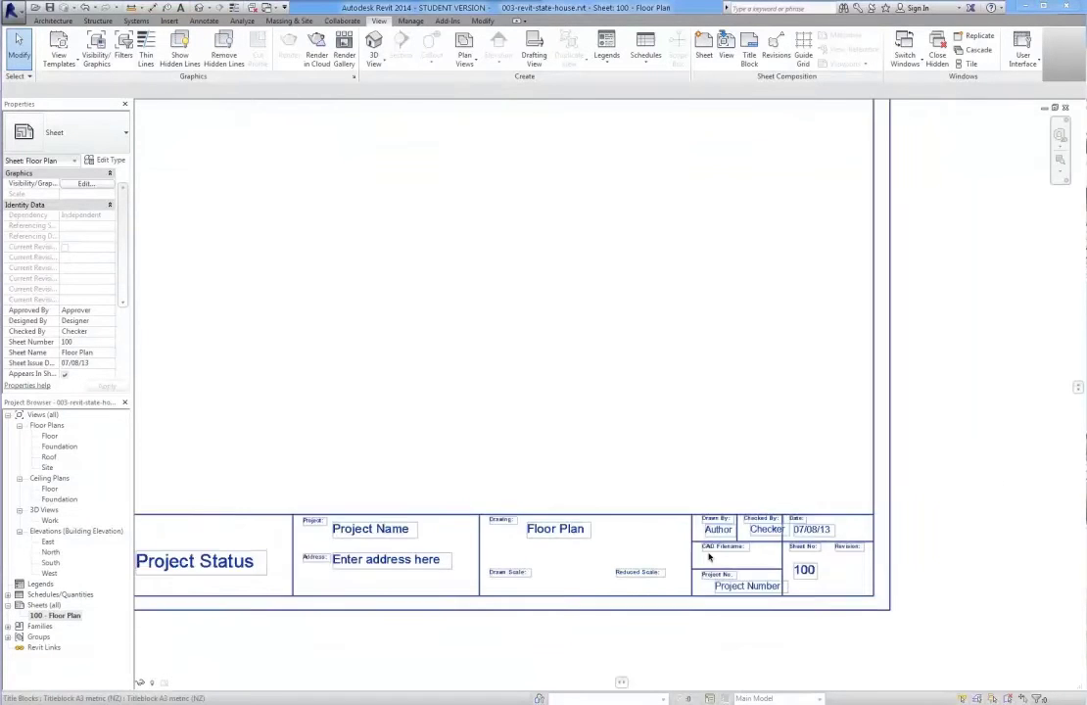
- Open the Titleblock A3 metric (NZ) family from sheet 100 for editing
middle_drag(240, 534, 373, 544)
scroll(373, 545, down, 1)
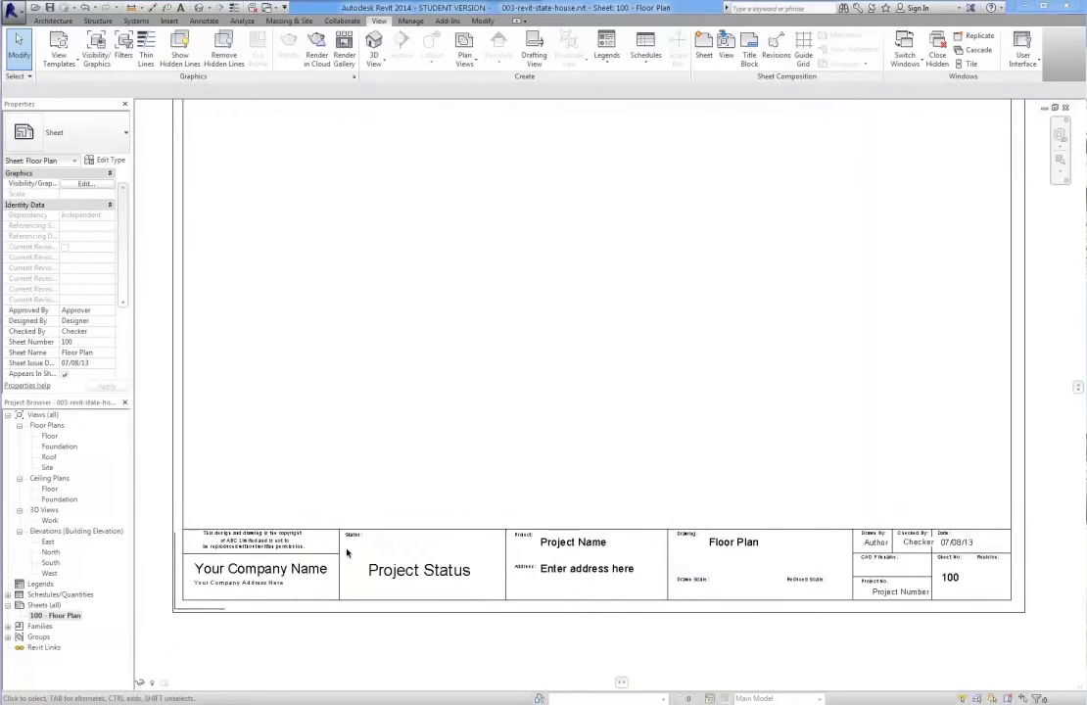
click(299, 553)
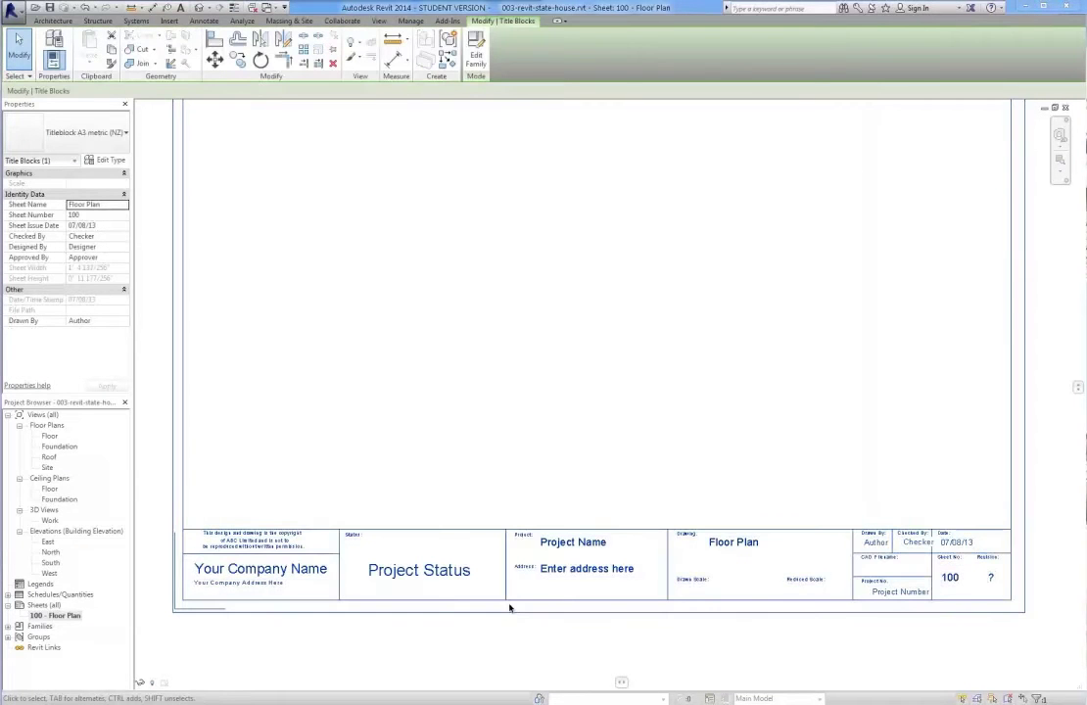
click(480, 42)
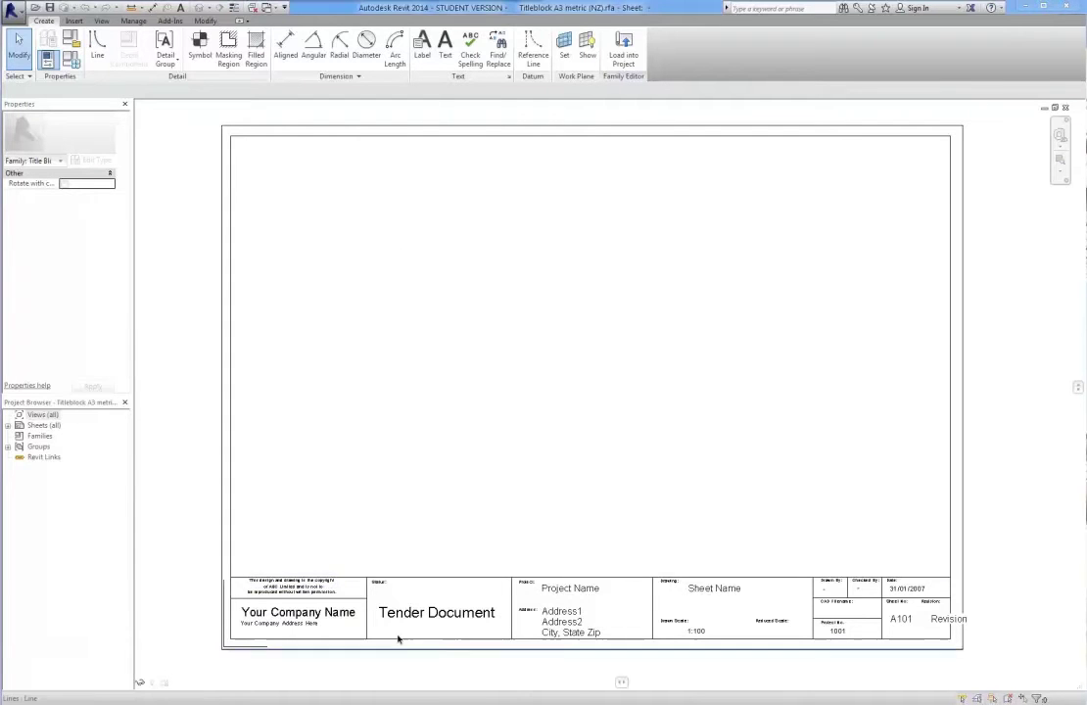
- Delete the Tender Document label and the small Status caption from the title block family
click(470, 615)
key(Delete)
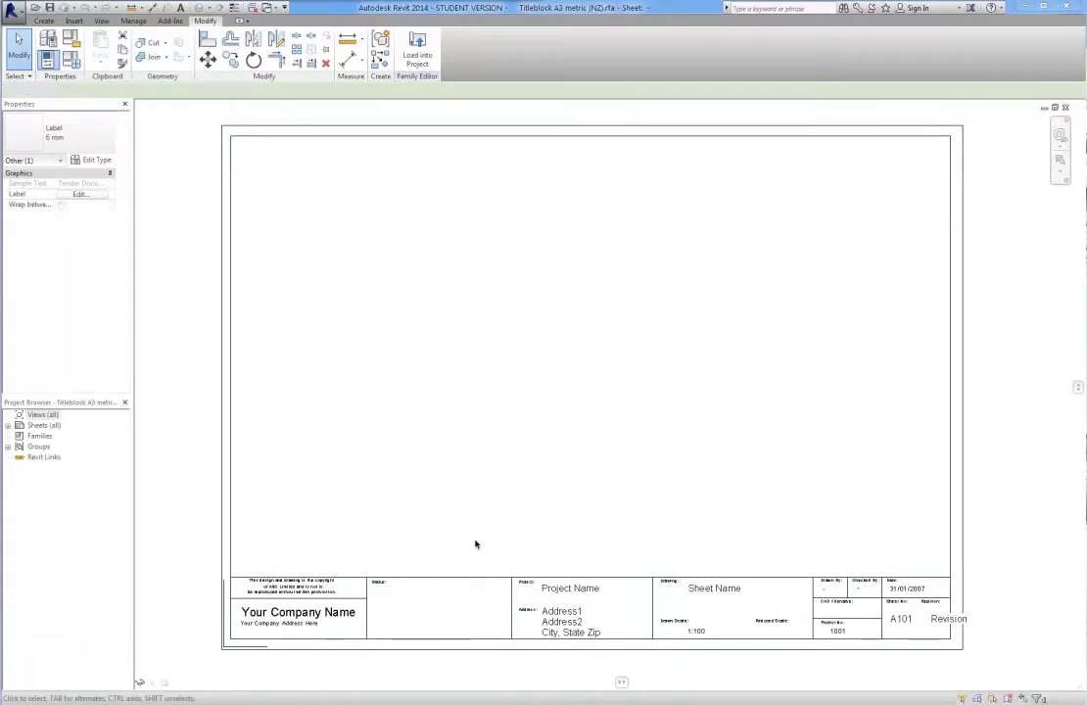
click(392, 584)
key(Delete)
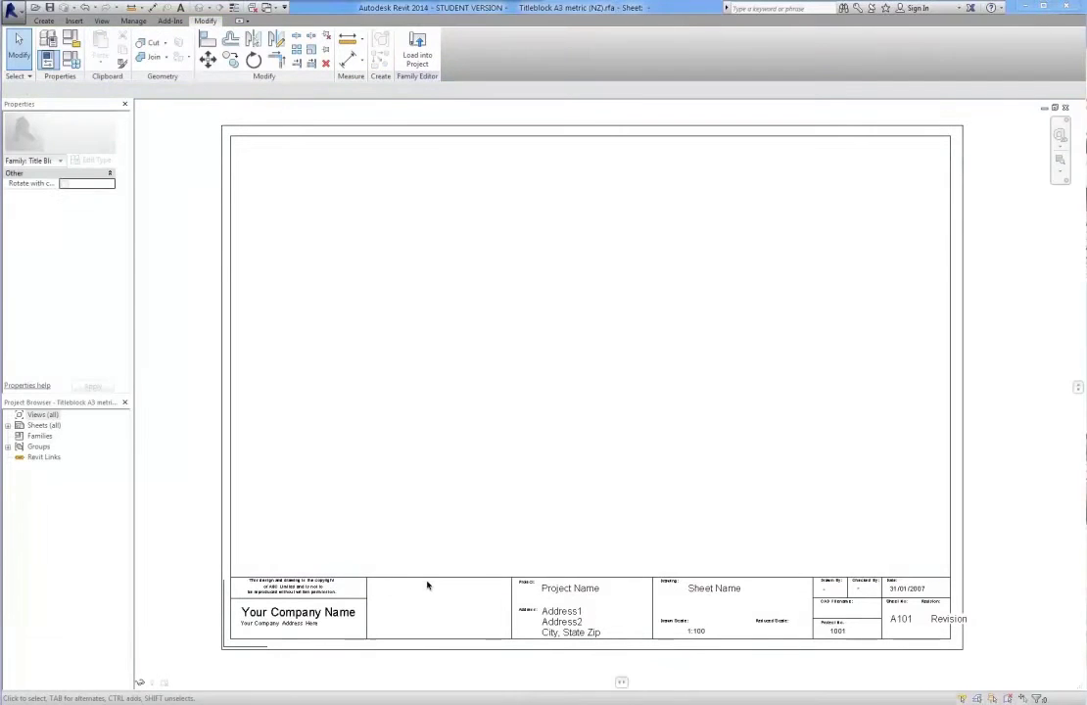
click(428, 579)
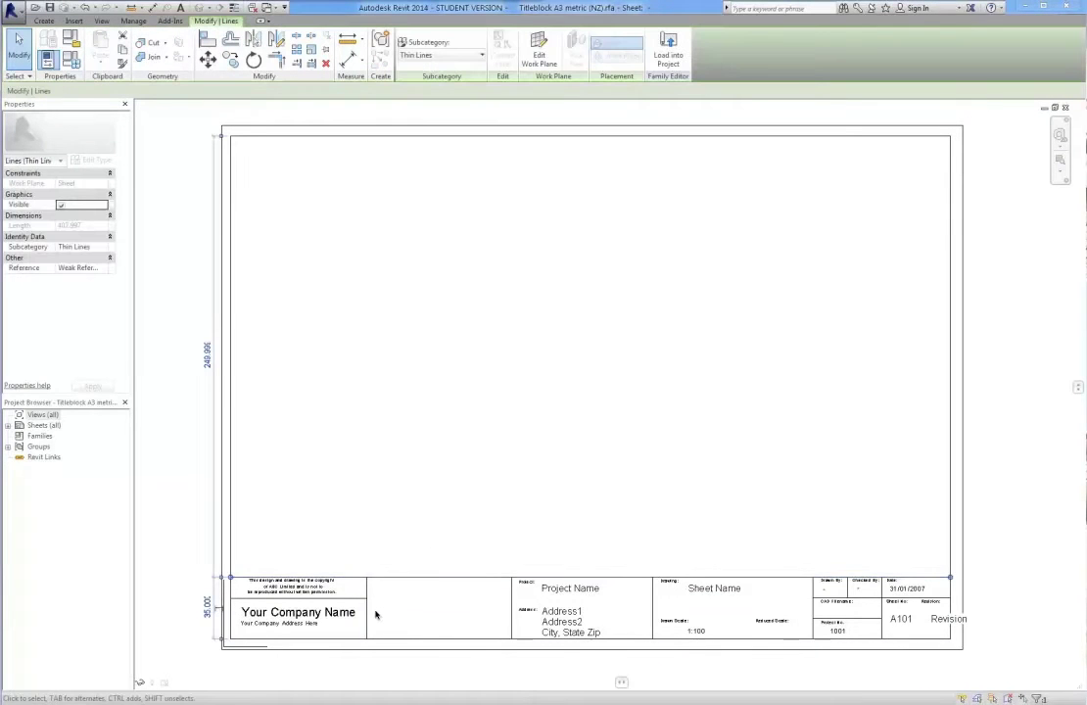
click(327, 574)
click(438, 613)
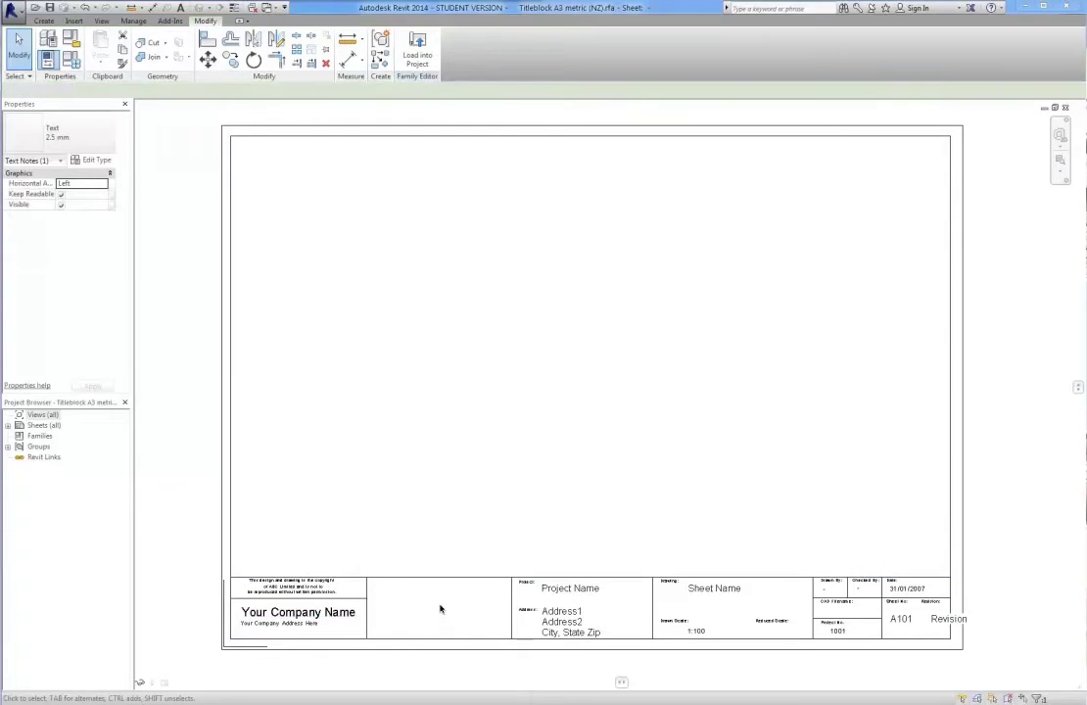
key(Delete)
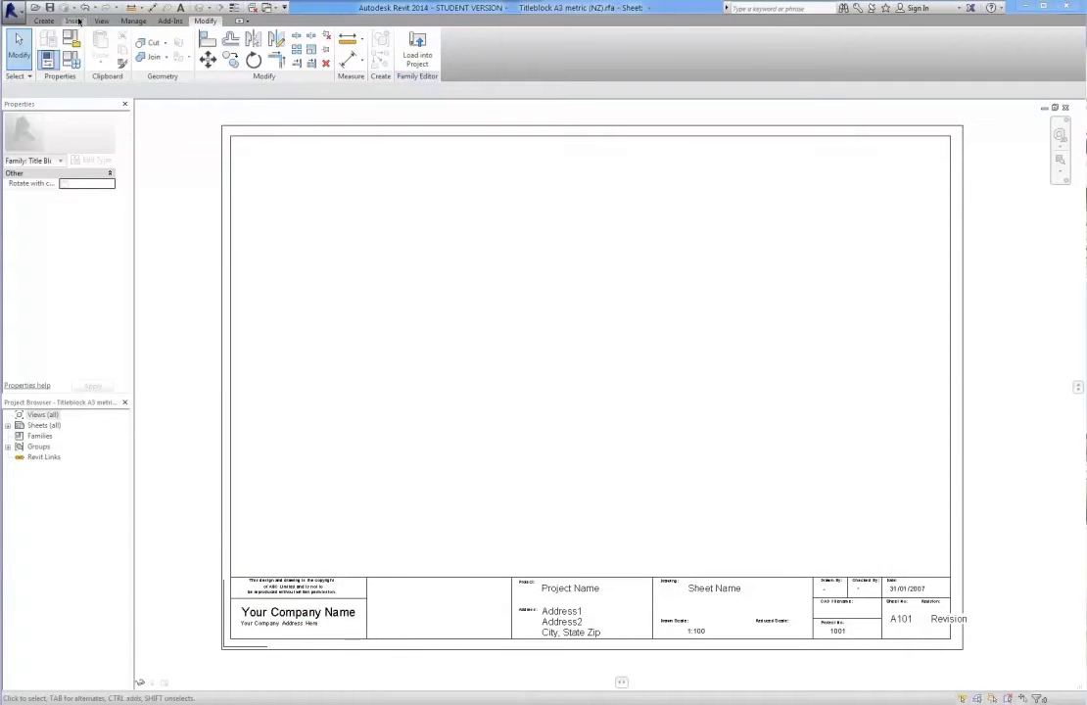
- Save the edited title block as a new family file named Titleblock A3 metric (NZ) State House 2.rfa
click(75, 21)
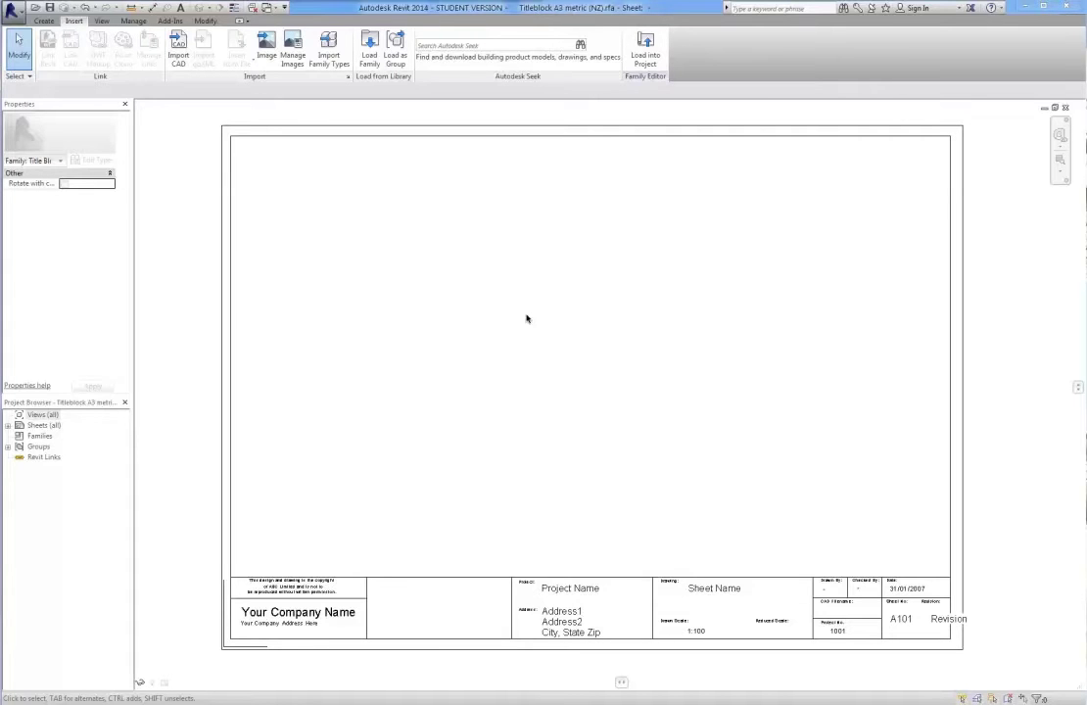
click(12, 12)
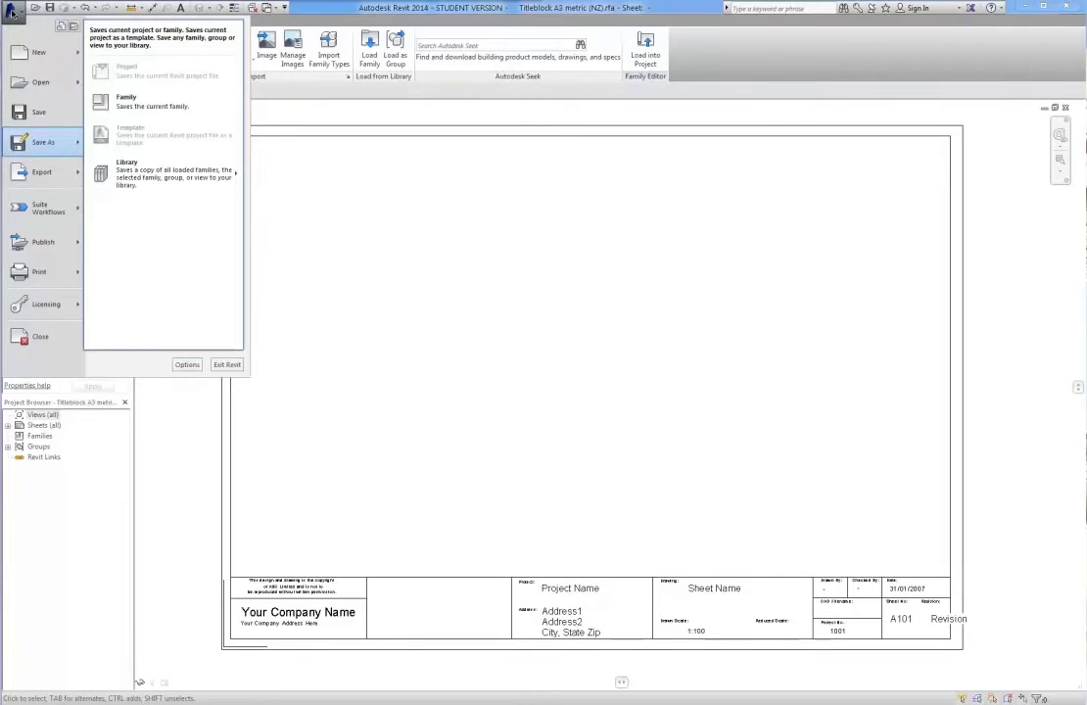
click(17, 12)
click(16, 11)
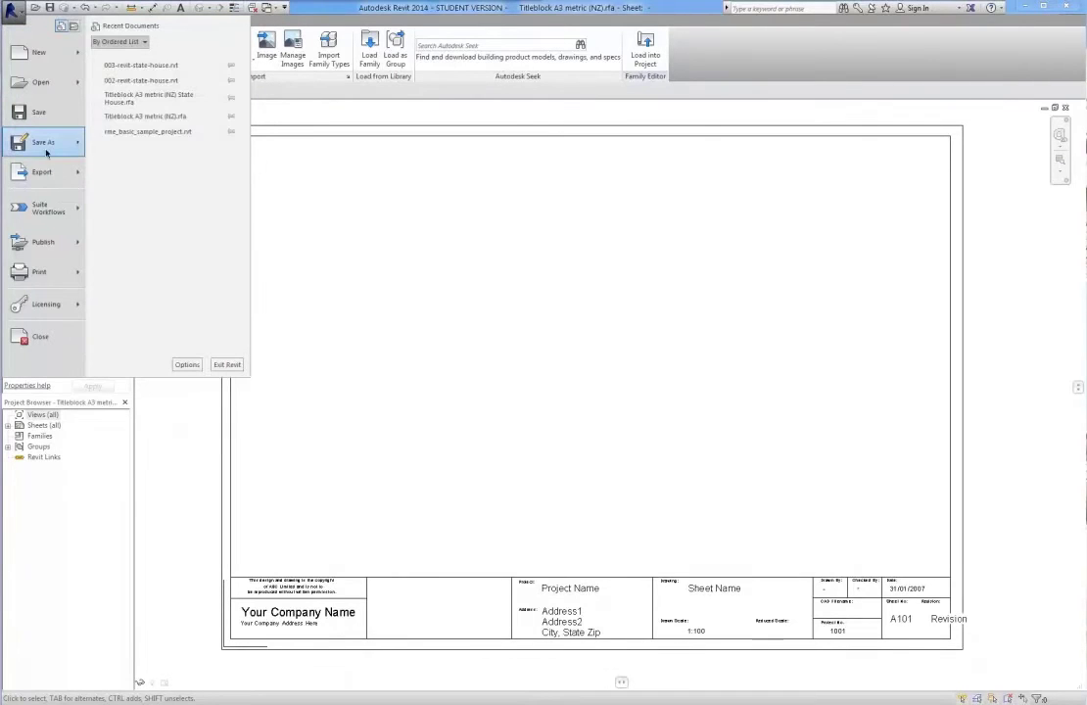
mouse_move(79, 142)
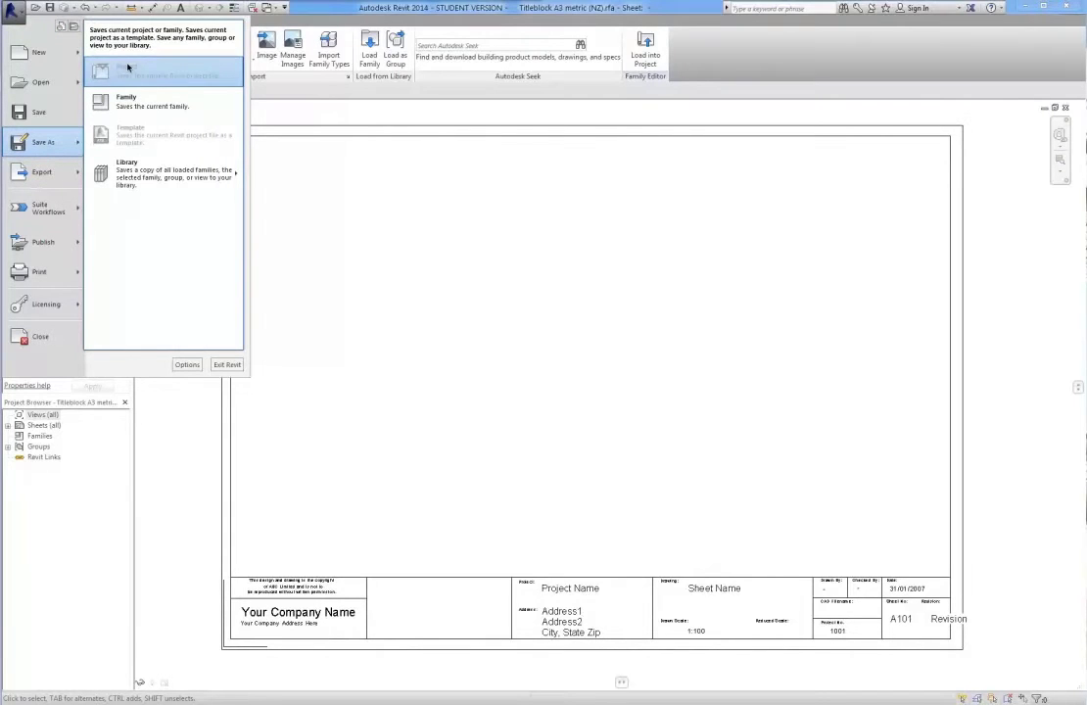
click(184, 105)
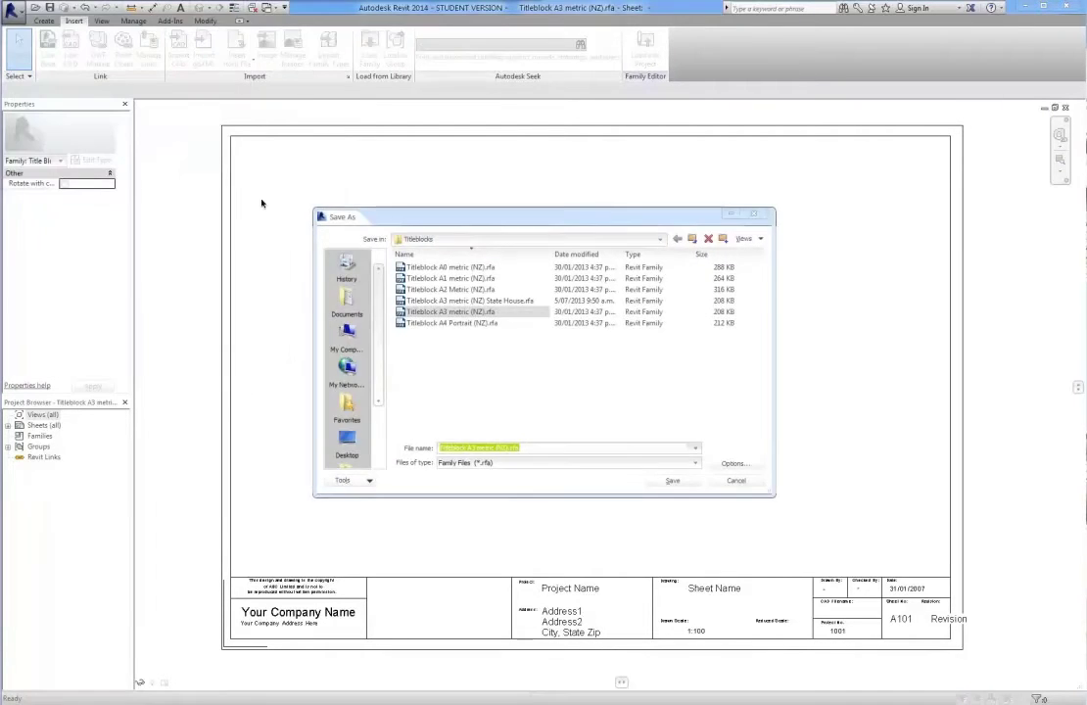
click(507, 448)
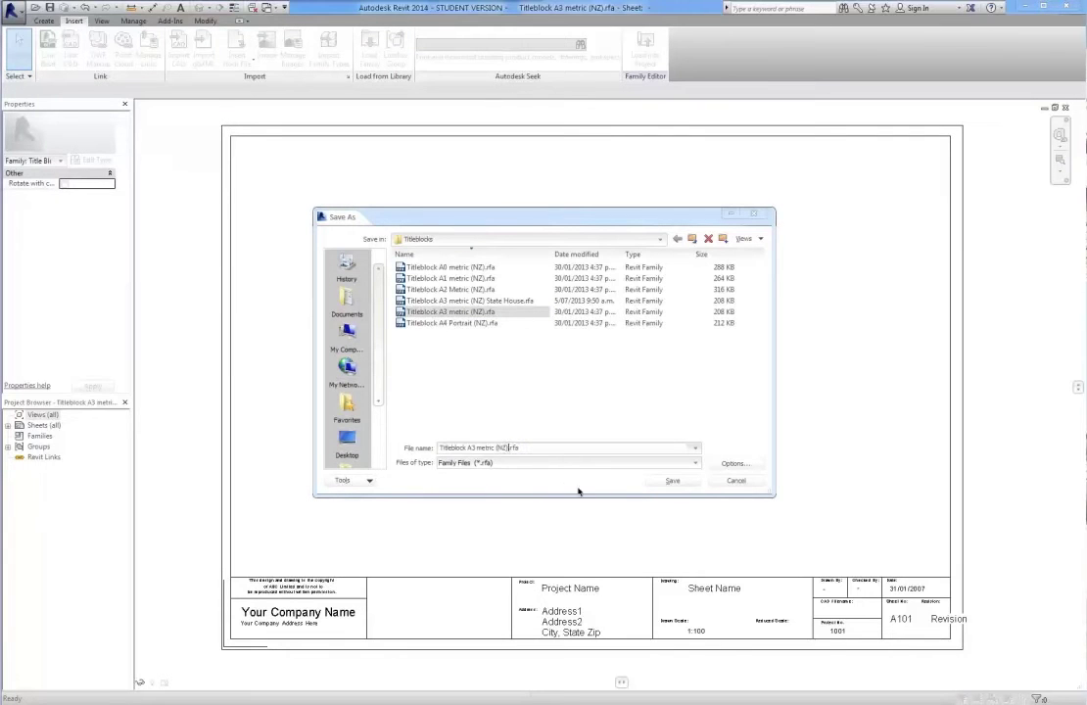
text(State House 2)
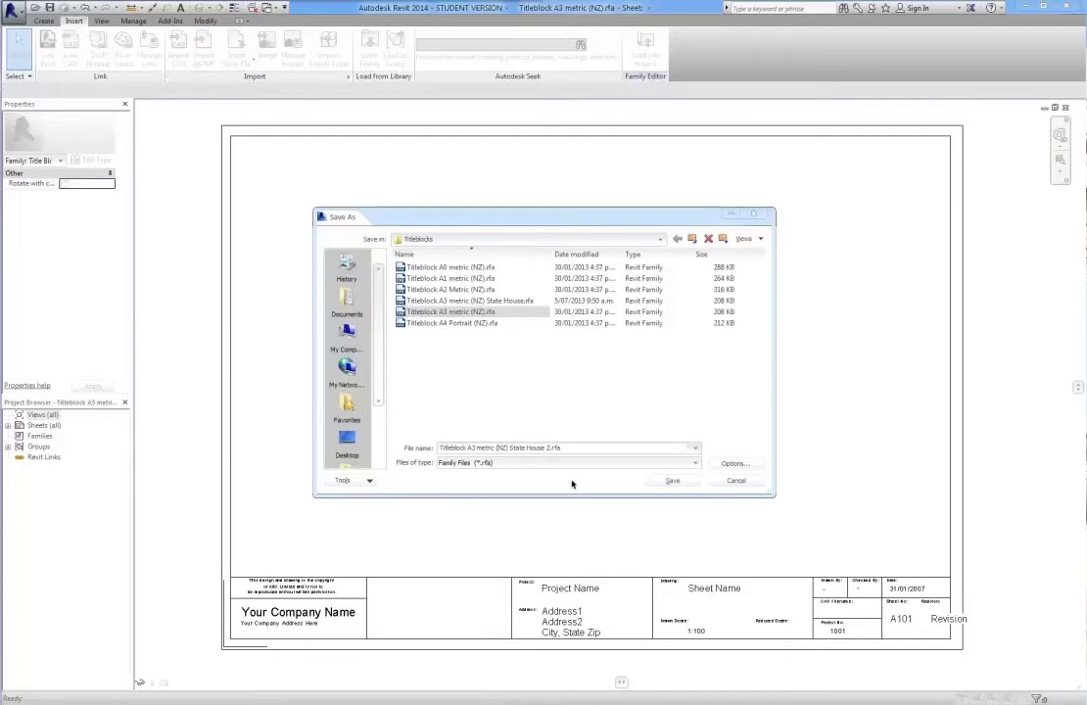
click(749, 464)
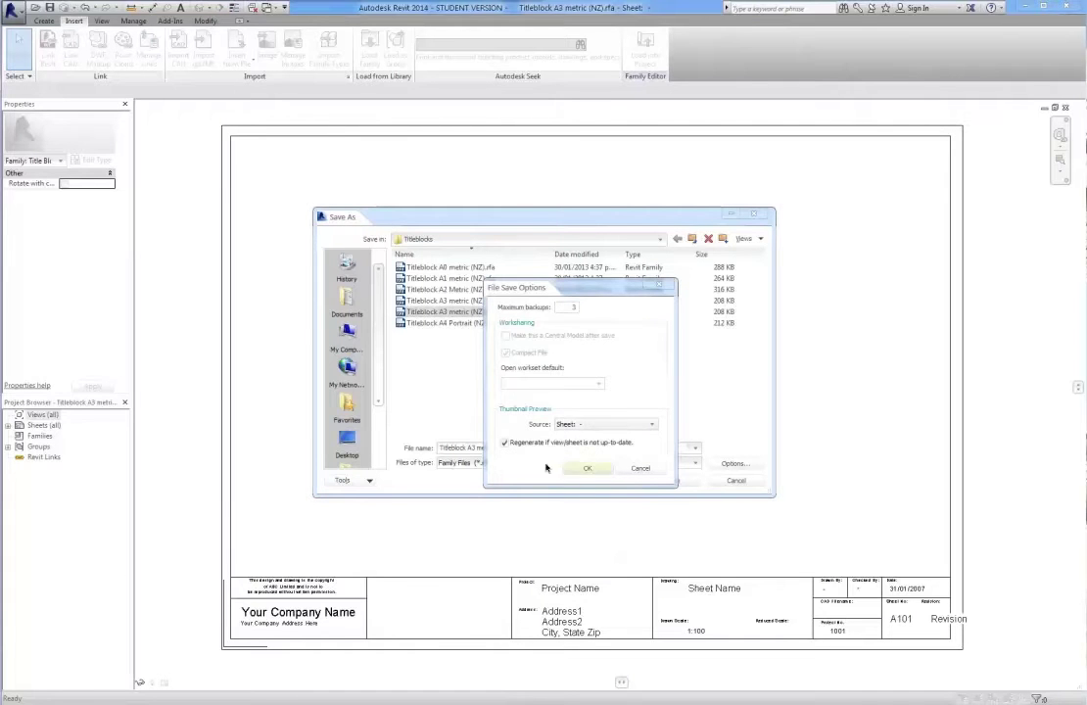
click(584, 468)
click(670, 480)
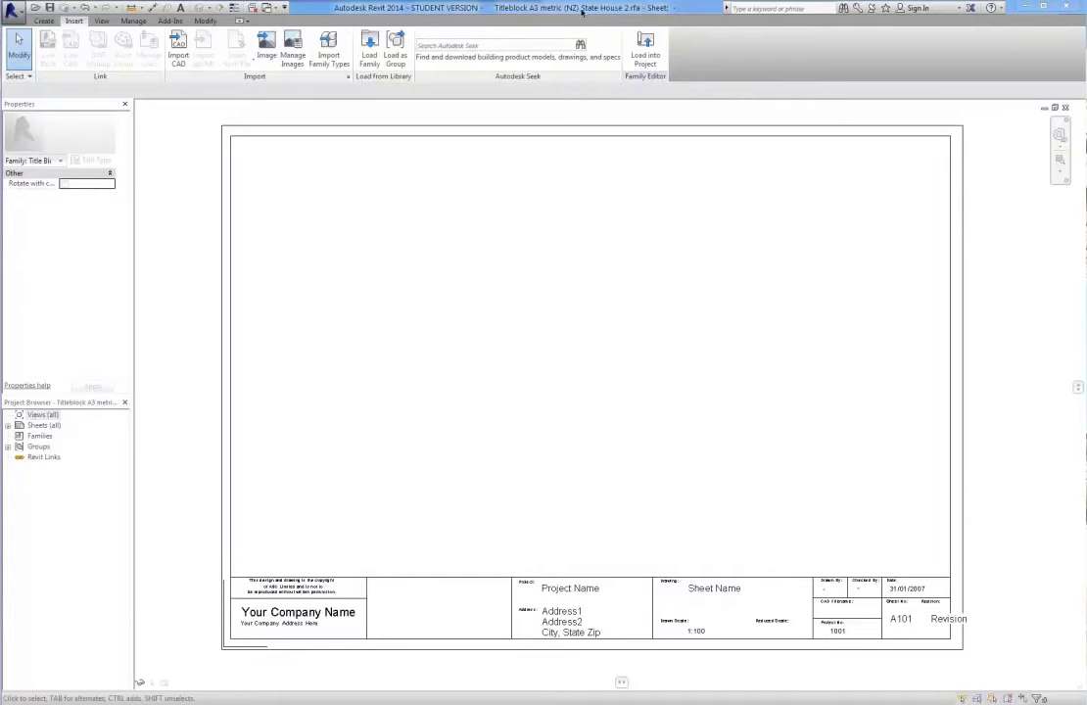
- Load the State House 2 title block family into the project and open sheet 100 - Floor Plan
click(645, 47)
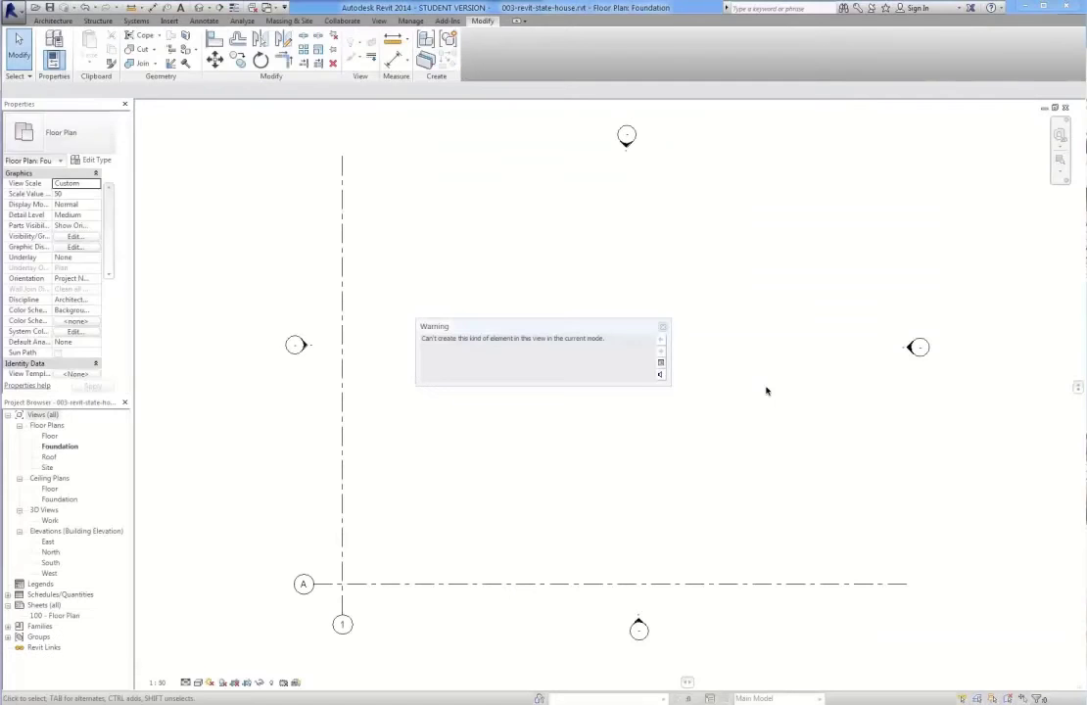
click(664, 329)
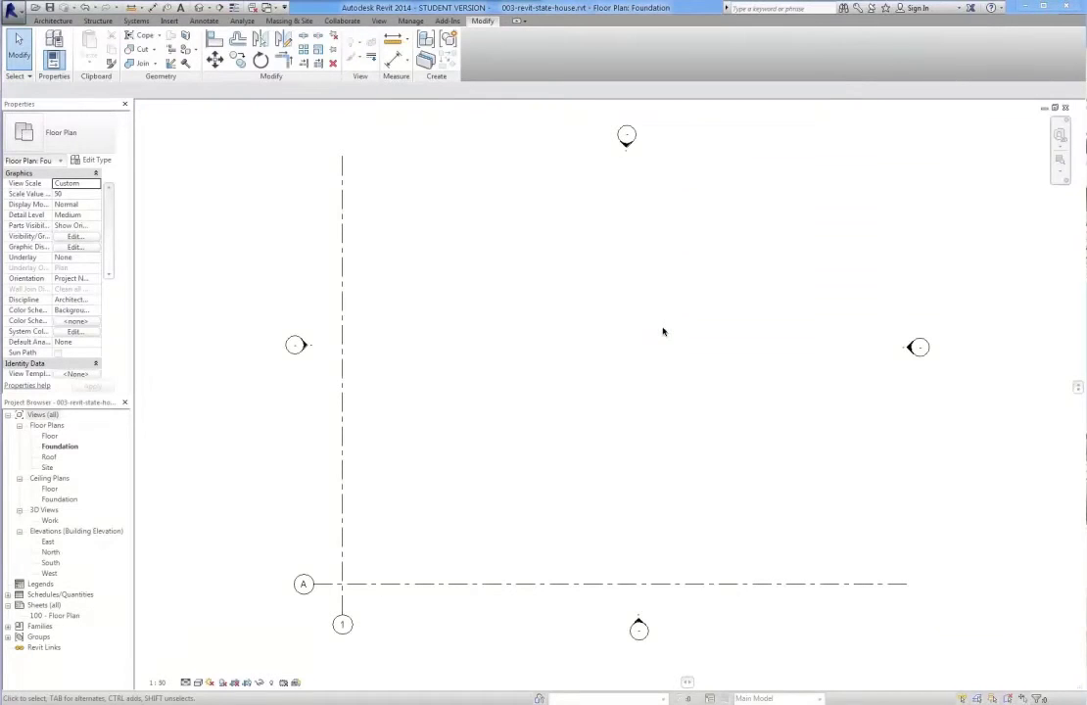
double_click(55, 615)
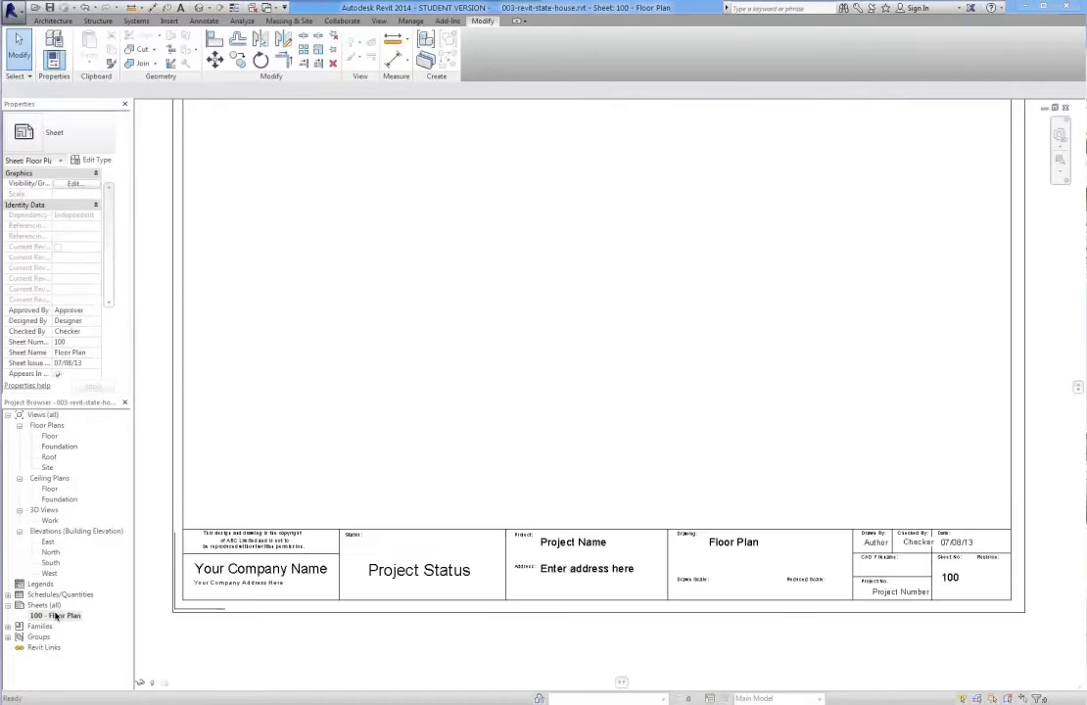
click(345, 569)
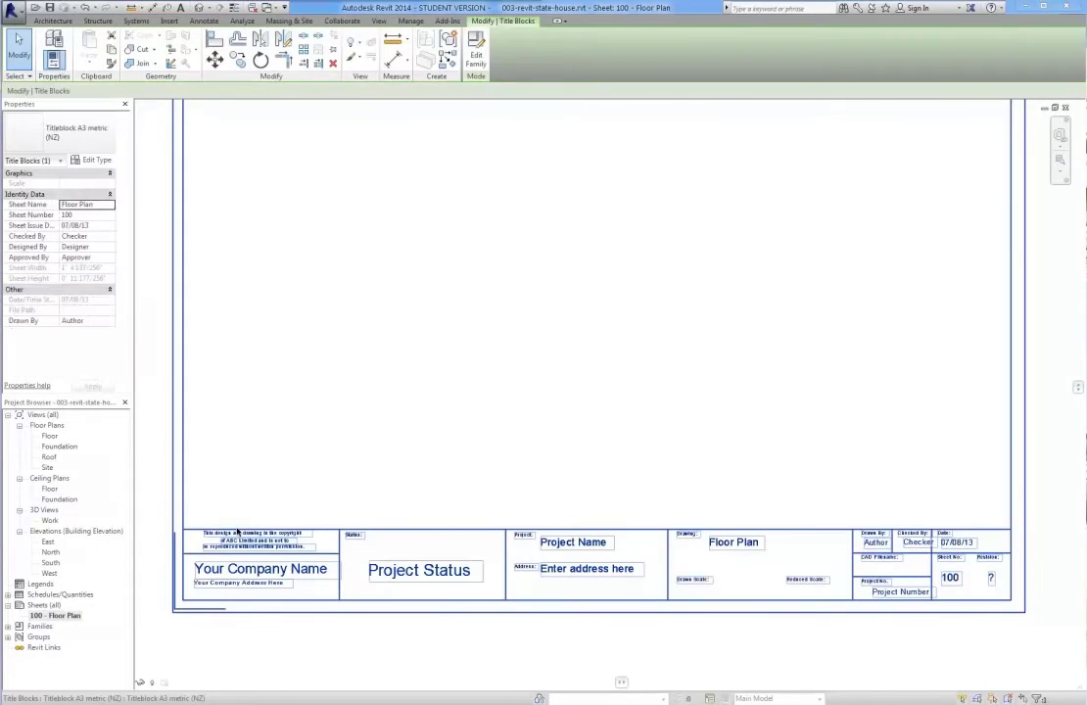
scroll(350, 592, down, 1)
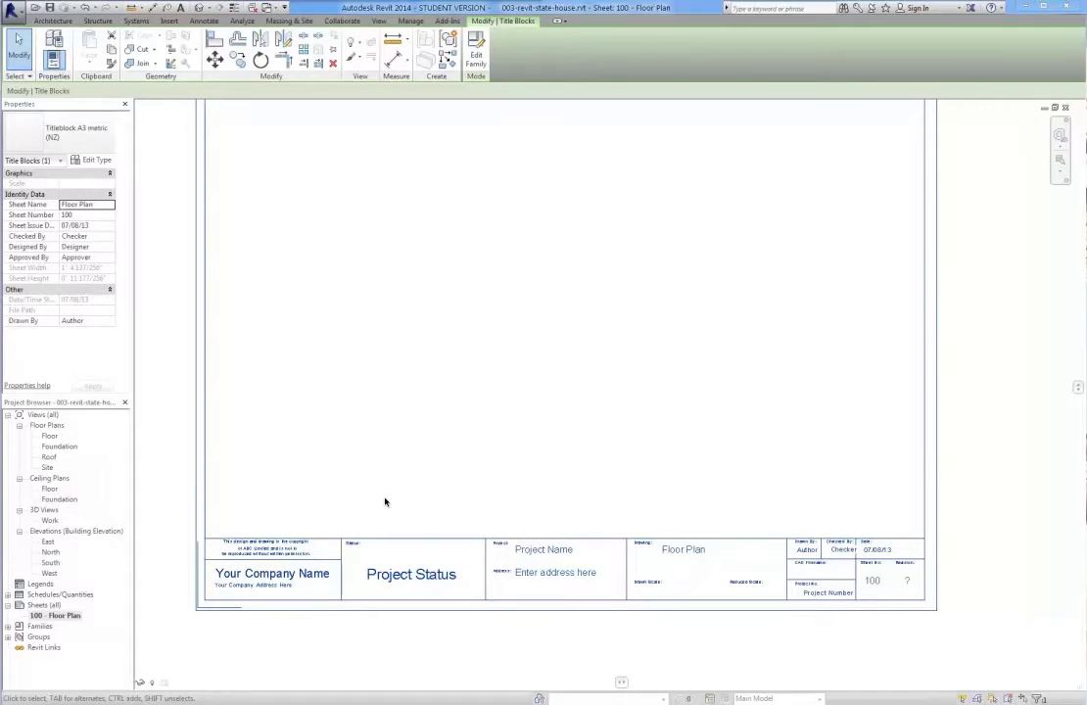
click(109, 140)
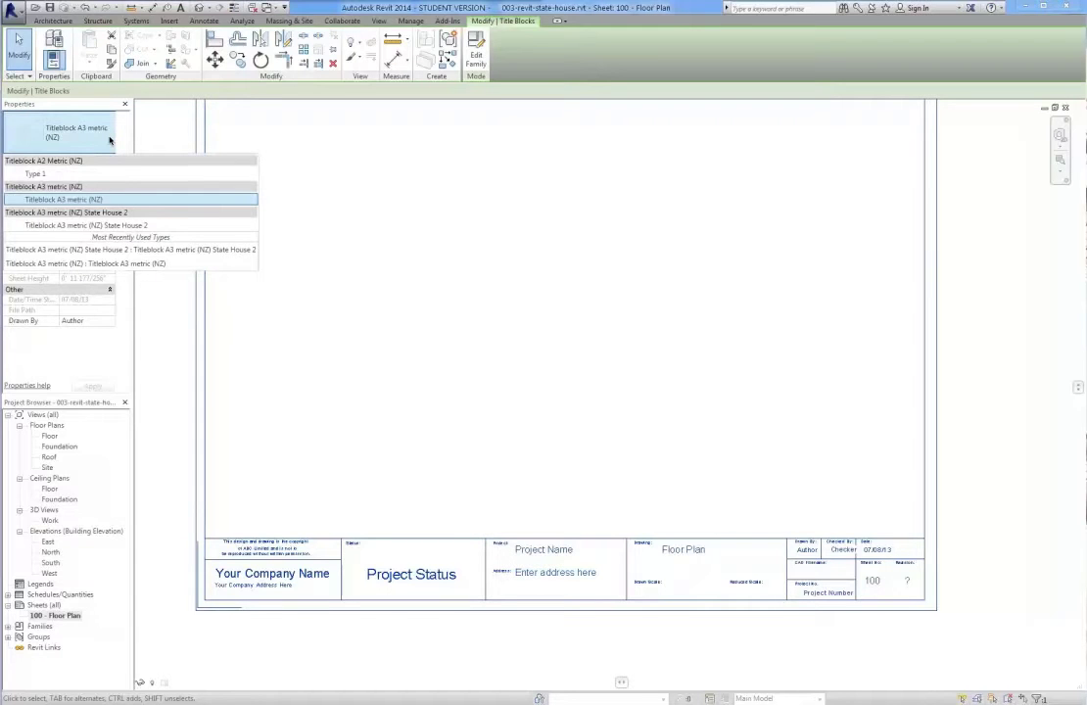
click(98, 137)
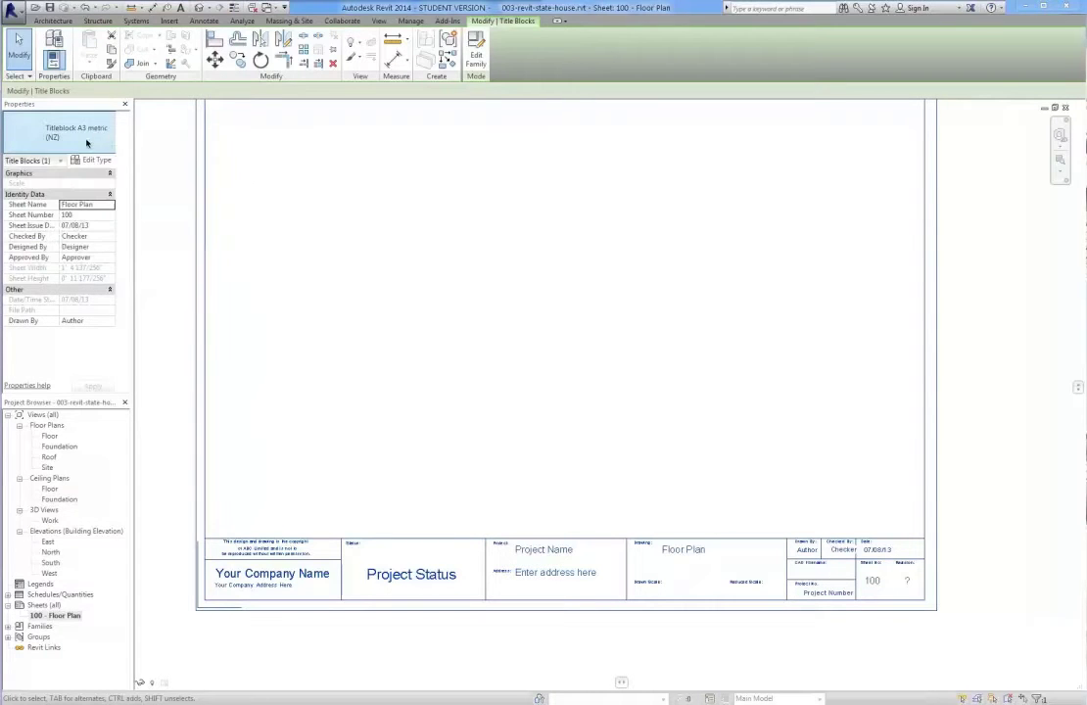
click(284, 422)
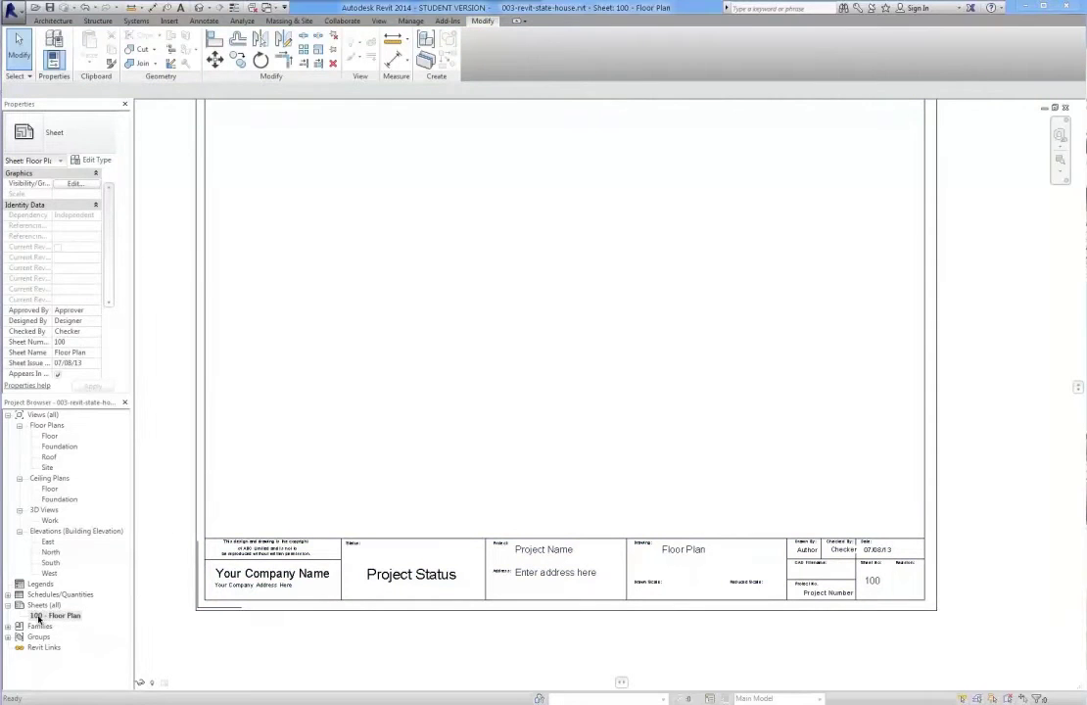
- Change the title block type on sheet 100 to Titleblock A3 metric (NZ) State House 2
click(206, 477)
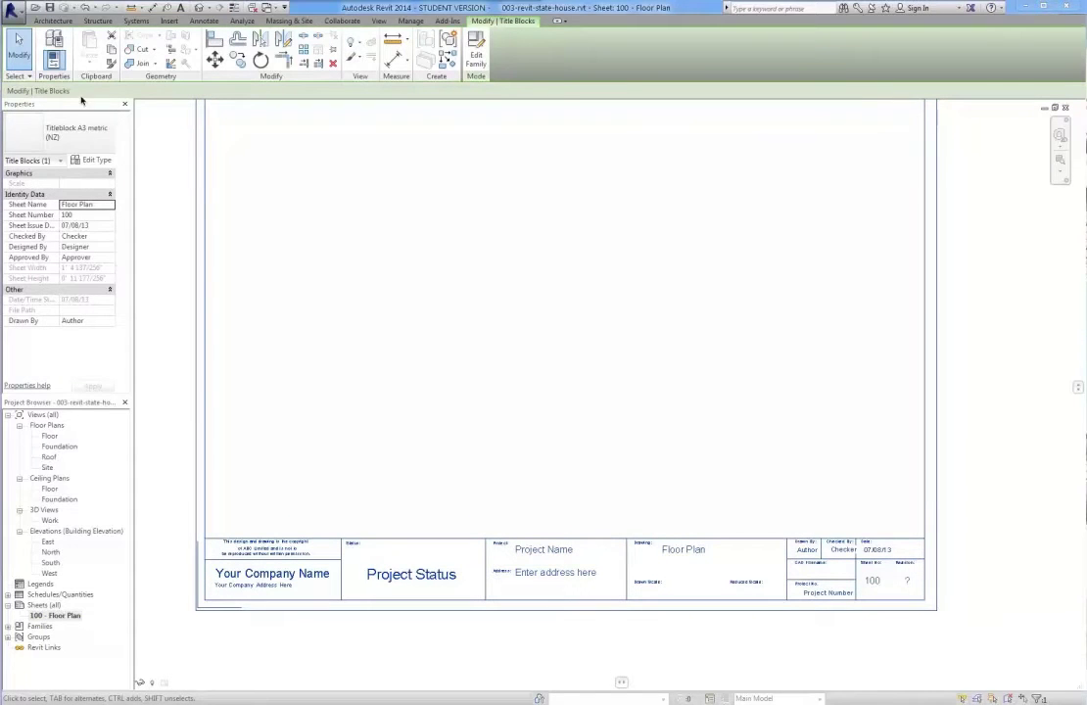
click(28, 129)
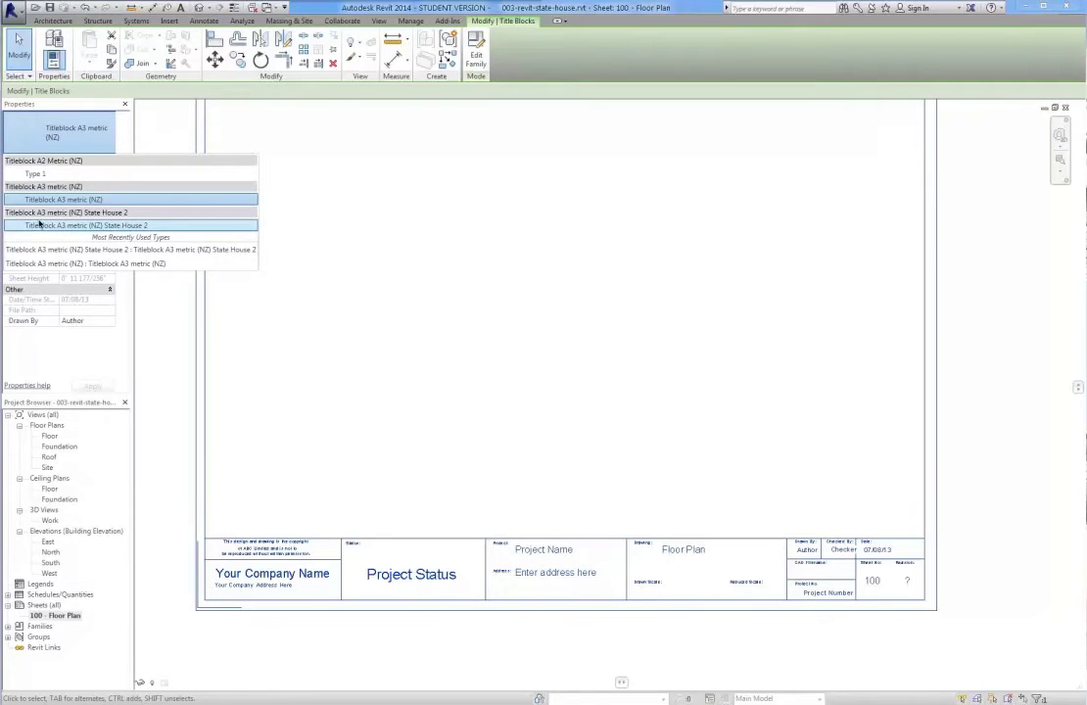
click(156, 227)
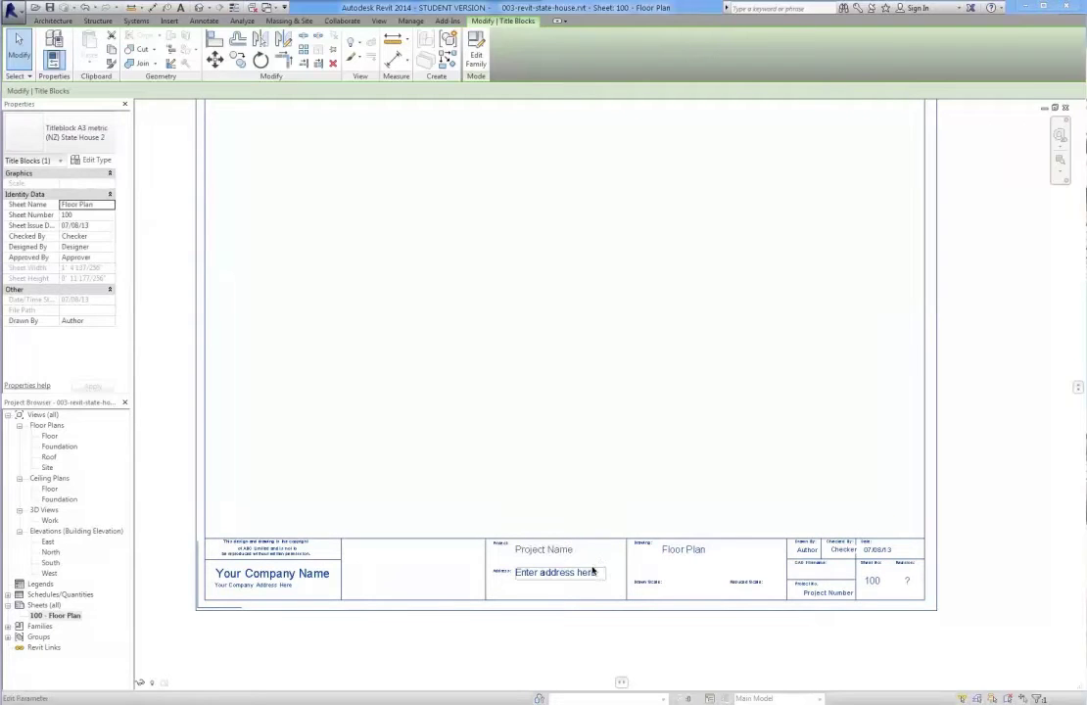
click(370, 618)
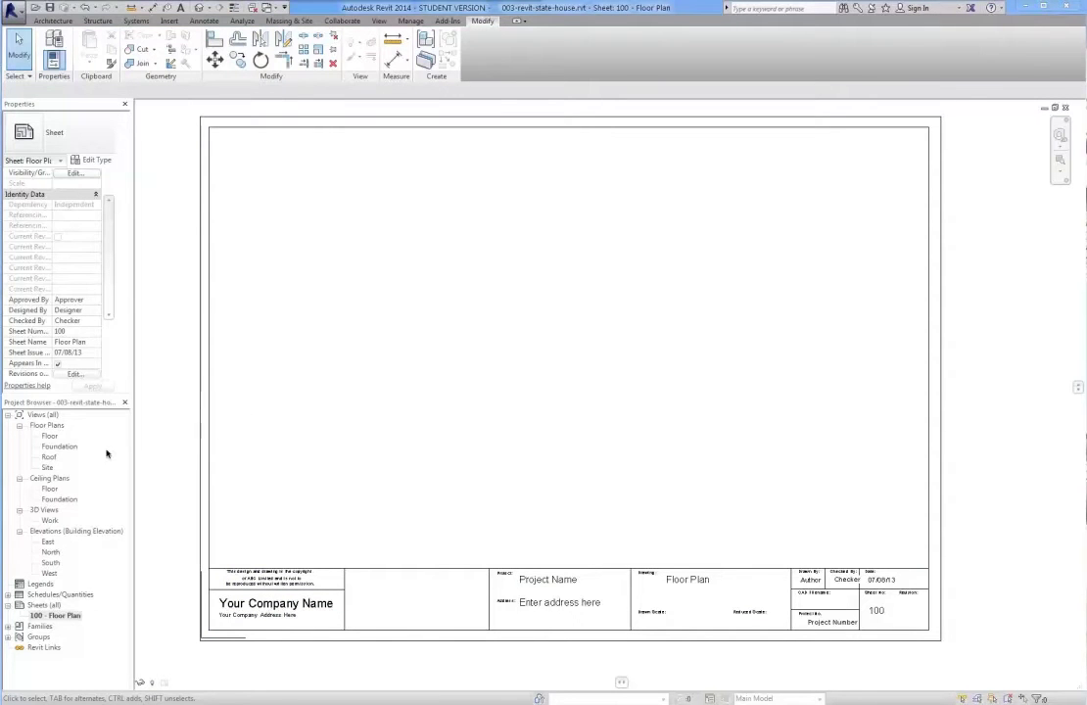
- Look at the Floor and Foundation plan views, ending in the Floor plan
double_click(47, 437)
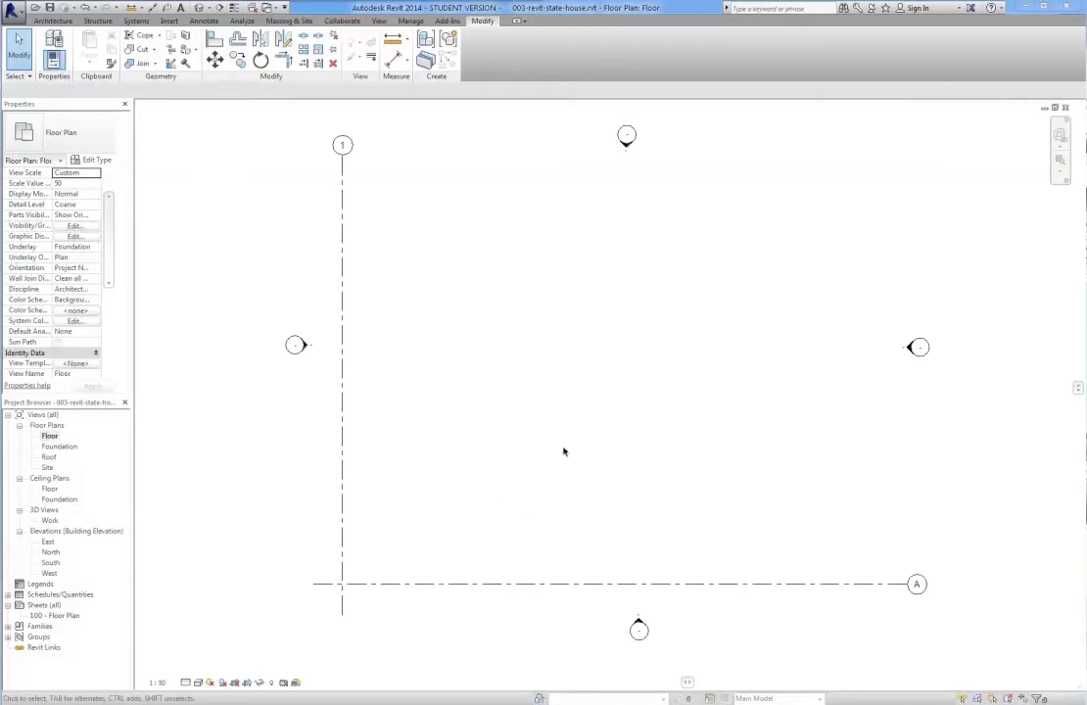
double_click(56, 446)
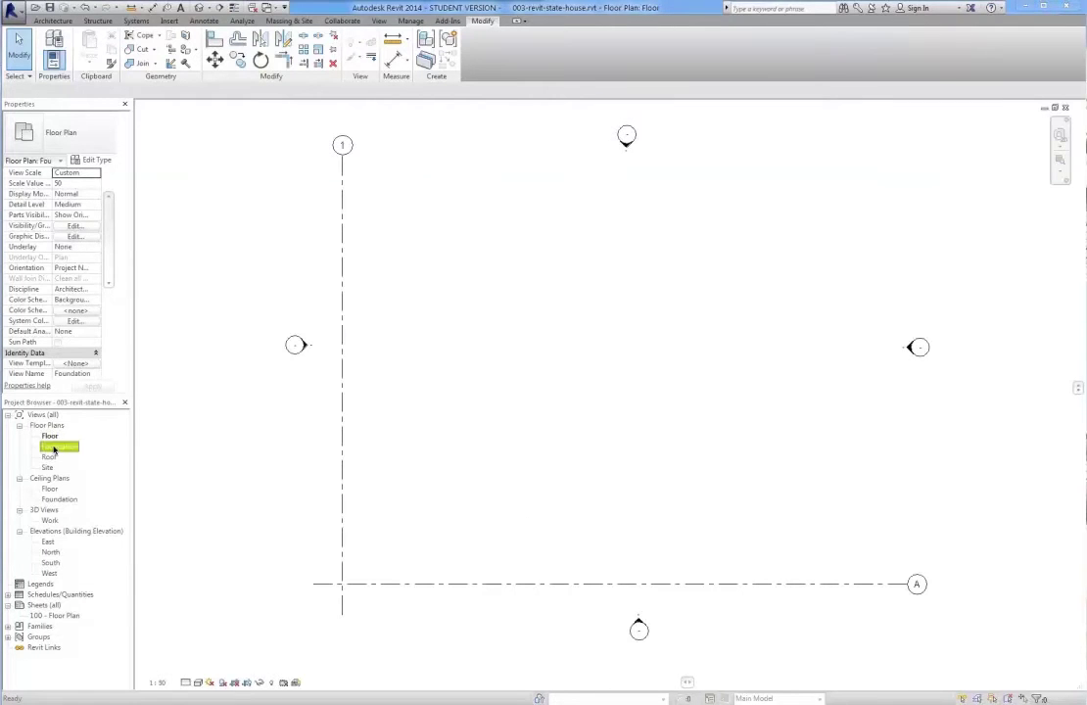
double_click(49, 436)
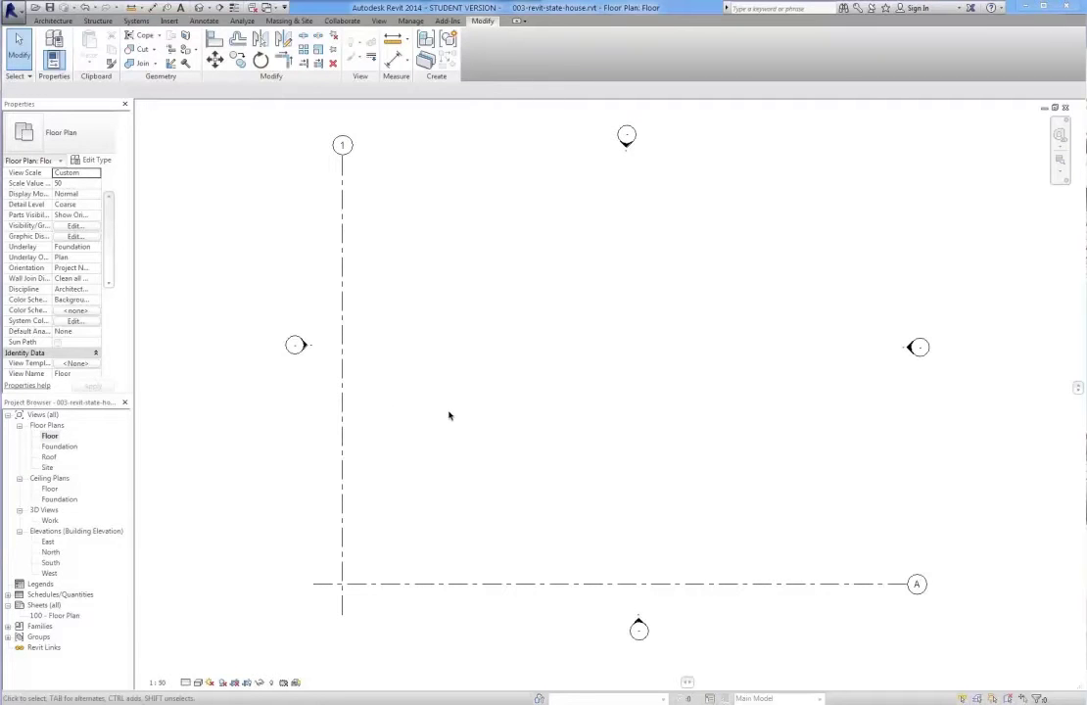
mouse_move(451, 425)
middle_down()
mouse_move(427, 405)
mouse_move(437, 418)
middle_up()
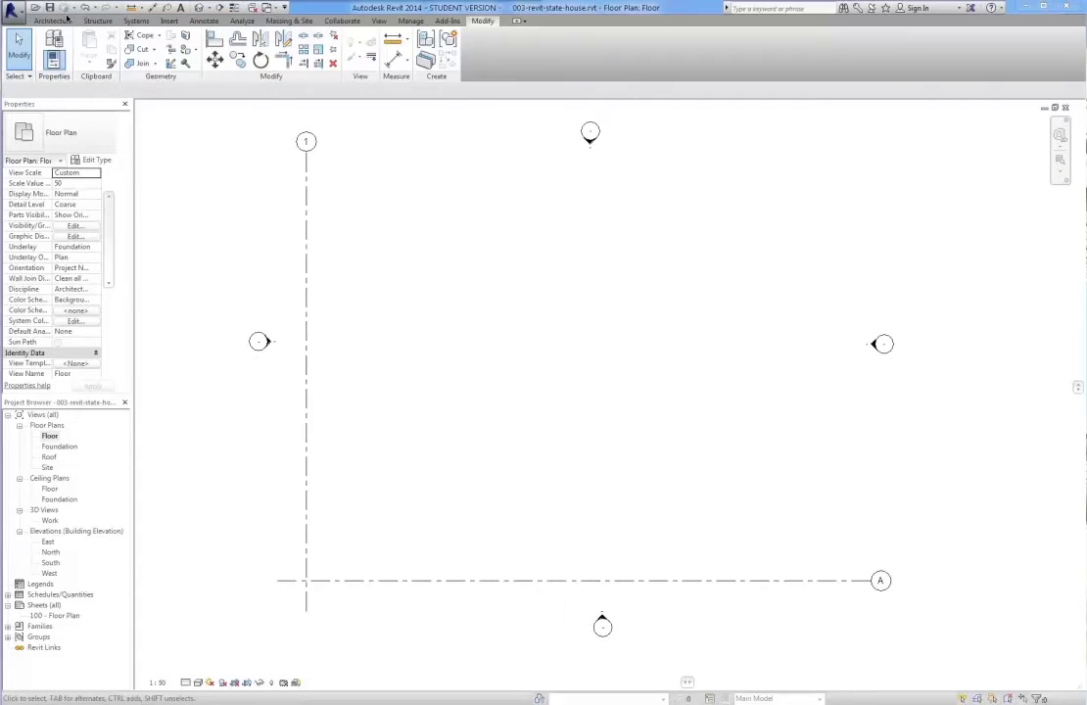
- Start the Grid tool and check the floor plan's overall width in the scanned 1456 drawing in Foxit Reader
click(49, 21)
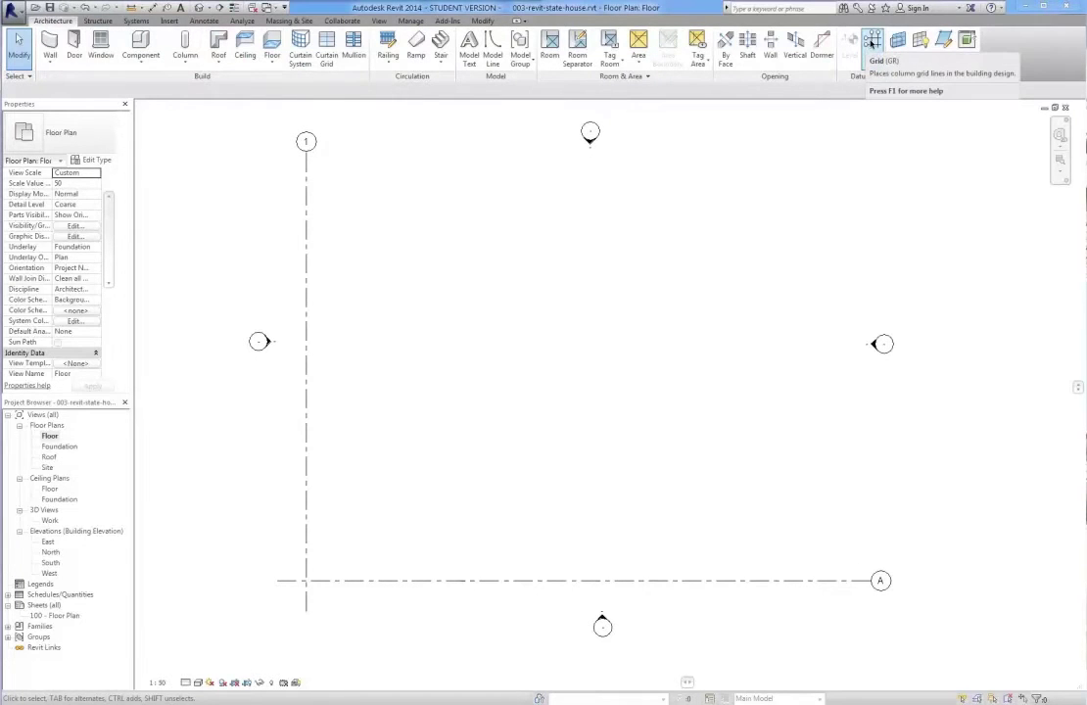
click(873, 41)
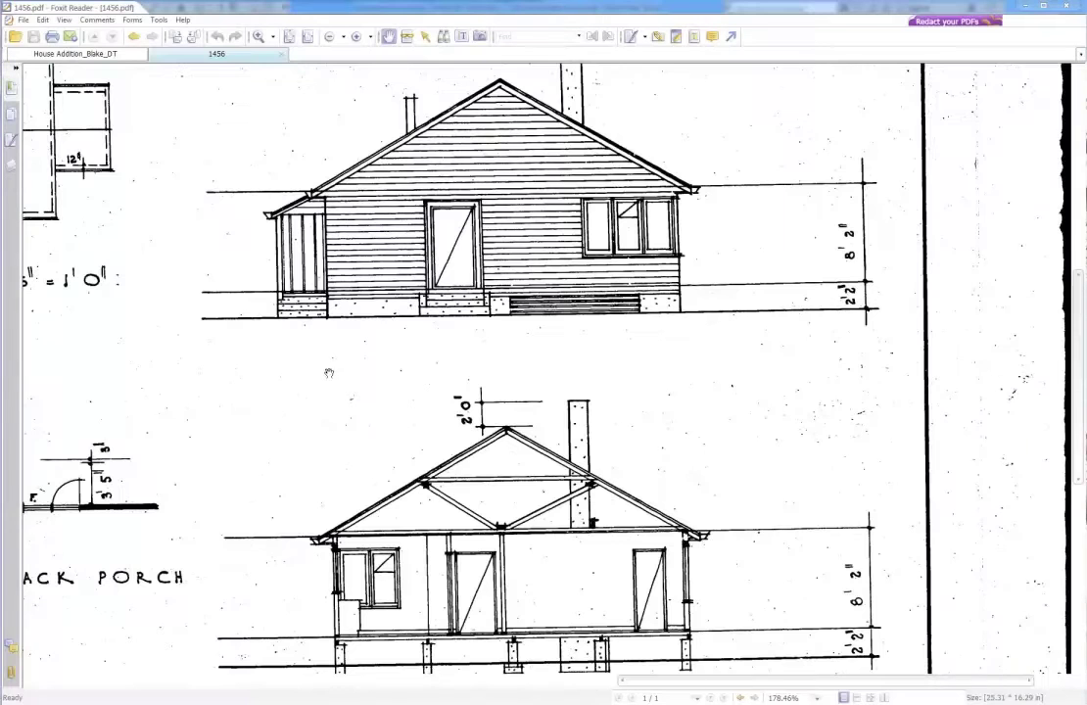
drag(261, 536, 870, 346)
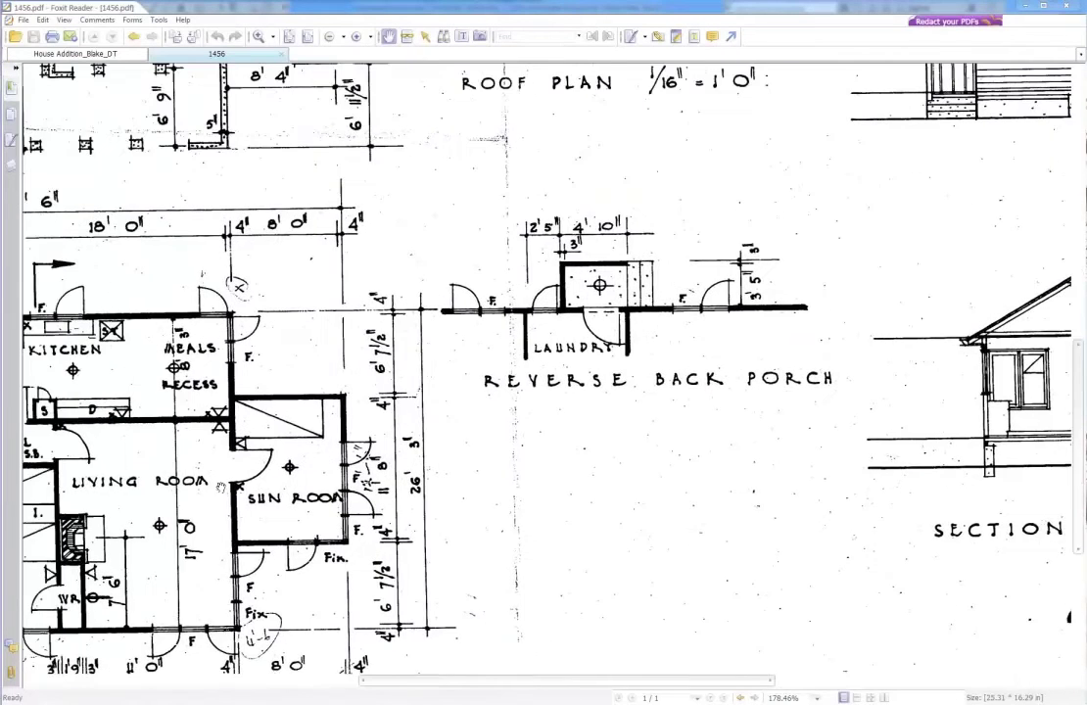
drag(588, 392, 898, 354)
drag(372, 418, 392, 428)
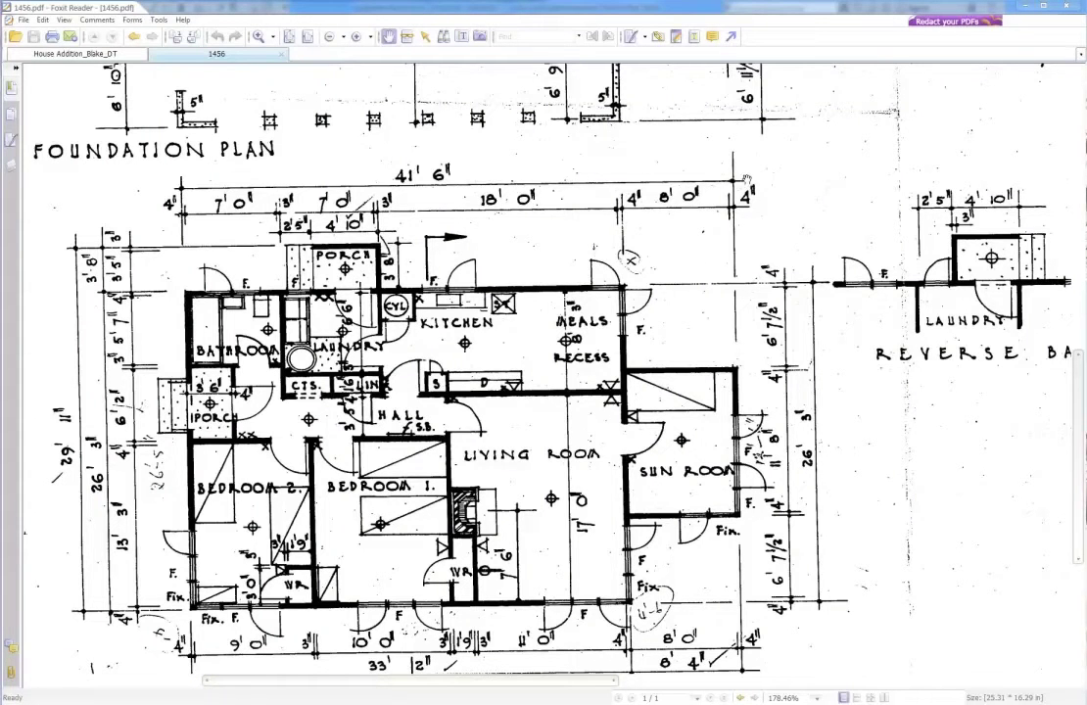
click(1022, 6)
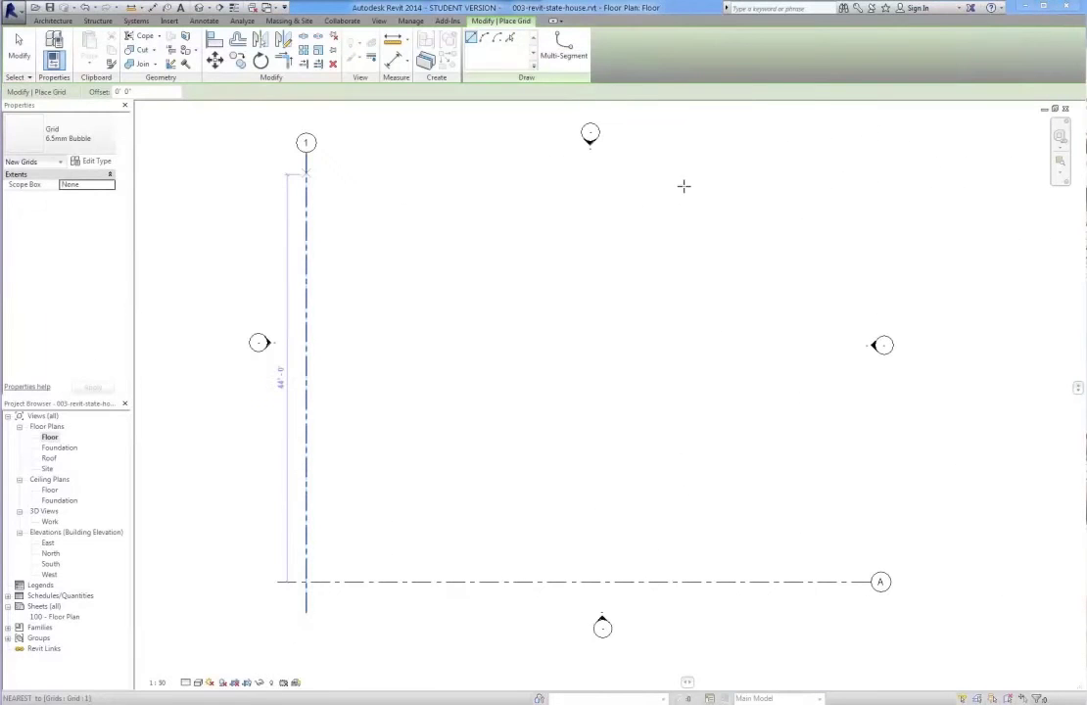
middle_drag(683, 185, 624, 199)
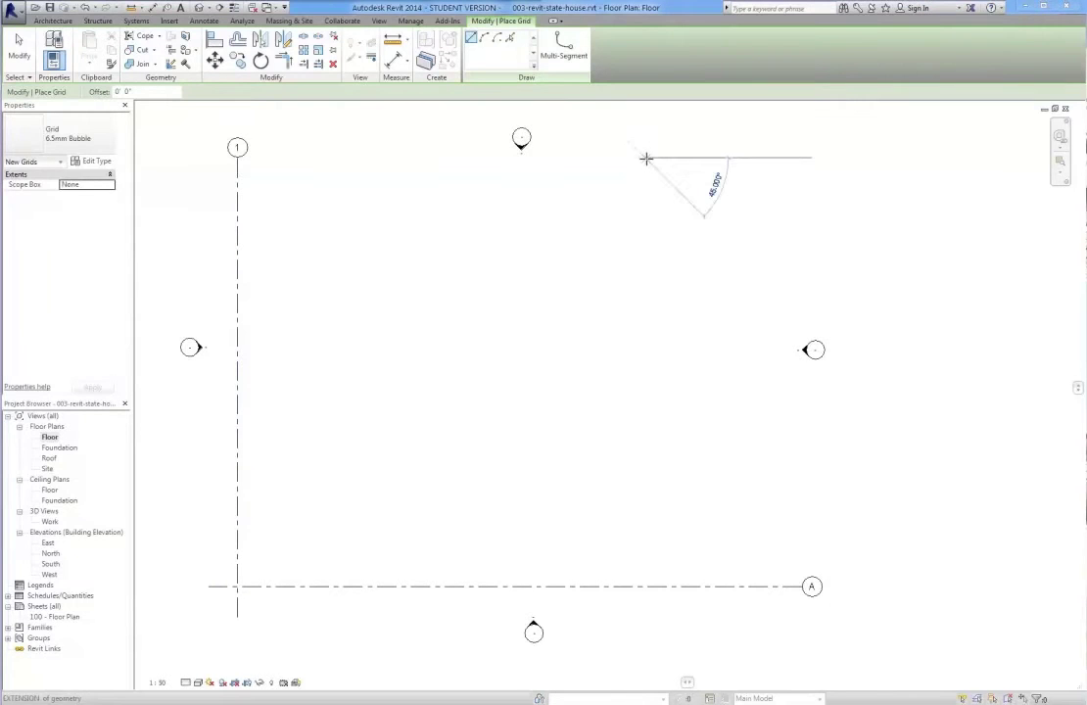
click(646, 157)
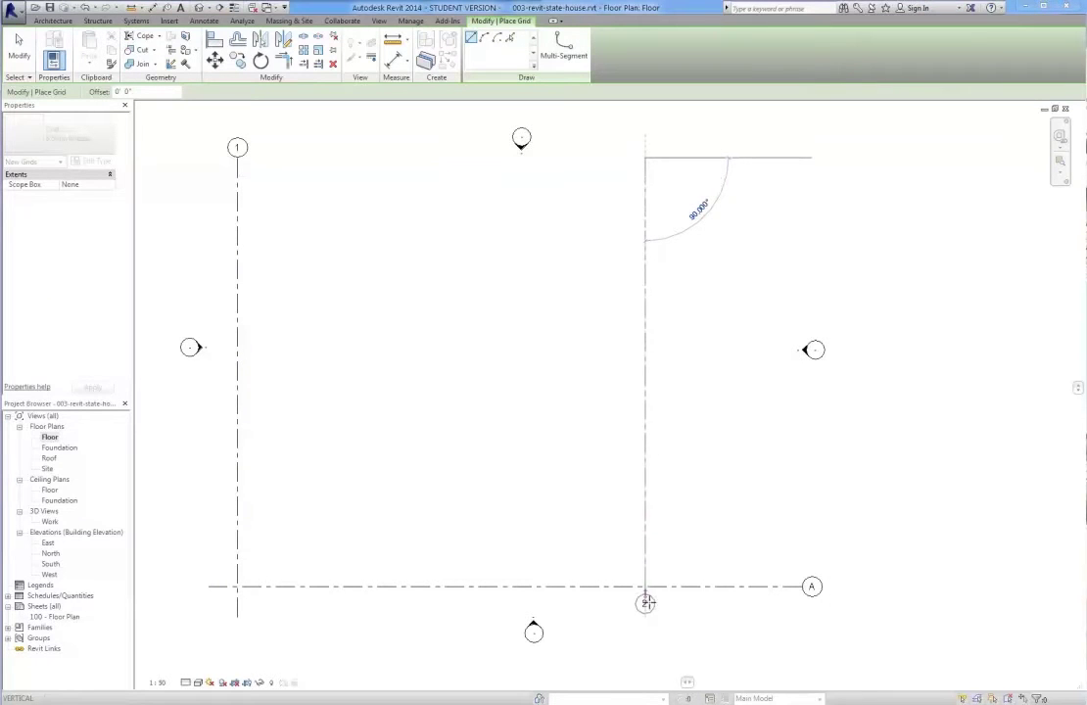
click(645, 617)
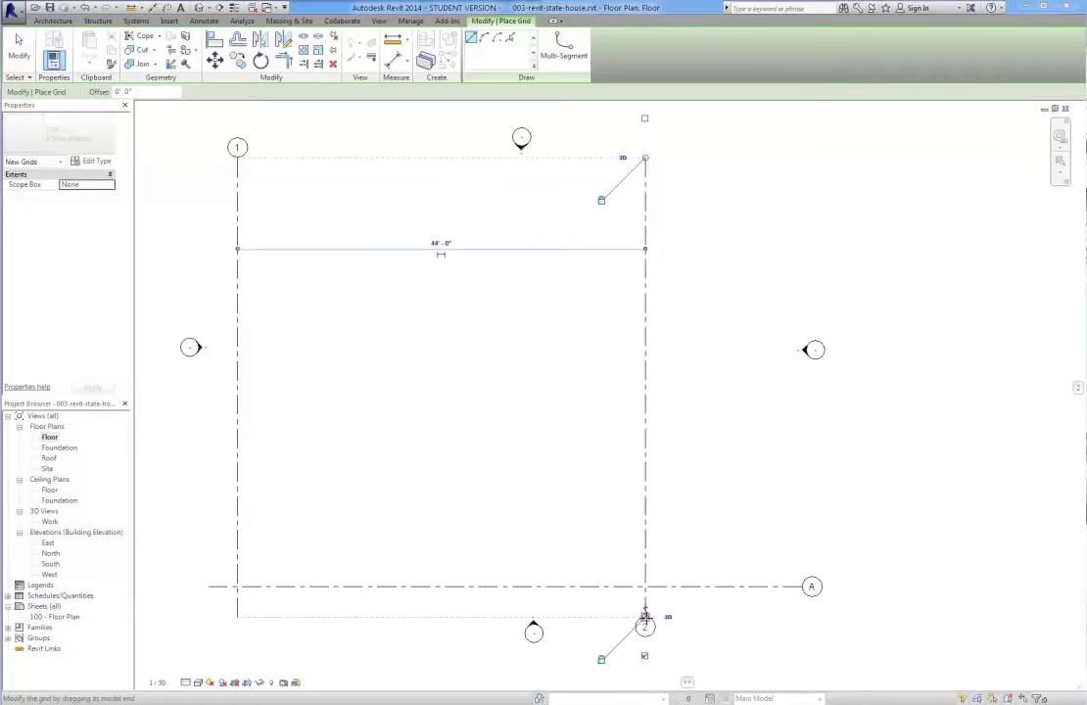
key(ctrl+z)
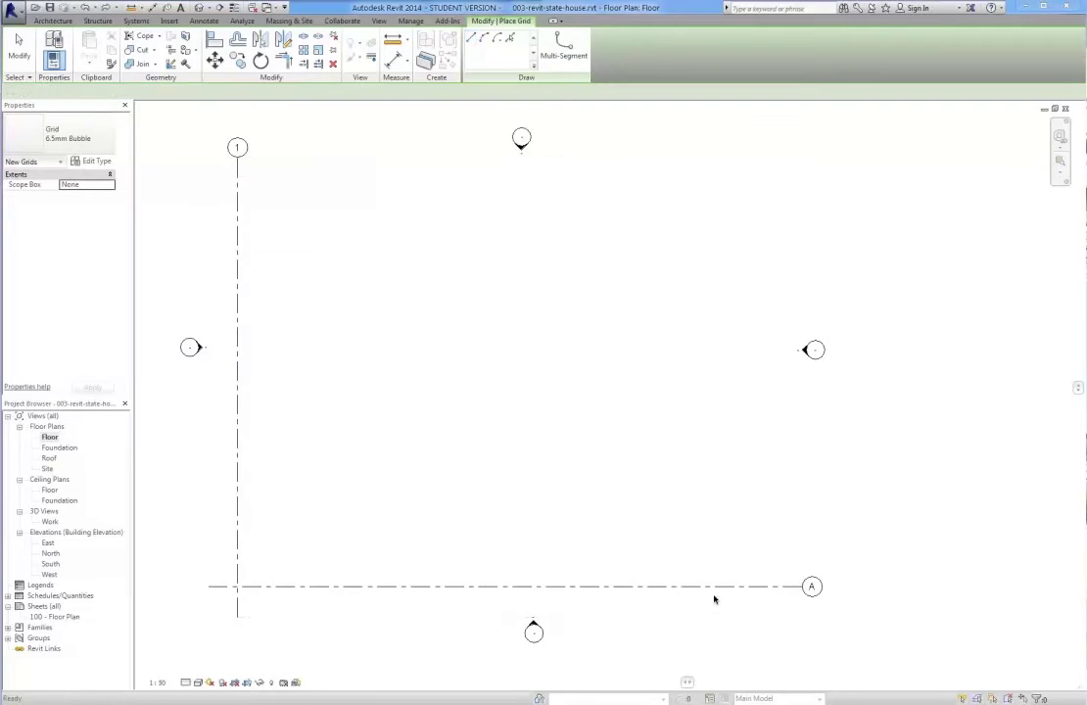
- Draw vertical grid 2 upwards, aligned with the ends of grid 1, and set its distance from grid 1 to 41' 6"
click(653, 618)
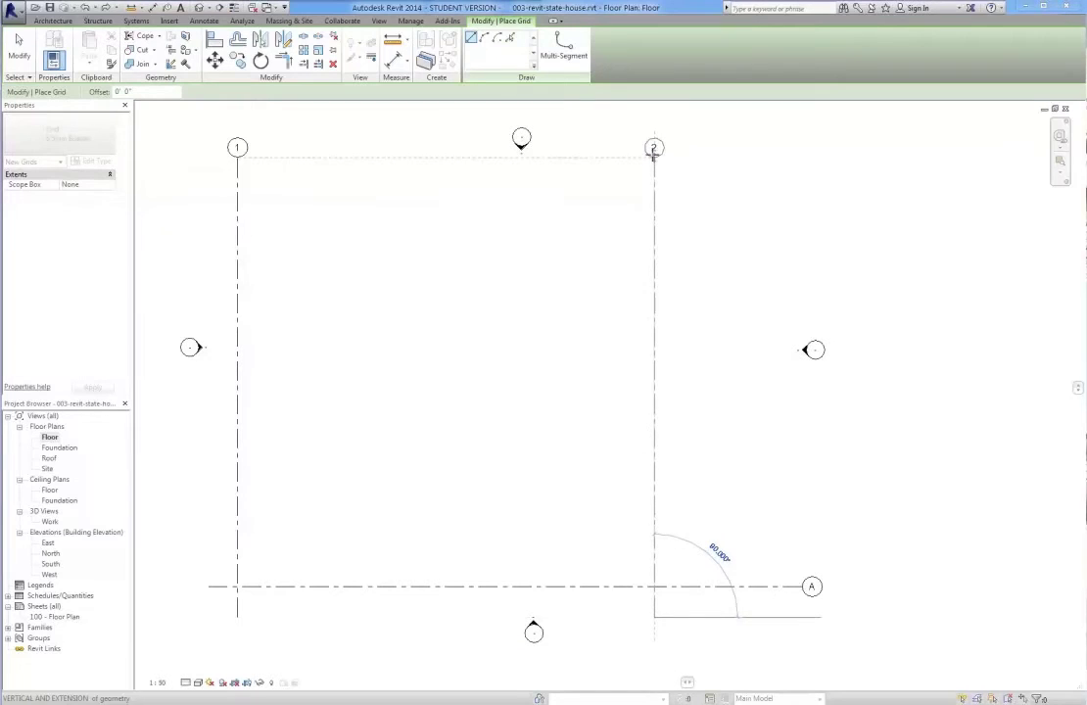
click(654, 150)
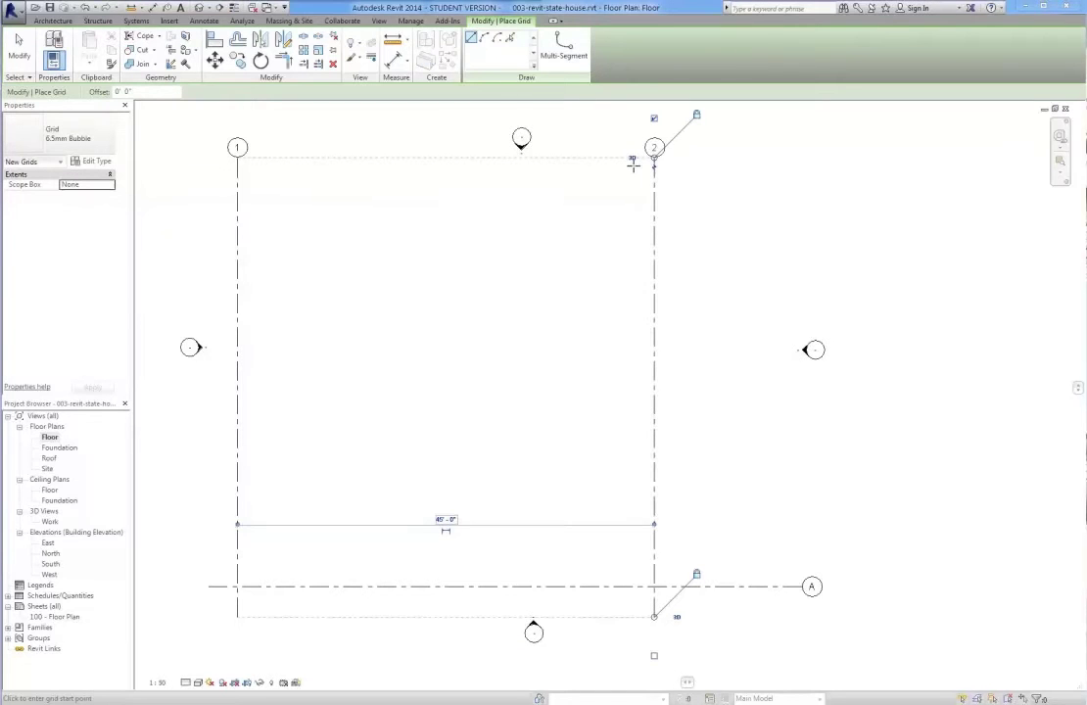
click(446, 520)
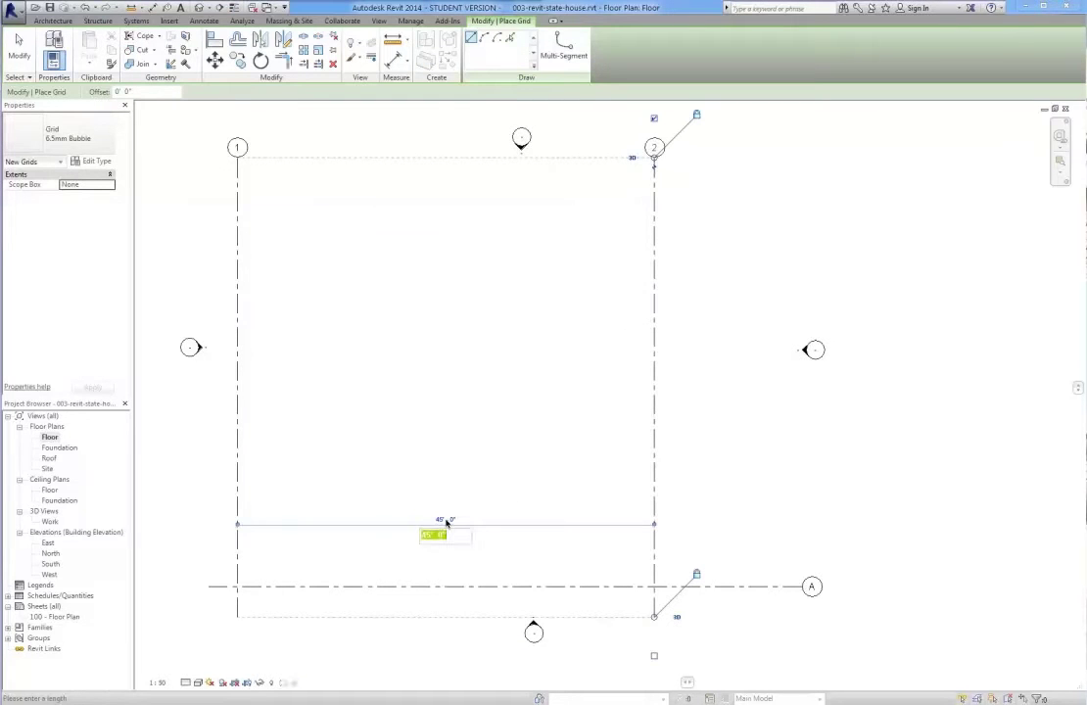
text(4)
text(1' - 6")
key(Return)
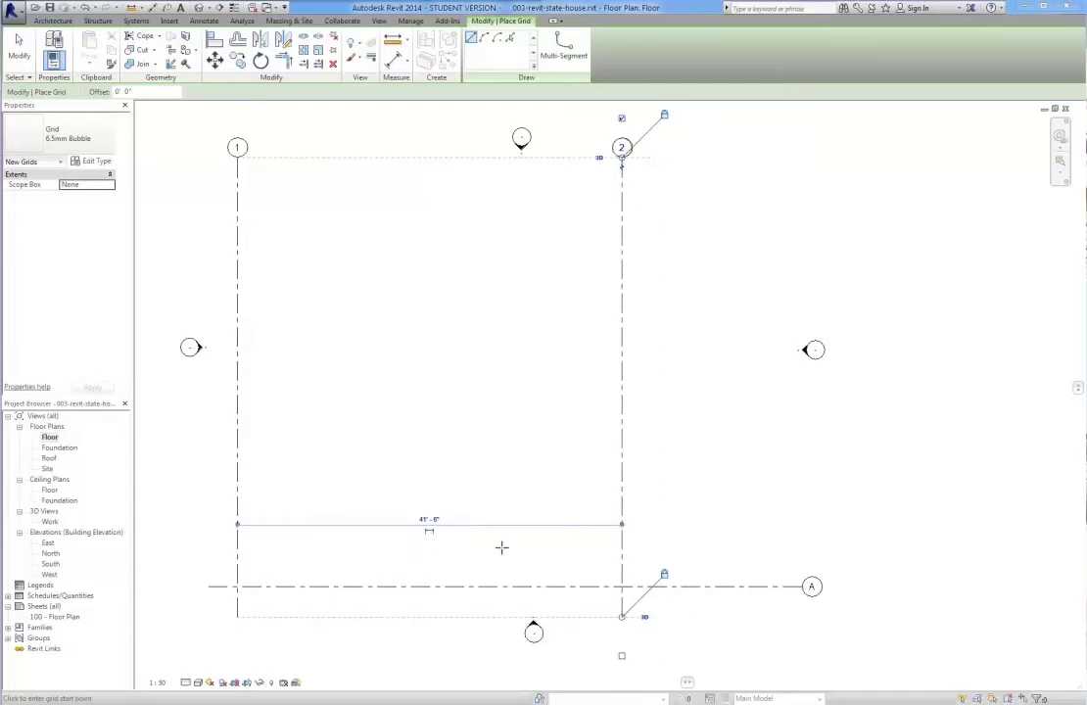
- Check the sun room width in the scanned drawing and draw vertical grid 3 about 33' from grid 1, aligned with the other grids' ends
key(alt+Tab)
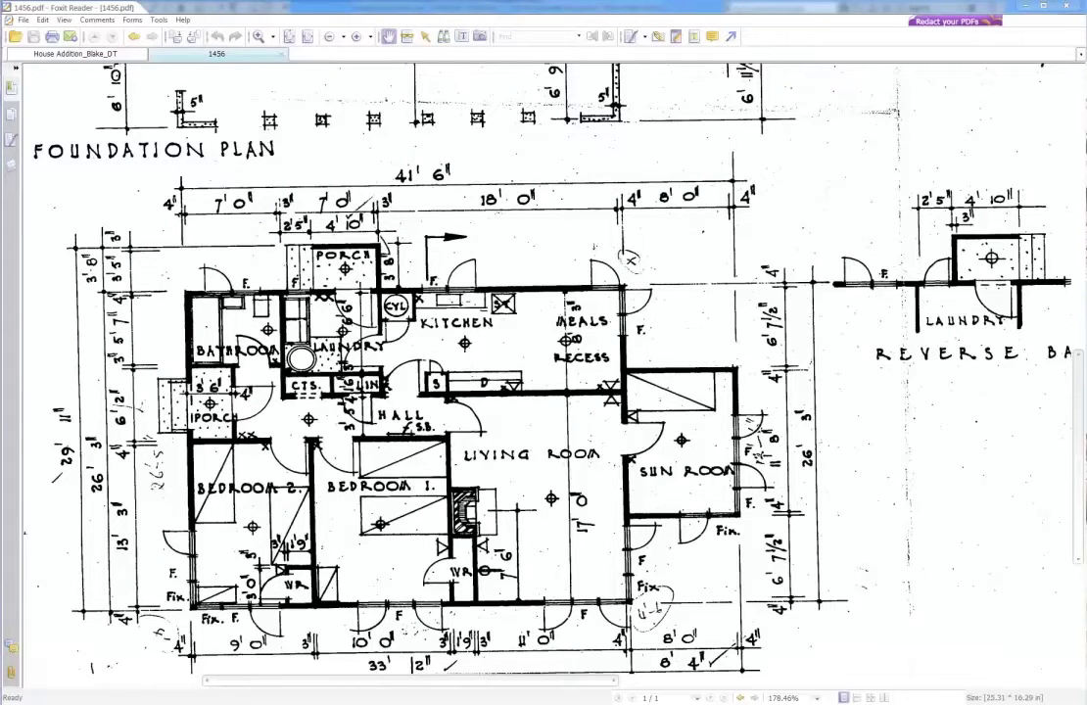
key(alt+Tab)
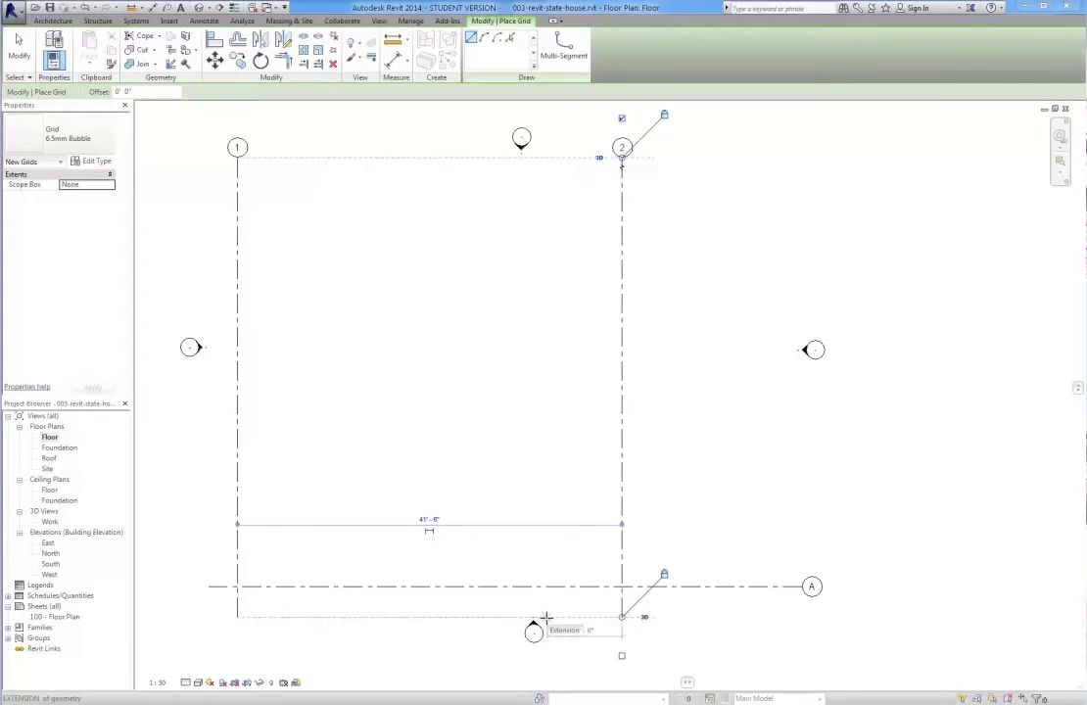
click(543, 617)
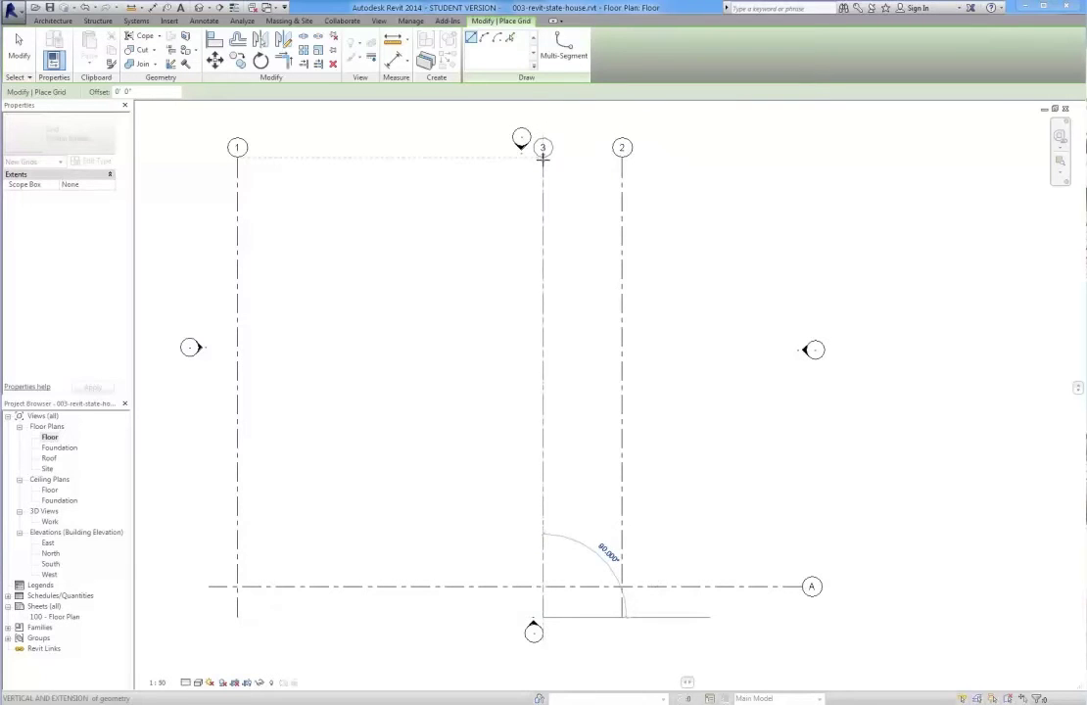
click(544, 157)
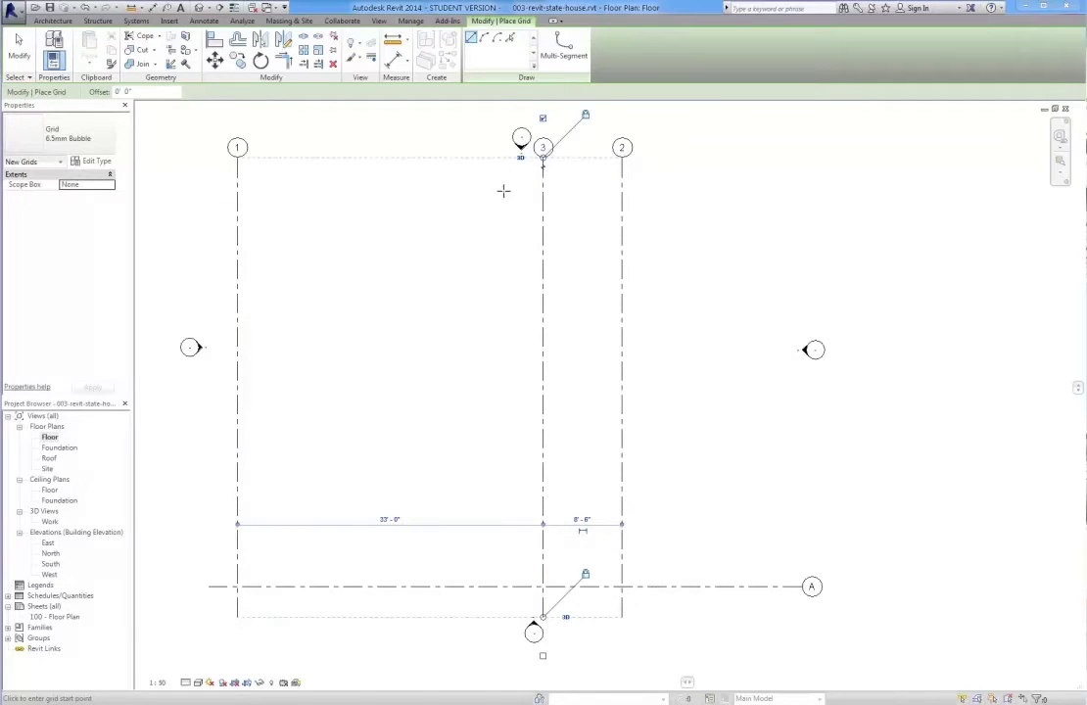
- Try to set the distance between grid 1 and grid 3 to 8'
click(385, 520)
text(8)
key(Return)
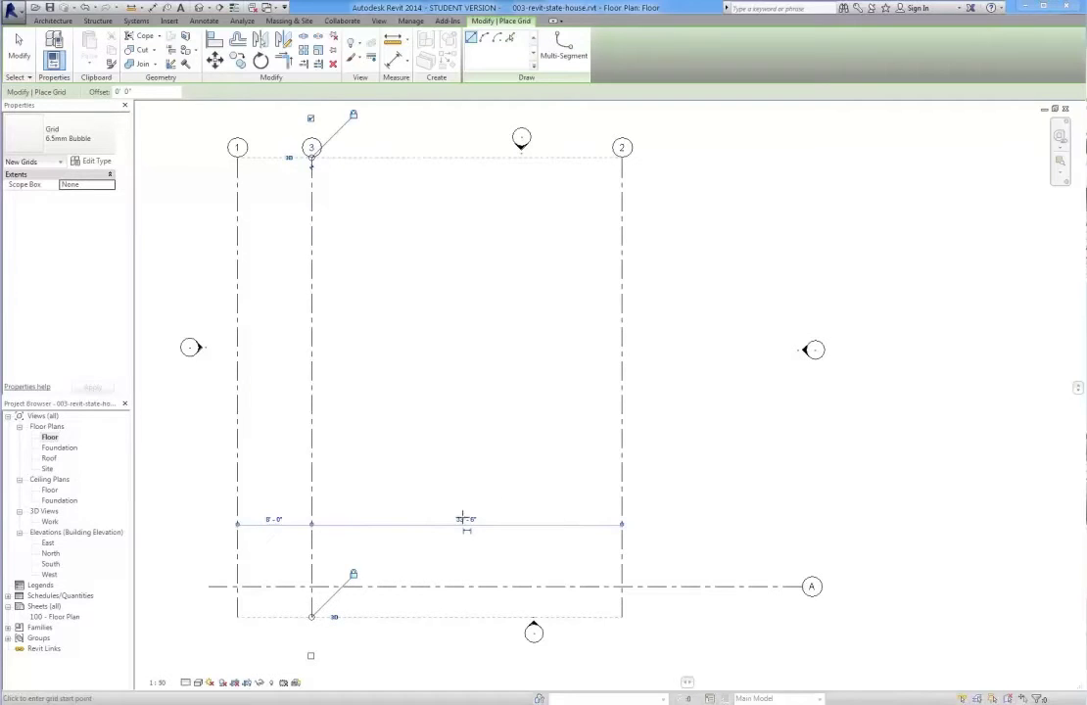
key(ctrl+z)
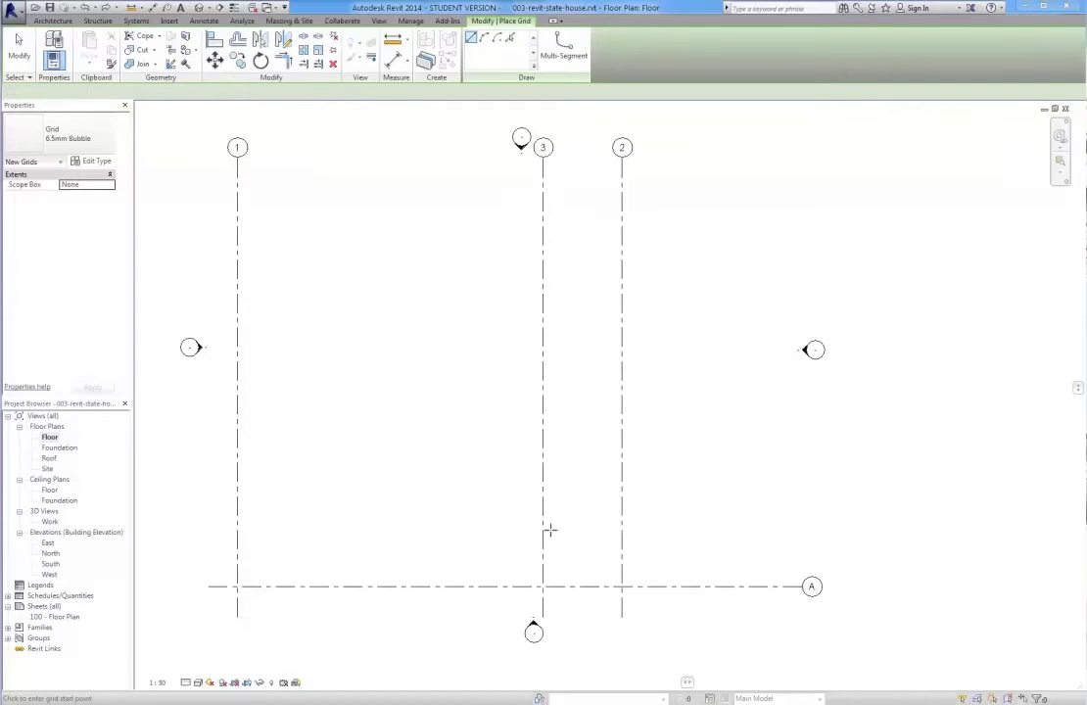
- Leave the Grid tool and set the distance between grid 3 and grid 2 to 8'
key(Escape)
key(Escape)
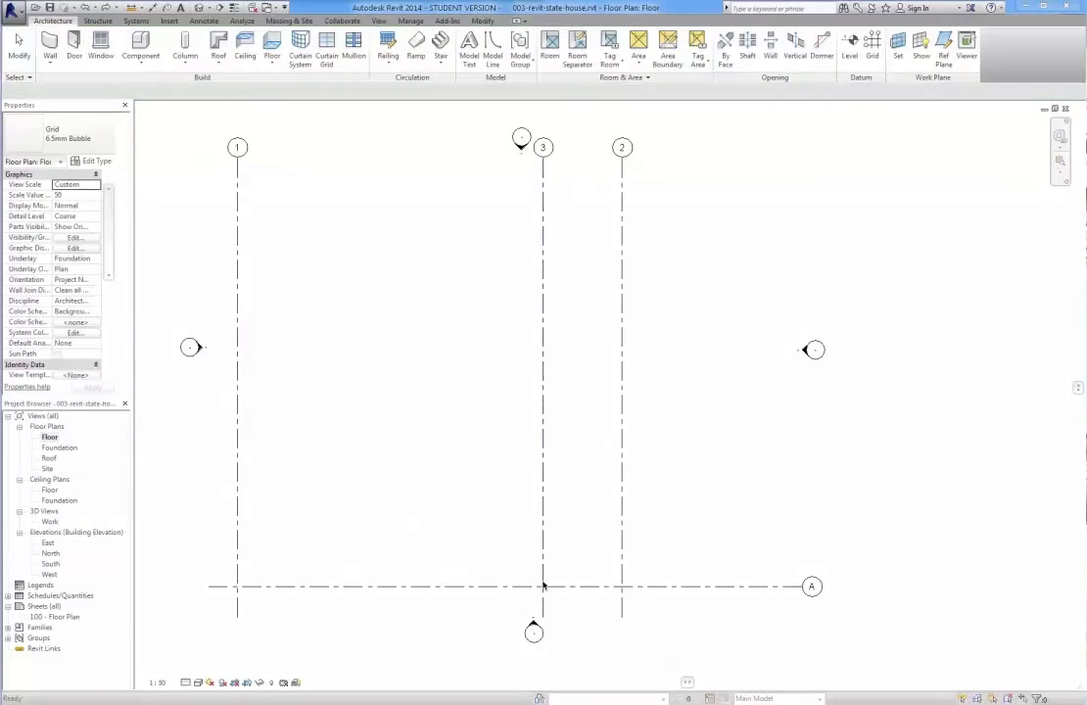
click(544, 573)
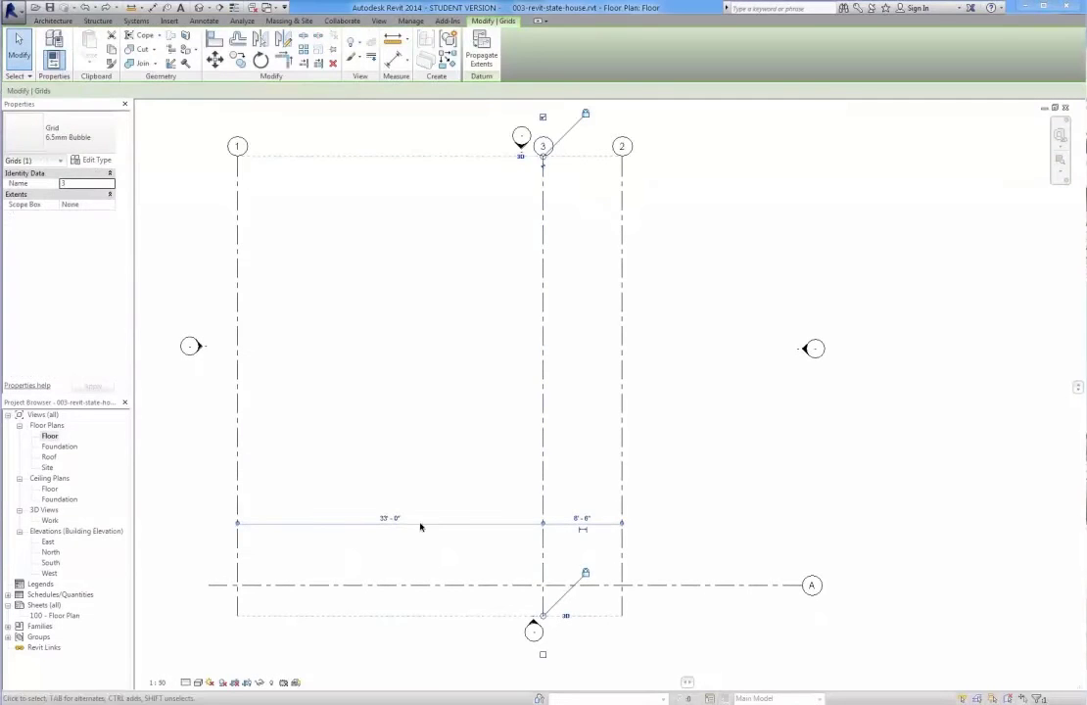
click(582, 518)
text(8)
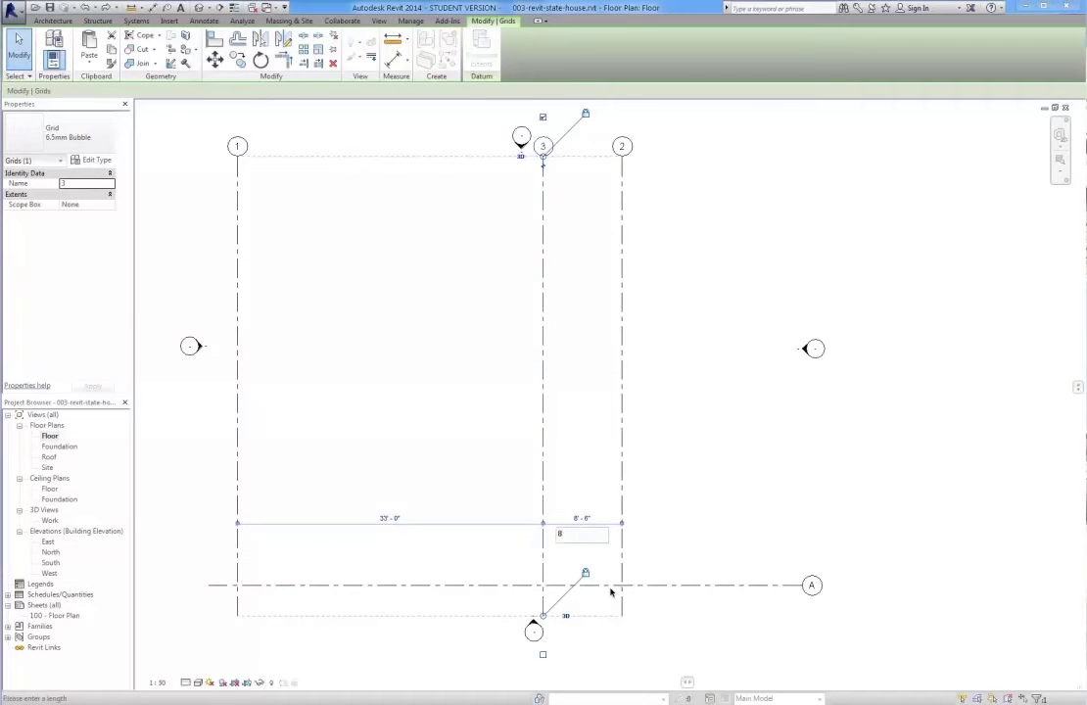
key(Return)
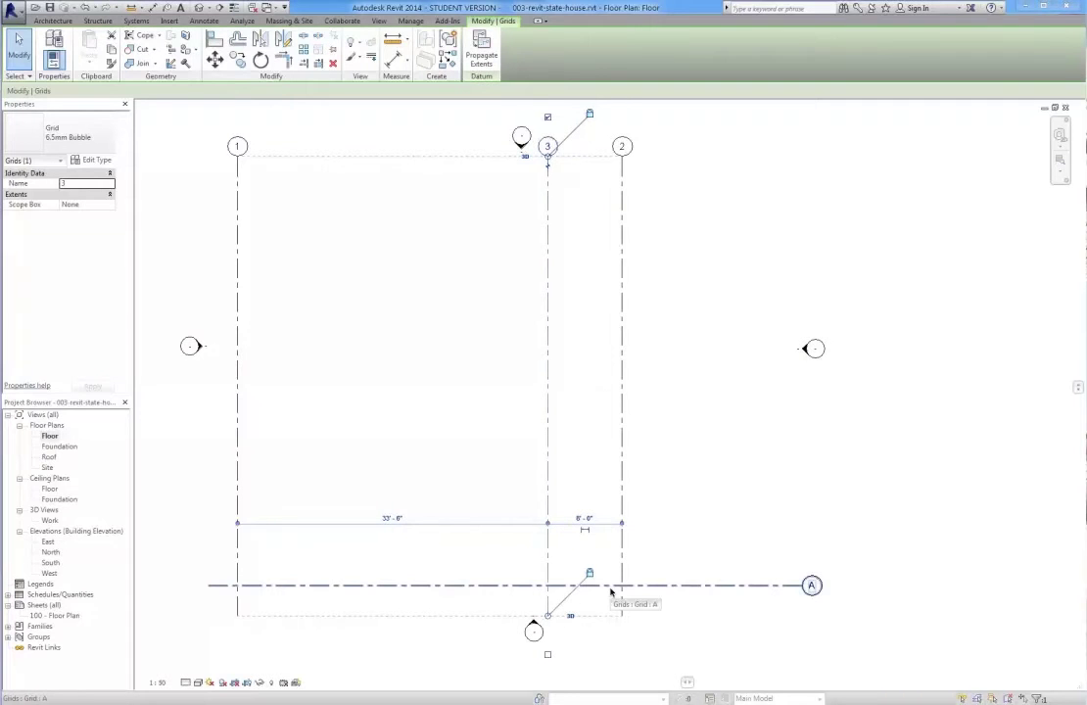
click(622, 460)
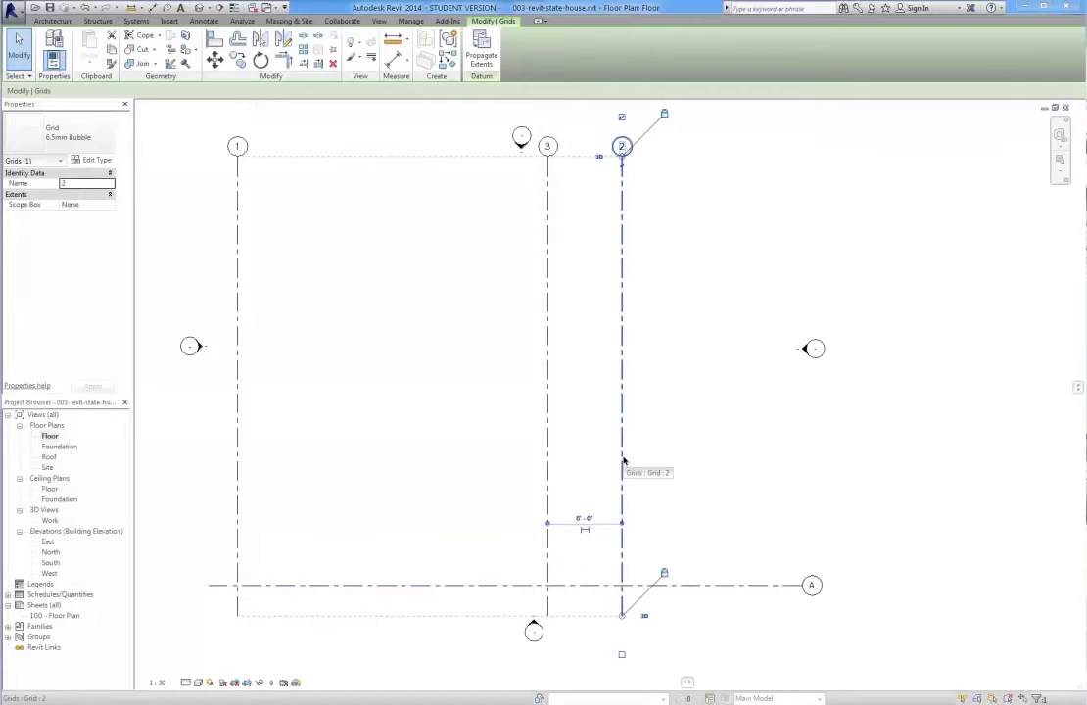
click(550, 148)
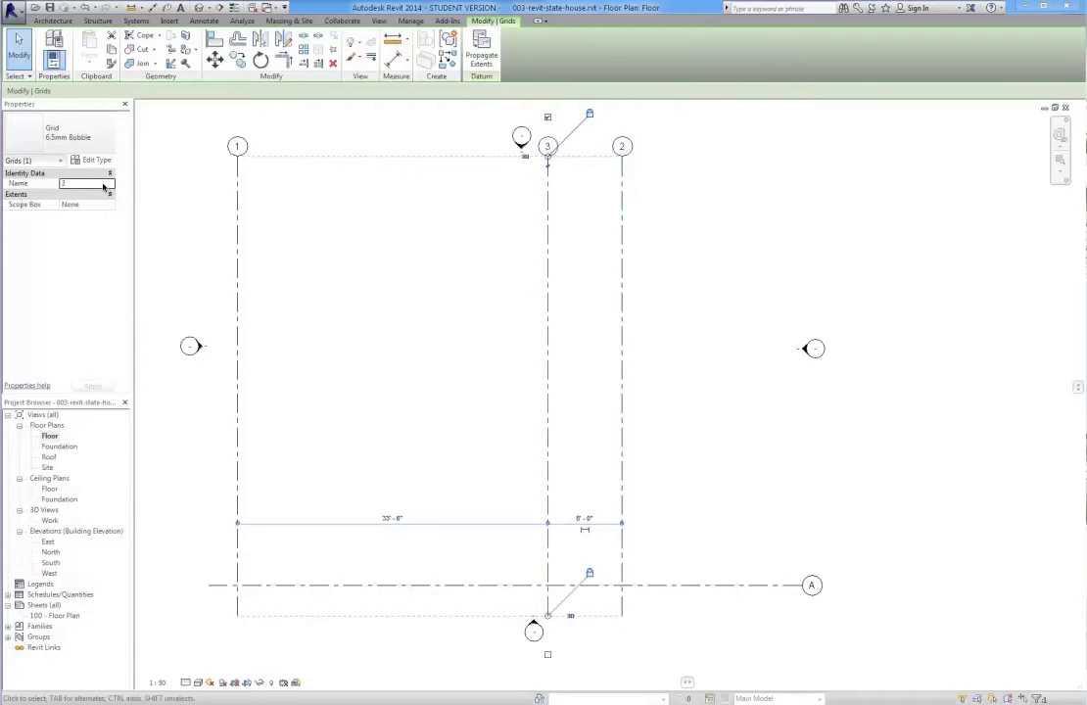
mouse_move(204, 132)
mouse_down()
mouse_move(682, 230)
mouse_move(689, 248)
mouse_move(217, 175)
mouse_up()
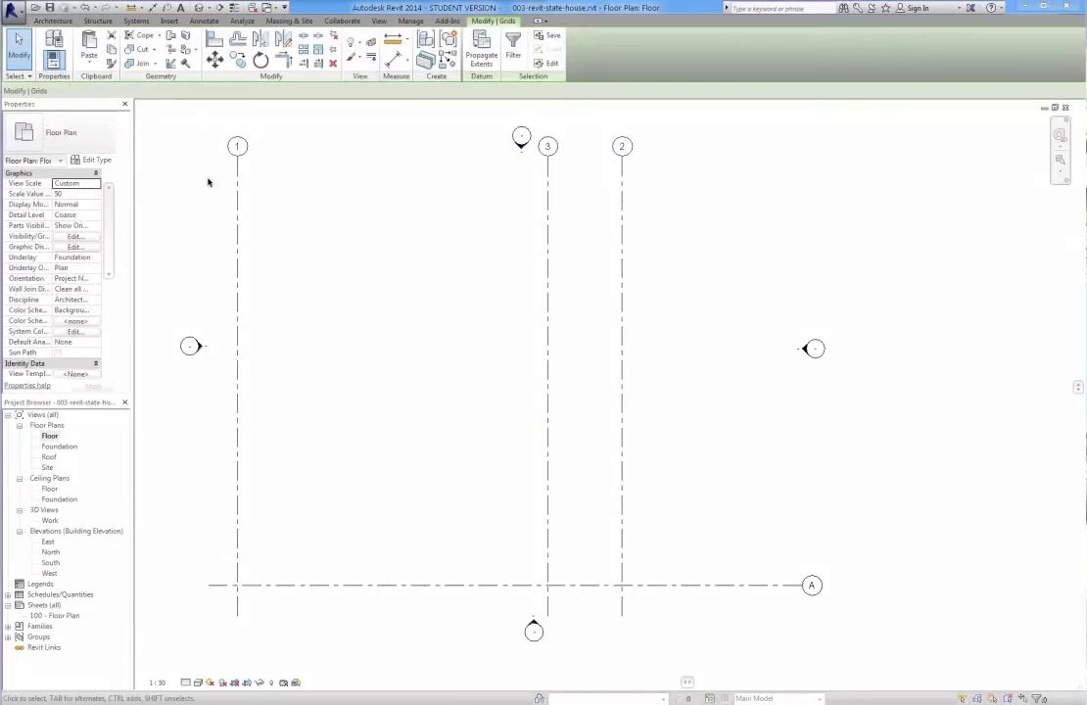
click(350, 263)
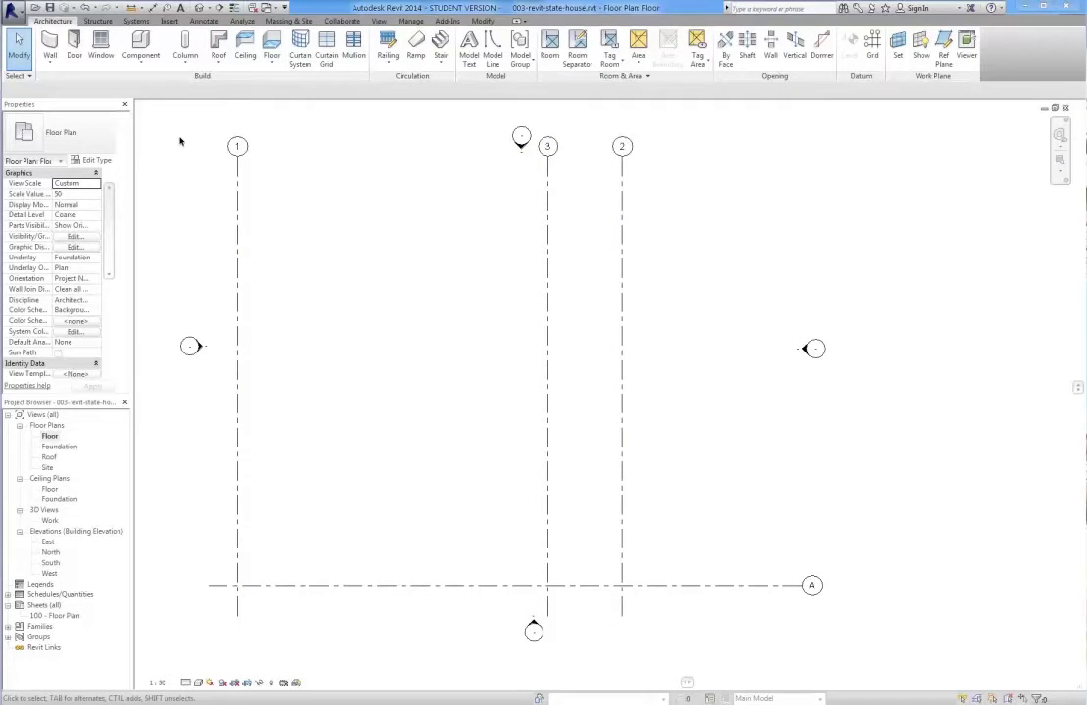
- Try window and crossing selections around grid 1 and the elevation marker beside it
drag(180, 127, 342, 332)
drag(139, 115, 300, 351)
drag(154, 133, 309, 441)
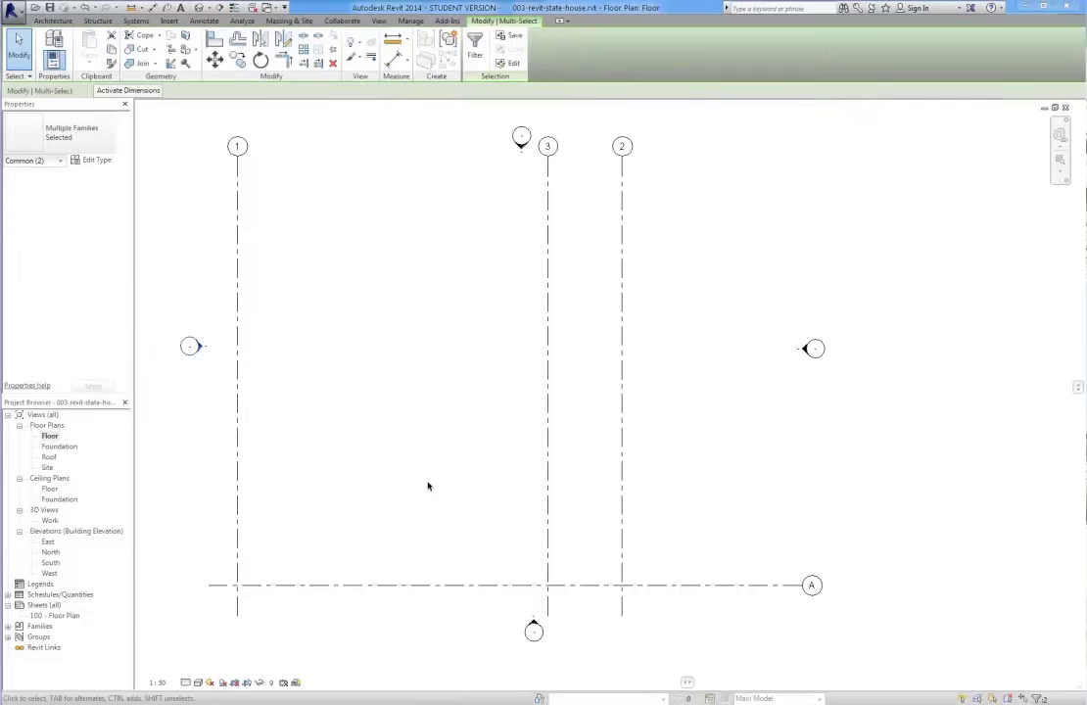
drag(430, 495, 202, 251)
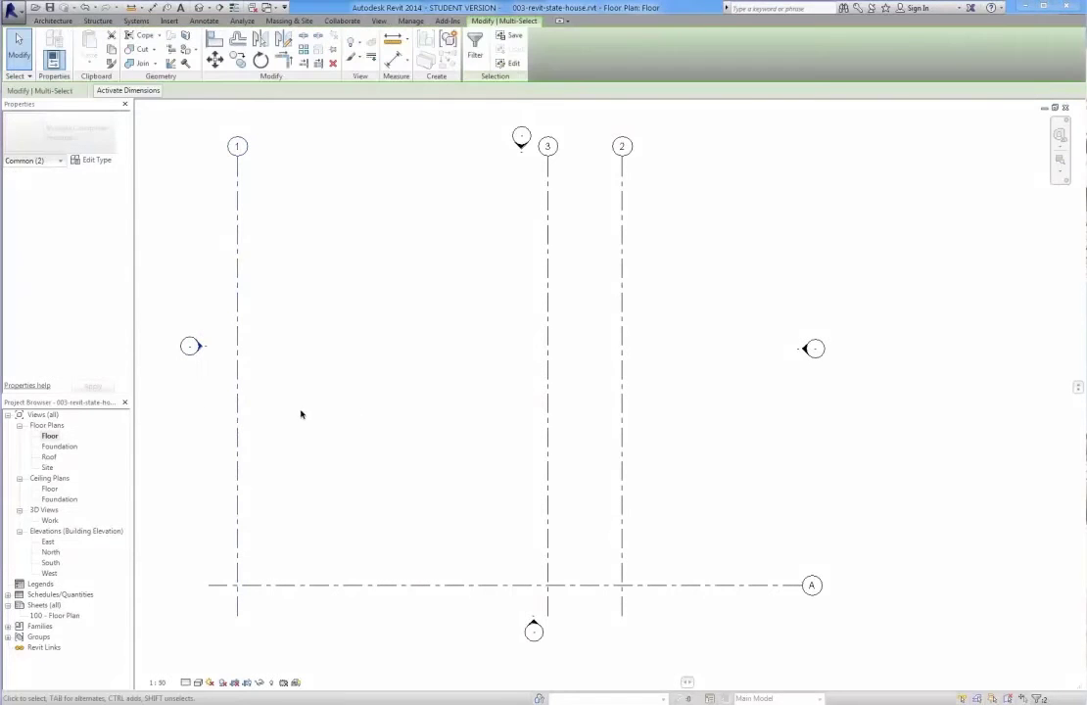
drag(372, 439, 189, 290)
drag(335, 324, 238, 241)
- Select the three vertical grids together and try to set their shared name to 1
drag(662, 263, 218, 209)
click(77, 184)
text(1)
key(Return)
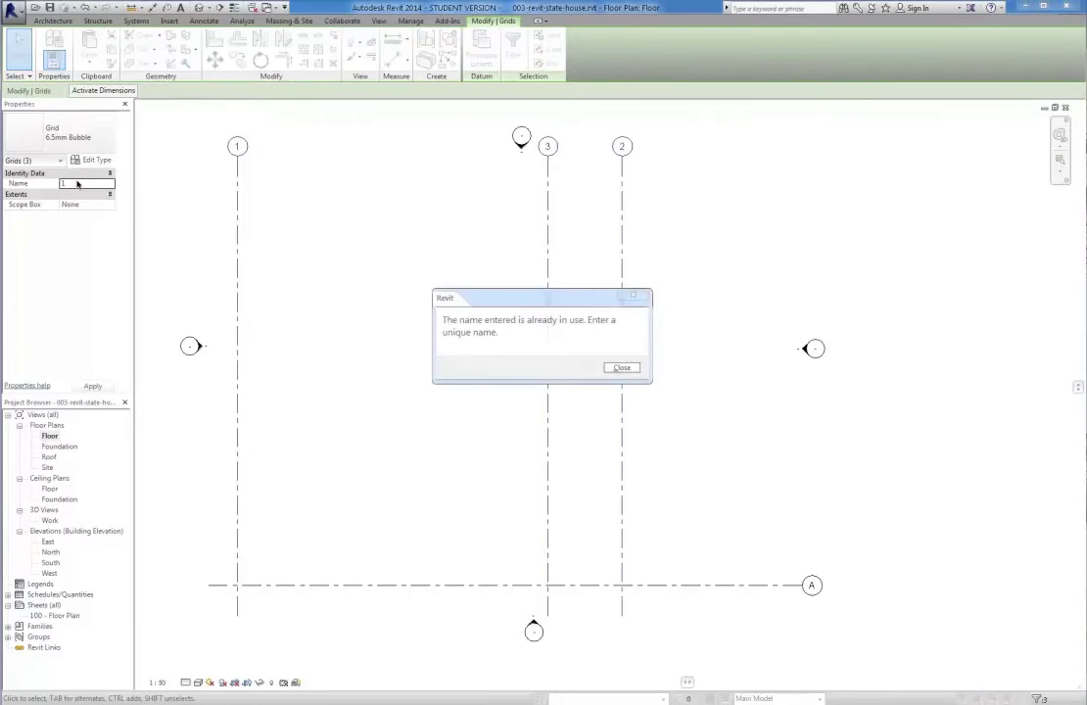
key(Return)
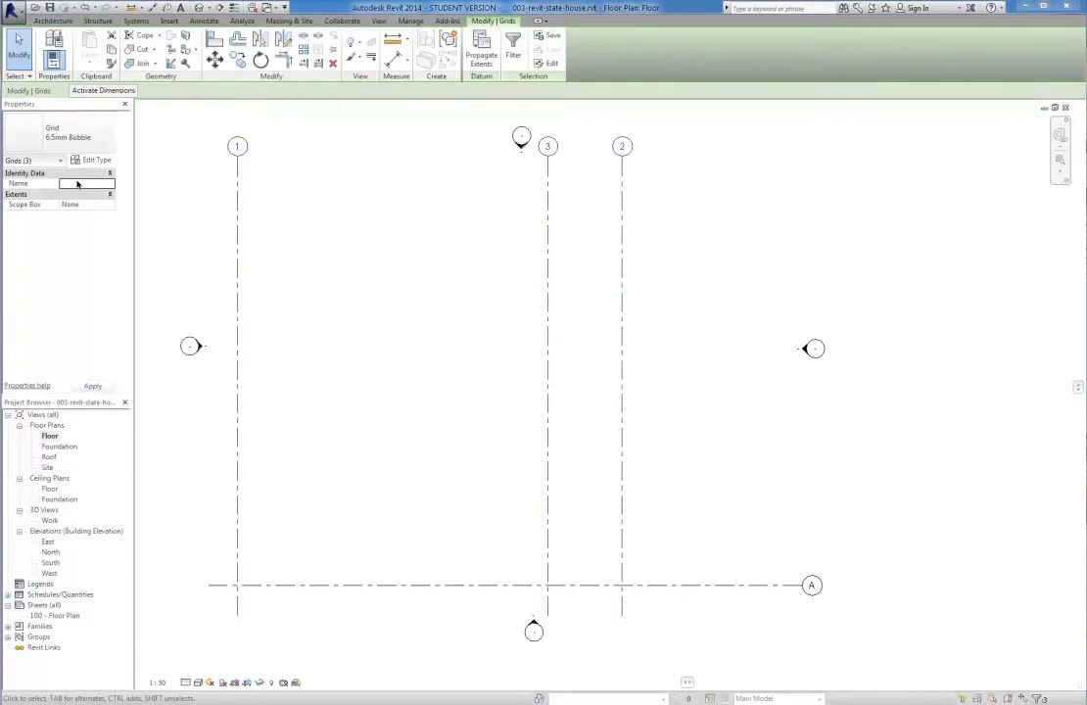
- Rename the middle vertical grid as 4
click(359, 240)
click(547, 162)
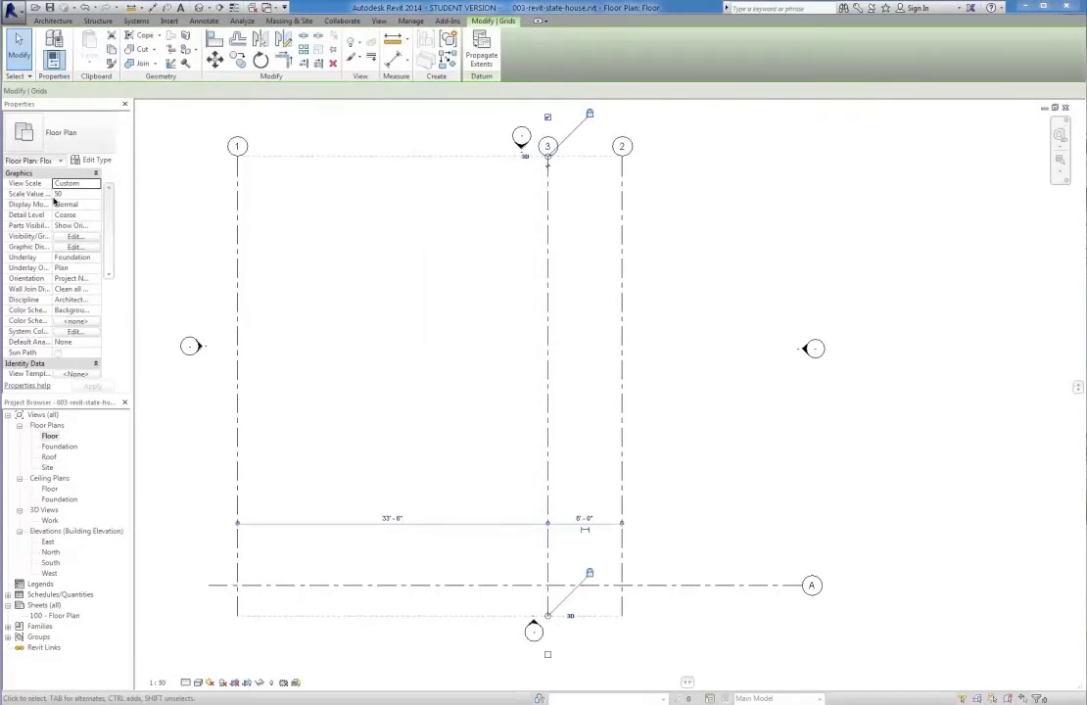
click(73, 183)
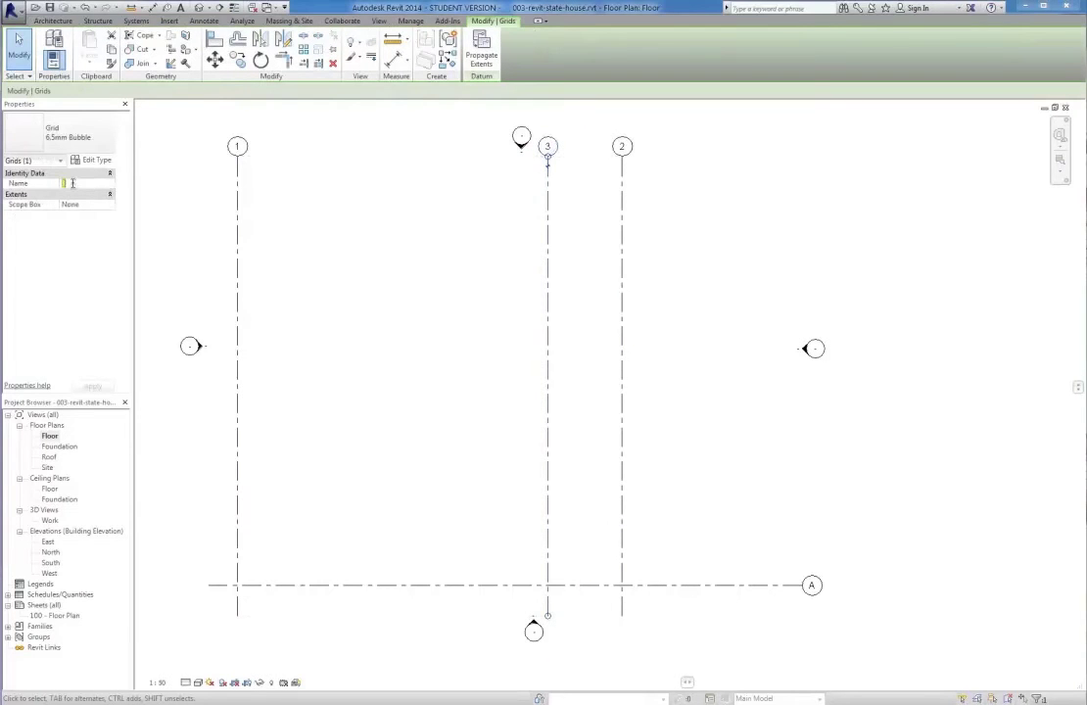
text(3)
key(Return)
click(605, 366)
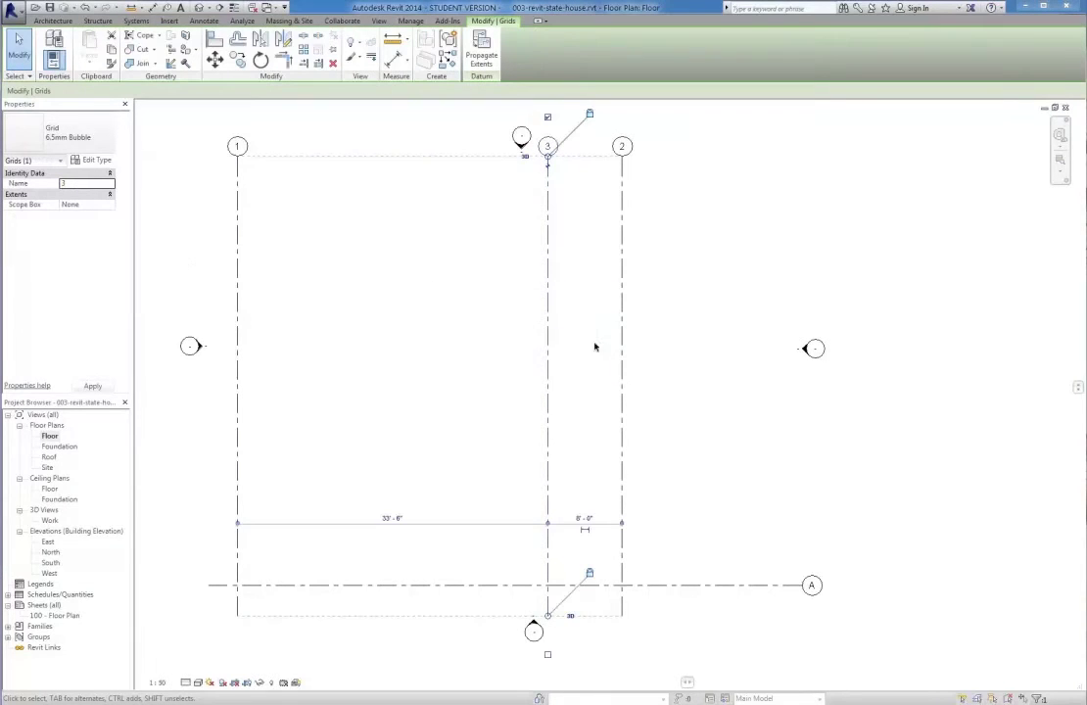
drag(73, 186, 59, 185)
key(BackSpace)
text(4)
- Rename the rightmost vertical grid as 3 and the middle vertical grid as 2
click(623, 149)
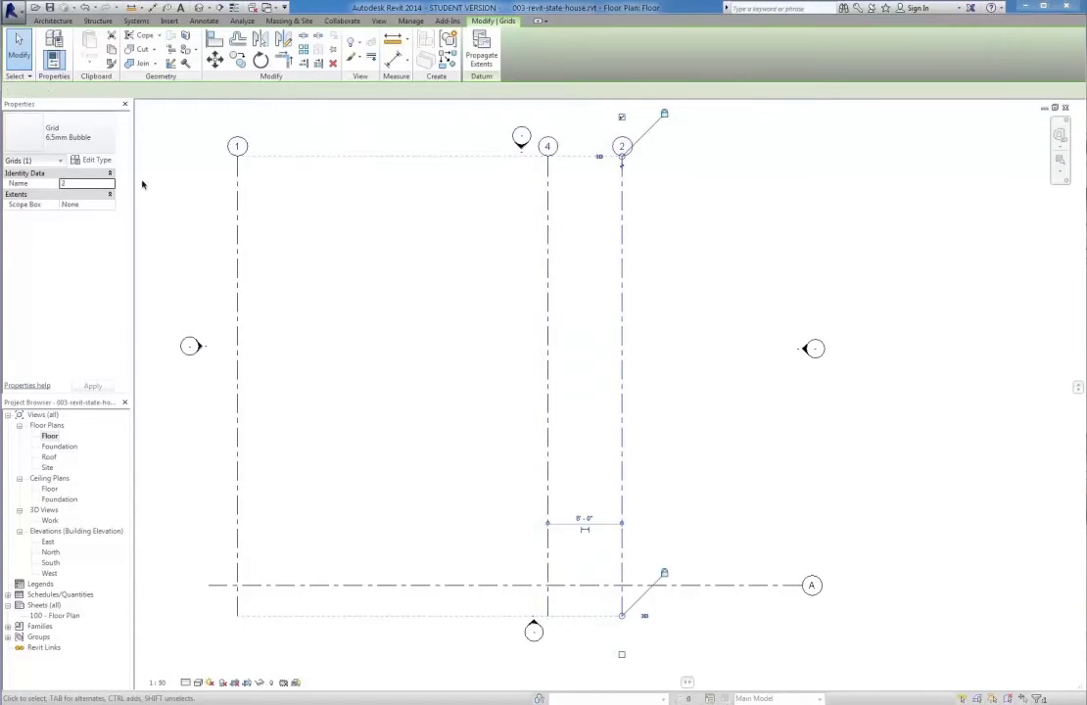
double_click(73, 183)
text(3)
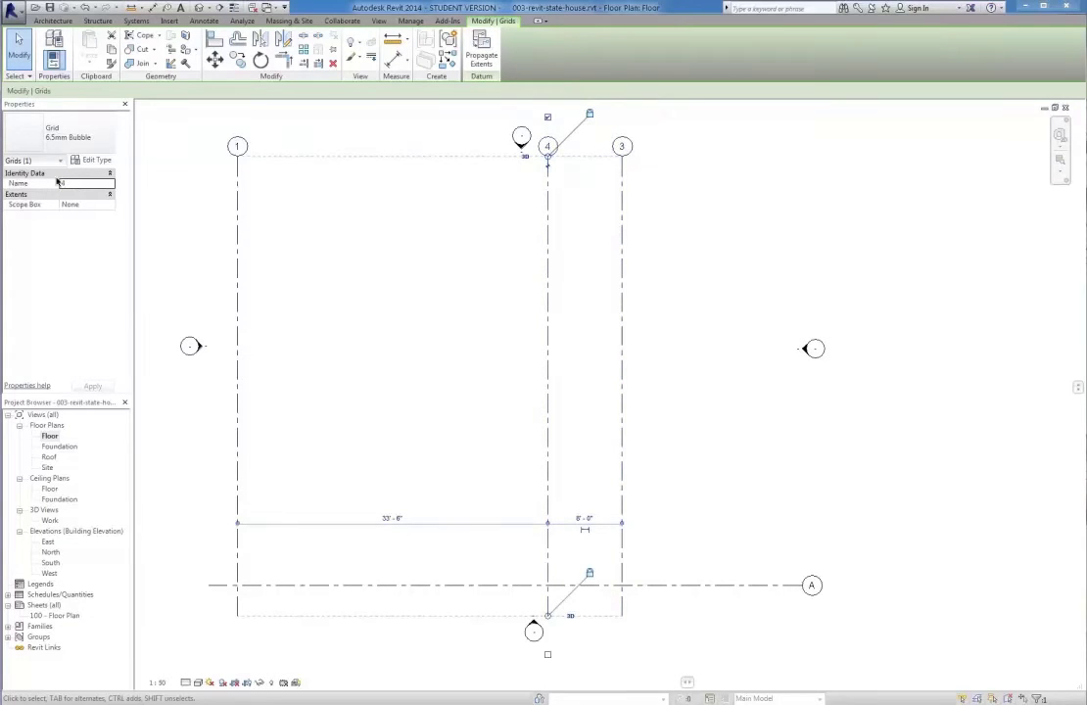
click(68, 184)
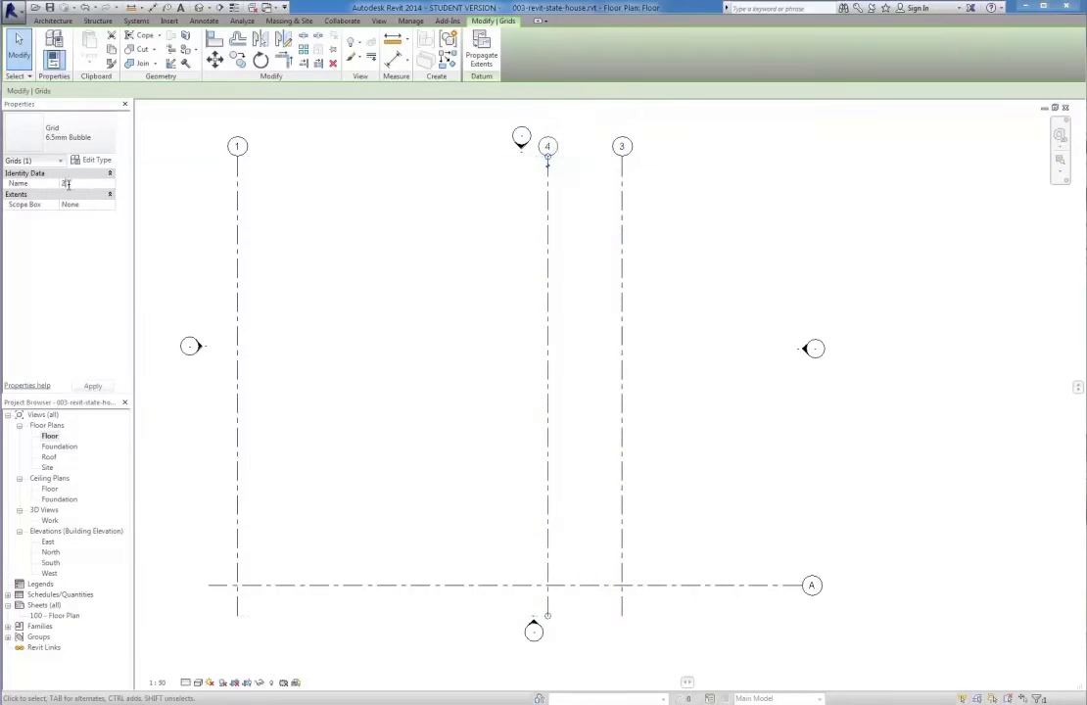
text(2)
click(434, 258)
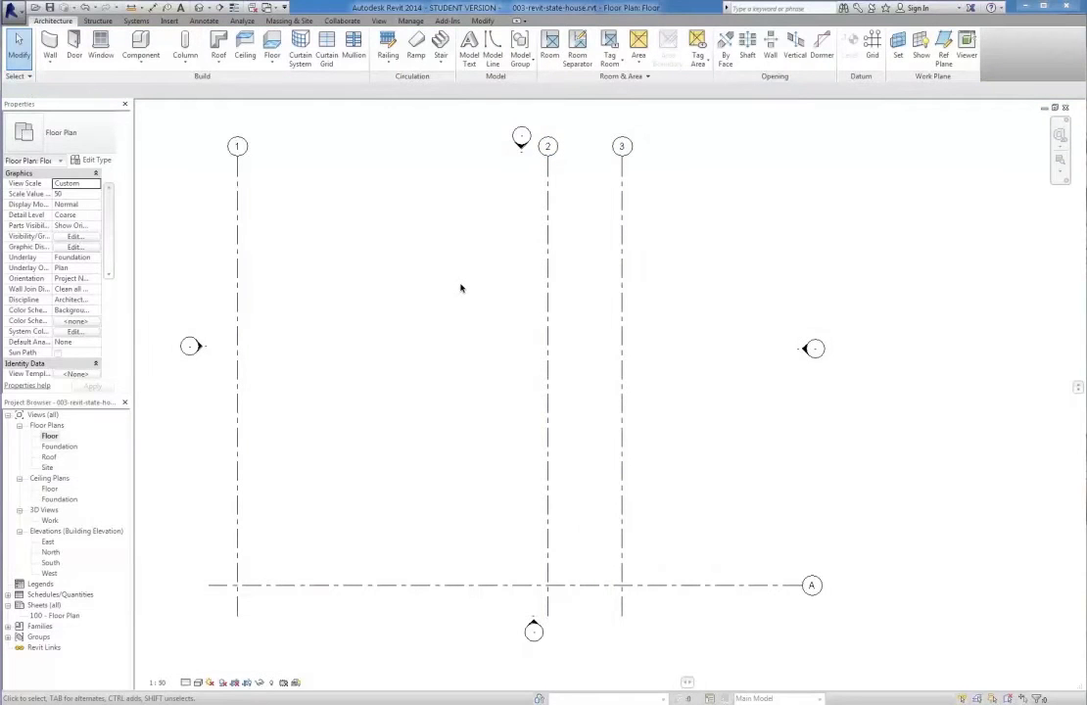
- Select each vertical grid in turn to check the spacing between grids 1, 2 and 3
click(547, 359)
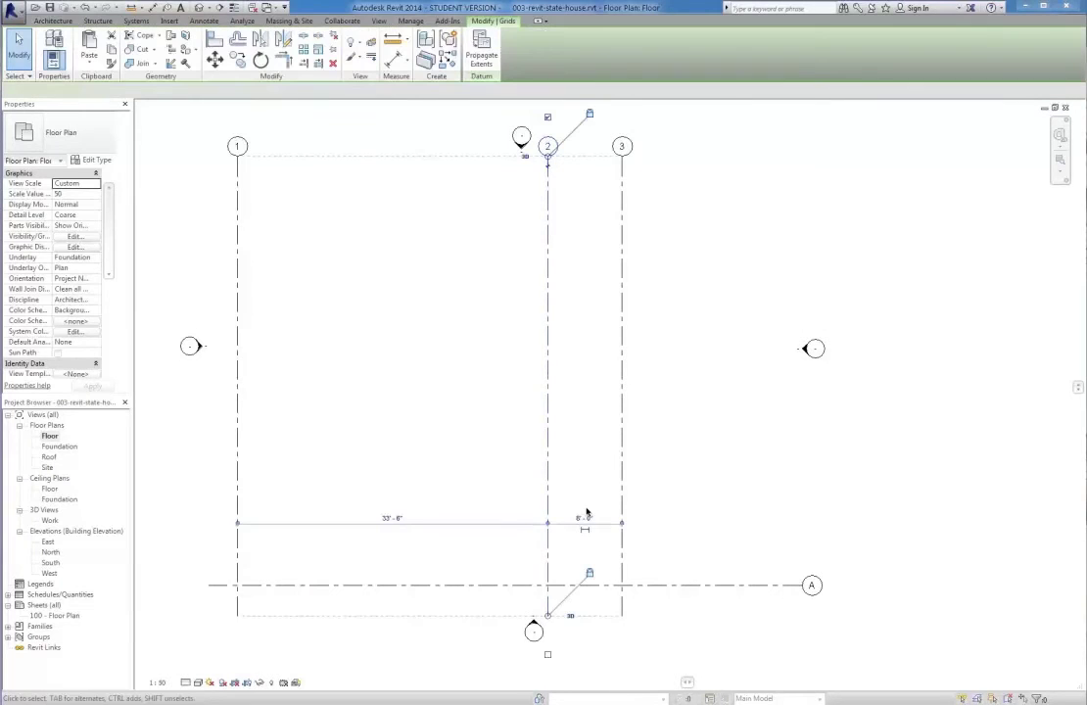
click(622, 285)
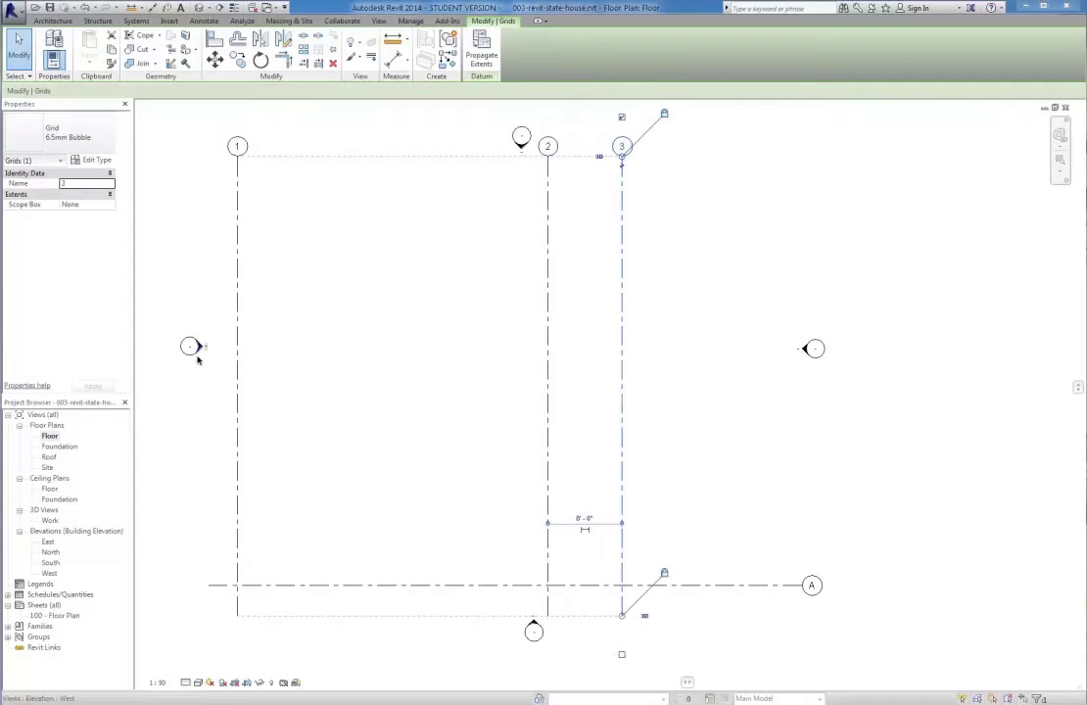
click(237, 360)
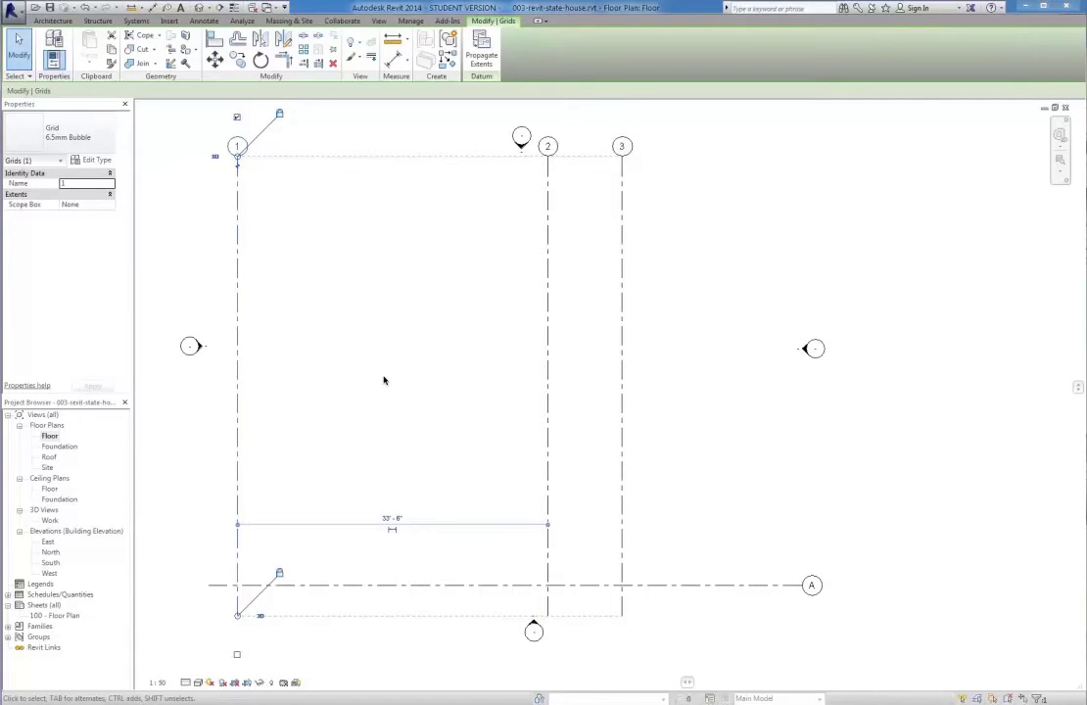
key(Escape)
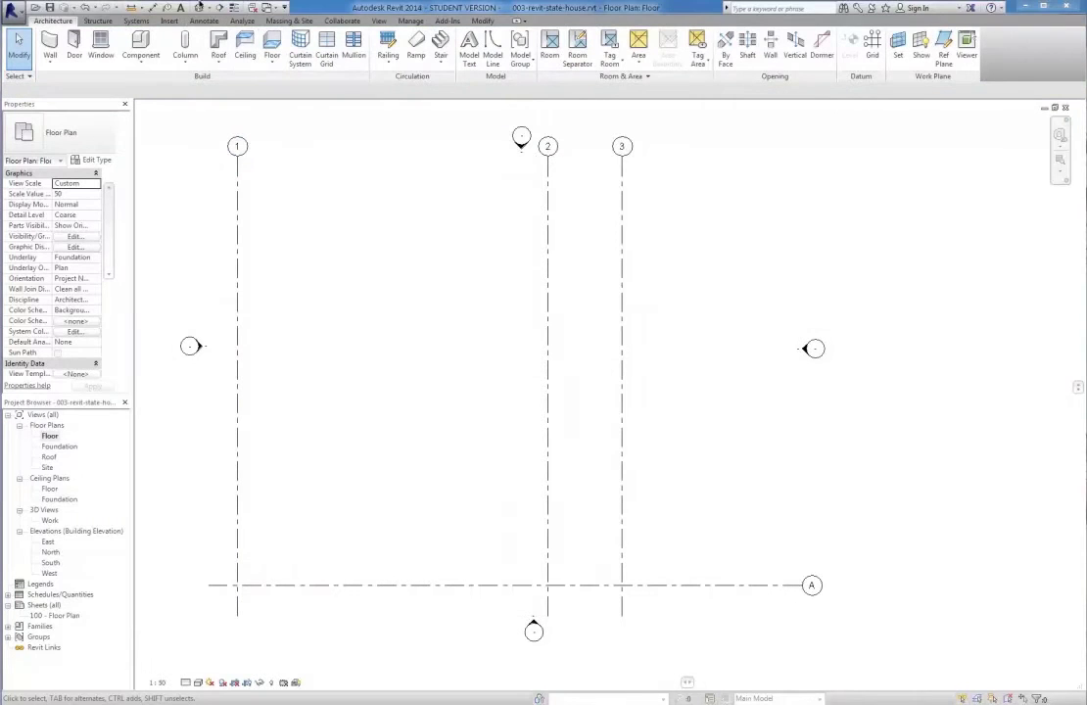
- Place an aligned dimension from grid 1 to grid 3 above the grid bubbles
click(203, 20)
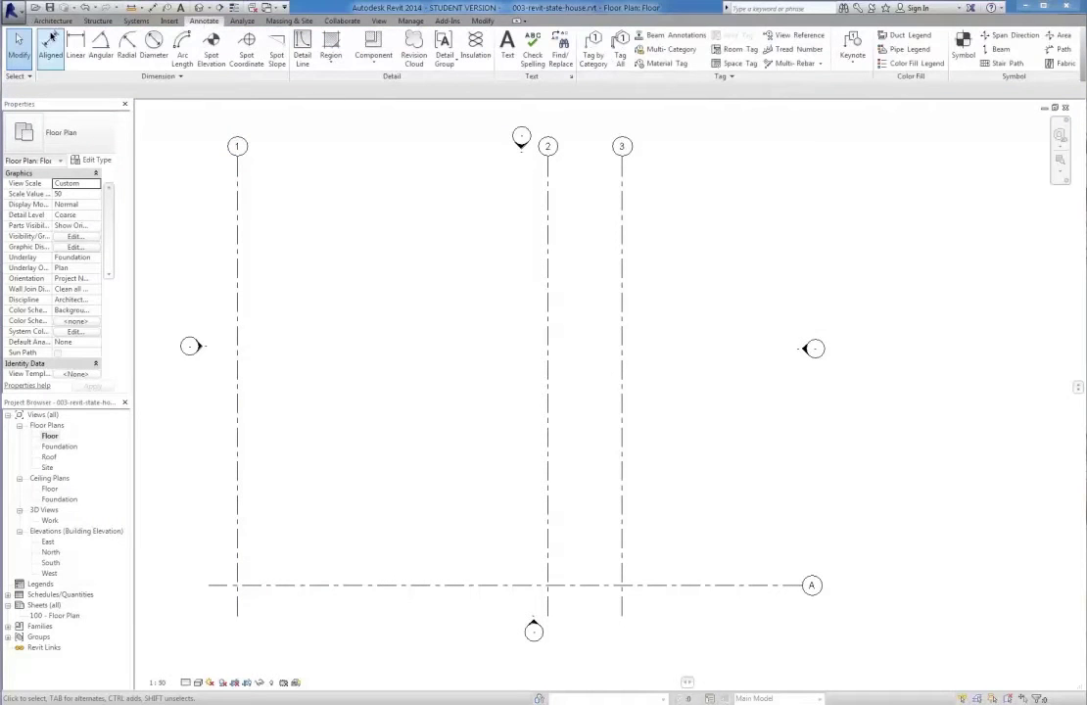
click(238, 351)
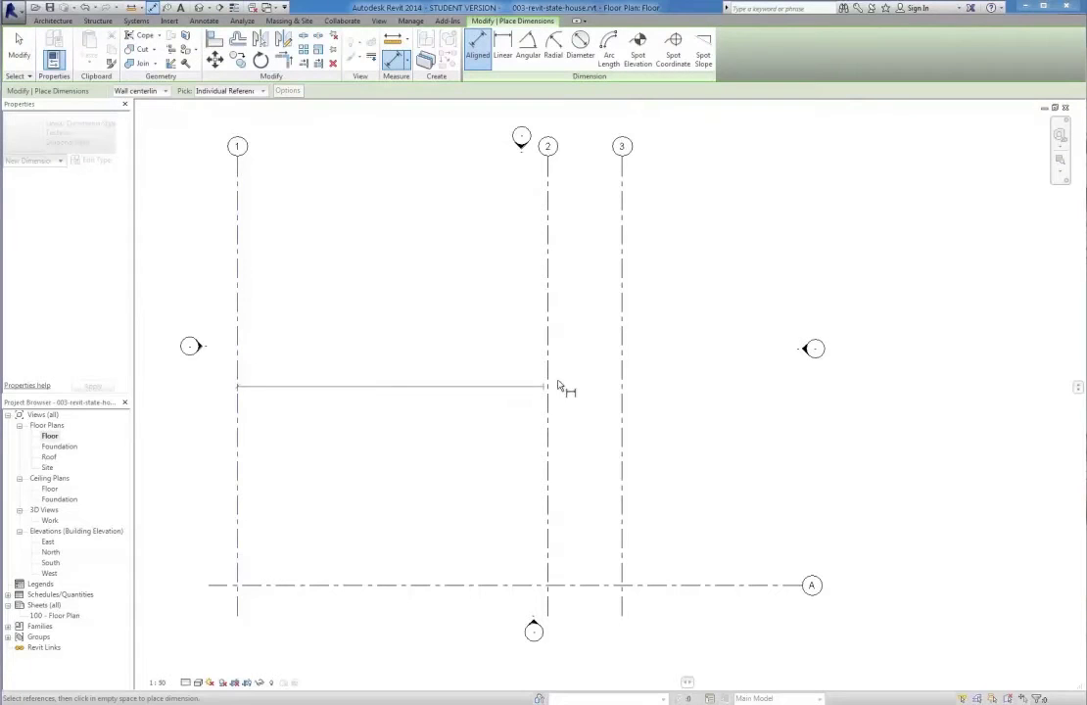
click(622, 355)
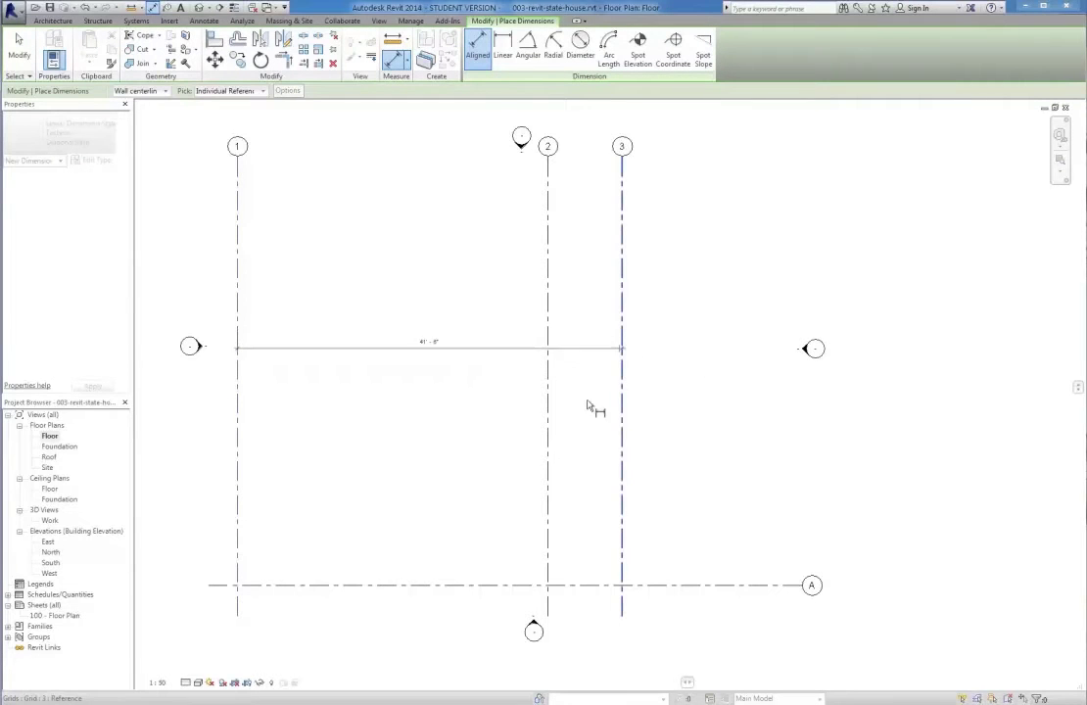
click(581, 119)
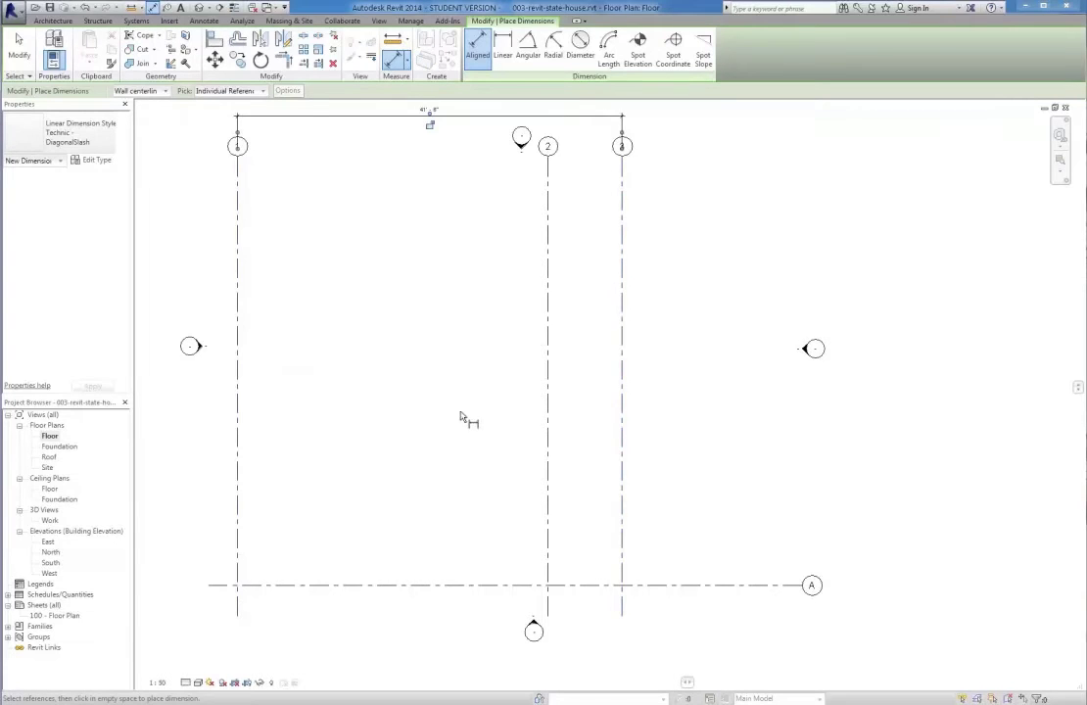
scroll(468, 388, down, 1)
scroll(439, 102, up, 1)
scroll(429, 161, up, 1)
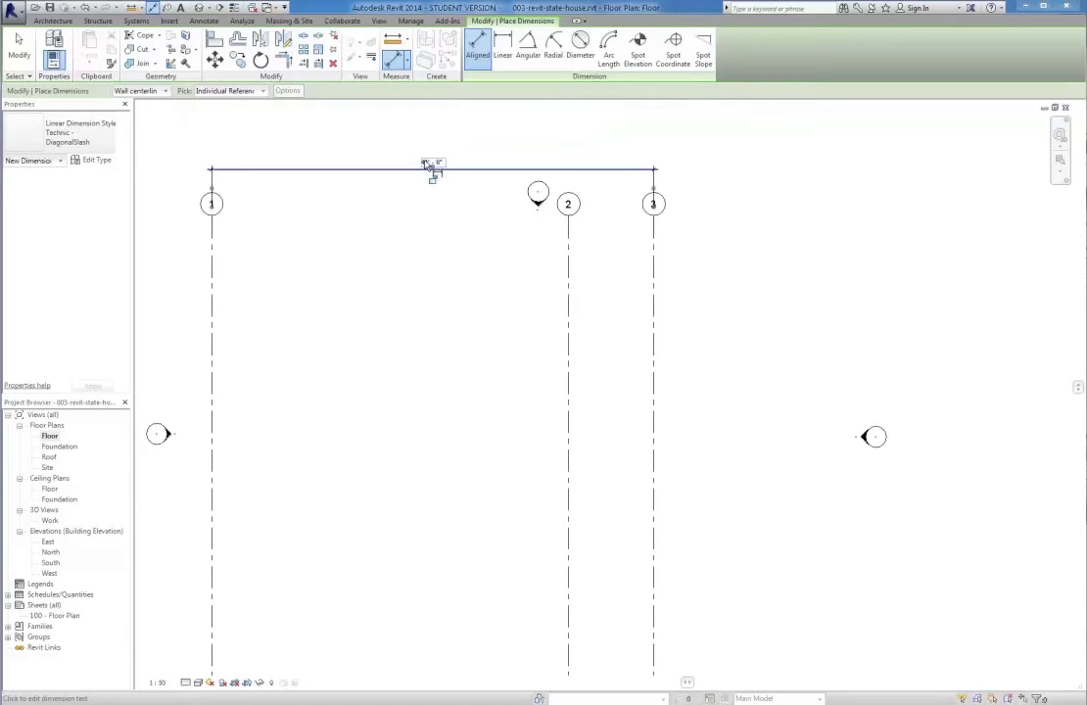
- Try to edit the overall dimension between grids 1 and 3 through its dimension text, leaving the text settings without changes
click(424, 162)
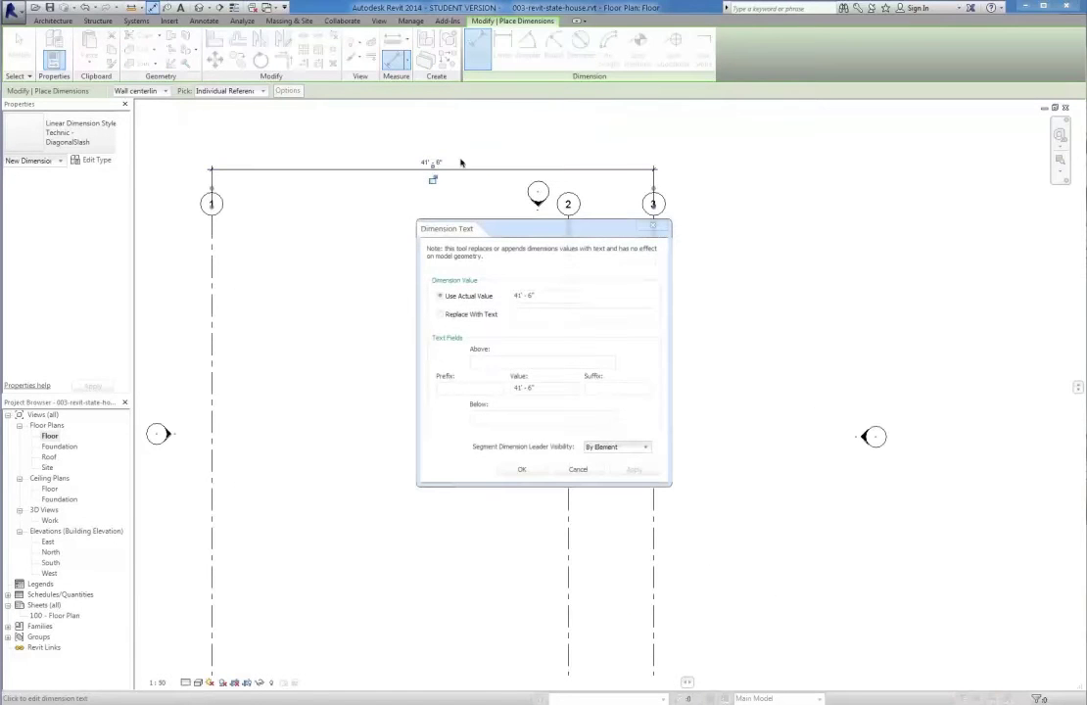
click(586, 471)
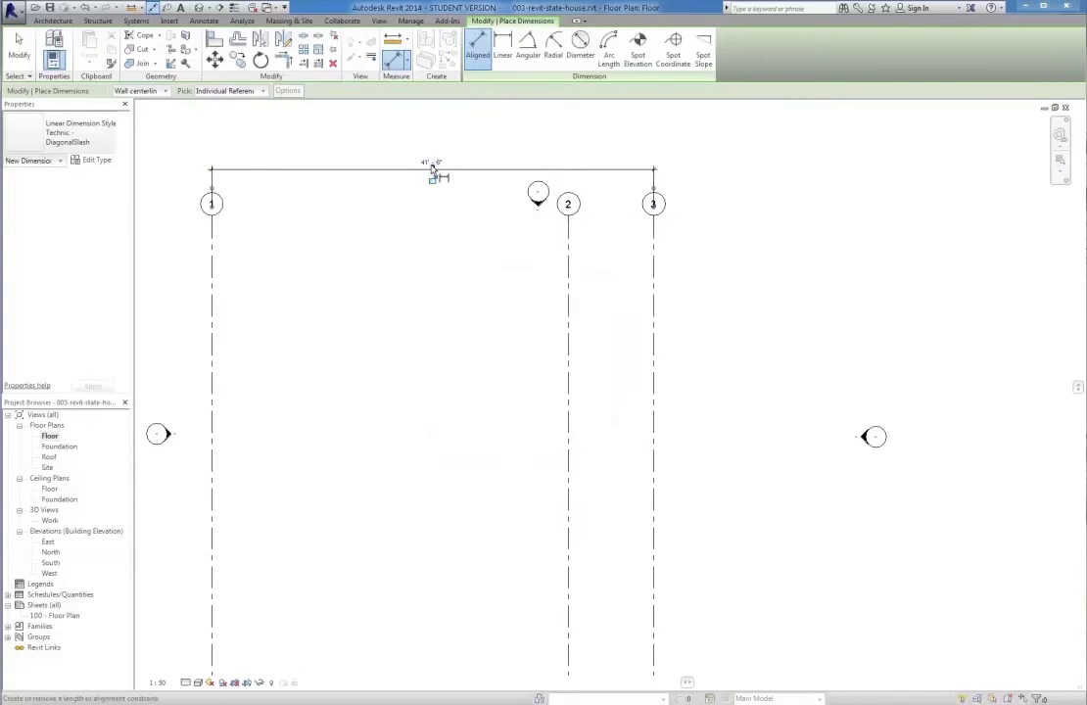
click(427, 164)
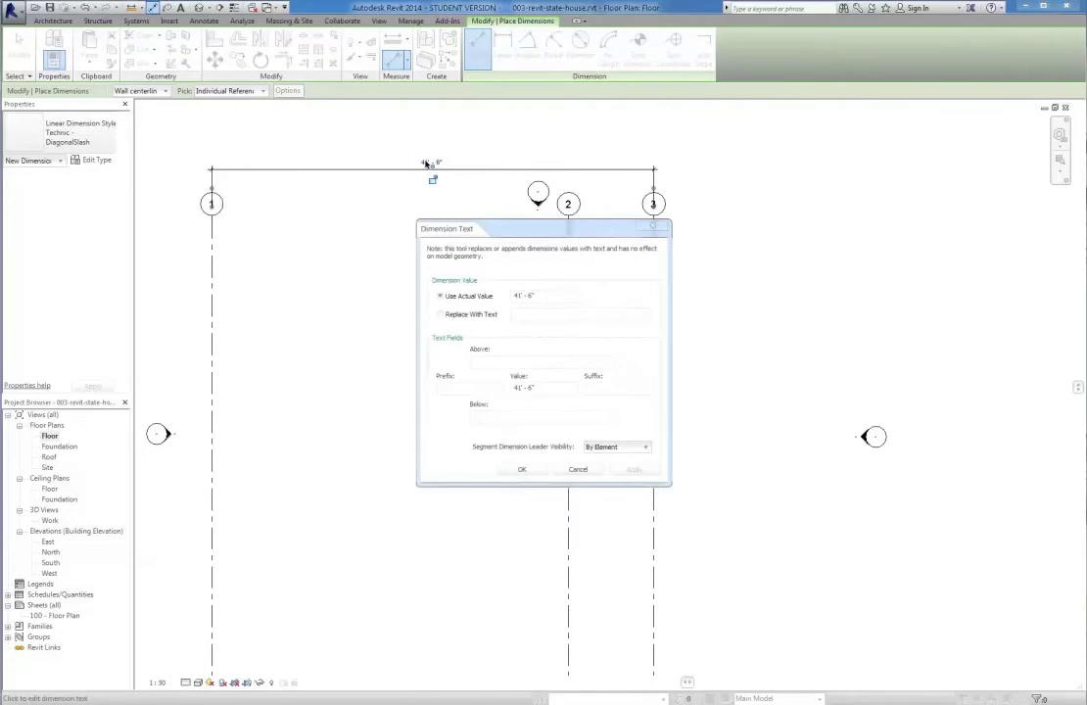
key(Escape)
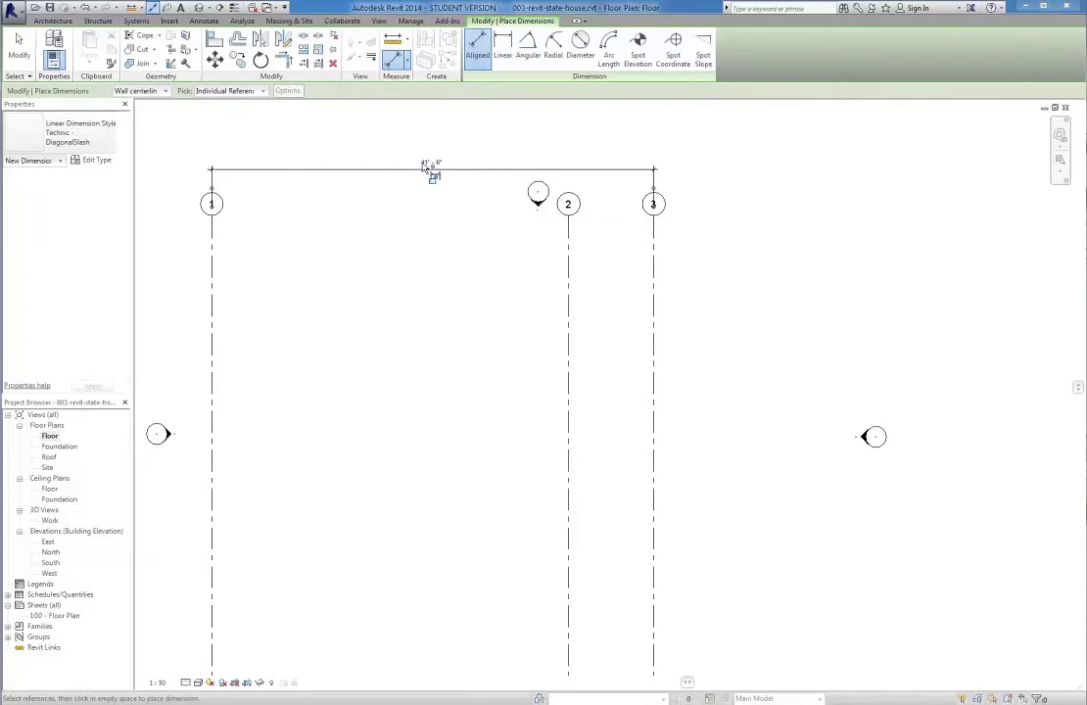
click(425, 164)
key(Escape)
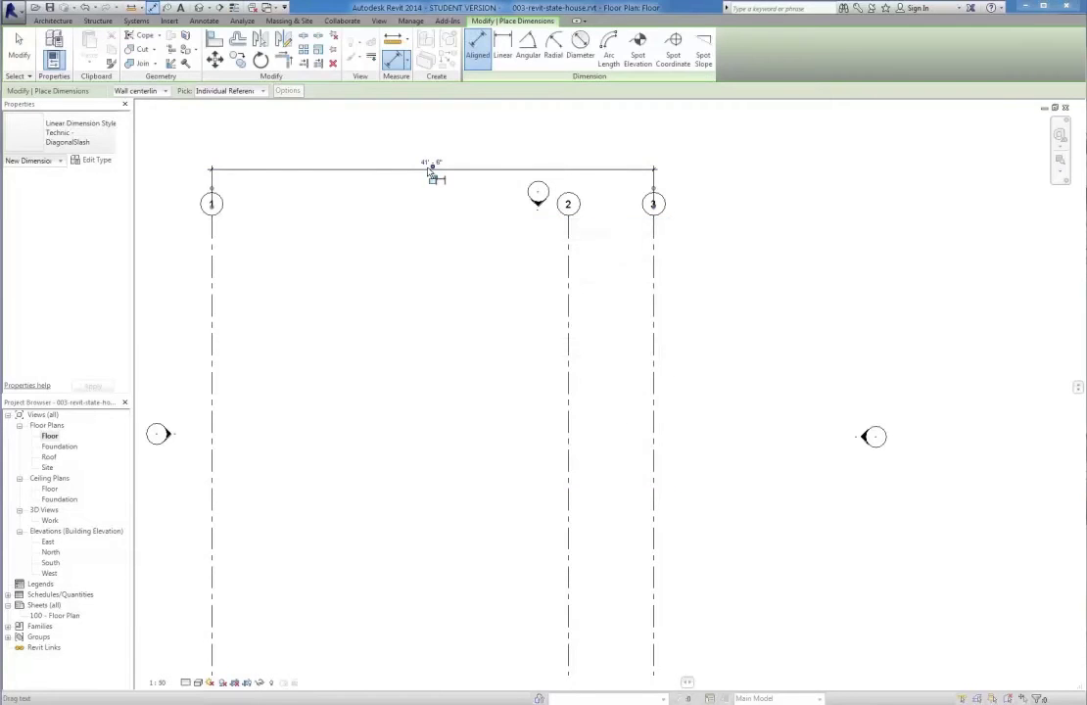
- Leave the Aligned Dimension tool and delete the dimension between grids 1 and 3
key(Escape)
click(429, 163)
key(Delete)
- Switch to the 1456 PDF in Foxit Reader to read the ground floor plan's overall depth, and return to Revit
scroll(473, 174, down, 2)
middle_drag(463, 322, 488, 309)
key(alt+Tab)
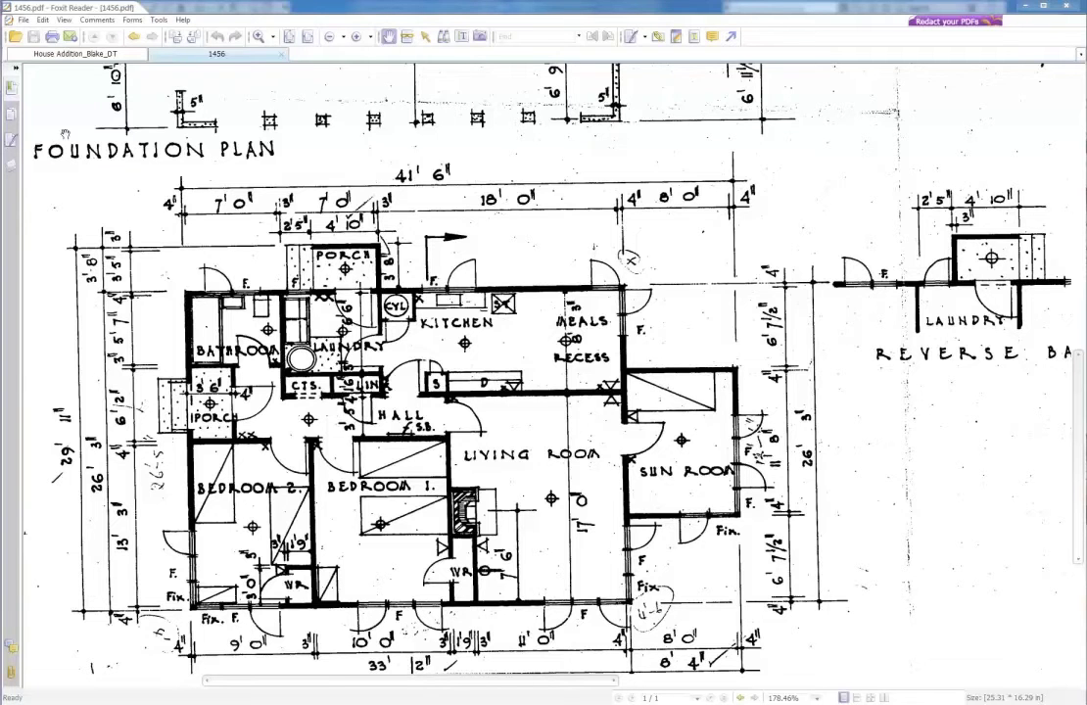
key(alt+Tab)
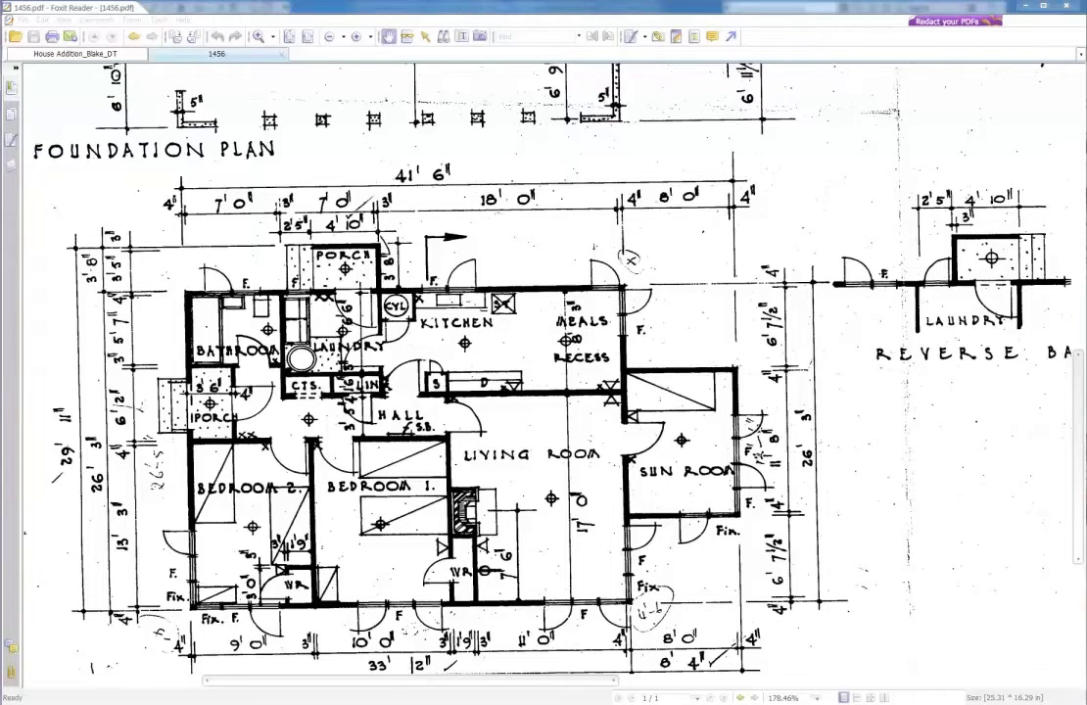
- Copy grid A upward by about 9' and name the copy B
click(358, 564)
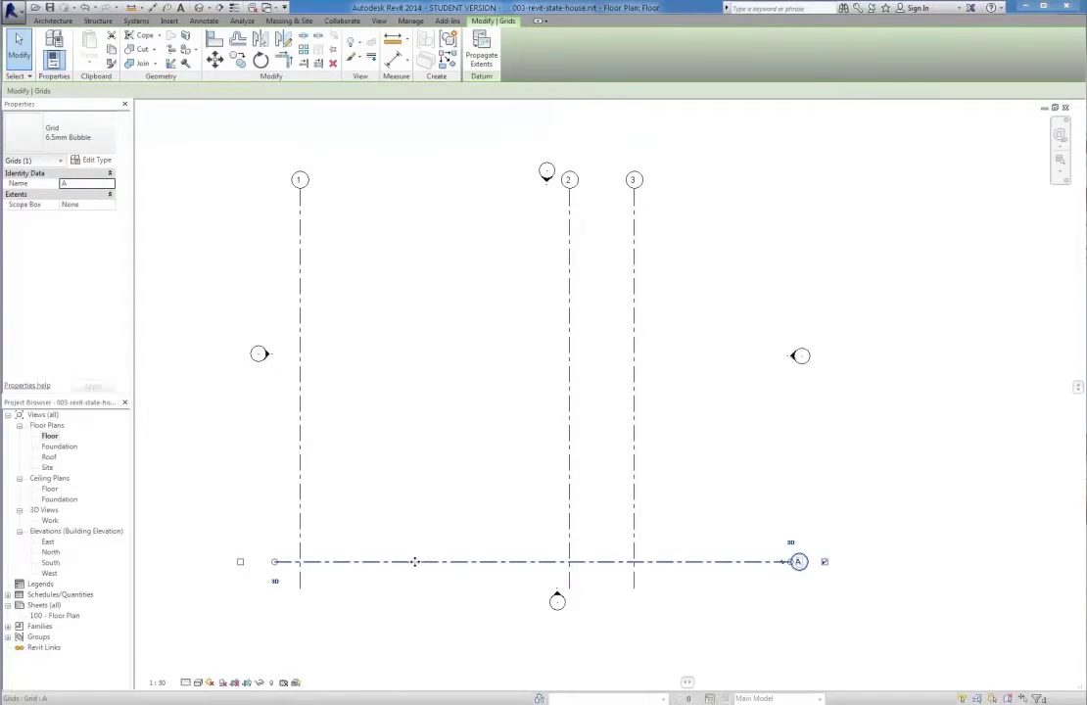
ctrl+drag(418, 562, 416, 488)
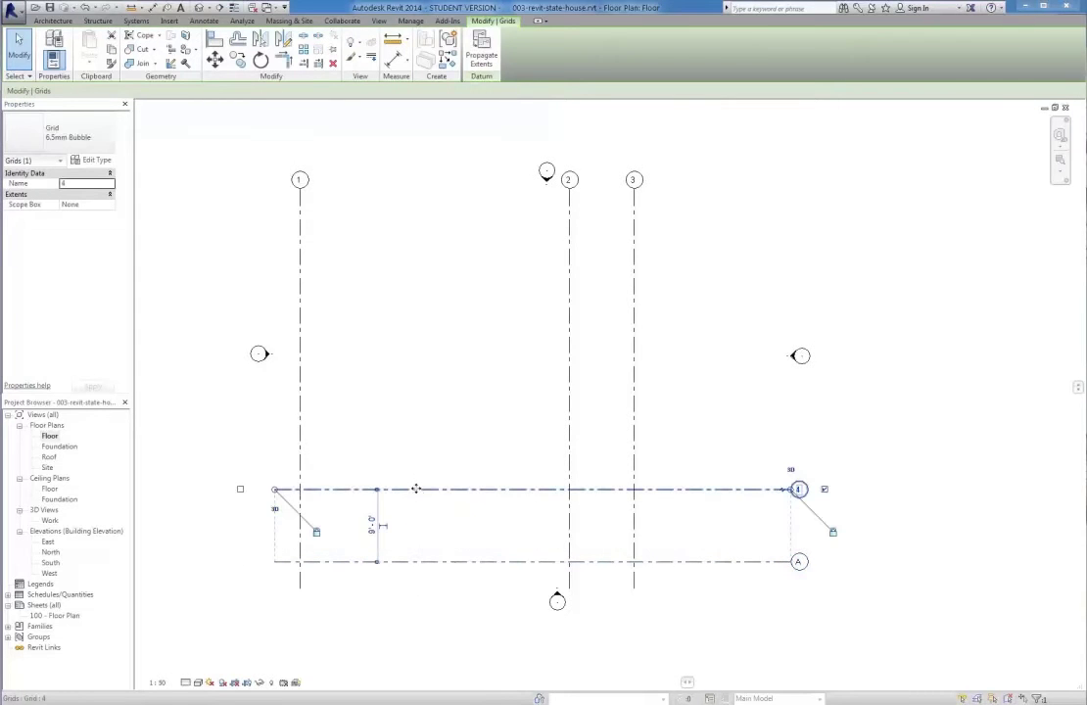
click(798, 489)
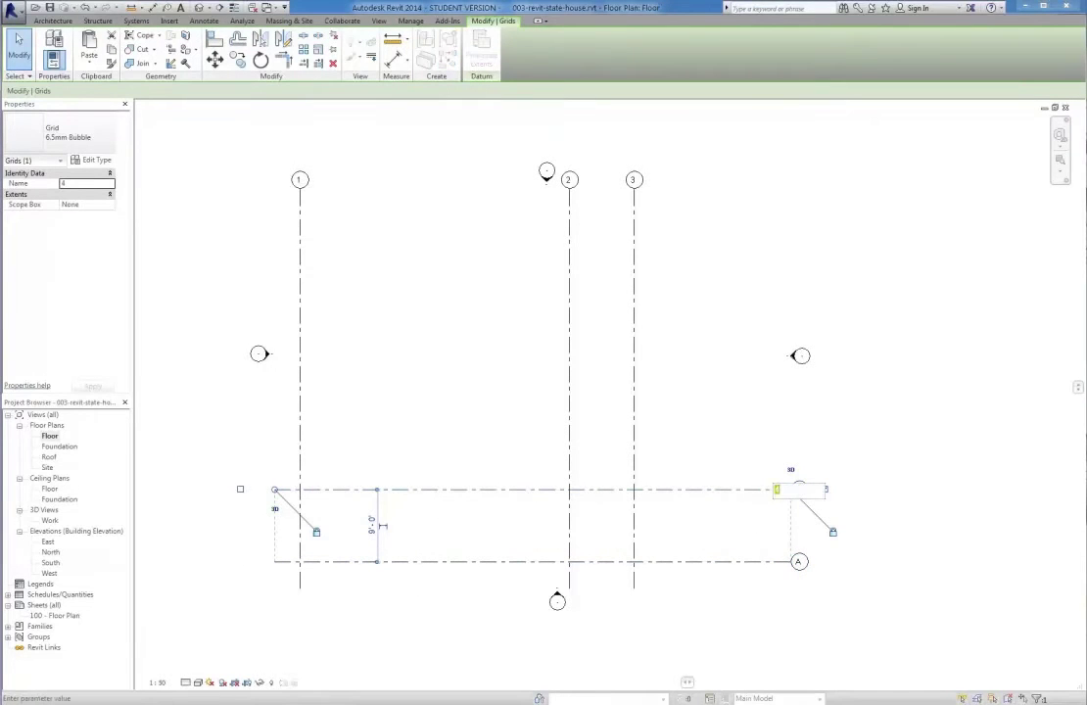
text(B)
key(Return)
- Set the distance between grids A and B to 26' 3" and deselect the grid
click(380, 518)
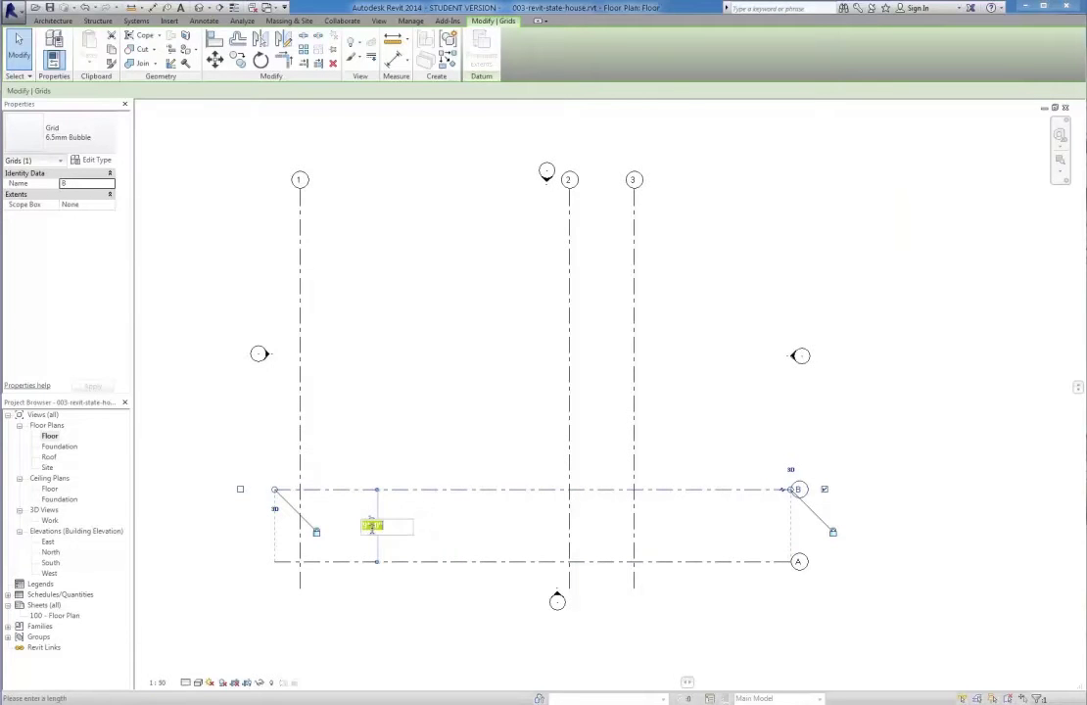
text(26' - )
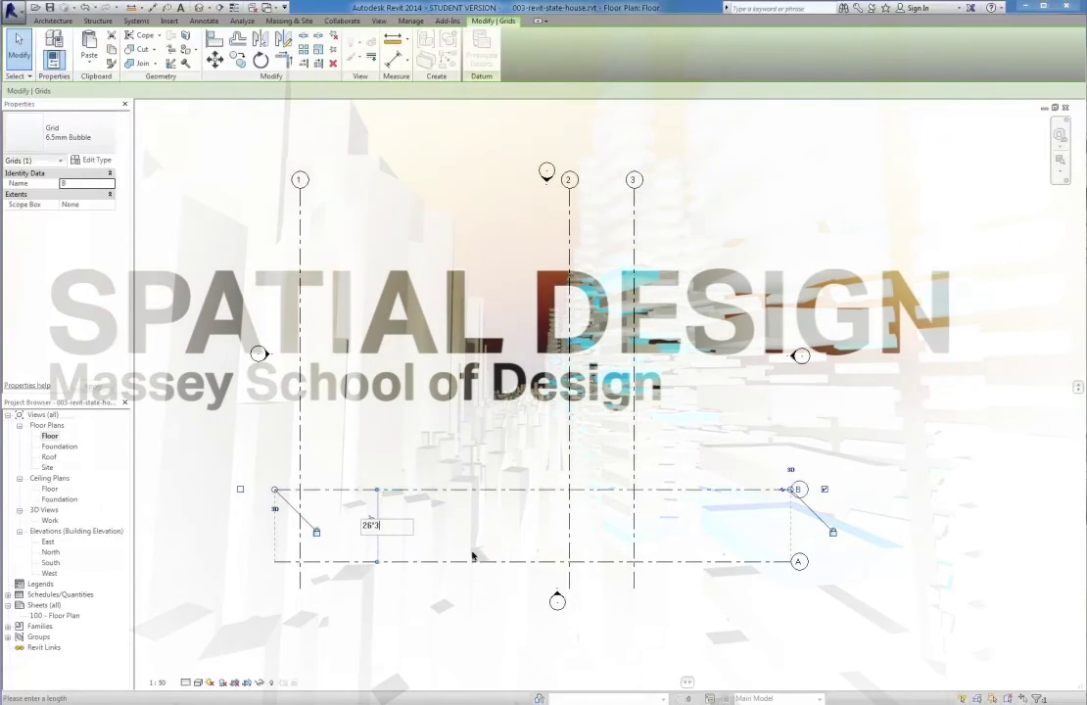
text(3)
key(Return)
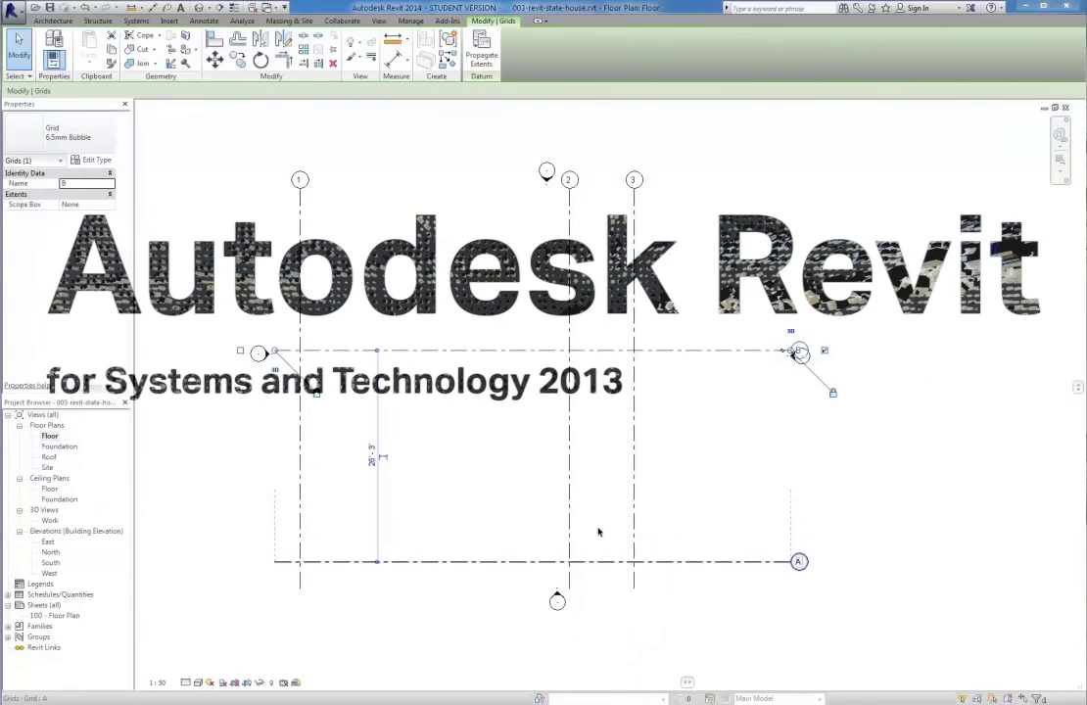
click(450, 488)
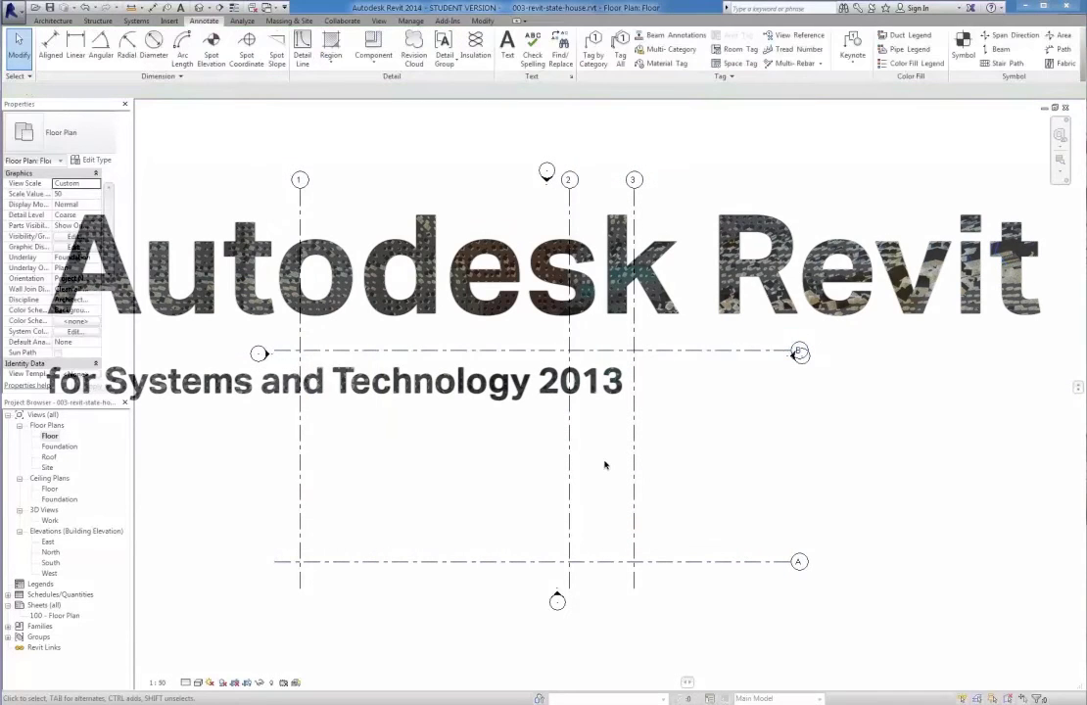
- Examine the complete ground floor plan with its dimensions in the 1456 PDF in Foxit Reader, and return to Revit
scroll(426, 514, up, 5)
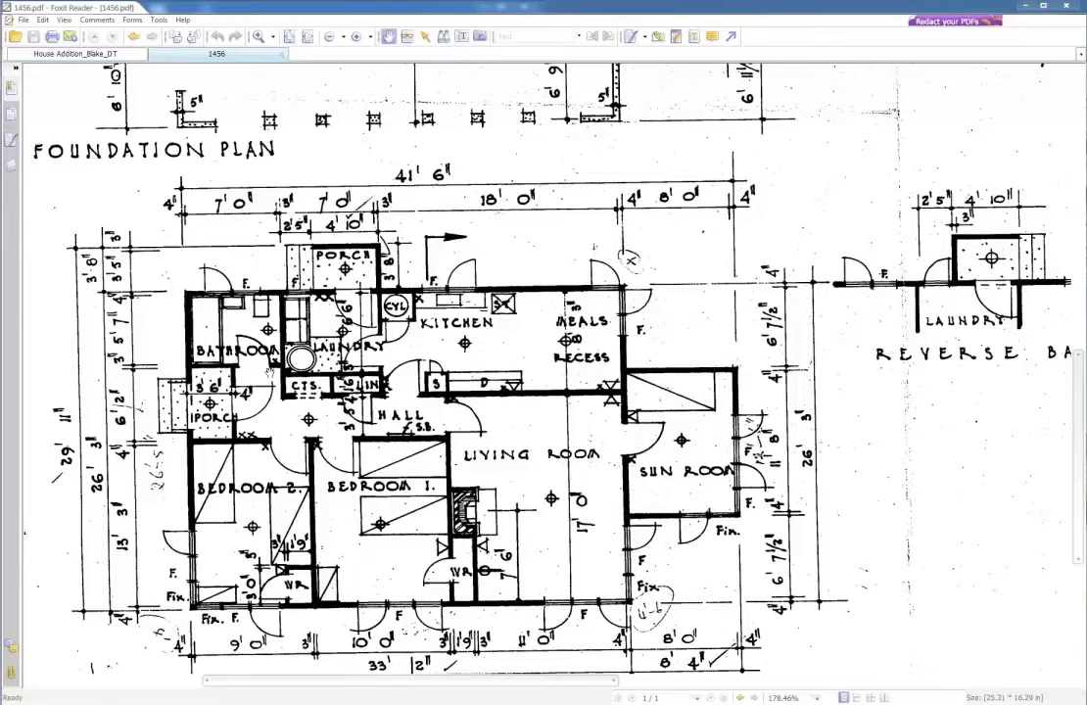
drag(282, 389, 324, 319)
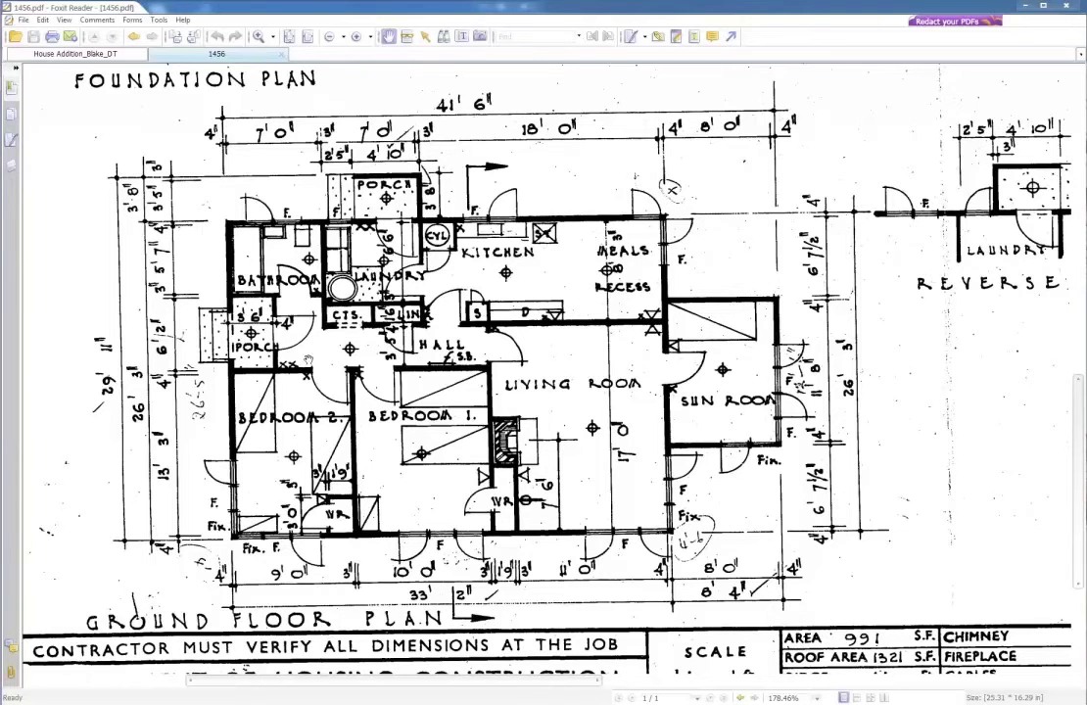
key(alt+Tab)
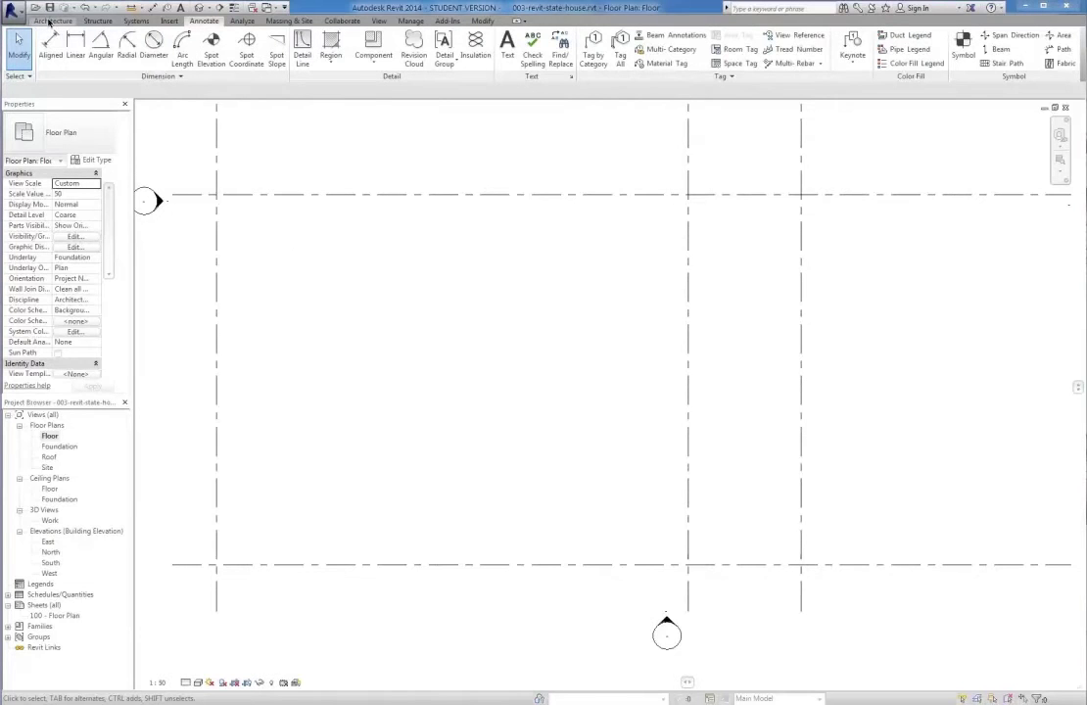
- Start placing architectural walls in the floor plan
click(52, 22)
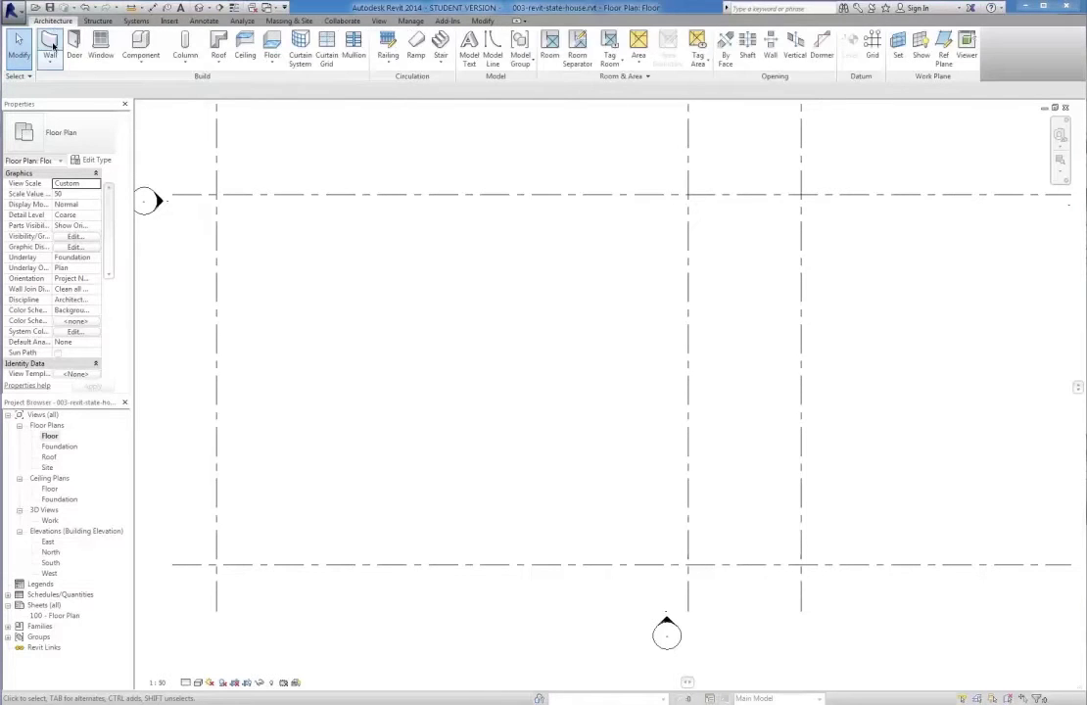
click(47, 59)
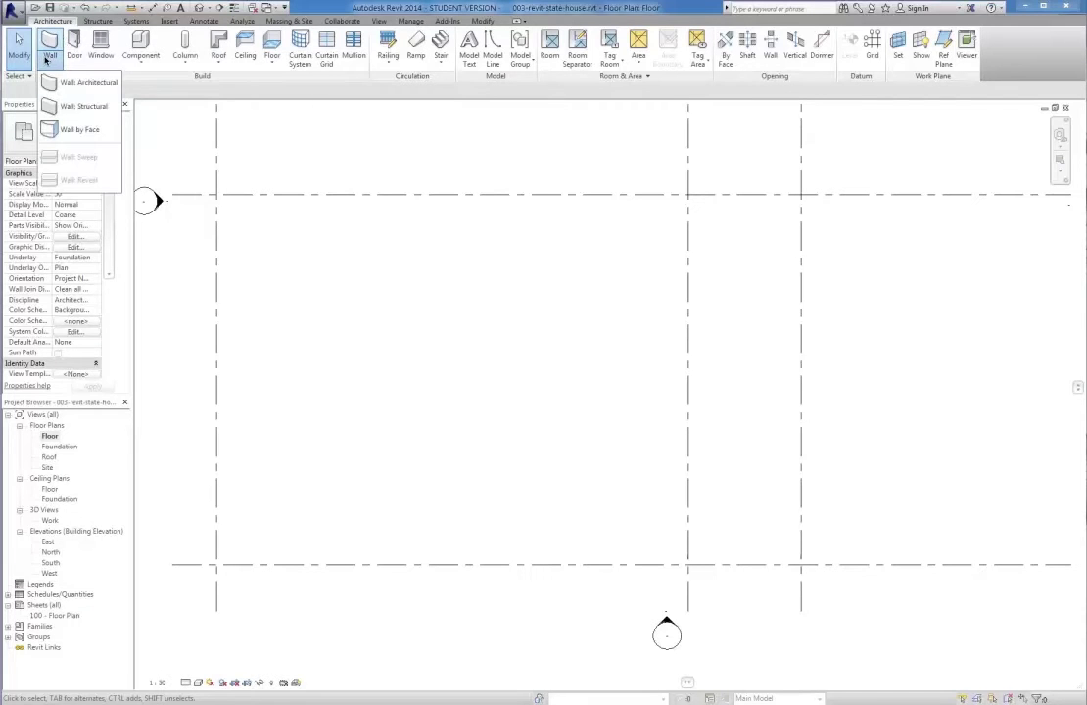
click(98, 83)
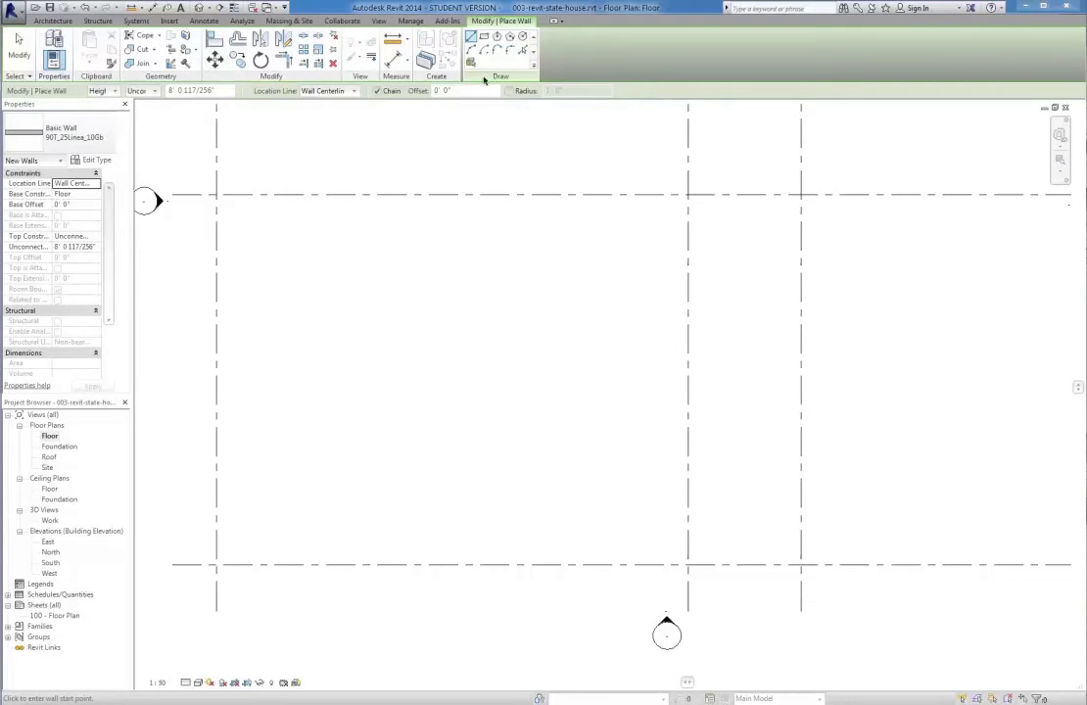
- Try a wall with its location line at Wall Centerline along grid 1, starting at grid A, and undo it
click(313, 93)
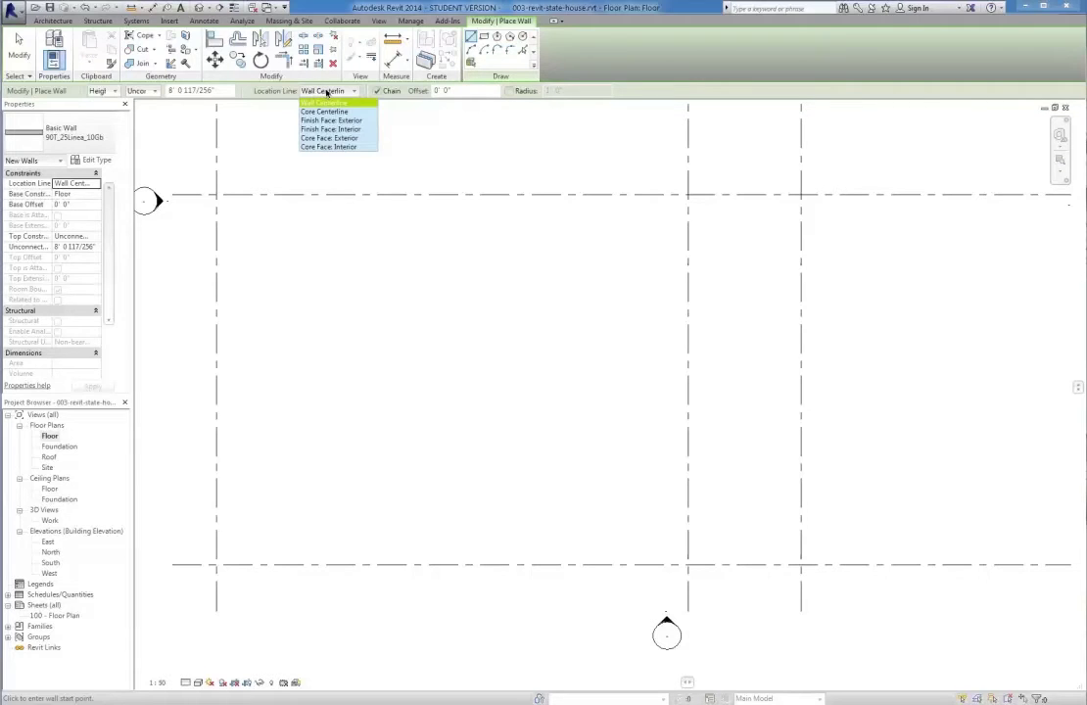
click(325, 102)
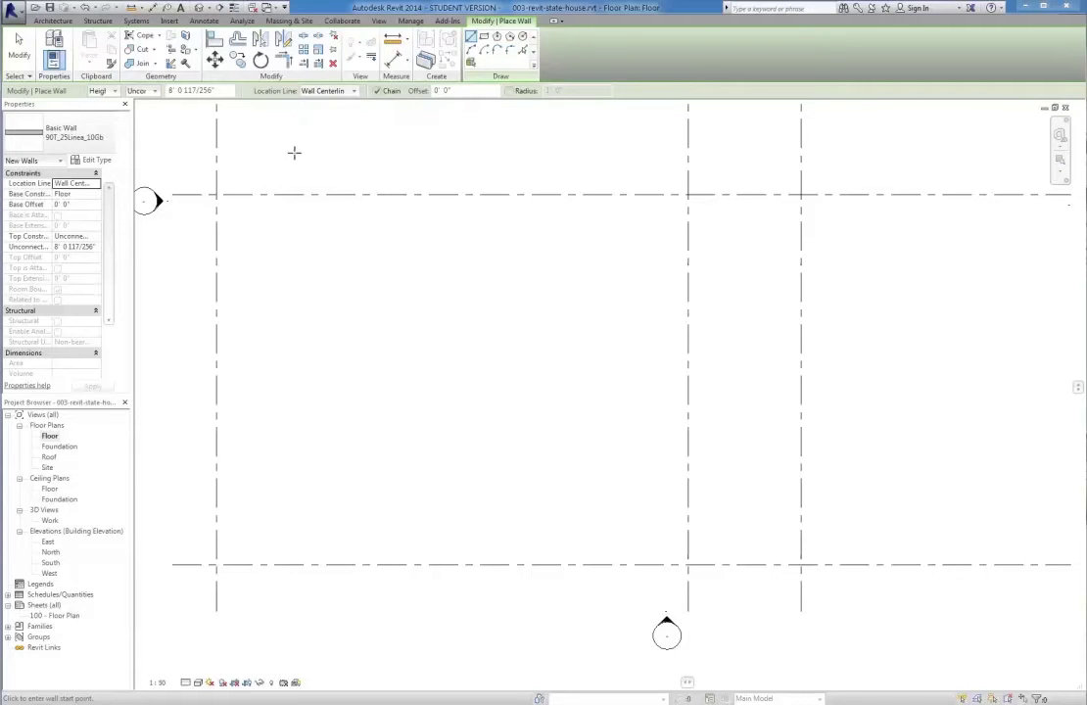
click(217, 565)
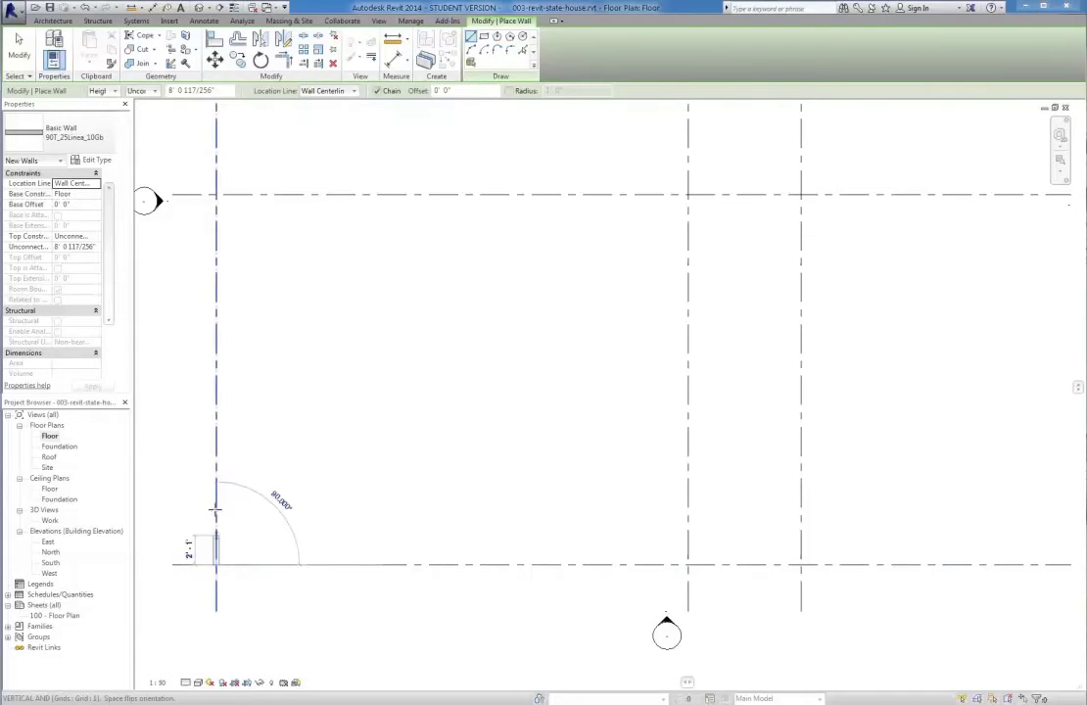
click(216, 431)
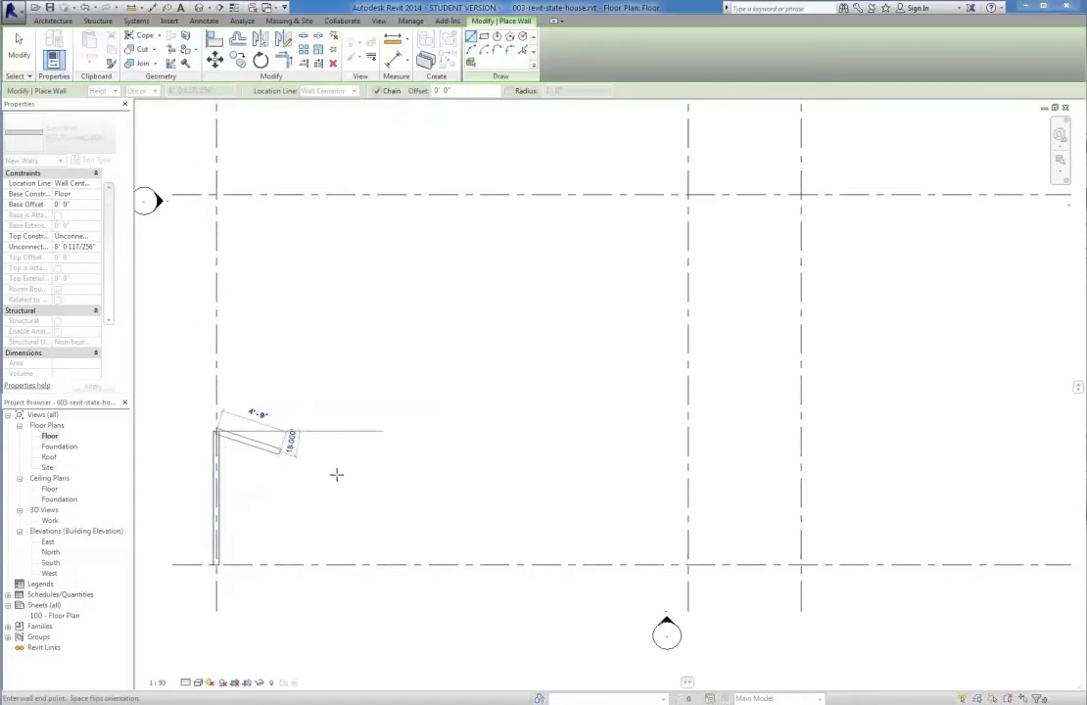
key(Escape)
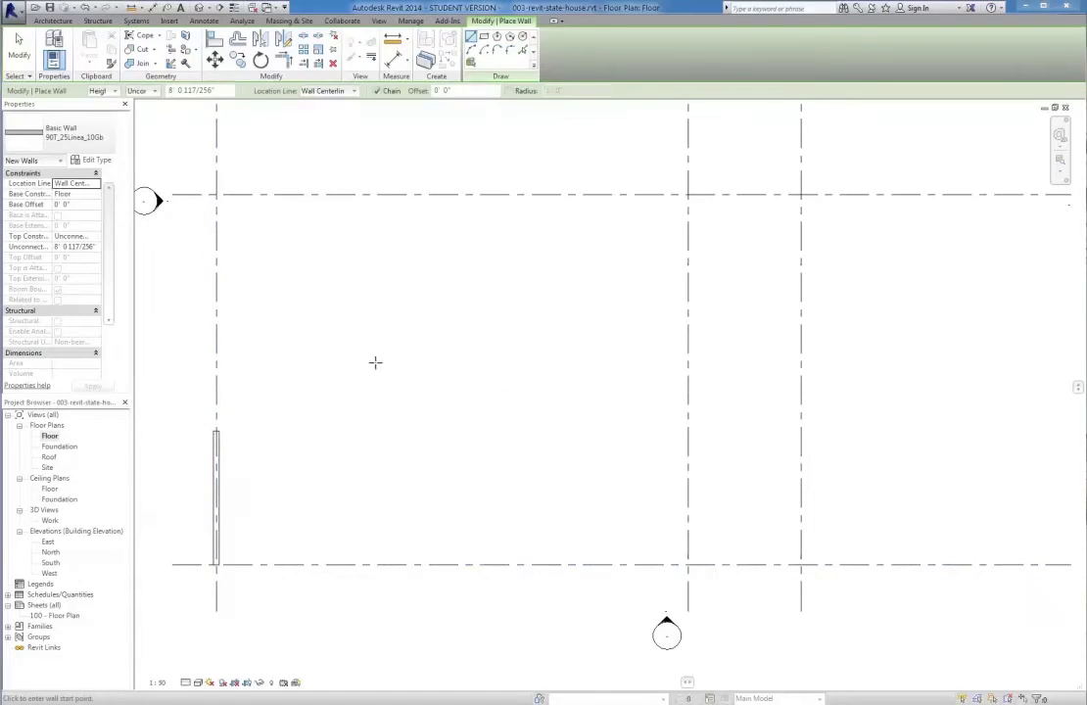
key(ctrl+z)
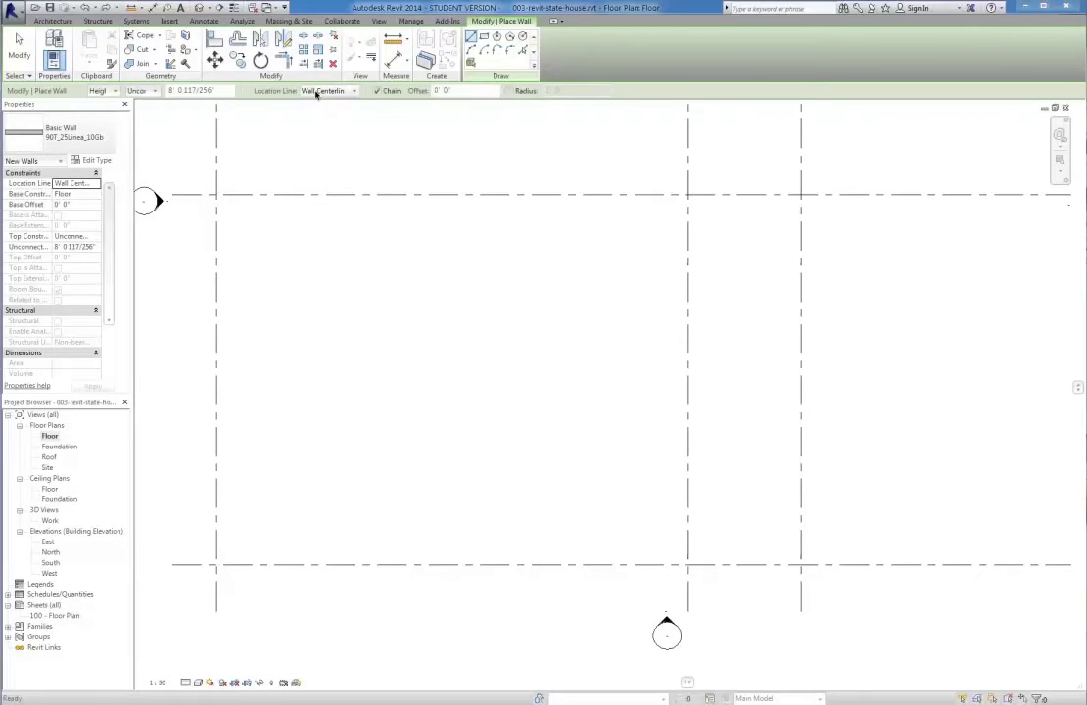
- Set the wall location line to Finish Face: Exterior and the wall height up to the Roof level
click(317, 91)
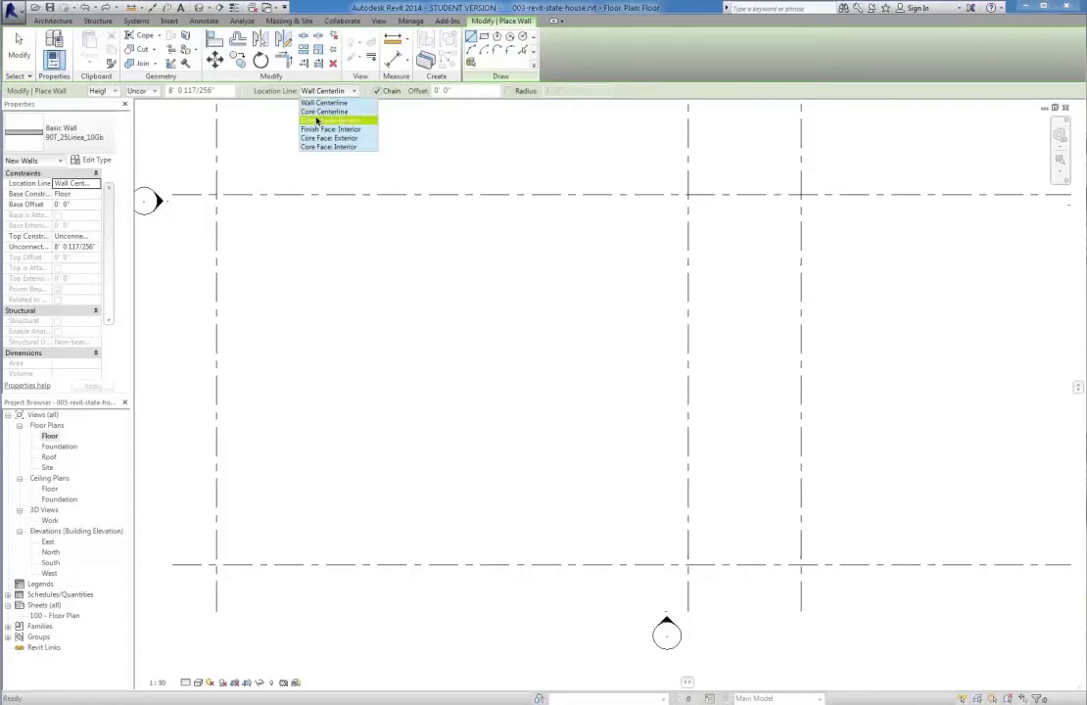
click(338, 119)
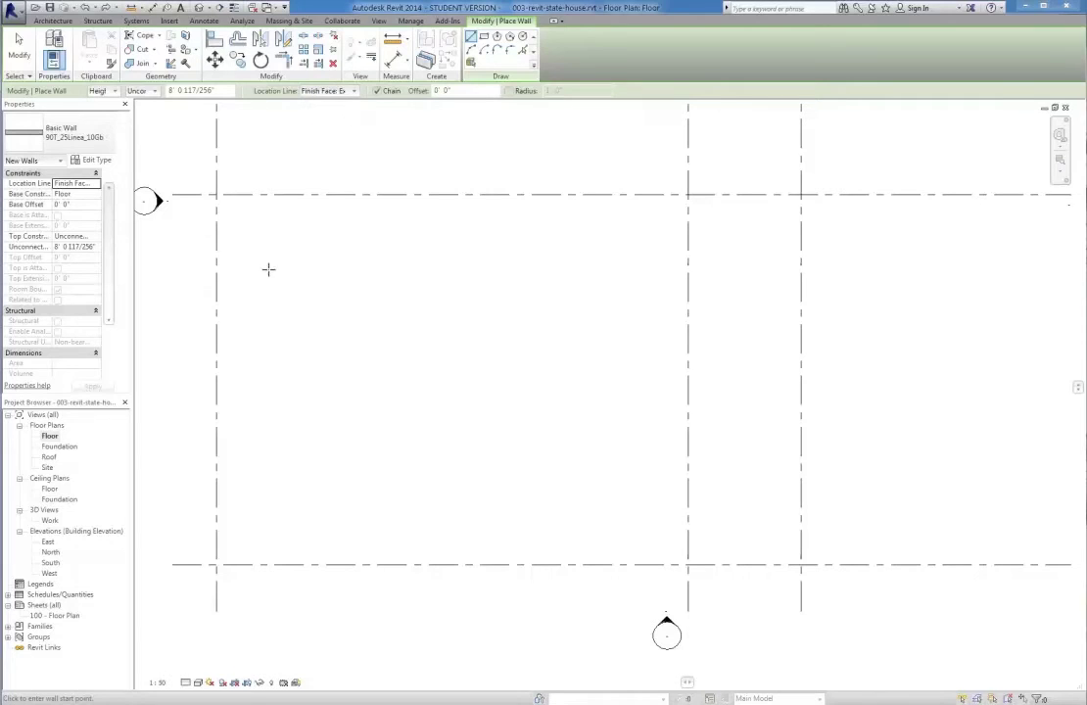
click(110, 91)
click(109, 91)
click(153, 91)
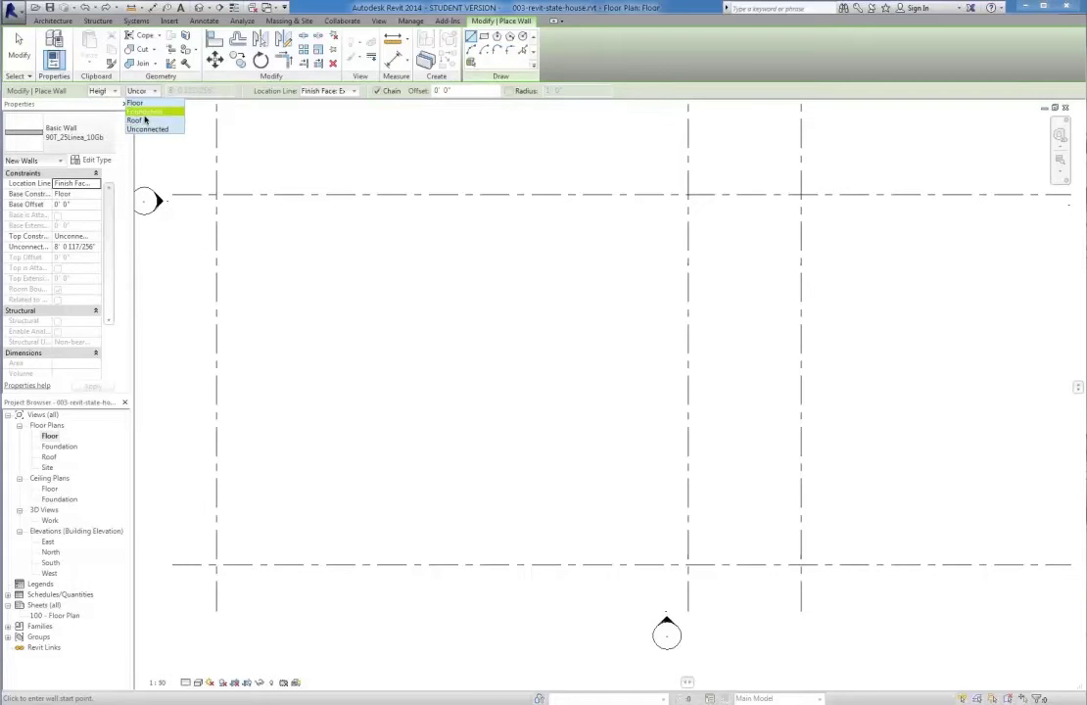
click(141, 120)
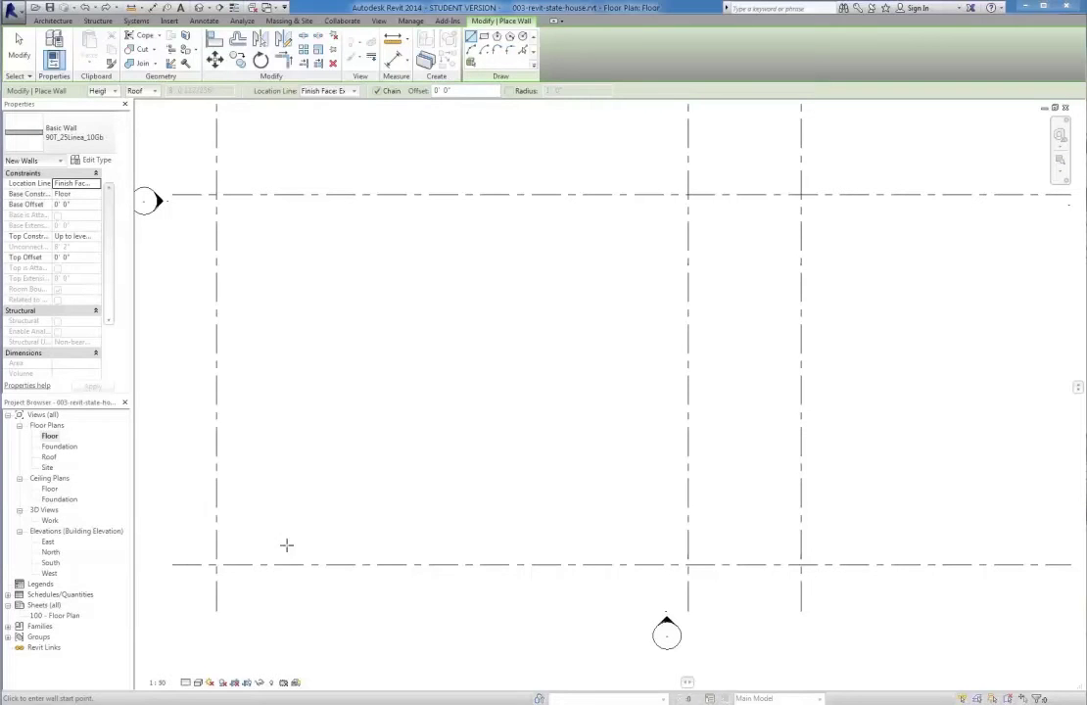
- Draw exterior walls along grid 1 from grid A to grid B, and along grid B to grid 2
click(216, 565)
scroll(304, 510, down, 4)
scroll(302, 504, up, 1)
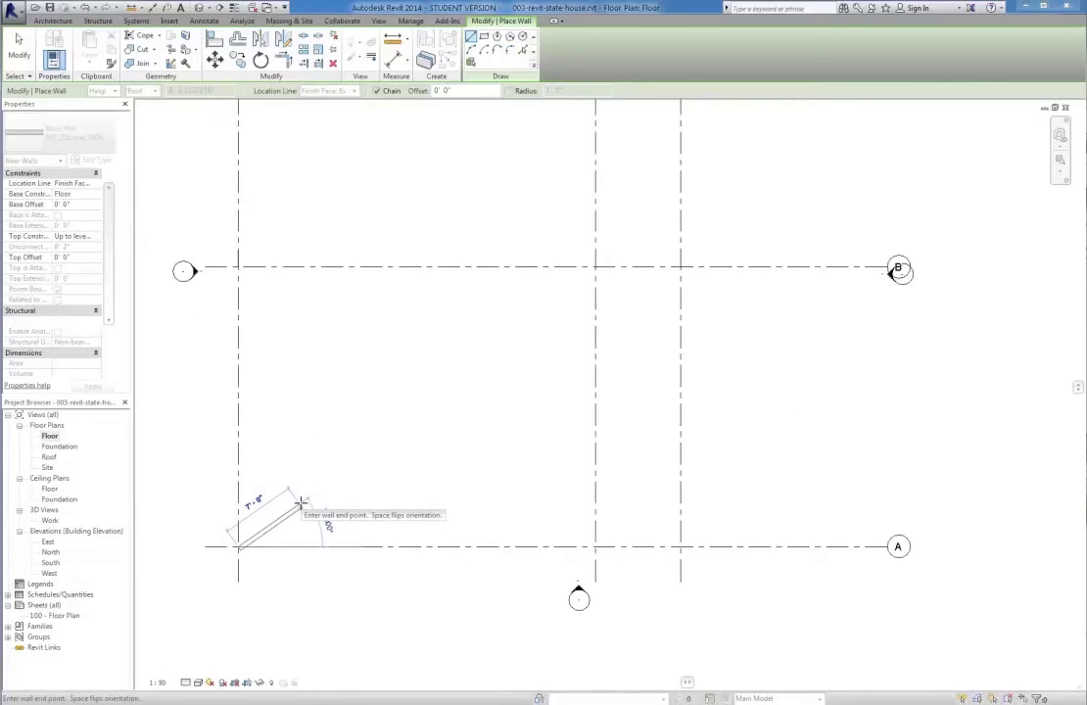
scroll(301, 503, down, 2)
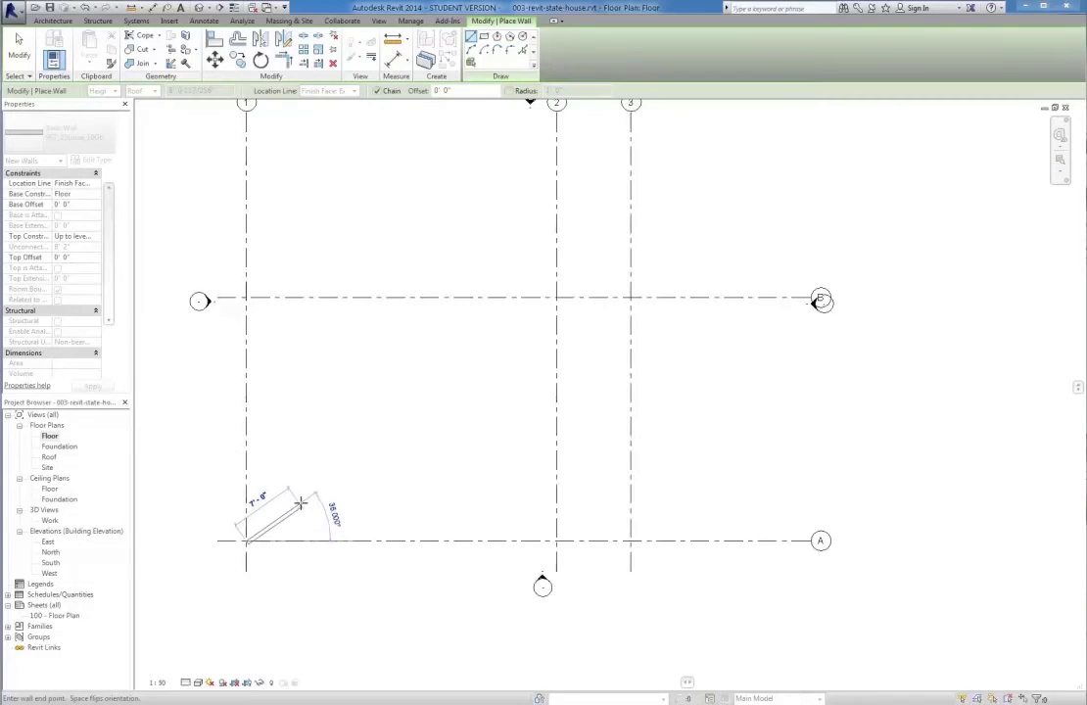
scroll(300, 503, up, 1)
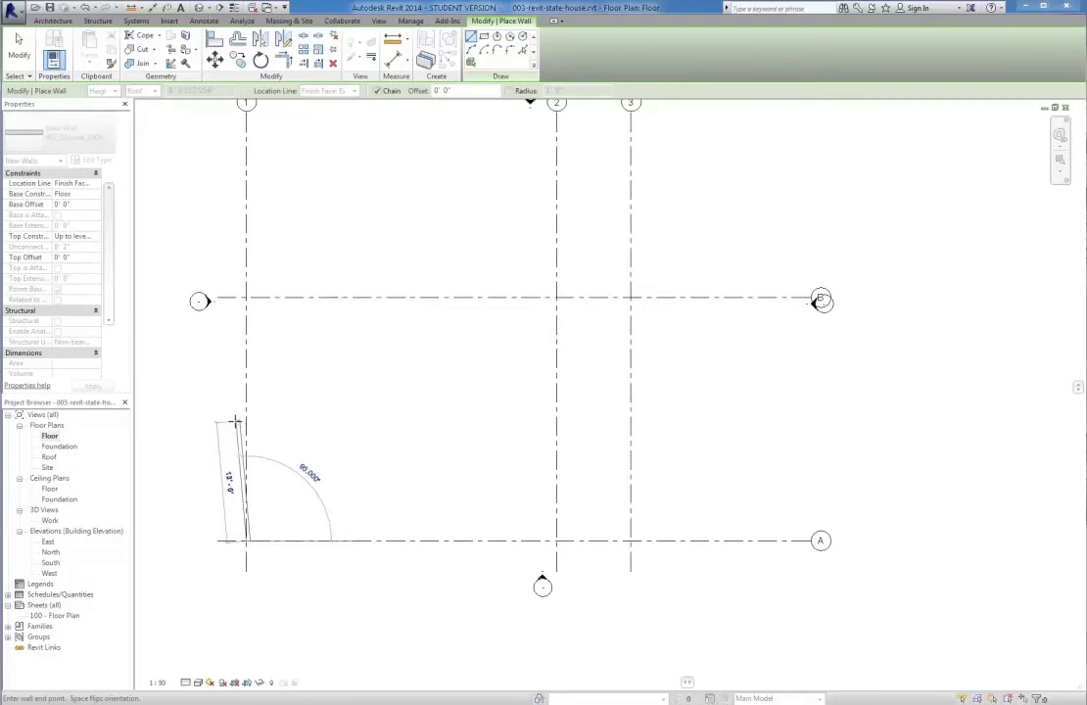
click(245, 298)
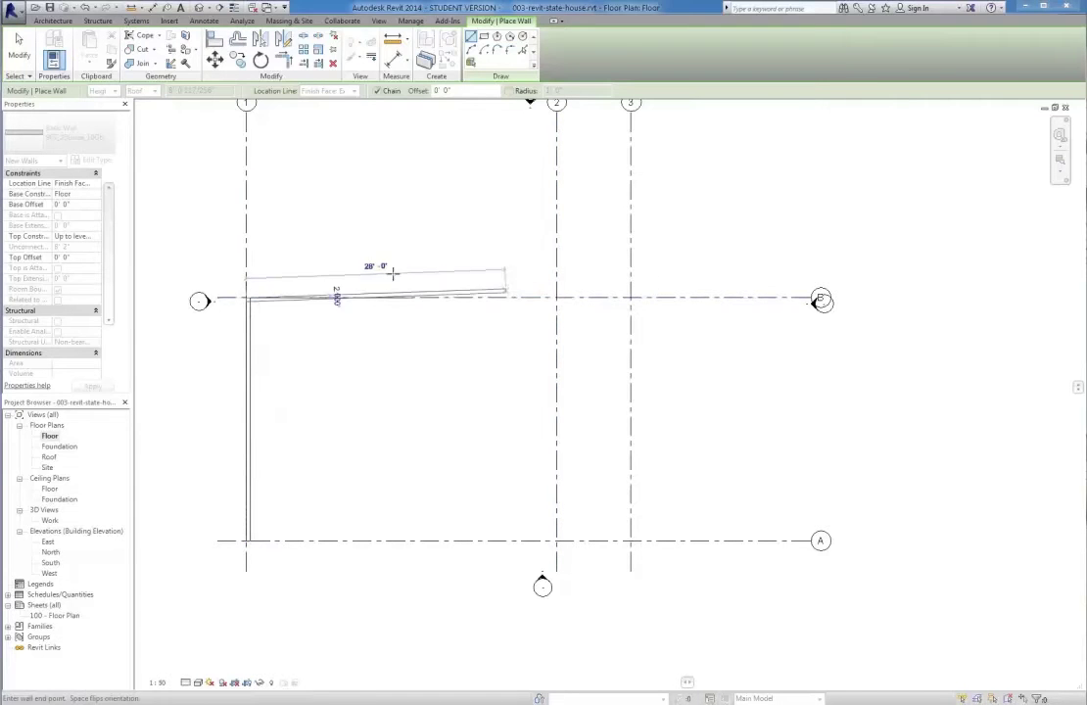
scroll(625, 311, up, 5)
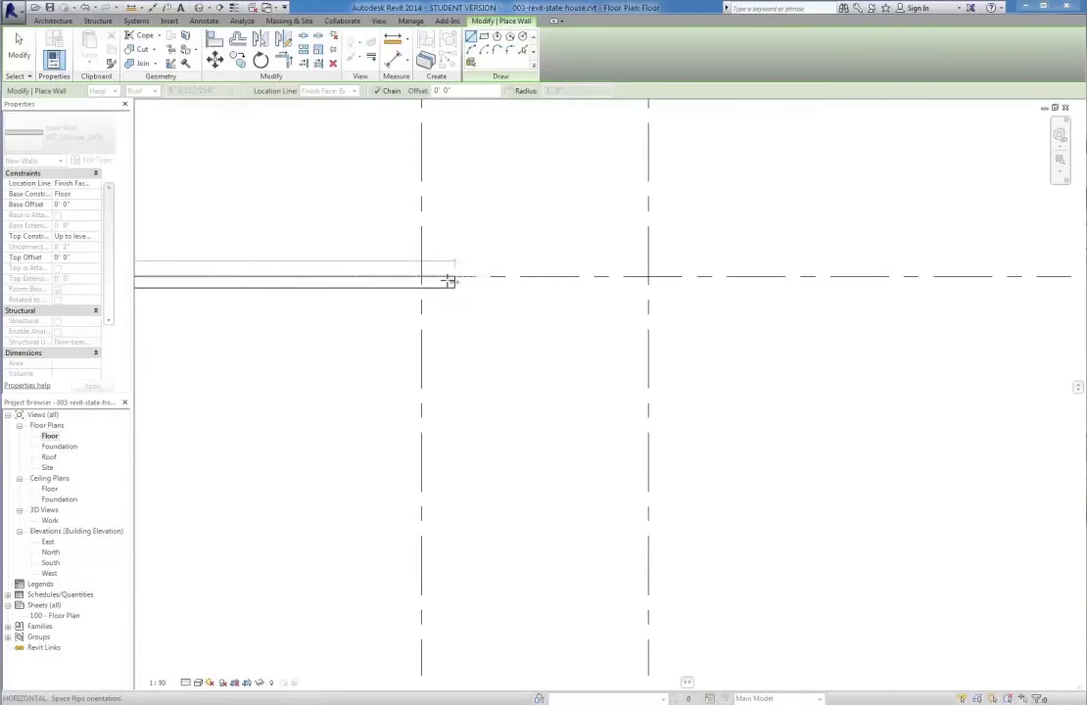
click(421, 278)
- Continue the walls partway down grid 2, across to grid 3, about 8' down grid 3, and back to grid 2
scroll(478, 242, down, 3)
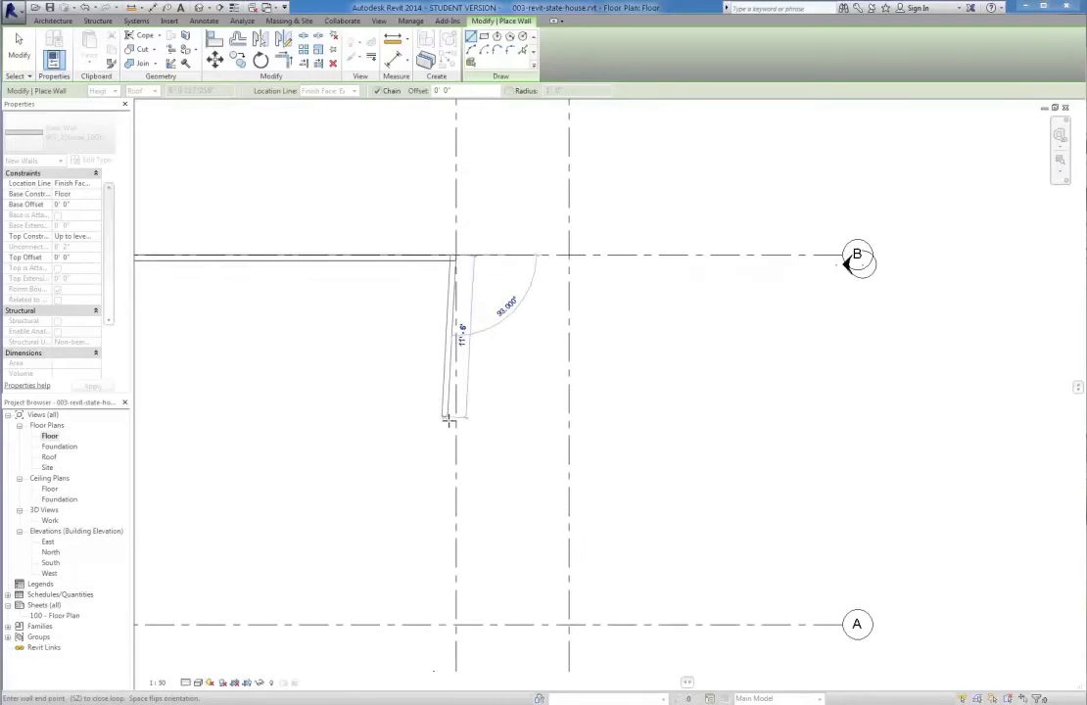
click(453, 376)
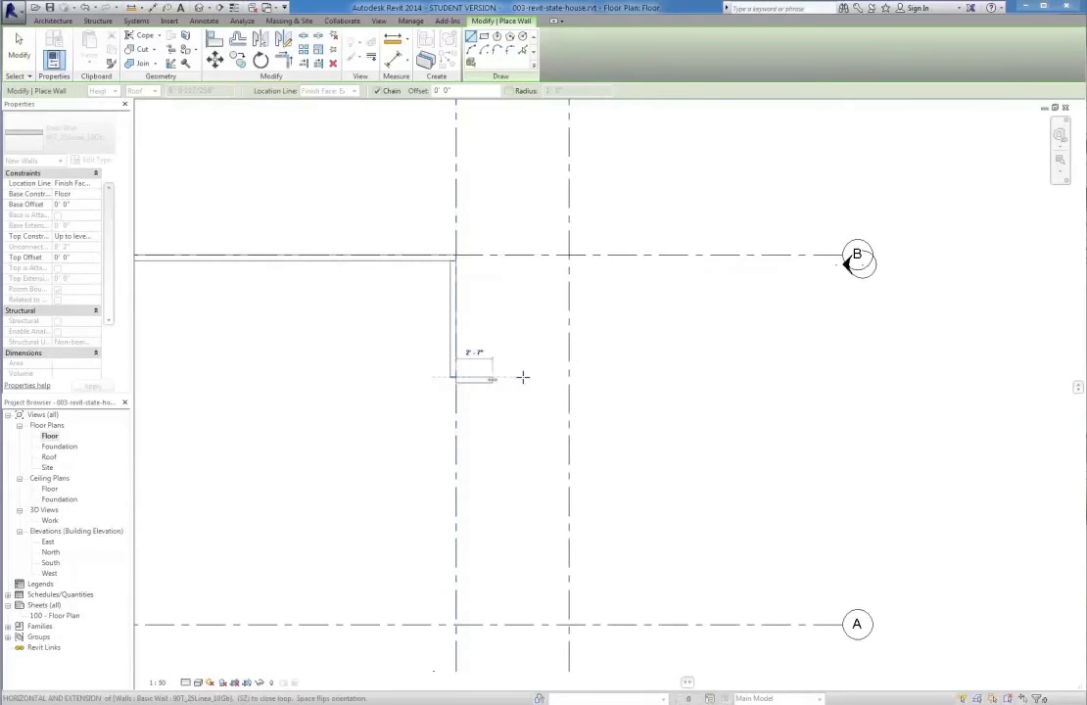
click(568, 379)
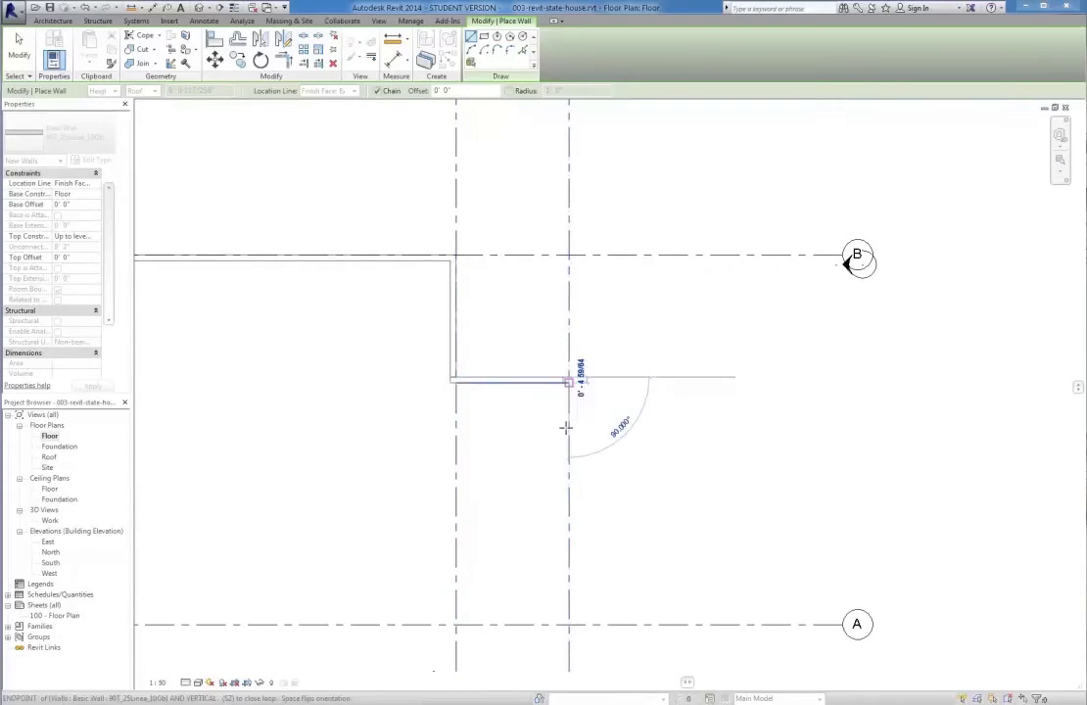
click(567, 491)
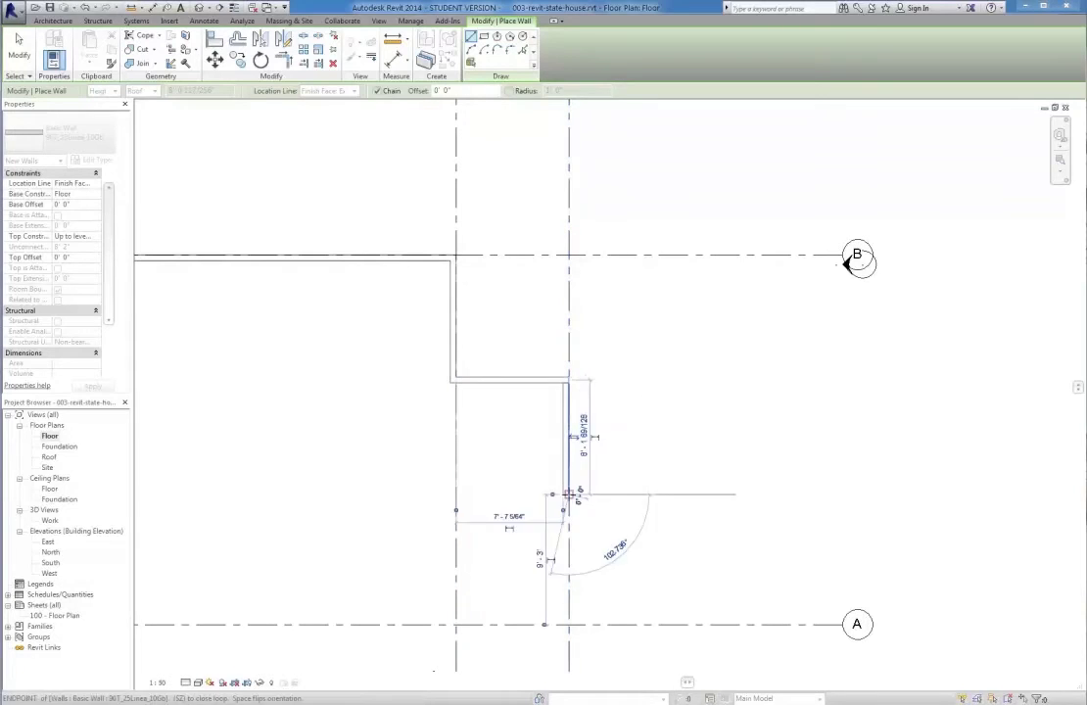
click(455, 494)
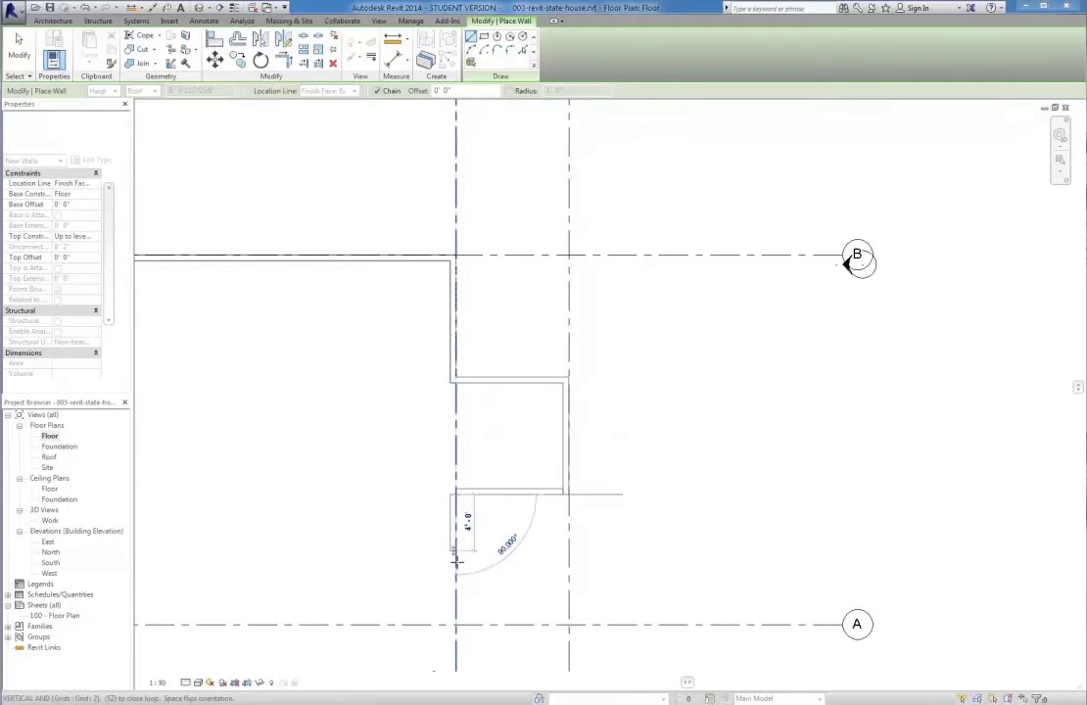
- Close the exterior wall outline down grid 2 to grid A and along grid A to grid 1
click(455, 625)
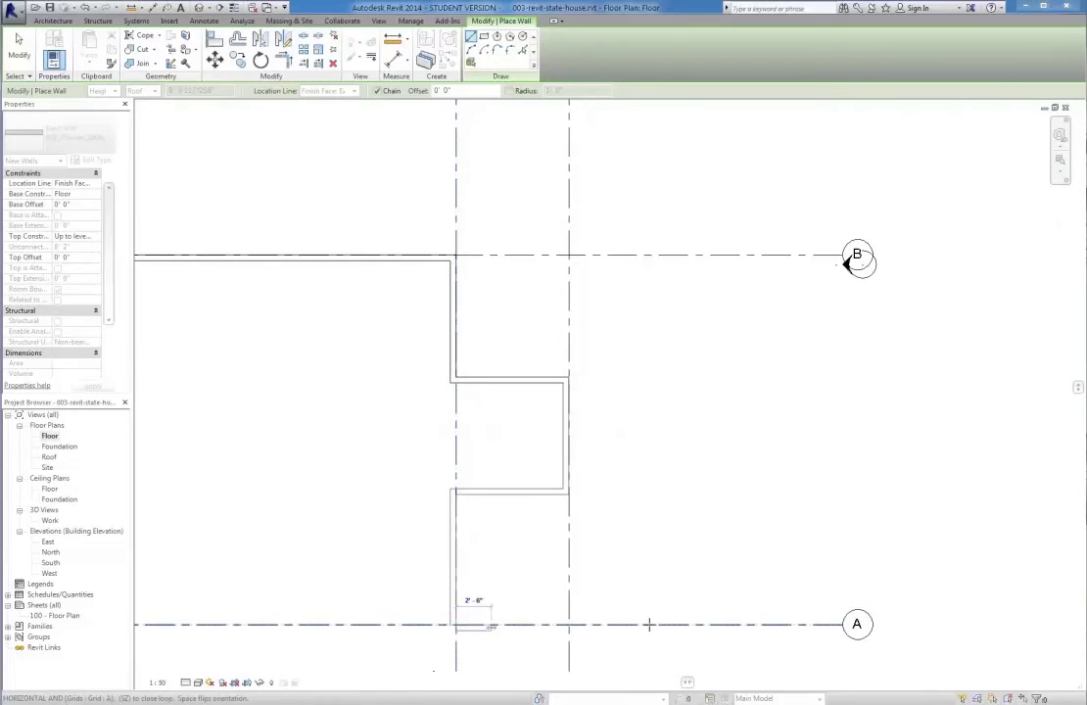
scroll(676, 625, down, 3)
click(217, 622)
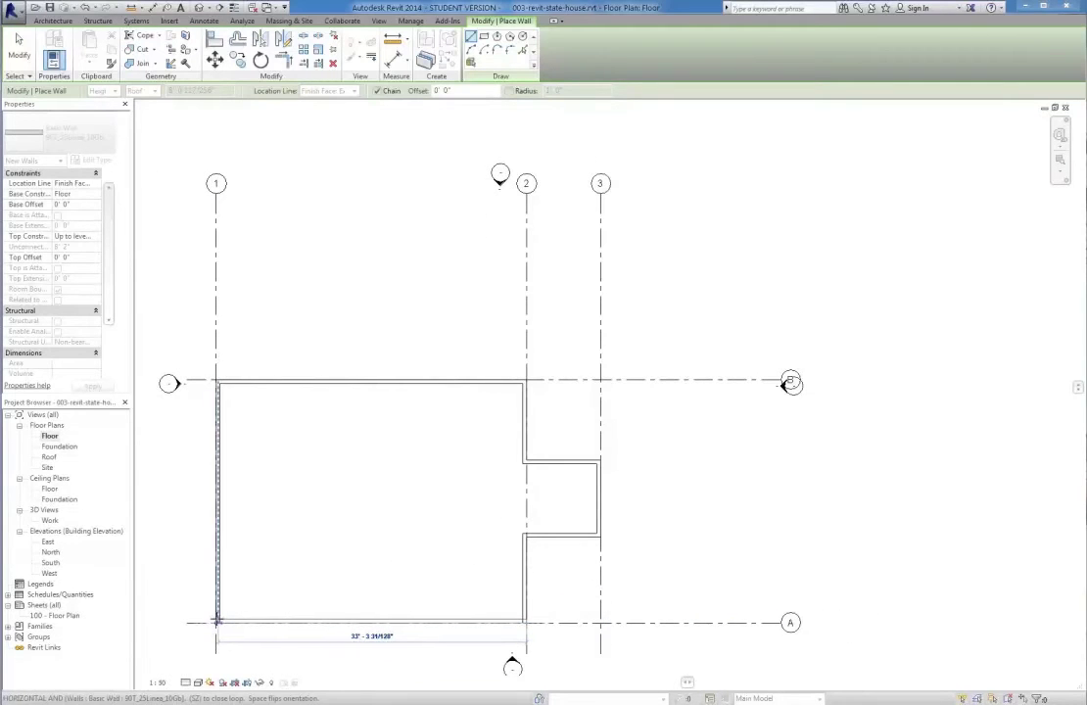
click(216, 622)
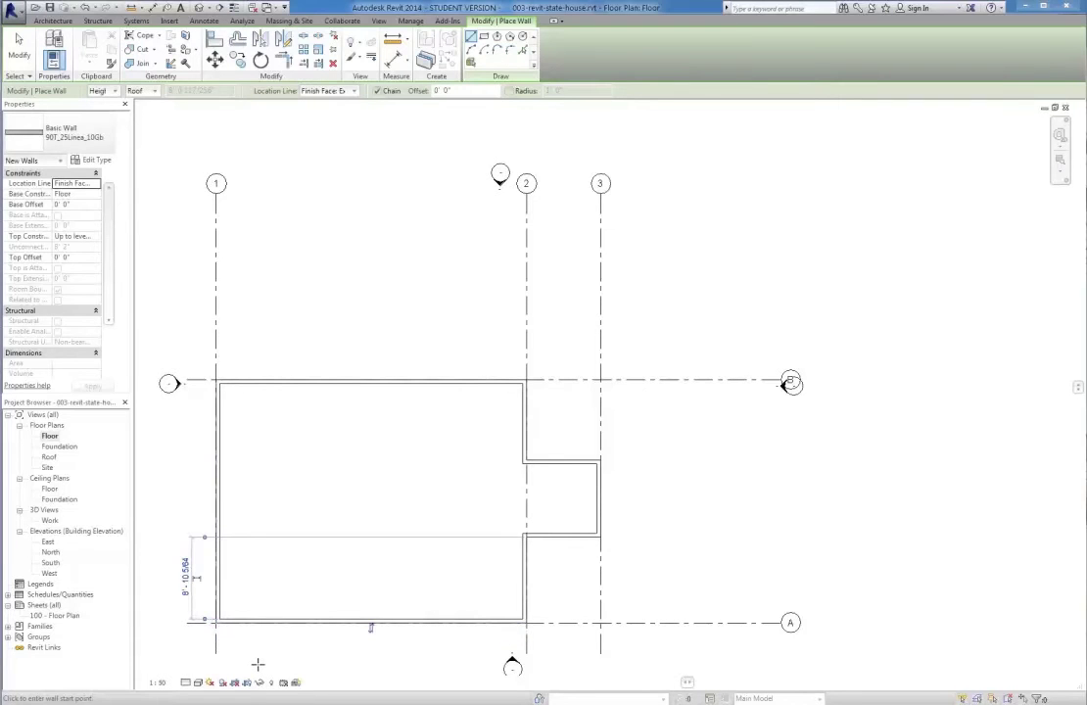
- Examine the wall along grid 1 up close and check the completed exterior outline
middle_drag(350, 551, 388, 487)
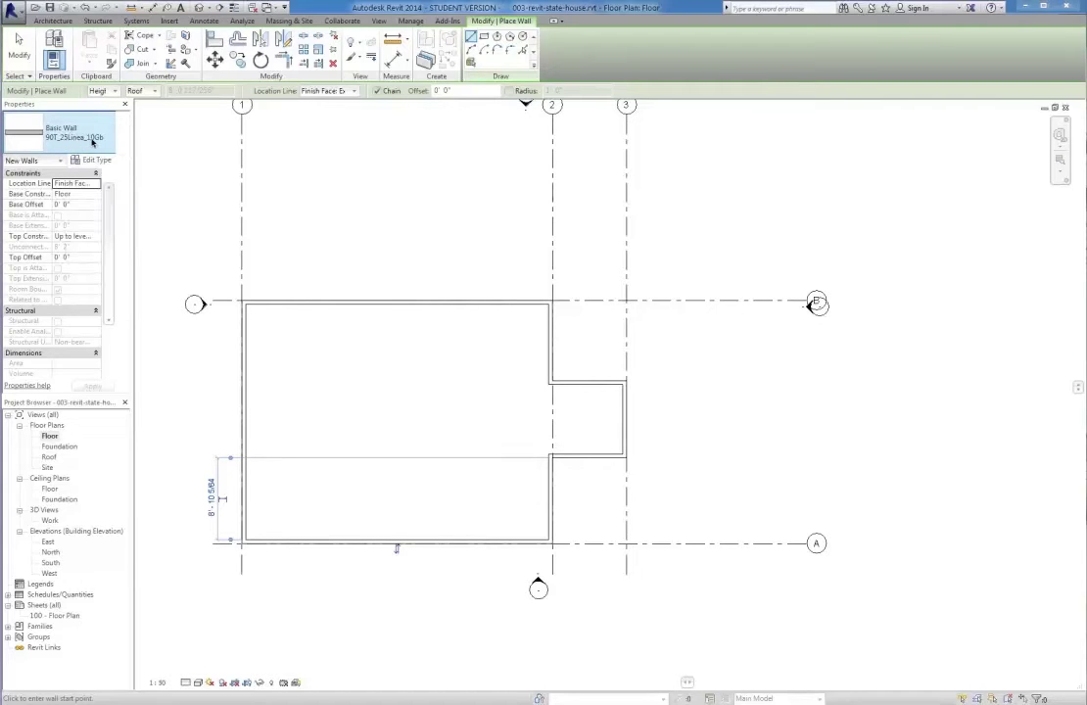
scroll(250, 415, up, 5)
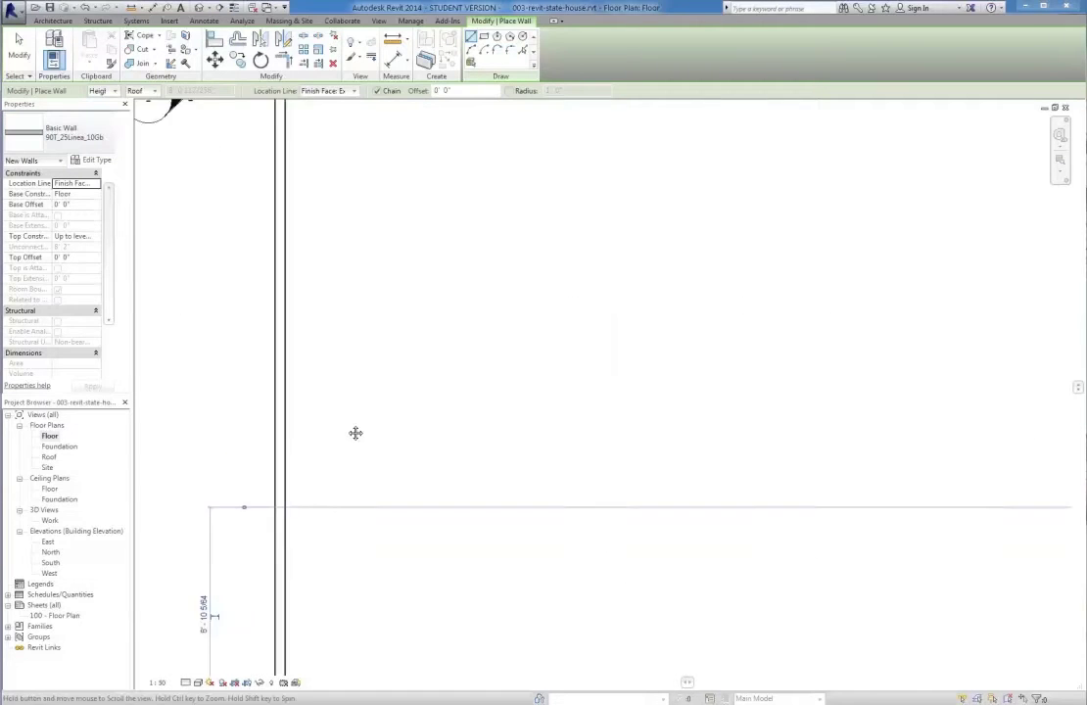
scroll(308, 408, up, 4)
scroll(337, 395, down, 2)
scroll(342, 394, down, 3)
scroll(342, 394, up, 4)
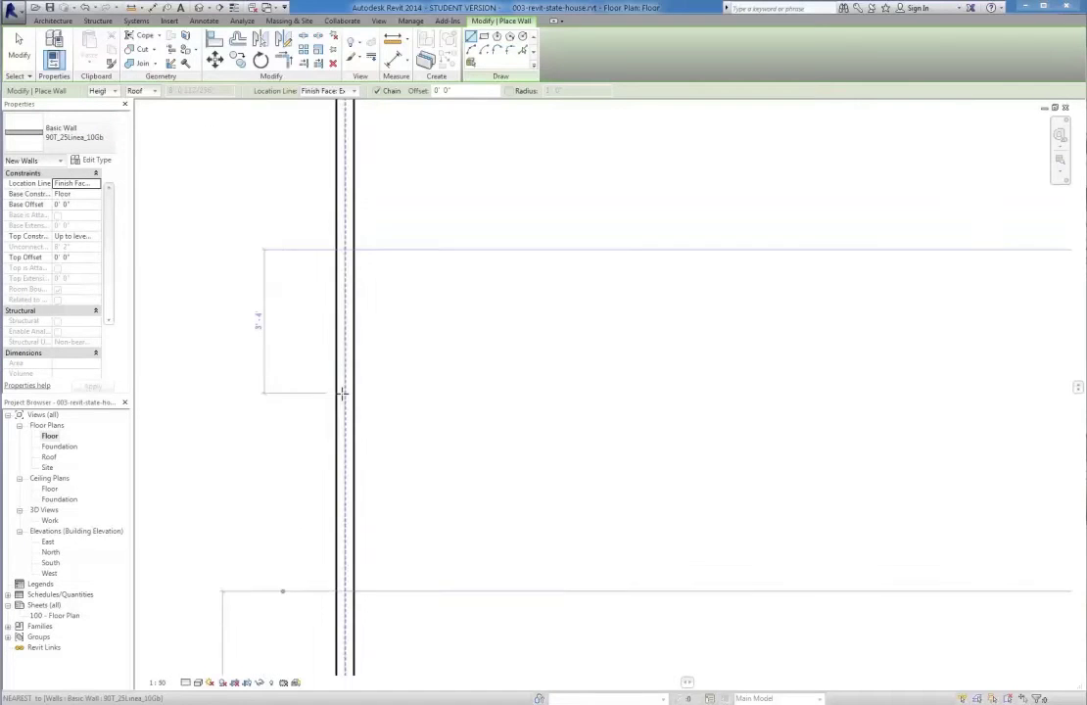
scroll(342, 393, down, 4)
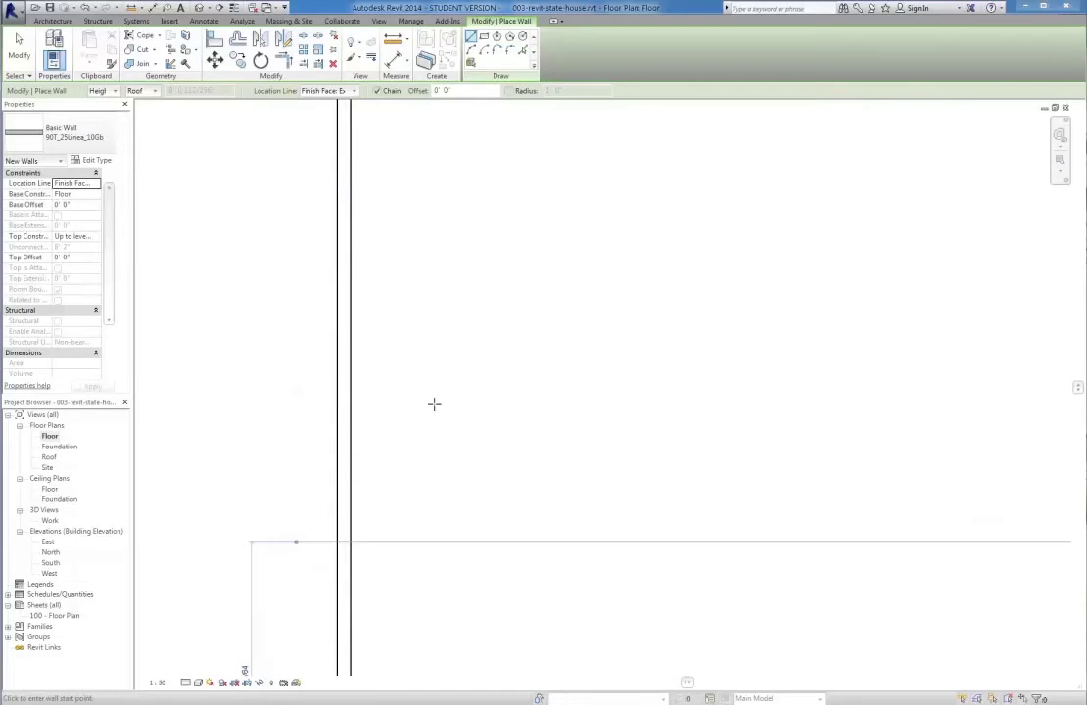
scroll(337, 386, down, 5)
middle_drag(422, 413, 364, 376)
scroll(315, 371, down, 1)
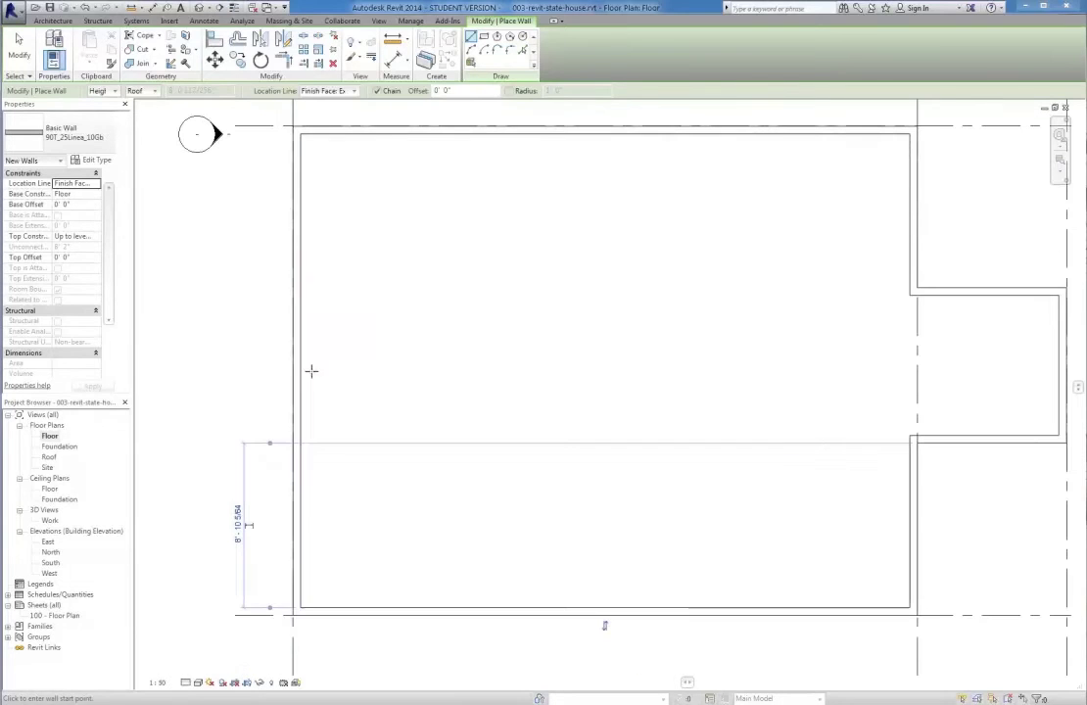
- Review the available Basic Wall types, keep the current type, and leave the wall tool
click(82, 135)
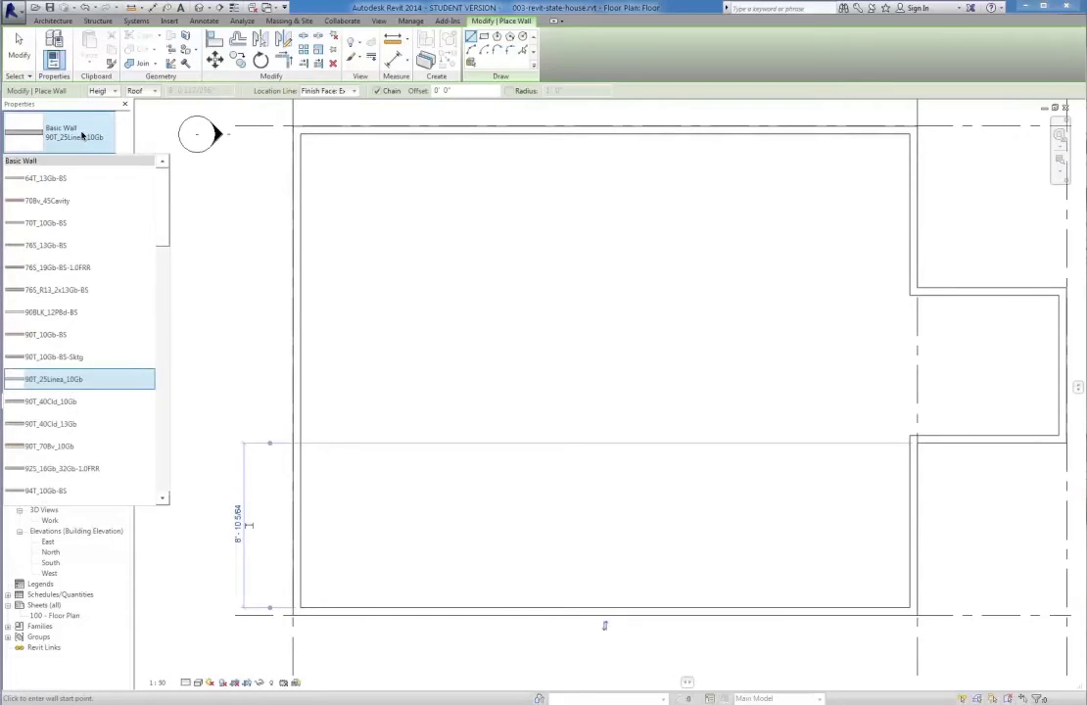
click(82, 135)
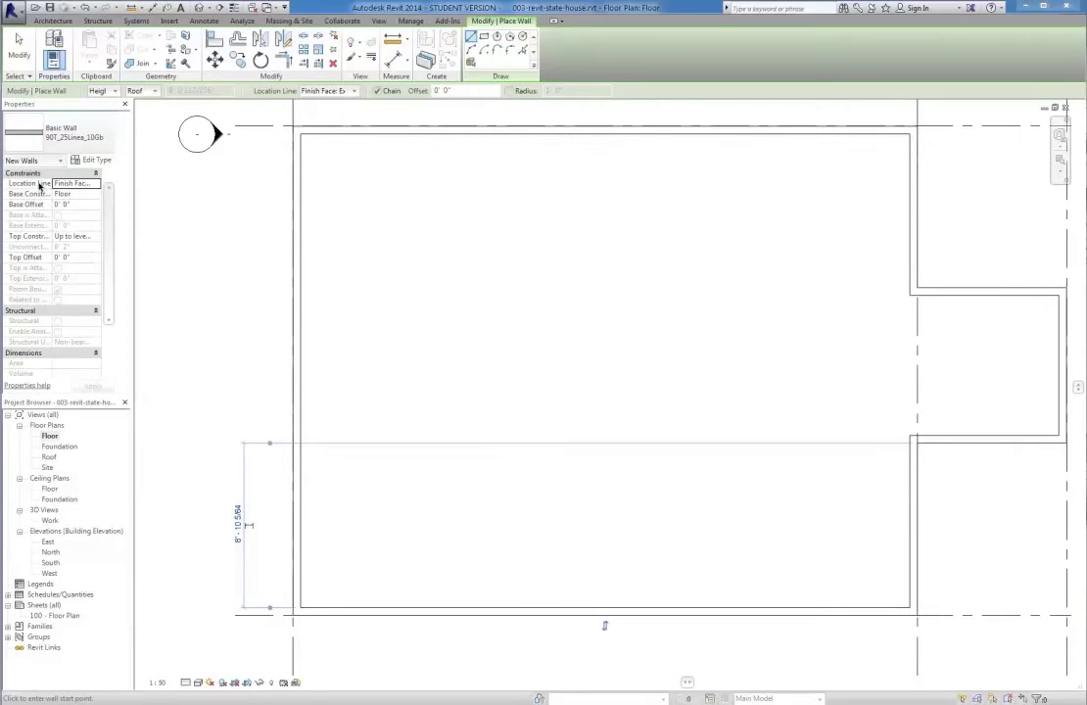
key(Escape)
key(Escape)
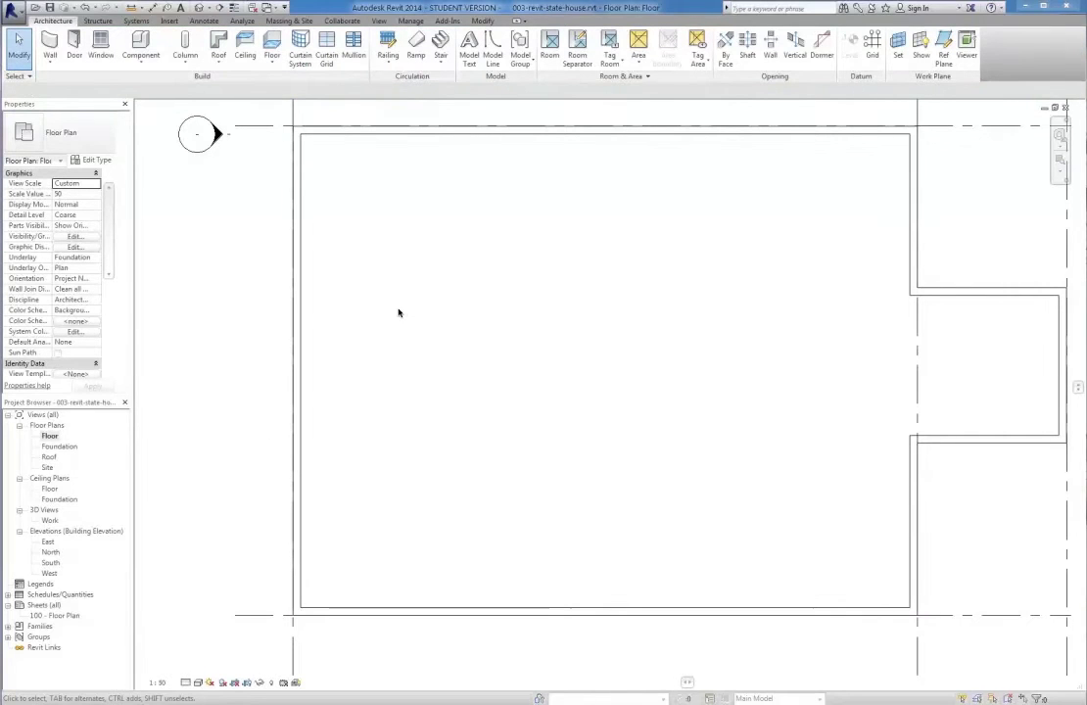
- Set the Floor plan view's detail level to Medium and examine the layers of the wall along grid 1
click(49, 436)
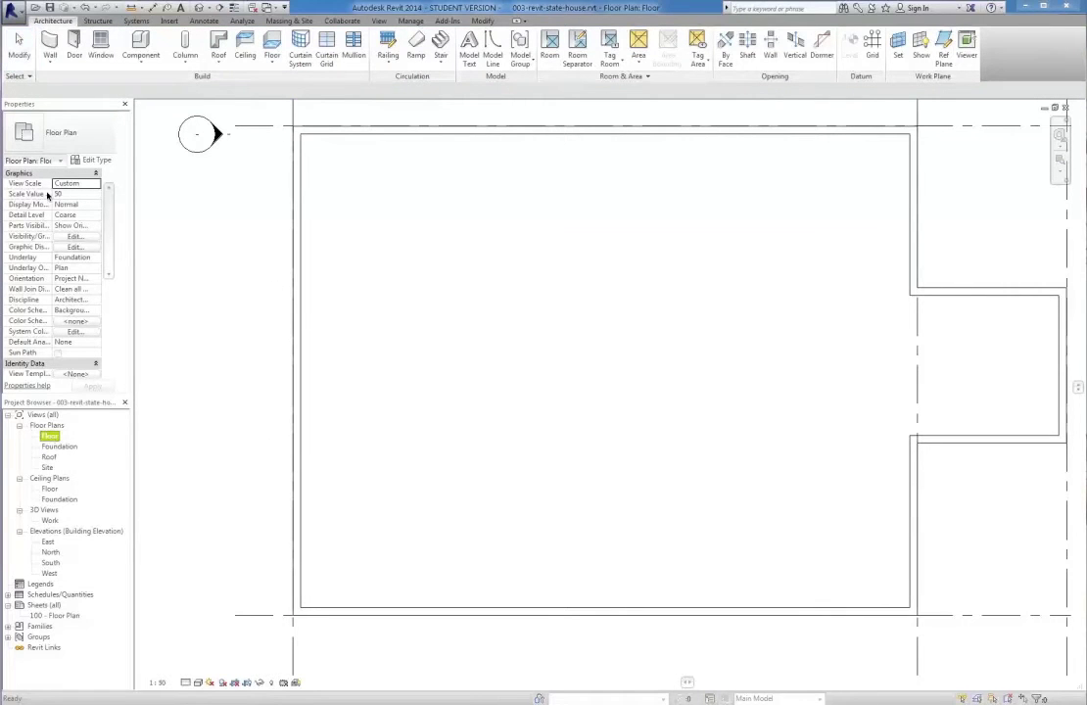
click(88, 205)
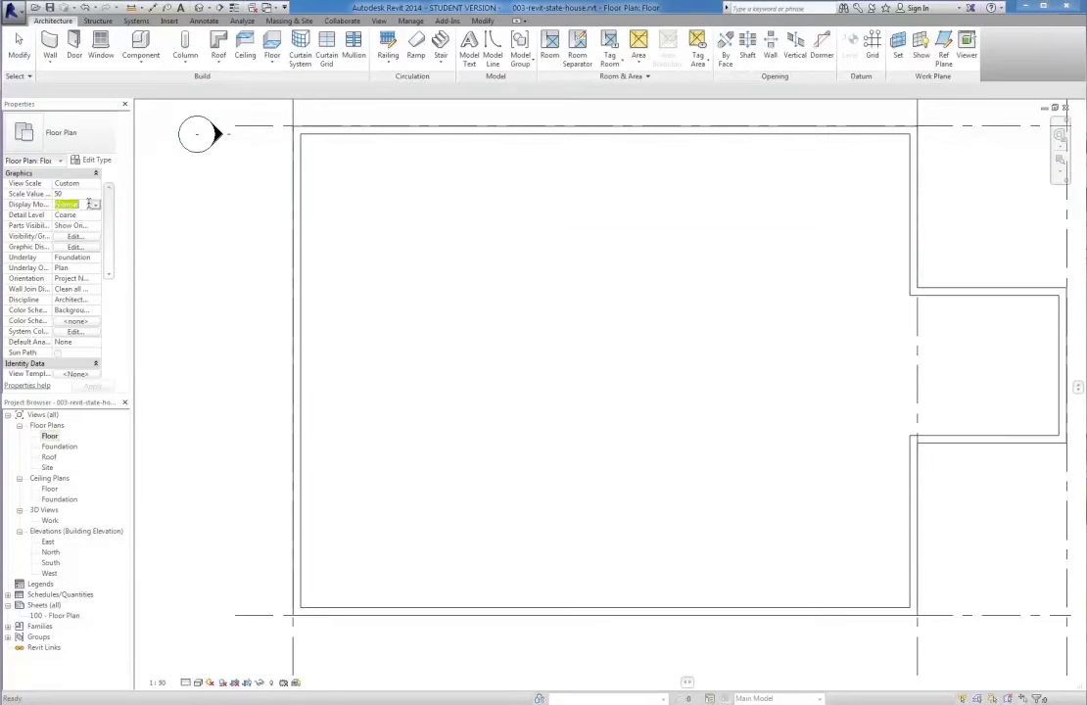
click(96, 215)
click(97, 217)
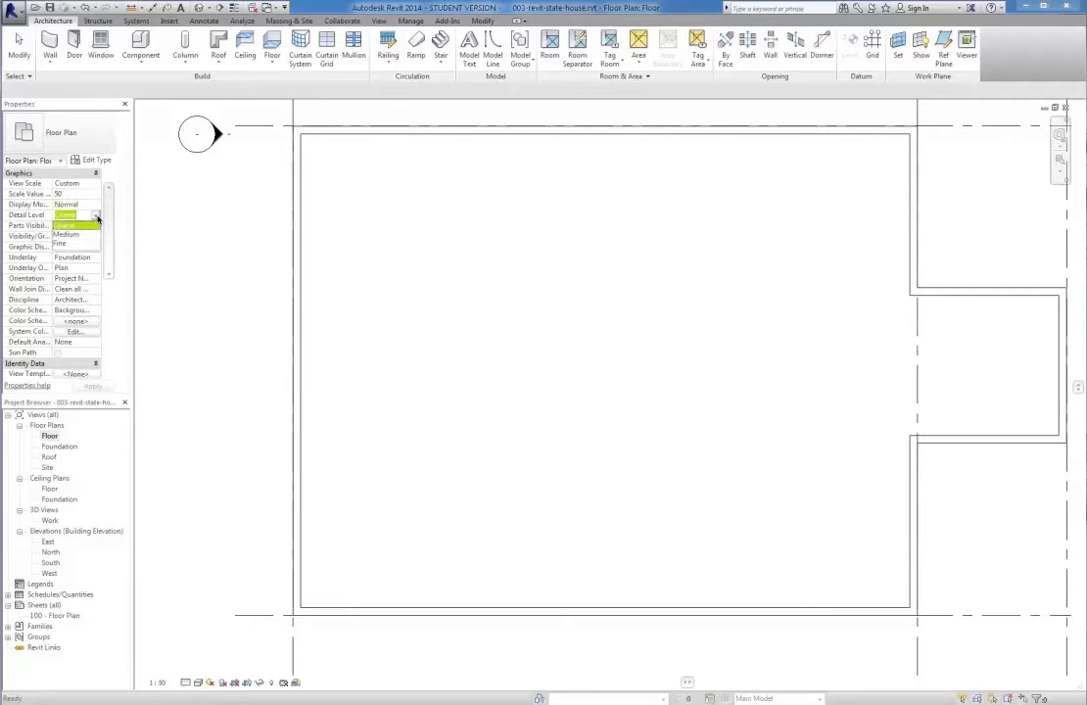
click(79, 236)
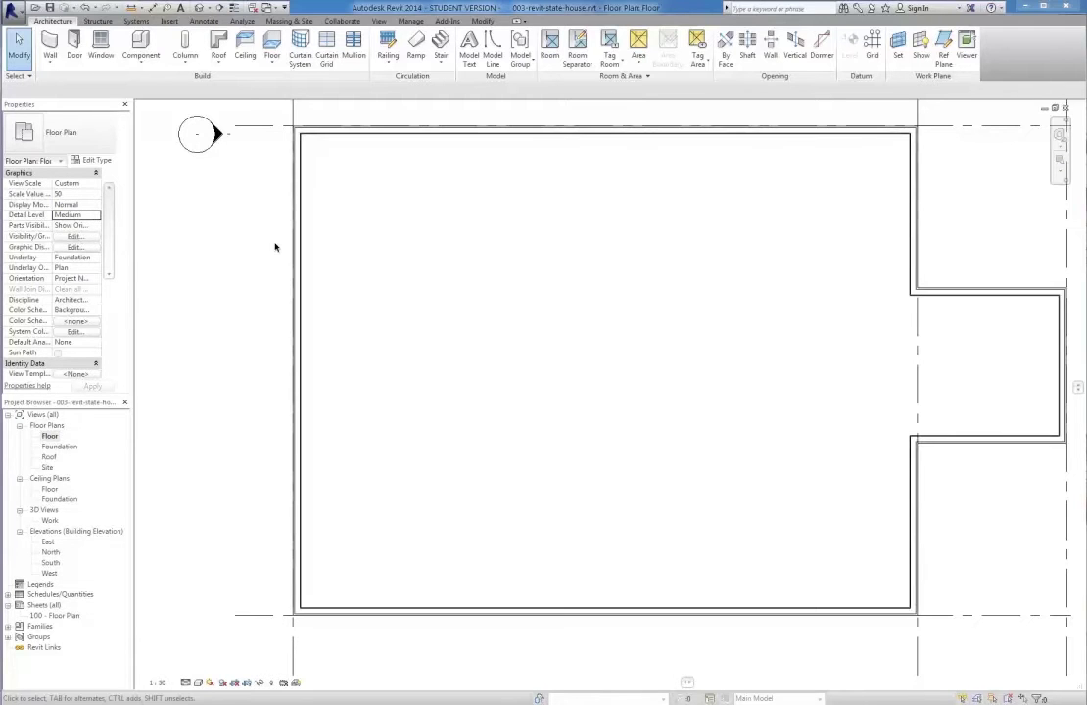
scroll(294, 360, up, 6)
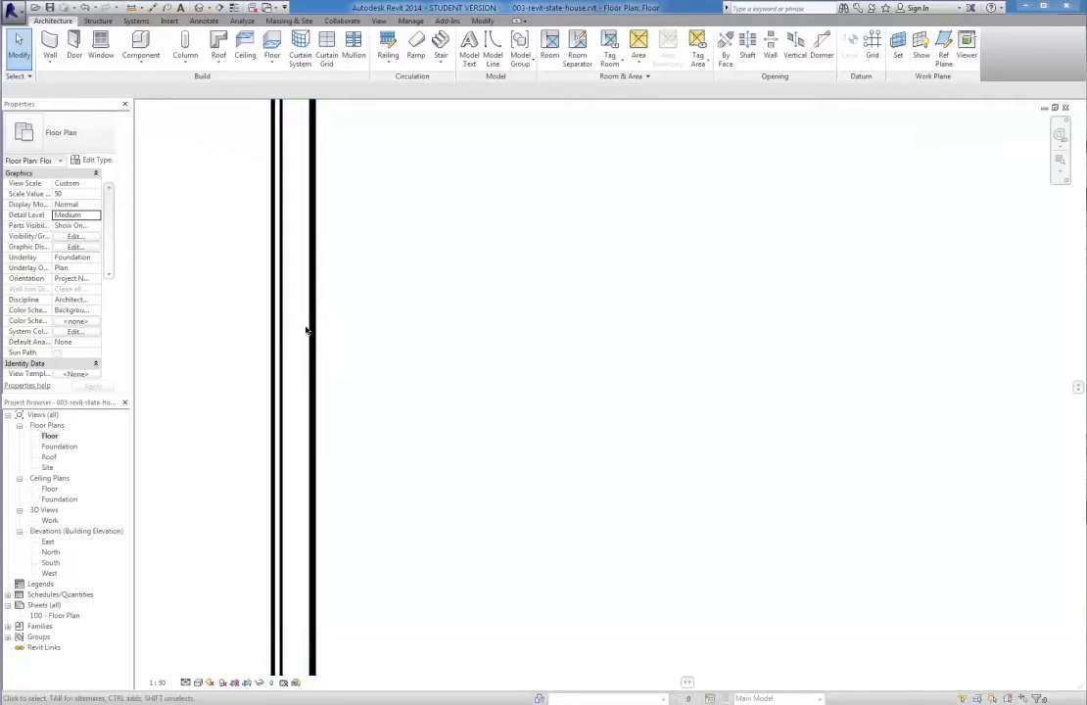
- Set the view's scale value to 10 and examine the layers of the wall along grid 1 up close
click(67, 195)
text(10)
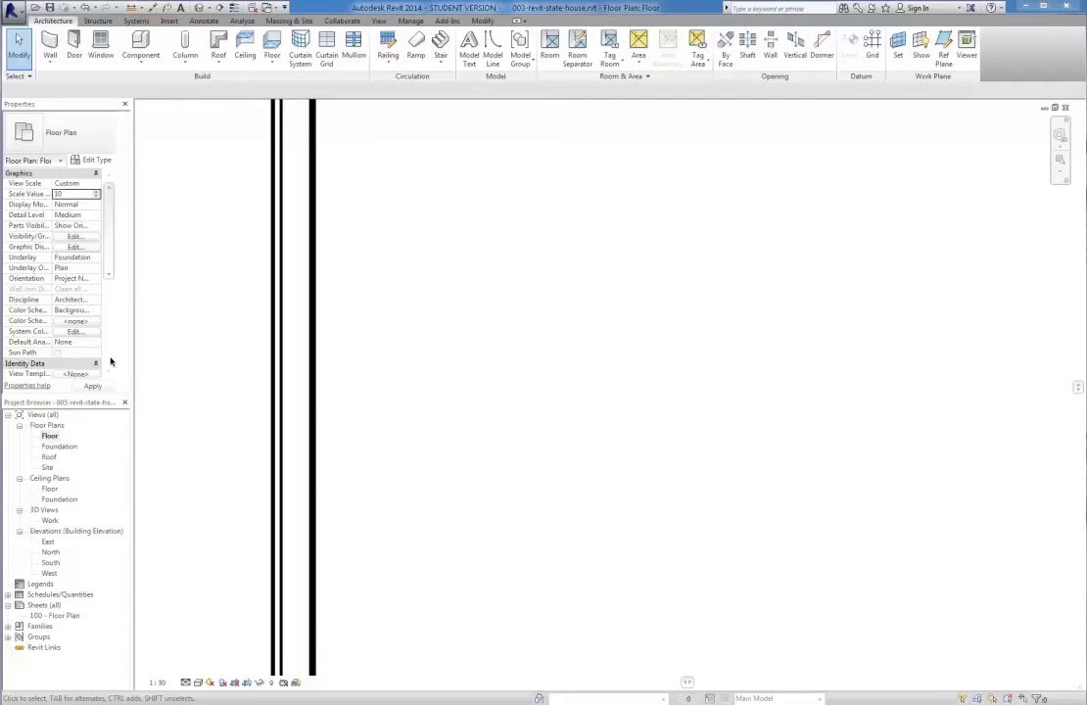
click(104, 385)
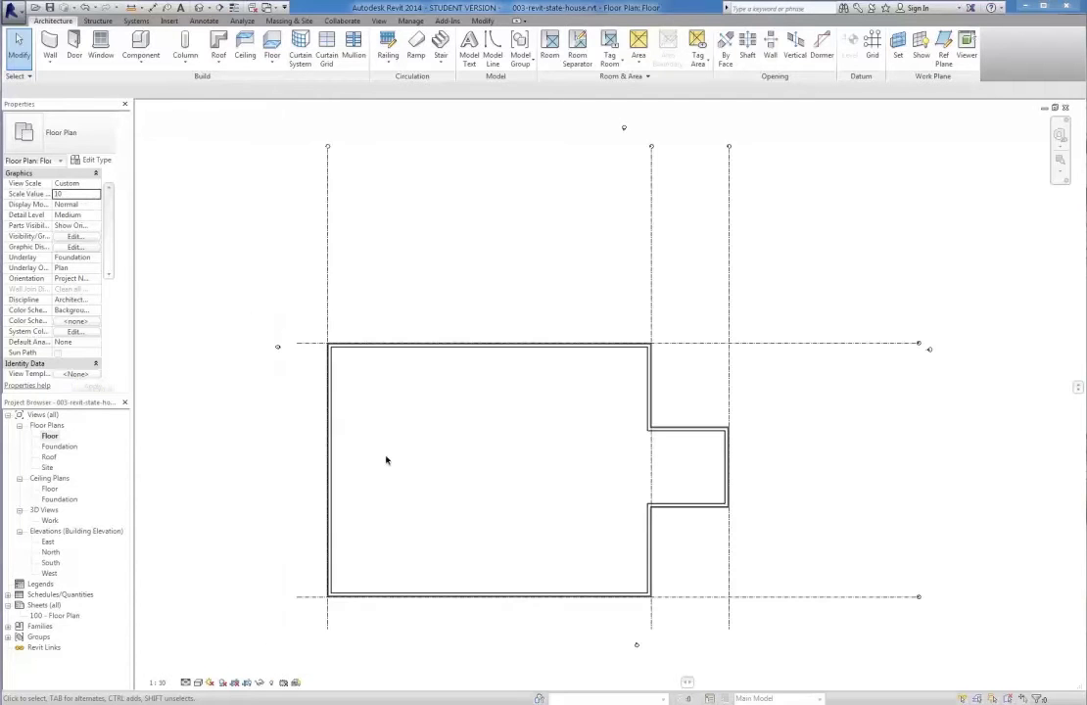
scroll(386, 461, up, 8)
scroll(300, 411, up, 2)
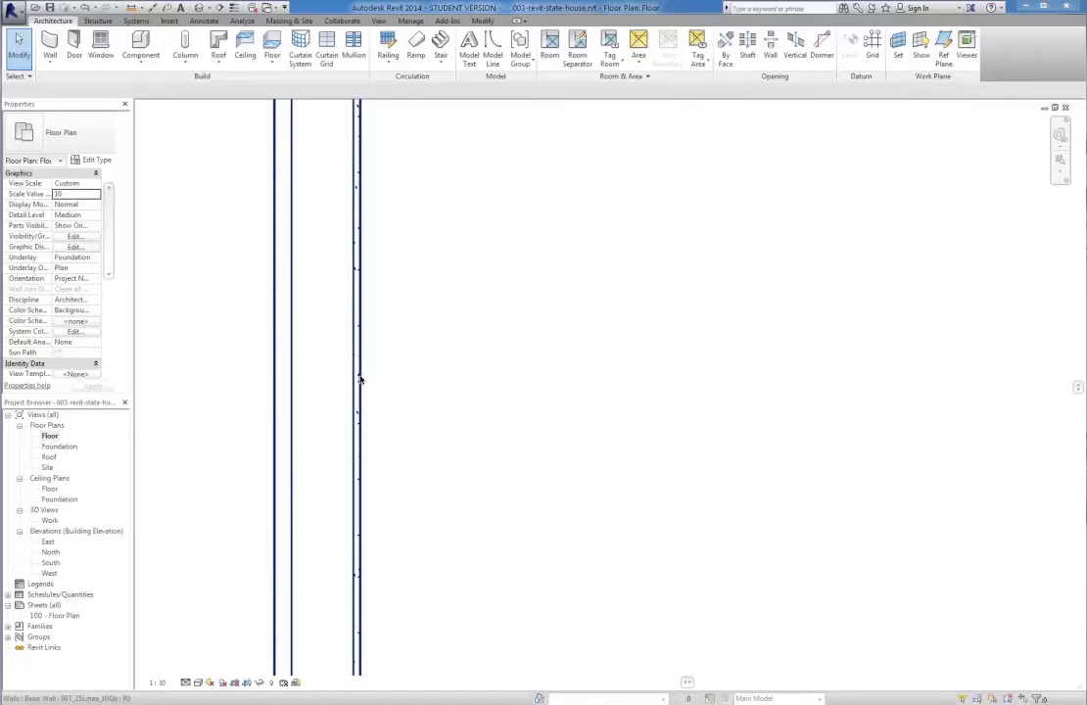
scroll(360, 407, down, 3)
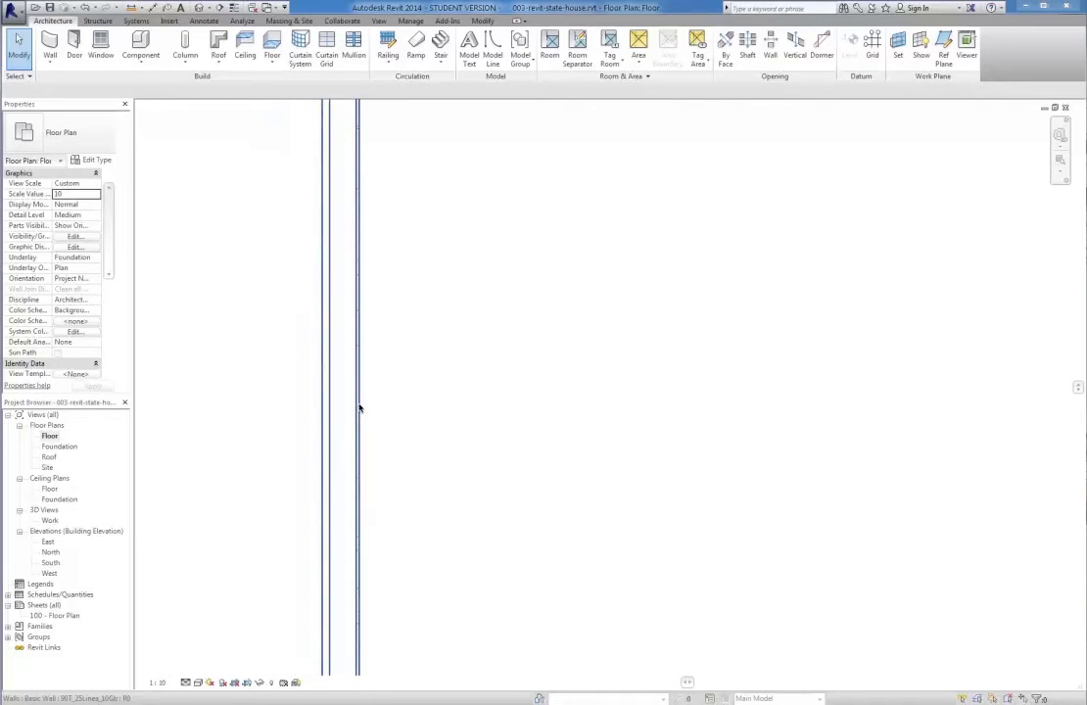
scroll(360, 411, up, 2)
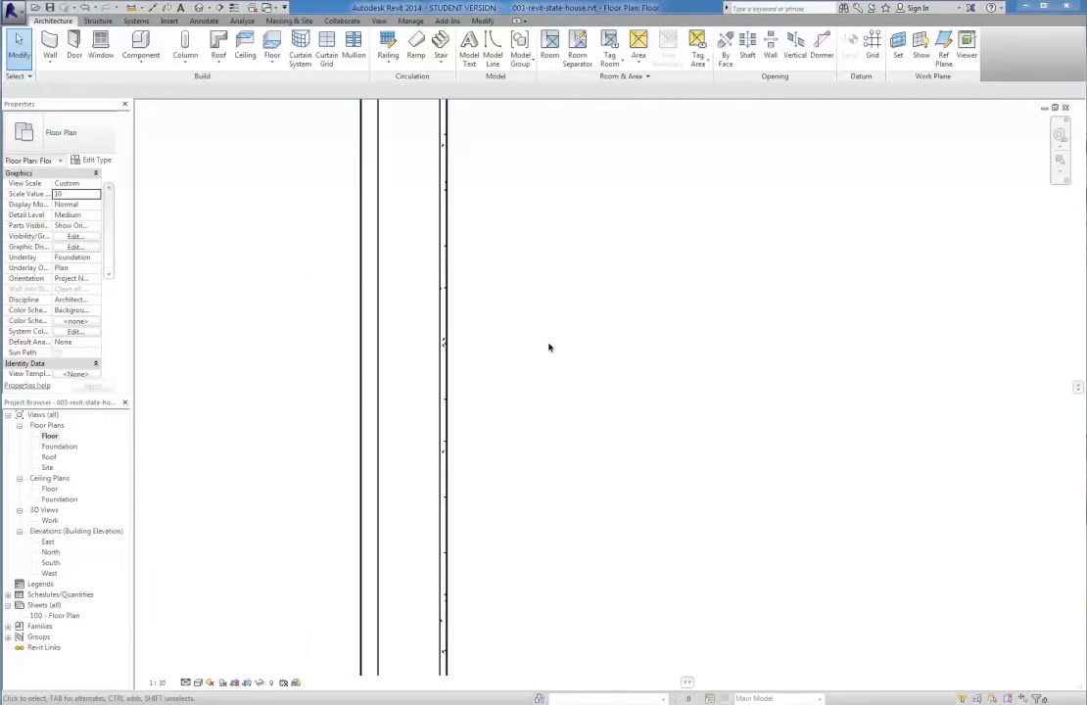
- Restore the view's scale value to 50 and view the whole exterior outline
scroll(402, 321, down, 2)
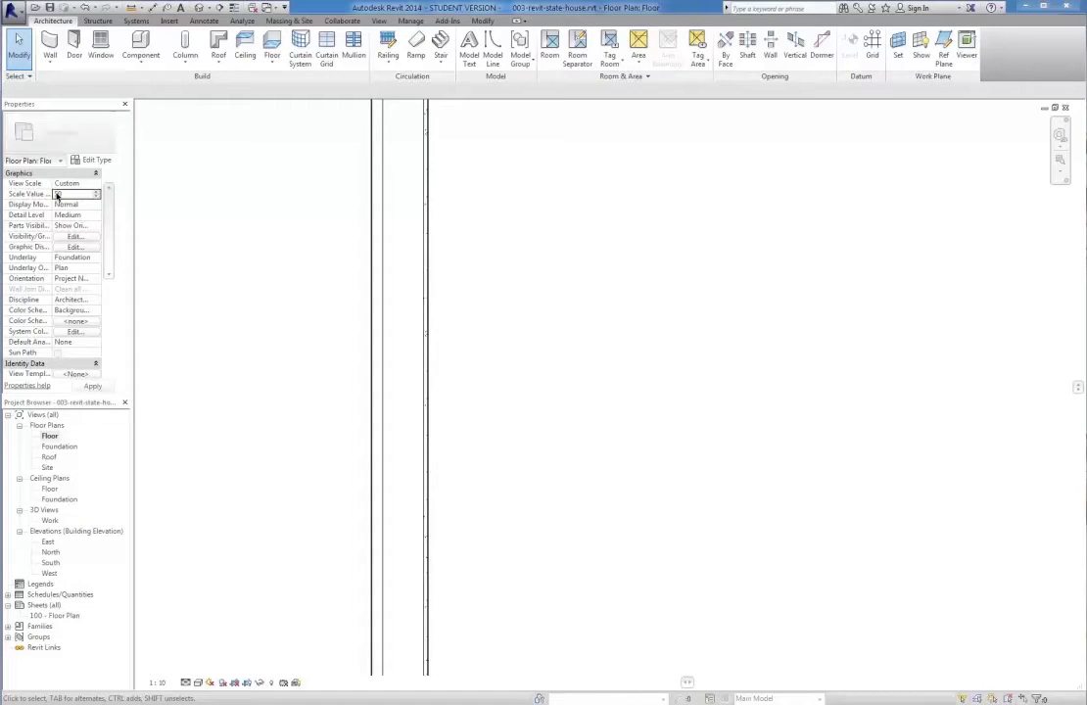
click(94, 384)
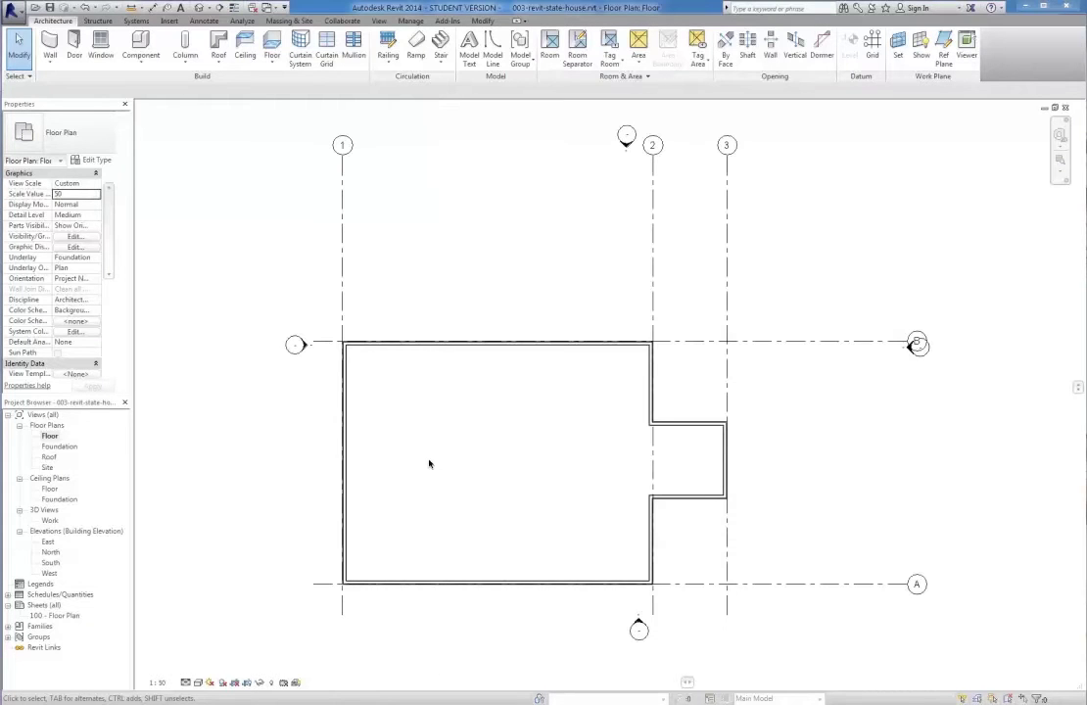
scroll(435, 489, up, 3)
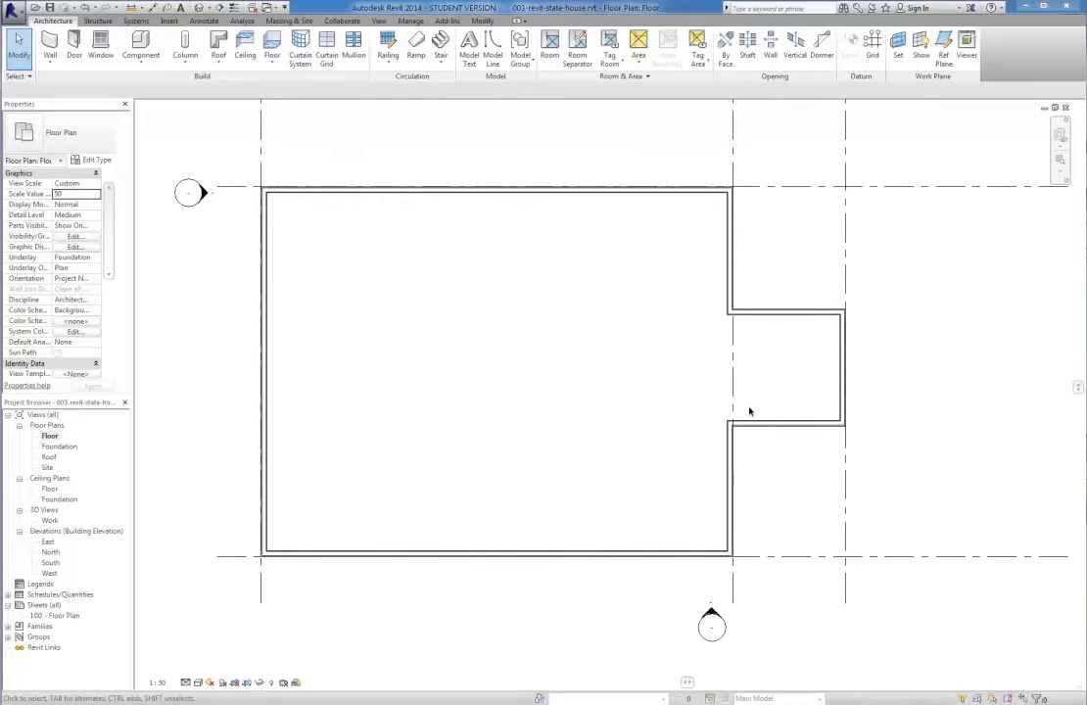
- Consult the ground floor plan in Foxit Reader, return to Revit, and choose the 90T_10Gb-BS type for a new wall
key(alt+Tab)
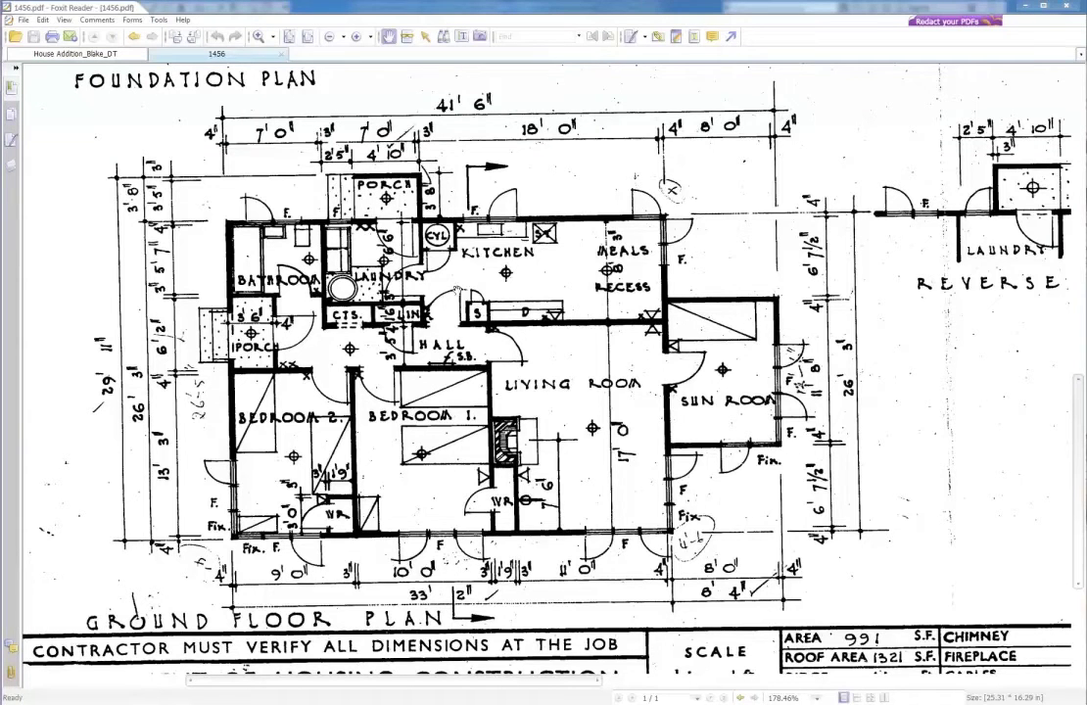
key(alt+Tab)
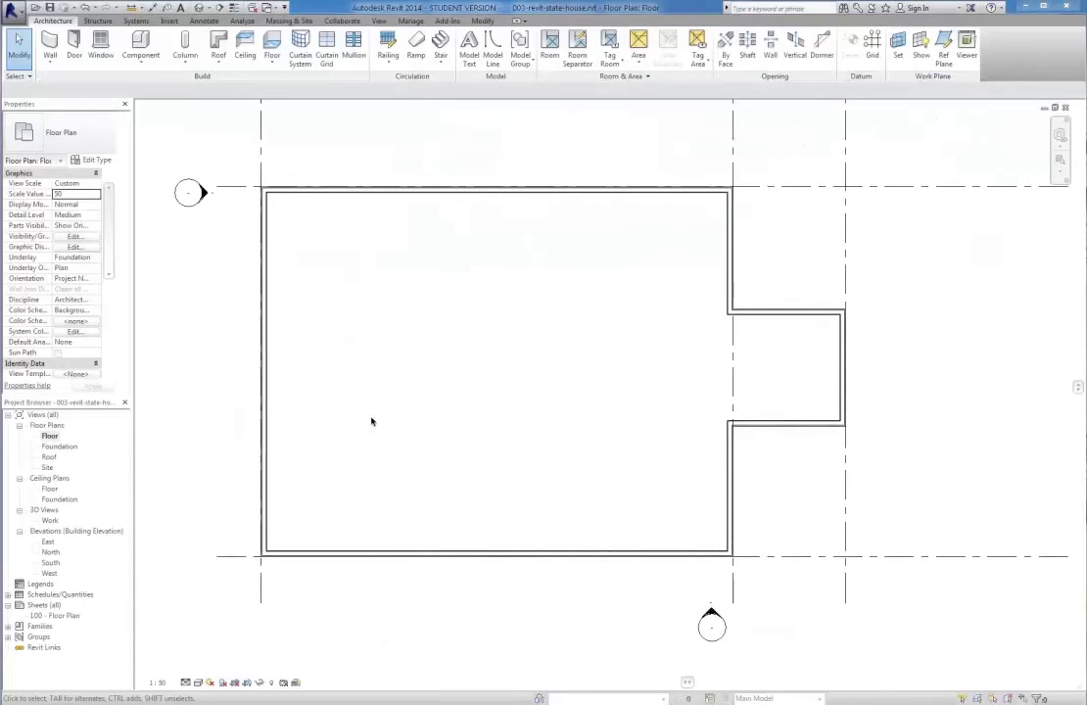
click(51, 41)
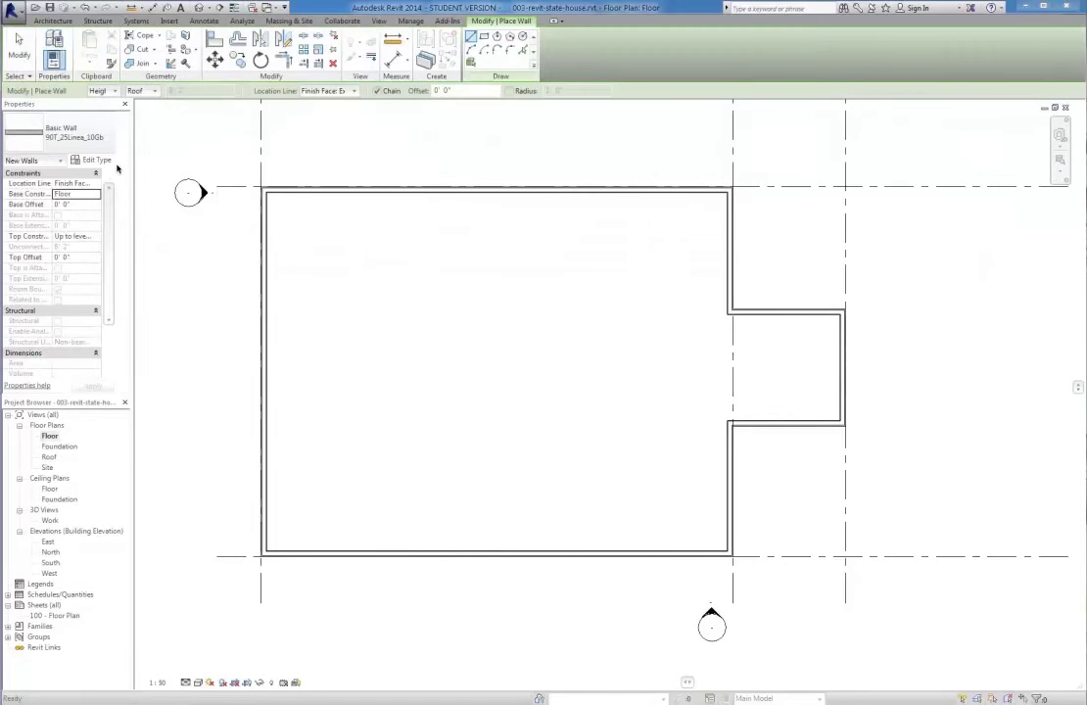
click(107, 142)
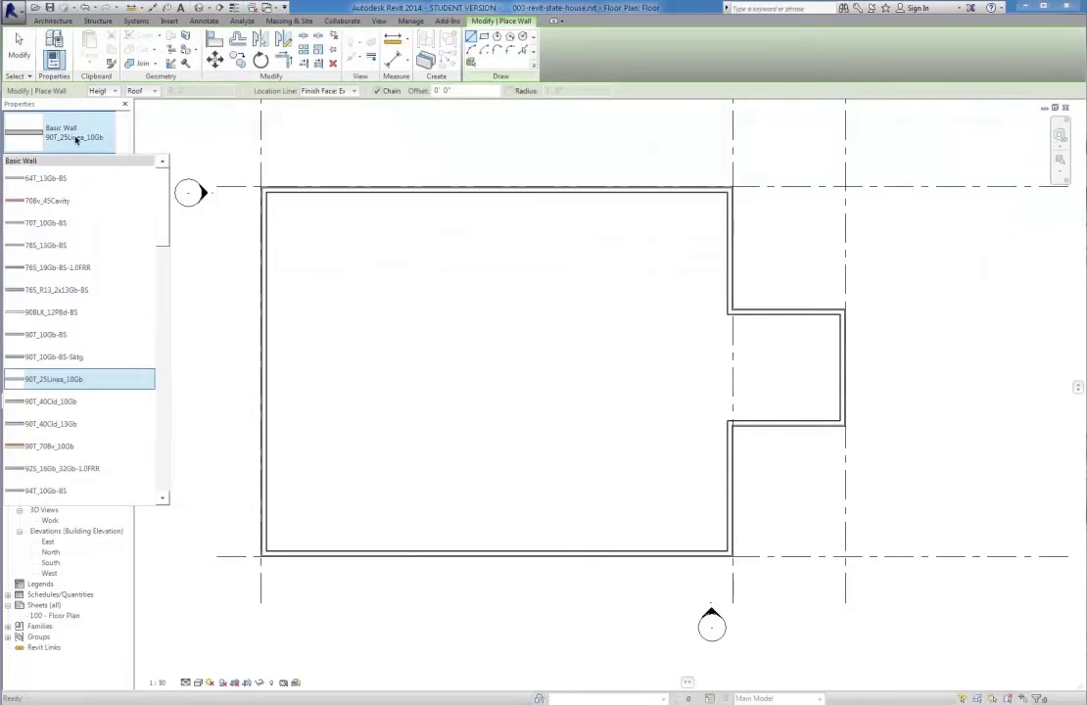
click(63, 335)
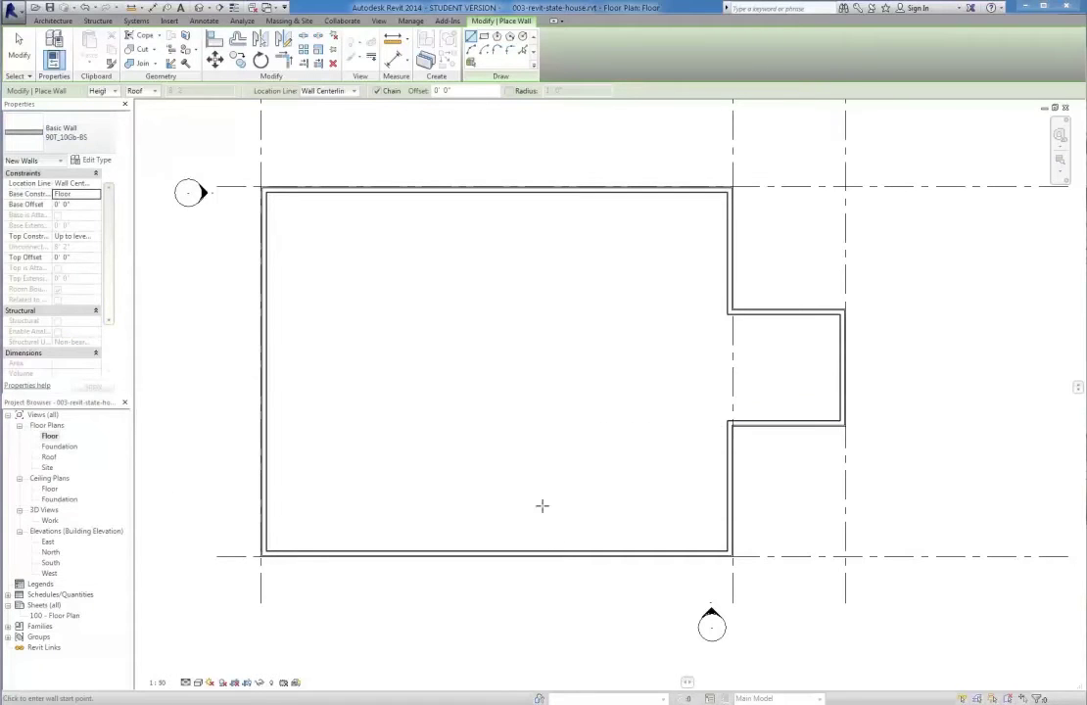
- Abandon the wall begun at the grid A wall and set the location line to Finish Face: Exterior
click(536, 551)
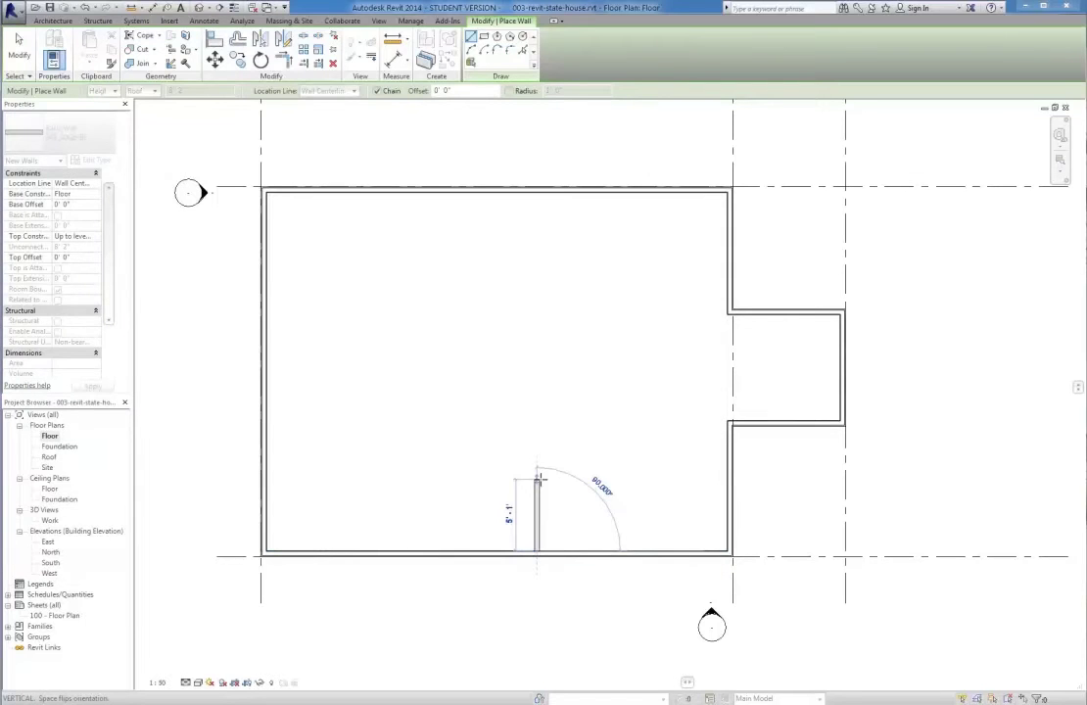
key(Escape)
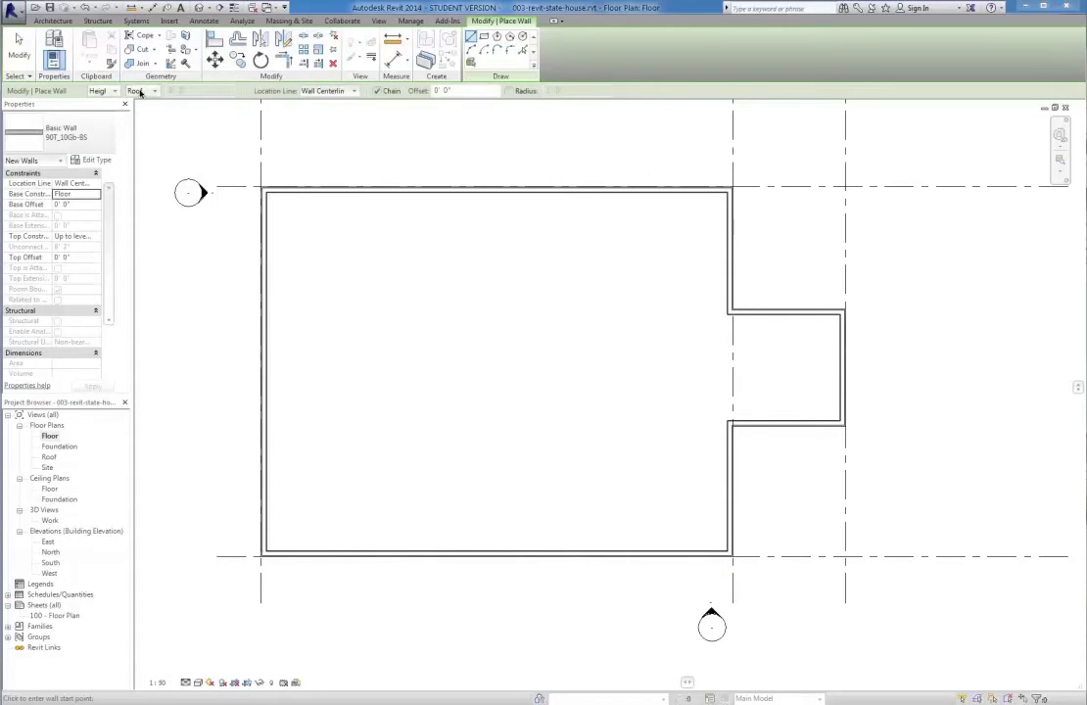
click(327, 91)
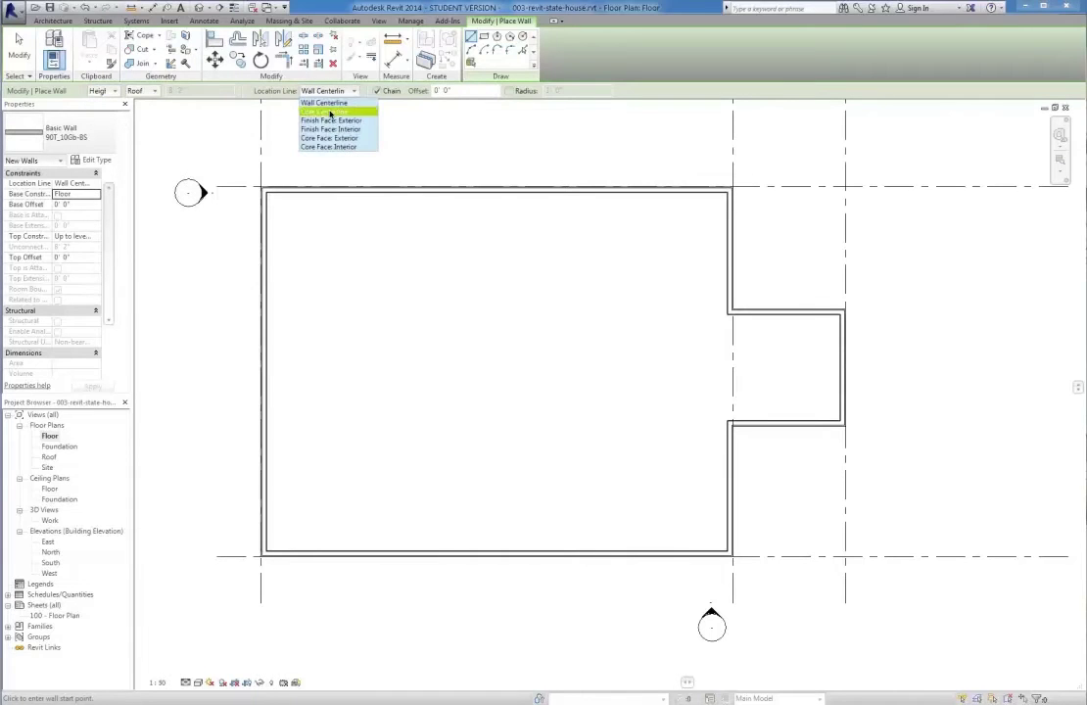
click(331, 120)
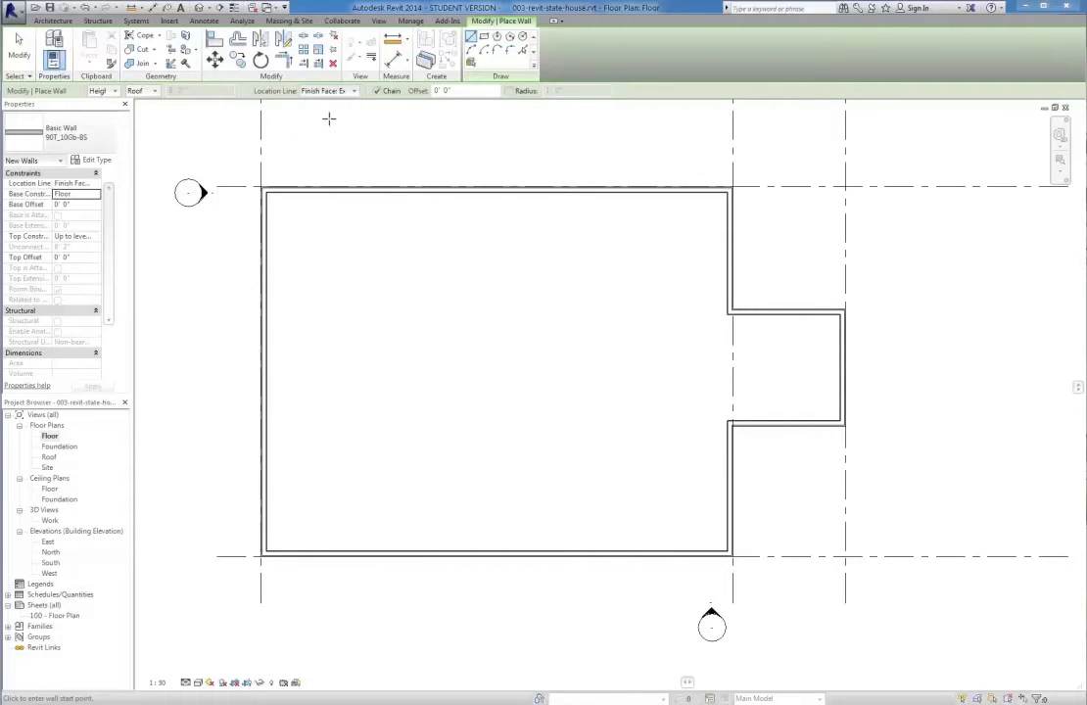
- Draw interior walls from the grid 1 wall across, enclosing about 17' 6" clear width, and down to the grid A wall
click(266, 390)
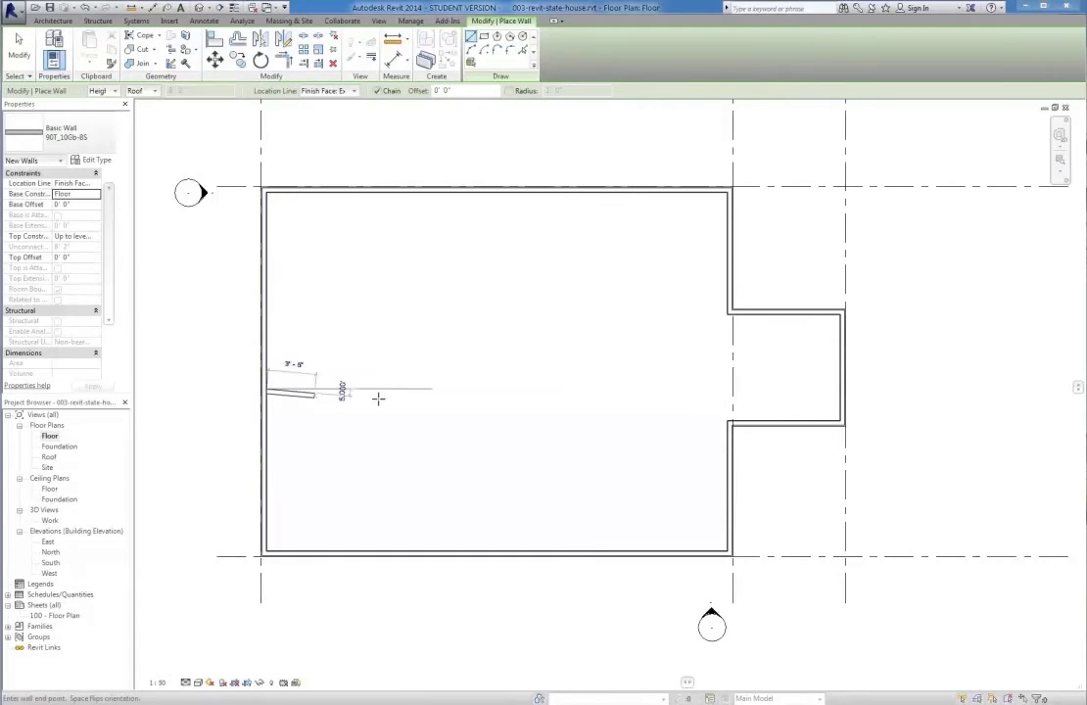
click(521, 391)
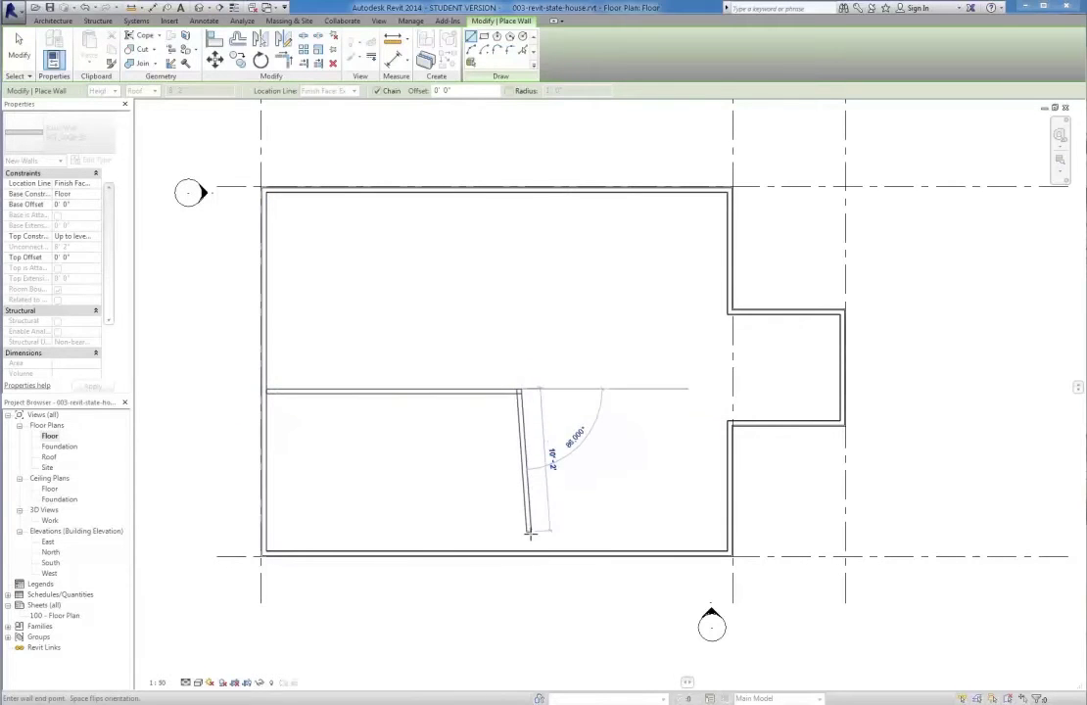
click(521, 551)
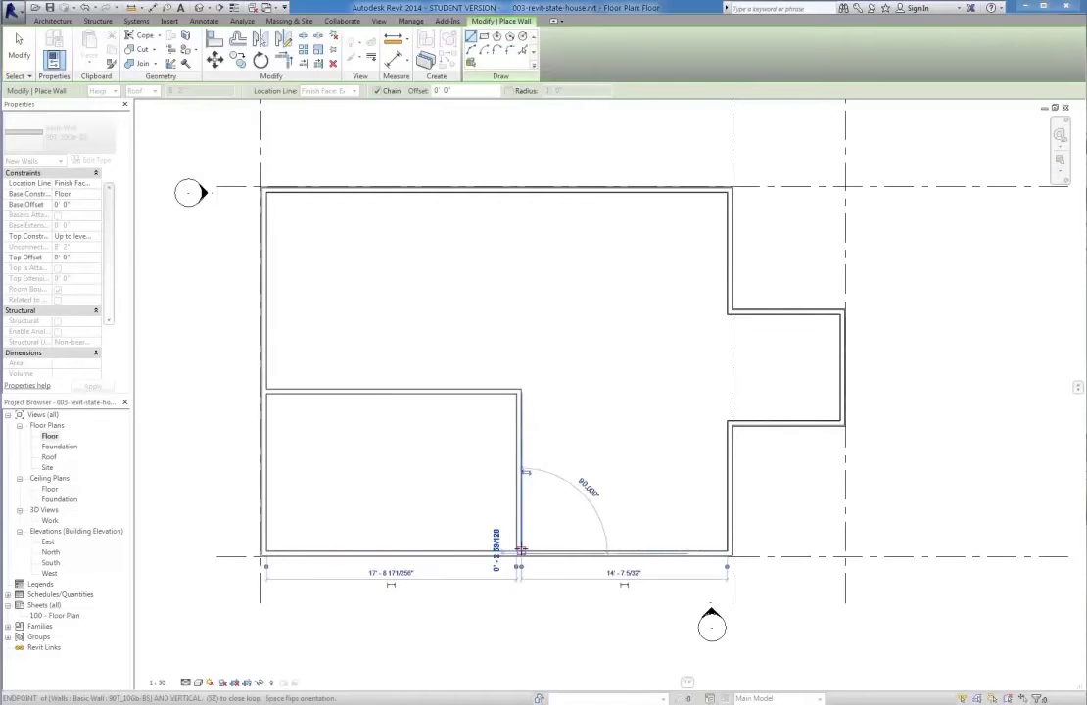
key(Escape)
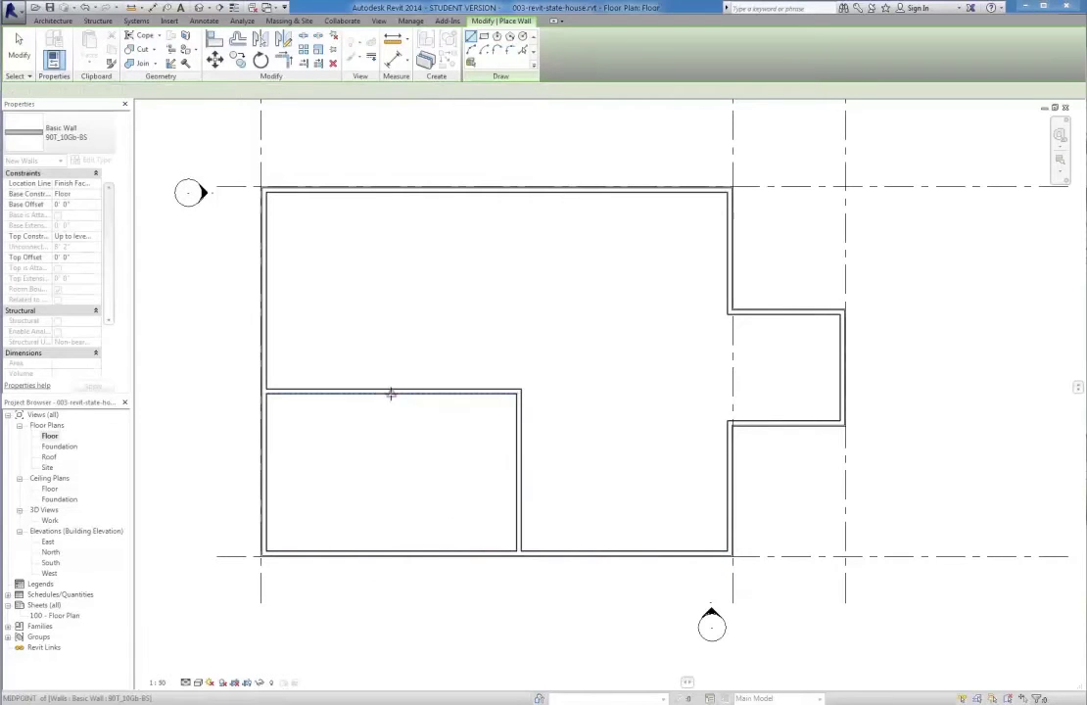
- Divide the enclosed area with a vertical wall from near the horizontal wall's midpoint to the grid A wall, about 8' 6" clear from grid 1's wall
click(389, 393)
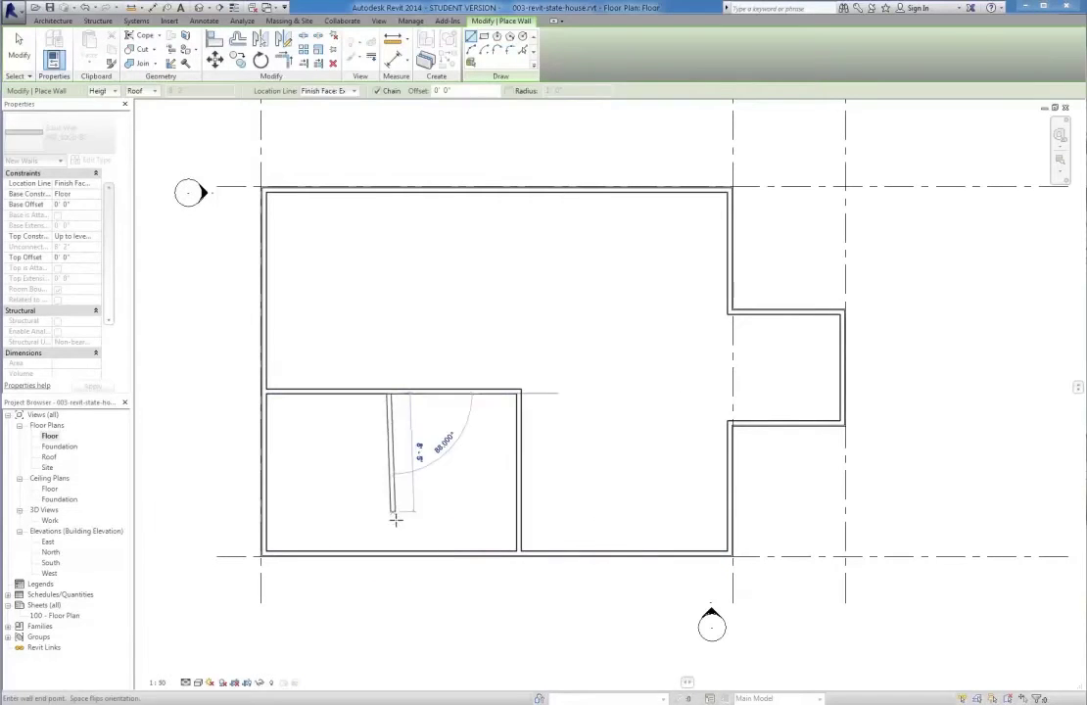
click(389, 550)
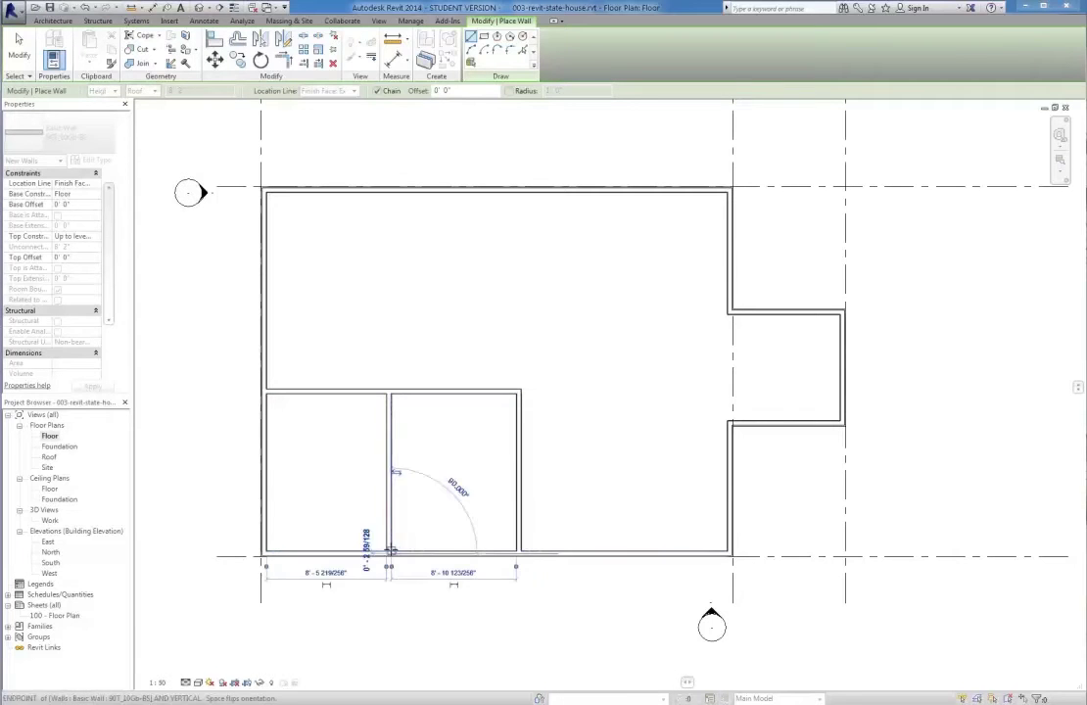
scroll(388, 572, up, 3)
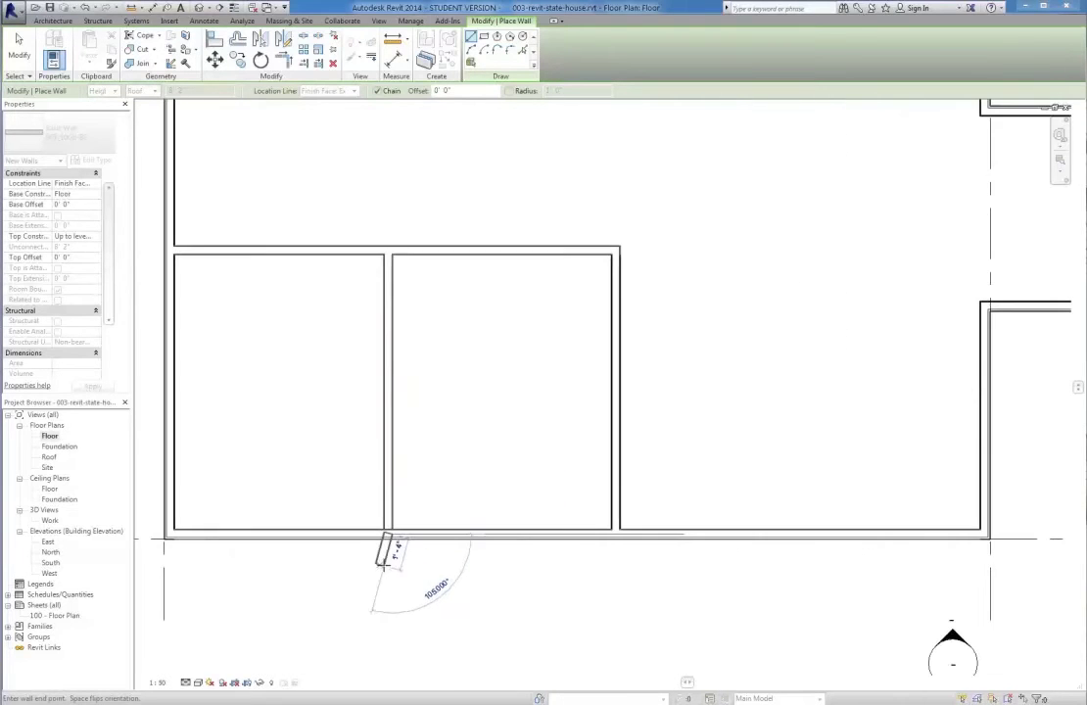
scroll(447, 549, down, 5)
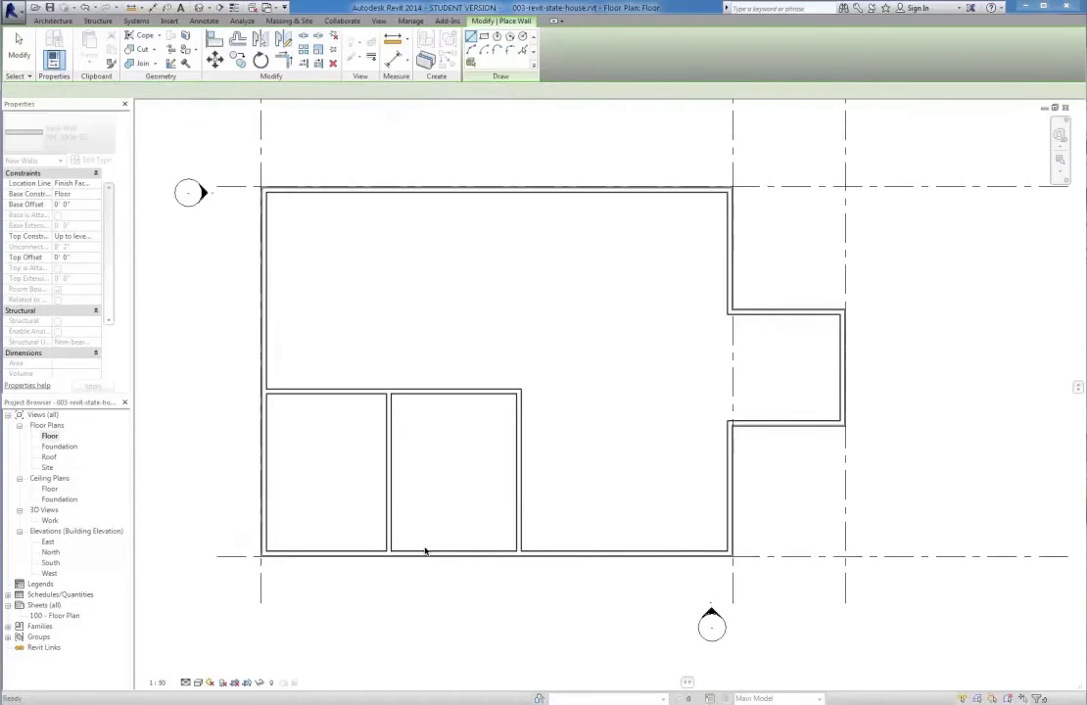
key(Escape)
scroll(415, 541, up, 5)
scroll(403, 549, down, 4)
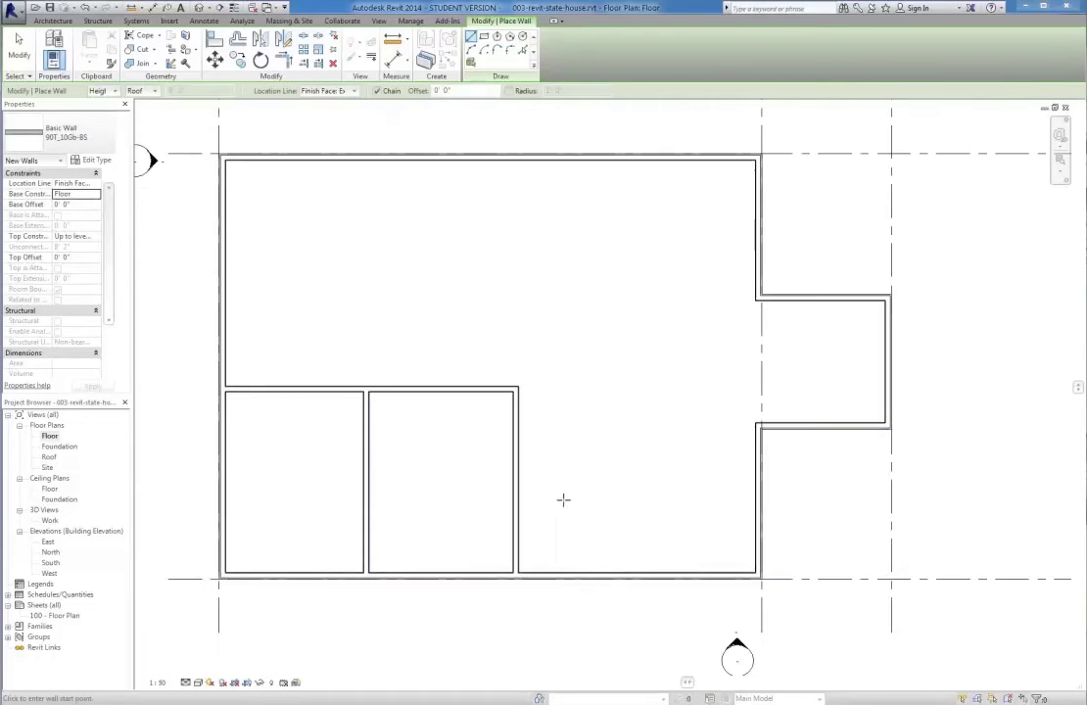
scroll(807, 368, up, 3)
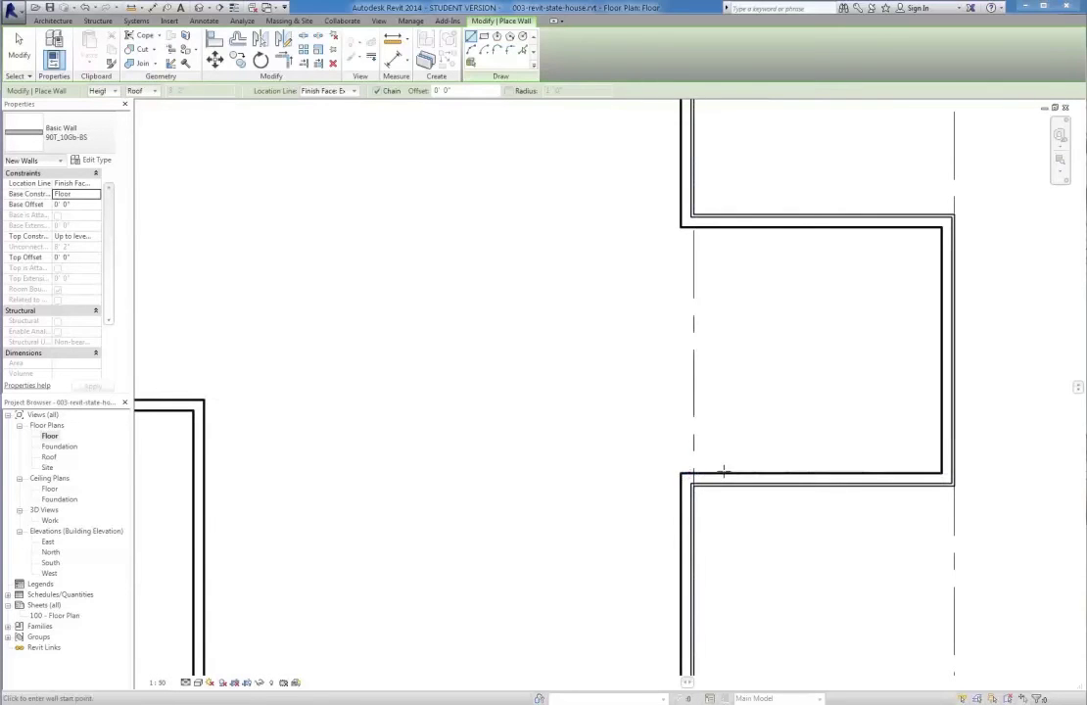
click(684, 474)
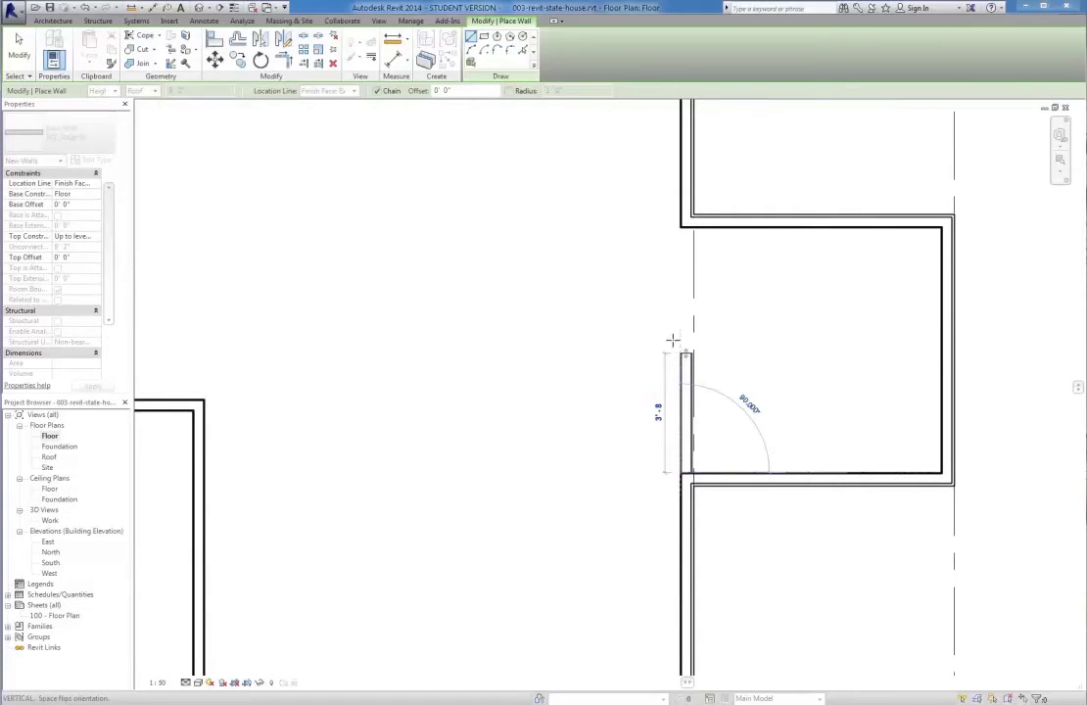
key(Escape)
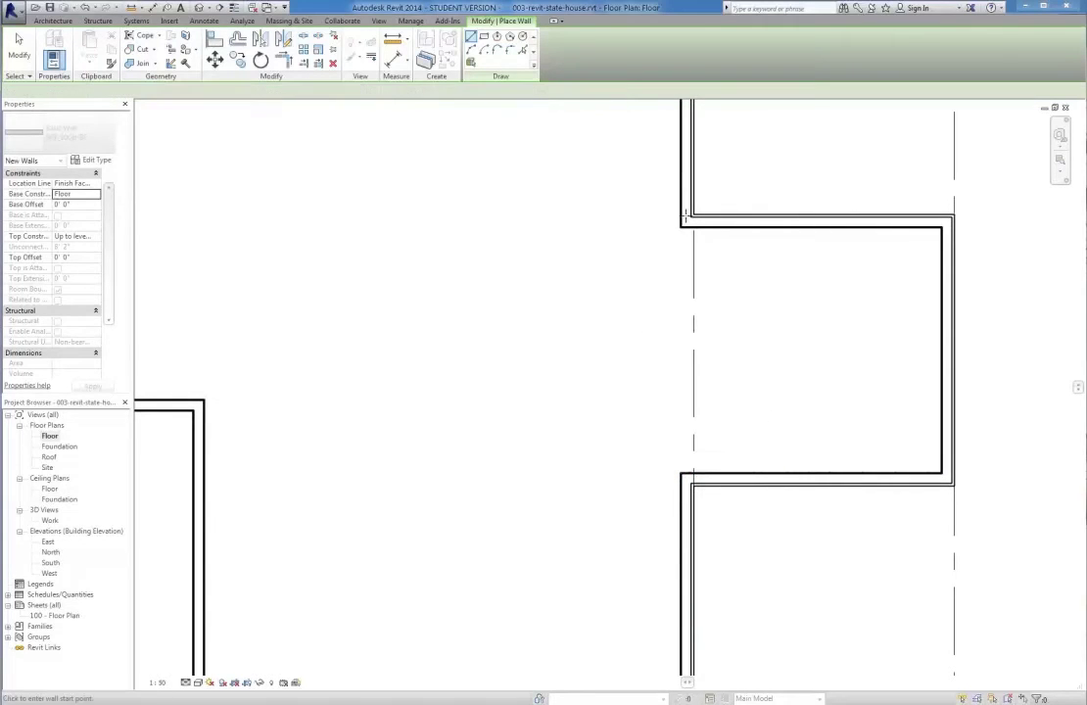
click(678, 226)
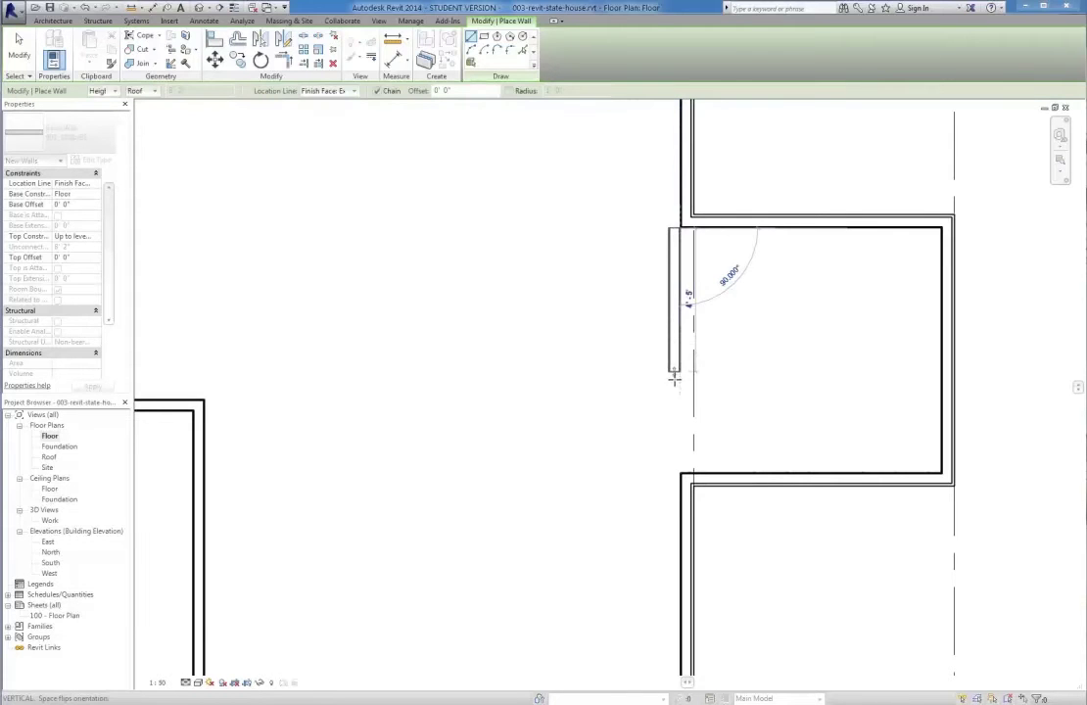
click(685, 475)
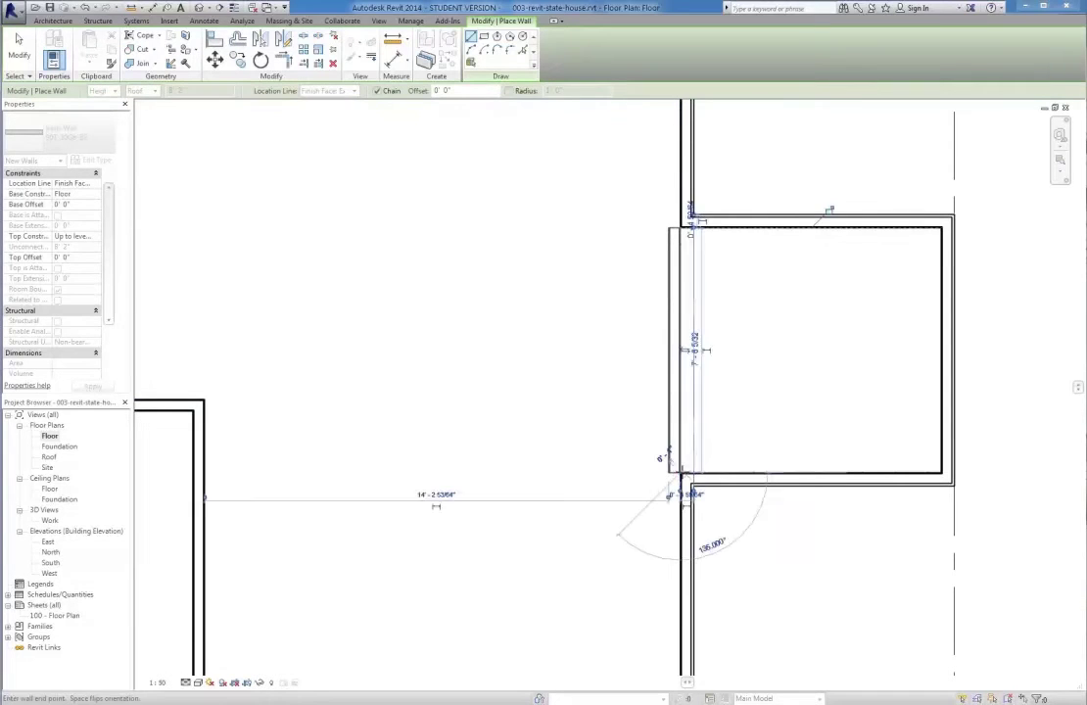
key(Escape)
key(ctrl+z)
- Draw a vertical 90T_10Gb-BS wall across the sun room opening, from the lower corner up to the upper corner in line with the house wall
click(683, 476)
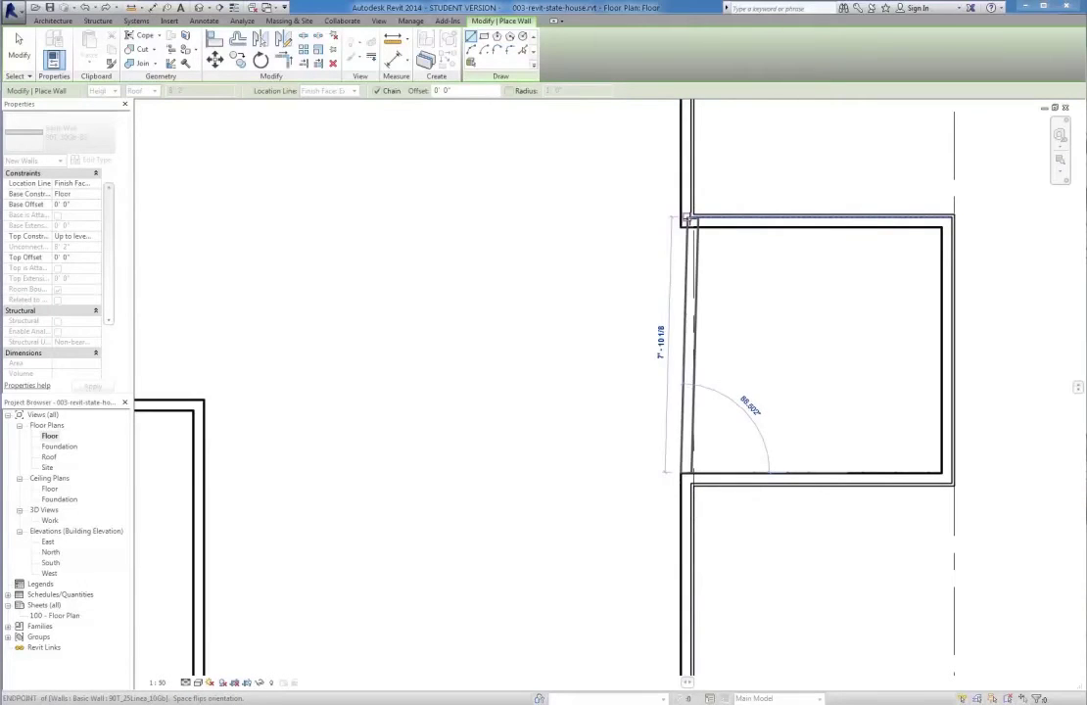
click(684, 222)
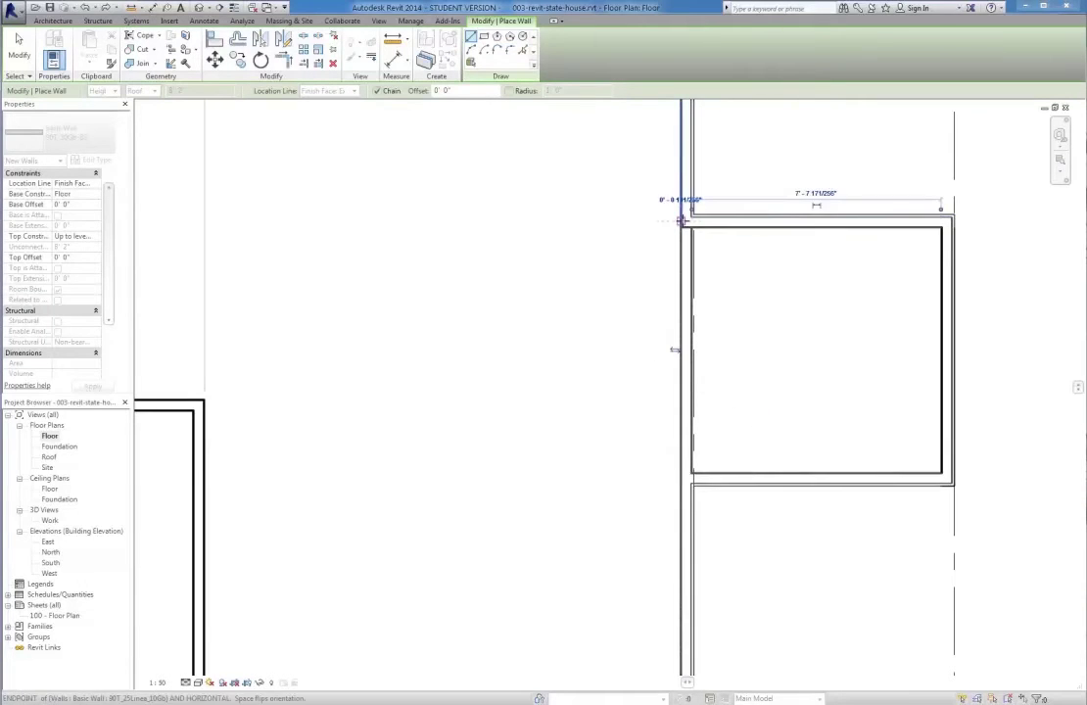
key(Escape)
key(Escape)
middle_drag(703, 223, 680, 291)
scroll(680, 293, up, 3)
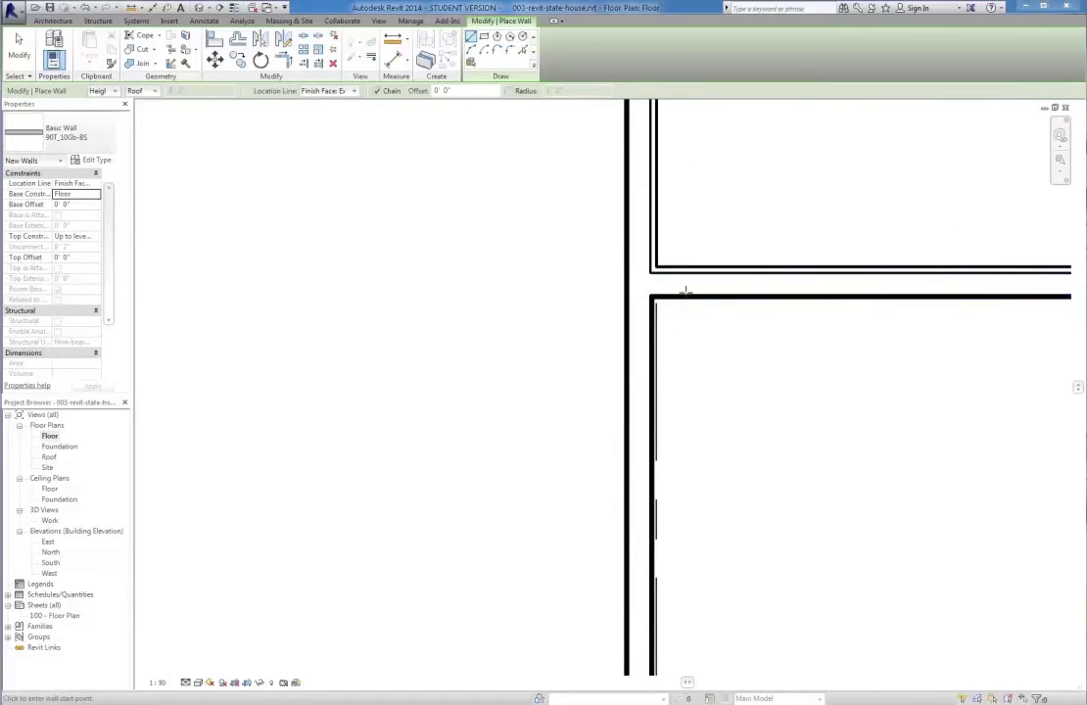
scroll(720, 245, down, 3)
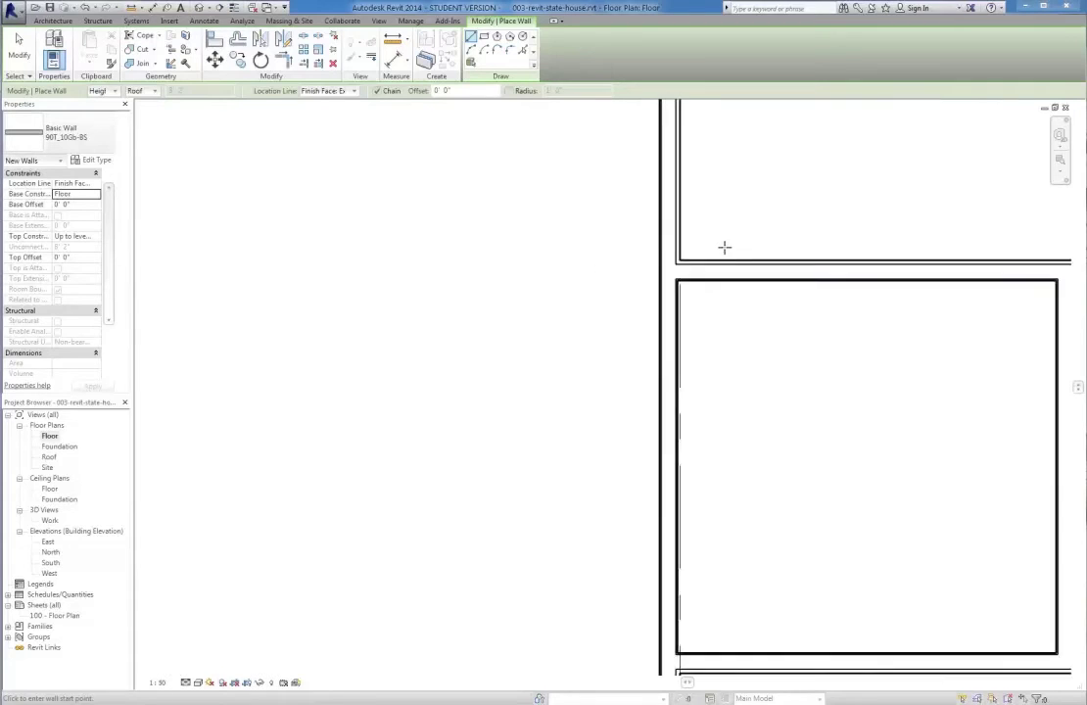
- Draw interior walls from the new sun room wall horizontally across the house and up to the grid B wall, about 8' 4" clear of grid 1's wall
scroll(853, 511, down, 1)
scroll(853, 511, down, 1)
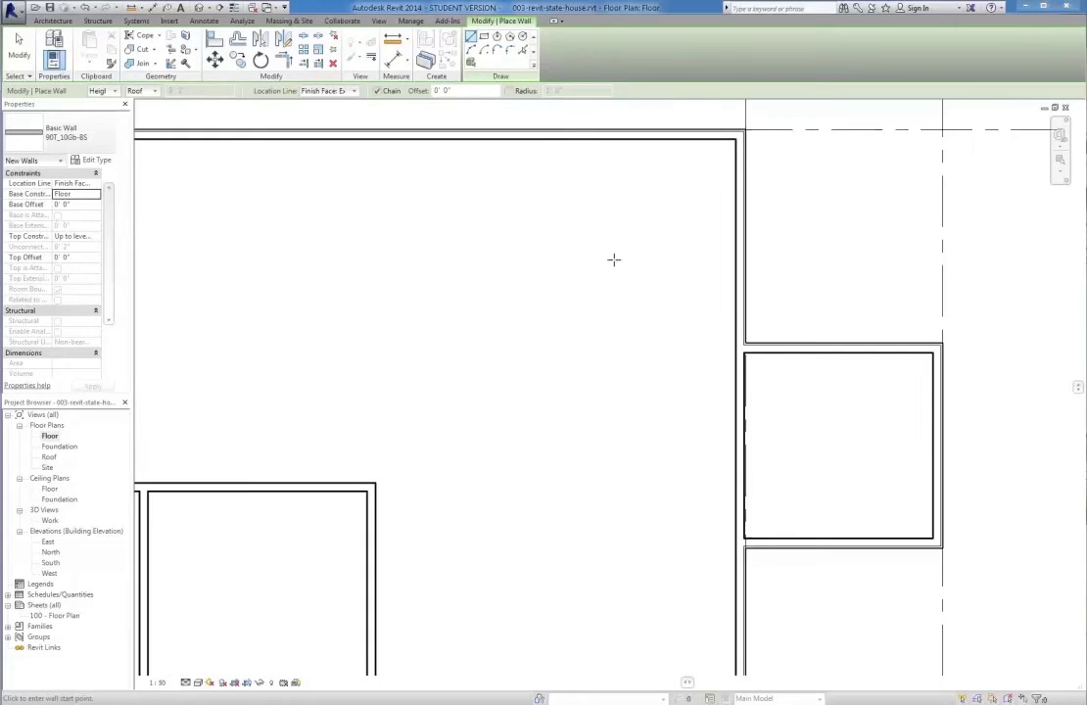
middle_drag(621, 259, 721, 342)
scroll(771, 381, down, 1)
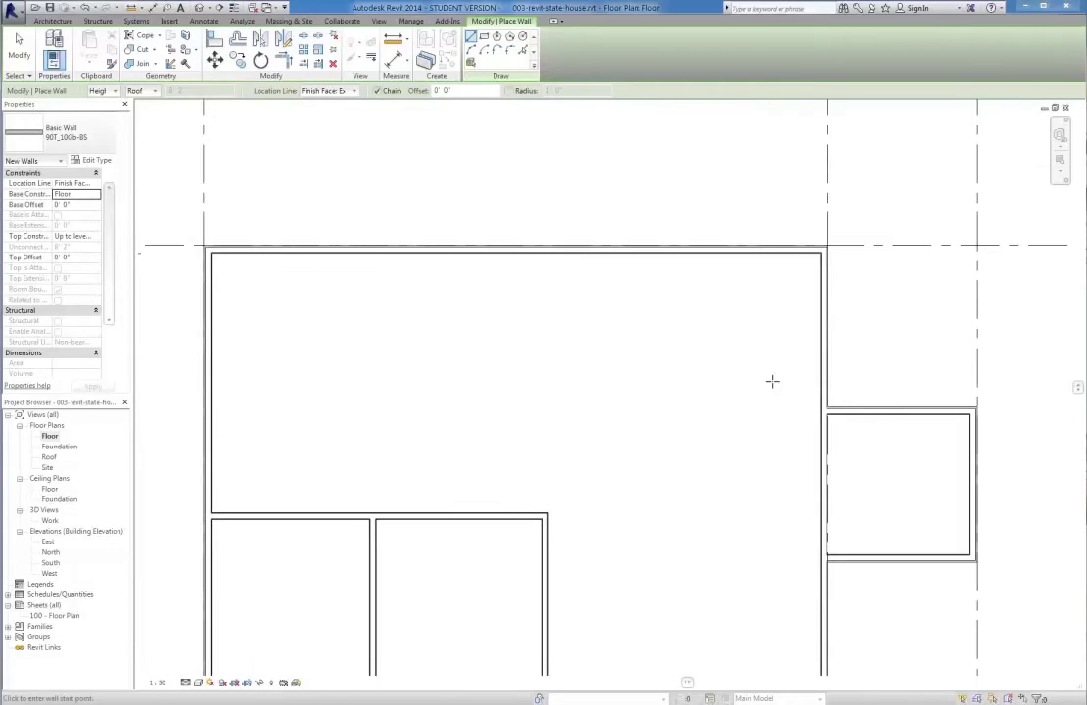
click(820, 437)
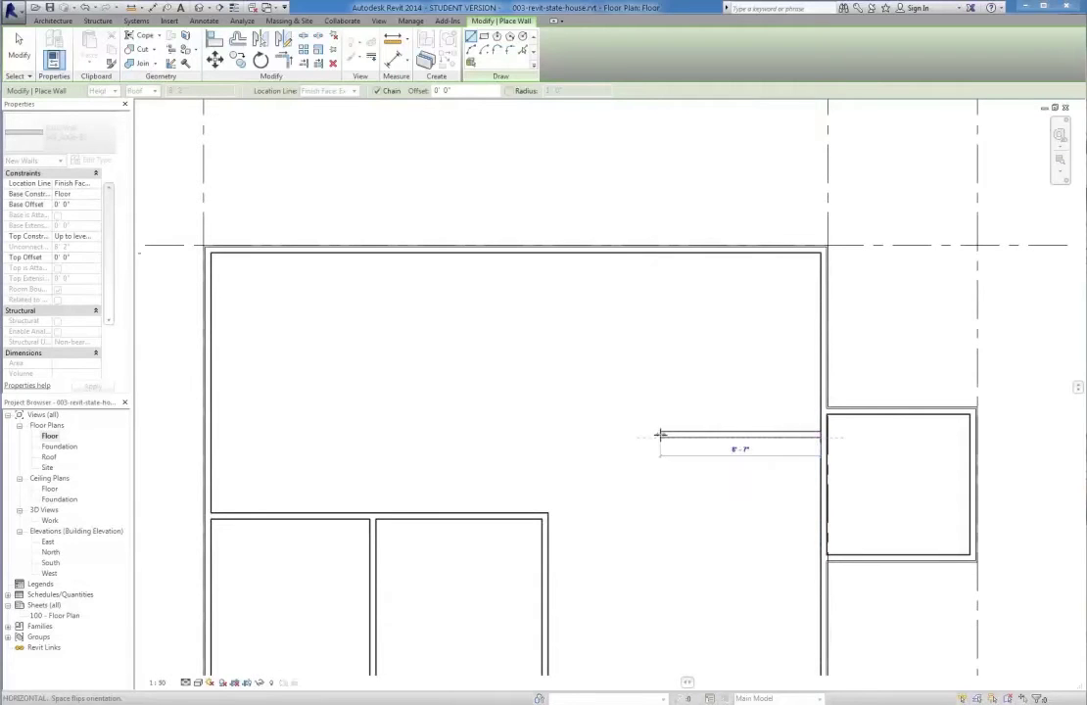
click(367, 433)
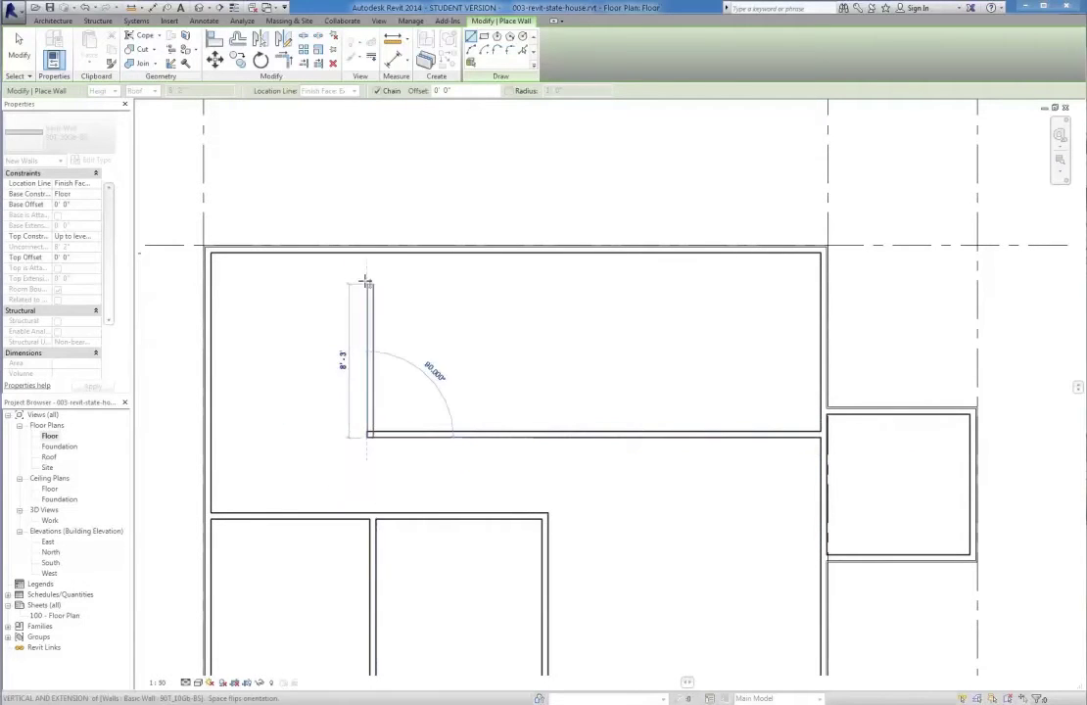
click(367, 252)
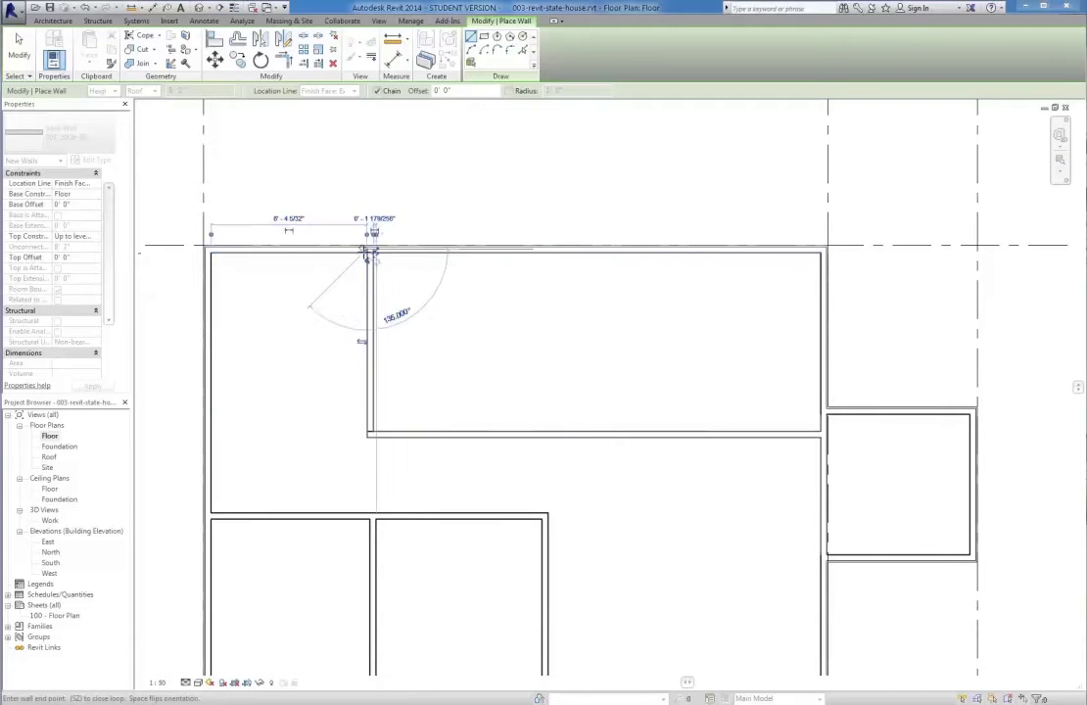
key(Escape)
key(Escape)
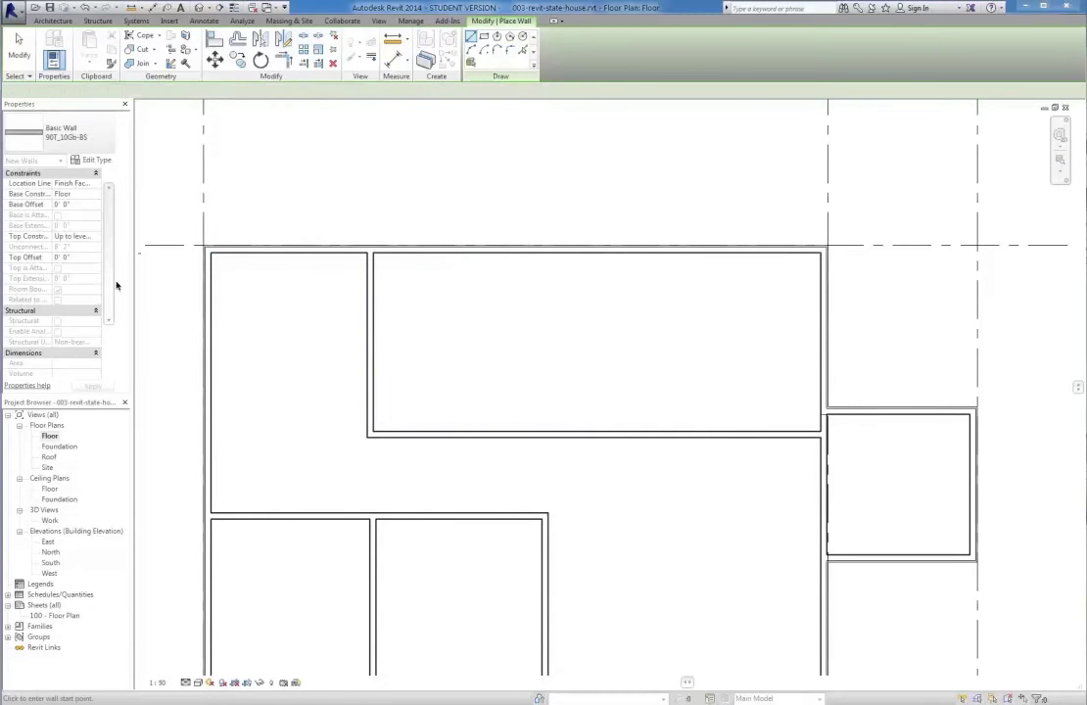
- Check the ground floor plan in Foxit Reader, then in Revit enclose the side porch off grid 1's wall, about 3' 11" by 4' 5"
key(alt+Tab)
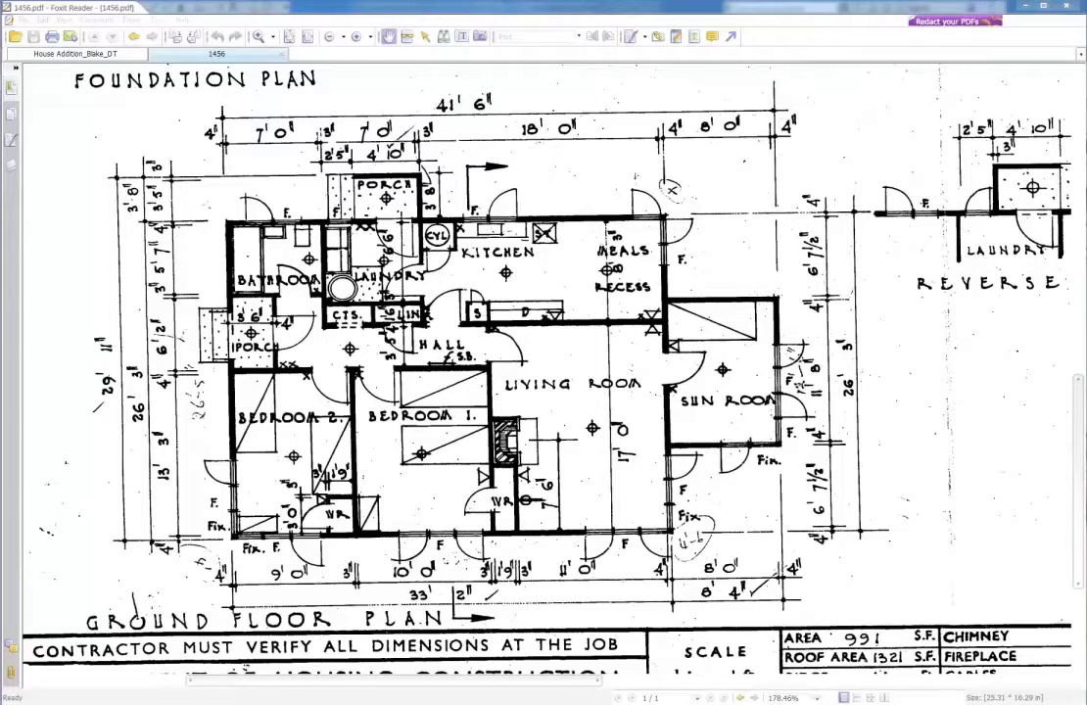
key(alt+Tab)
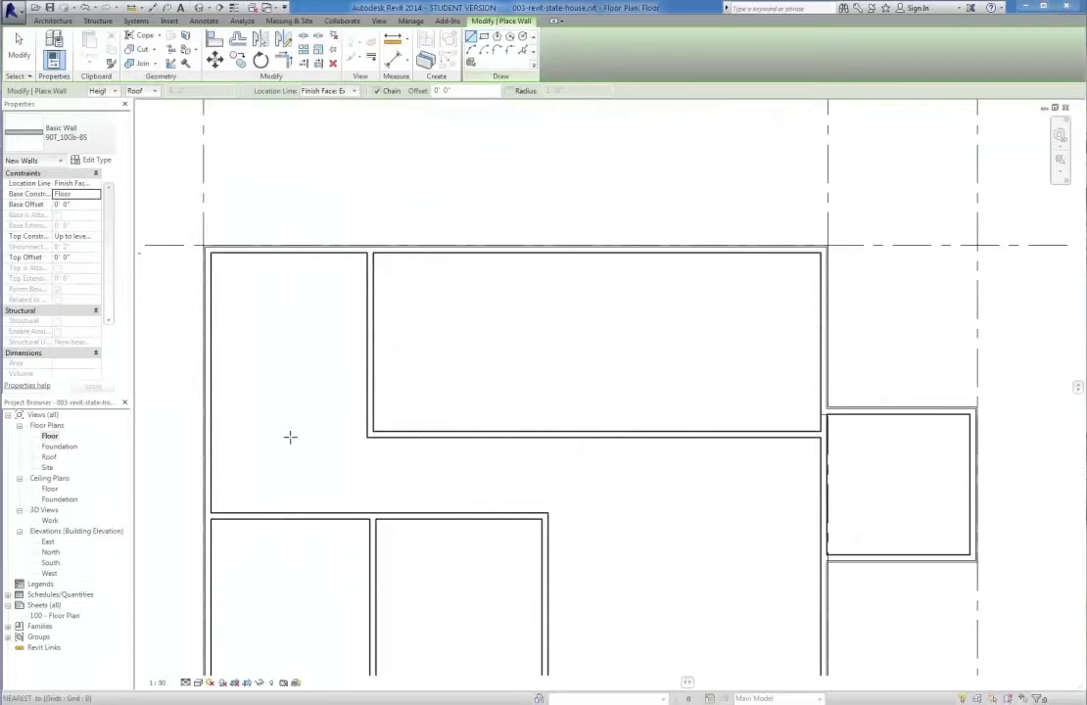
click(212, 424)
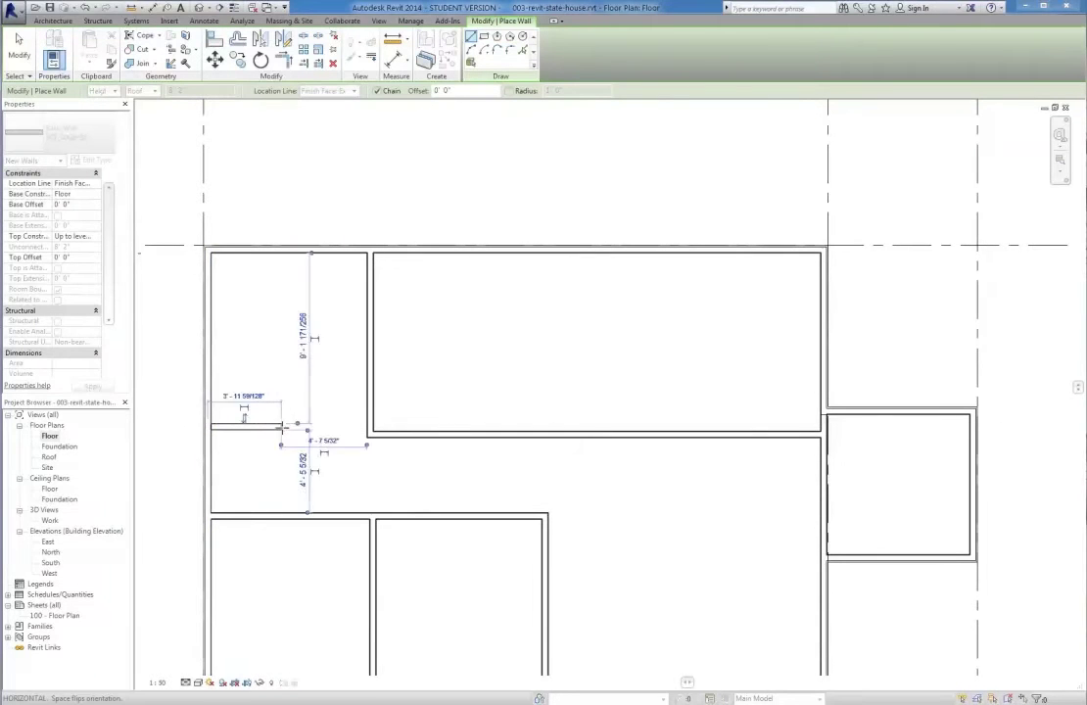
click(282, 424)
click(282, 515)
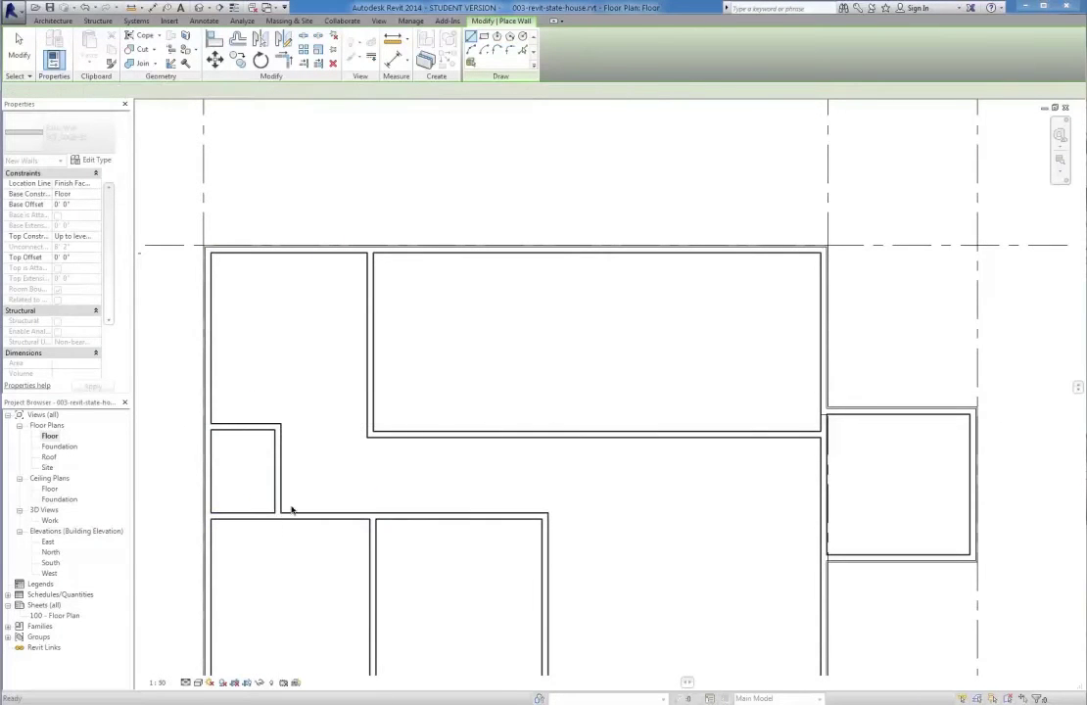
- End wall placement and adjust the upper end of the wall across the sun room opening to clean up its corner join
middle_drag(458, 486, 400, 396)
scroll(585, 392, down, 1)
middle_drag(585, 392, 629, 402)
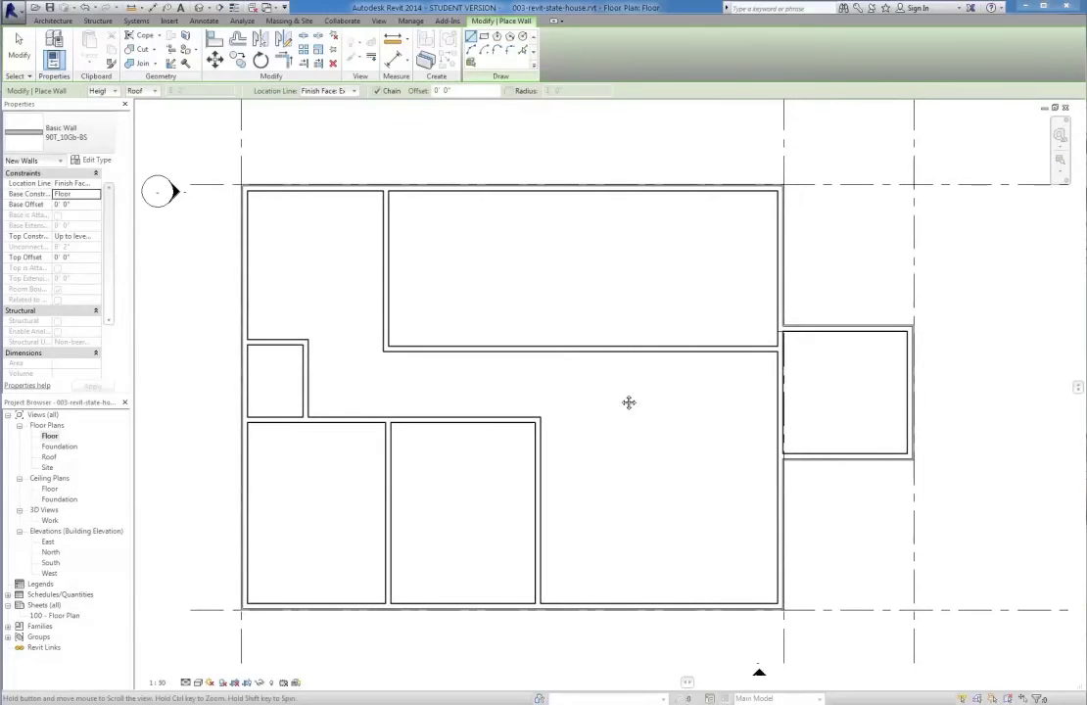
scroll(877, 332, up, 3)
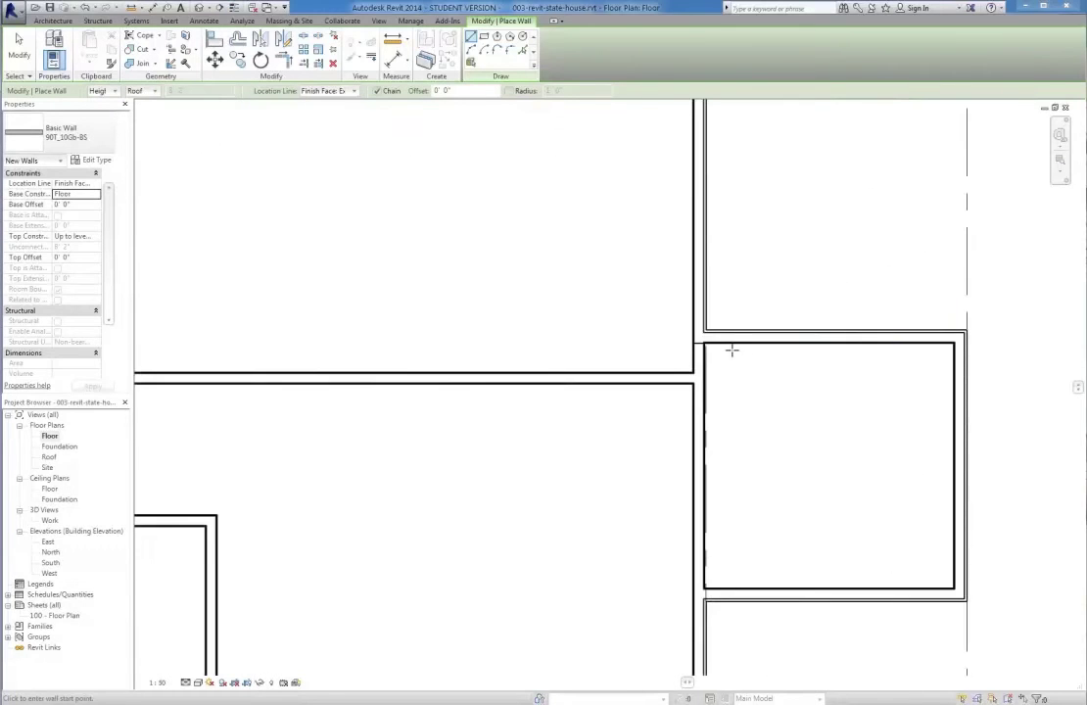
scroll(732, 352, up, 2)
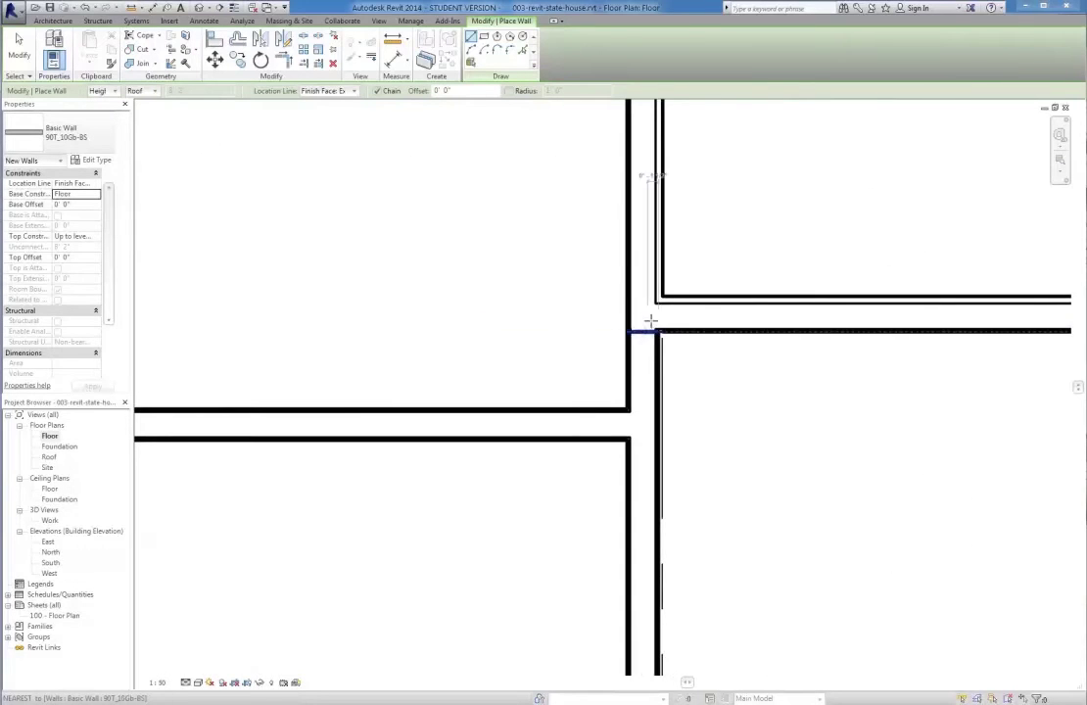
scroll(671, 331, up, 2)
scroll(668, 335, down, 2)
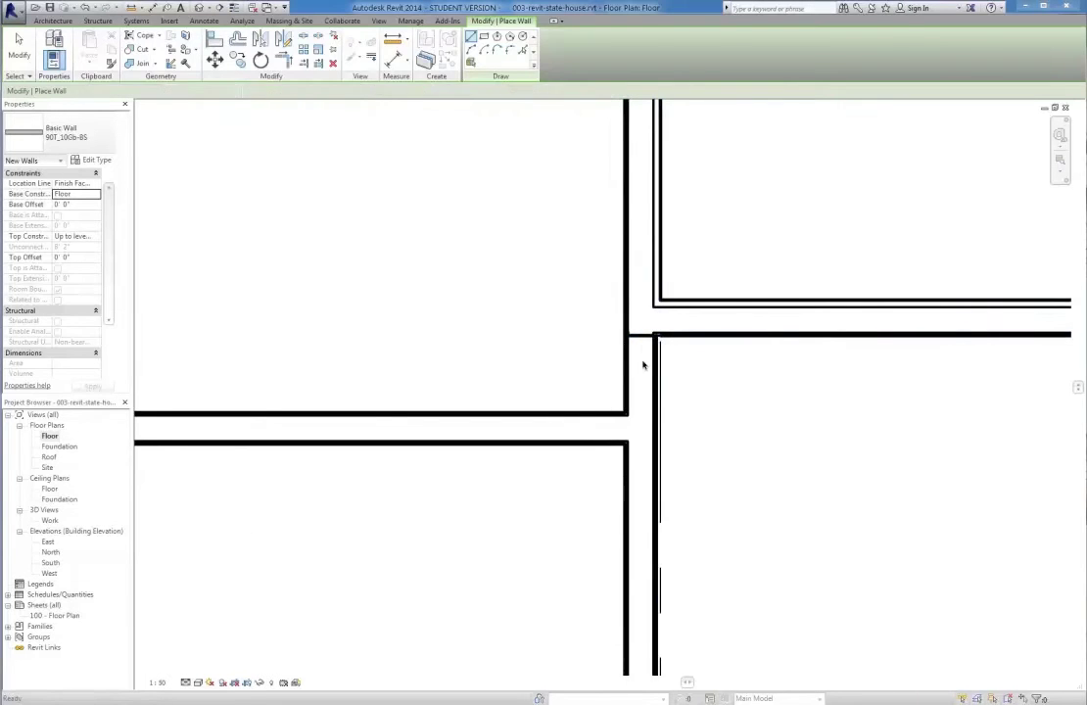
key(Escape)
key(Escape)
click(648, 338)
click(639, 356)
click(642, 372)
scroll(639, 235, down, 3)
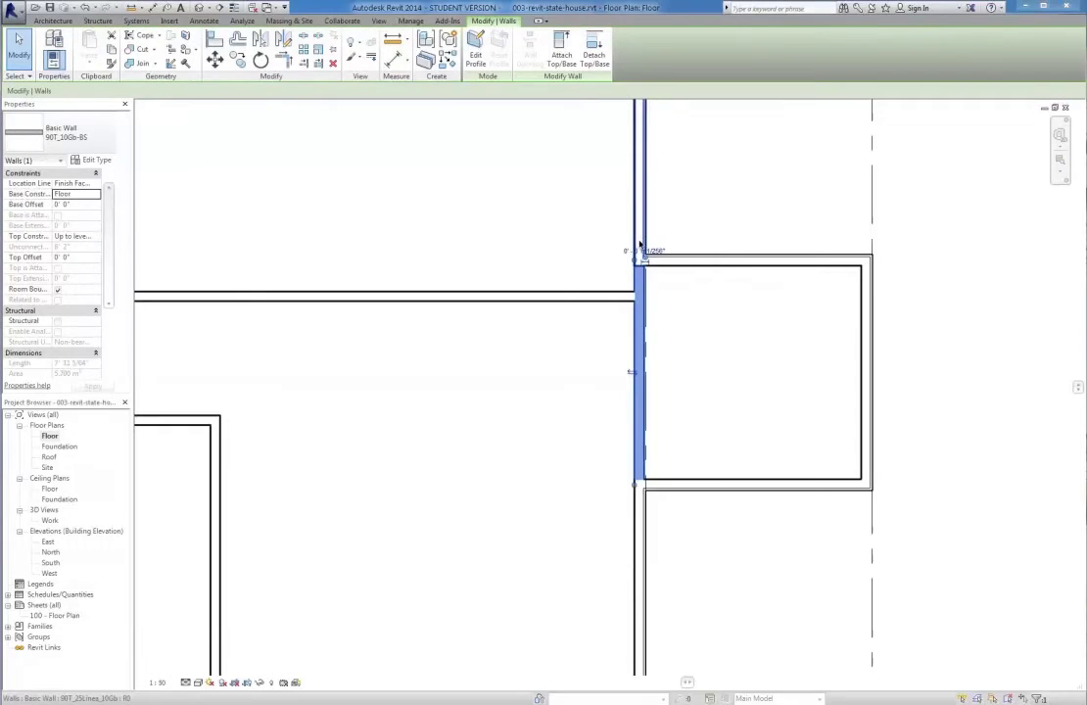
scroll(640, 240, up, 3)
scroll(644, 294, up, 1)
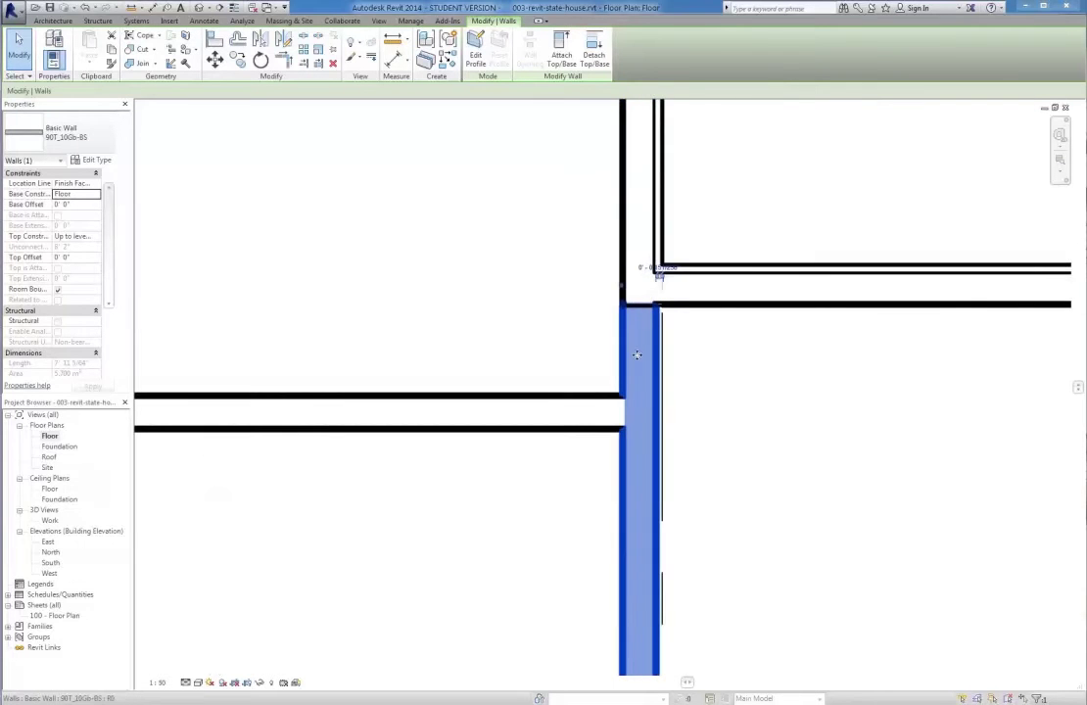
drag(628, 282, 622, 289)
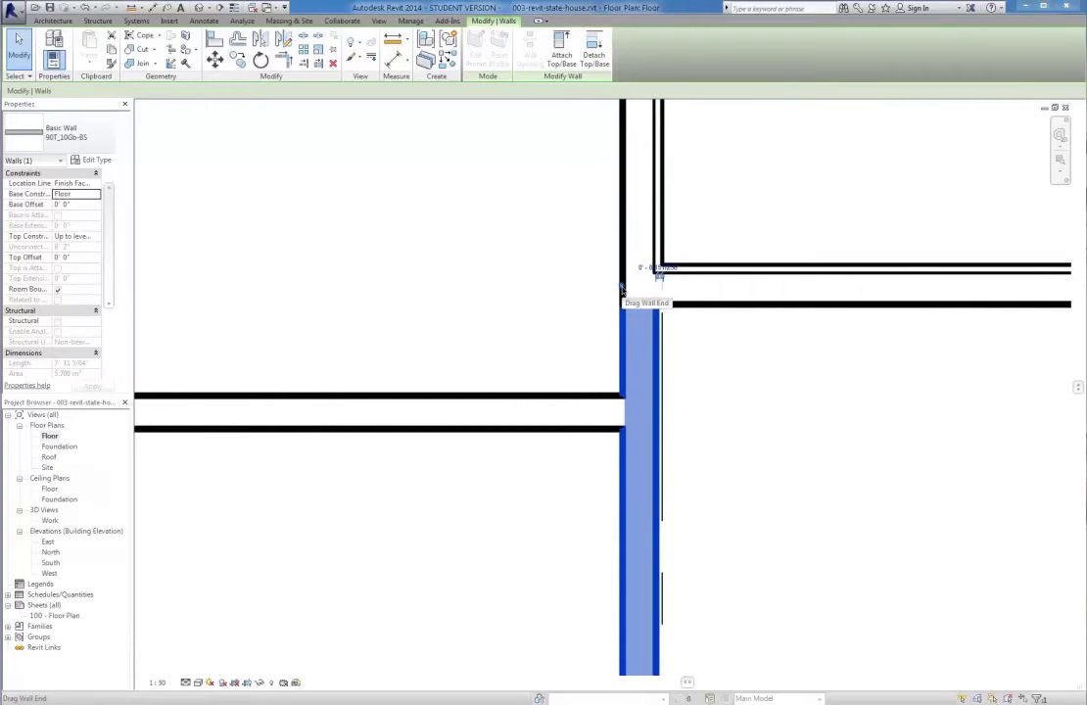
drag(621, 287, 622, 305)
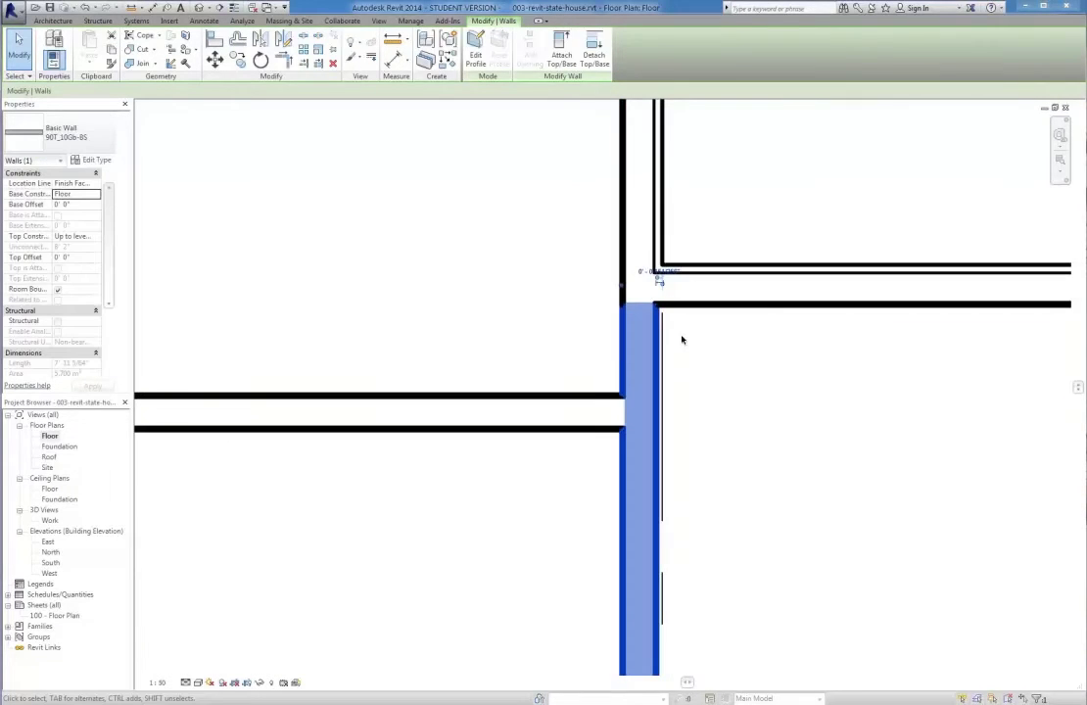
click(682, 340)
scroll(684, 193, down, 3)
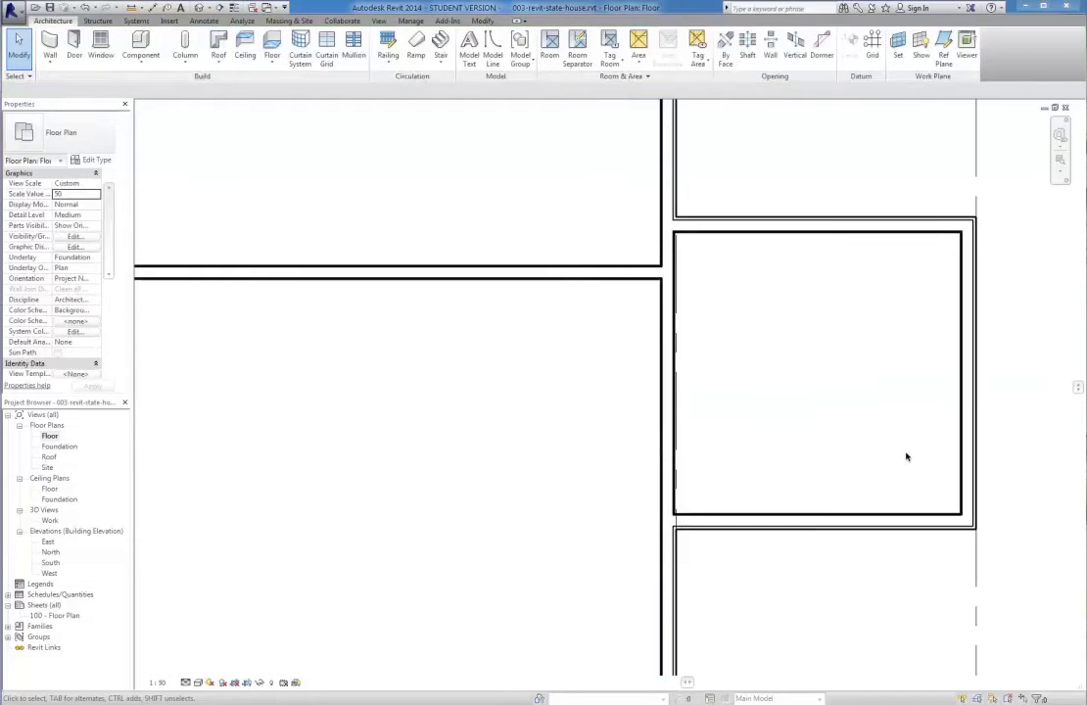
- Set the sun room's upper wall 6' 7.5" from the inner face of the house's upper exterior wall
scroll(904, 456, down, 3)
middle_drag(689, 437, 723, 437)
scroll(670, 452, down, 4)
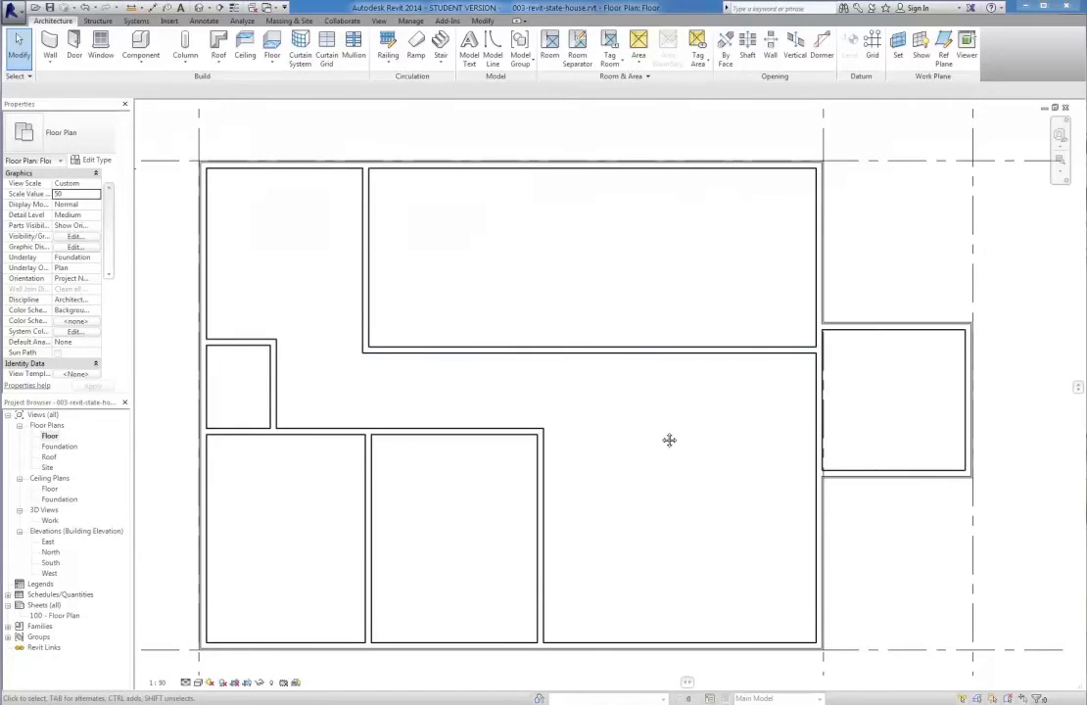
middle_drag(691, 435, 601, 455)
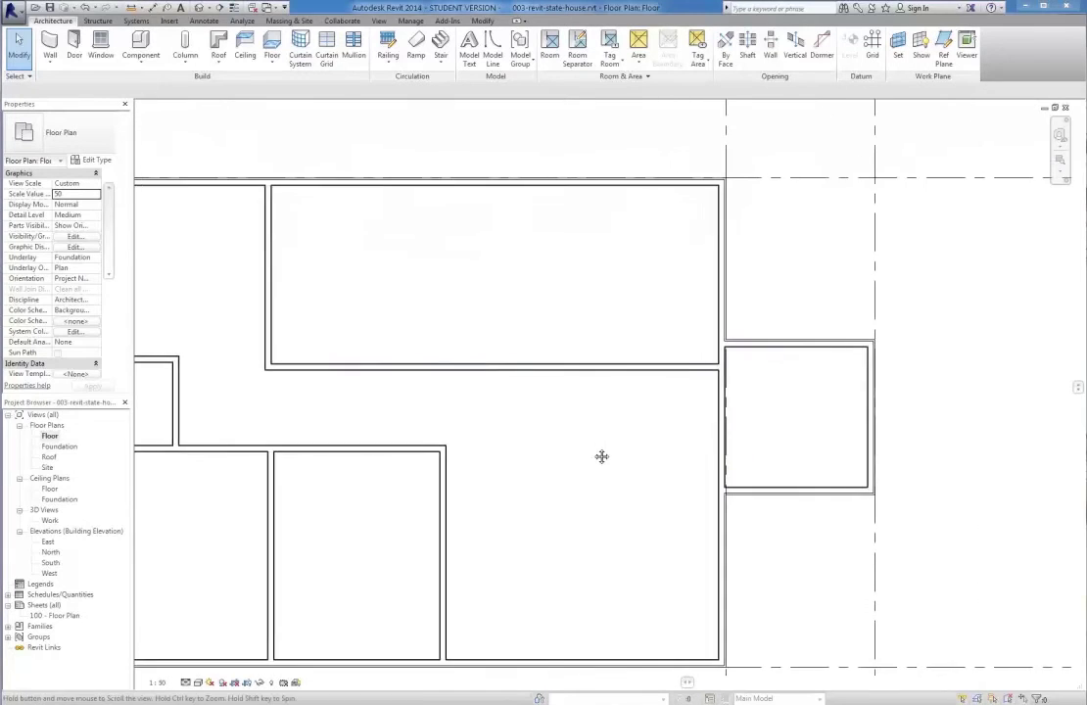
click(764, 339)
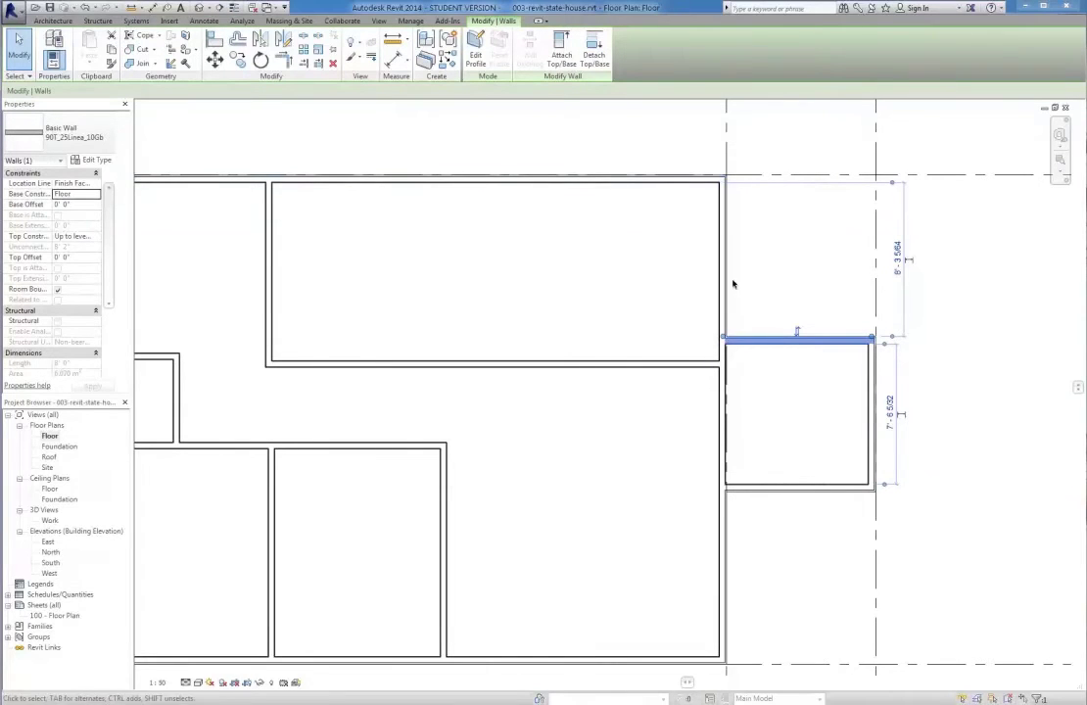
middle_drag(786, 456, 782, 407)
middle_drag(789, 335, 799, 347)
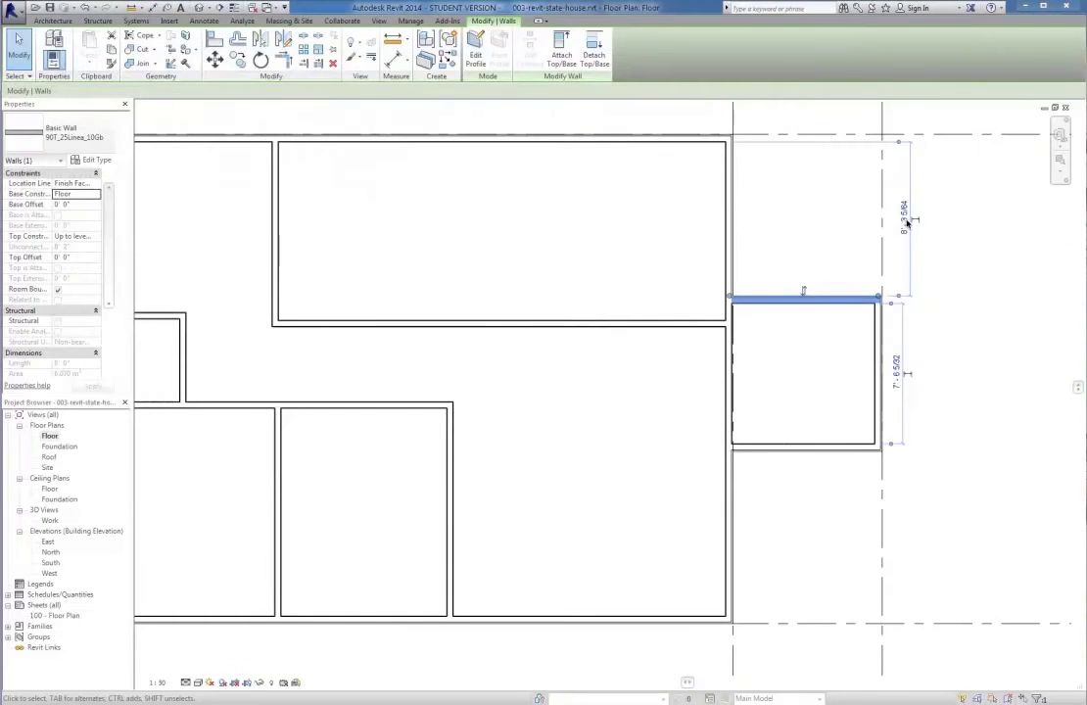
key(Escape)
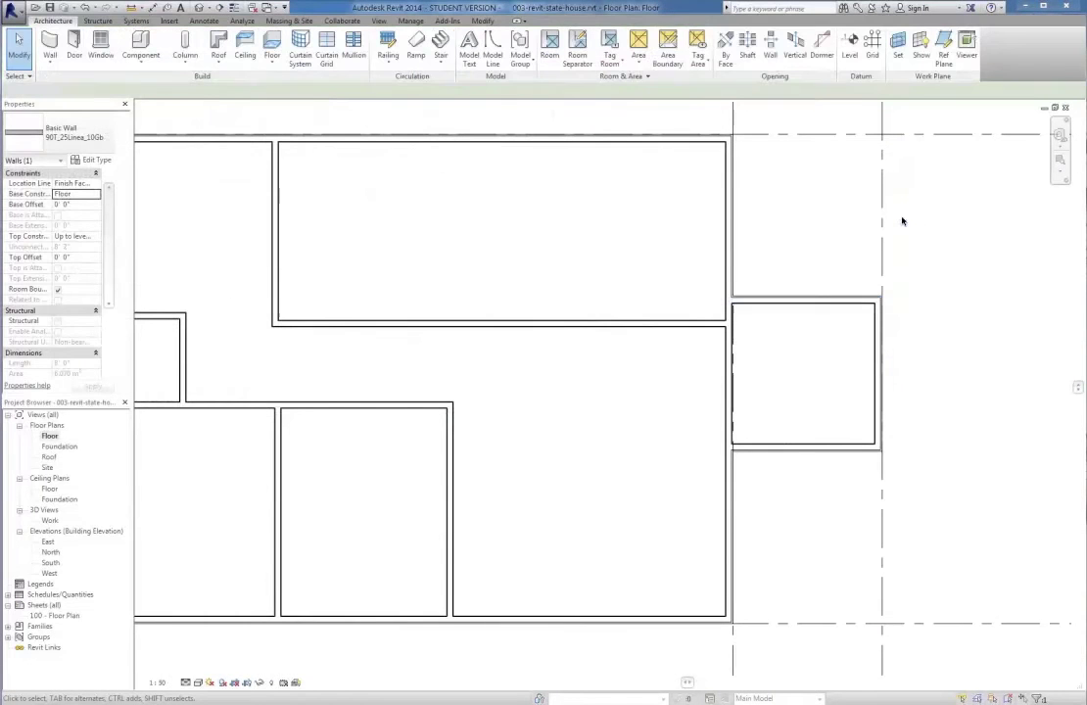
click(852, 295)
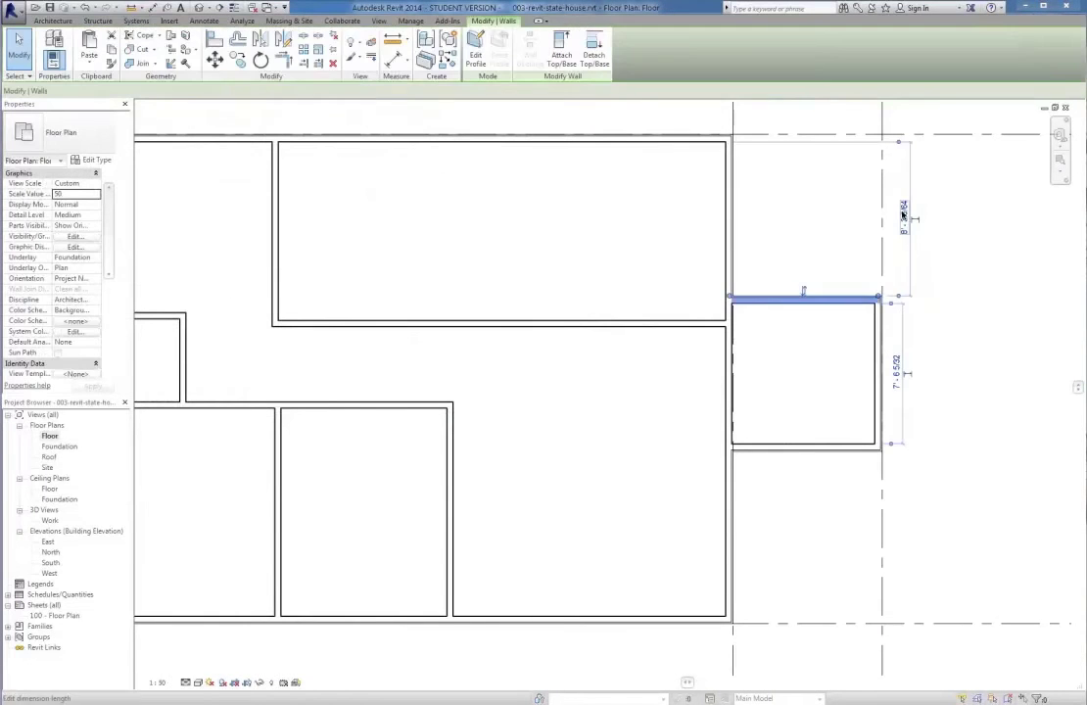
click(903, 217)
text(8)
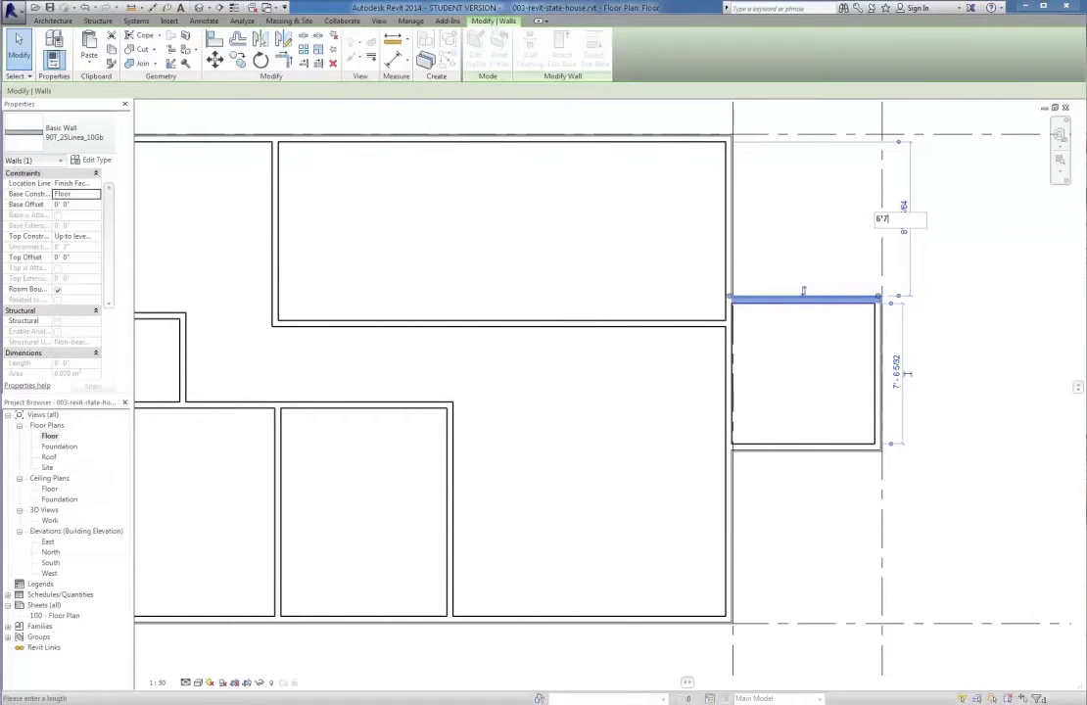
text('7.5)
key(Return)
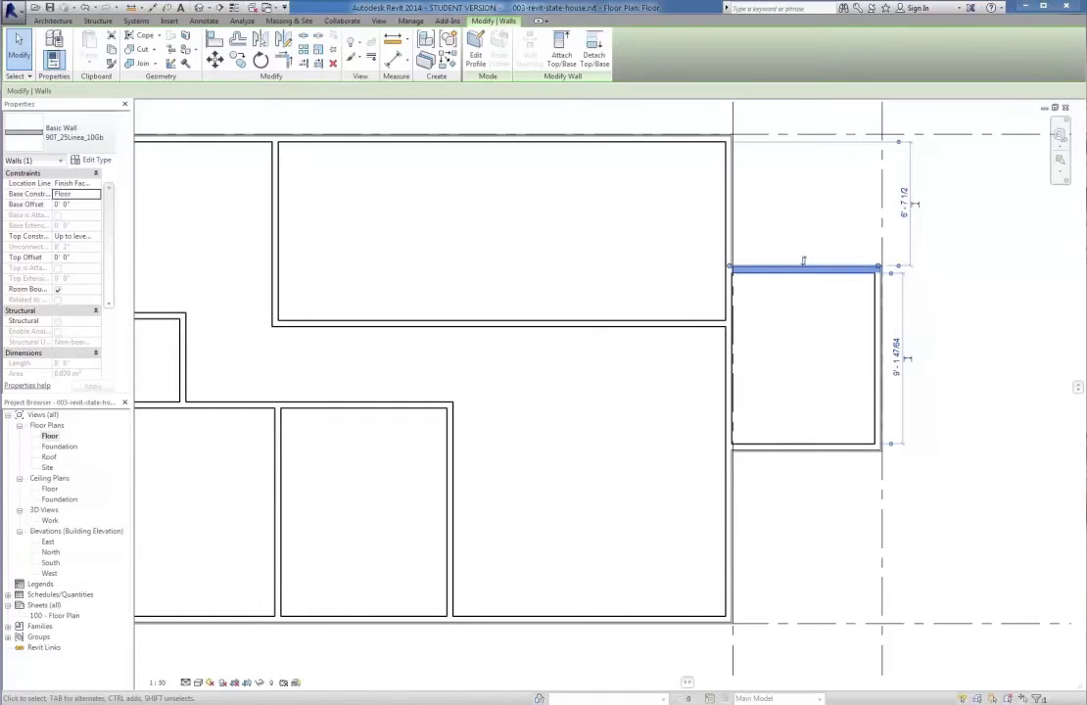
- Set the sun room's lower wall 6' 7.5" from the inner face of the house's lower exterior wall
click(837, 448)
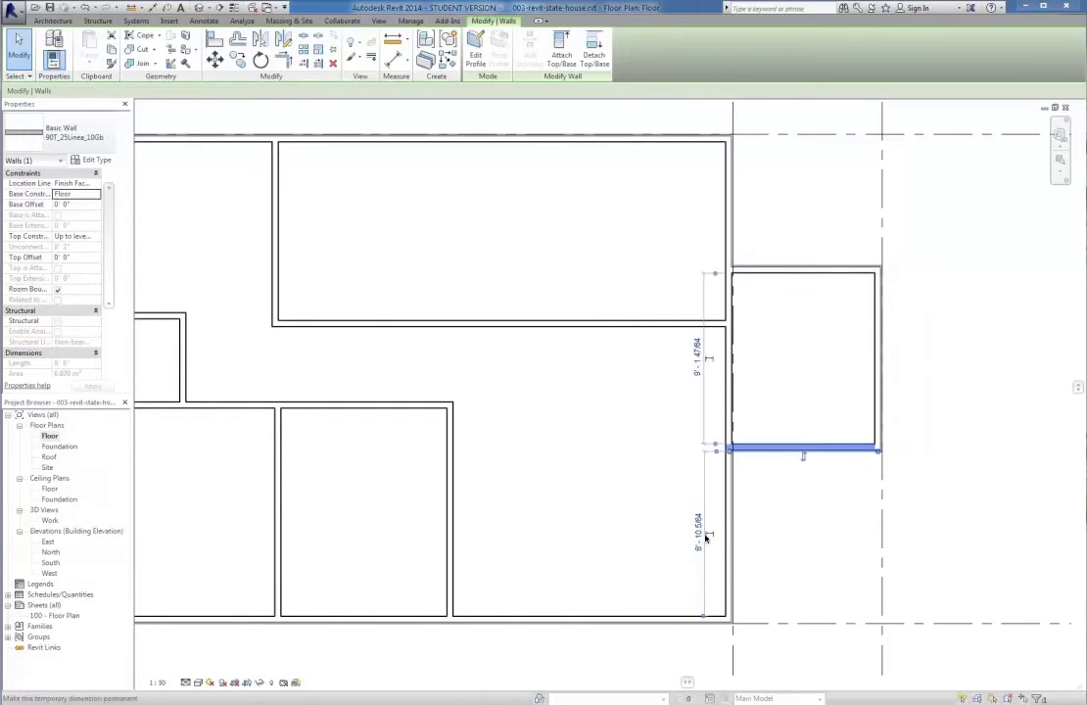
click(698, 532)
text(8)
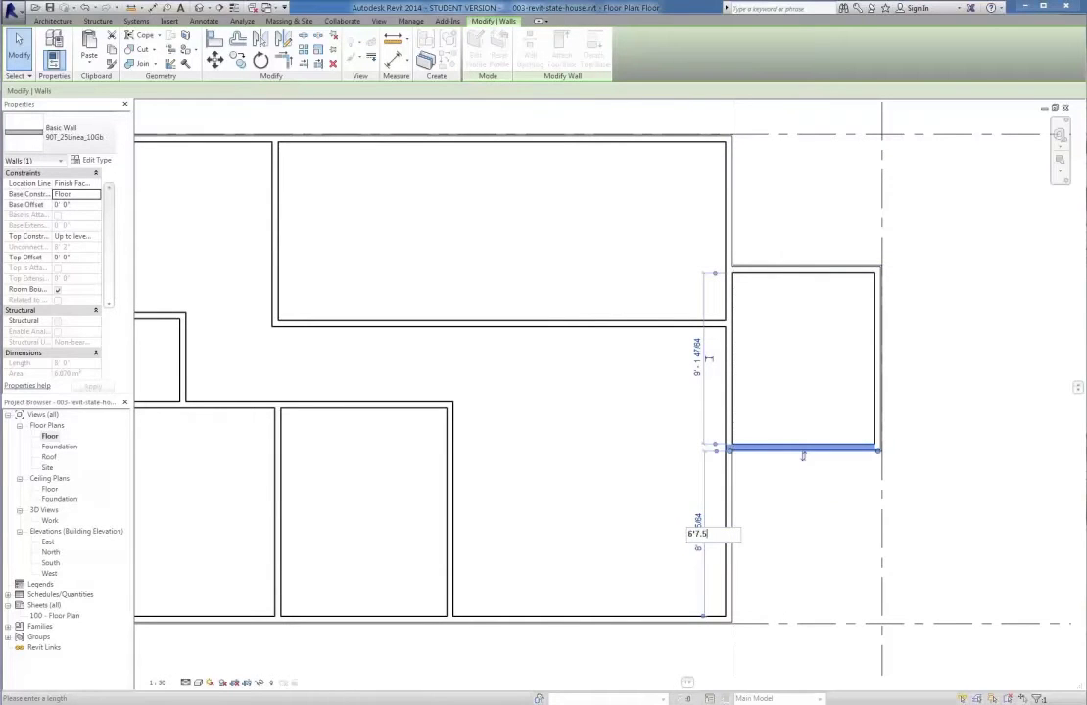
text('7.5")
key(Return)
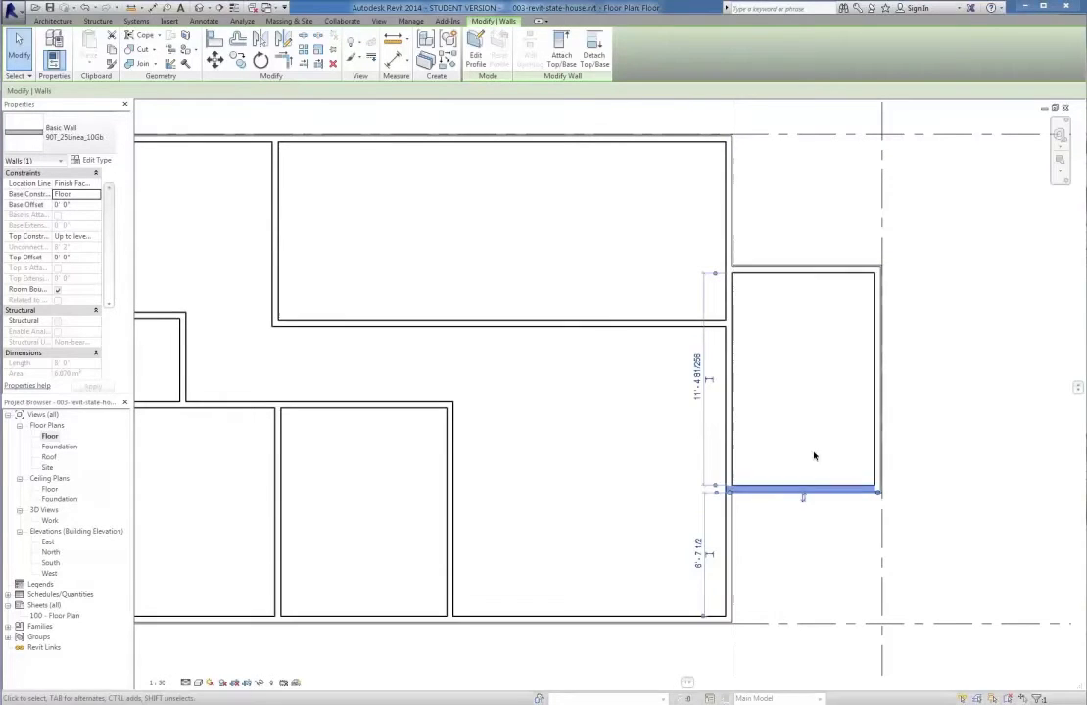
key(Escape)
scroll(827, 426, down, 1)
middle_drag(639, 434, 699, 428)
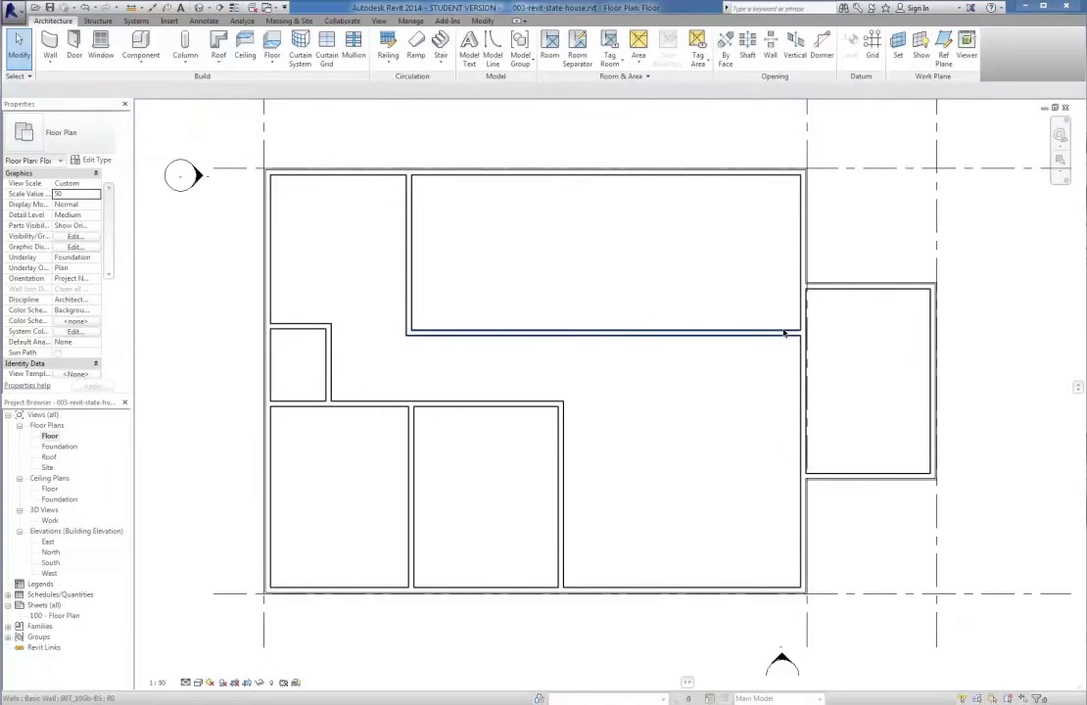
- Measure the long horizontal kitchen wall's offset from the lower exterior wall instead of the bedroom wall and set it to 17'
click(684, 334)
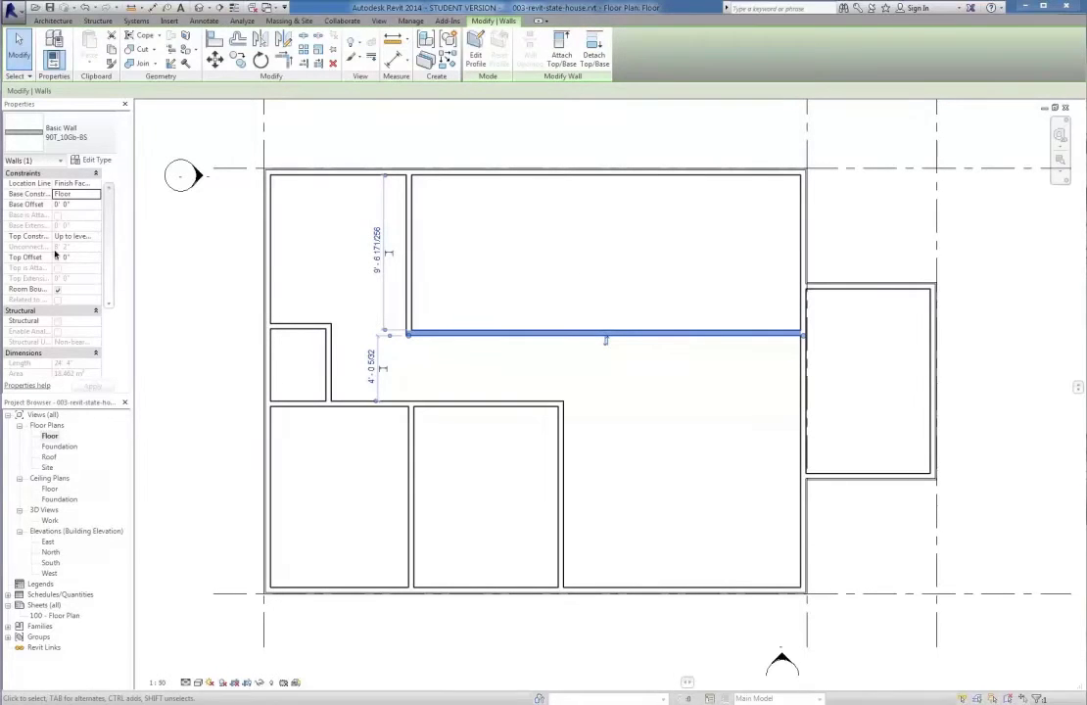
key(alt+Tab)
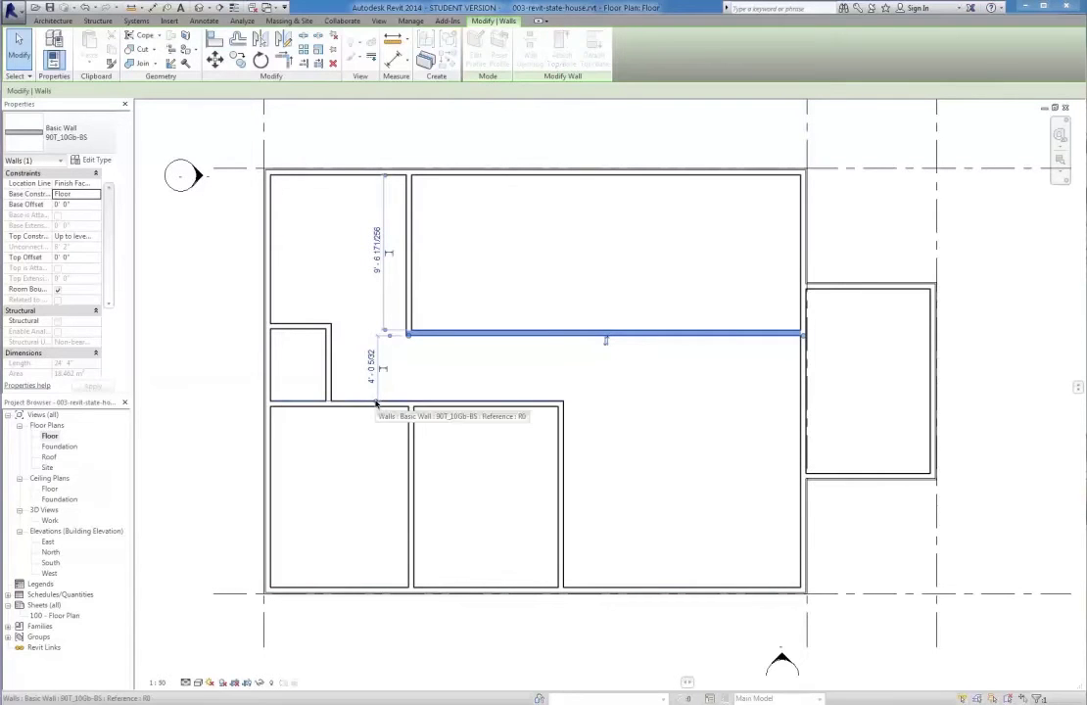
drag(384, 443, 711, 589)
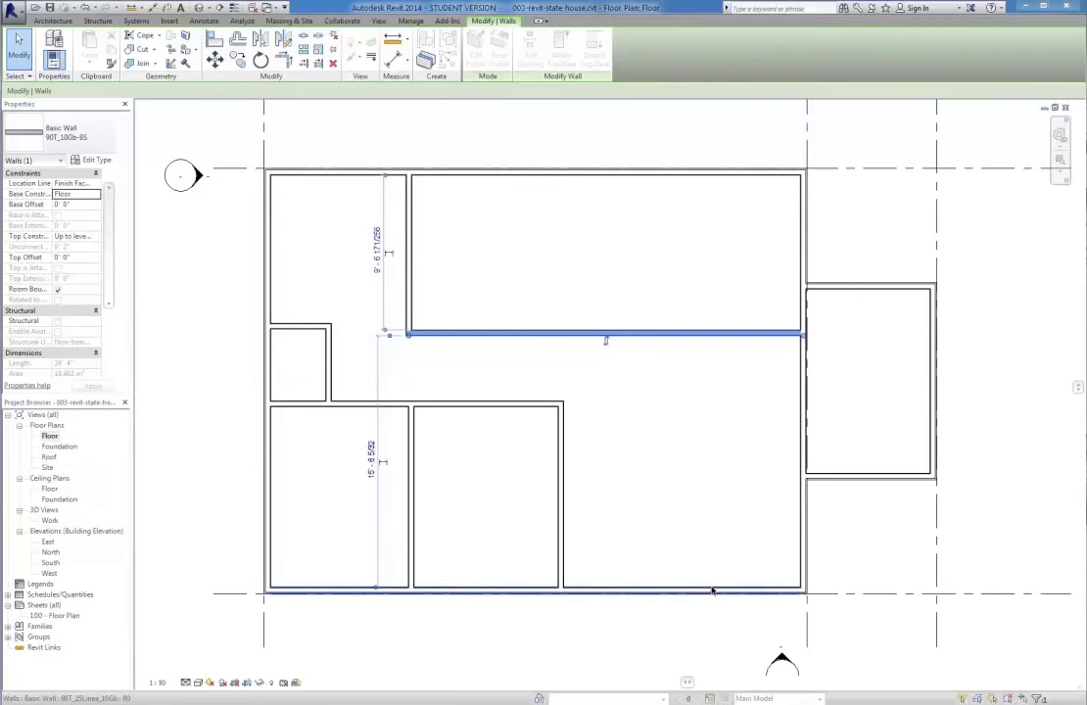
click(370, 464)
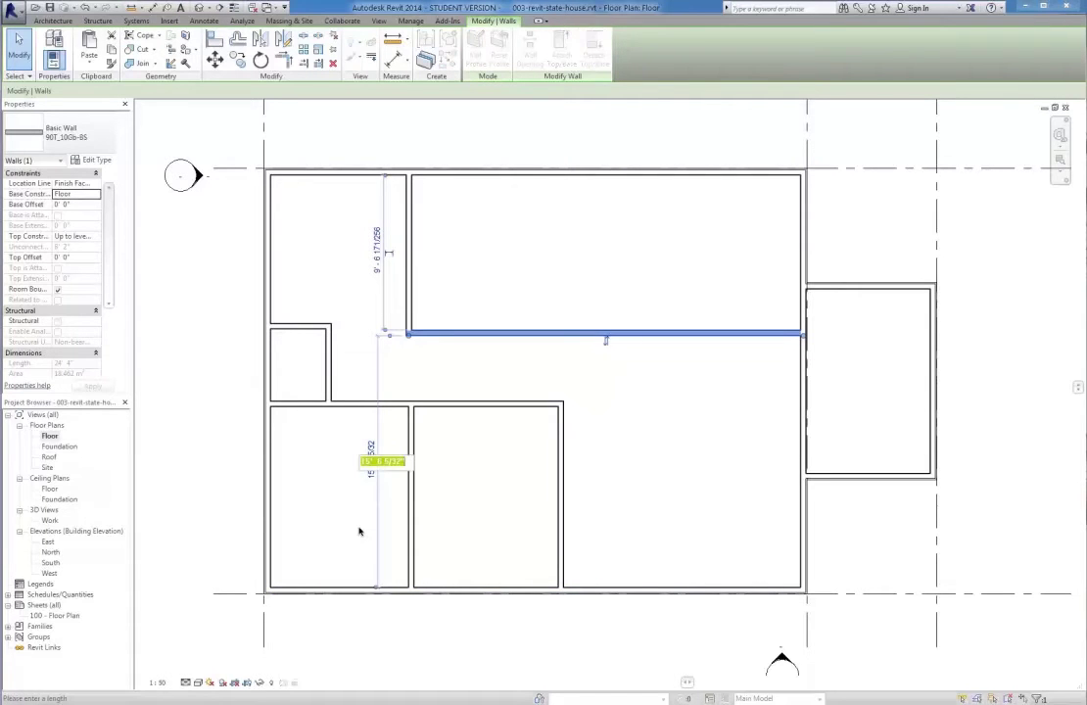
text(17)
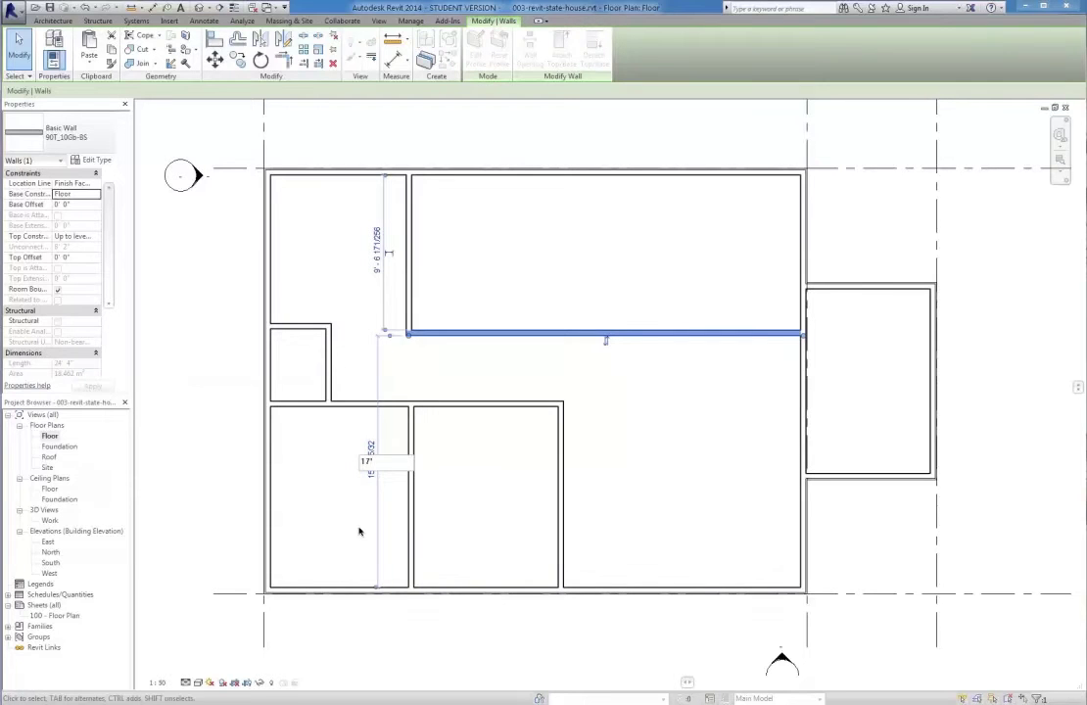
key(Return)
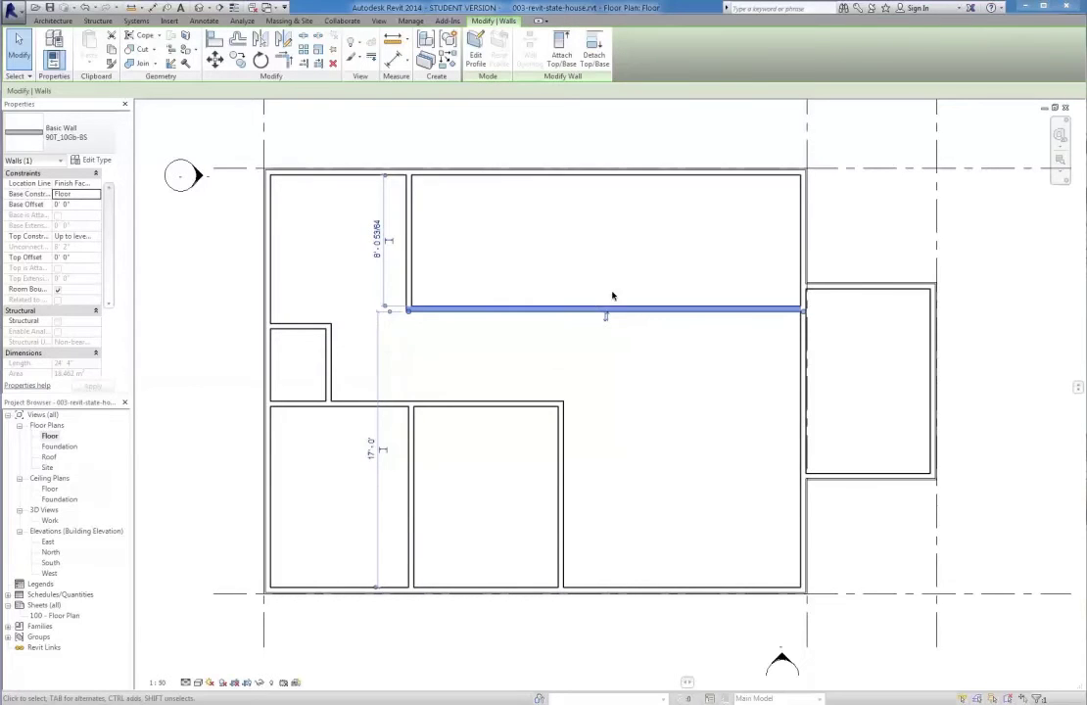
click(537, 357)
- Check the kitchen depth on the ground floor plan in Foxit Reader, then compare it with the kitchen wall's upper clearance in Revit
key(alt+Tab)
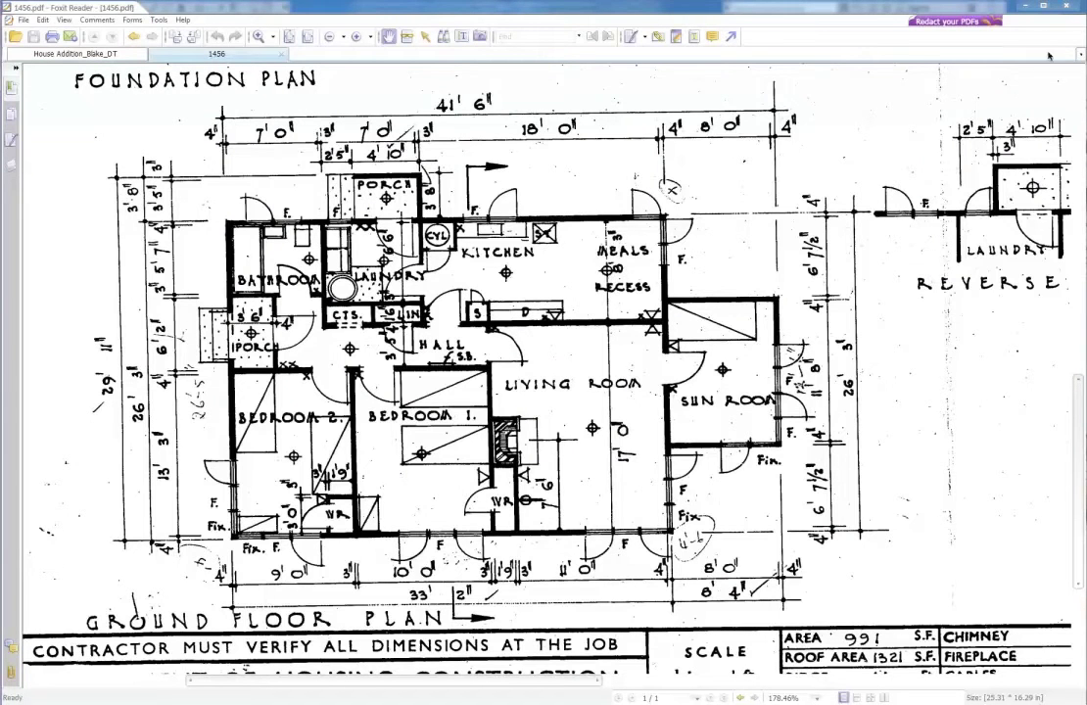
key(alt+Tab)
click(665, 310)
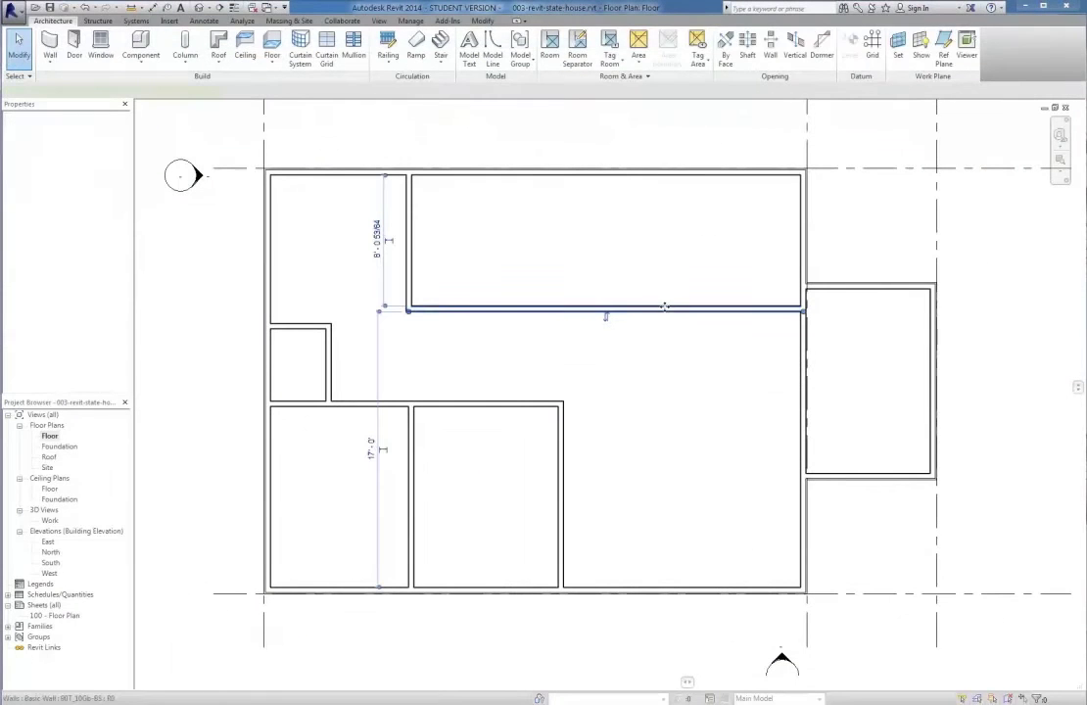
click(376, 238)
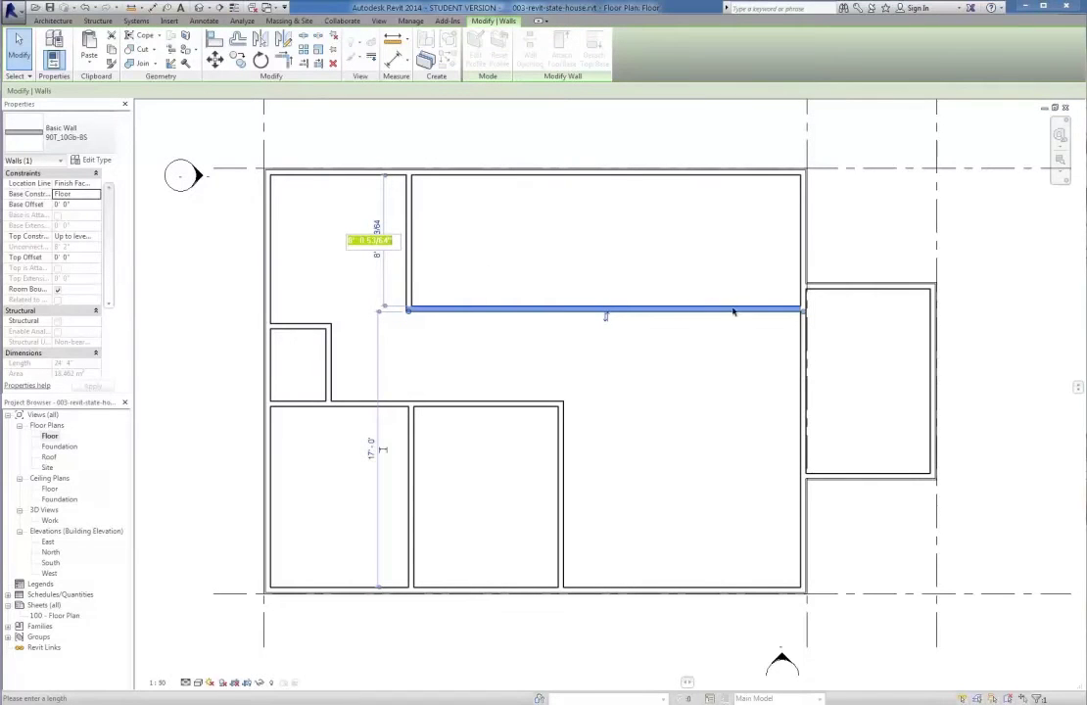
click(704, 326)
click(472, 257)
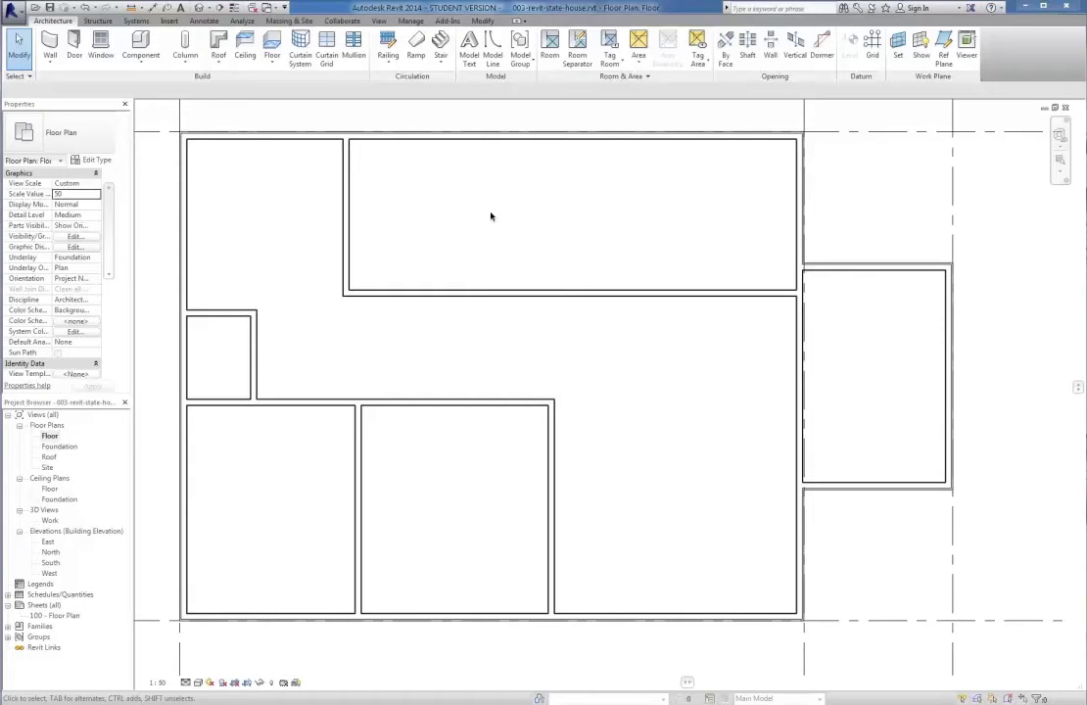
- Cycle the ribbon through its minimized display states and back to the full ribbon
double_click(45, 21)
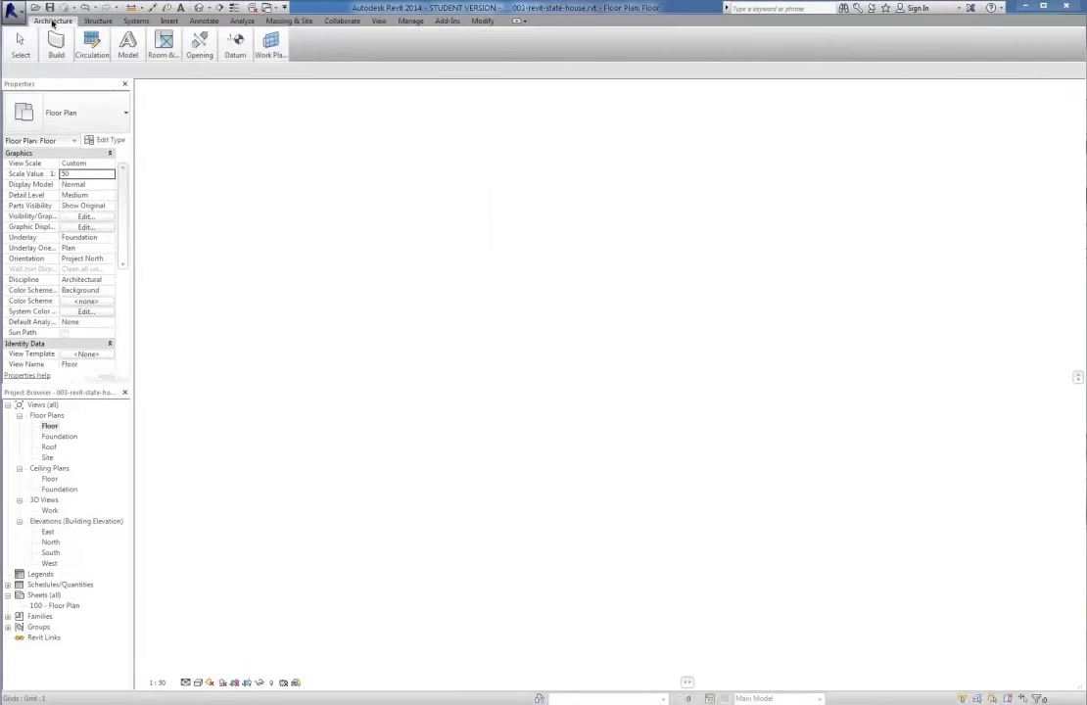
double_click(45, 22)
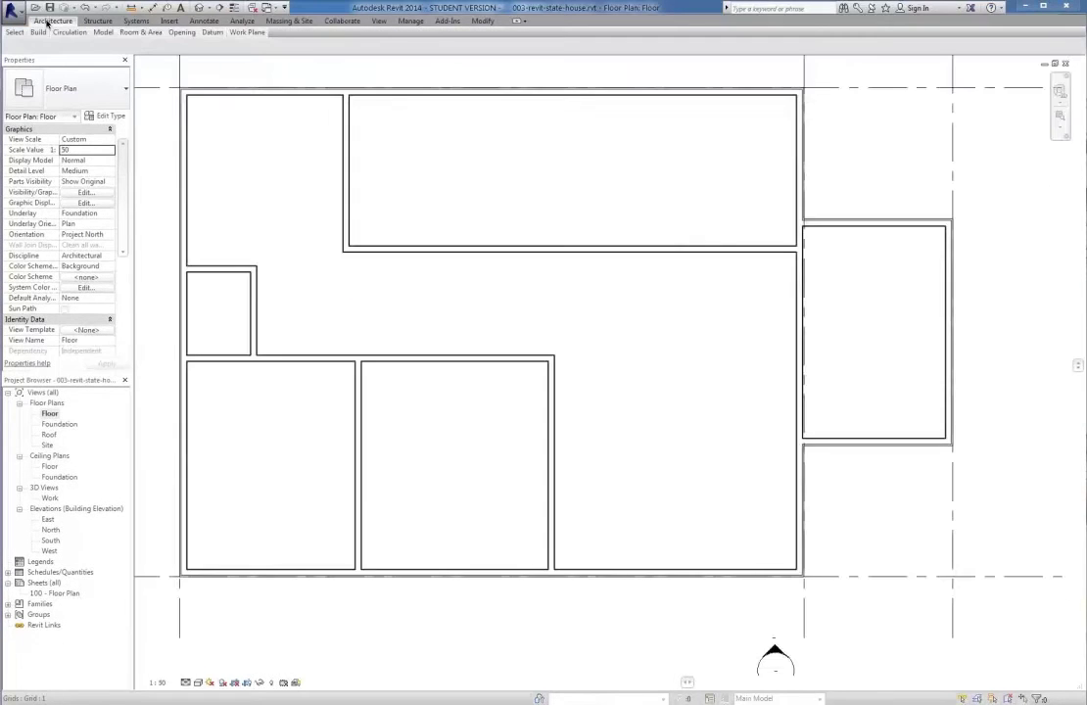
double_click(43, 23)
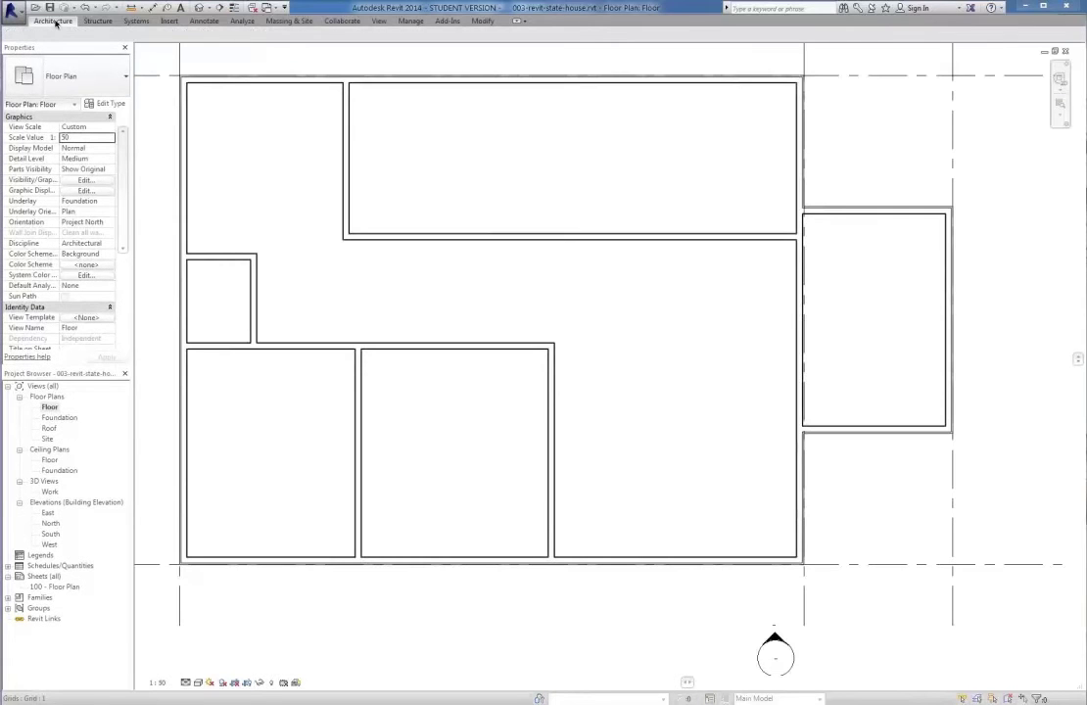
click(55, 22)
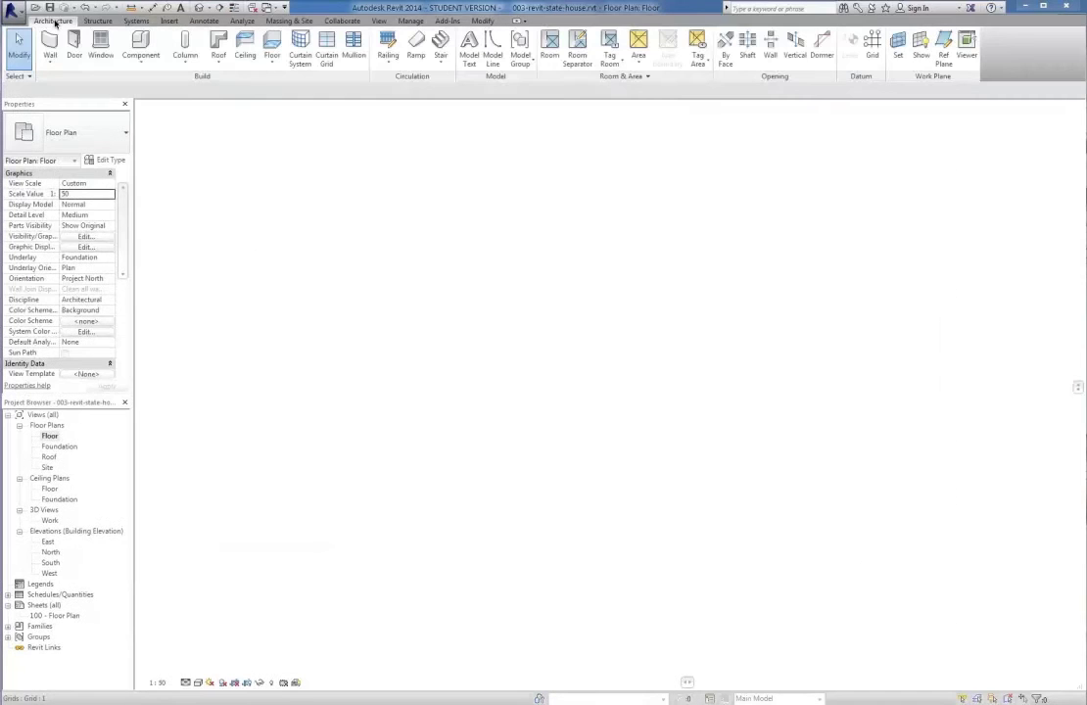
- Start placing windows and review the available window types, keeping AW 1 Aluminum-Grooved (NZ) 1000 x 800
click(101, 44)
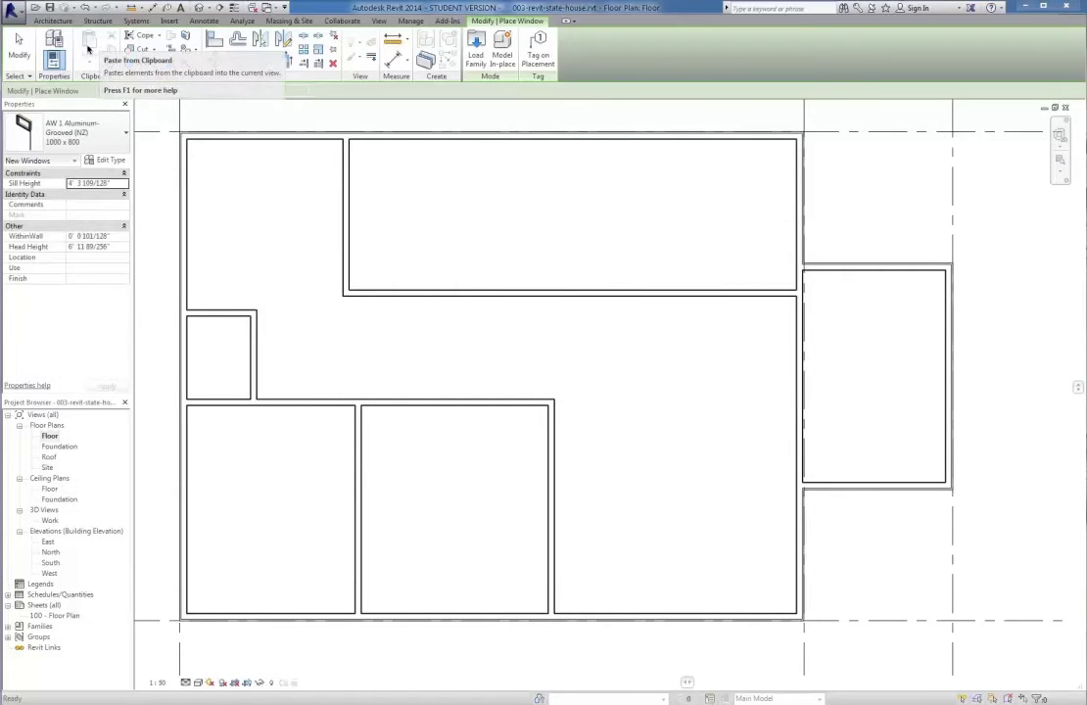
click(70, 135)
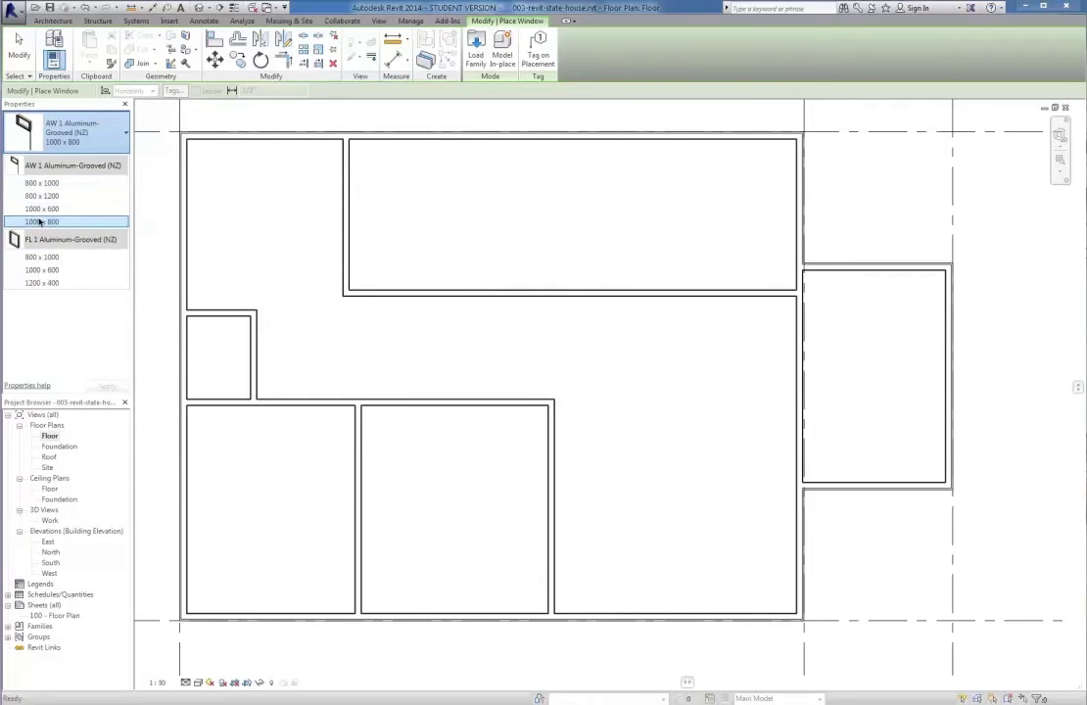
click(108, 142)
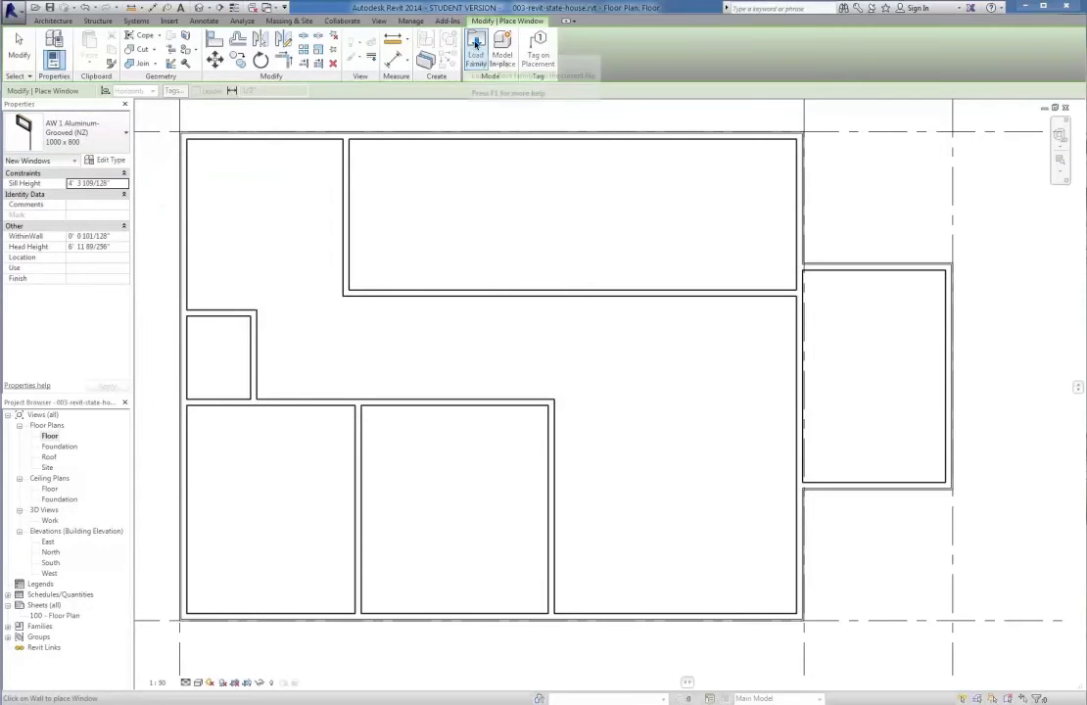
- Start loading a window family and browse to Components, 45 Doors and Windows, 45-02 Windows and rooflights
click(476, 49)
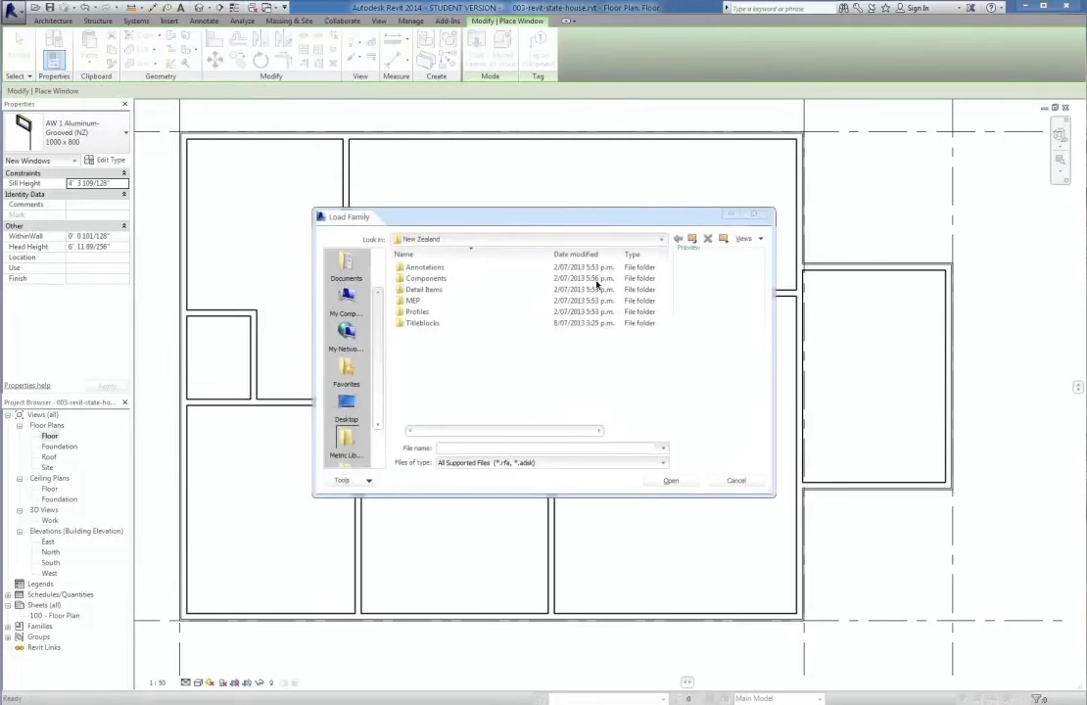
double_click(457, 281)
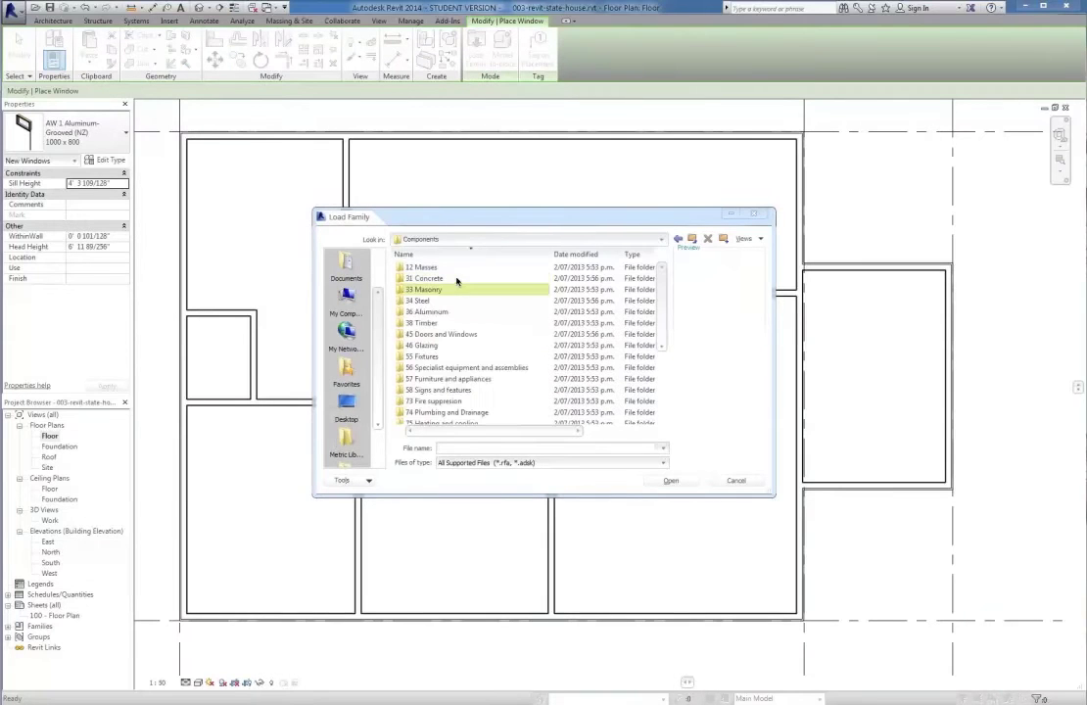
double_click(469, 335)
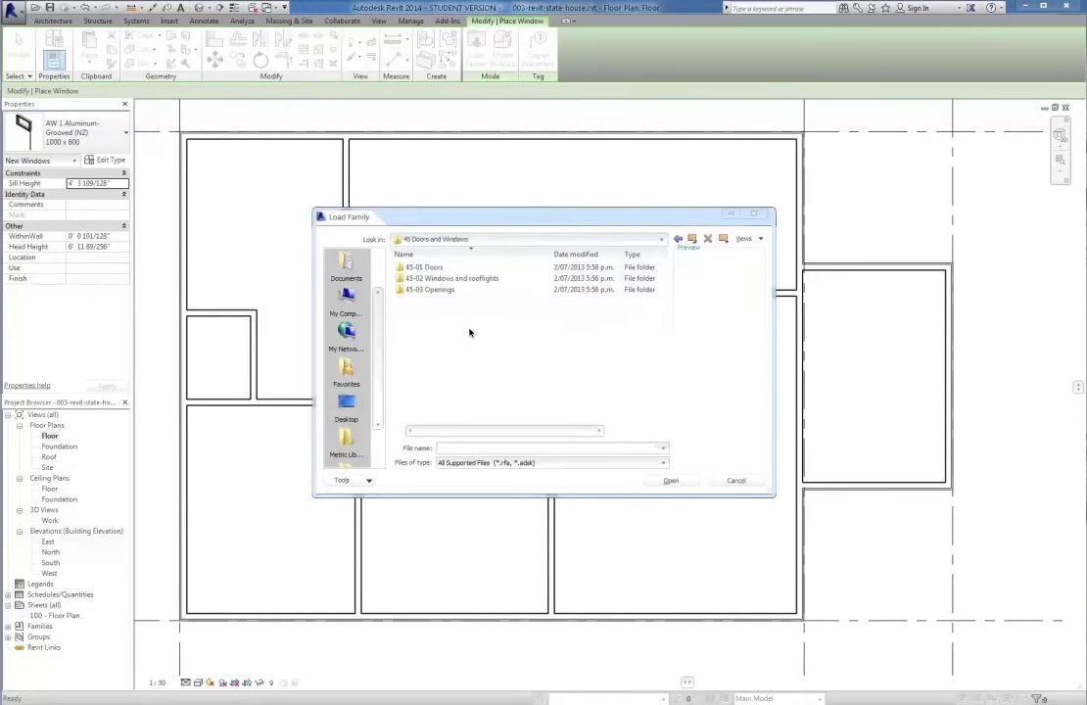
double_click(431, 279)
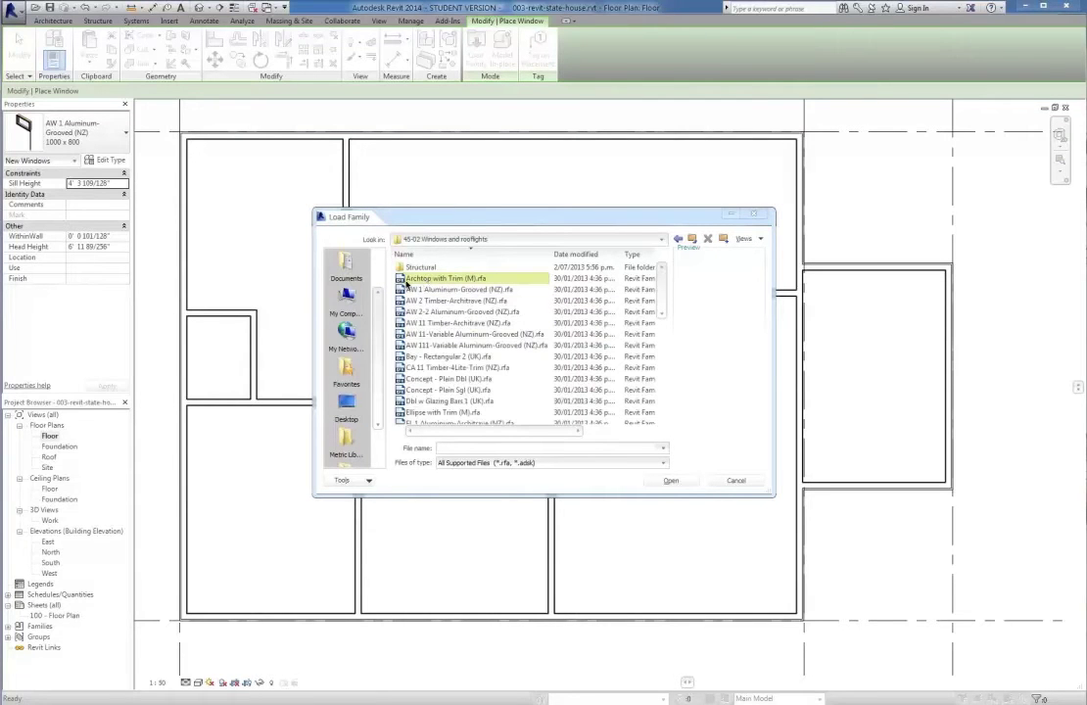
- Examine the previews of the window families in the folder to compare the aluminium, timber and concept window styles
click(437, 279)
key(Down)
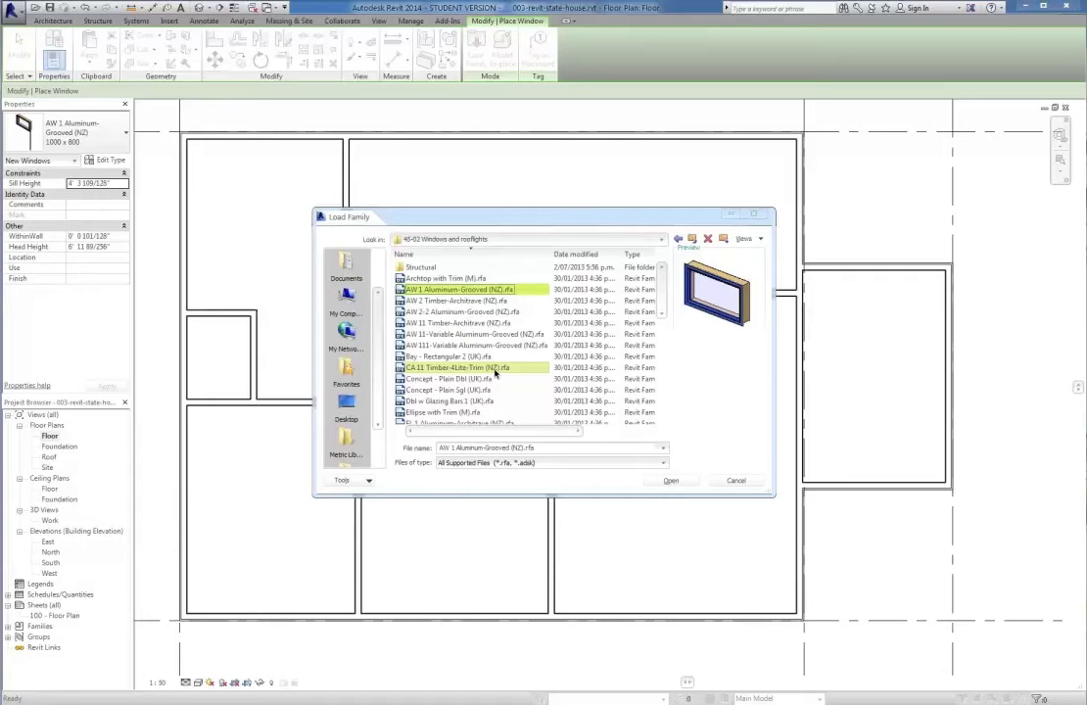
click(477, 369)
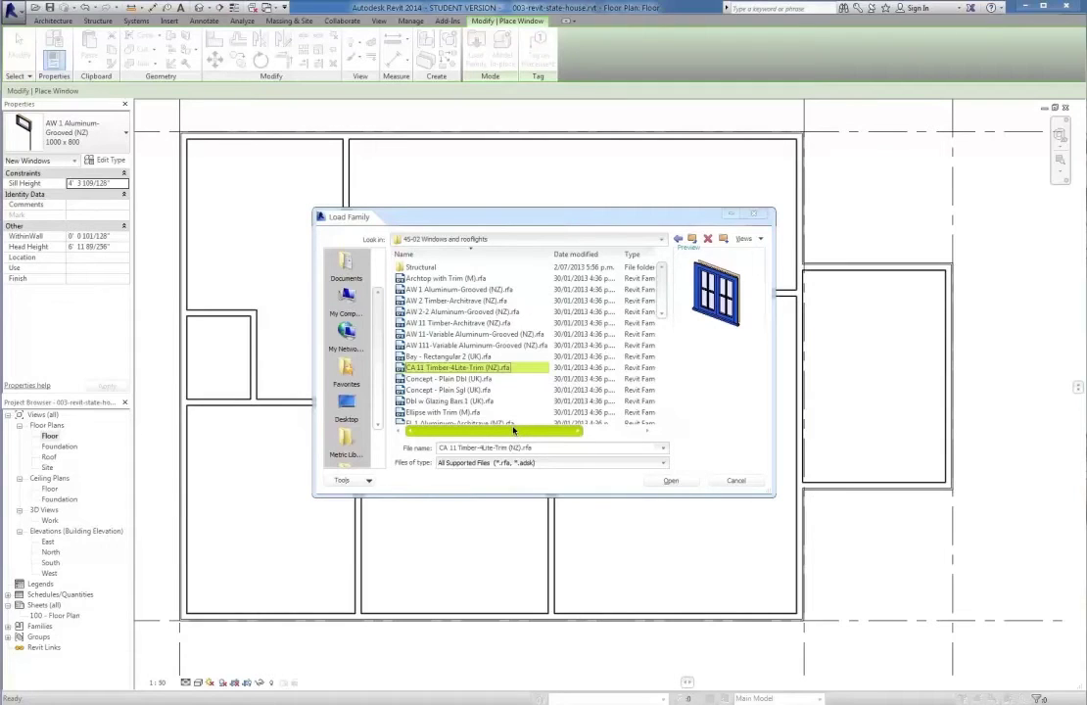
key(Down)
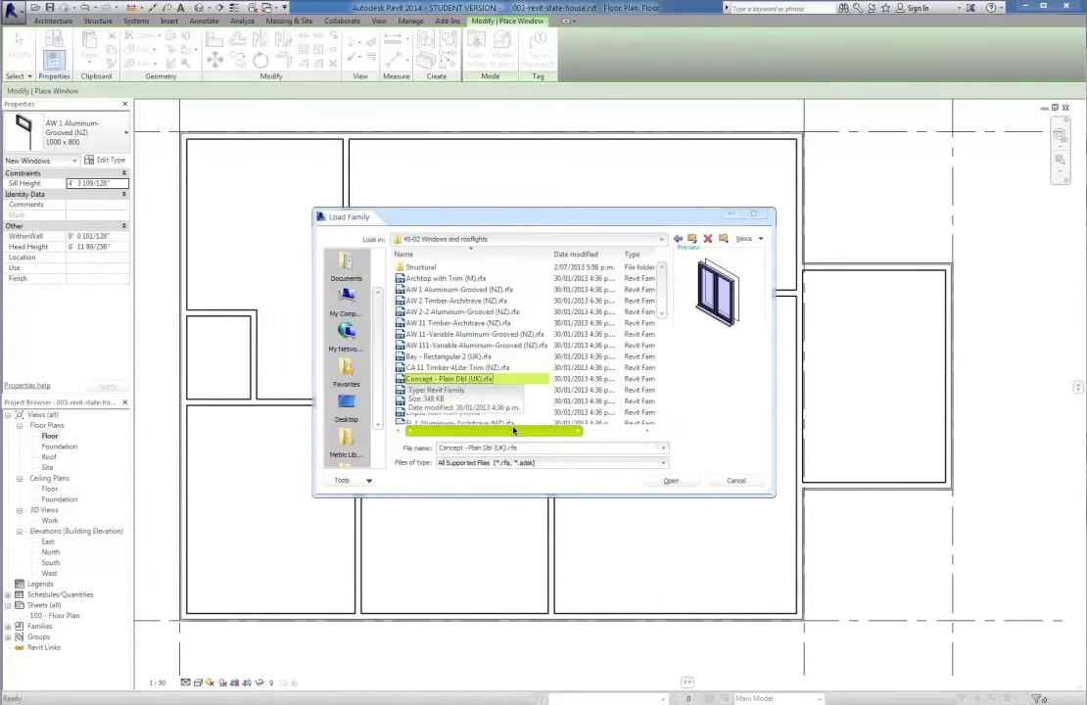
key(Down)
key(Down)
key(Down)
key(Up)
key(Up)
key(Up)
key(Up)
key(Up)
key(Up)
key(Up)
key(Up)
key(Down)
key(Up)
key(Up)
key(Down)
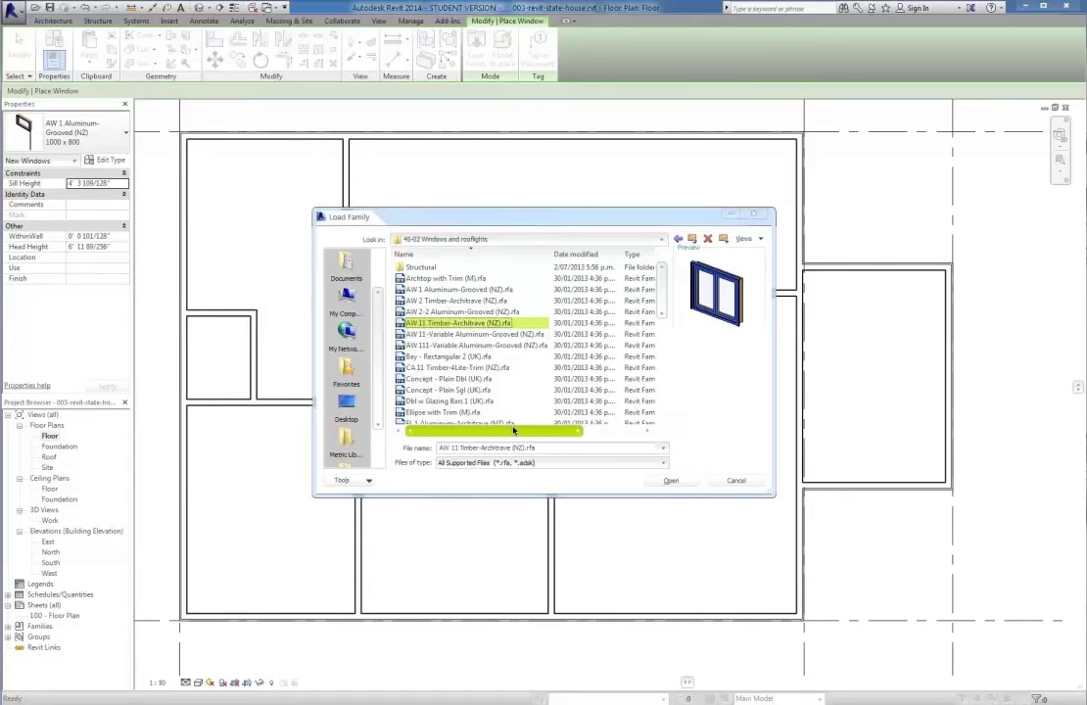
key(Up)
key(Up)
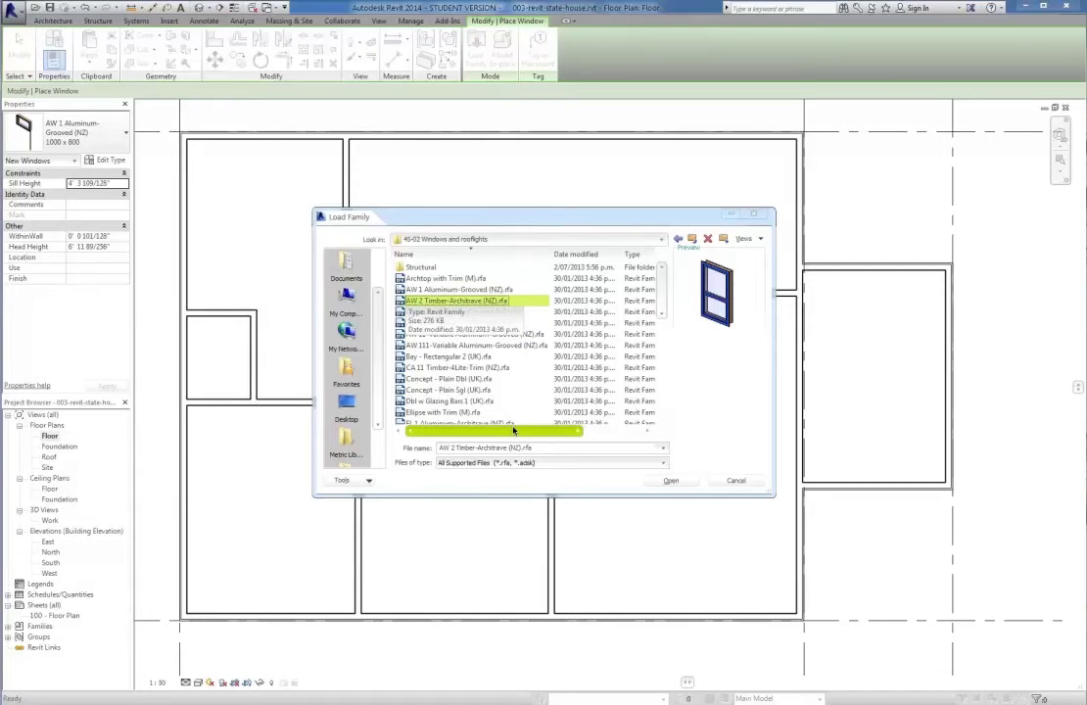
key(Up)
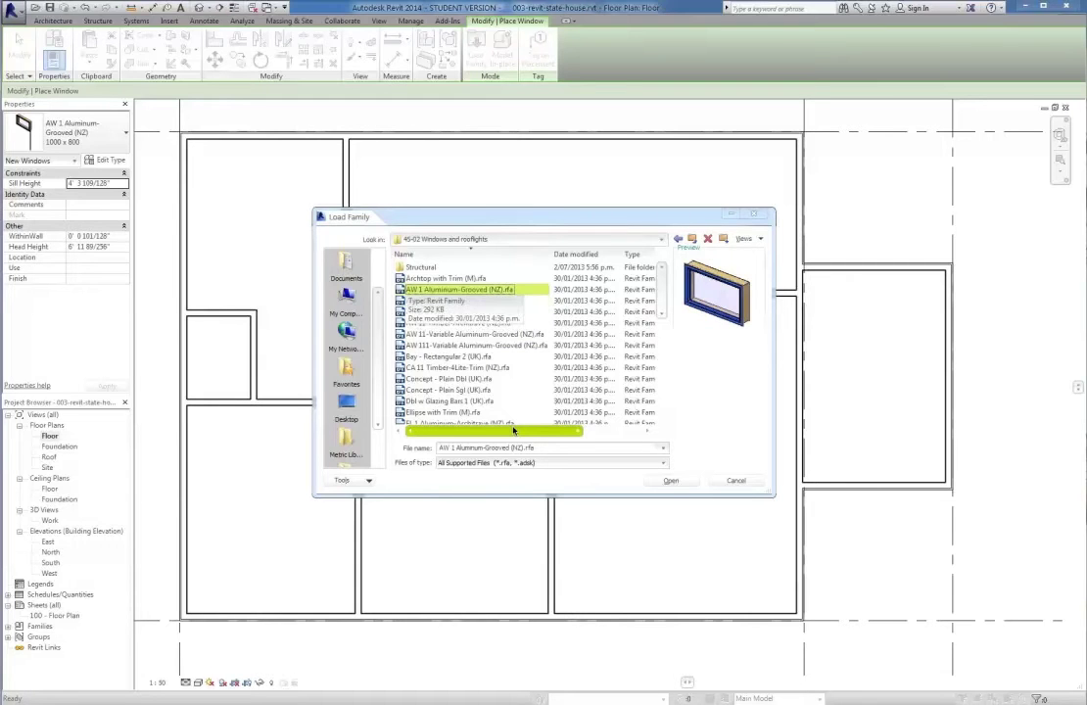
key(Down)
key(Down)
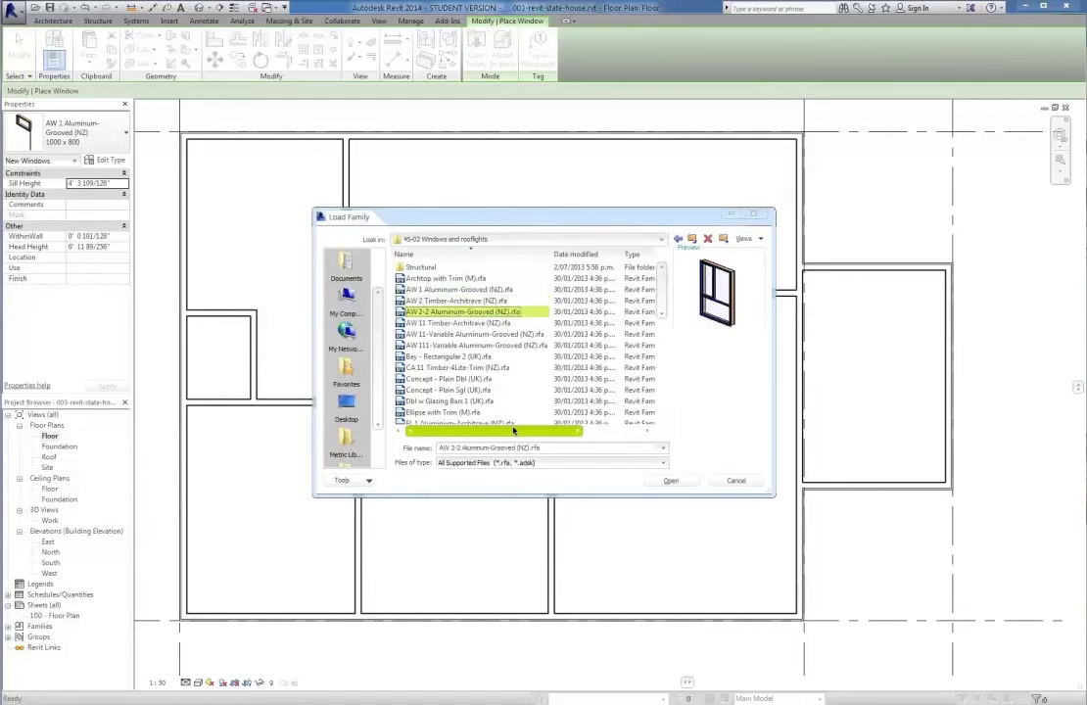
key(Down)
key(Down)
key(Down)
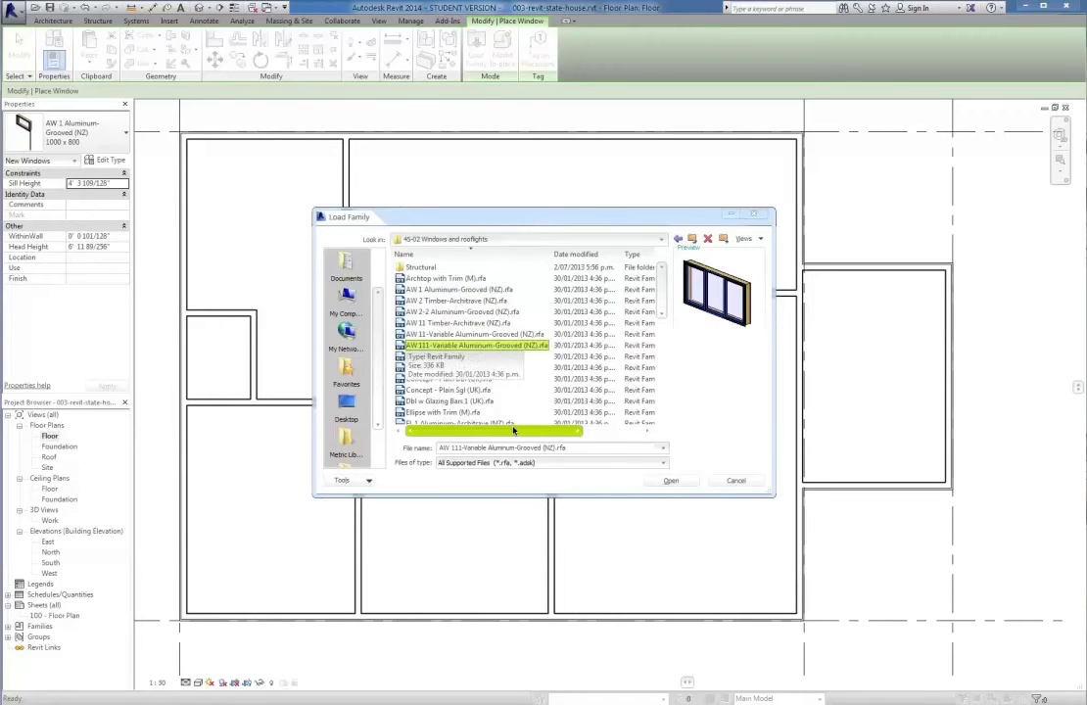
- Load the window family CA 11 Timber-4Lite-Trim (NZ) into the project
key(Down)
key(Down)
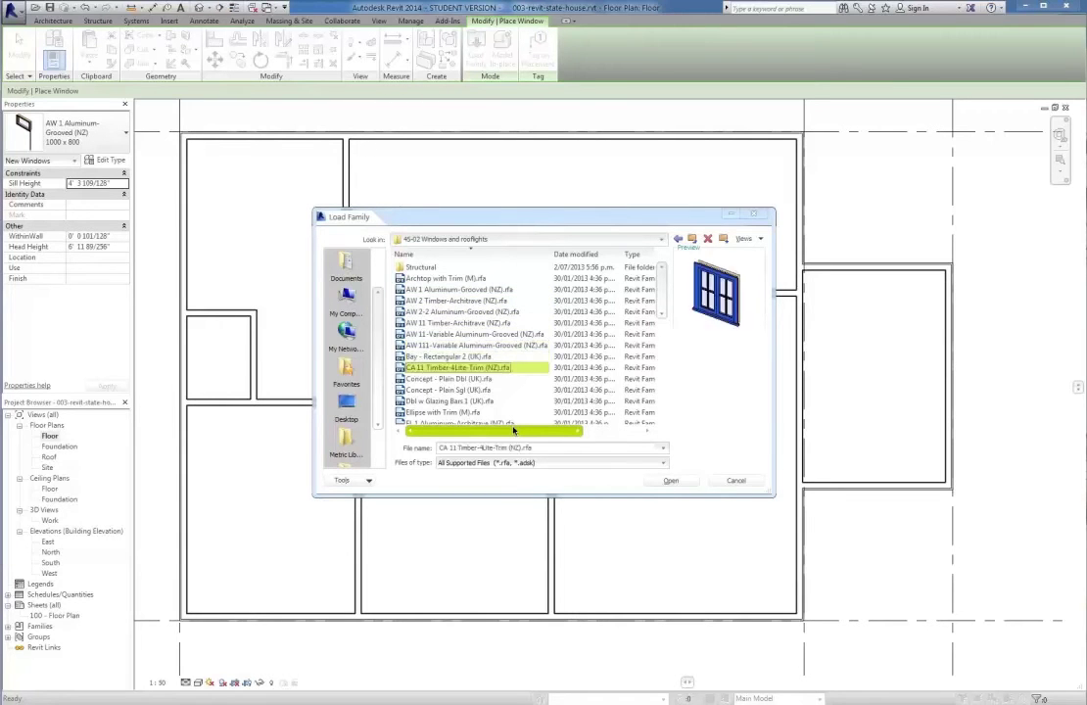
key(Down)
key(Up)
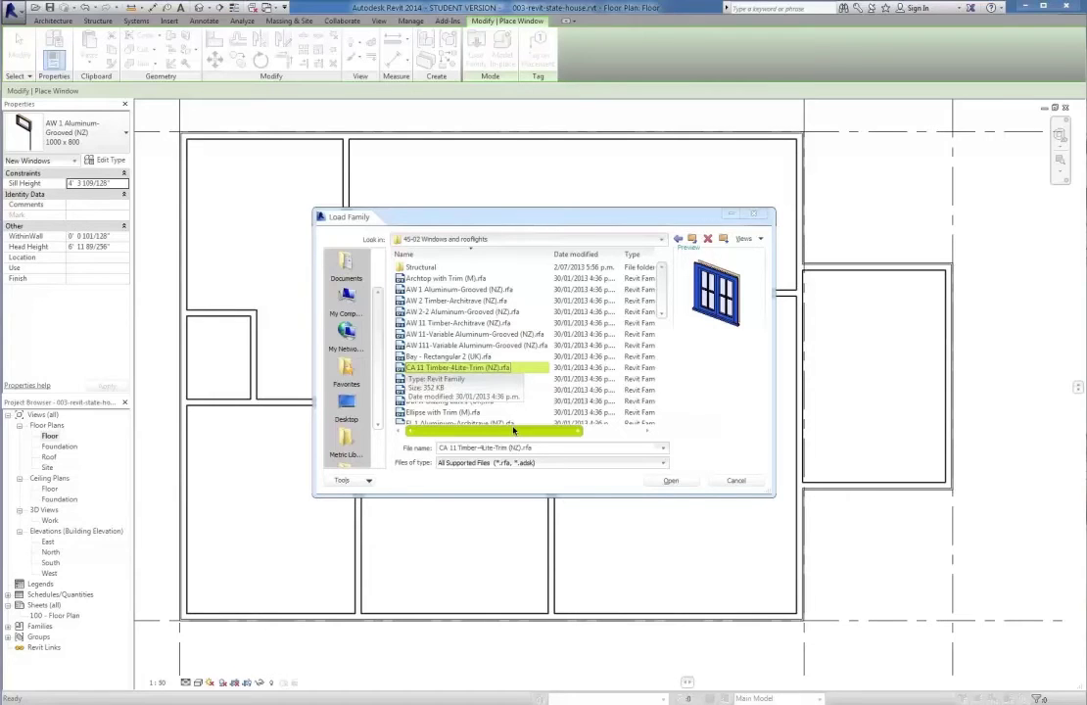
click(670, 481)
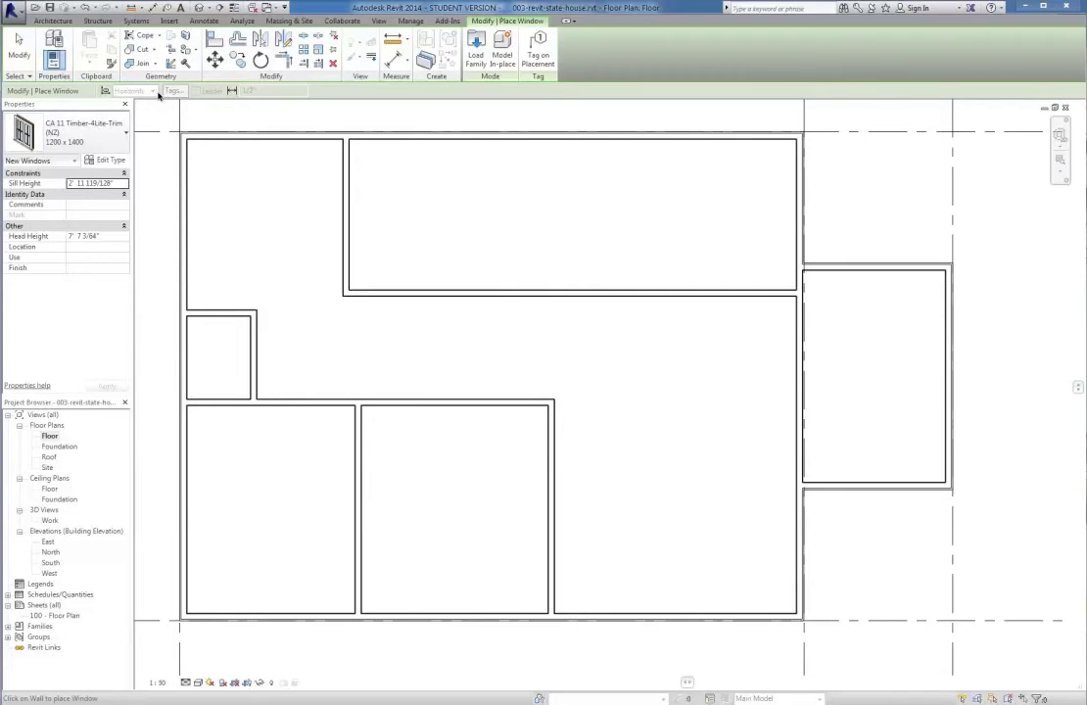
- Check the ground floor plan in Foxit Reader, then return to Revit and place 1200 x 1400 windows in the kitchen's north and east walls near their corner
scroll(359, 392, down, 1)
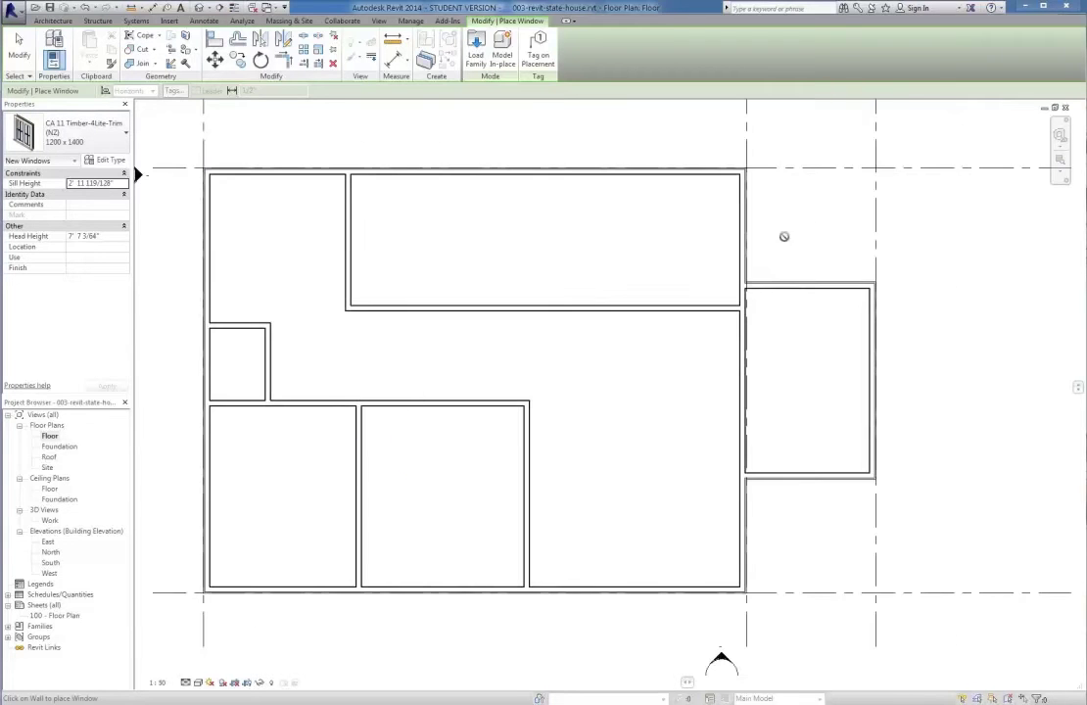
scroll(772, 133, up, 1)
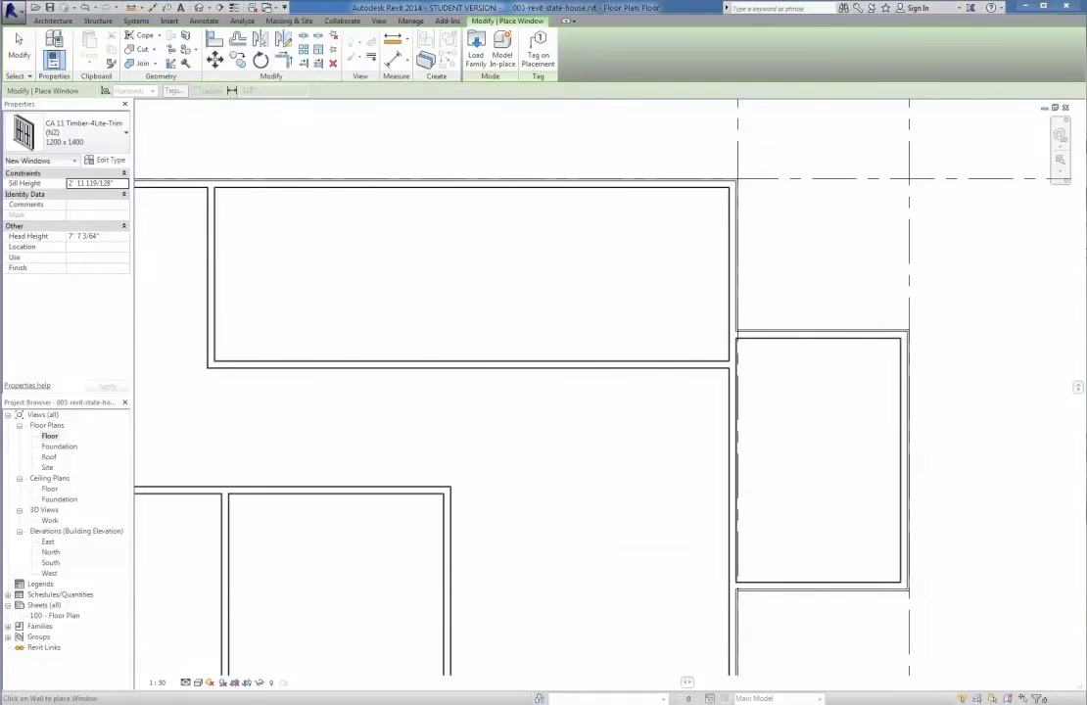
key(alt+Tab)
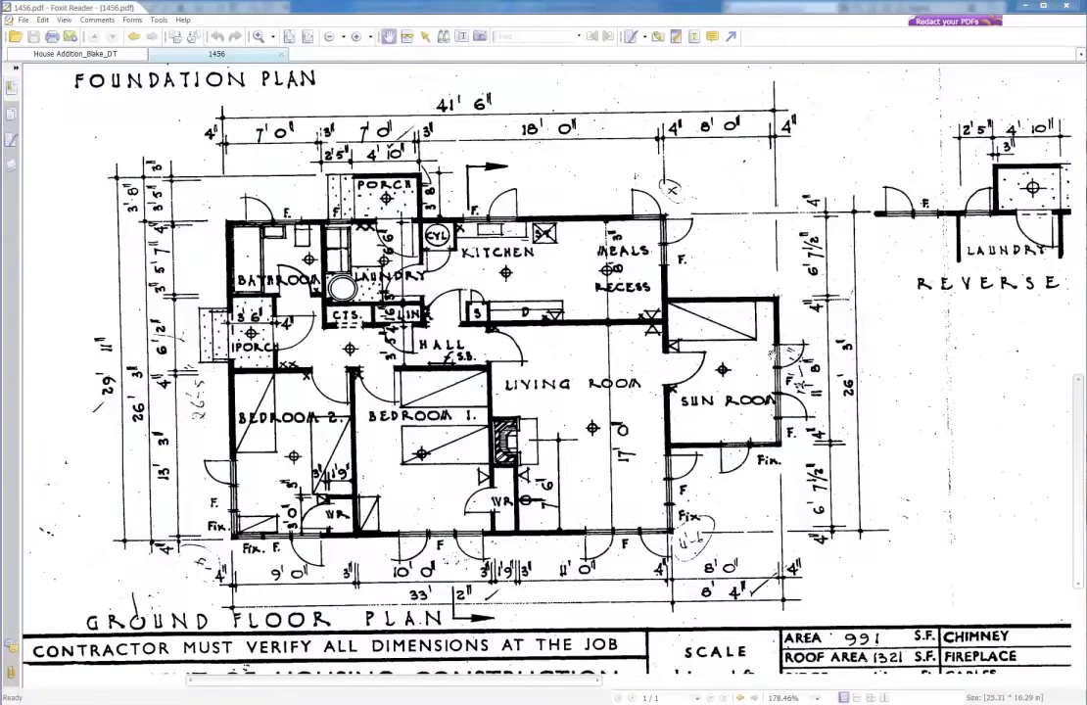
key(alt+Tab)
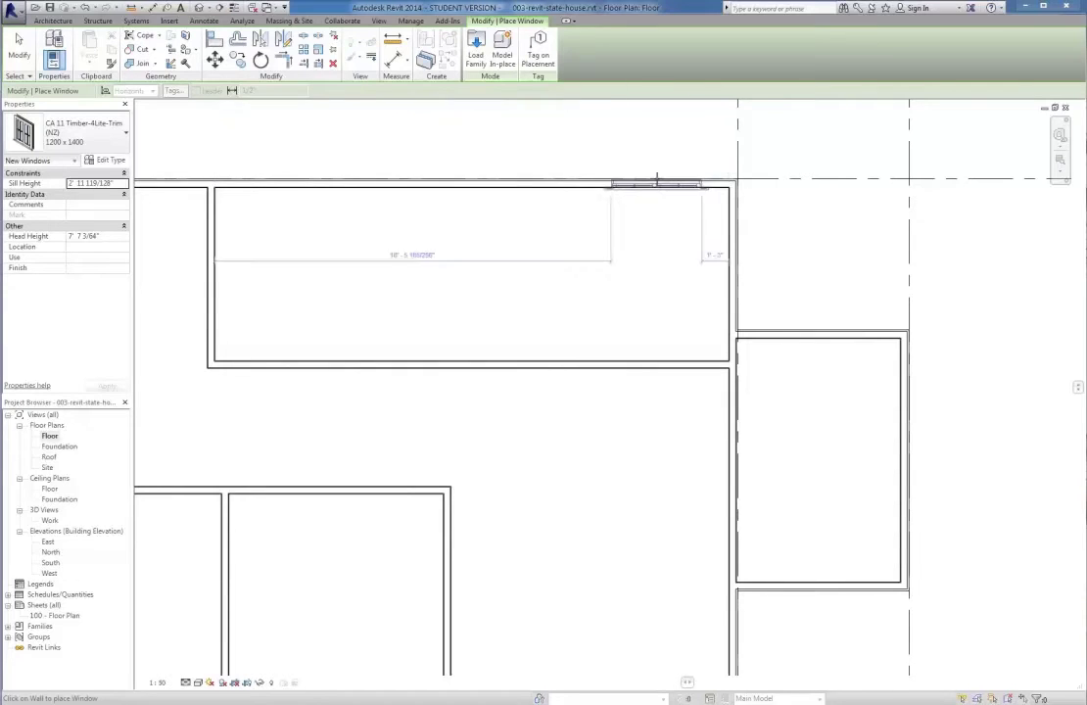
scroll(685, 181, up, 3)
scroll(686, 181, up, 1)
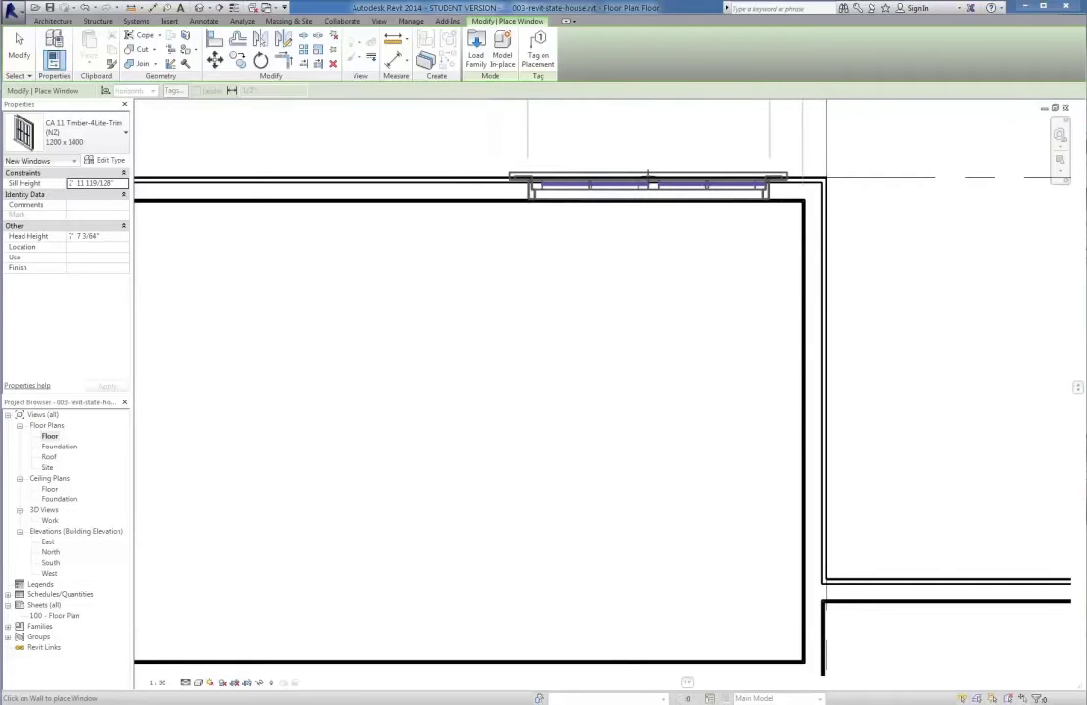
click(647, 178)
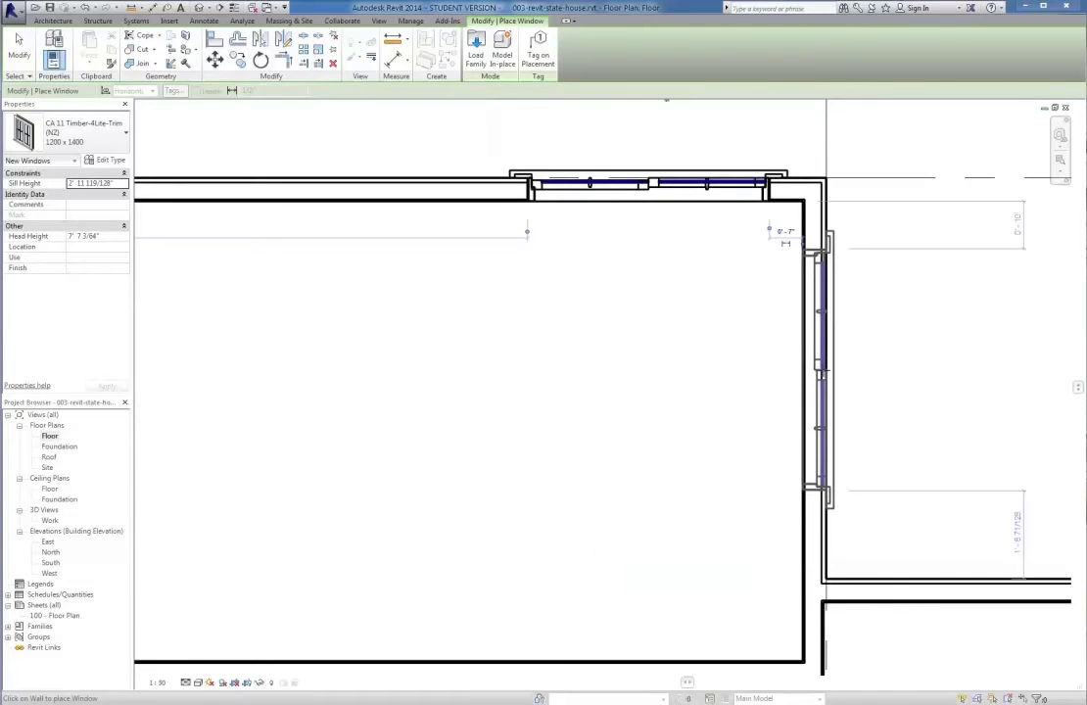
click(821, 371)
- Place 1200 x 1400 windows in the east, north and south exterior walls of the projecting sun room
scroll(767, 279, down, 3)
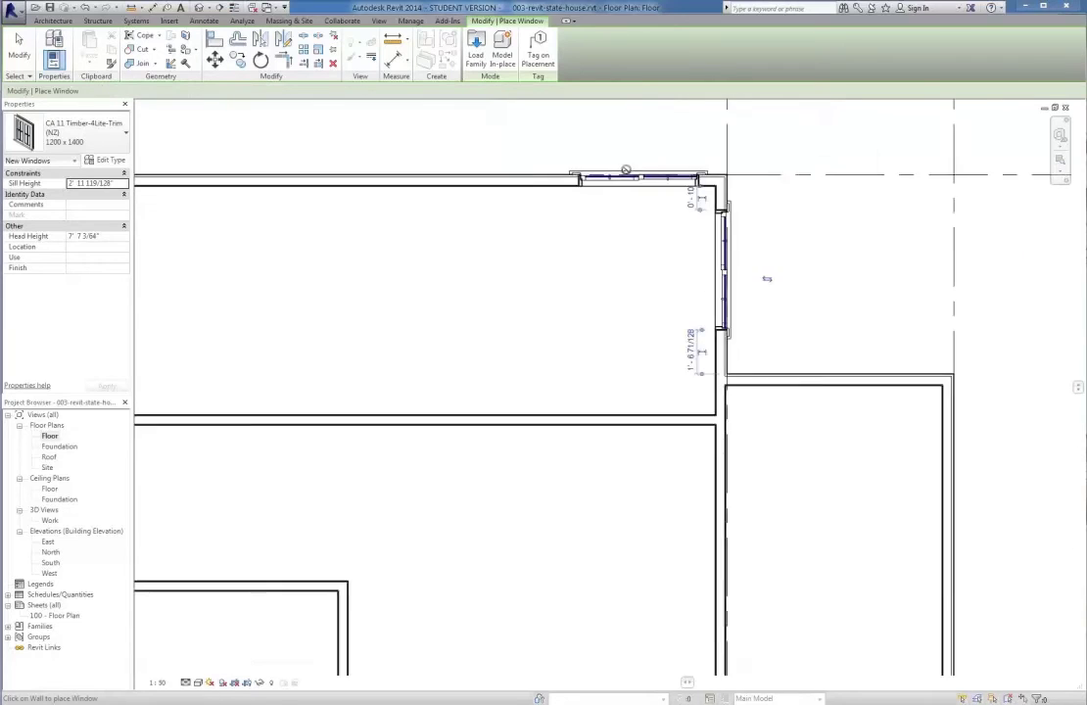
scroll(883, 401, up, 1)
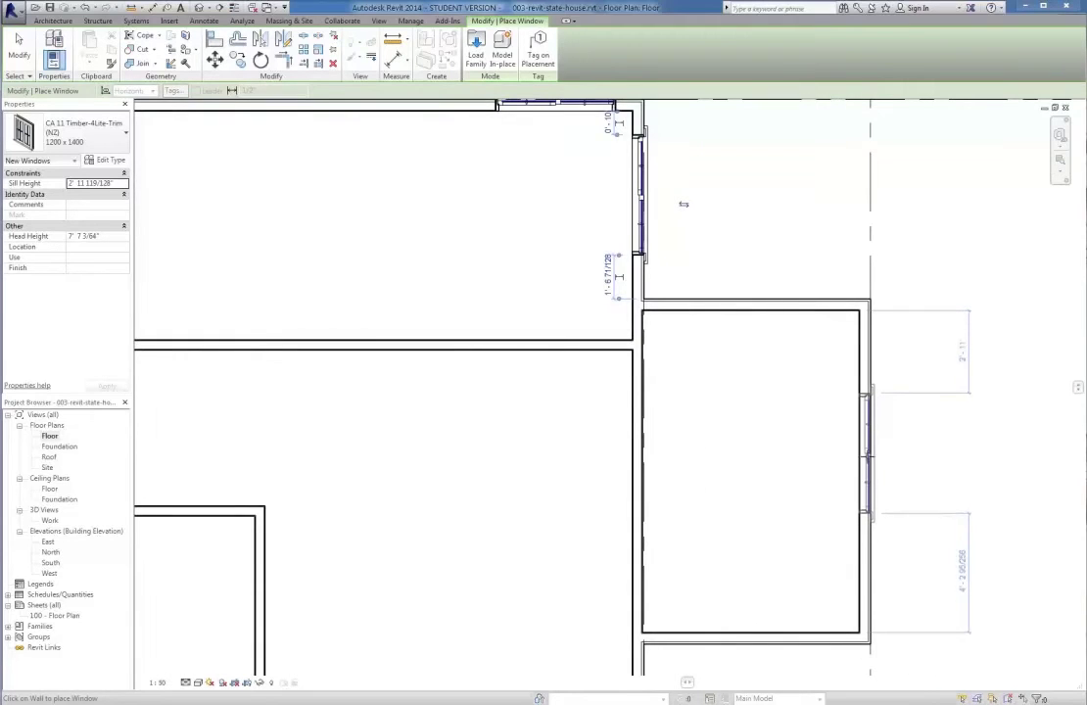
click(759, 302)
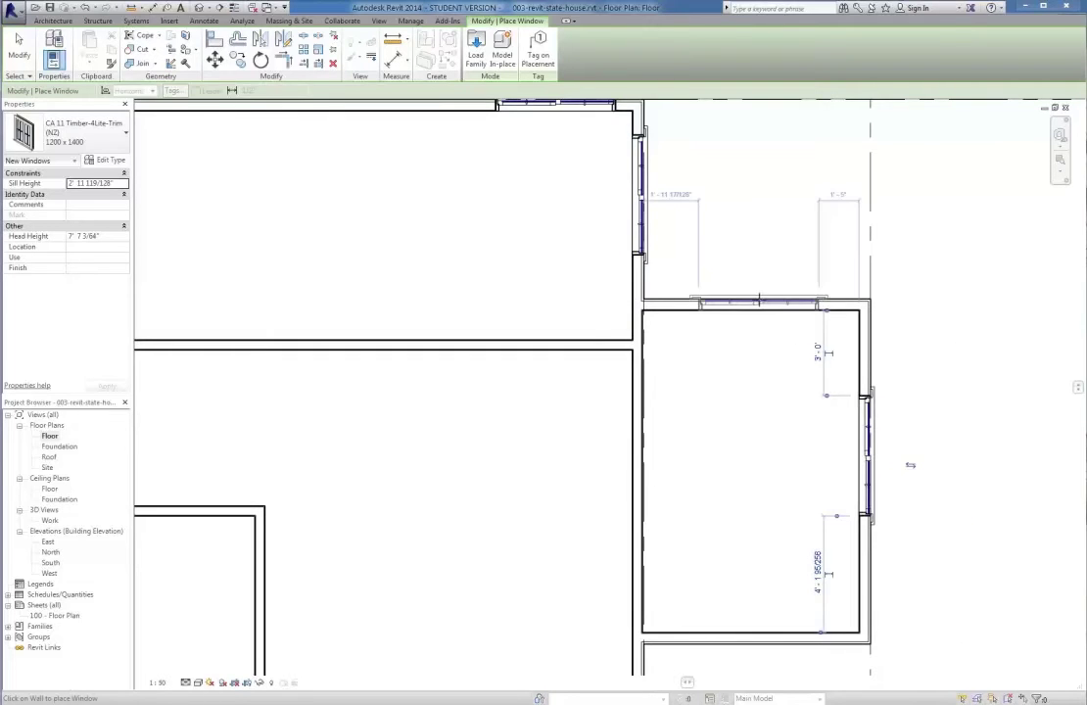
click(910, 465)
scroll(781, 242, down, 2)
click(750, 497)
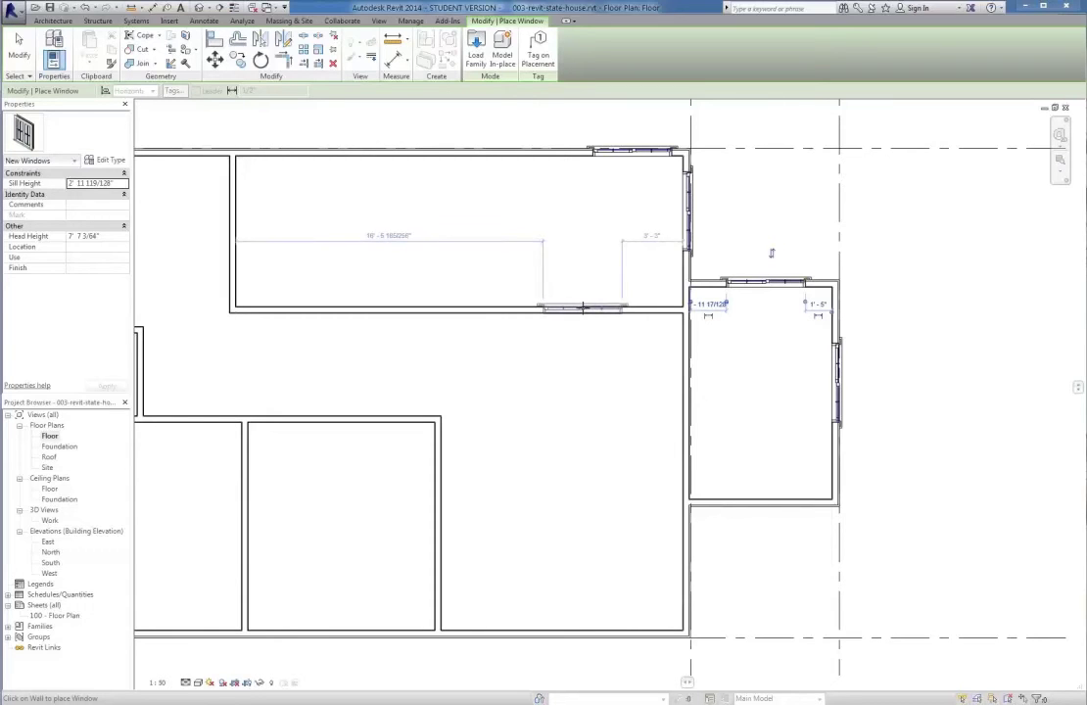
scroll(772, 517, up, 2)
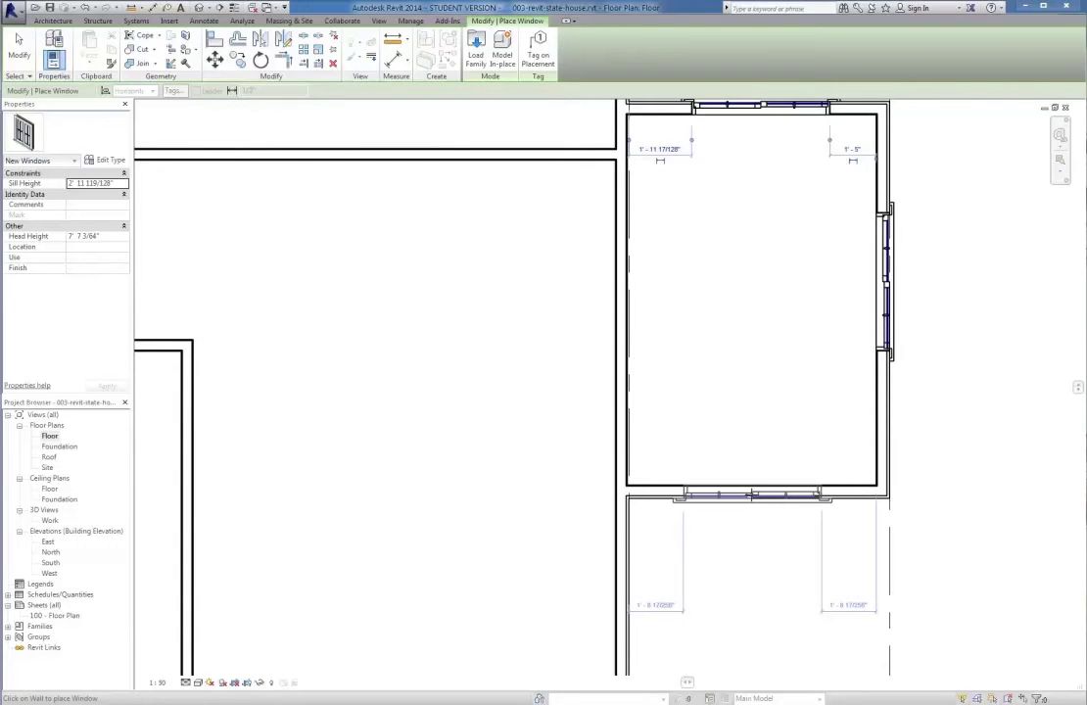
click(749, 496)
- Place a 1200 x 1400 window in the living room's east wall just south of the sun room, and finish window placement
scroll(747, 290, down, 4)
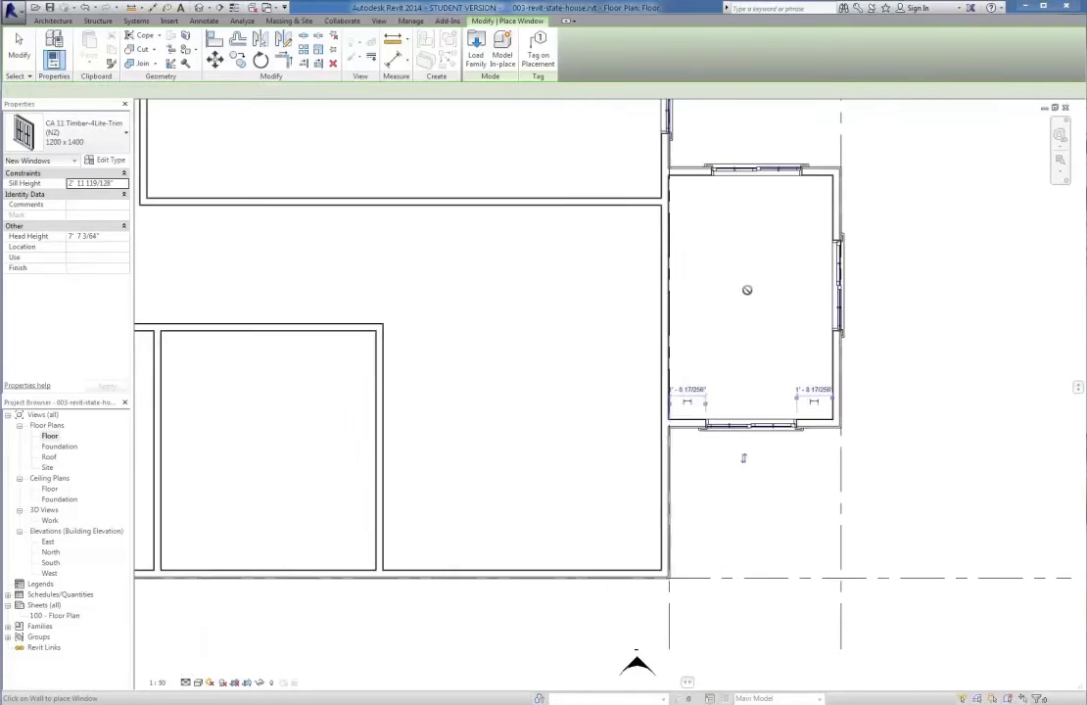
click(689, 454)
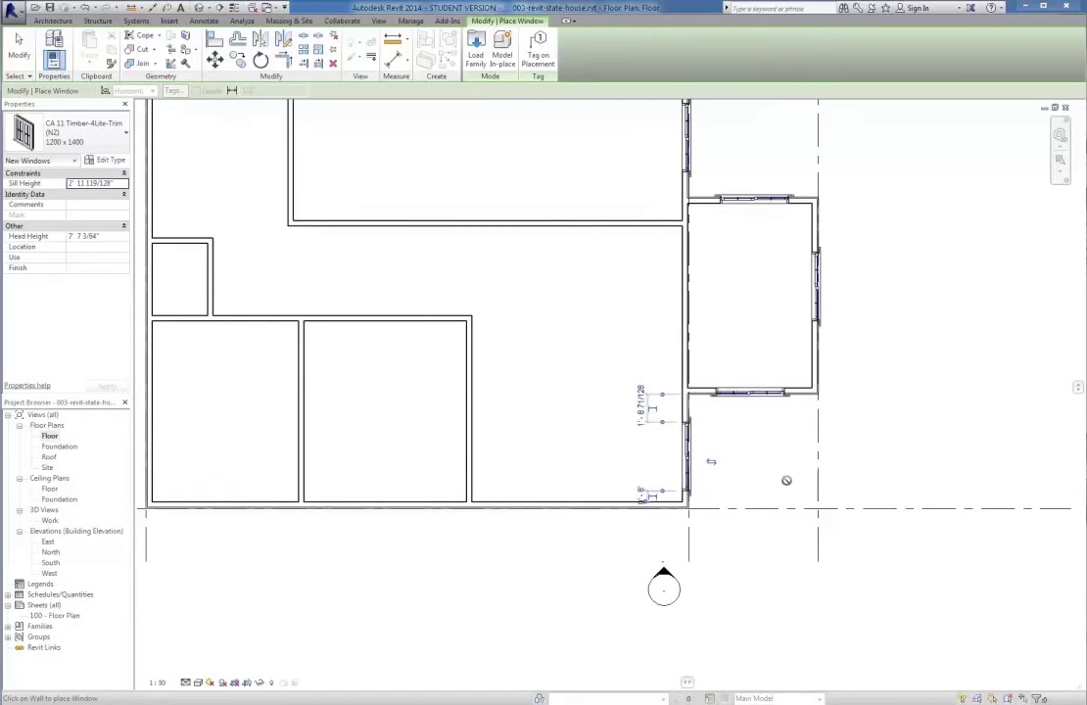
middle_drag(639, 336, 671, 386)
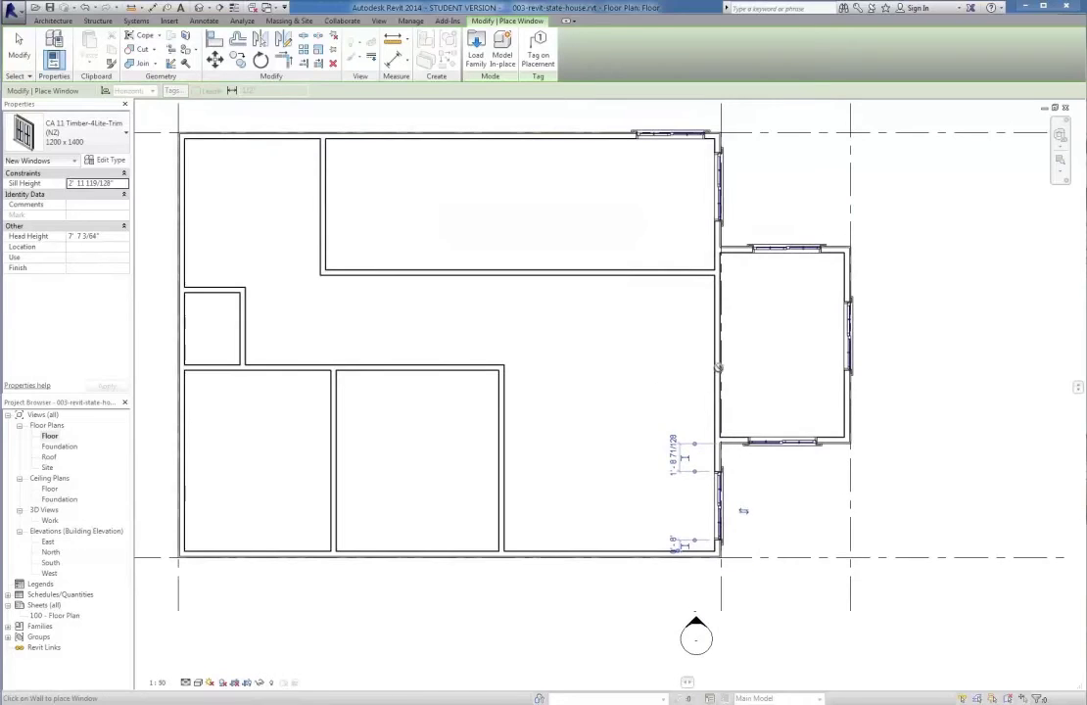
click(19, 49)
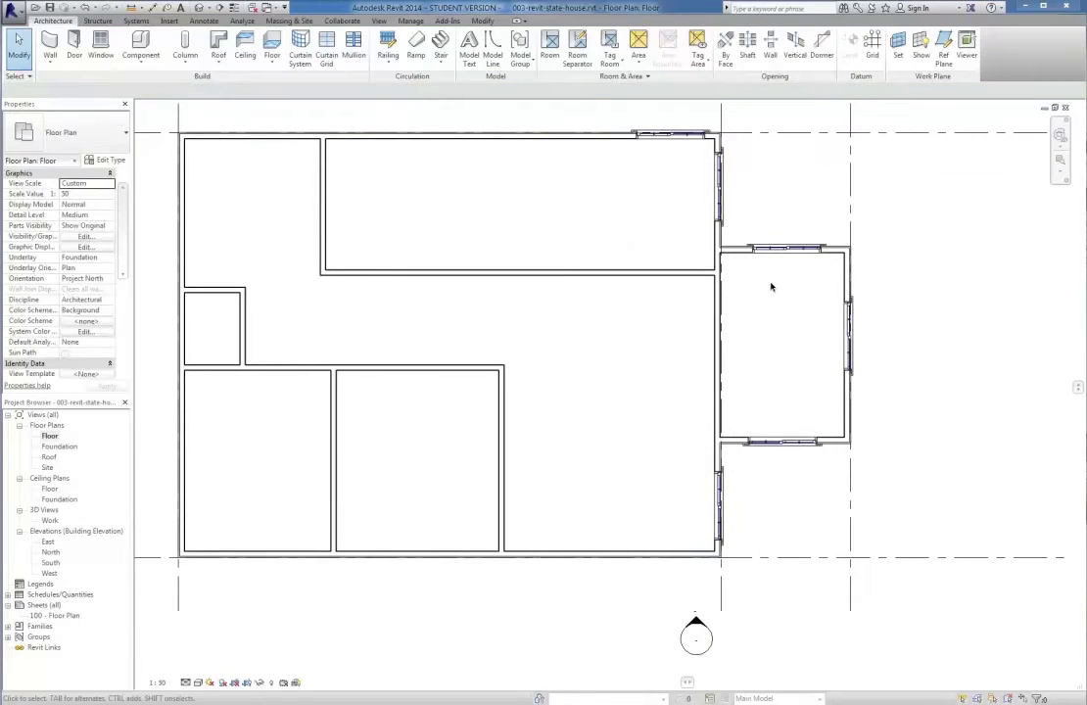
- Examine the type parameters and available sizes of the sun room's north window without changing anything
click(777, 250)
scroll(881, 241, up, 2)
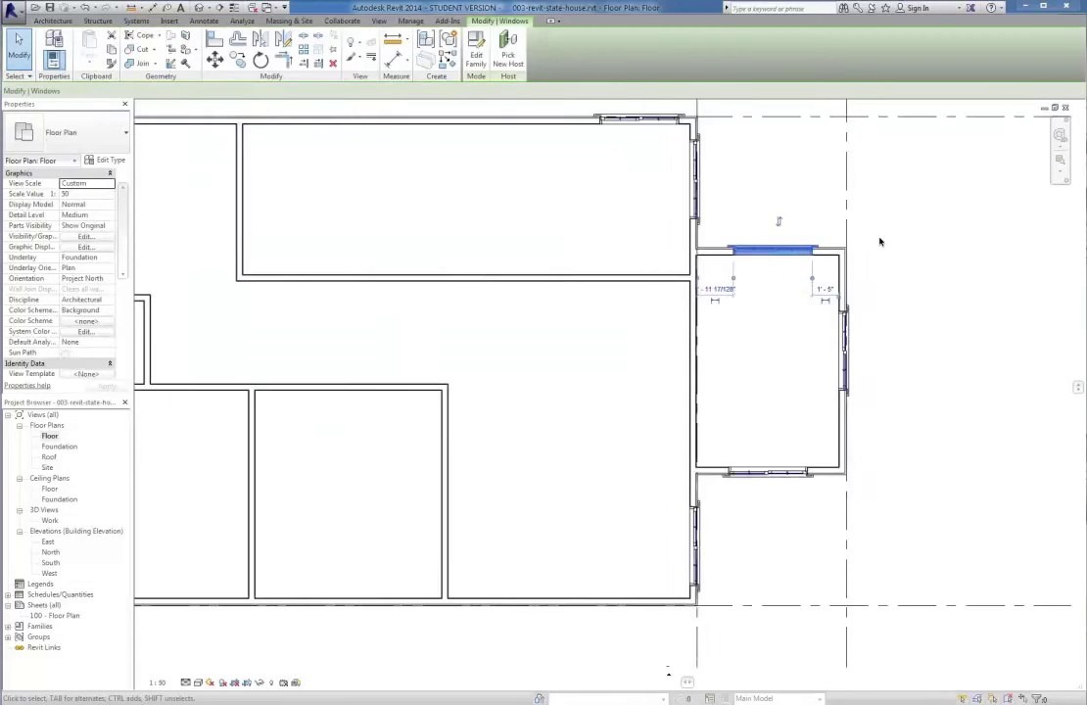
scroll(798, 242, up, 3)
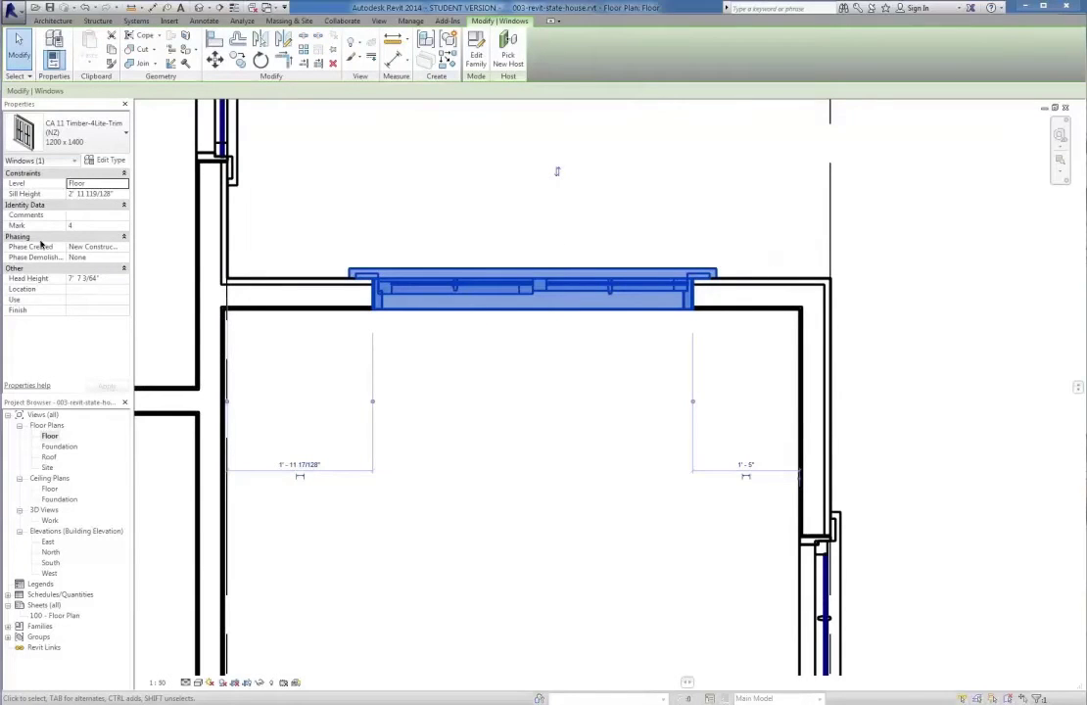
click(103, 160)
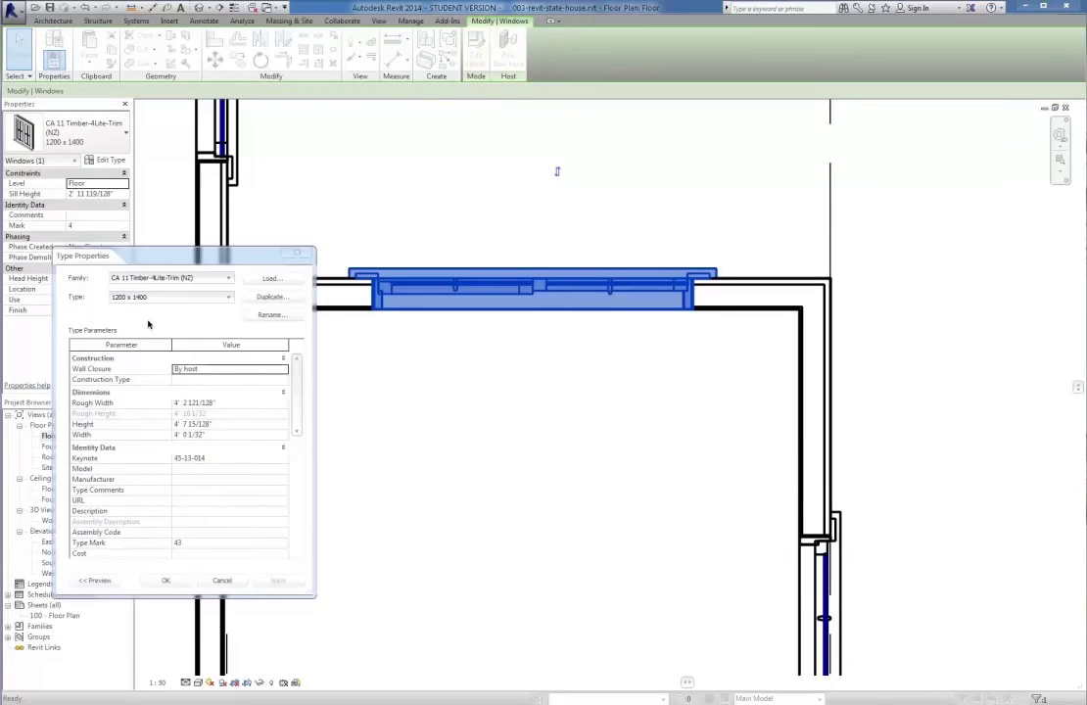
drag(297, 395, 310, 511)
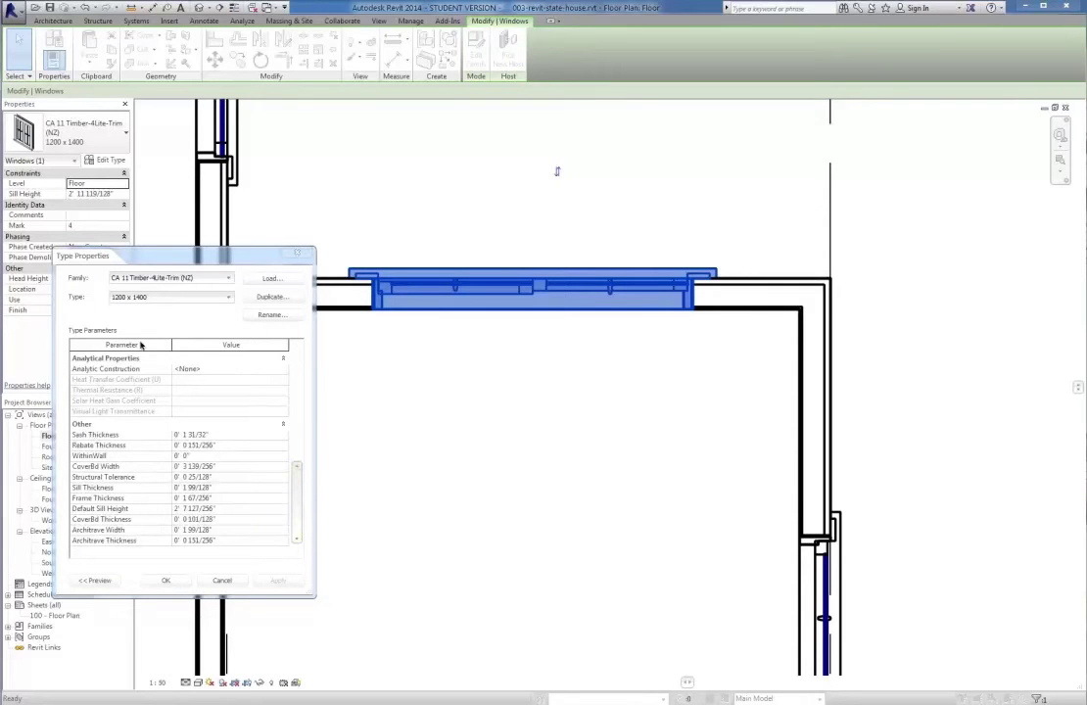
click(147, 298)
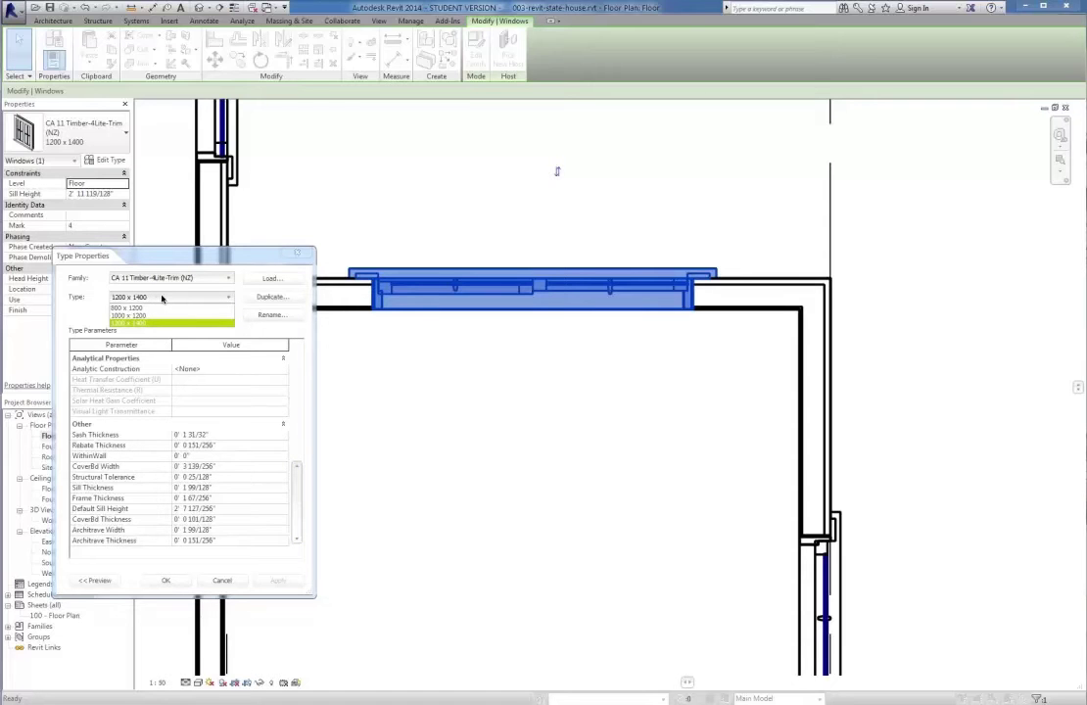
click(163, 298)
drag(298, 469, 294, 357)
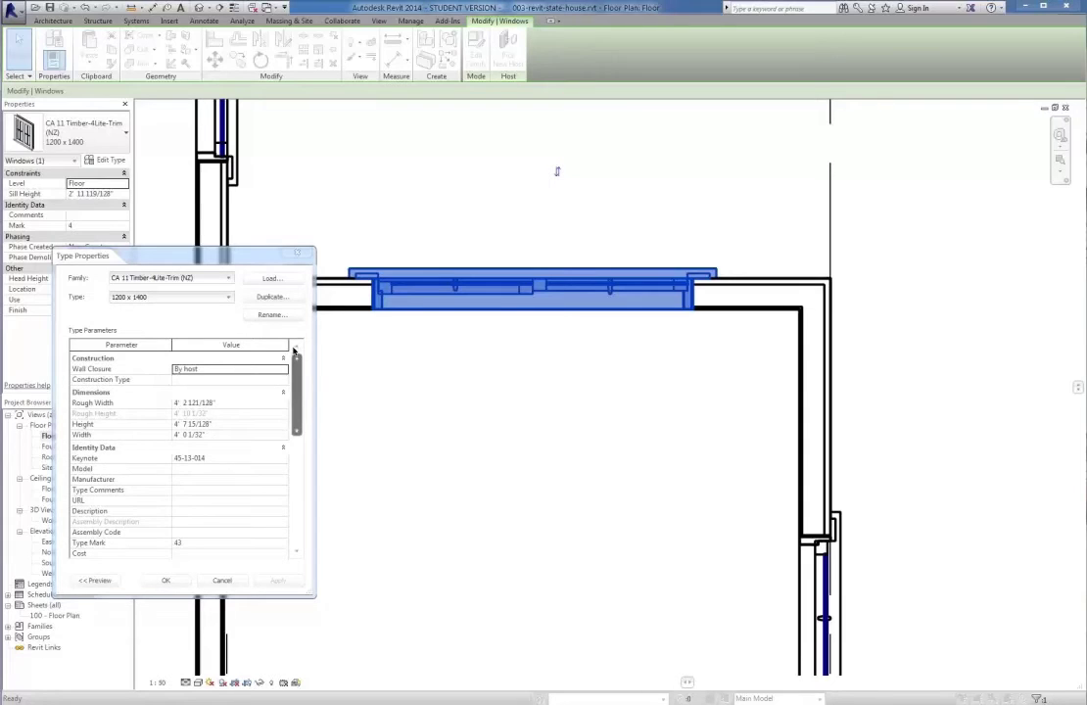
scroll(294, 365, down, 5)
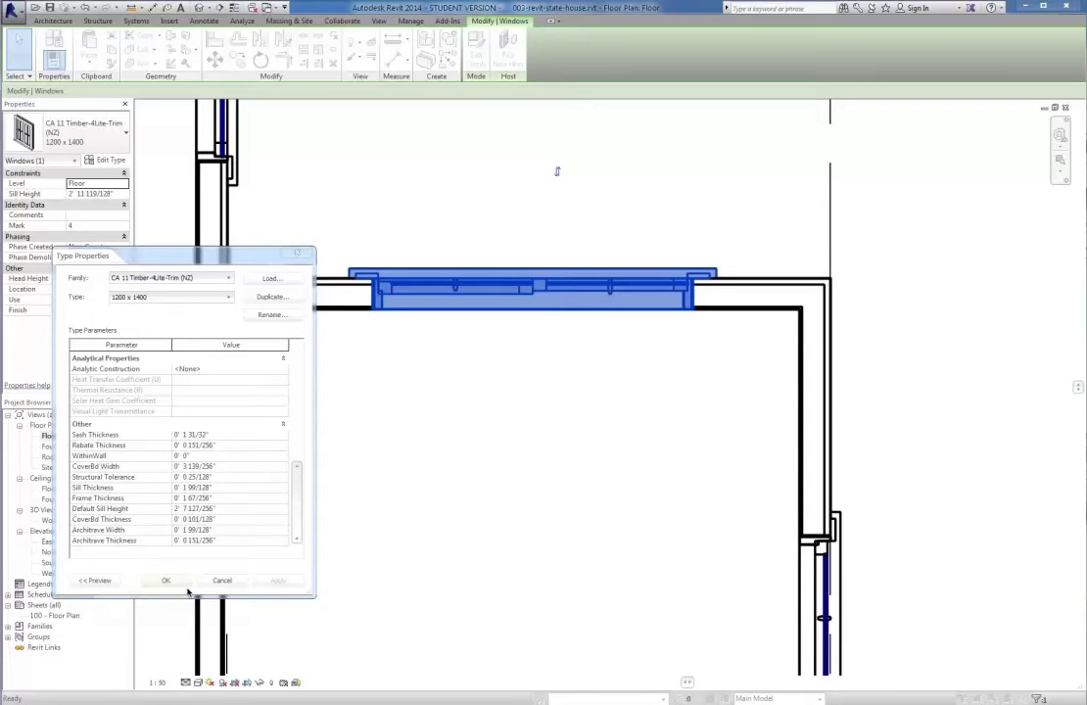
click(216, 581)
click(554, 453)
- Check the ground floor plan in Foxit Reader, then return to Revit and place an Int Single-Flush (NZ) 810 x 1980 door in bedroom 2's north wall, hinged east
scroll(812, 206, down, 5)
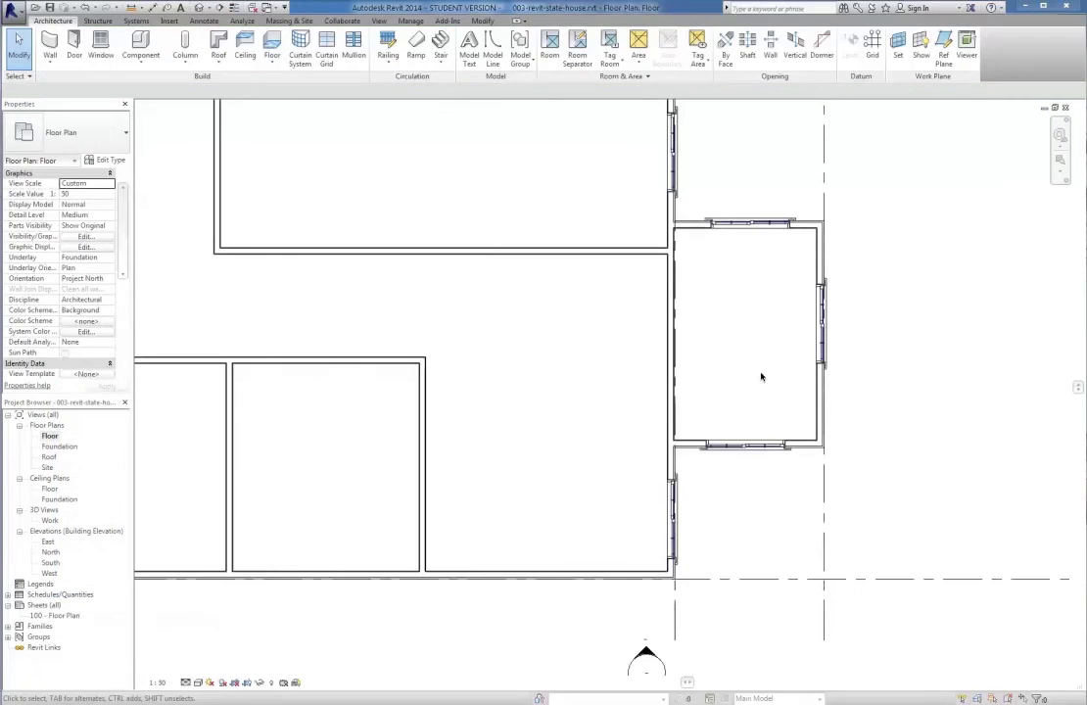
middle_drag(729, 373, 793, 372)
middle_drag(447, 293, 507, 335)
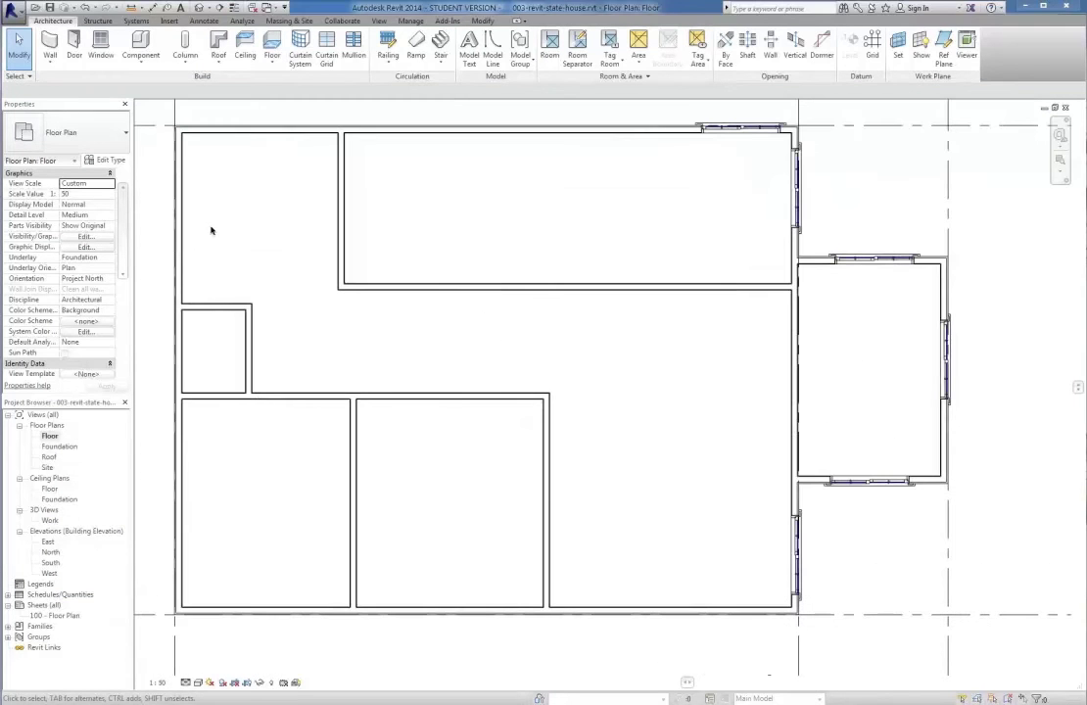
click(74, 43)
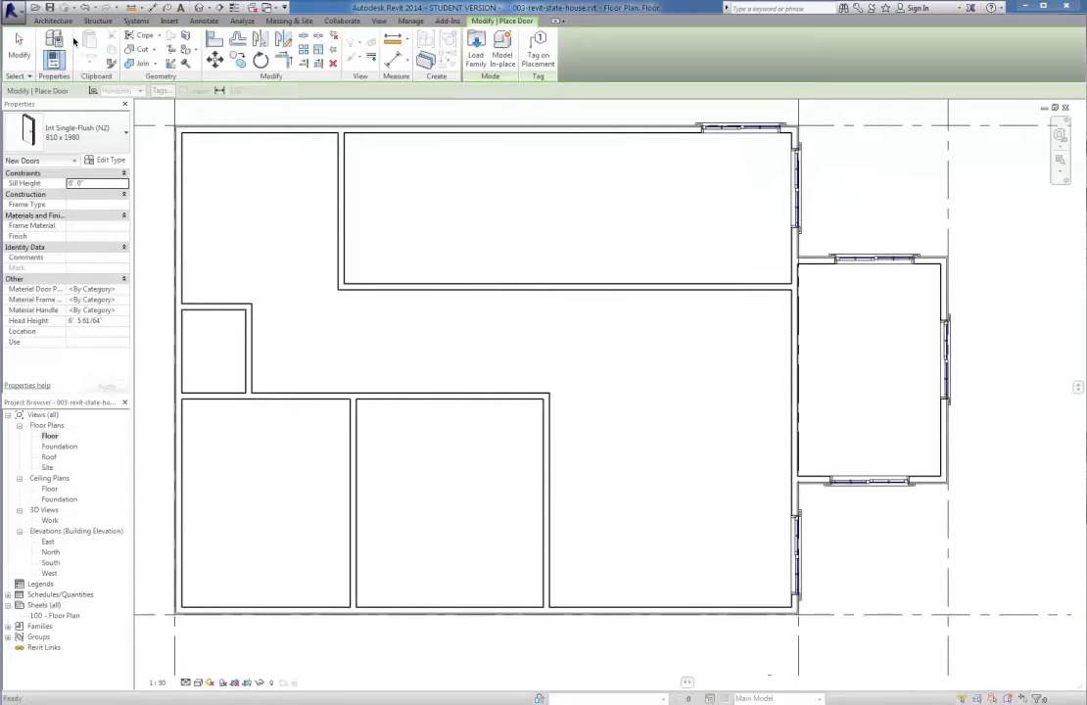
click(49, 134)
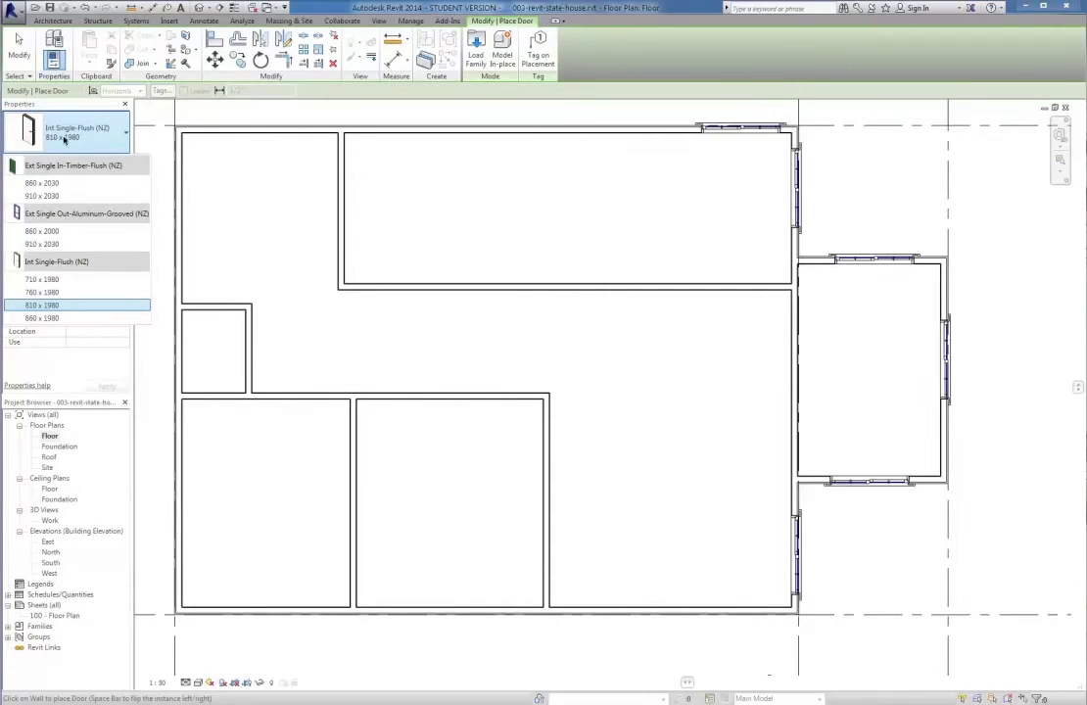
click(45, 305)
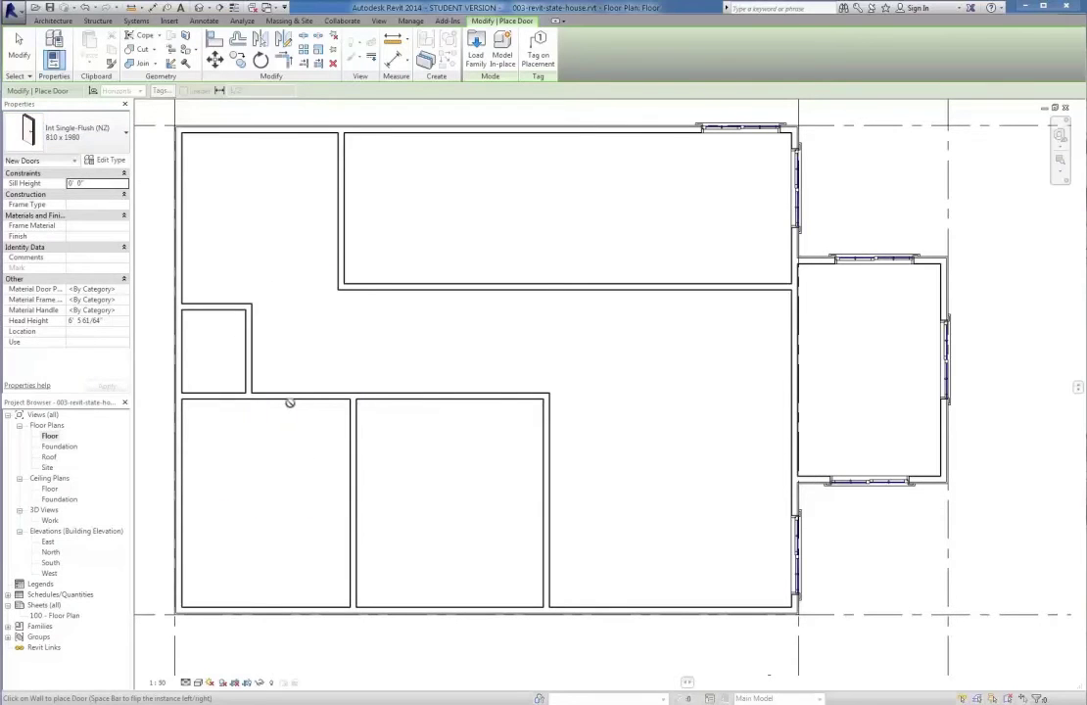
key(alt+Tab)
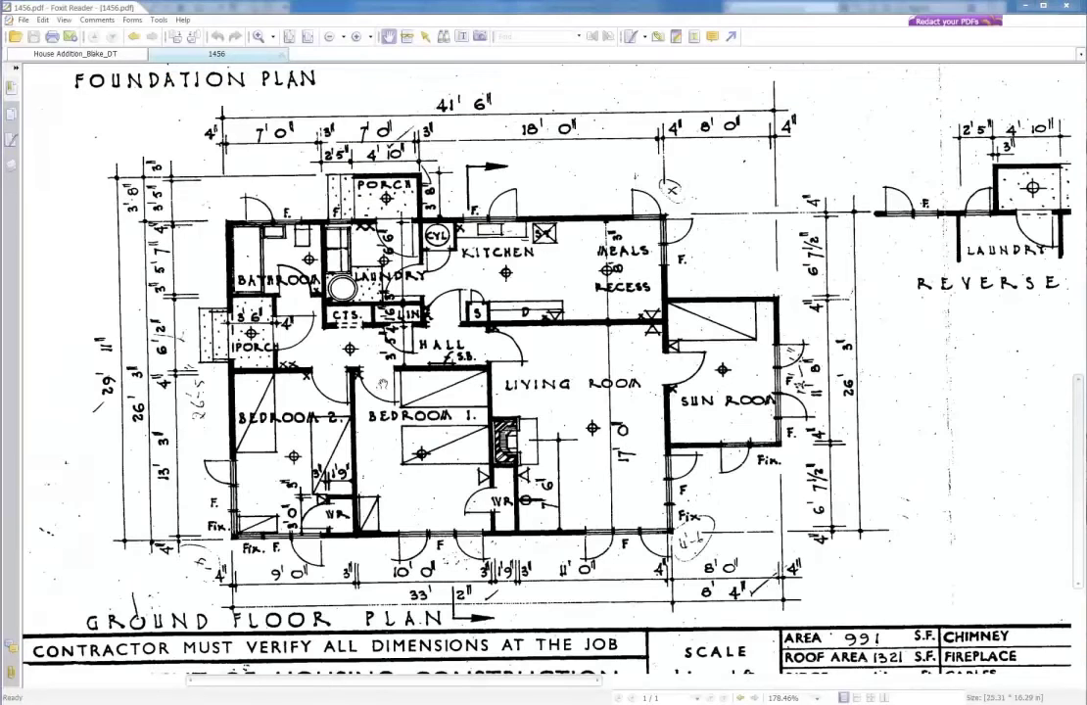
key(alt+Tab)
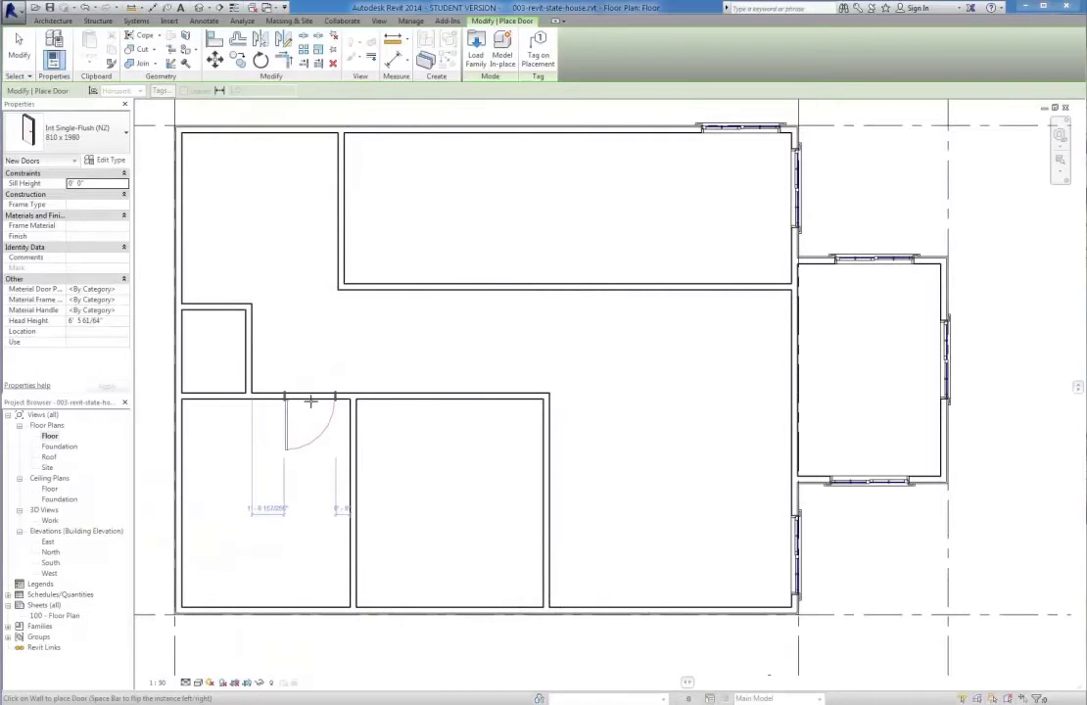
click(315, 427)
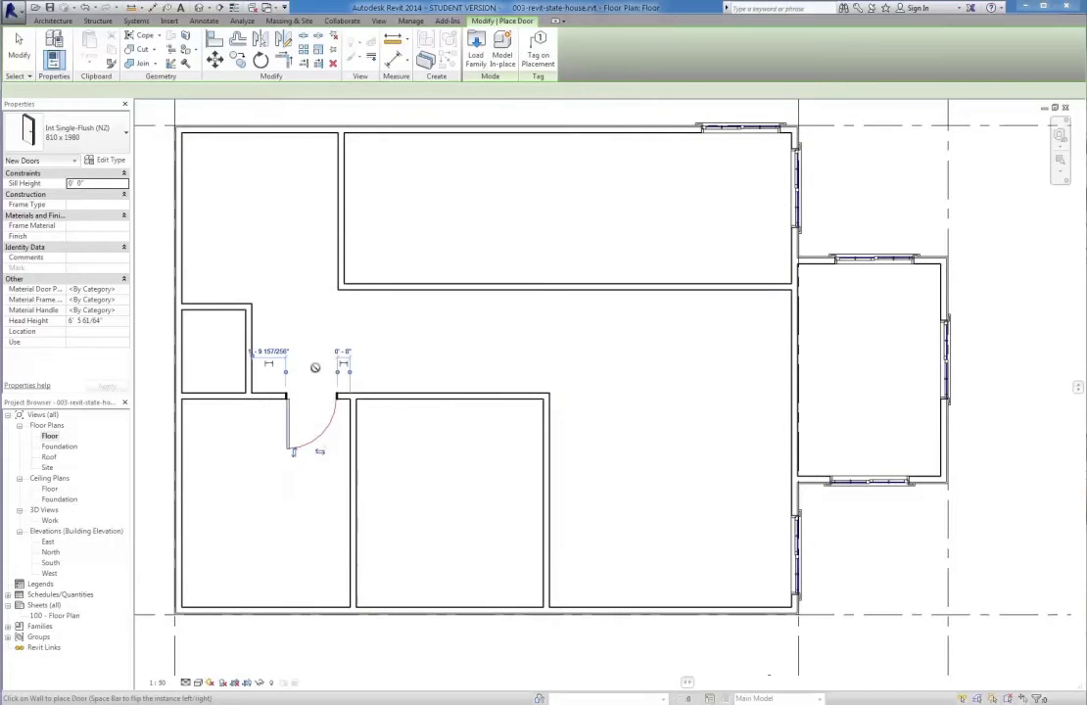
scroll(343, 527, up, 1)
scroll(347, 519, up, 1)
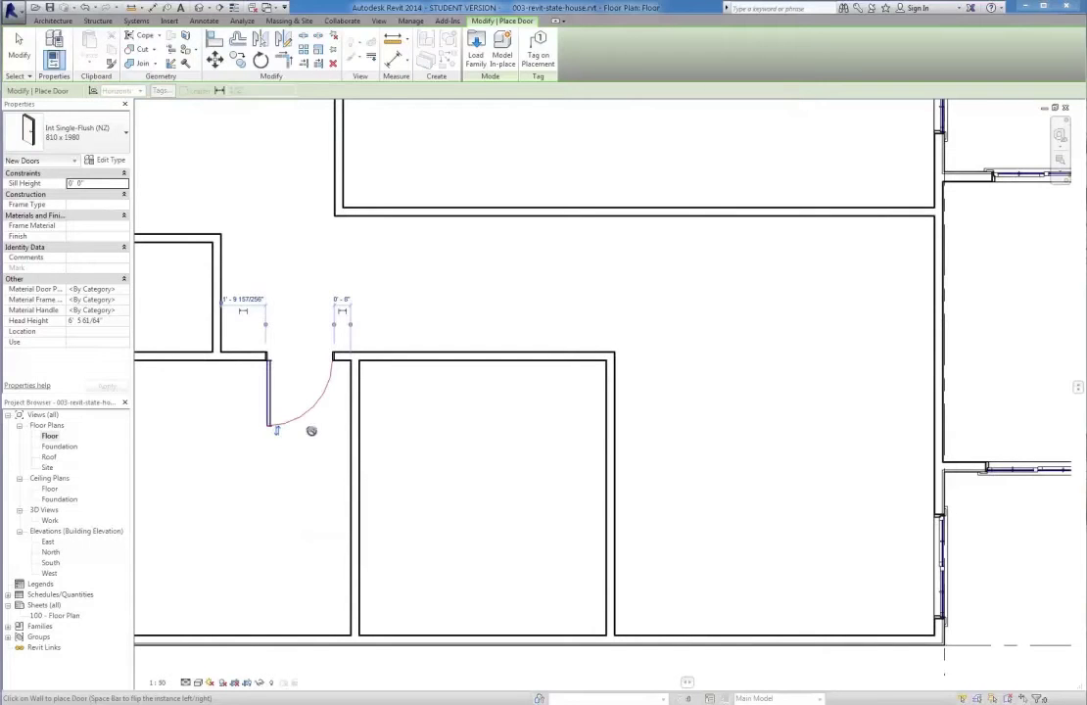
key(space)
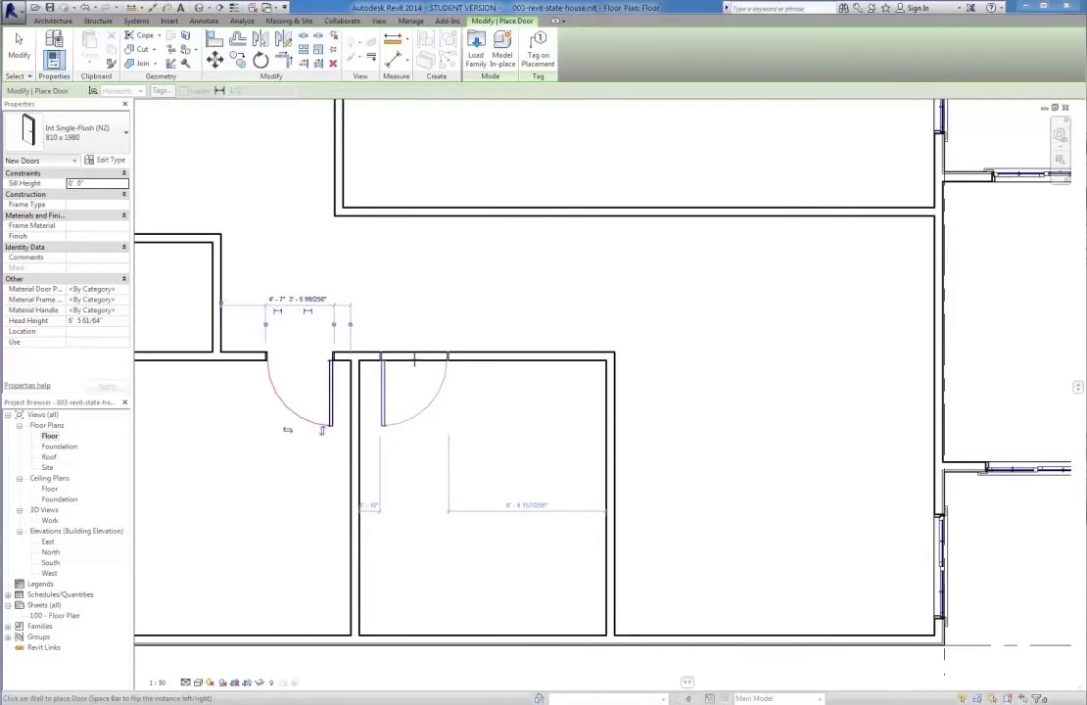
- Place 810 x 1980 interior doors in bedroom 1's north wall and between the living room and sun room, checking the swings against the Foxit Reader plan
click(421, 362)
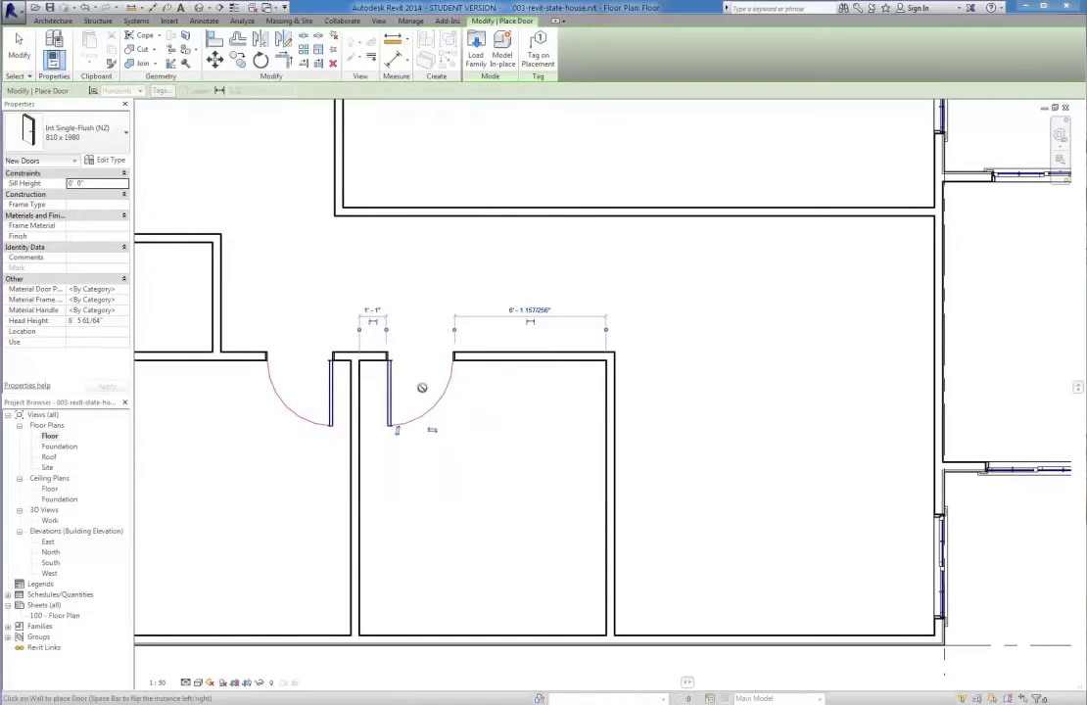
scroll(309, 430, down, 3)
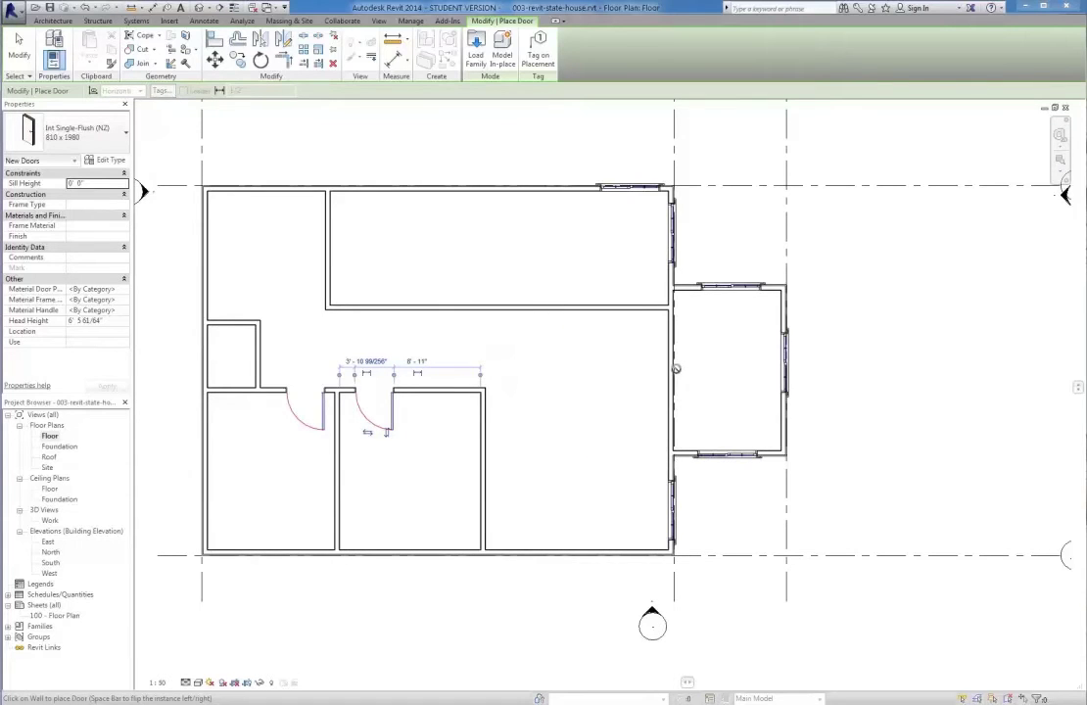
click(714, 371)
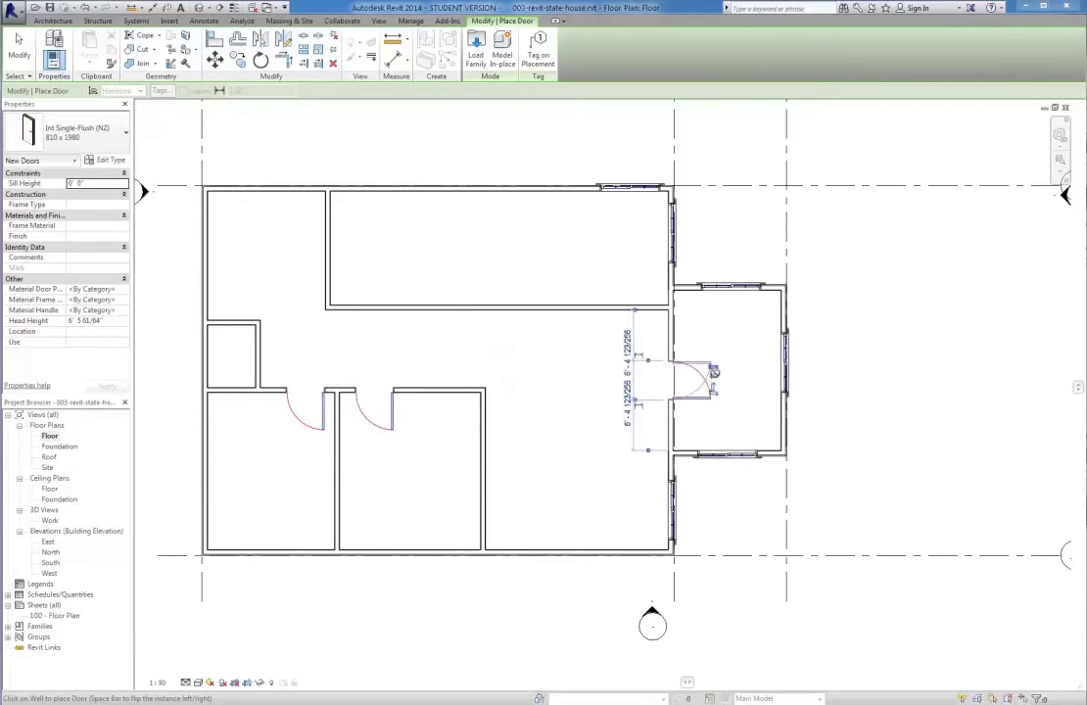
key(alt+Tab)
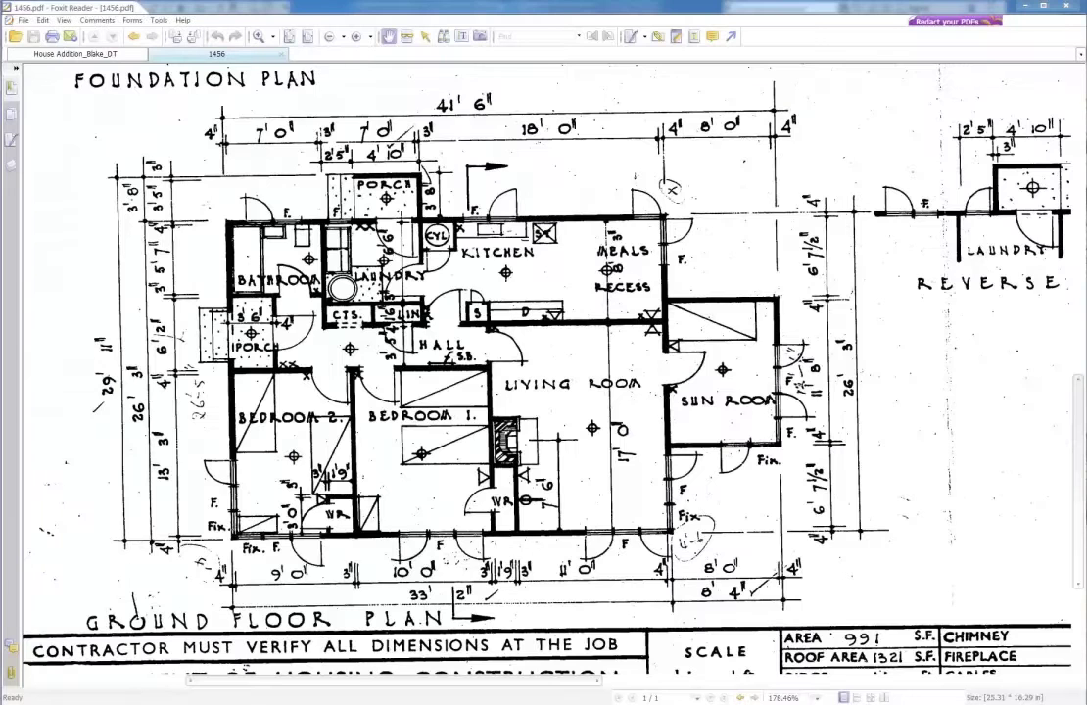
key(alt+Tab)
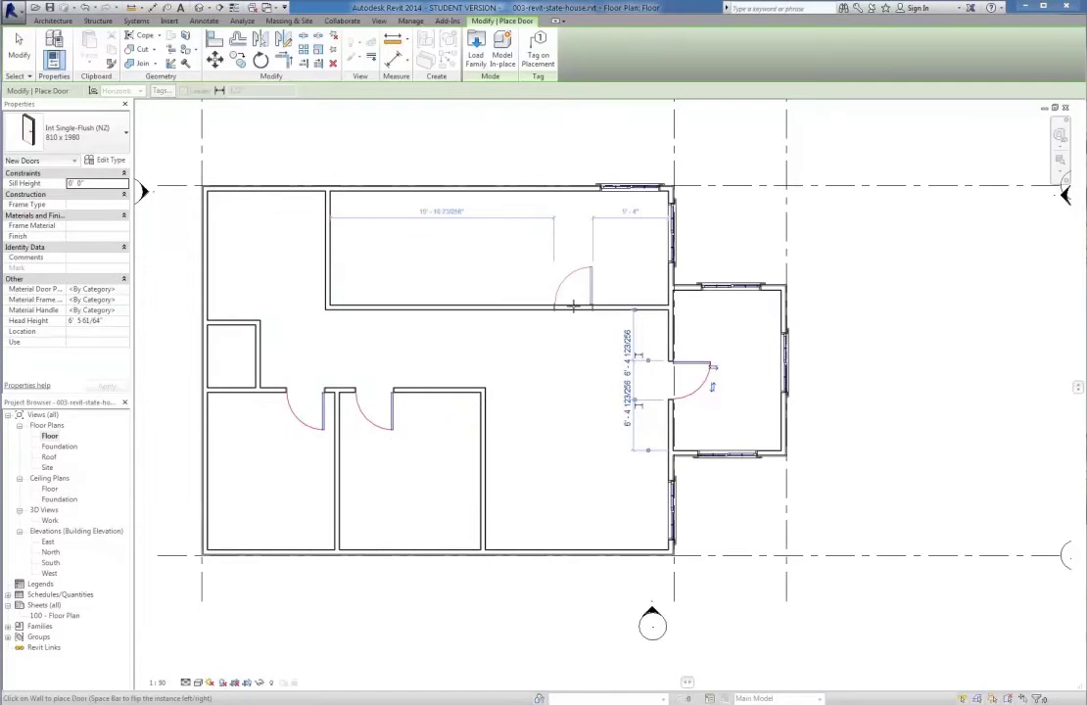
- Place two 810 x 1980 interior doors in the kitchen's south wall and one in the small west porch's east wall
click(563, 302)
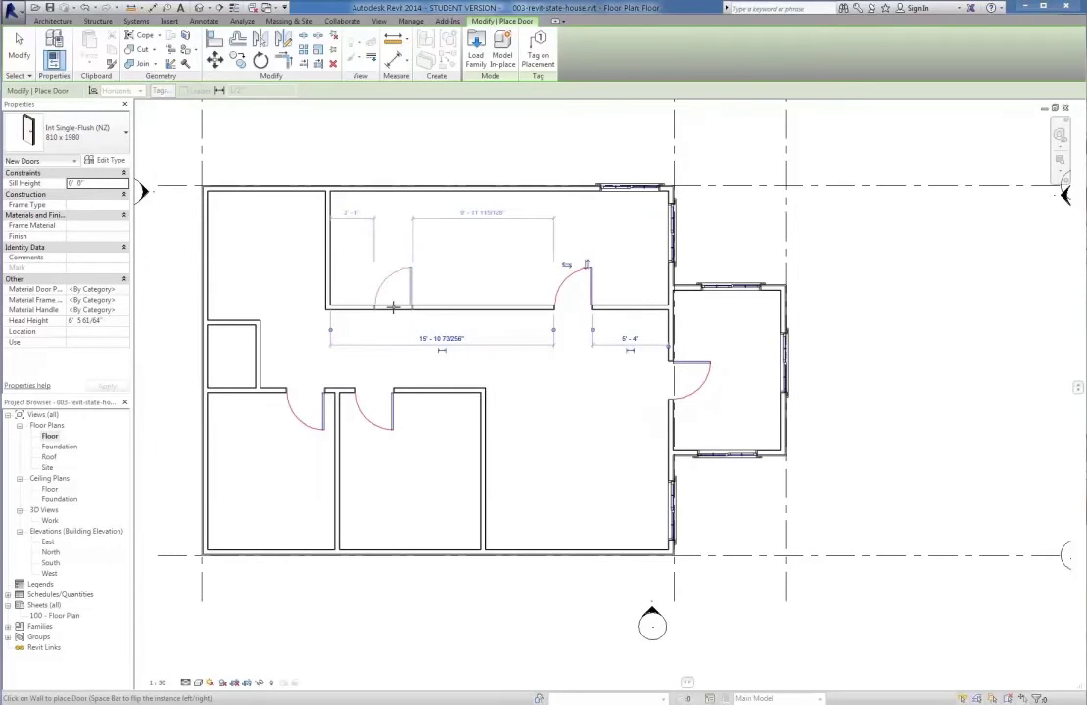
click(393, 308)
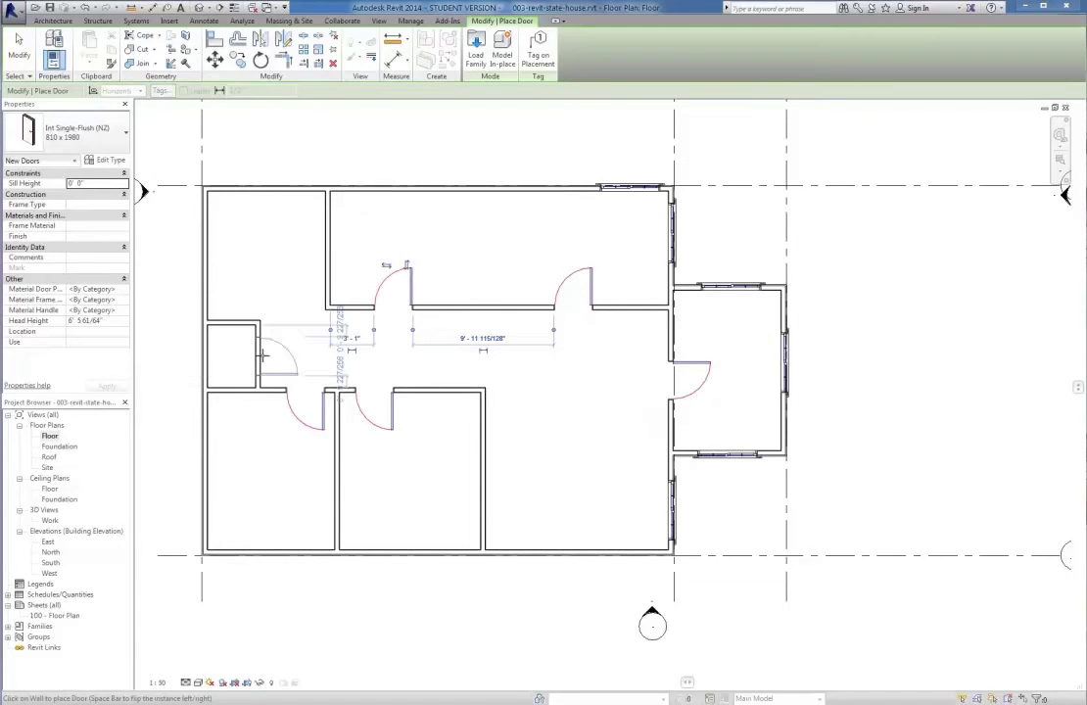
click(262, 355)
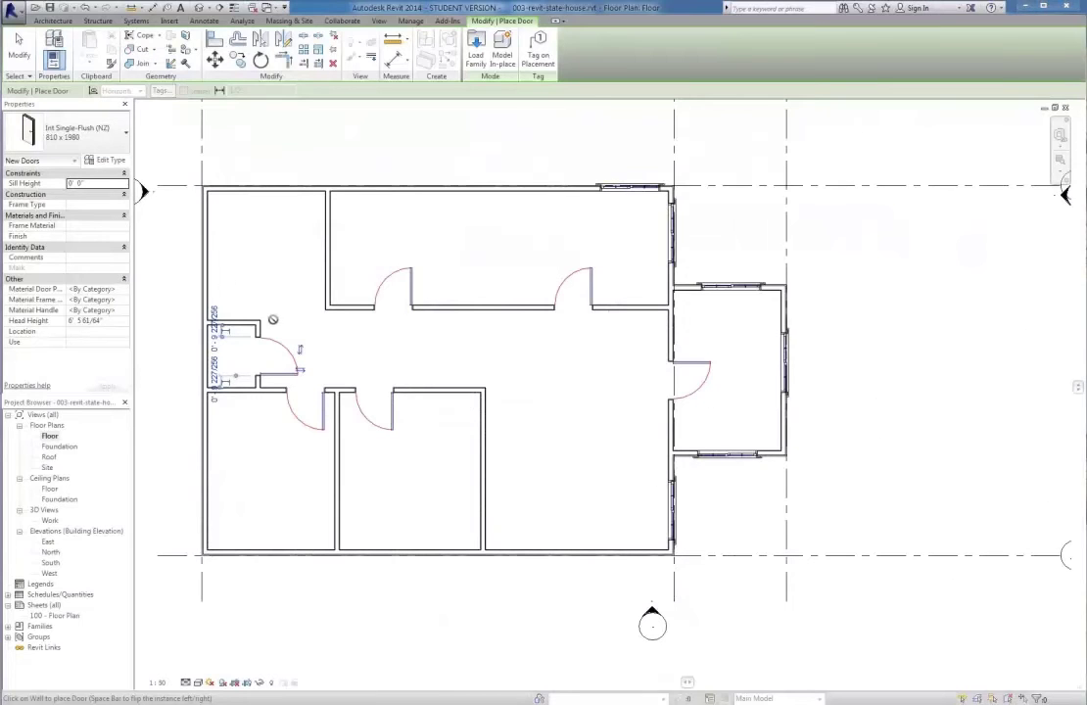
- Place Ext Single In-Timber-Flush (NZ) 910 x 2030 doors in the porch's west wall and the west end of the kitchen's north wall, and finish door placement
click(91, 135)
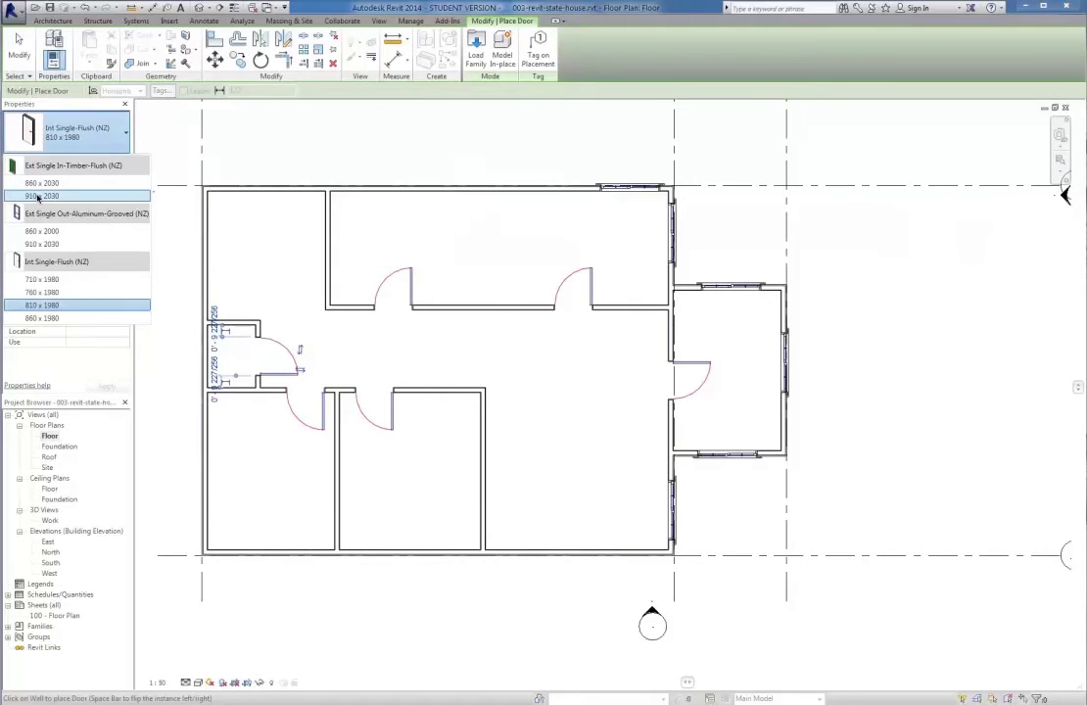
click(38, 197)
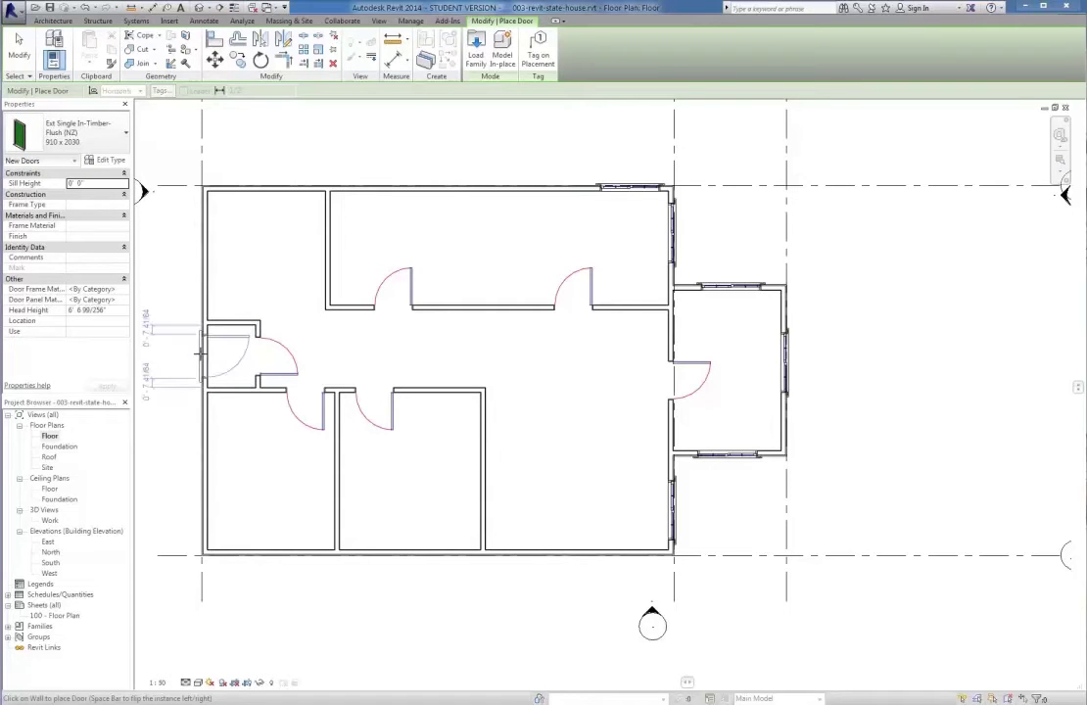
click(200, 343)
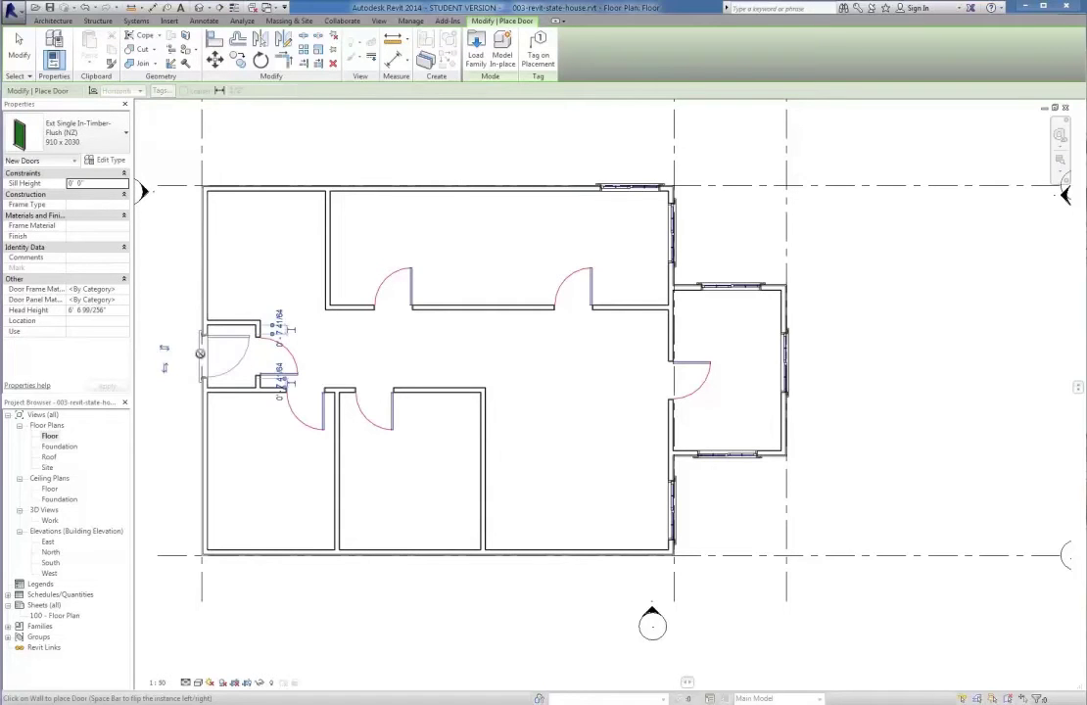
click(371, 186)
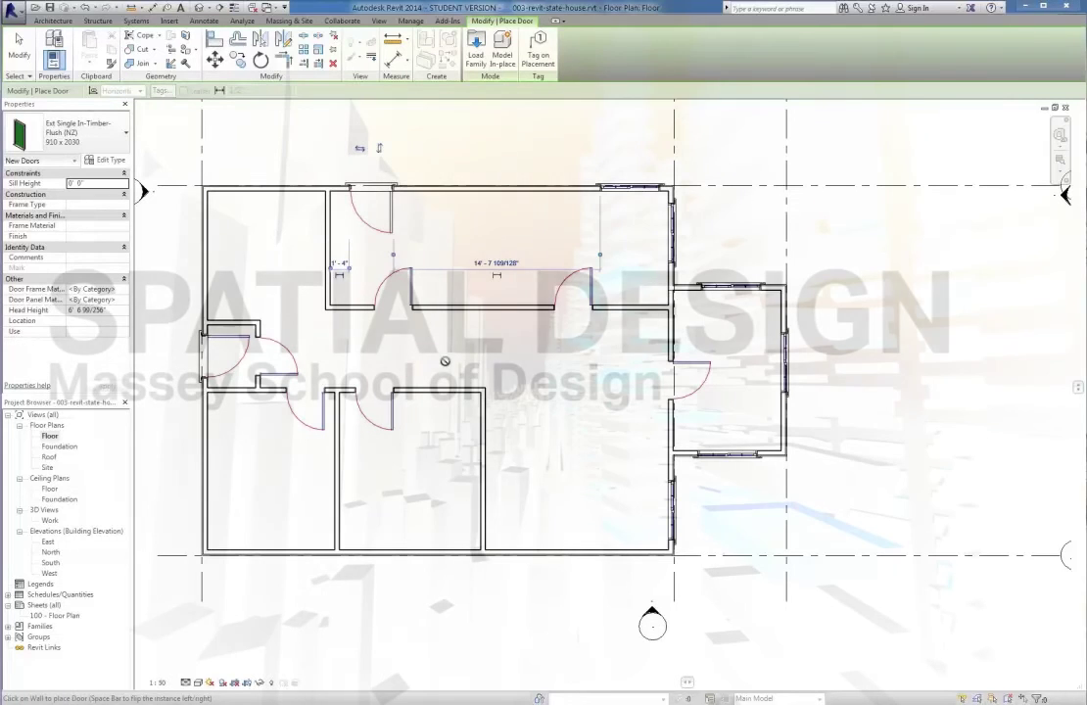
click(18, 49)
middle_drag(411, 323, 444, 301)
scroll(390, 319, up, 2)
scroll(388, 318, up, 4)
scroll(476, 509, down, 3)
scroll(519, 437, up, 3)
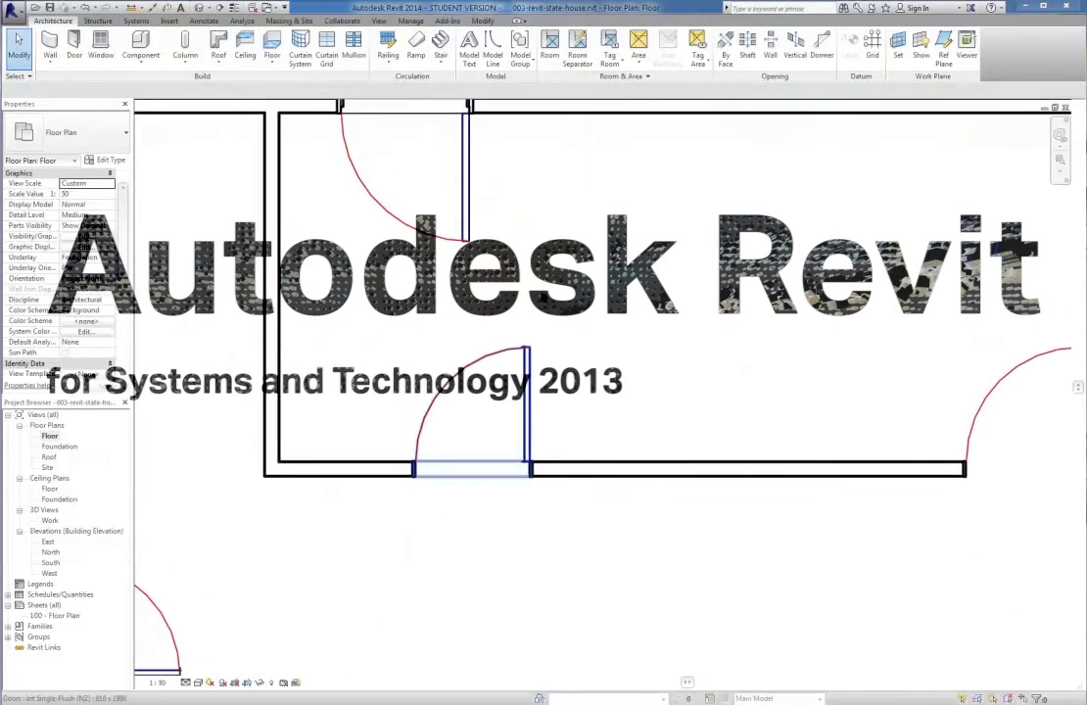
middle_drag(519, 437, 529, 486)
scroll(533, 340, down, 4)
middle_drag(533, 340, 509, 271)
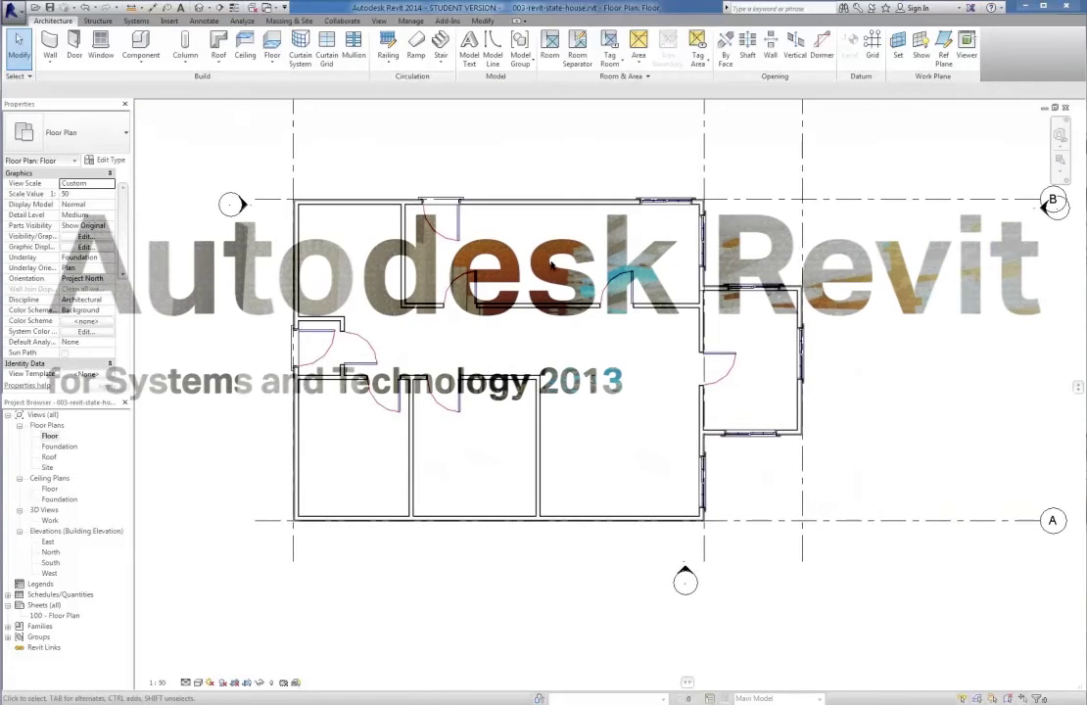
scroll(539, 262, up, 2)
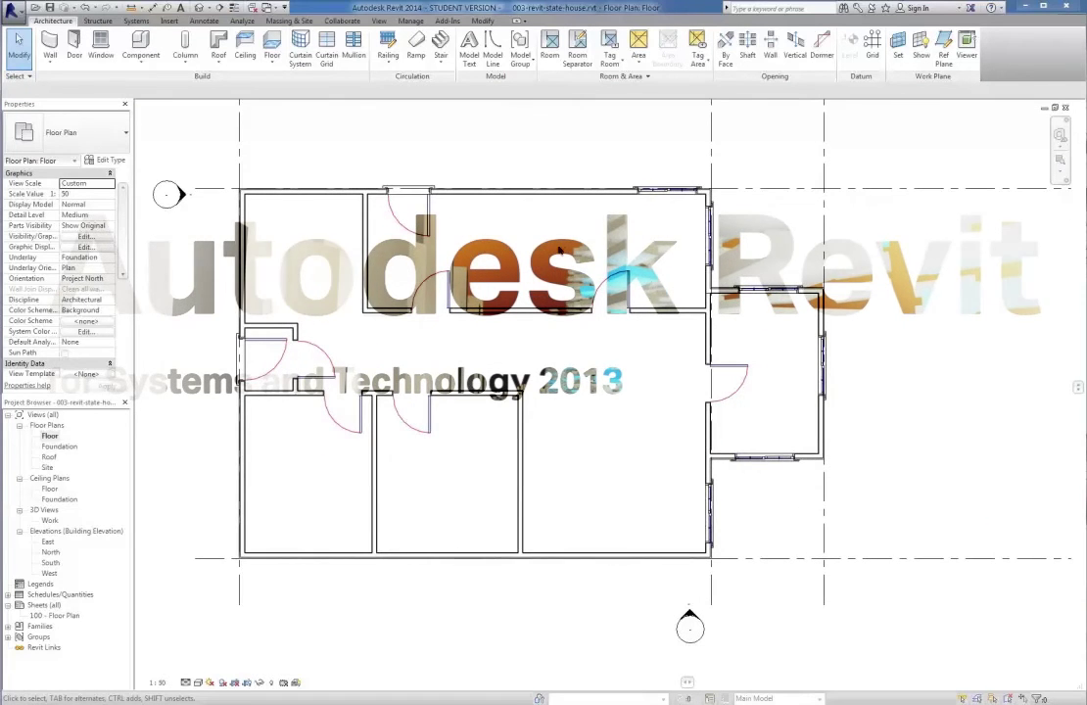
- Check the lesson outline in the browser, then return to Revit and open the Roof floor plan view
key(alt+Tab)
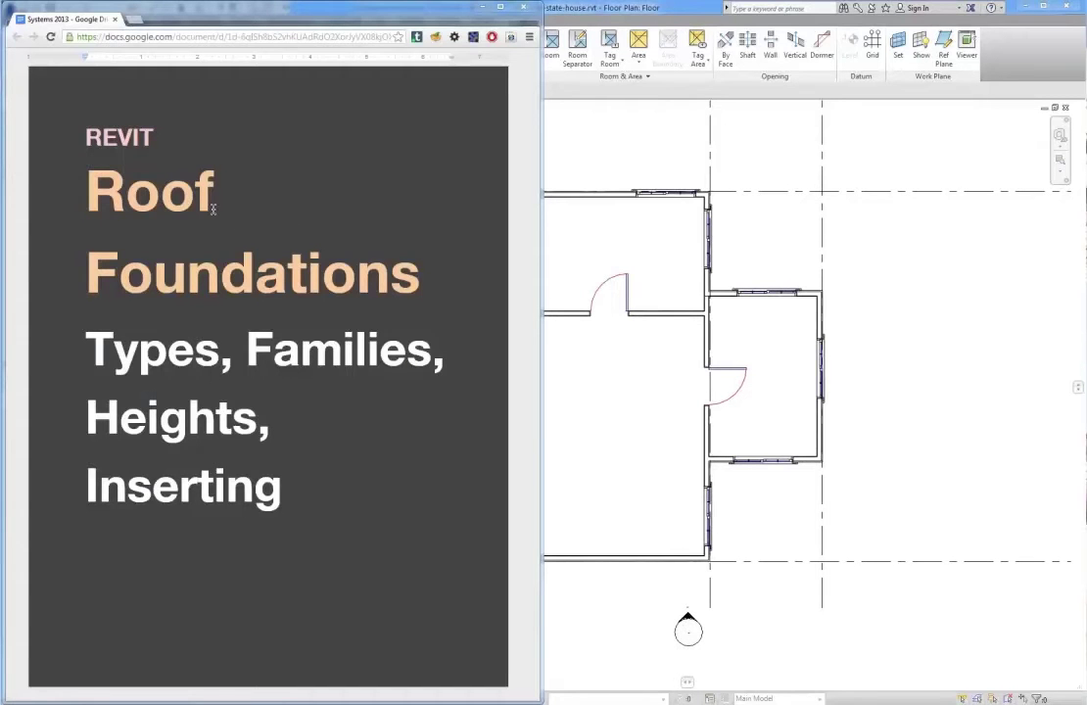
key(alt+Tab)
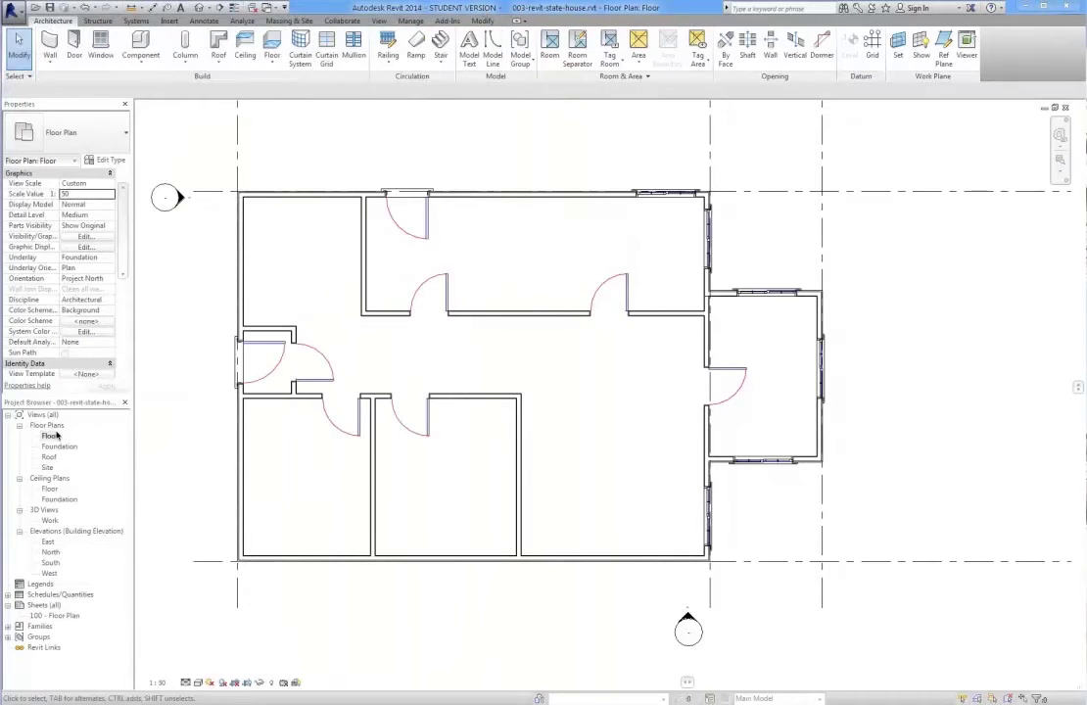
click(45, 437)
double_click(46, 457)
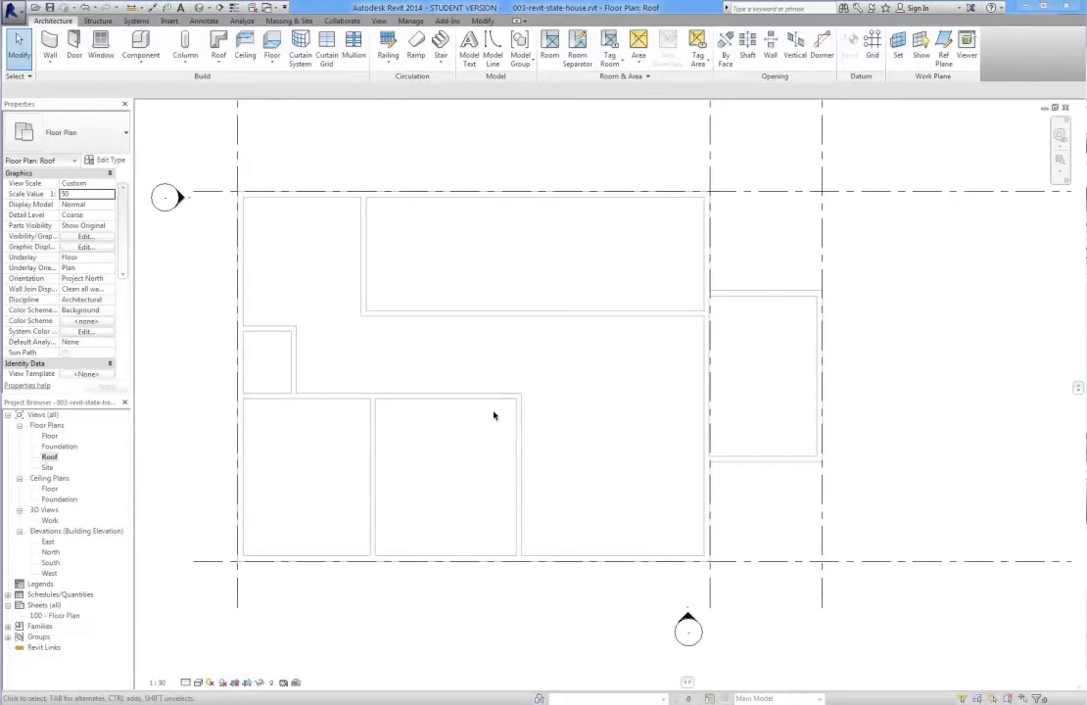
- Start a roof by footprint and trace boundary lines from the north wall, the upper east wall, and the projecting east room's north and east walls
middle_drag(579, 375, 578, 405)
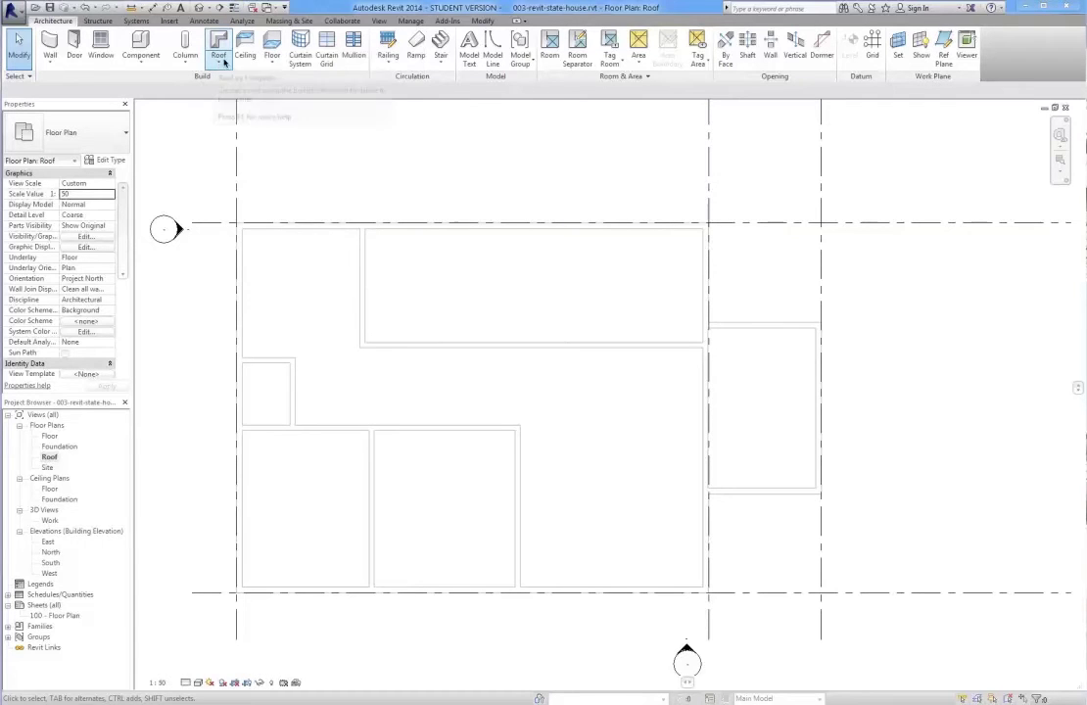
click(218, 62)
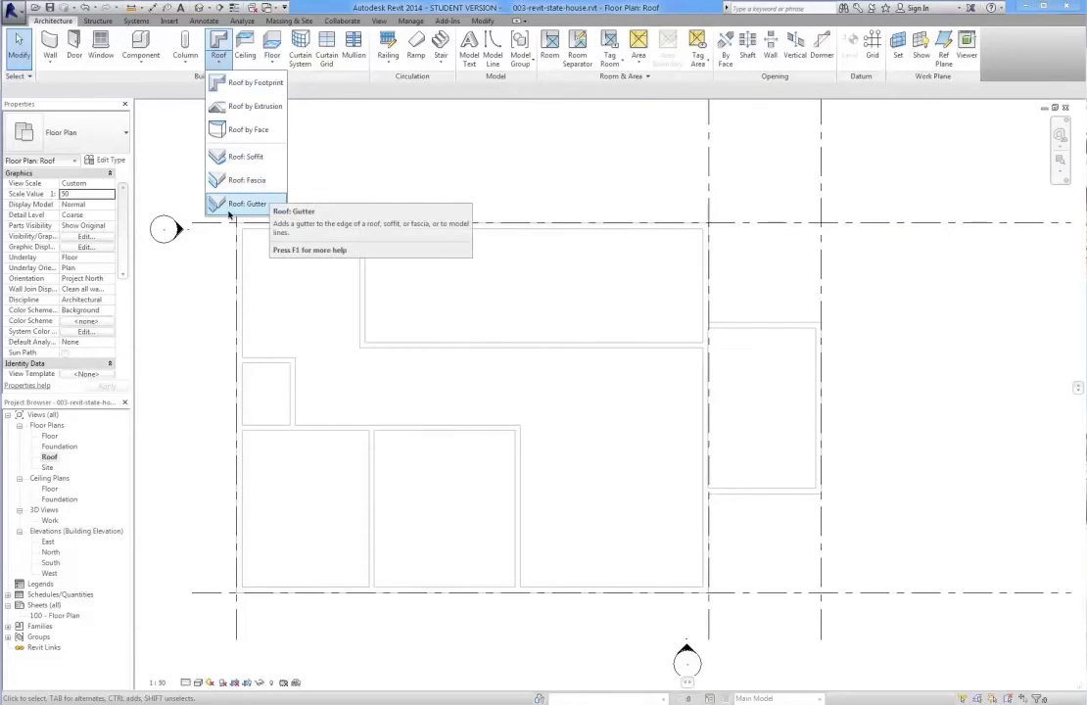
click(241, 85)
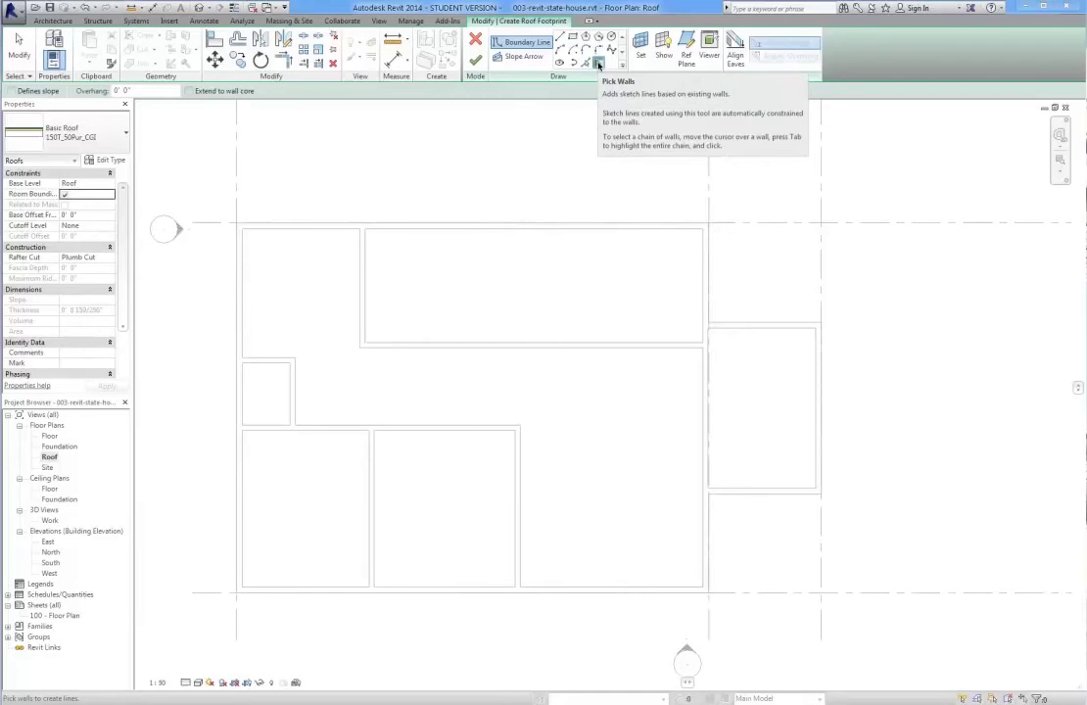
click(598, 65)
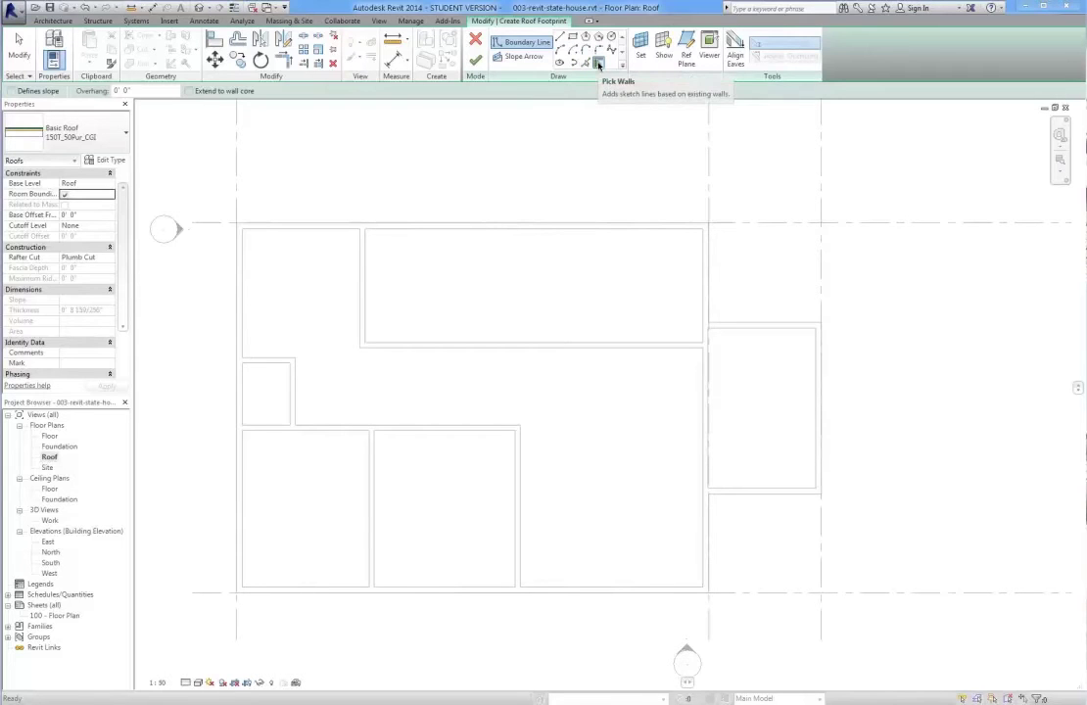
click(275, 228)
click(710, 304)
click(737, 328)
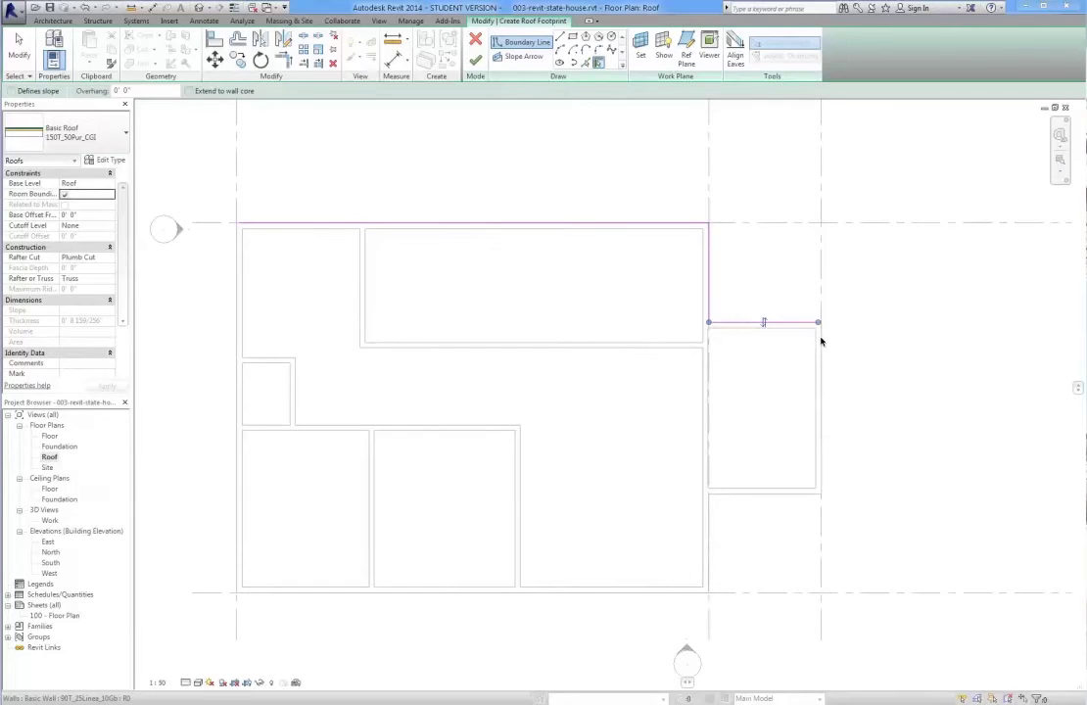
click(822, 342)
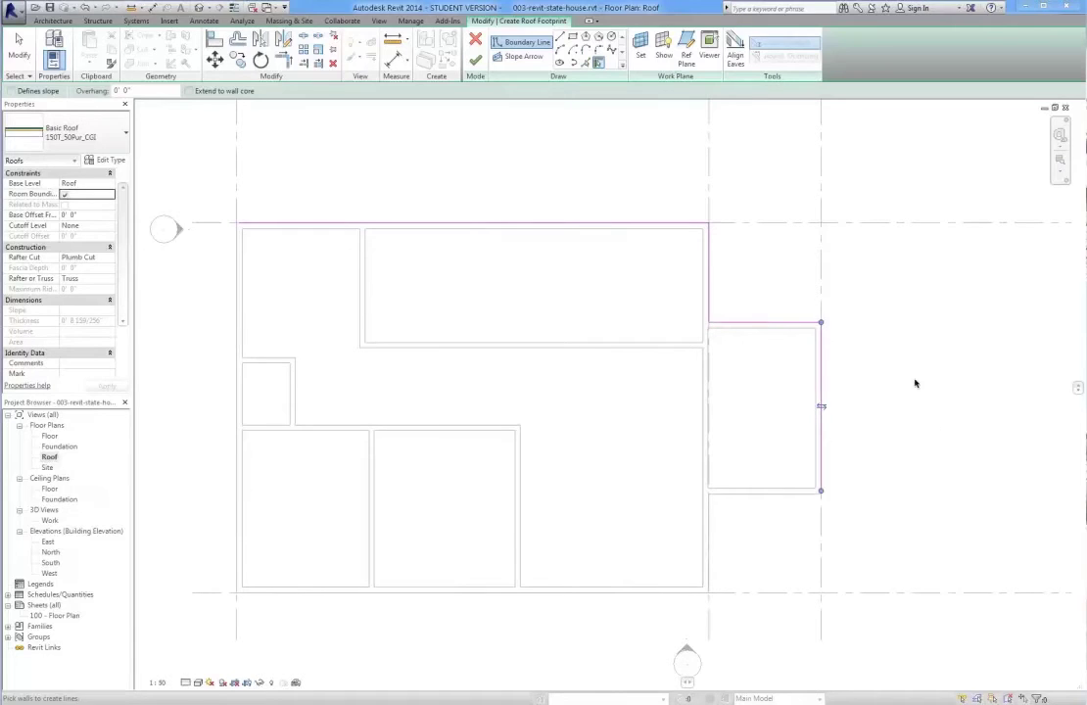
- Close the roof boundary along the remaining outer walls, finish the flat roof, and check it in the East elevation before returning to the Roof plan
click(807, 498)
click(711, 541)
click(690, 590)
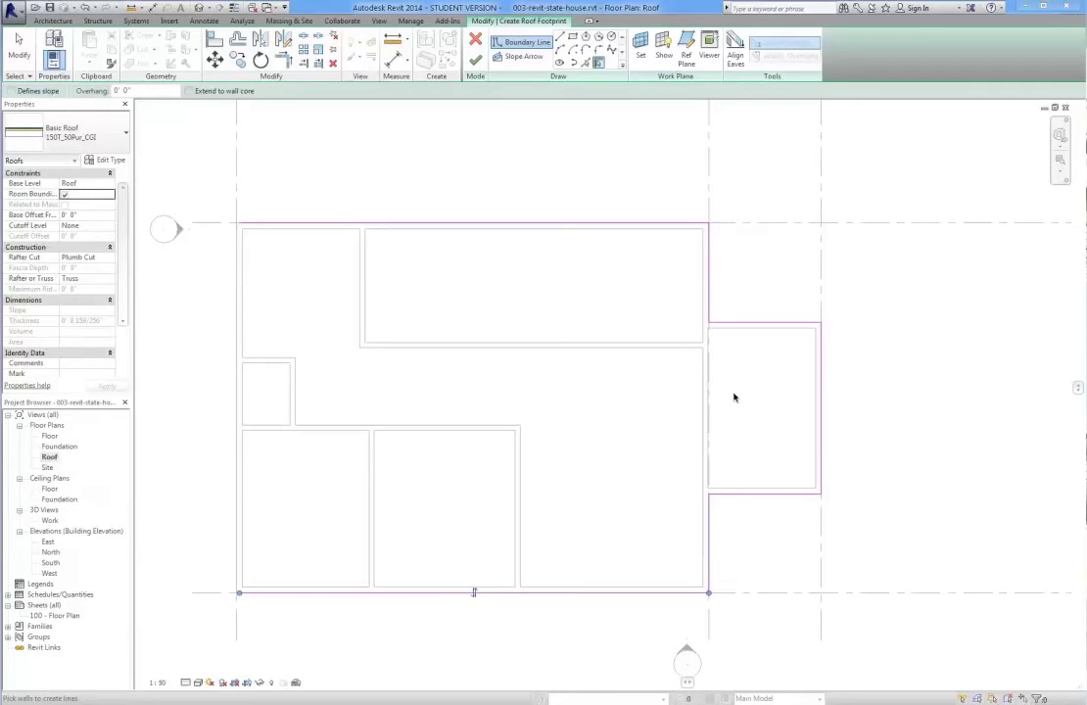
click(235, 553)
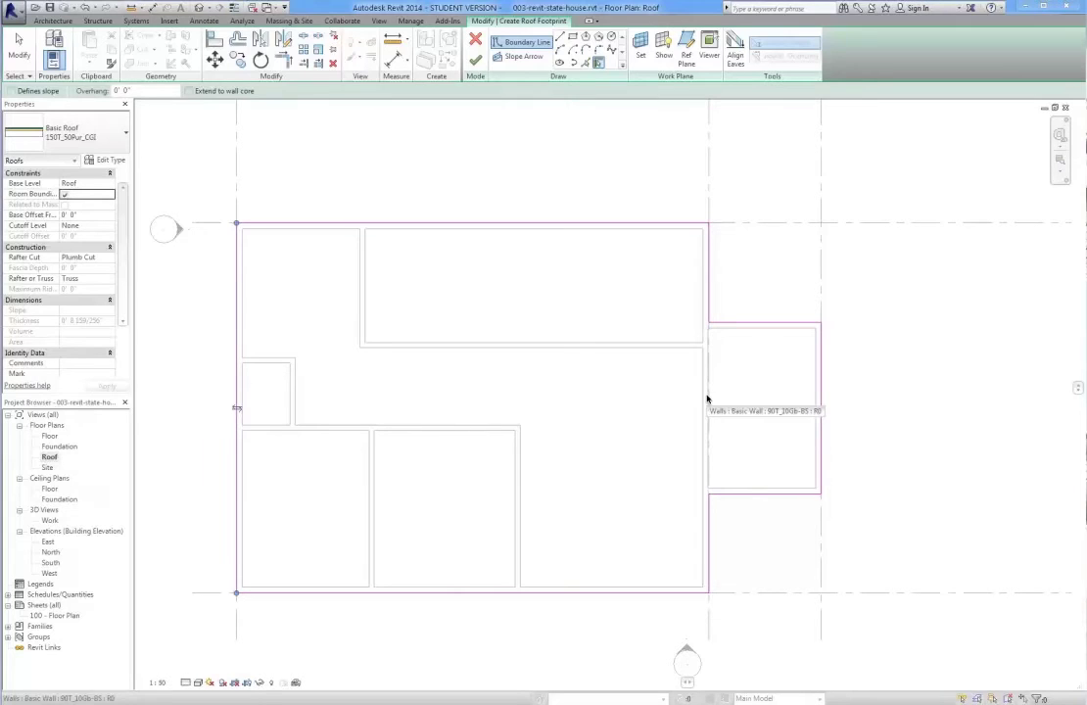
click(477, 59)
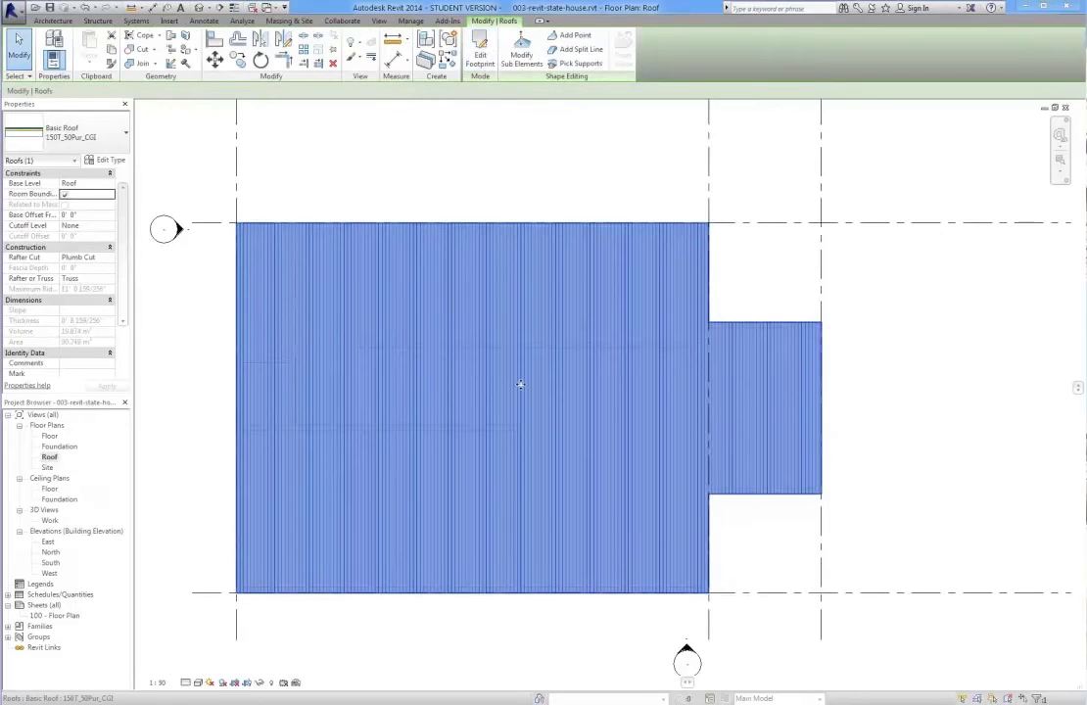
double_click(47, 542)
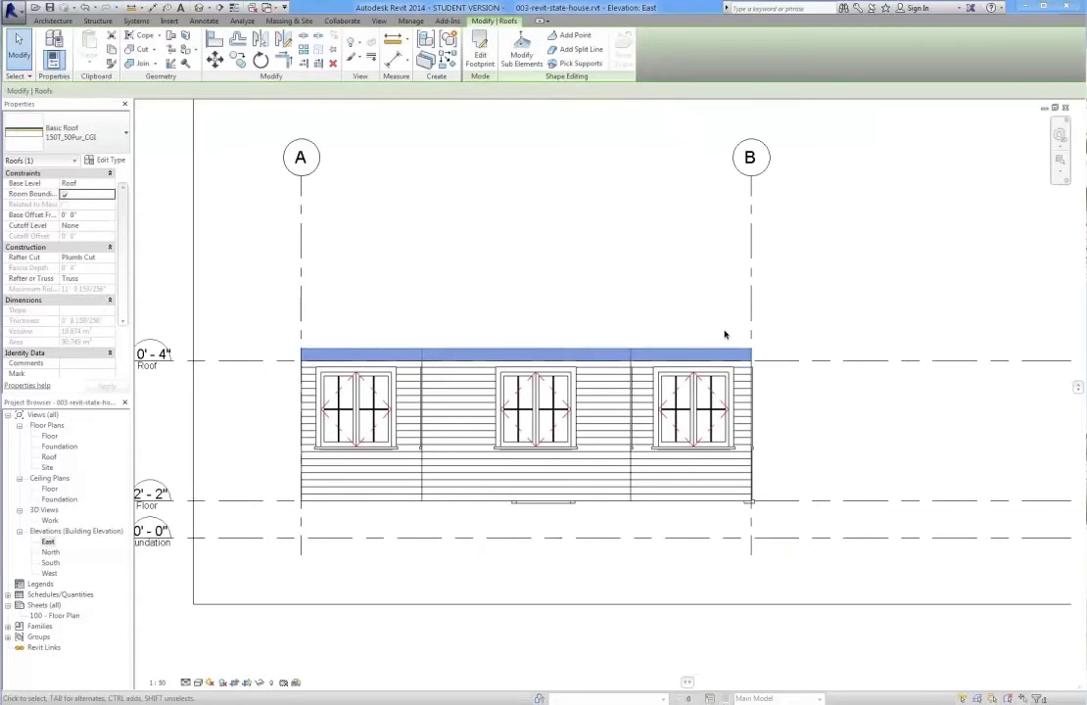
double_click(49, 458)
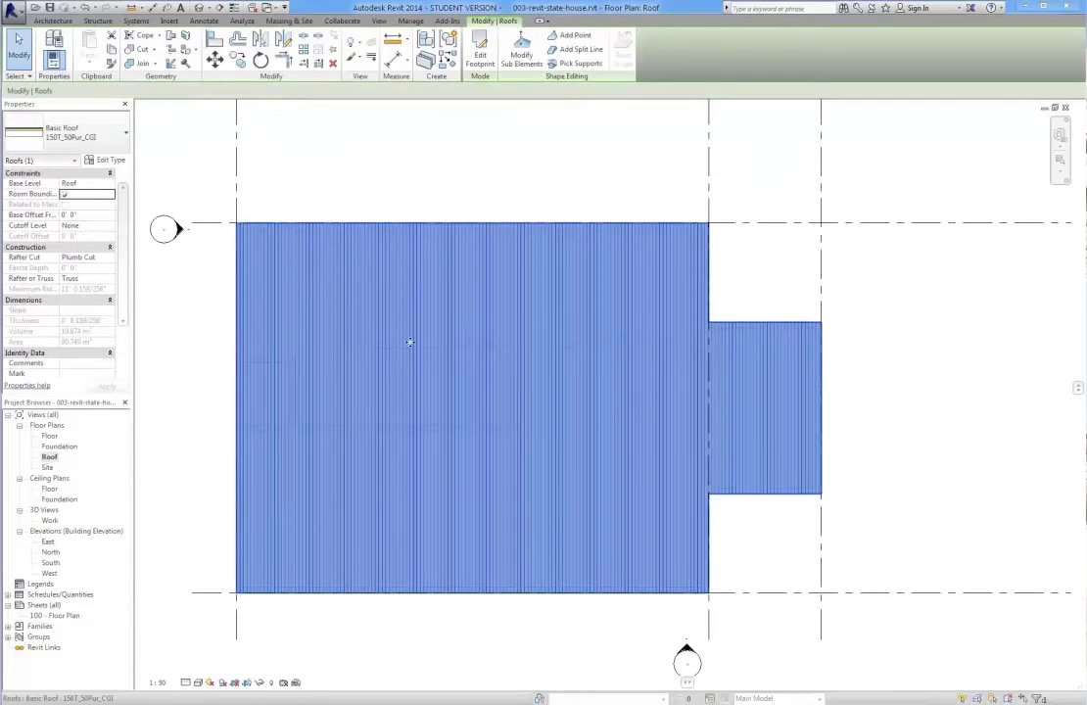
- Edit the roof footprint so that the north edge defines a slope of 32°
click(484, 47)
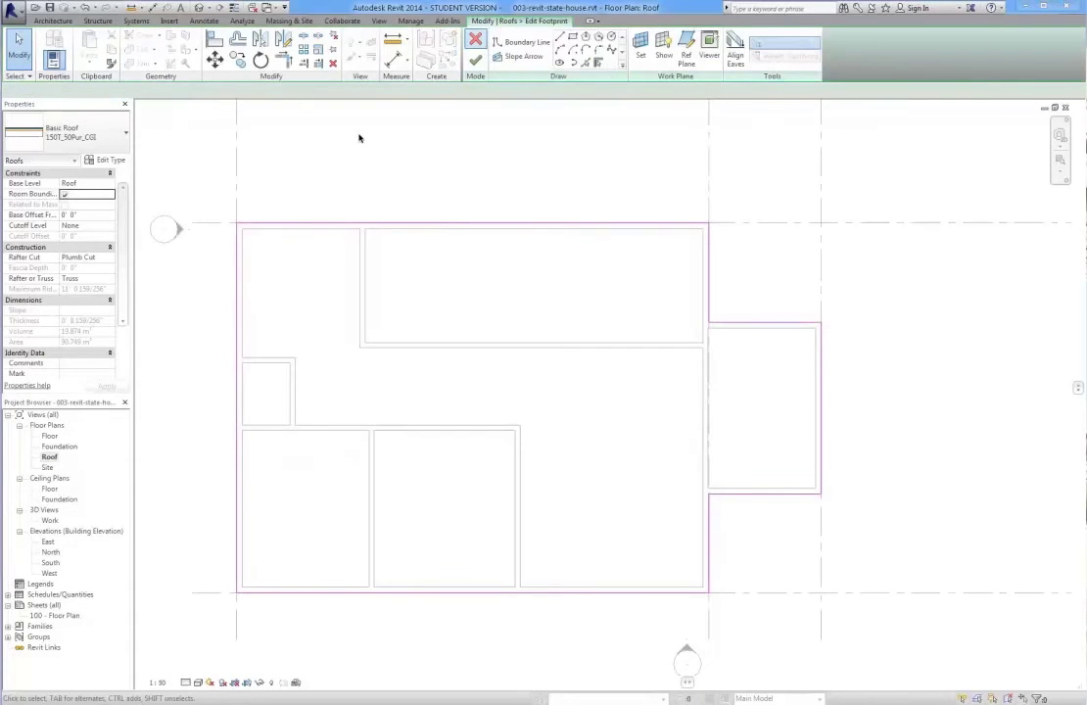
click(353, 226)
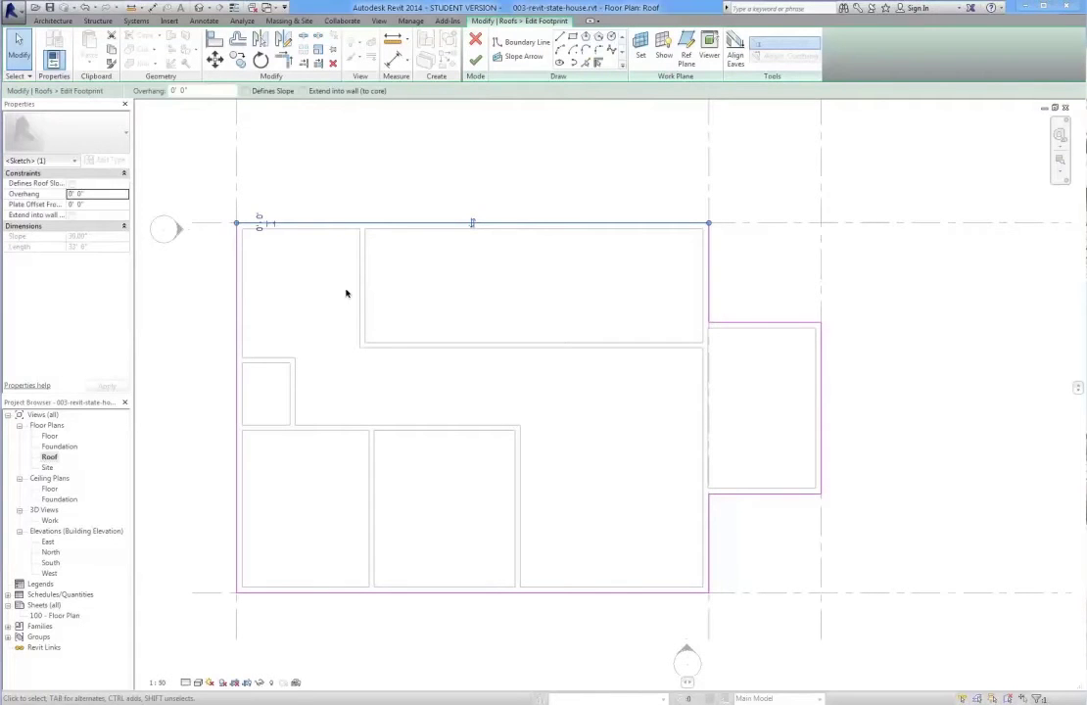
click(71, 184)
click(71, 236)
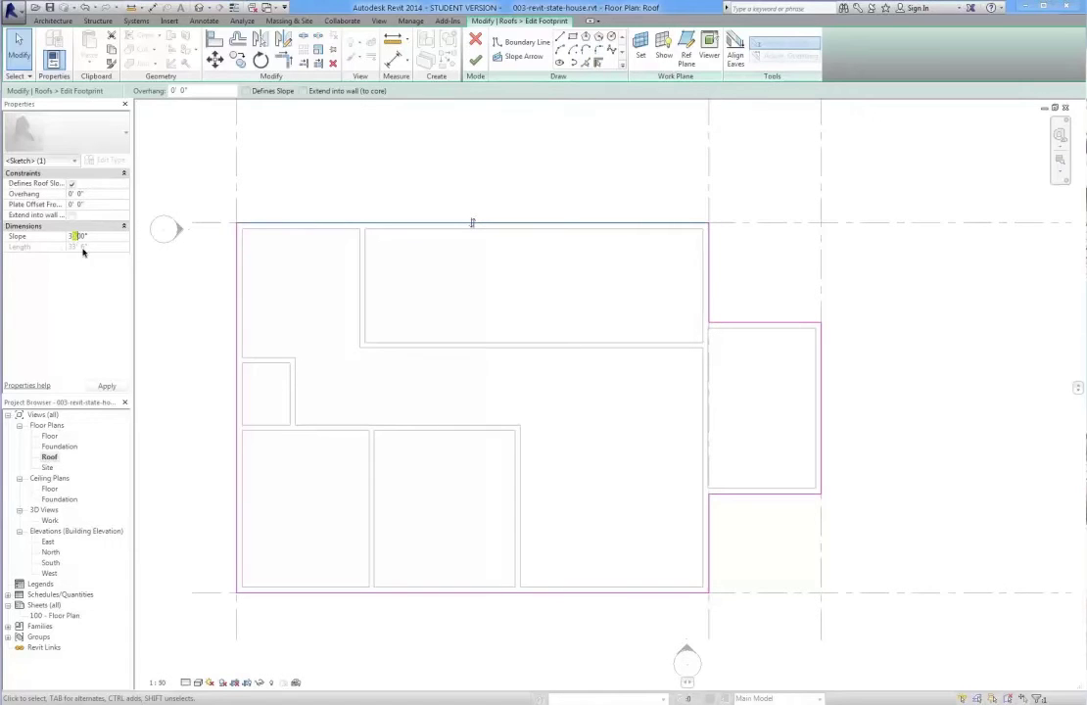
text(2)
click(100, 384)
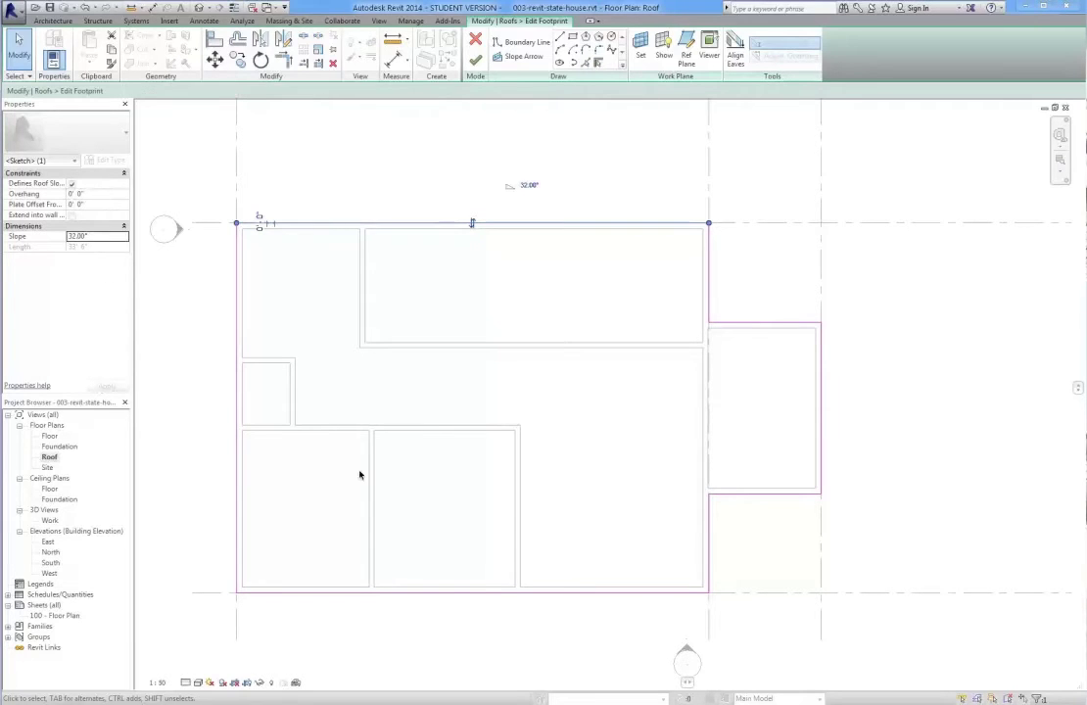
- Make the south roof edge define a slope of 32° as well, and finish the footprint edit
click(480, 594)
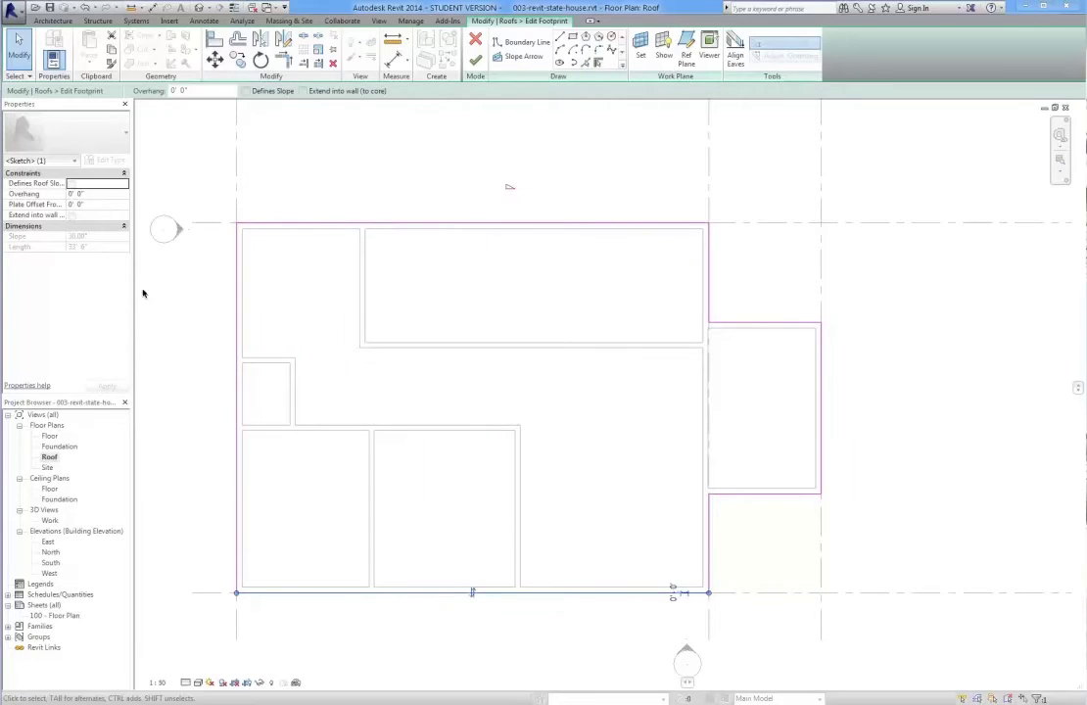
click(71, 184)
click(74, 238)
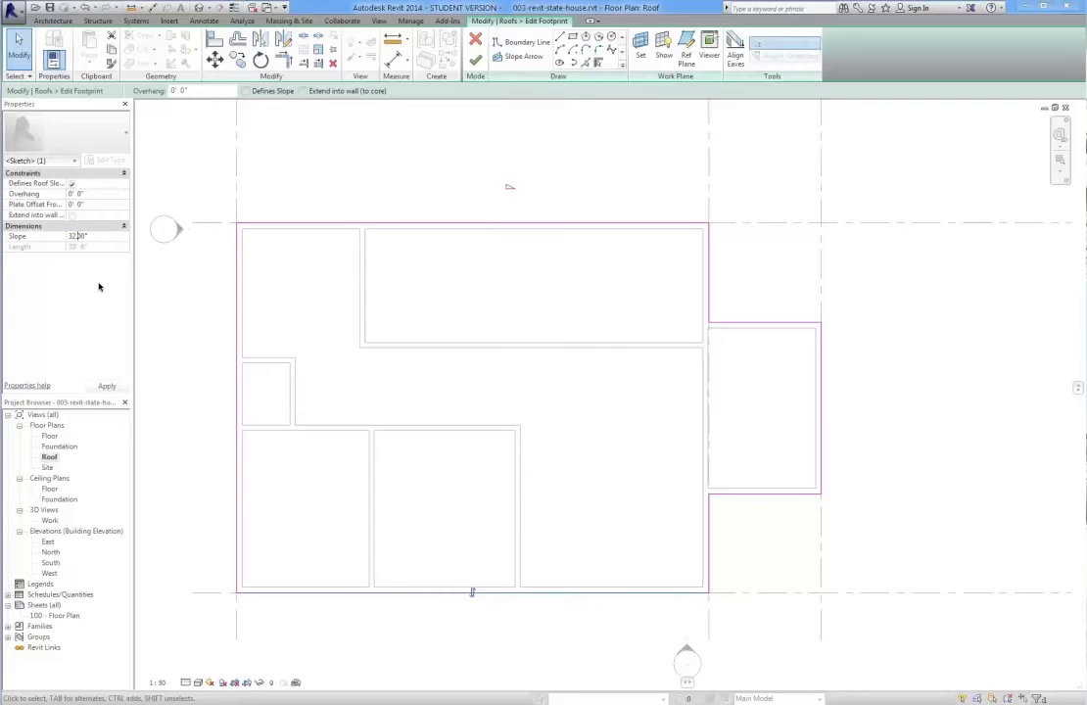
click(105, 385)
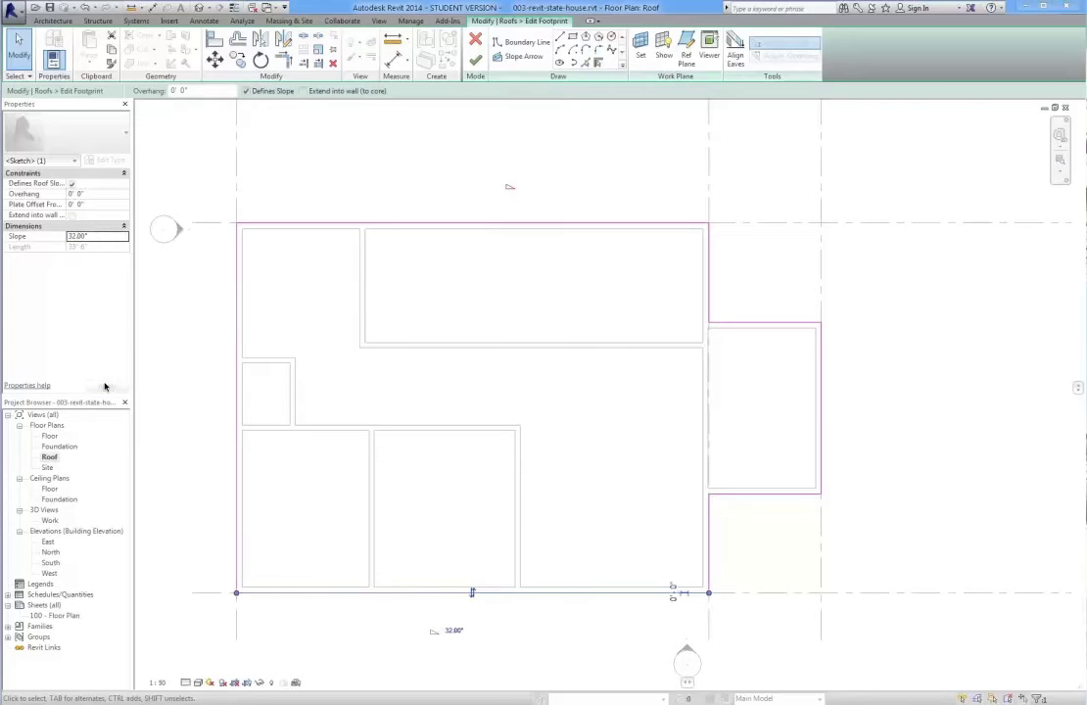
scroll(473, 62, up, 5)
scroll(473, 62, down, 5)
click(479, 51)
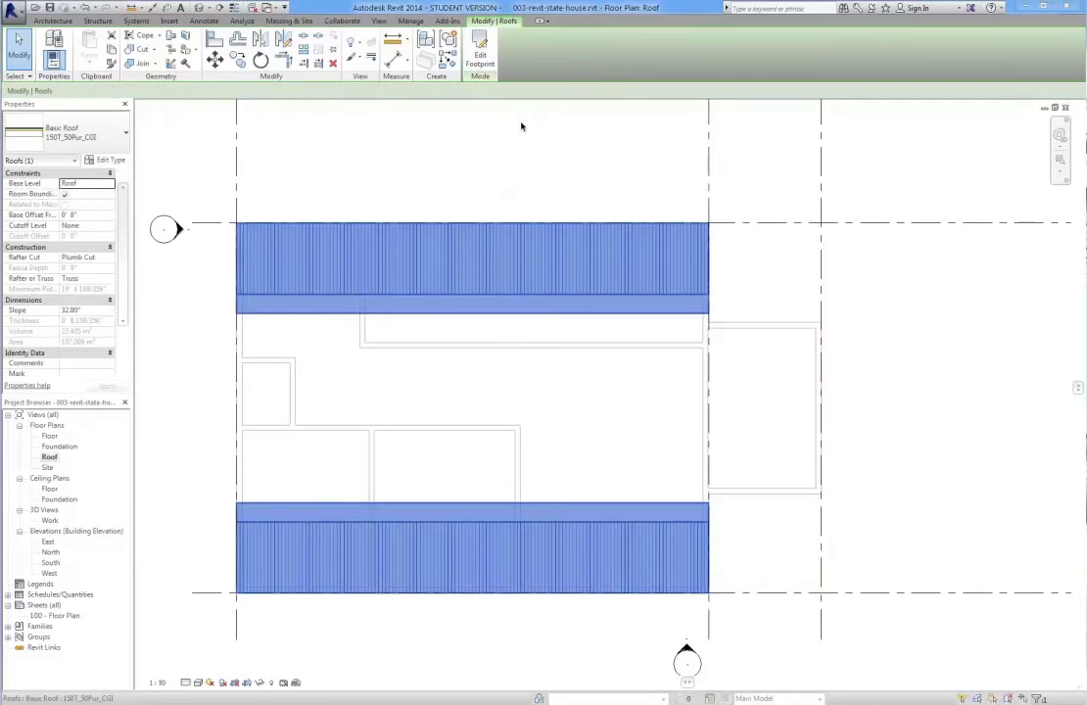
click(191, 427)
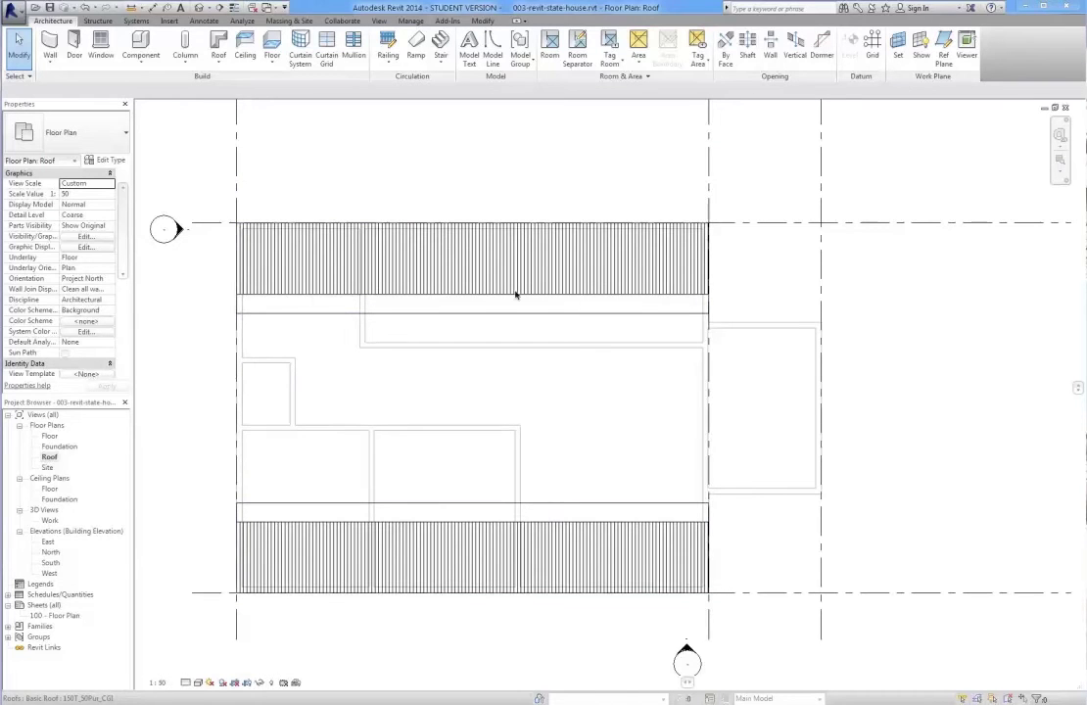
- Examine the gable roof in the East and North elevations, then return to the Roof floor plan
double_click(46, 543)
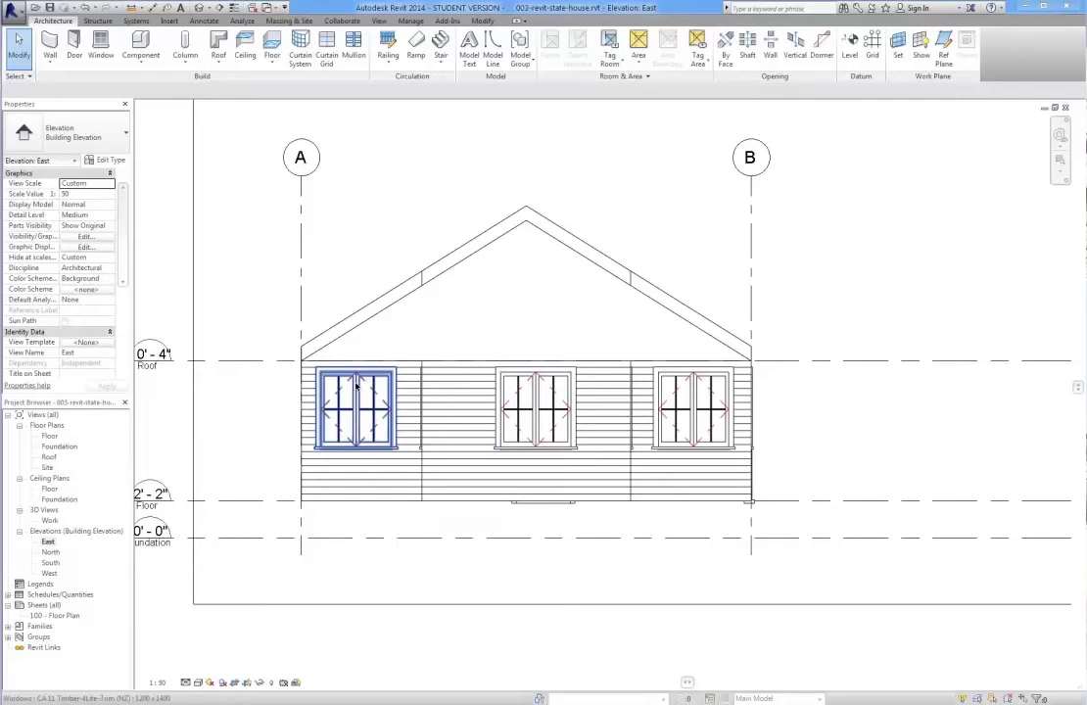
double_click(51, 552)
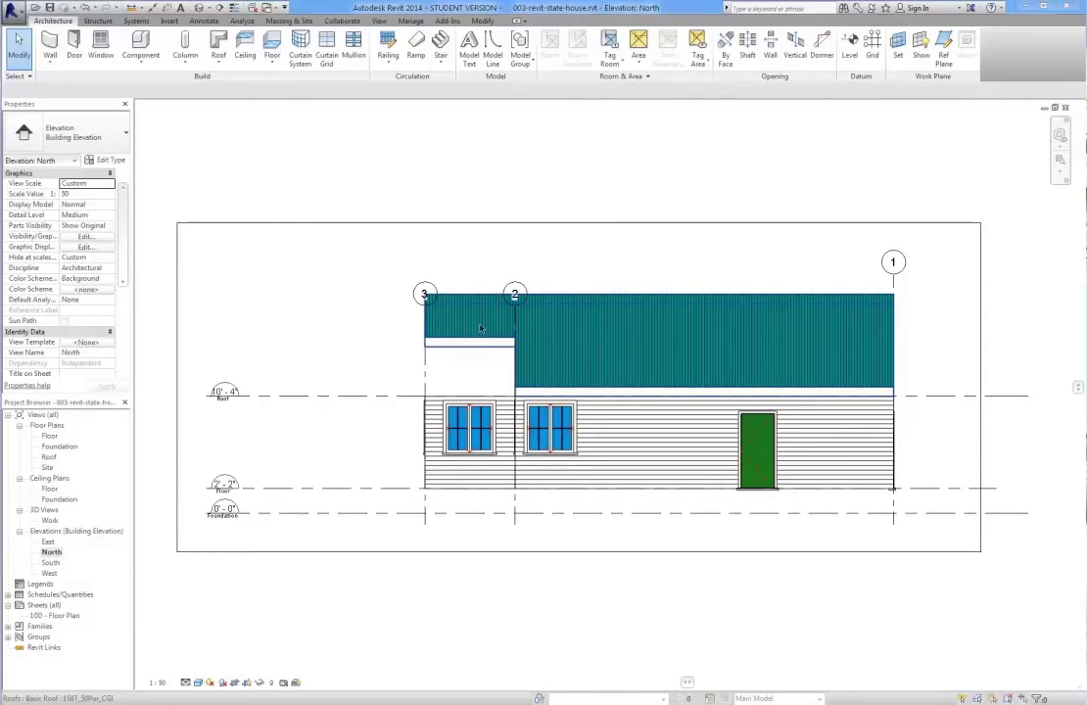
double_click(48, 456)
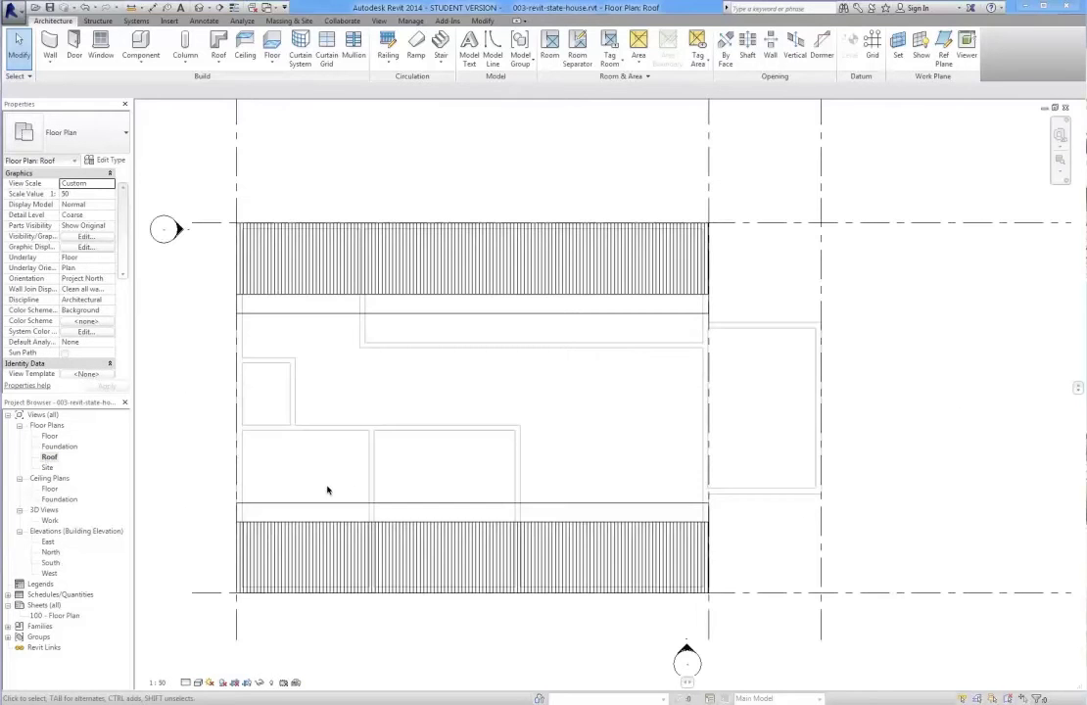
- Edit the roof footprint and delete the three boundary lines around the projecting east room
click(361, 279)
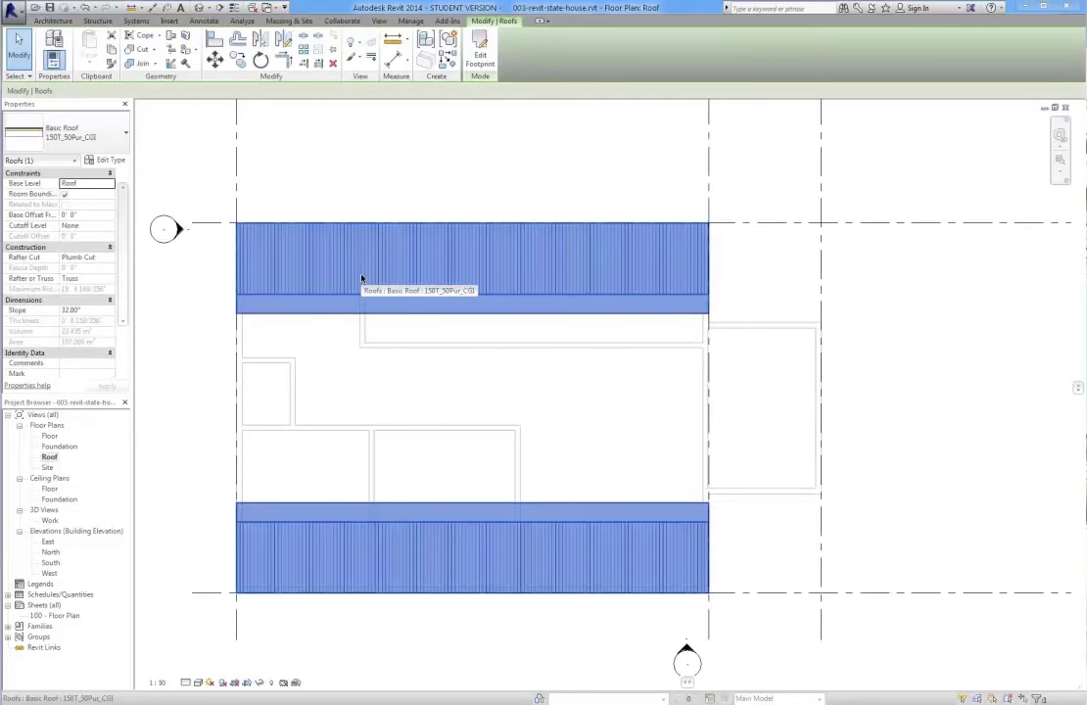
click(480, 51)
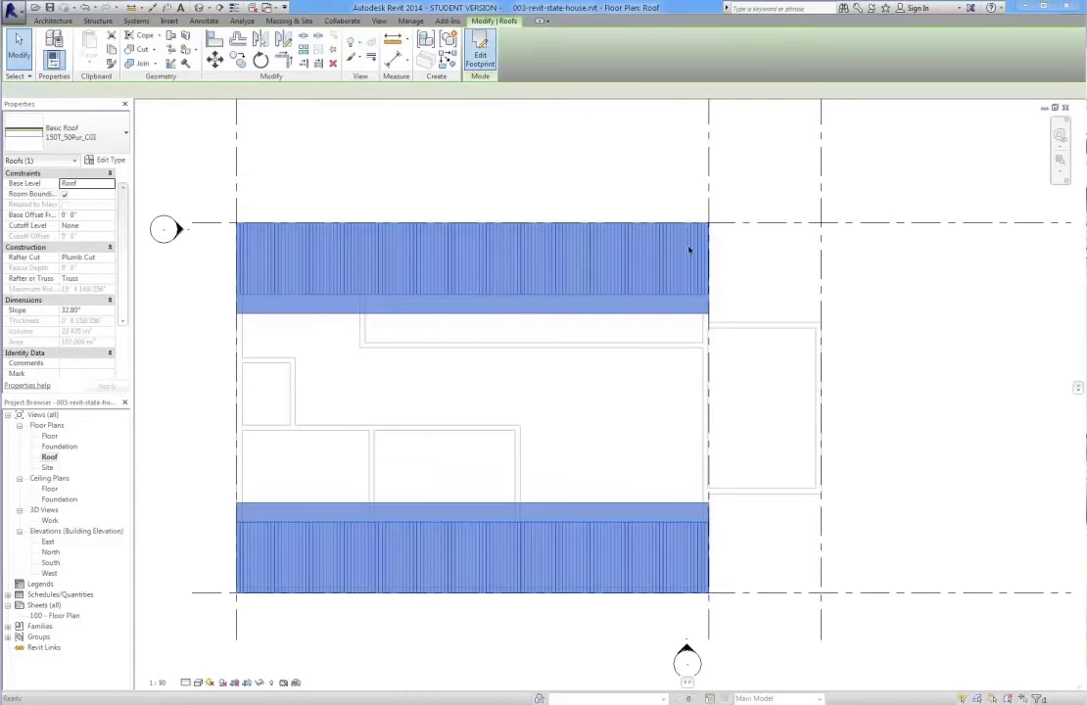
key(Escape)
click(727, 323)
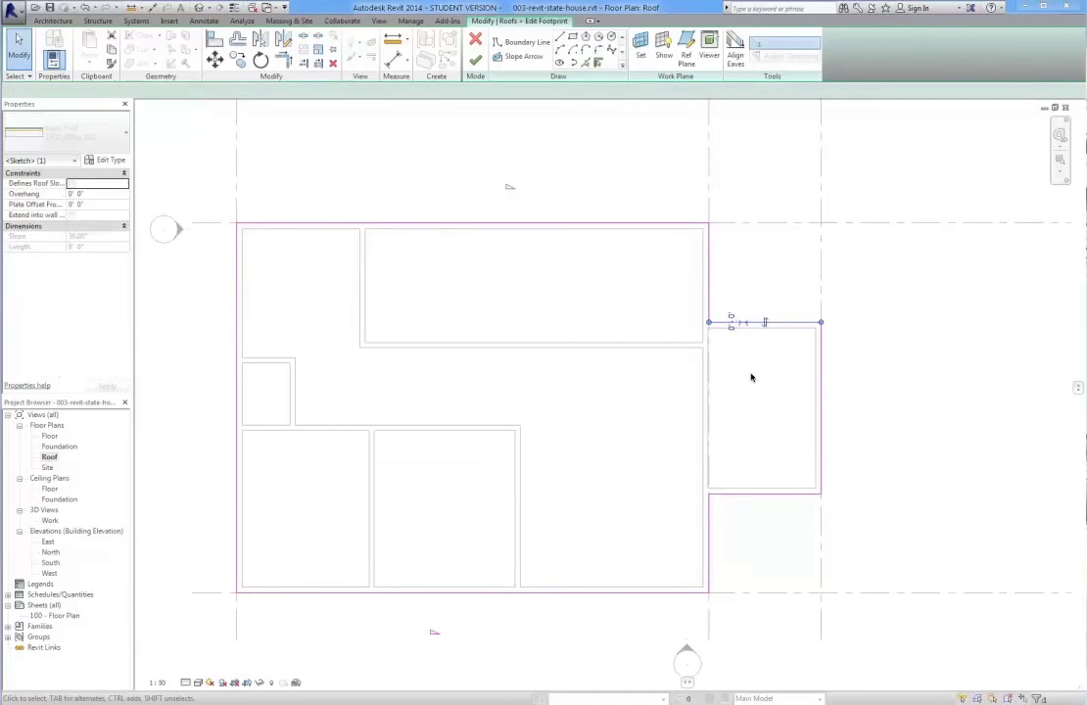
drag(749, 324, 731, 495)
key(Delete)
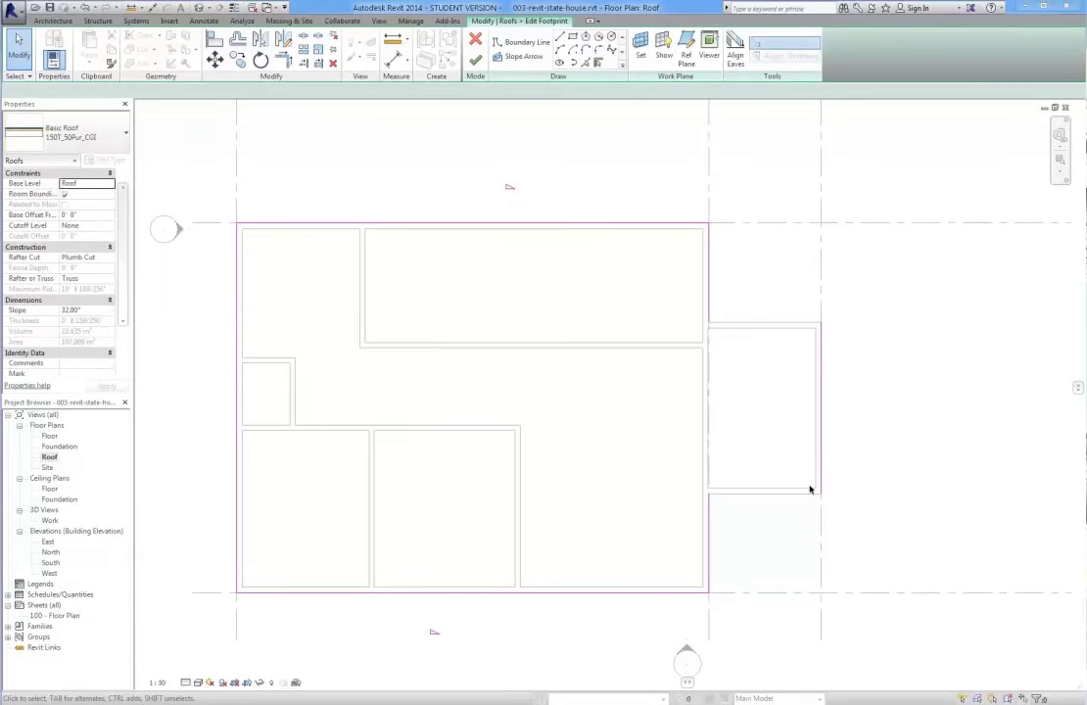
click(821, 480)
key(Delete)
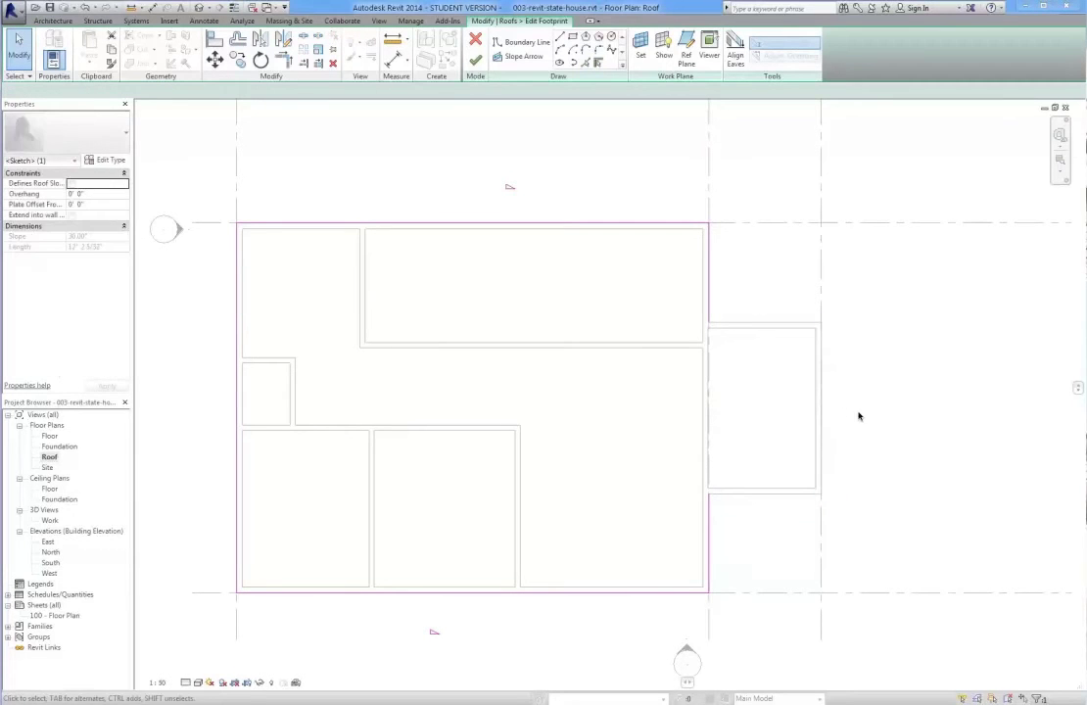
- Delete the main roof's upper east boundary segment, extend the lower one to the northeast corner, and finish the rectangular footprint
click(708, 315)
key(Delete)
click(708, 501)
mouse_move(709, 497)
mouse_down()
mouse_move(728, 311)
mouse_move(708, 223)
mouse_up()
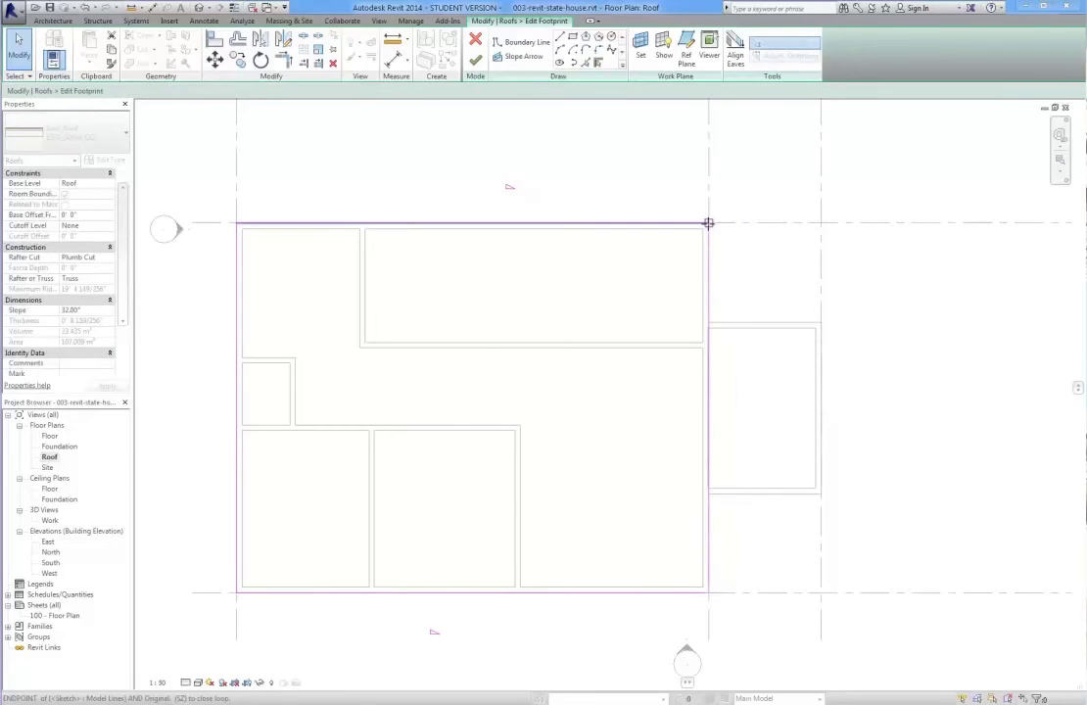
key(Escape)
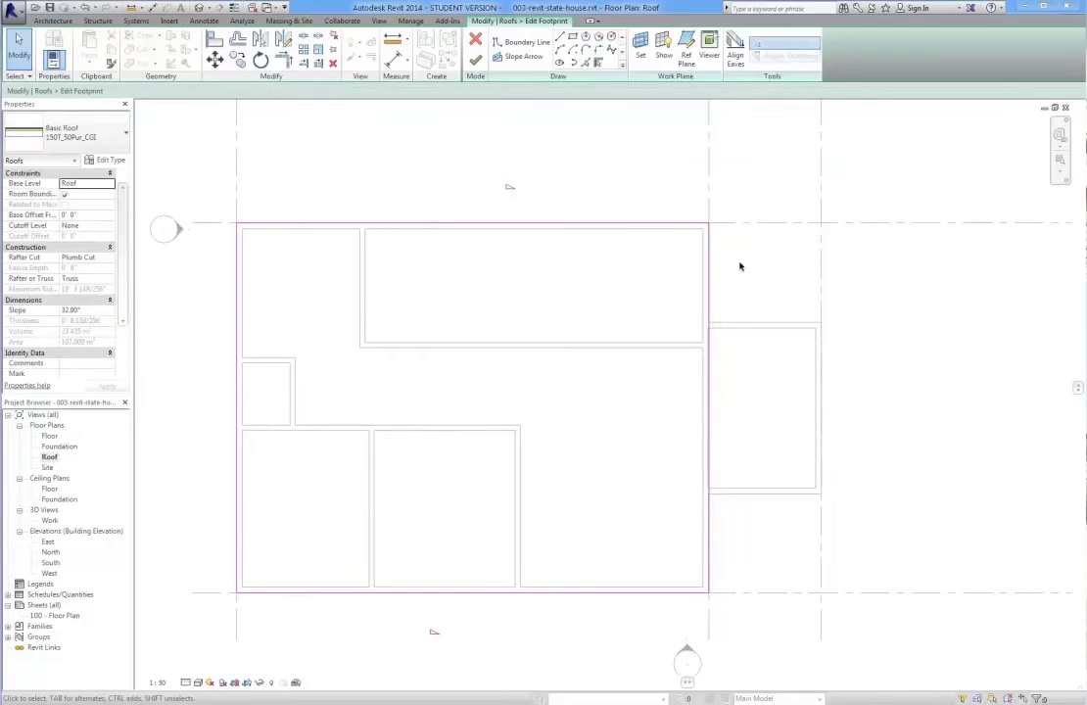
click(476, 59)
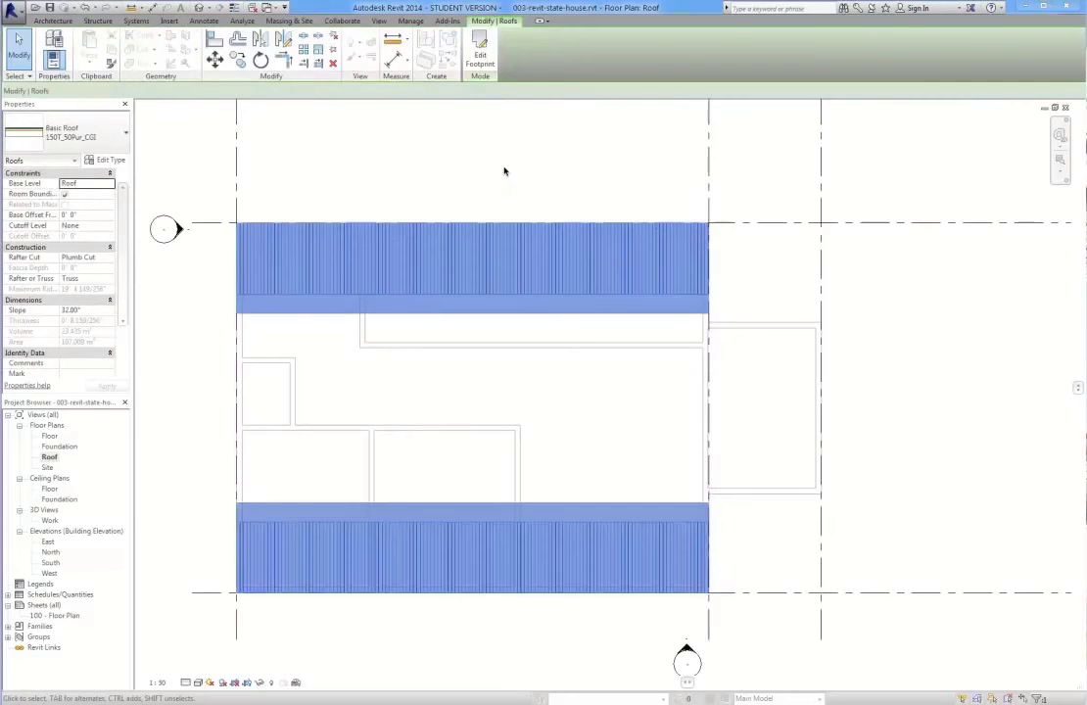
click(505, 172)
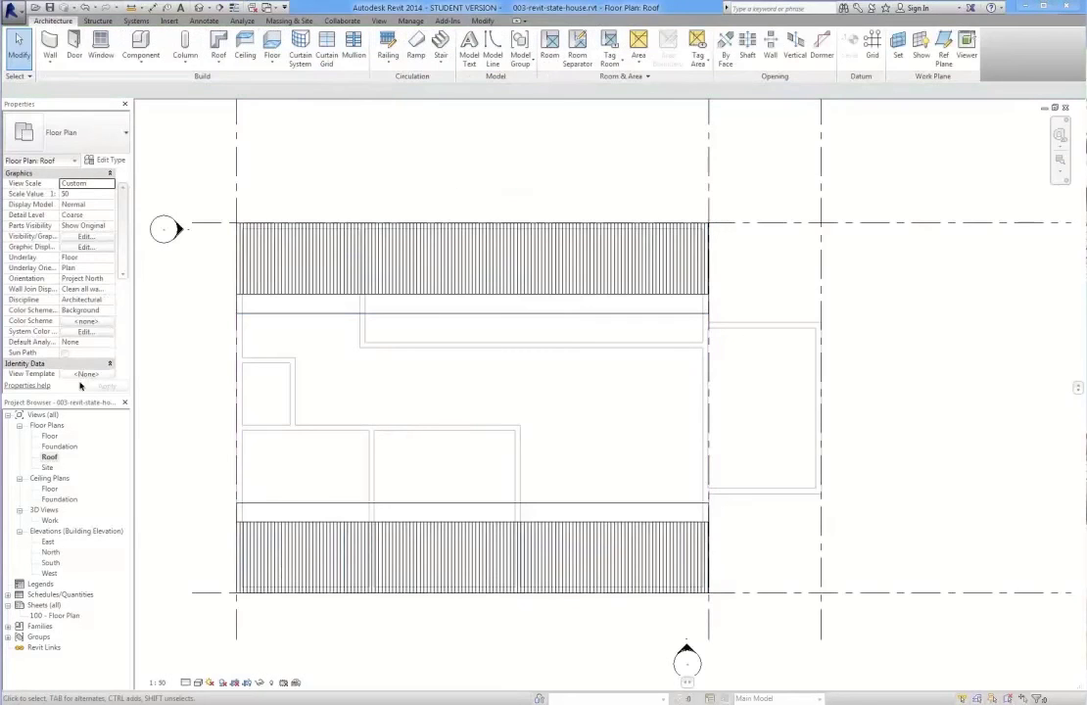
- Check the shortened main roof in the South and North elevations, then return to the Roof floor plan
double_click(50, 564)
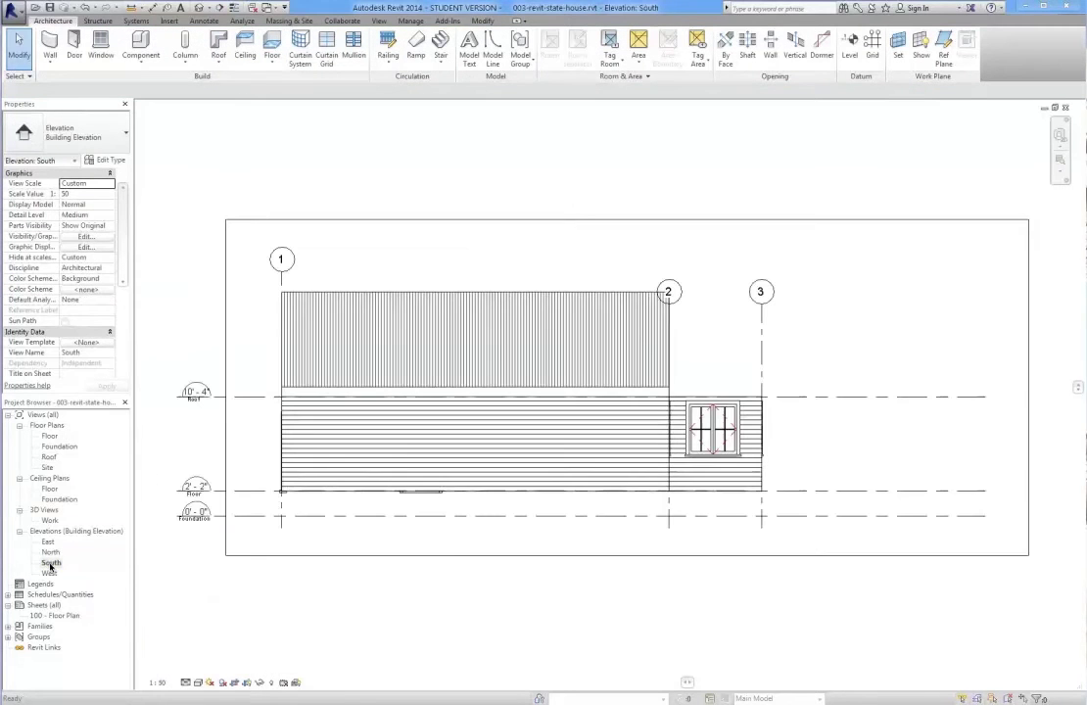
double_click(49, 552)
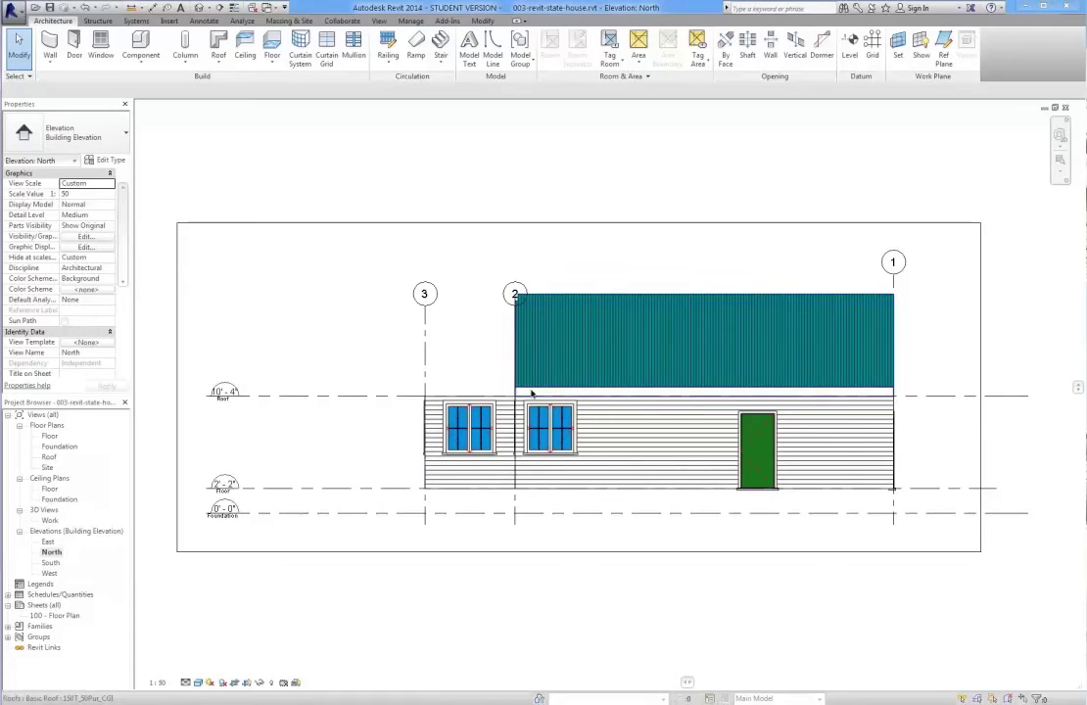
double_click(47, 457)
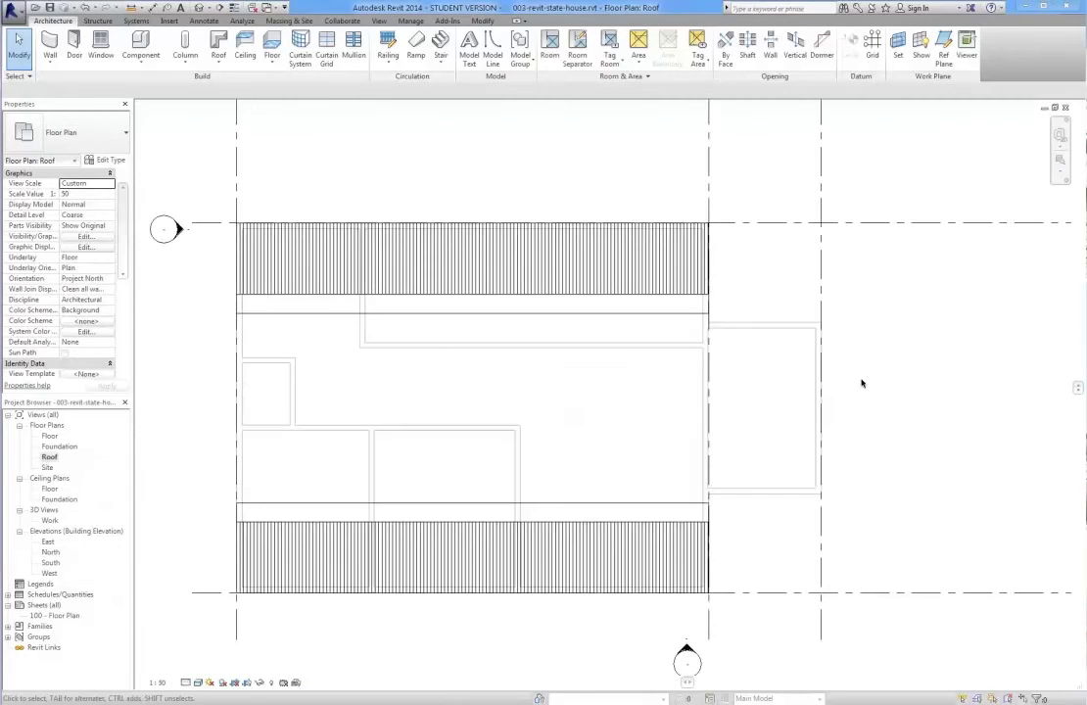
- Start a new footprint roof in the Roof floor plan for the projecting east room
scroll(829, 354, up, 1)
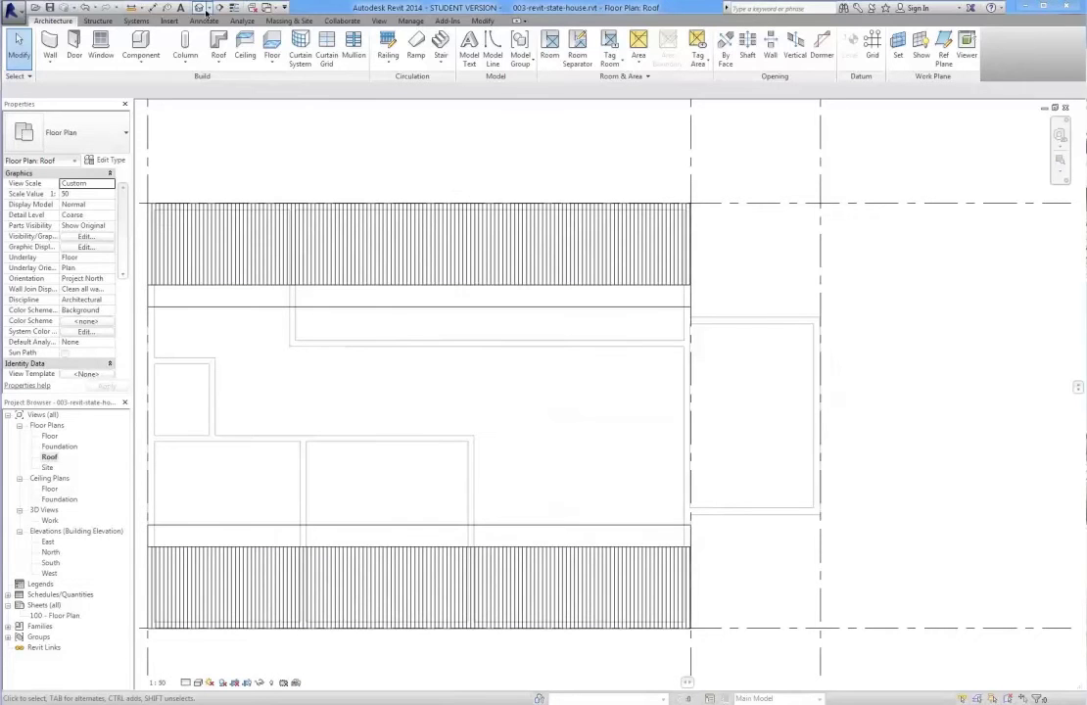
click(220, 44)
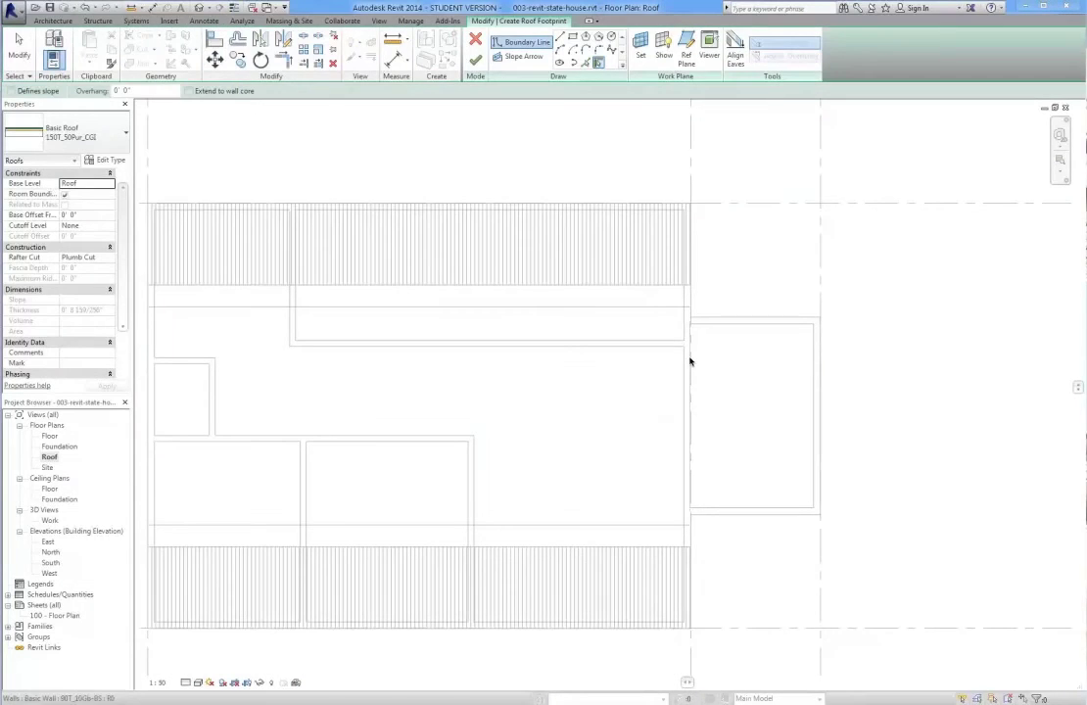
click(689, 361)
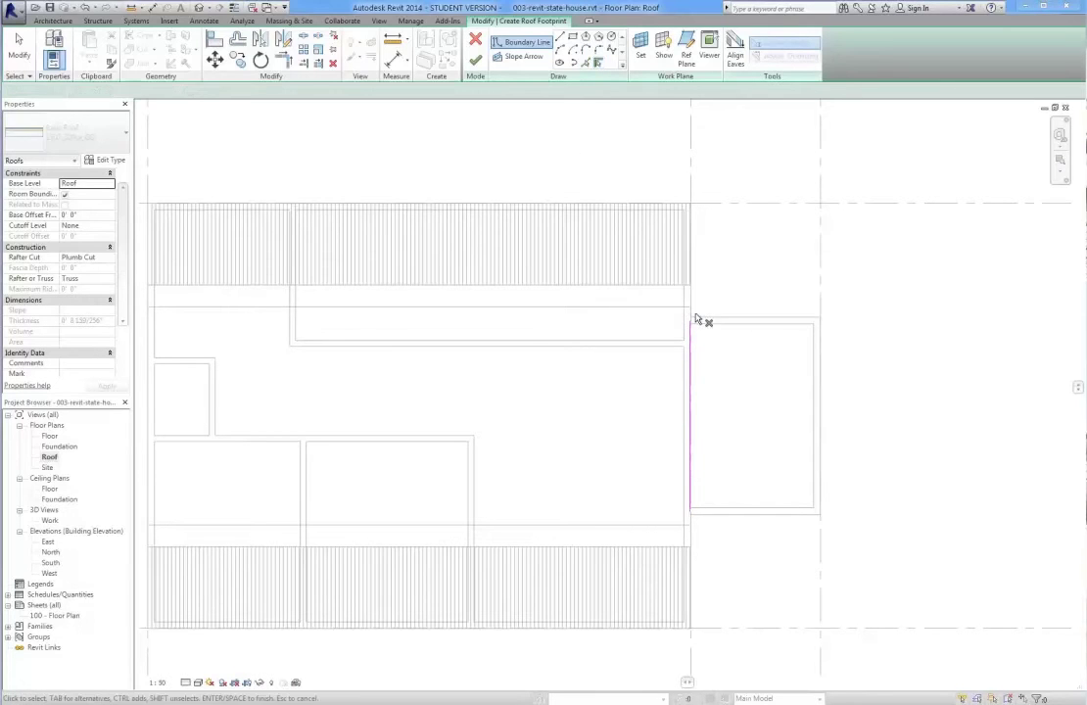
key(Escape)
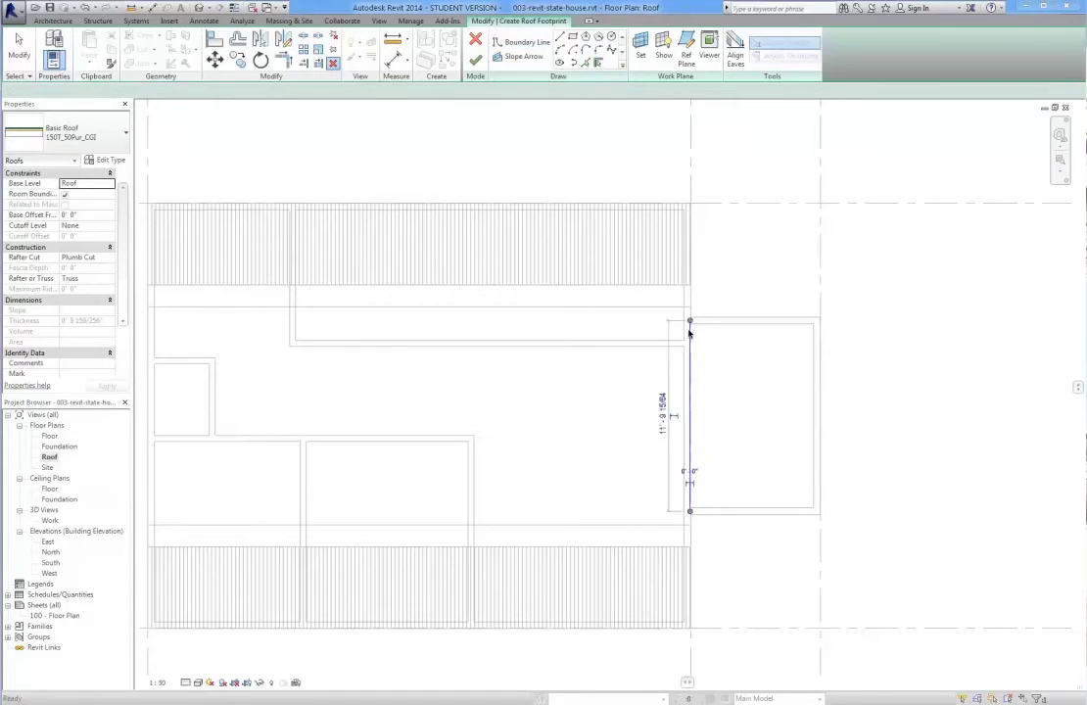
key(Escape)
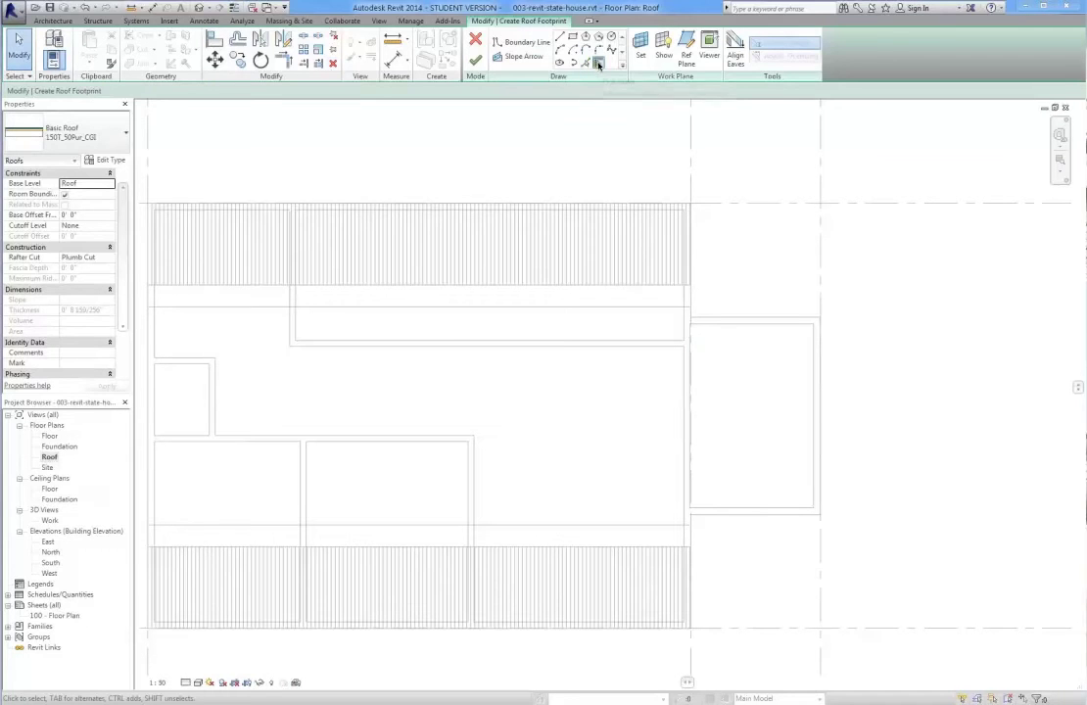
- Pick the four walls of the projecting east room as the new roof's footprint boundary
click(599, 65)
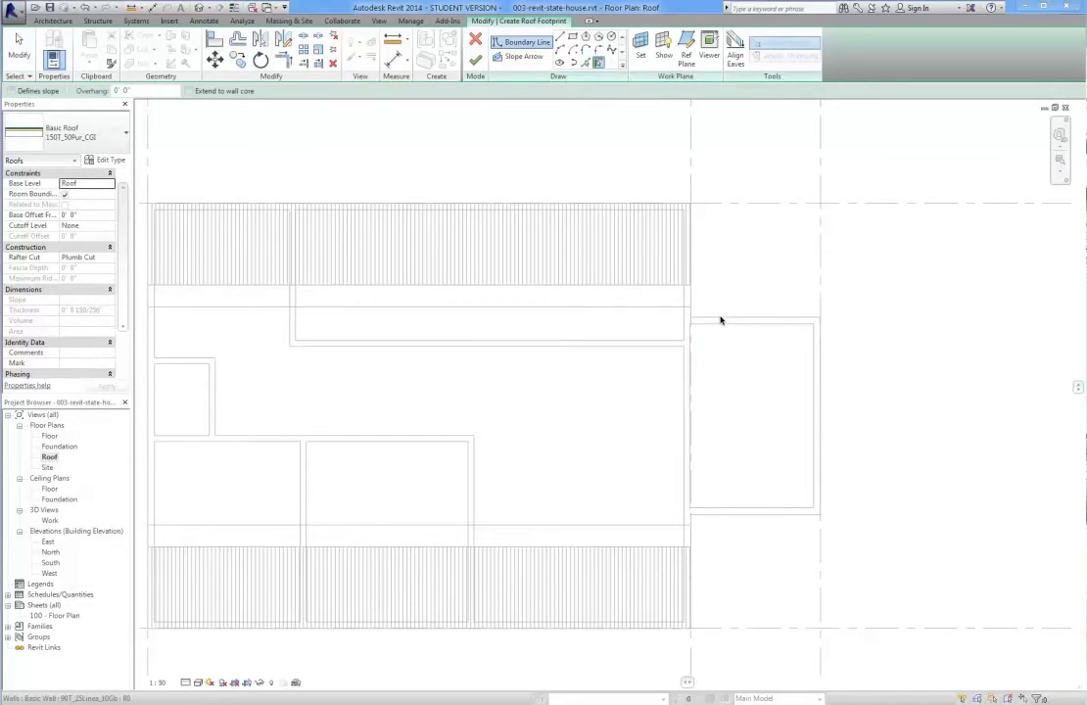
click(754, 316)
click(820, 362)
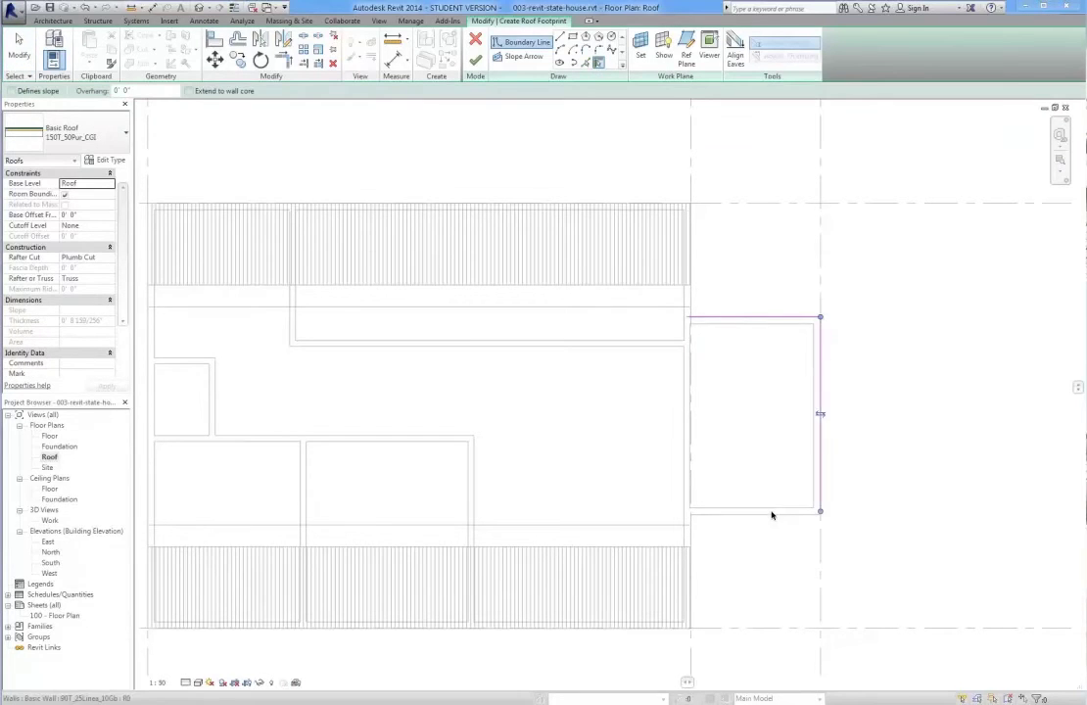
click(767, 515)
click(689, 487)
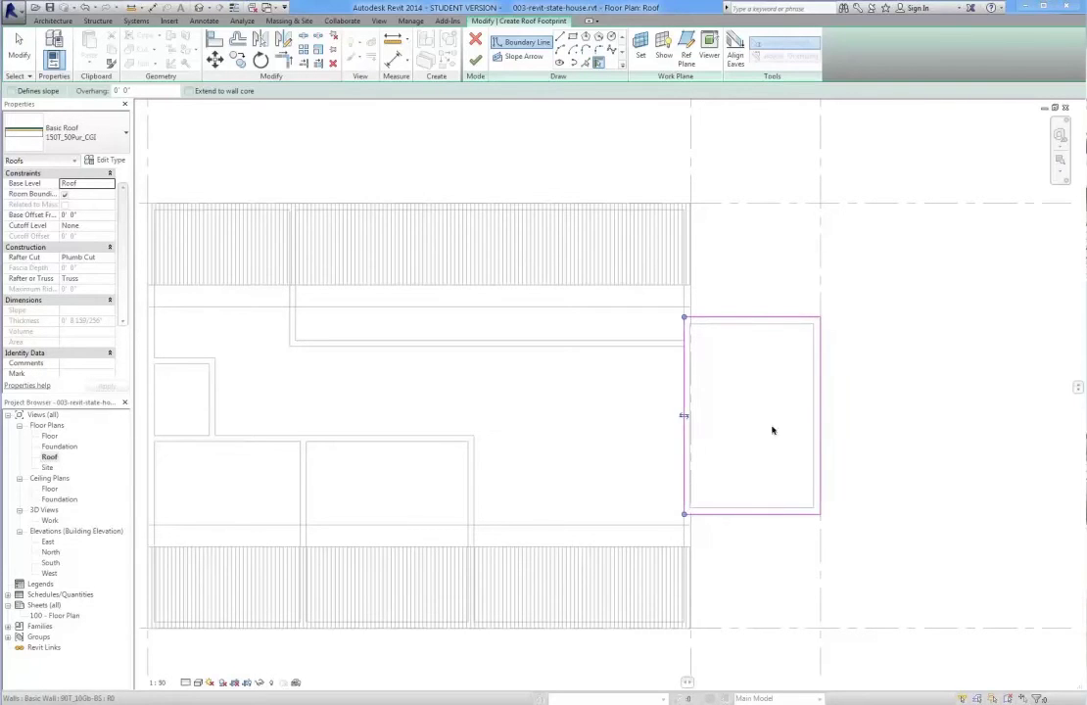
click(519, 44)
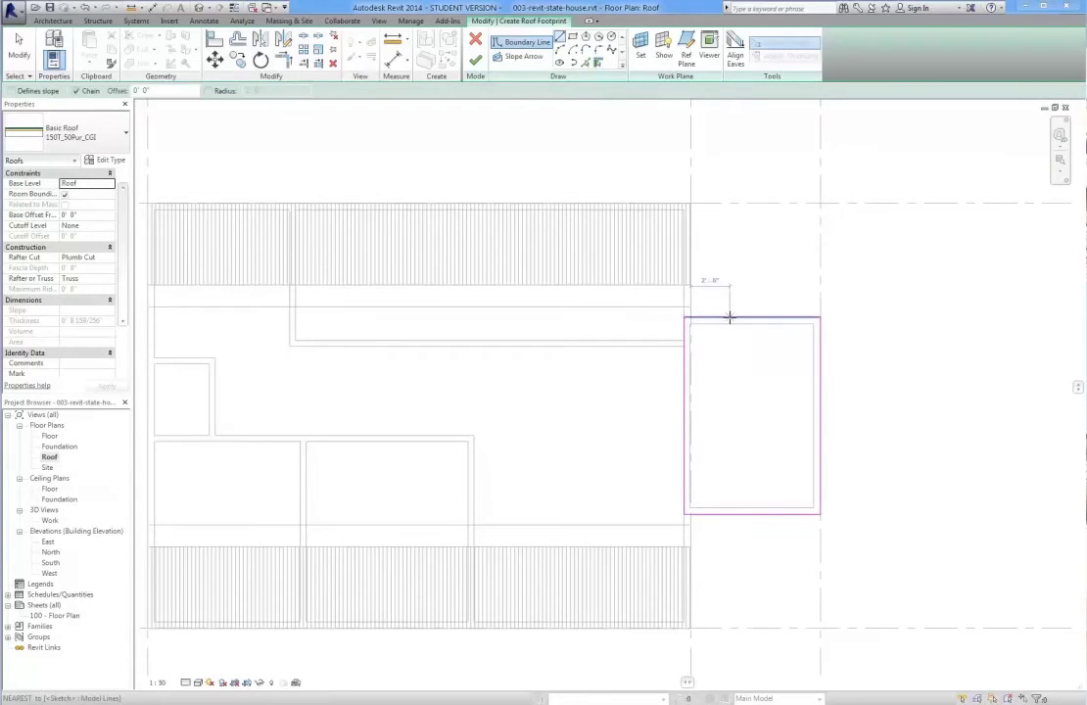
click(729, 317)
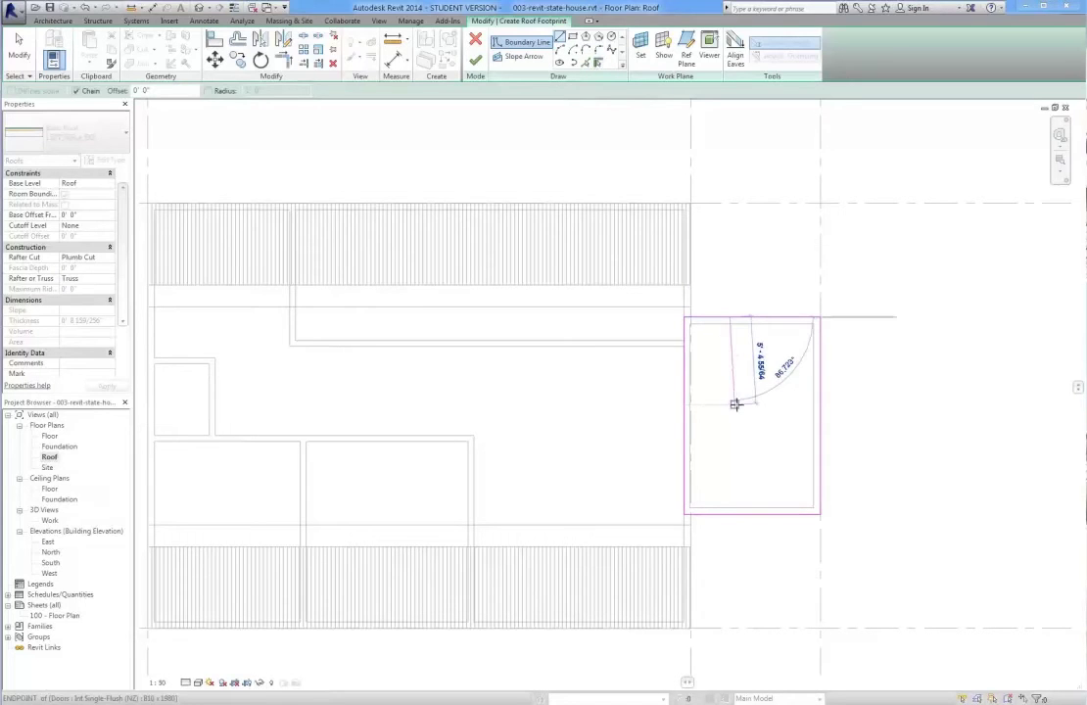
key(Escape)
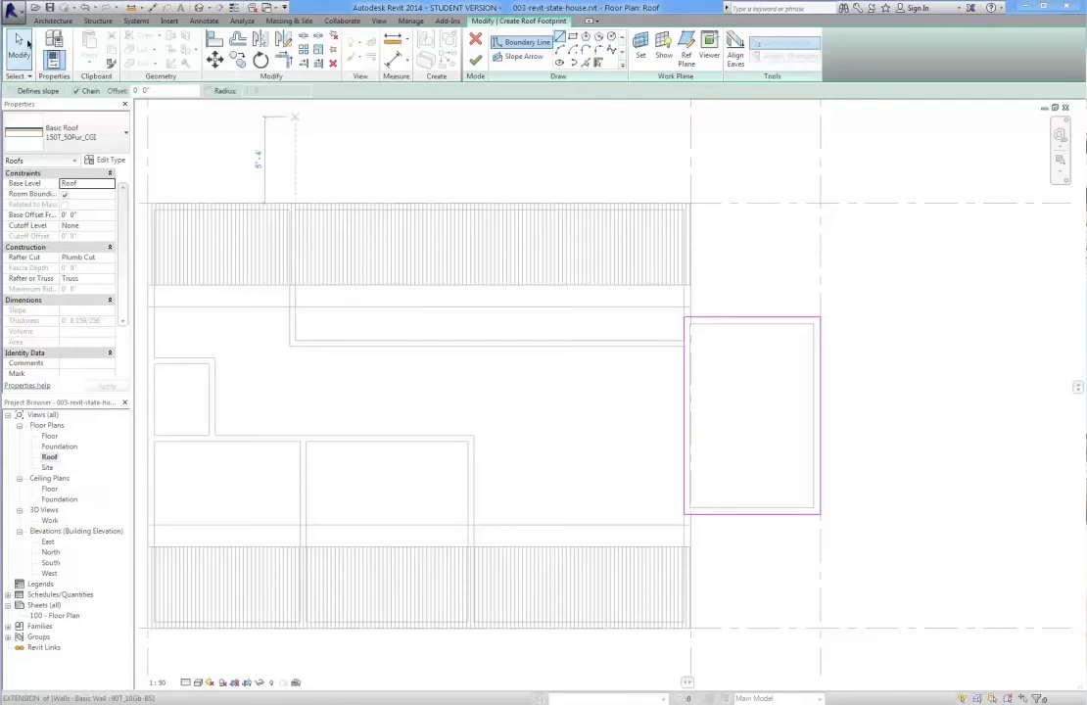
click(23, 44)
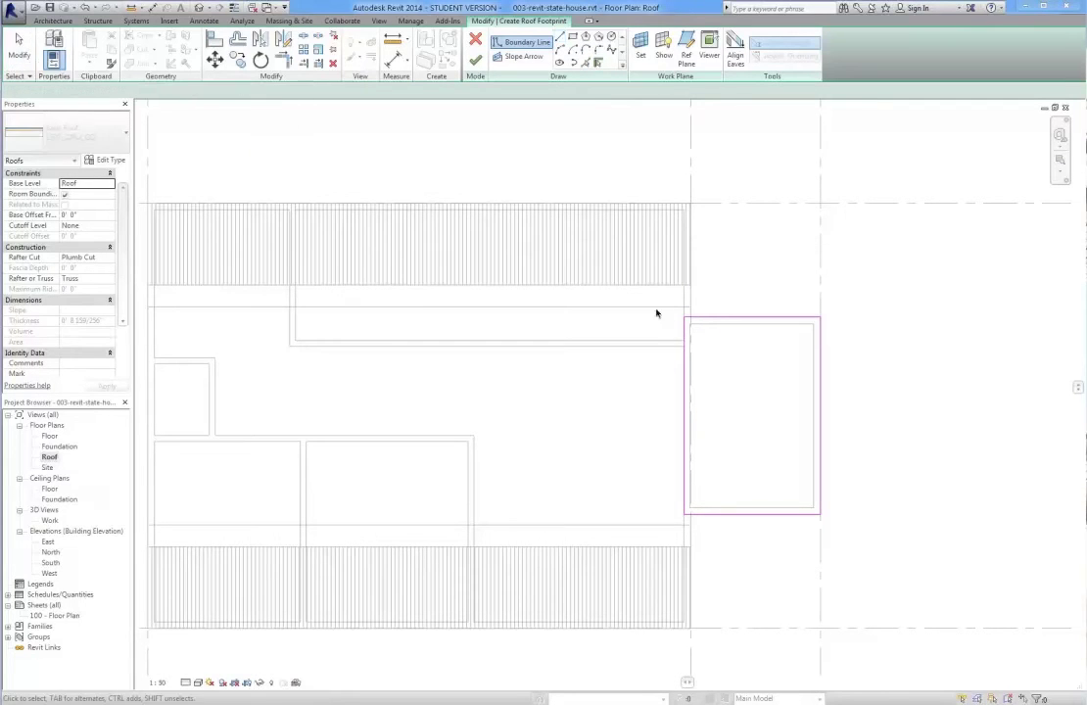
- Make the east room footprint's north and south boundary lines slope-defining at 32° and finish the gable roof
click(725, 318)
click(70, 184)
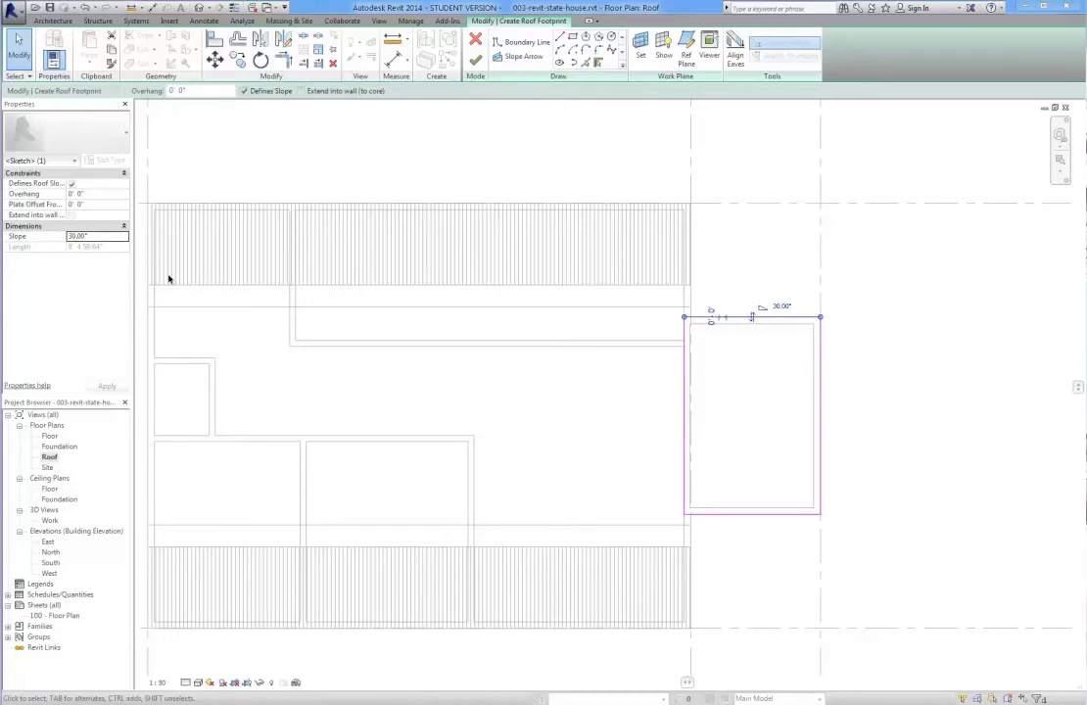
click(74, 238)
click(710, 515)
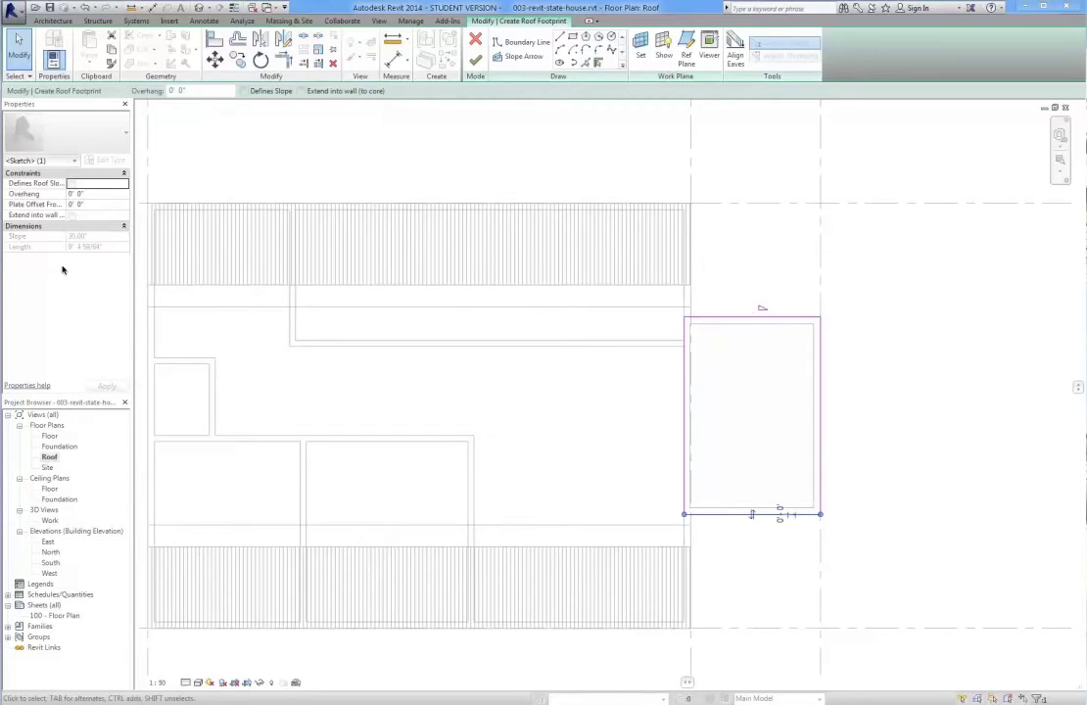
click(70, 183)
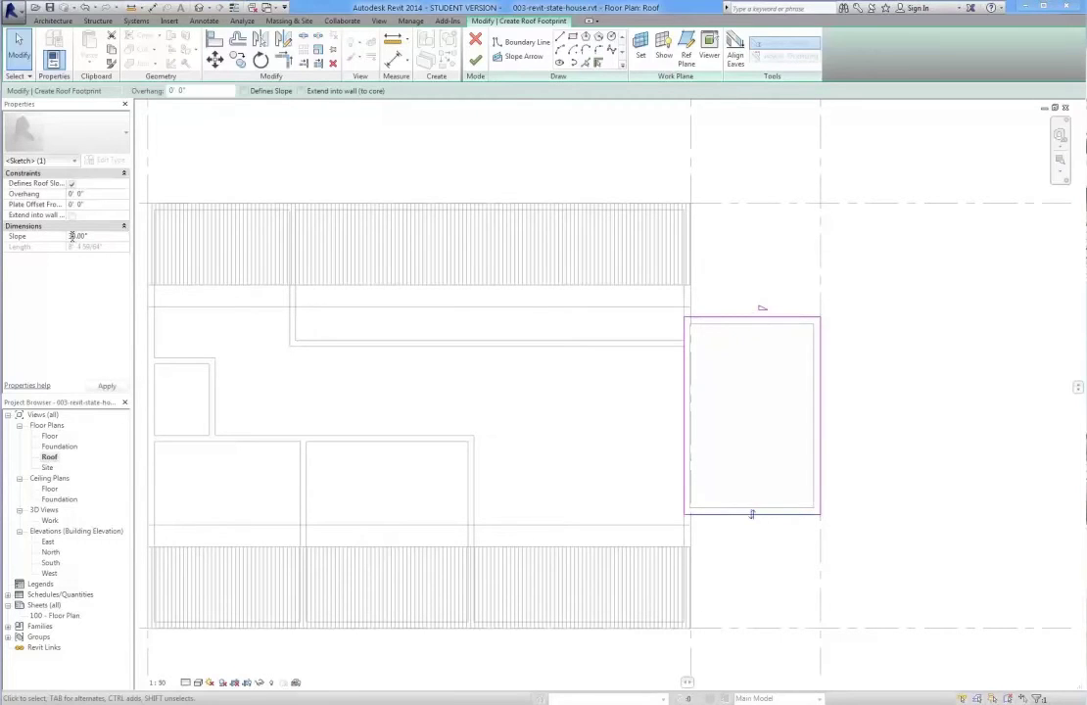
click(76, 237)
key(Return)
click(769, 482)
click(475, 61)
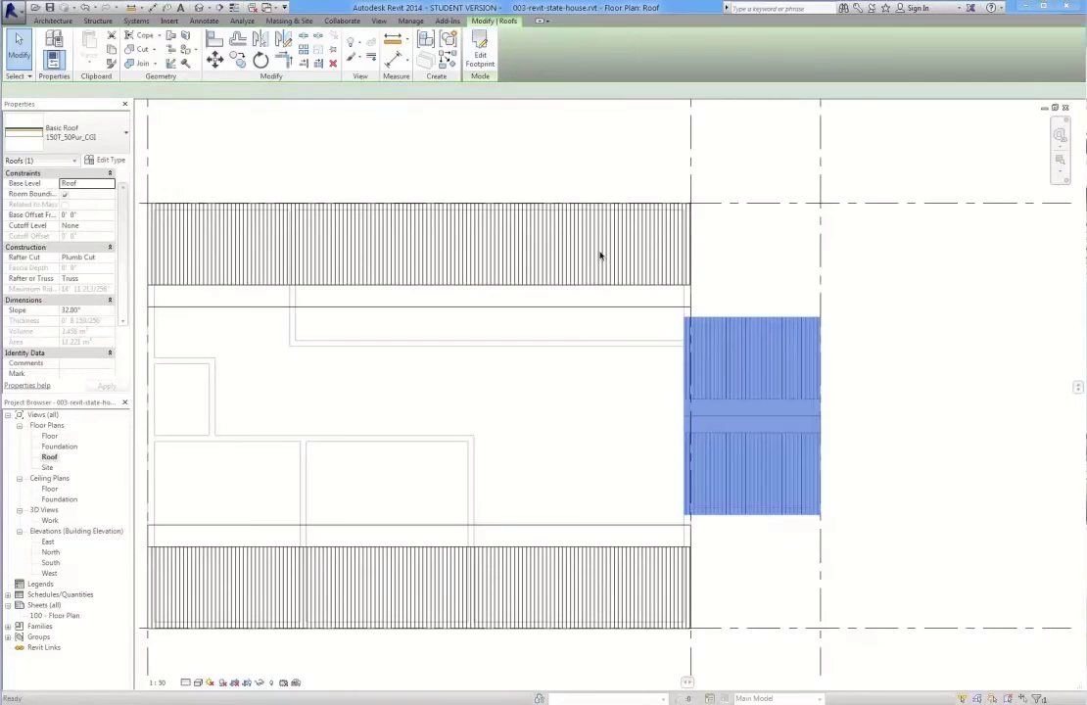
click(899, 382)
- Examine the east room's roof against the main roof in the North elevation
scroll(716, 333, down, 1)
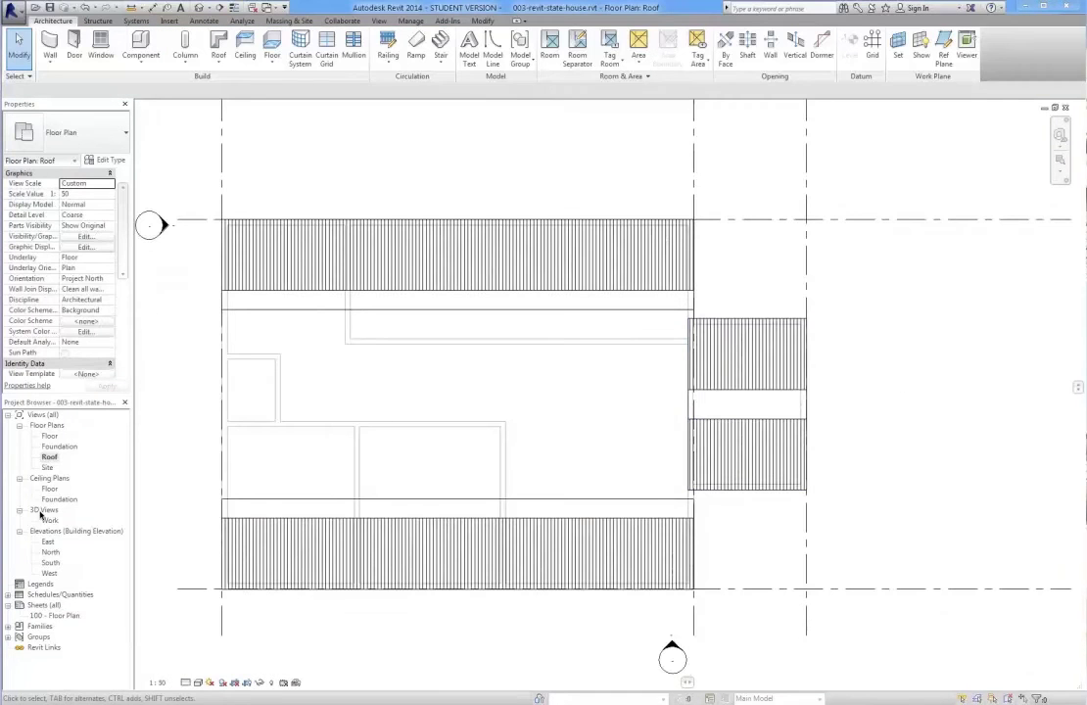
double_click(50, 552)
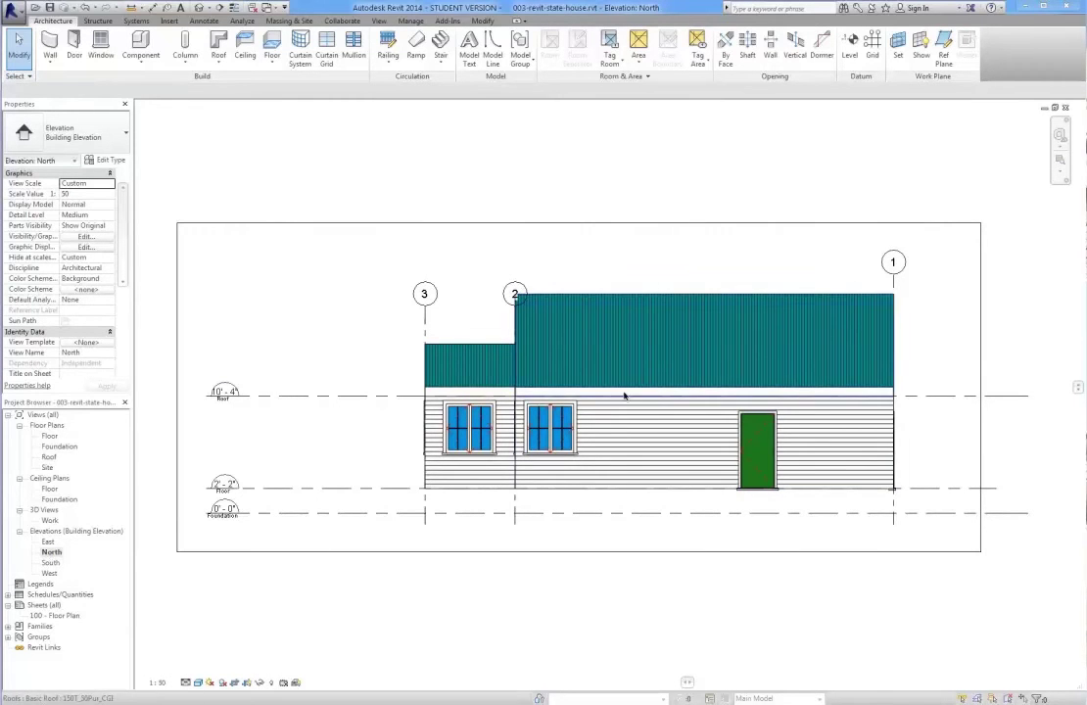
scroll(664, 459, up, 2)
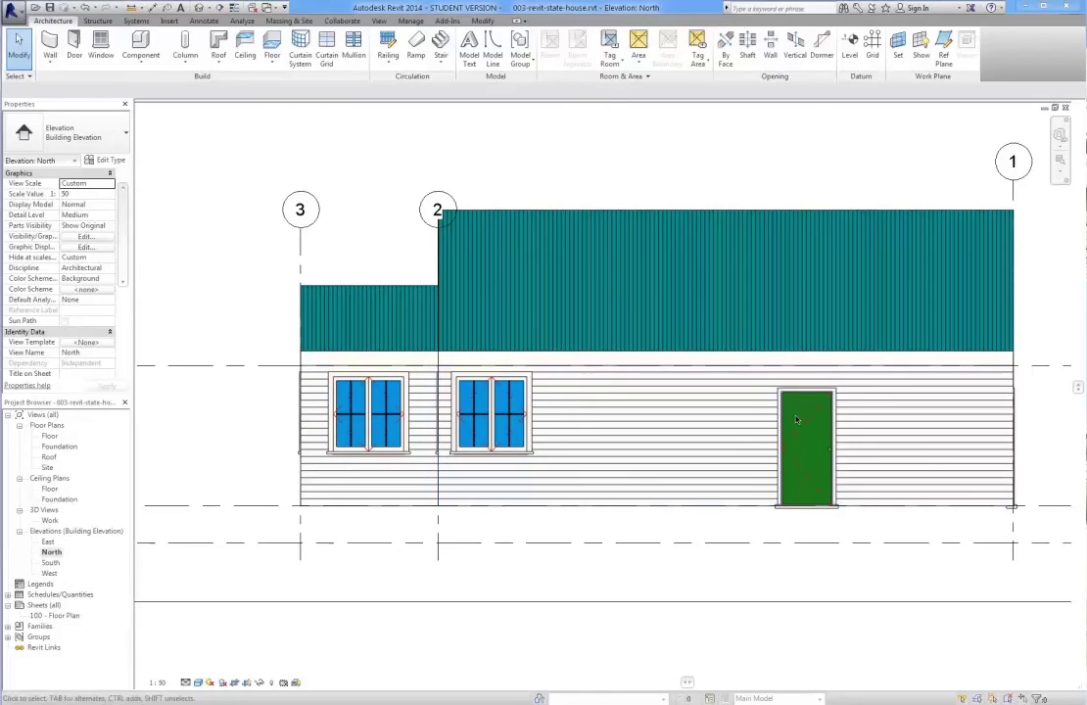
middle_drag(651, 504, 622, 502)
scroll(623, 503, down, 1)
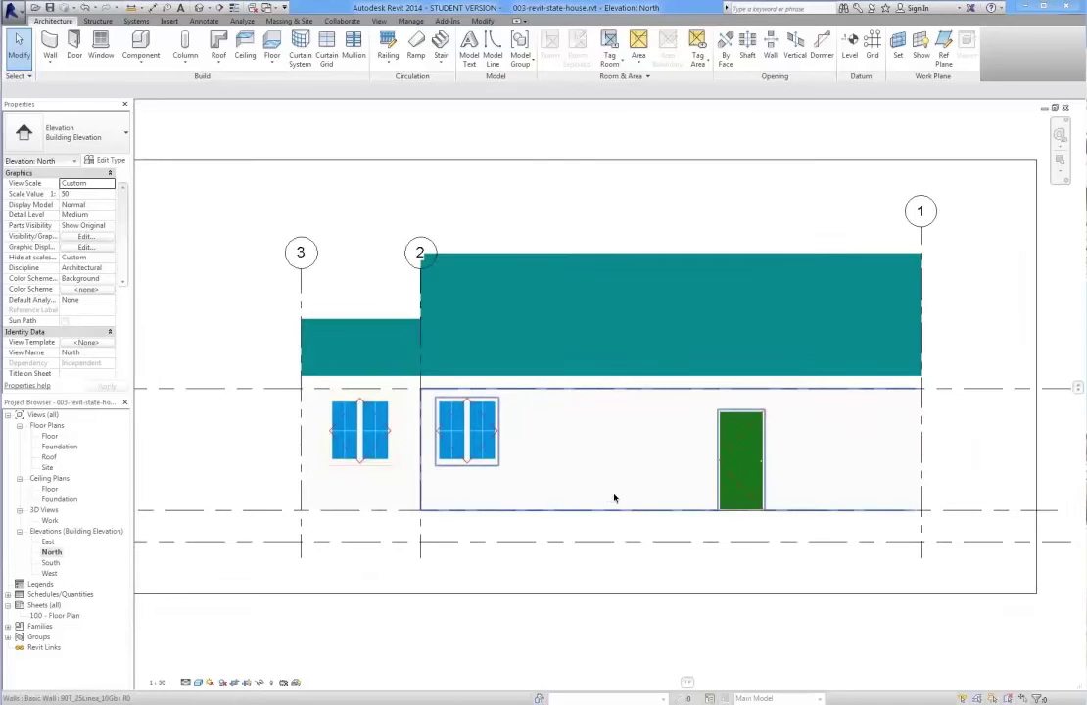
- Inspect both gable roofs and the open gable ends from several sides in the Work 3D view
double_click(47, 521)
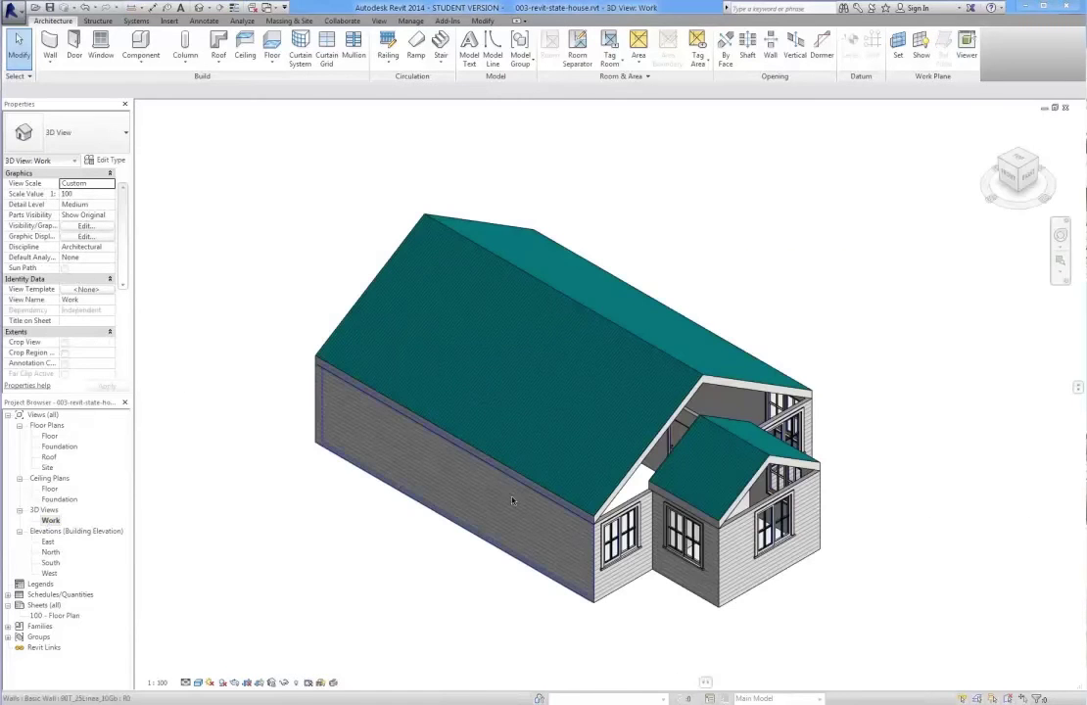
mouse_move(607, 524)
middle_down()
mouse_move(560, 478)
mouse_move(591, 485)
middle_up()
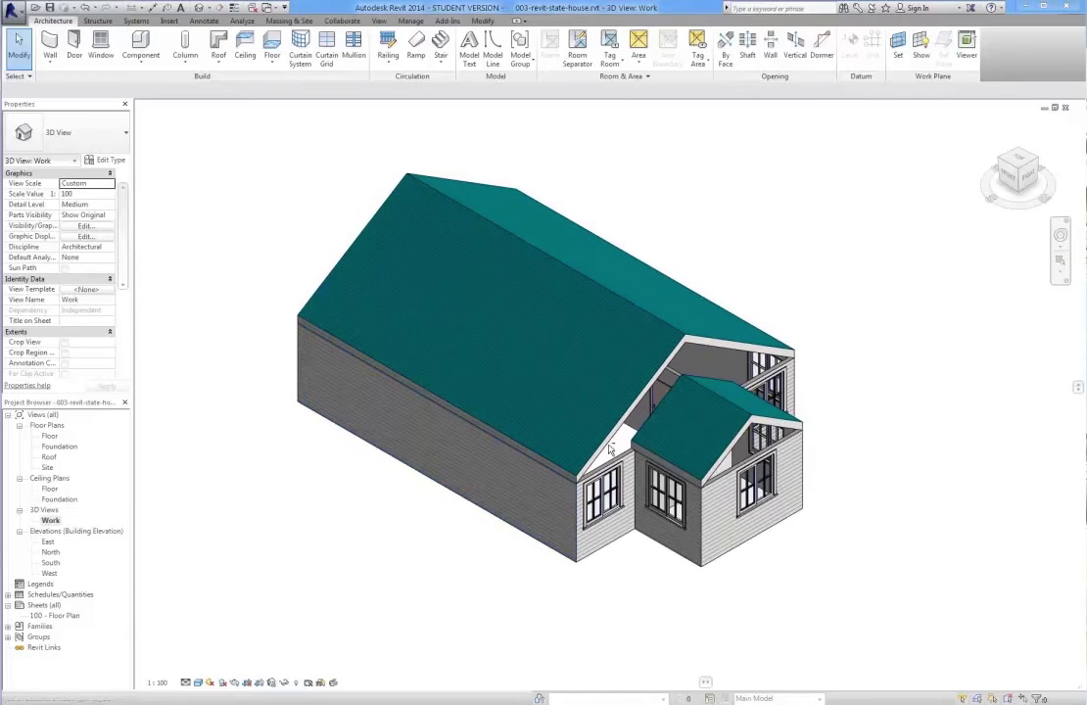
shift+middle_drag(691, 490, 405, 443)
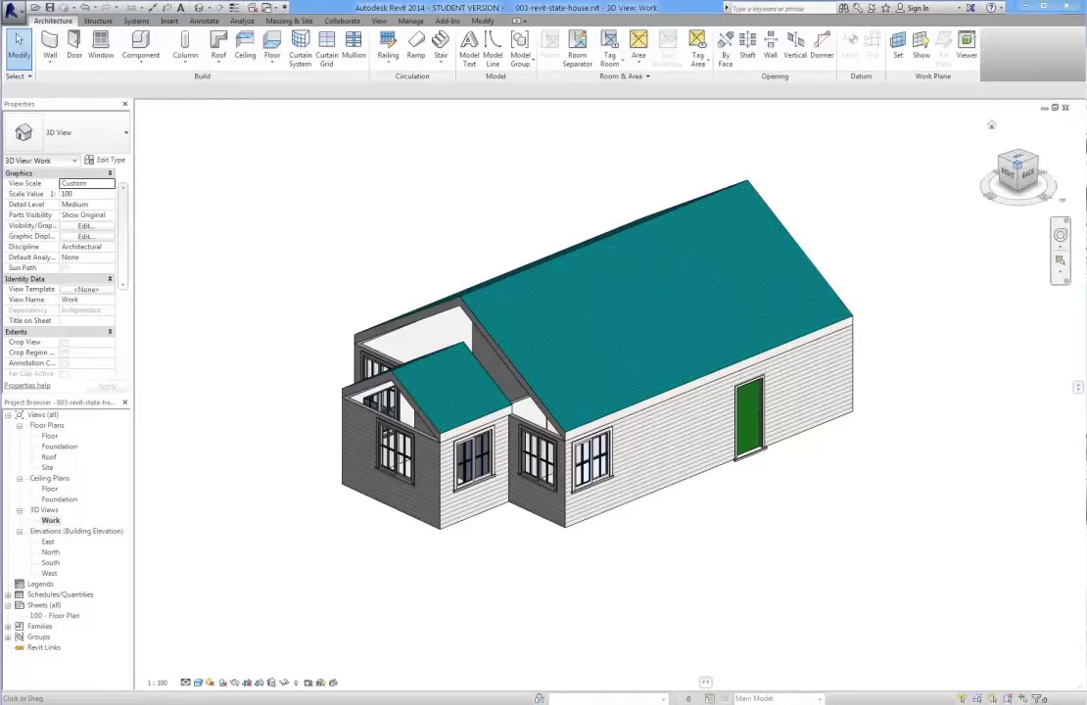
drag(1018, 171, 955, 177)
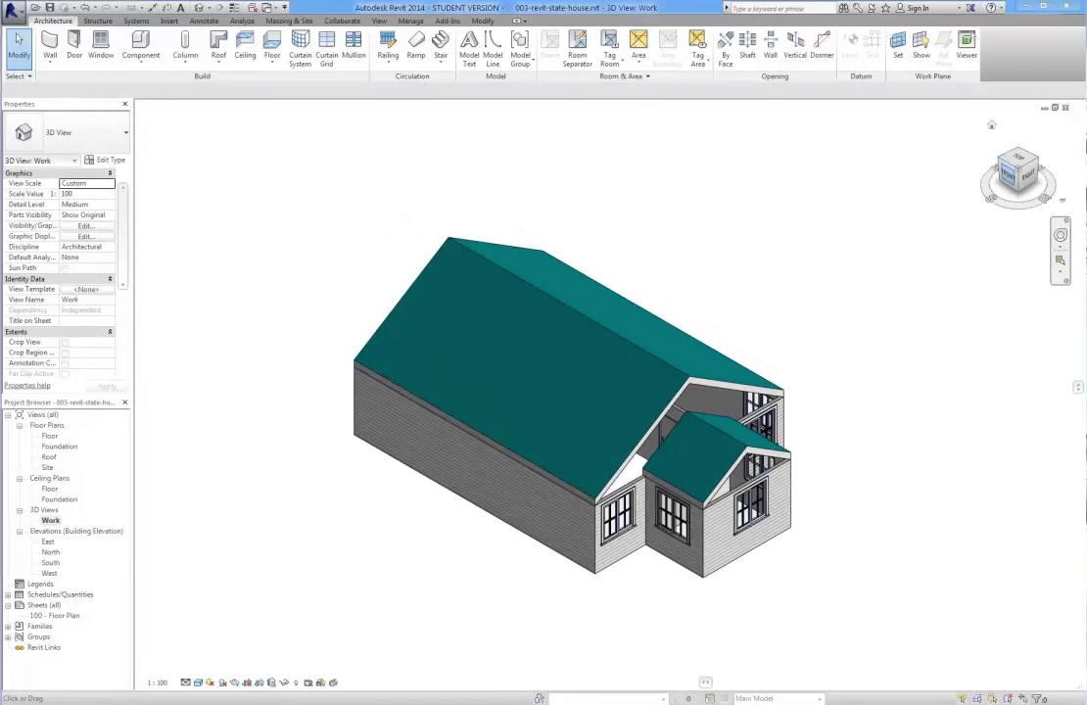
click(1010, 176)
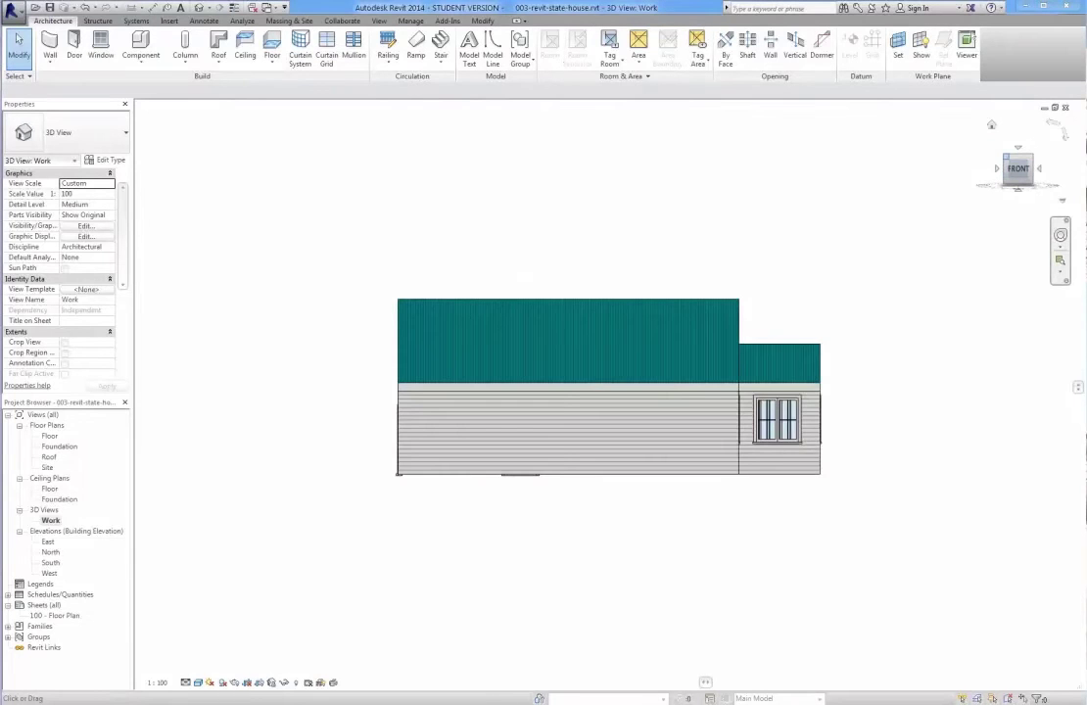
click(991, 124)
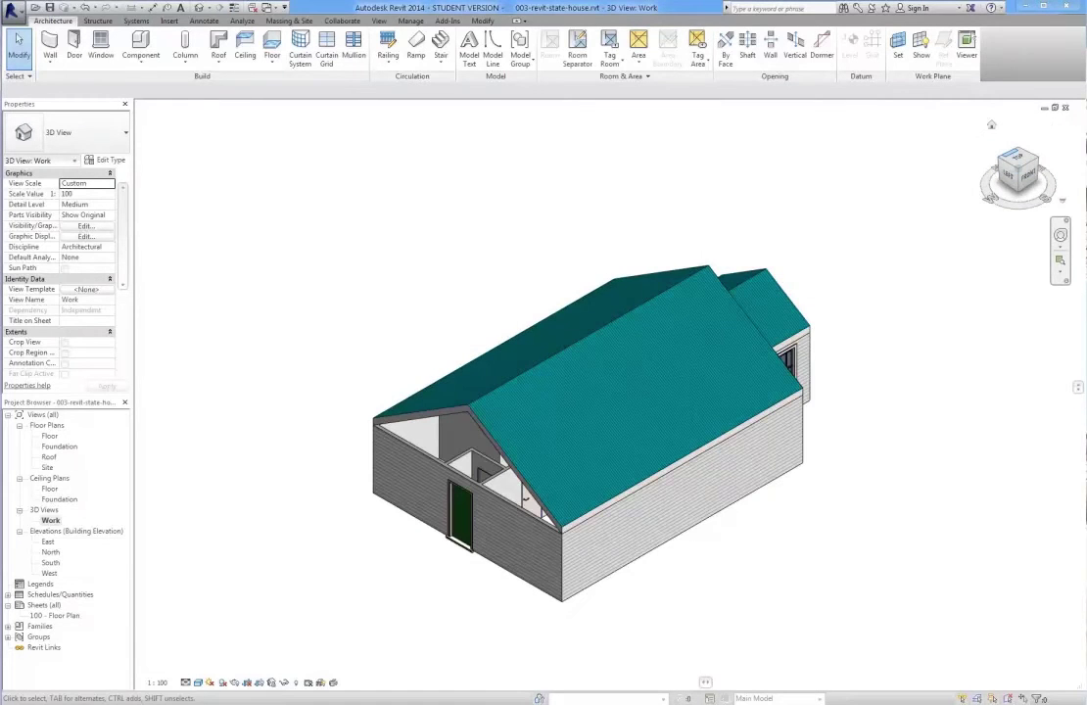
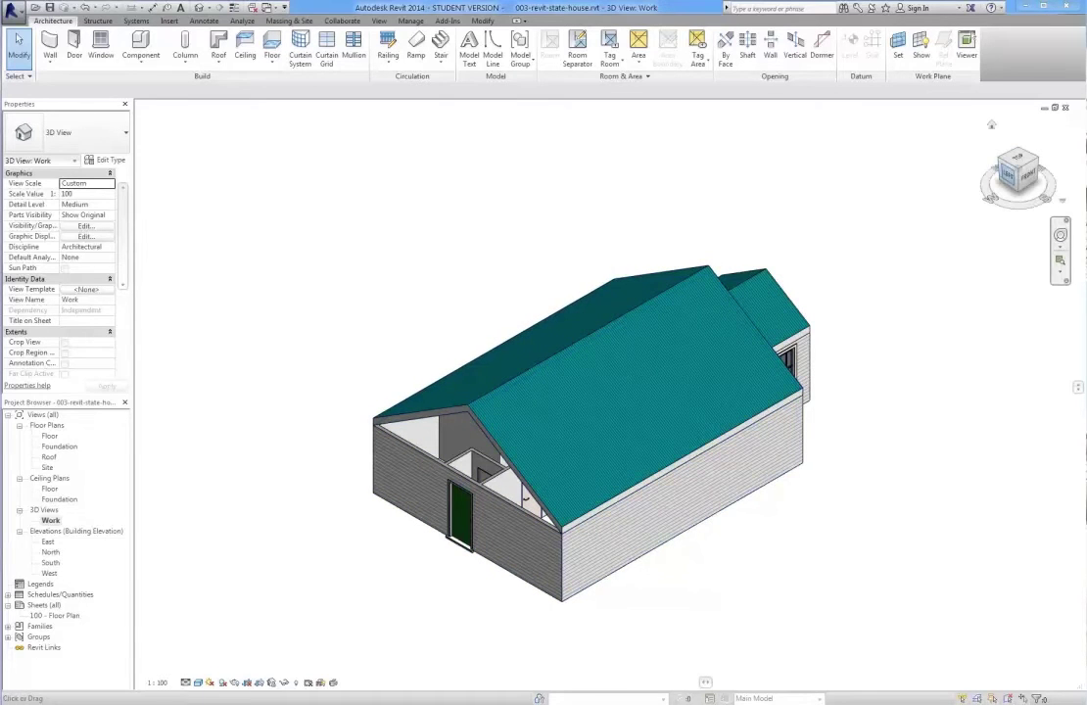
- Attach the top of the main block's west end wall to the underside of the main gable roof
click(1007, 183)
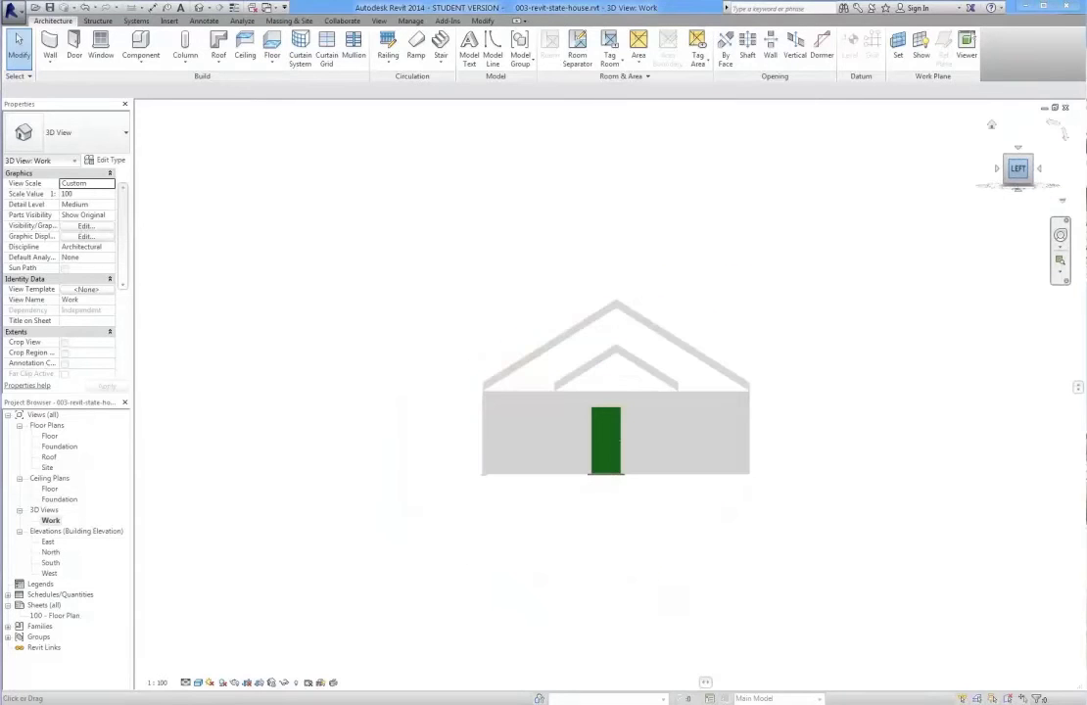
scroll(683, 397, up, 1)
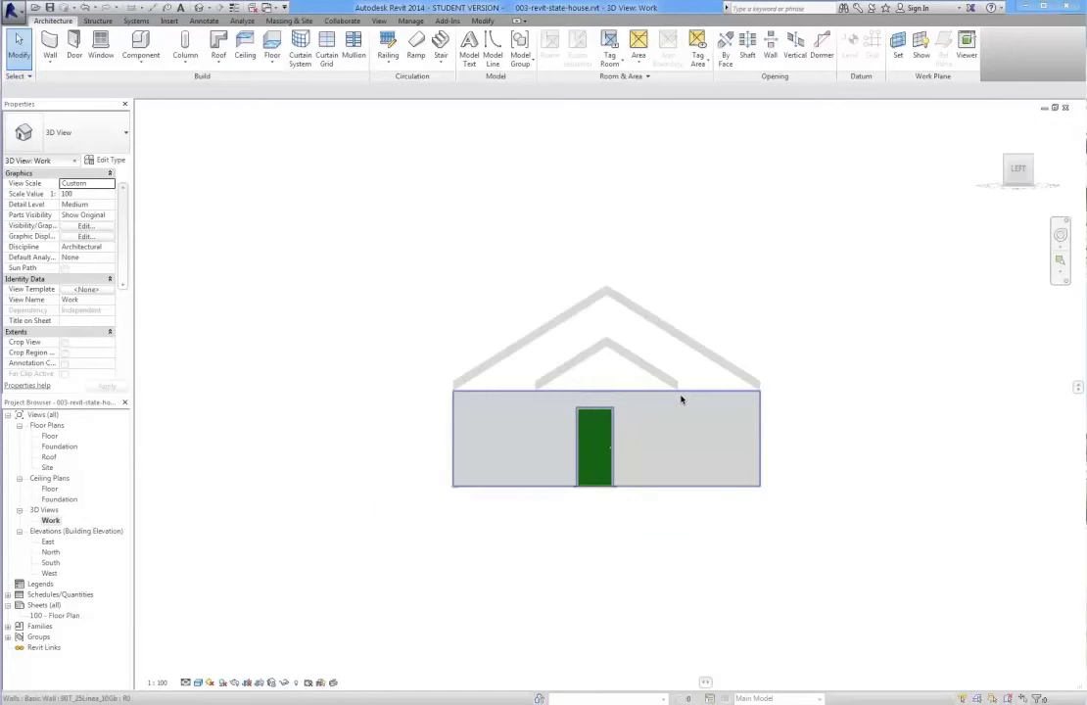
scroll(681, 398, up, 2)
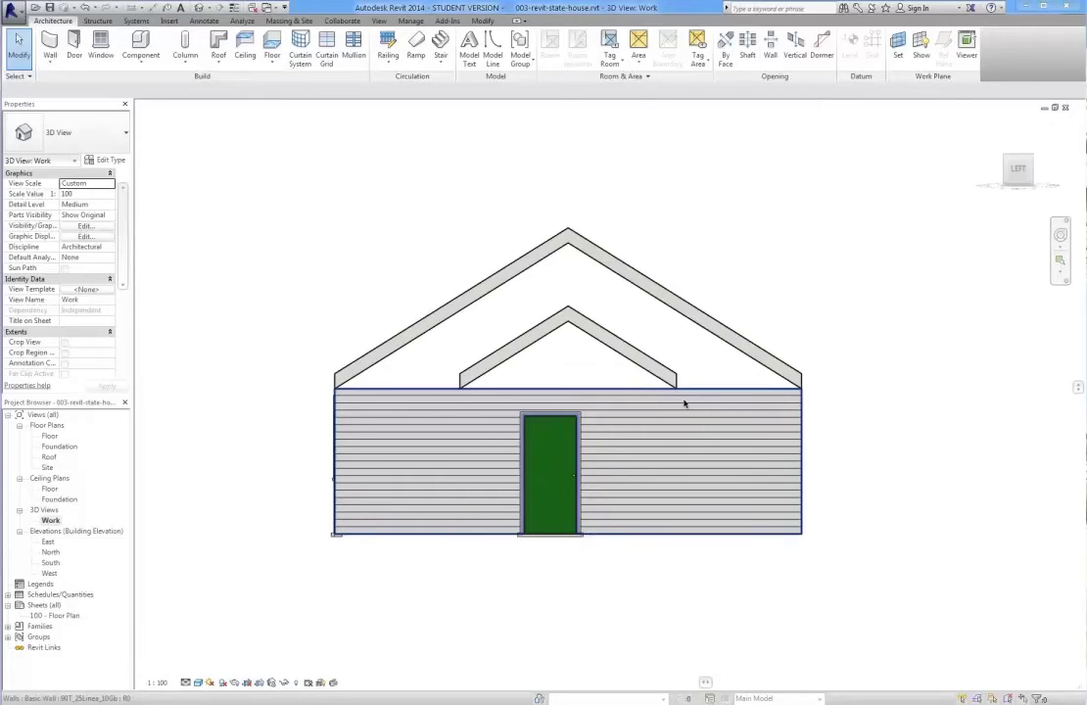
click(696, 402)
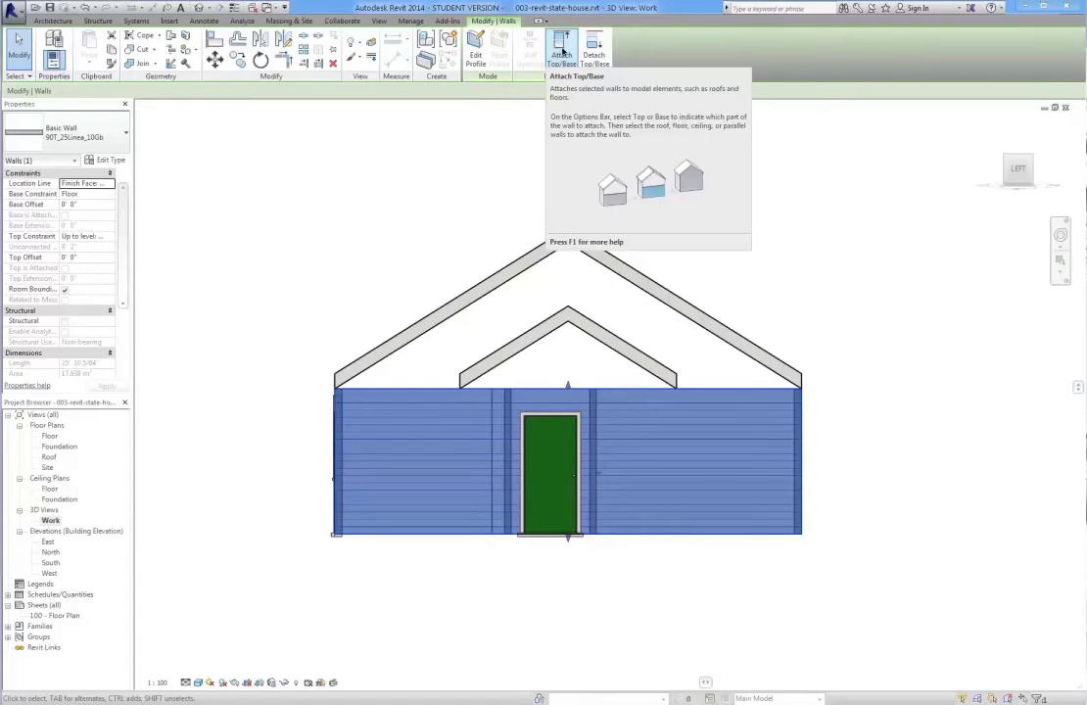
click(563, 51)
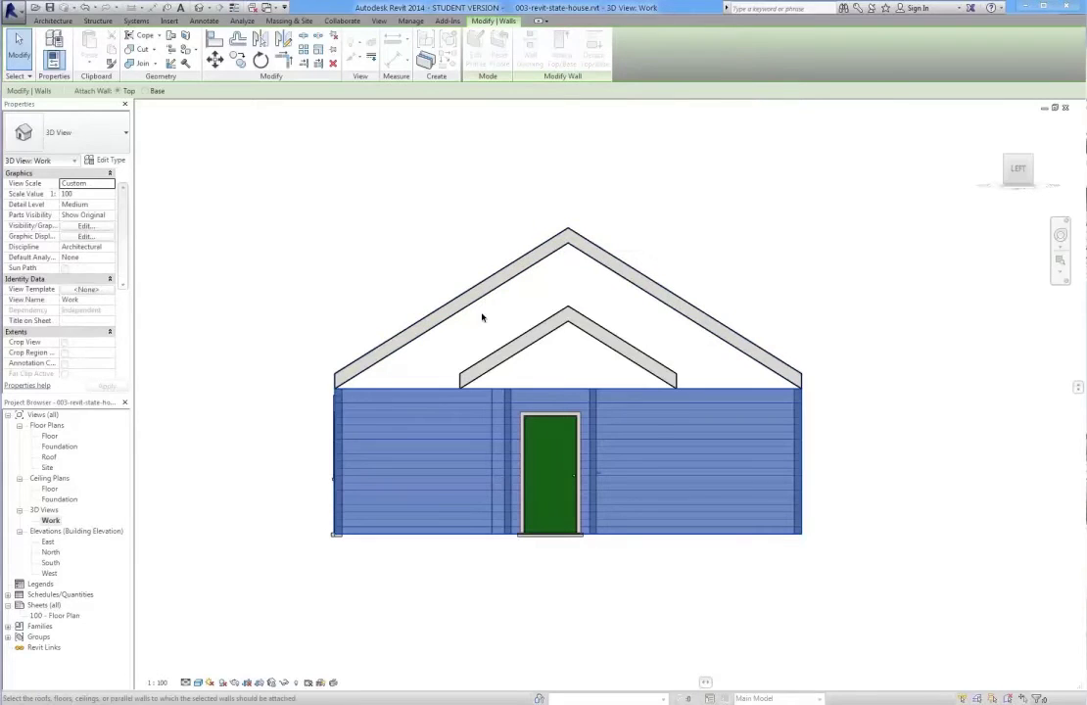
click(564, 248)
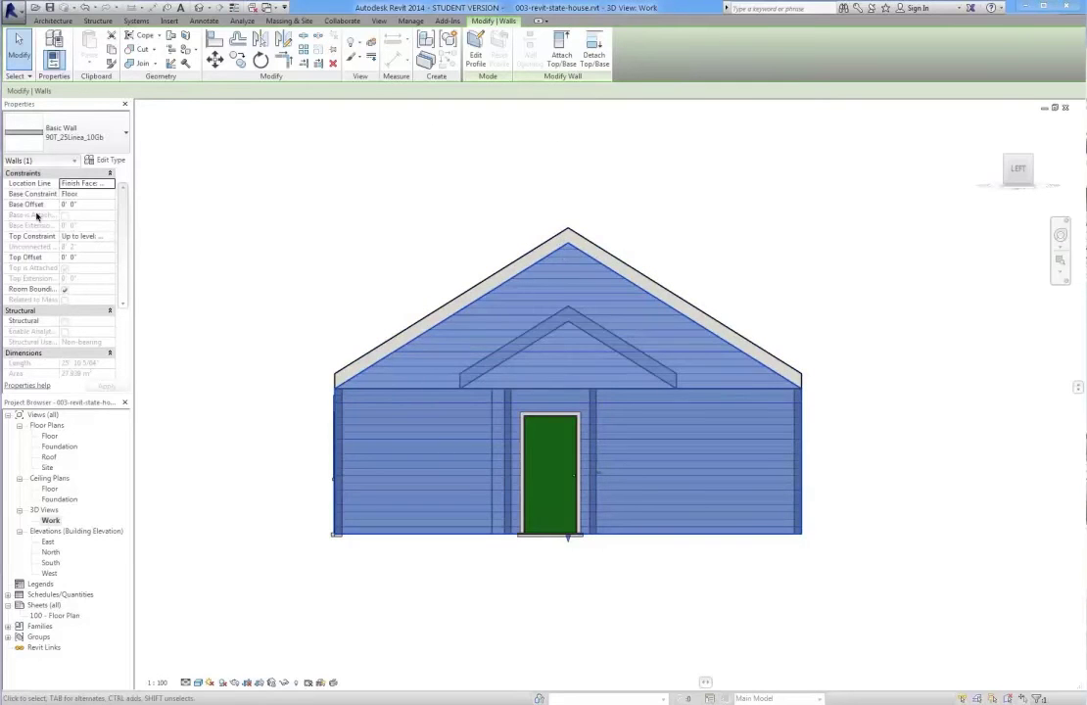
click(299, 312)
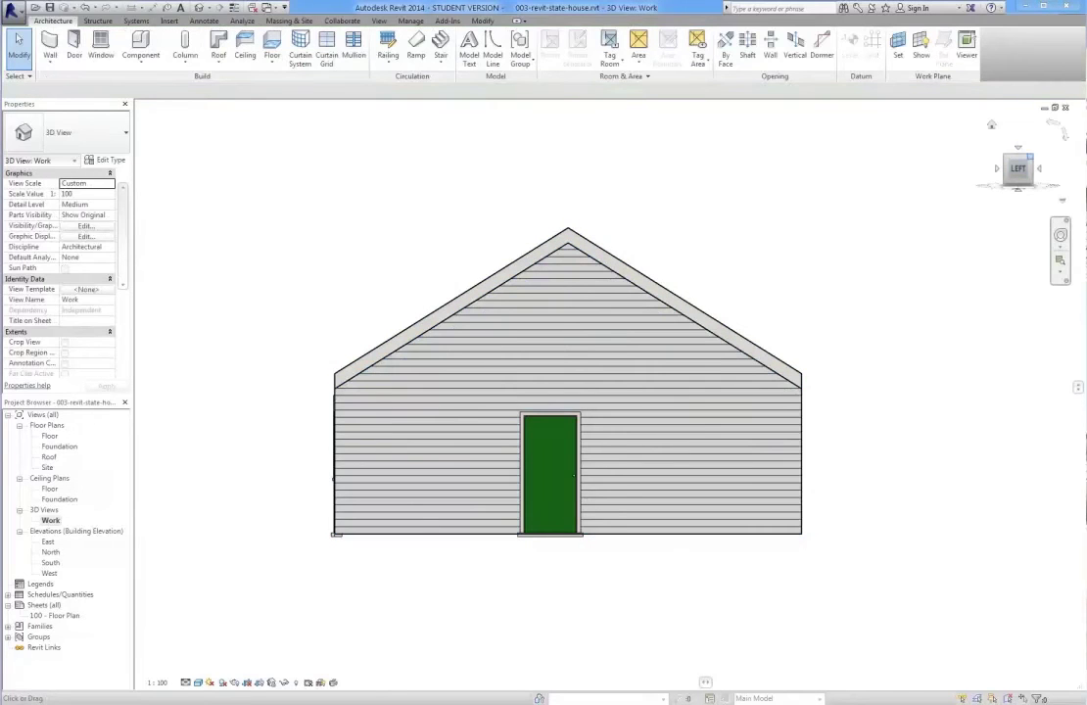
click(1030, 155)
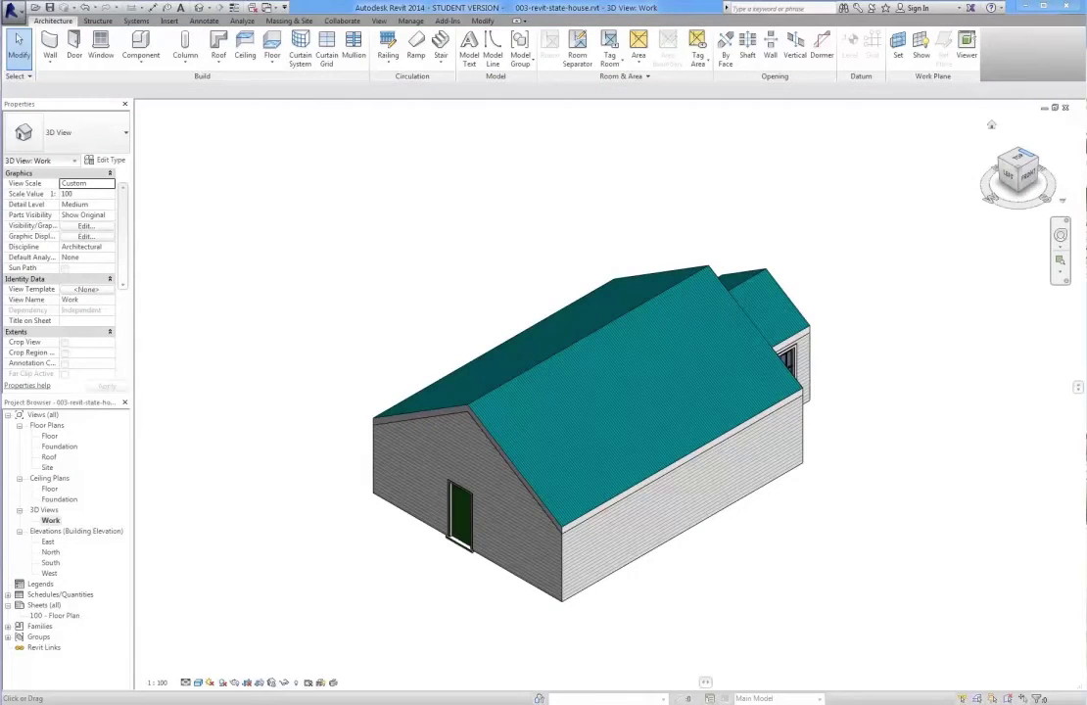
- Try to attach the top of the main block's east wall segment south of the east room to the main gable roof
click(1002, 182)
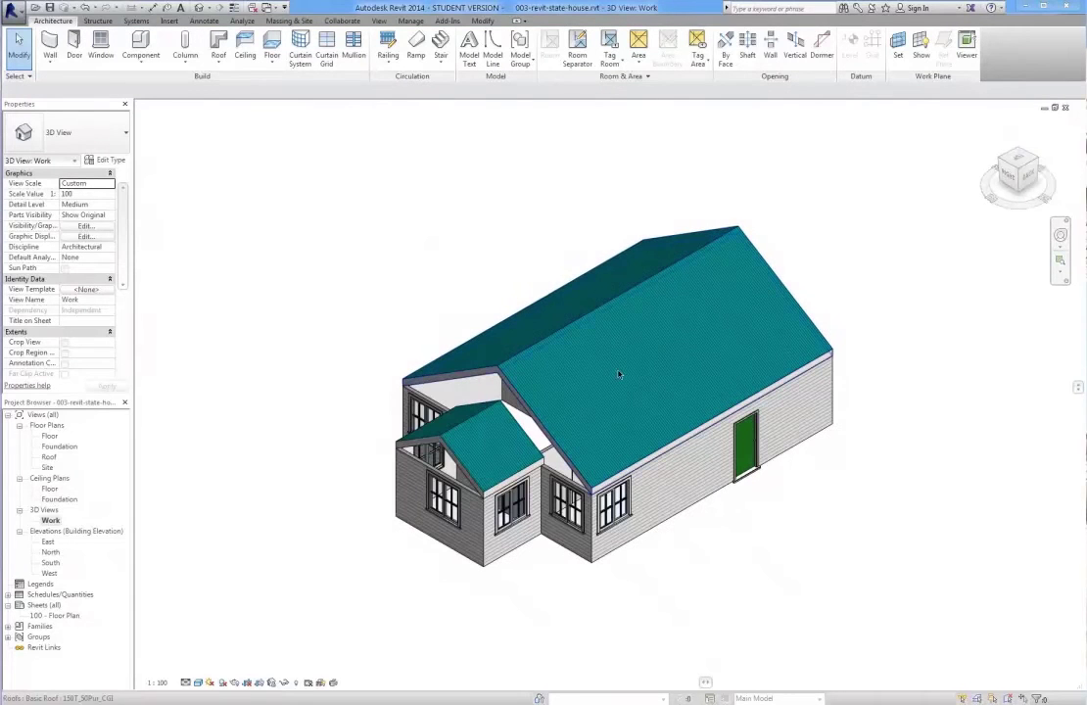
click(436, 409)
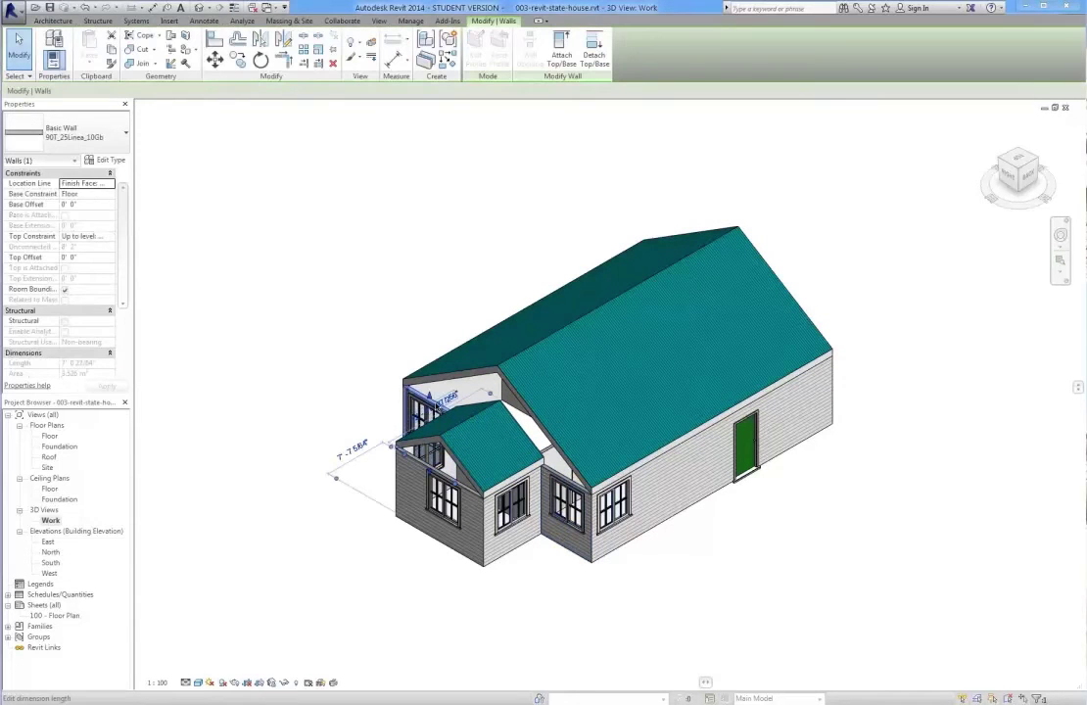
click(563, 43)
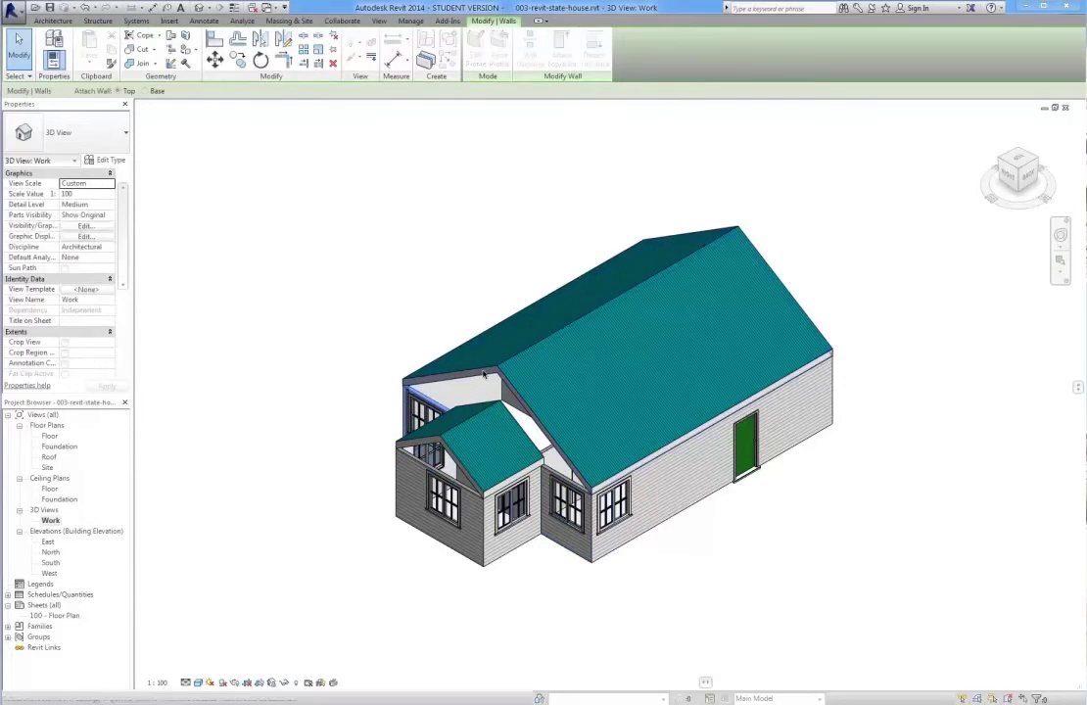
click(477, 374)
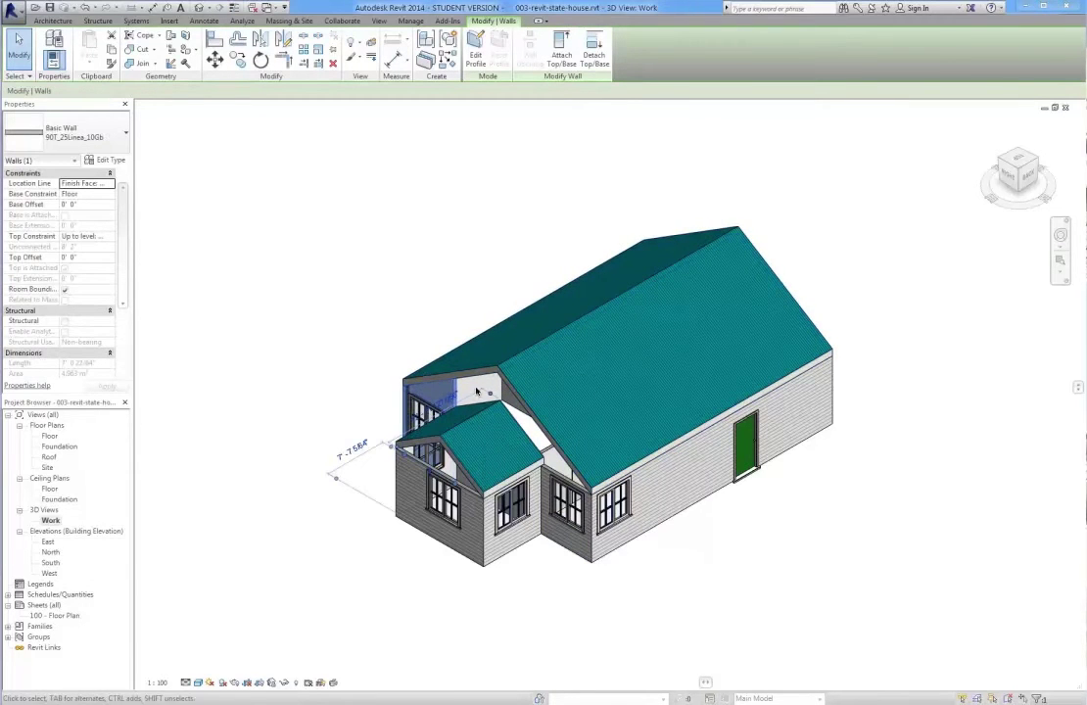
click(332, 345)
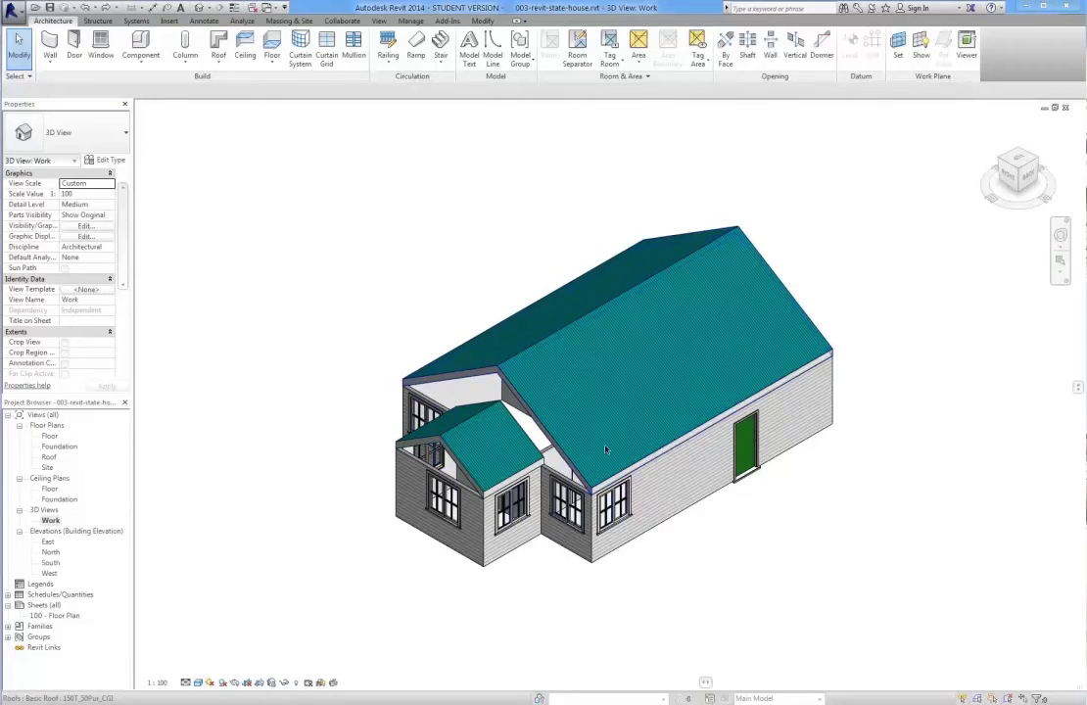
- Set up a new 90T_25Linea_10Gb wall in the Roof floor plan, ready for the main block's east gable
double_click(48, 457)
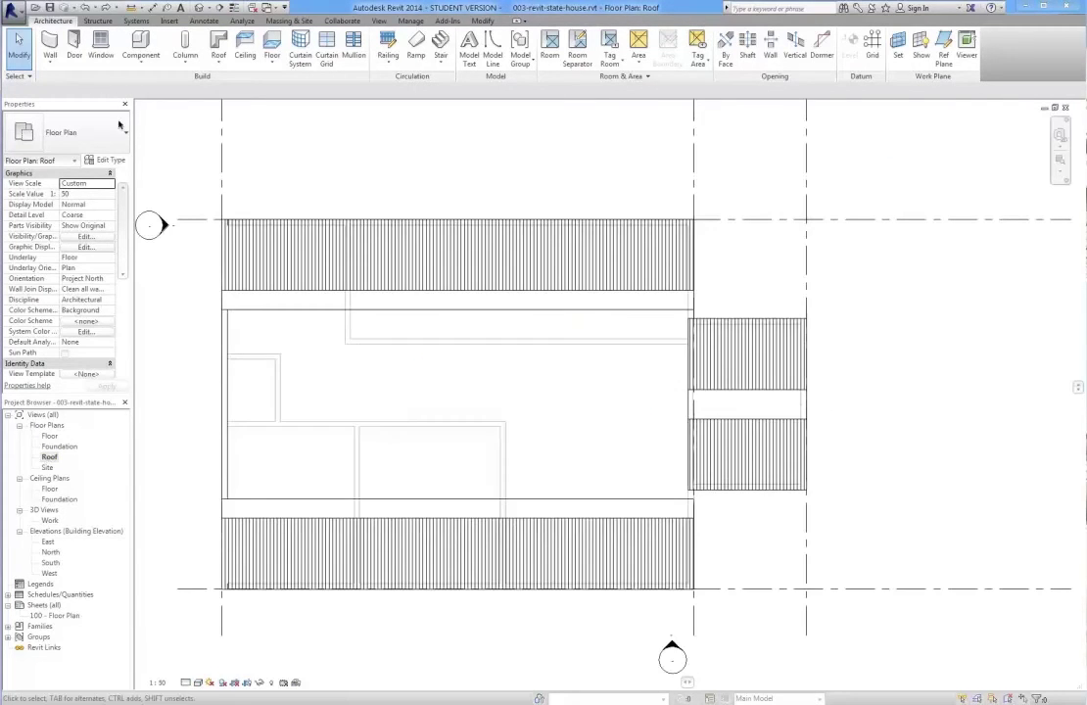
click(50, 44)
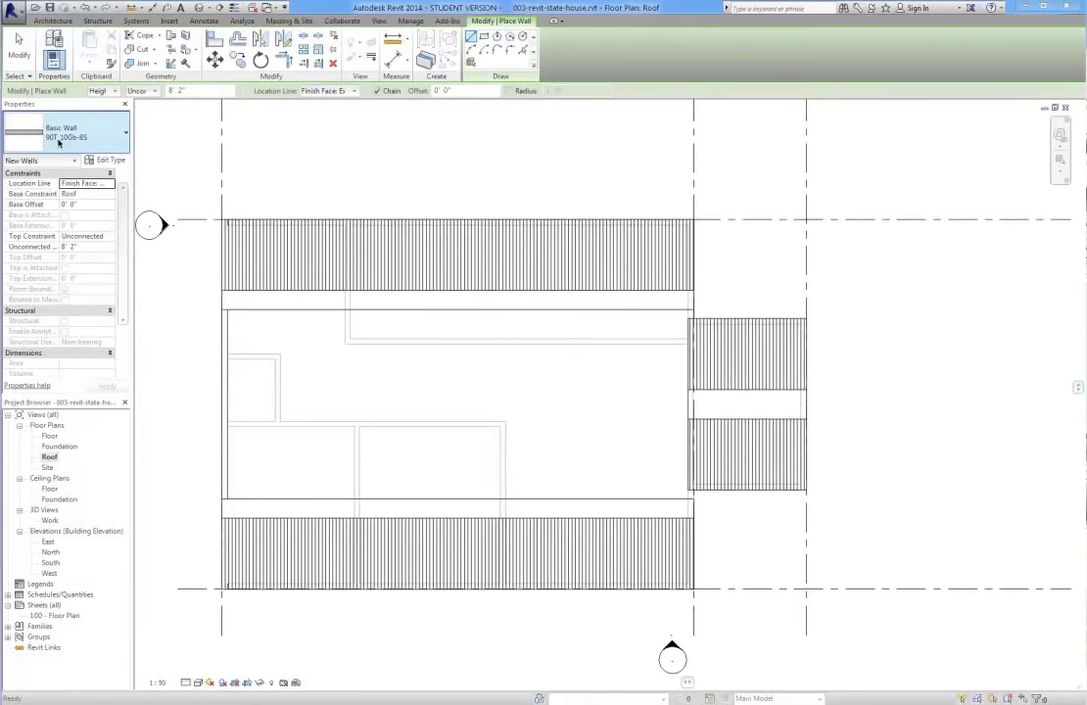
click(110, 138)
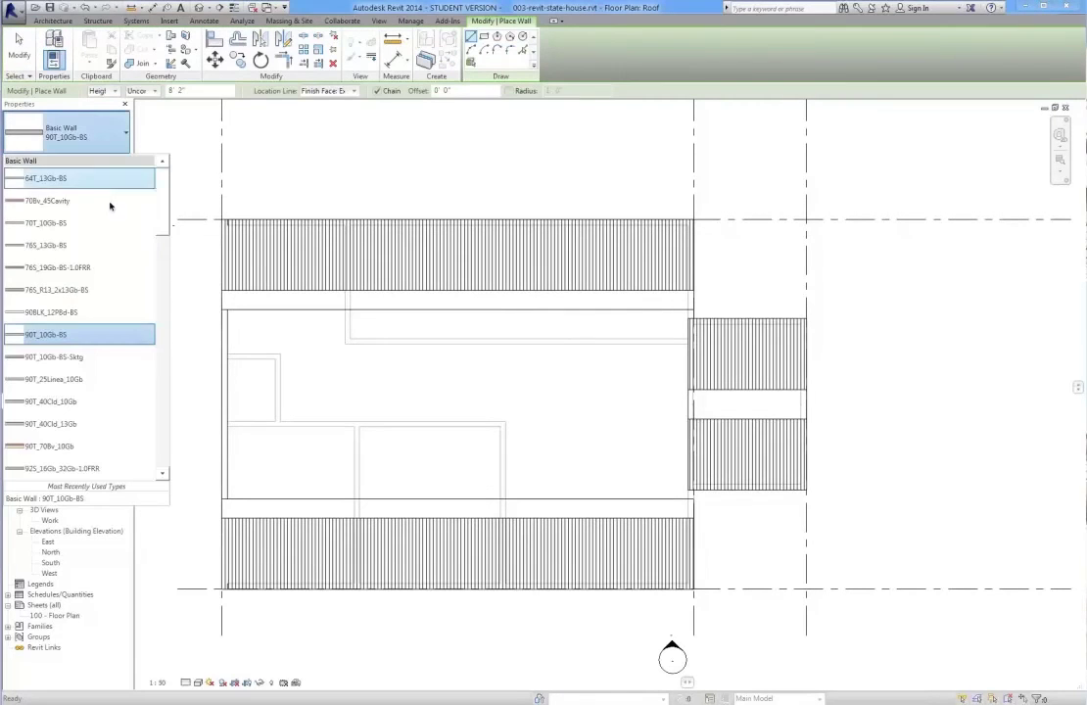
click(56, 382)
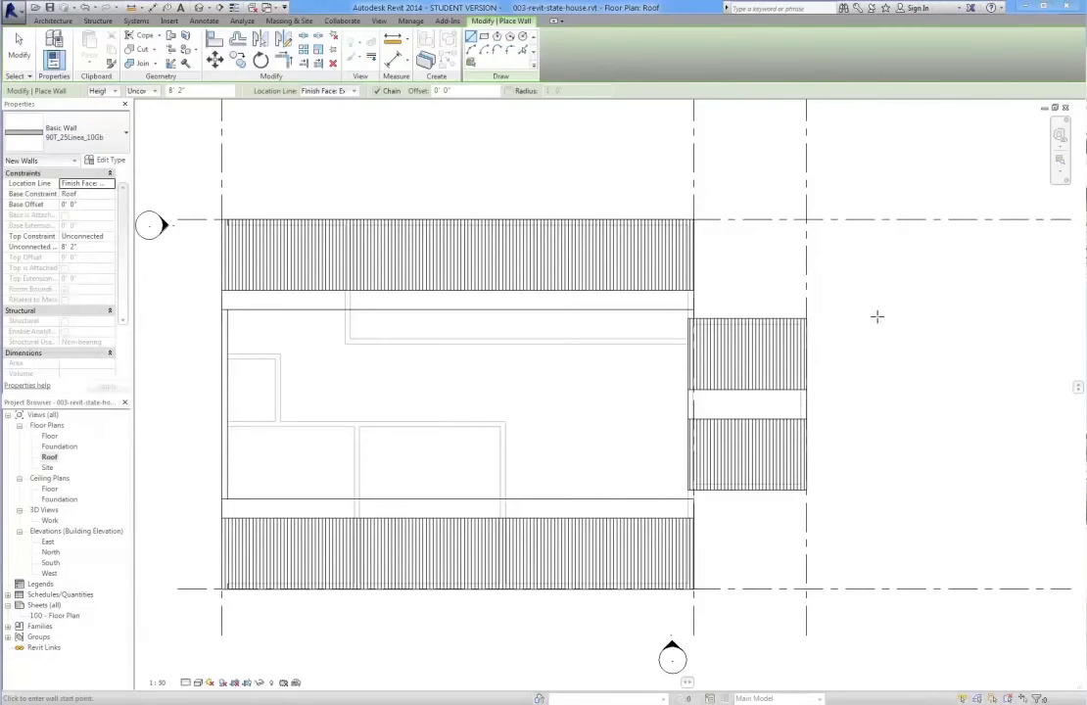
scroll(871, 323, up, 1)
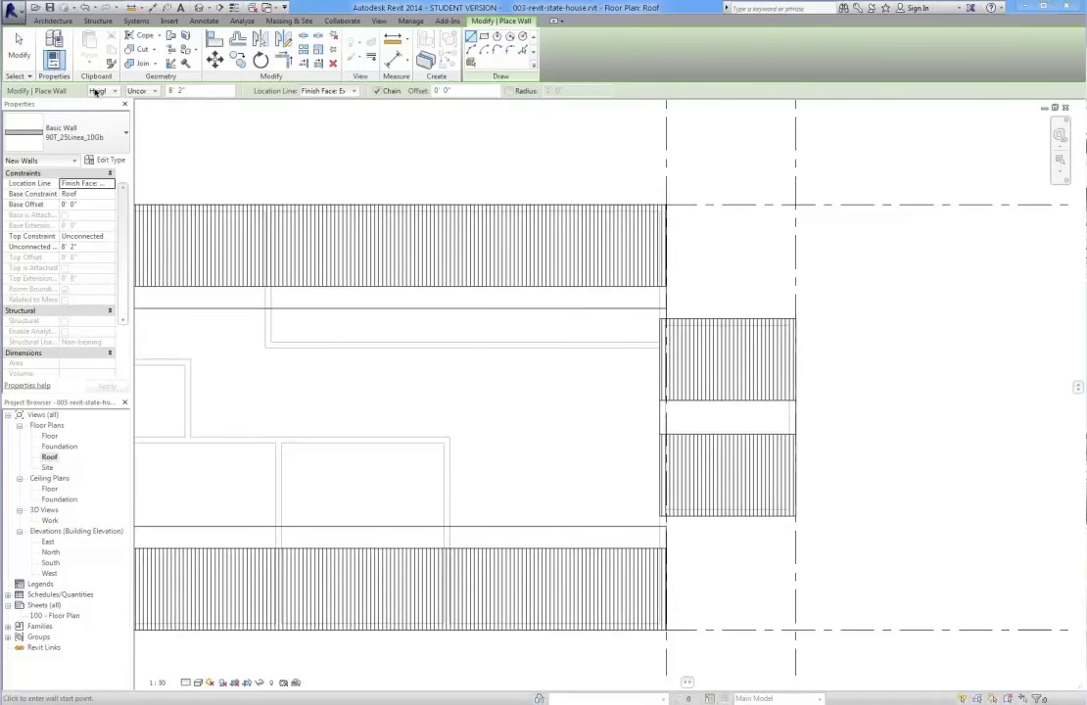
click(136, 92)
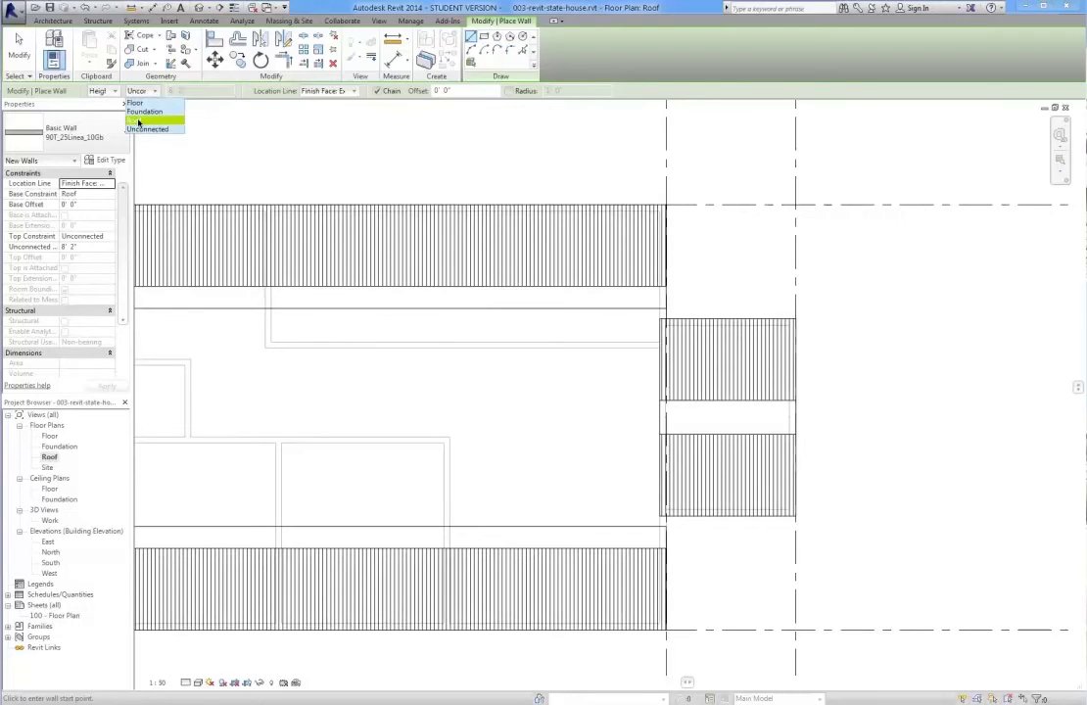
click(138, 122)
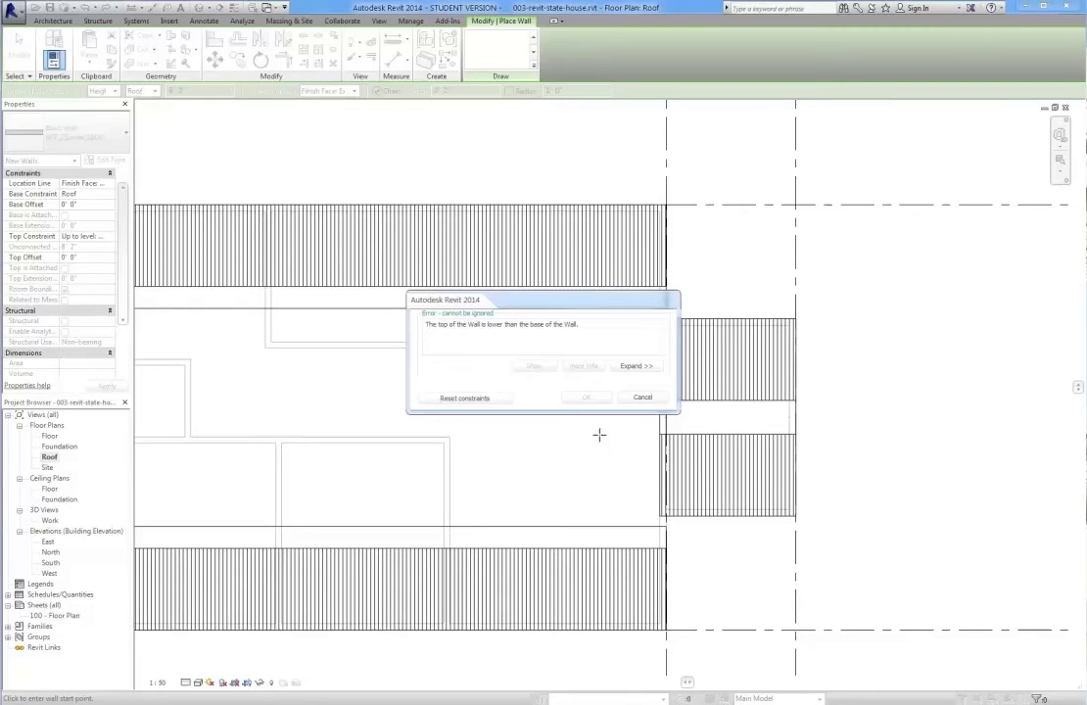
click(645, 398)
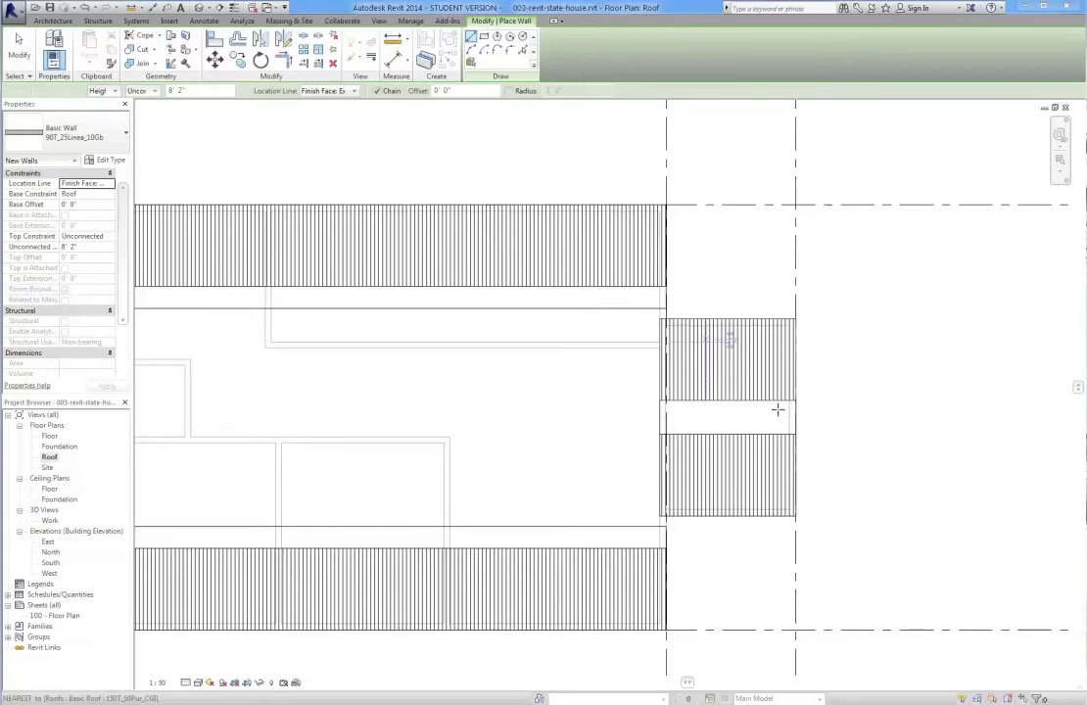
- Draw an 8' 2" high unconnected gable wall along grid 2, from the main roof's north corner to its south corner
click(666, 205)
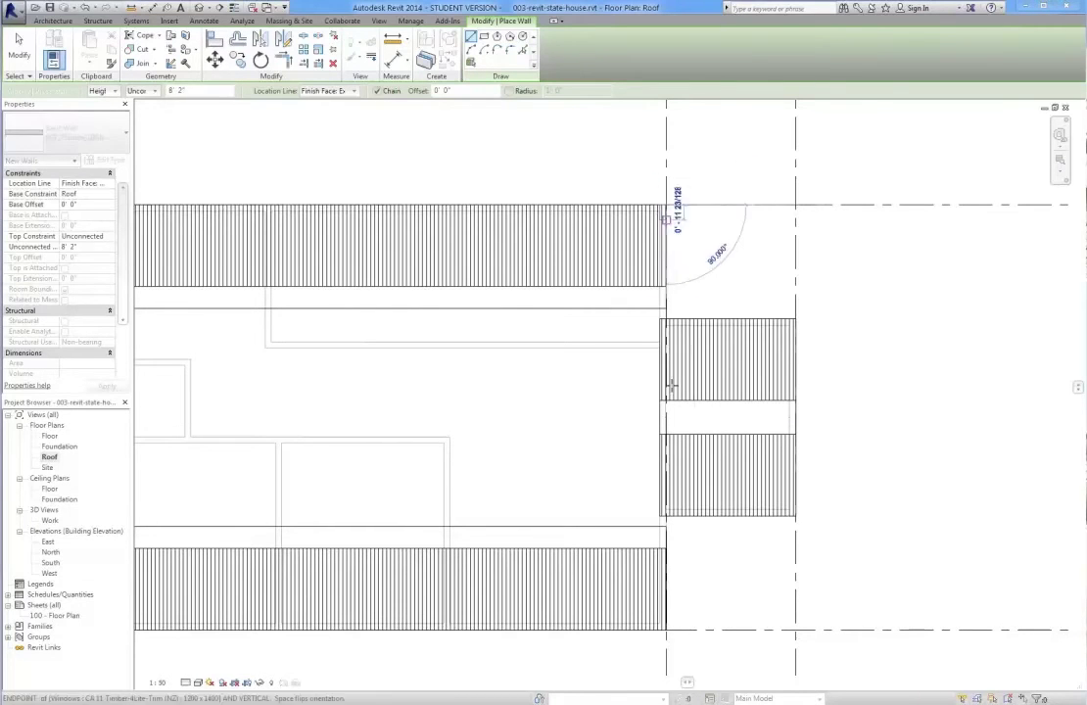
click(666, 629)
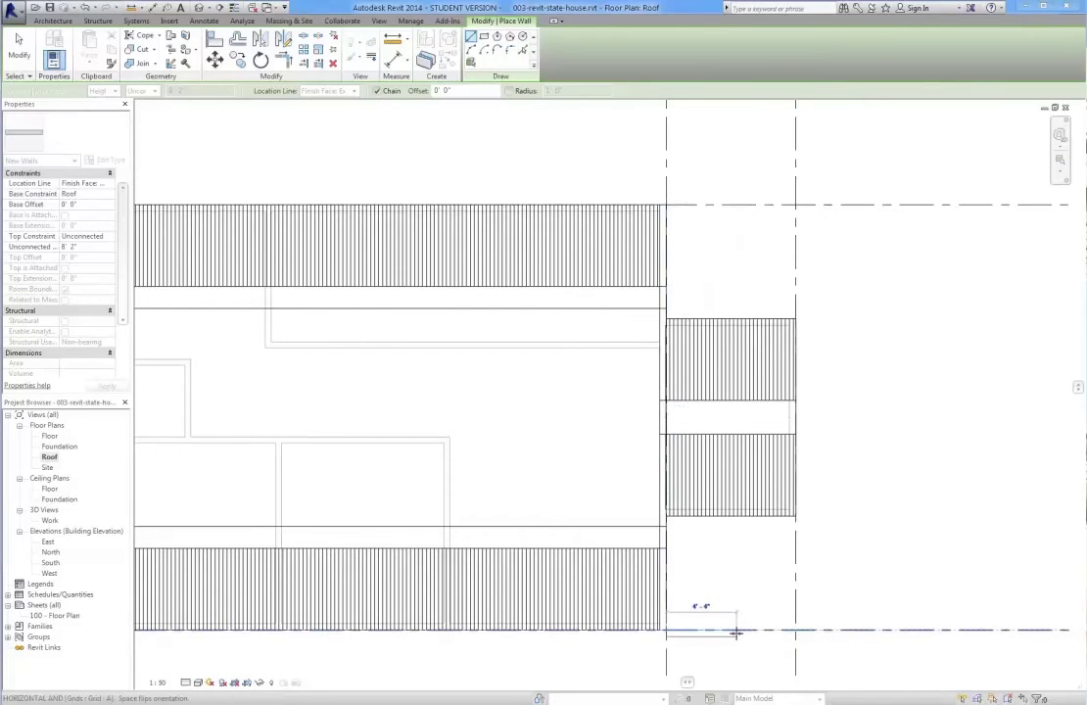
key(Escape)
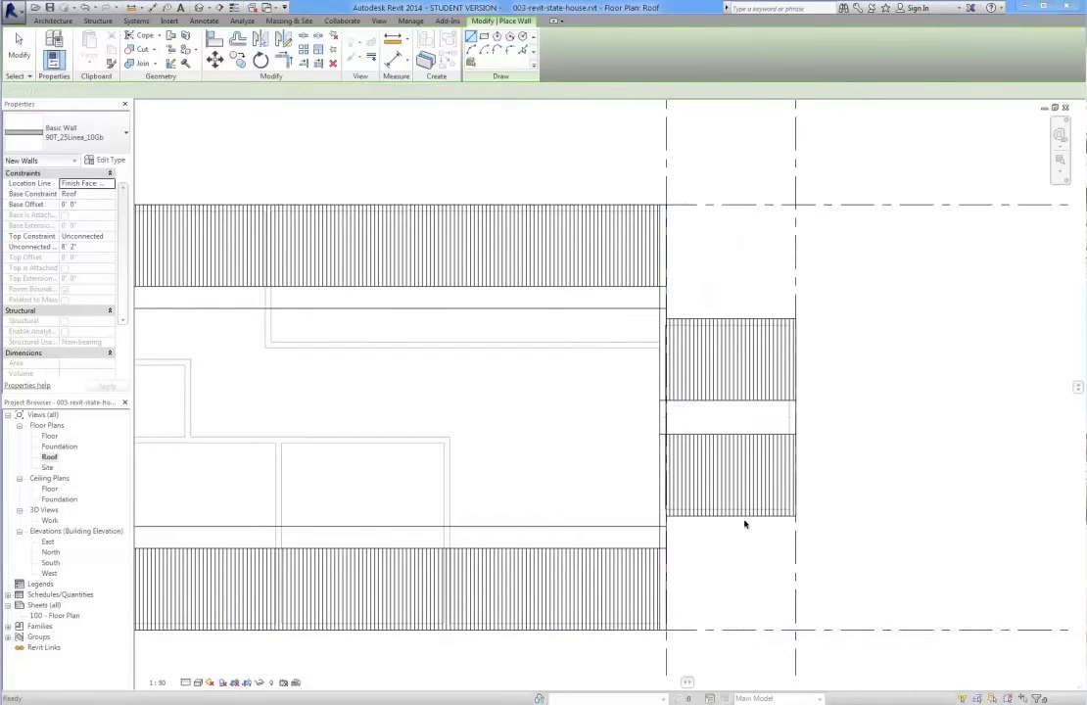
key(Escape)
- In the East elevation, attach the top of the new gable wall to the underside of the main gable roof
double_click(50, 553)
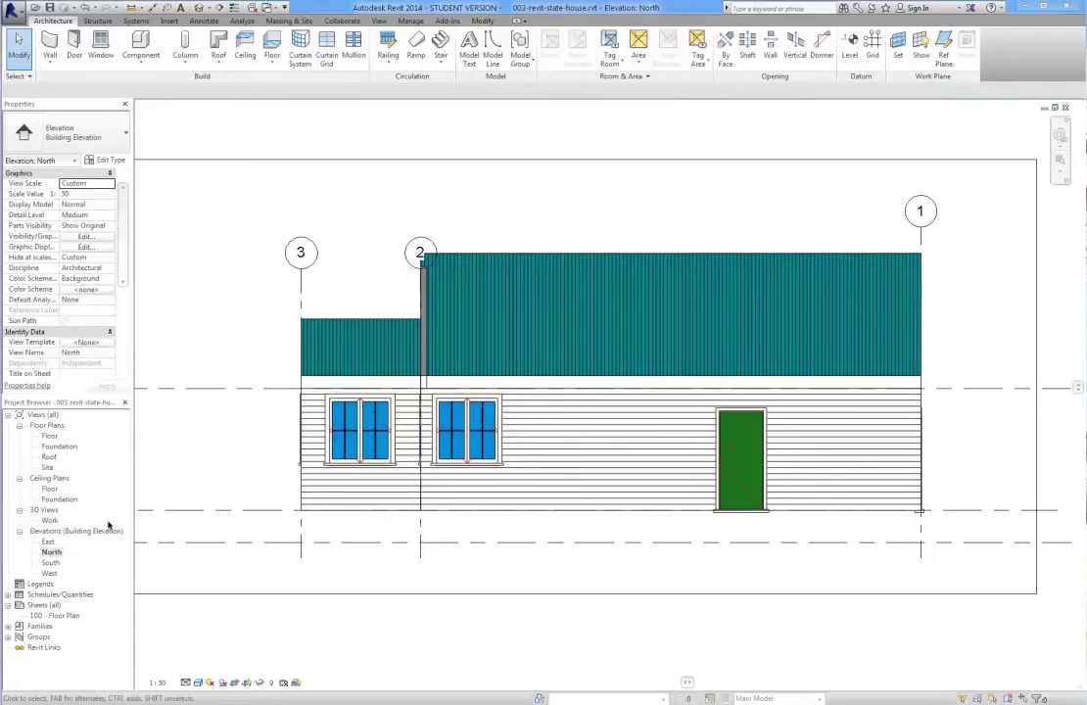
double_click(50, 564)
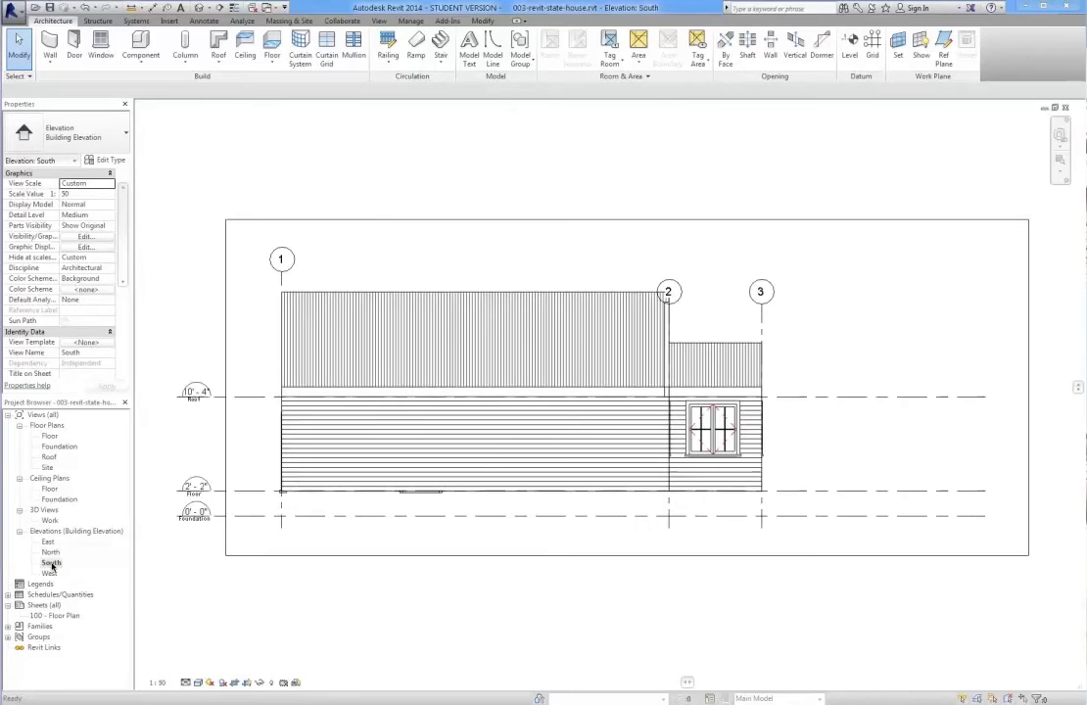
double_click(50, 574)
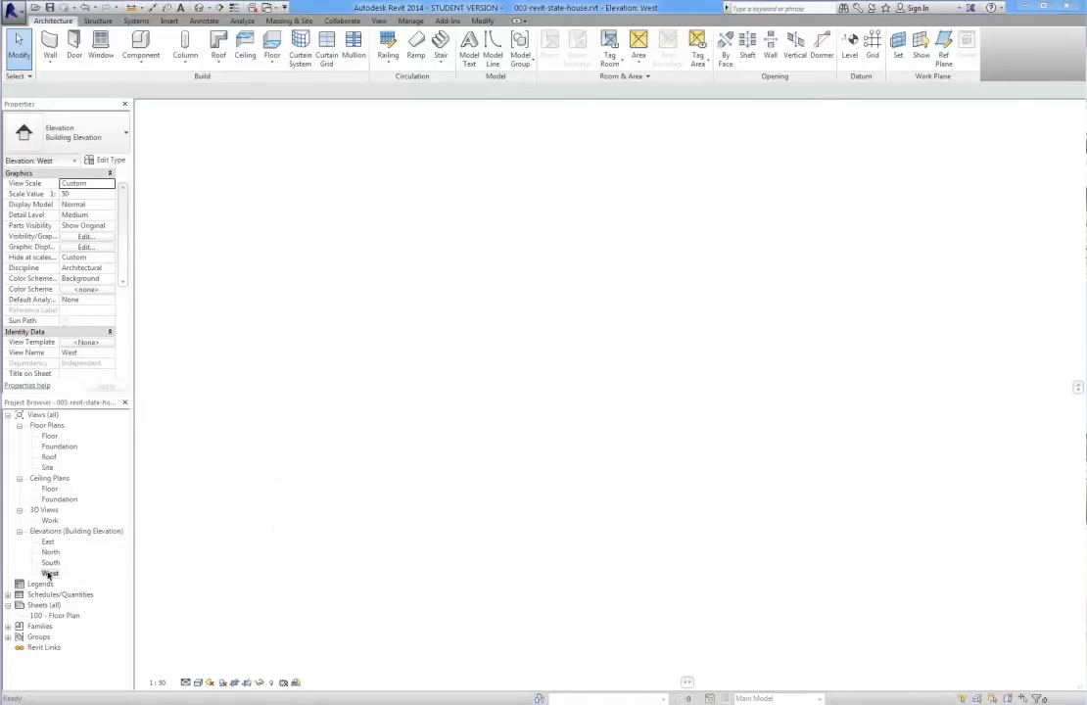
double_click(49, 543)
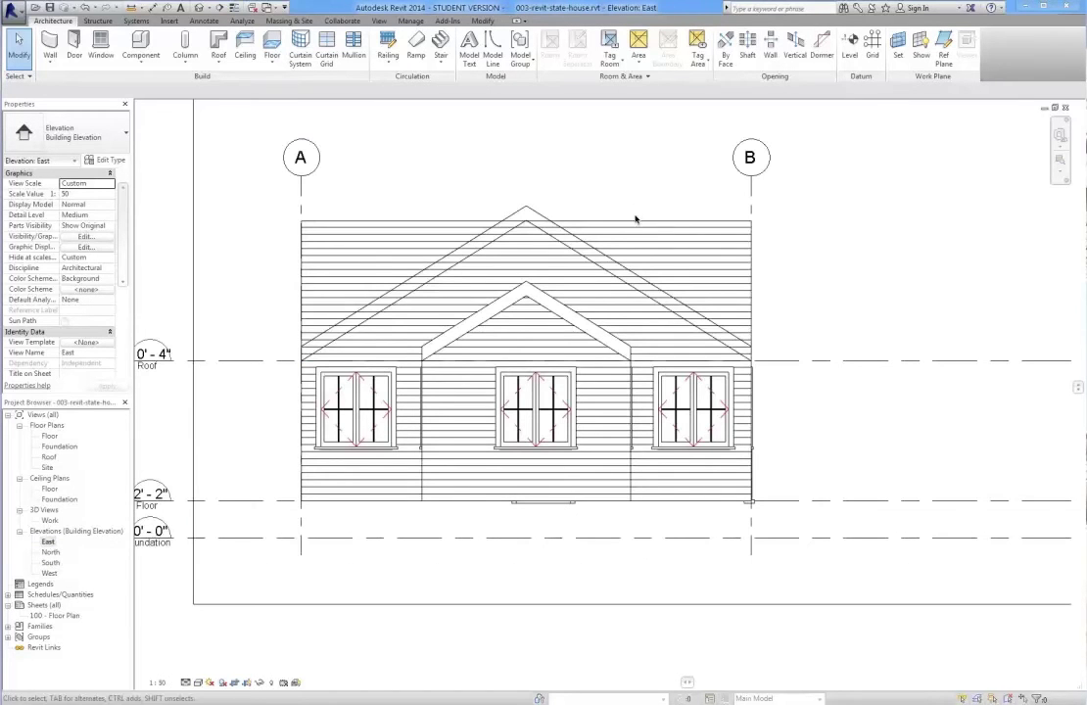
click(647, 233)
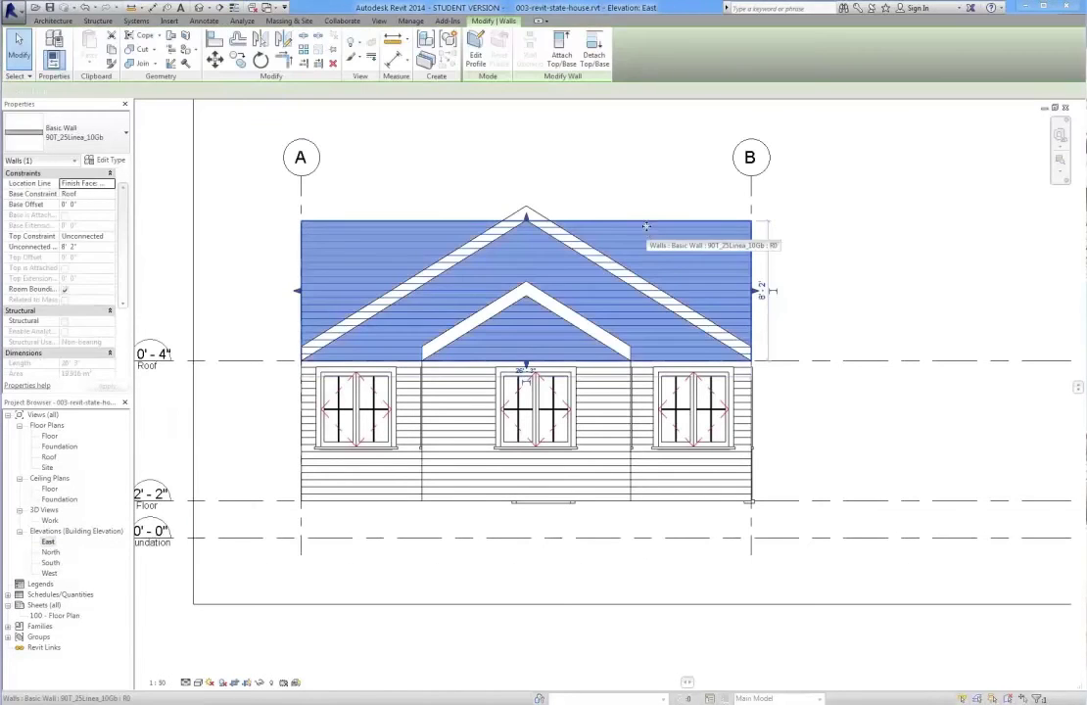
click(562, 49)
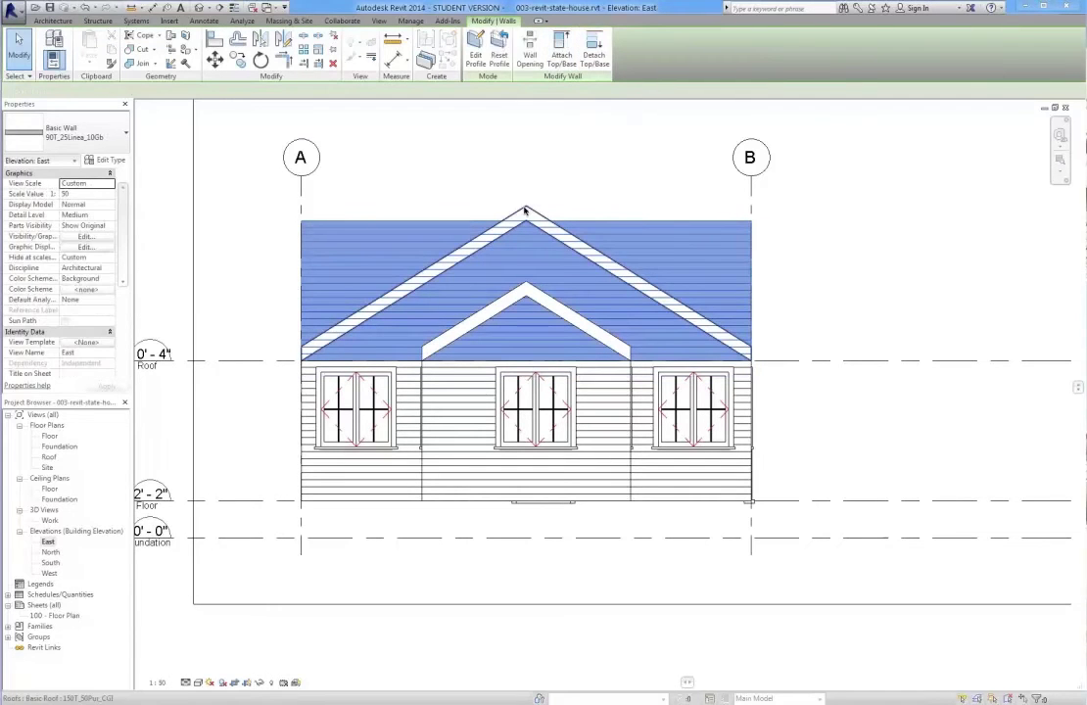
click(525, 212)
key(Escape)
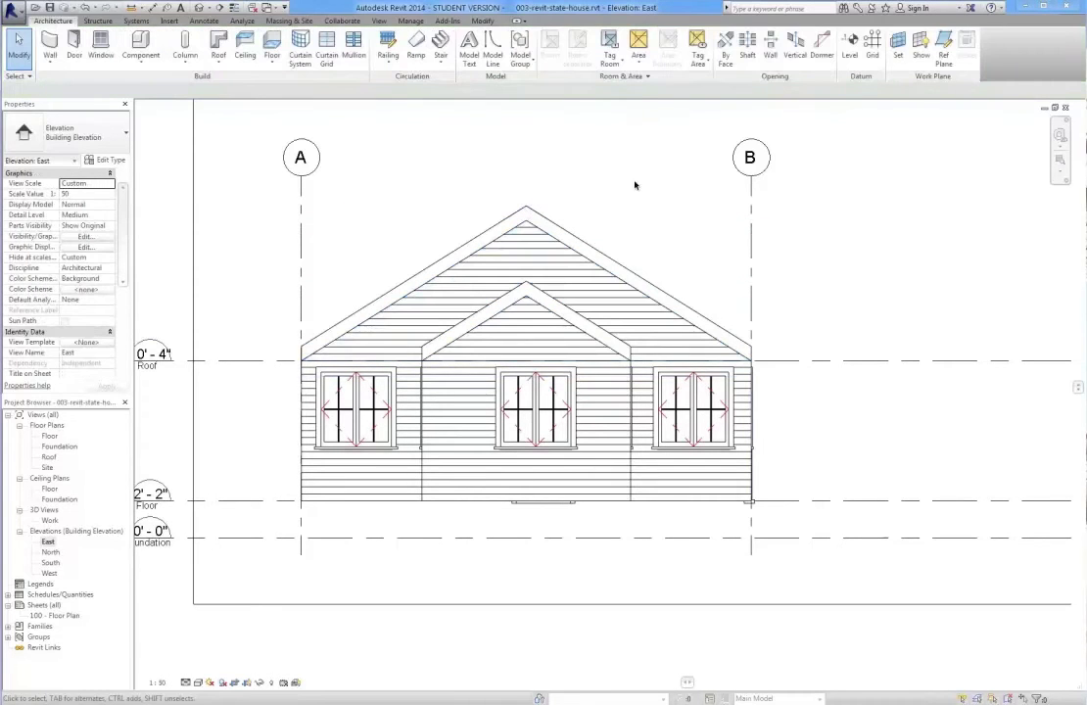
- In the Work 3D view, attach the top of the east room's end wall to the small gable roof
double_click(51, 521)
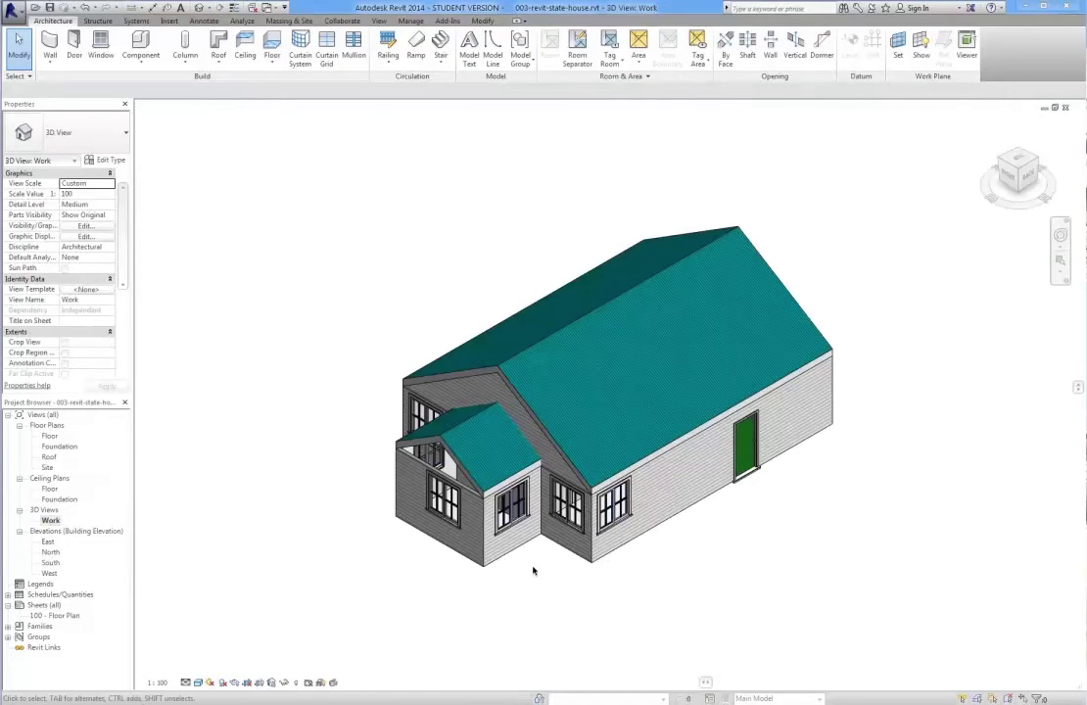
scroll(532, 571, up, 4)
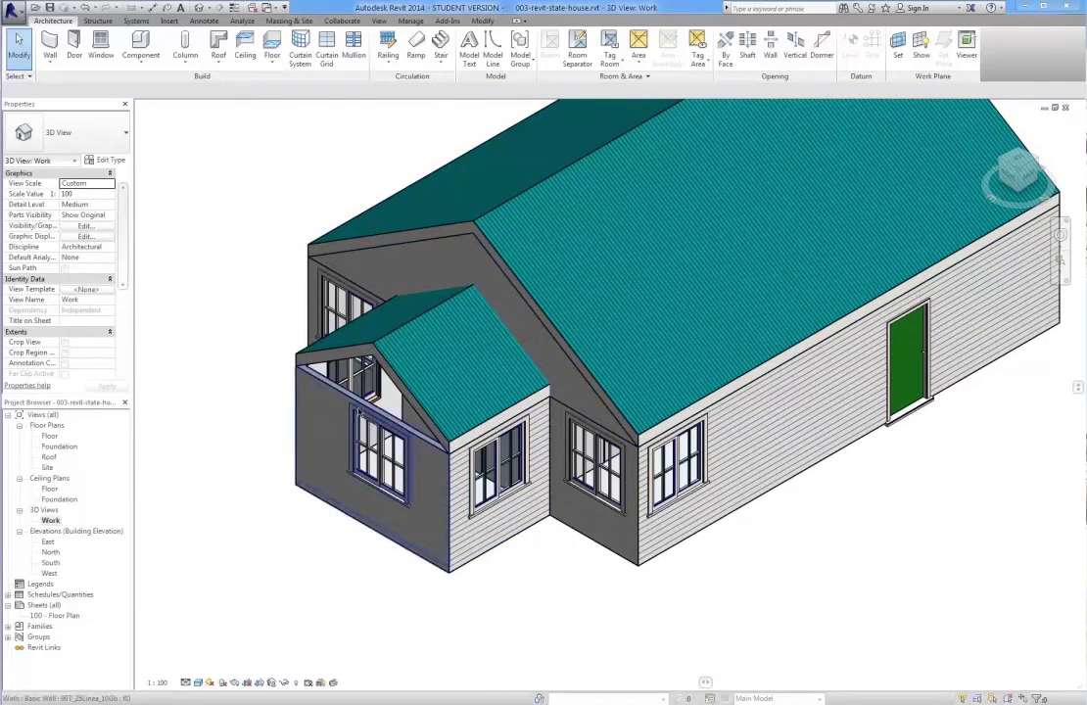
click(298, 411)
click(576, 55)
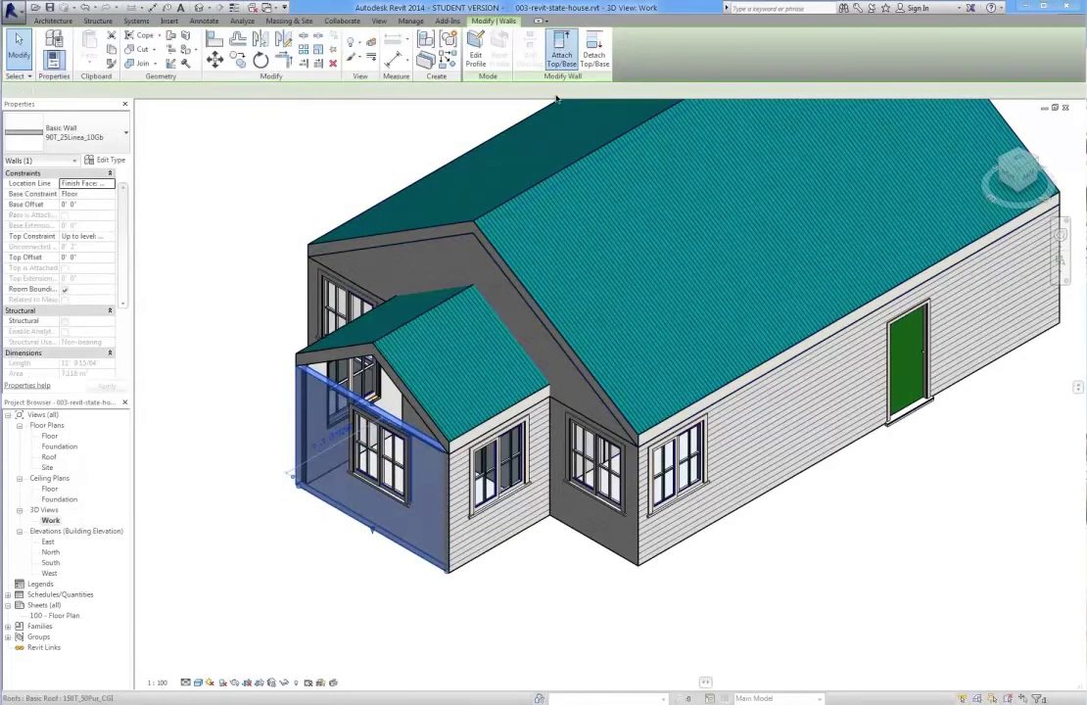
click(377, 346)
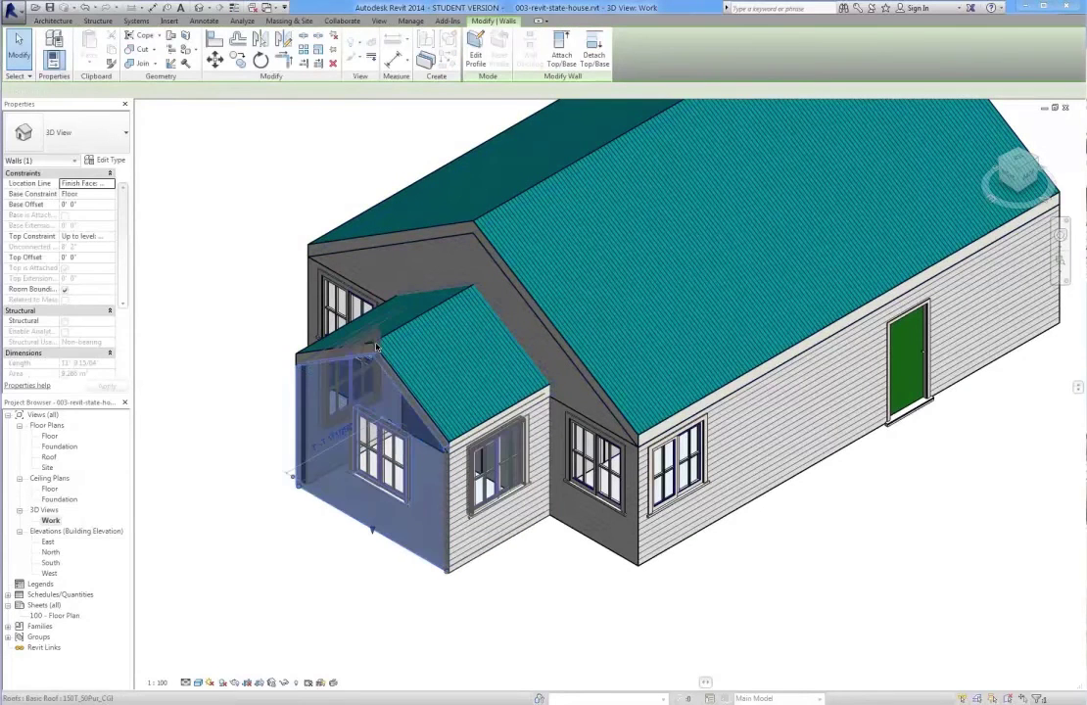
click(204, 234)
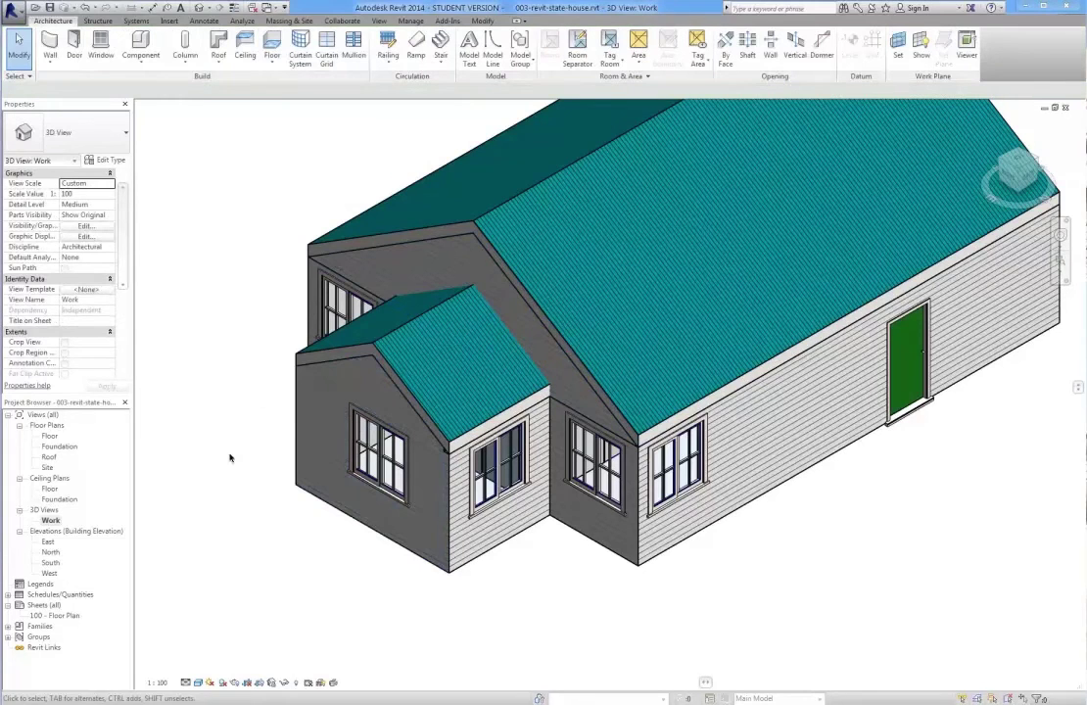
- Edit the main gable roof's footprint and set the overhang of its south eave line to 1' 0"
middle_drag(486, 389, 474, 500)
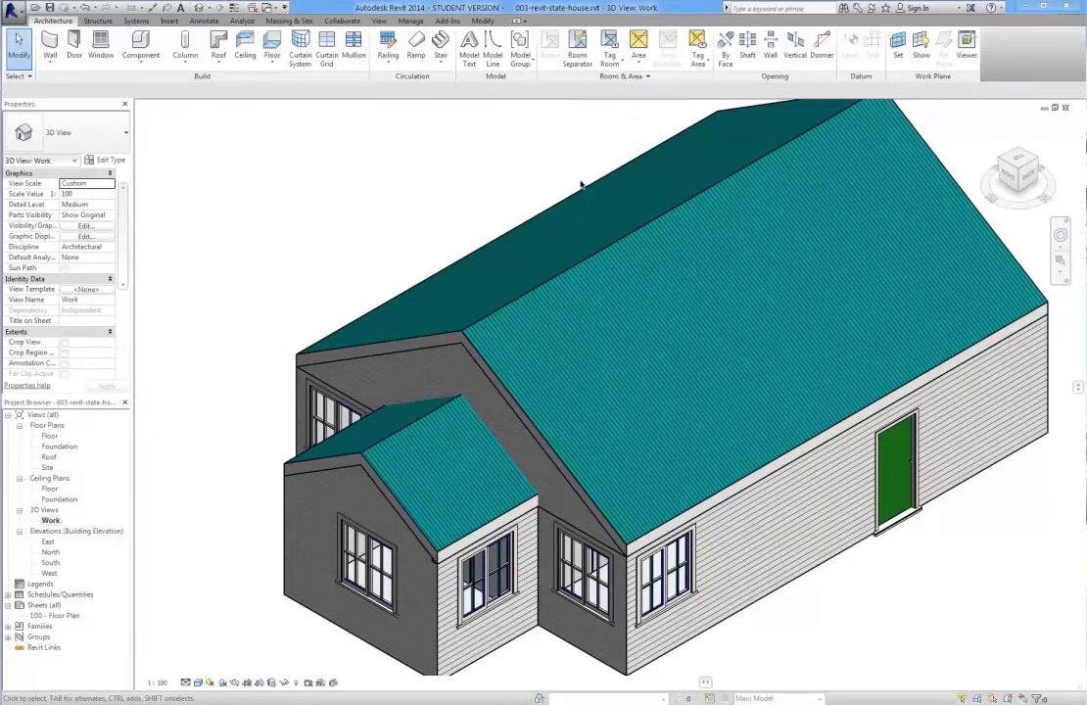
click(291, 345)
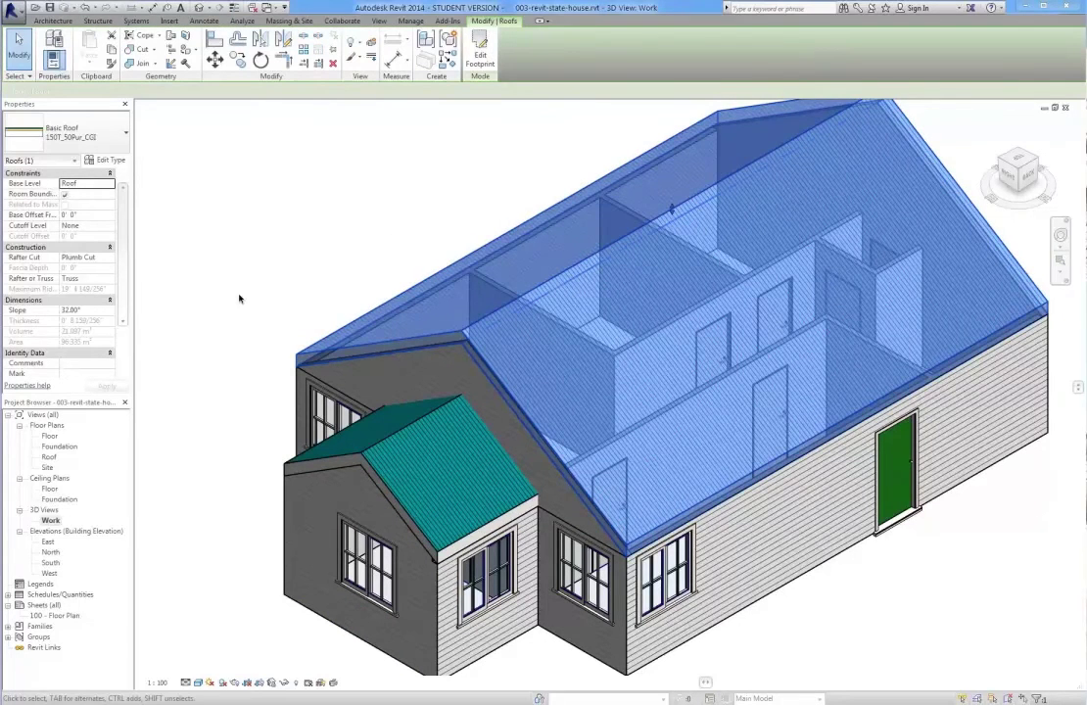
click(478, 57)
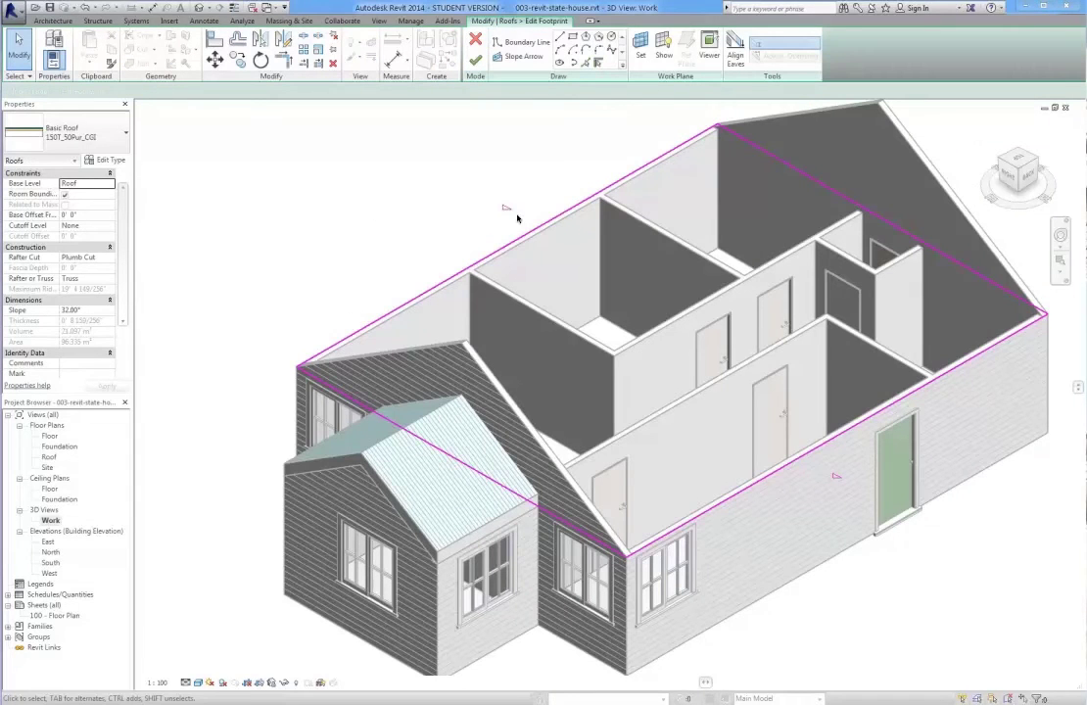
click(500, 253)
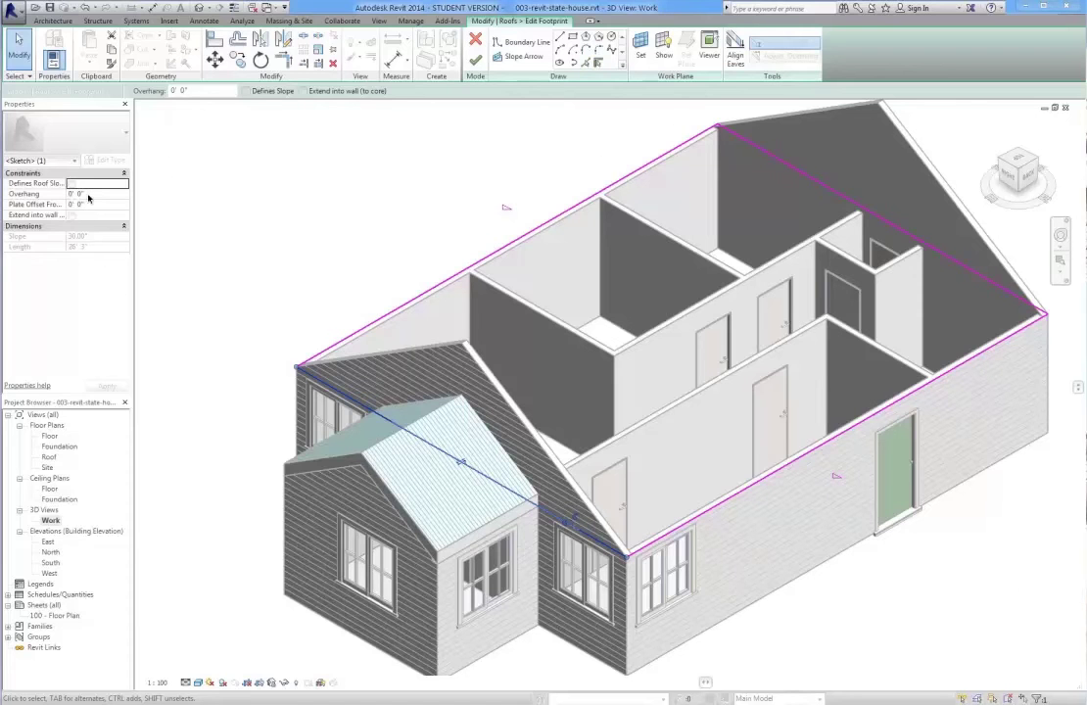
click(87, 194)
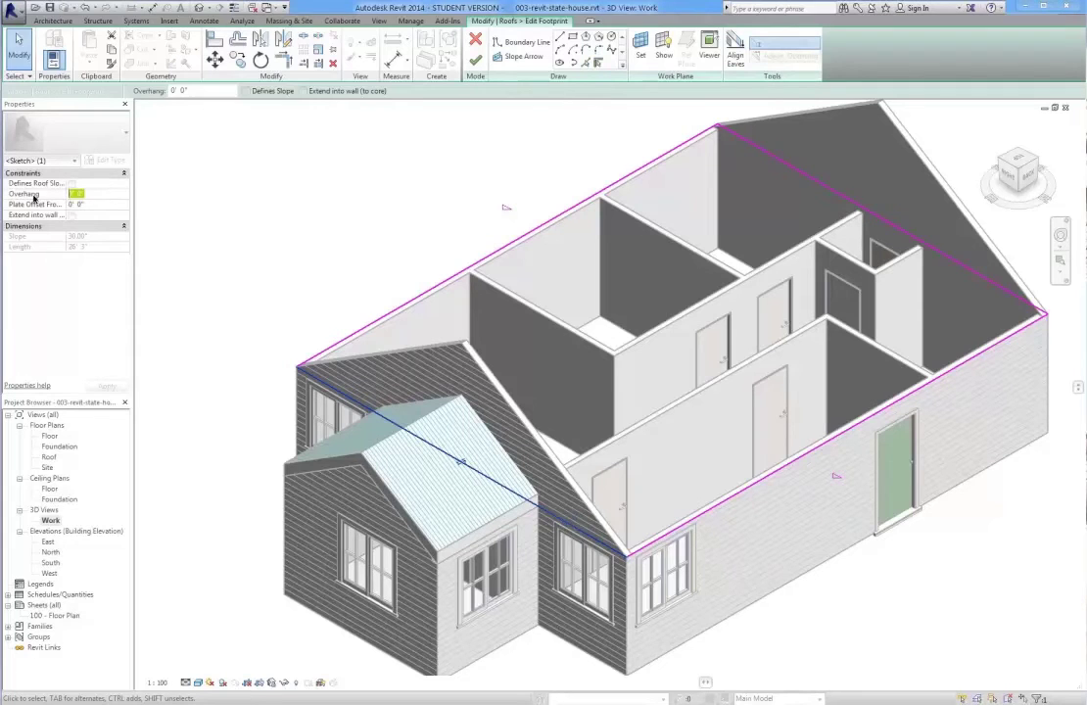
click(321, 359)
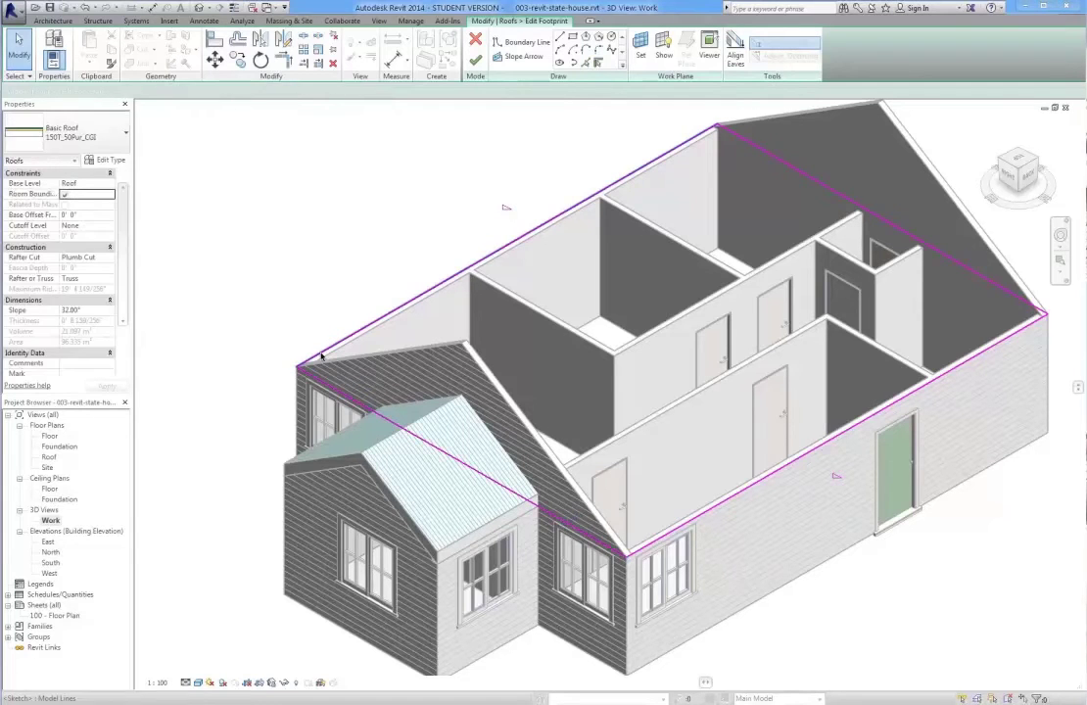
drag(87, 194, 33, 193)
text(1' 0")
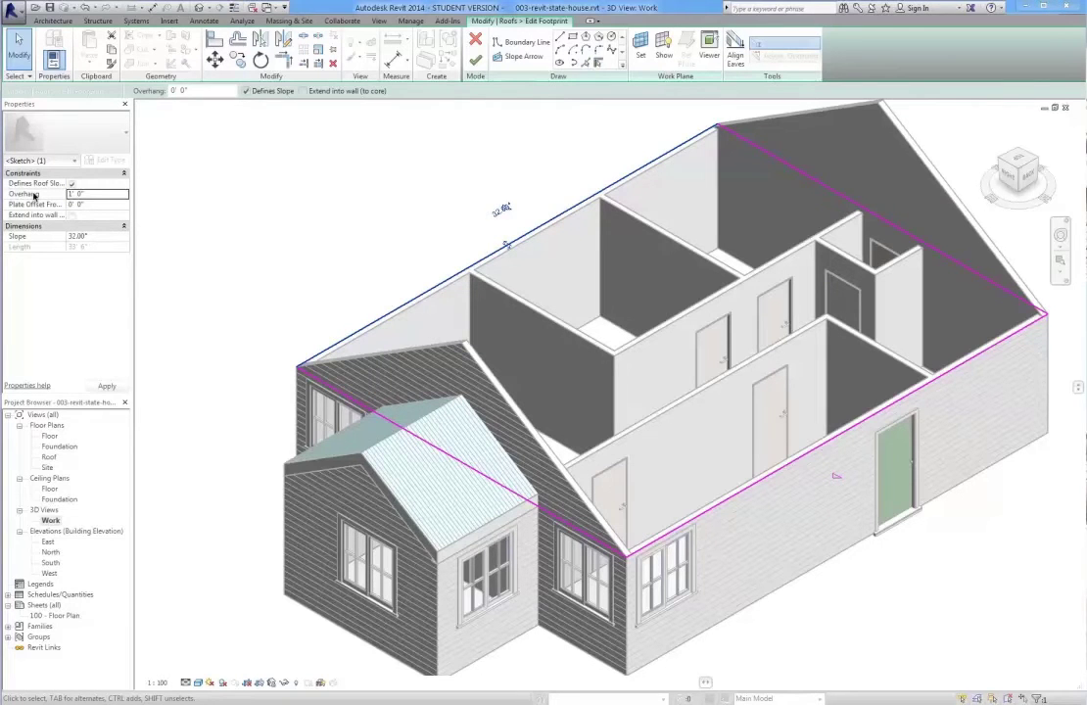
key(Return)
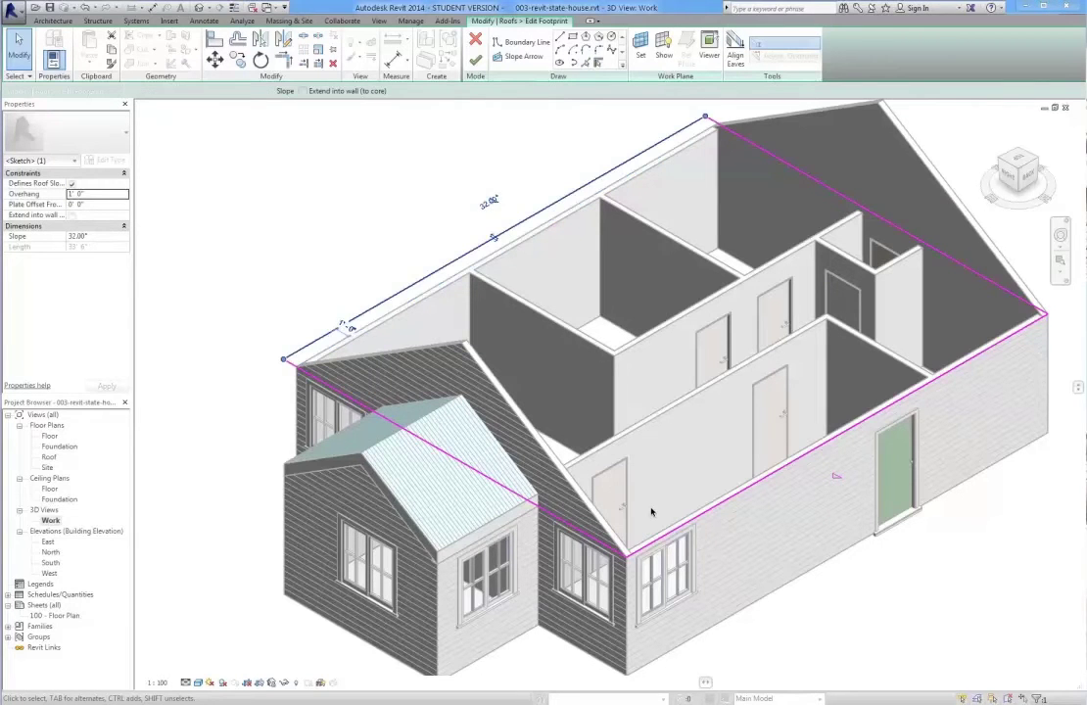
- Set the overhang of the main roof's north eave line, above the door side, to 1' 0"
click(670, 534)
click(670, 534)
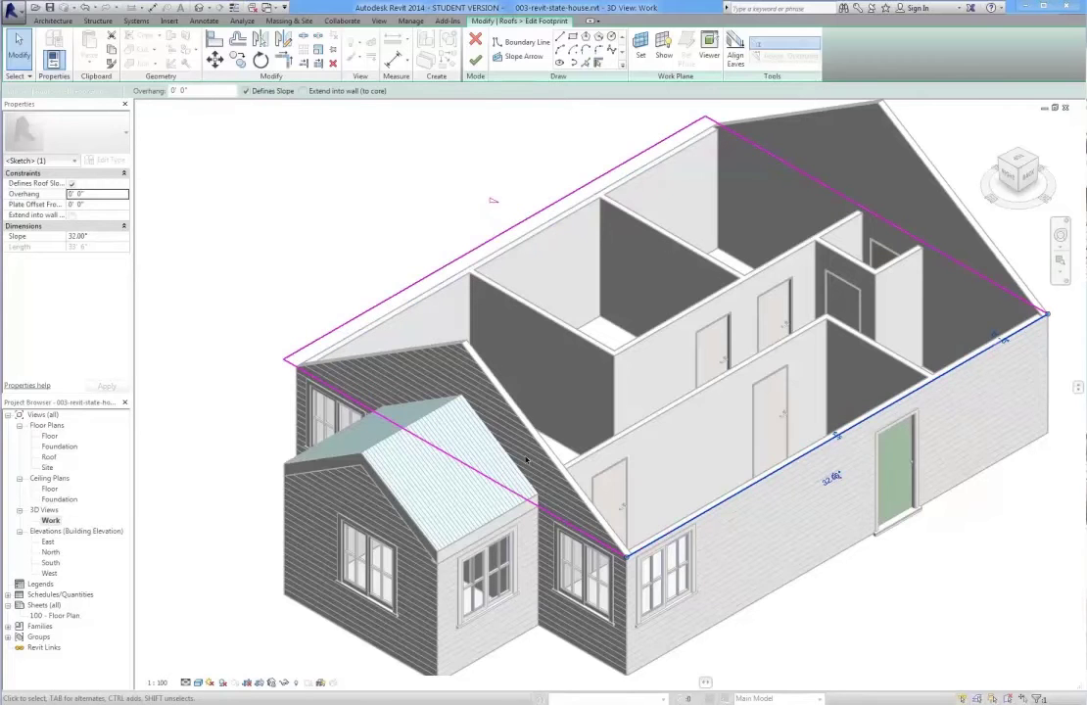
double_click(86, 194)
text(1)
key(Return)
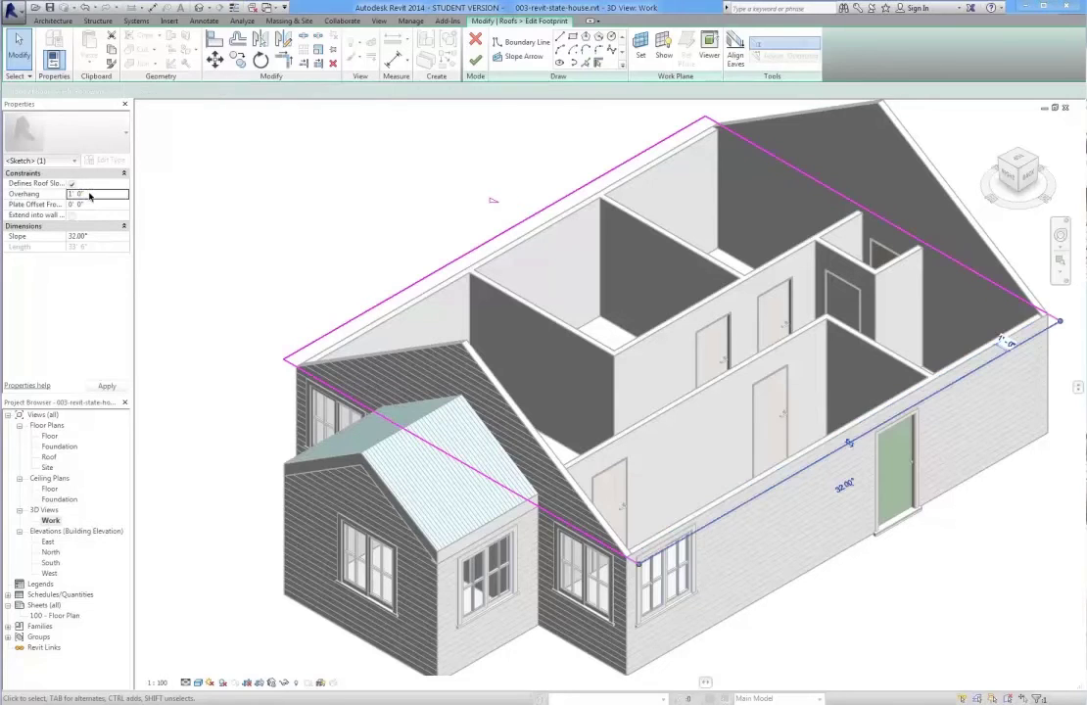
- Set the overhang of the main roof's east gable line, above the small roof, to 0' 6"
click(290, 363)
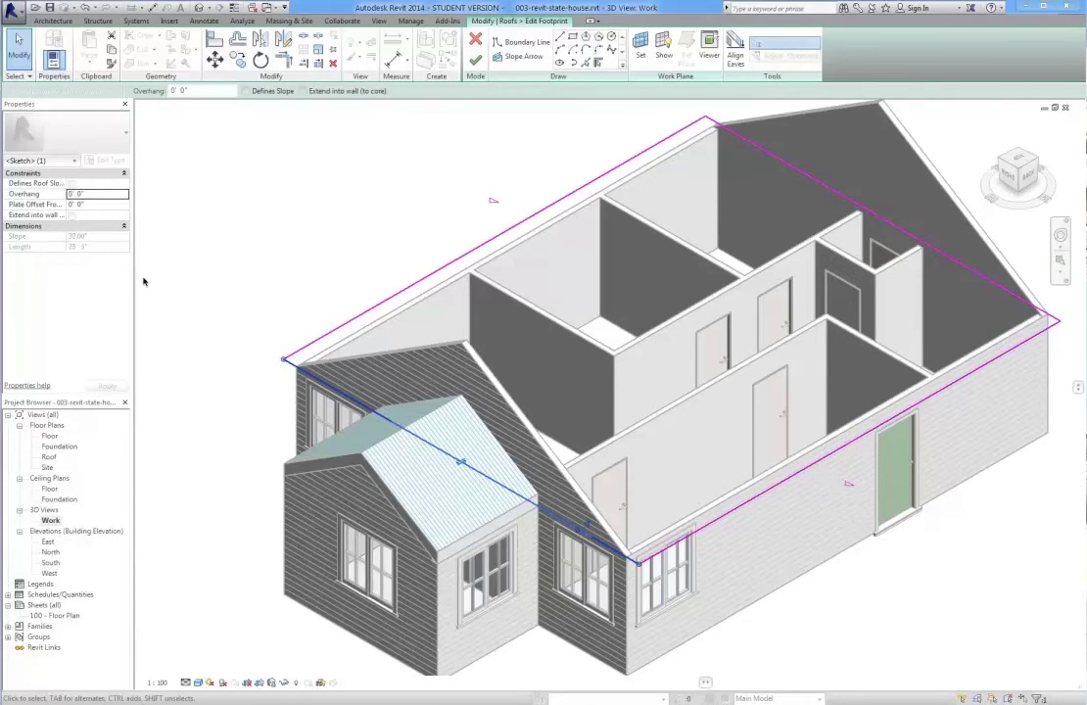
click(86, 195)
text(6)
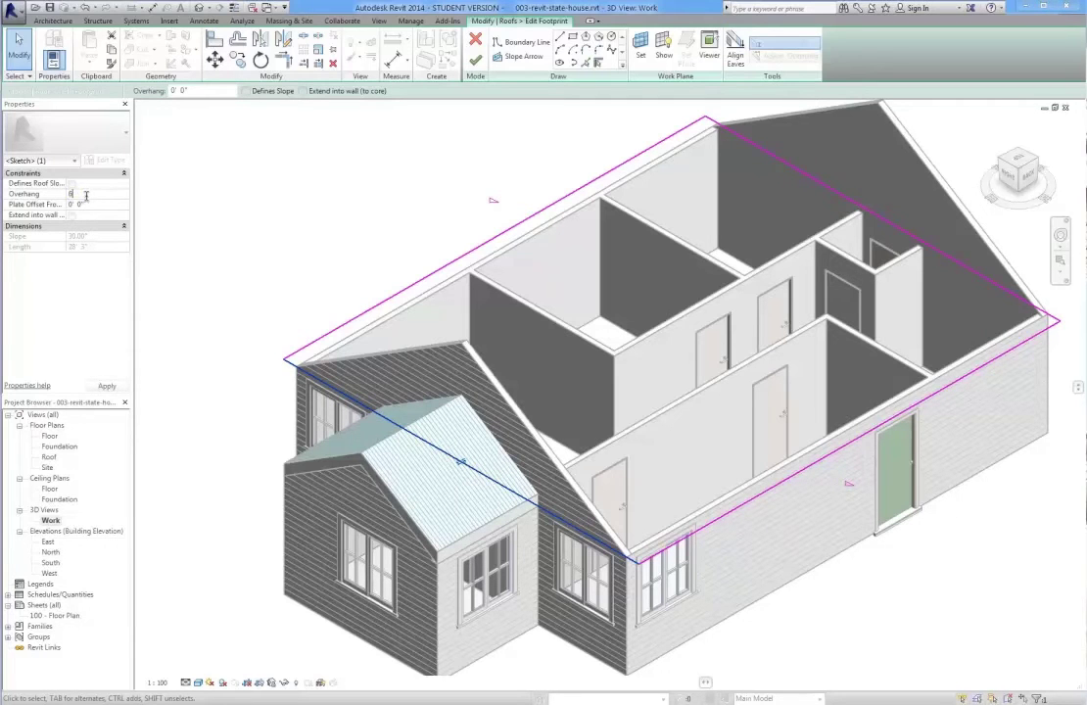
key(Return)
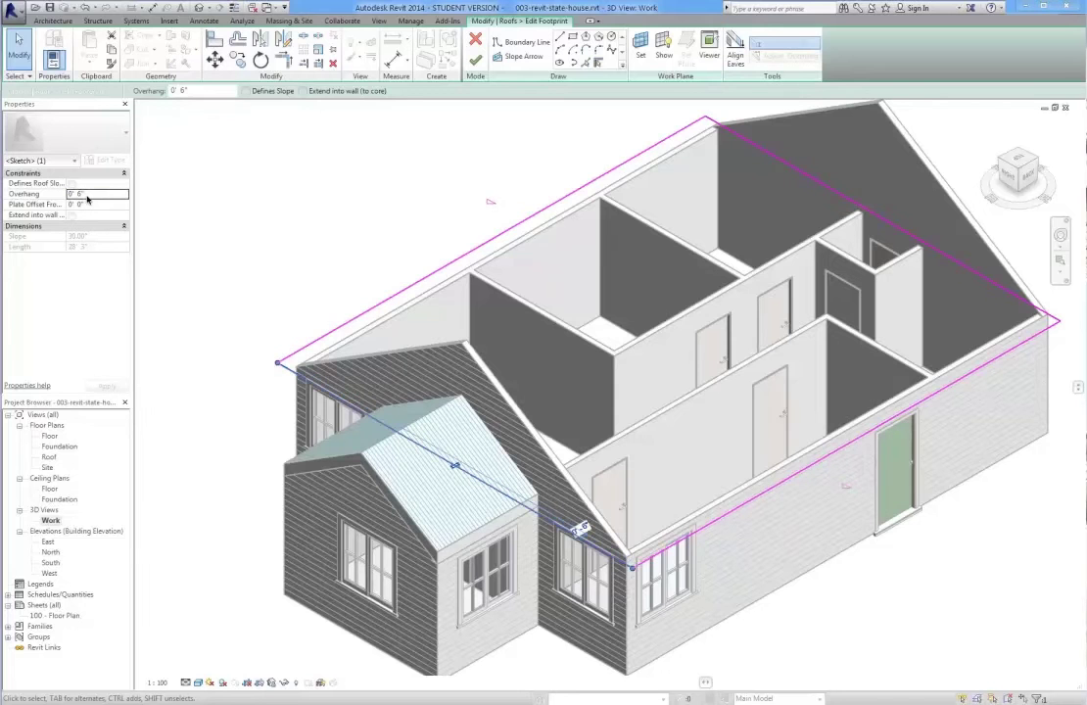
- Set the overhang of the main roof's west gable line to 0' 6" and finish the footprint edit
click(880, 209)
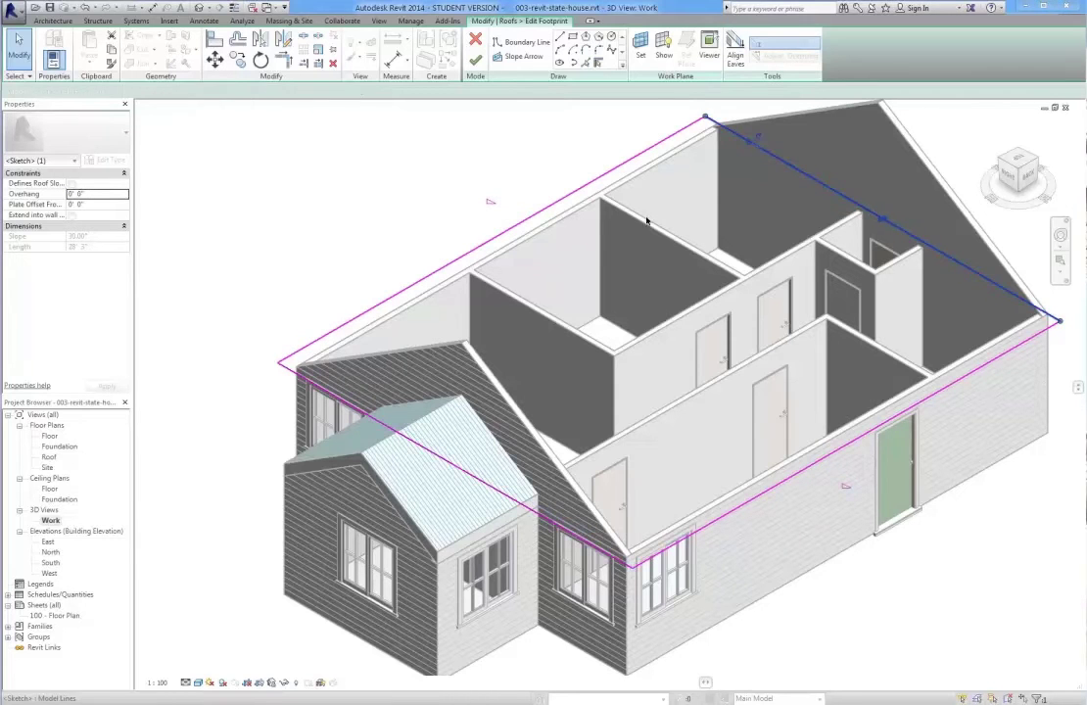
click(90, 194)
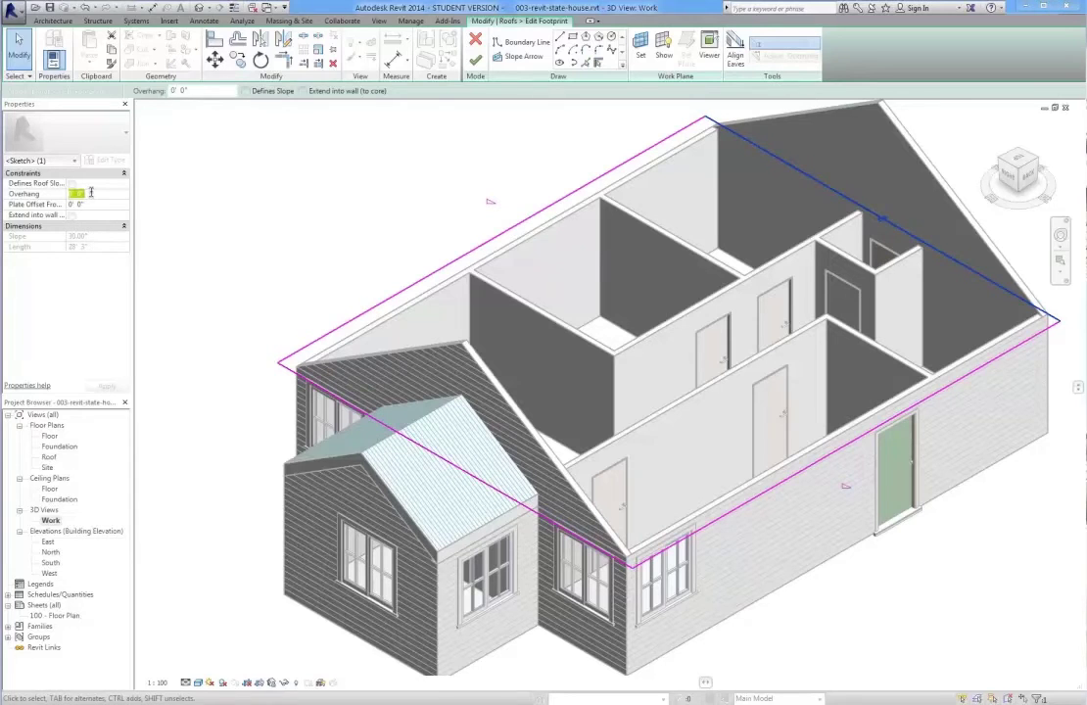
text(6")
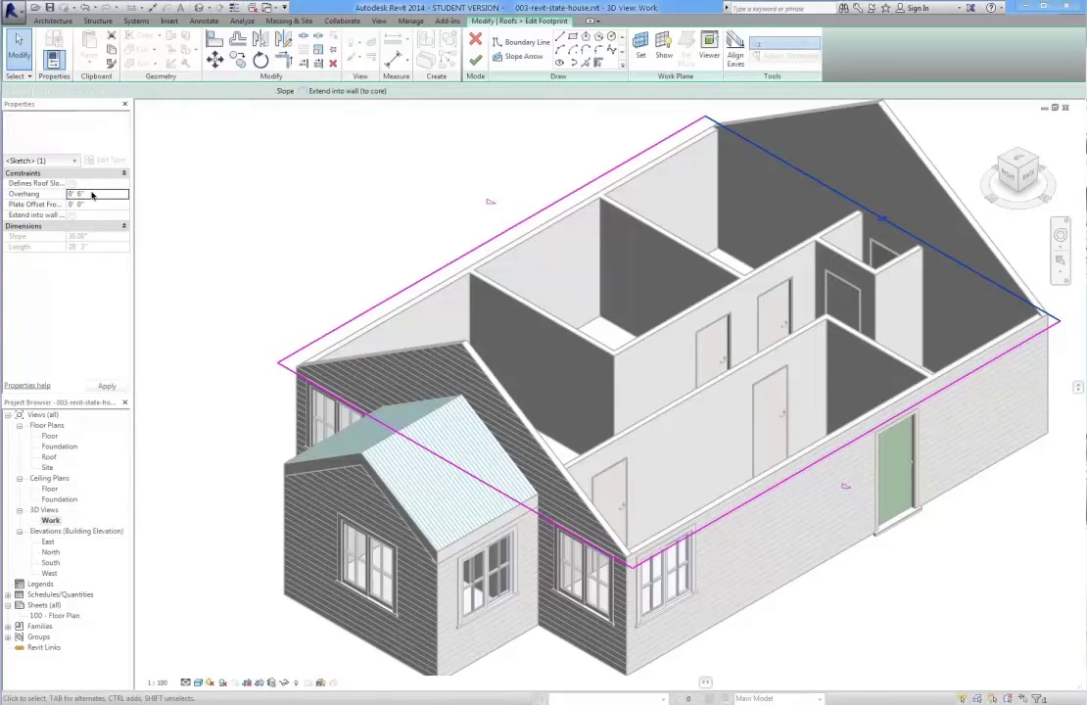
key(Return)
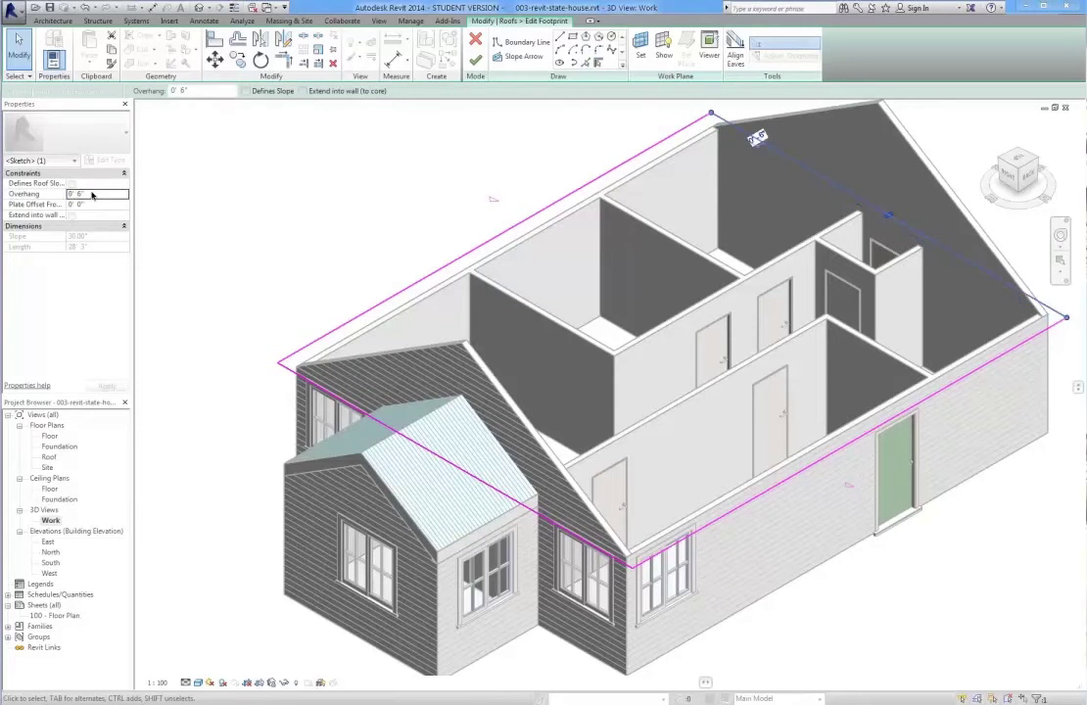
click(475, 61)
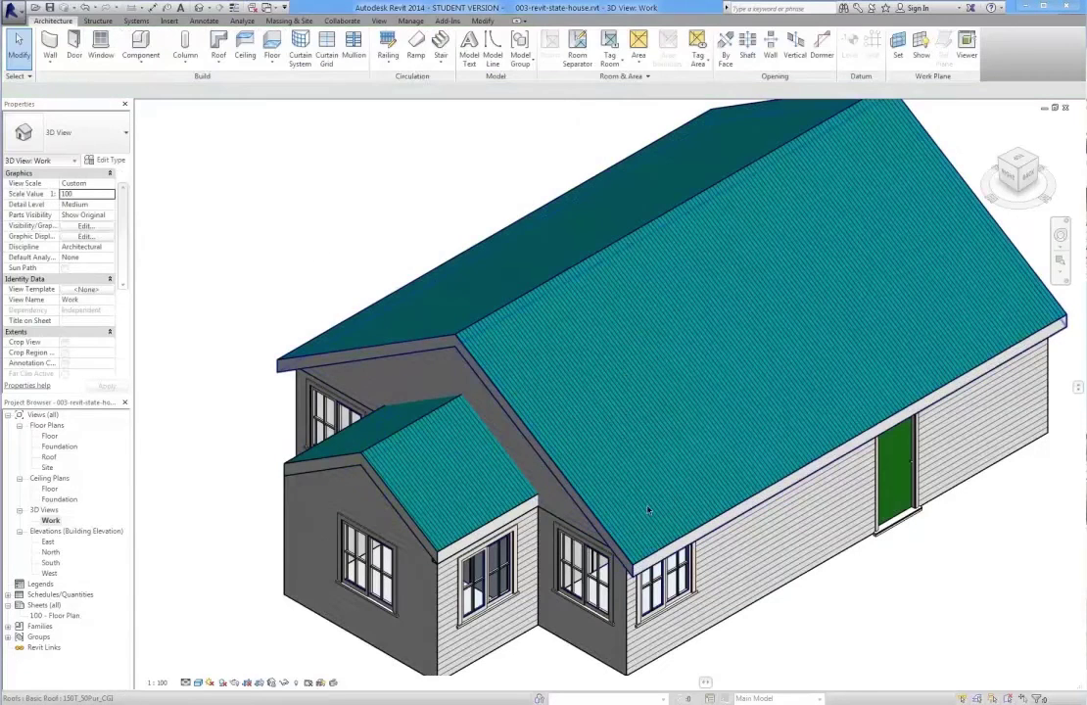
- Examine the main roof's new overhangs in the North and East elevations
double_click(49, 554)
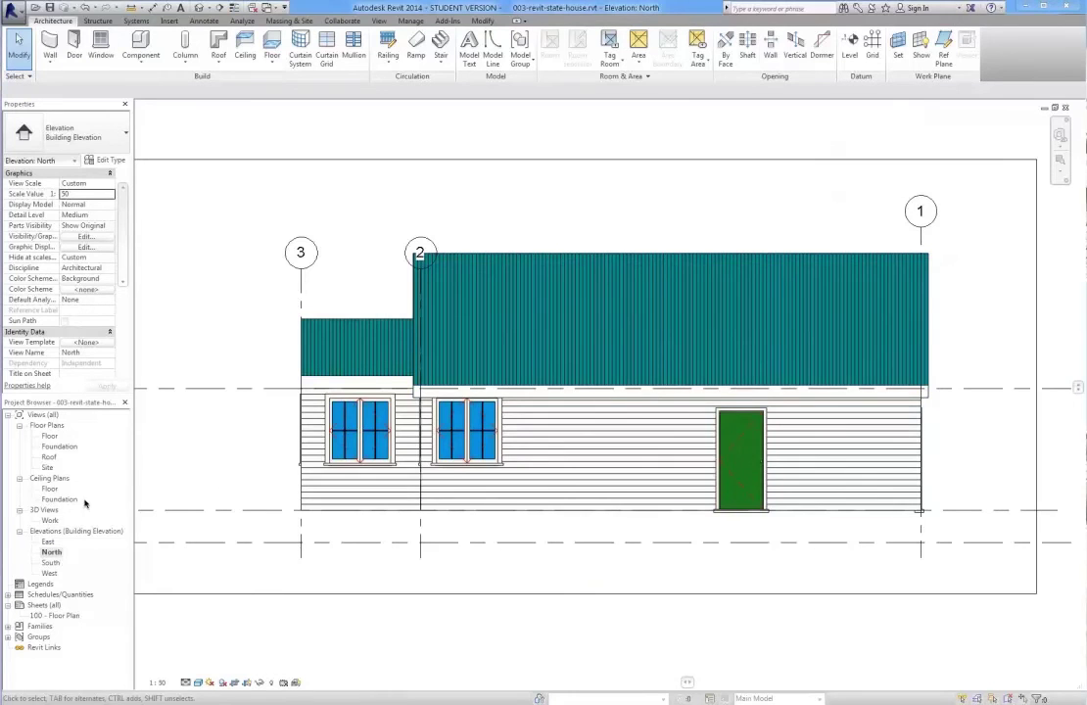
double_click(48, 543)
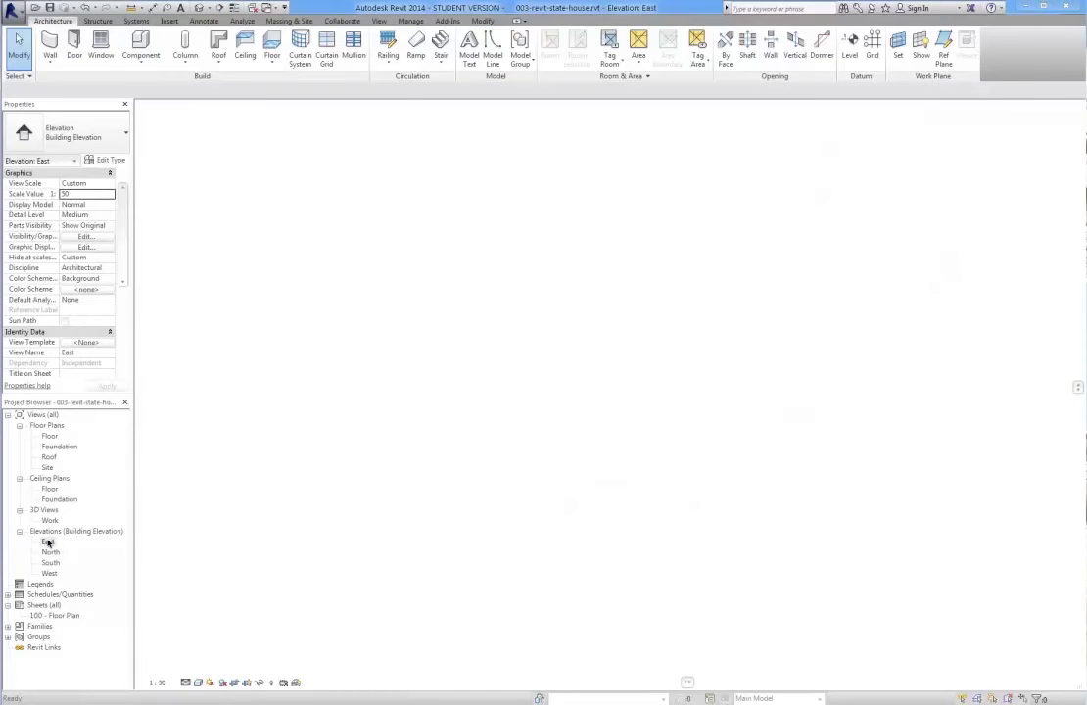
scroll(279, 393, up, 2)
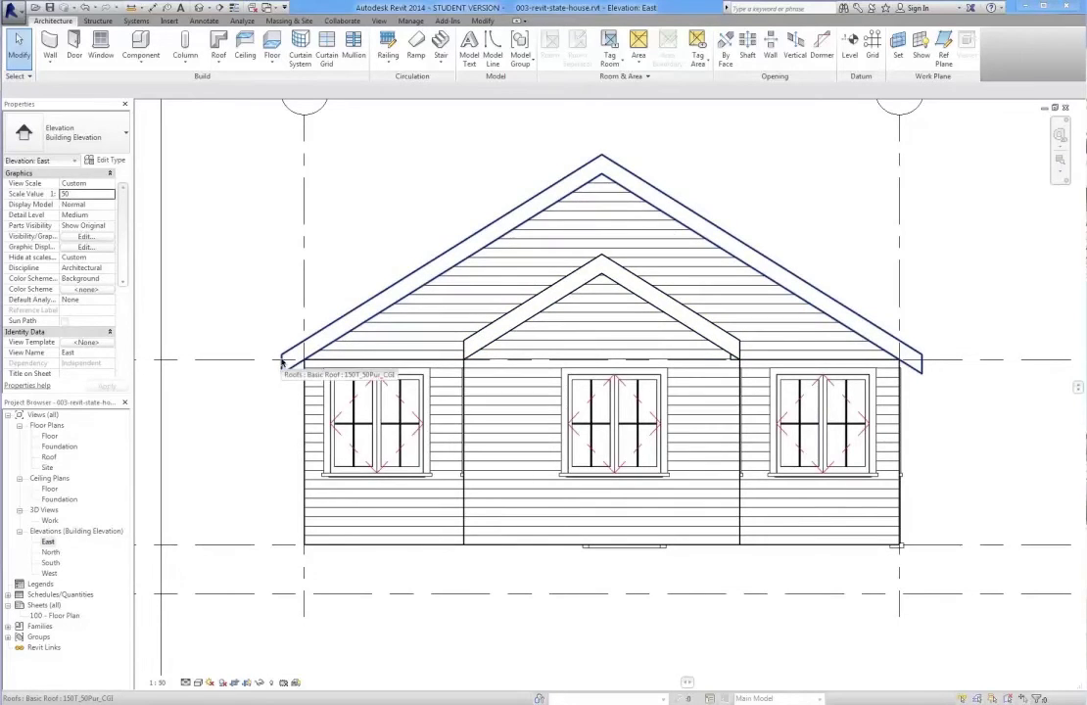
- In the Roof floor plan, add Fascia 19mm x 180mm roof fascias along the eaves of the main roof and the small east roof
double_click(48, 457)
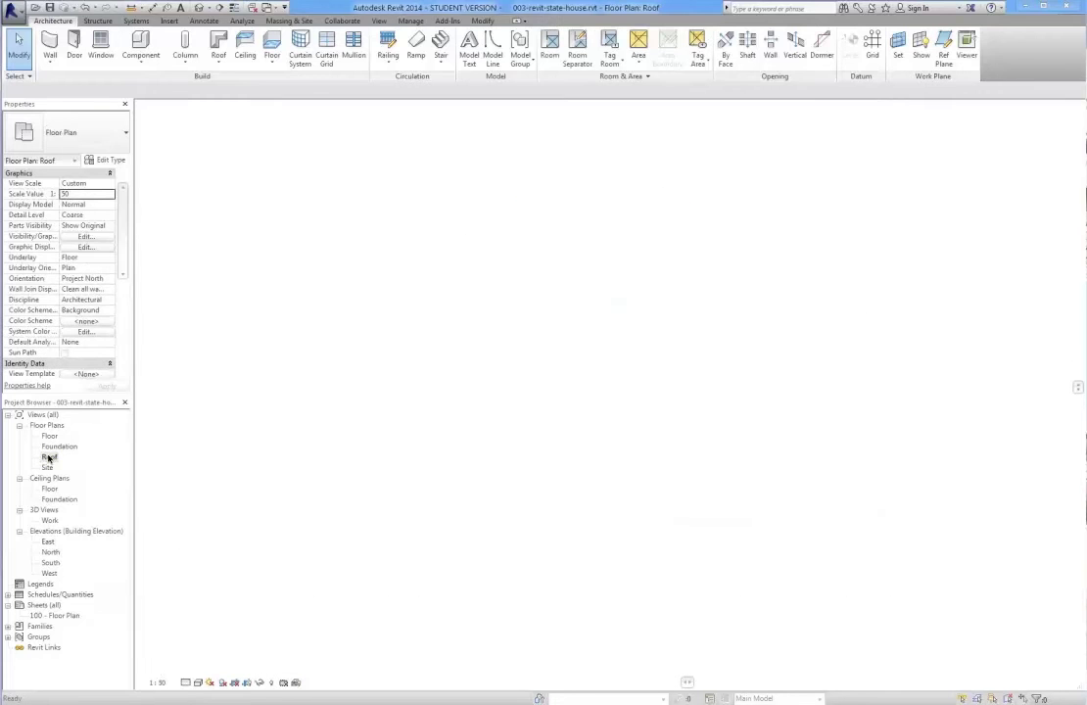
middle_drag(476, 207, 583, 250)
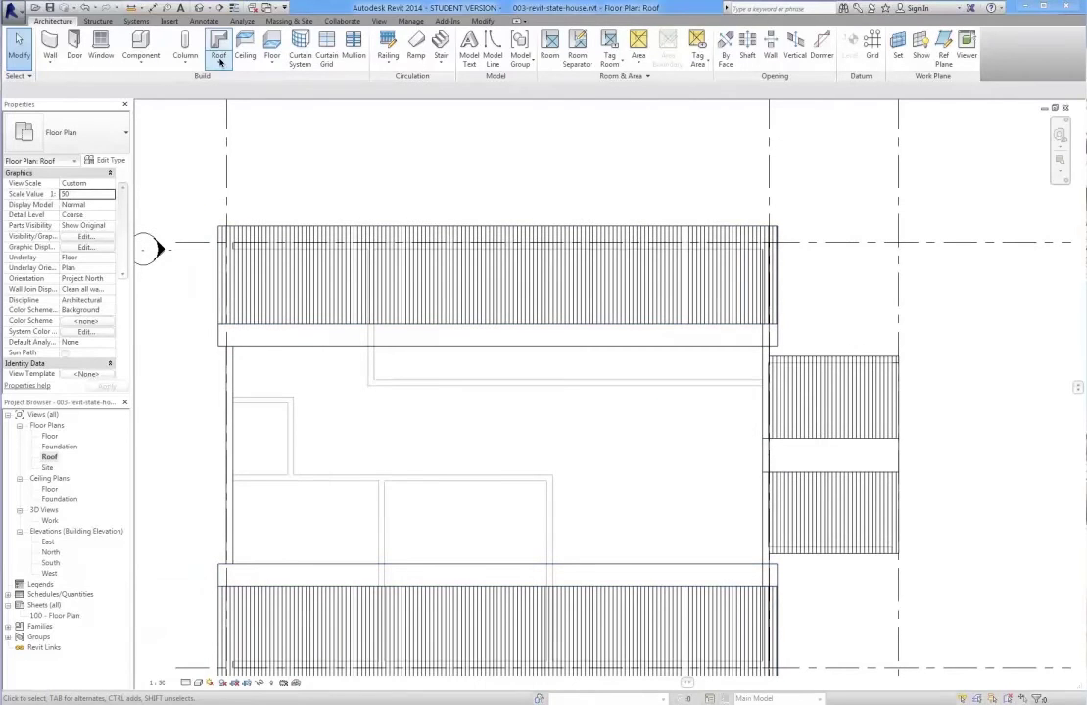
click(220, 59)
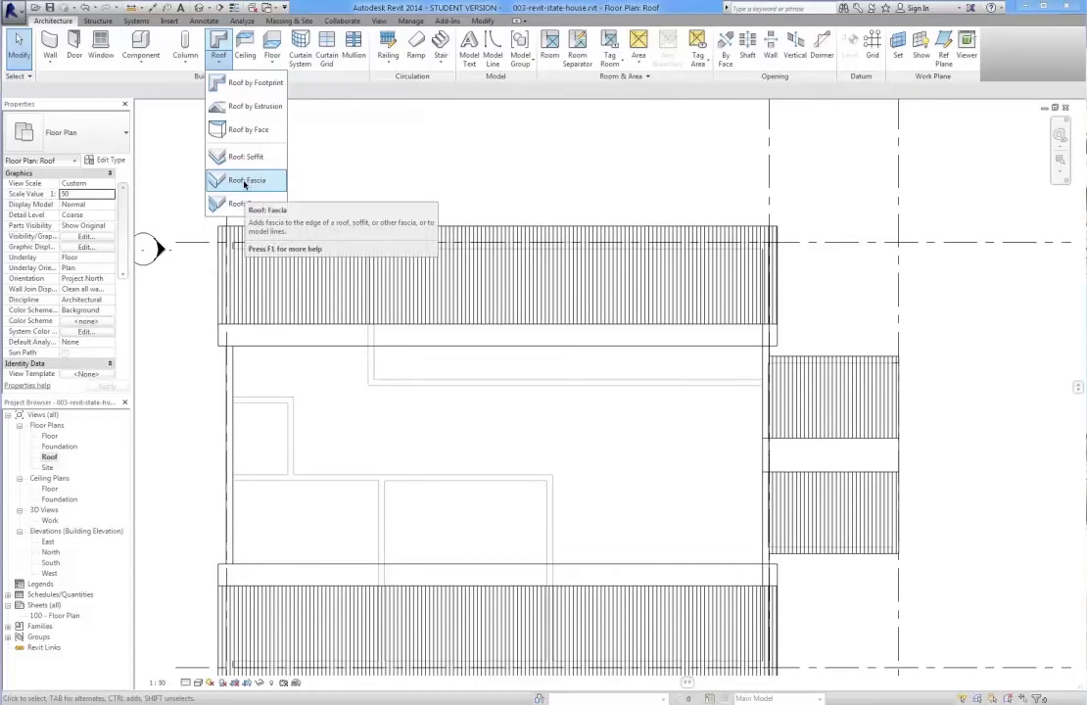
click(247, 182)
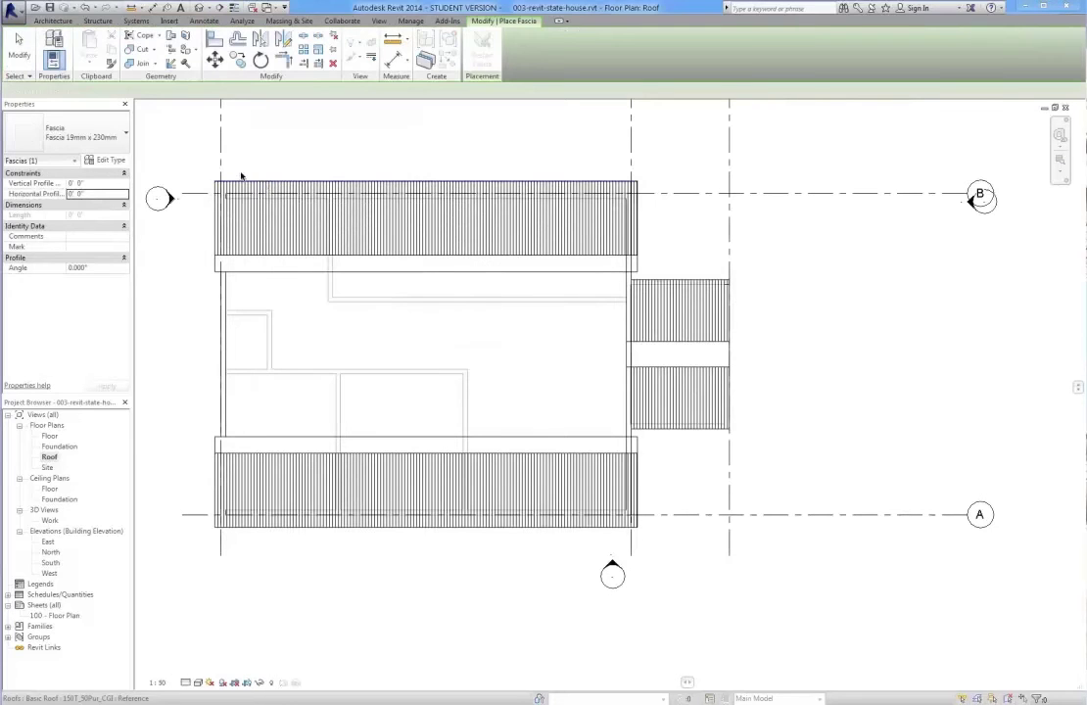
click(104, 138)
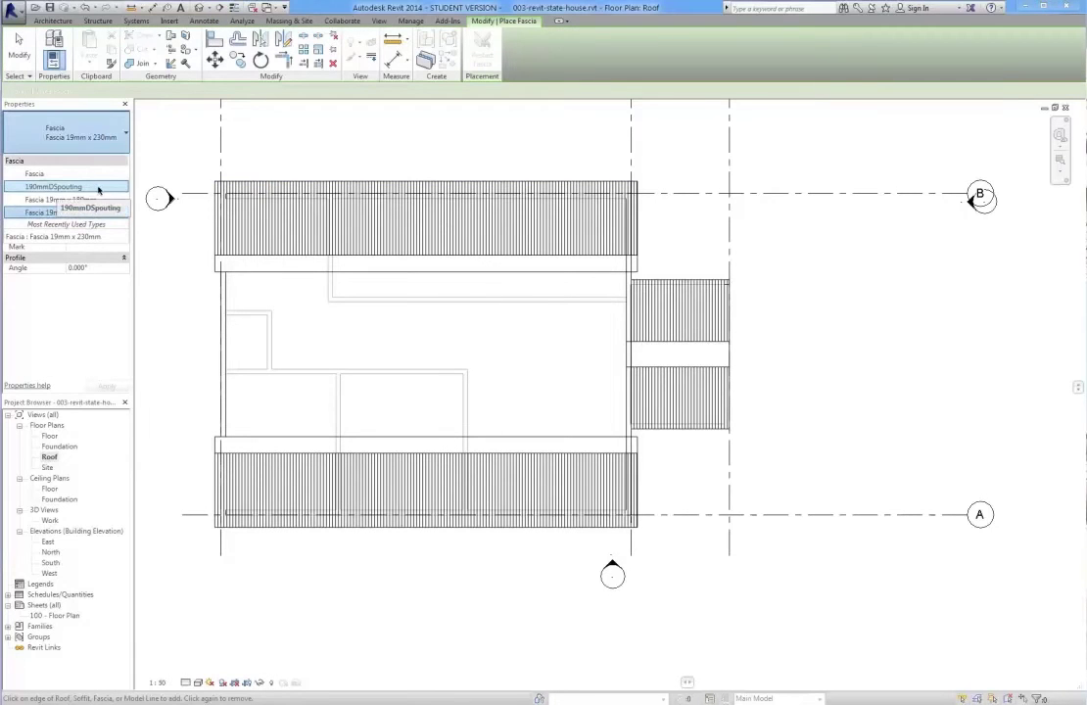
click(113, 137)
click(88, 136)
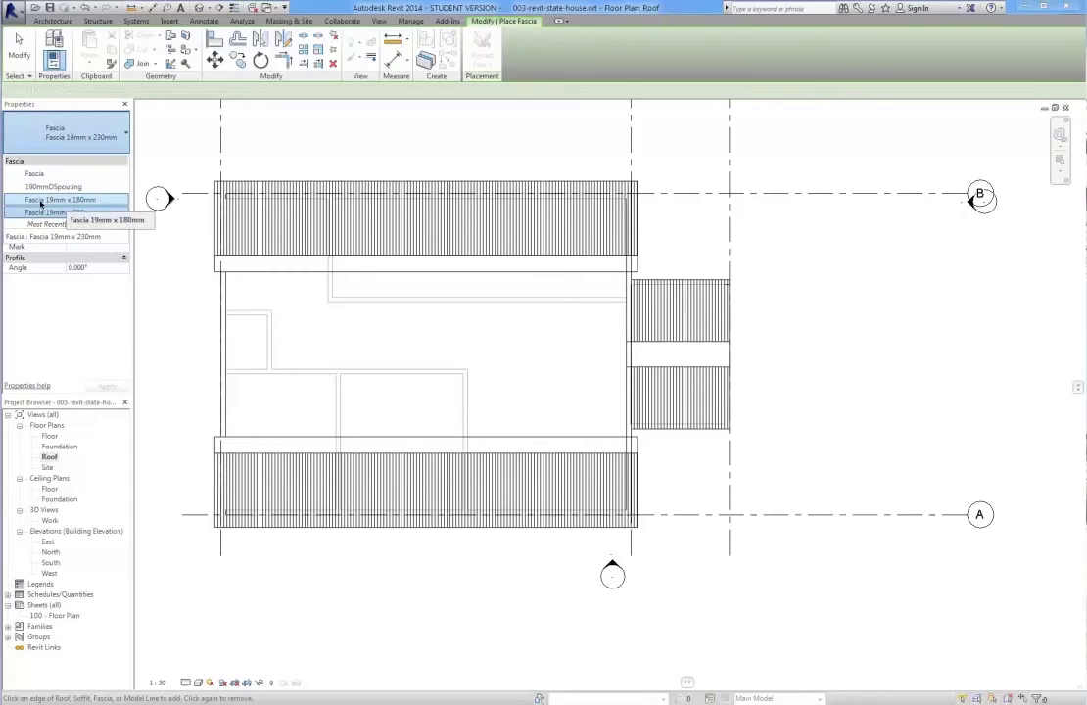
click(97, 201)
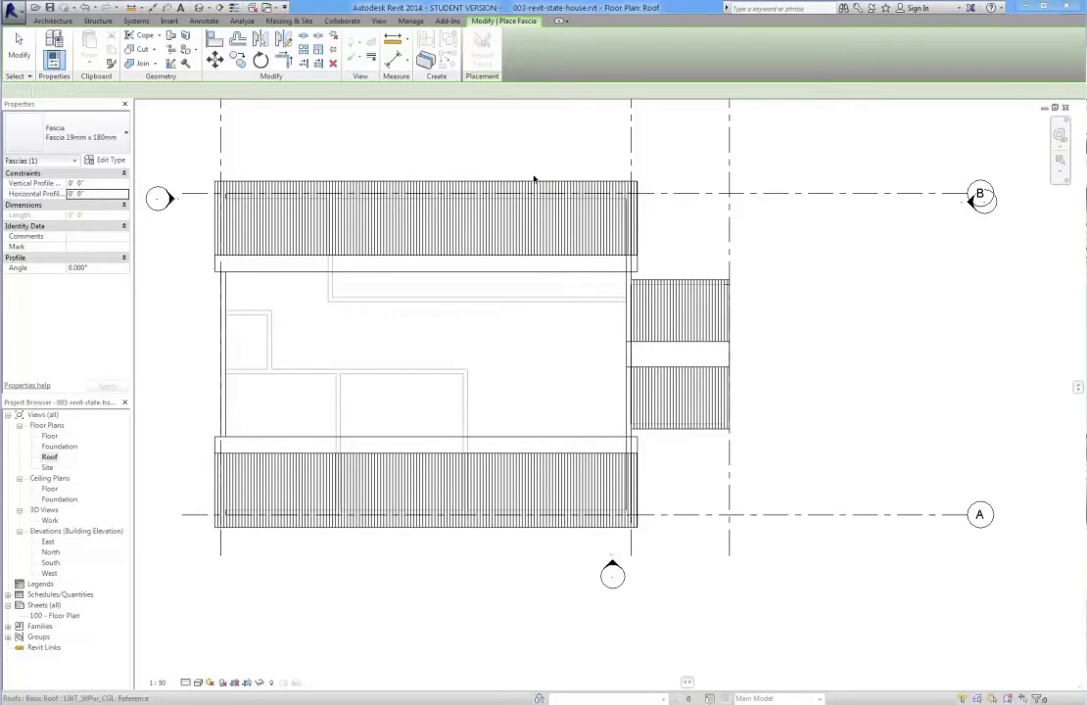
click(261, 184)
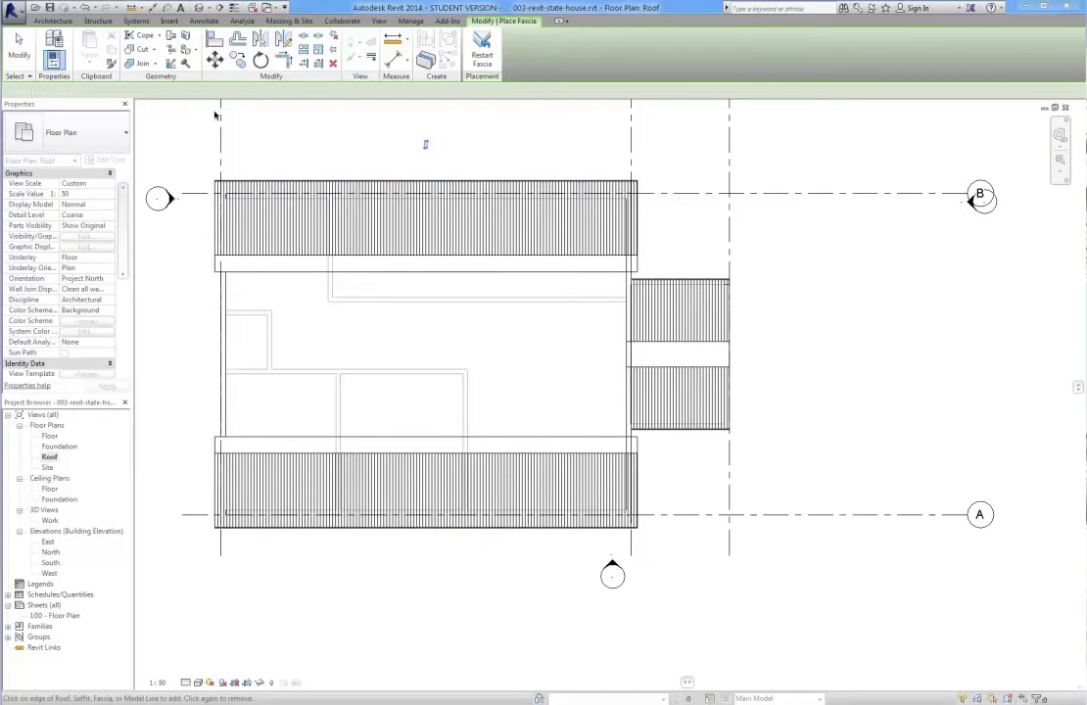
click(20, 51)
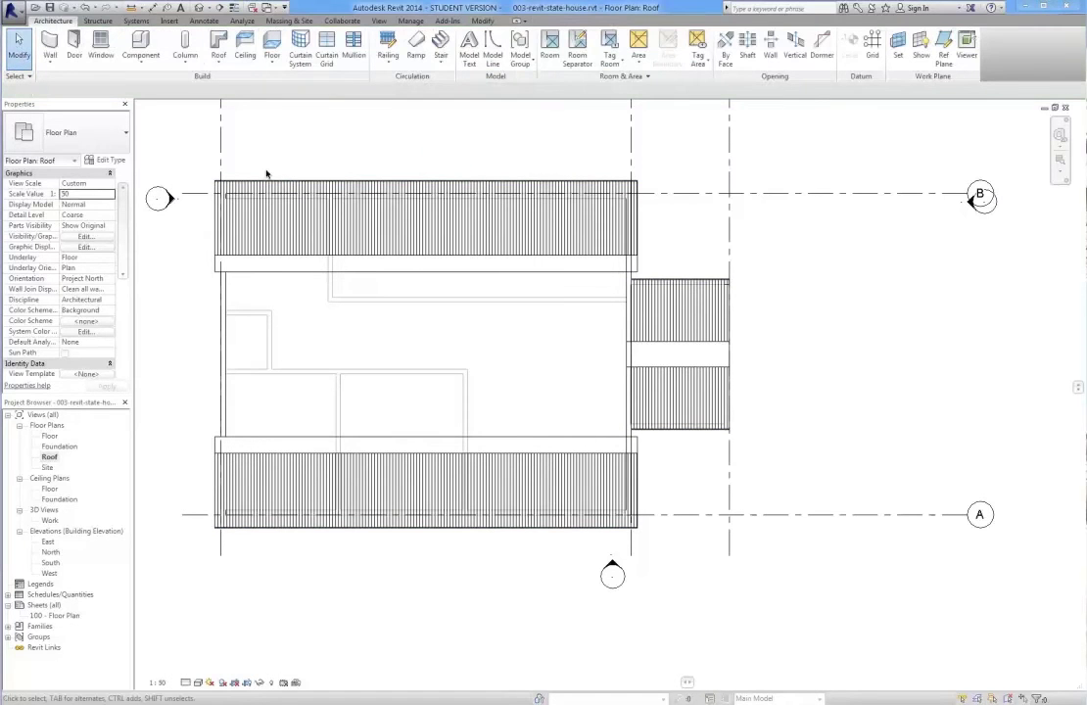
- Add a roof gutter of the Gutter type along the fascia on the main roof's north eave
click(218, 61)
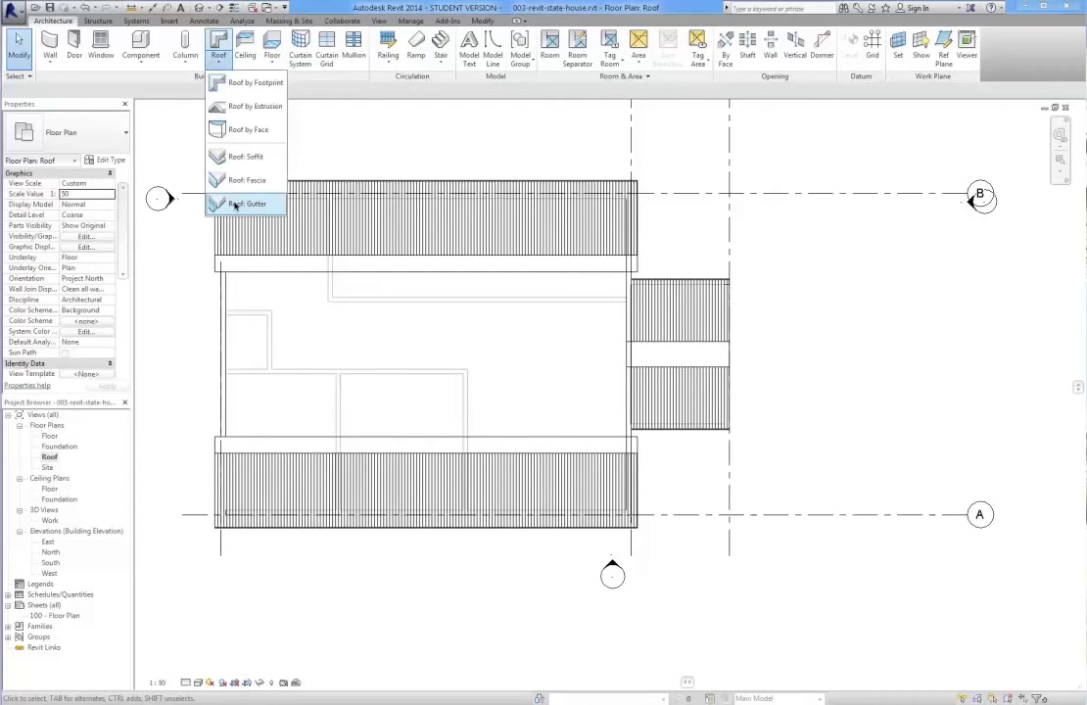
click(213, 202)
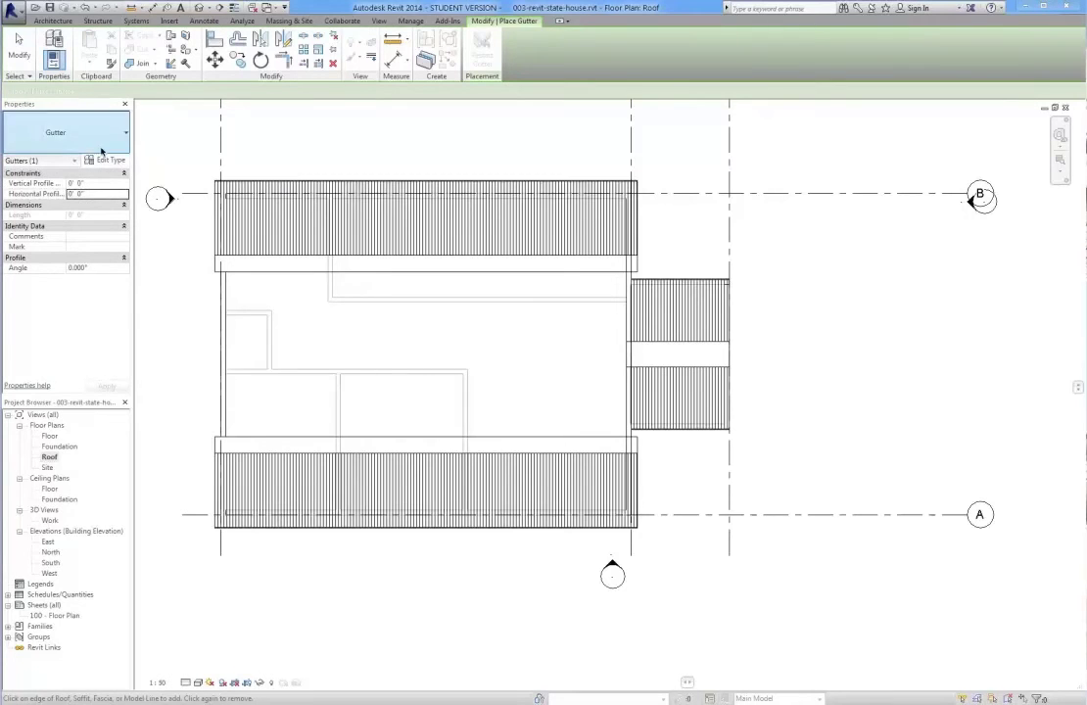
scroll(299, 183, up, 6)
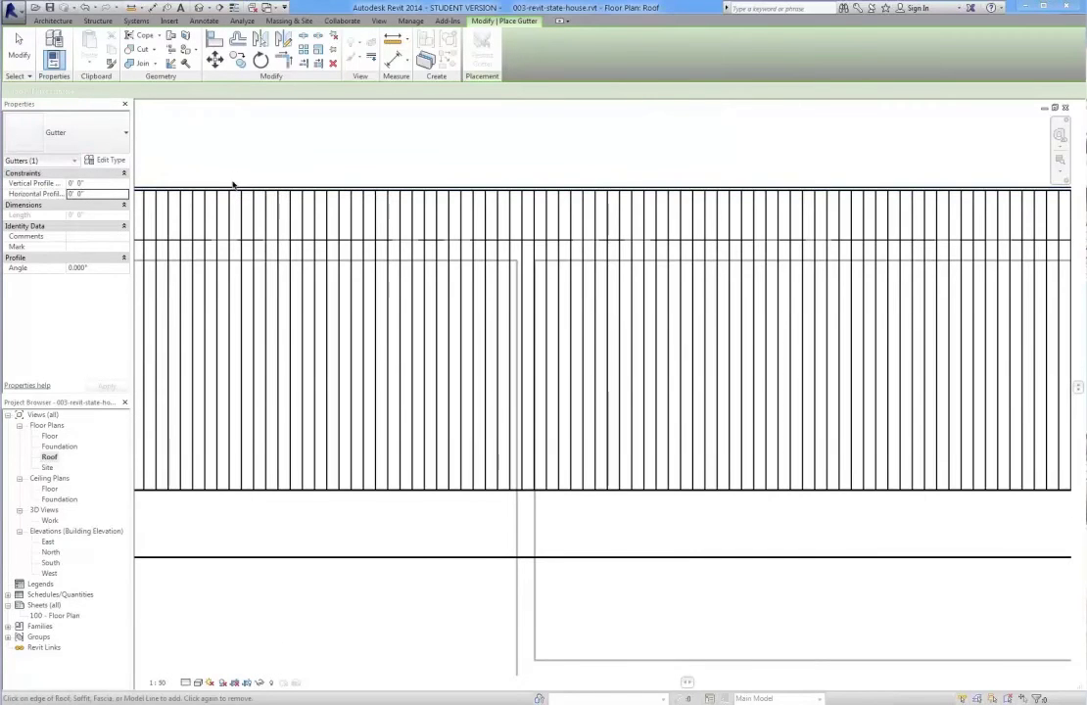
click(234, 188)
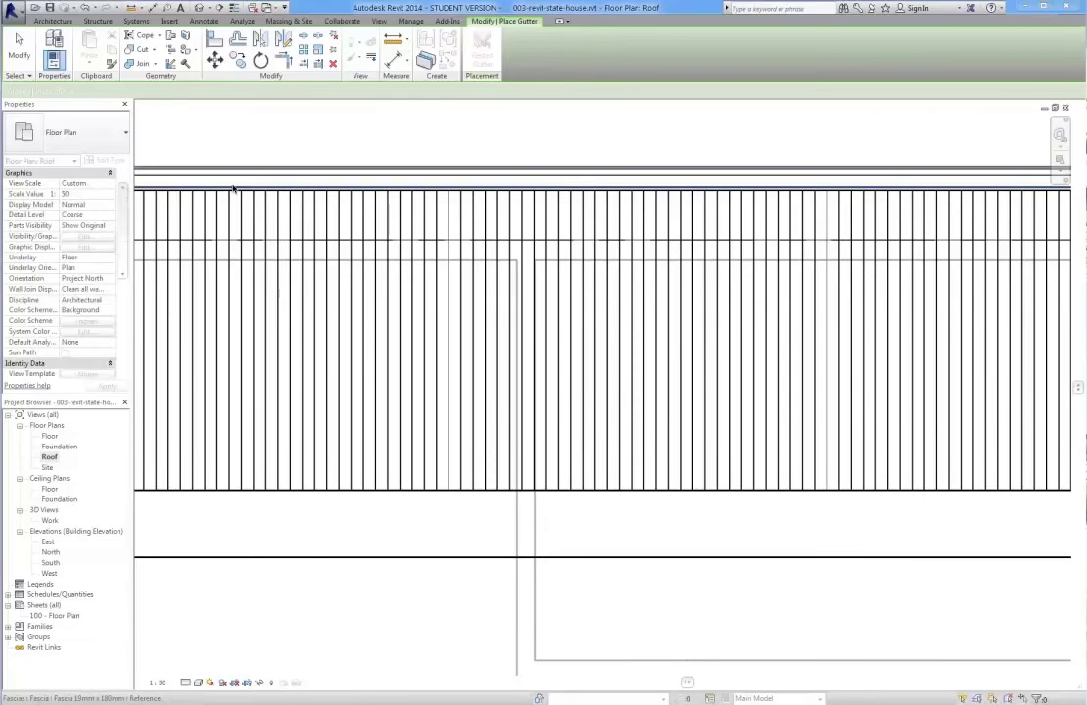
scroll(291, 112, down, 5)
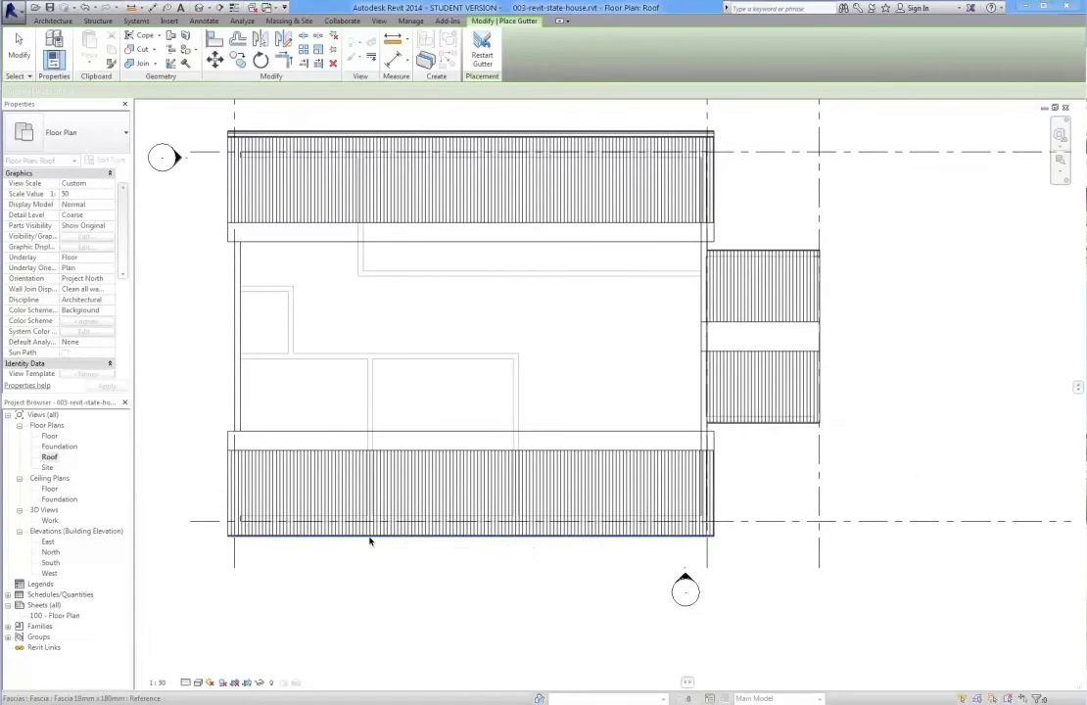
key(ctrl+z)
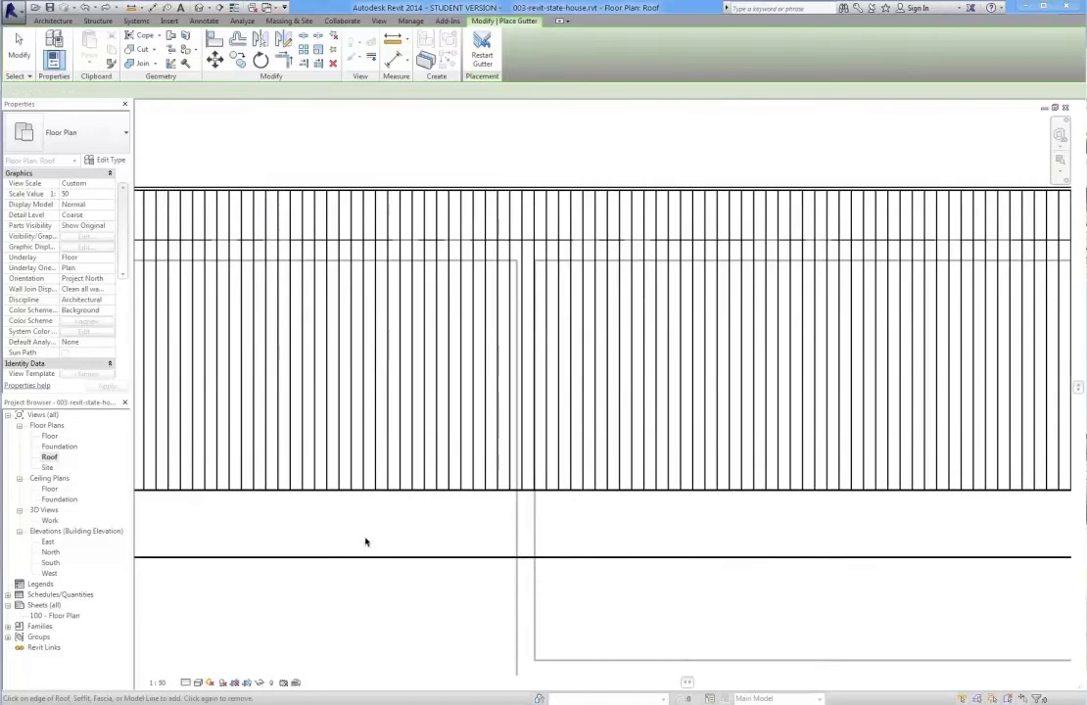
scroll(429, 552, down, 4)
scroll(434, 280, down, 3)
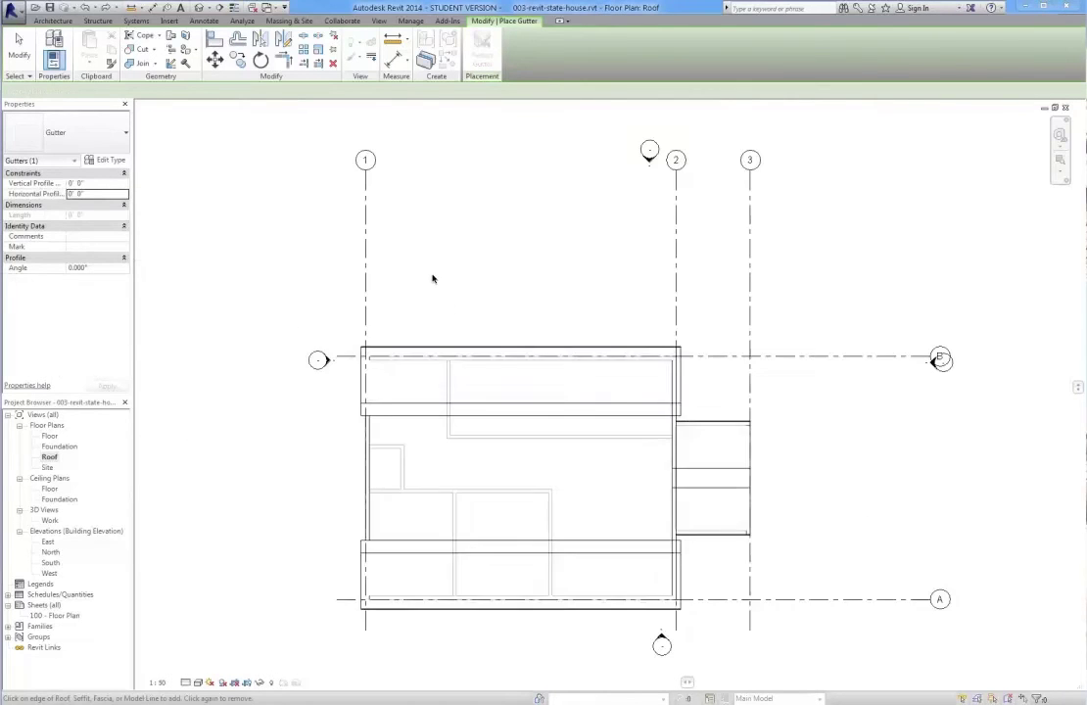
scroll(438, 396, up, 4)
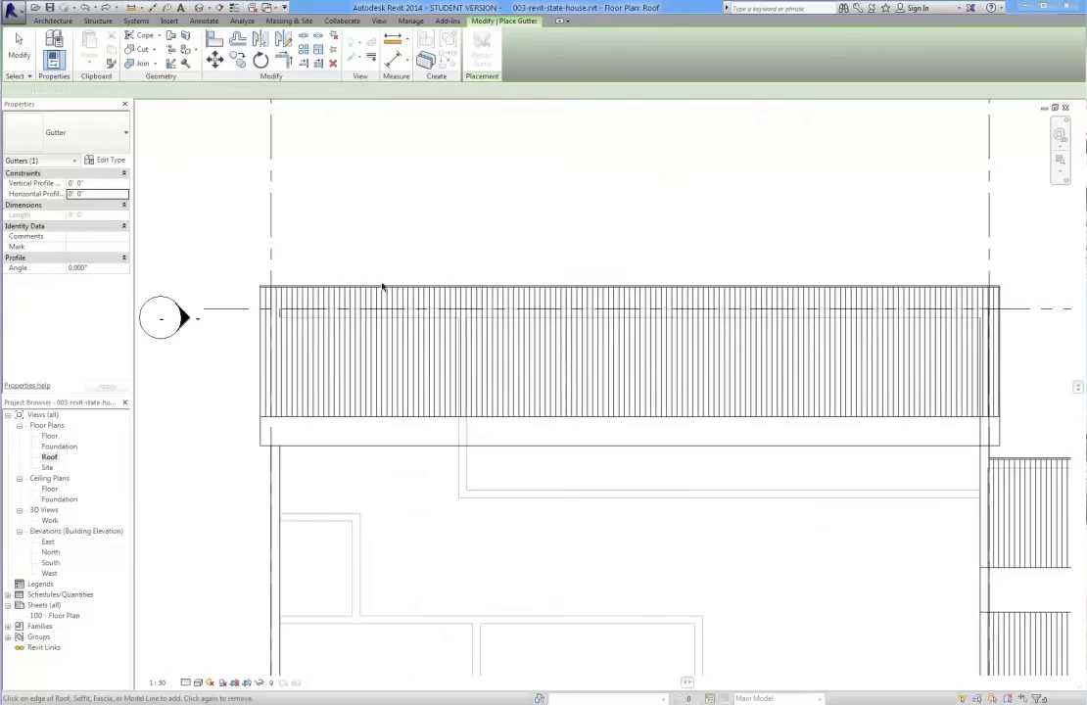
scroll(388, 291, up, 4)
scroll(382, 290, up, 4)
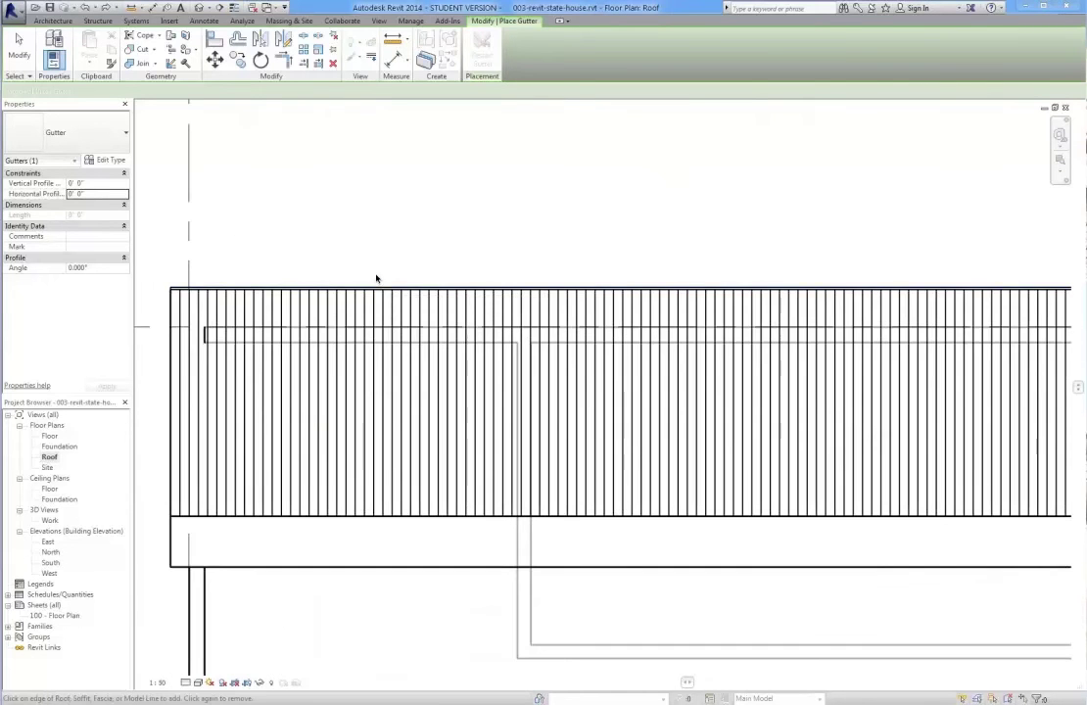
click(373, 297)
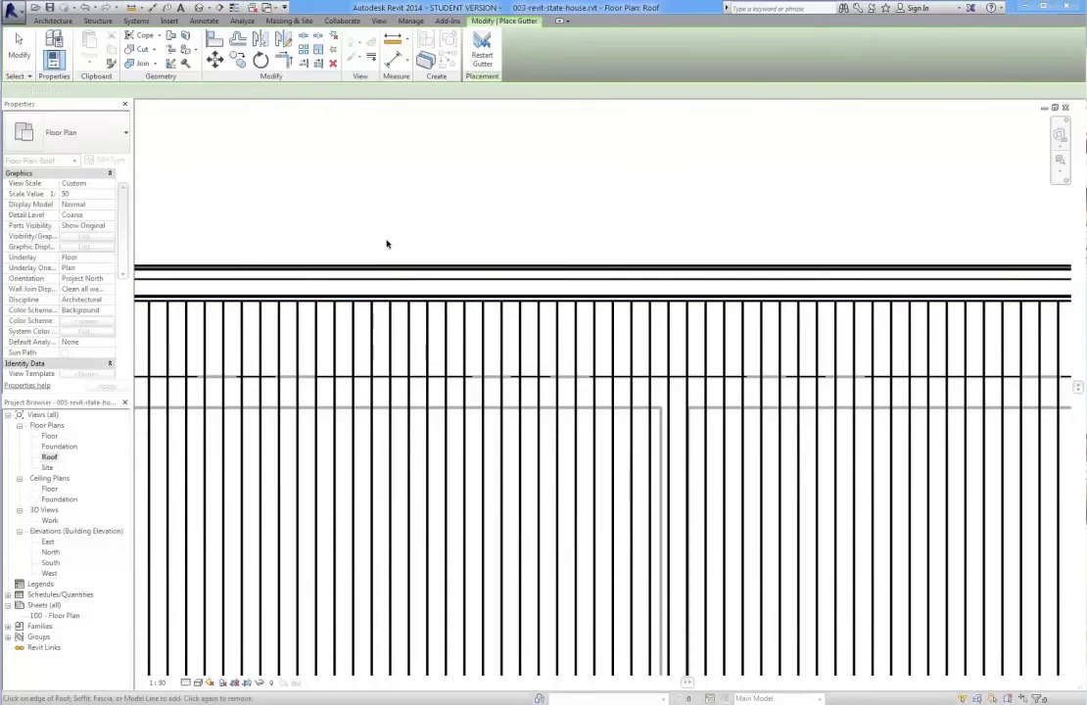
- Add a matching gutter along the fascia on the main roof's south eave
scroll(386, 179, down, 4)
scroll(425, 396, down, 3)
scroll(388, 468, up, 6)
click(375, 416)
- Add gutters along the south and north eaves of the small east roof, finish gutter placement and save the project
scroll(209, 500, down, 3)
scroll(939, 296, up, 5)
click(984, 371)
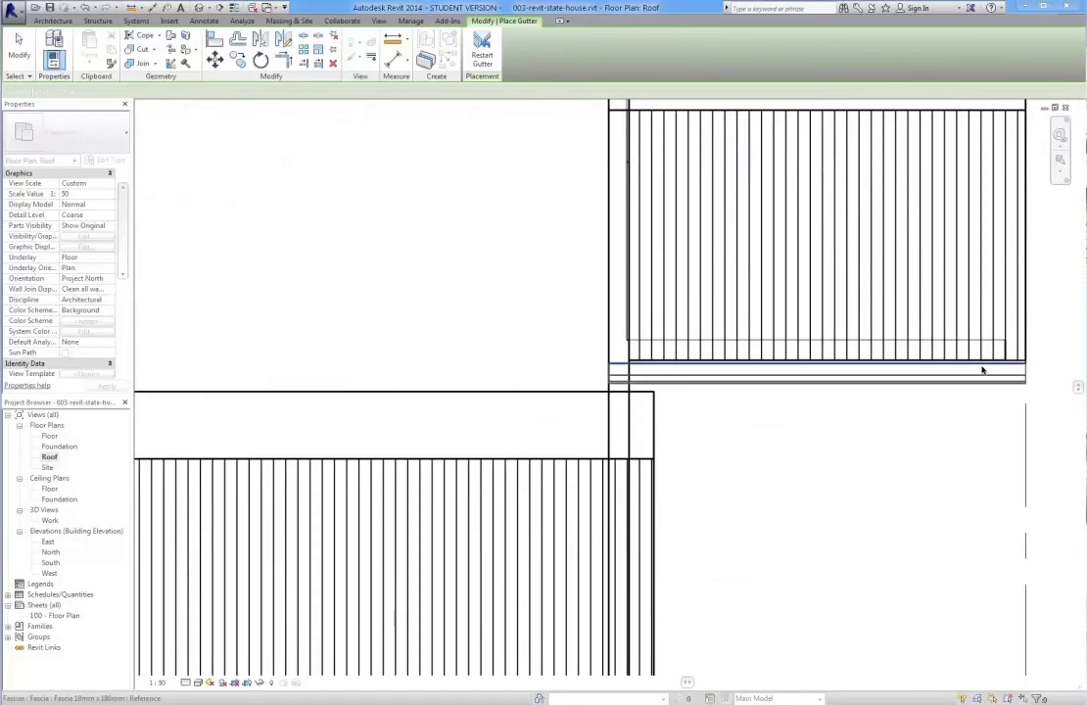
scroll(619, 513, down, 5)
scroll(732, 190, up, 4)
scroll(724, 244, up, 2)
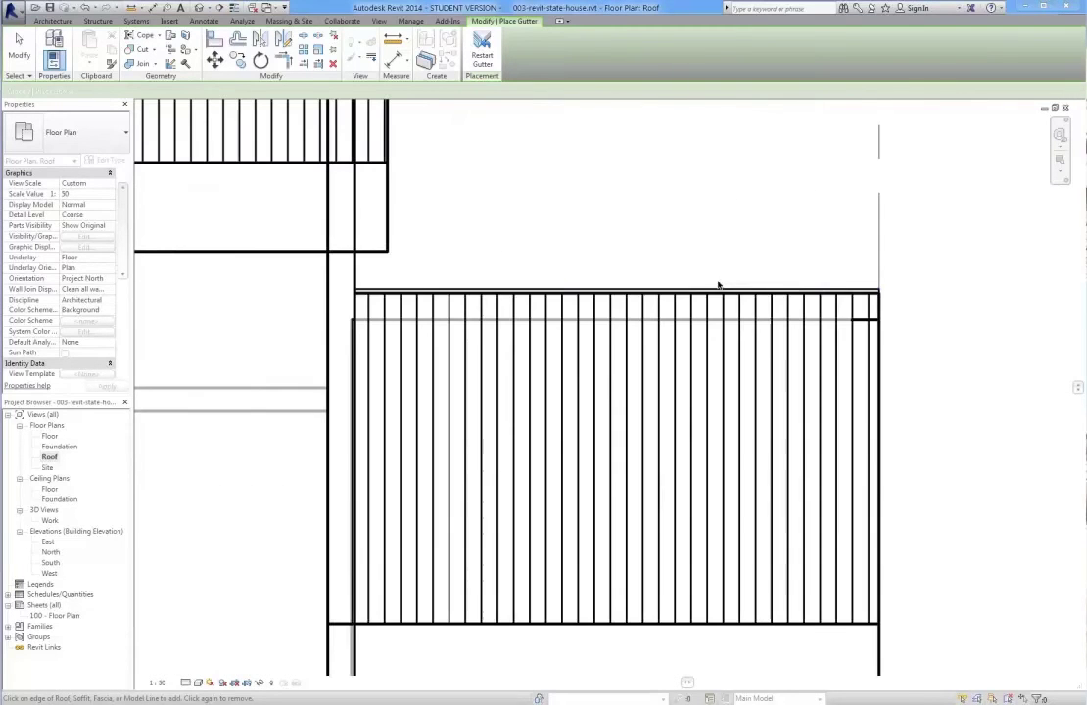
click(718, 294)
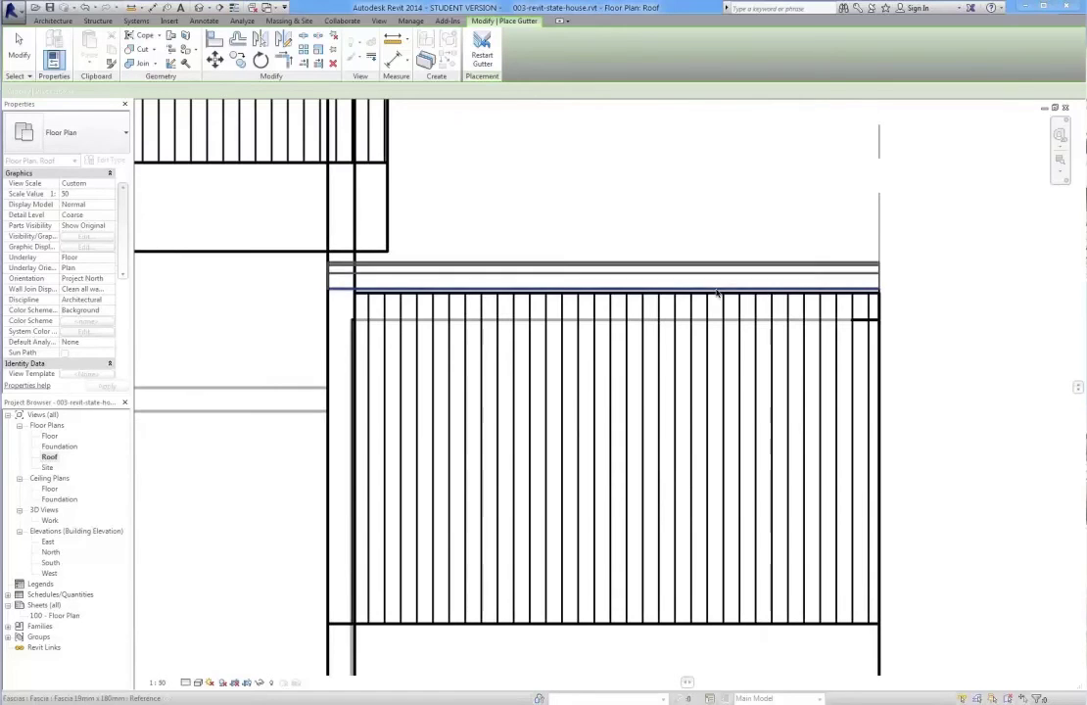
scroll(832, 225, down, 3)
scroll(843, 225, down, 3)
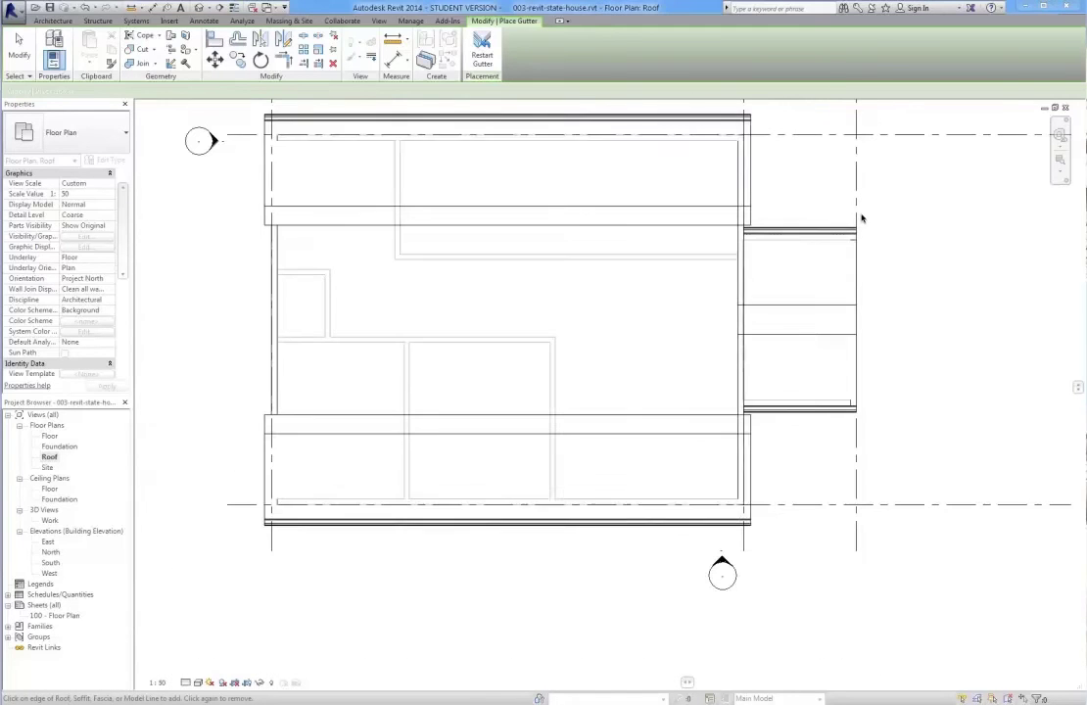
click(17, 50)
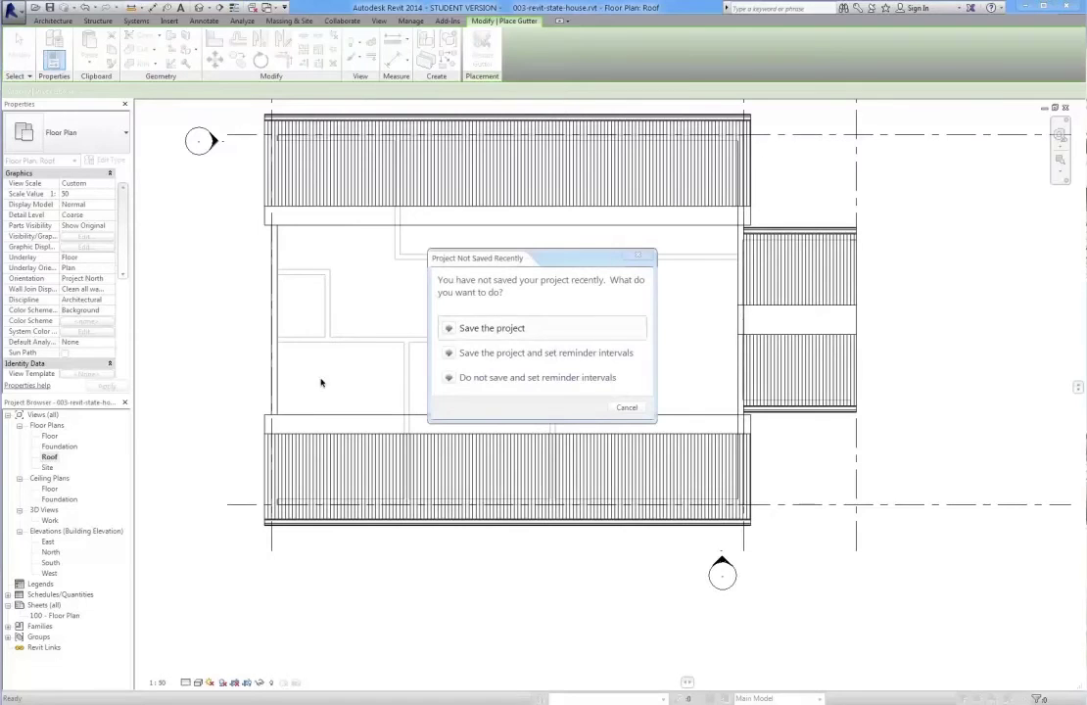
click(519, 330)
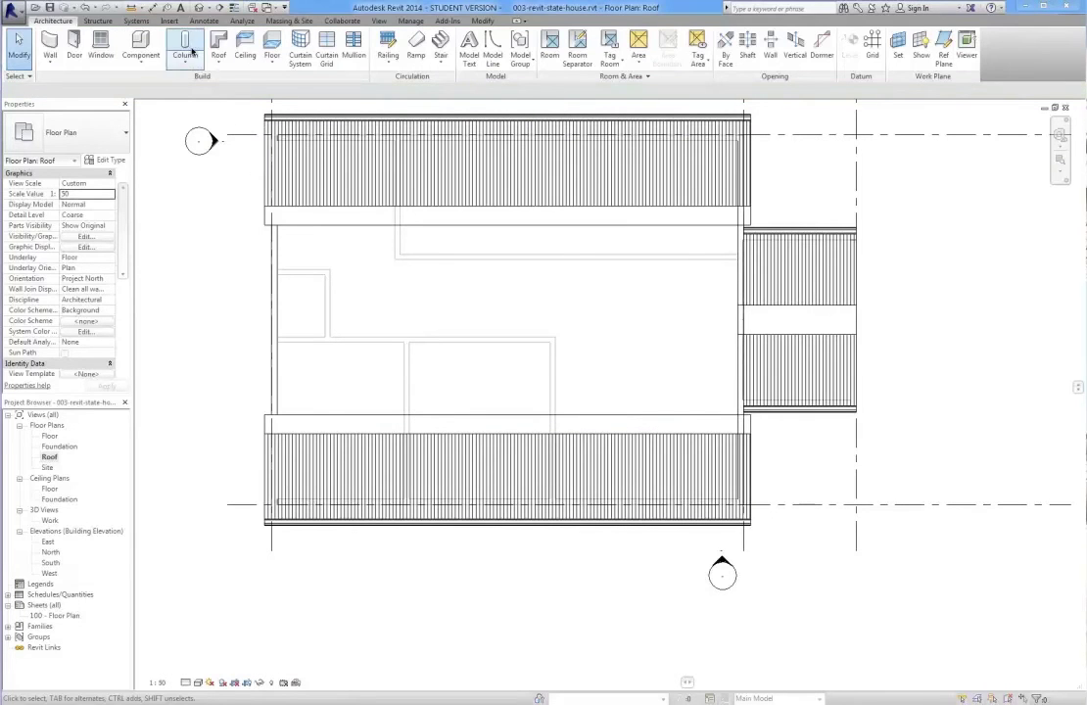
- Place Fascia 19mm x 230mm roof fascias along the main roof's sloping gable edges
click(218, 54)
click(235, 182)
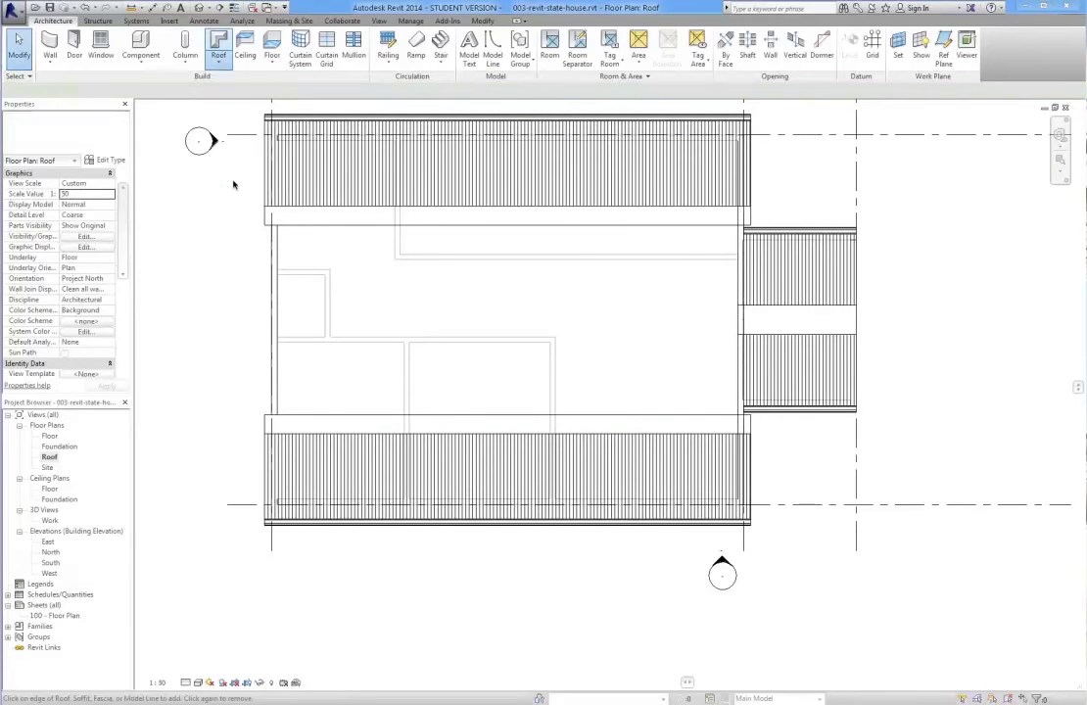
click(116, 141)
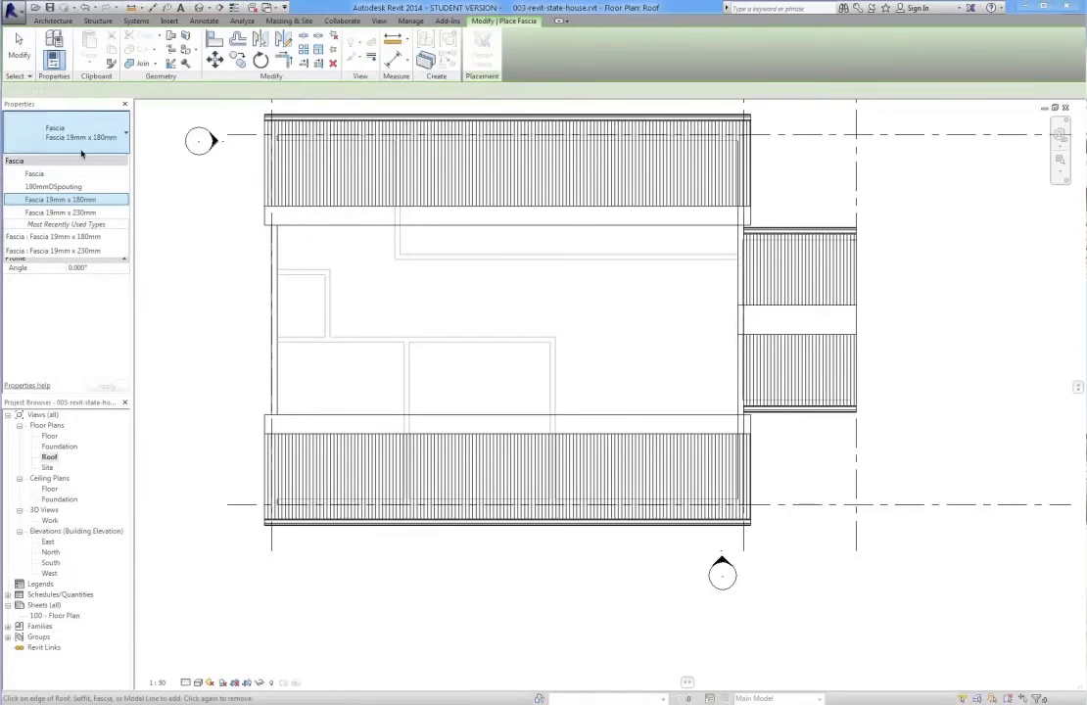
click(95, 214)
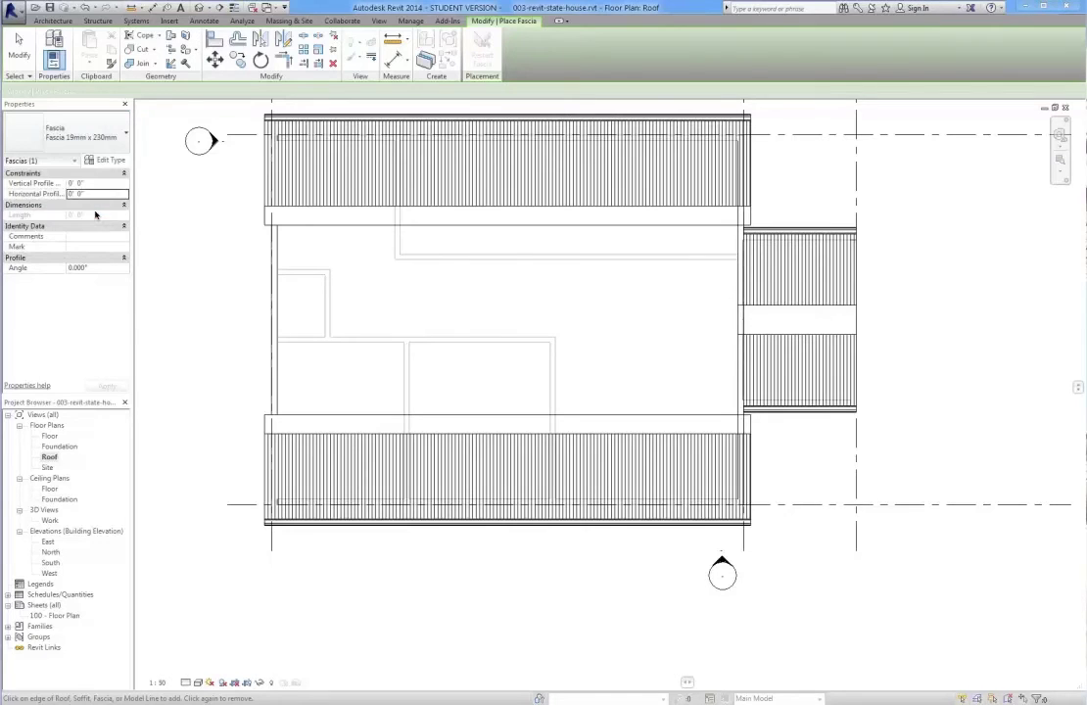
scroll(258, 104, up, 8)
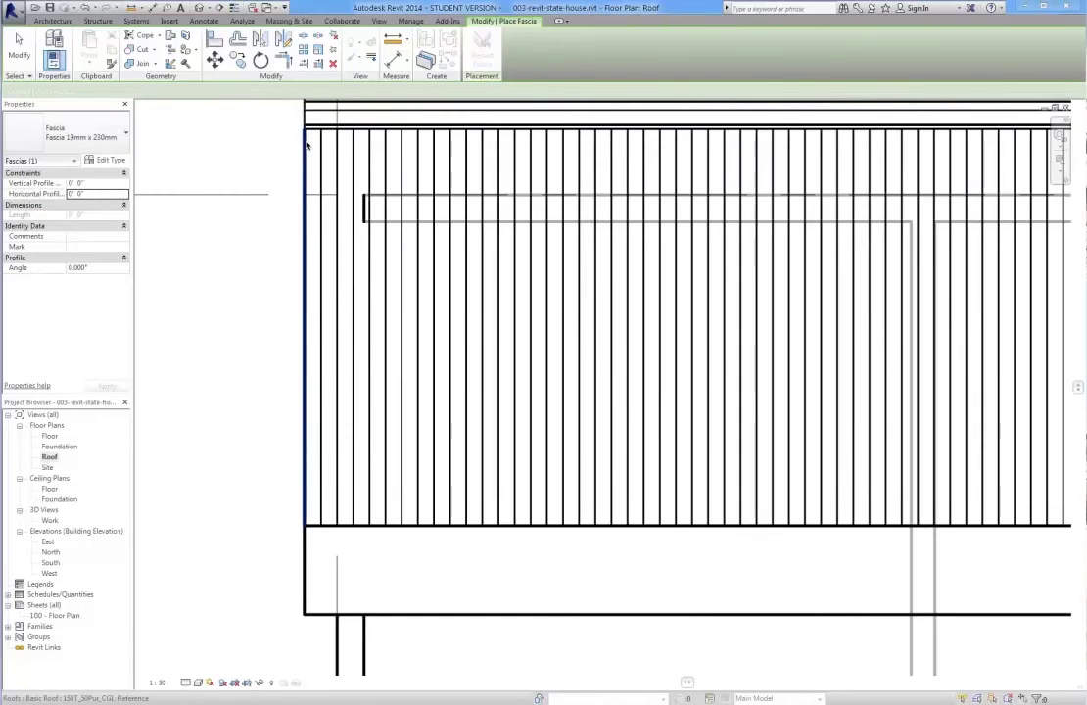
click(302, 145)
scroll(341, 115, down, 8)
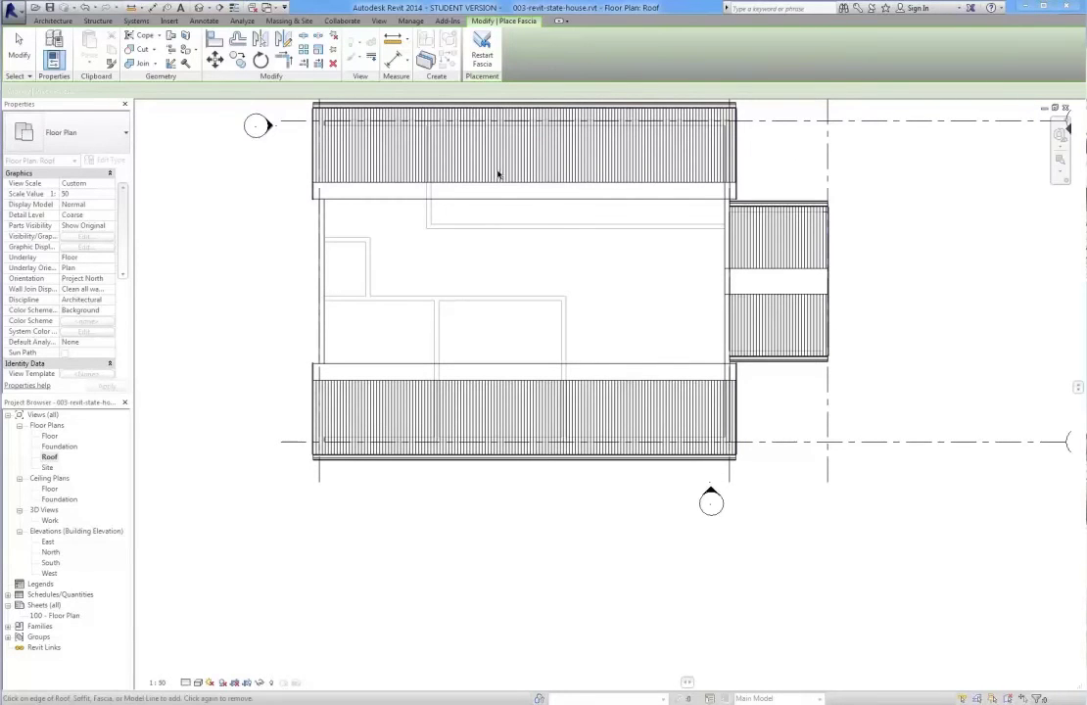
click(18, 44)
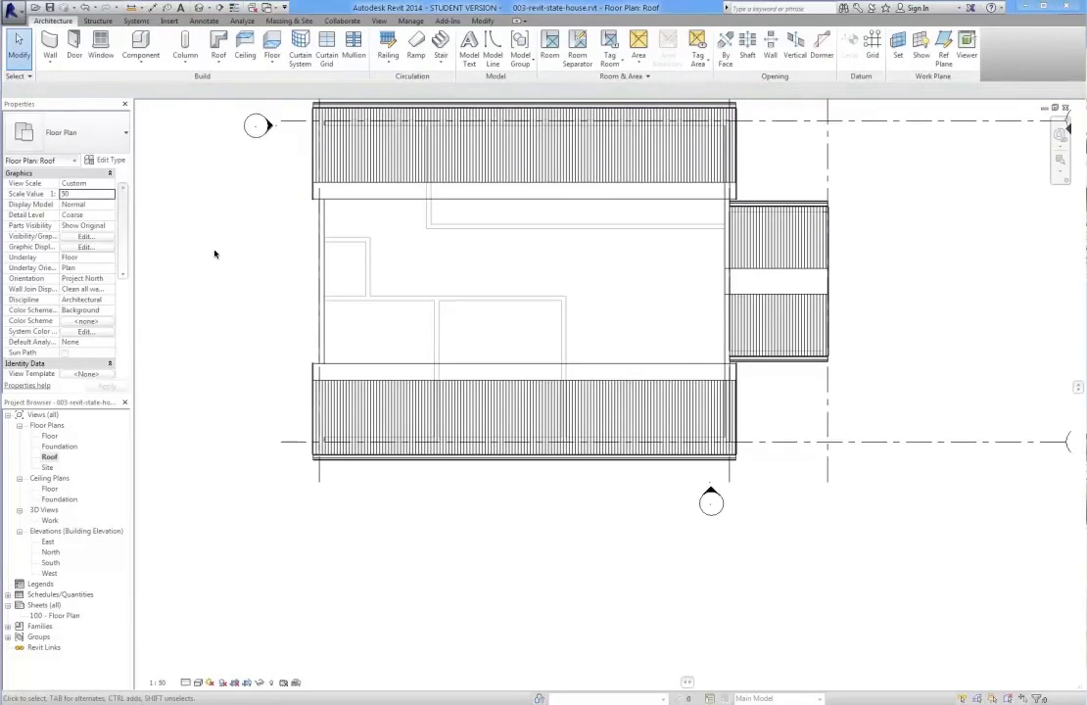
- Extend the north end of the main roof's west gable fascia to the outer edge of the eave gutter
scroll(304, 147, up, 8)
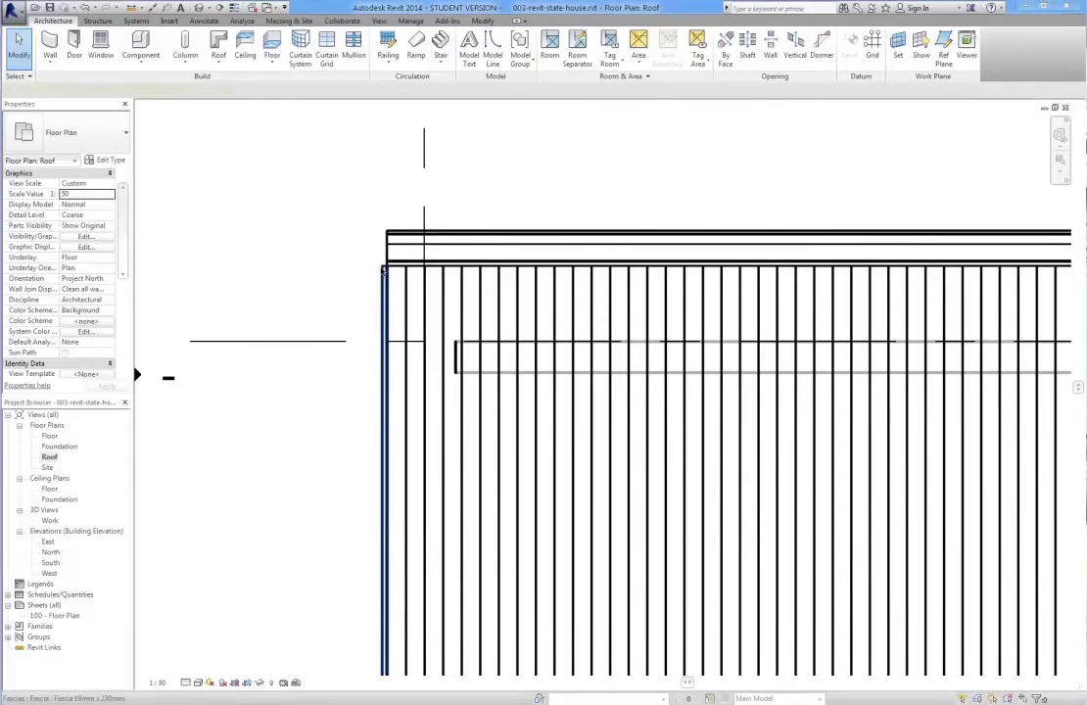
click(383, 264)
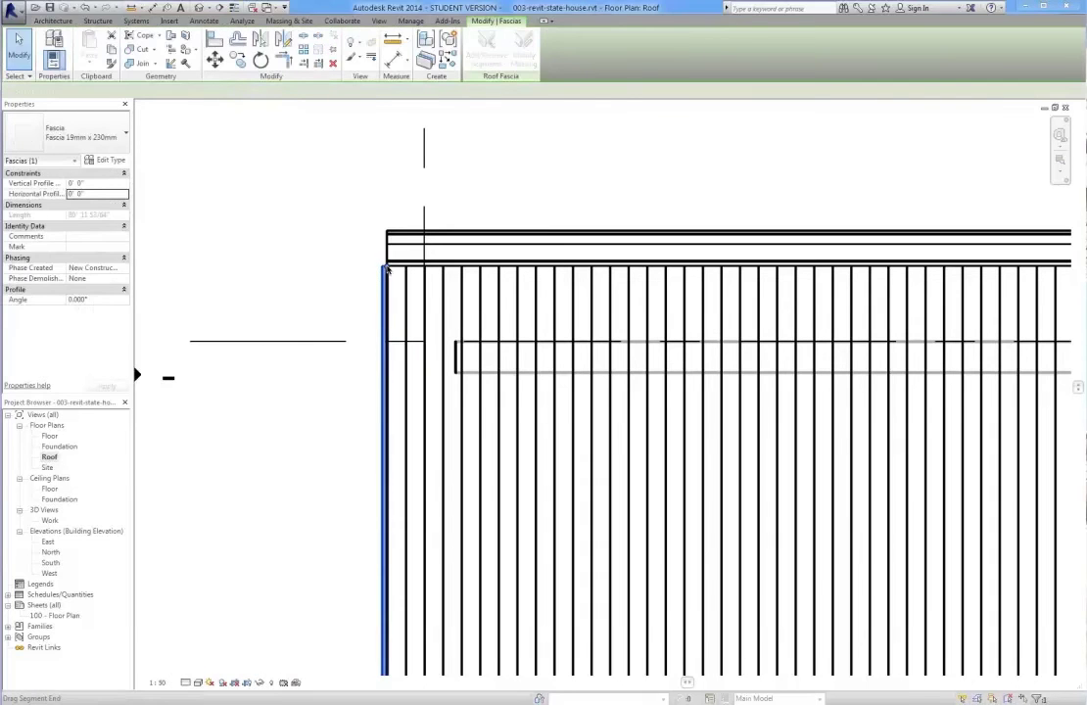
key(l)
key(w)
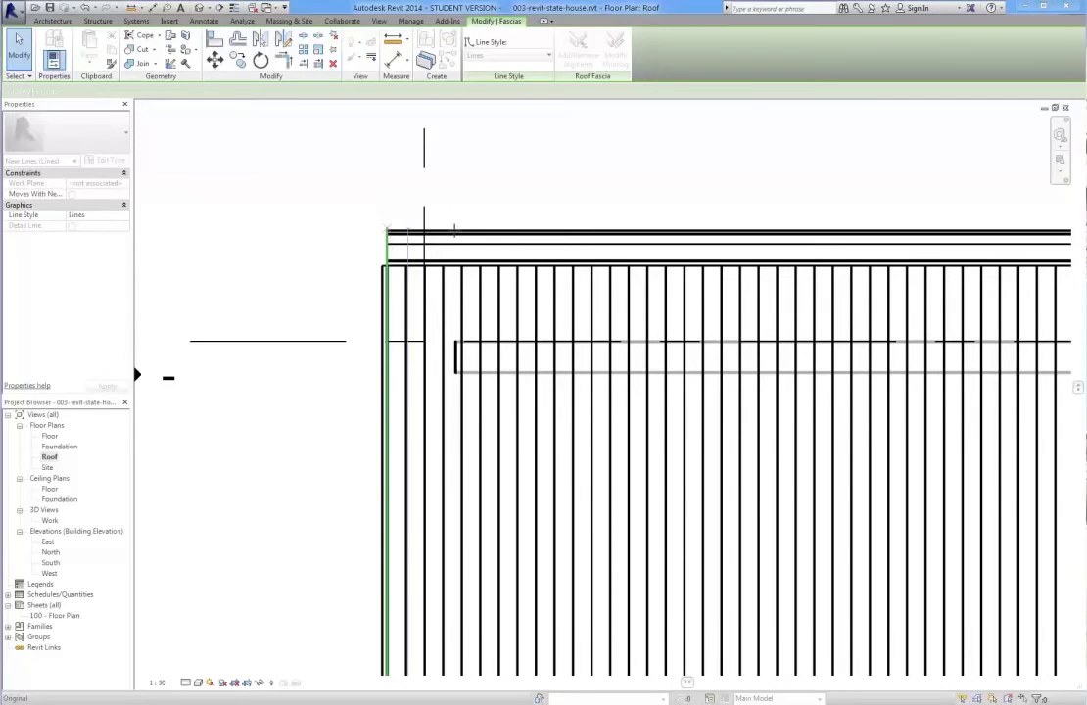
click(386, 231)
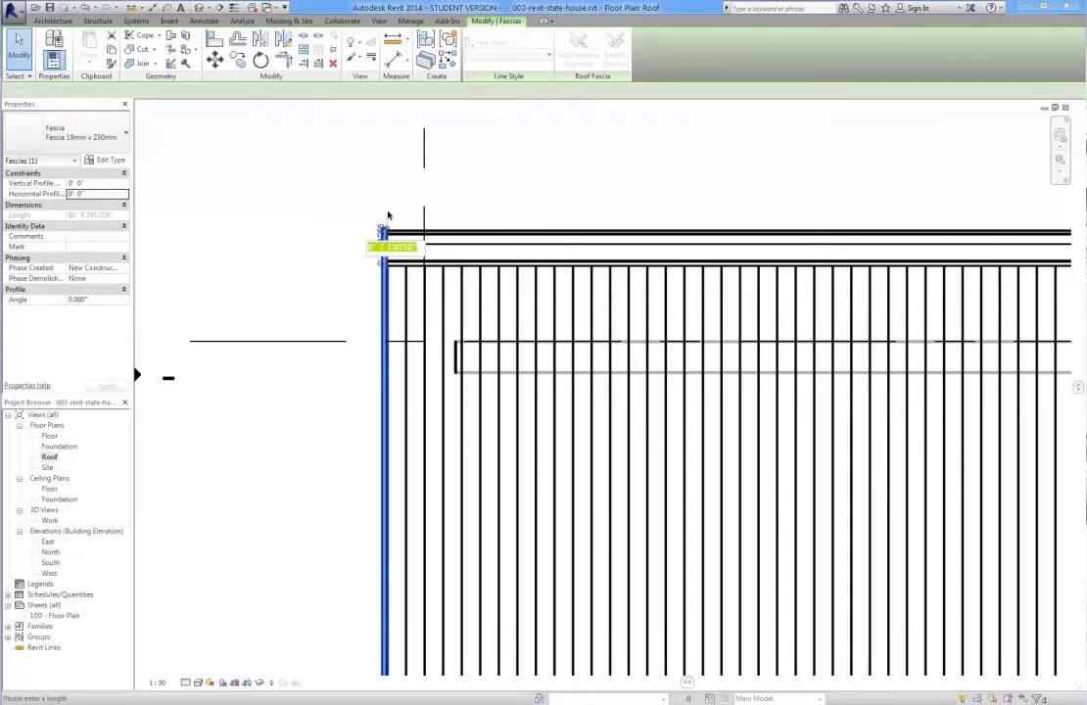
key(Escape)
key(Escape)
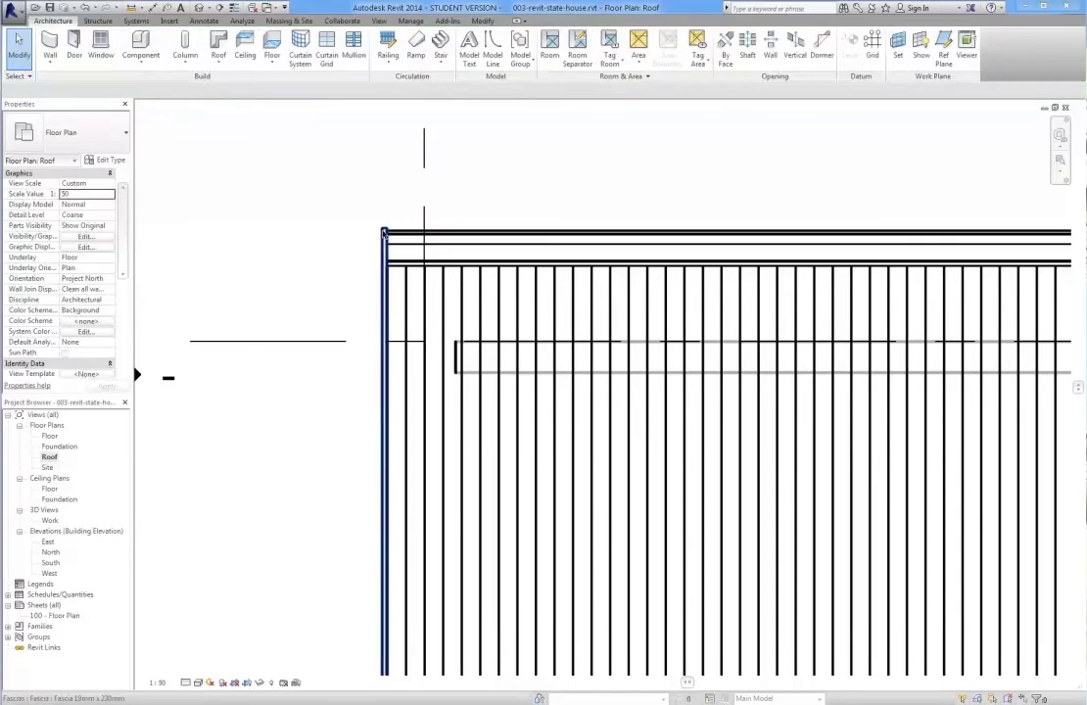
- Try setting the extension length at the north end of the west gable fascia to 9 inches
click(384, 235)
click(386, 234)
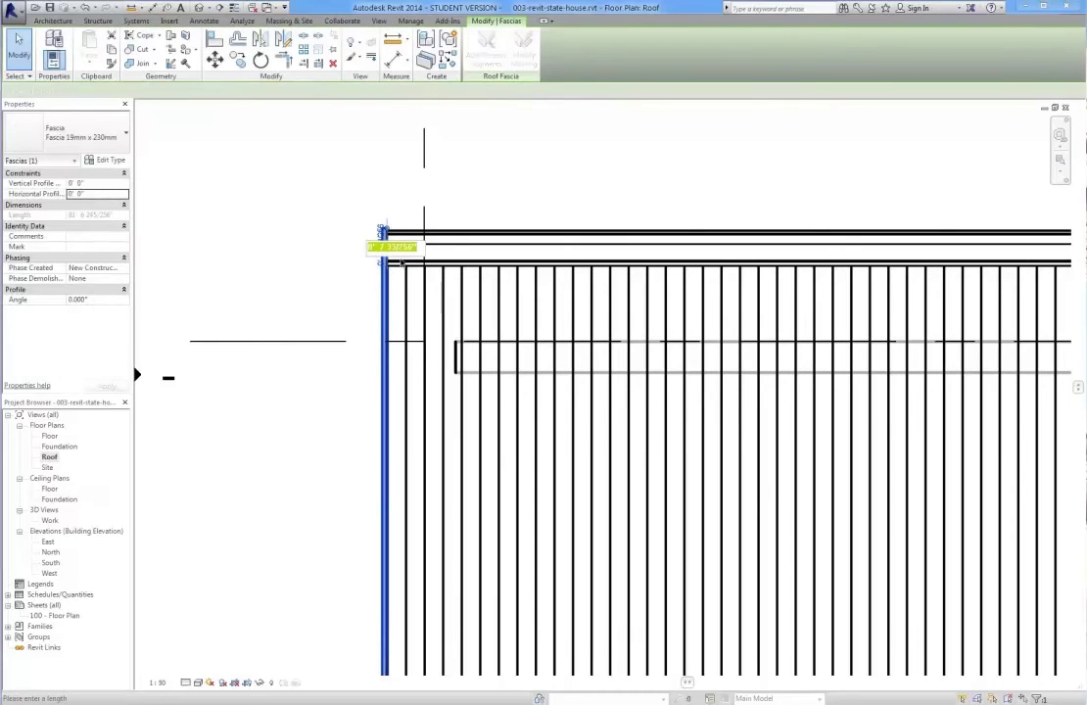
text(9)
key(Return)
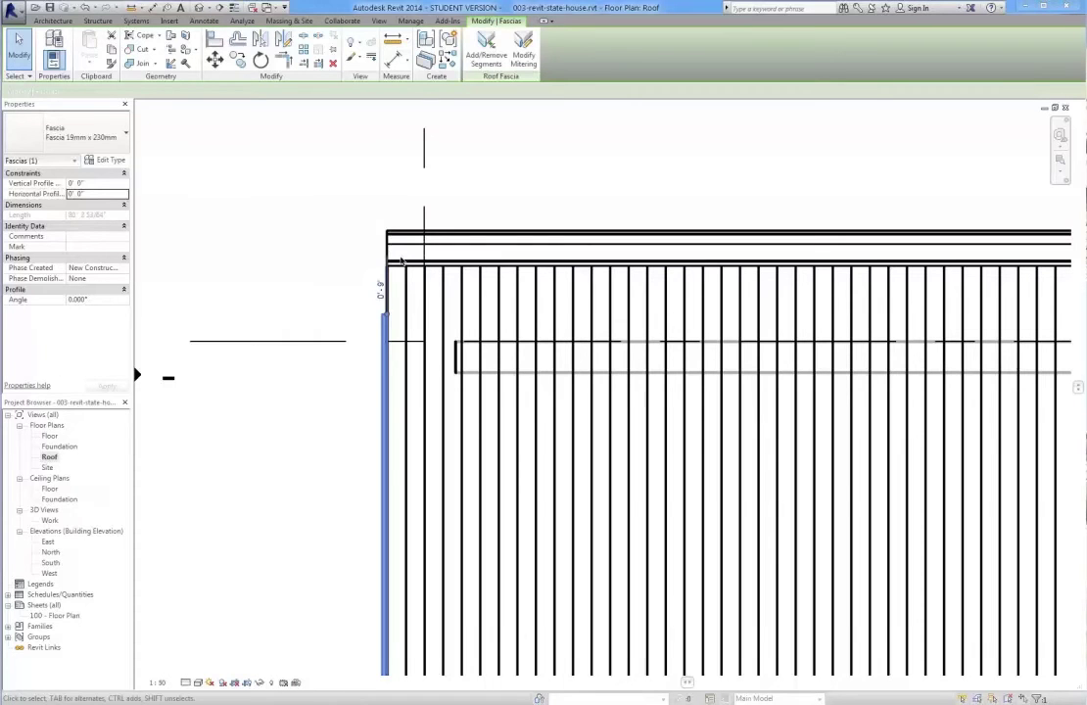
click(327, 382)
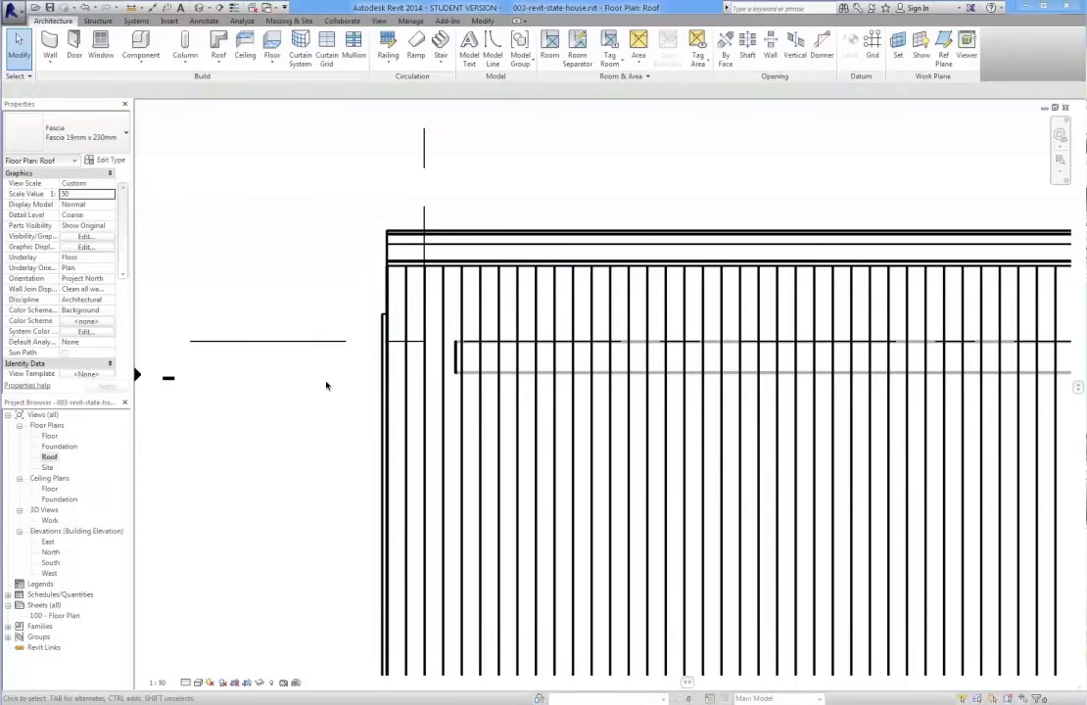
- Stretch the north end of the main roof's west gable fascia slightly past the outer edge of the gutter
click(385, 343)
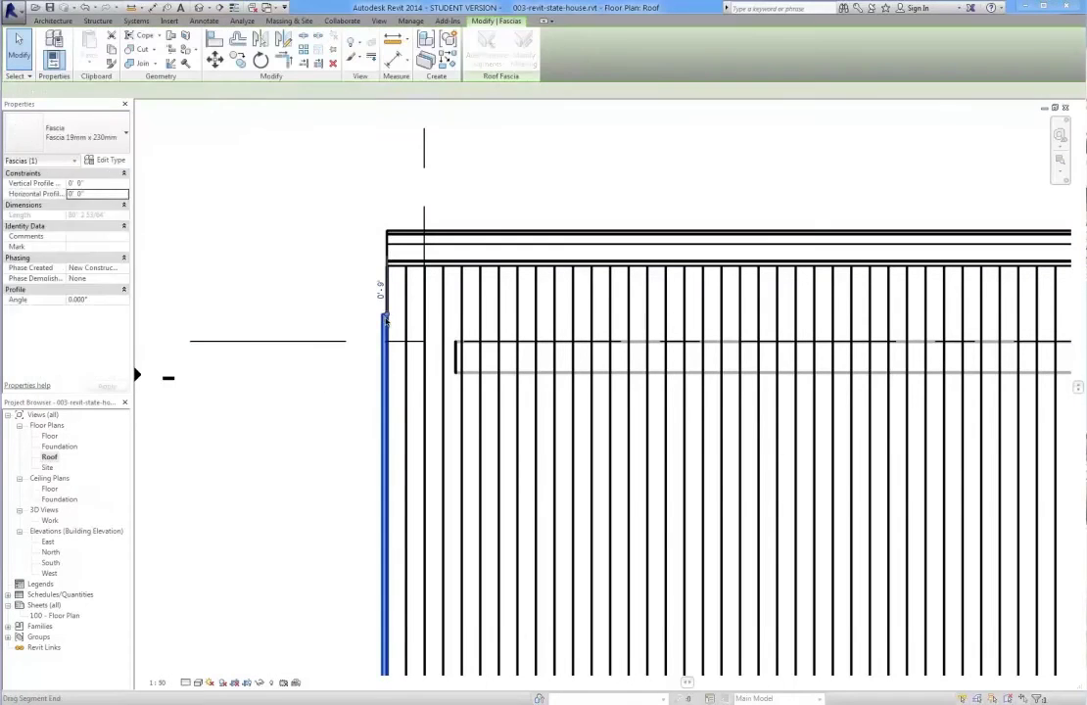
drag(386, 318, 386, 224)
click(412, 163)
scroll(412, 159, down, 5)
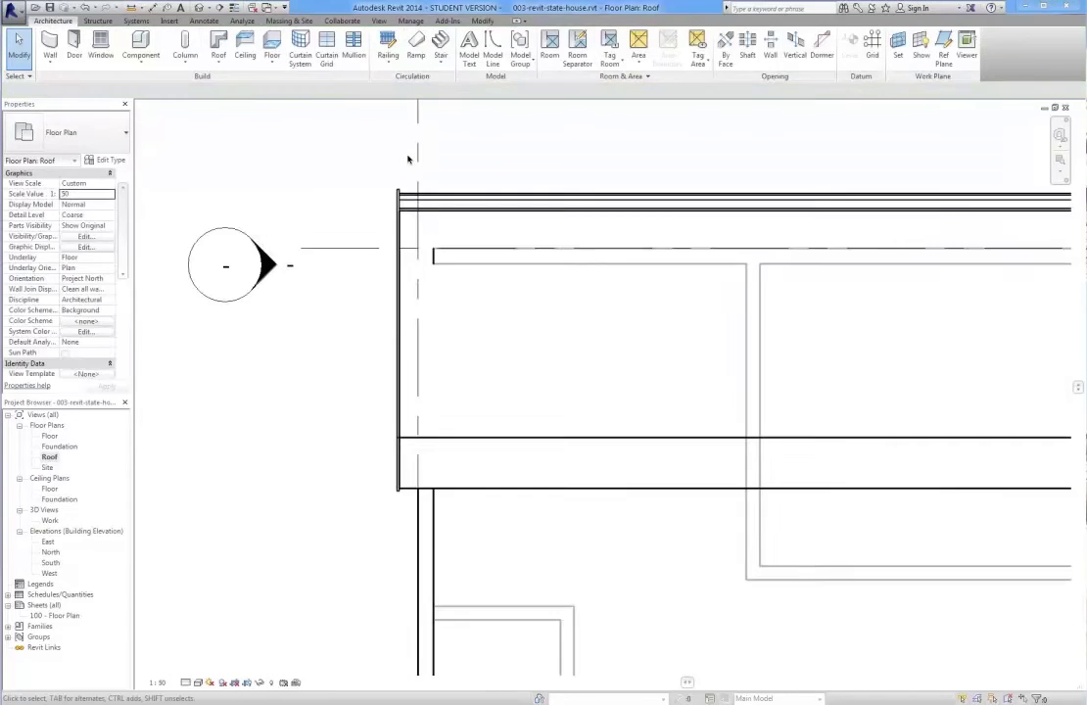
- Stretch the south end of the main roof's west gable fascia slightly past the outer edge of the south gutter
scroll(406, 205, down, 3)
scroll(406, 668, up, 5)
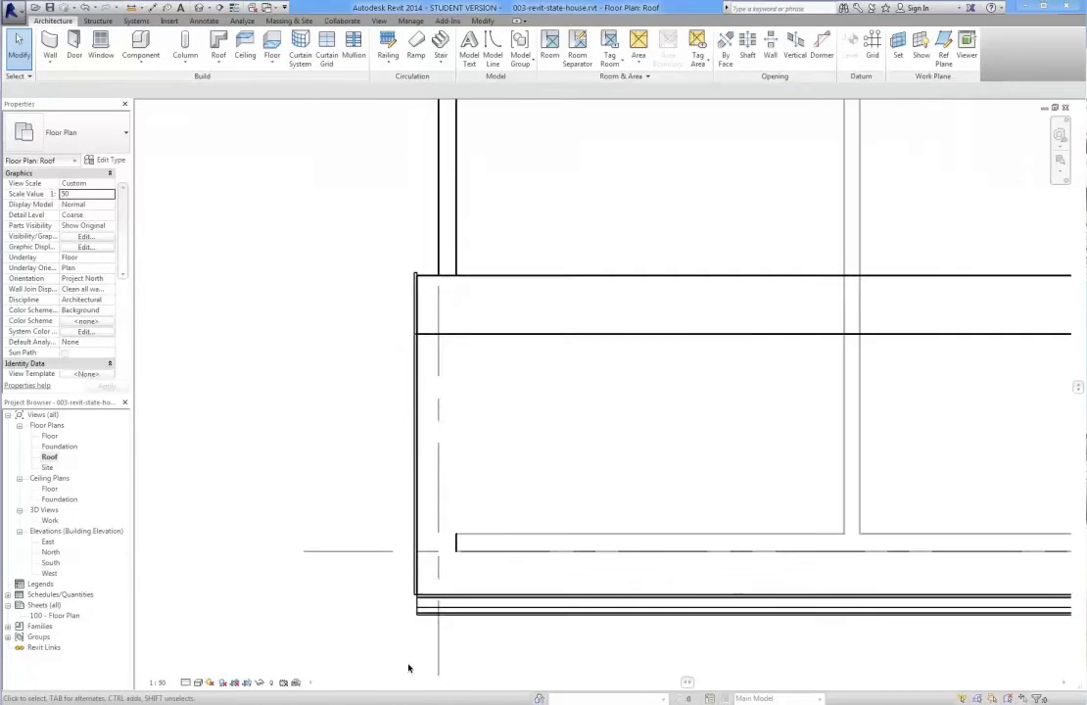
click(431, 499)
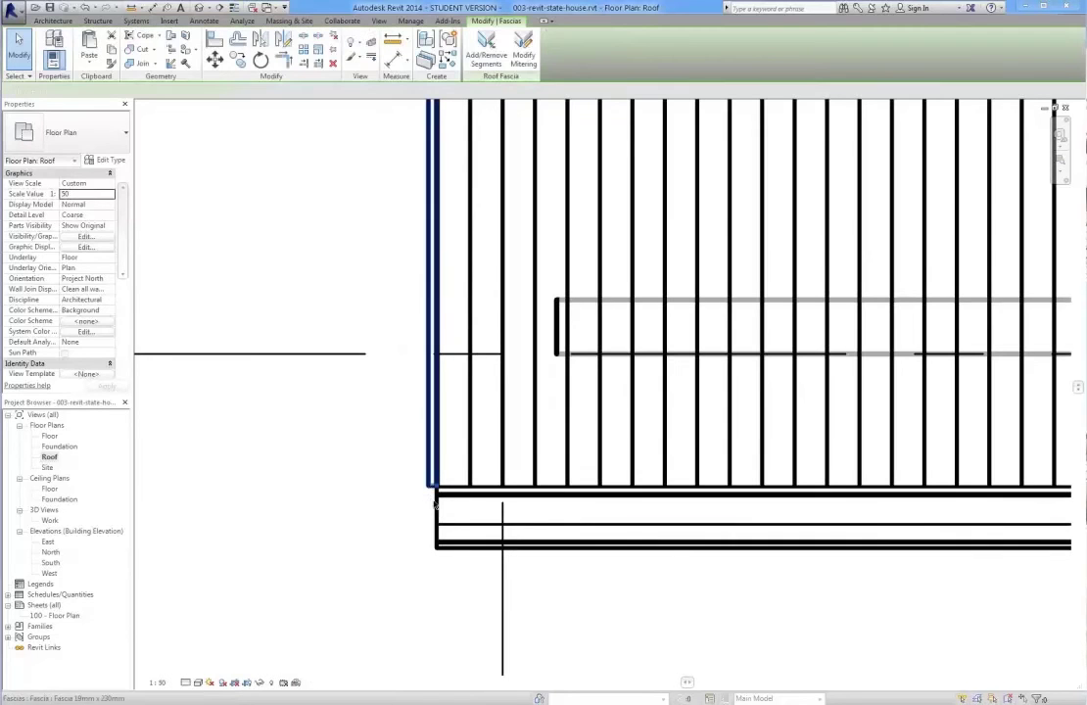
drag(432, 486, 440, 565)
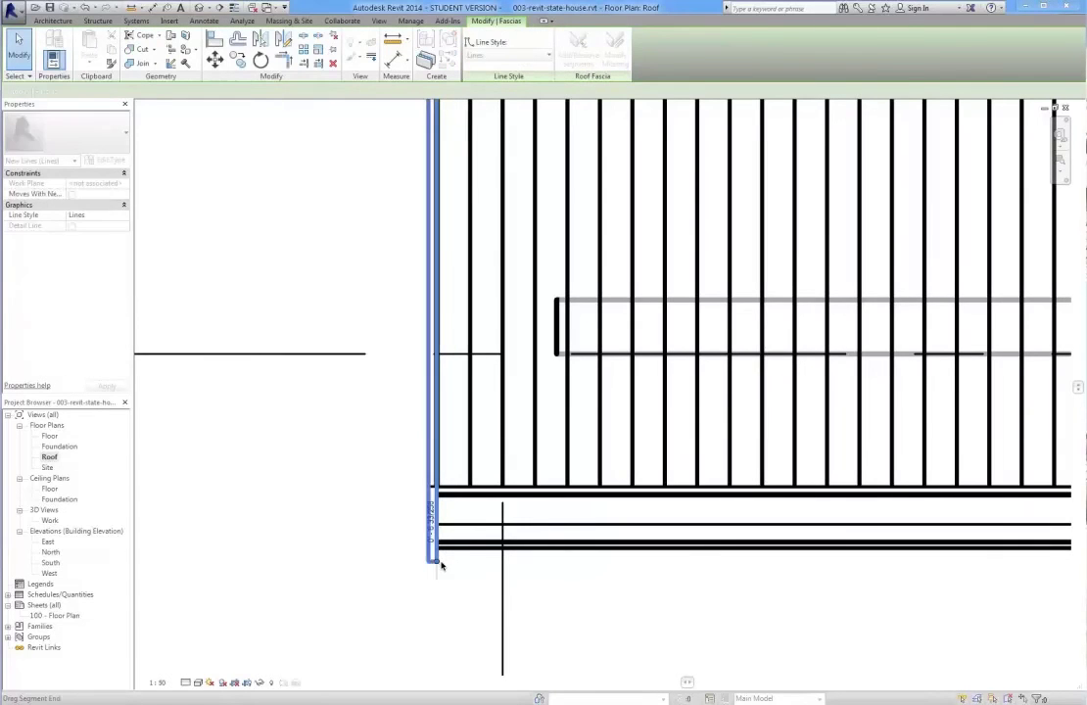
- Stretch the south end of the main roof's east gable fascia slightly past the outer edge of the south gutter
click(248, 560)
scroll(229, 537, down, 4)
scroll(930, 516, up, 5)
click(608, 499)
drag(607, 499, 602, 549)
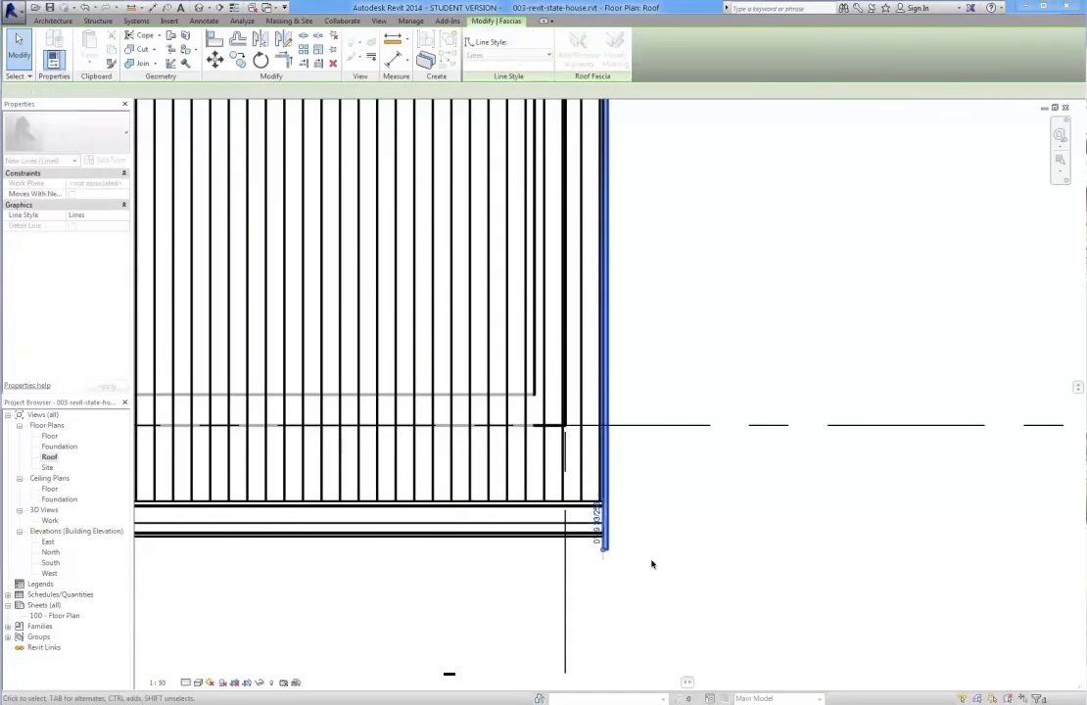
click(652, 565)
scroll(600, 597, down, 3)
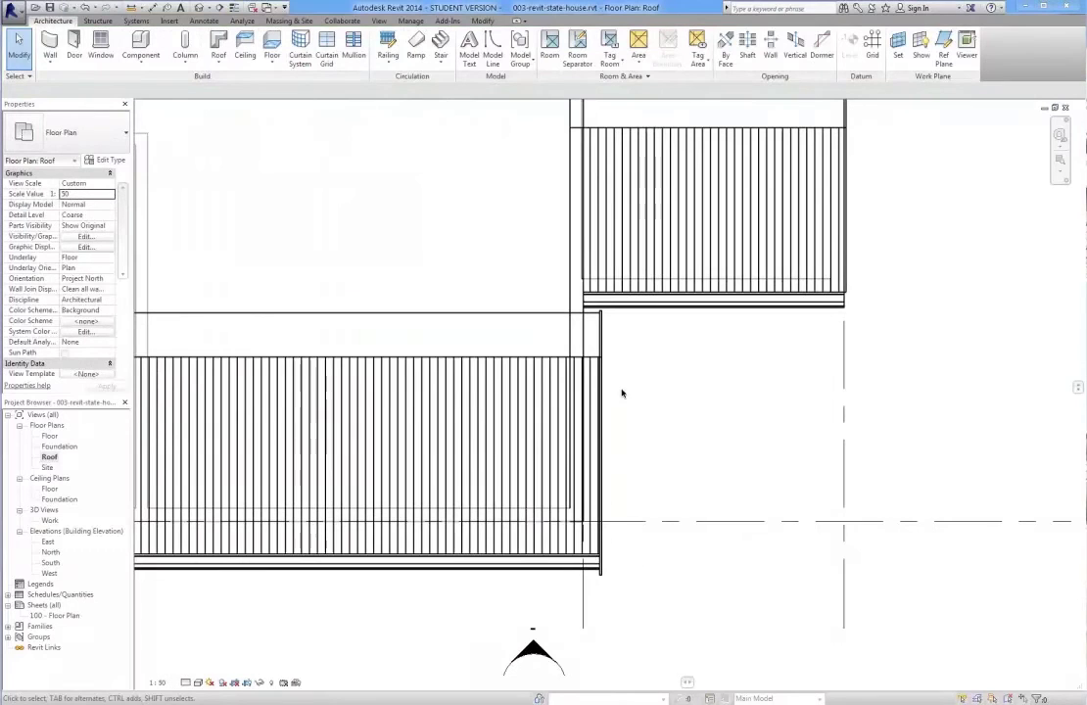
- Inspect the extended gable fascia ends at the eaves in the West and East elevations
double_click(47, 574)
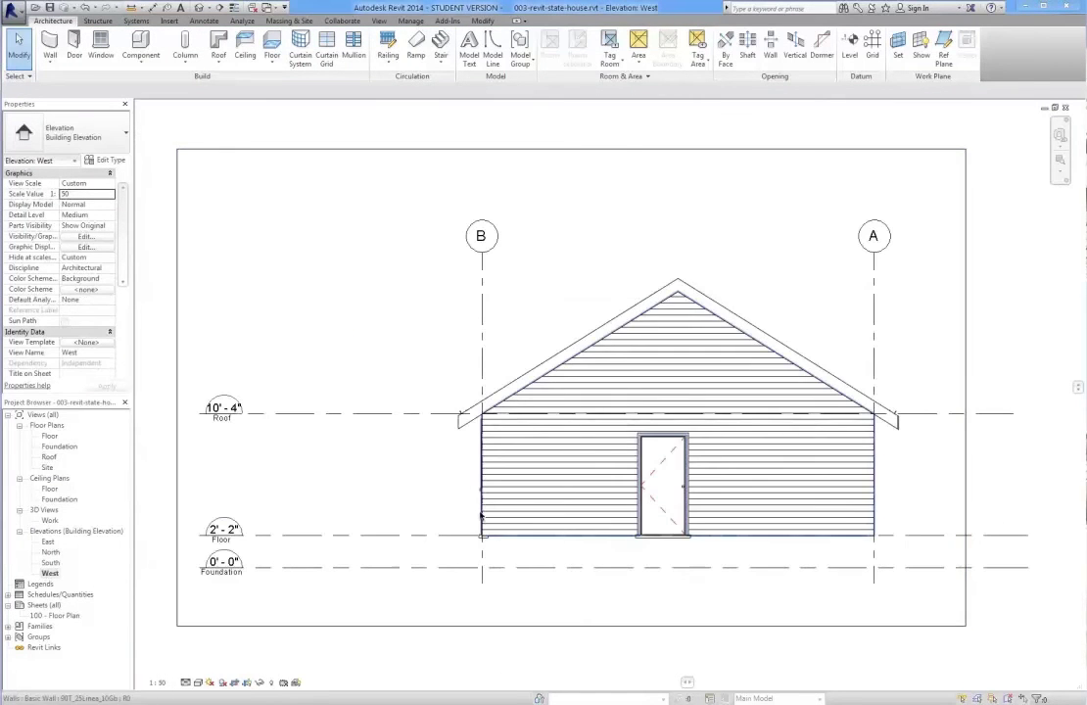
scroll(468, 449, up, 5)
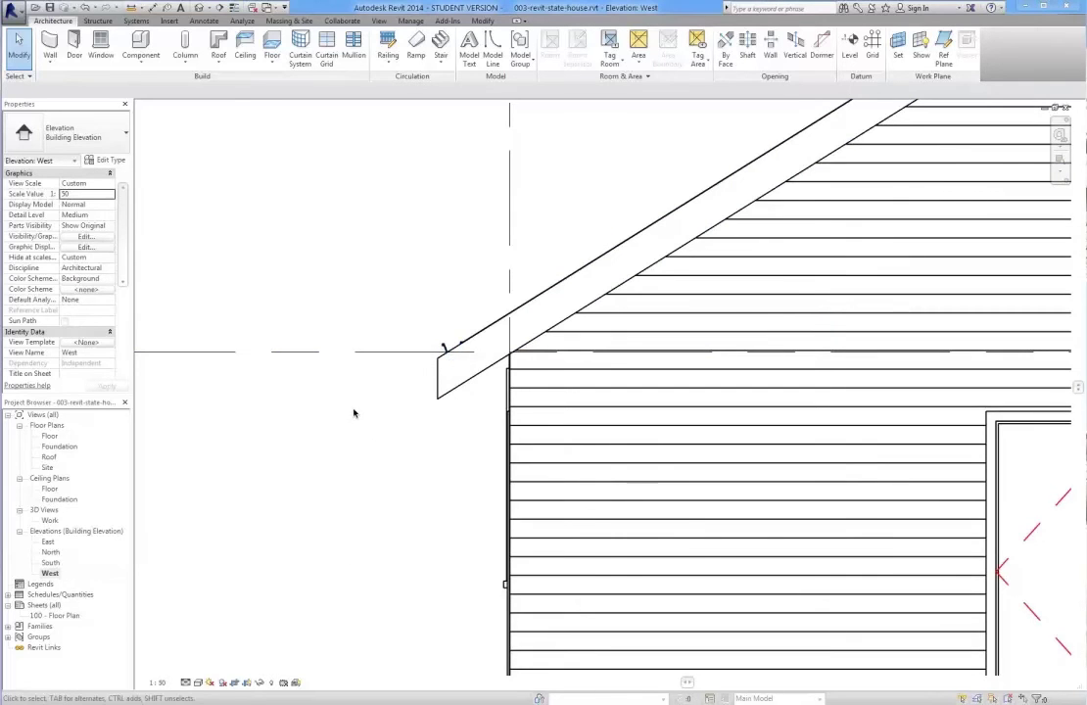
scroll(348, 410, down, 5)
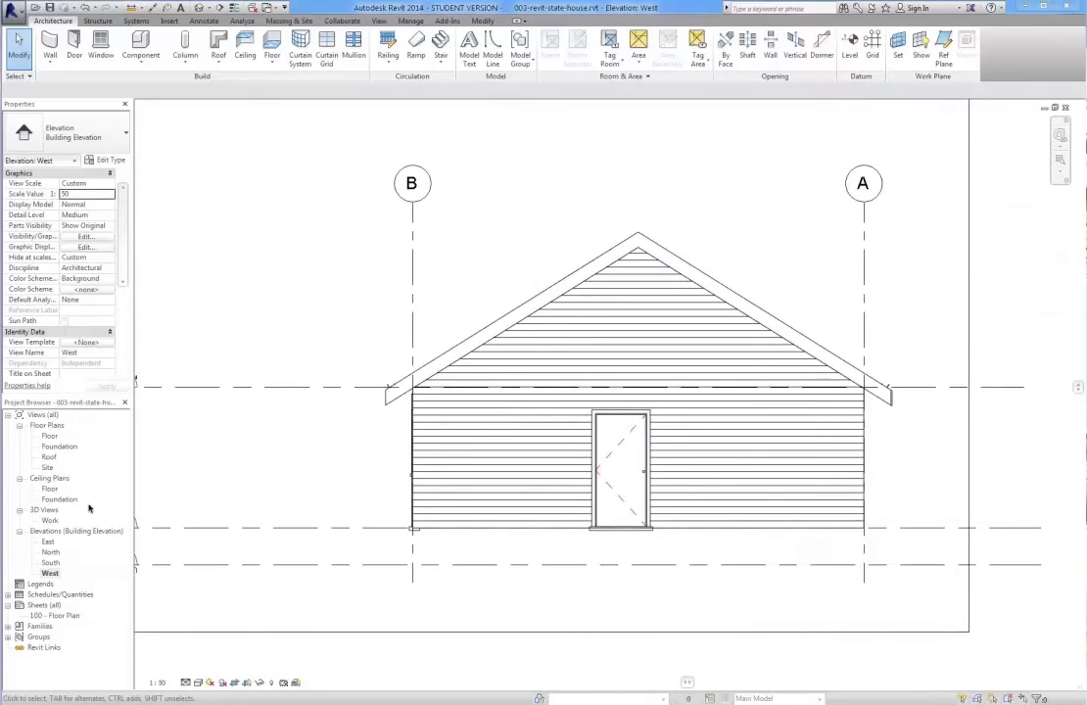
double_click(47, 543)
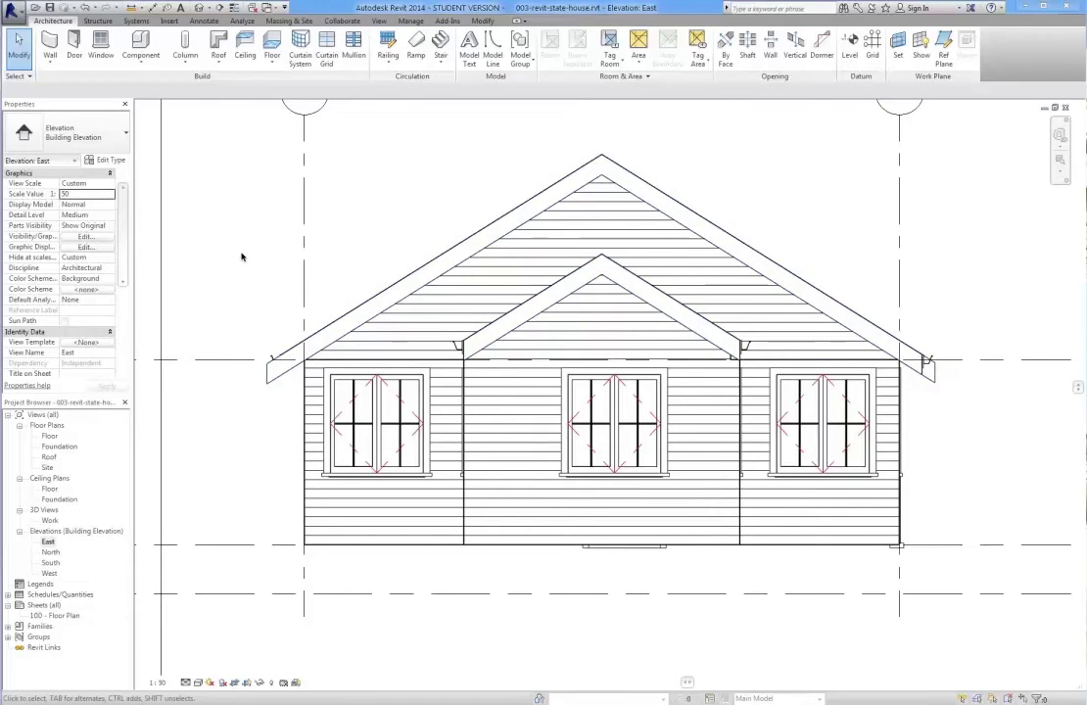
- Start a floor in the Foundation floor plan using the floor type 100C_150Hardfill
double_click(55, 447)
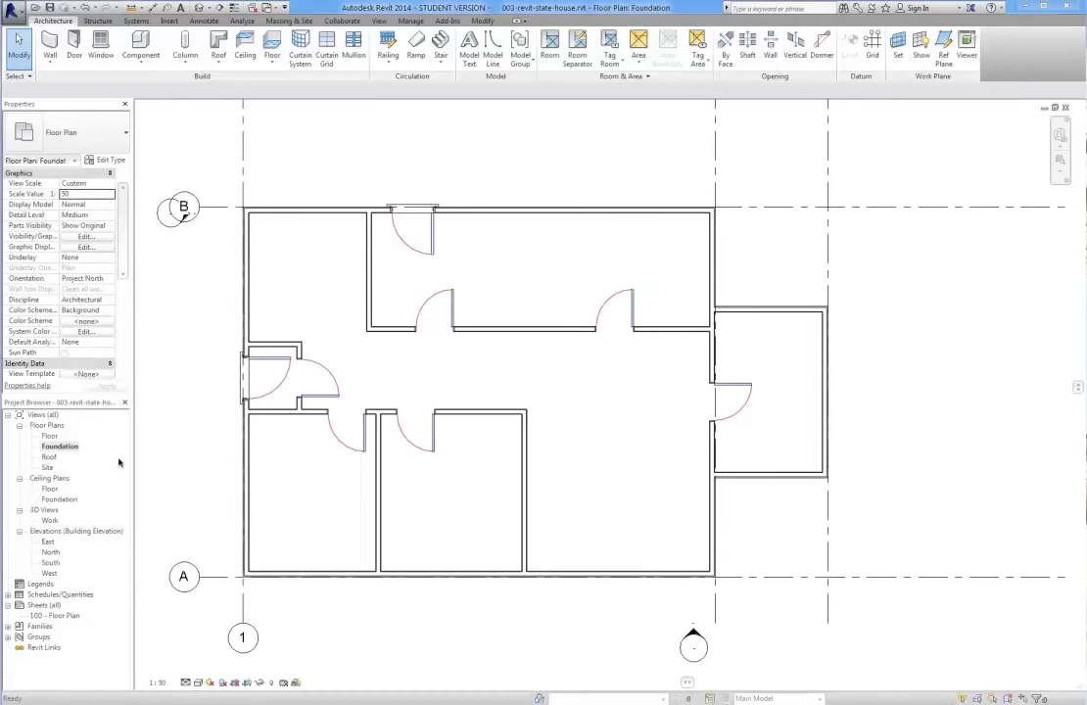
scroll(576, 413, down, 1)
middle_drag(587, 407, 570, 427)
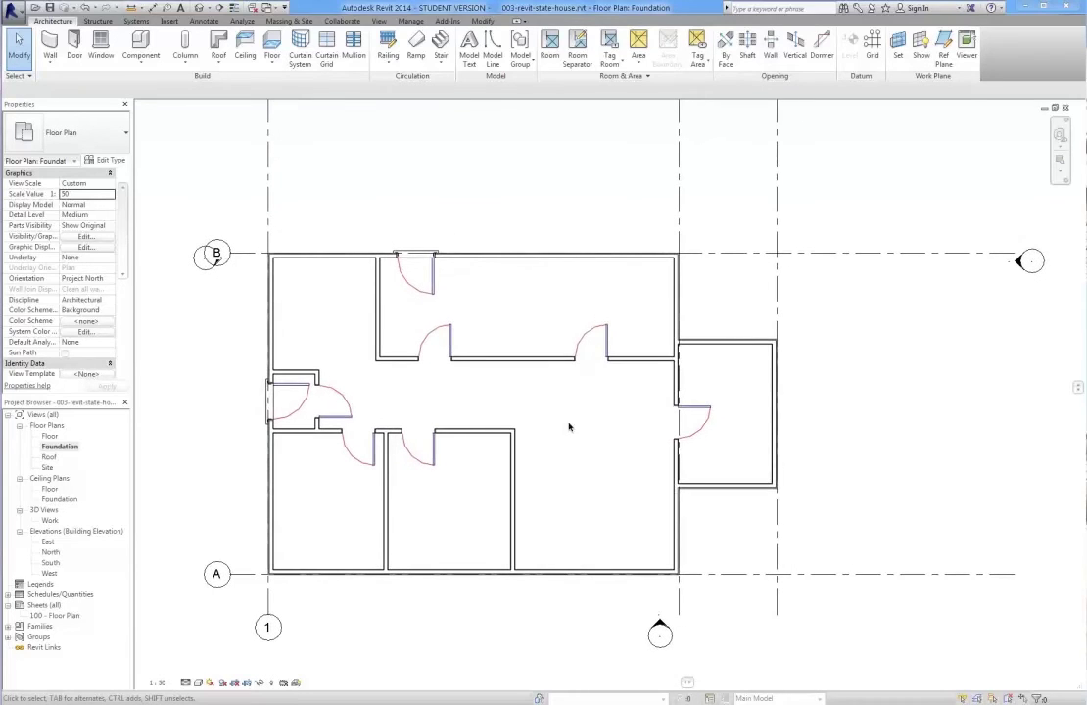
click(275, 44)
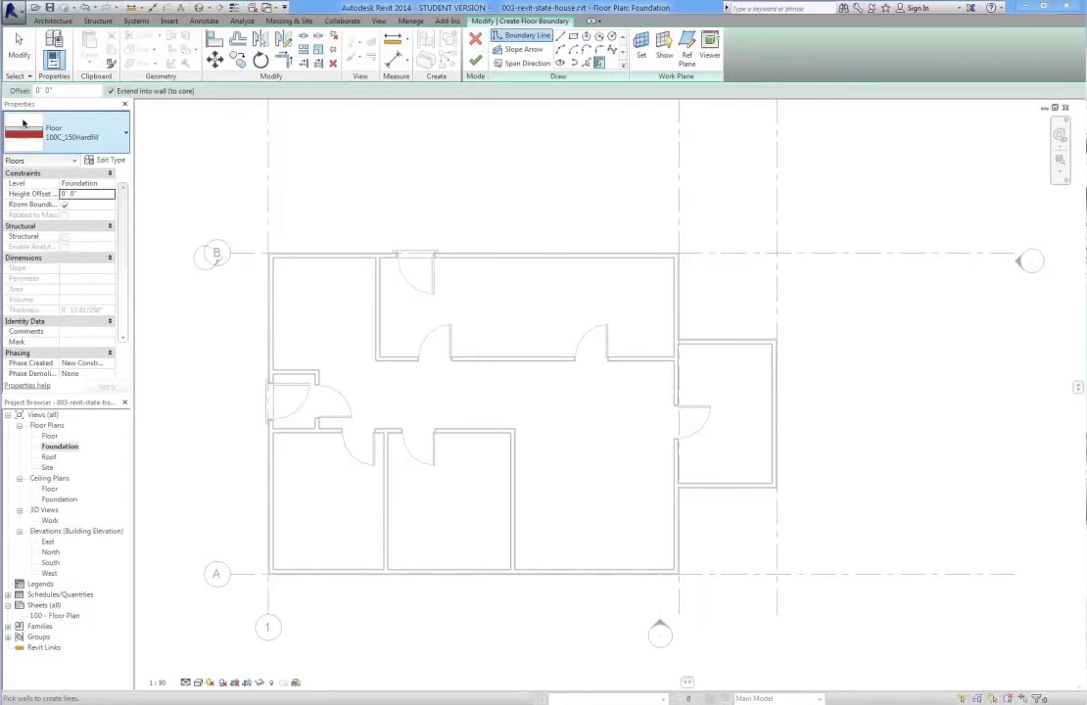
click(112, 130)
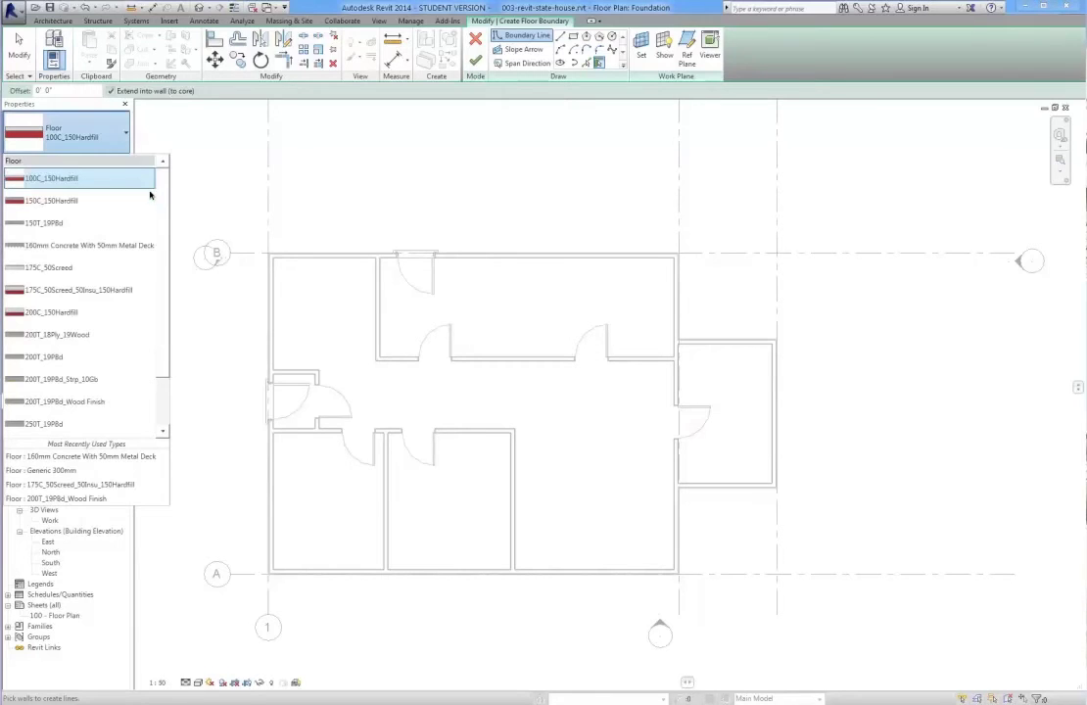
scroll(160, 261, down, 1)
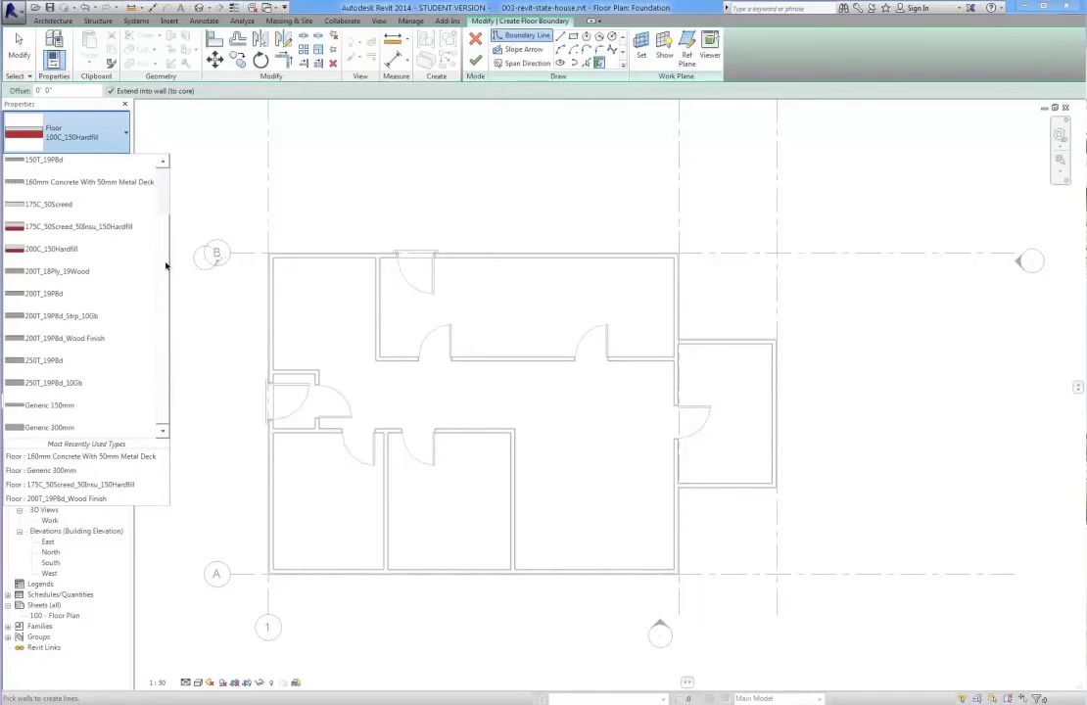
scroll(163, 284, up, 1)
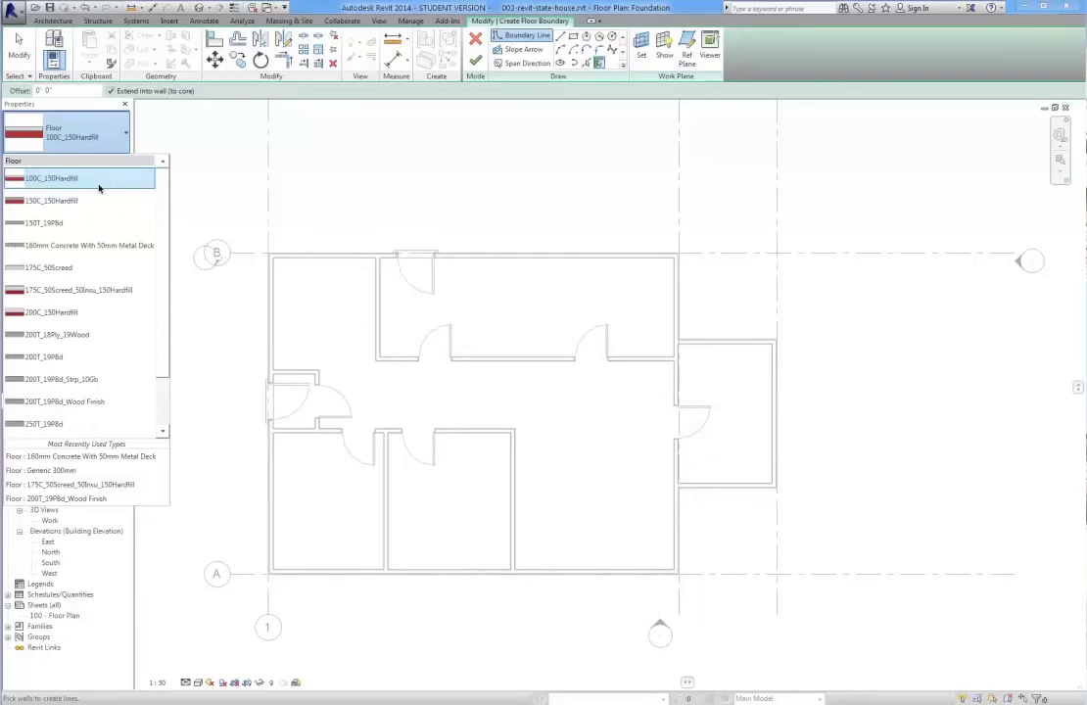
drag(54, 204, 26, 201)
click(57, 178)
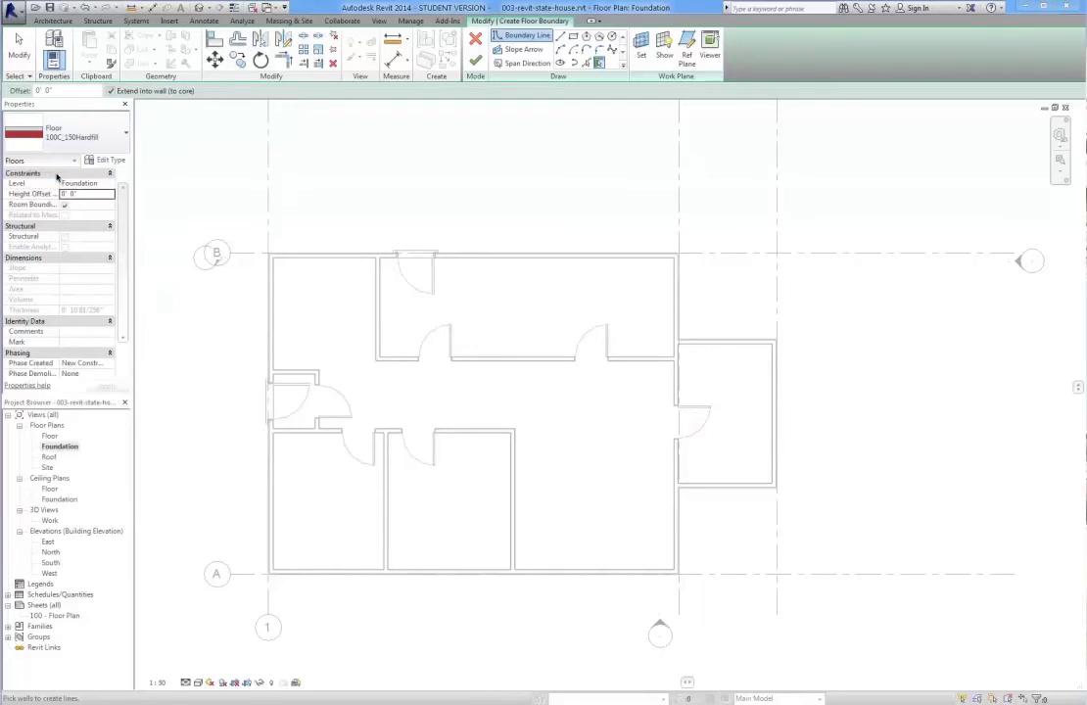
- Pick the exterior walls of the main house and the east projection as the floor boundary and finish the floor
click(272, 263)
click(294, 257)
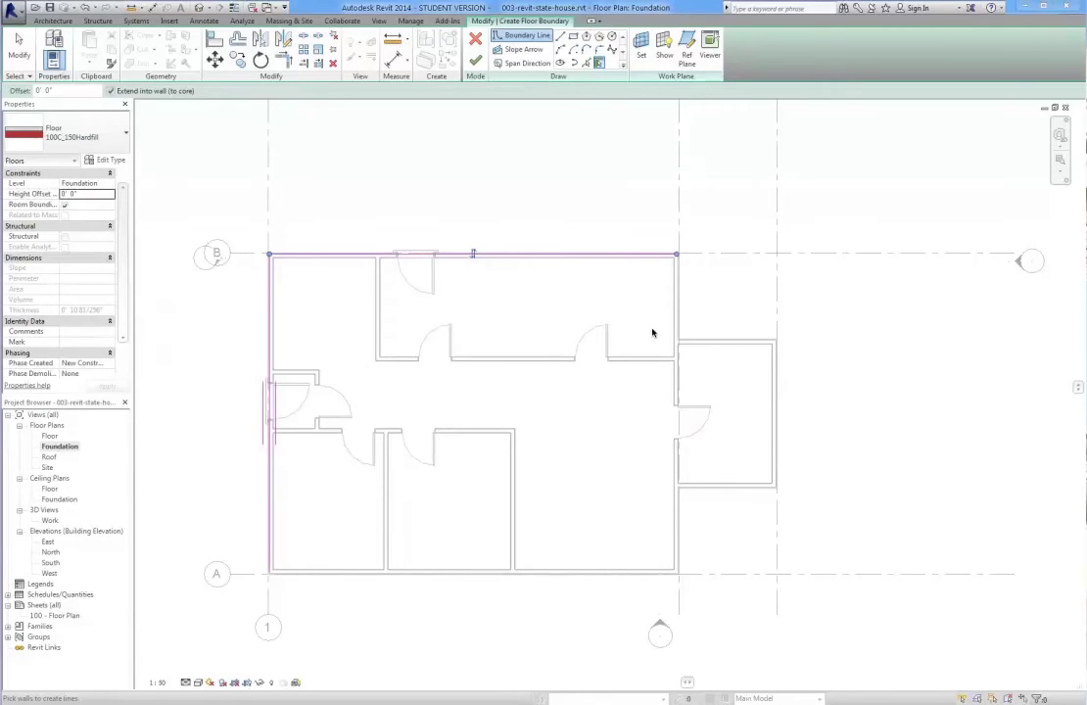
click(678, 307)
click(730, 343)
click(777, 371)
click(713, 485)
click(678, 524)
click(665, 570)
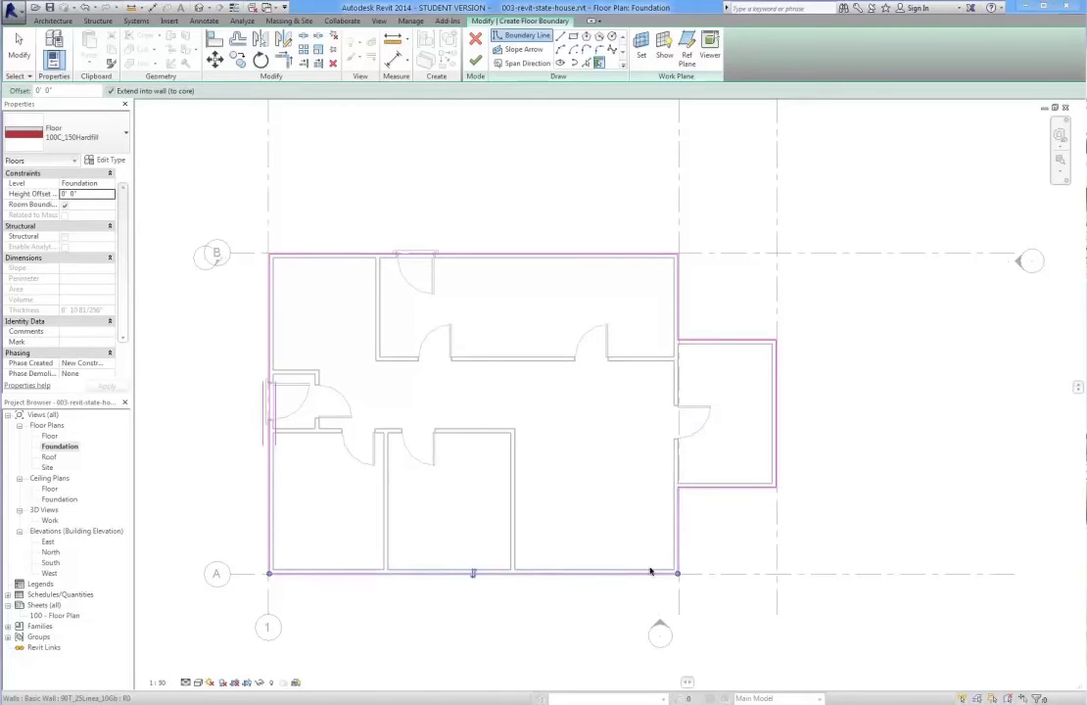
click(475, 63)
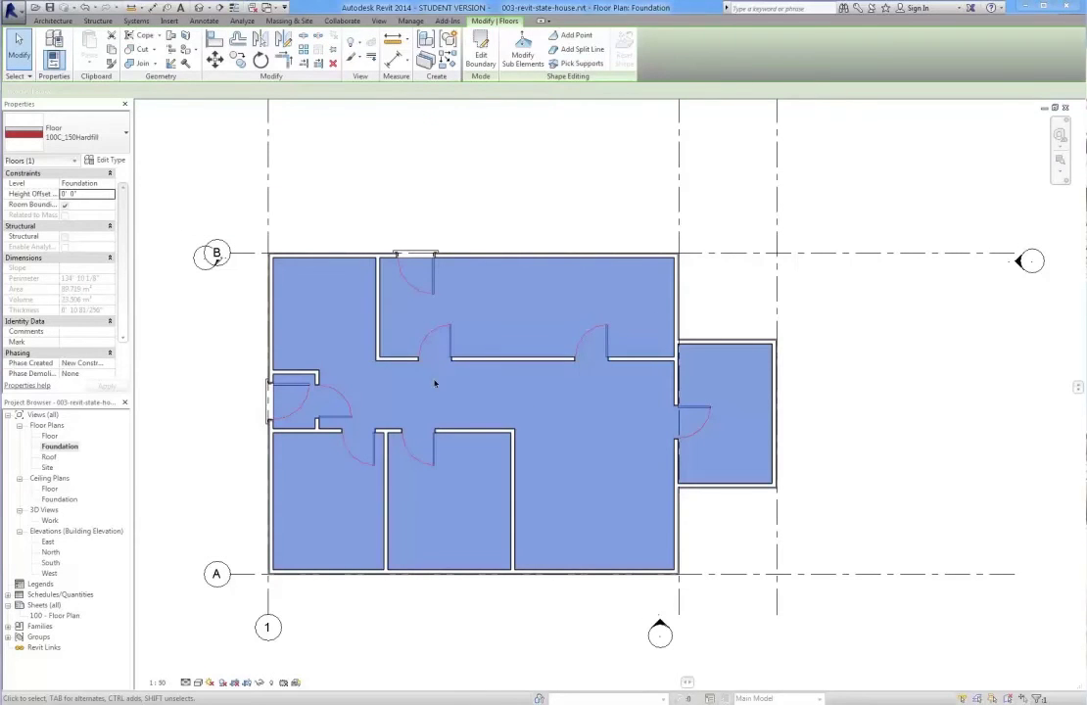
click(218, 393)
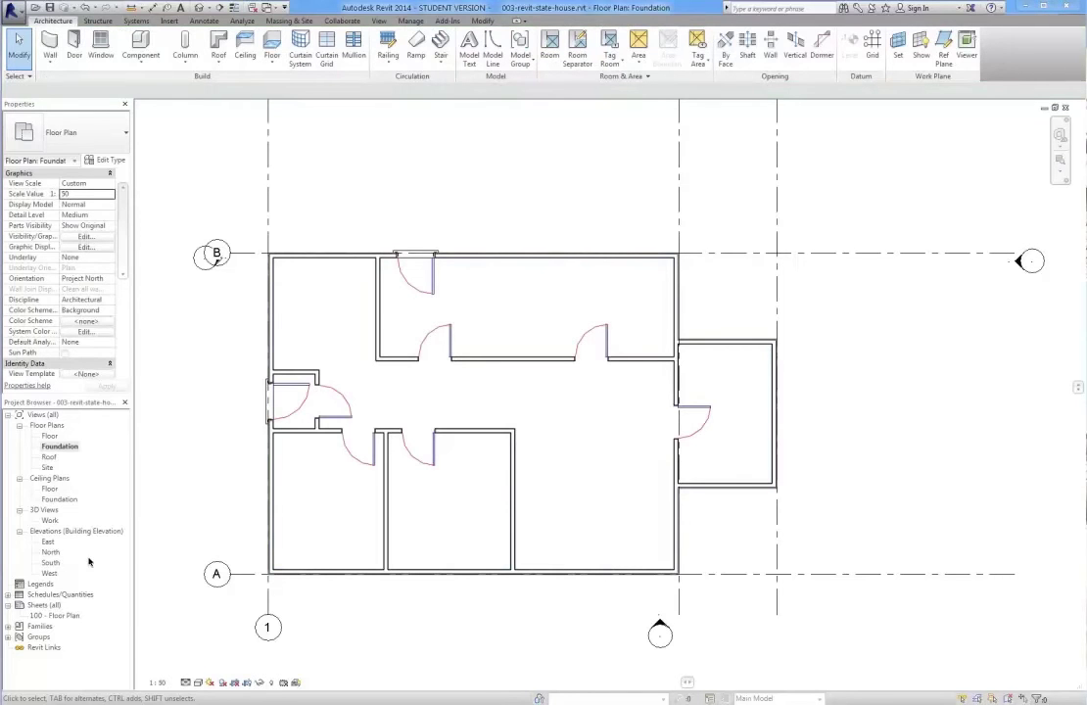
- In the East elevation, change the new slab's level constraint to Floor
double_click(47, 542)
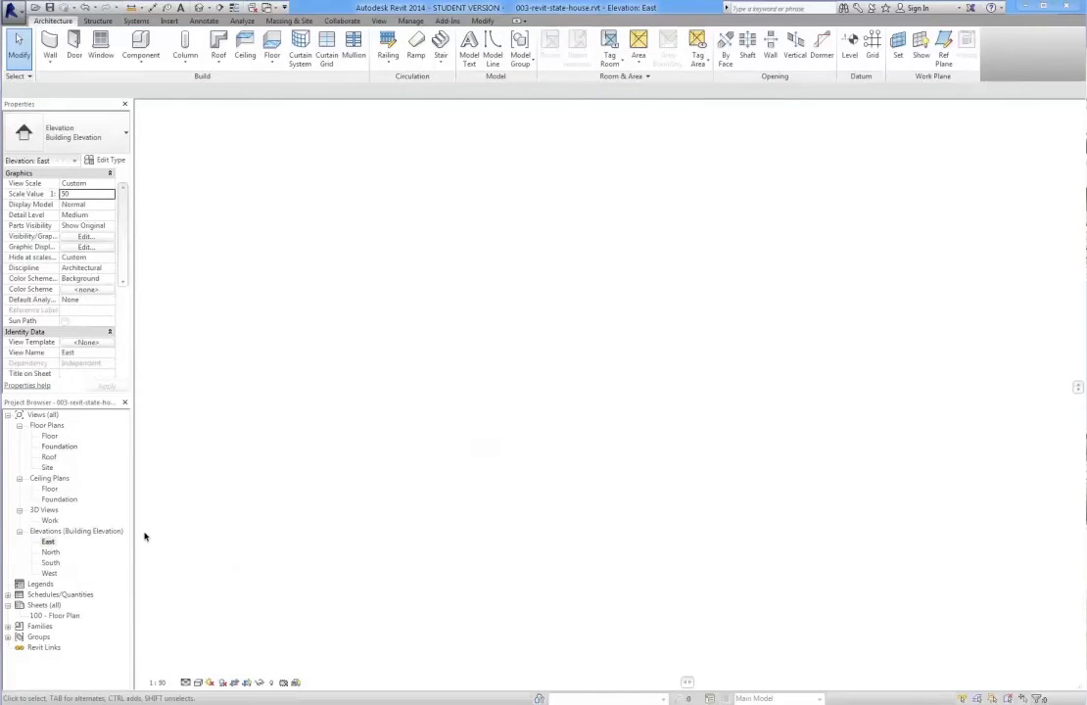
scroll(347, 505, down, 2)
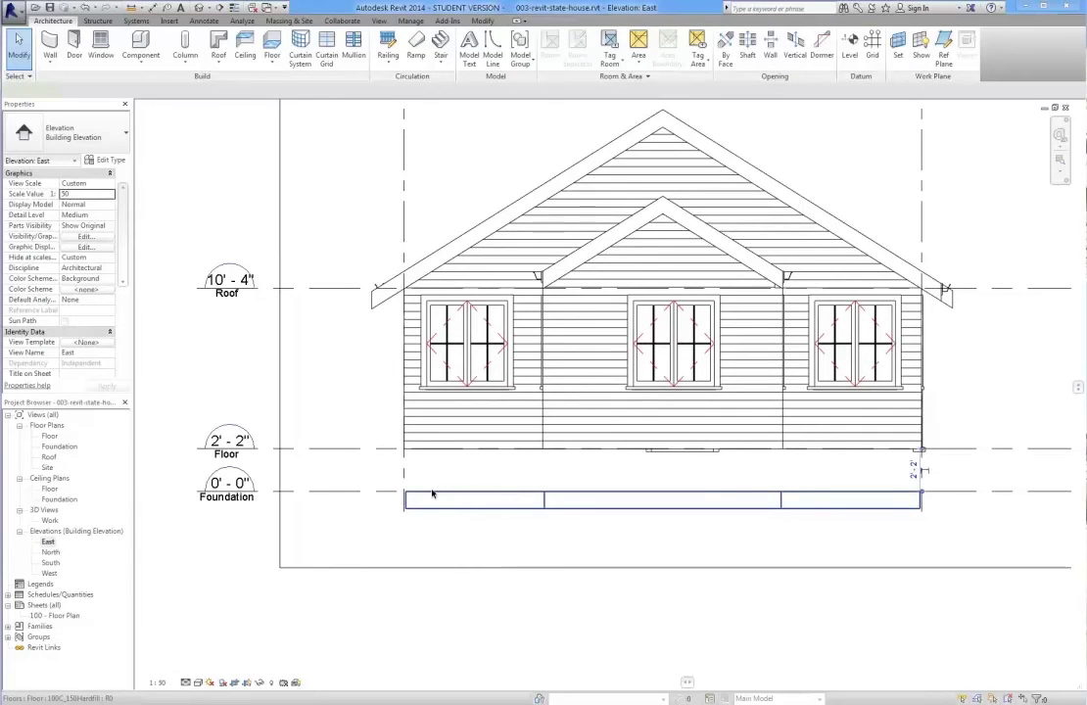
click(433, 502)
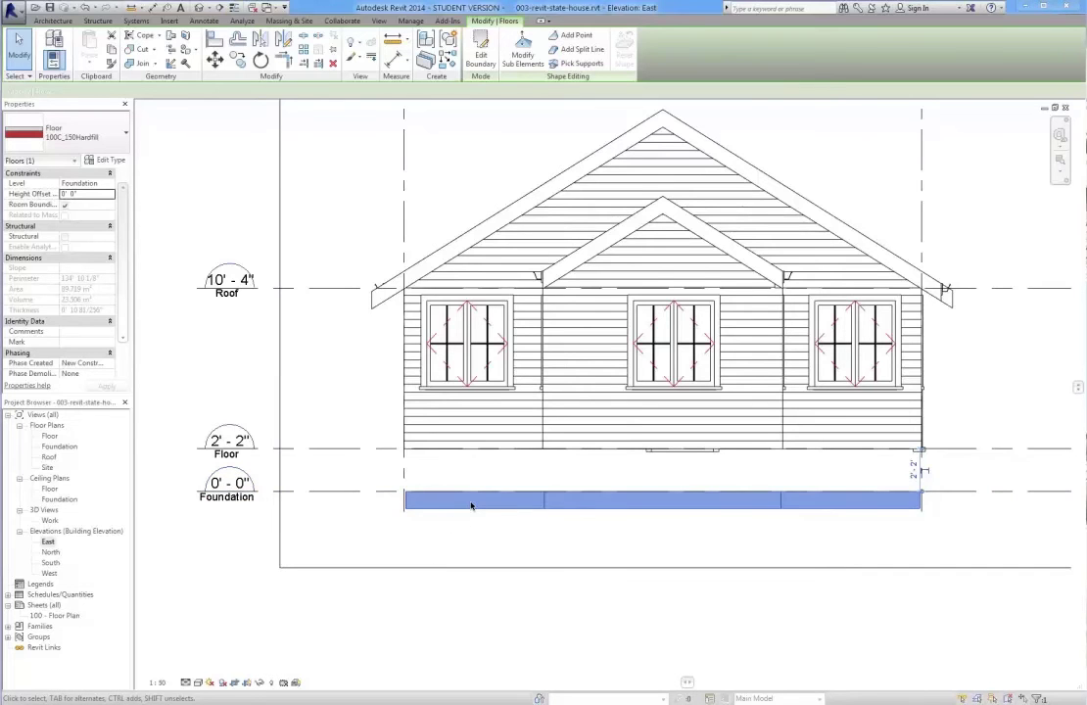
scroll(471, 505, up, 3)
scroll(476, 495, down, 1)
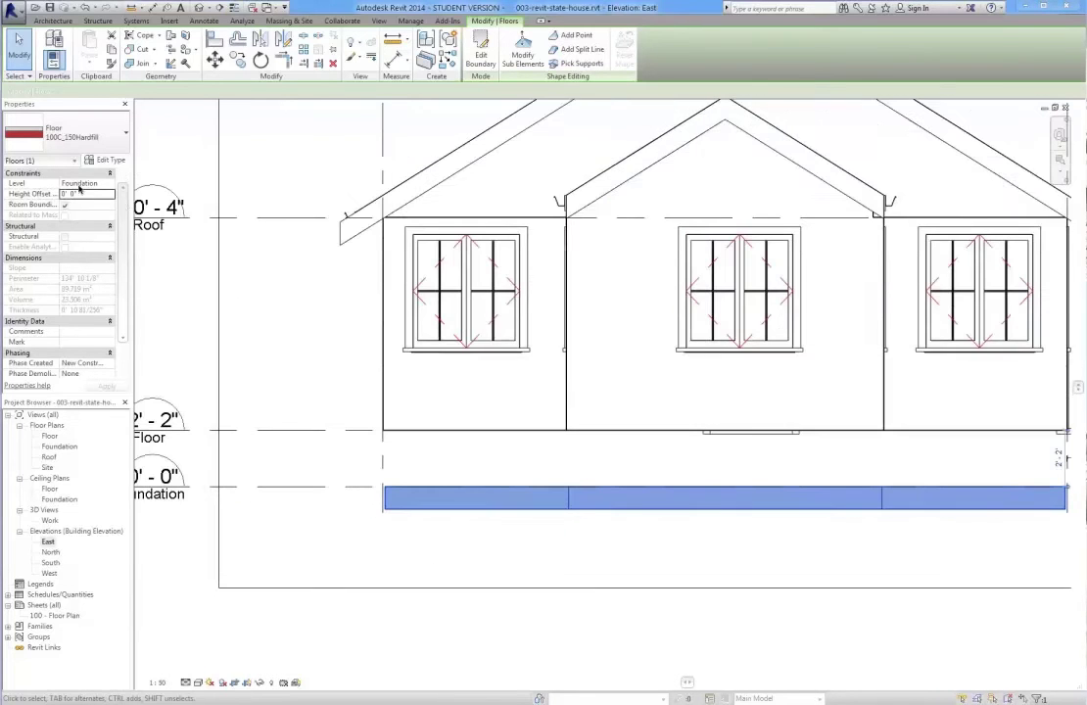
click(79, 184)
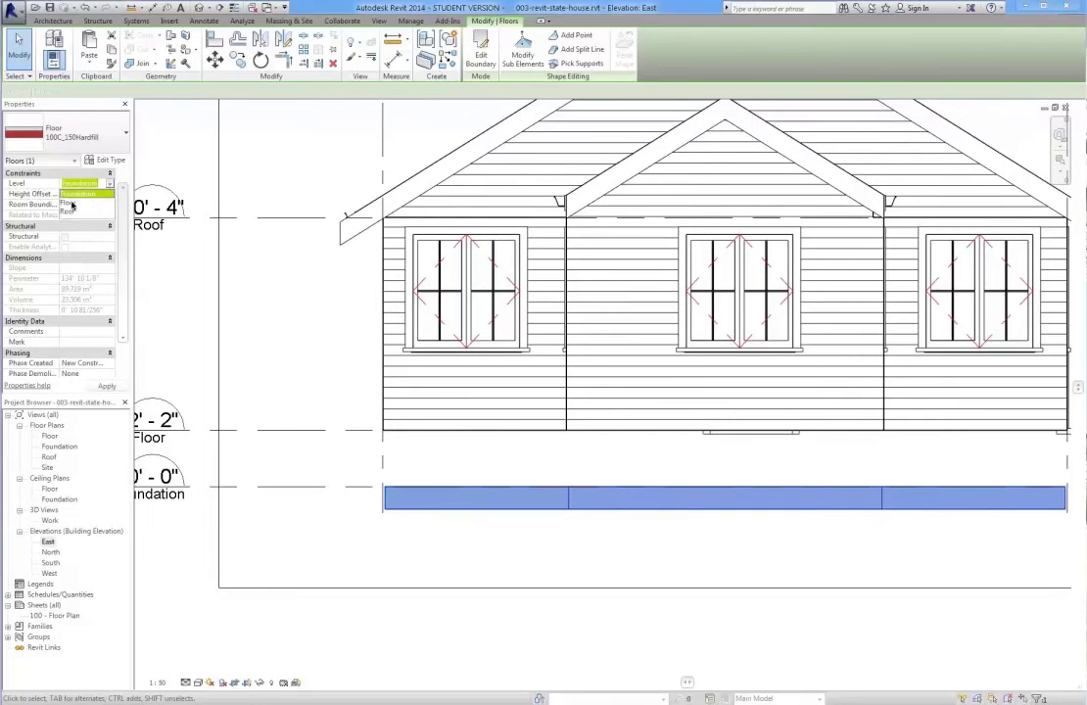
click(72, 204)
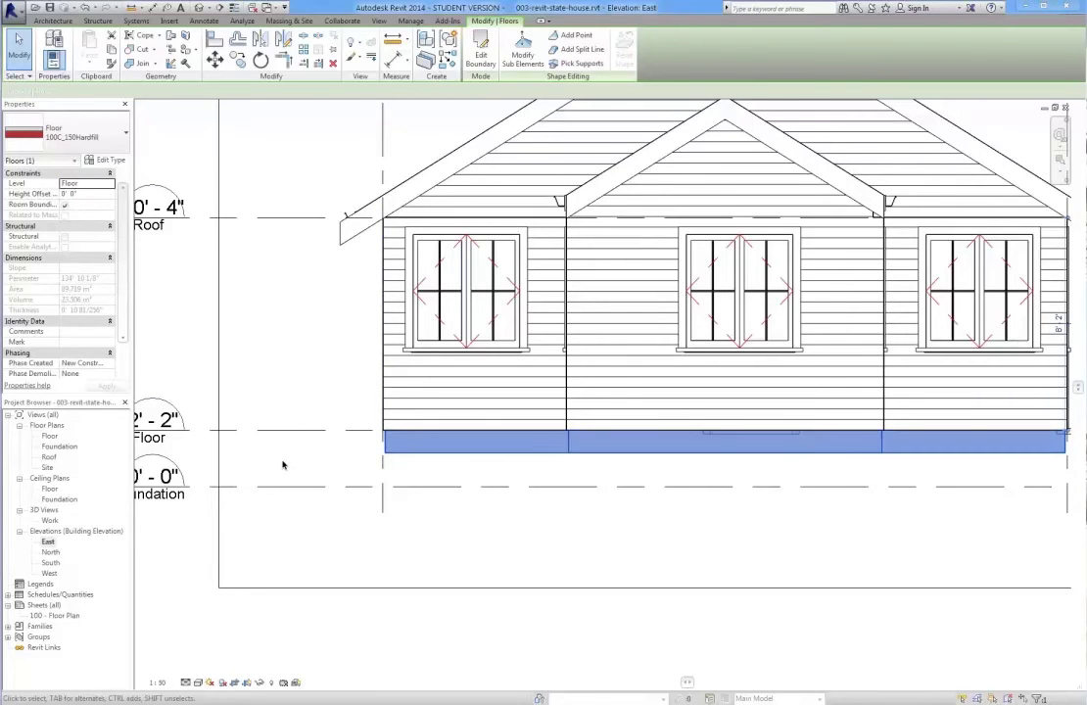
scroll(285, 461, down, 1)
scroll(970, 448, up, 2)
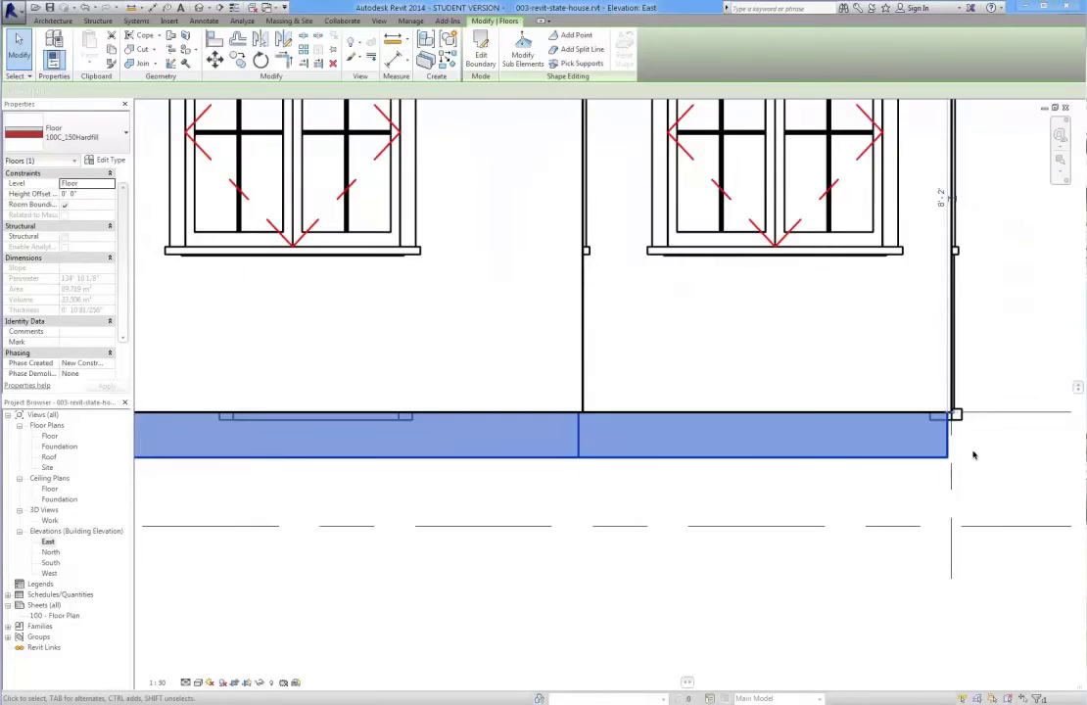
scroll(964, 459, down, 1)
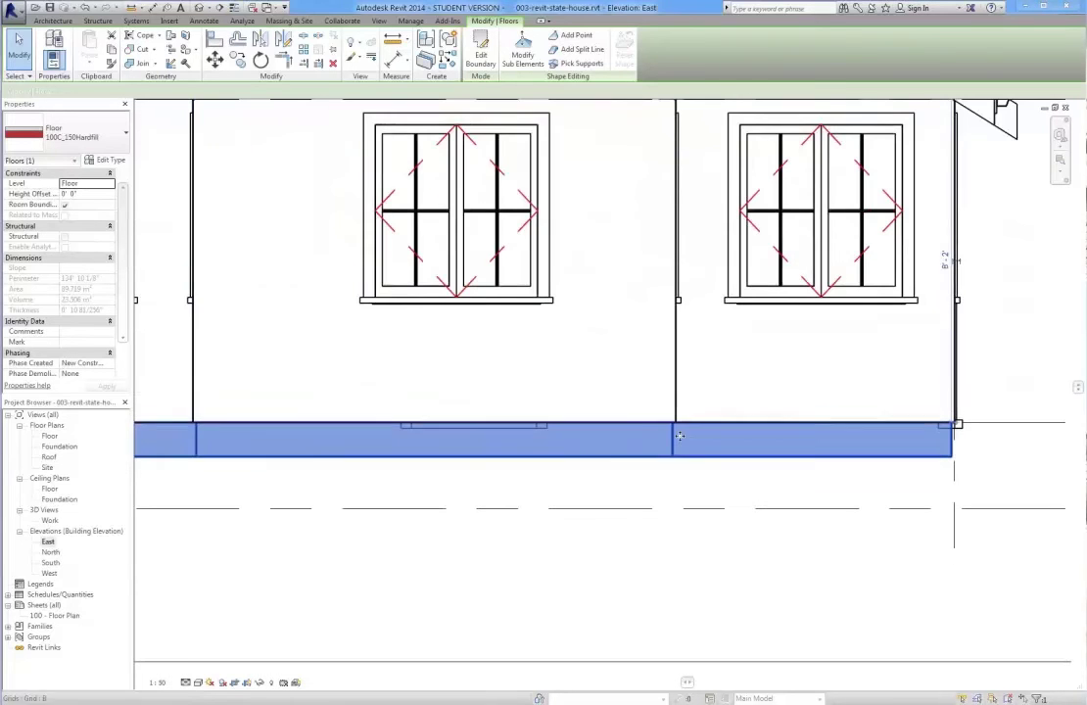
middle_drag(294, 386, 445, 443)
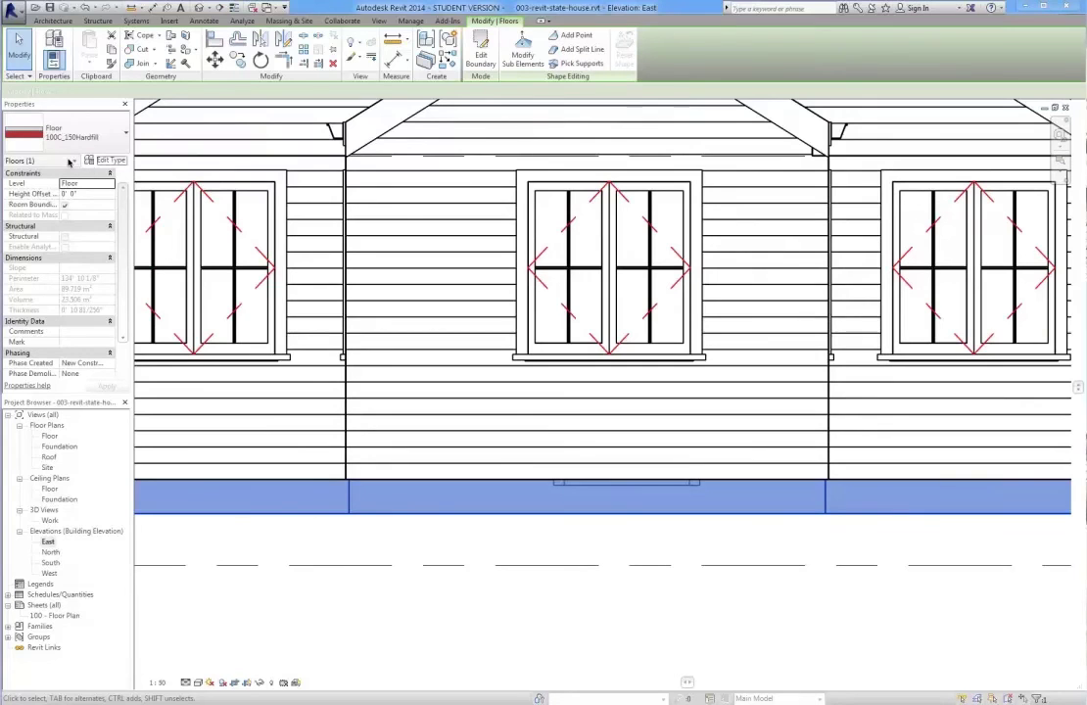
- Duplicate the Generic 300mm floor type as Generic State 2'2" for the slab
click(105, 159)
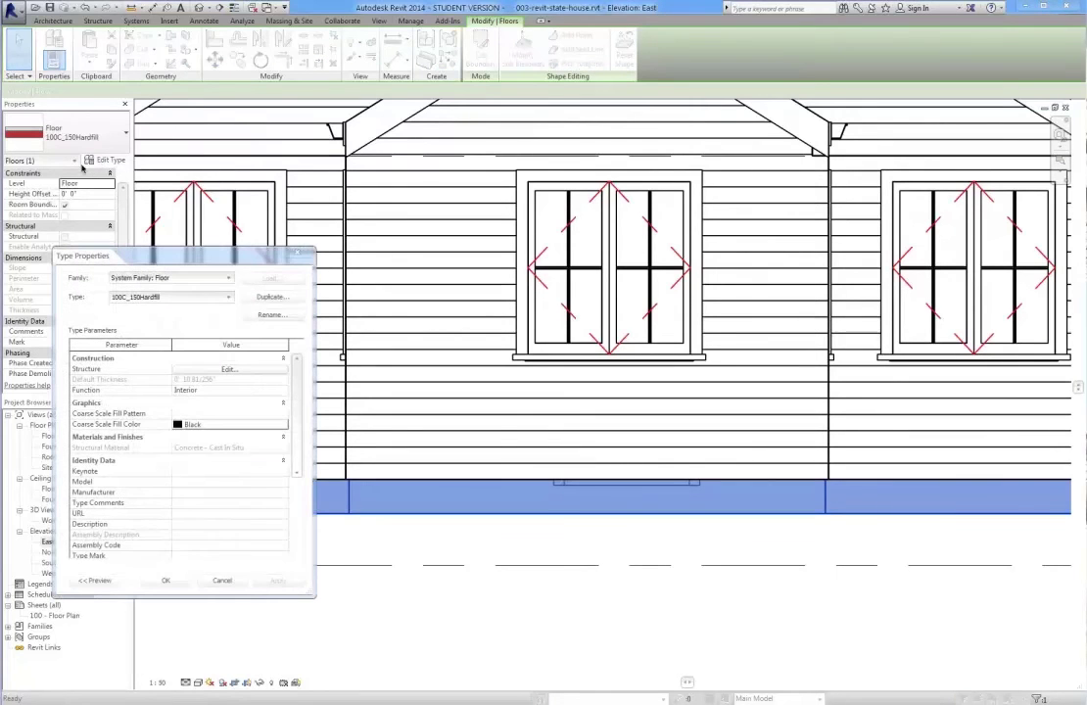
click(197, 298)
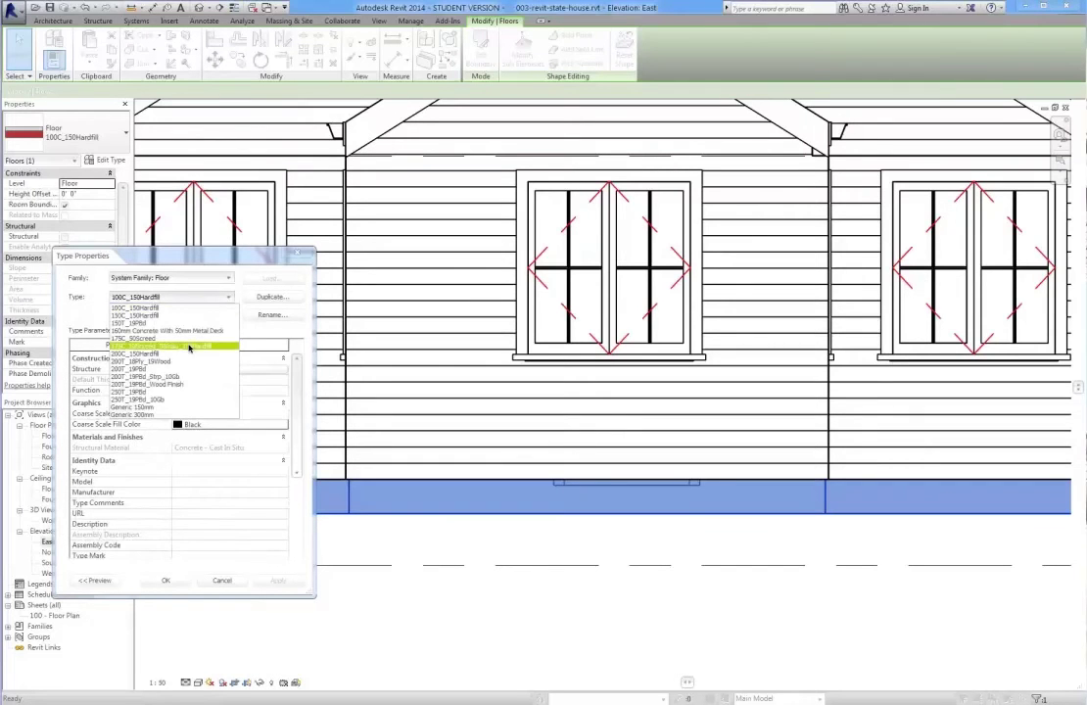
click(190, 339)
click(205, 297)
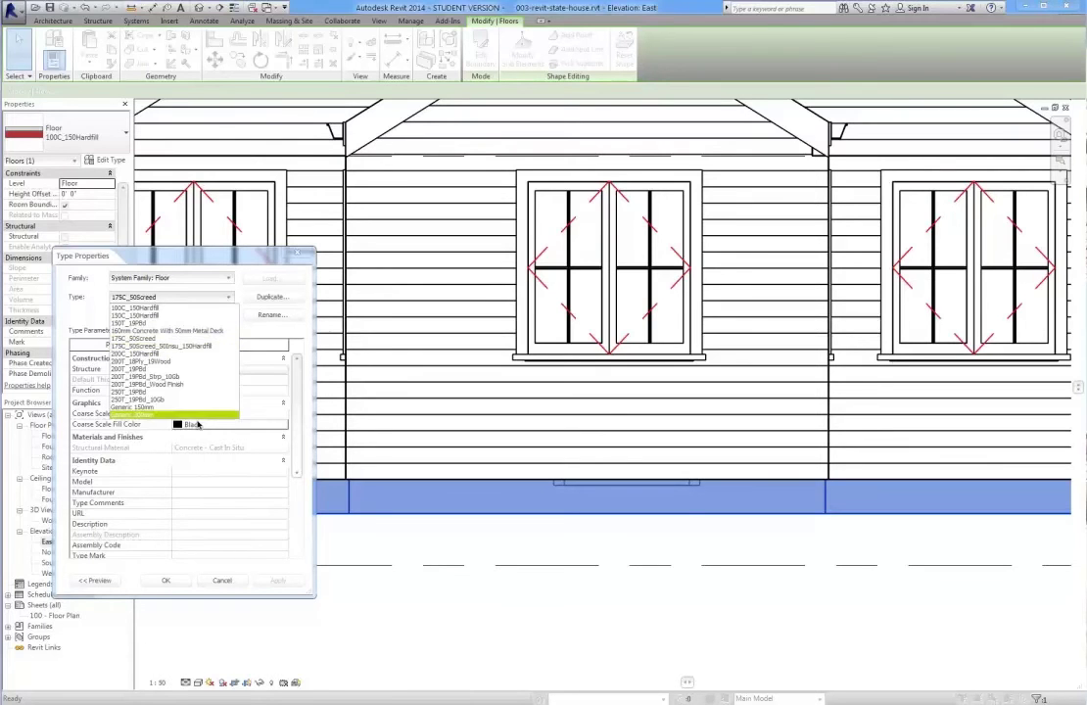
click(149, 416)
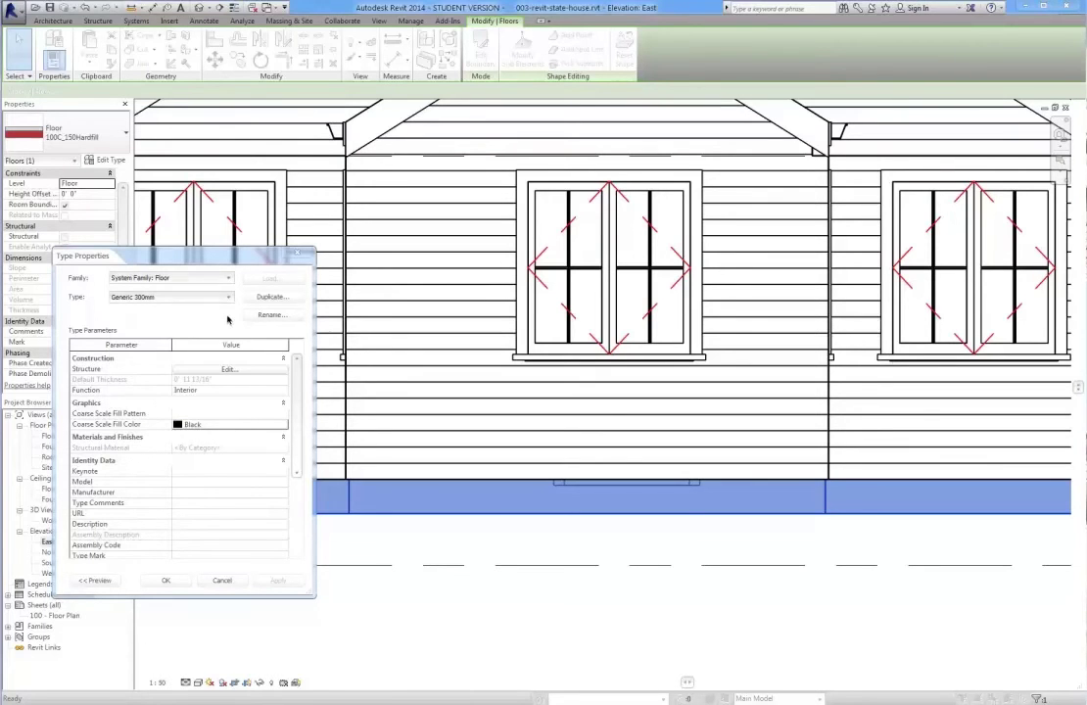
click(262, 300)
click(139, 416)
drag(158, 416, 218, 423)
text(State)
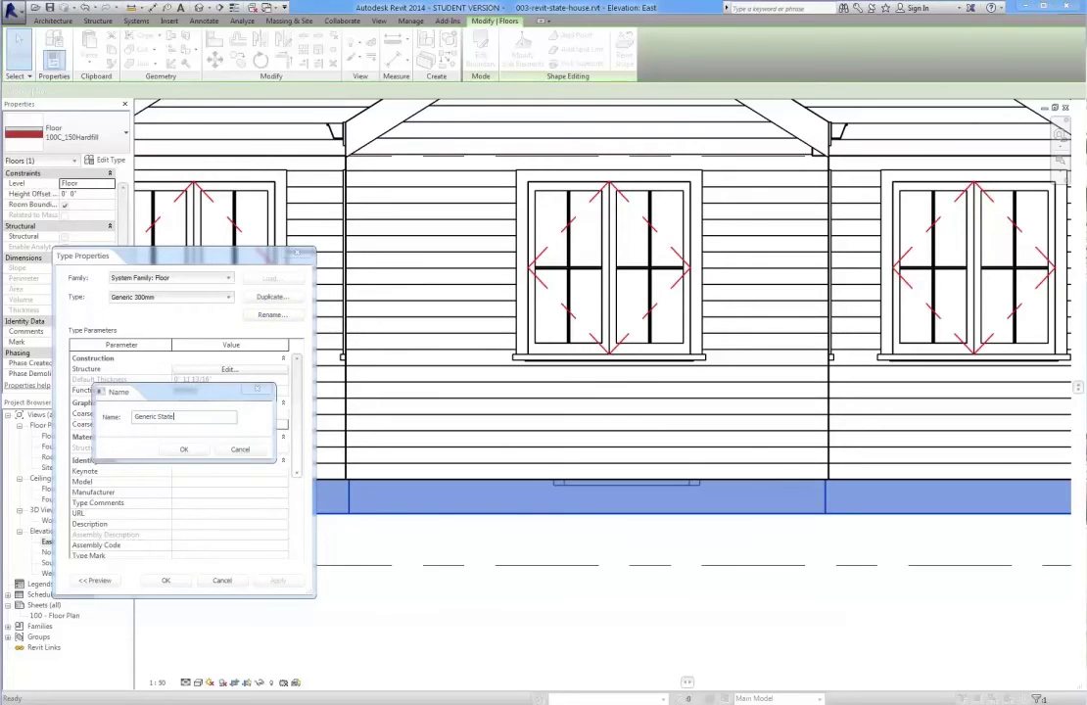
text( 2)
click(184, 448)
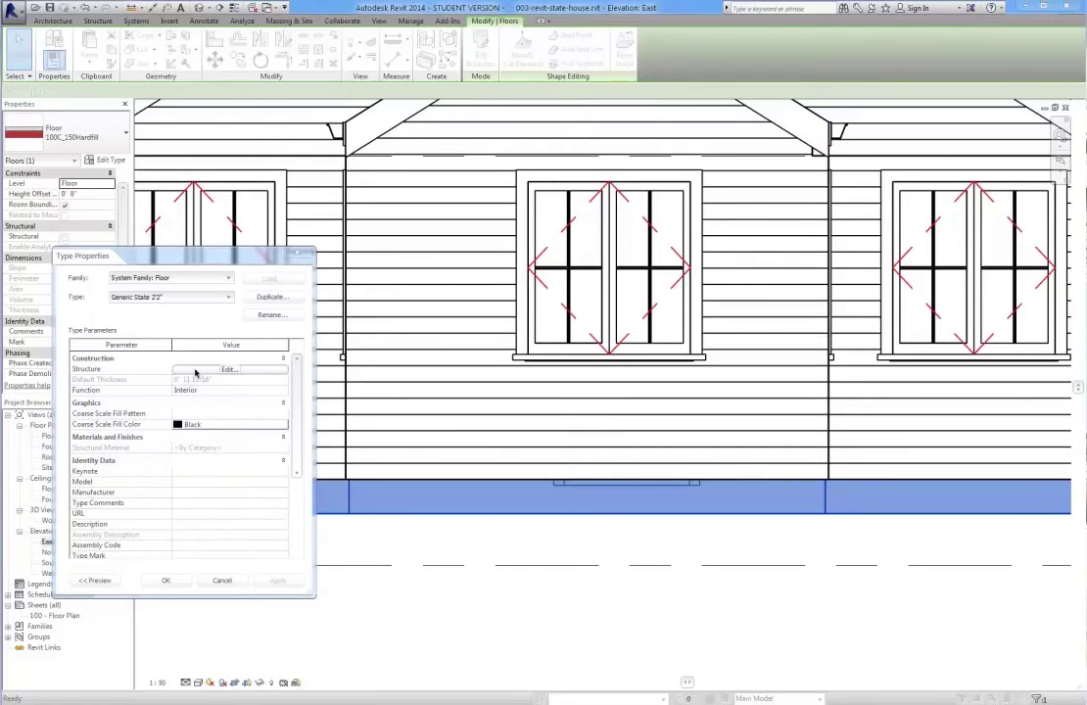
- Set the structure layer thickness of the Generic State 2'2" floor type to 2' 2"
click(196, 370)
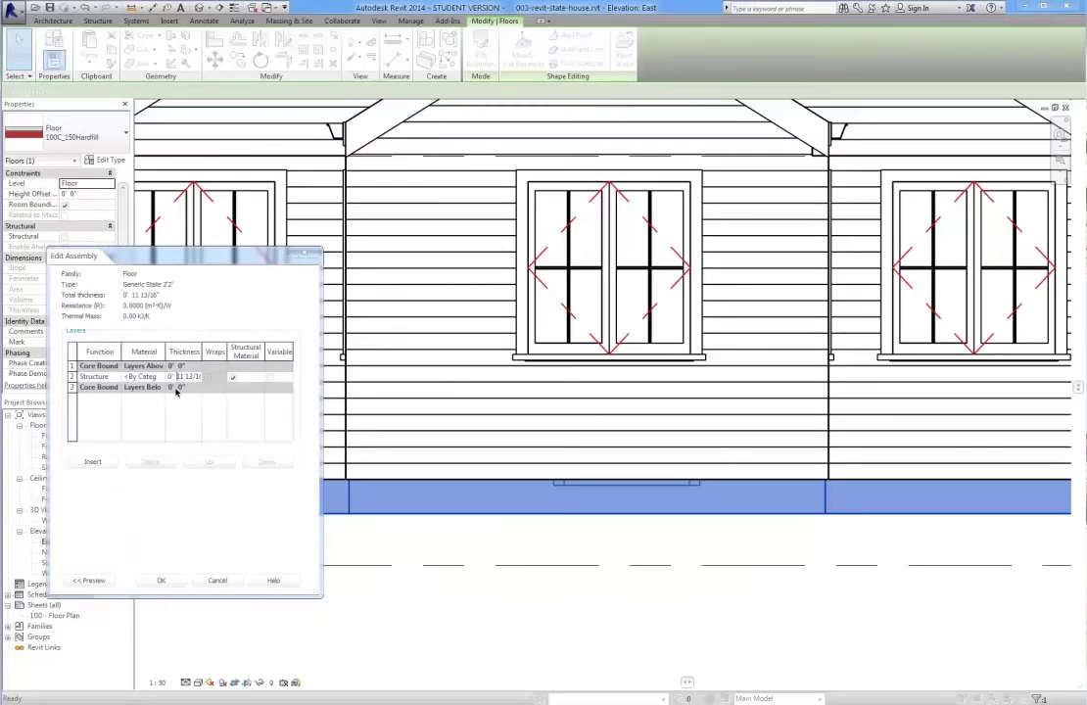
click(170, 376)
text(2' 2)
click(156, 579)
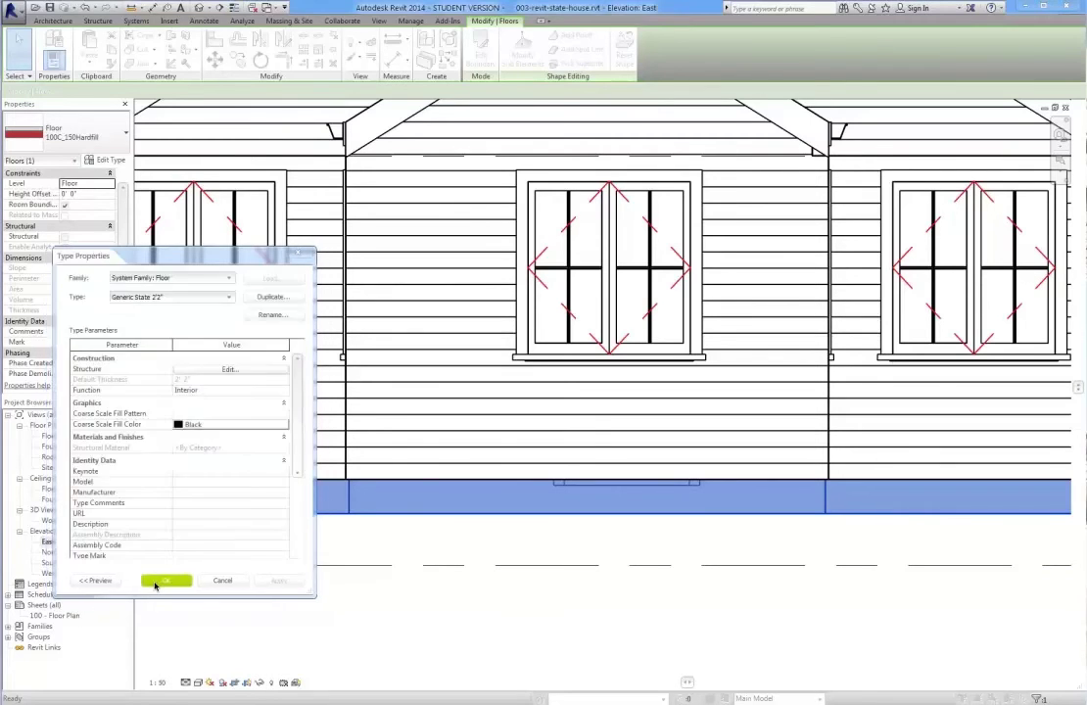
- Set the floor type's function to Exterior and apply the type to the foundation slab
click(188, 391)
click(283, 391)
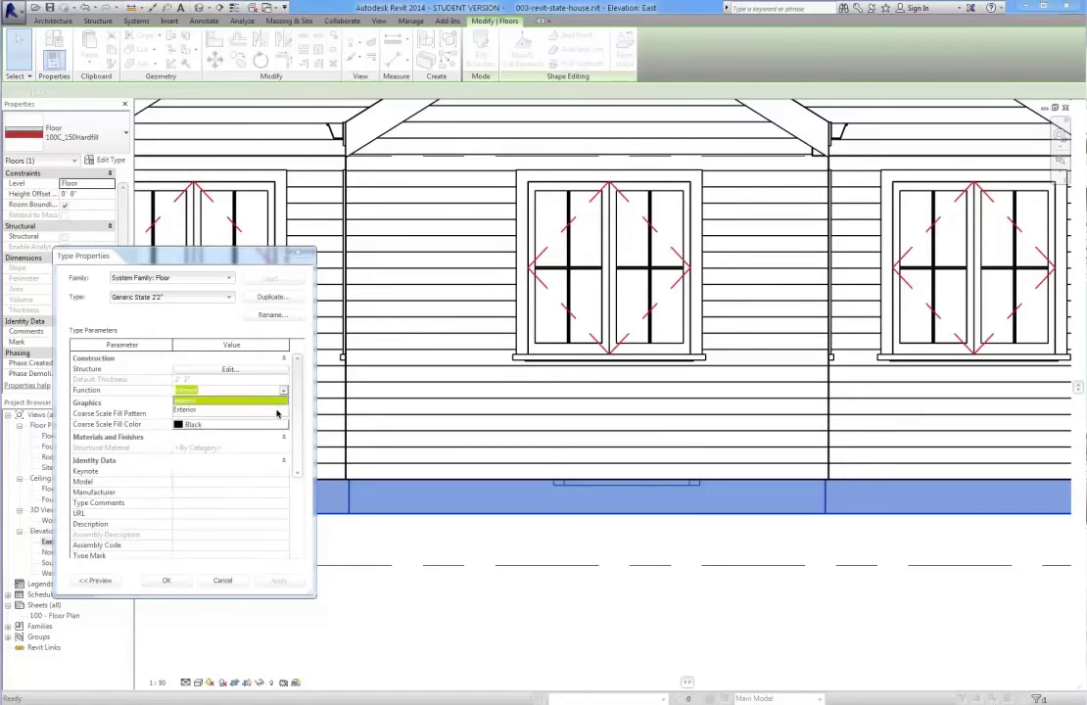
click(277, 412)
scroll(285, 509, down, 3)
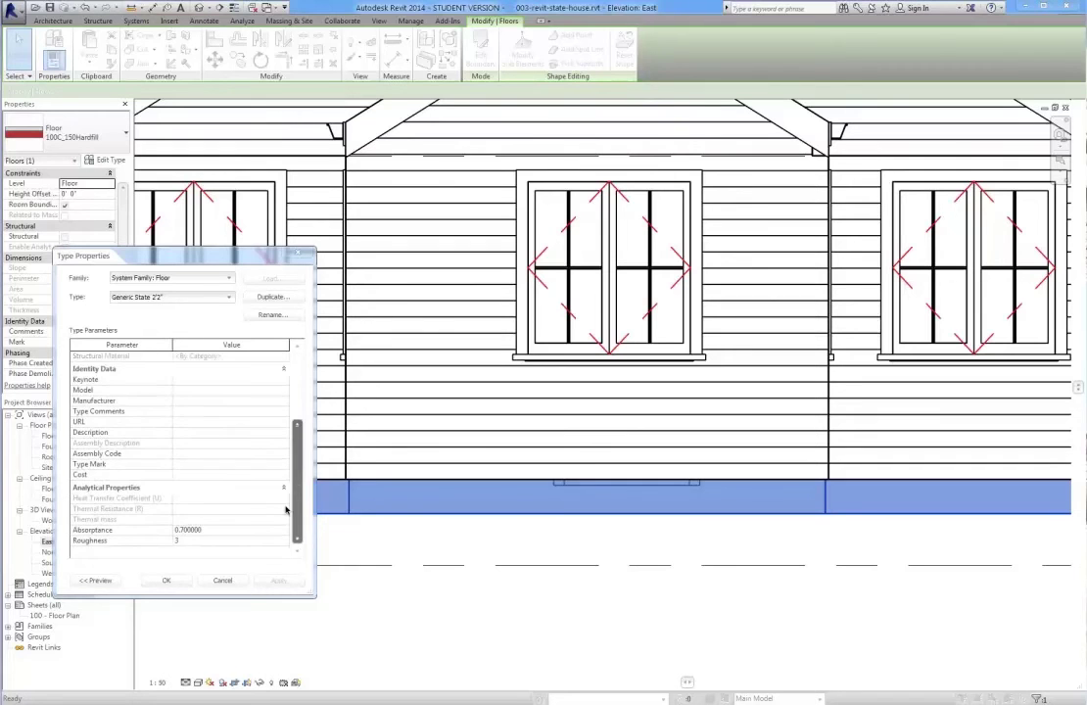
scroll(285, 505, up, 3)
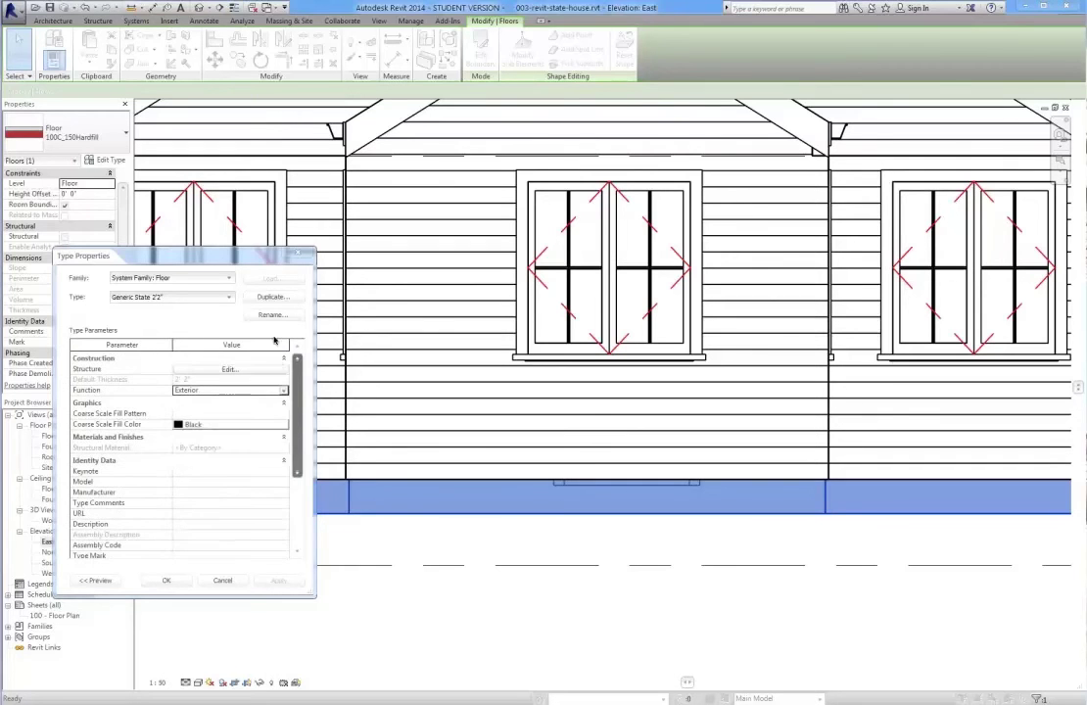
click(168, 582)
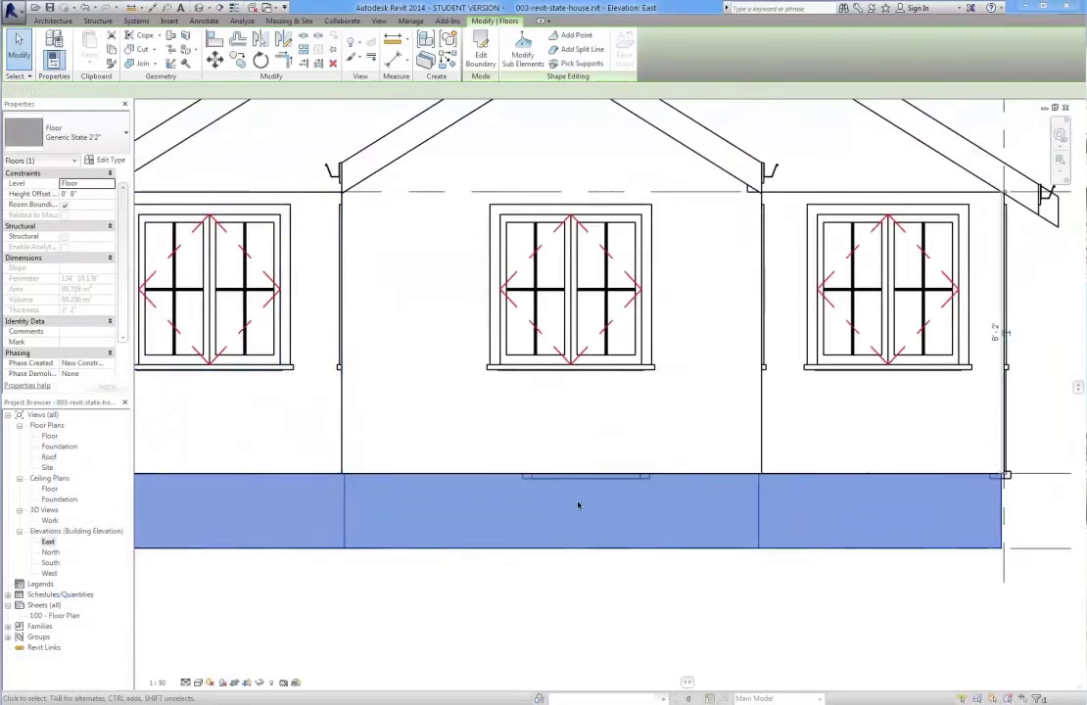
scroll(566, 501, down, 2)
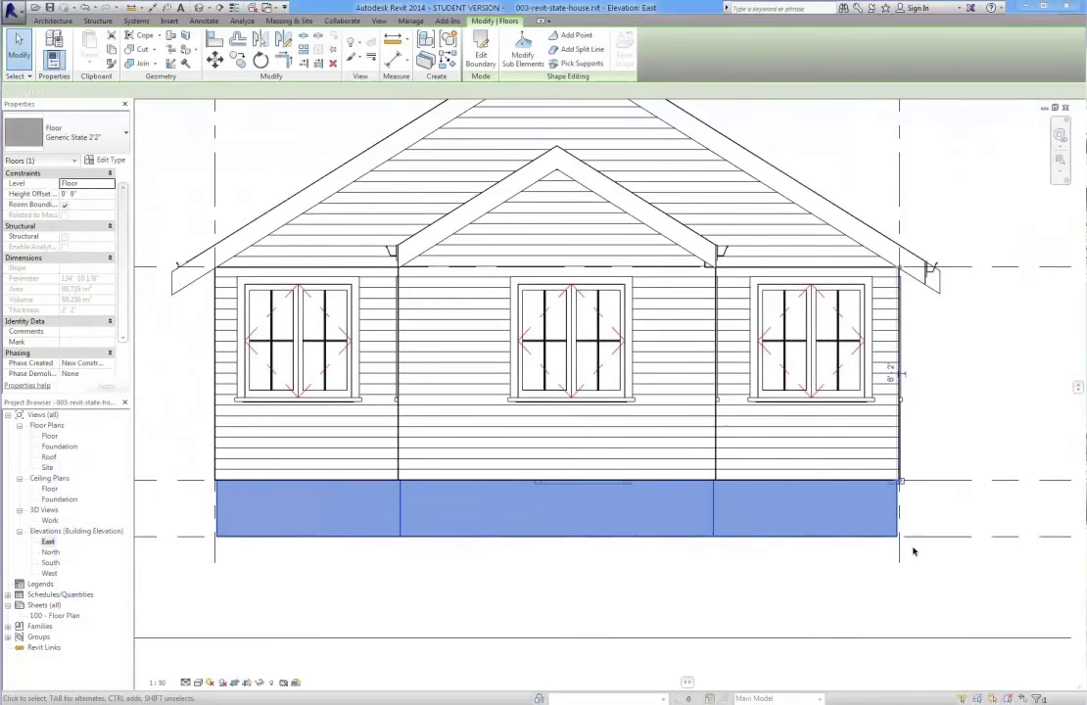
click(960, 578)
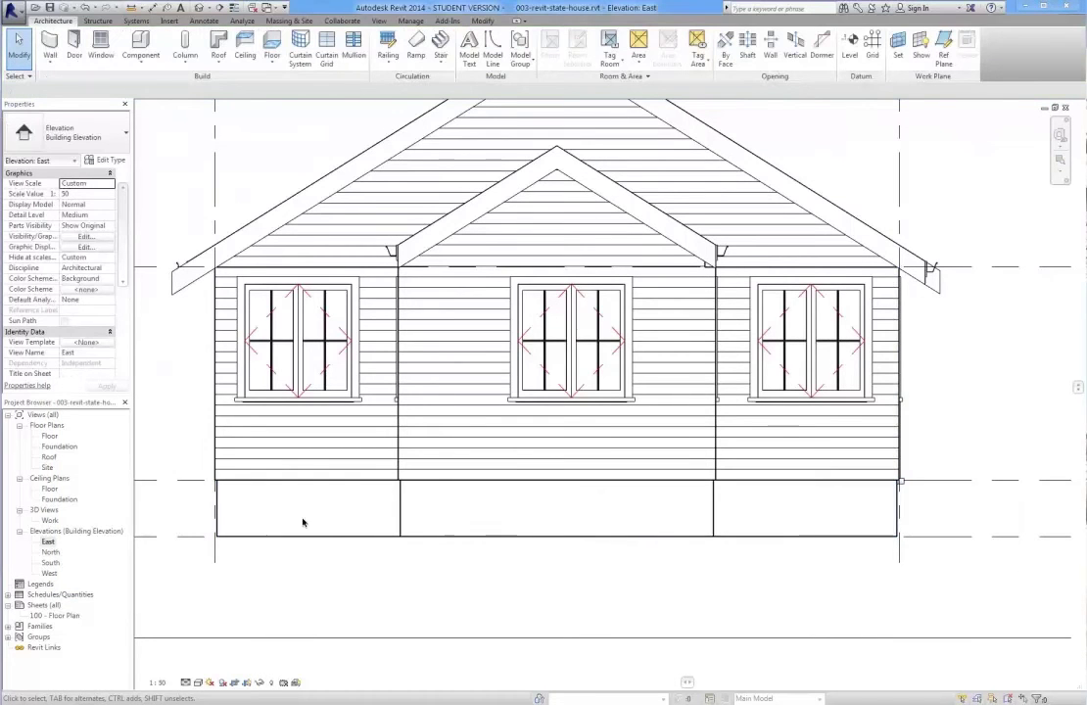
- Try turning off room bounding for the foundation slab and restore the setting
click(223, 536)
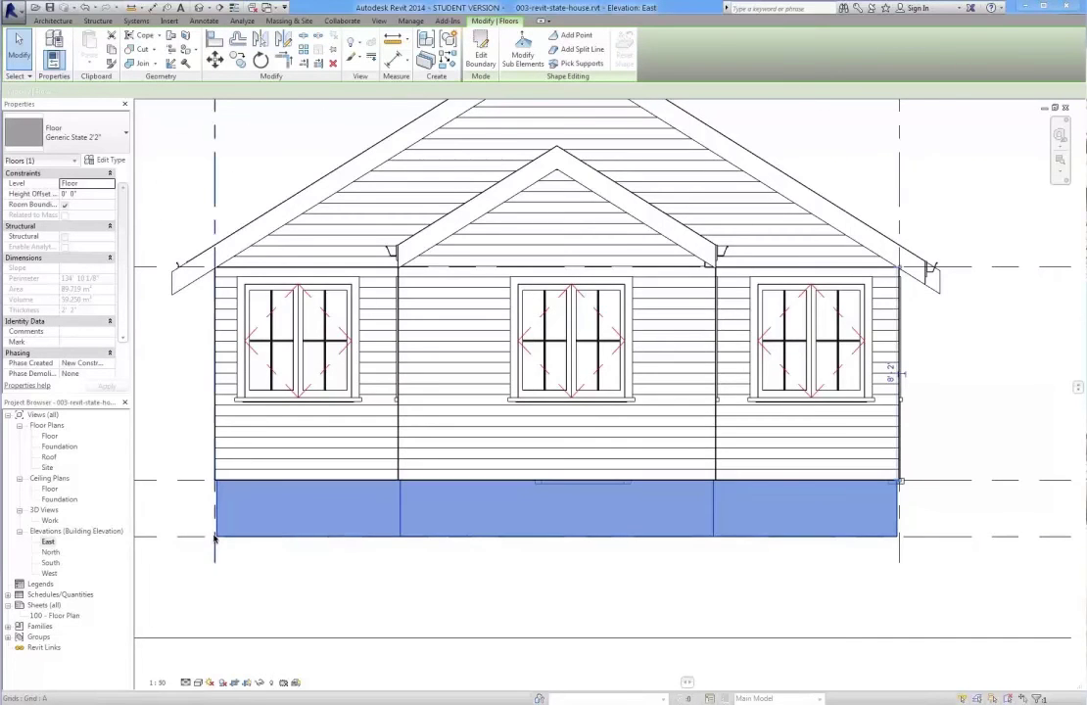
scroll(210, 534, up, 4)
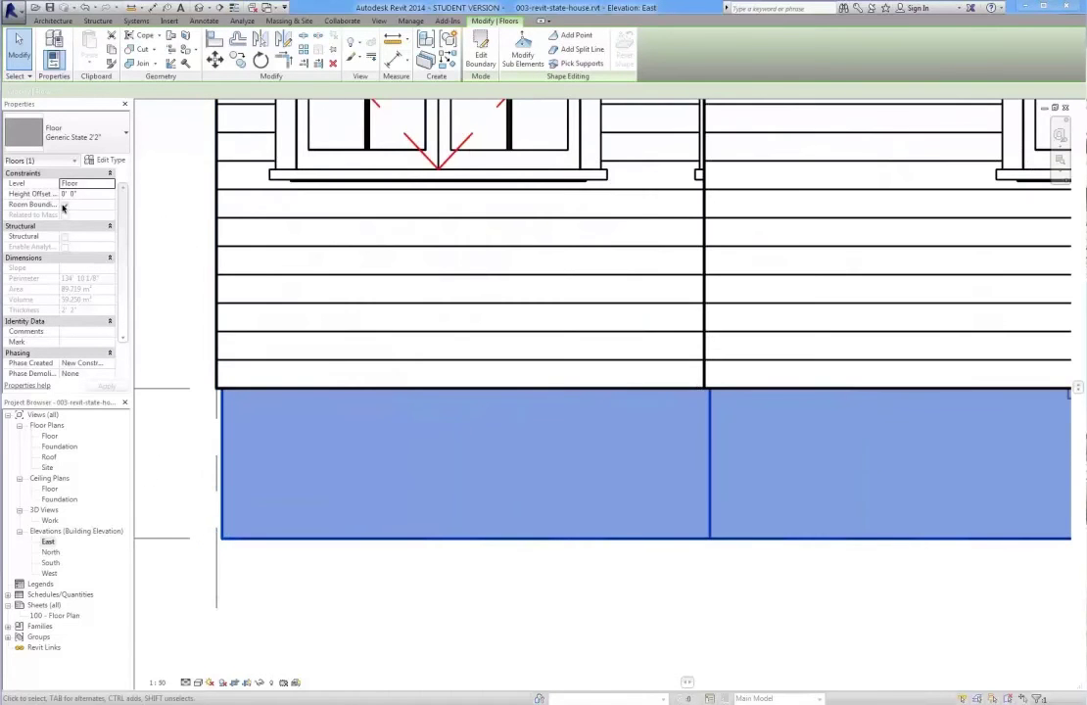
click(62, 206)
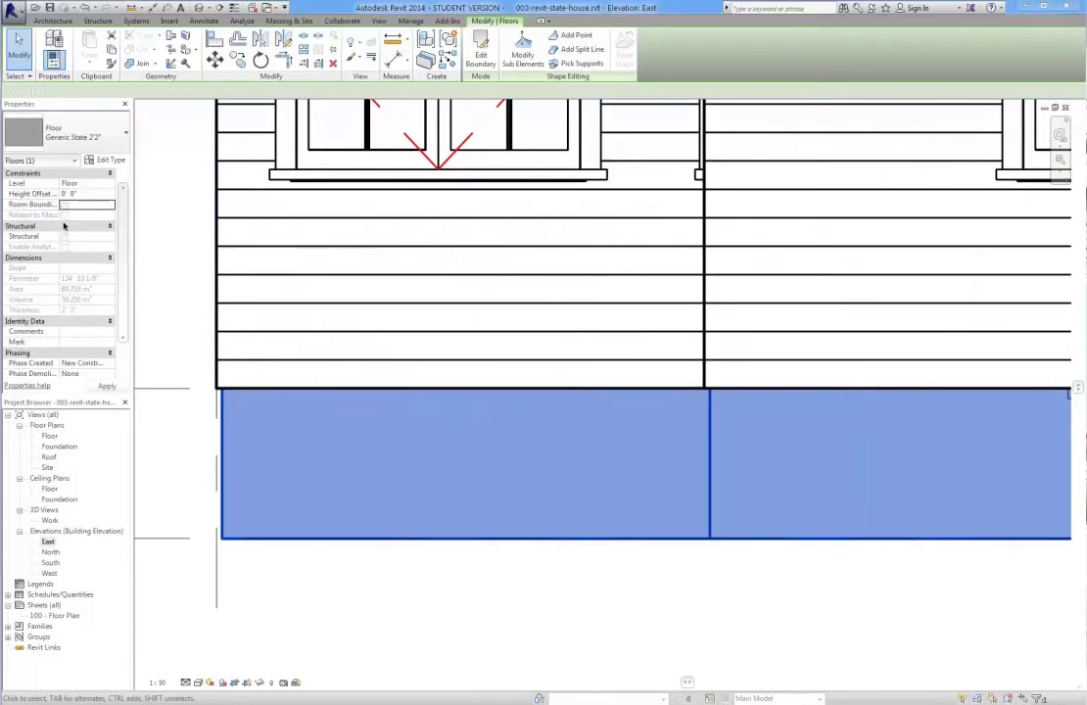
click(105, 387)
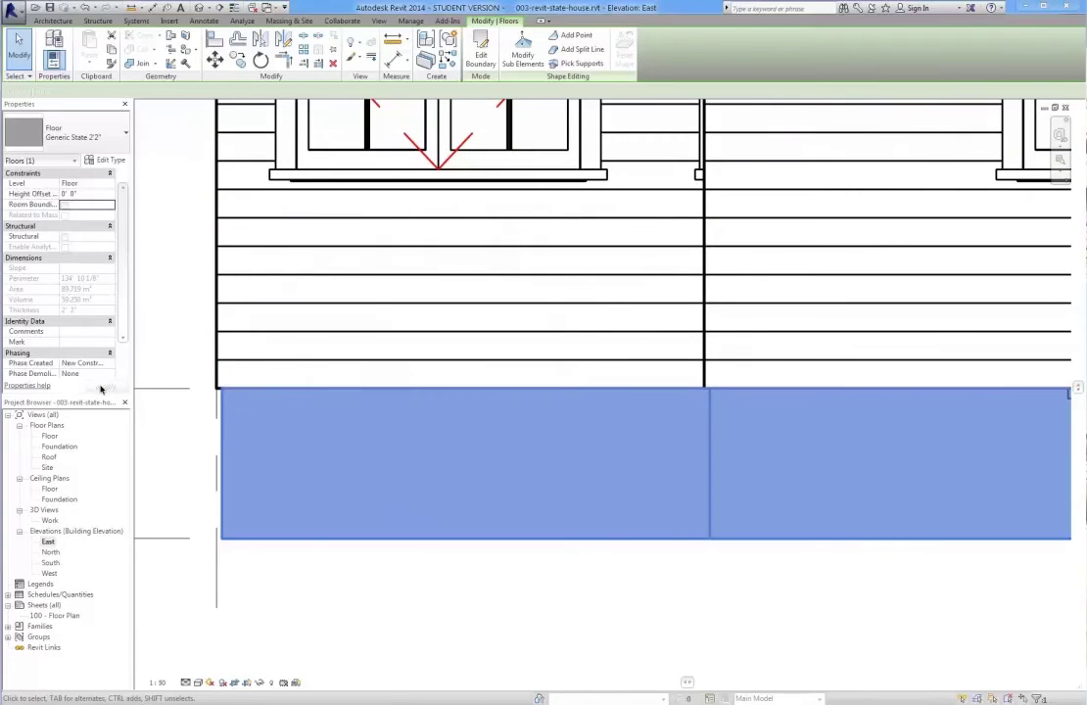
click(65, 205)
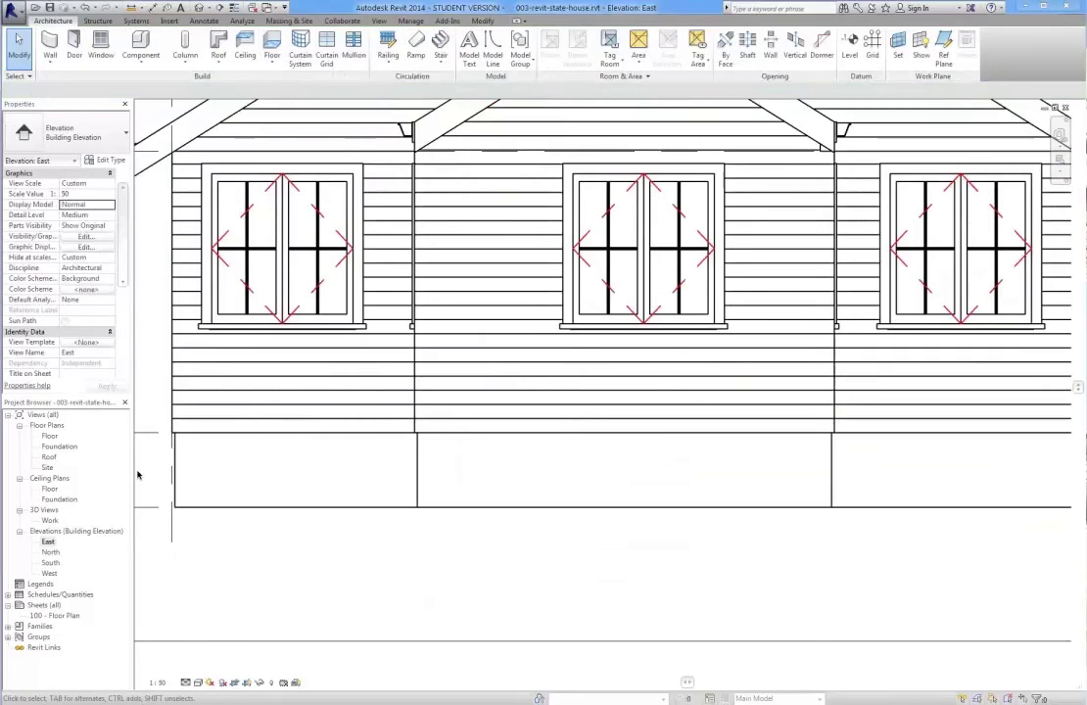
double_click(43, 447)
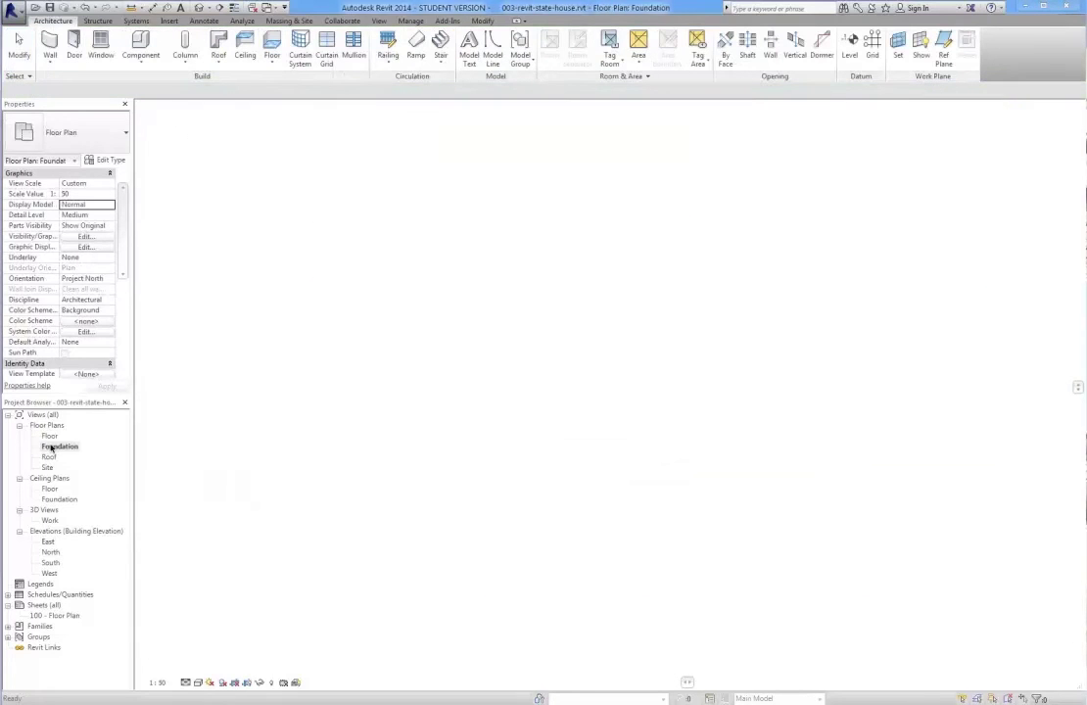
click(271, 45)
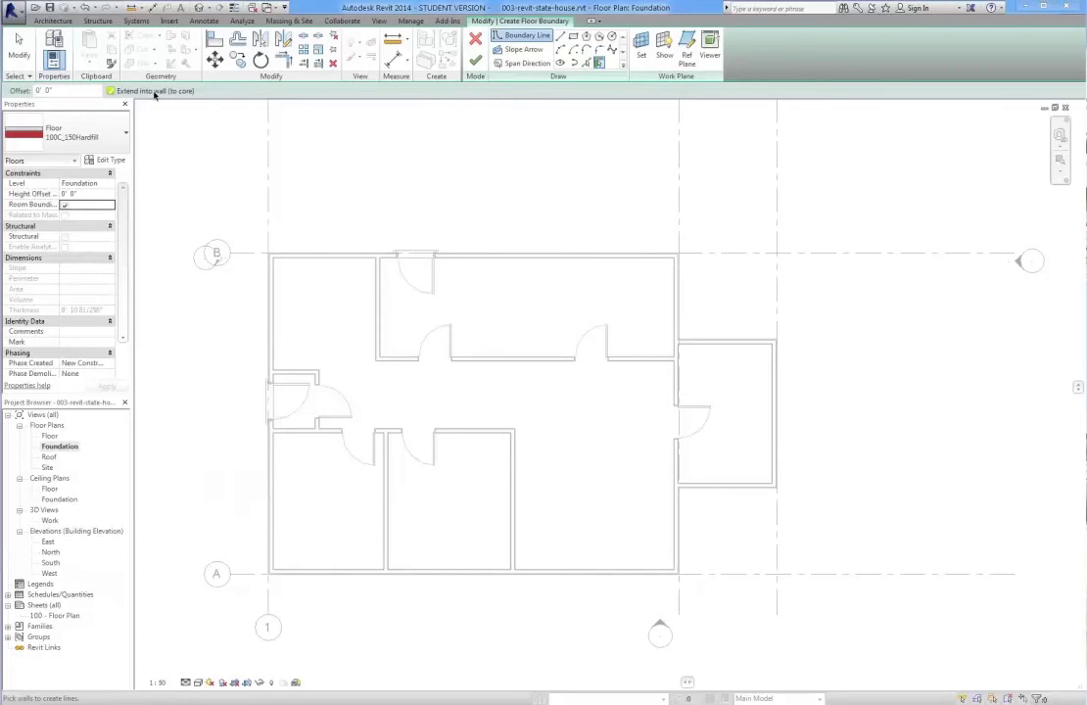
click(475, 39)
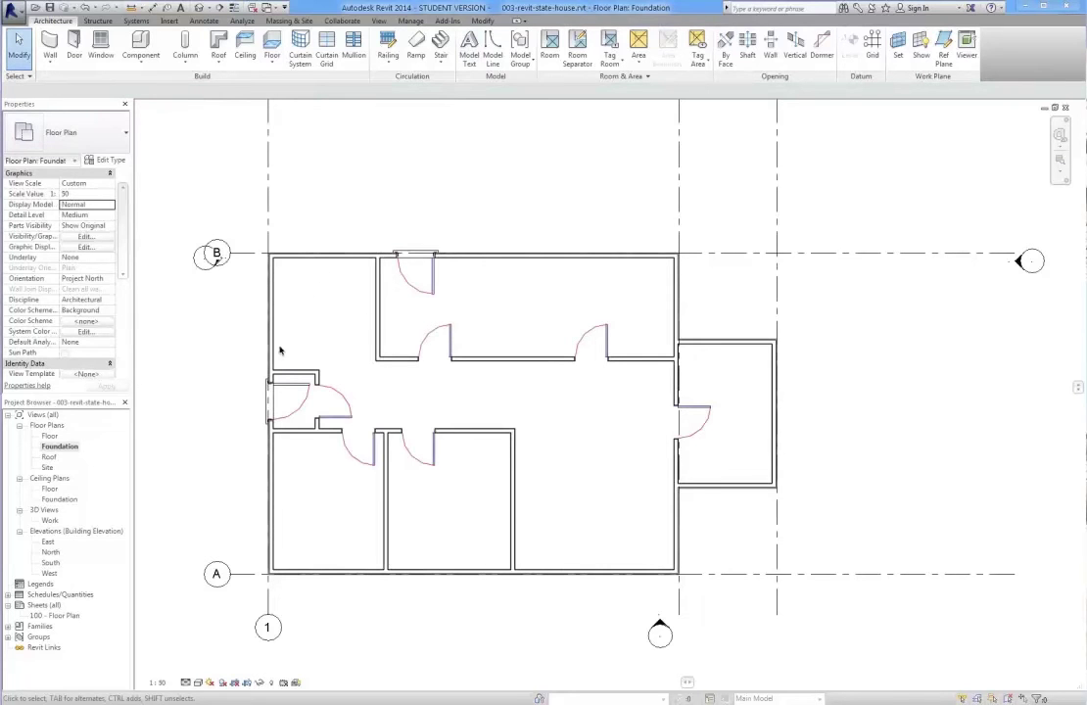
double_click(49, 435)
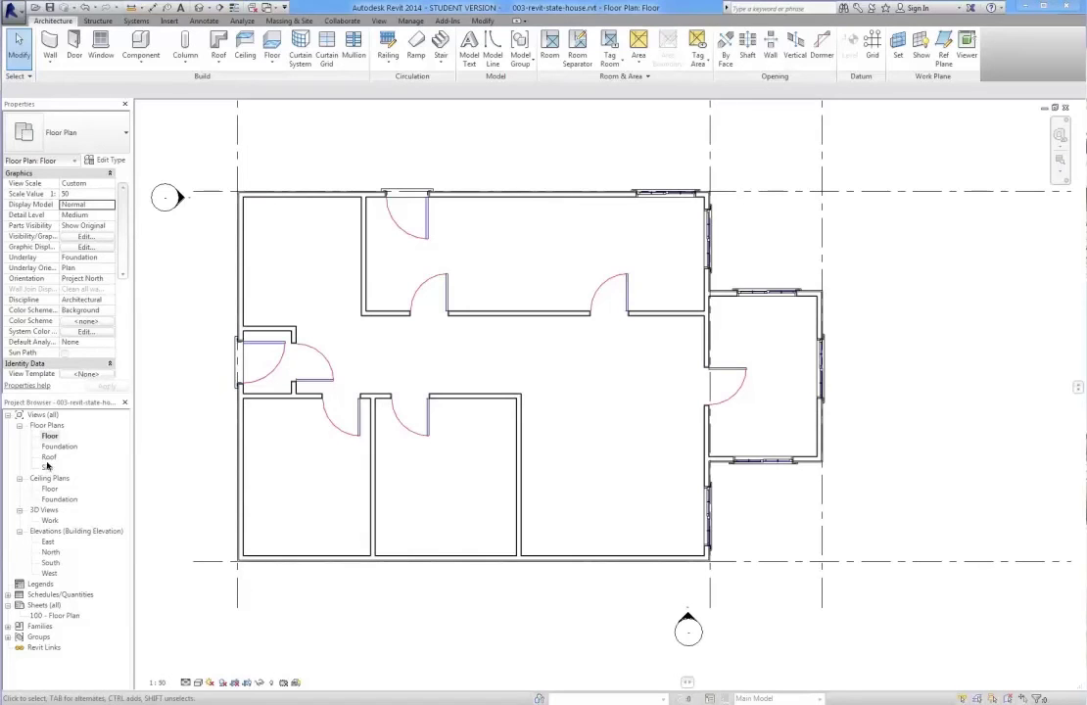
- Select the foundation slab in the East elevation and open its boundary sketch in the floor plan Floor
double_click(49, 542)
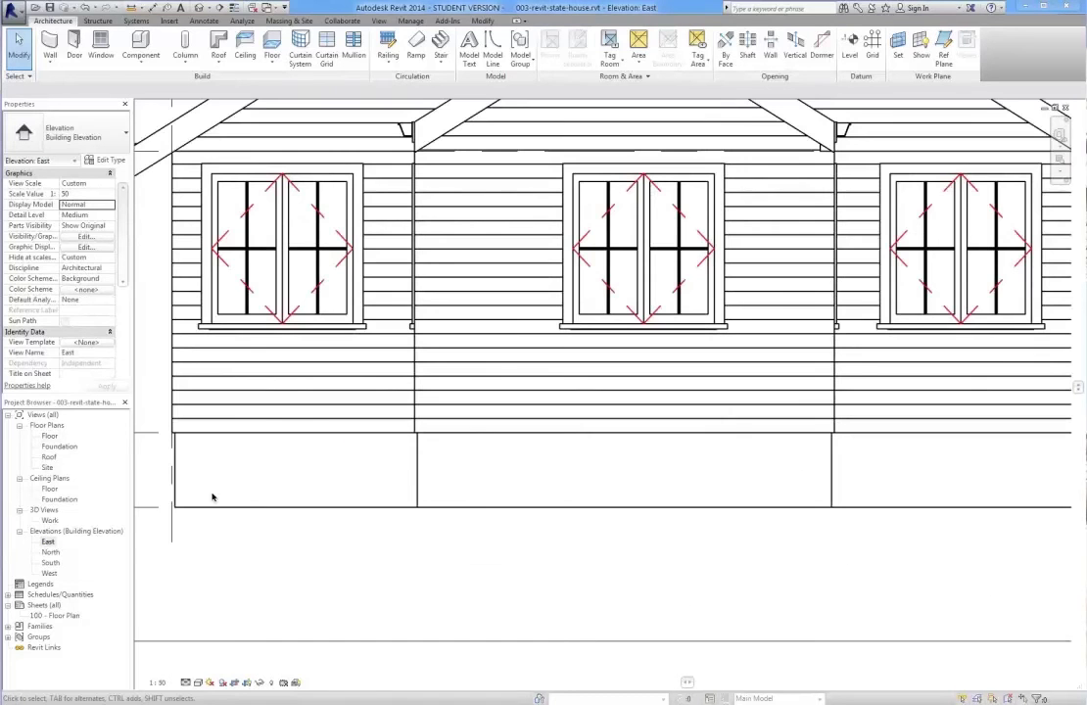
click(207, 508)
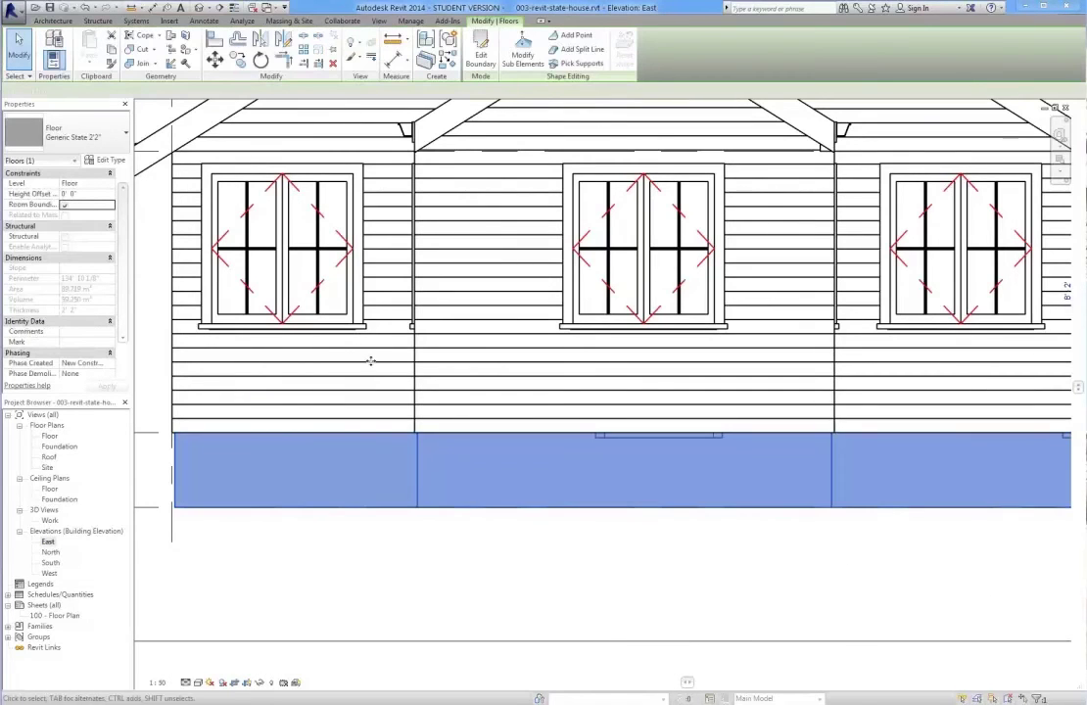
click(481, 61)
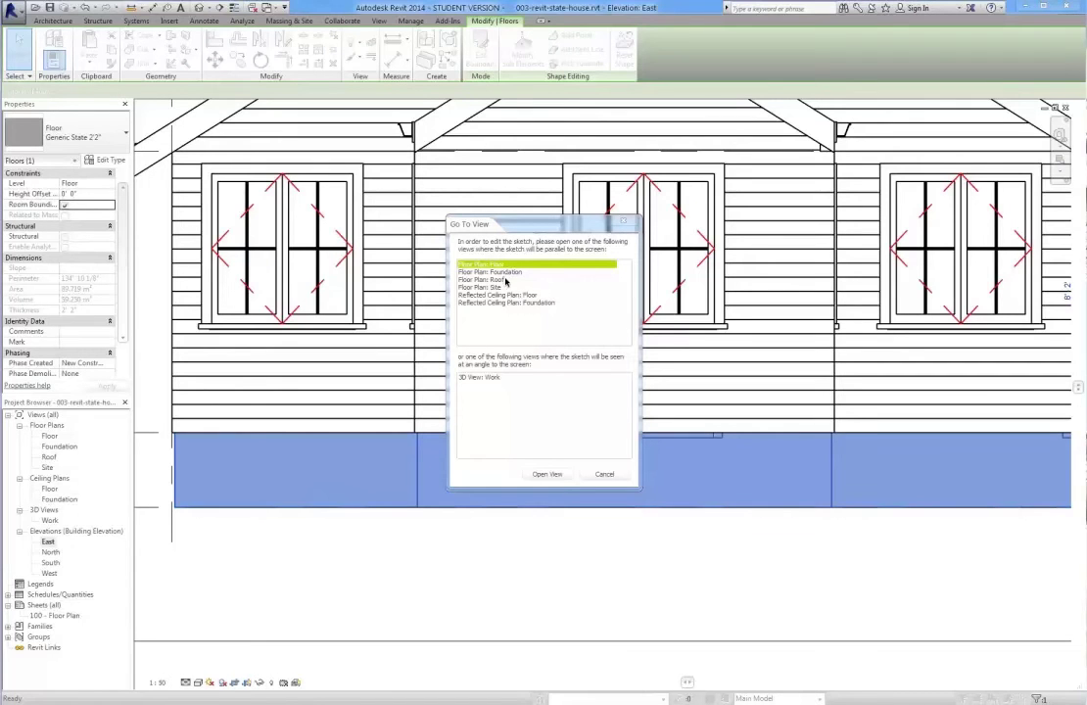
click(496, 273)
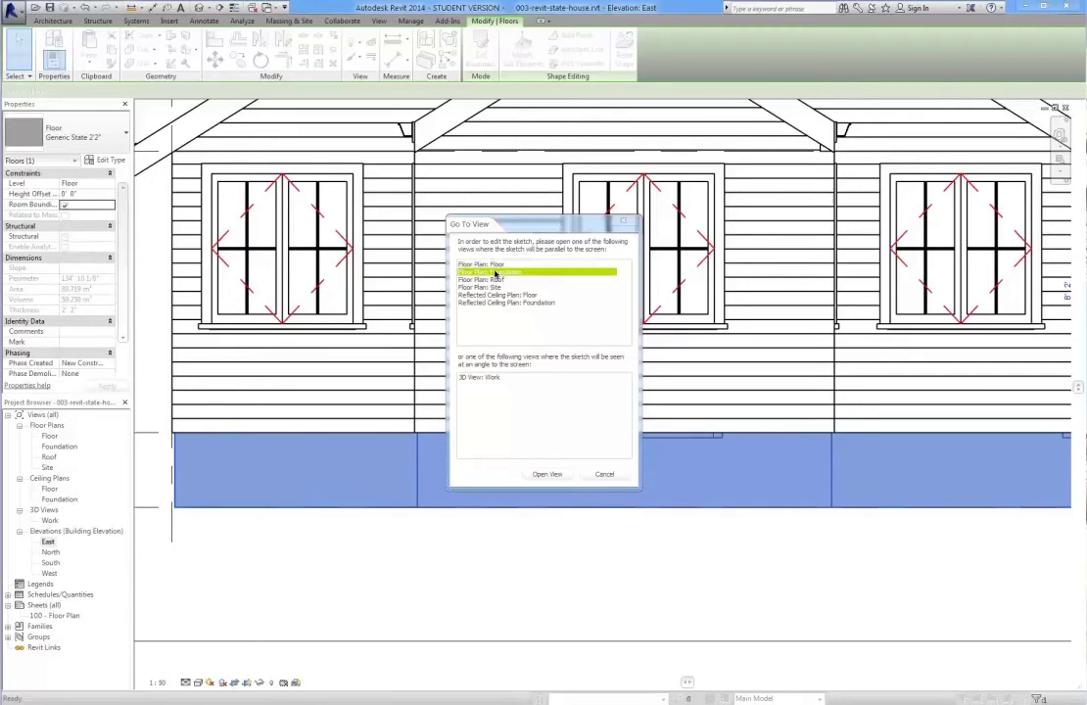
click(500, 265)
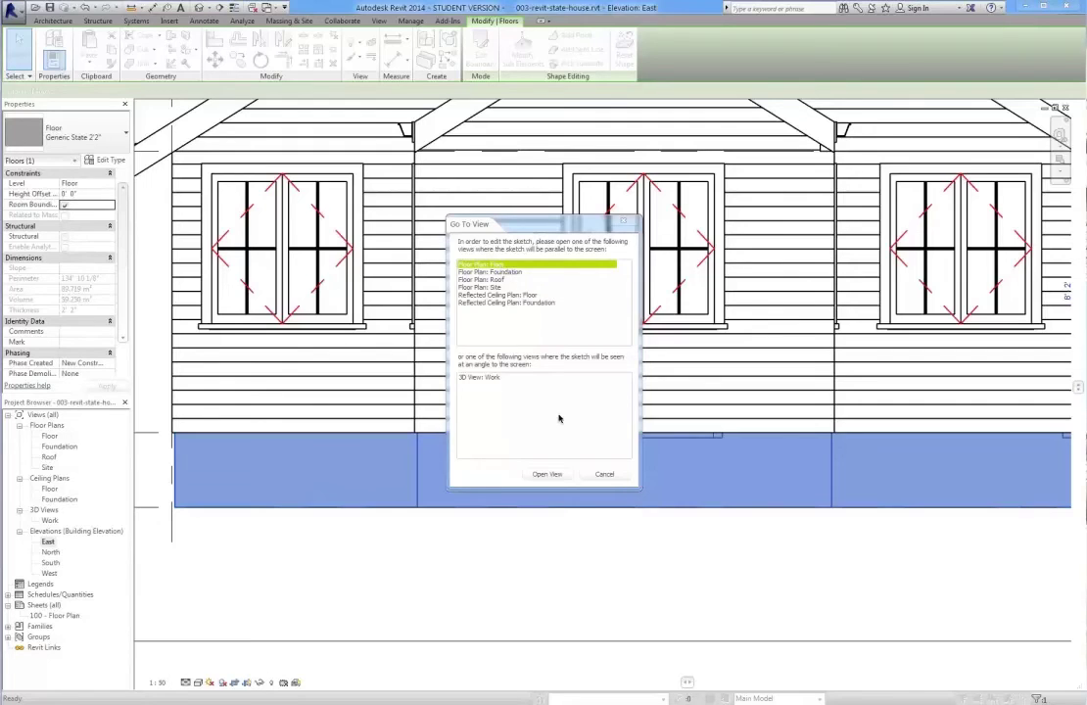
click(552, 474)
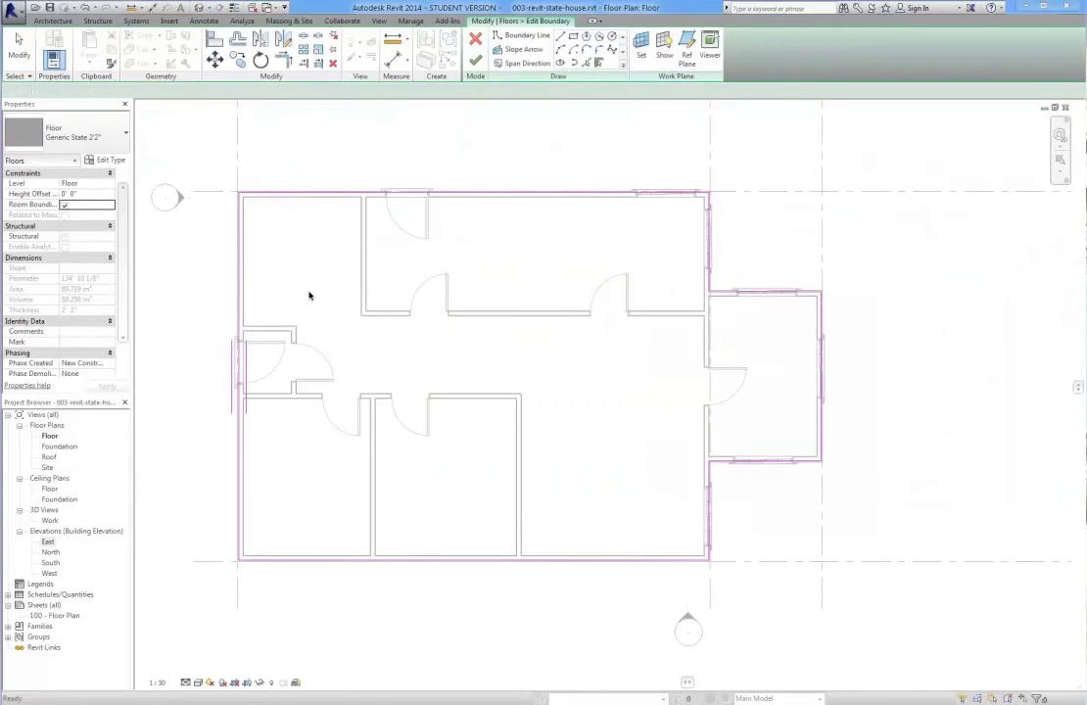
- Turn off Extend into wall (to core) for all boundary lines of the slab and finish the boundary edit
click(281, 196)
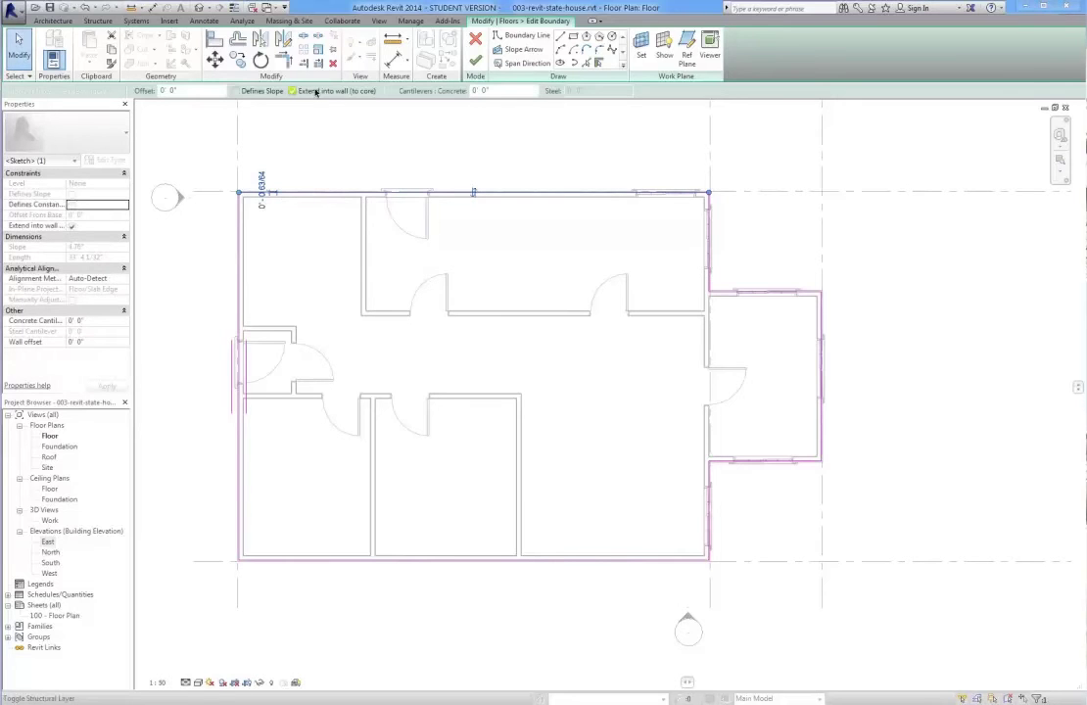
mouse_move(172, 123)
mouse_down()
mouse_move(867, 666)
mouse_move(861, 639)
mouse_up()
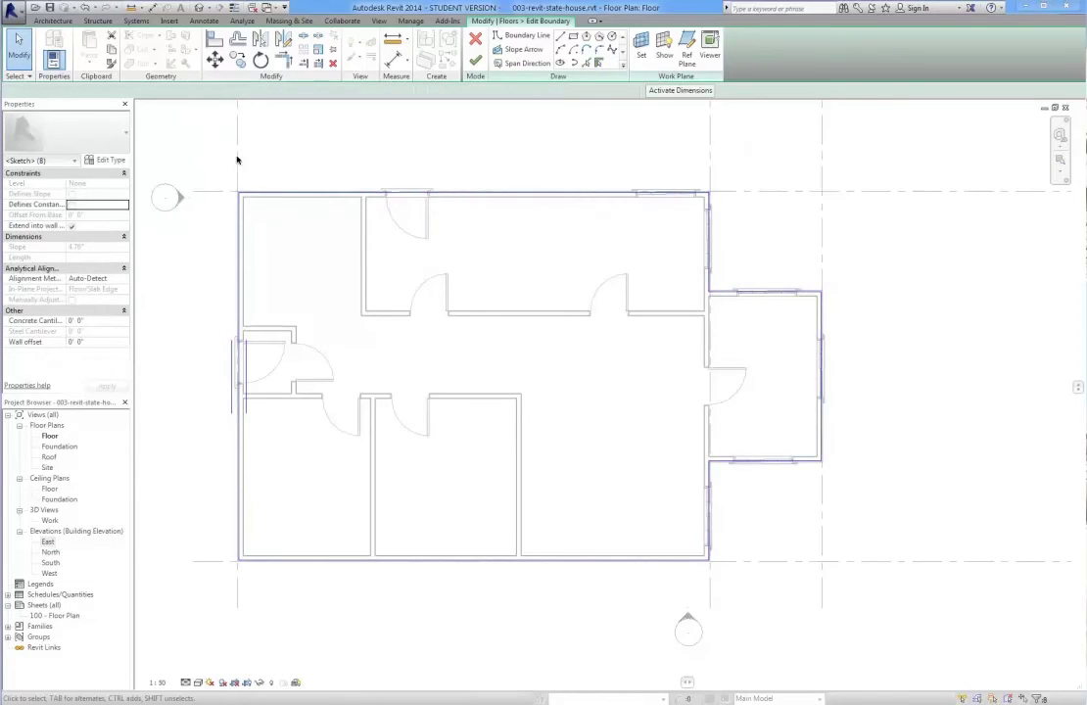
click(292, 90)
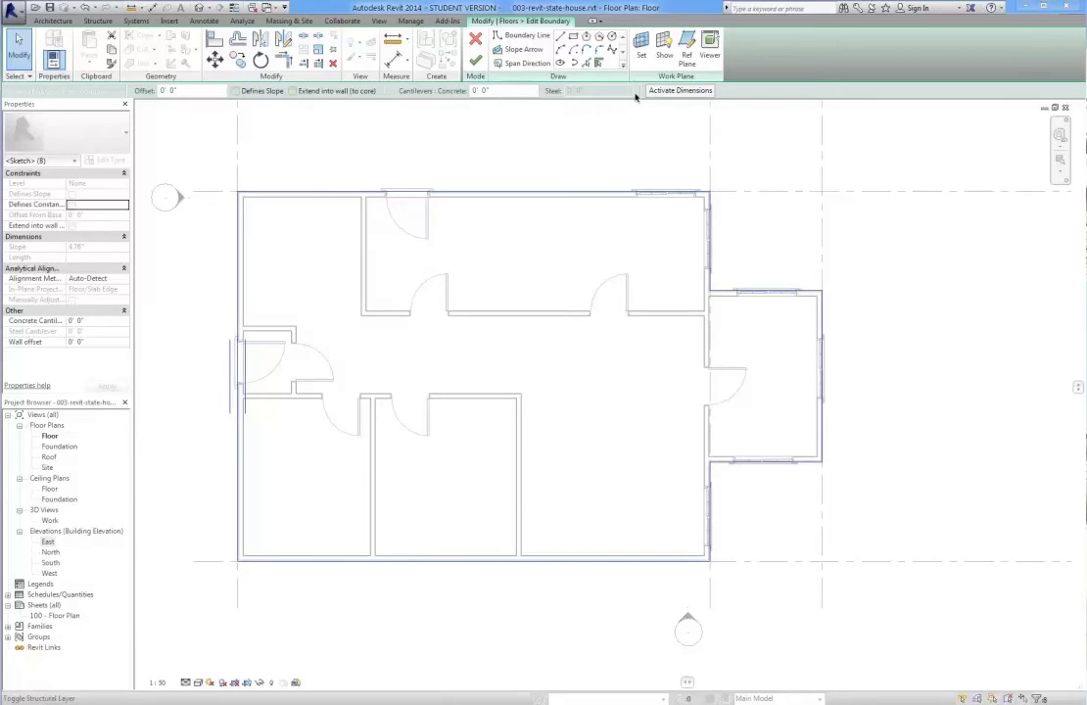
click(475, 61)
click(330, 148)
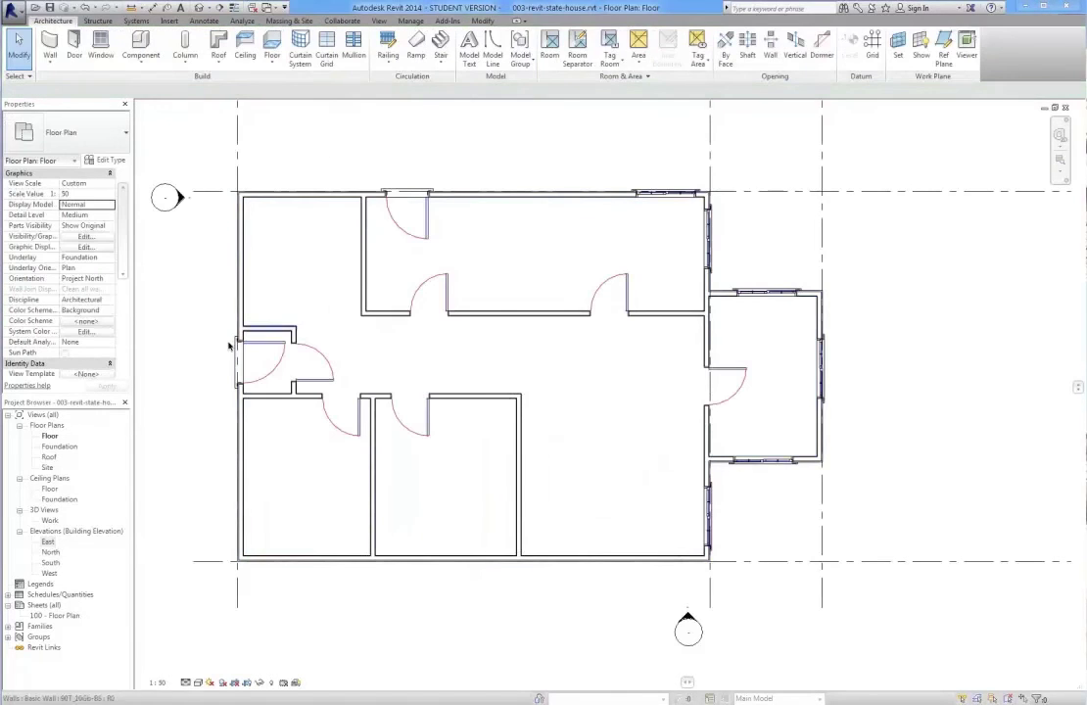
- Check in the East elevation how the foundation slab's edges line up with the exterior walls
double_click(49, 543)
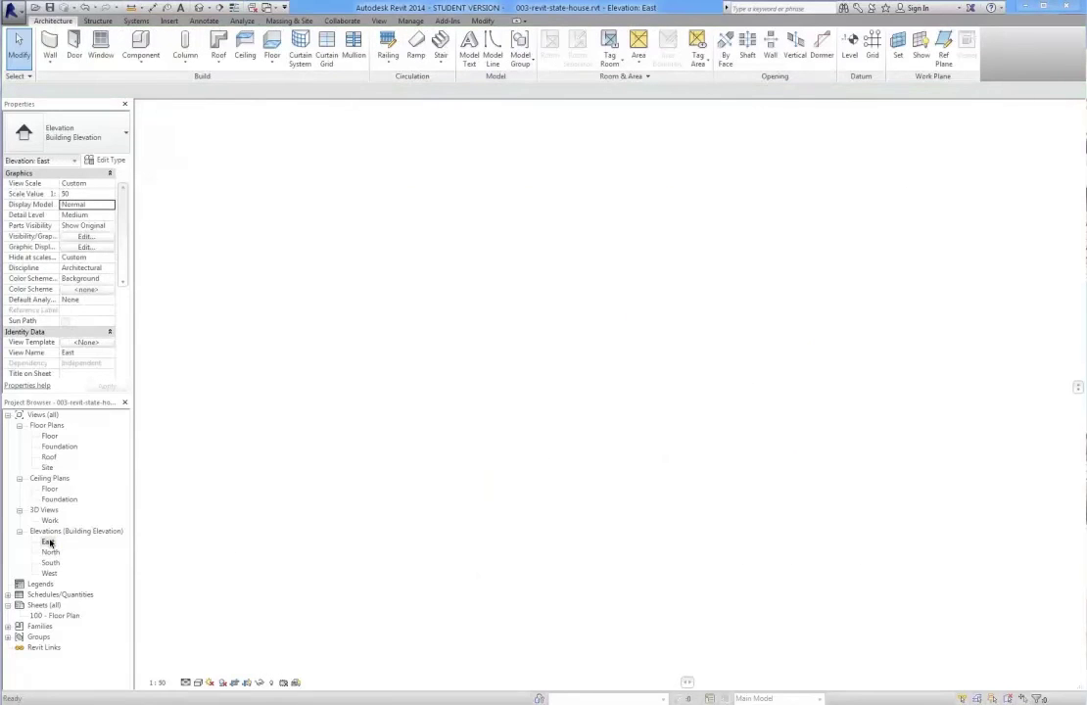
scroll(177, 441, up, 4)
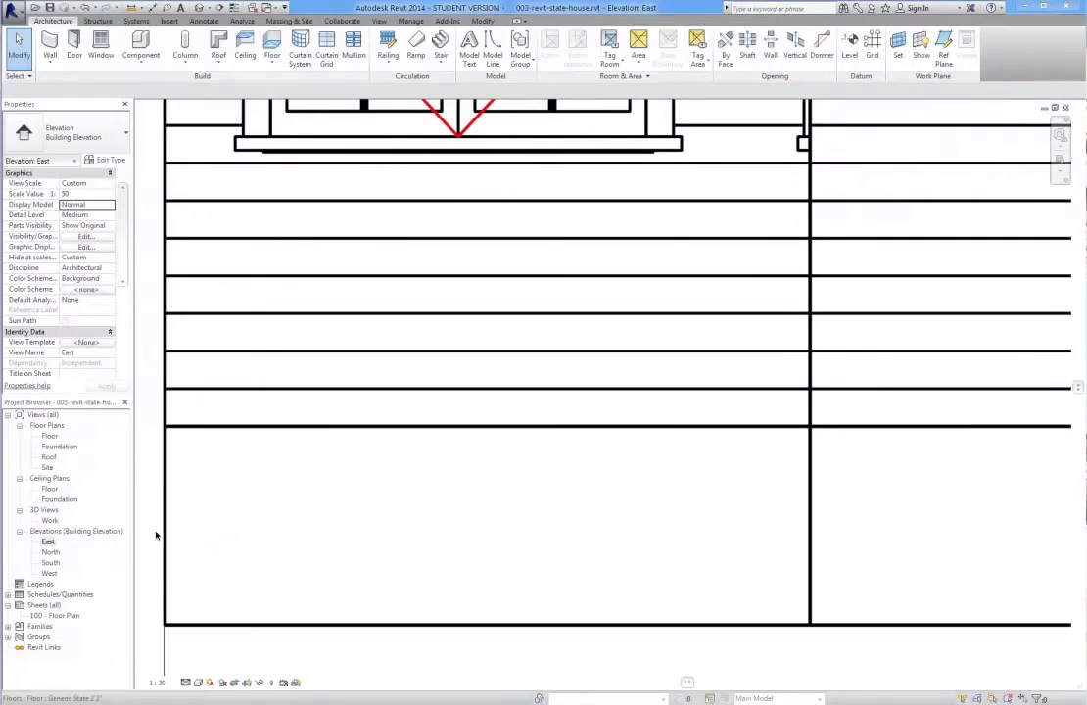
scroll(181, 538, down, 5)
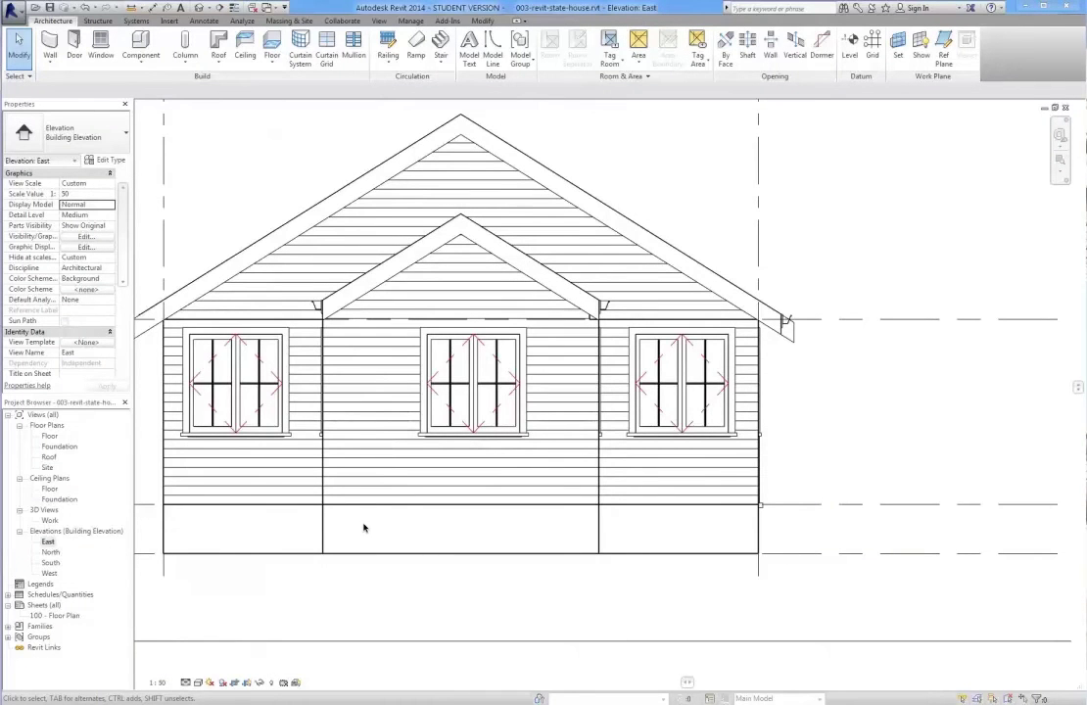
middle_drag(323, 536, 452, 545)
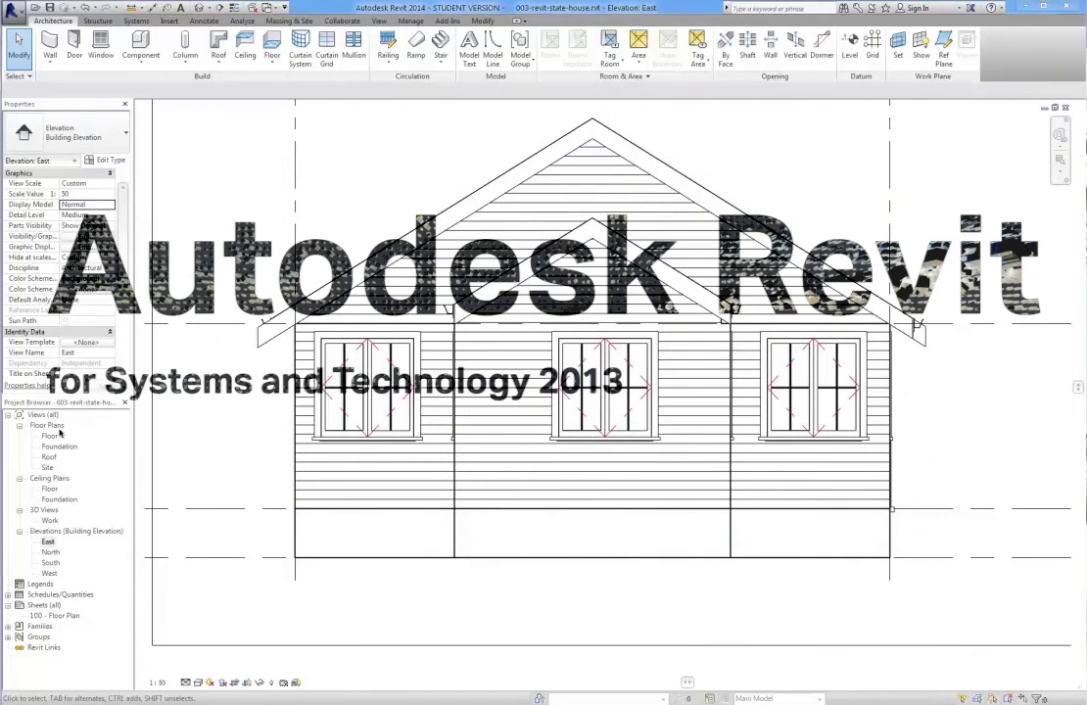
- Inspect the house and its foundation in the 3D view Work
double_click(50, 520)
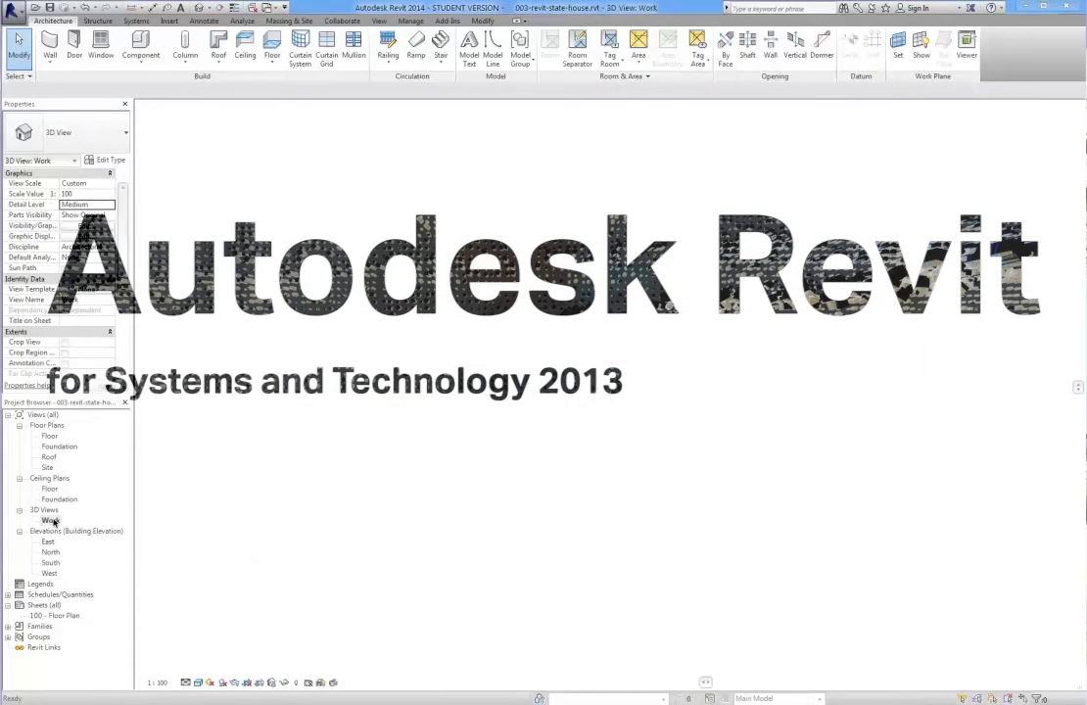
scroll(380, 343, up, 4)
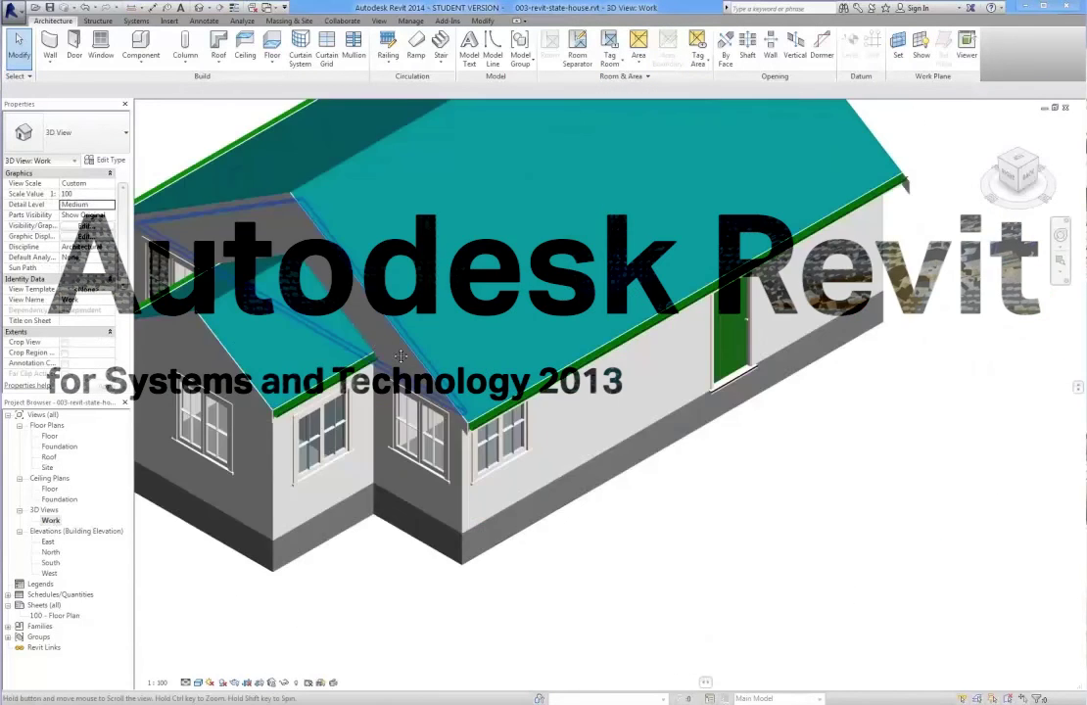
scroll(686, 440, down, 4)
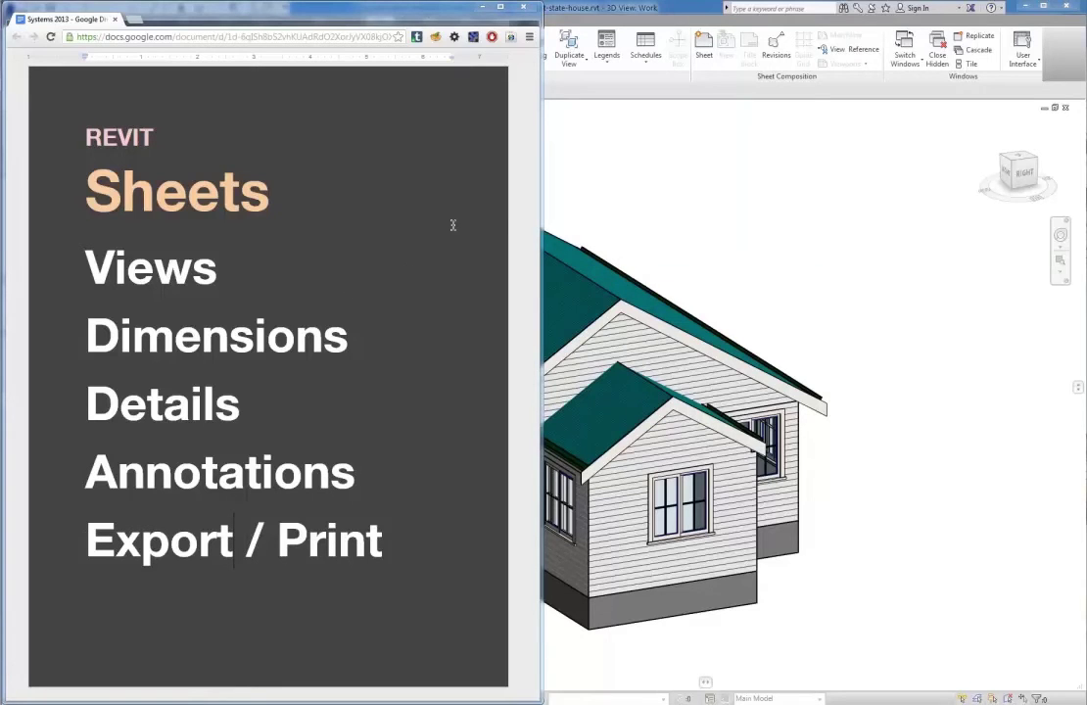
- Switch from the Google Docs outline back to Revit with the 3D view Work
click(629, 14)
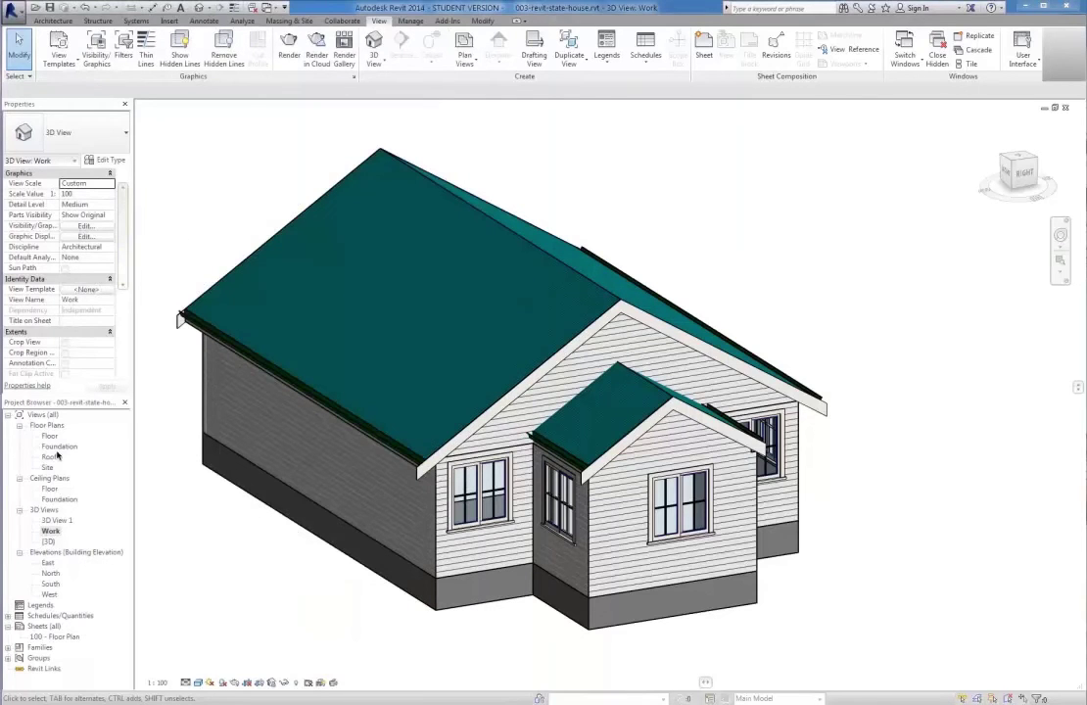
- Open the sheet 100 - Floor Plan
double_click(59, 637)
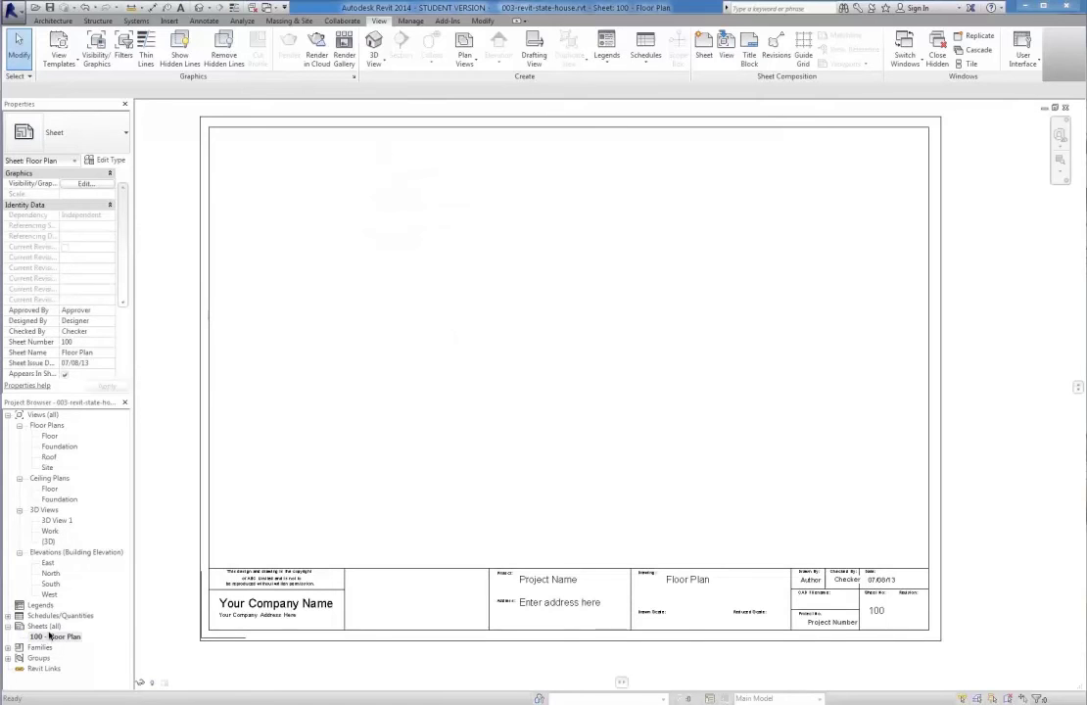
double_click(380, 21)
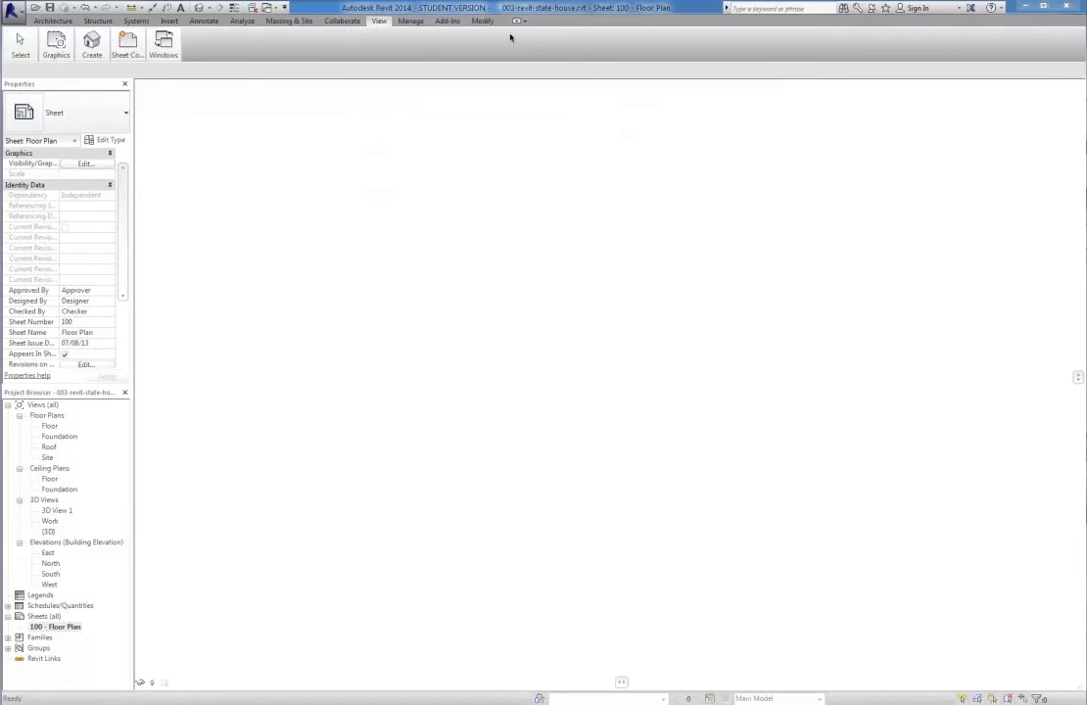
double_click(380, 22)
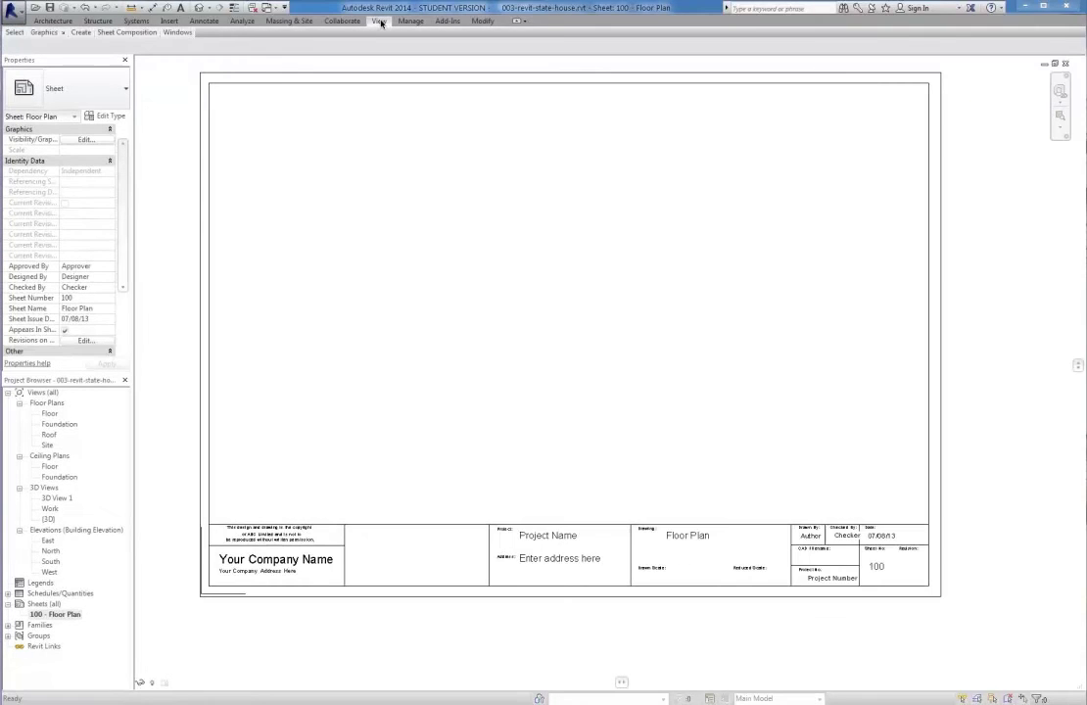
double_click(380, 23)
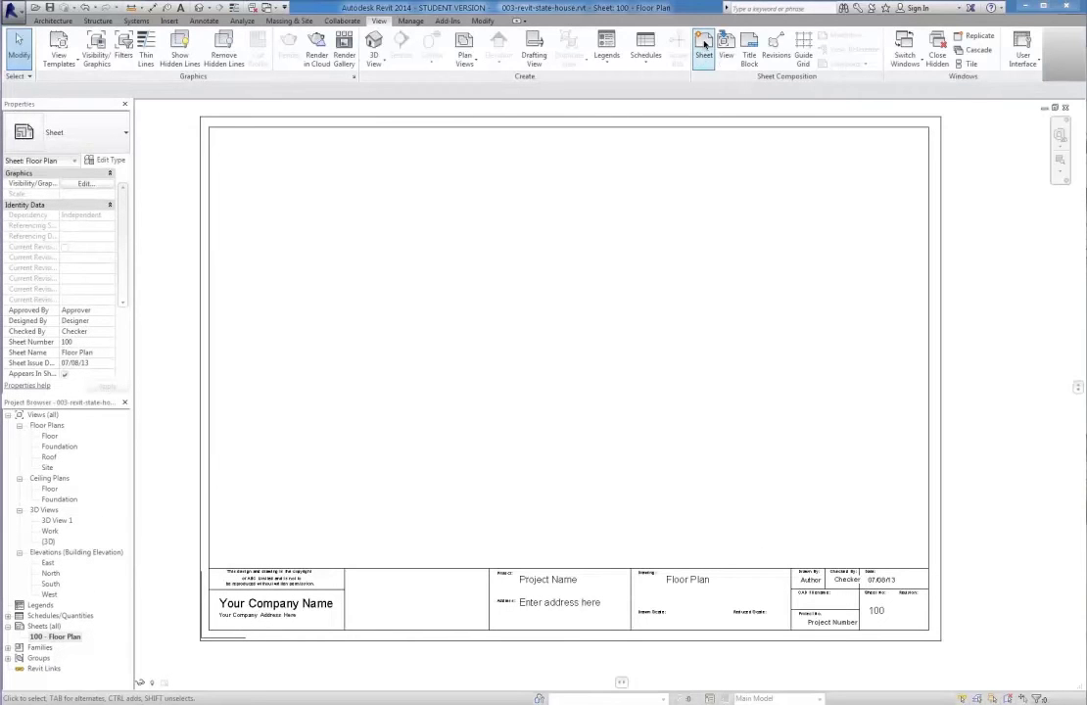
- Create a sheet with the Titleblock A3 metric (NZ) State House 2 title block and rename it to number 200, name Elevation
click(704, 43)
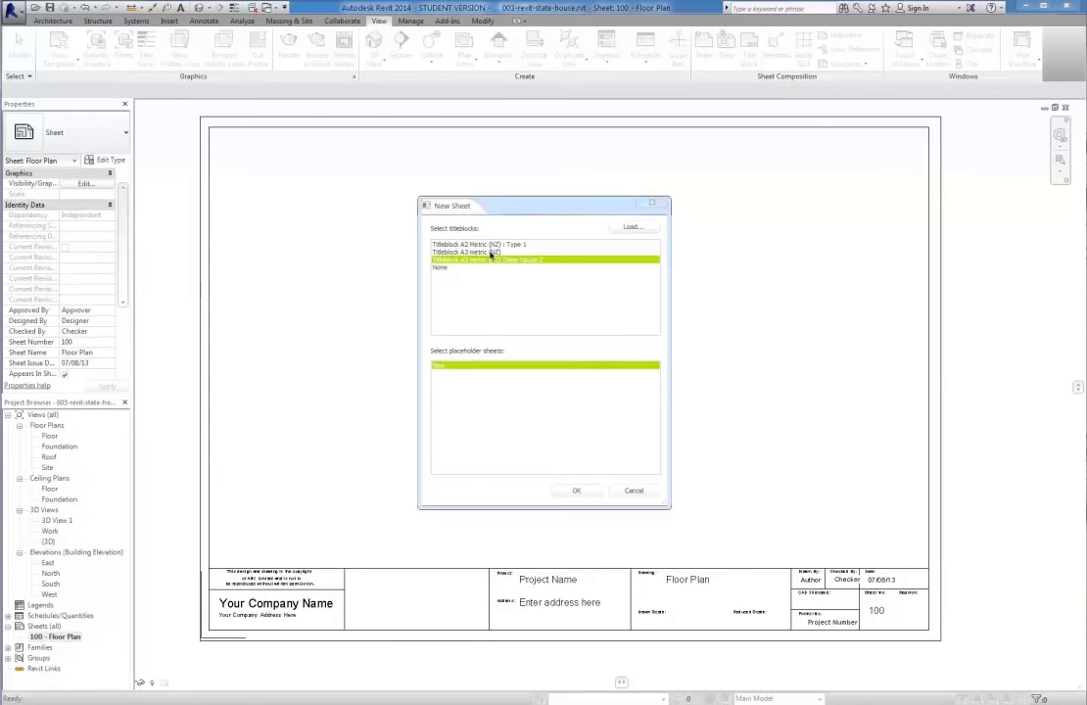
click(576, 490)
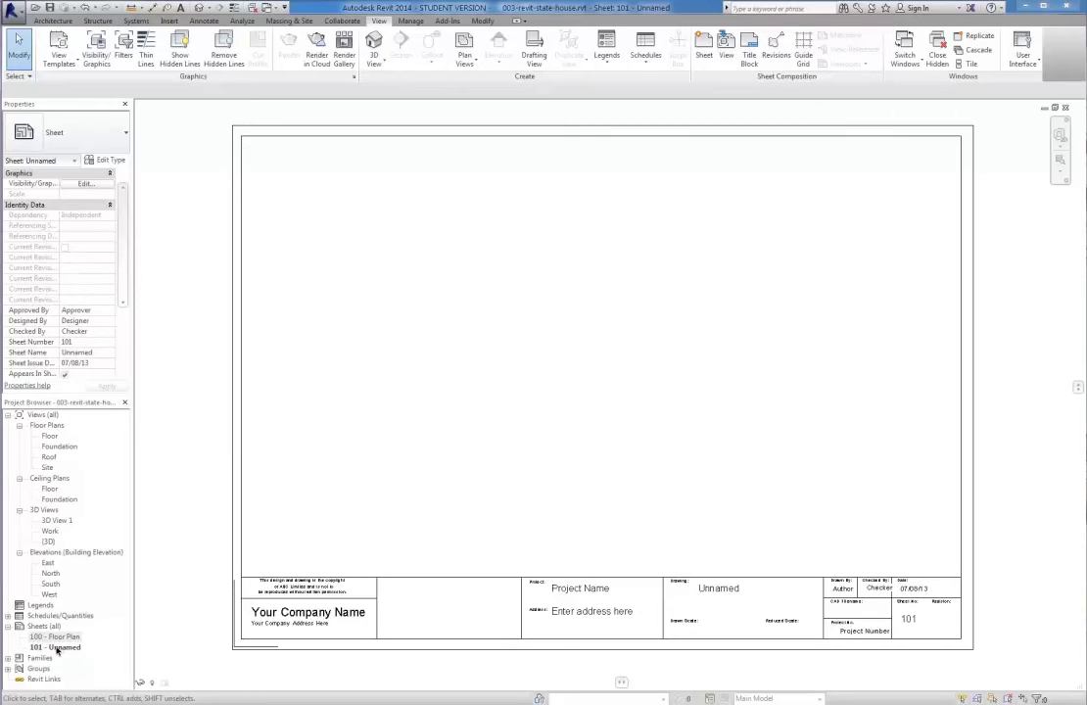
right_click(57, 648)
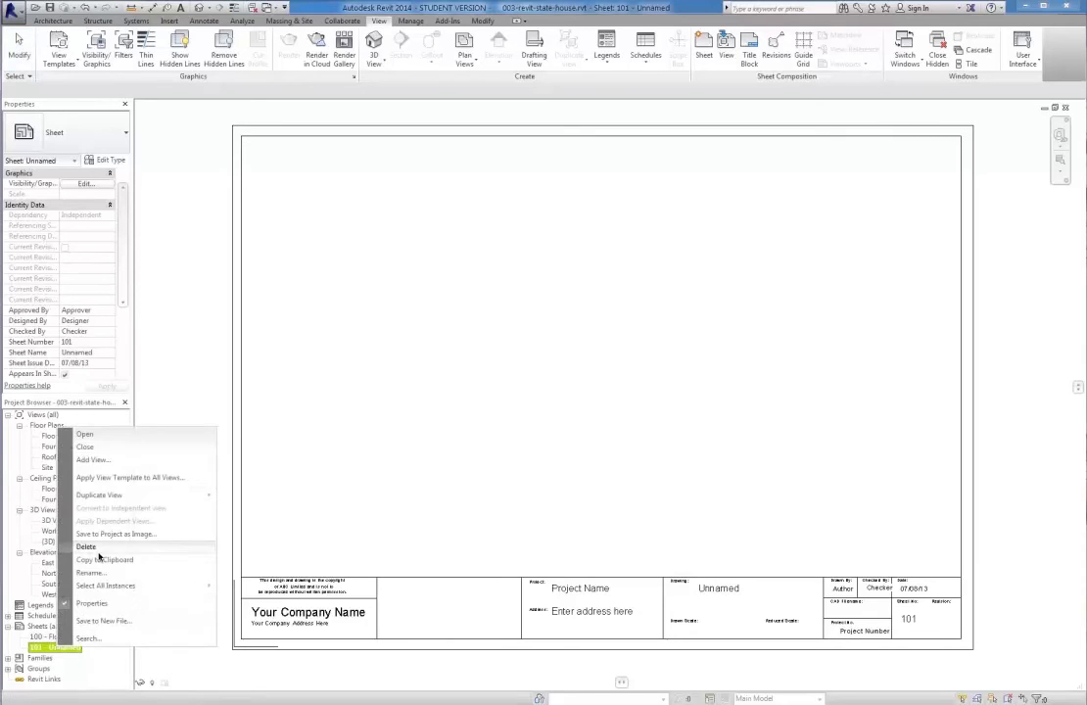
click(93, 575)
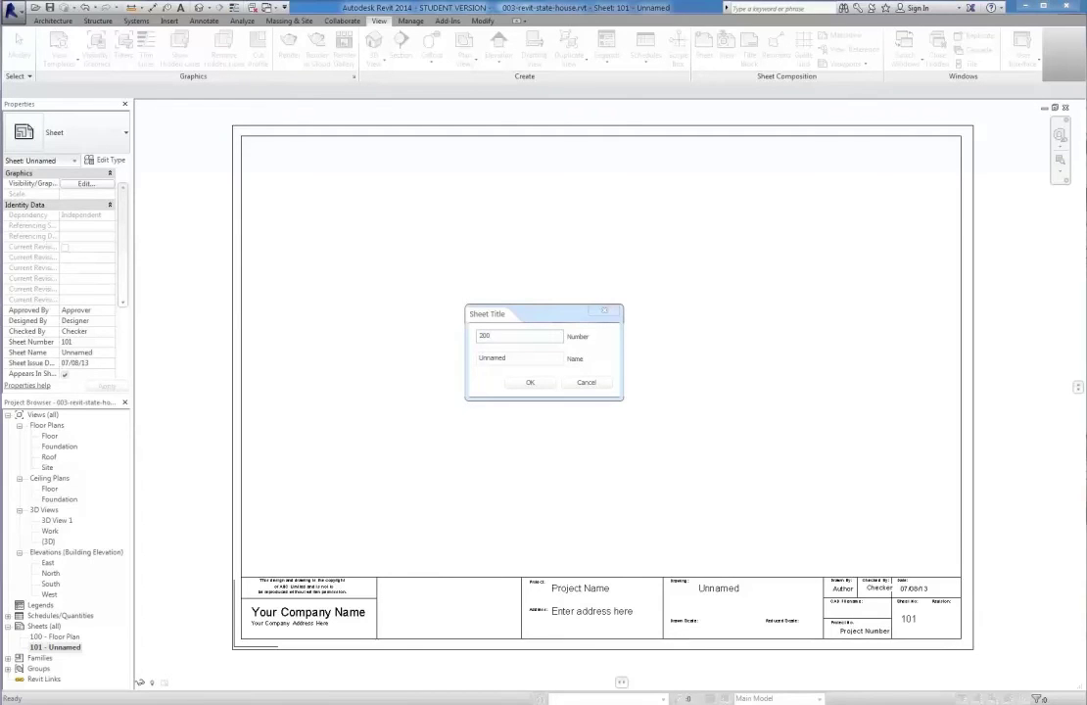
text(200)
double_click(492, 359)
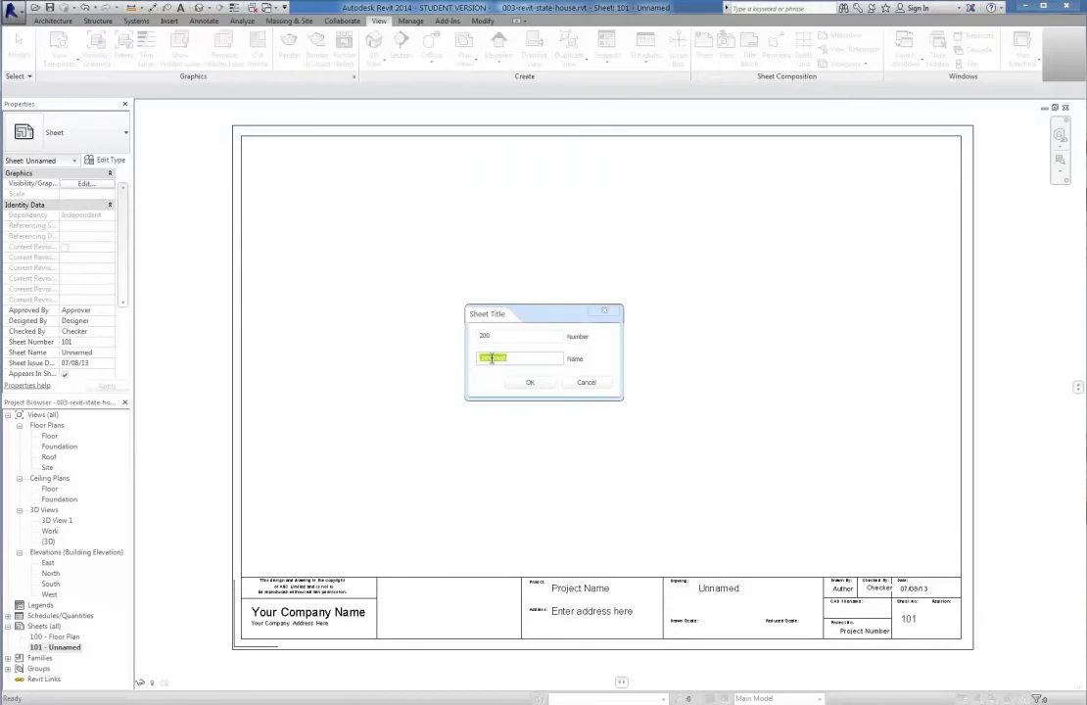
text(Elevation)
key(Return)
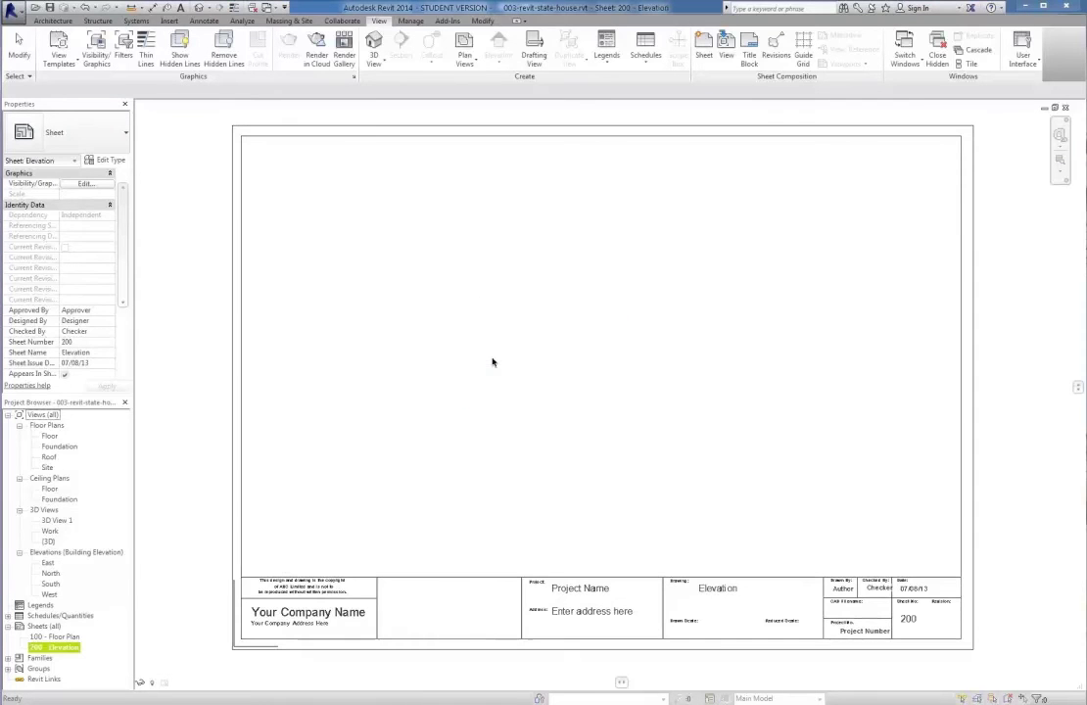
- Place the floor plan view Floor on the sheet 100 - Floor Plan
double_click(58, 636)
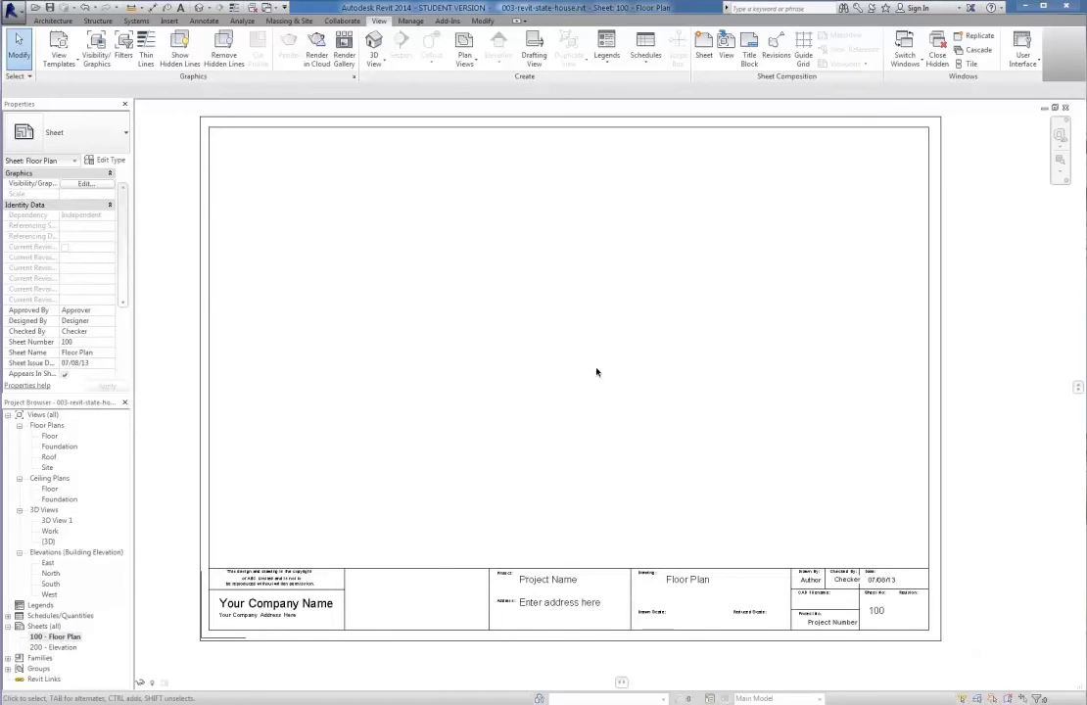
click(9, 416)
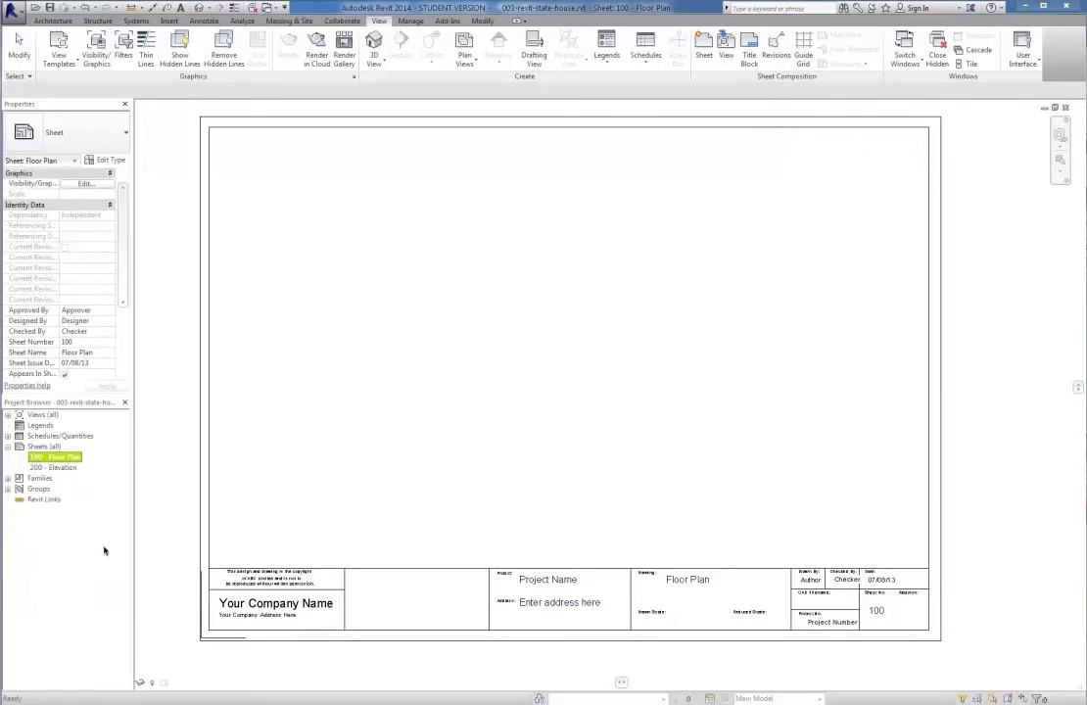
click(8, 415)
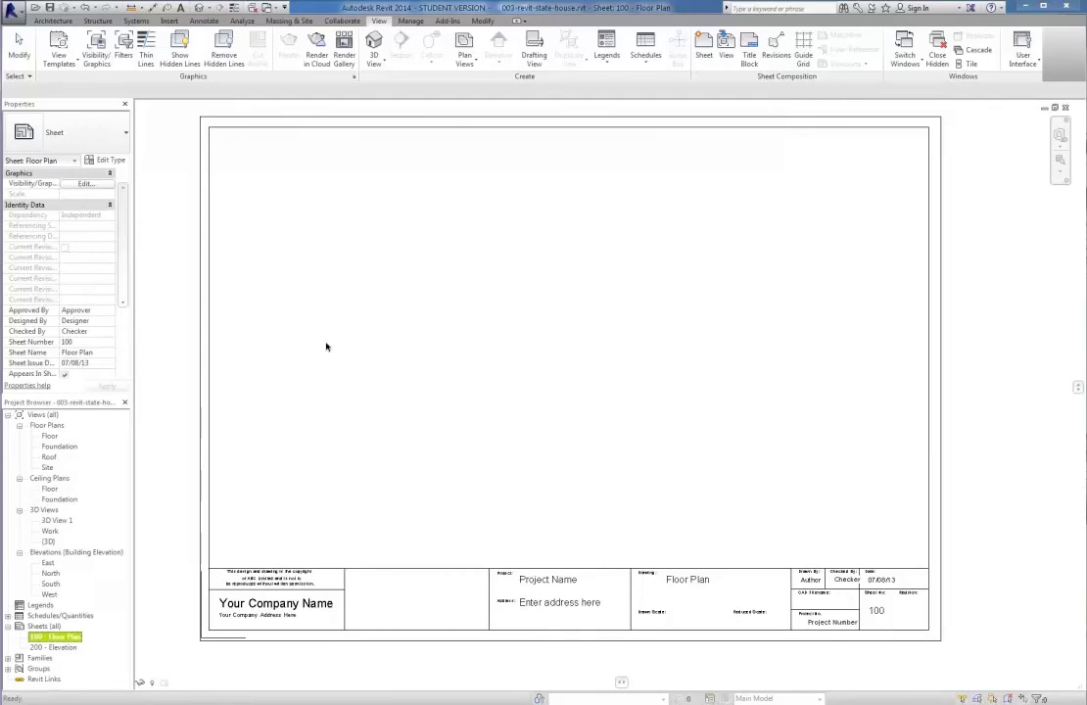
click(339, 431)
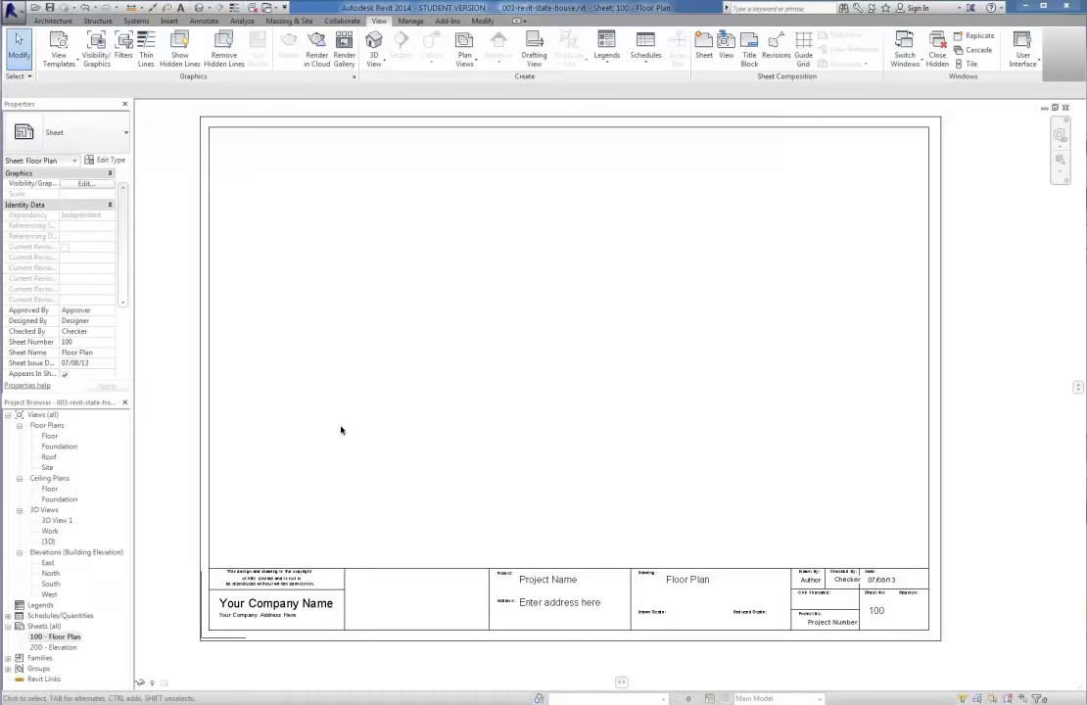
click(727, 43)
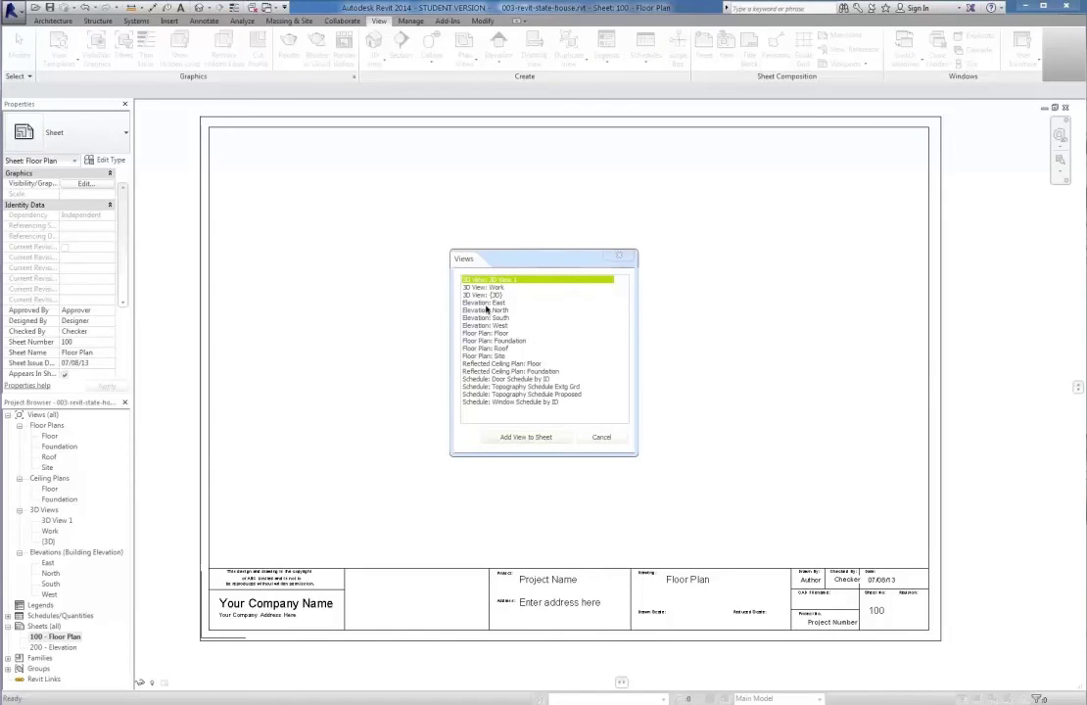
click(481, 334)
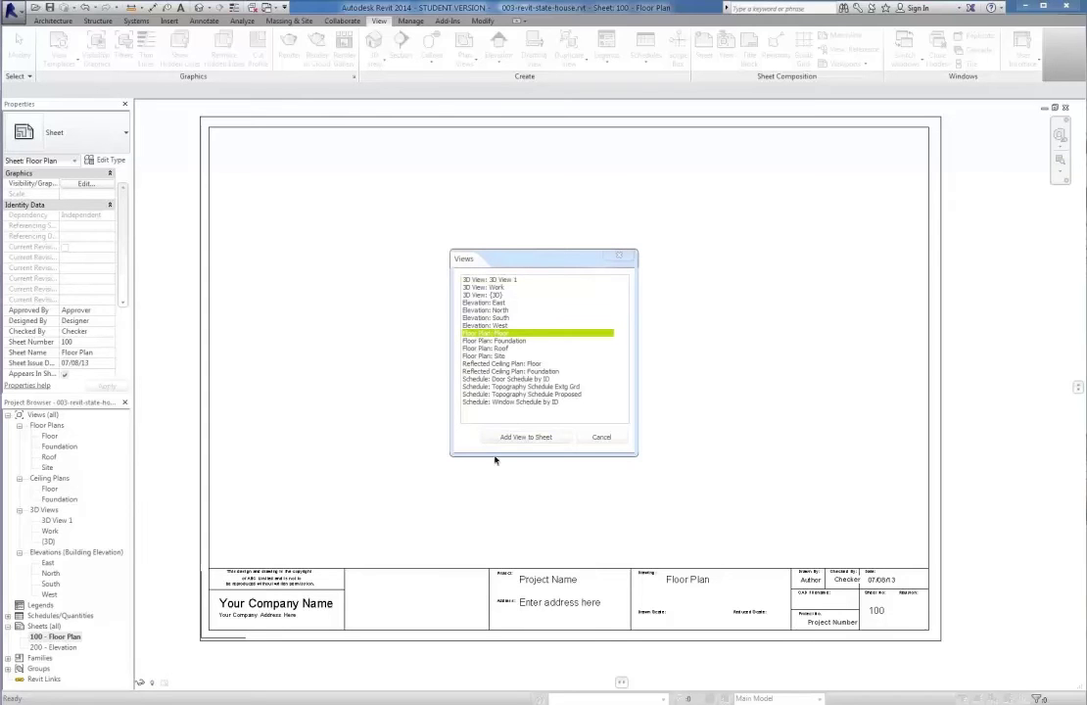
click(501, 437)
click(502, 437)
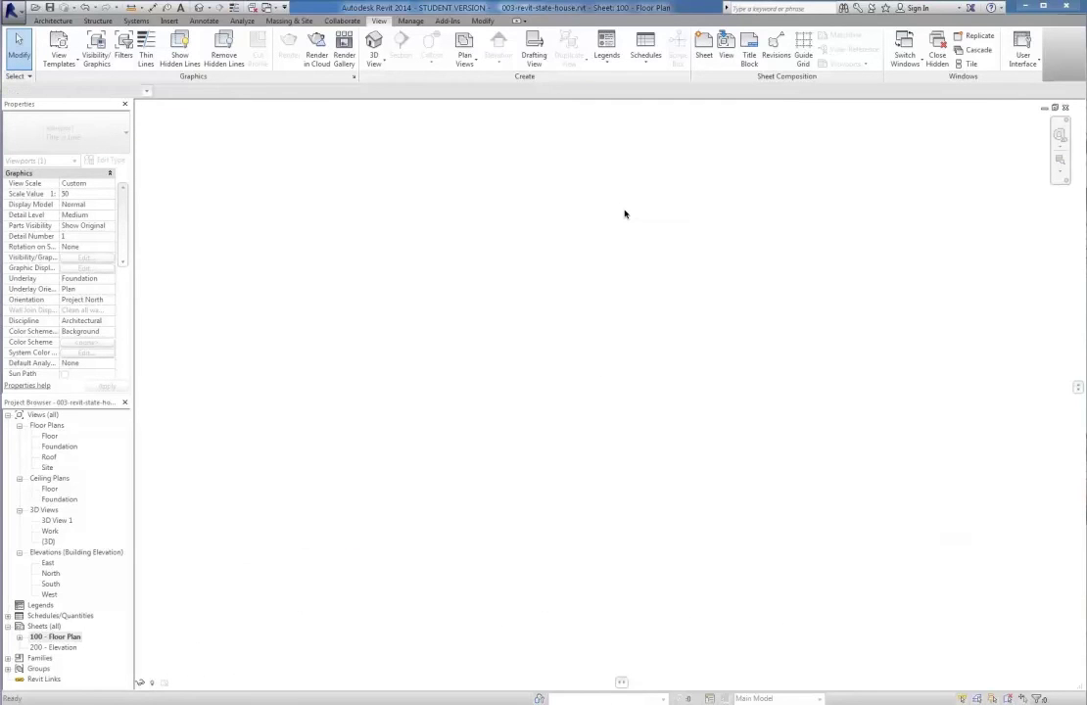
click(626, 214)
scroll(548, 545, down, 1)
scroll(547, 575, down, 1)
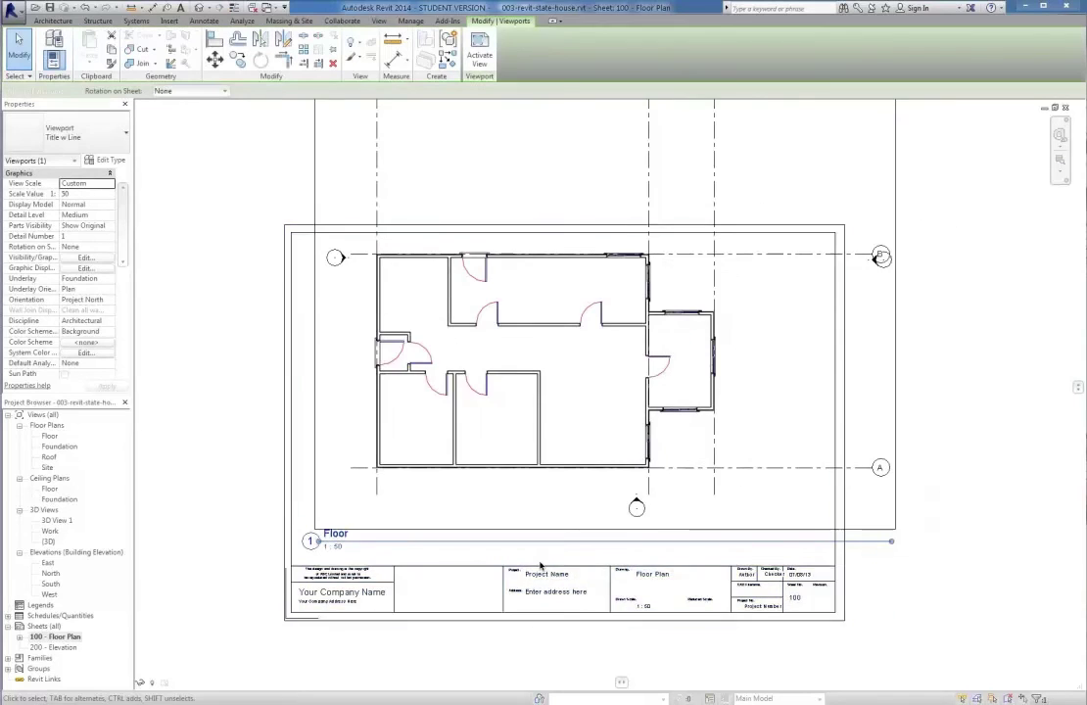
scroll(539, 574, down, 1)
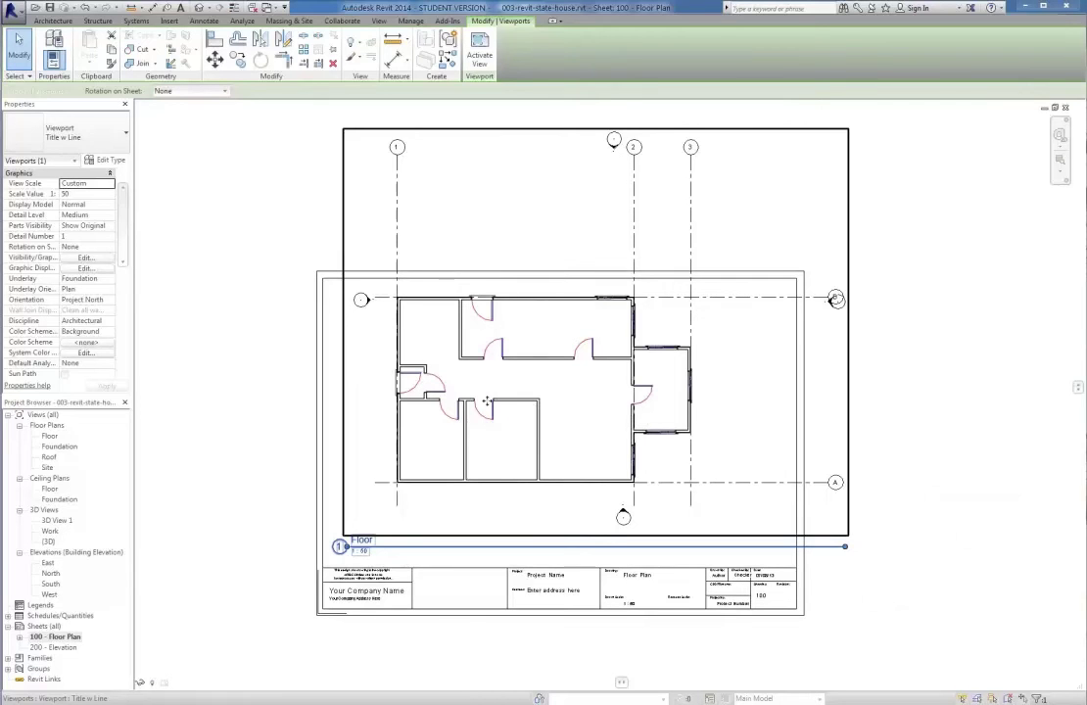
- Activate the floor plan view on the sheet, select the exterior wall along grid 1, and return to the sheet 100 - Floor Plan
double_click(424, 402)
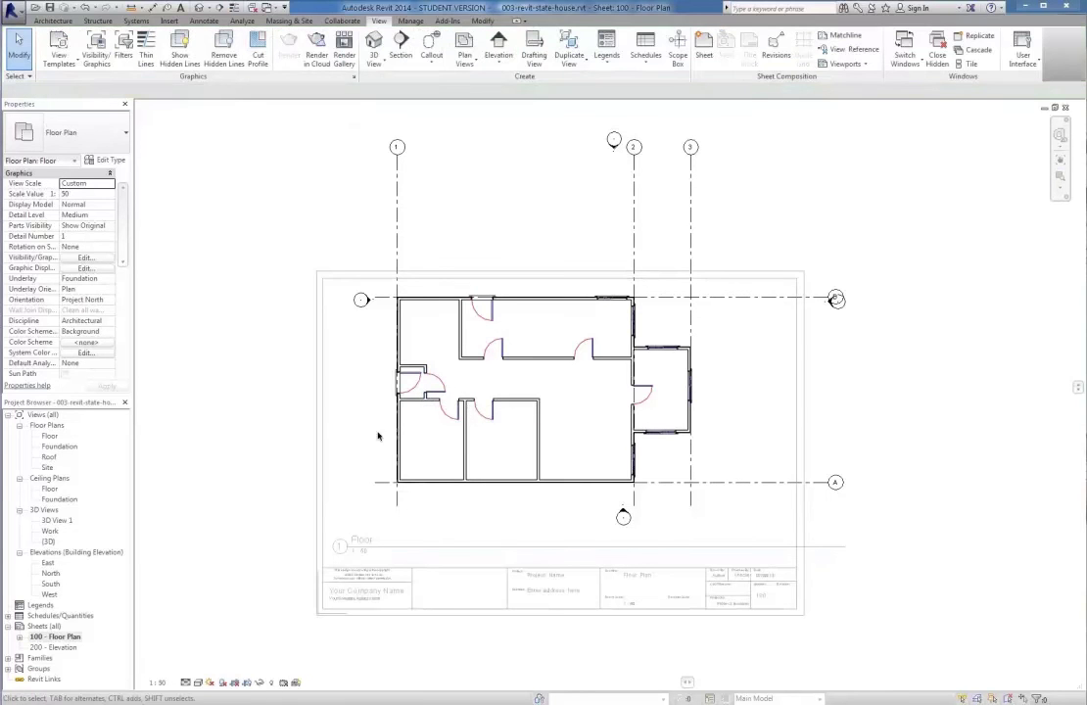
click(398, 428)
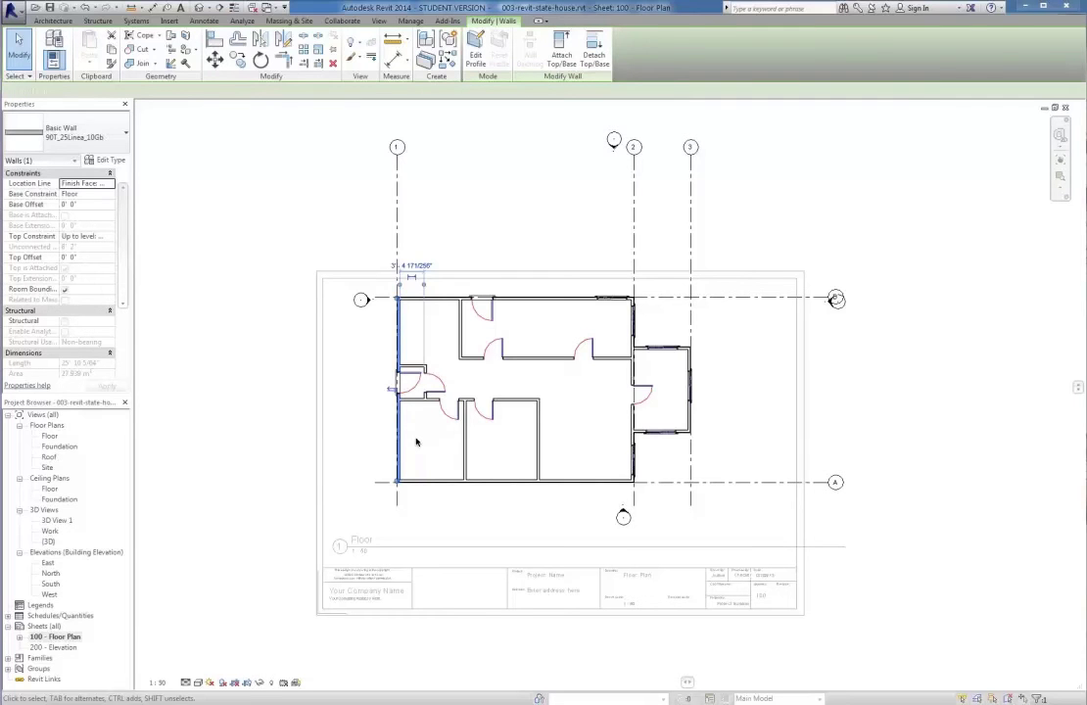
key(Escape)
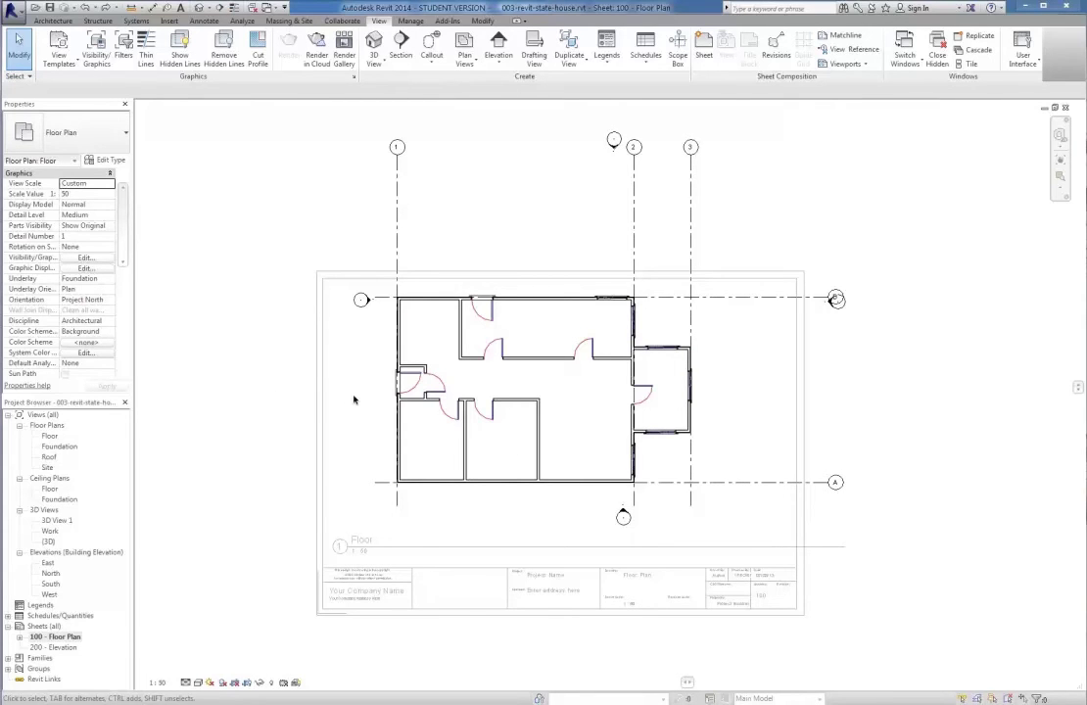
click(20, 638)
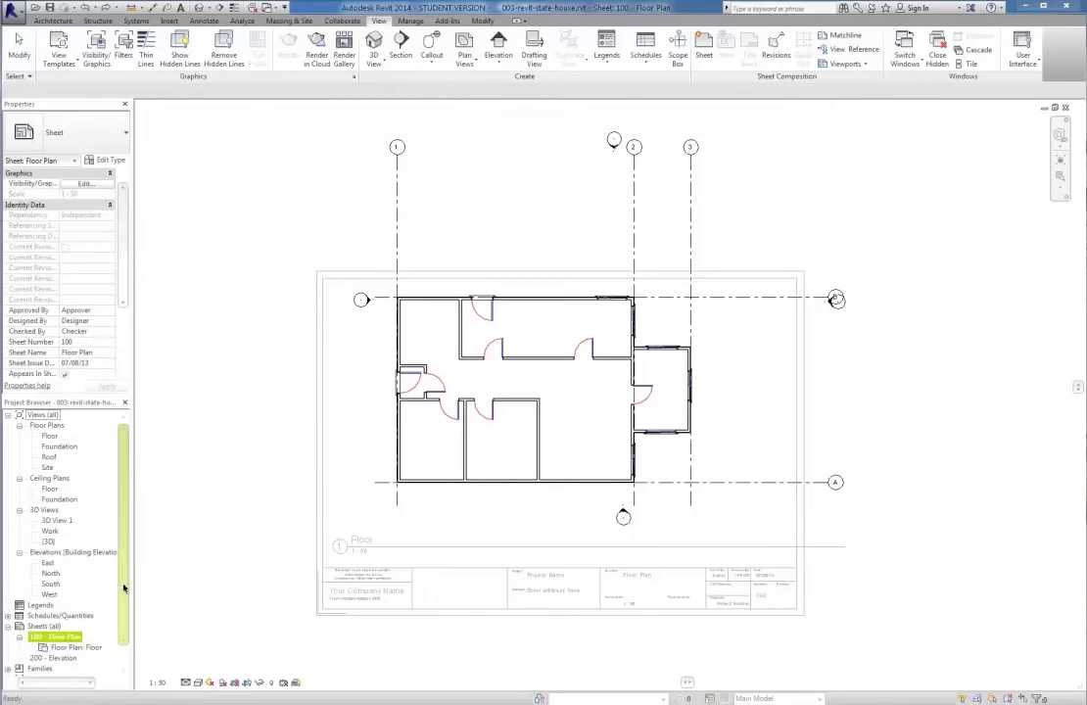
scroll(126, 582, down, 1)
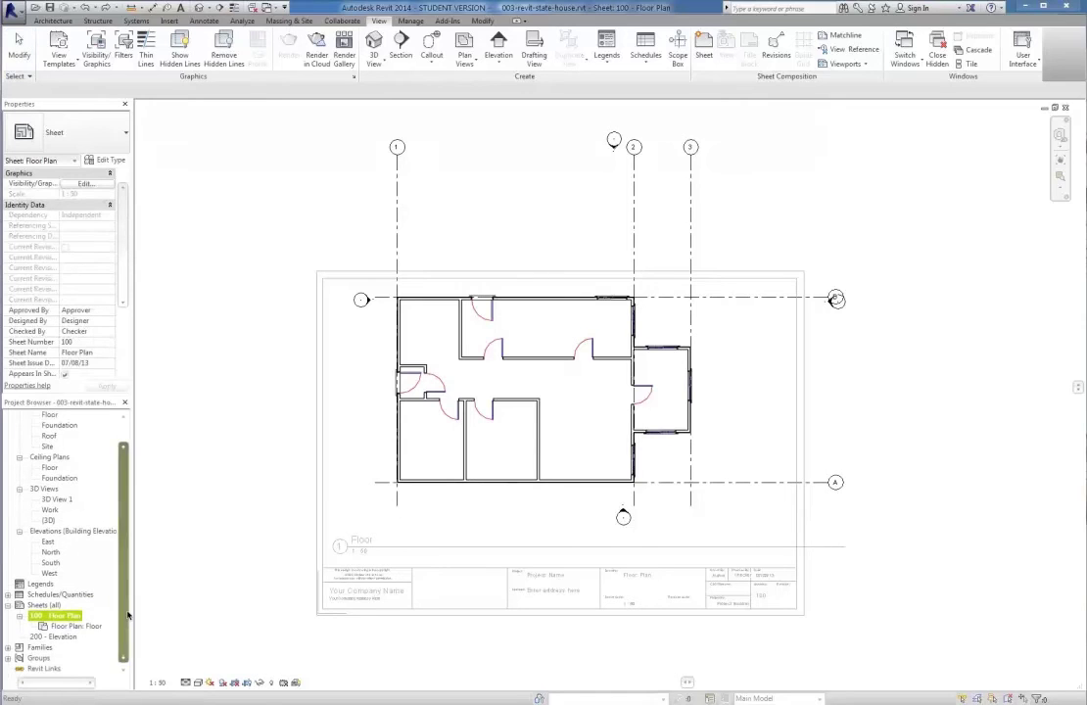
double_click(39, 616)
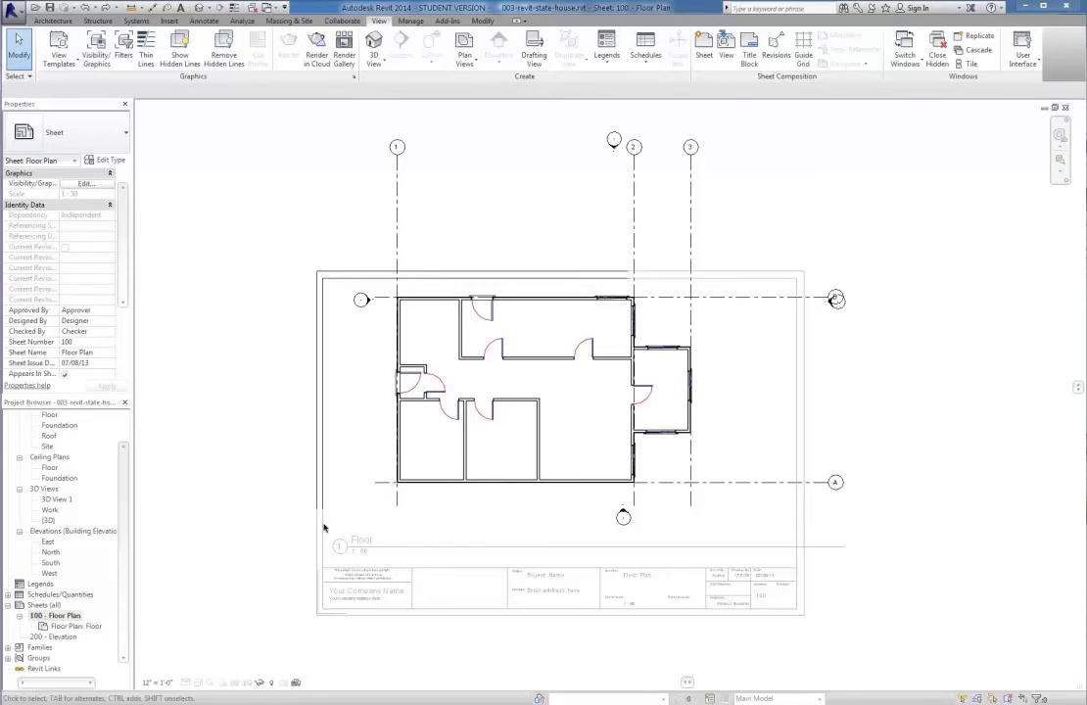
- Compare the view placed on the sheet with the original floor plan Floor, and reopen the sheet 100 - Floor Plan
click(61, 626)
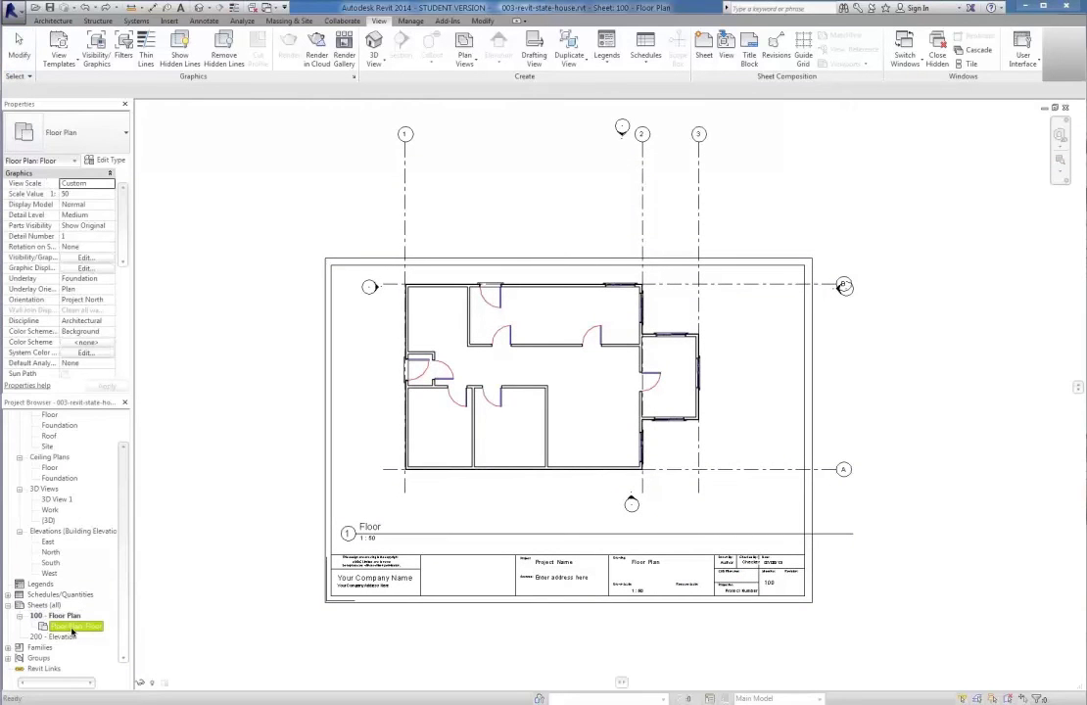
scroll(124, 568, up, 2)
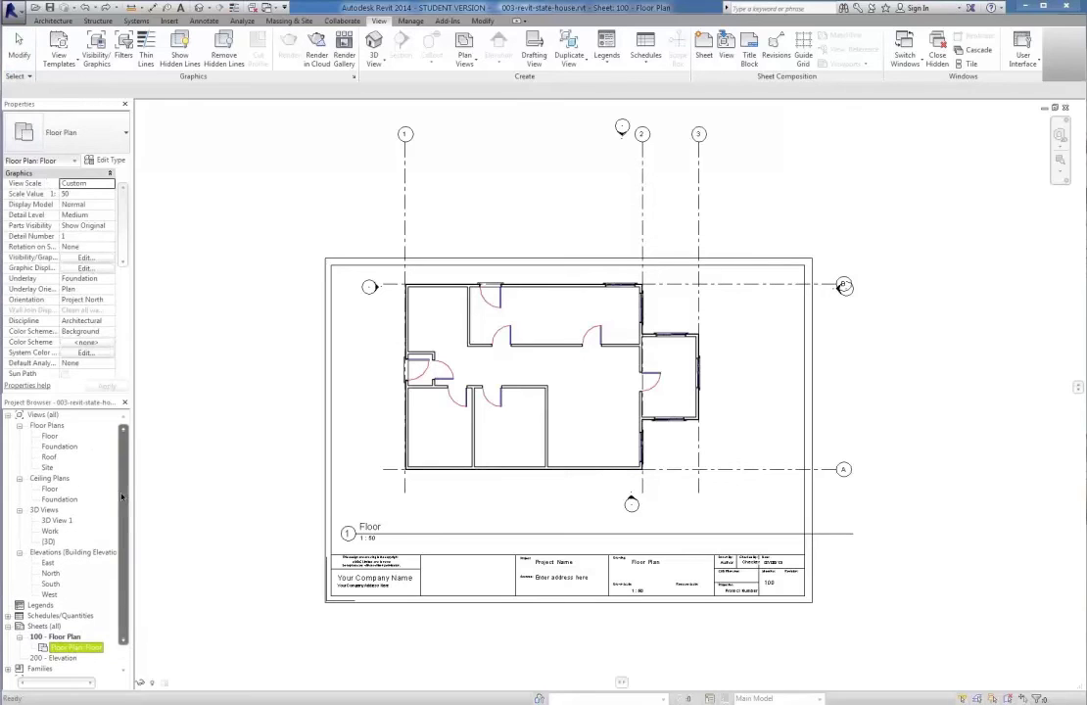
click(48, 437)
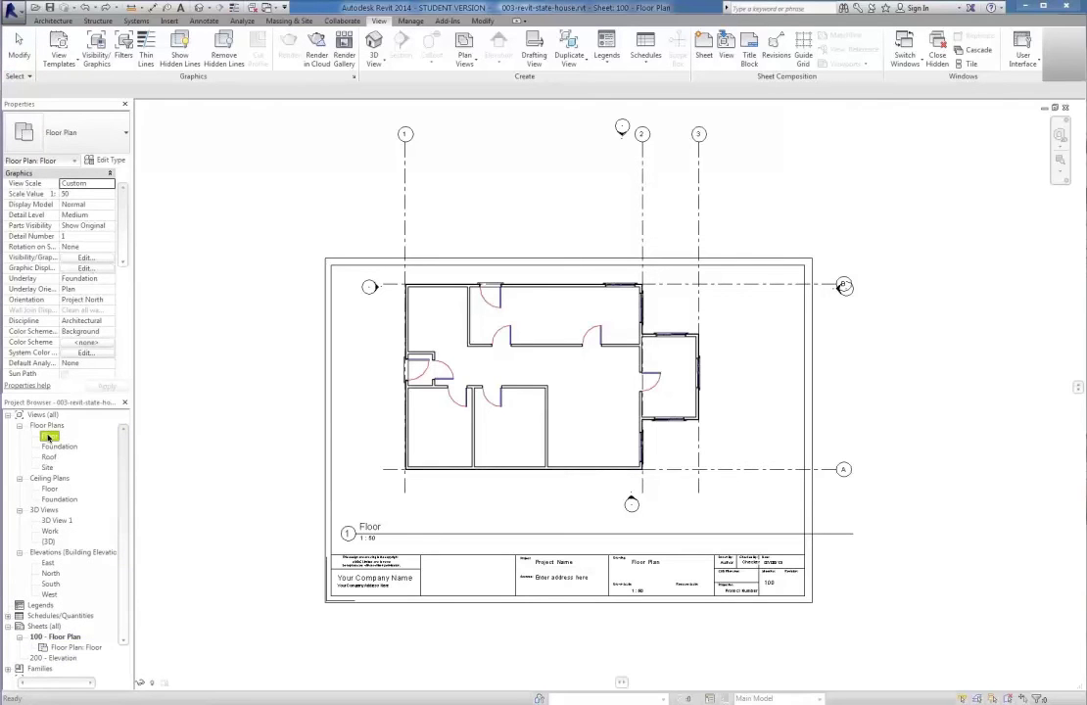
double_click(48, 436)
click(78, 649)
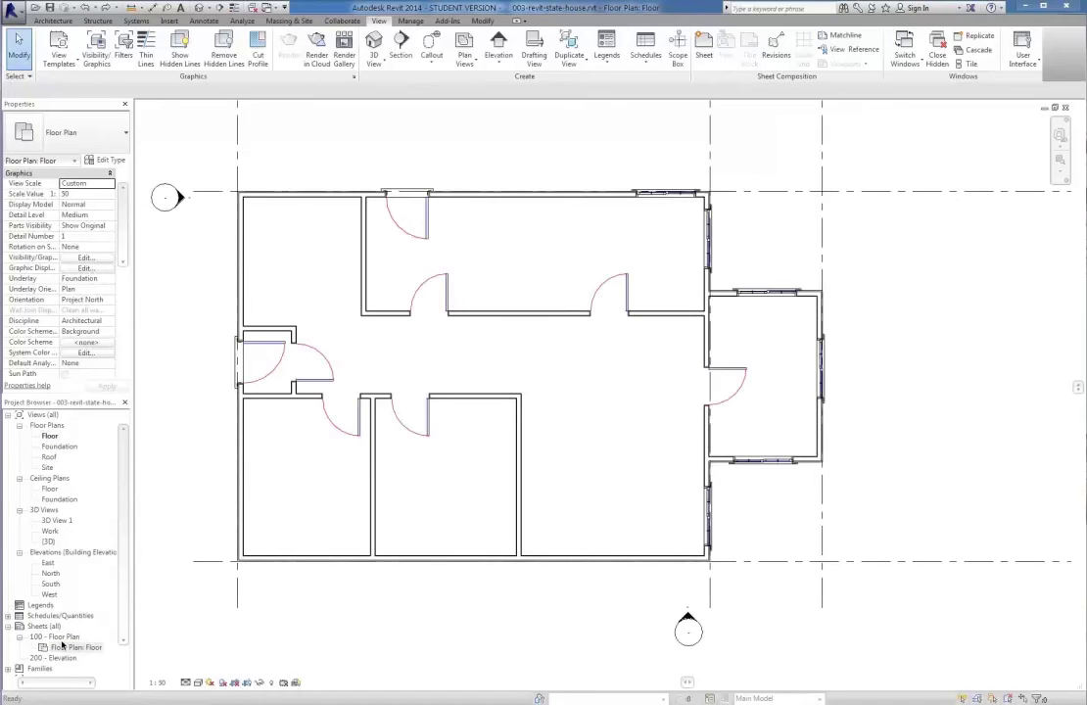
double_click(63, 637)
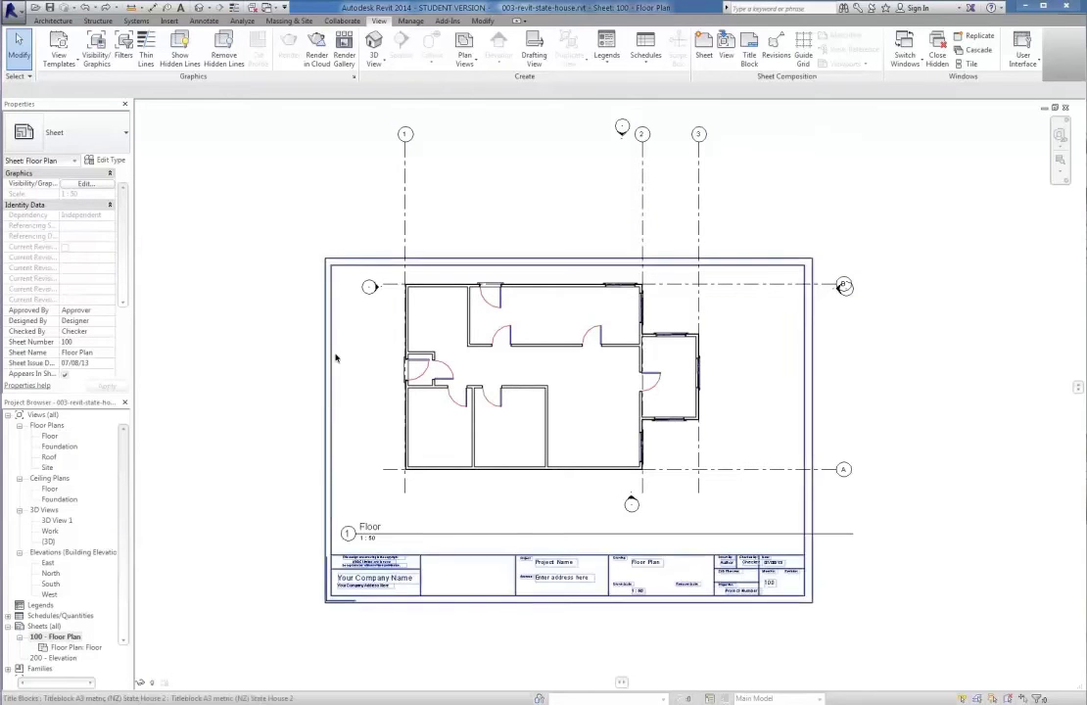
- Activate the floor plan view on the sheet and select grid line 1
click(405, 249)
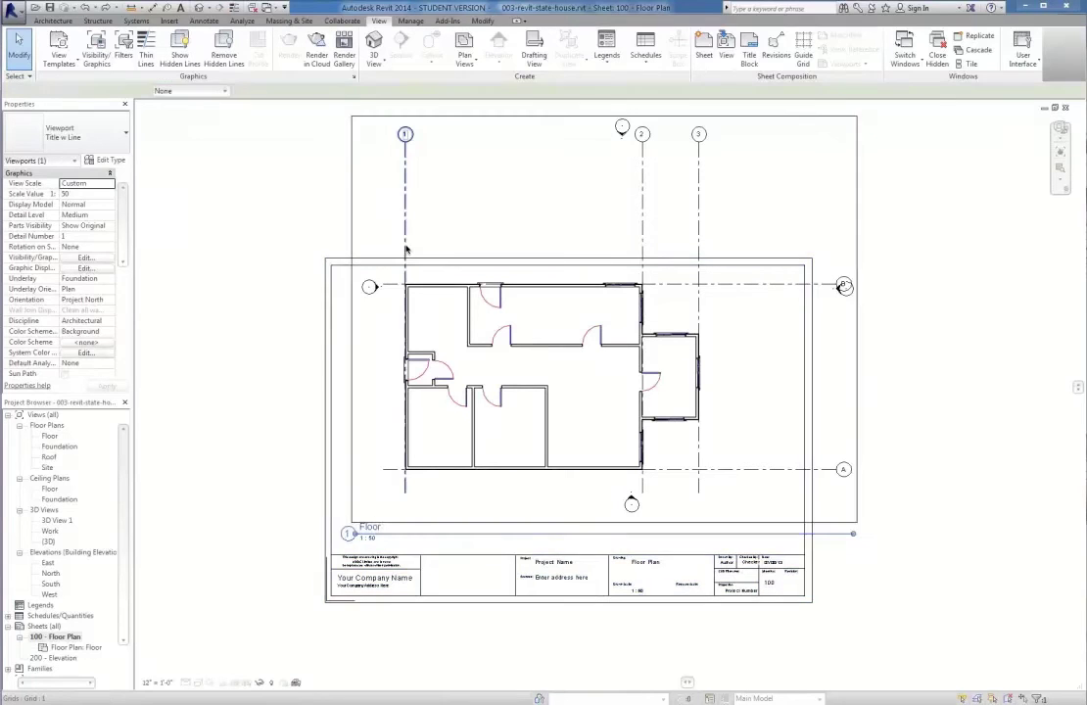
double_click(406, 249)
click(415, 143)
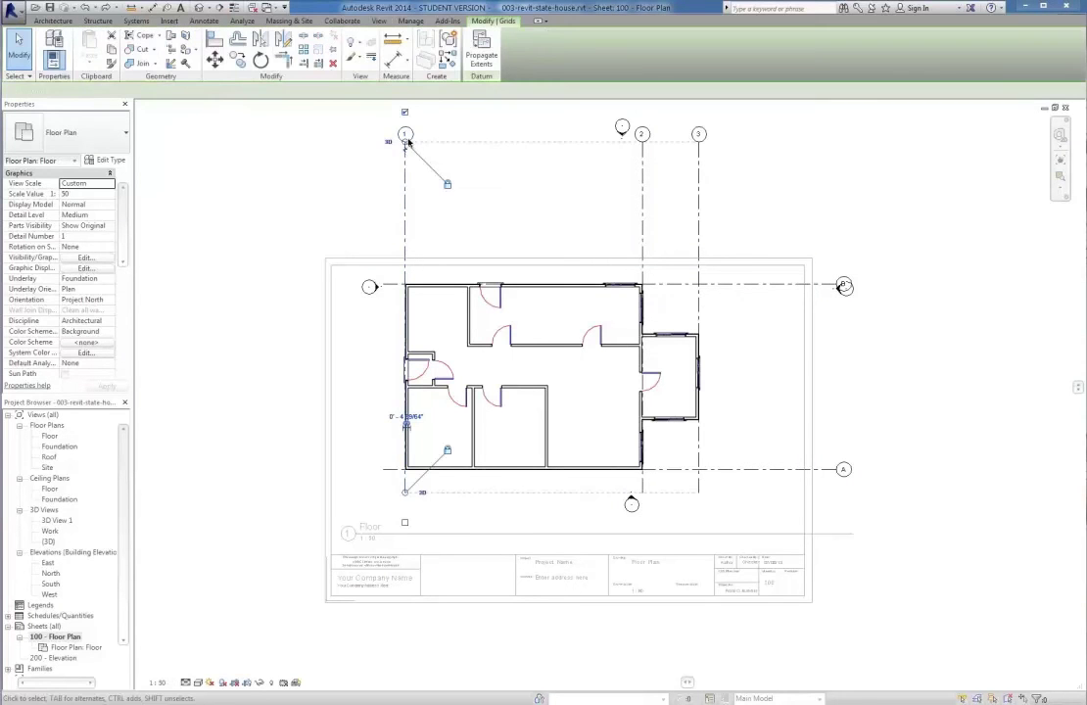
- Try to shift the window-selected grid lines and elevation marker down toward the house, and undo the move
drag(746, 193, 360, 110)
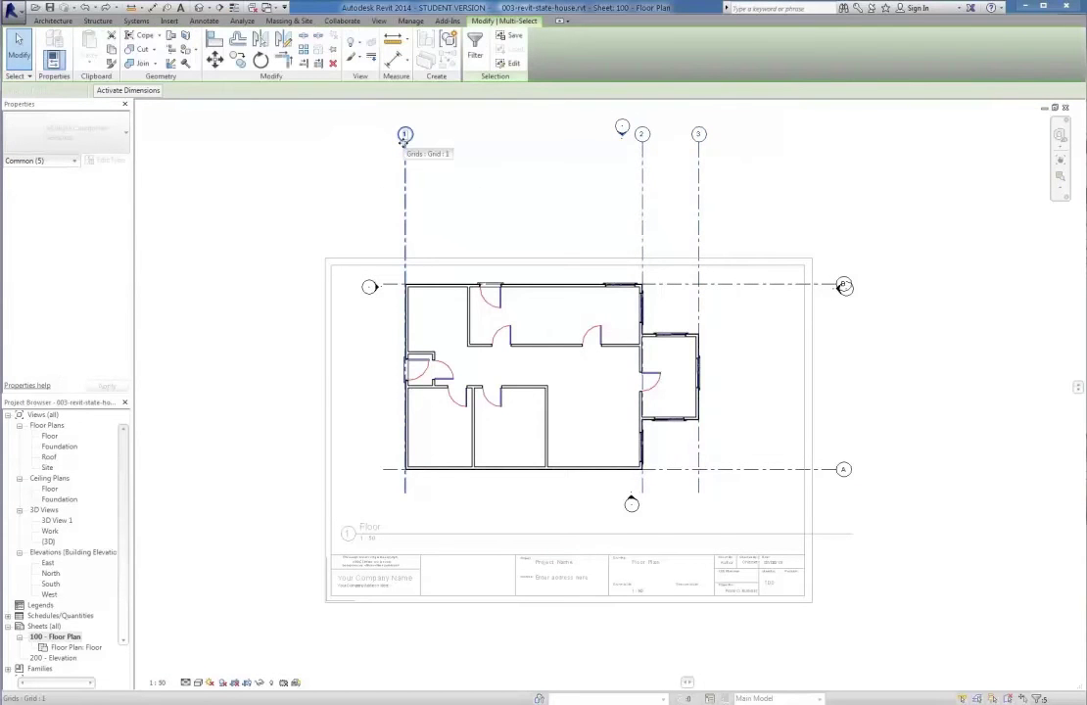
drag(403, 140, 401, 231)
key(ctrl+z)
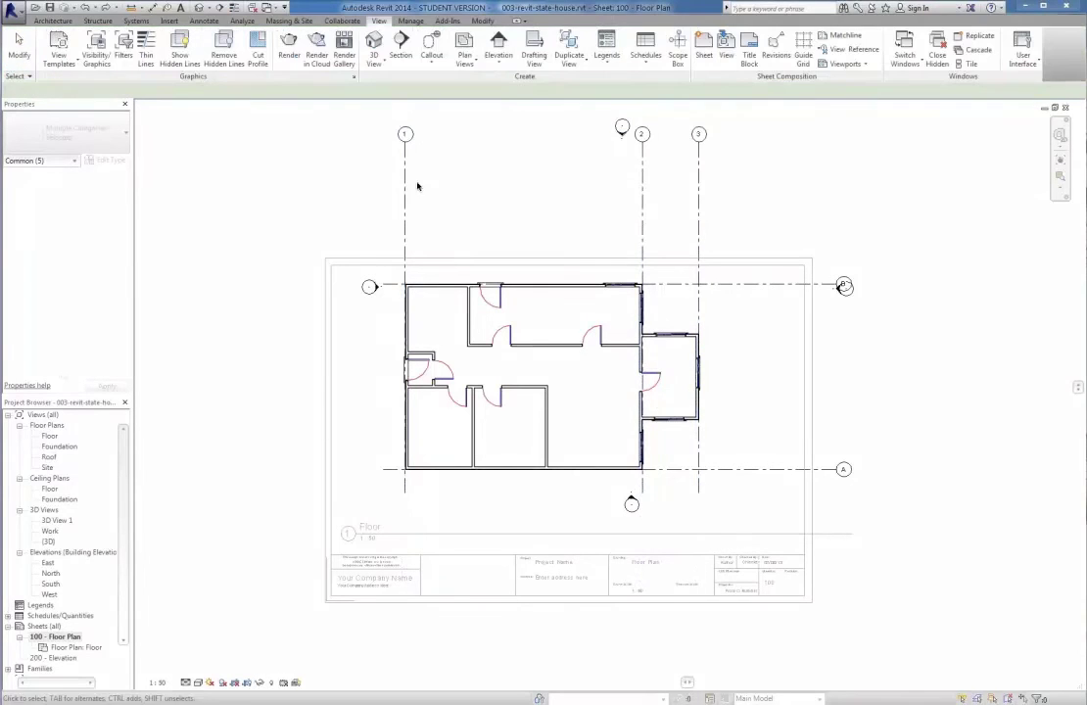
- Move grid line 1 down toward the house and bring the upper ends of grid lines 2 and 3 level with it
drag(406, 179, 403, 277)
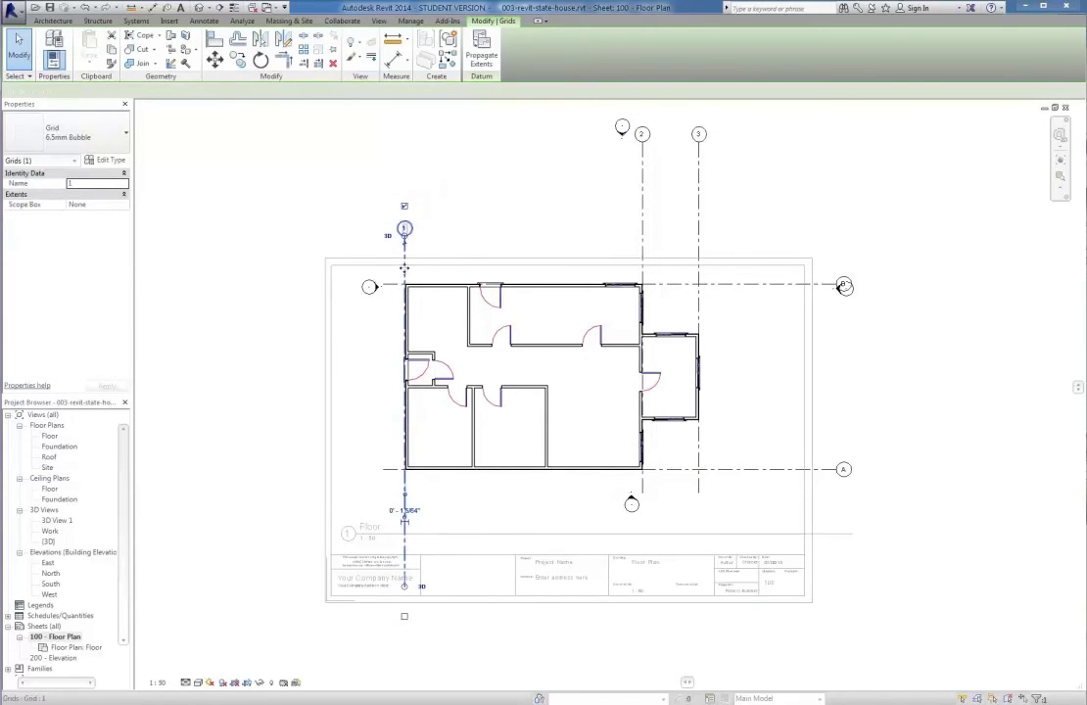
click(440, 244)
click(641, 145)
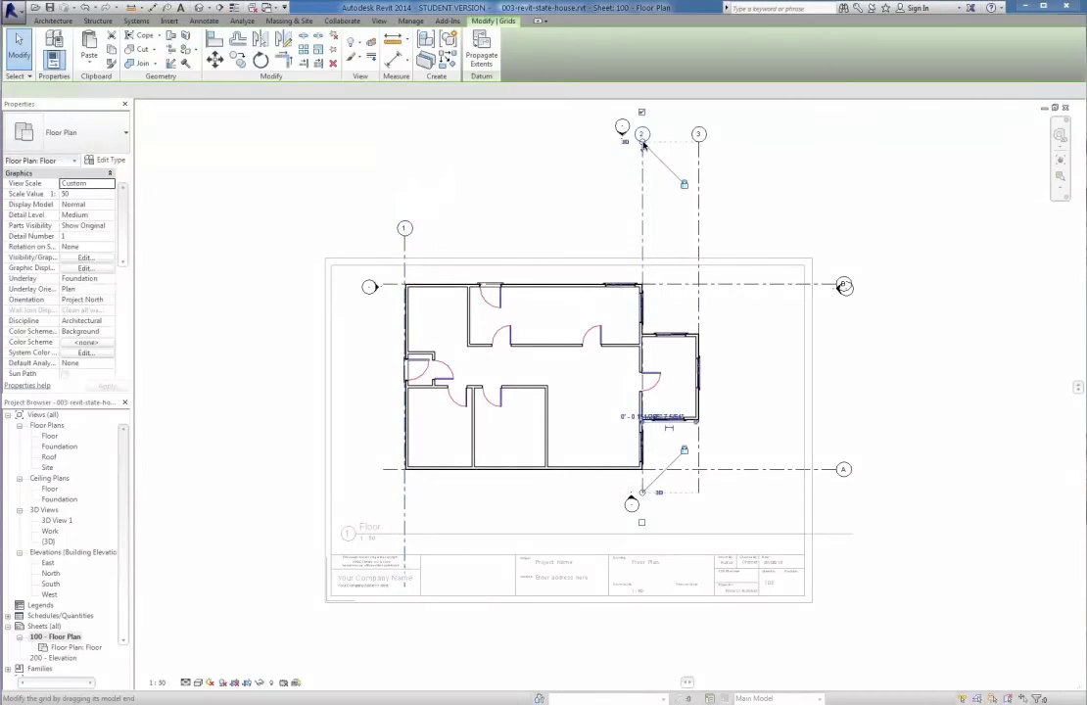
drag(641, 145, 638, 236)
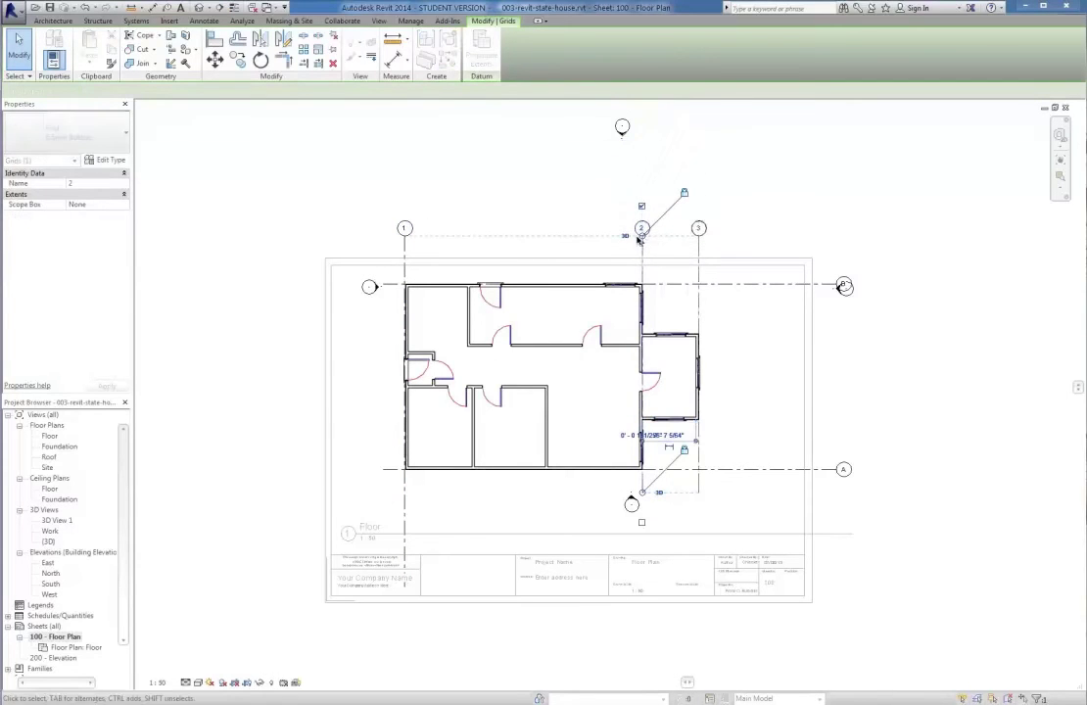
click(541, 223)
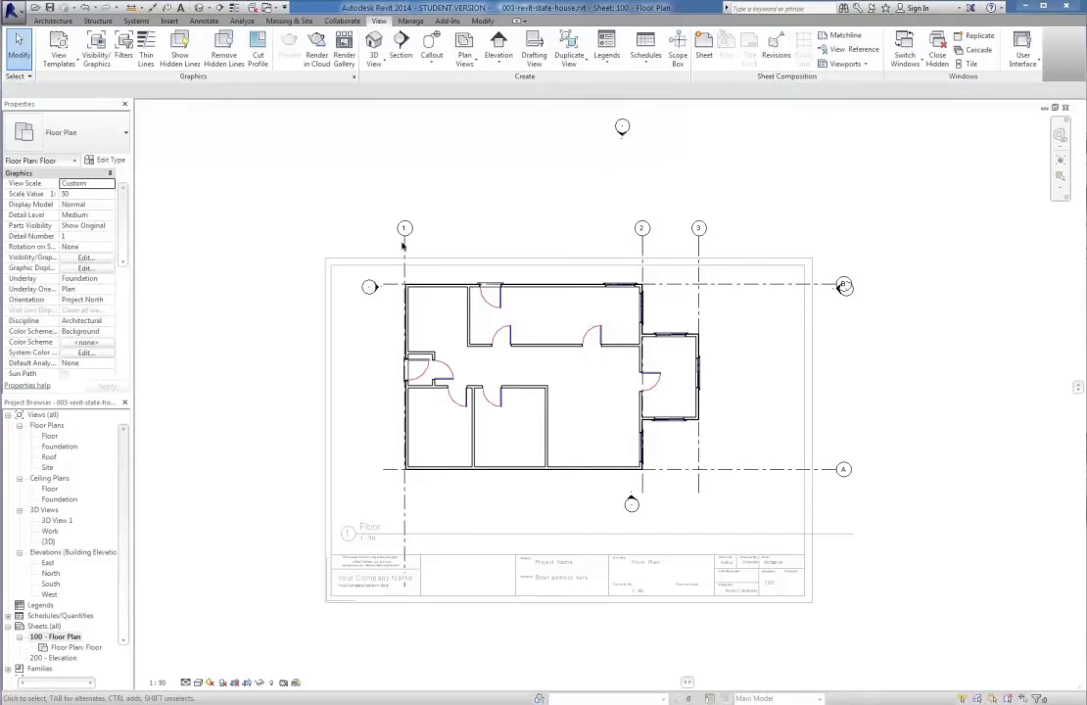
- Lower the aligned bubbles of grid lines 1, 2 and 3 slightly closer to the sheet's upper border
click(404, 247)
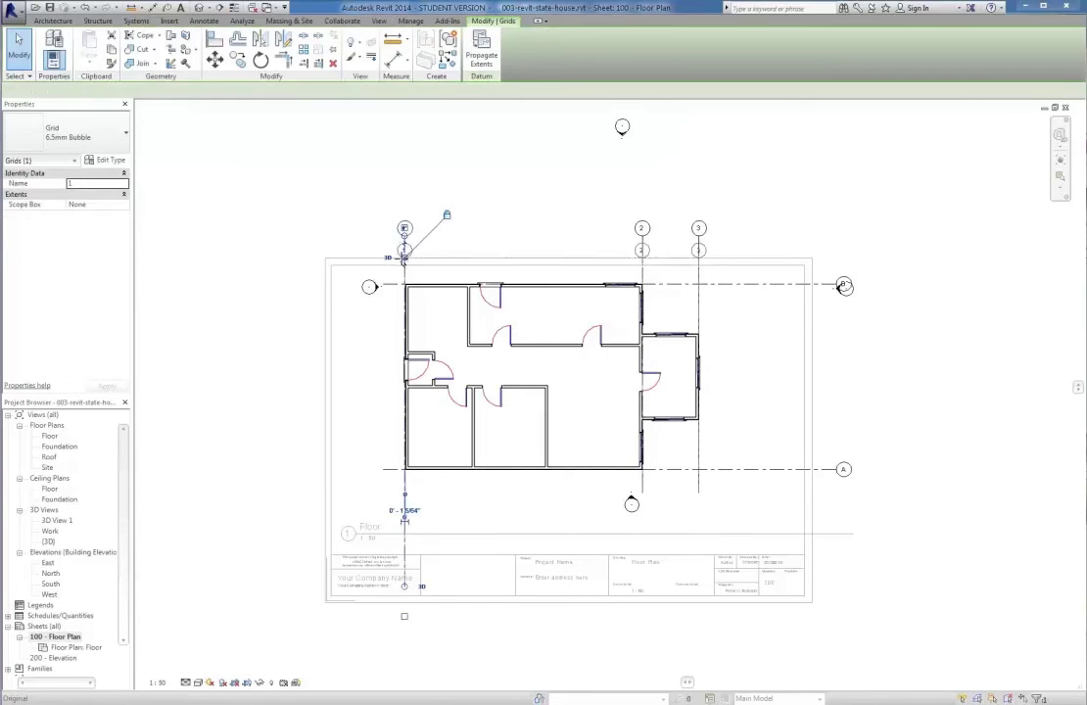
drag(401, 263, 404, 250)
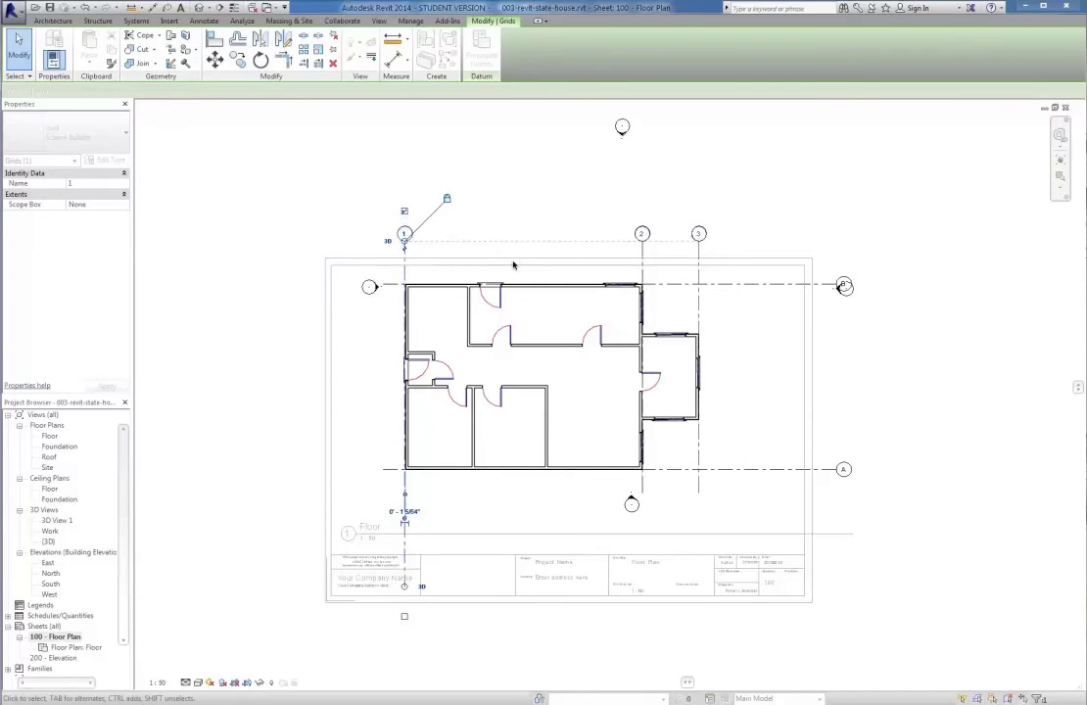
click(529, 228)
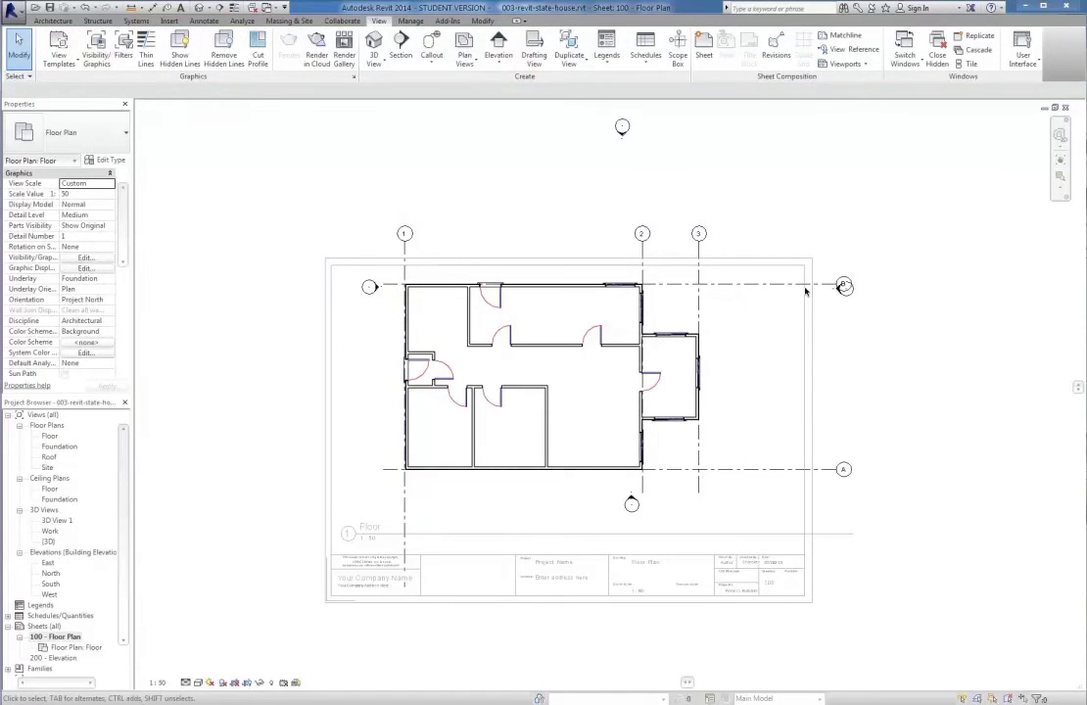
- Pull the bubble ends of grid lines A and B in toward the house, inside the sheet border
click(763, 285)
drag(841, 285, 728, 285)
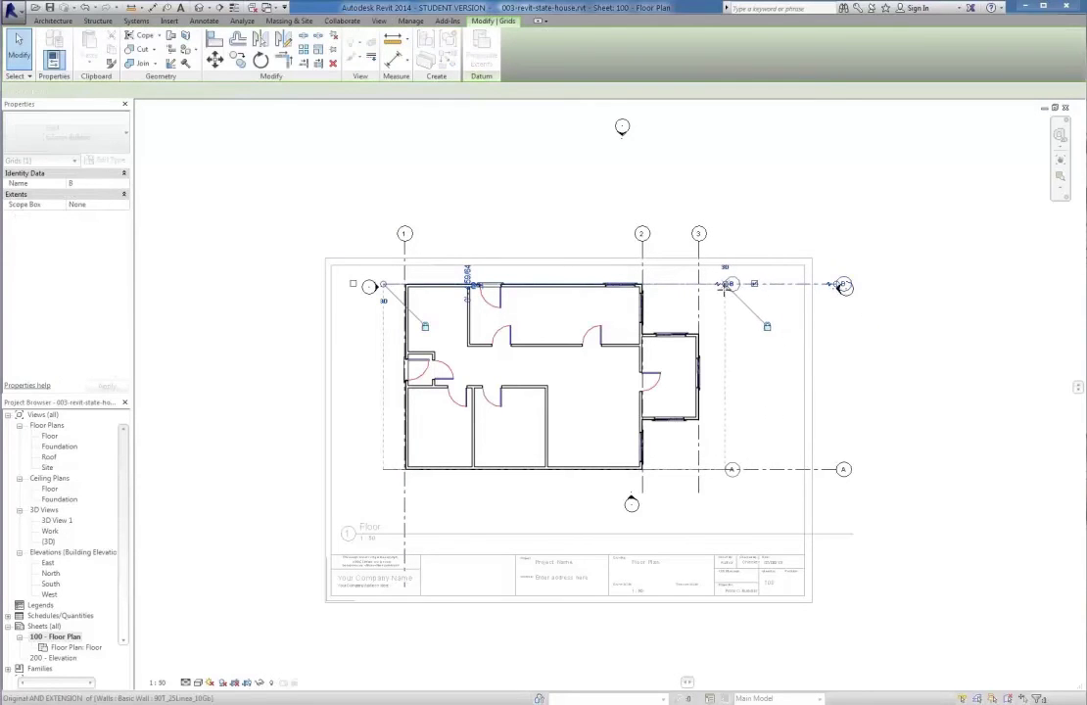
click(770, 361)
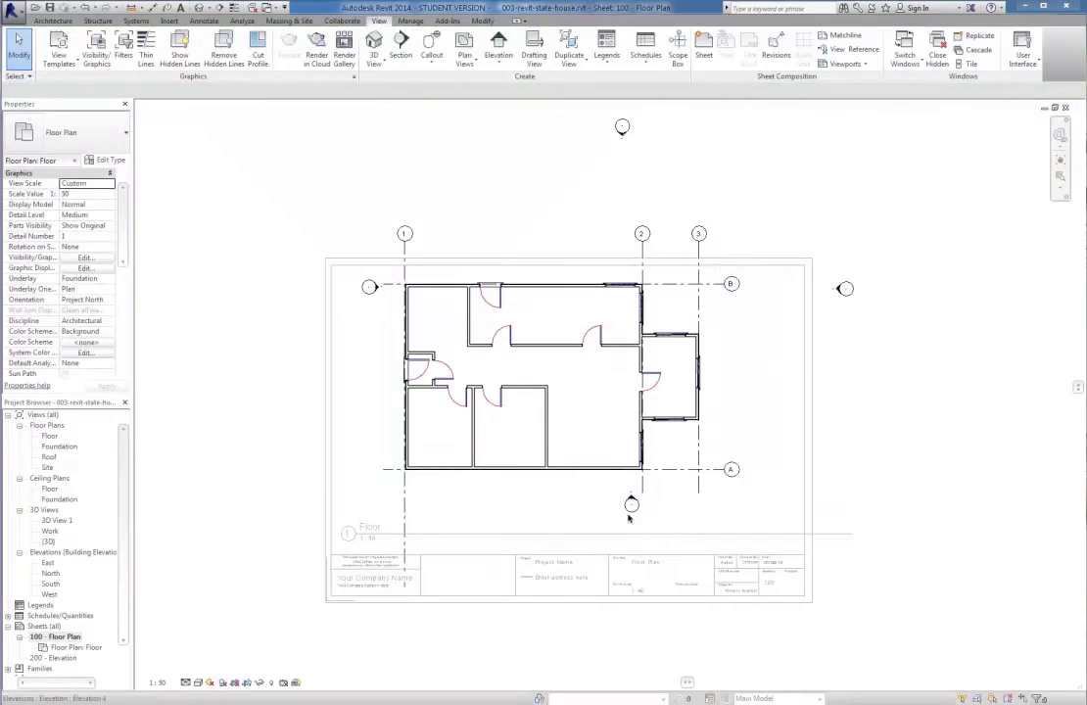
- Select the South elevation marker, open the South elevation view it defines, and return to the sheet 100 - Floor Plan
click(582, 504)
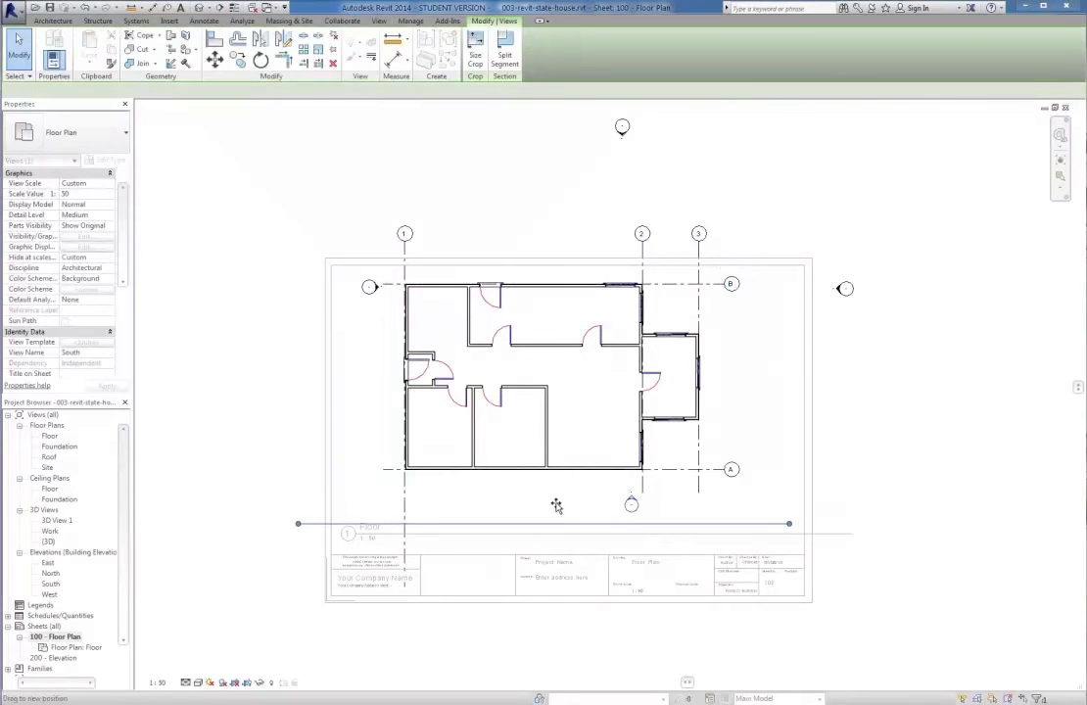
click(605, 506)
click(631, 504)
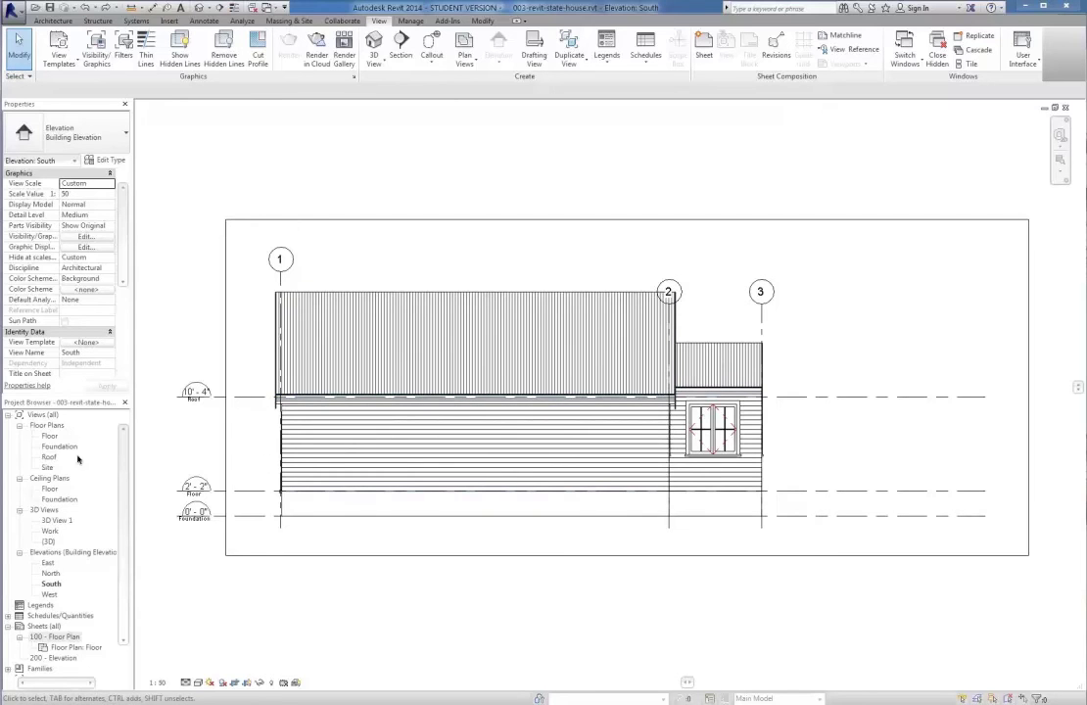
double_click(53, 648)
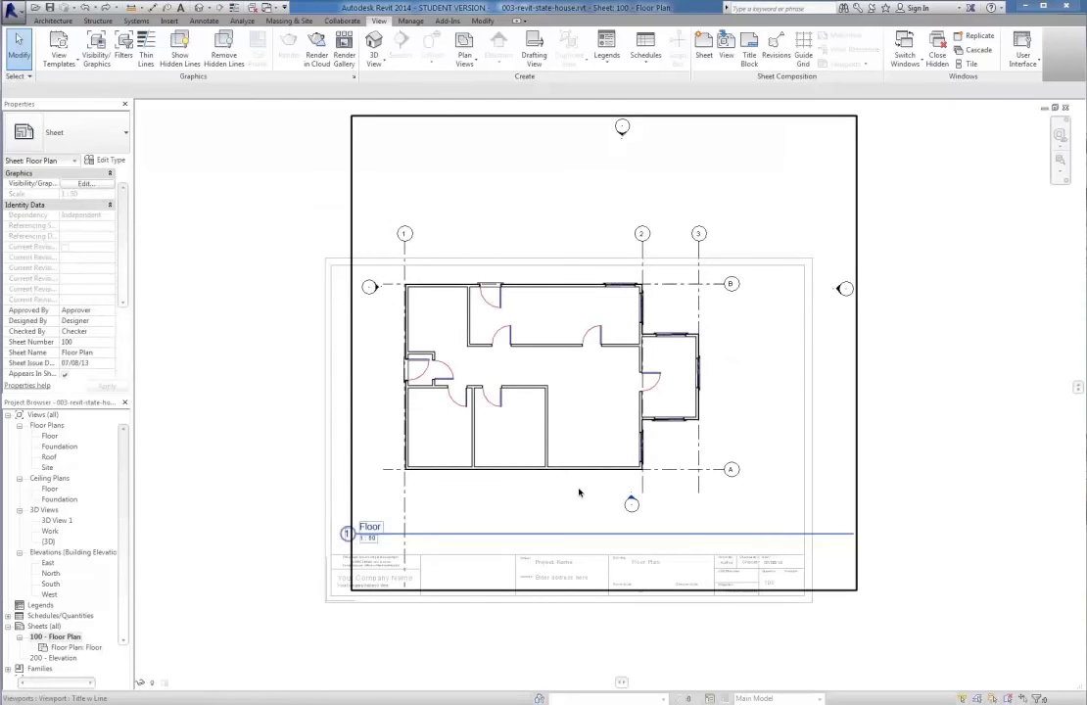
- Activate the placed floor plan, view the West elevation through its marker, and reopen the sheet 100 - Floor Plan
double_click(375, 289)
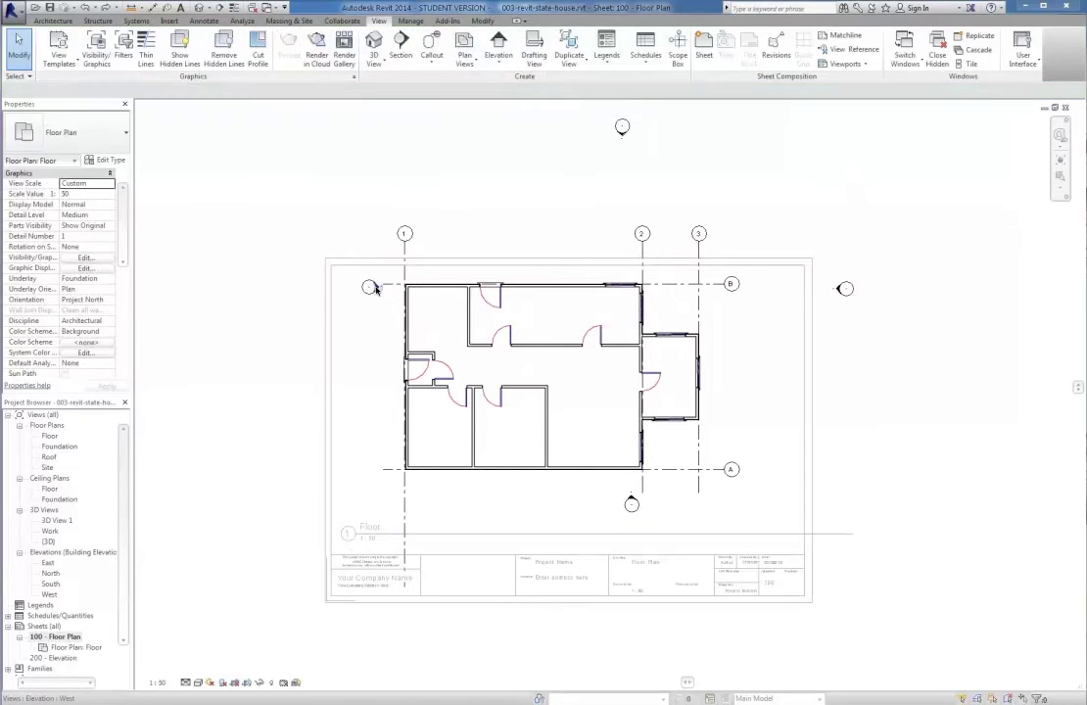
double_click(375, 289)
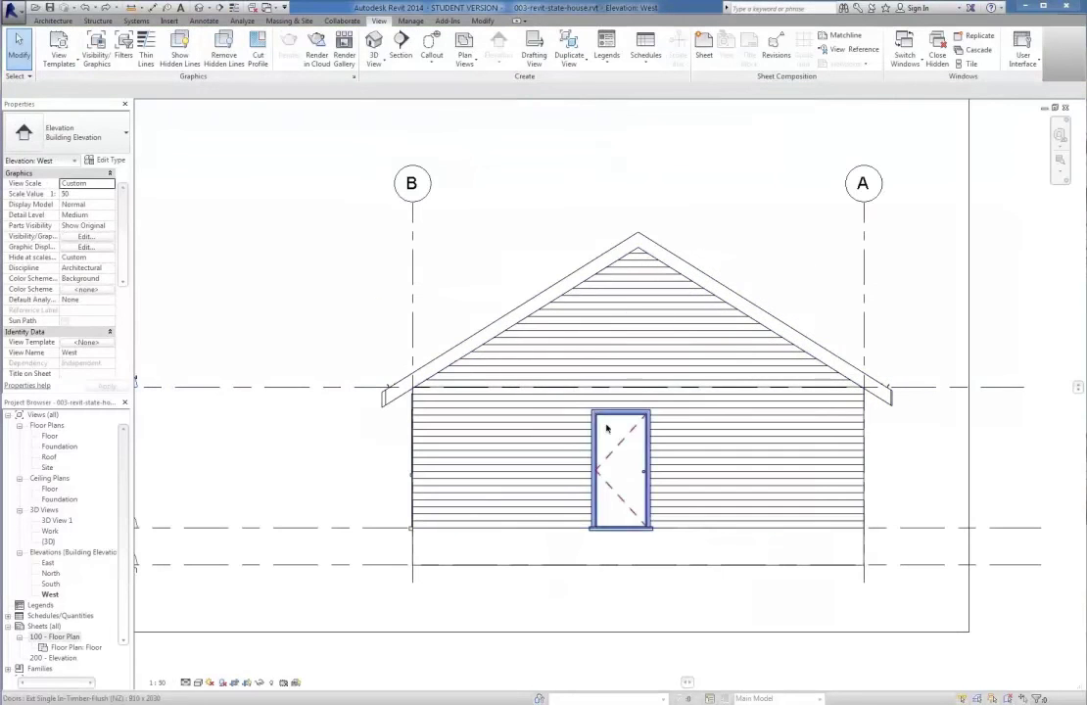
scroll(597, 431, down, 4)
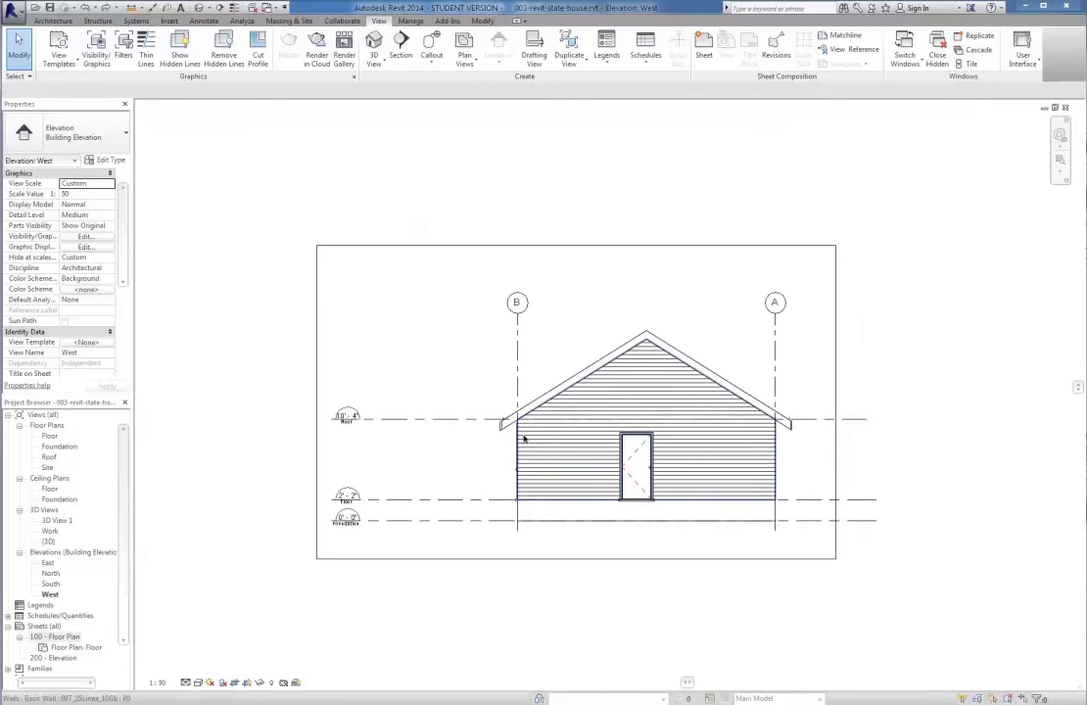
double_click(49, 637)
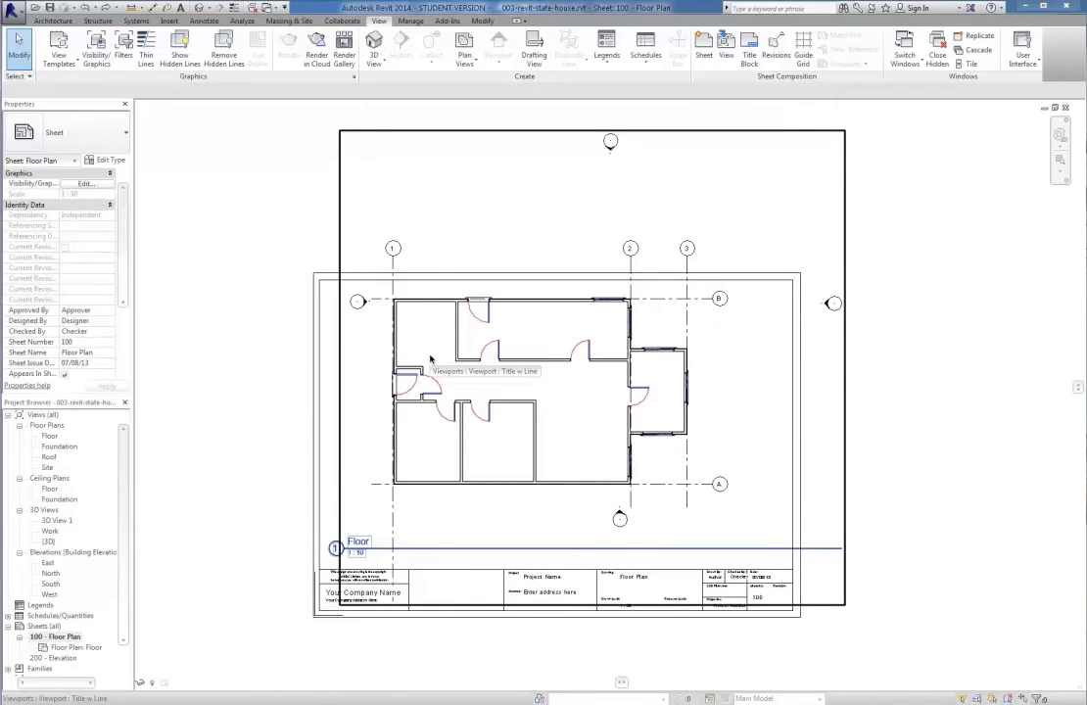
- Activate the placed floor plan and move the West elevation marker down beside the west entrance door, inside the sheet border
double_click(369, 311)
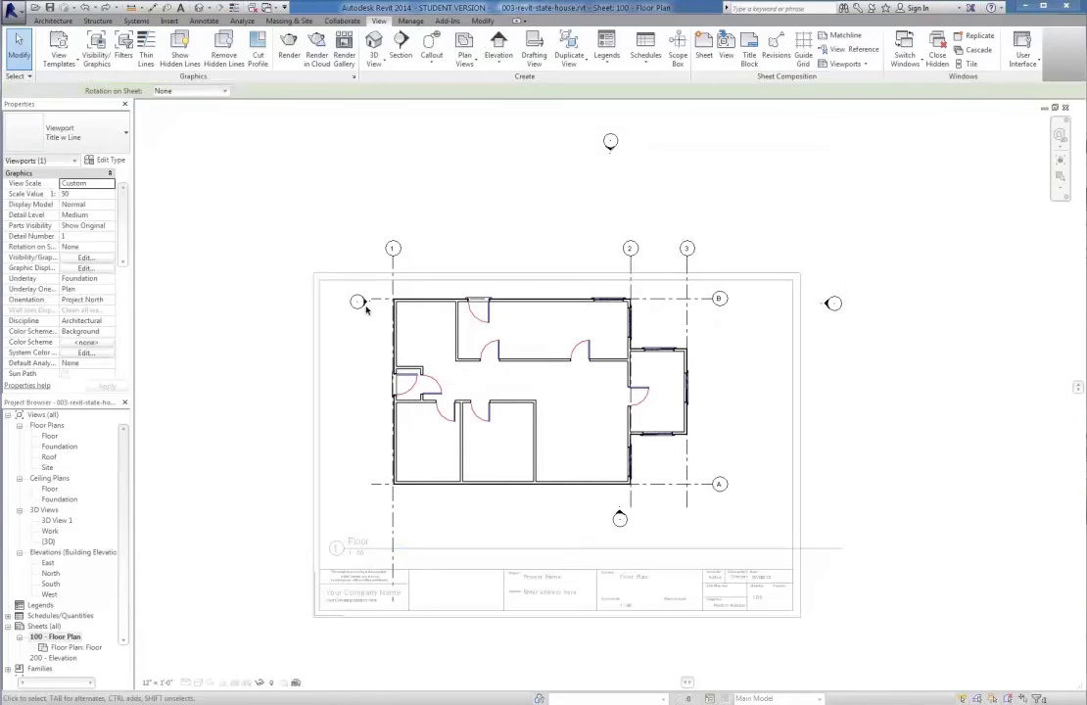
click(361, 303)
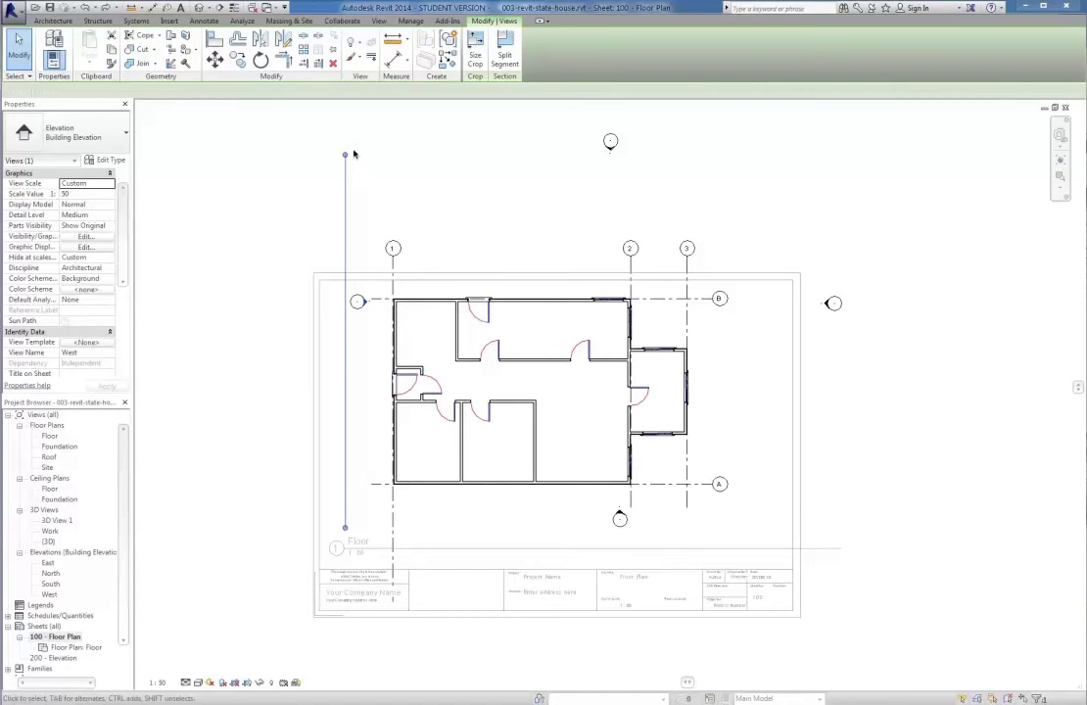
click(359, 301)
drag(345, 379, 352, 389)
key(Escape)
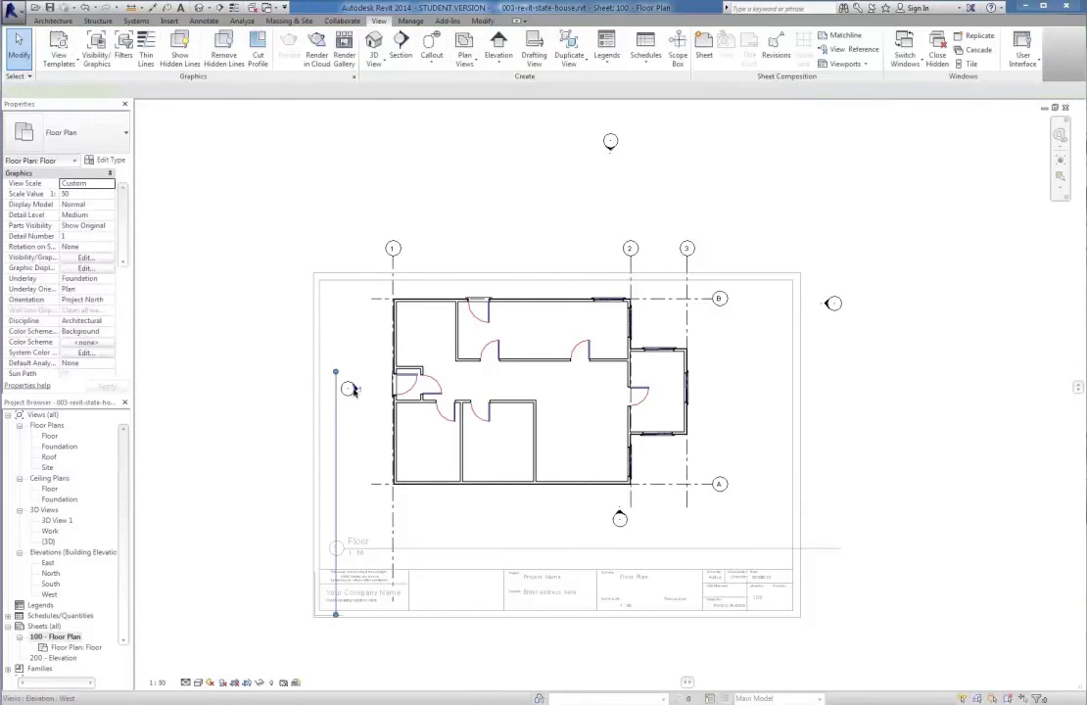
- Shift the West elevation's view line up so that it spans the full west side of the house
click(352, 388)
drag(328, 372, 338, 333)
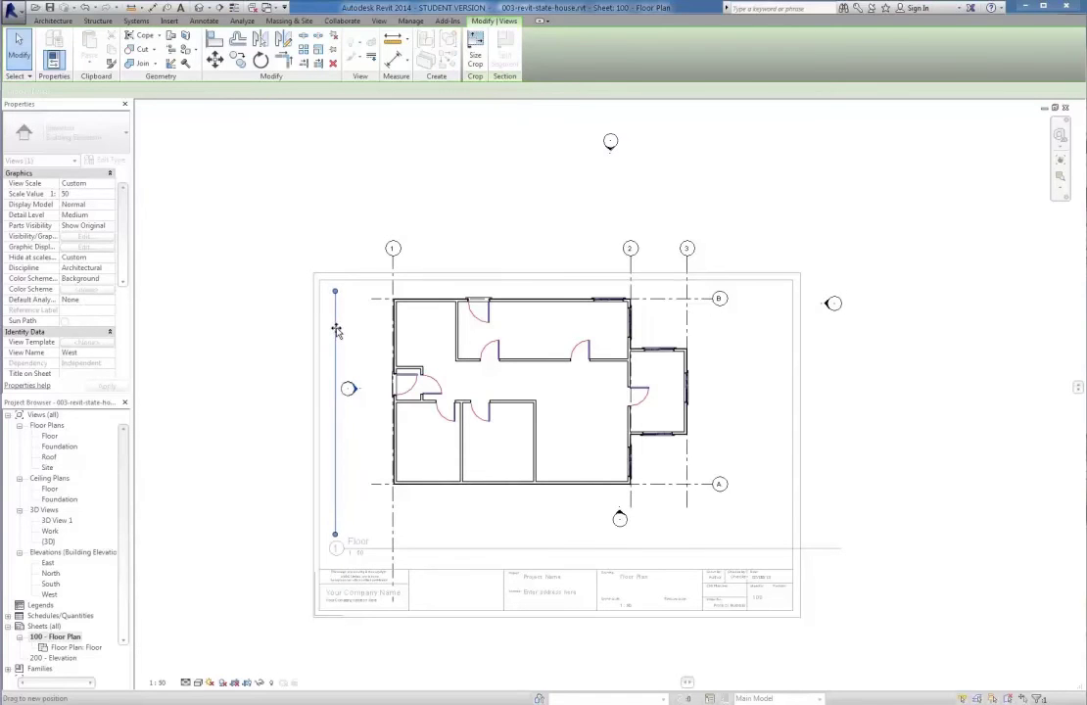
click(365, 342)
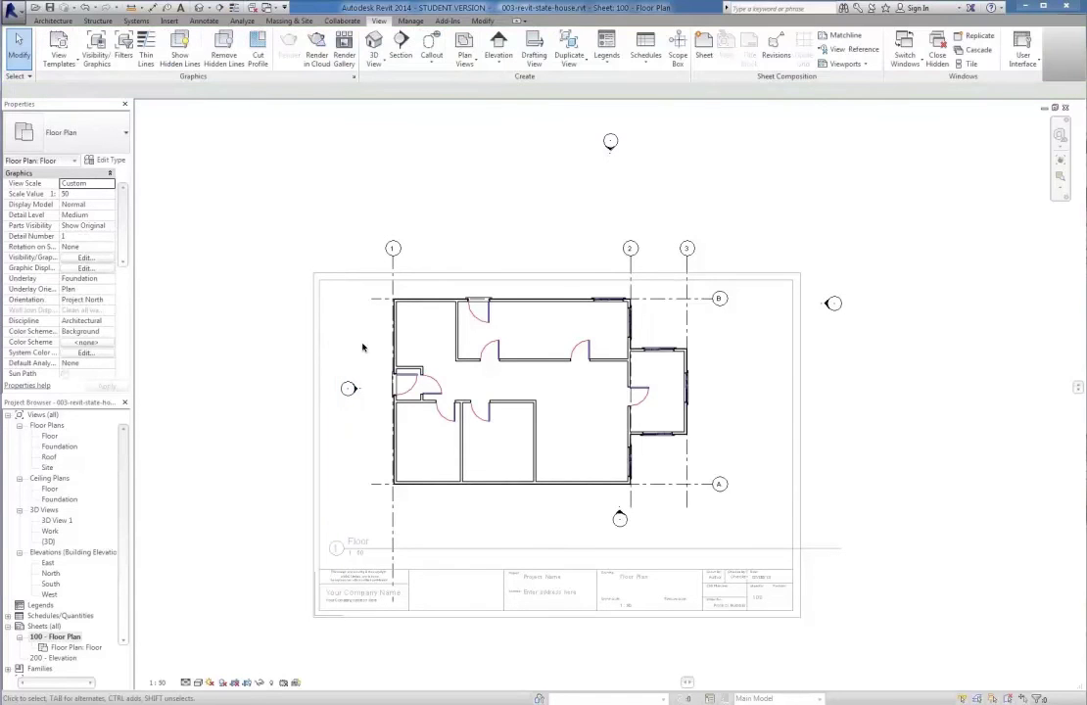
- Select the North elevation's view and move its view line down toward the house
click(610, 143)
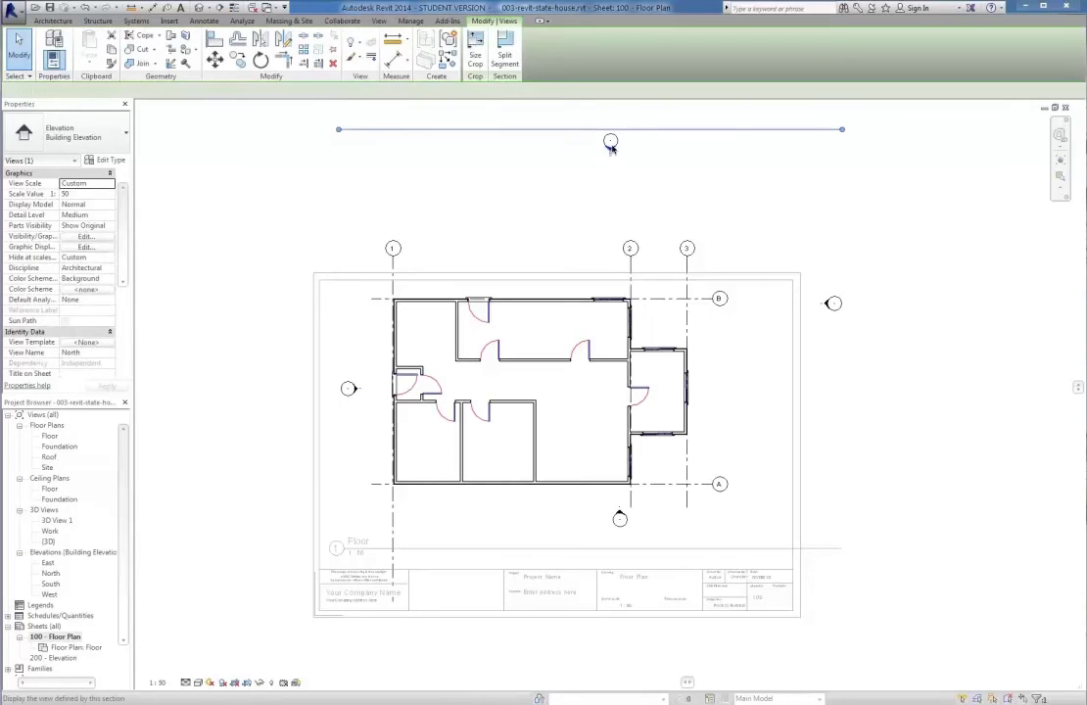
click(610, 143)
mouse_move(610, 143)
mouse_down()
mouse_move(574, 213)
mouse_move(577, 203)
mouse_up()
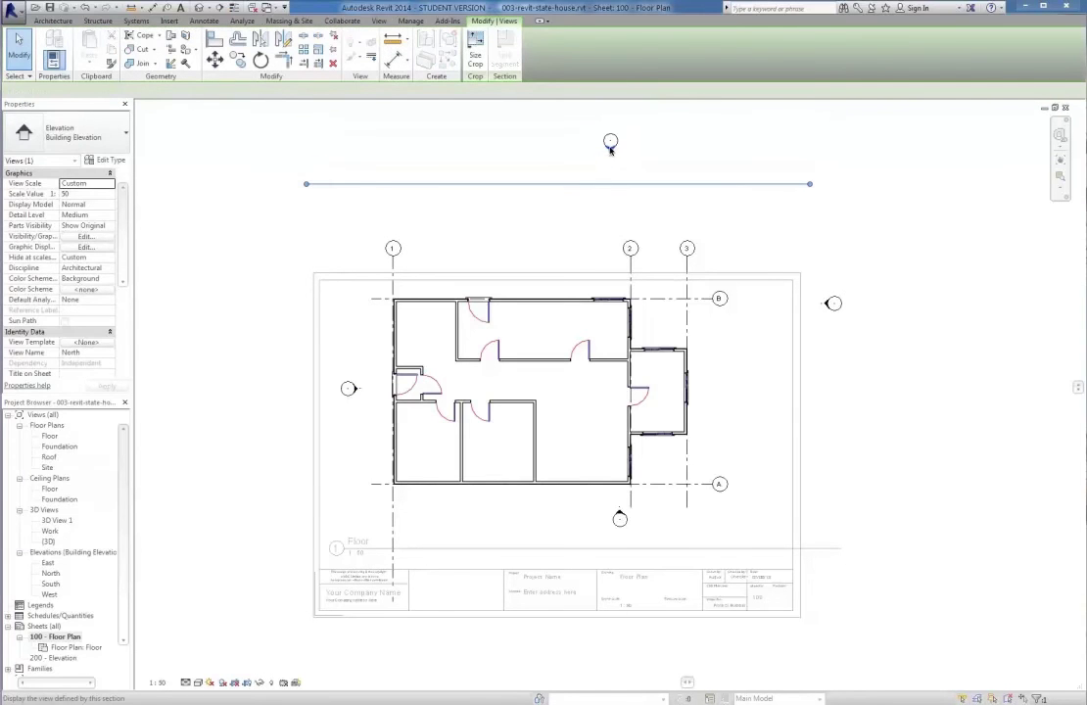
- Reposition the North elevation marker between grid lines 1 and 2, above the north wall and level with the grid bubbles
drag(610, 141, 519, 247)
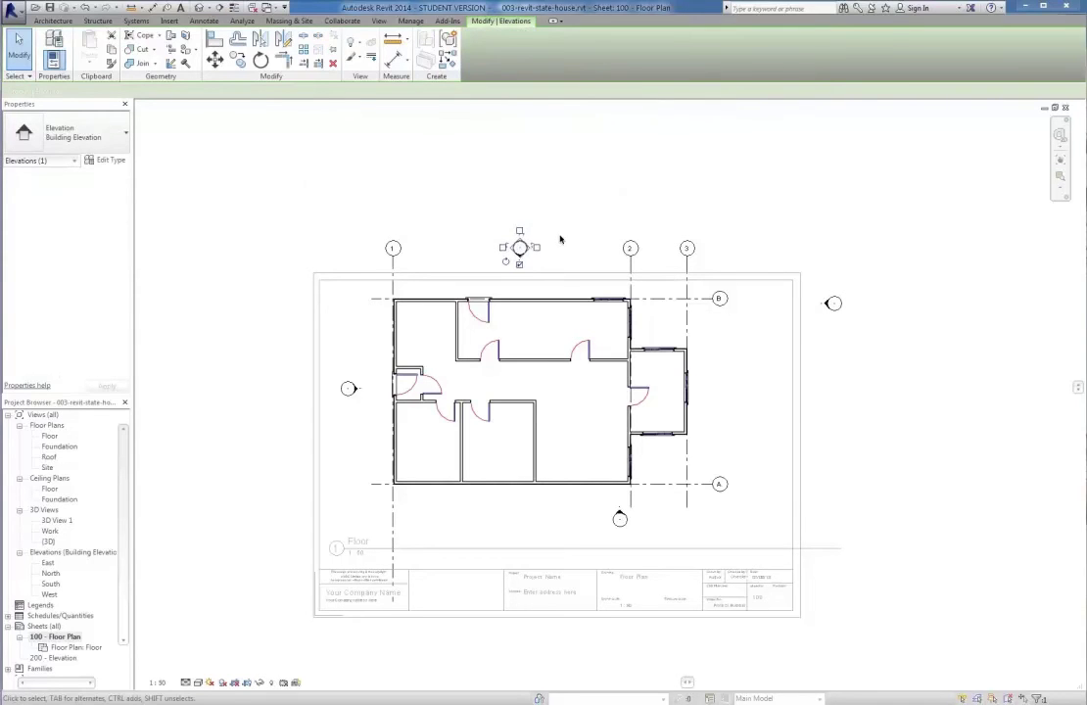
click(549, 235)
key(Escape)
drag(520, 246, 526, 294)
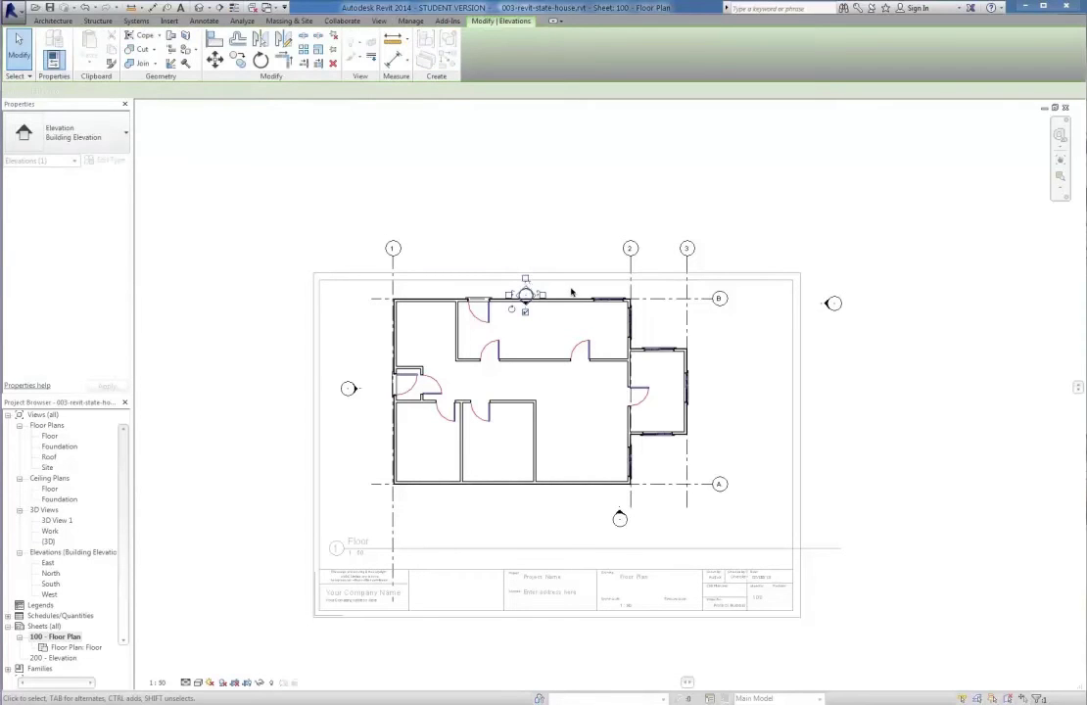
key(Escape)
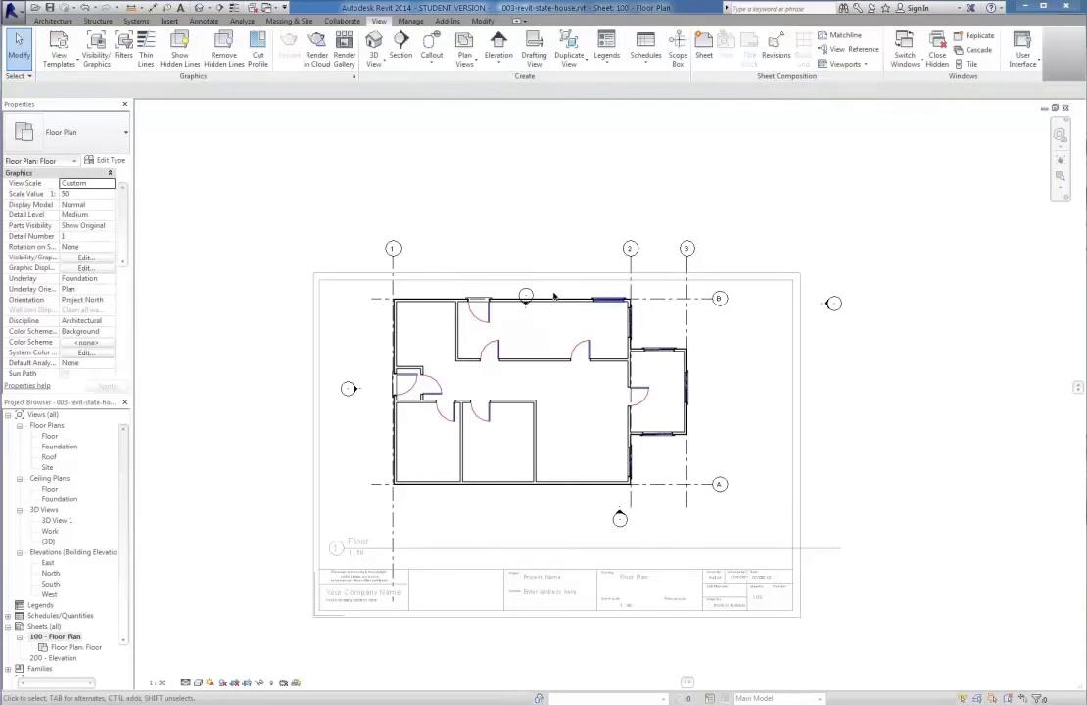
drag(527, 294, 537, 248)
- Move the East elevation marker close to the east projection of the house, level with the West marker and inside the sheet border
mouse_move(834, 303)
mouse_down()
mouse_move(811, 351)
mouse_move(733, 389)
mouse_up()
click(750, 452)
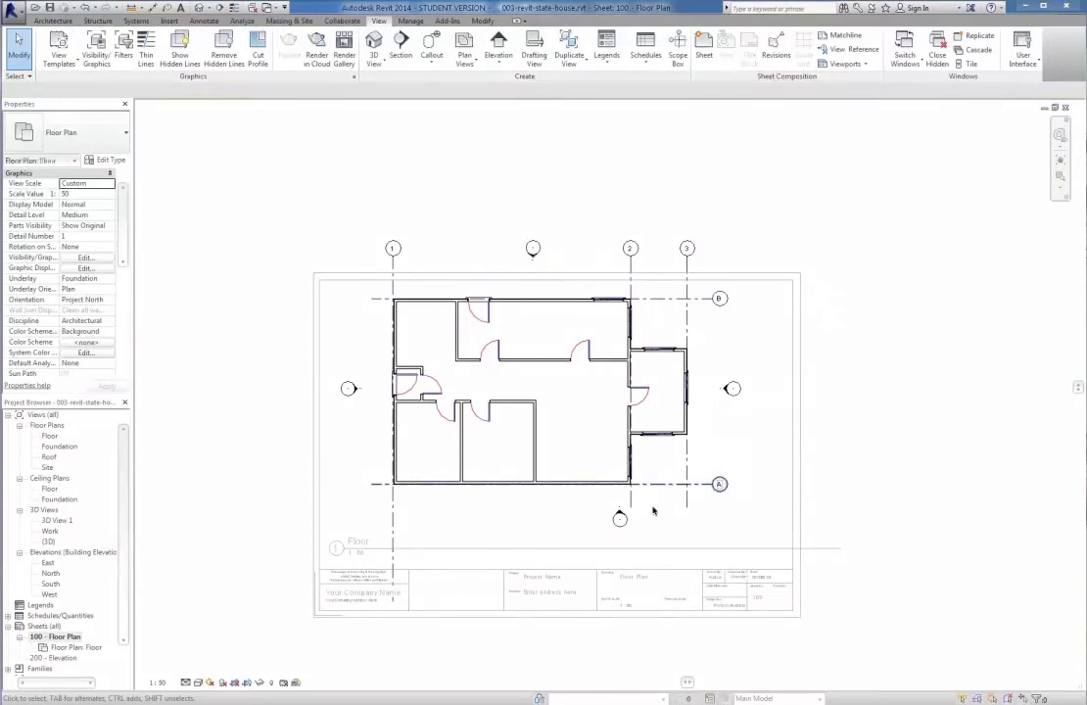
- Move the south elevation marker sideways to line up beneath the north marker in the activated floor plan, and return to sheet 100
drag(620, 525, 535, 524)
click(600, 531)
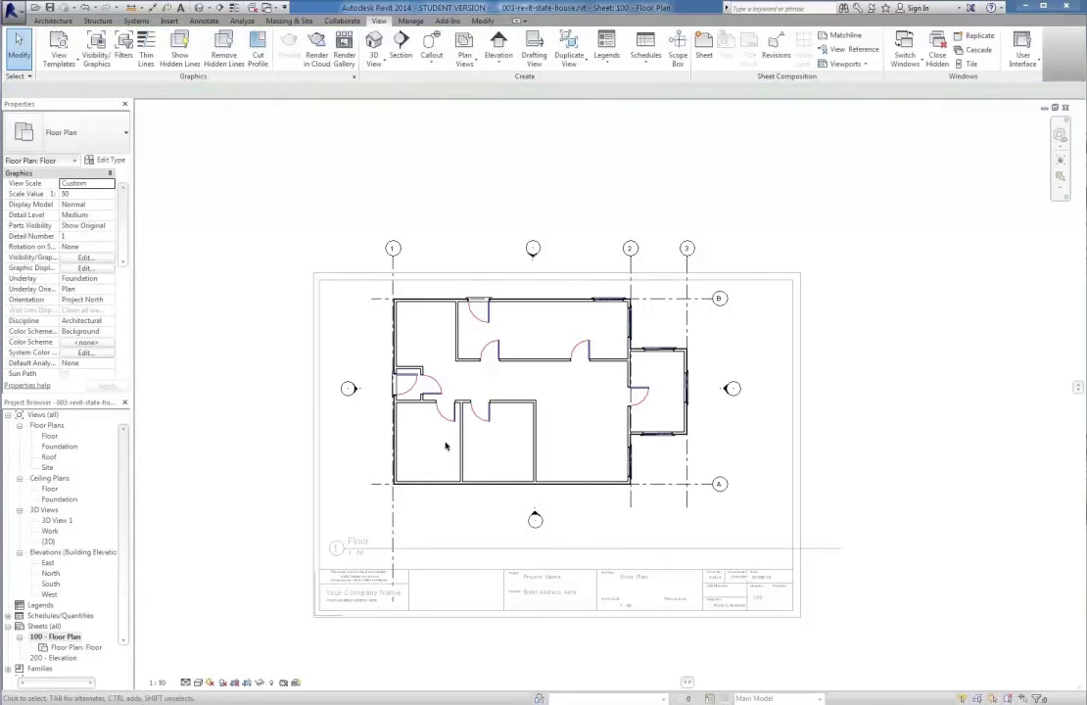
click(44, 637)
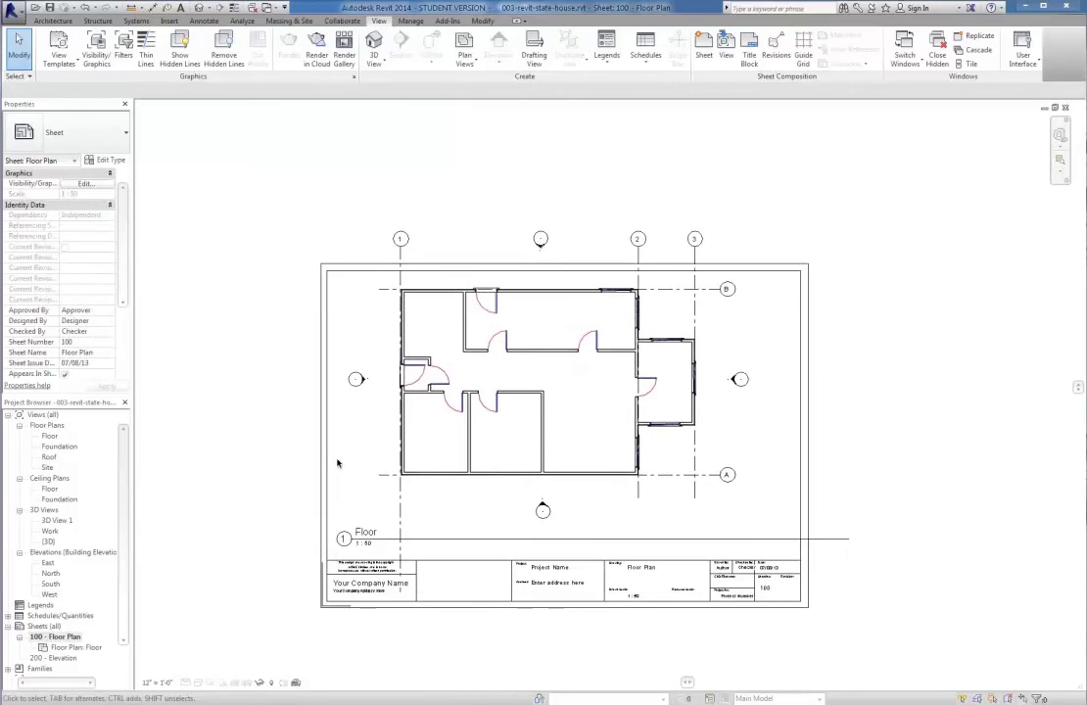
- Move the floor plan viewport down on the sheet so the upper grid bubbles sit inside the border
drag(399, 429, 389, 462)
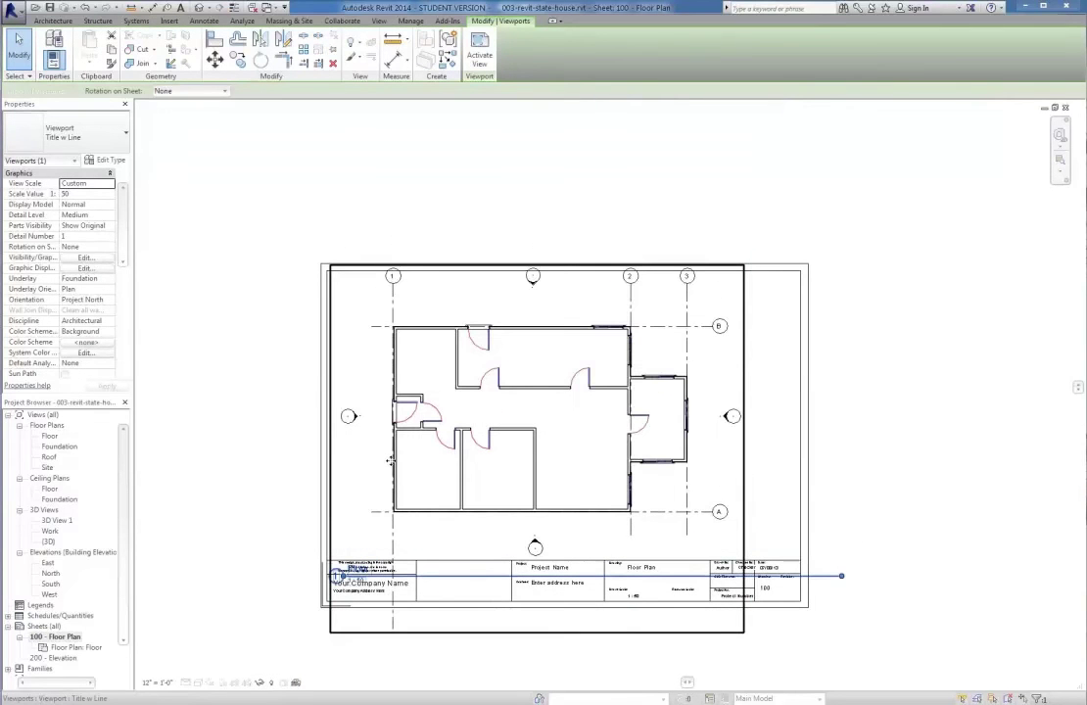
scroll(506, 588, up, 1)
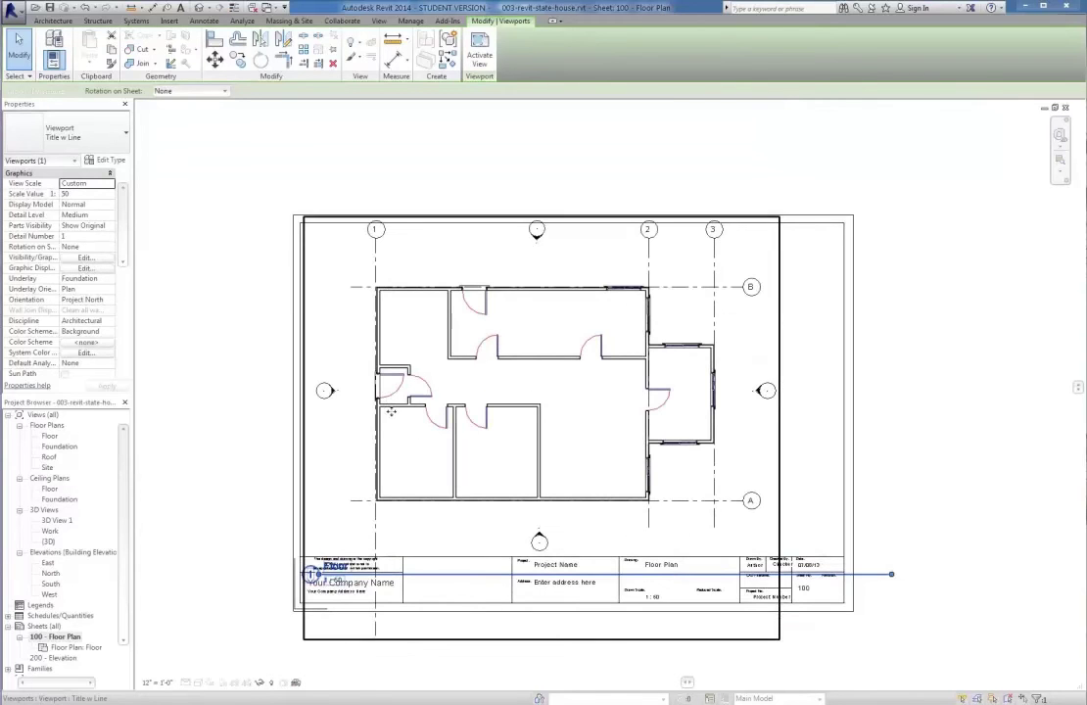
drag(489, 493, 493, 510)
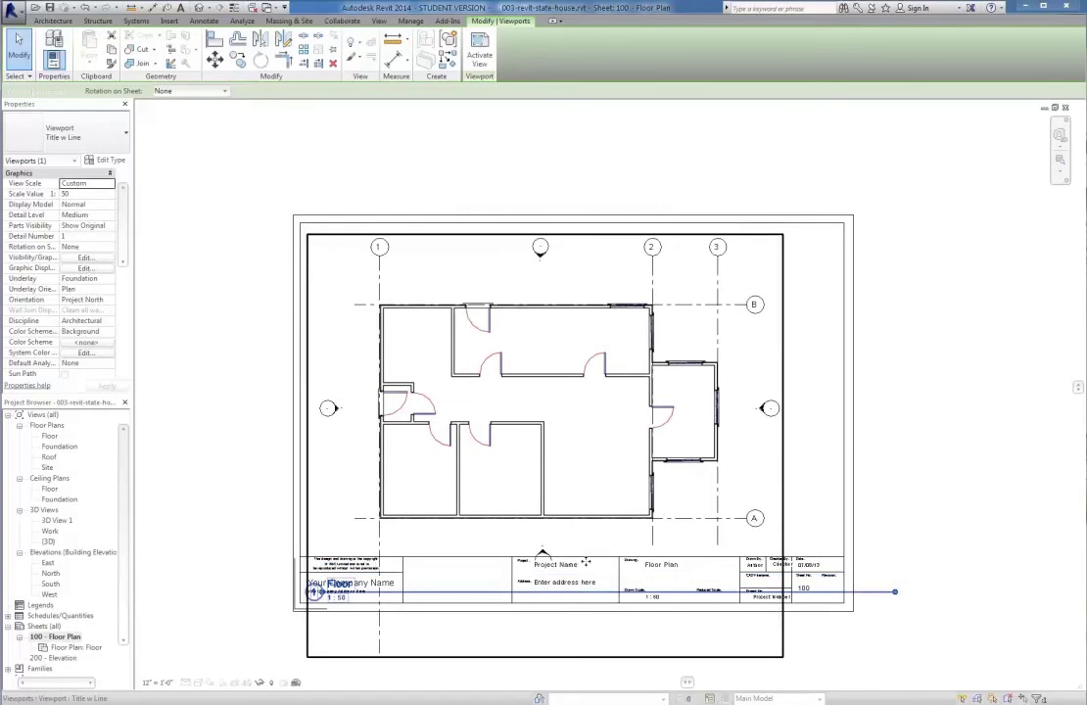
click(833, 389)
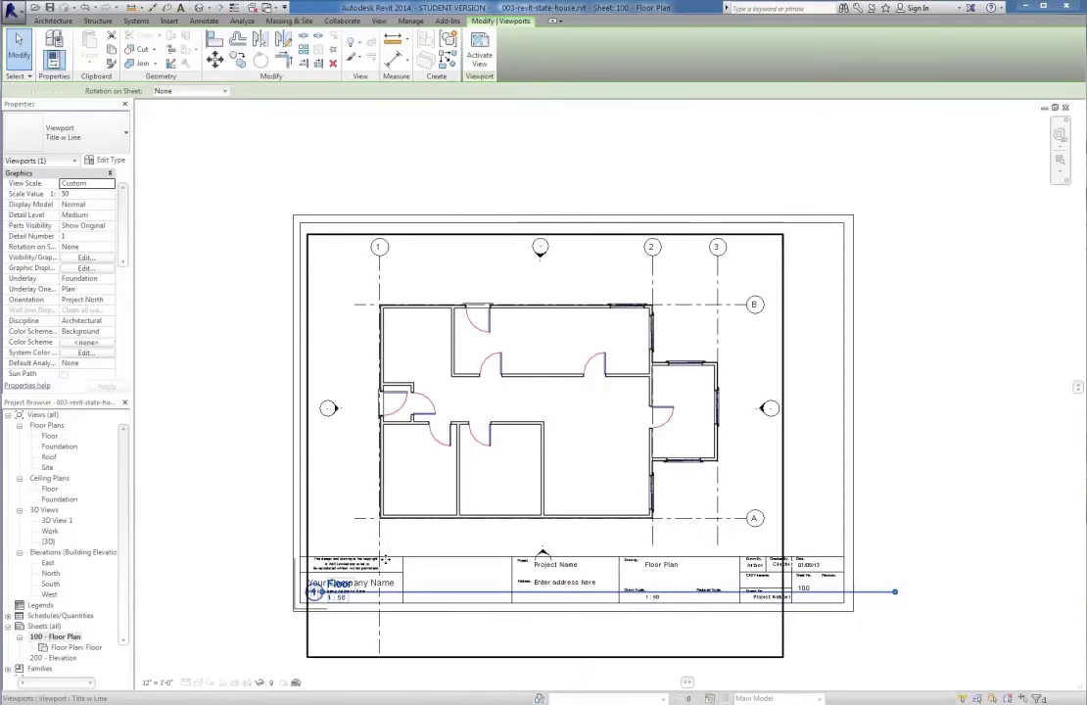
click(270, 556)
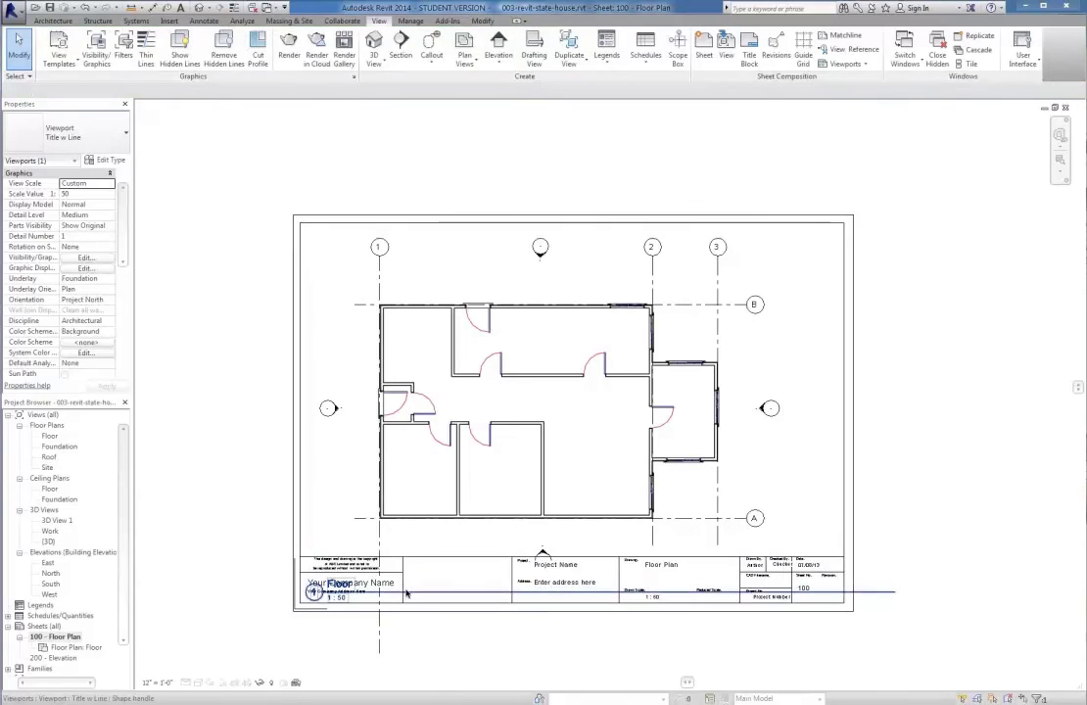
- Move the Floor view title up so it sits just above the title block
drag(415, 596, 432, 545)
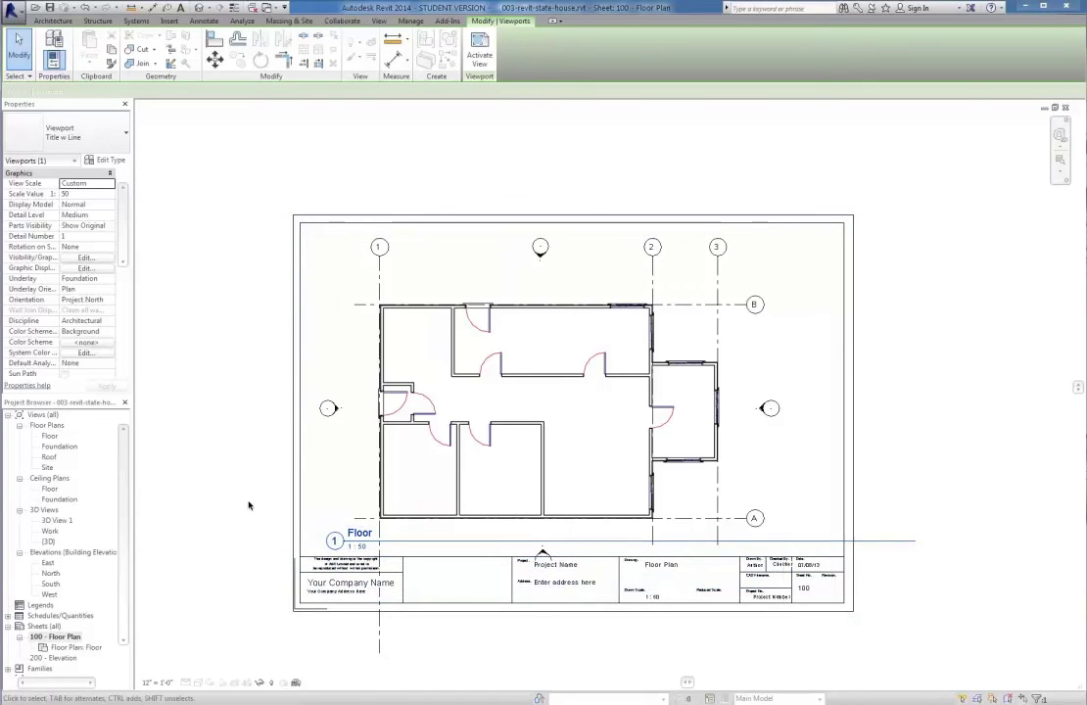
click(253, 467)
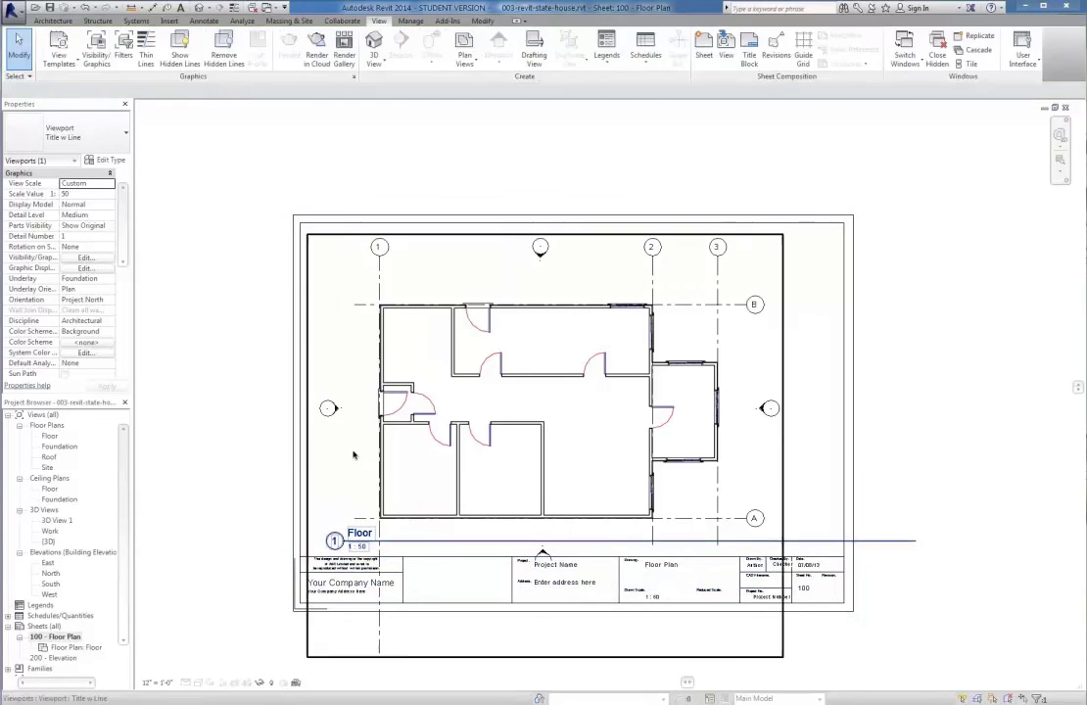
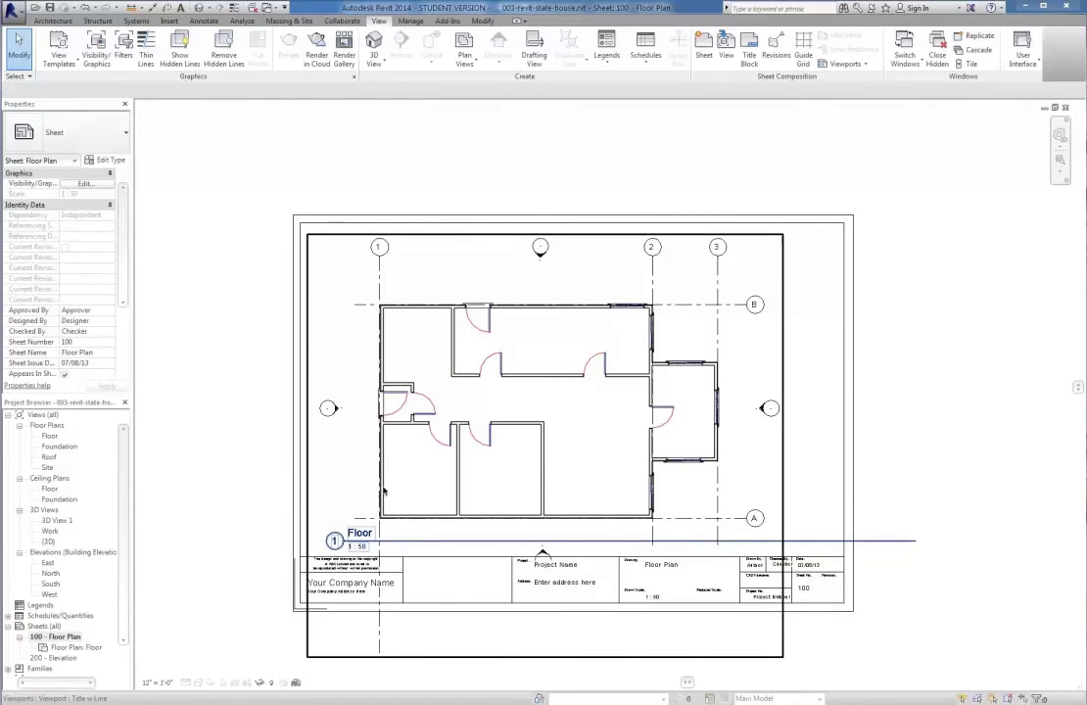
- Examine both ends of the Floor view title's line and the scale, drawing and sheet fields in the title block
click(391, 543)
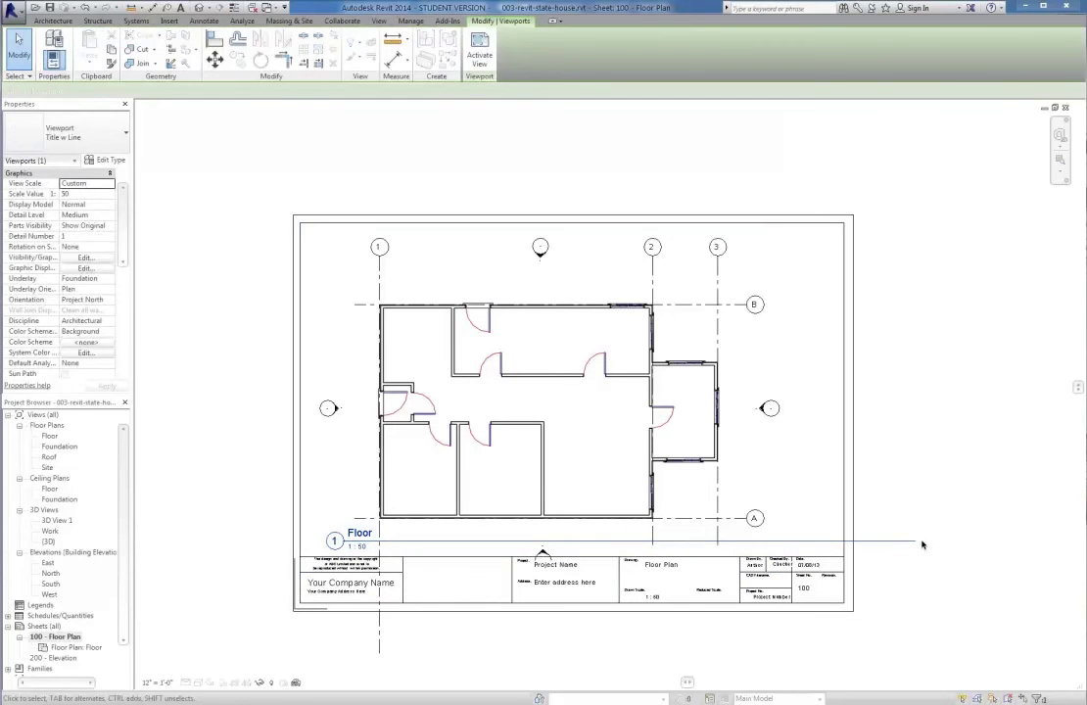
scroll(912, 540, up, 5)
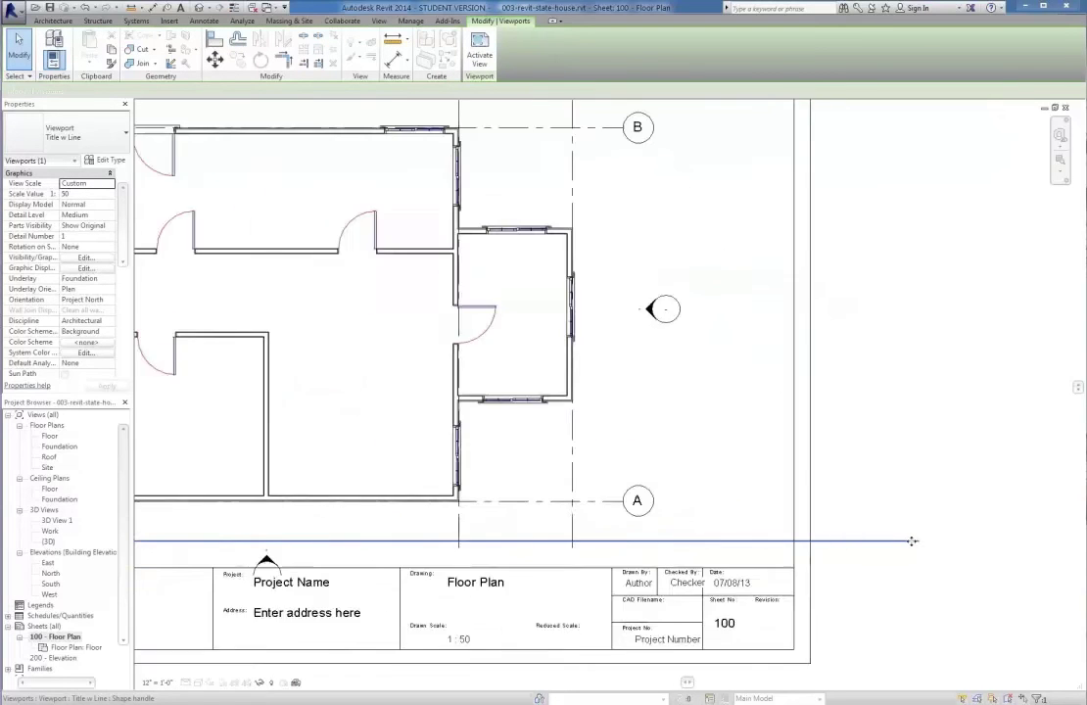
scroll(914, 541, down, 4)
scroll(913, 541, down, 1)
scroll(297, 541, up, 5)
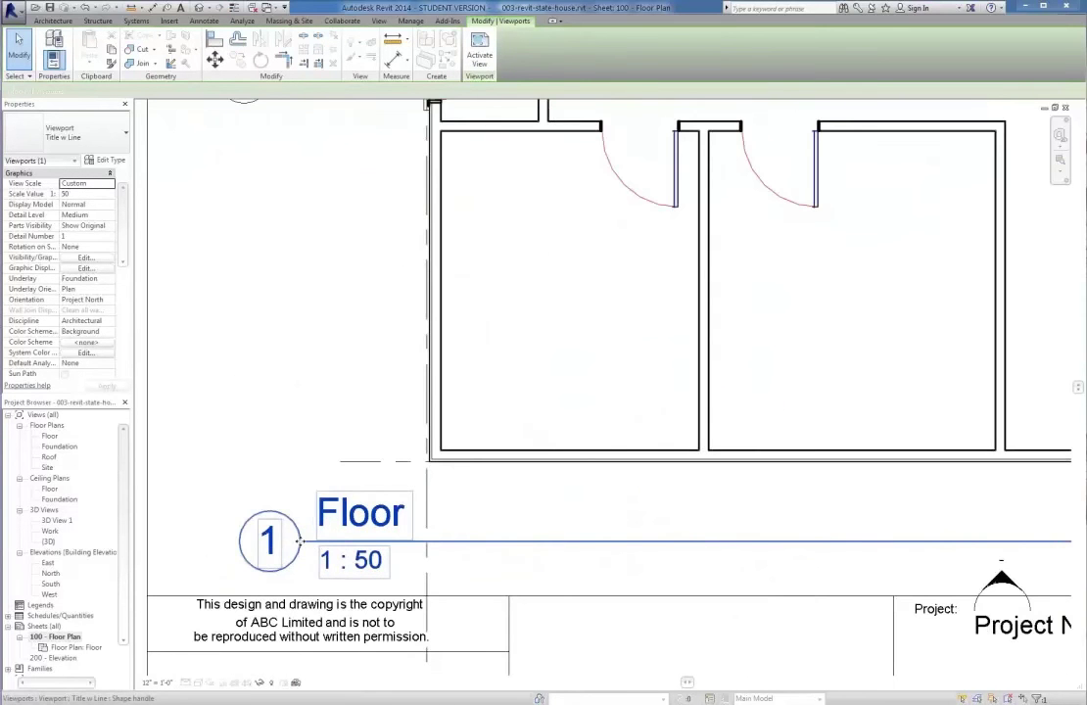
scroll(296, 541, down, 5)
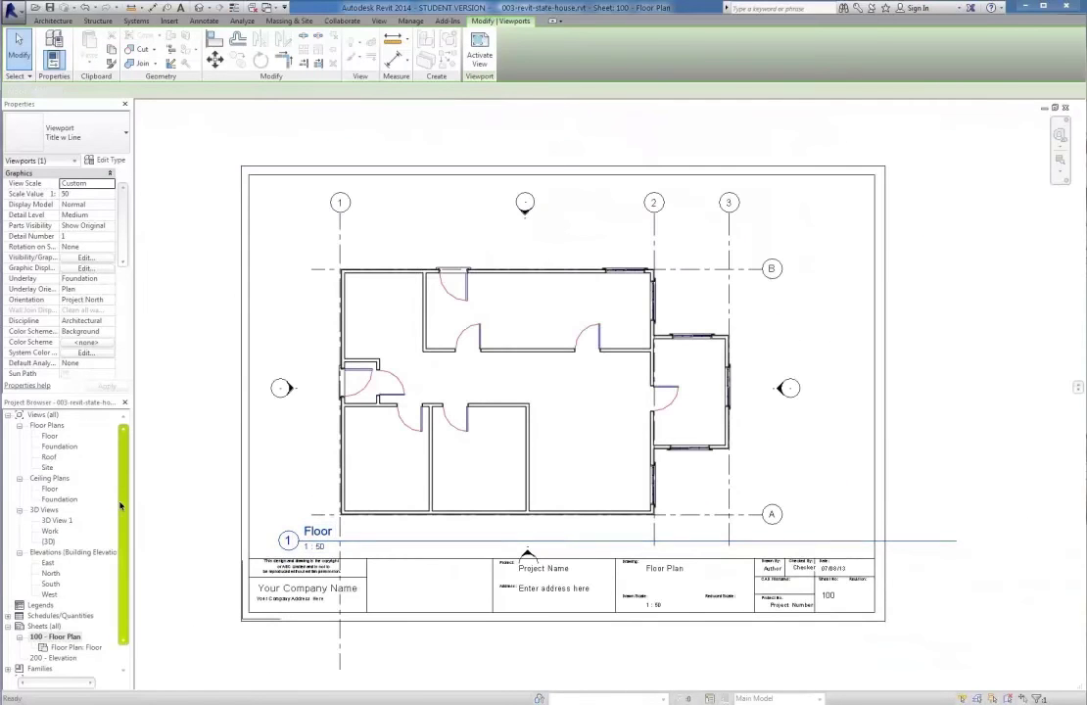
key(Escape)
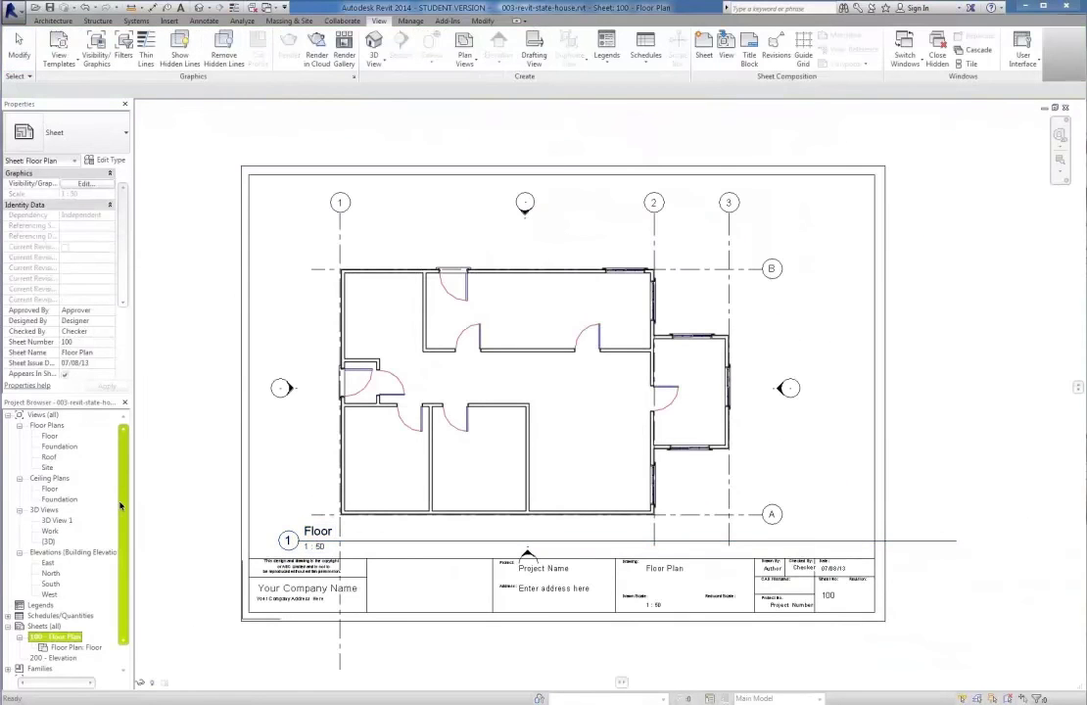
click(378, 544)
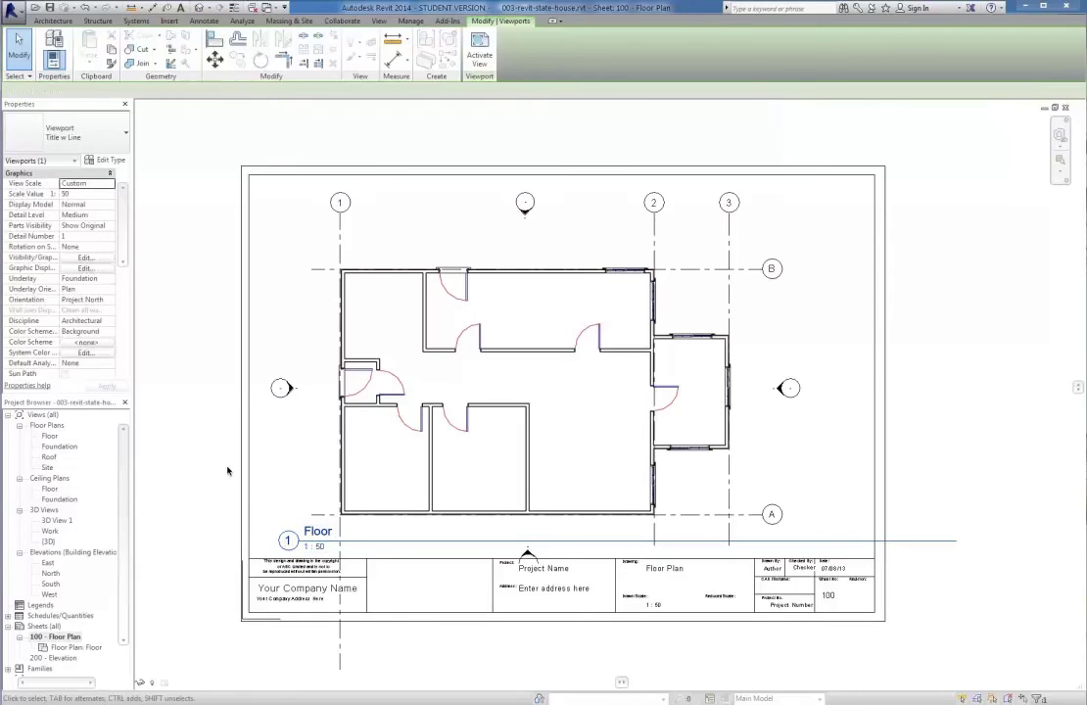
key(Escape)
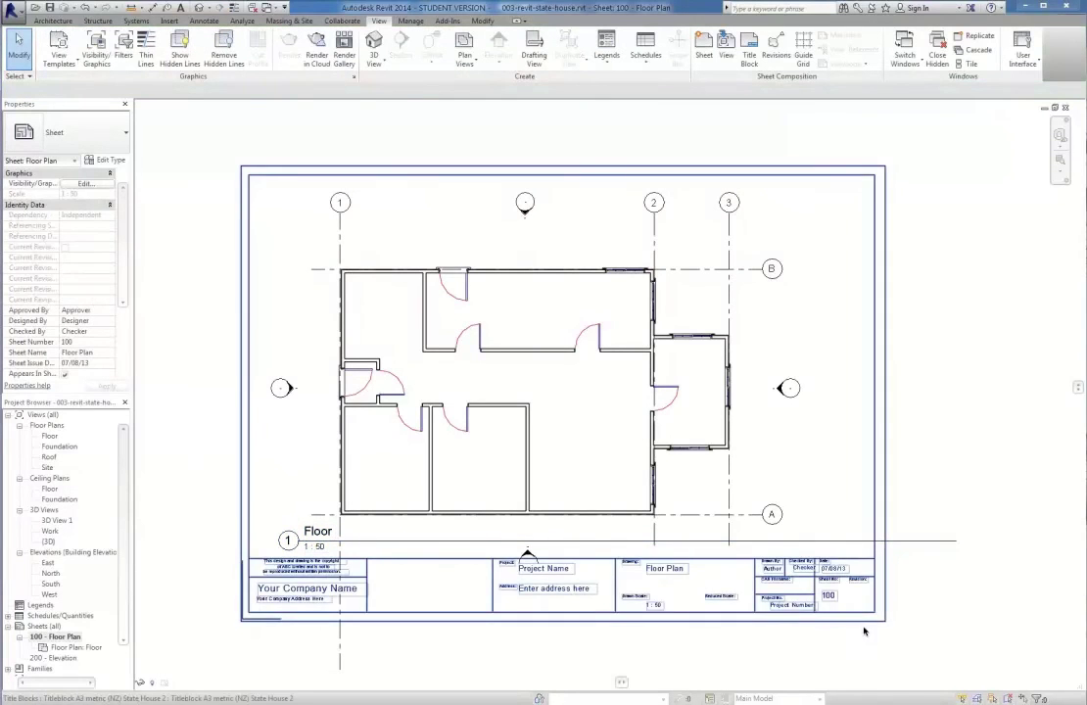
scroll(864, 631, up, 3)
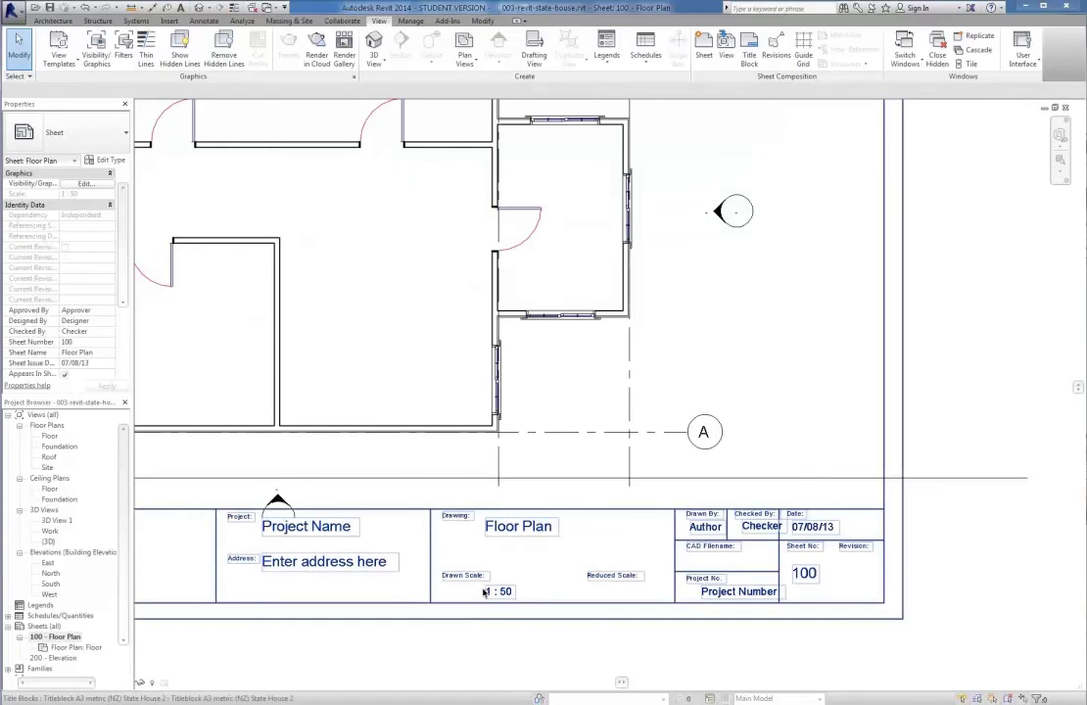
scroll(803, 639, down, 5)
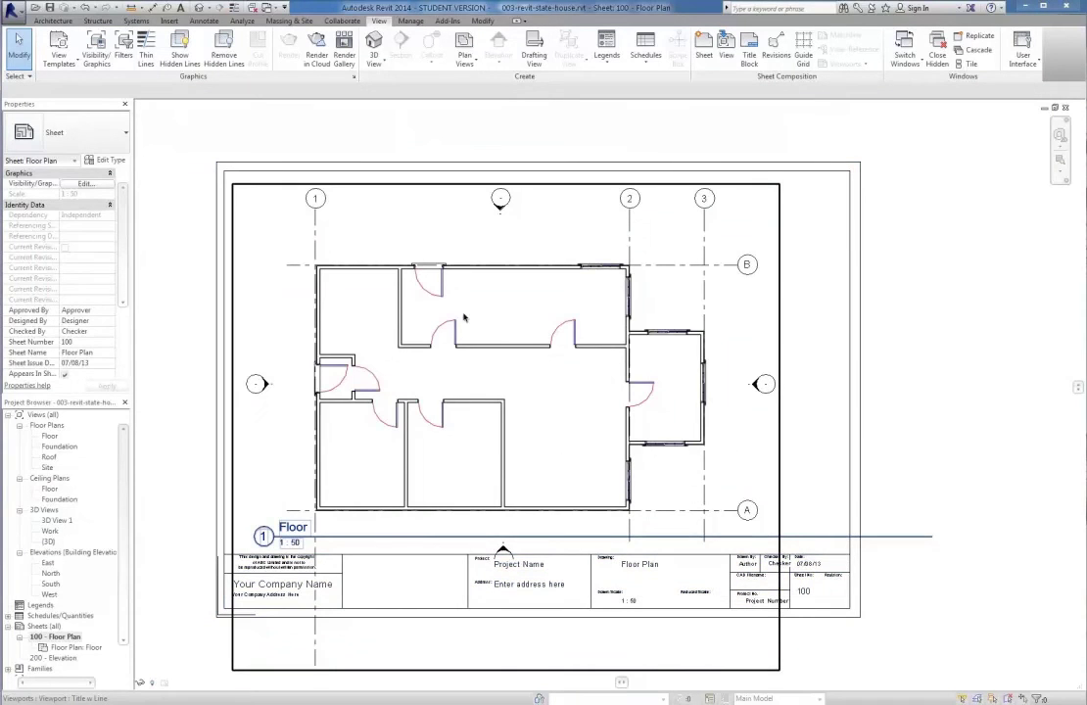
- Shorten the Floor view title's line so it ends inside the sheet border, near the viewport's right edge
click(533, 481)
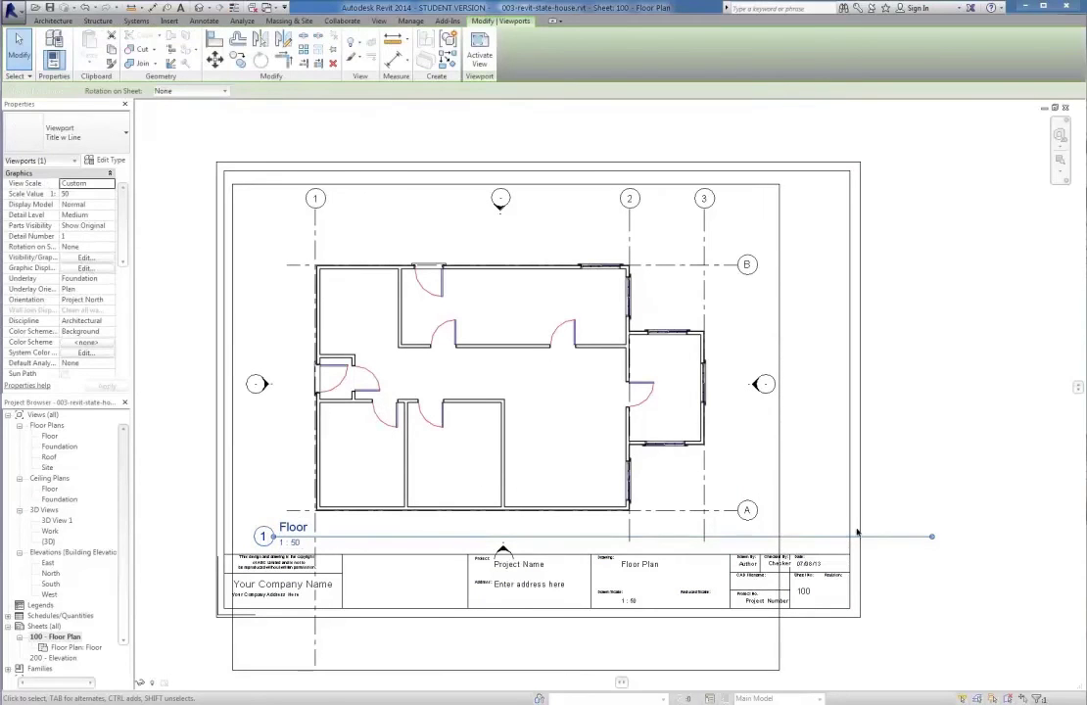
drag(930, 545, 889, 542)
drag(781, 540, 405, 534)
drag(761, 540, 773, 540)
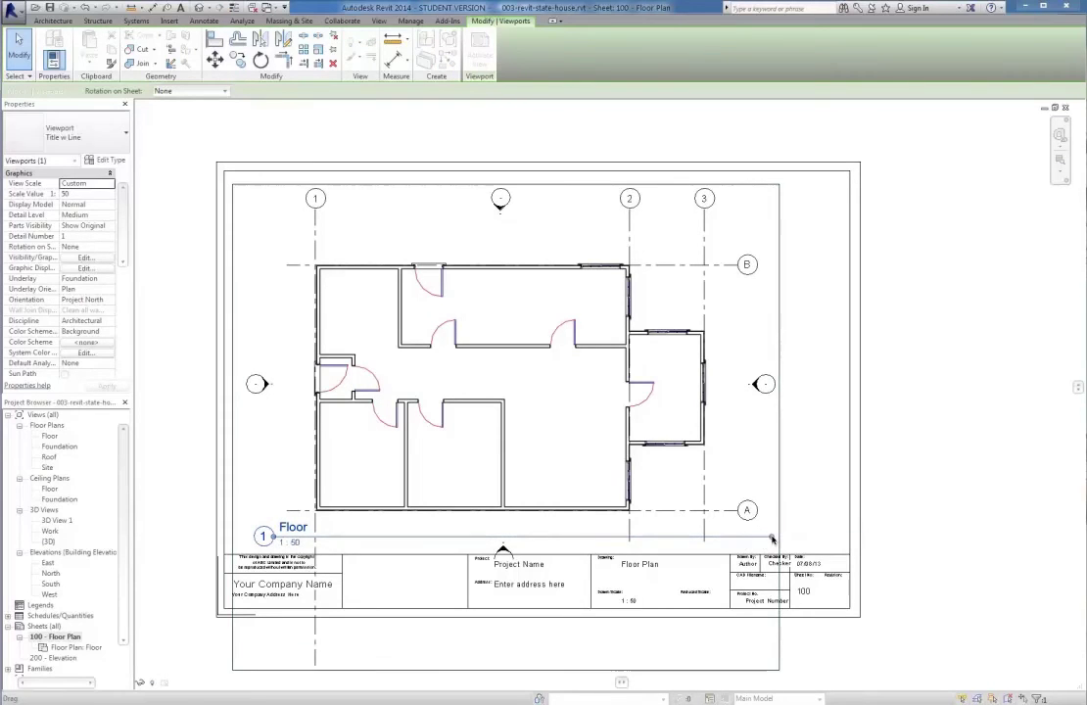
click(809, 522)
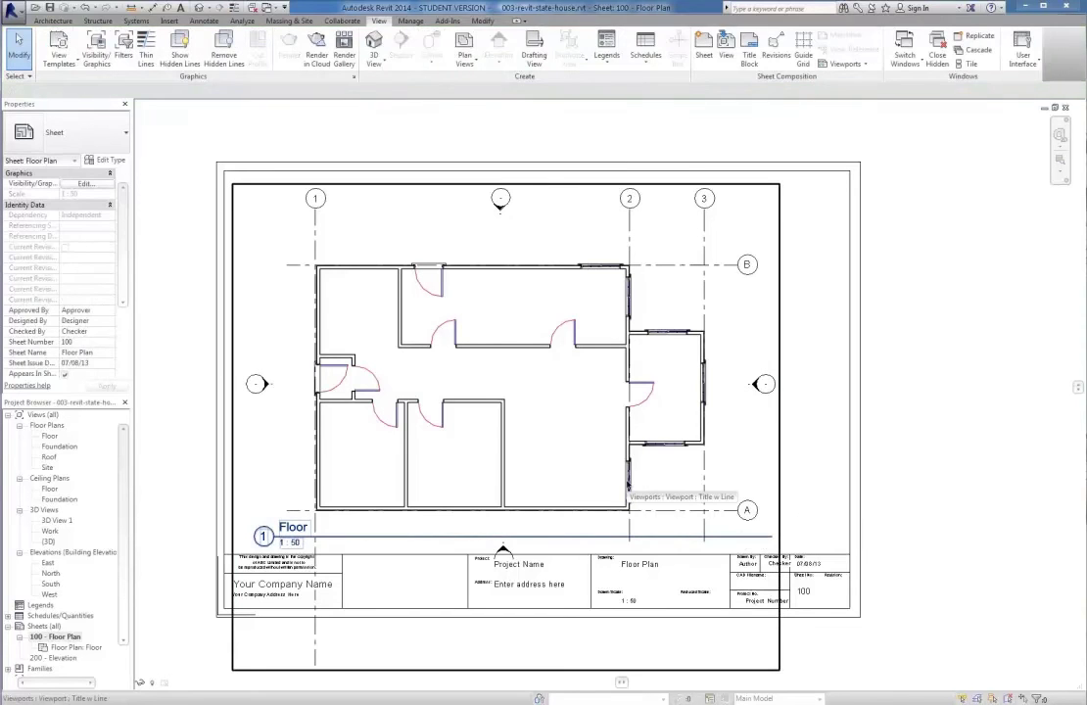
- Activate the floor plan view and move the south elevation marker up to just below the lower wall, clear of the title block
click(542, 420)
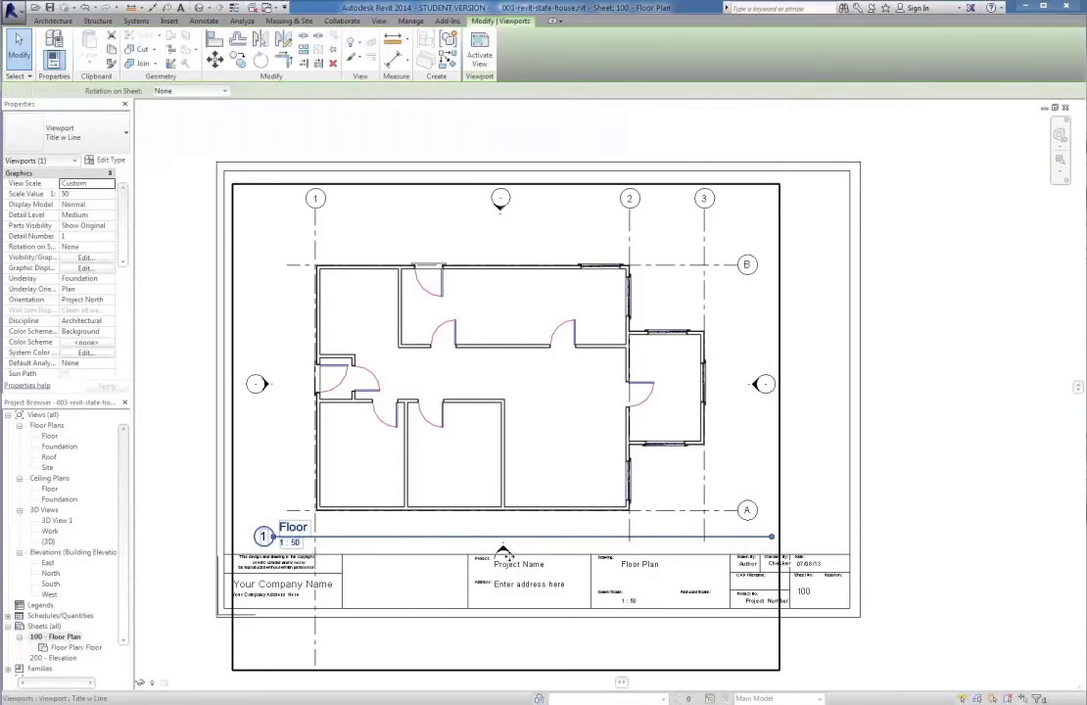
key(Escape)
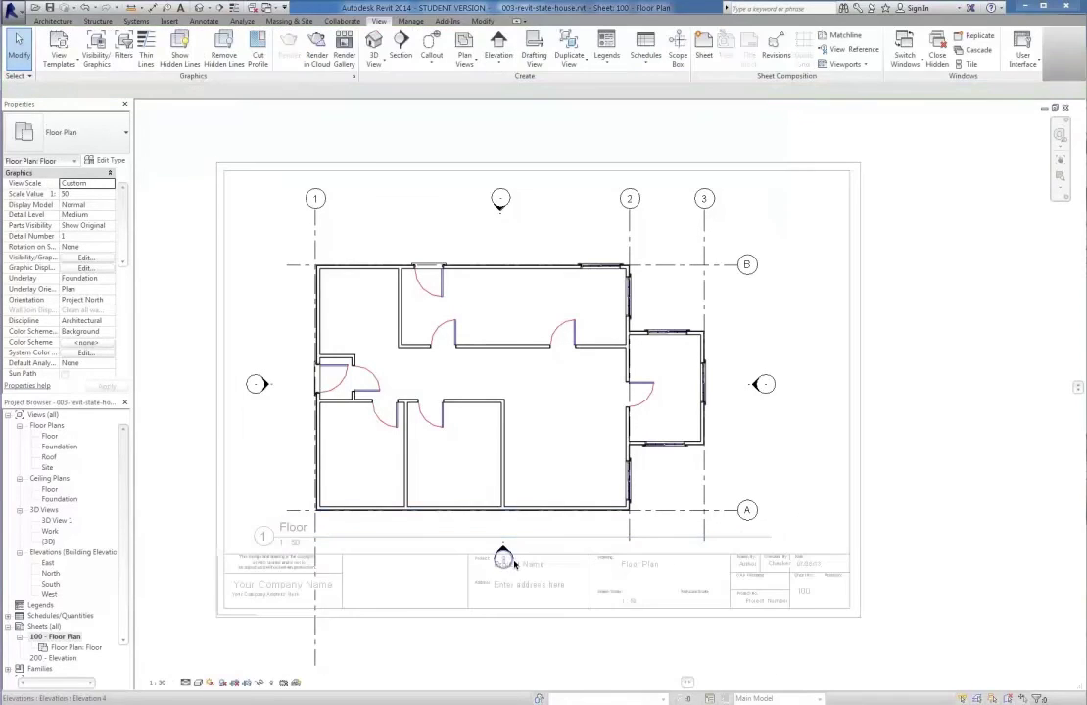
click(510, 560)
drag(510, 560, 499, 530)
click(547, 531)
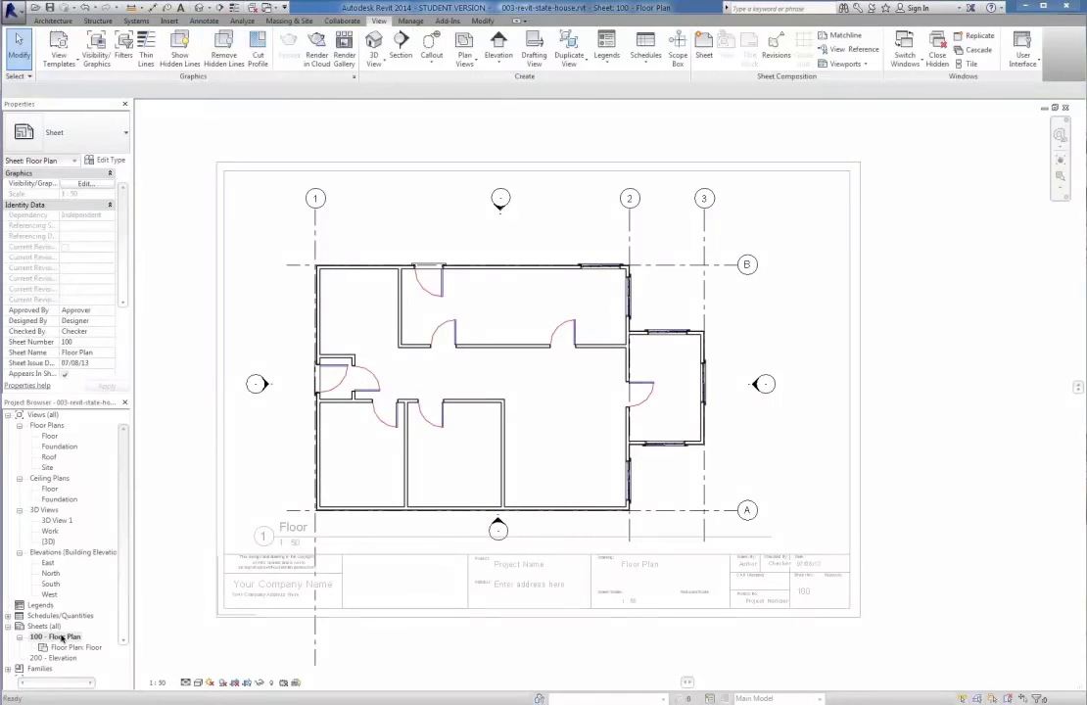
- Return to the sheet and shorten the view title's line so it ends just past the word Floor
click(575, 539)
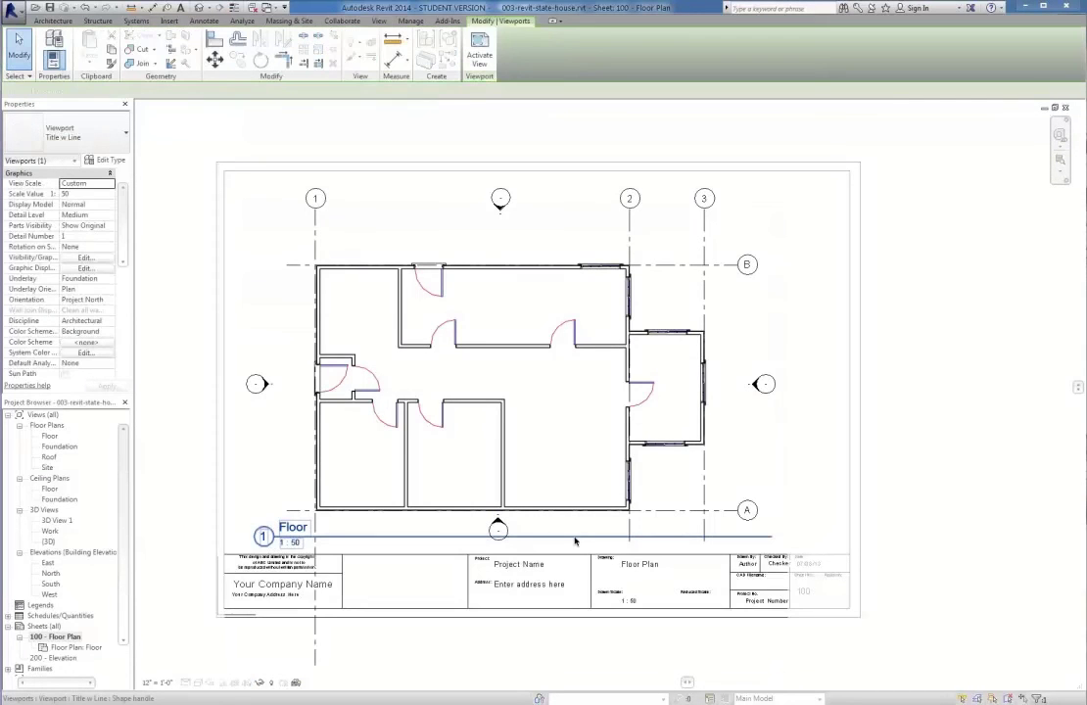
click(602, 493)
drag(772, 540, 333, 537)
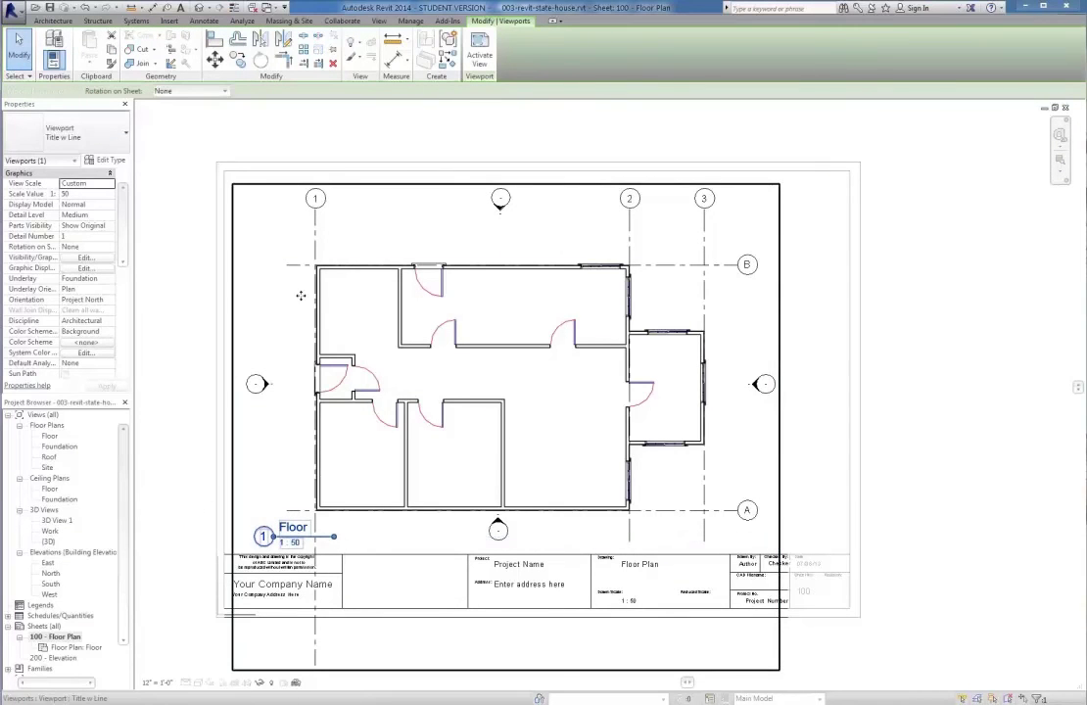
- Activate the view, pull grid line 1's lower end up to align with grids 2 and 3, and return to the sheet
double_click(317, 237)
click(315, 662)
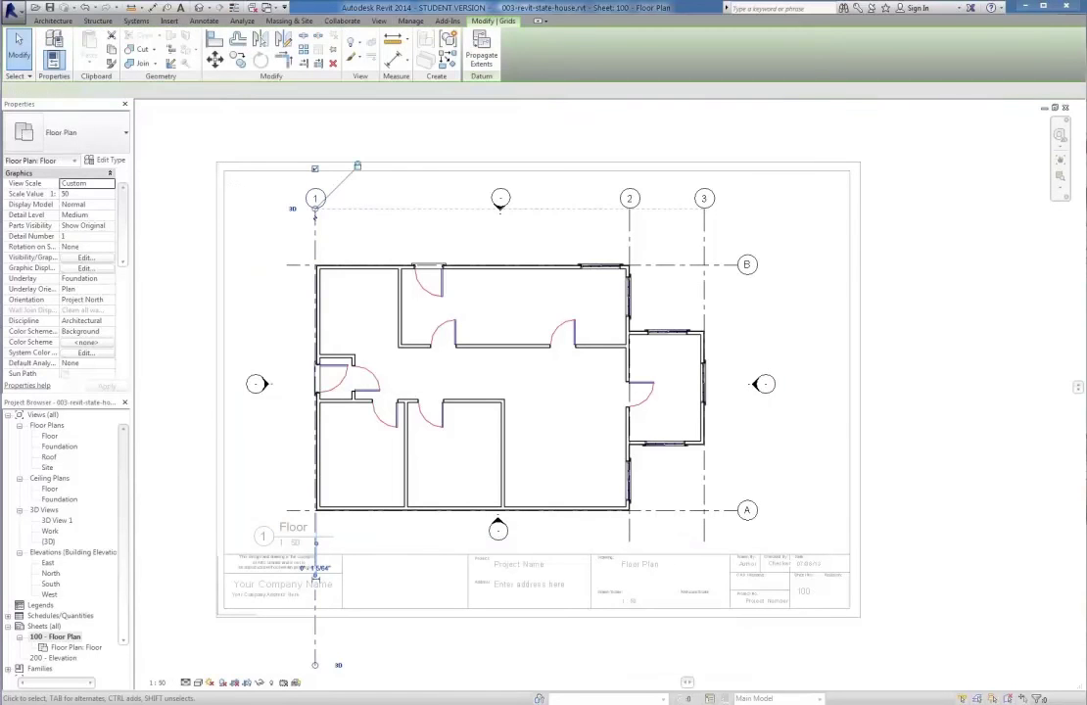
drag(315, 666, 335, 608)
mouse_move(360, 545)
mouse_down()
mouse_move(367, 531)
mouse_move(370, 543)
mouse_up()
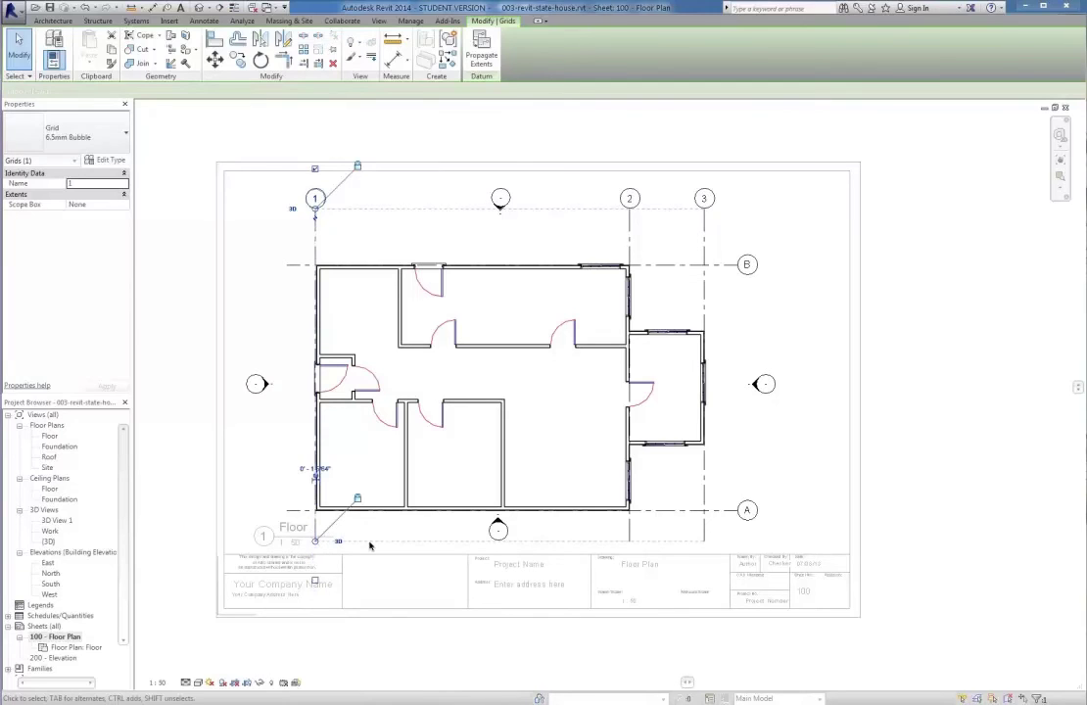
double_click(361, 552)
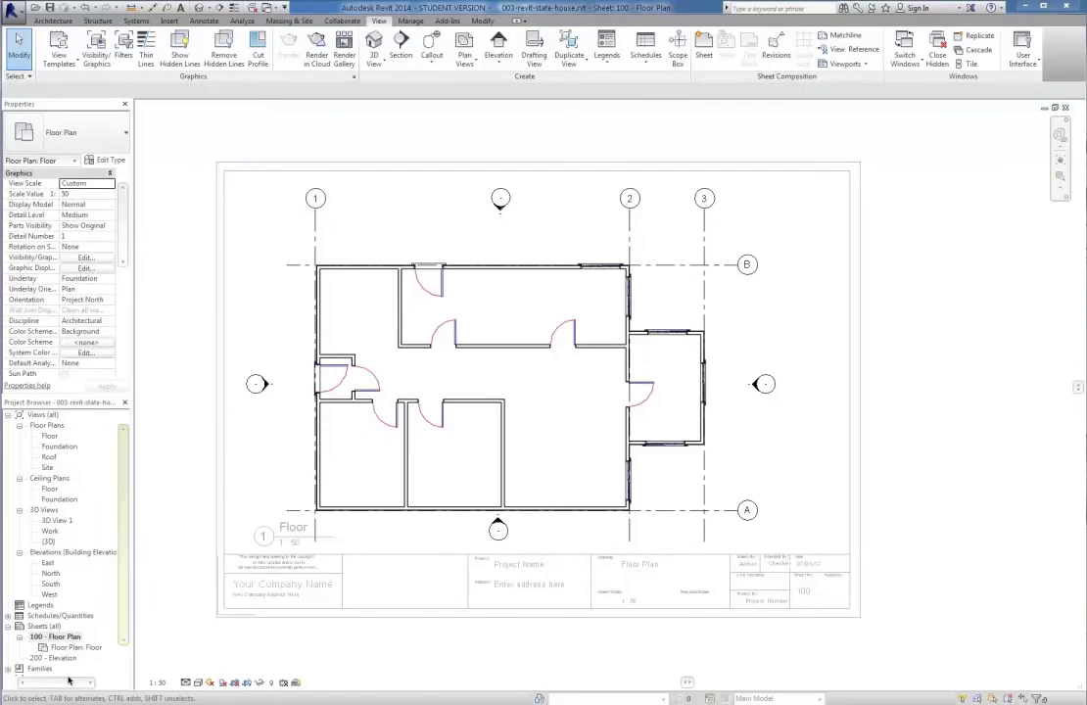
click(59, 638)
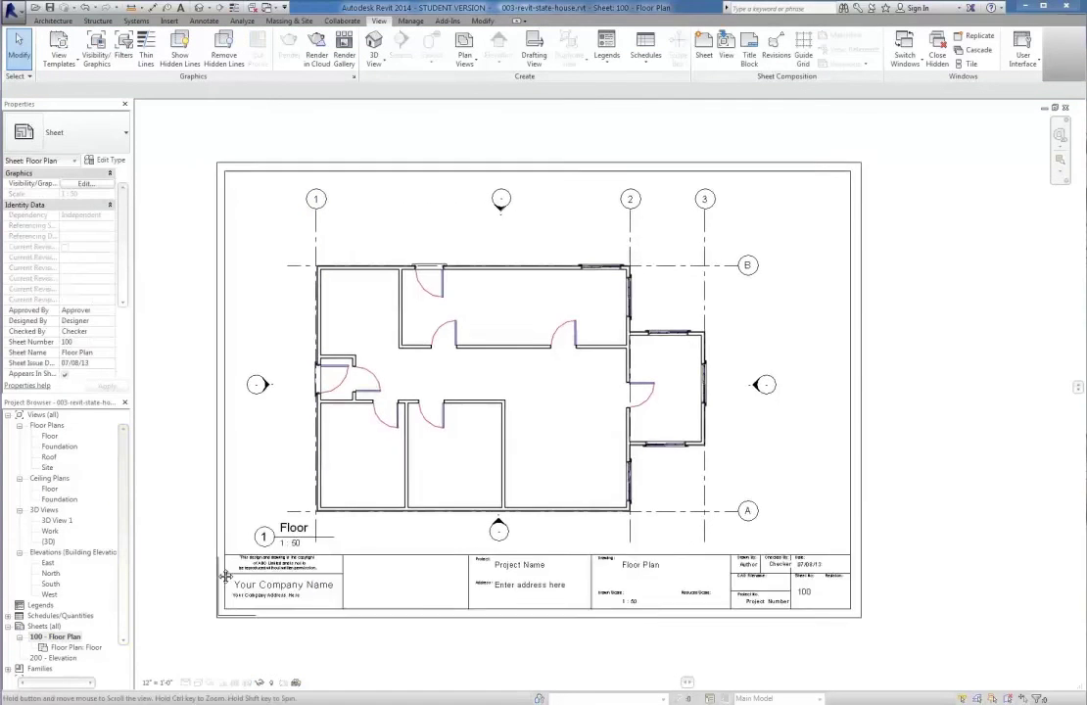
scroll(229, 562, down, 1)
scroll(248, 572, down, 1)
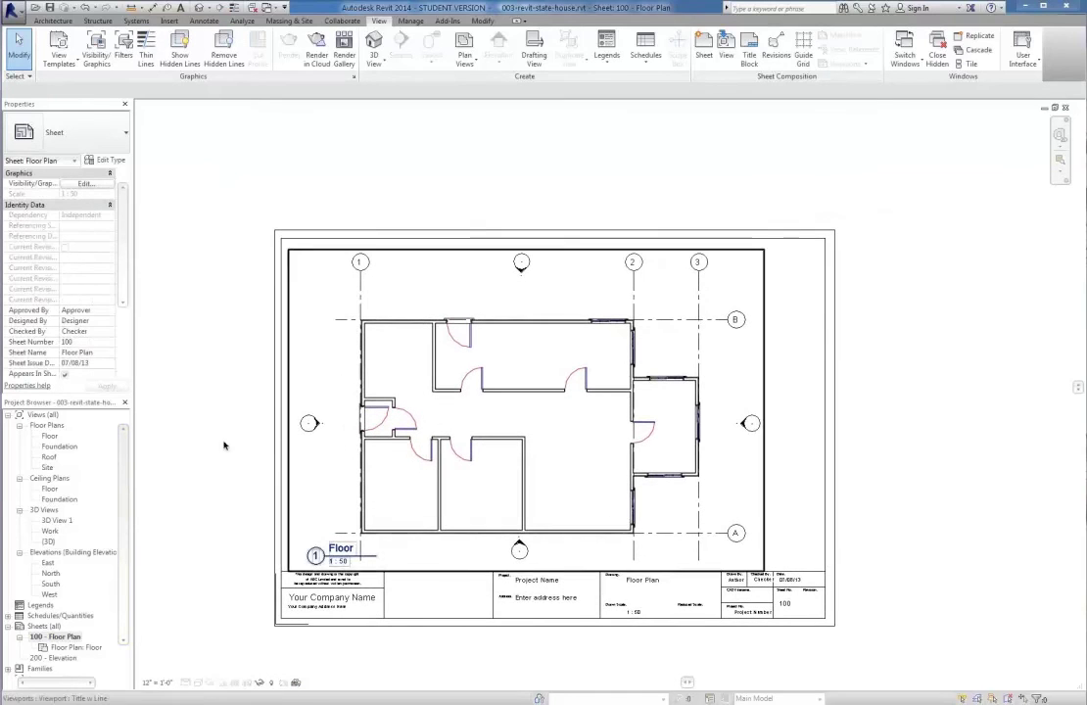
scroll(240, 505, up, 4)
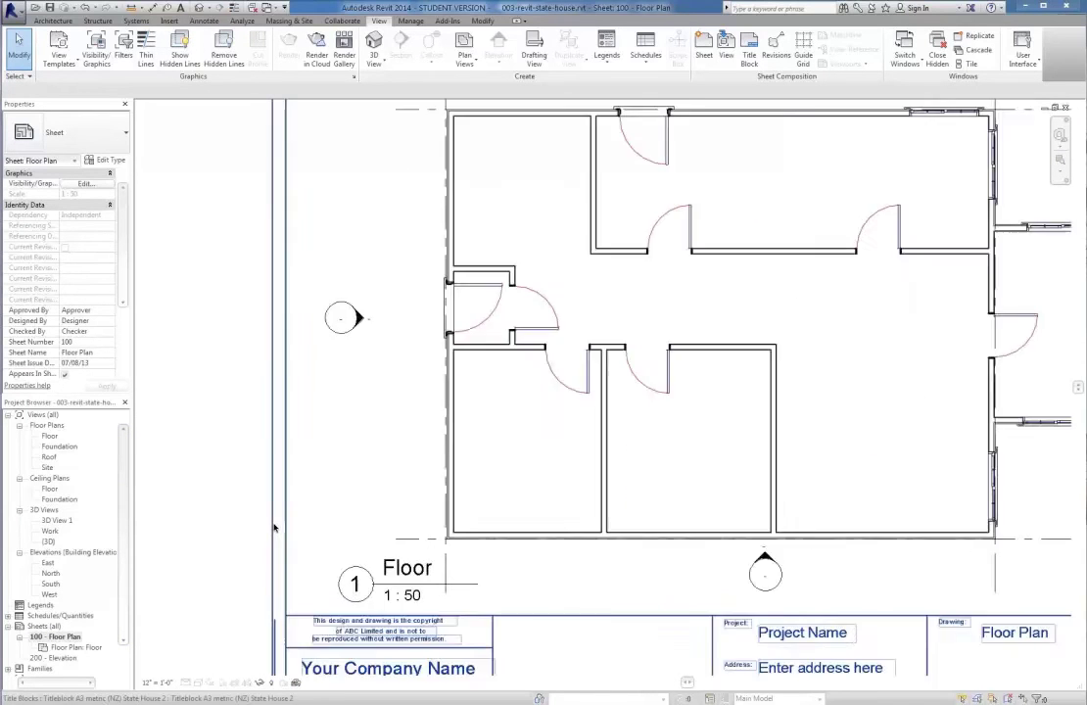
scroll(429, 439, down, 3)
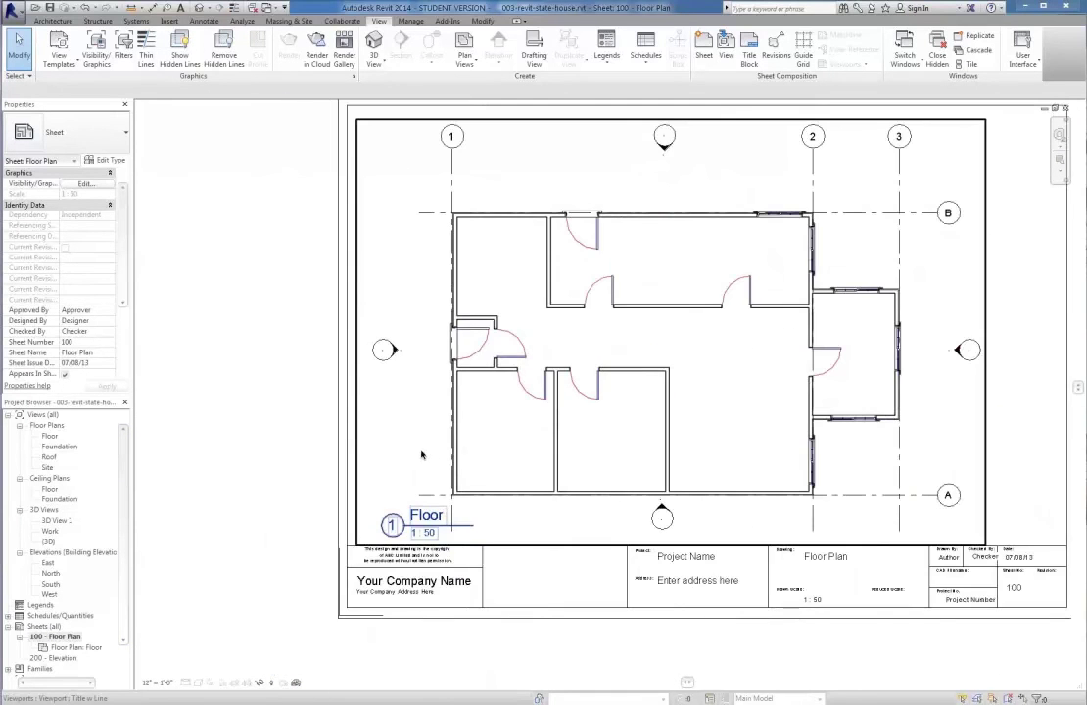
middle_drag(429, 453, 357, 462)
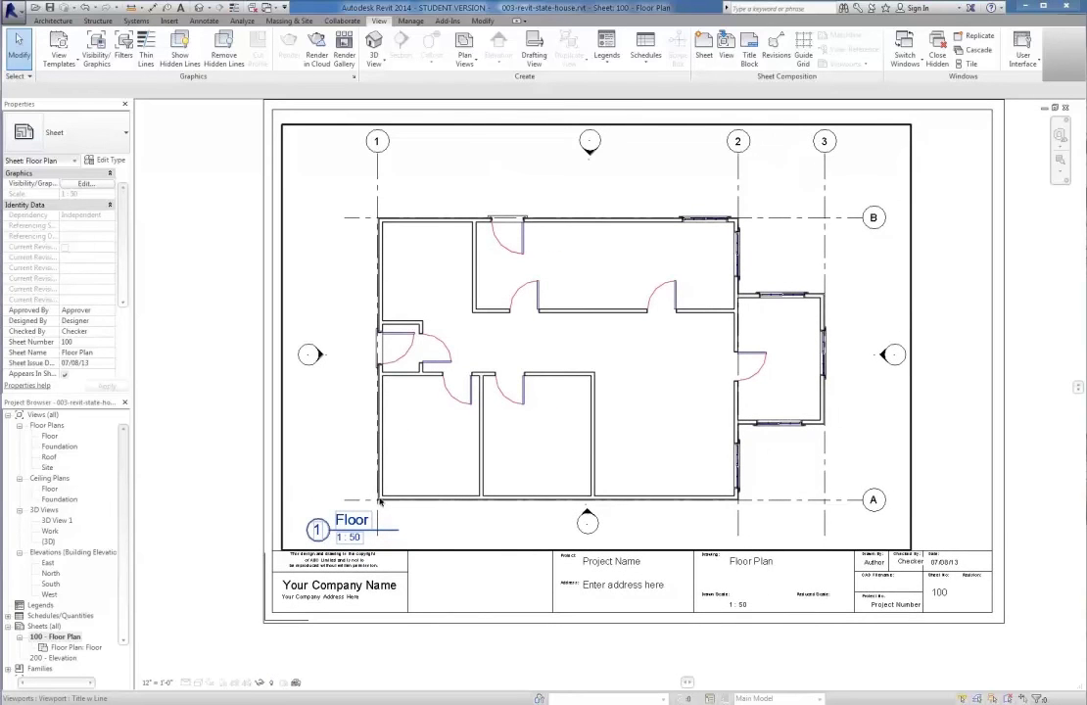
- Activate the floor plan view and open the type properties of the exterior wall along grid line 1
scroll(429, 456, up, 5)
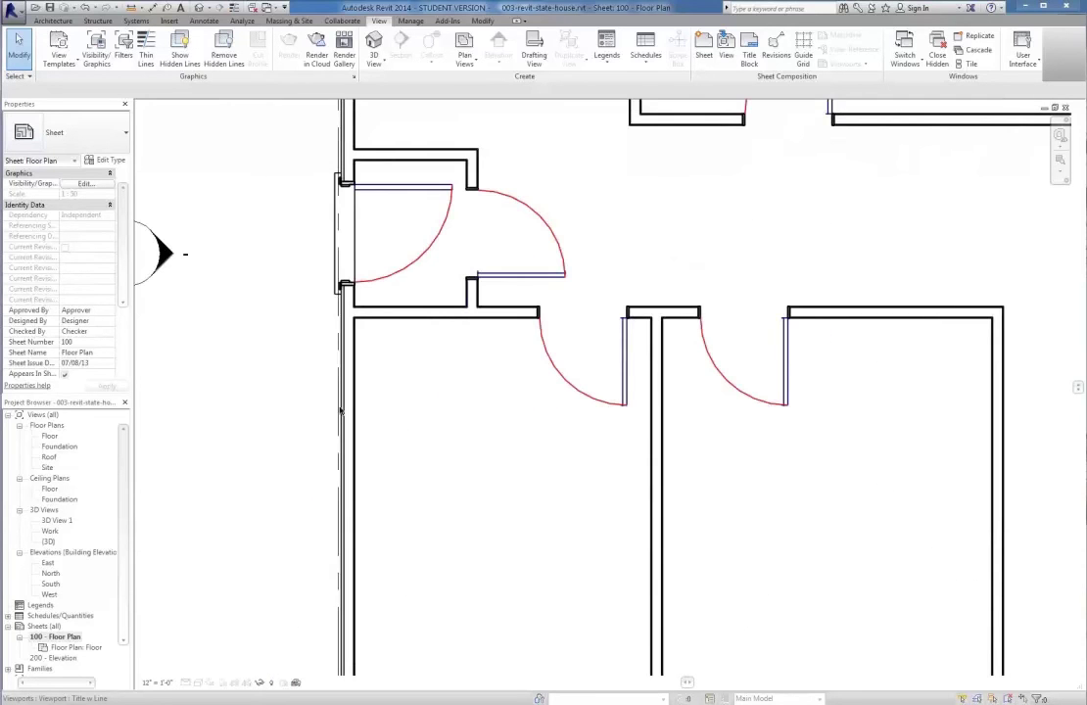
scroll(343, 404, up, 1)
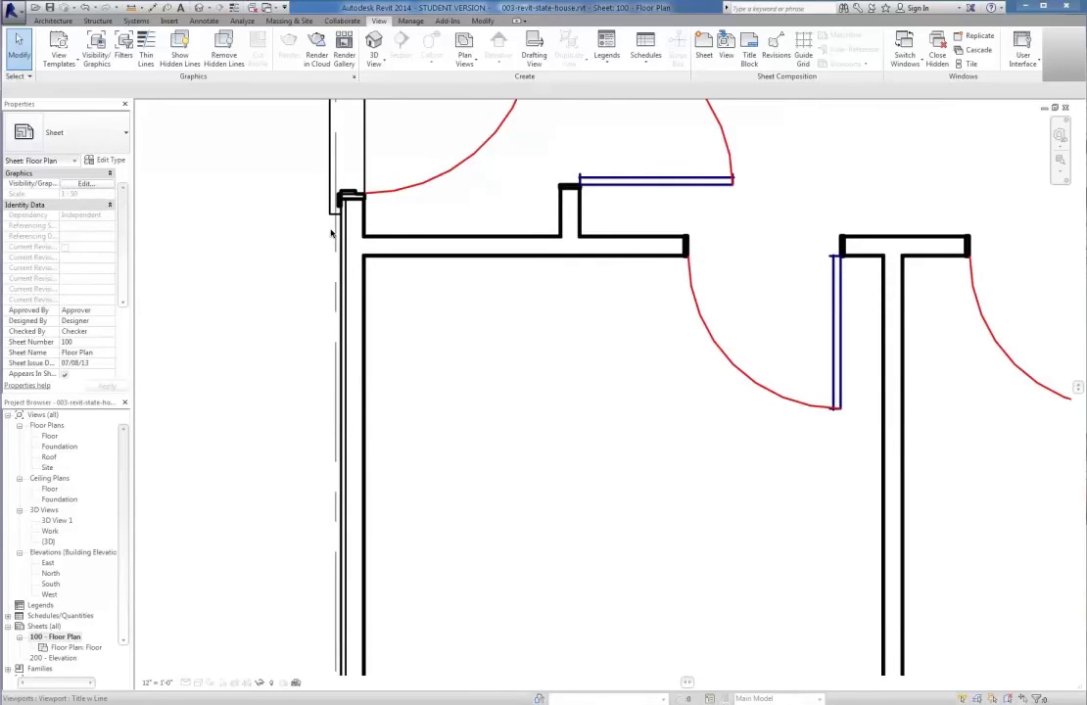
scroll(333, 233, down, 5)
middle_drag(333, 409, 330, 419)
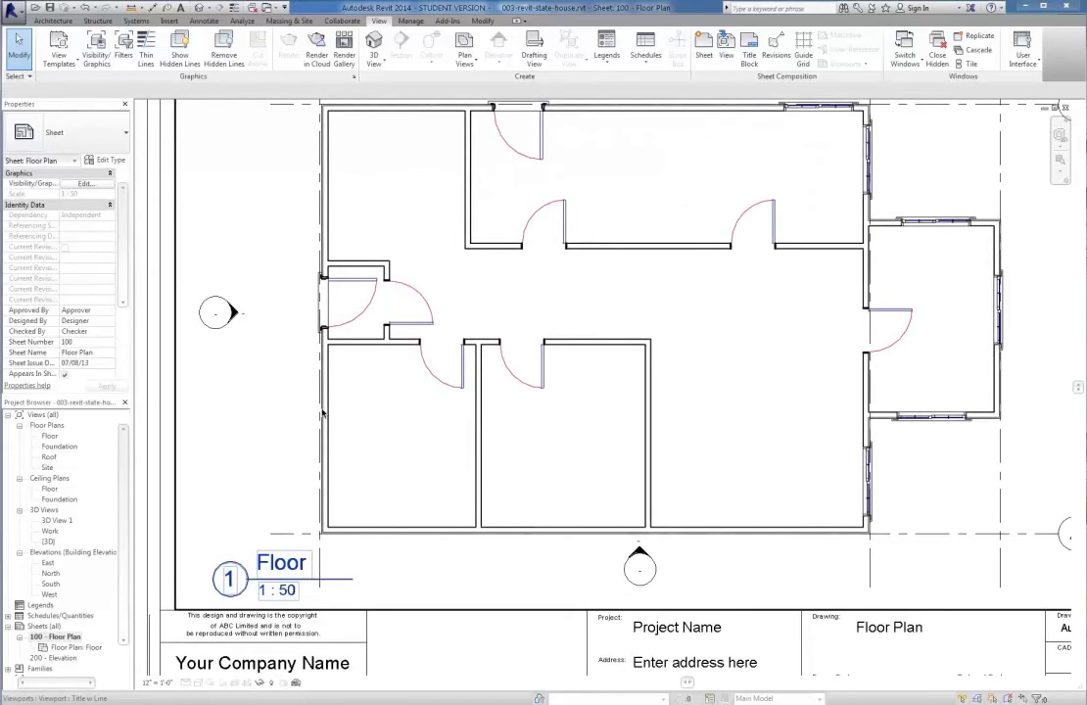
double_click(325, 409)
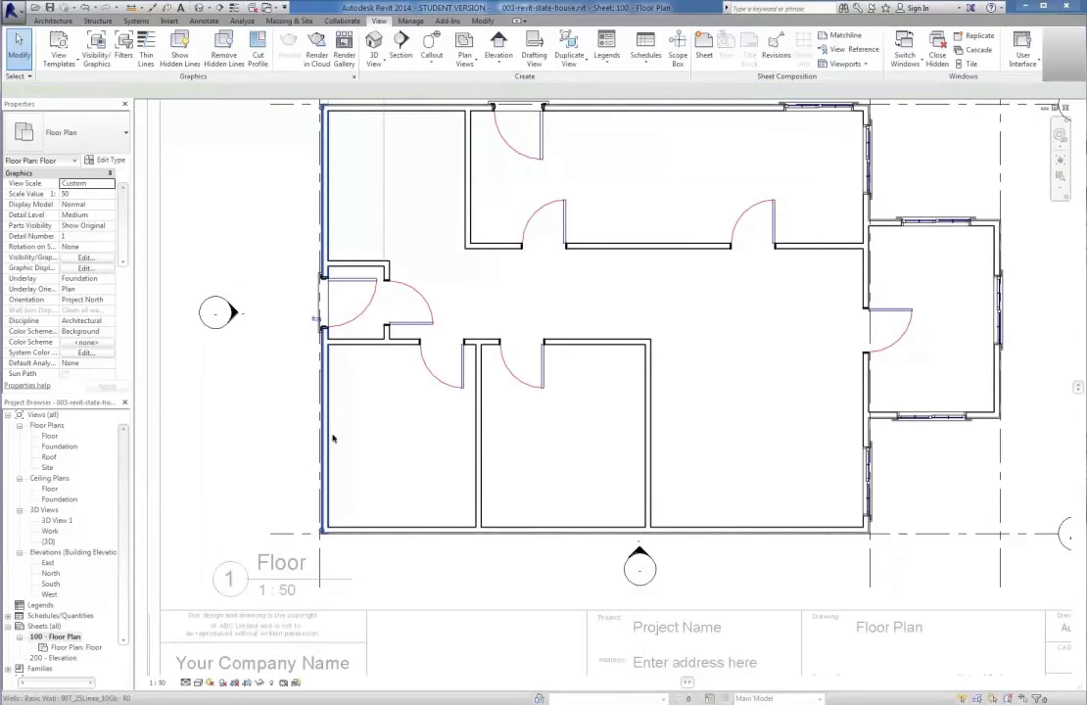
click(326, 431)
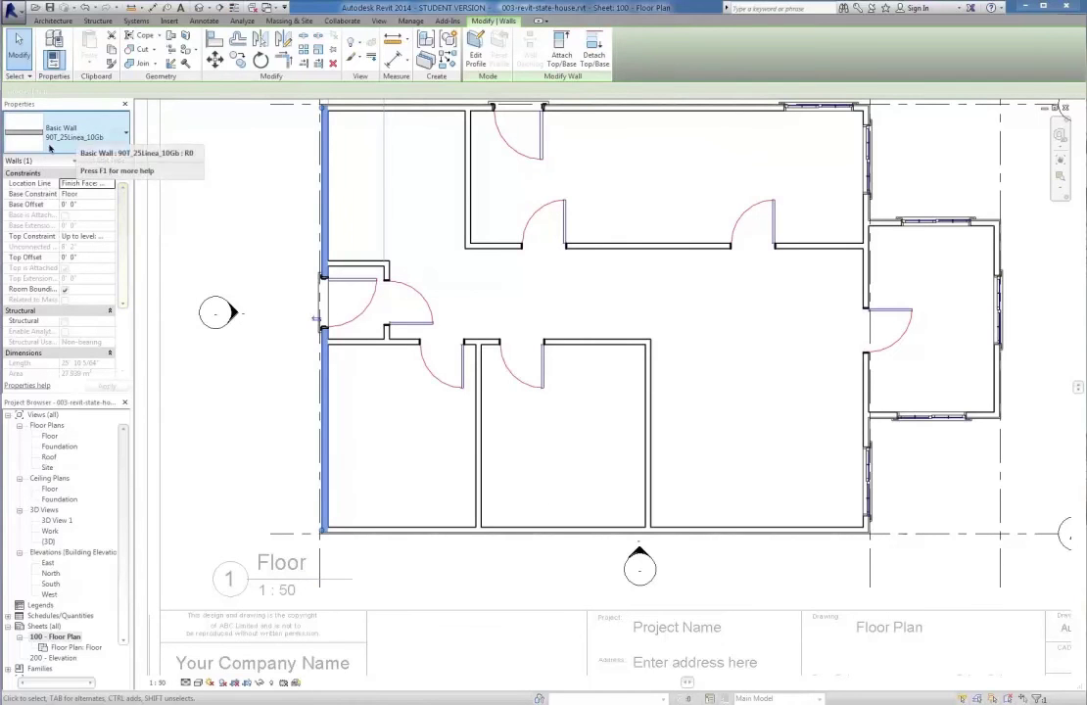
click(104, 161)
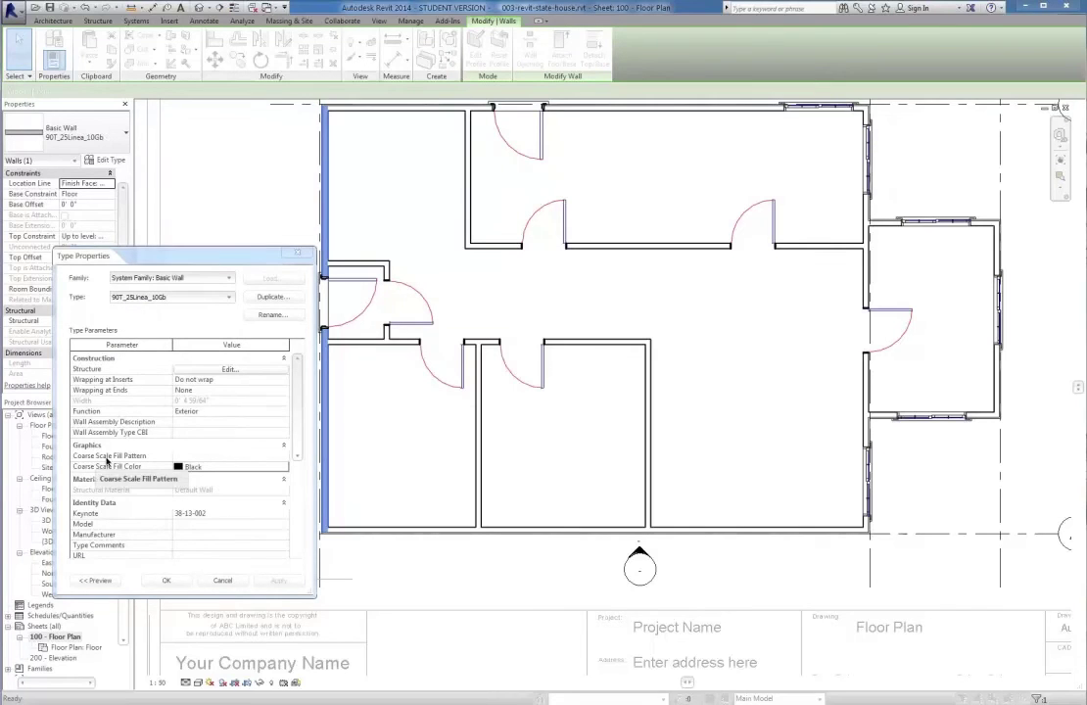
- Set the 90T_25Linea_10Gb wall type's coarse scale fill pattern to Diagonal up 1.5mm
click(238, 456)
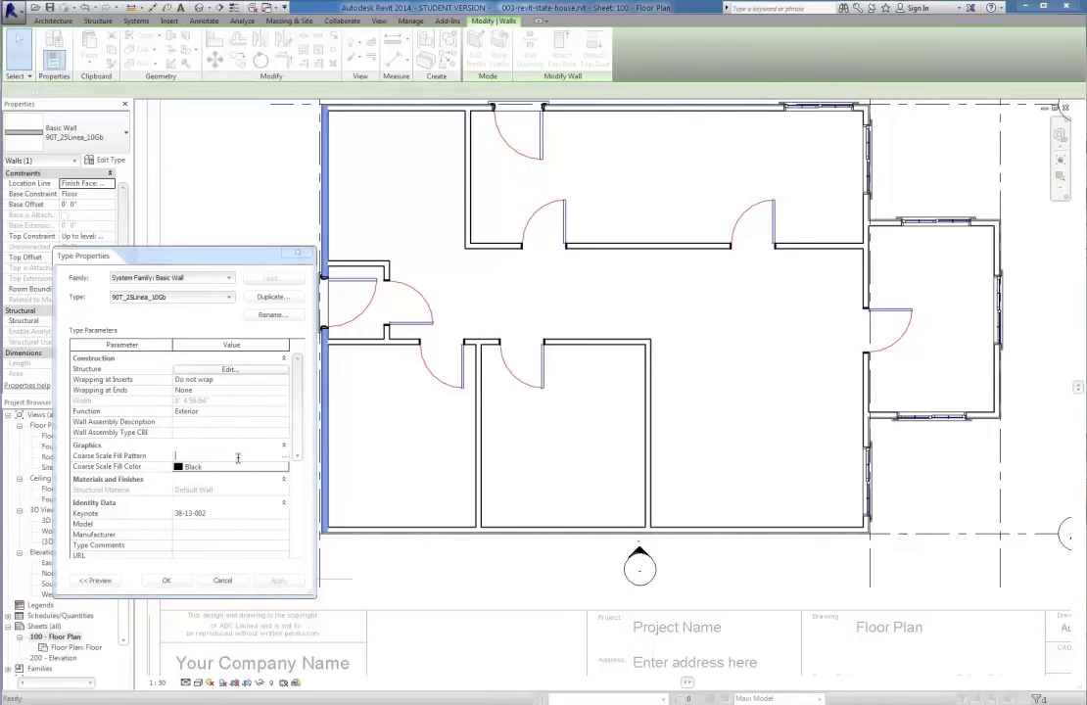
click(285, 458)
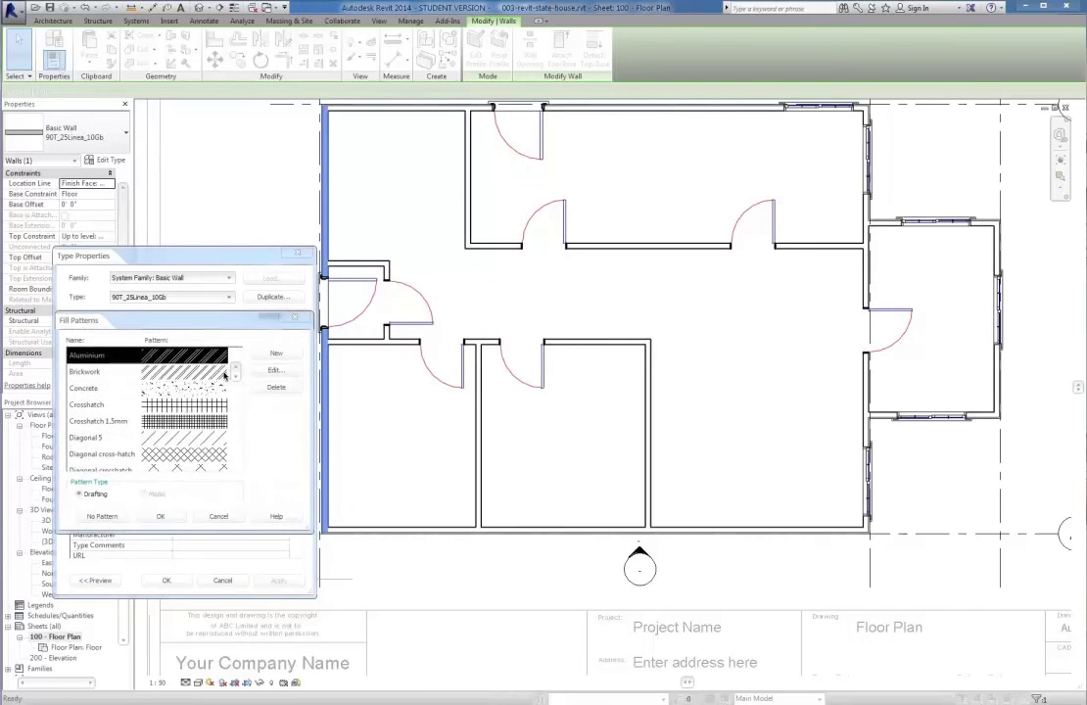
drag(235, 370, 235, 390)
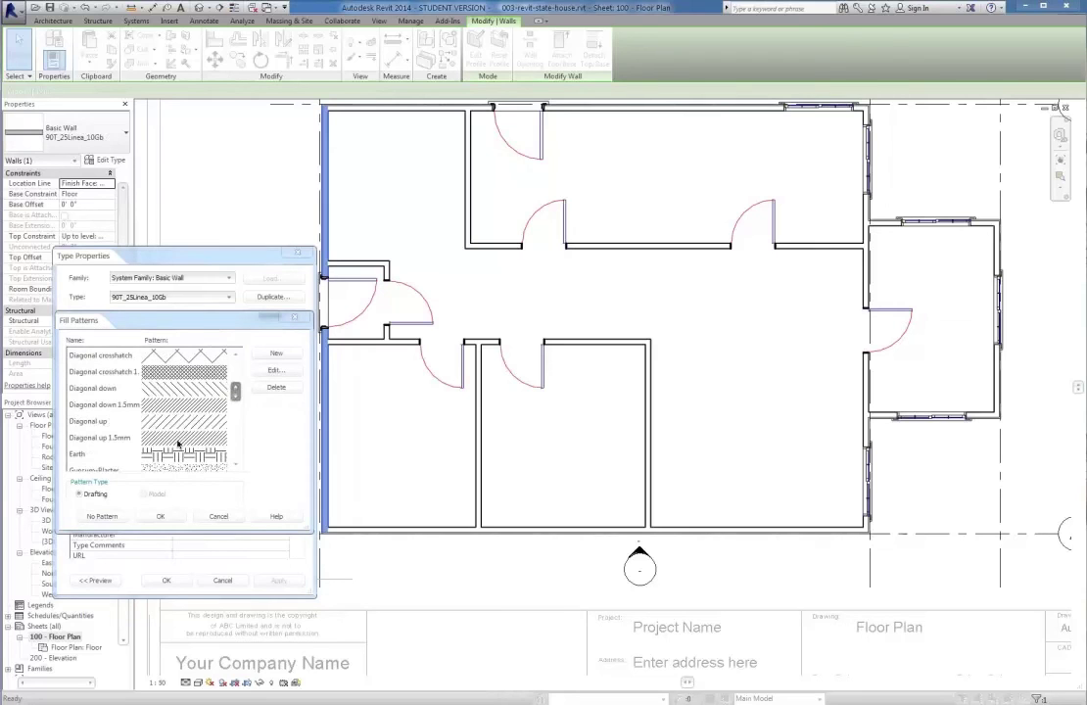
click(168, 440)
click(266, 373)
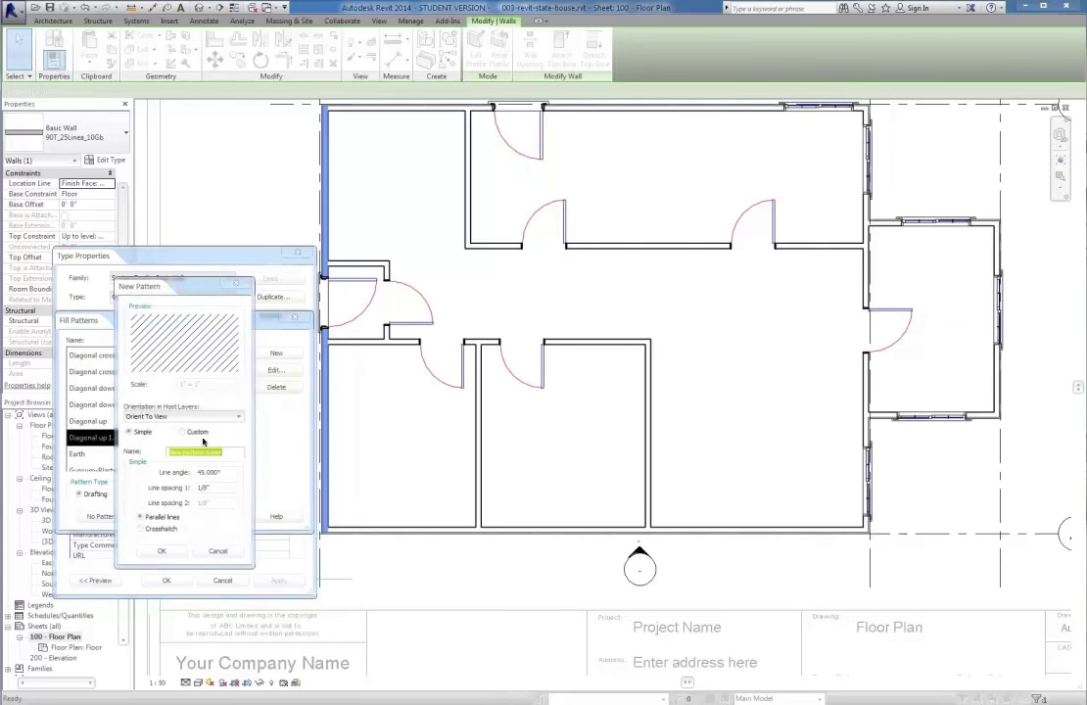
click(215, 550)
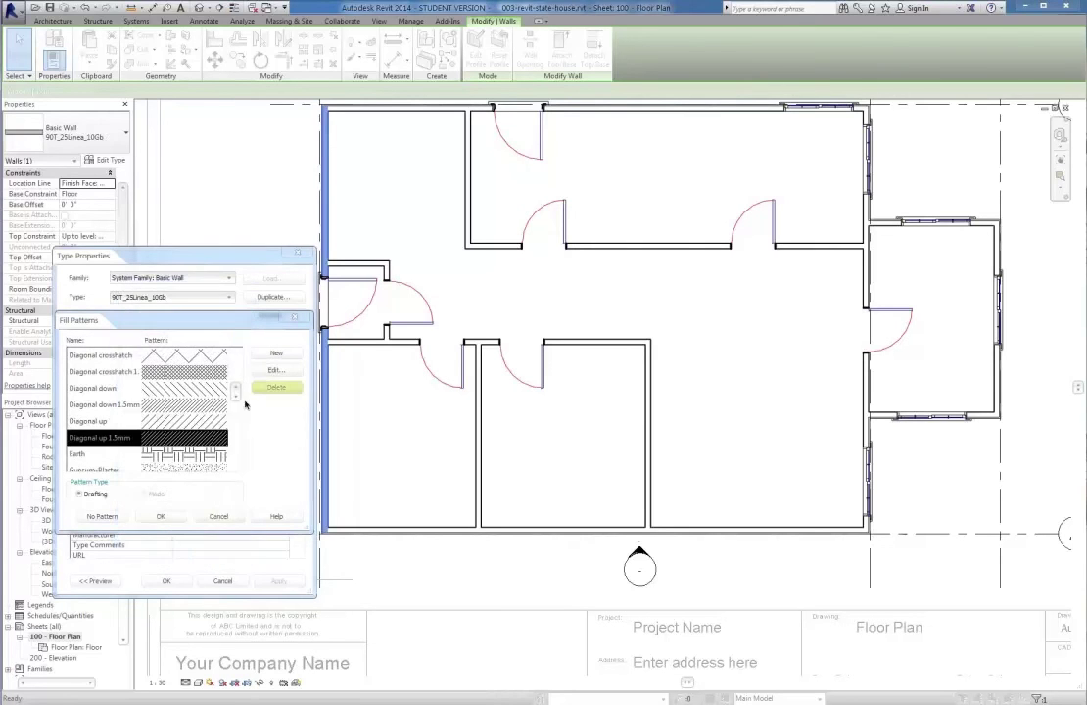
click(161, 516)
click(273, 581)
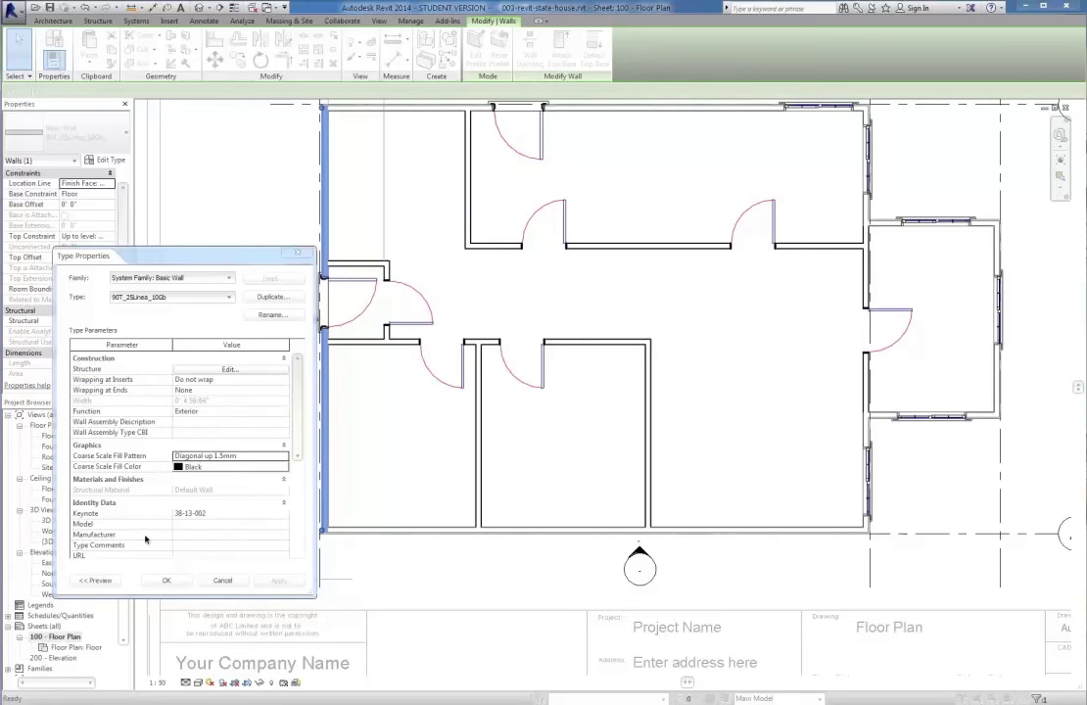
click(166, 579)
click(284, 454)
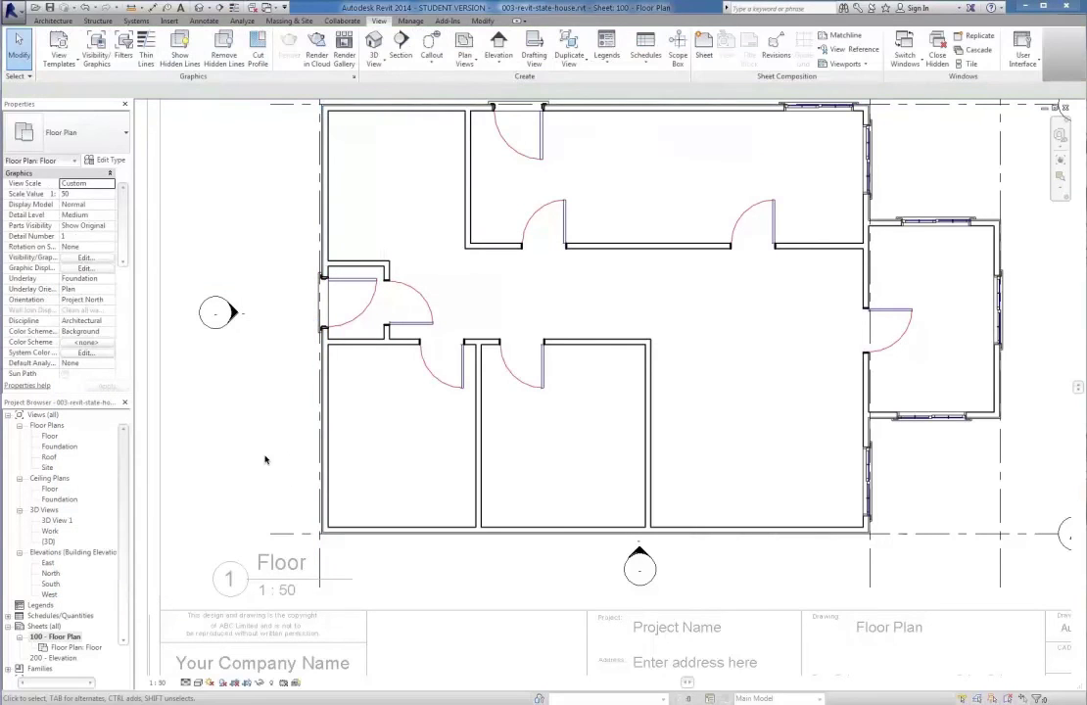
- Return to sheet 100 and set the Floor viewport's detail level to Coarse
click(59, 637)
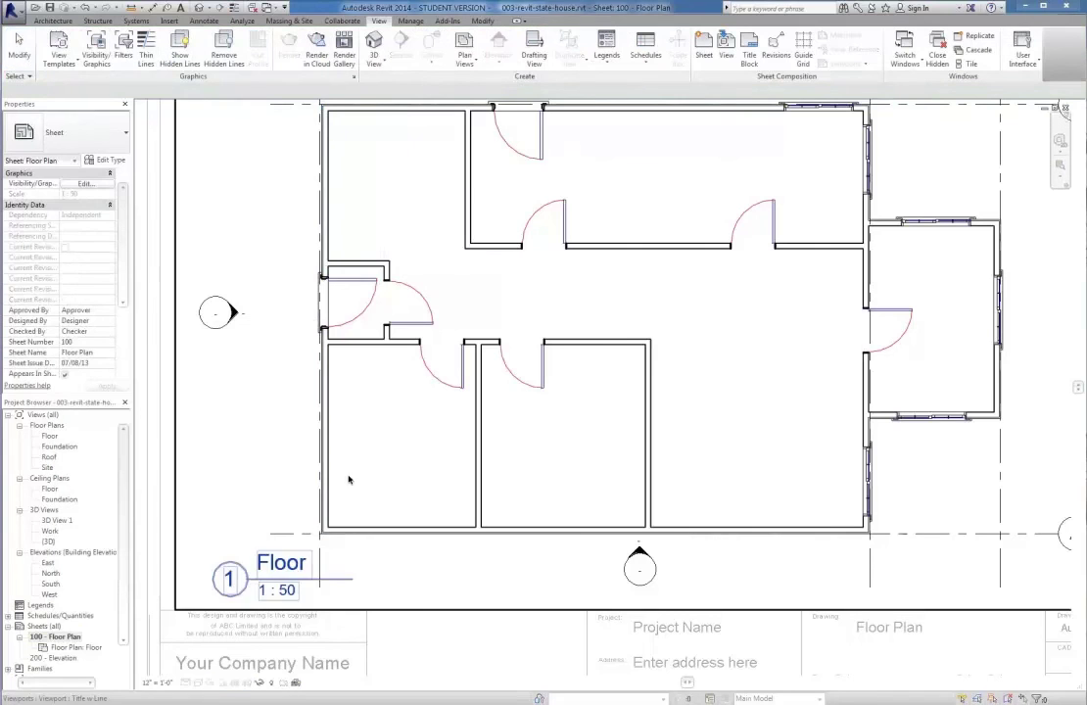
scroll(342, 468, up, 4)
scroll(342, 468, down, 3)
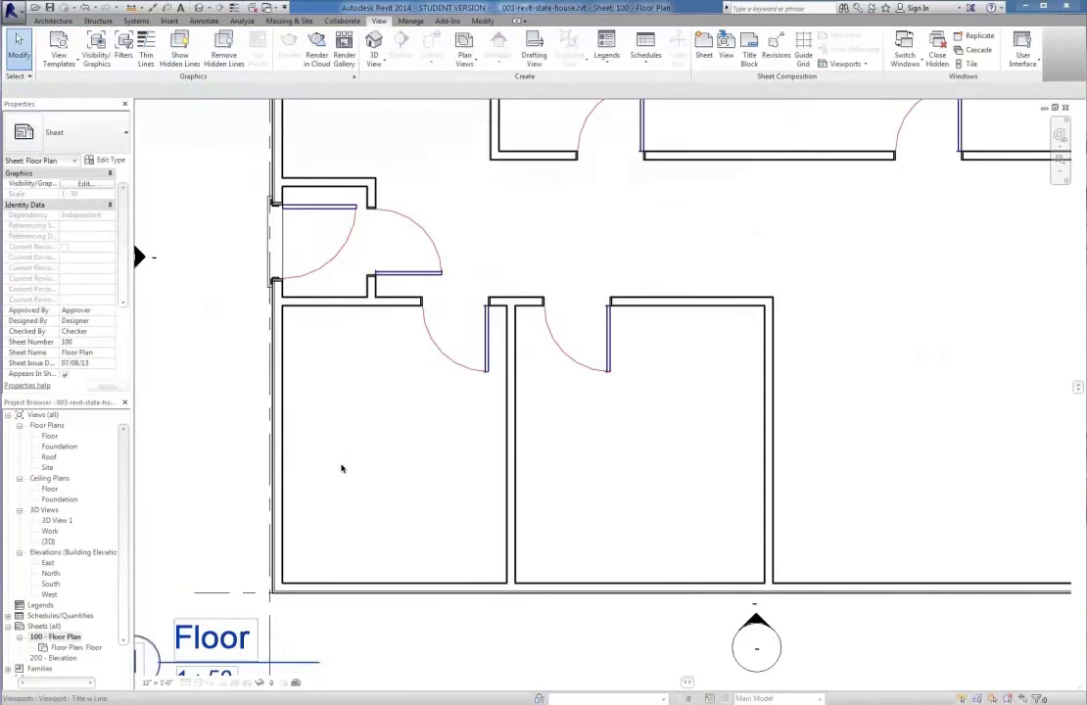
click(286, 464)
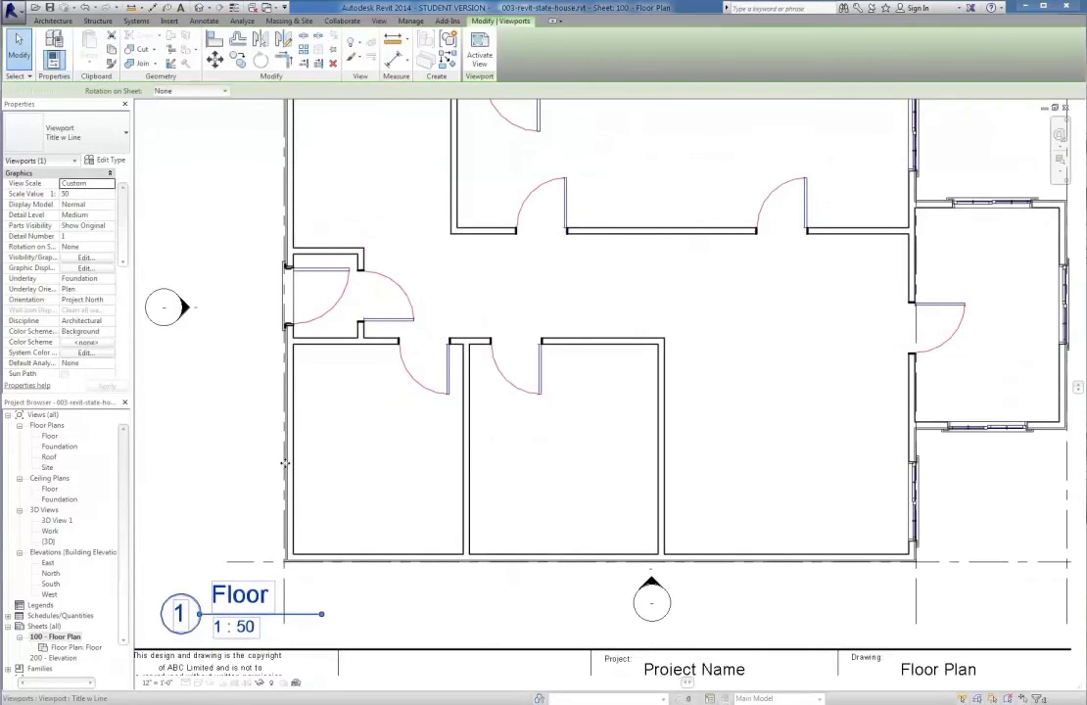
scroll(241, 428, down, 2)
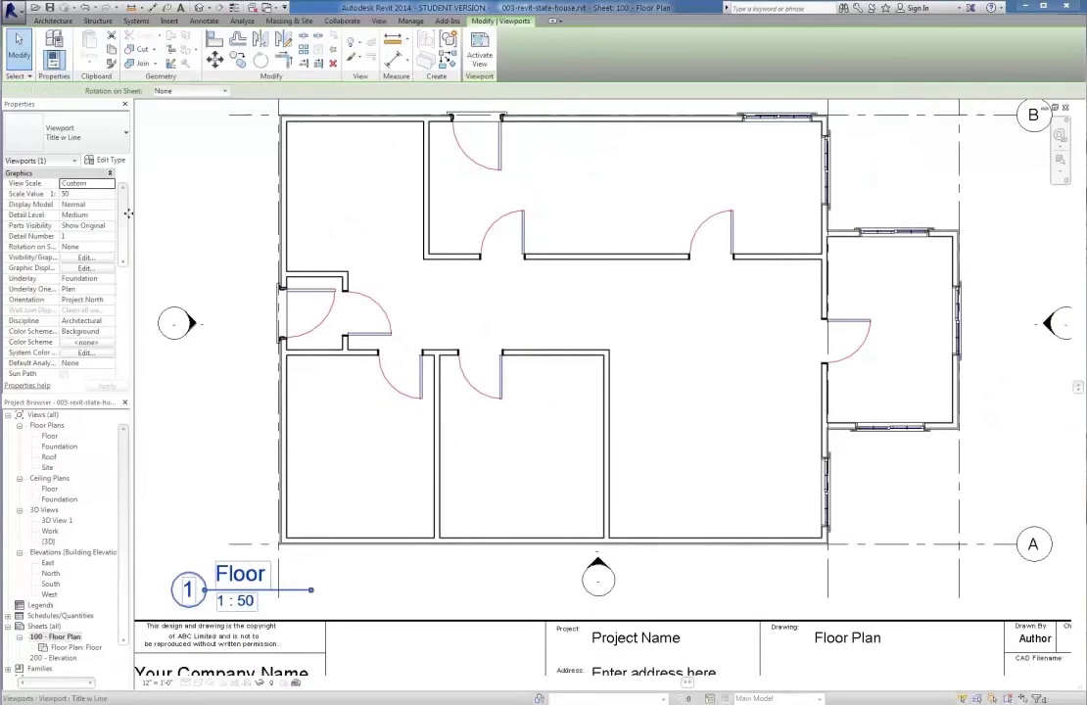
scroll(257, 427, down, 1)
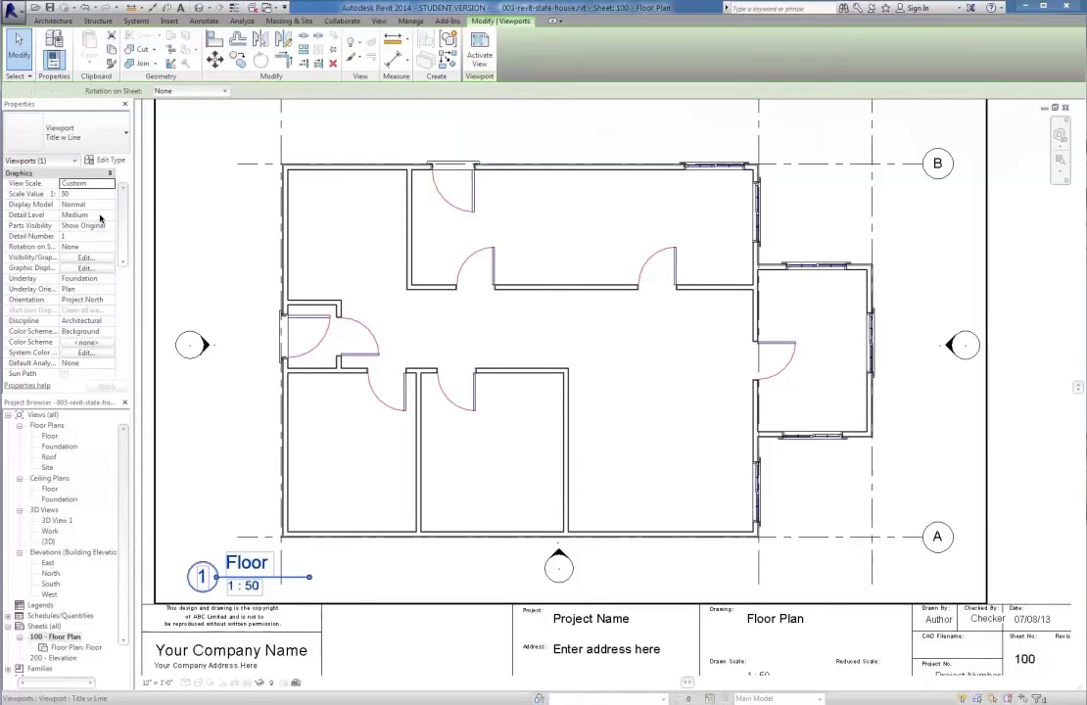
click(104, 215)
click(110, 215)
click(74, 195)
click(105, 385)
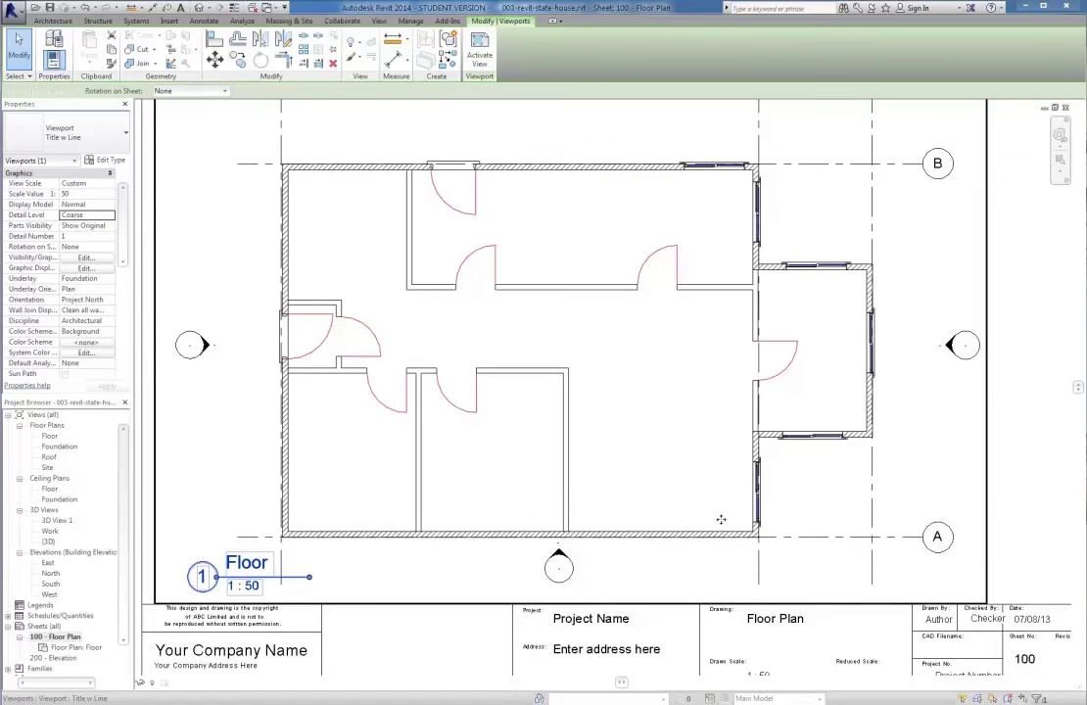
- Open sheet 200 - Elevation and place the East elevation view in the middle of the drawing area
scroll(792, 496, up, 4)
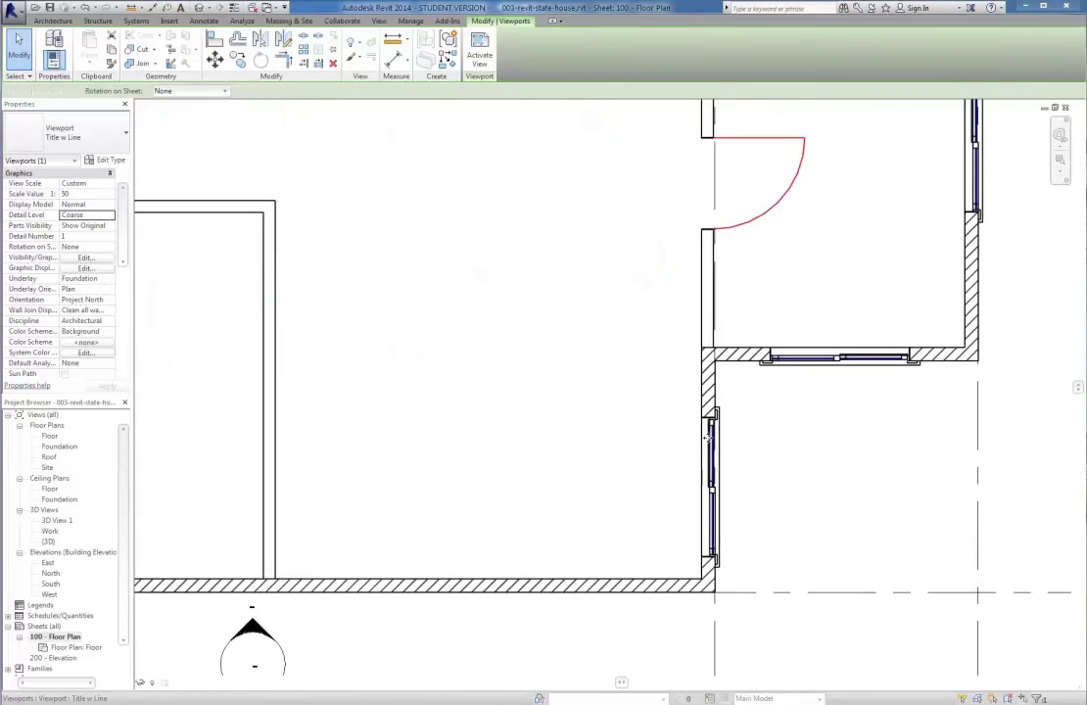
scroll(611, 380, down, 5)
scroll(632, 409, up, 1)
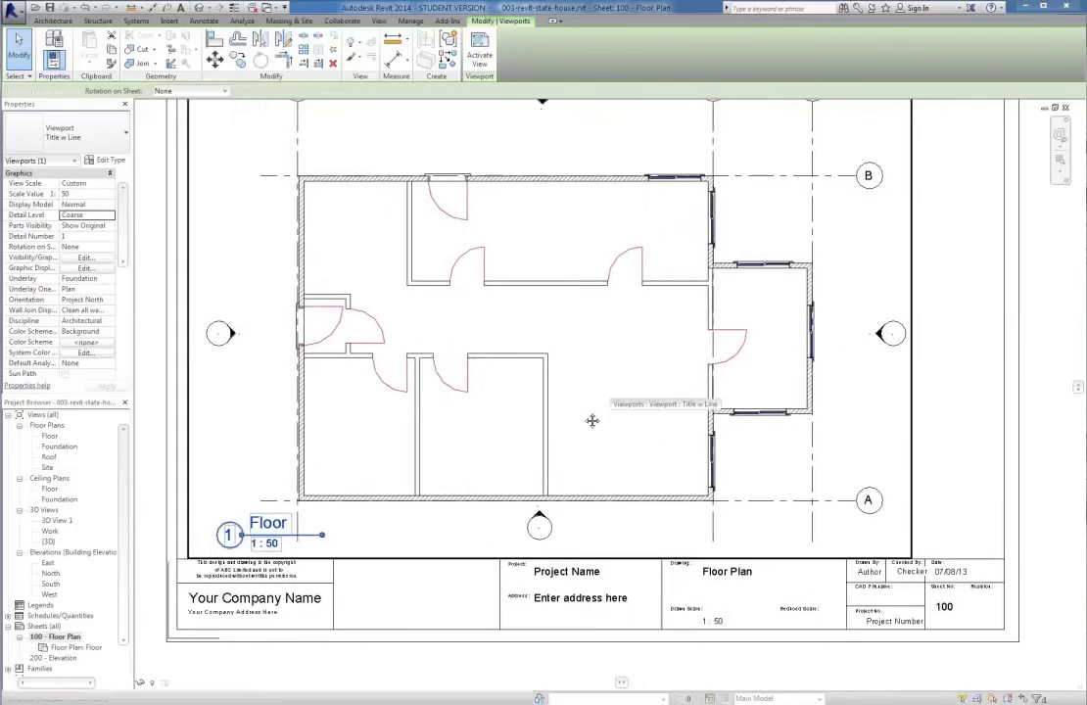
middle_drag(609, 393, 580, 414)
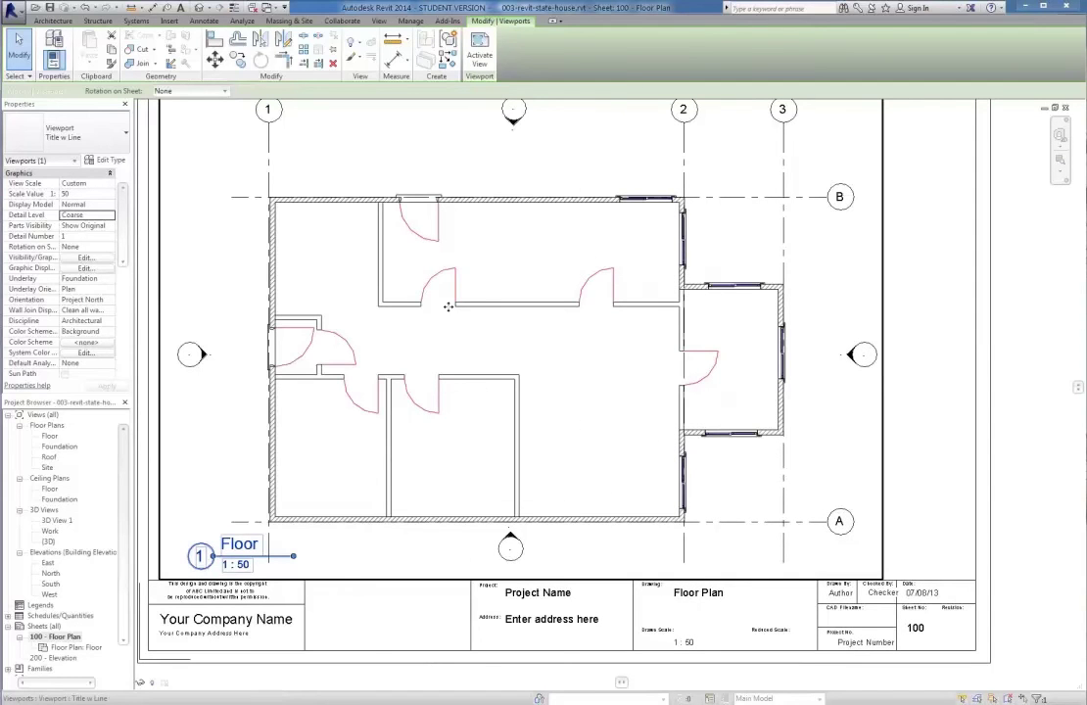
scroll(447, 308, down, 1)
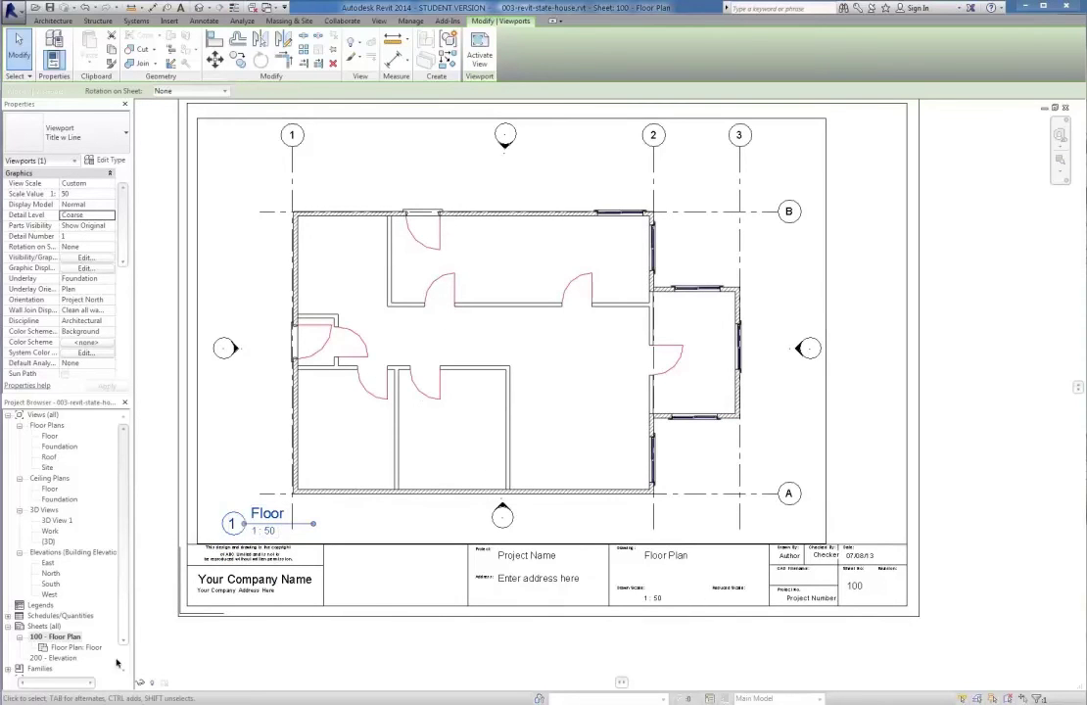
double_click(53, 658)
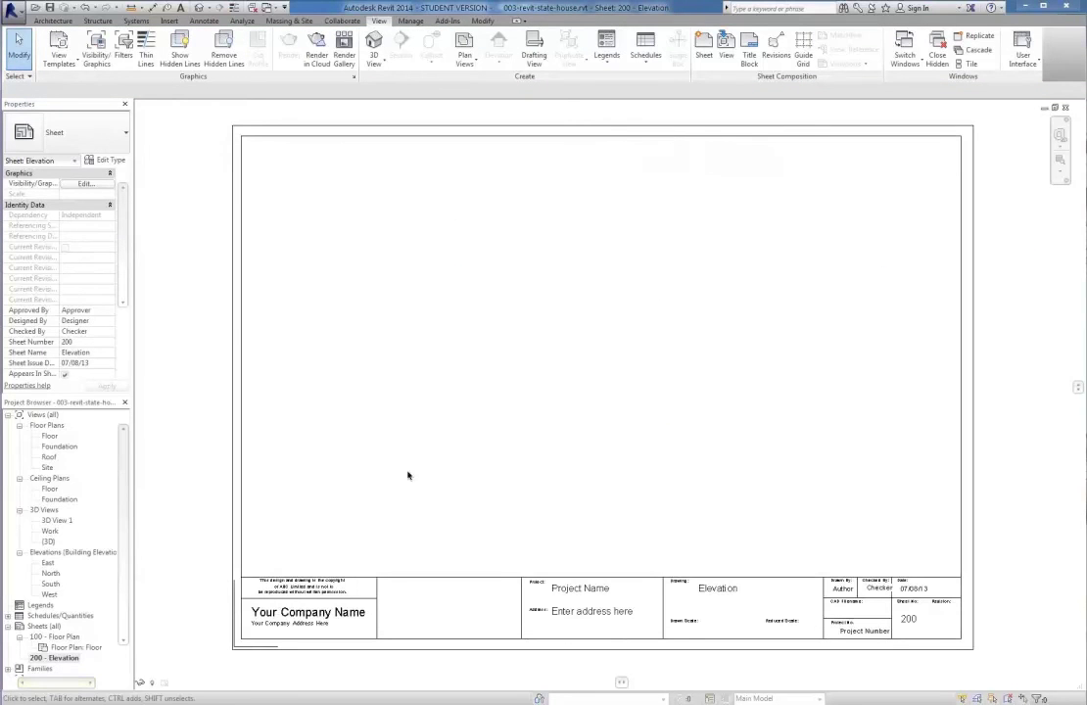
click(726, 44)
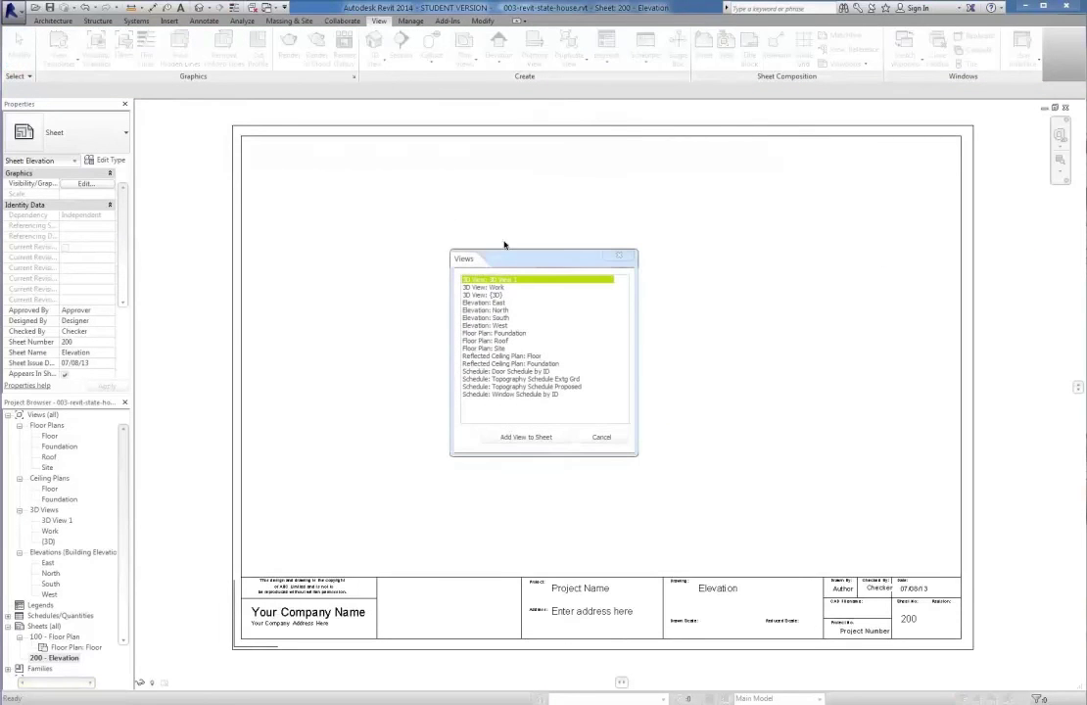
click(488, 304)
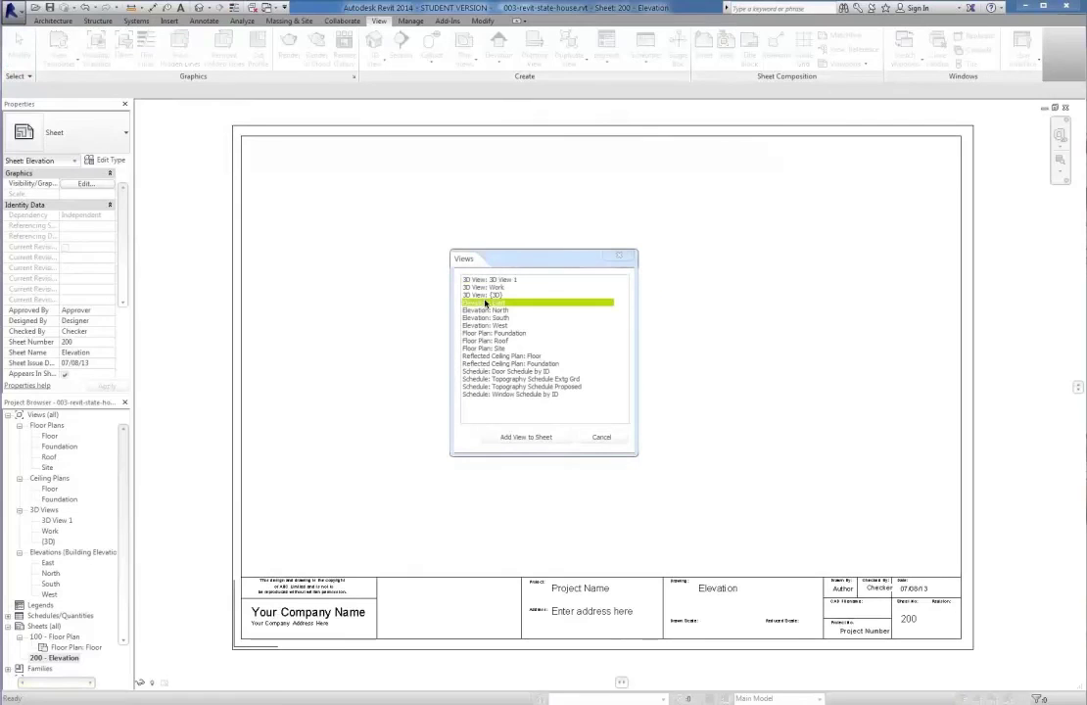
click(537, 437)
click(609, 351)
click(291, 443)
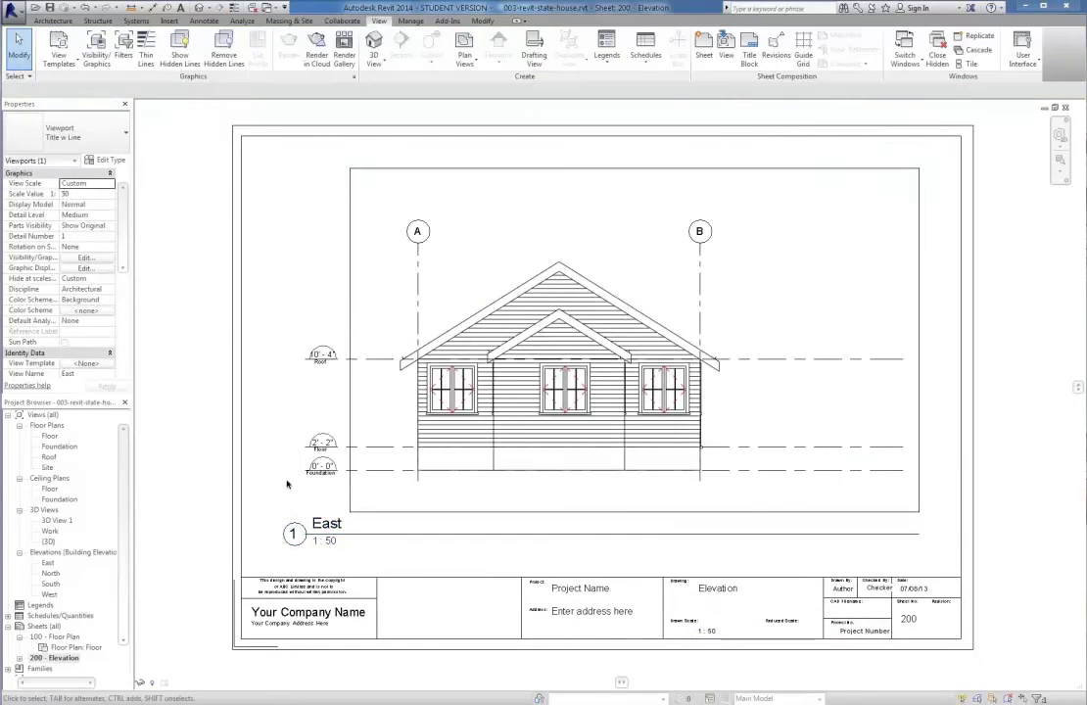
- Shorten the East view title's line so it ends just past the word East
scroll(282, 494, up, 2)
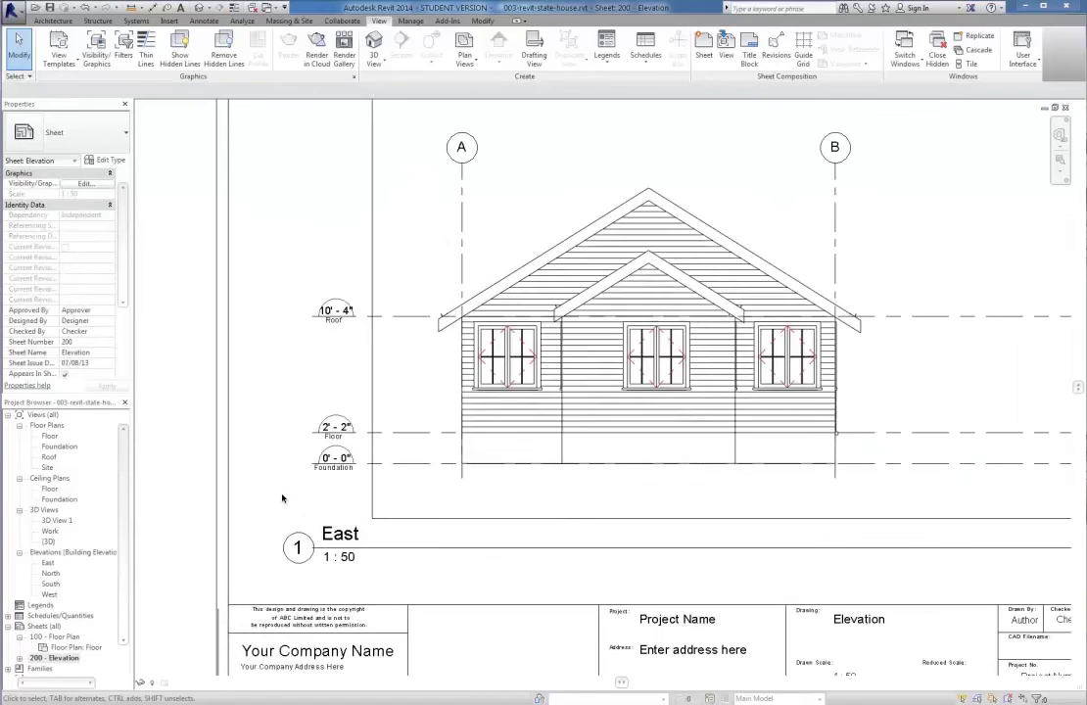
scroll(284, 498, down, 2)
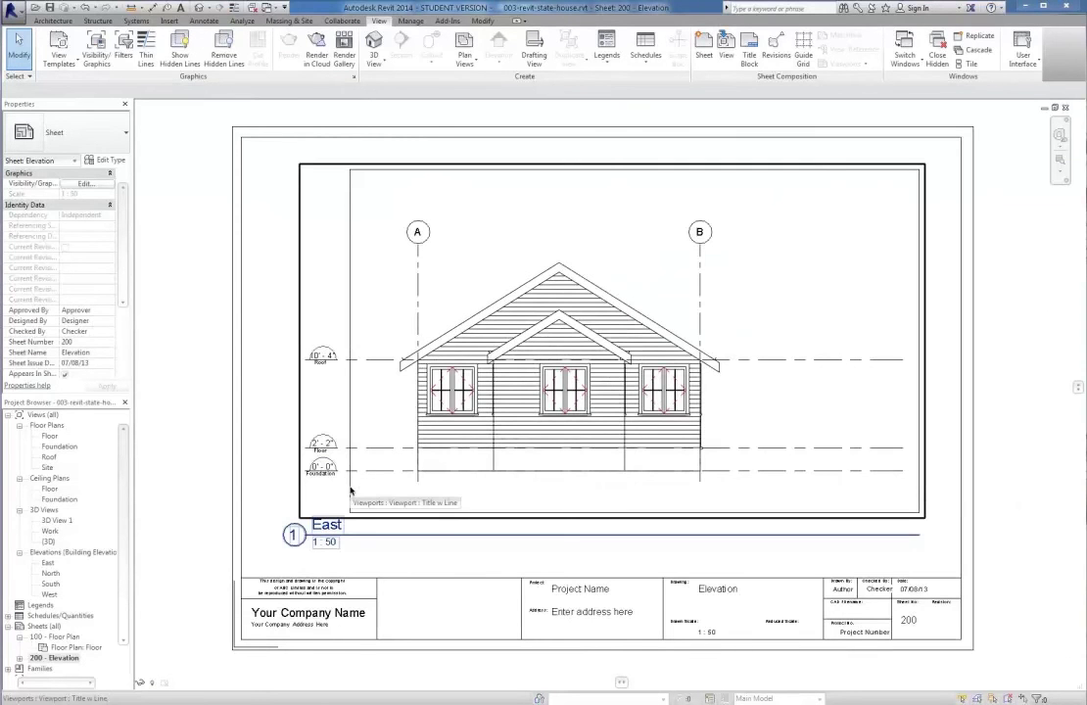
click(351, 492)
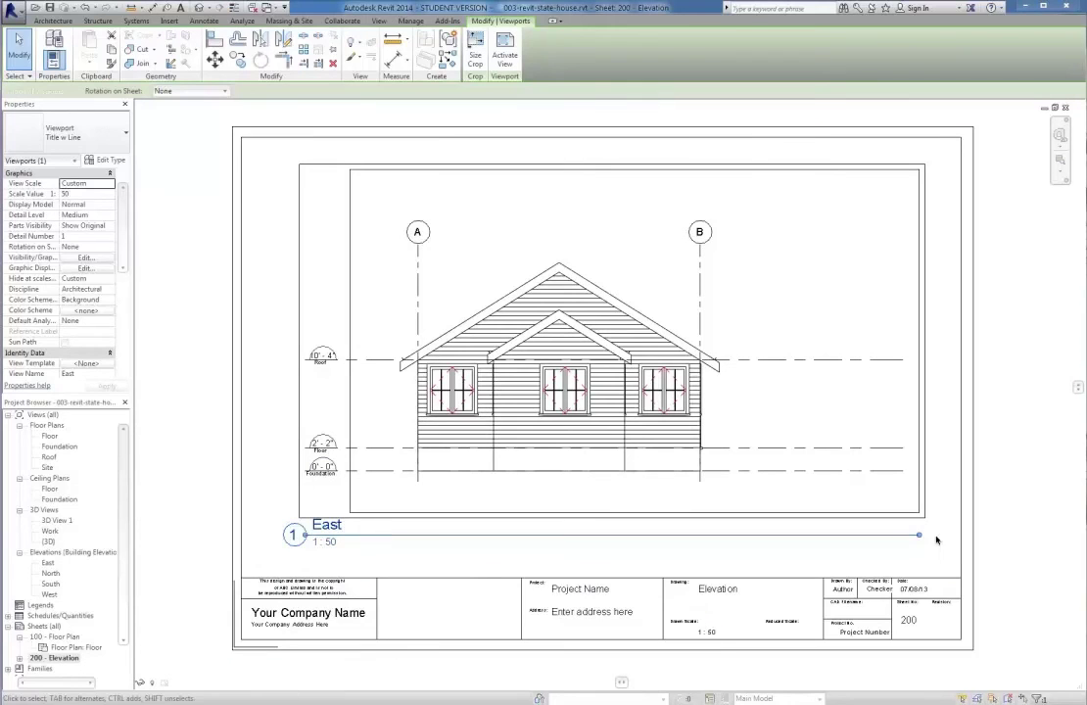
drag(919, 535, 390, 534)
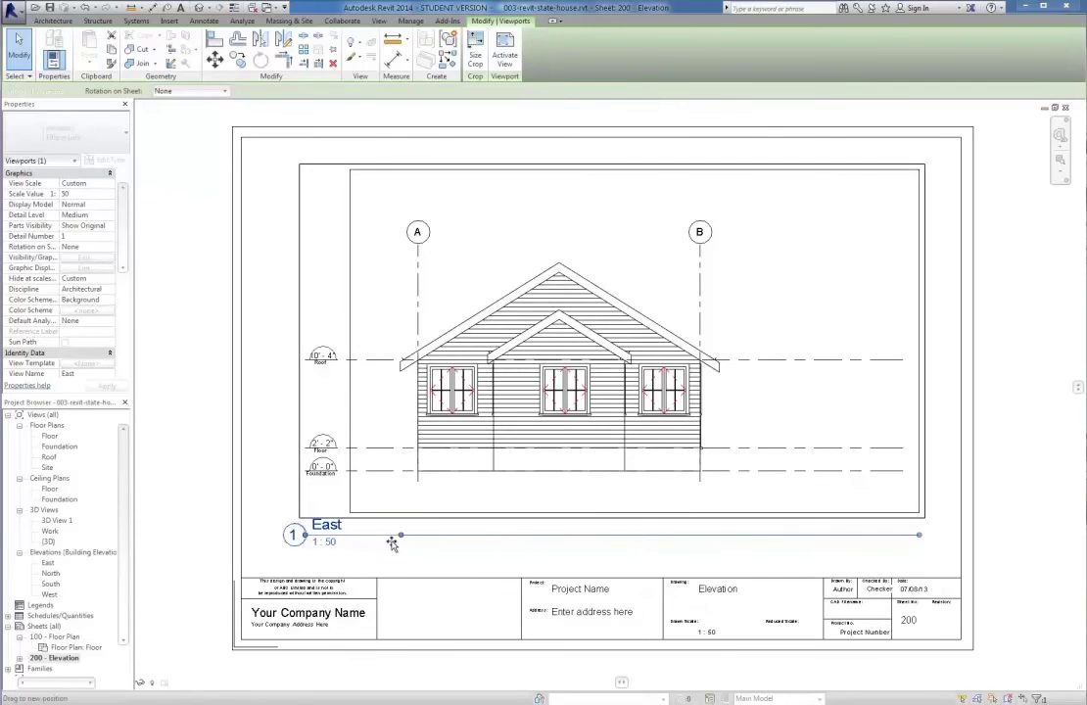
click(525, 561)
middle_drag(500, 565, 481, 578)
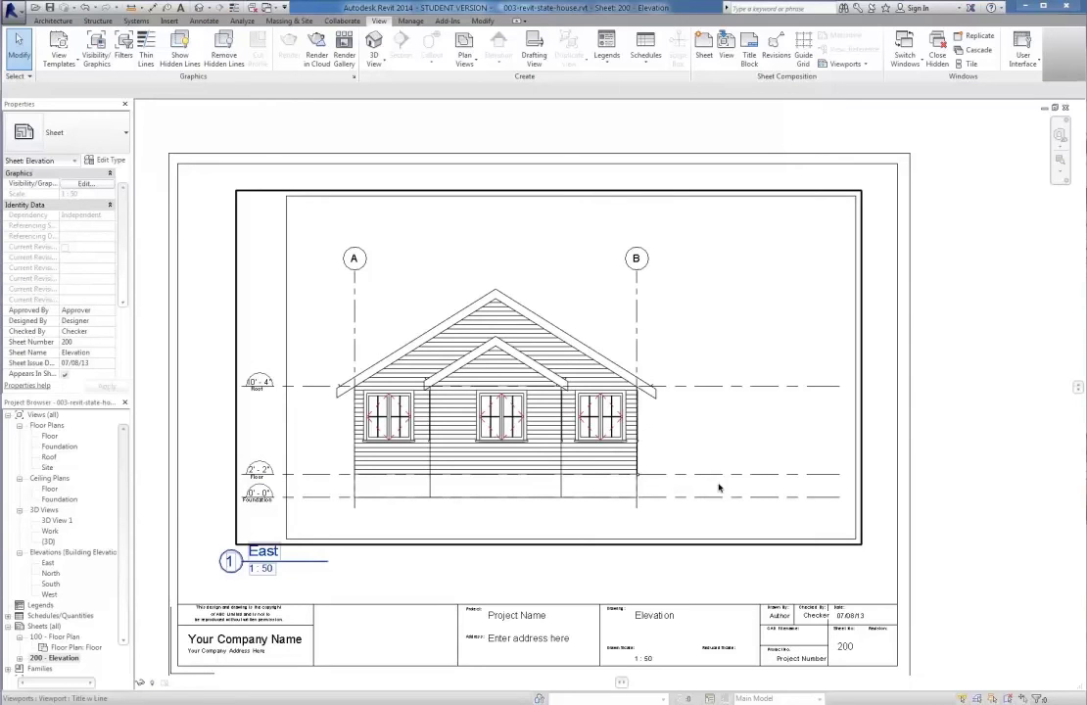
- Activate the East view on the sheet and add an aligned dimension string across the Roof, Floor and Foundation levels, placed beyond grid B
double_click(632, 454)
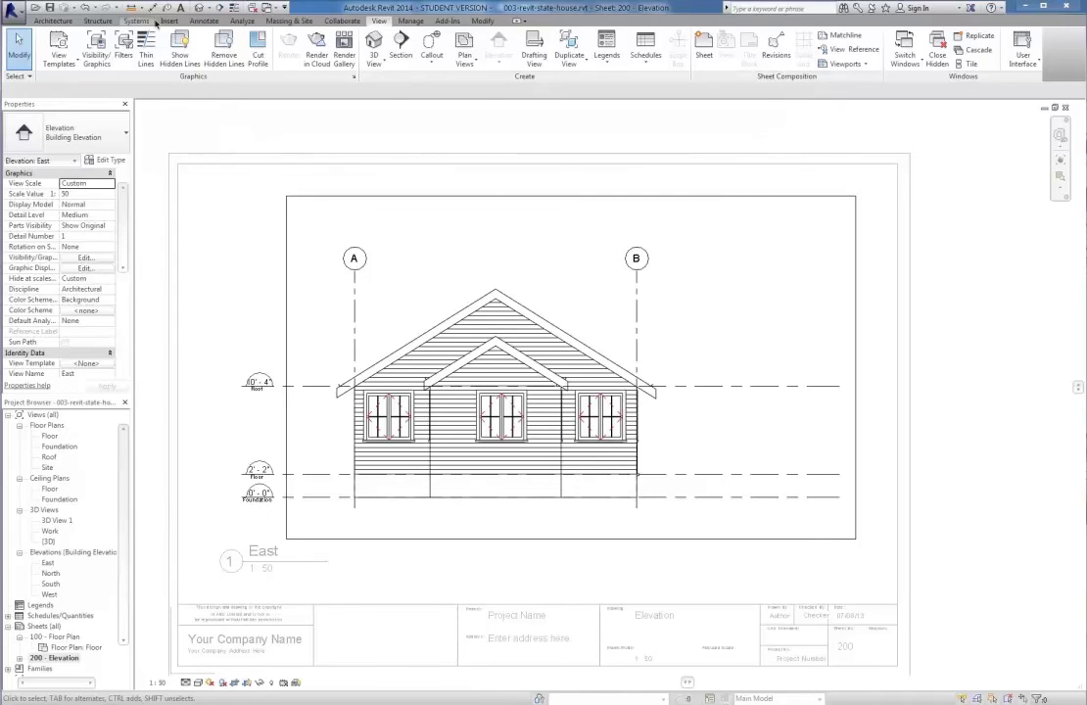
key(d)
key(i)
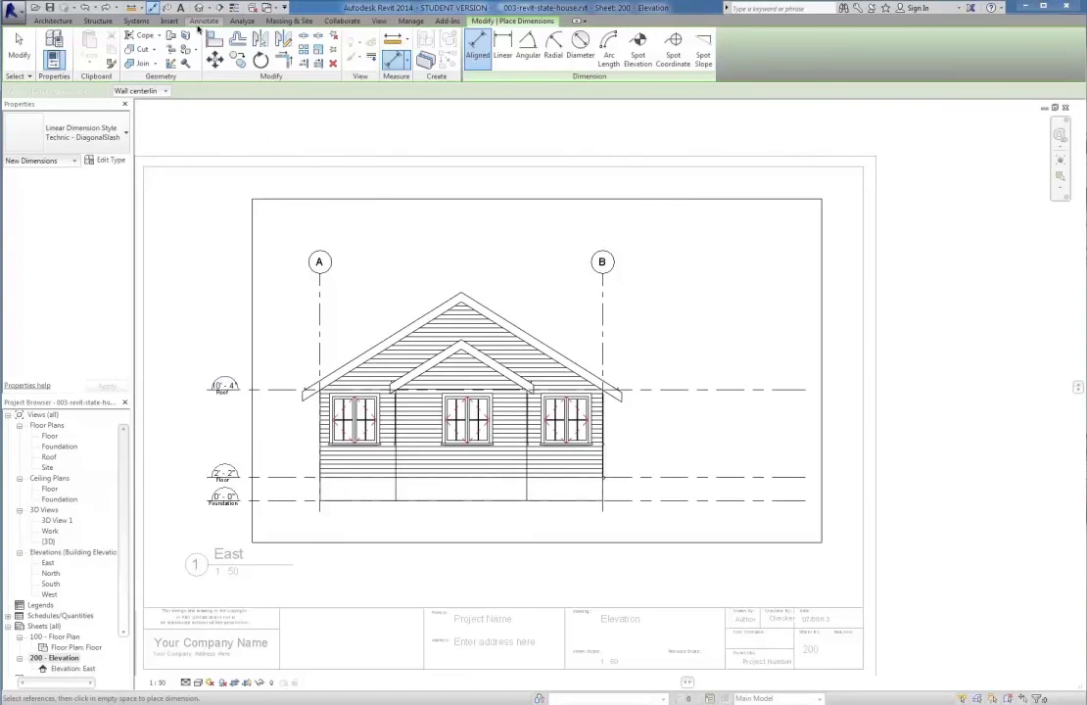
click(203, 22)
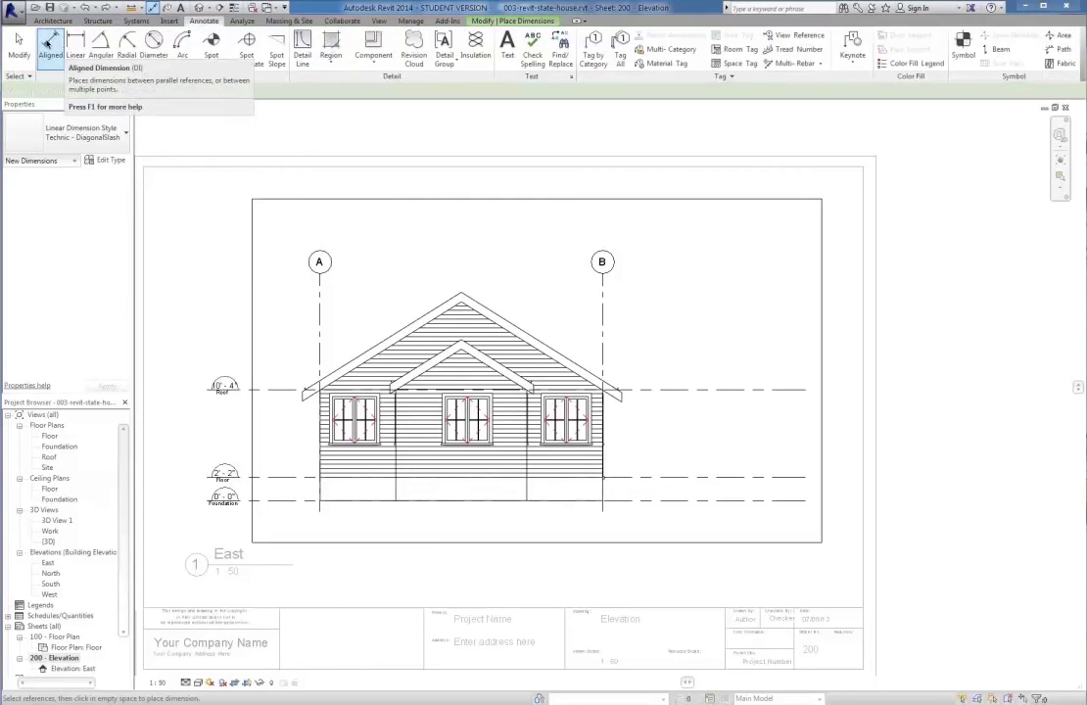
click(47, 44)
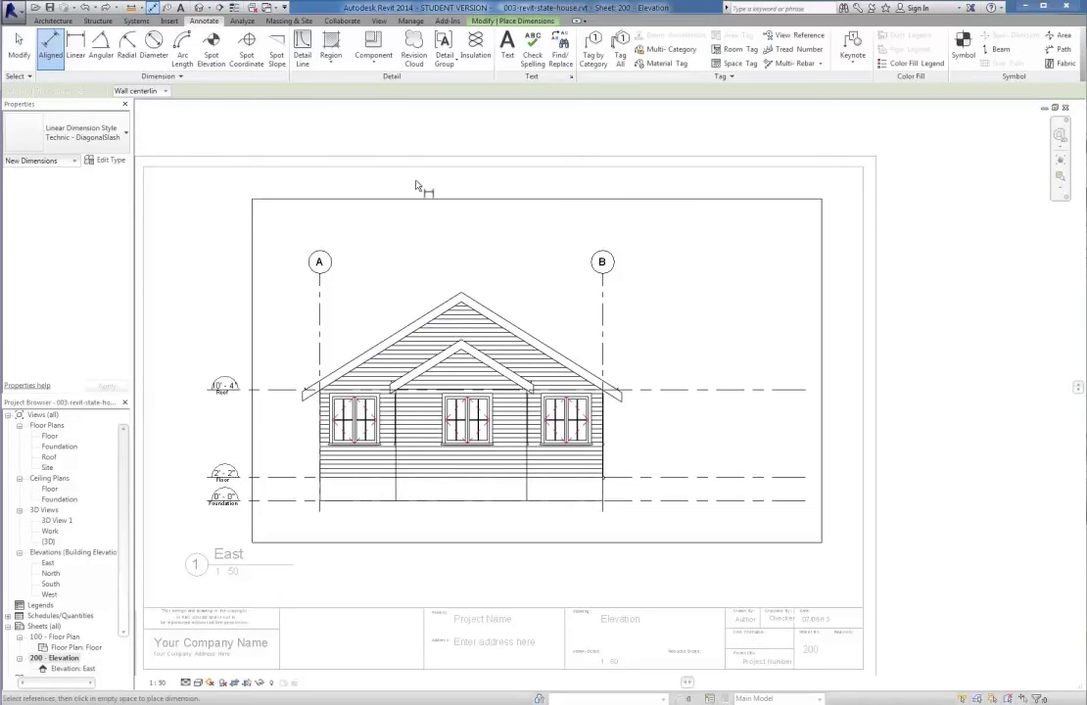
click(700, 390)
click(699, 476)
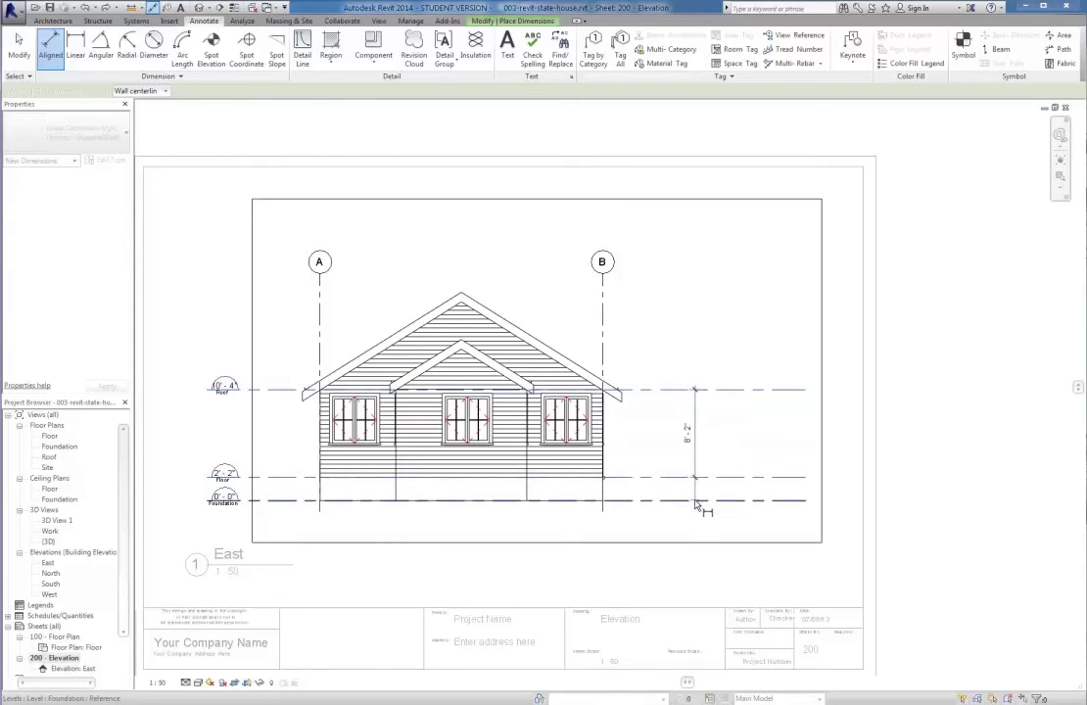
click(696, 501)
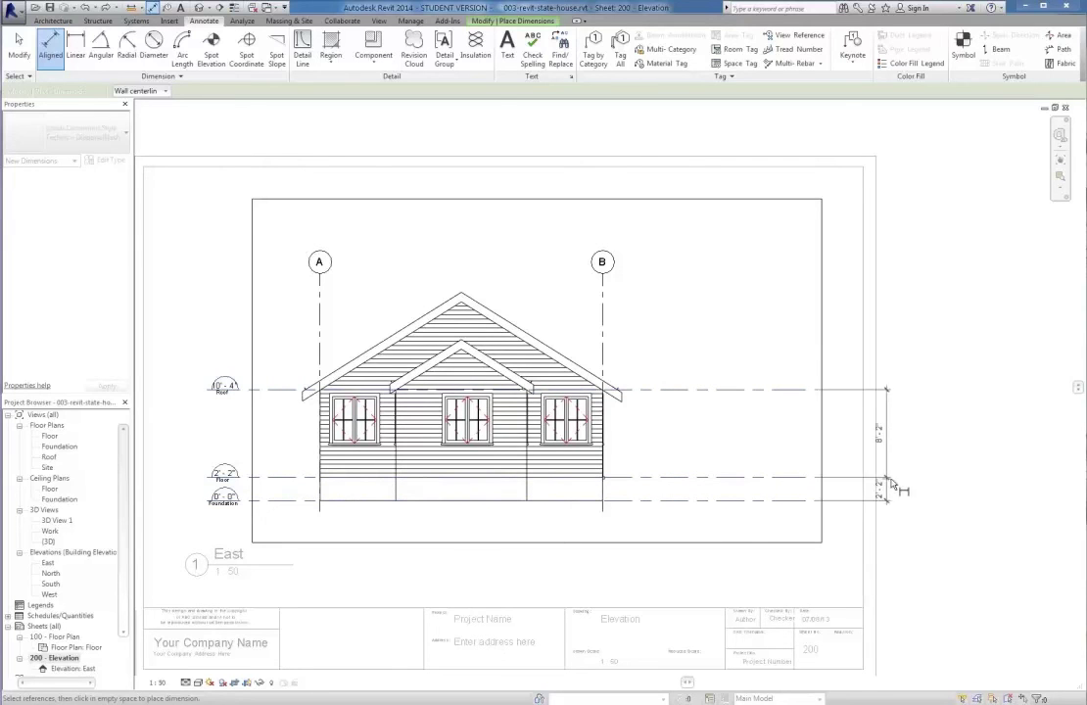
click(904, 485)
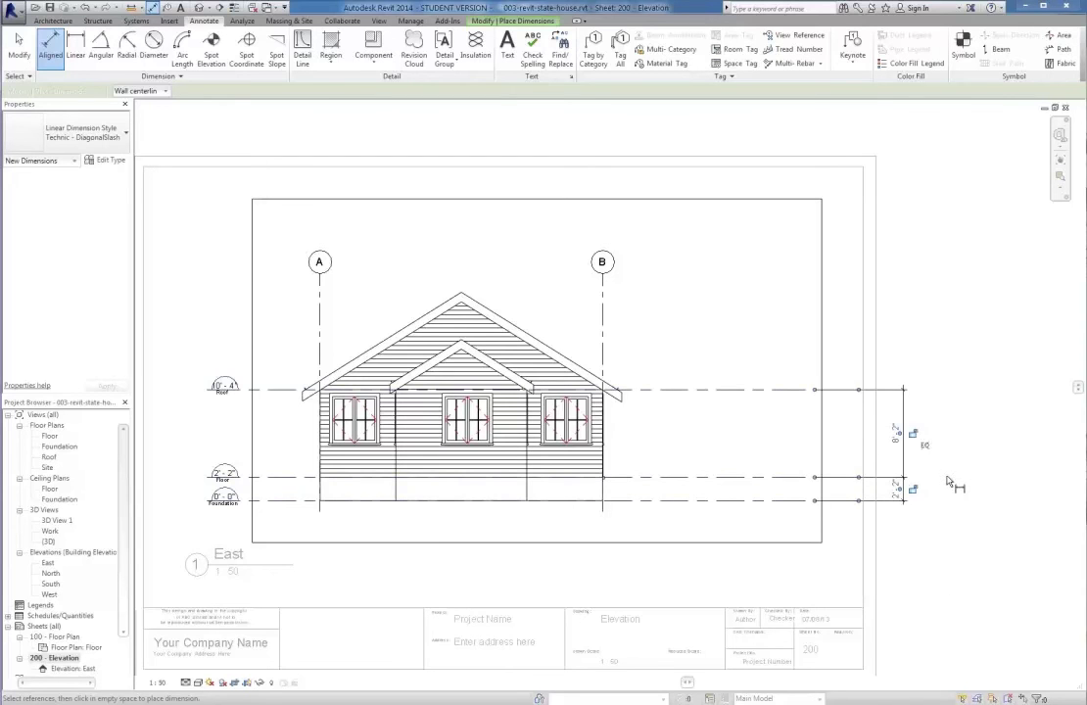
scroll(952, 483, up, 2)
scroll(948, 482, up, 1)
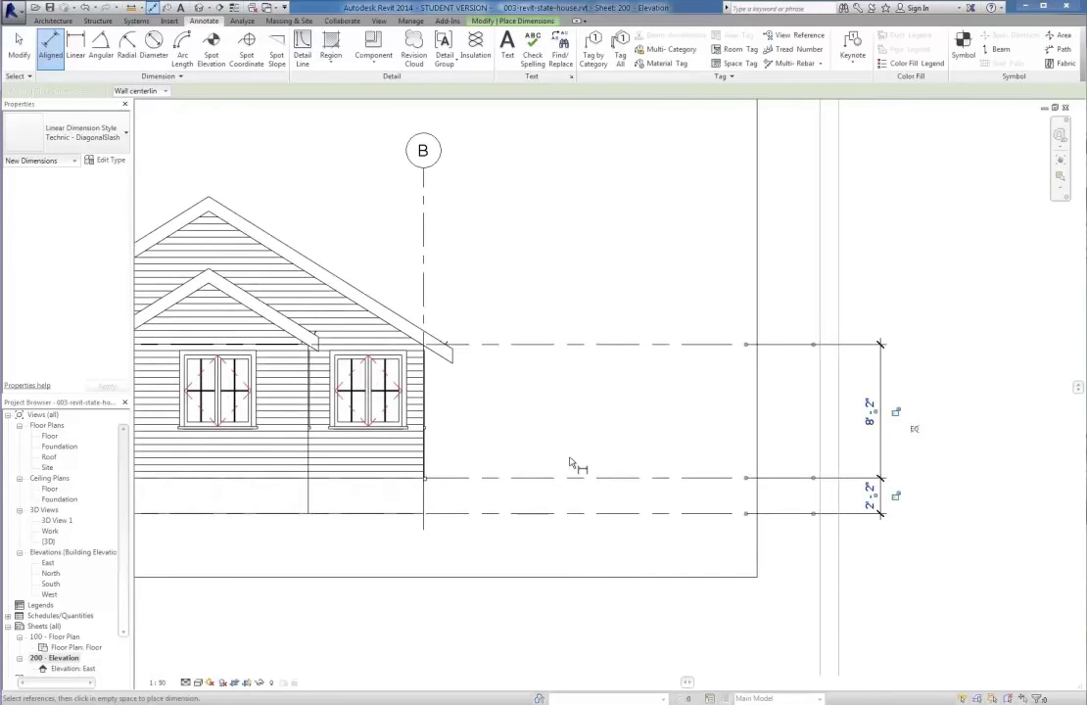
scroll(882, 511, down, 3)
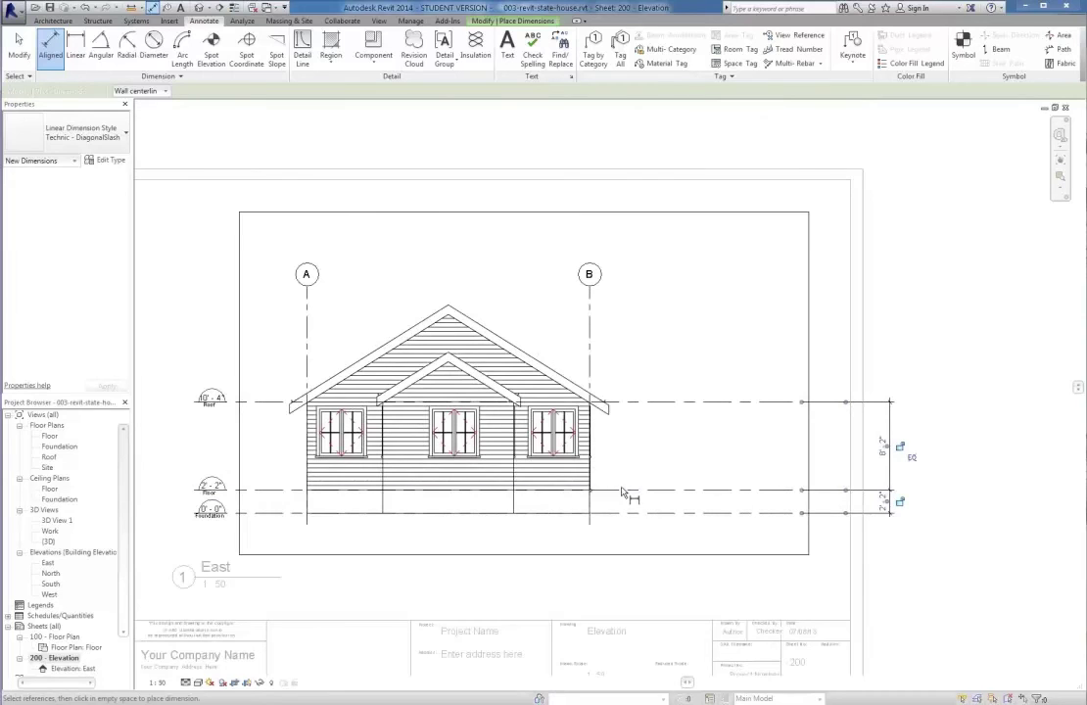
click(19, 46)
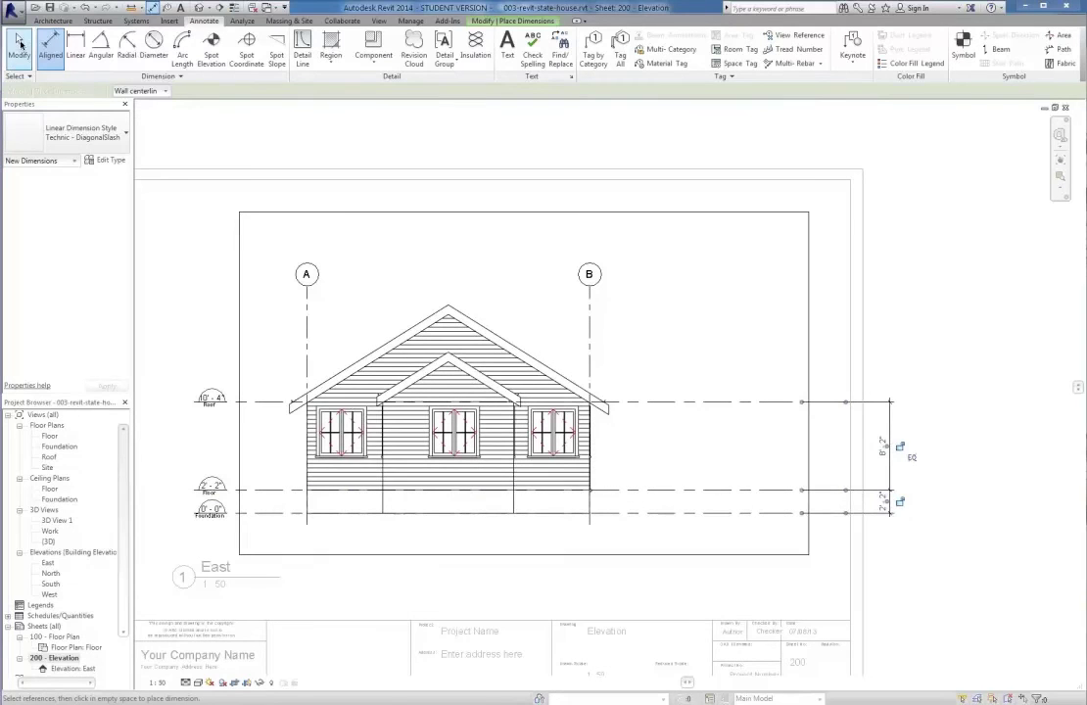
- Shorten the level lines on the grid B side so they end just past the roof eave, bringing the dimension string inside the crop region
click(266, 404)
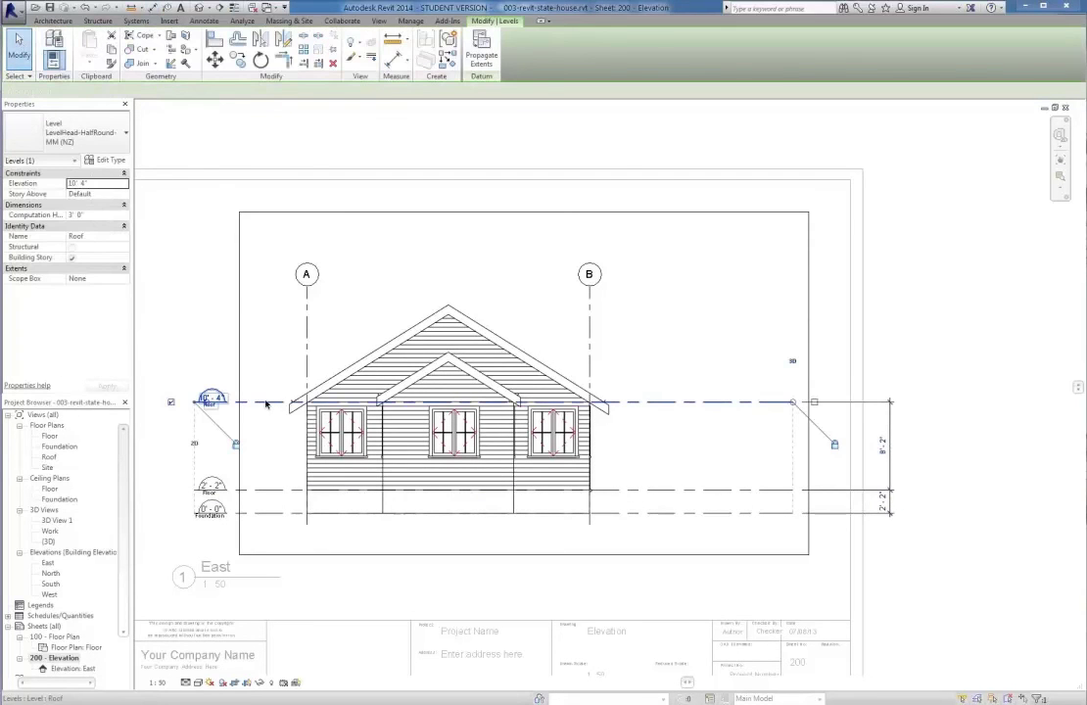
mouse_move(793, 404)
mouse_down()
mouse_move(625, 404)
mouse_move(654, 452)
mouse_up()
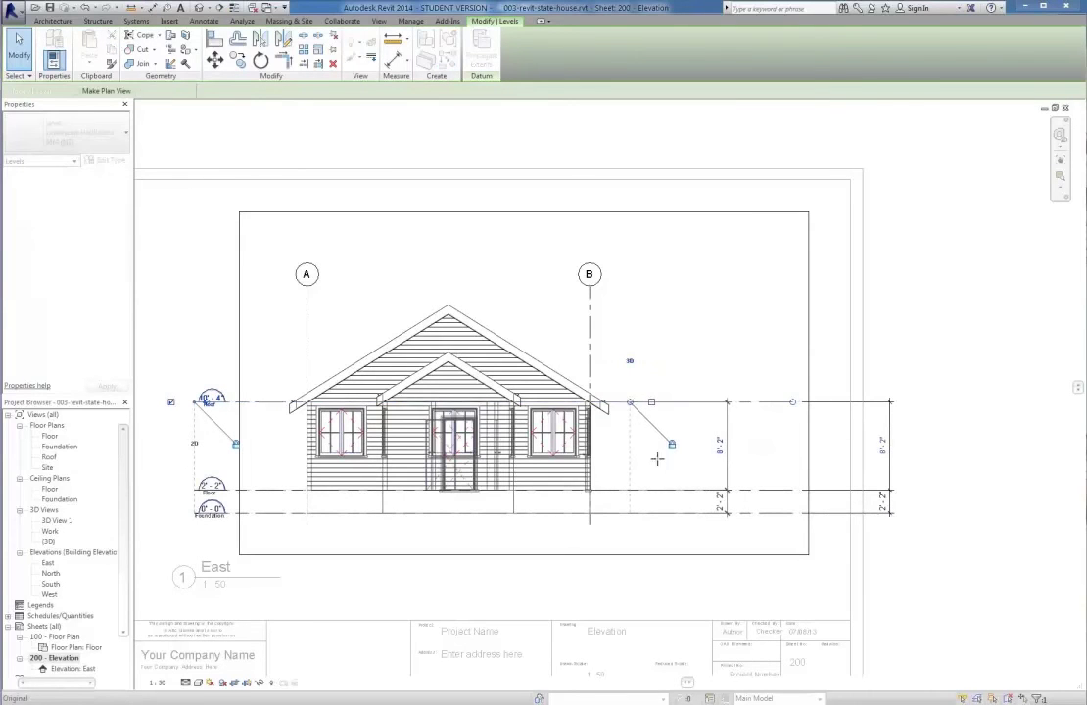
click(691, 371)
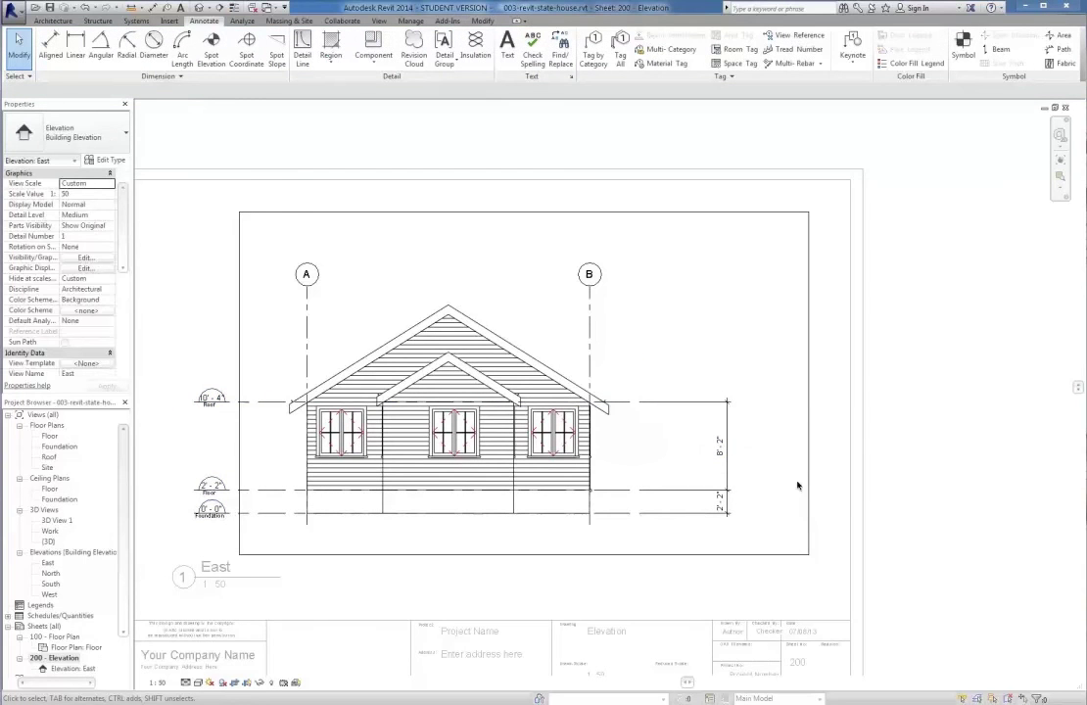
scroll(618, 448, down, 1)
scroll(686, 464, down, 2)
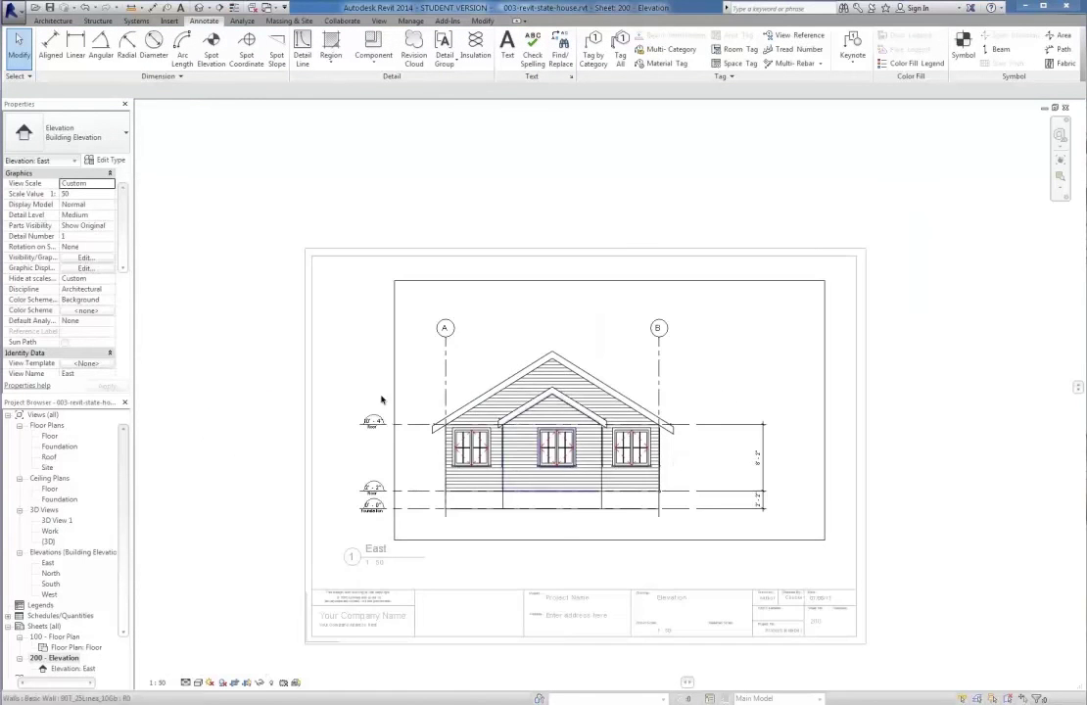
- Return from the activated East view to sheet 200 and leave the viewport deselected
double_click(59, 659)
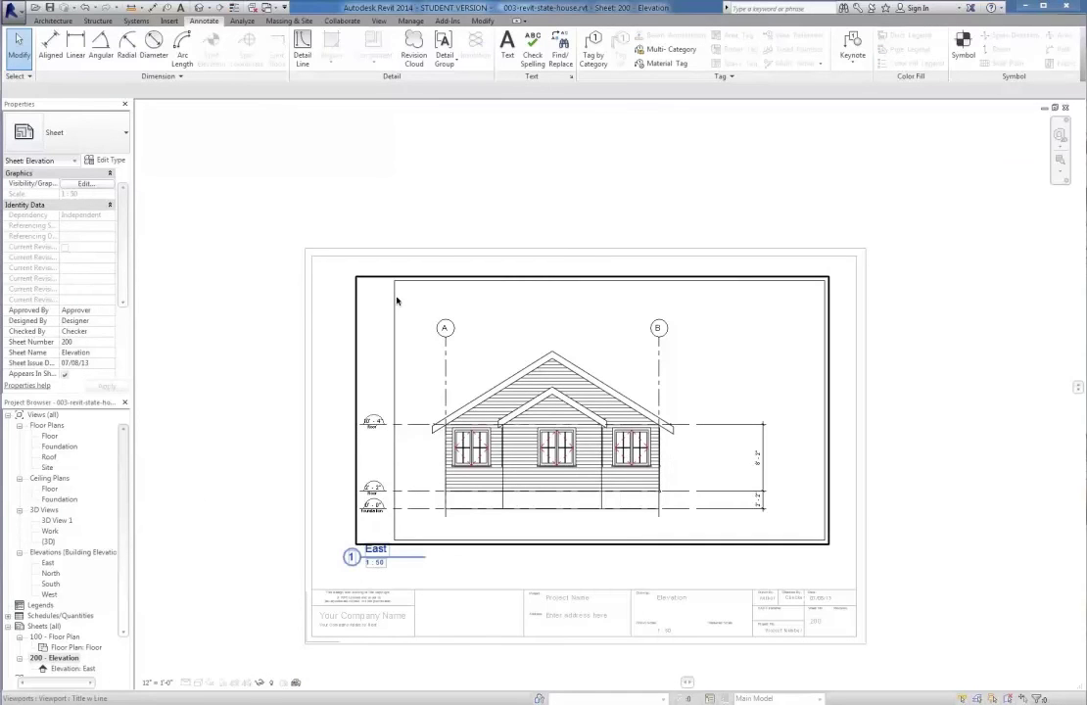
click(345, 263)
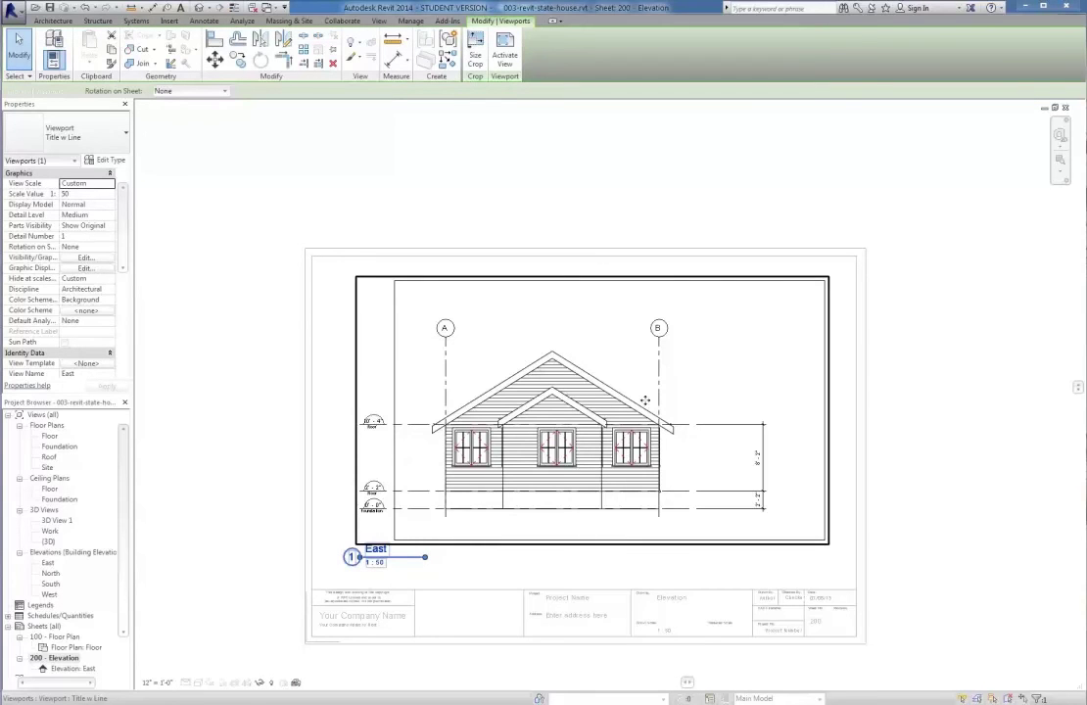
scroll(624, 454, up, 2)
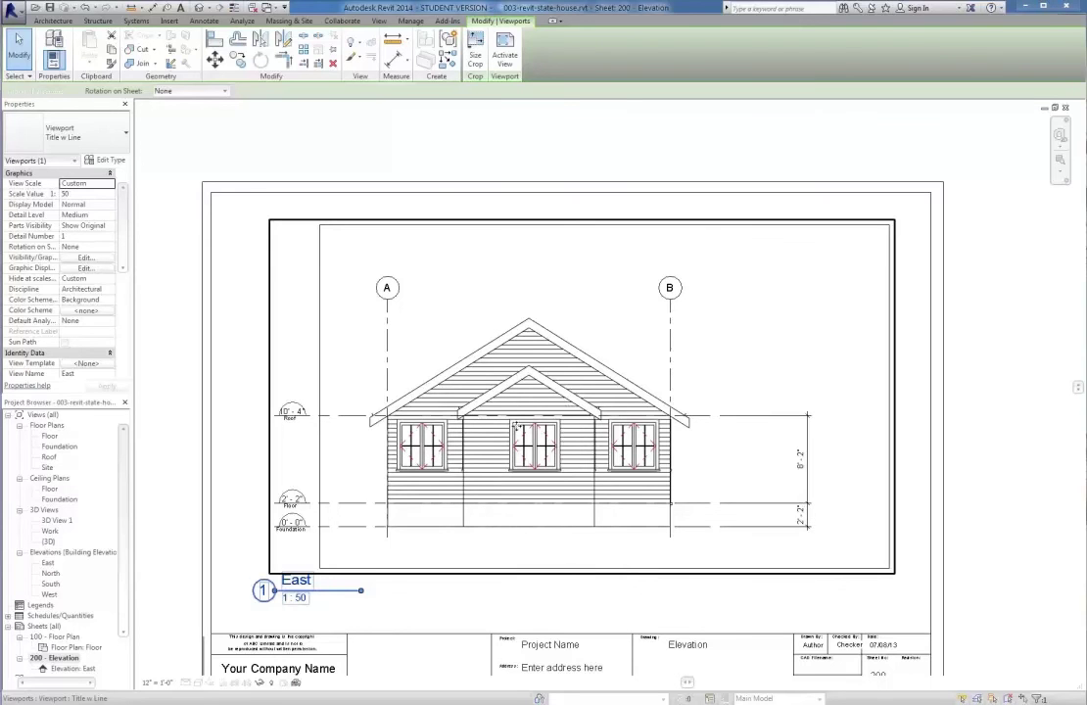
click(243, 520)
scroll(242, 521, down, 3)
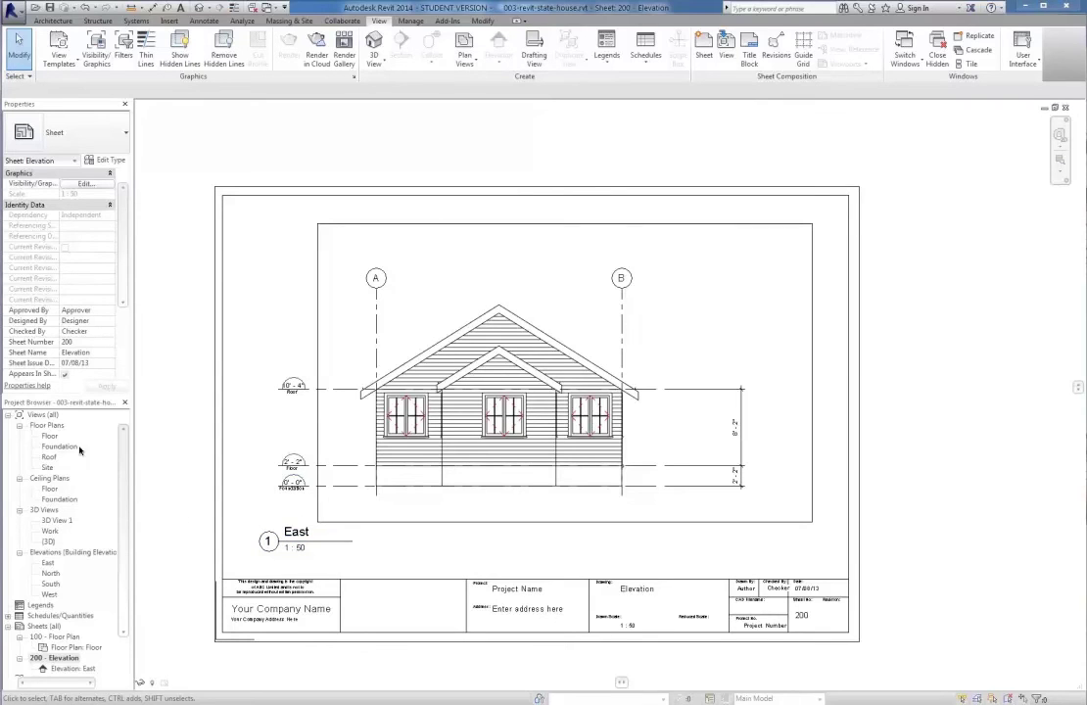
- In the Floor plan, draw a building section from above grid B to below grid A, between grids 1 and 2, and flip it towards grid 1
double_click(49, 436)
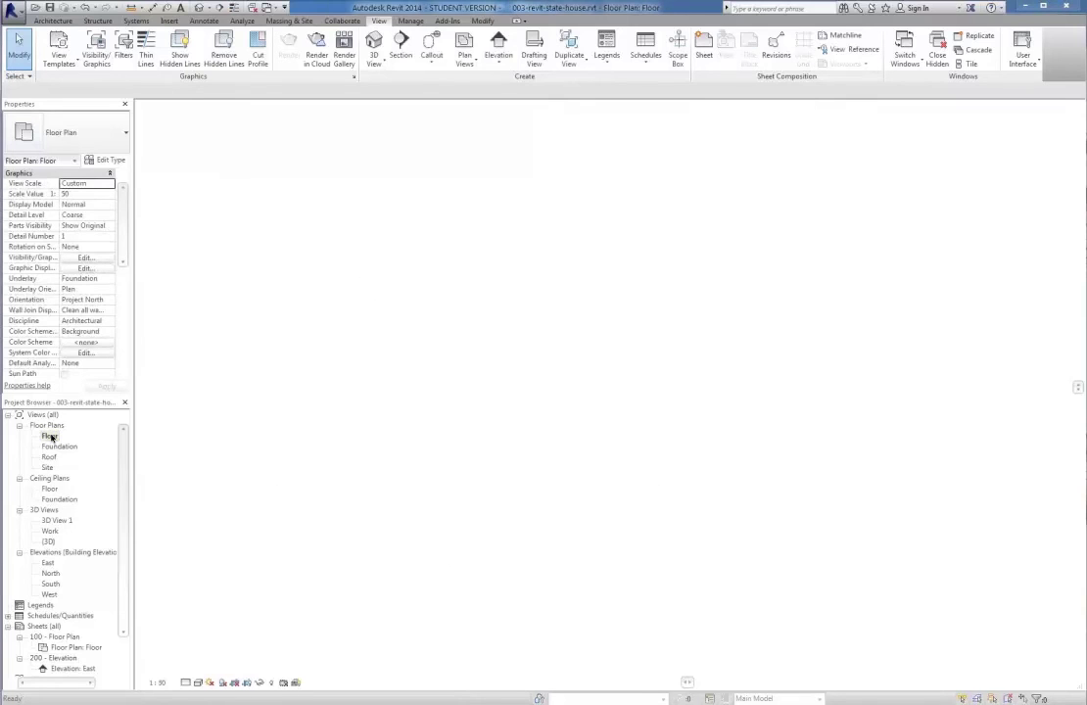
scroll(601, 558, down, 1)
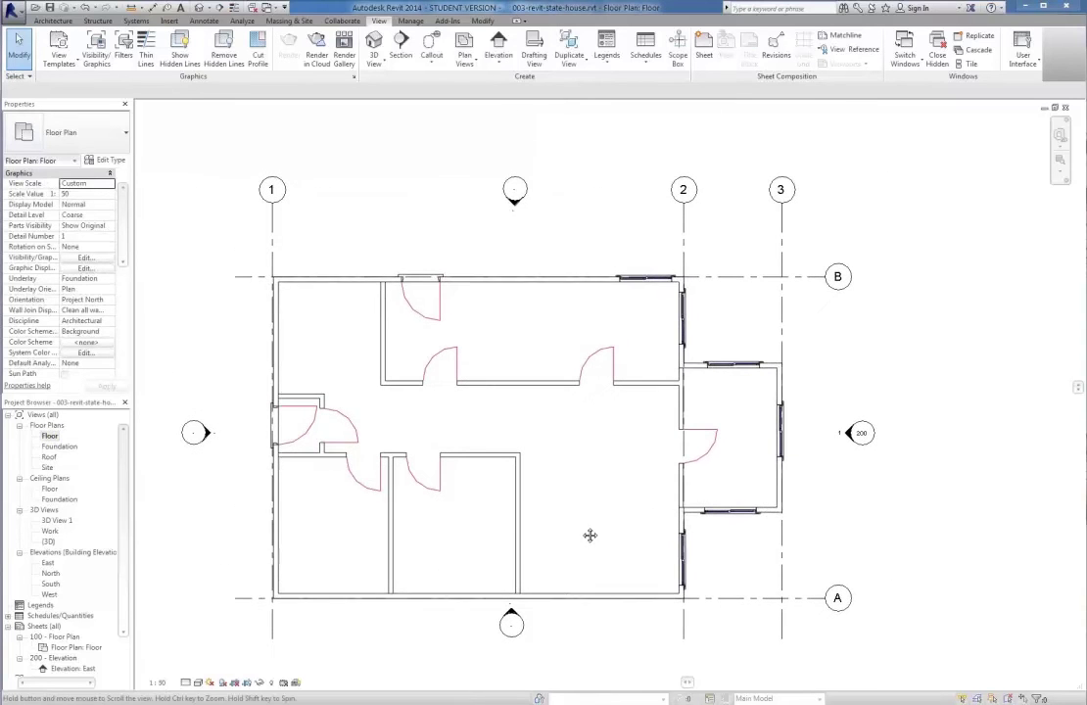
click(400, 45)
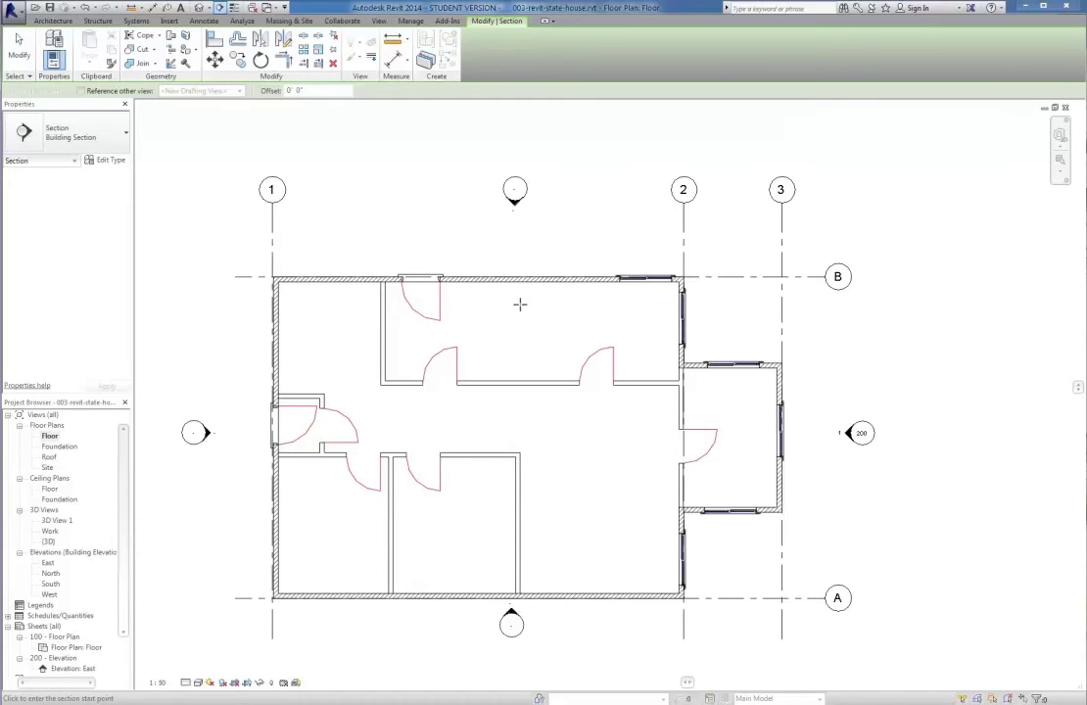
click(408, 241)
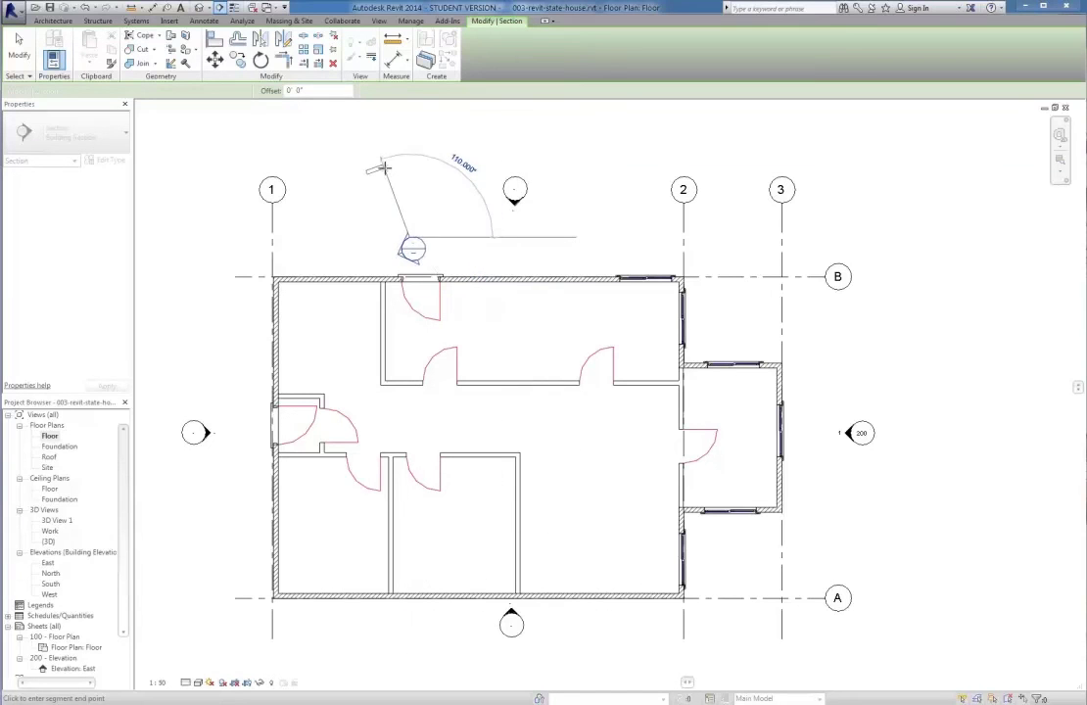
click(409, 644)
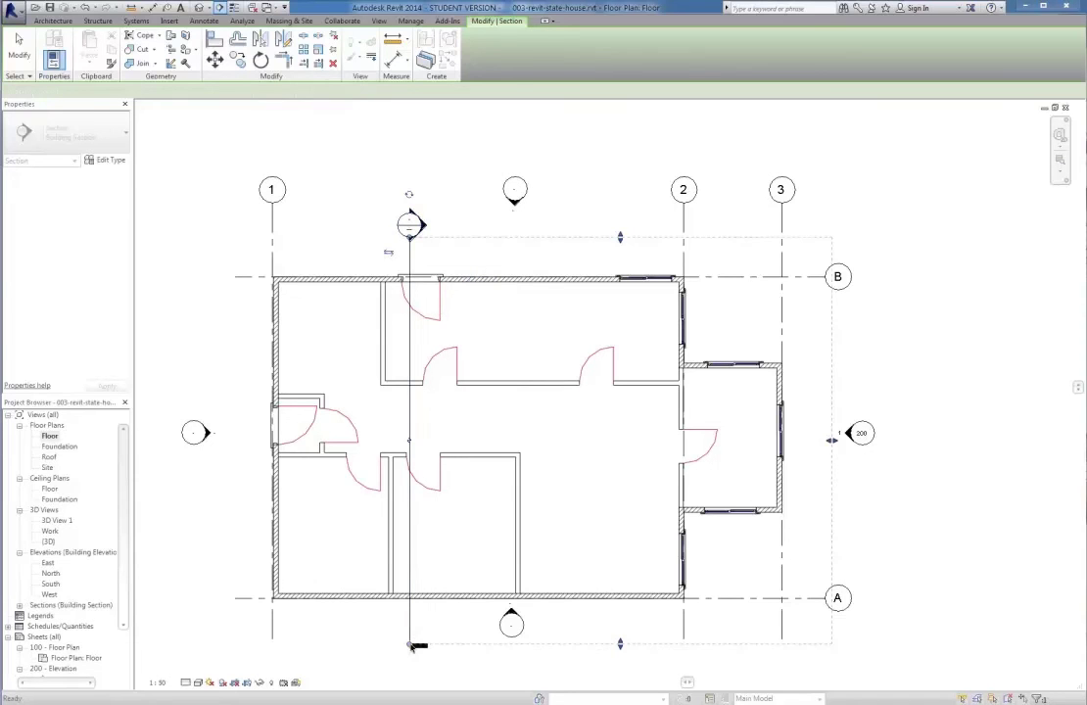
click(388, 253)
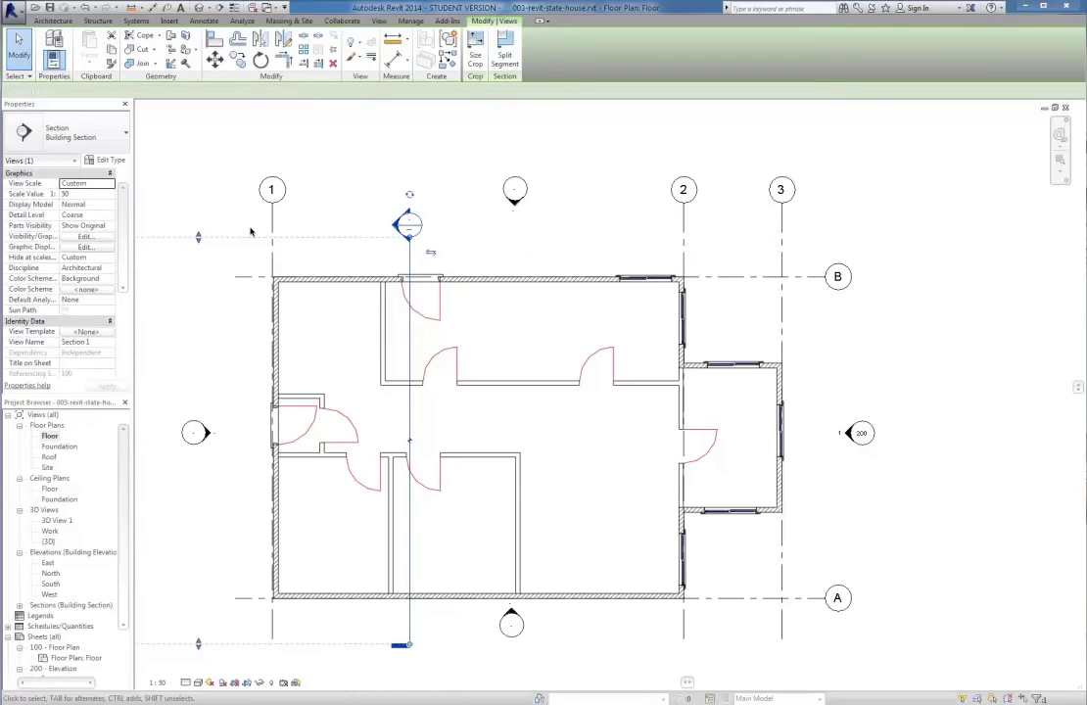
scroll(531, 277, down, 1)
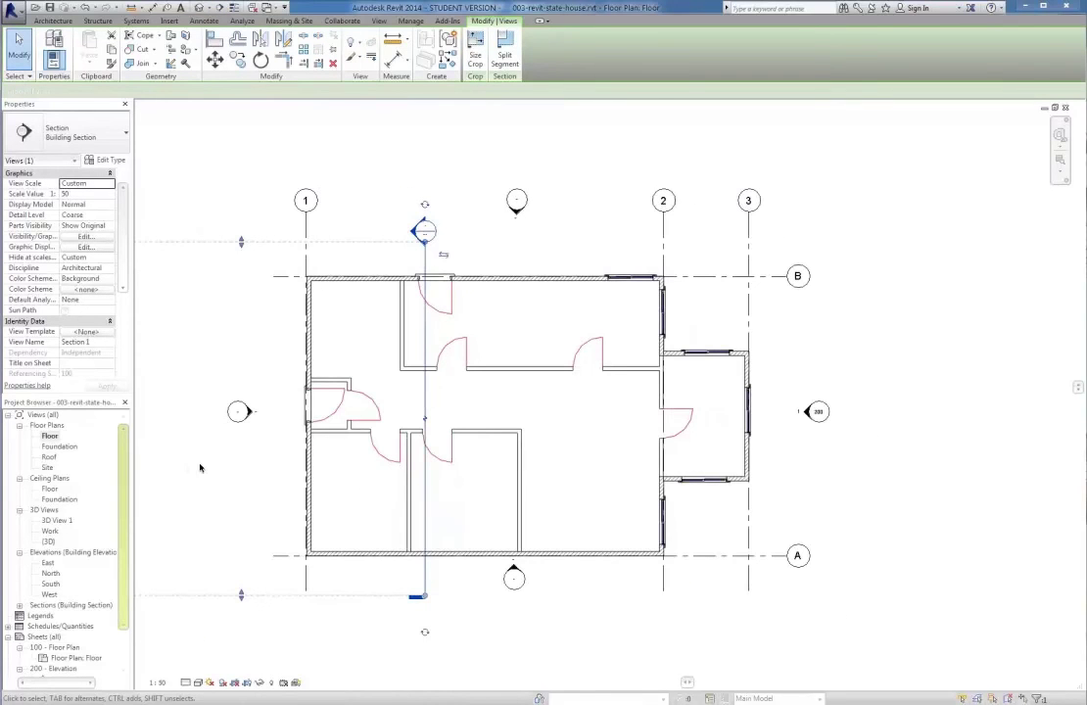
key(Escape)
- Open the Section 1 view and examine the roof eaves, gutters, walls and levels cut by the section
click(19, 606)
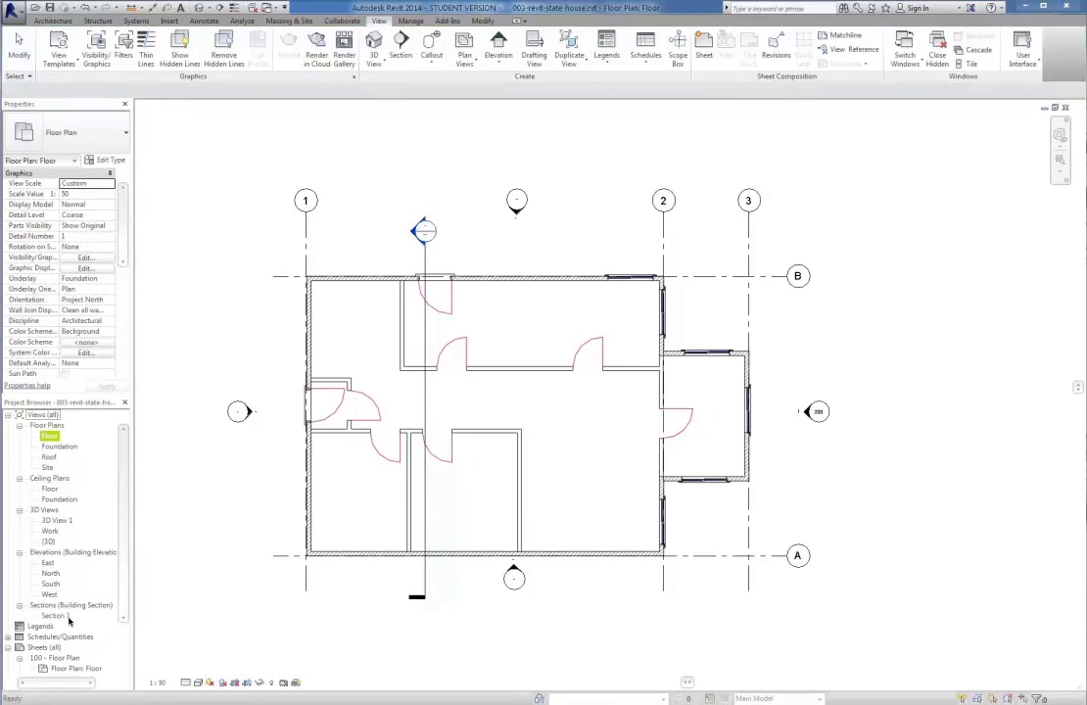
double_click(55, 615)
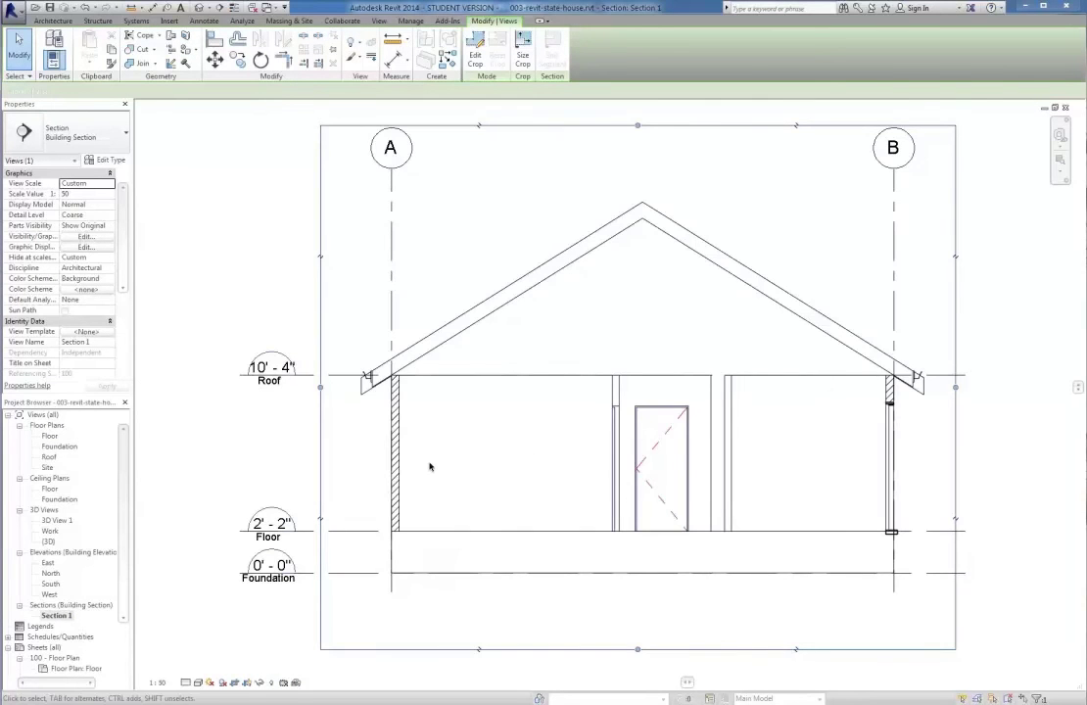
scroll(382, 387, up, 3)
scroll(364, 345, down, 3)
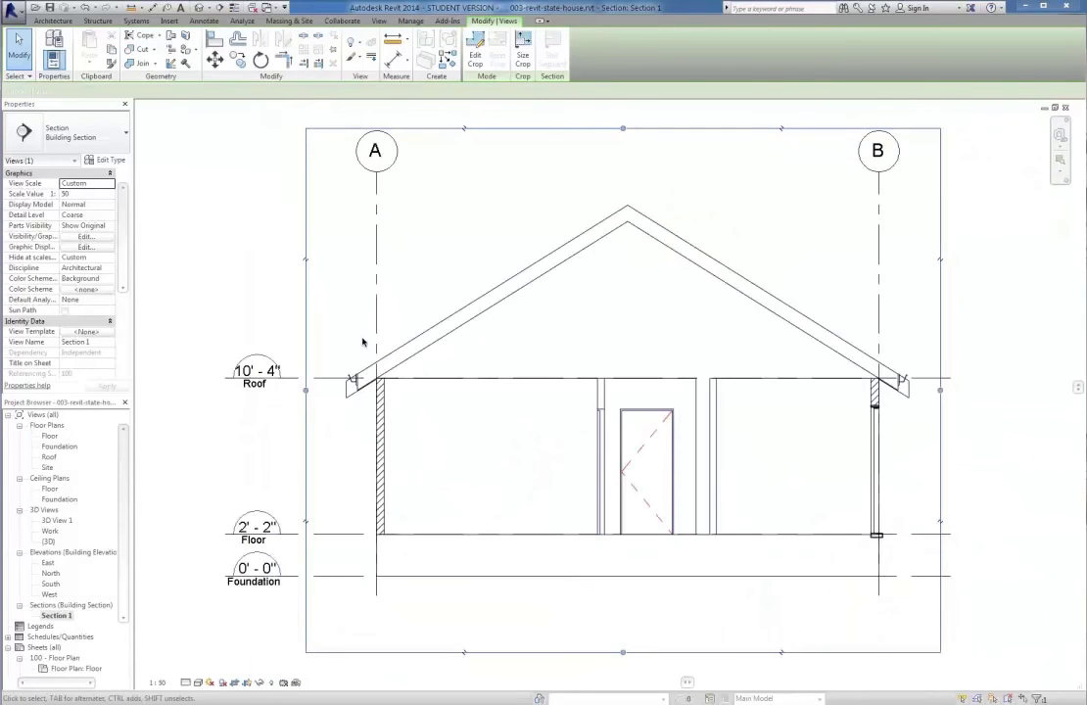
scroll(891, 448, up, 2)
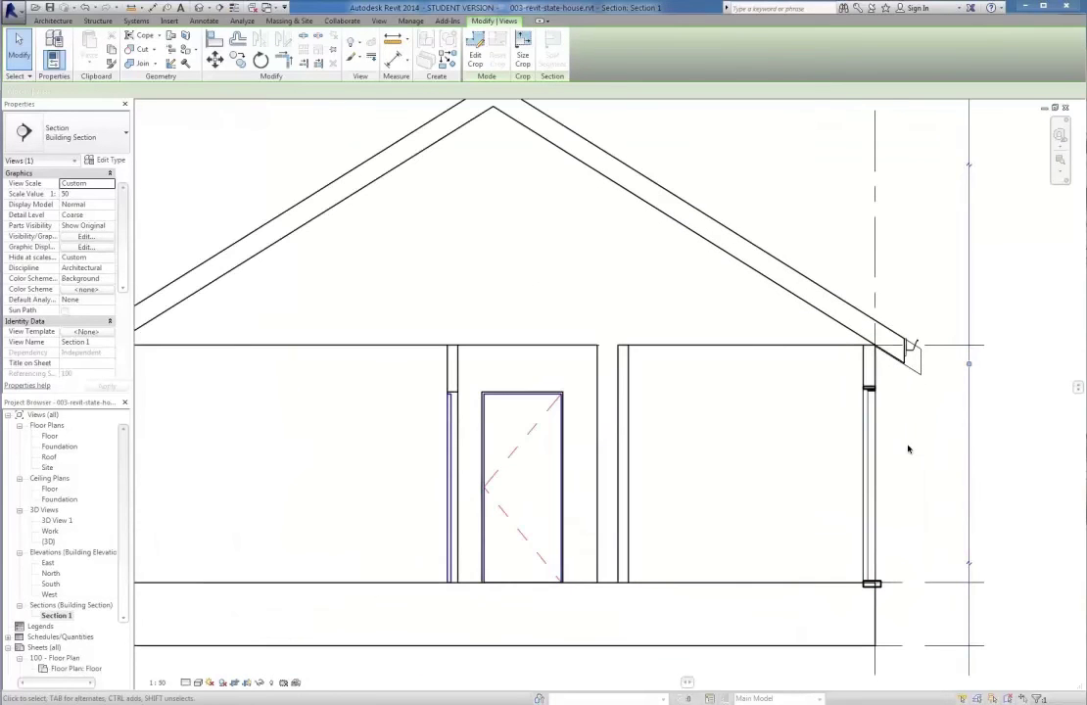
scroll(899, 399, up, 2)
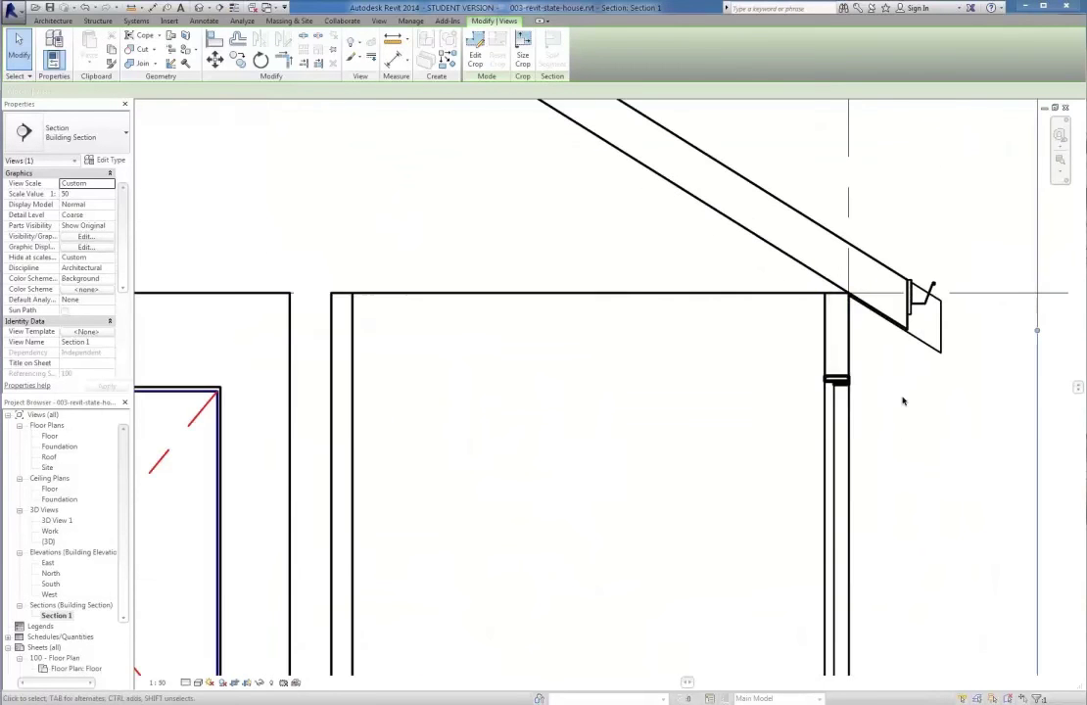
scroll(930, 310, down, 3)
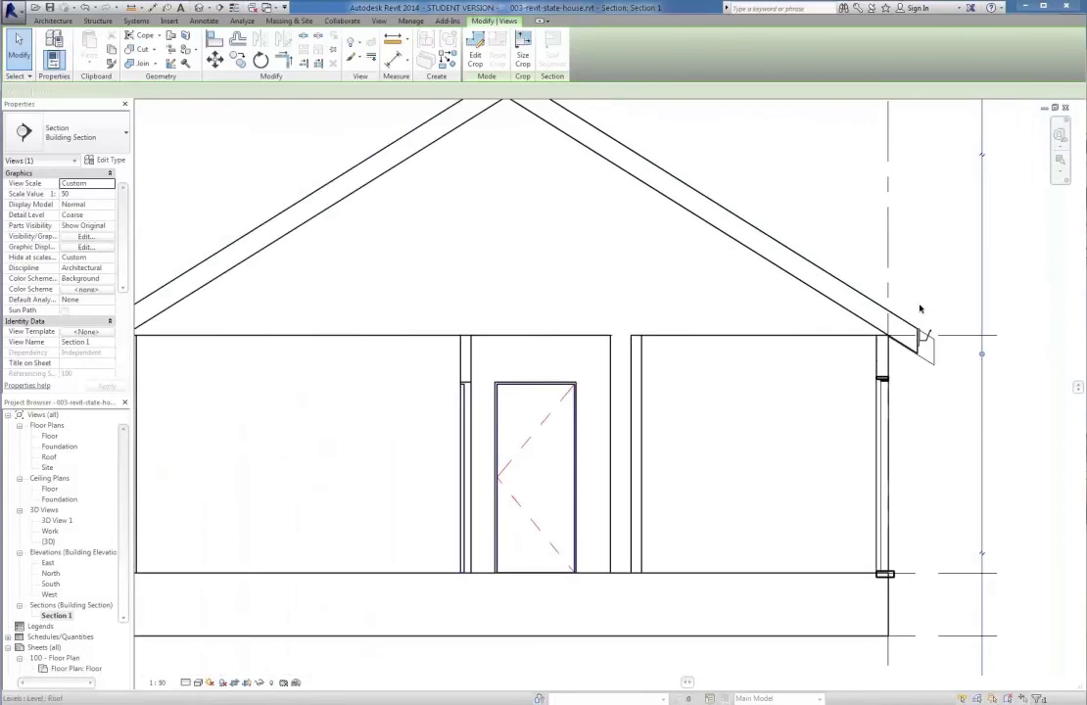
scroll(935, 435, down, 2)
scroll(570, 425, up, 1)
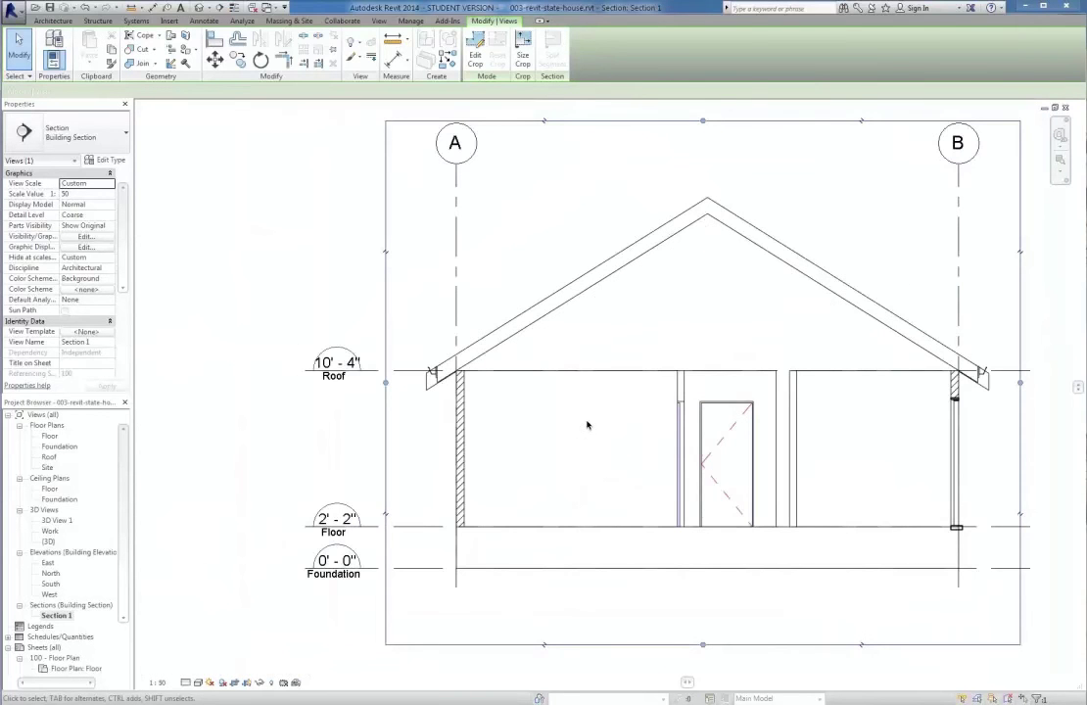
middle_drag(584, 431, 546, 433)
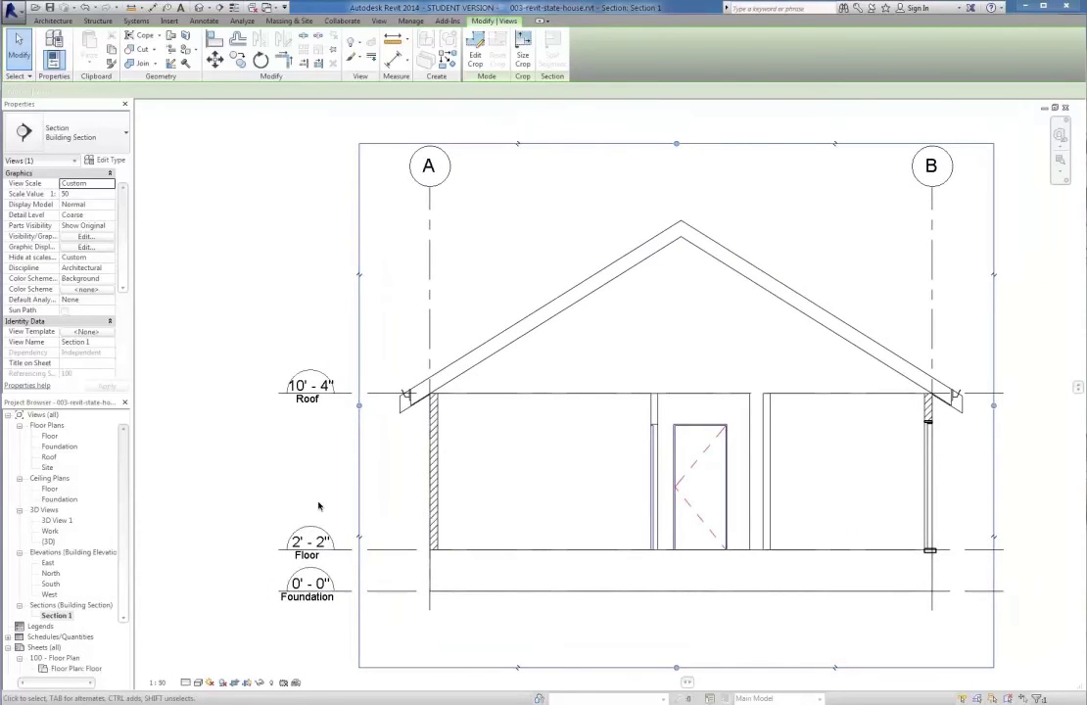
- Create a new sheet with the A3 metric (NZ) State House titleblock
drag(122, 421, 122, 463)
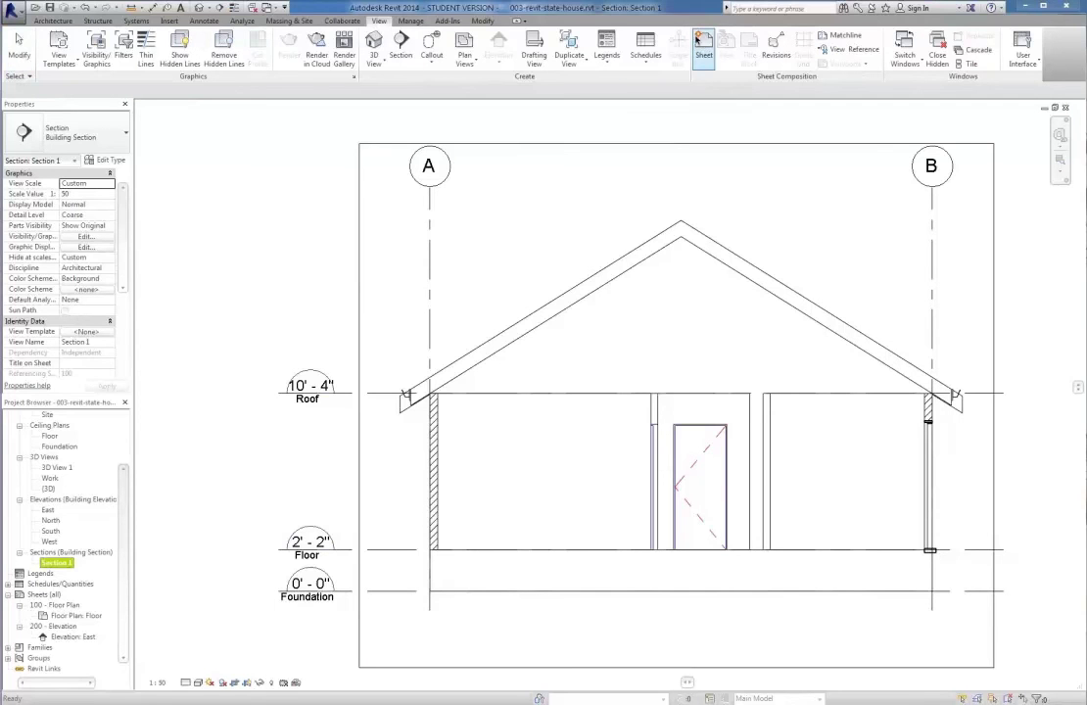
click(703, 42)
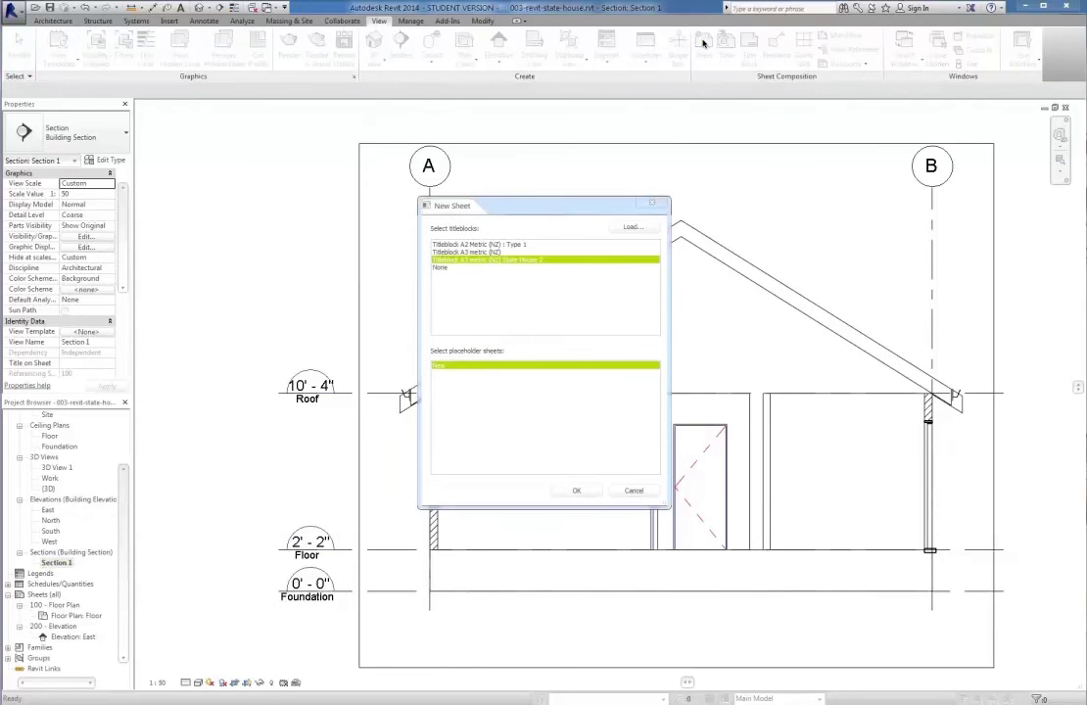
click(575, 491)
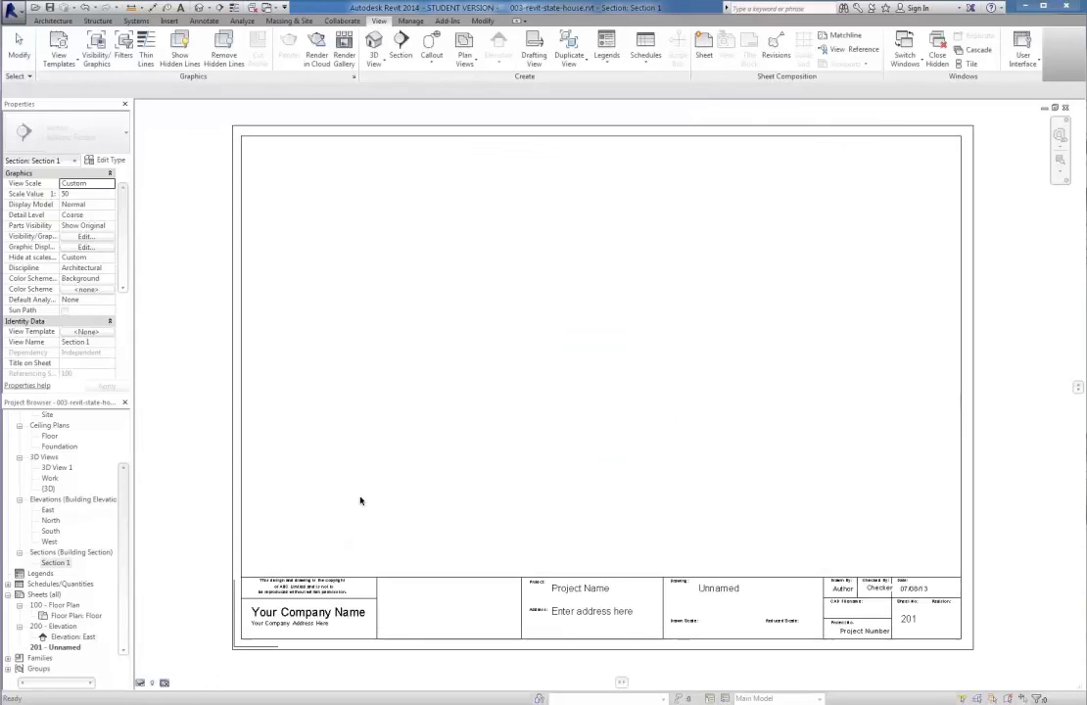
- Number the new sheet 300 and name it Section
right_click(55, 649)
click(95, 574)
text(300)
key(Tab)
text(S)
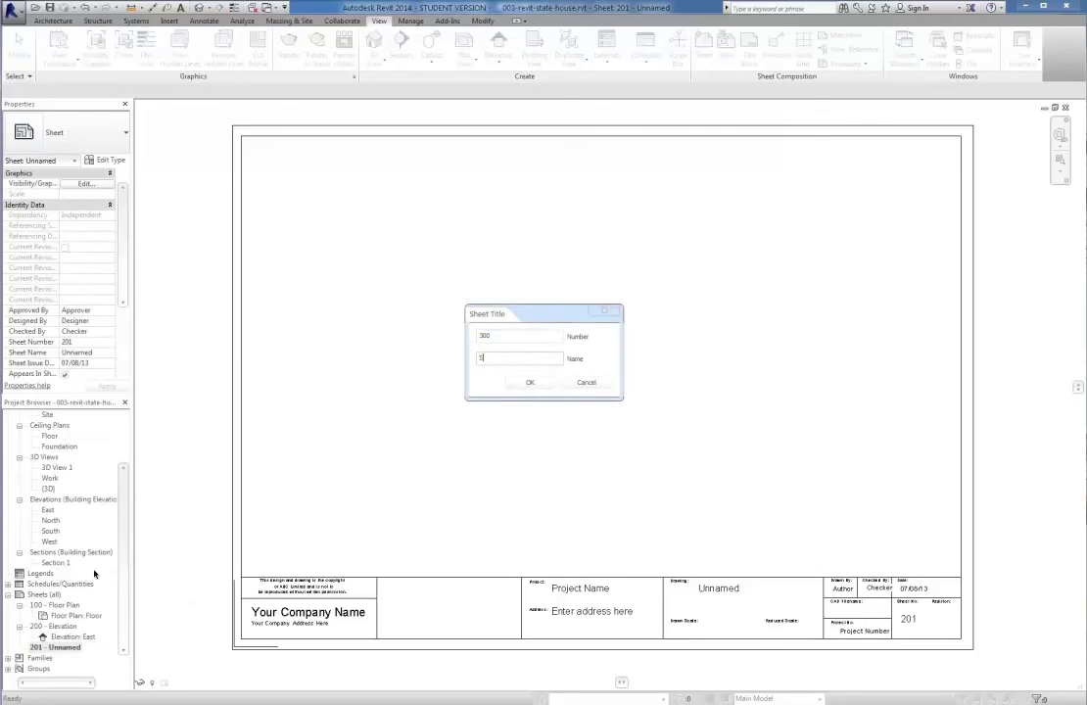
text(ection)
key(Return)
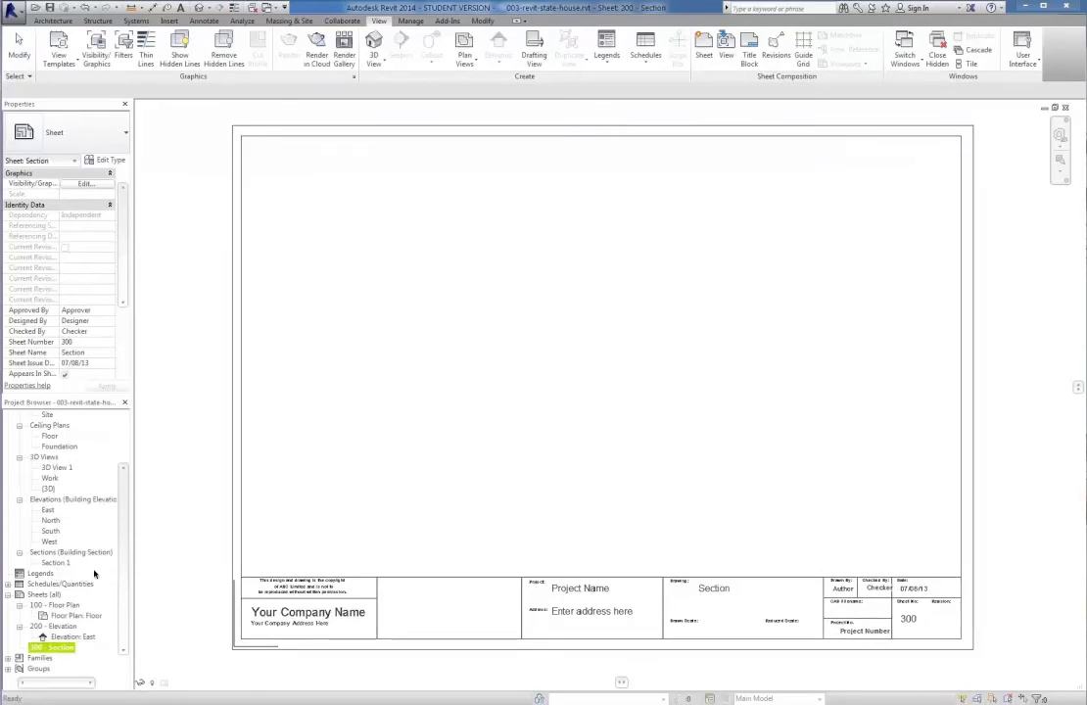
- Place the Section 1 view near the middle of sheet 300, above the titleblock, and leave the viewport deselected
click(727, 49)
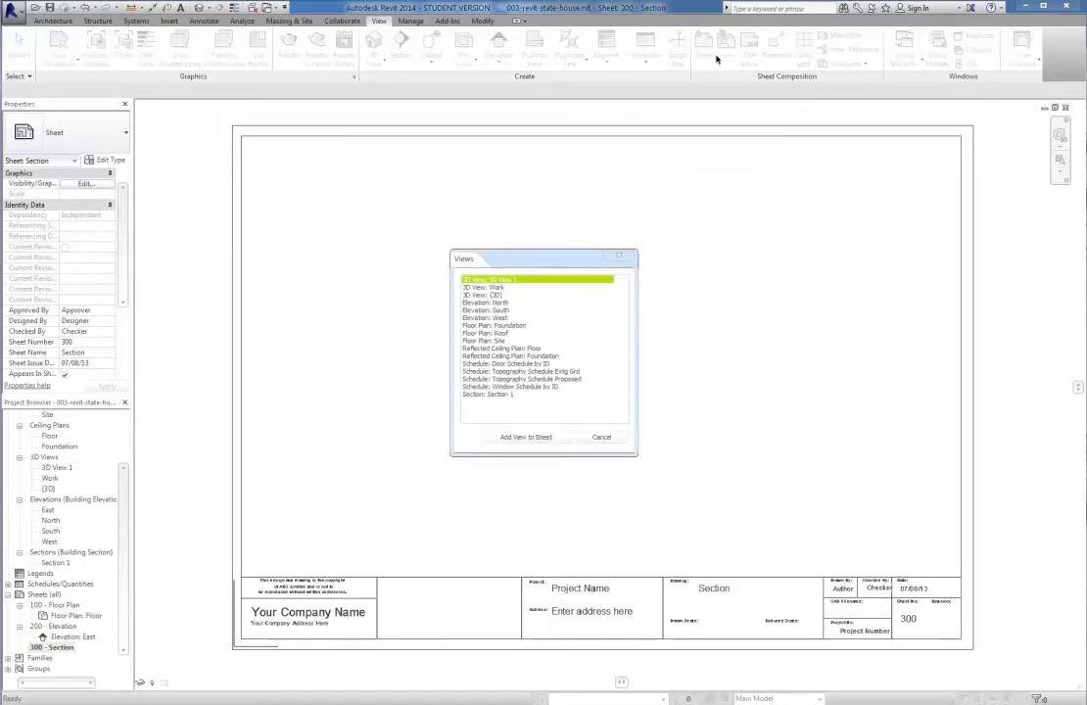
click(479, 394)
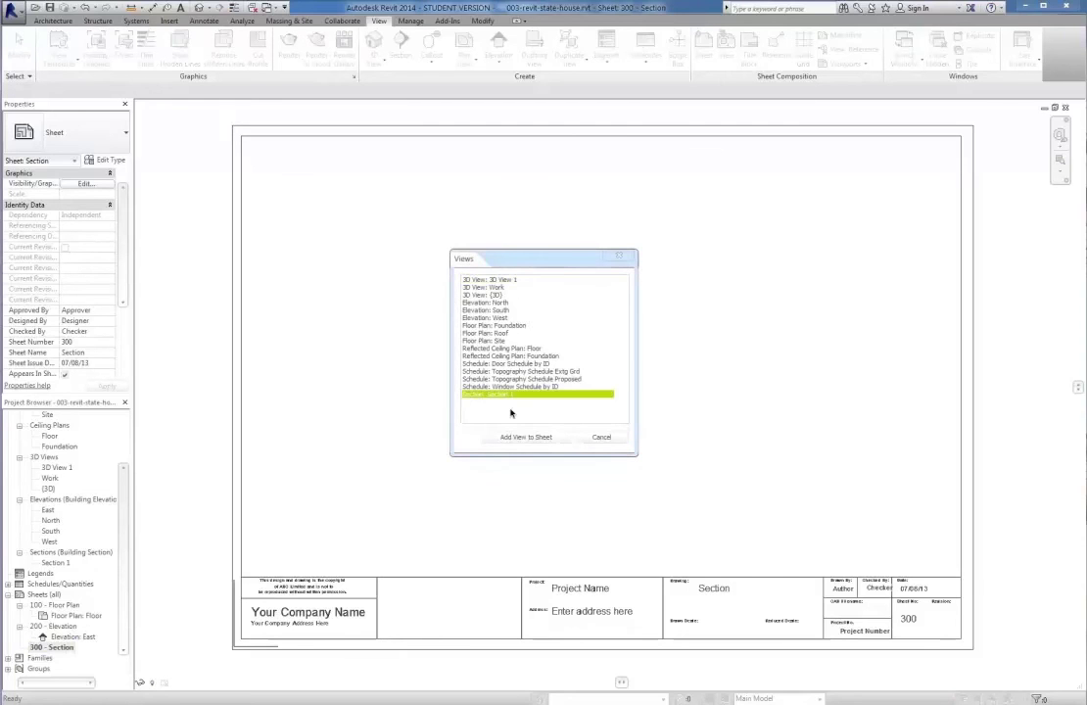
click(522, 437)
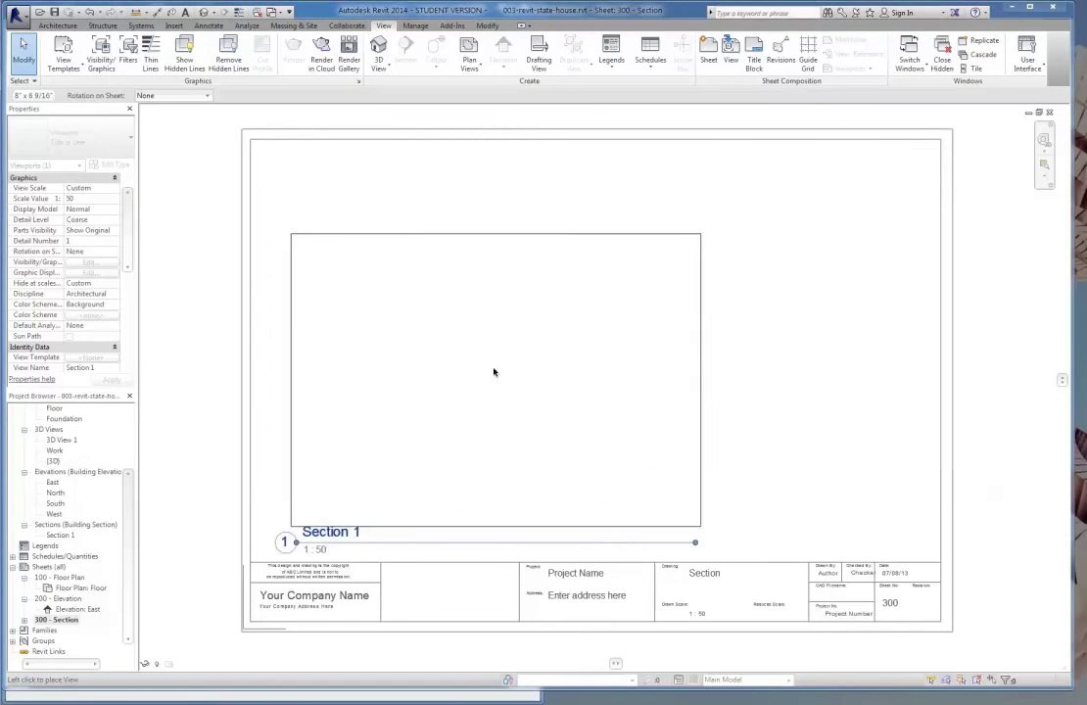
click(602, 333)
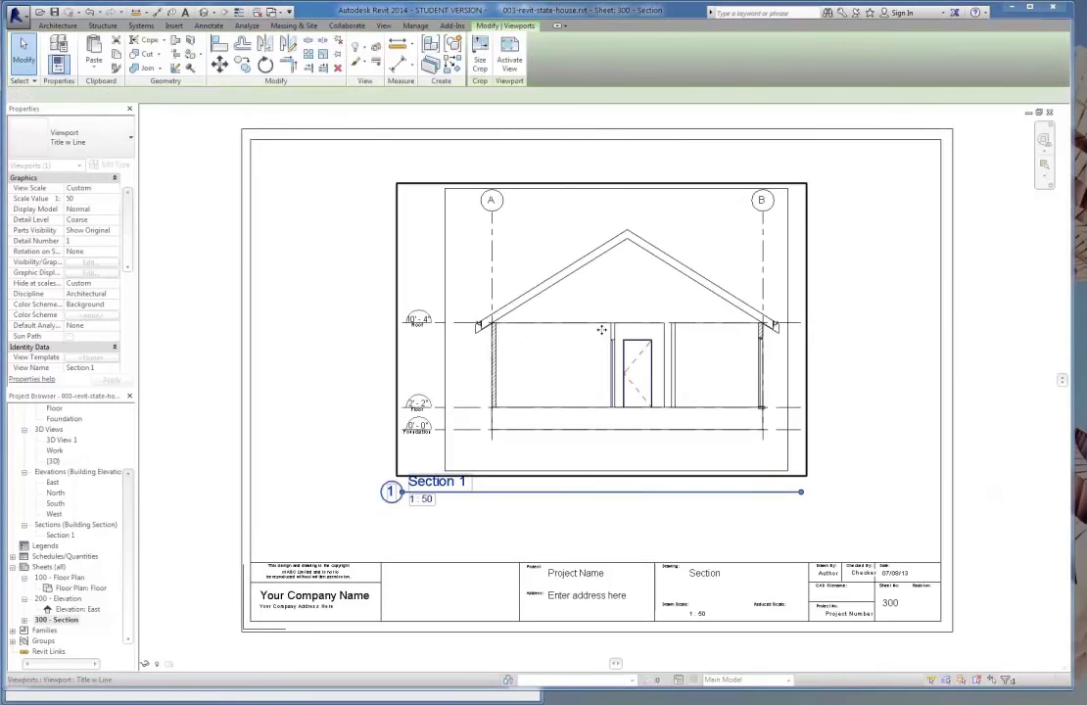
click(536, 512)
scroll(641, 366, up, 4)
scroll(643, 372, down, 5)
middle_drag(616, 478, 594, 501)
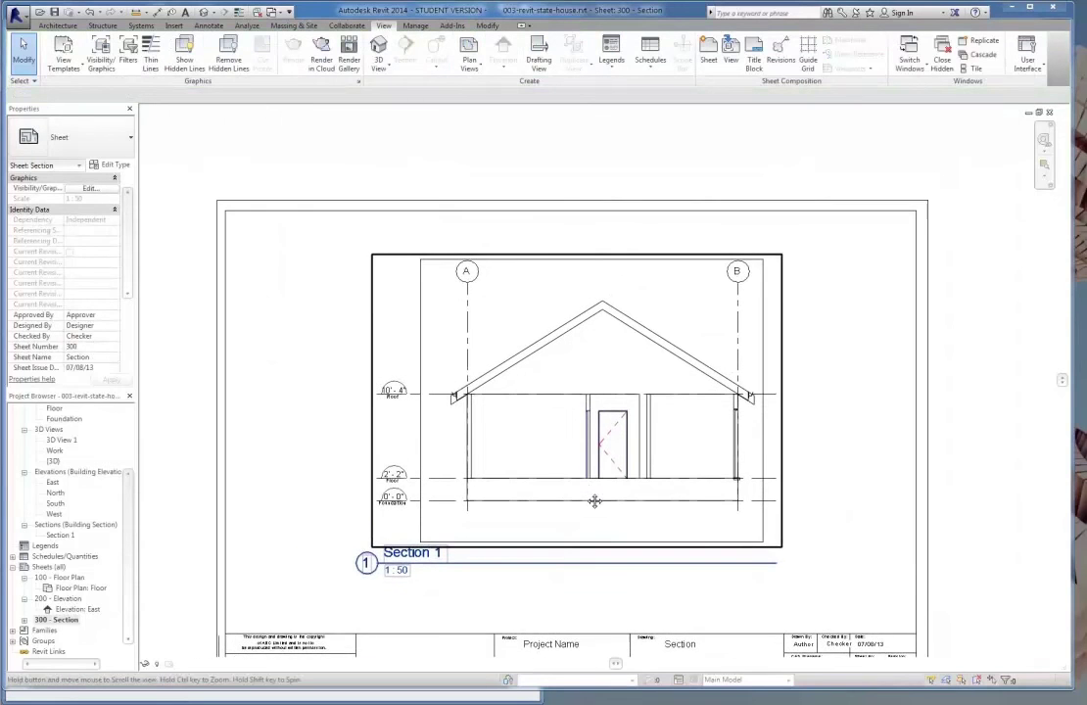
scroll(583, 492, up, 1)
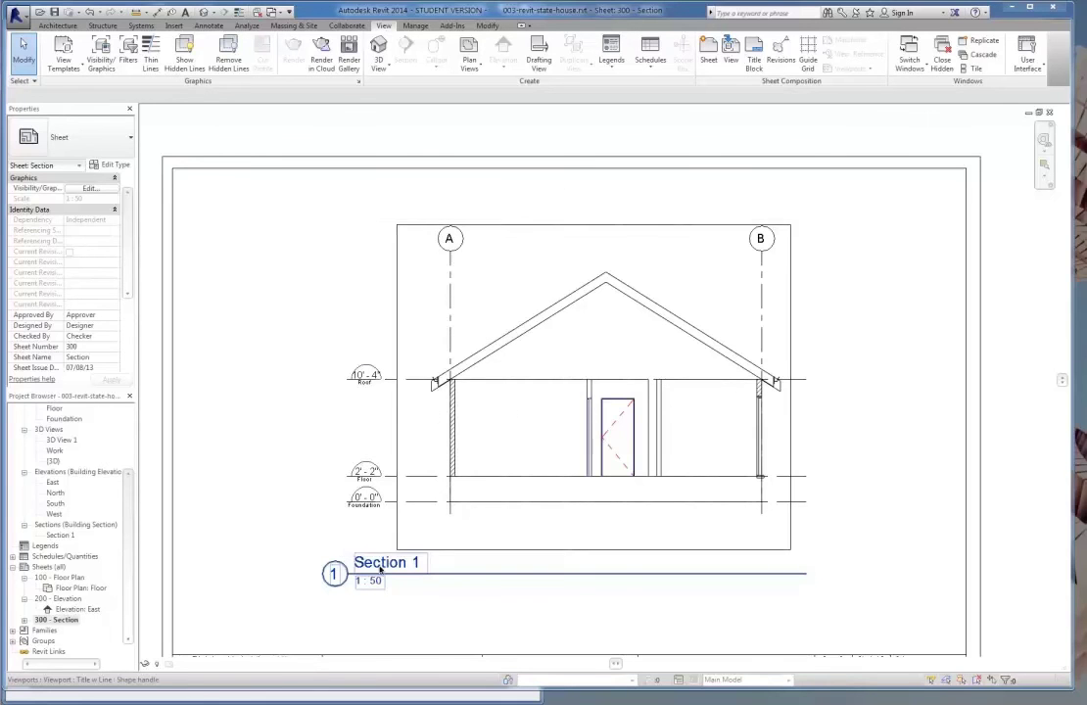
scroll(561, 328, down, 1)
scroll(561, 328, down, 1)
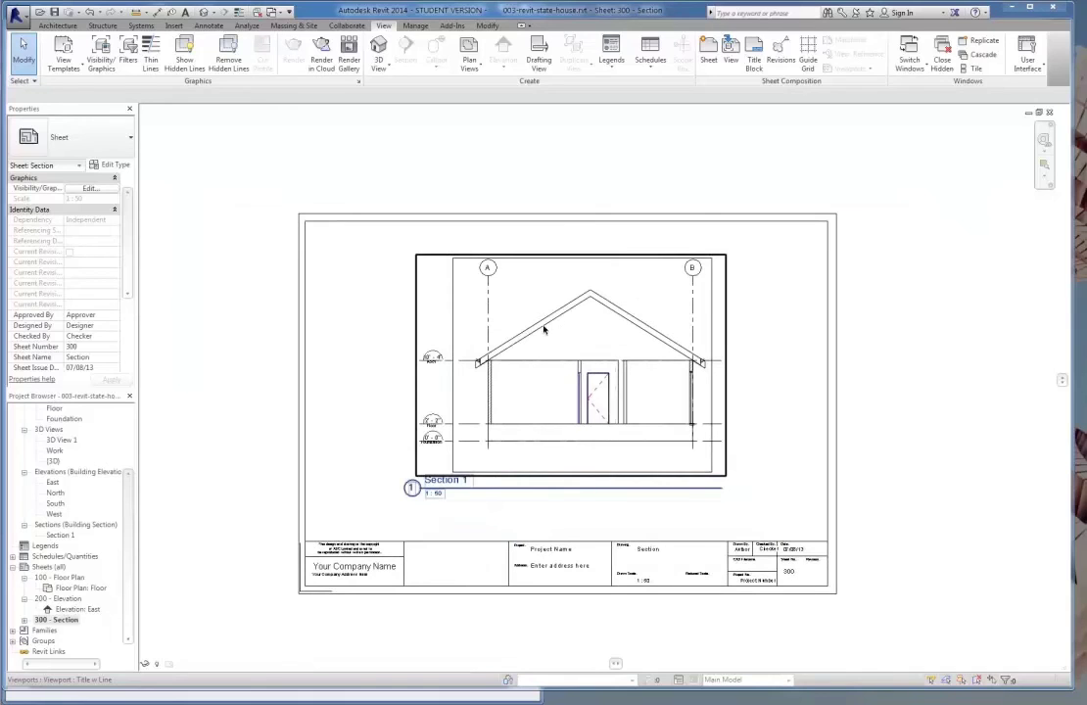
- Try the Section 1 viewport at a scale of 1:20 and move it over the sheet
click(437, 317)
click(82, 200)
text(20)
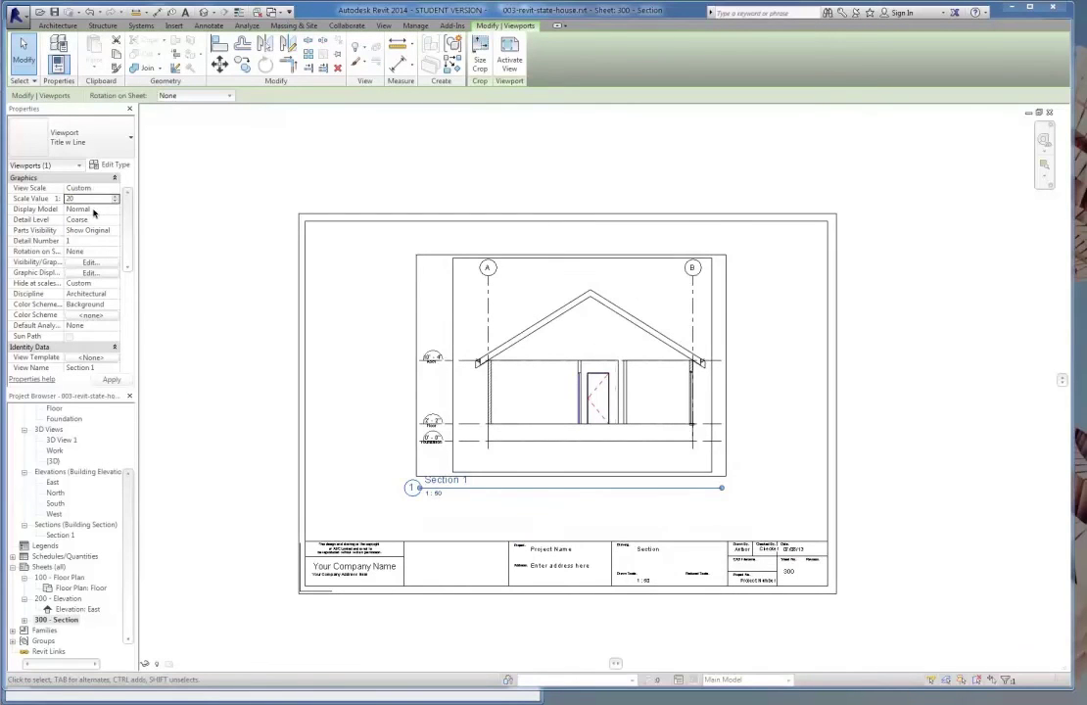
key(Return)
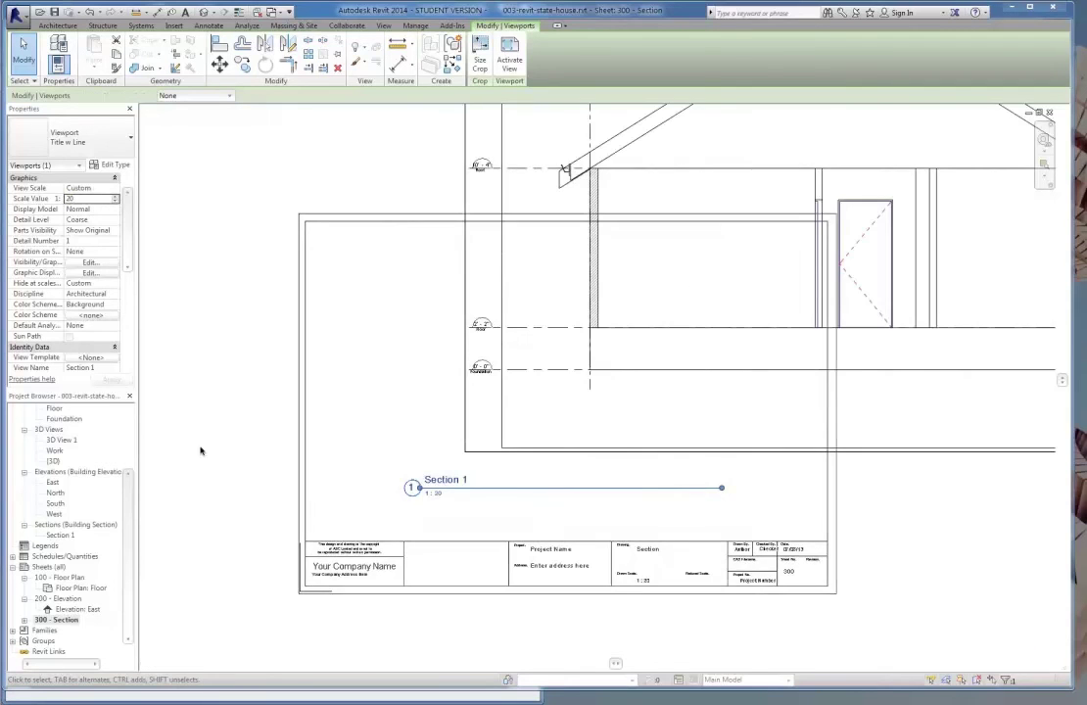
scroll(380, 475, down, 3)
drag(545, 257, 484, 271)
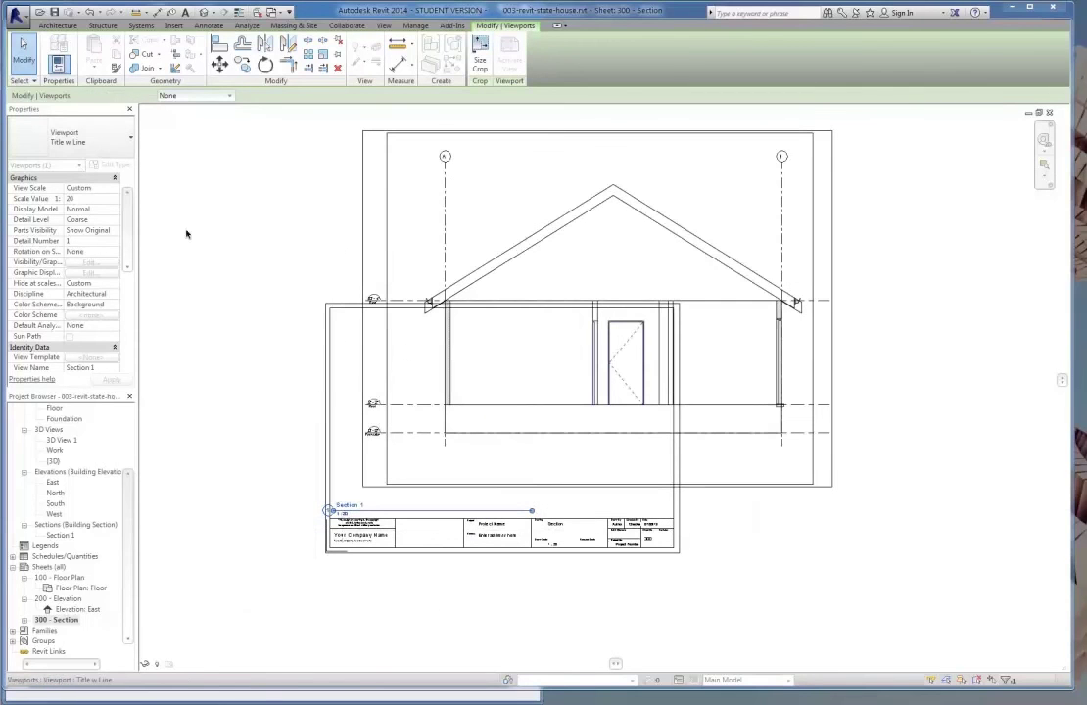
- Set the Section 1 viewport's scale to 1:50, centre it on the sheet and leave it deselected
click(94, 198)
text(50)
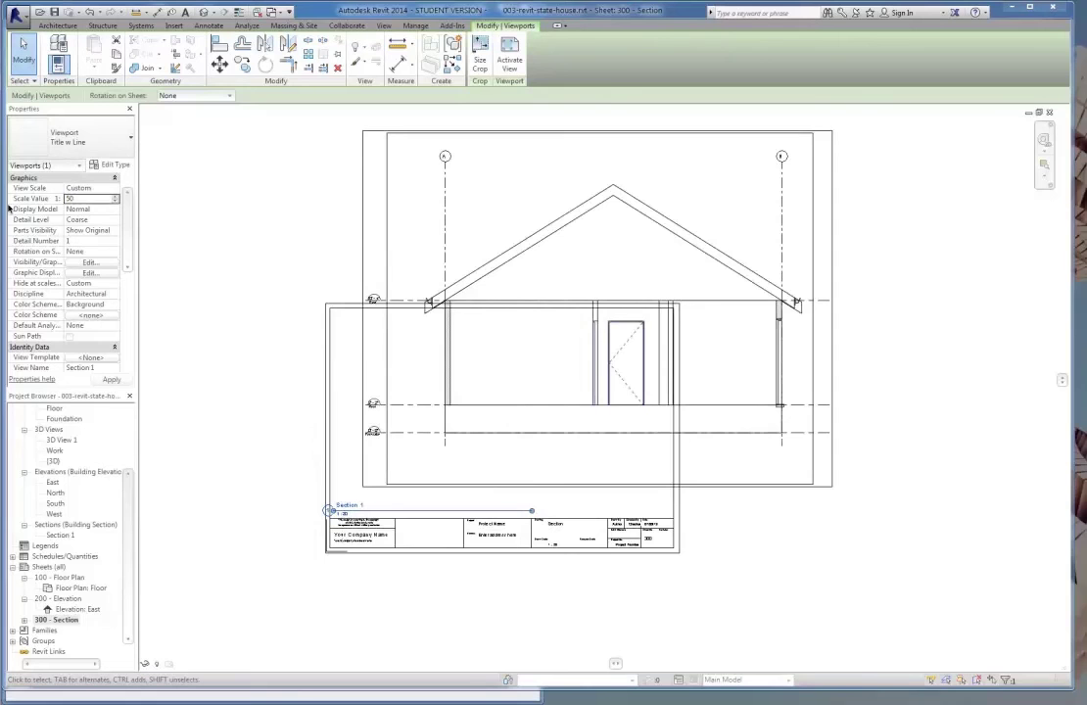
mouse_move(262, 279)
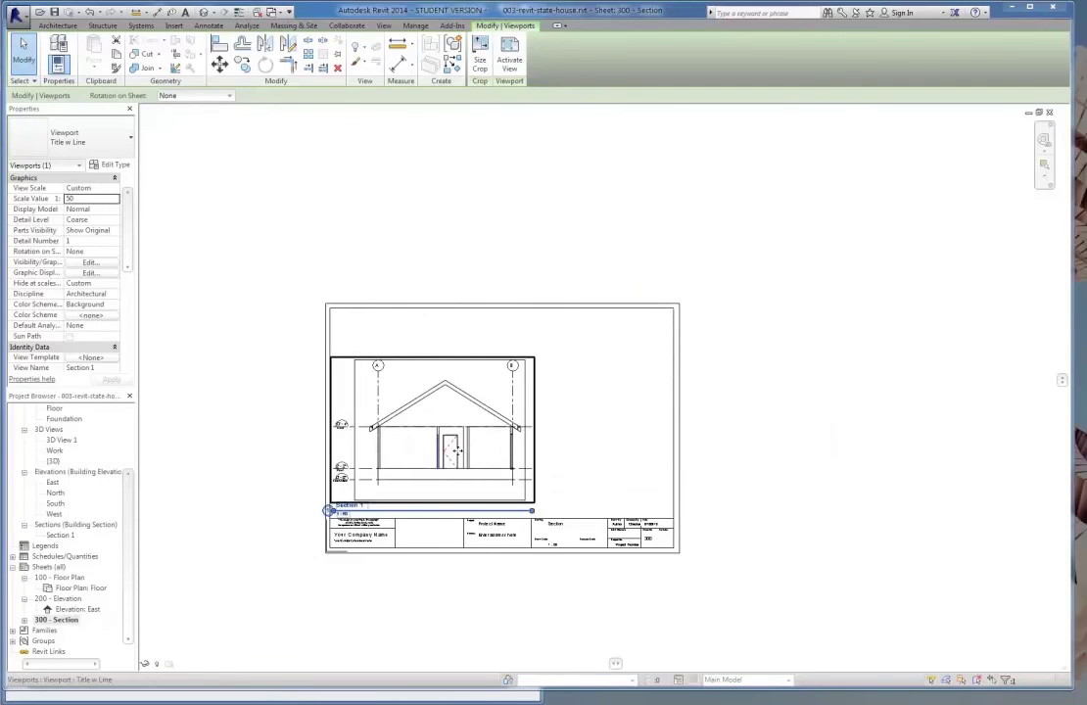
scroll(454, 448, up, 3)
drag(551, 407, 572, 401)
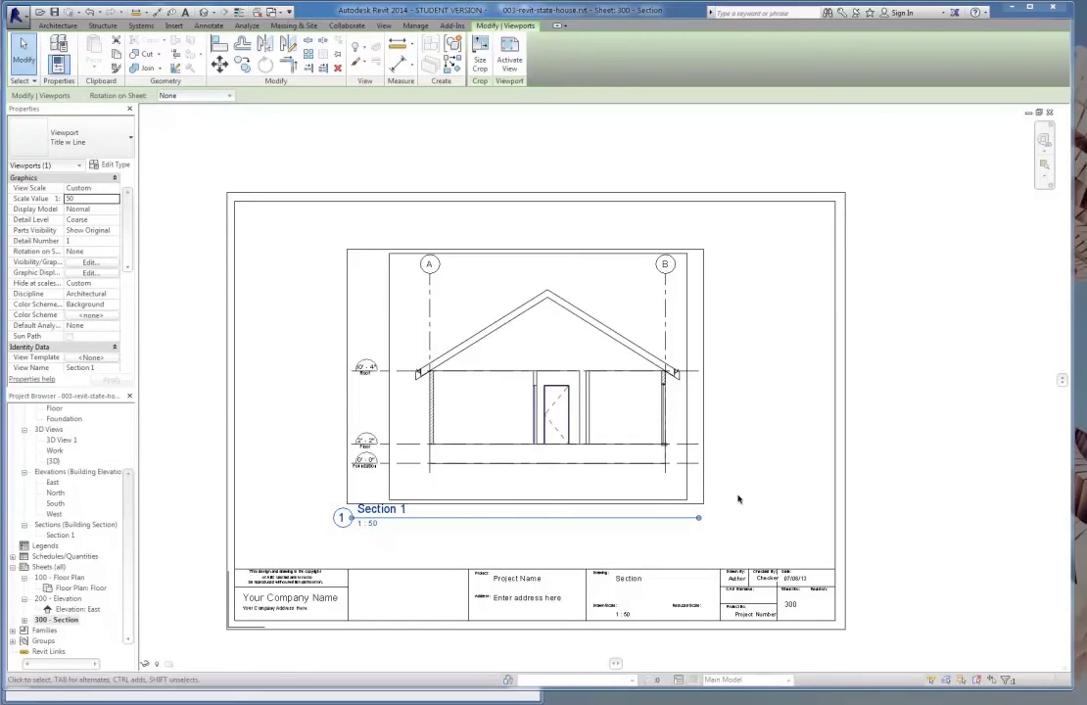
click(737, 499)
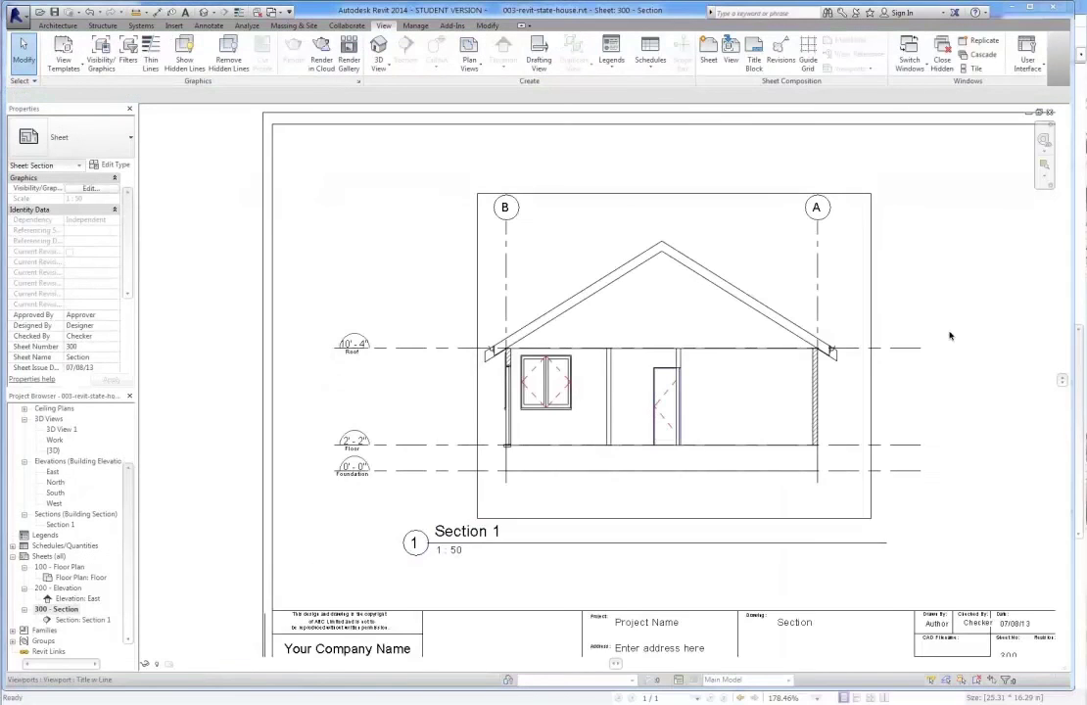
- Open sheet 100 and examine the detail and sheet numbers in the section marker and the East elevation marker
middle_drag(949, 336, 870, 298)
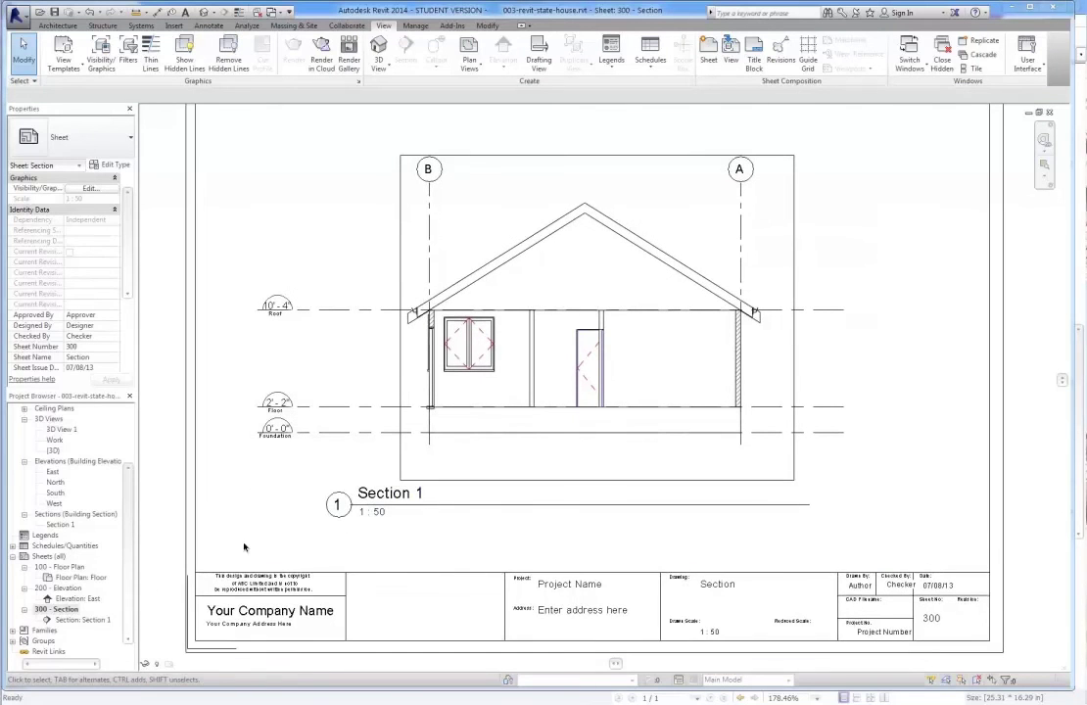
double_click(59, 567)
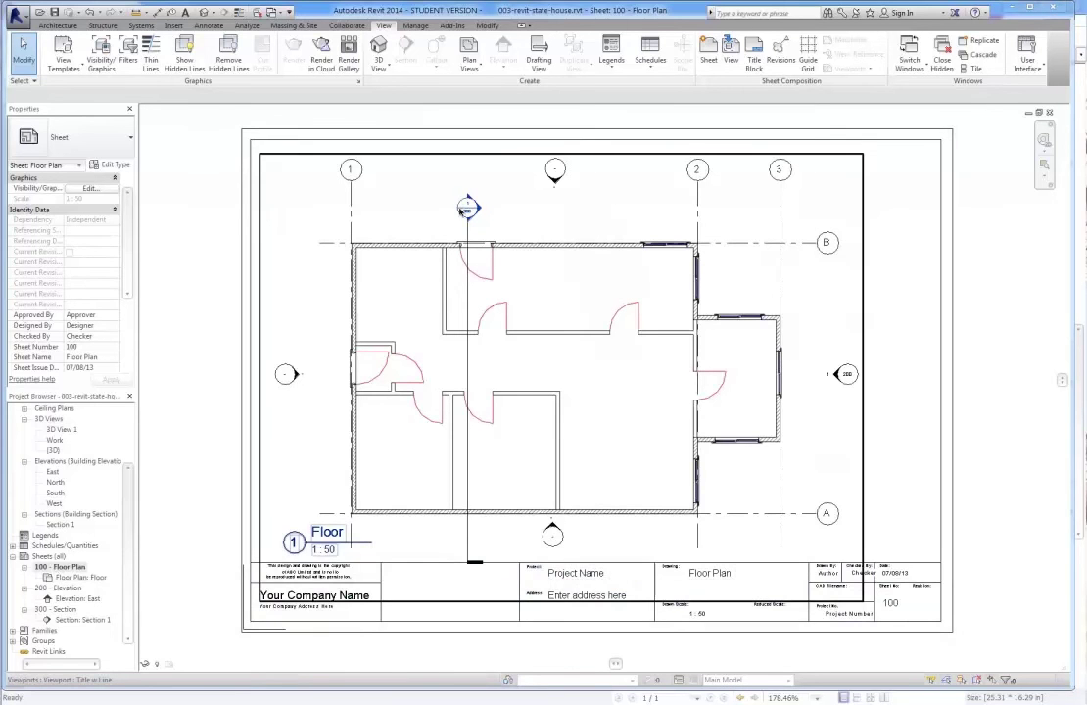
scroll(468, 208, up, 4)
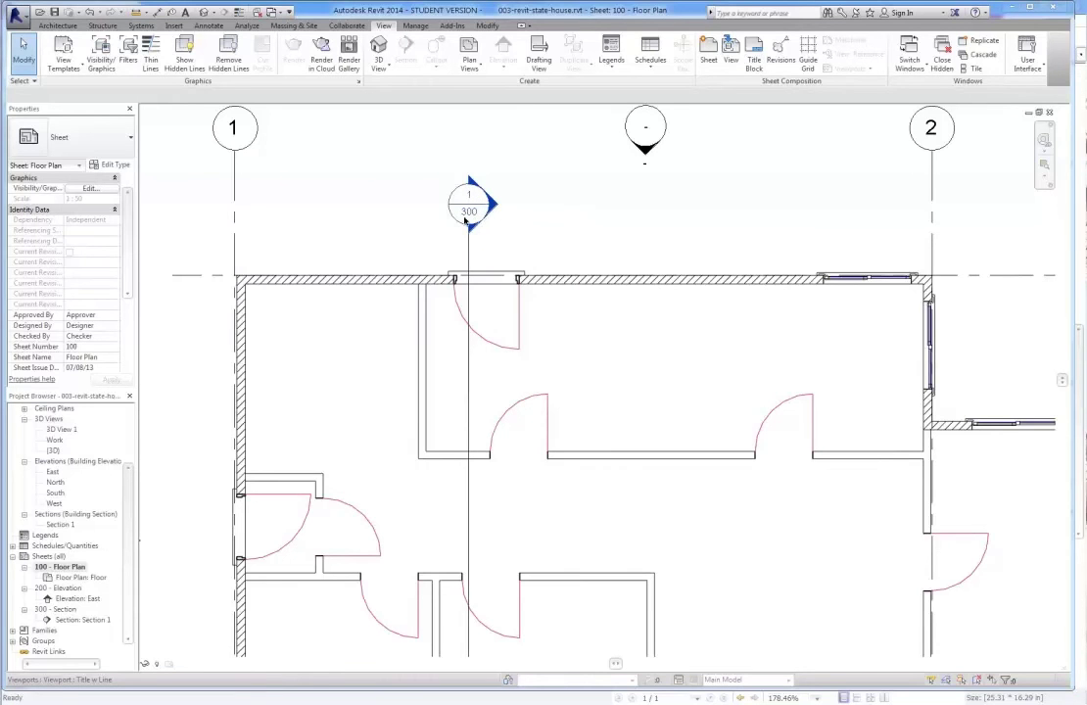
middle_drag(639, 268, 473, 173)
middle_drag(916, 379, 673, 341)
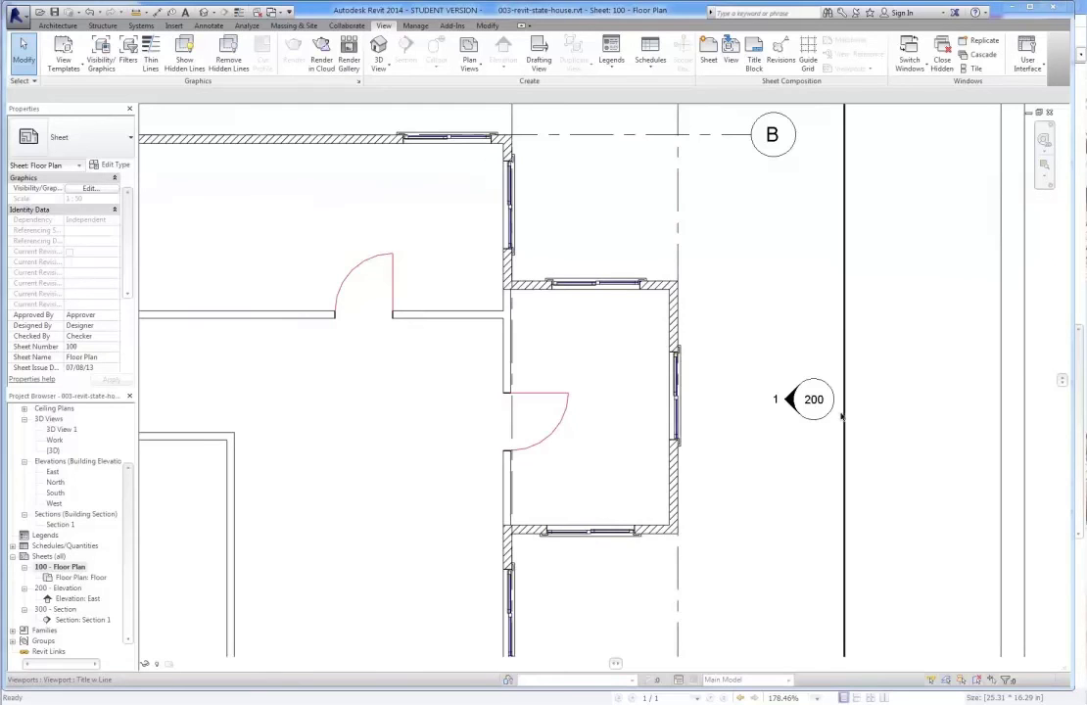
scroll(844, 423, down, 5)
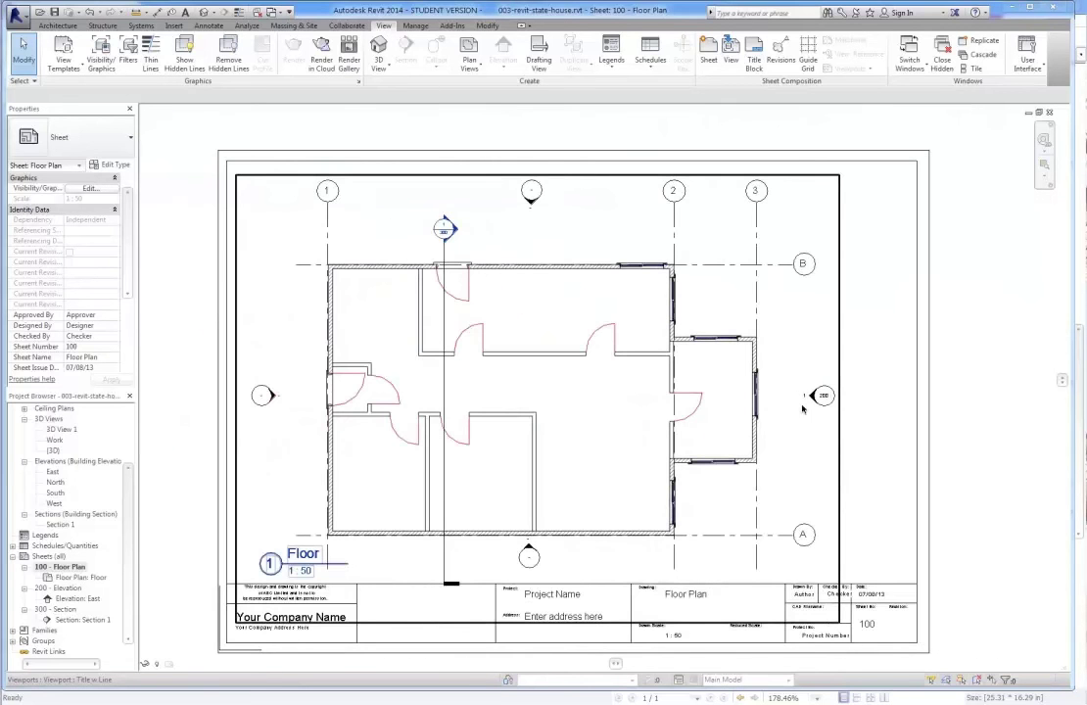
scroll(813, 407, up, 4)
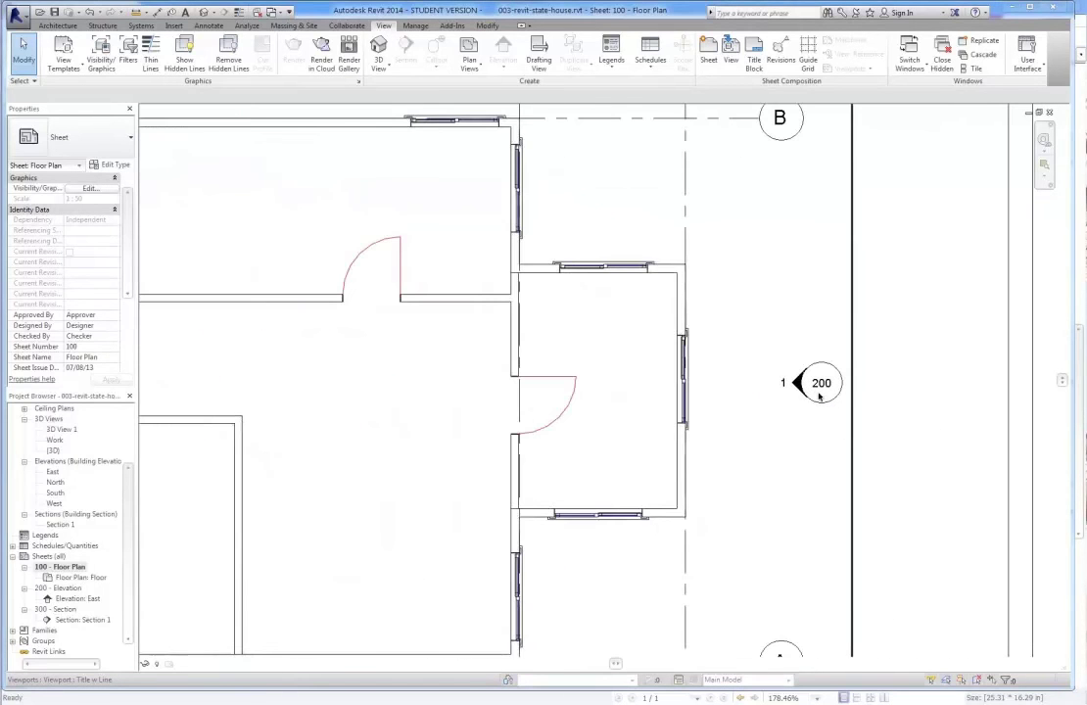
- Activate the floor plan viewport on sheet 100 and open the East elevation from its marker
double_click(798, 387)
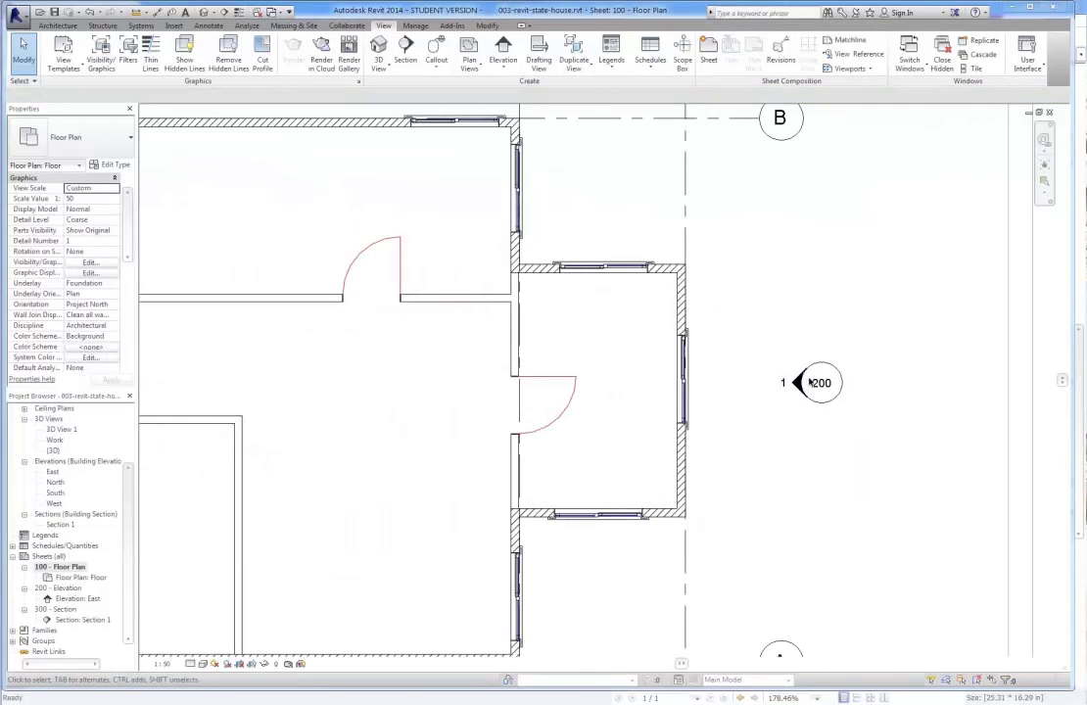
scroll(876, 411, down, 4)
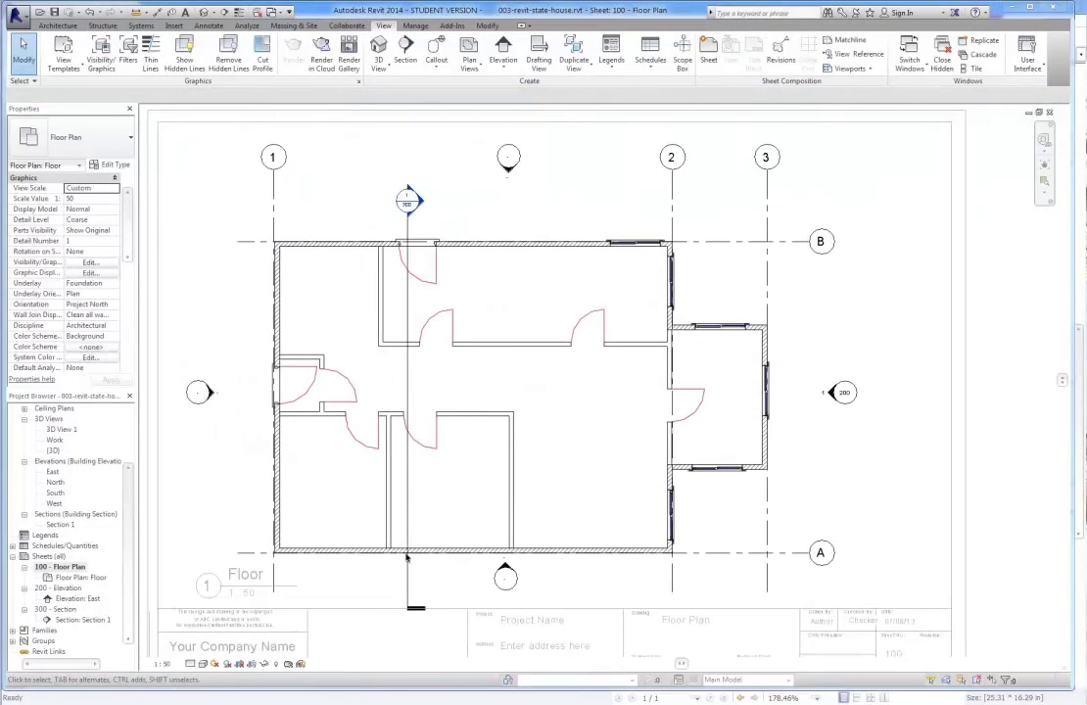
double_click(842, 393)
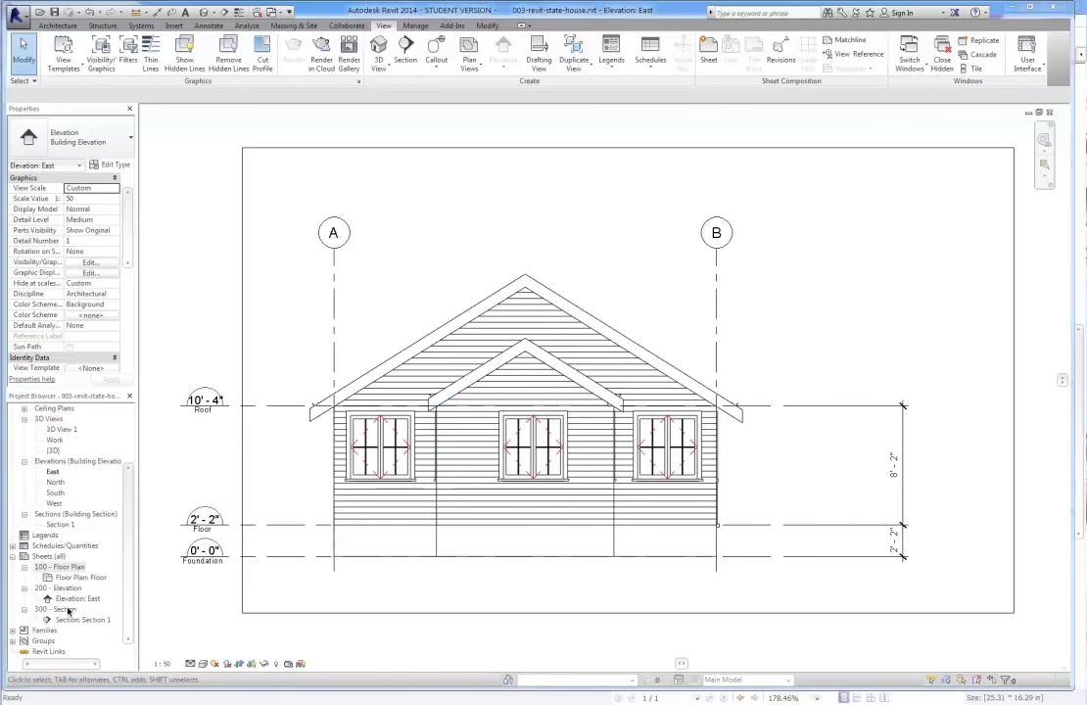
- Open the Section 1 view from its section head on sheet 100 and return to sheet 300
double_click(50, 568)
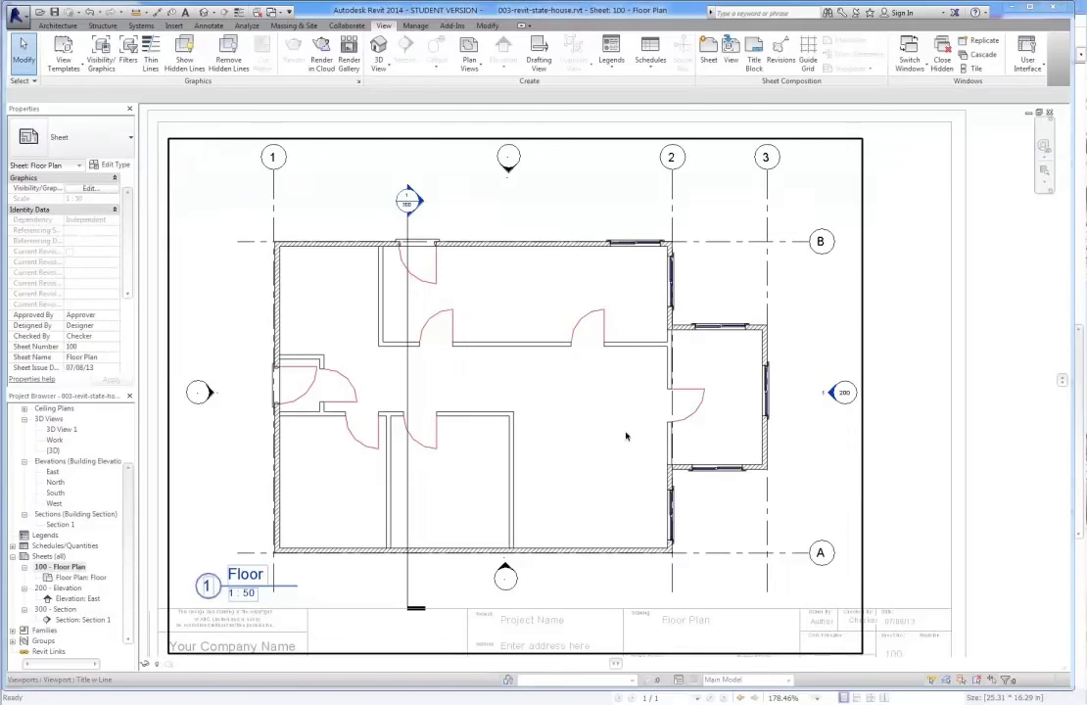
click(408, 198)
double_click(408, 199)
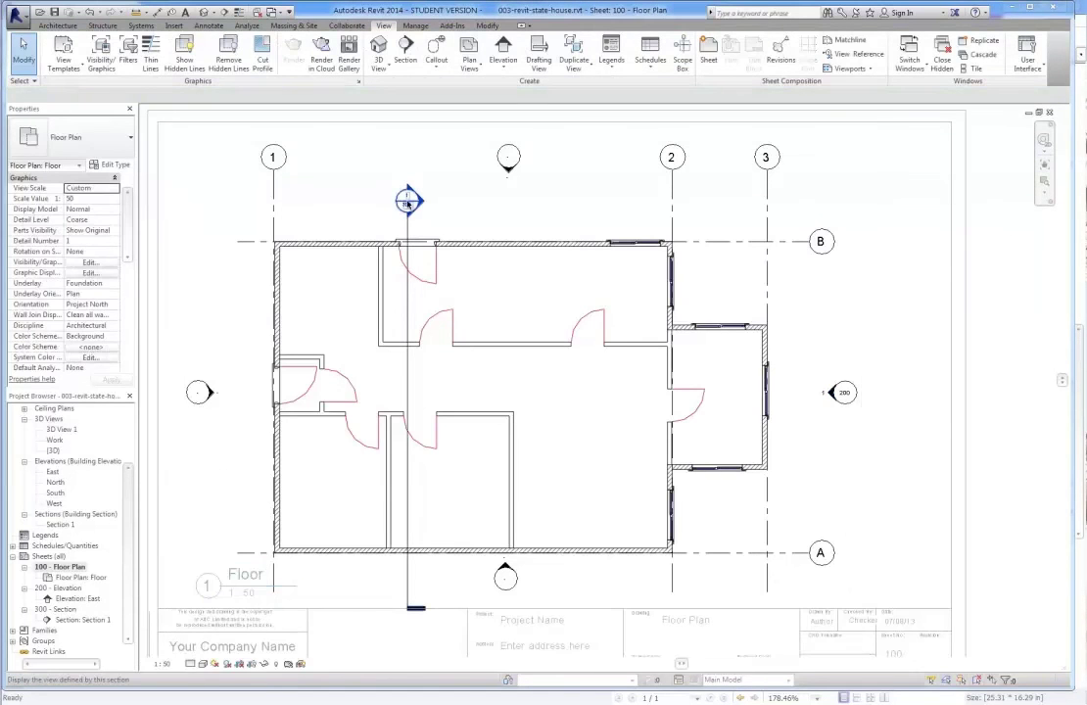
double_click(408, 200)
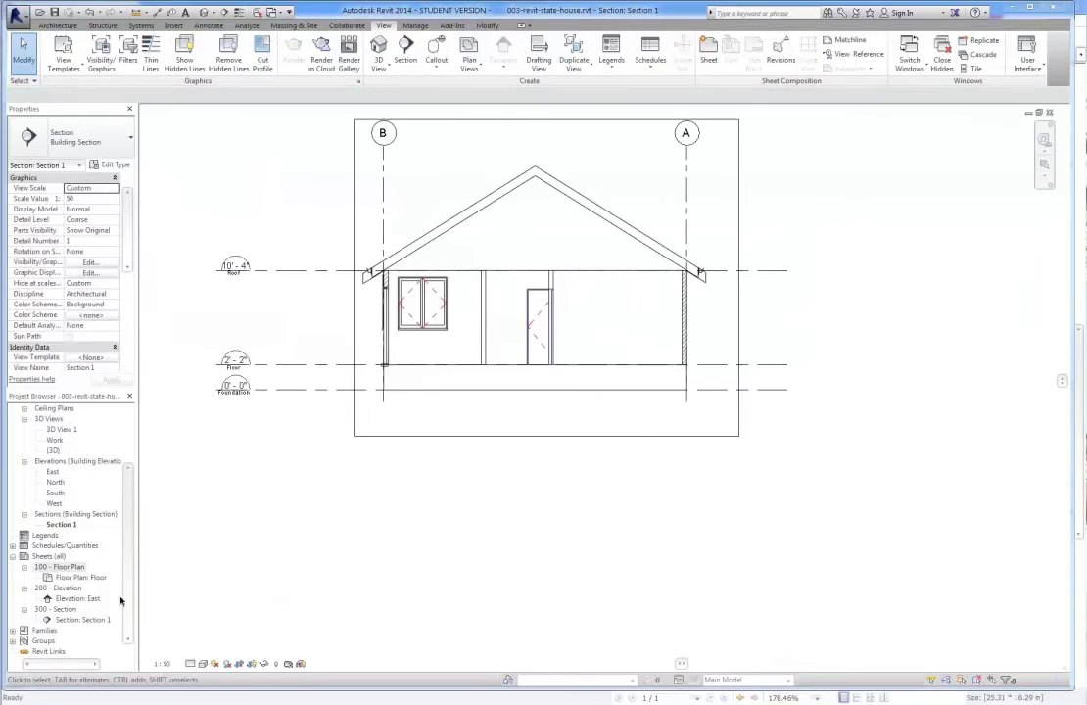
double_click(54, 609)
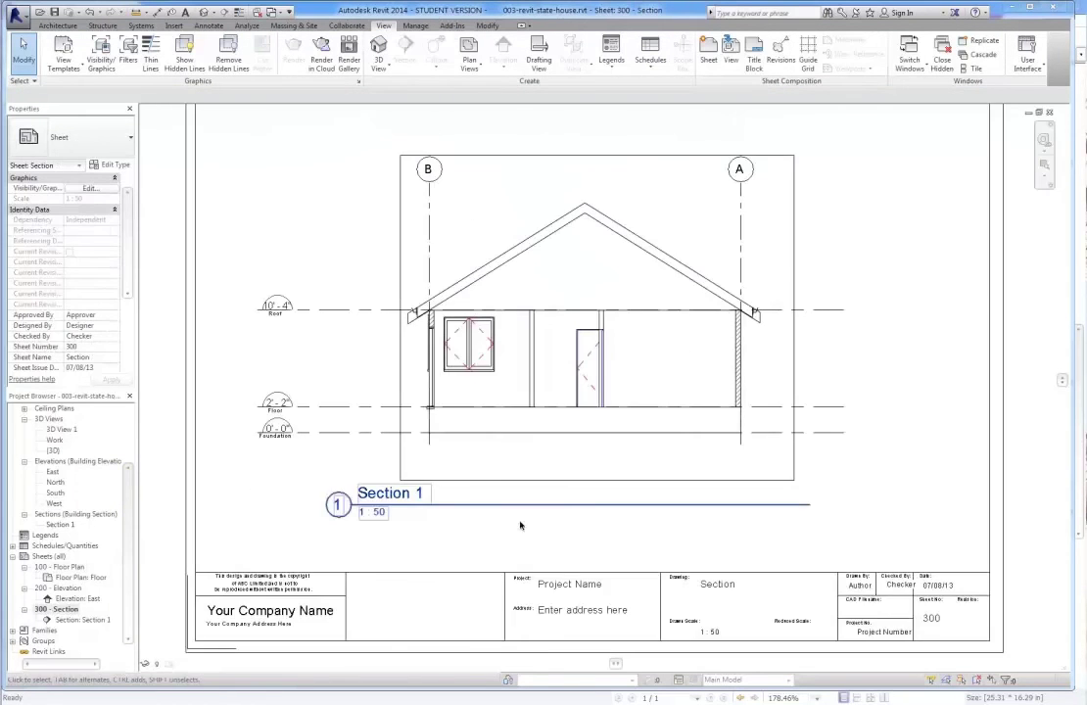
scroll(639, 512, down, 2)
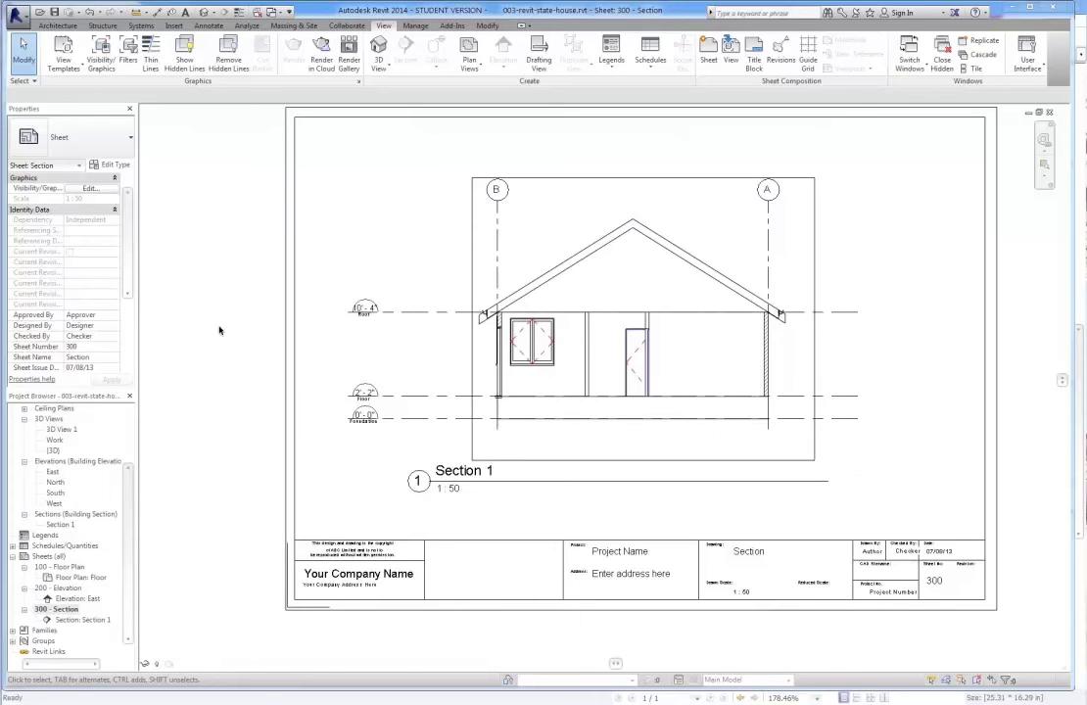
- Switch to Foxit Reader and show the drawing number guidelines in the WORKING DRAWING SETS - BASICS document
click(3, 109)
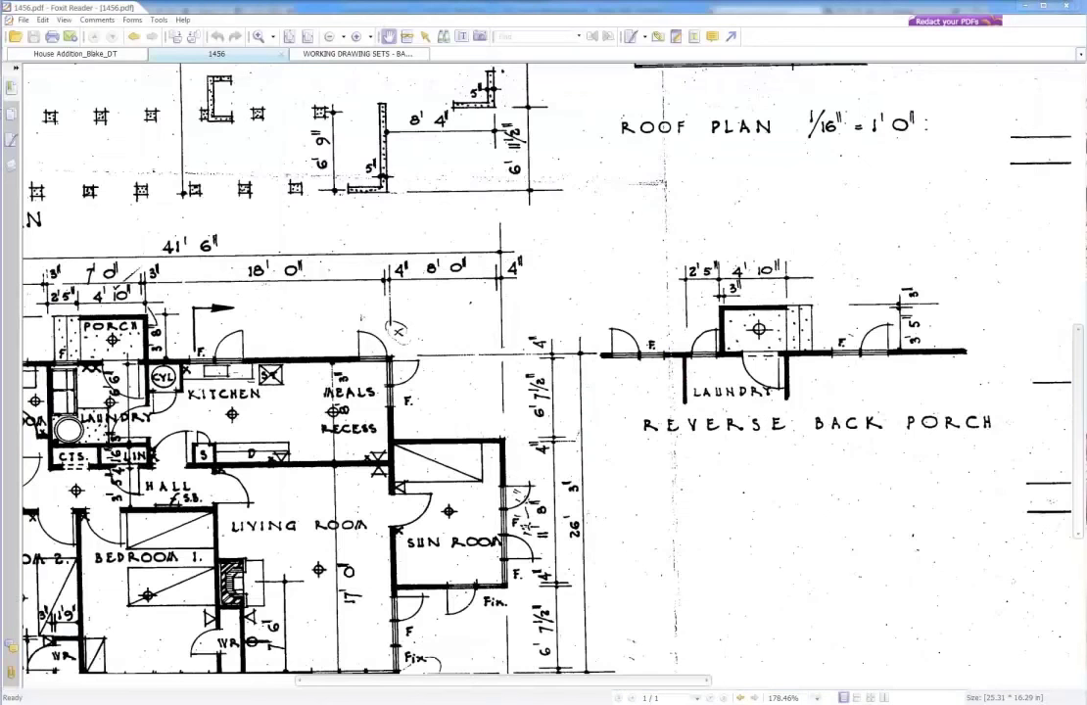
click(358, 54)
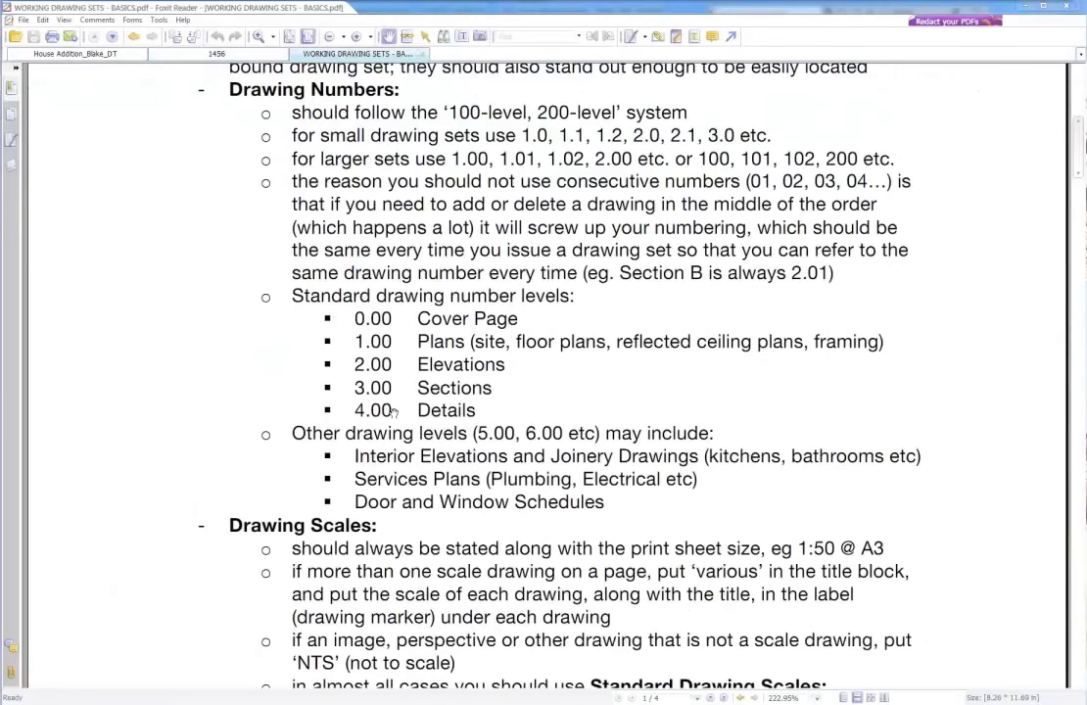
- Leave Foxit Reader for Revit and create a new sheet with the default title block
click(206, 54)
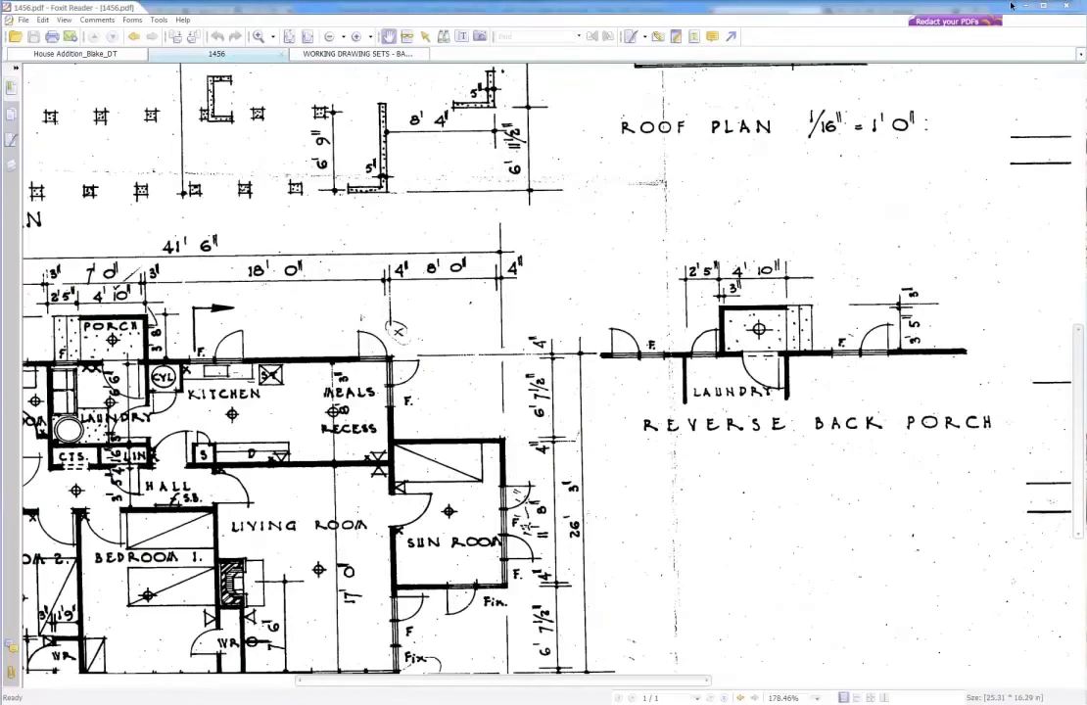
click(1023, 6)
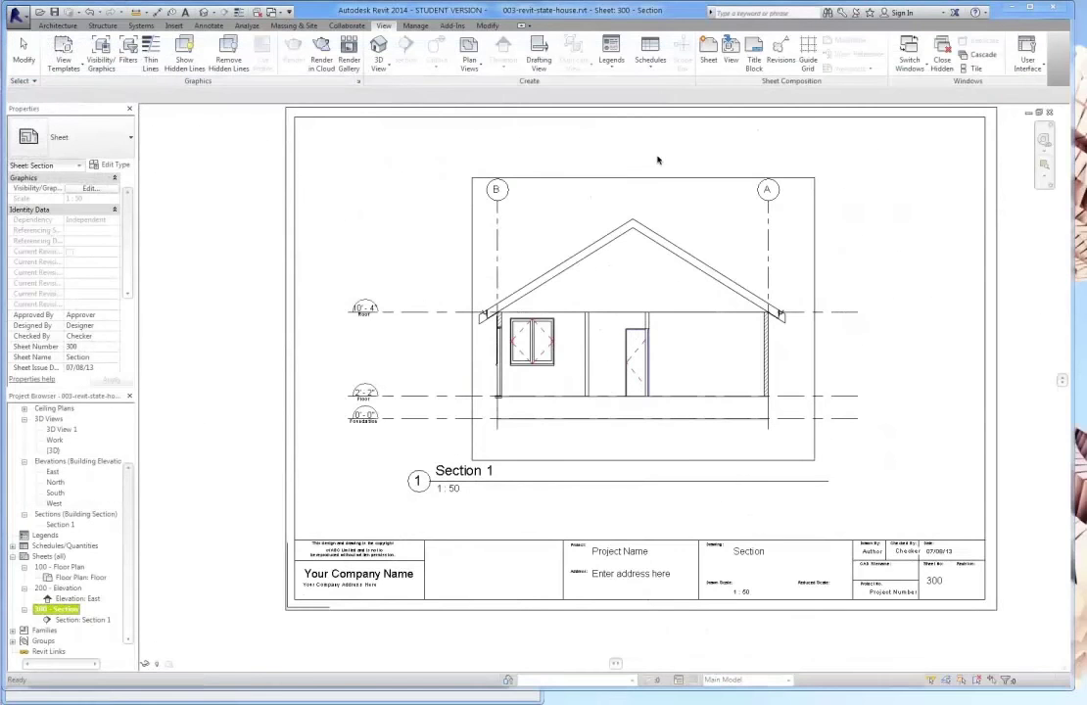
click(707, 51)
click(578, 483)
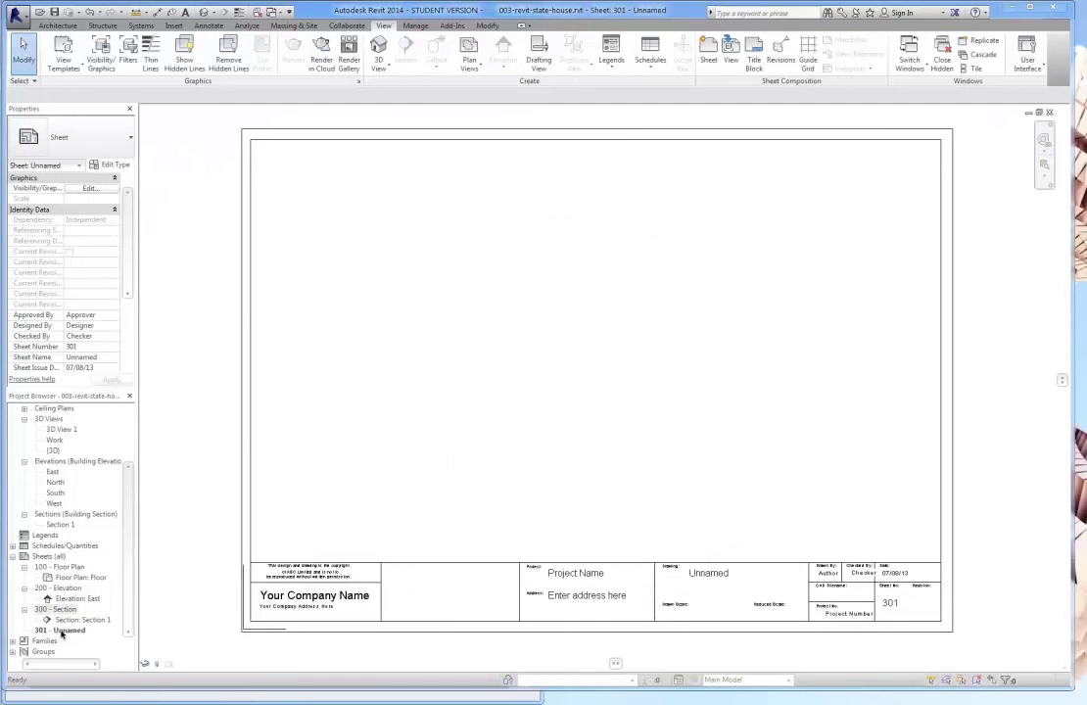
- Renumber the new sheet to 400 and name it Details
right_click(63, 631)
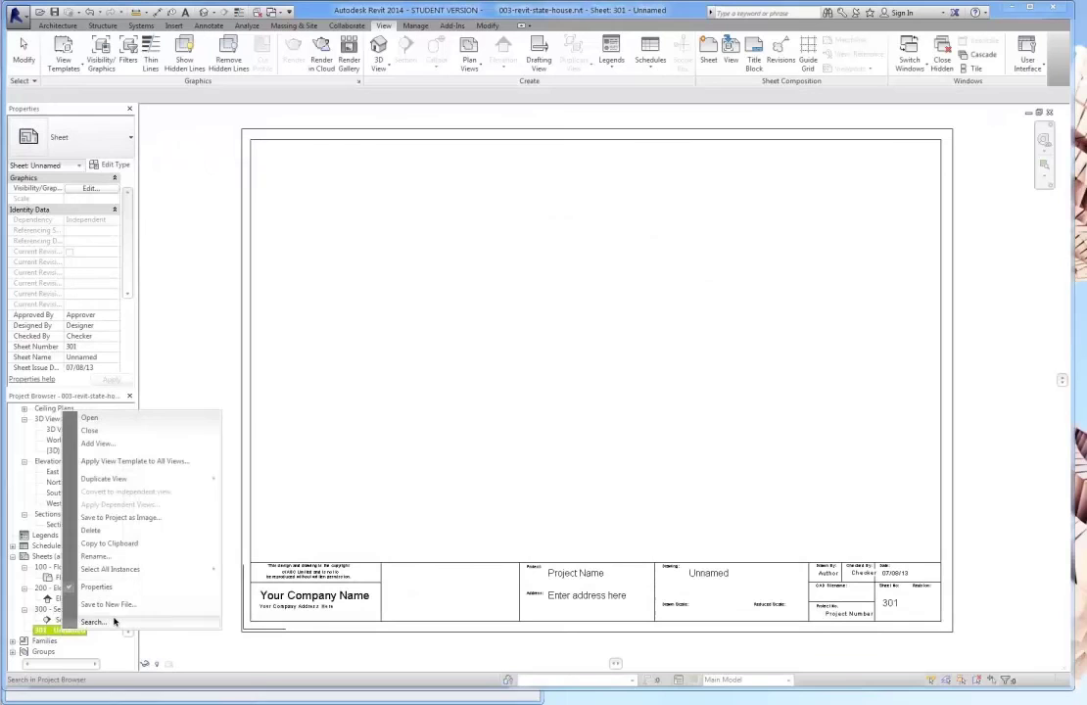
click(112, 558)
text(400)
key(Tab)
text(0)
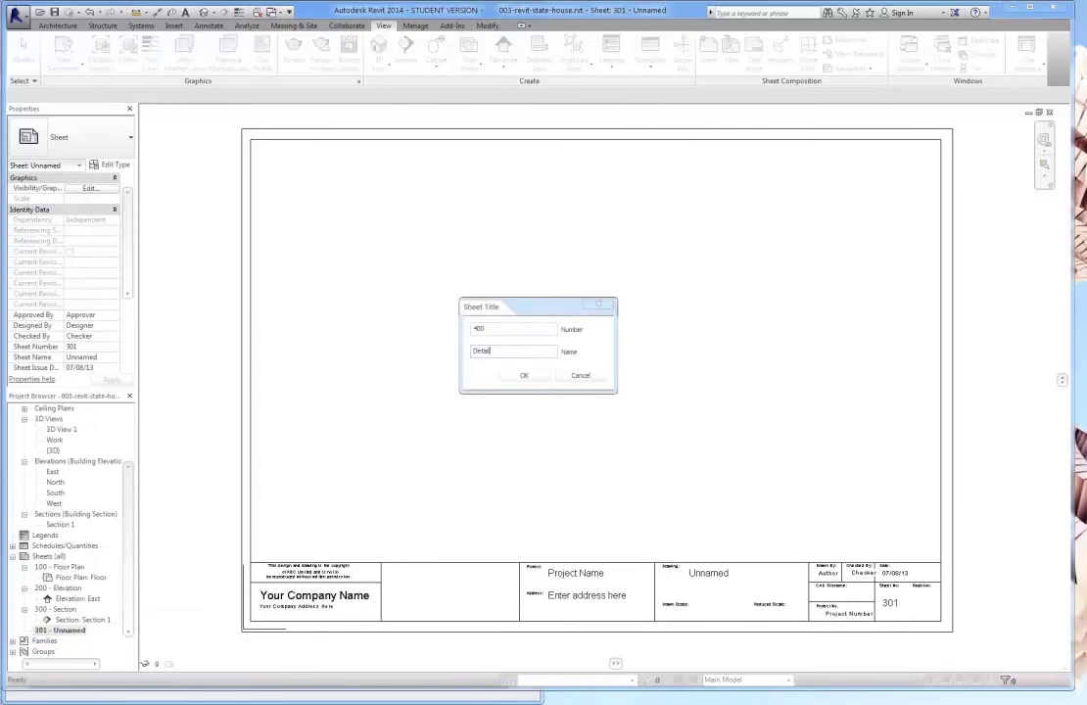
key(Return)
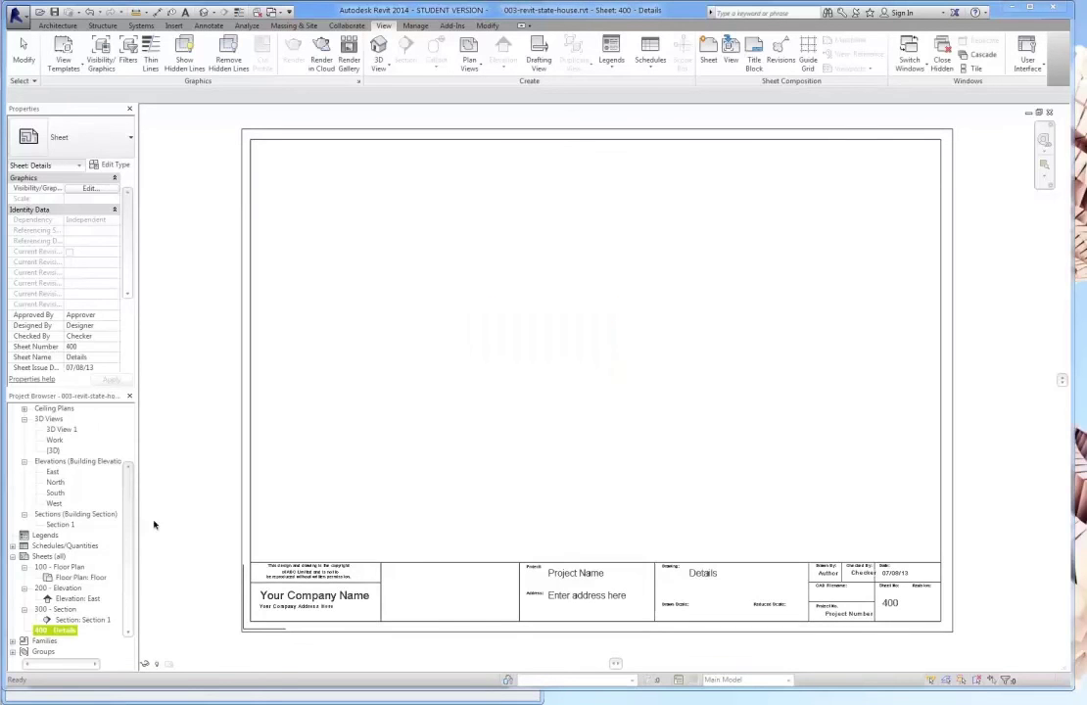
click(382, 472)
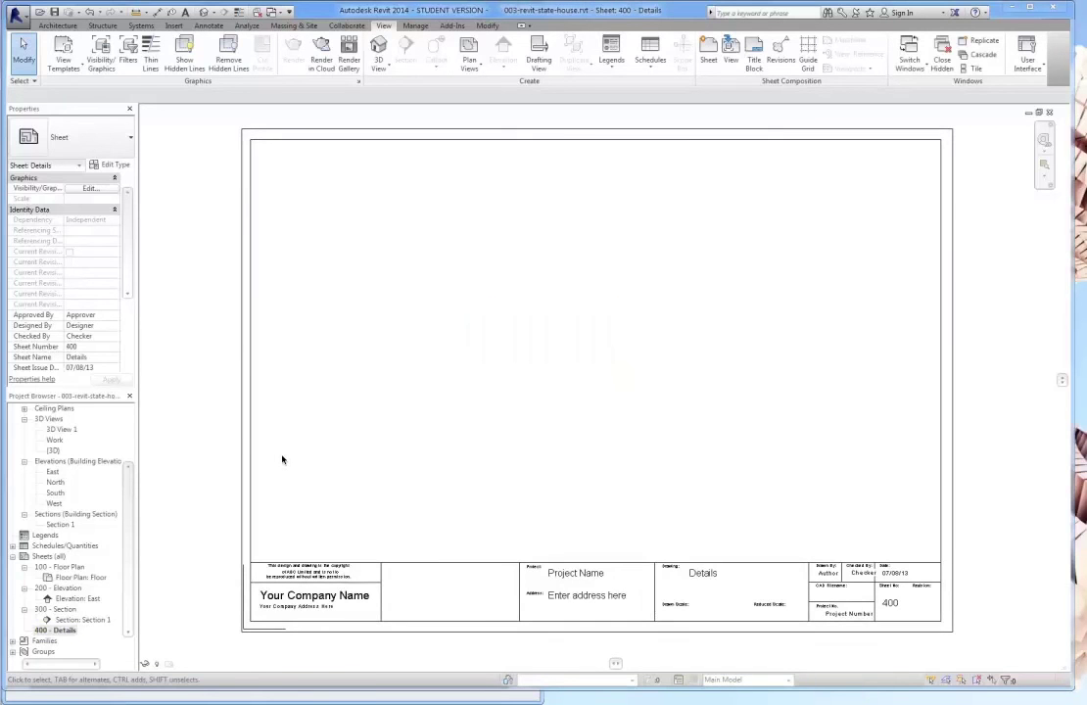
- Open the Section 1 view and examine the eaves and exterior wall junctions on both sides of the building
double_click(71, 620)
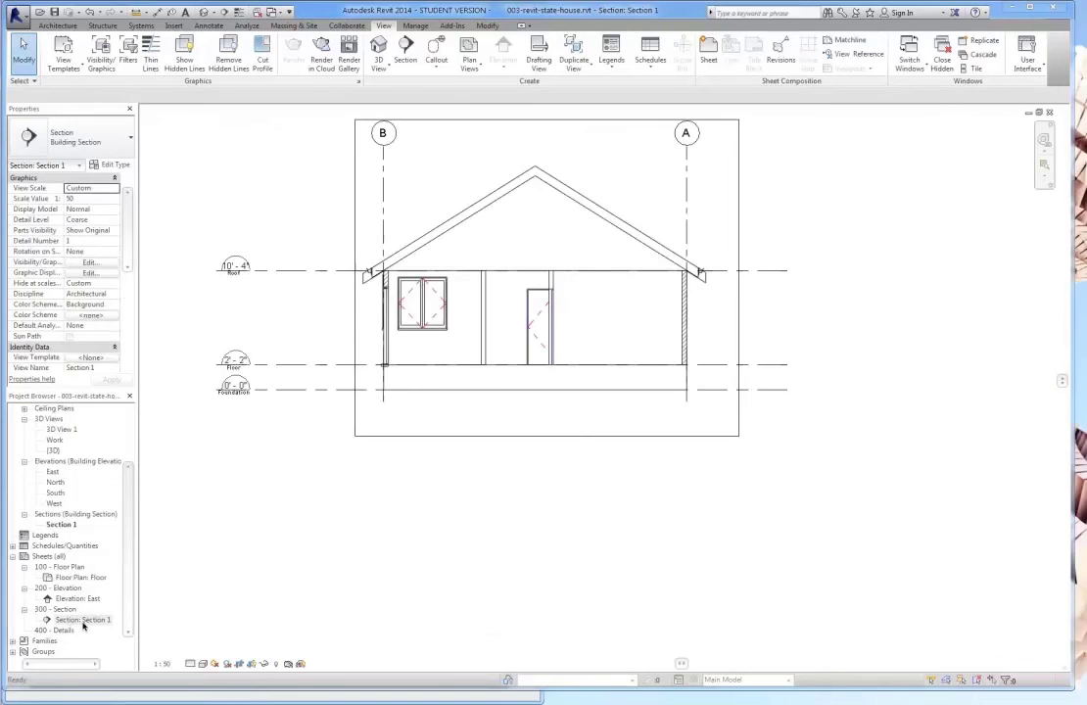
scroll(421, 323, up, 5)
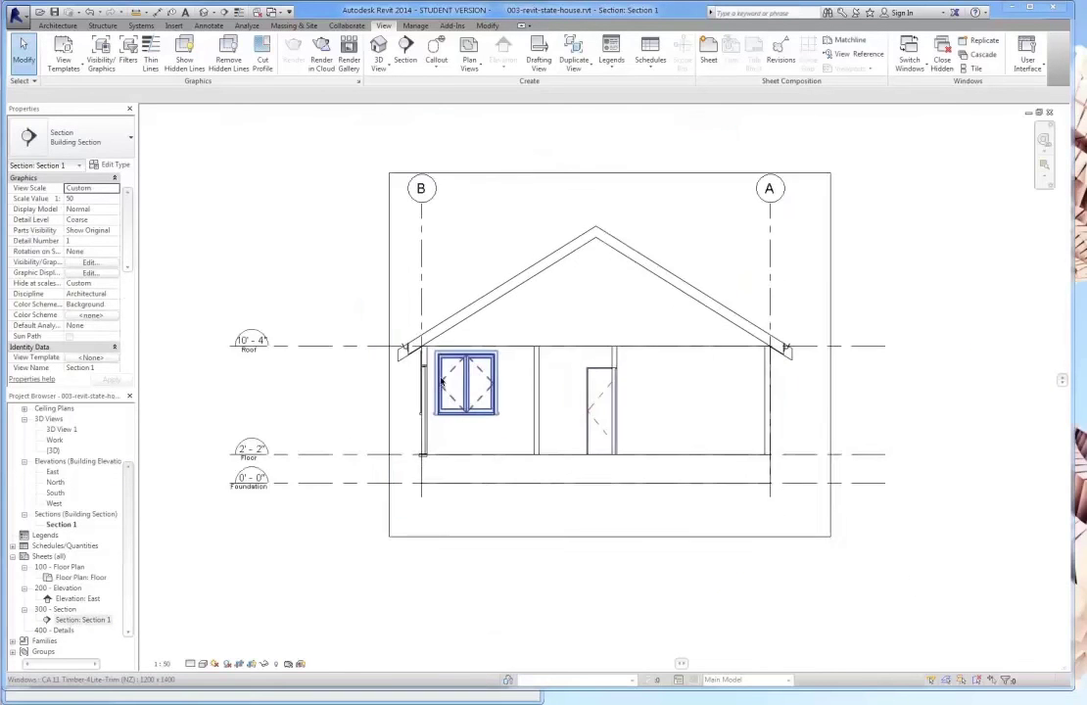
scroll(412, 311, up, 2)
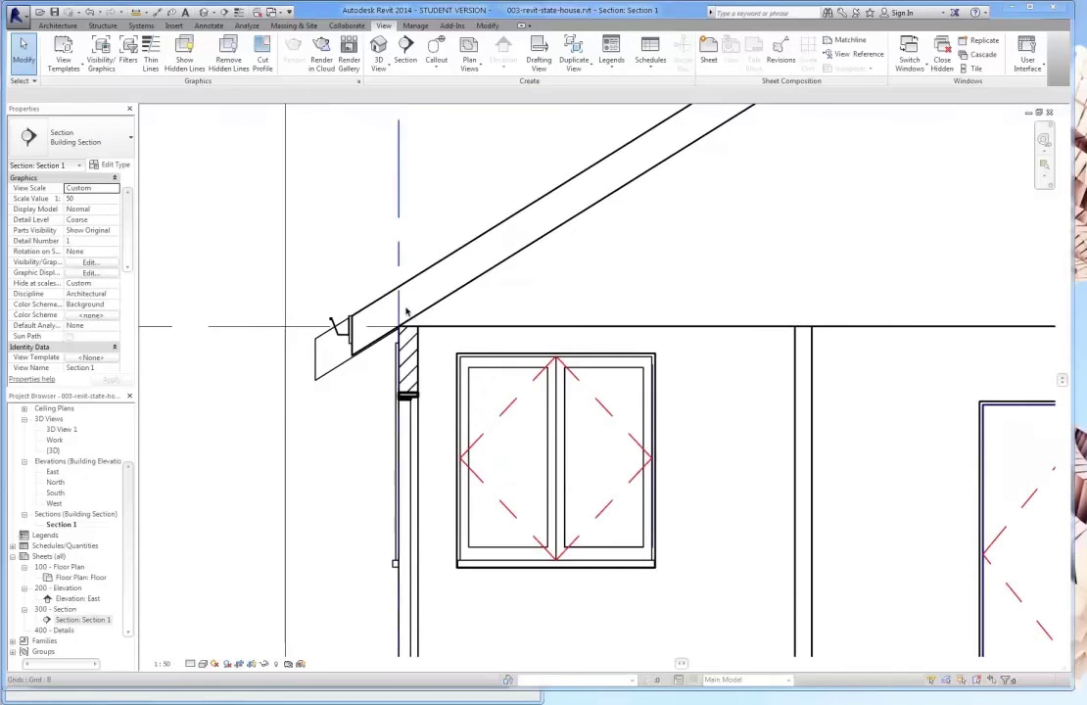
middle_drag(367, 453, 443, 395)
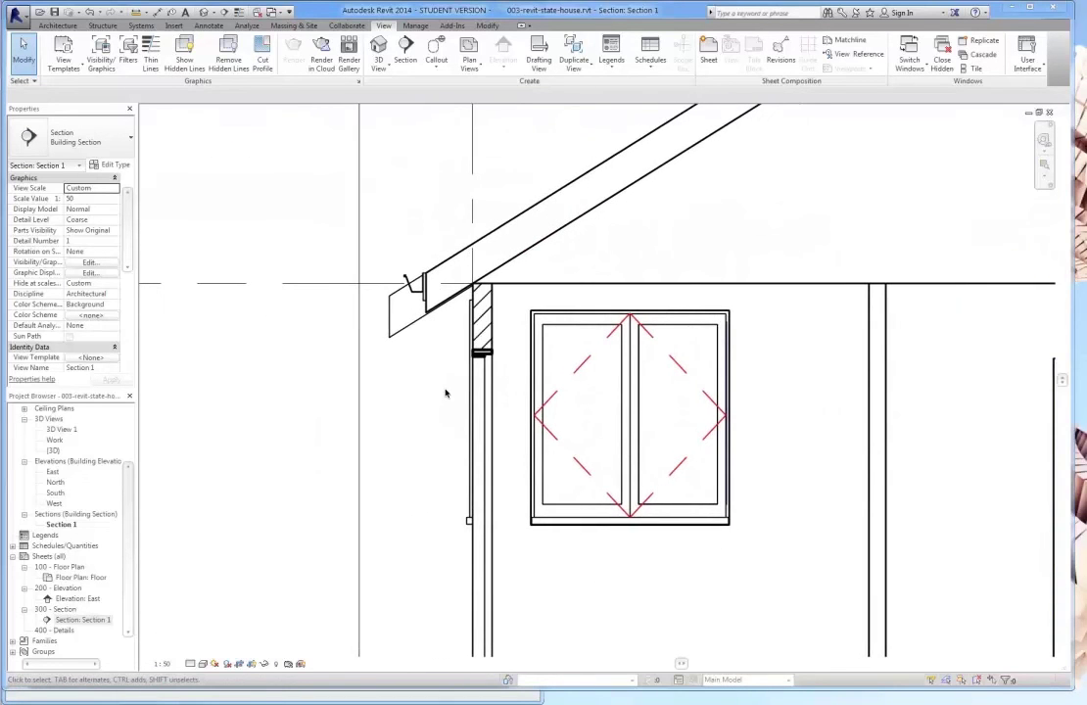
scroll(404, 390, down, 3)
scroll(943, 354, up, 2)
scroll(942, 355, up, 2)
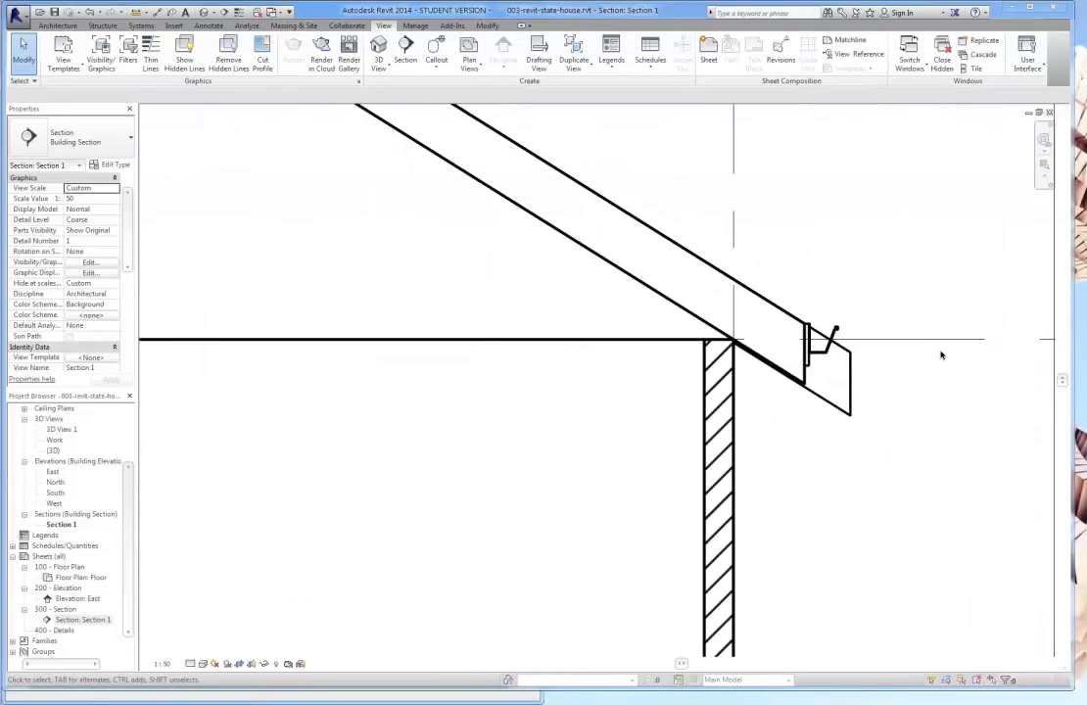
scroll(940, 360, down, 4)
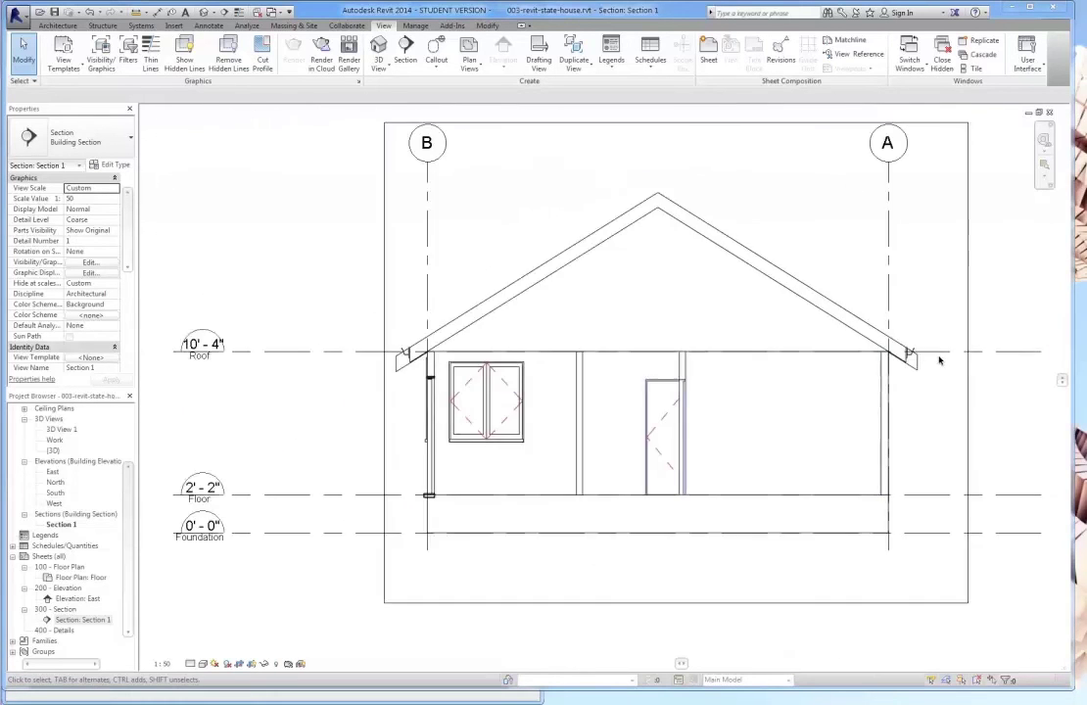
scroll(437, 391, up, 5)
scroll(438, 391, up, 3)
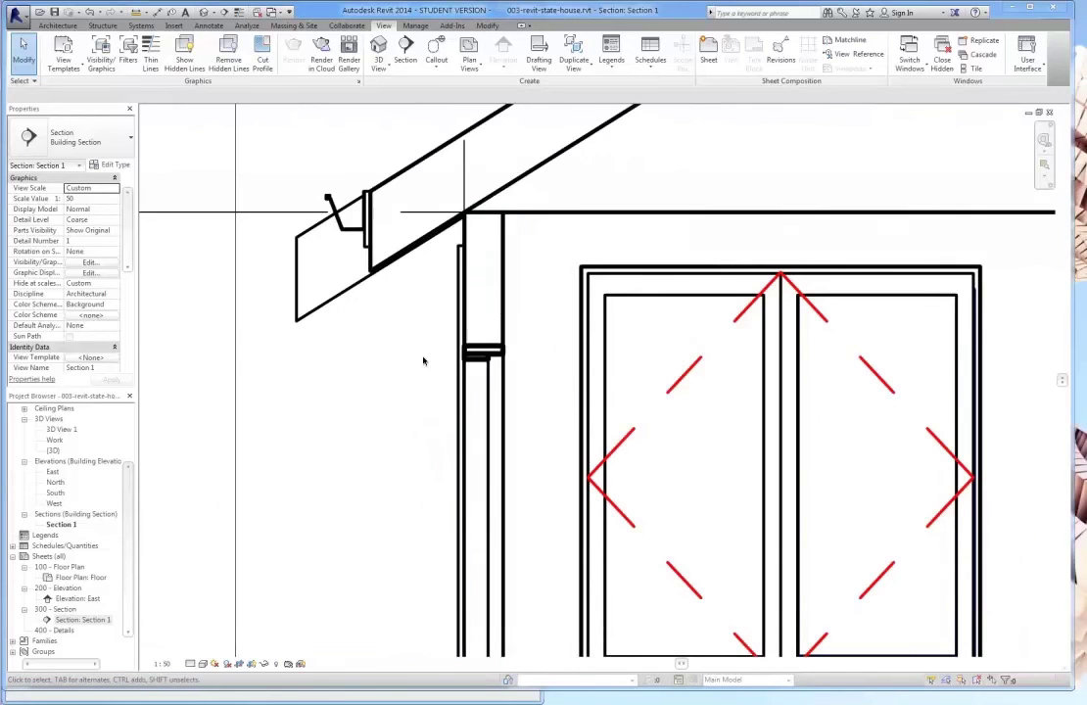
scroll(511, 368, up, 3)
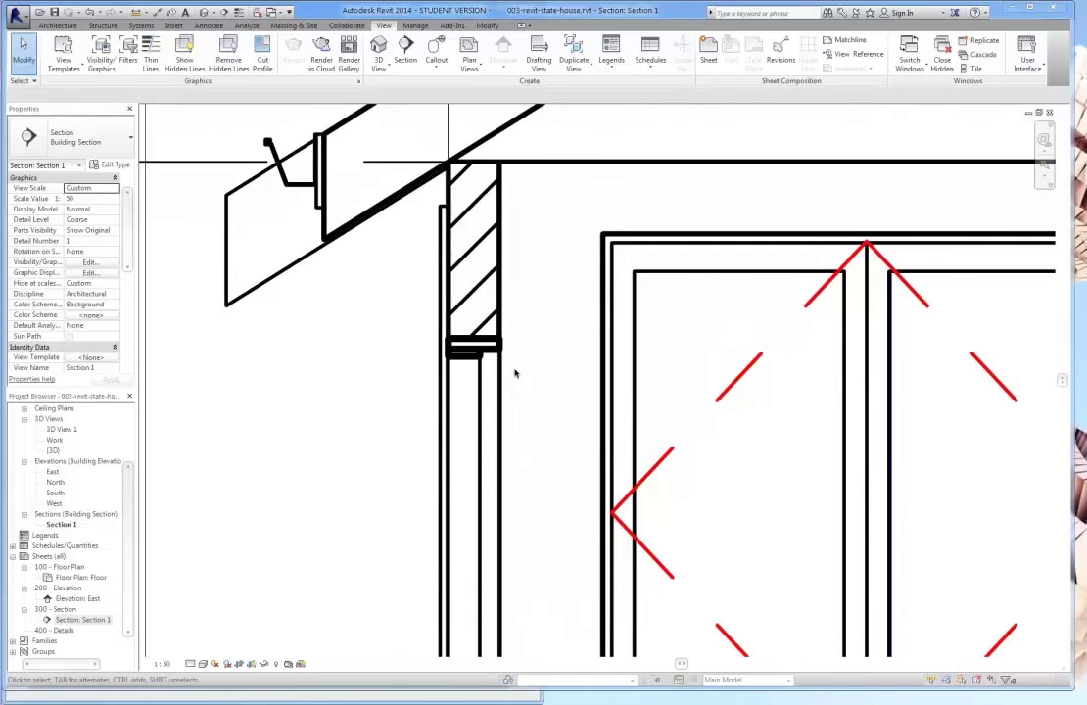
scroll(573, 368, down, 1)
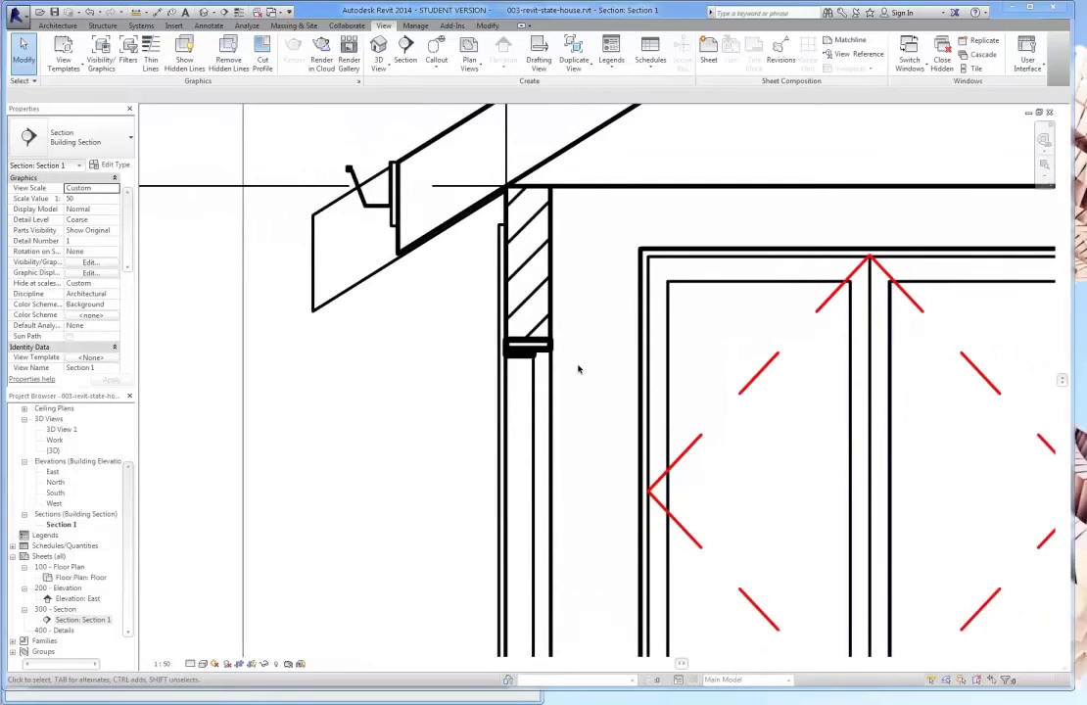
scroll(483, 450, down, 3)
scroll(298, 377, up, 2)
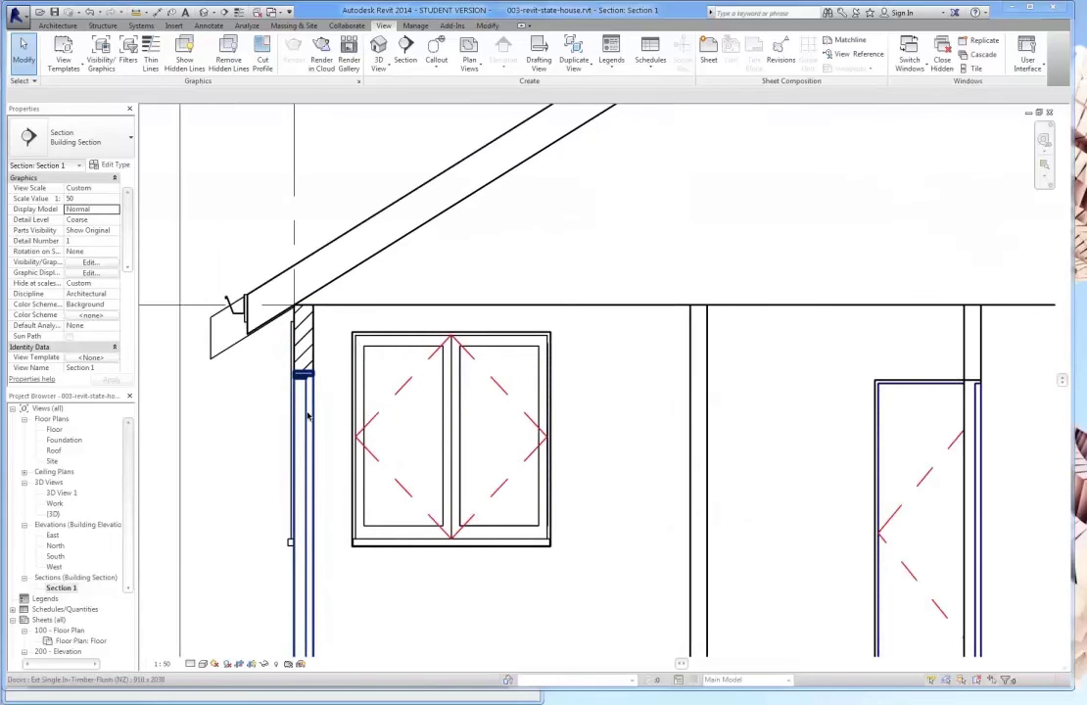
- Open the Floor plan view and consult the External Corner detail in the house addition PDF in Foxit Reader before returning to Revit
double_click(54, 430)
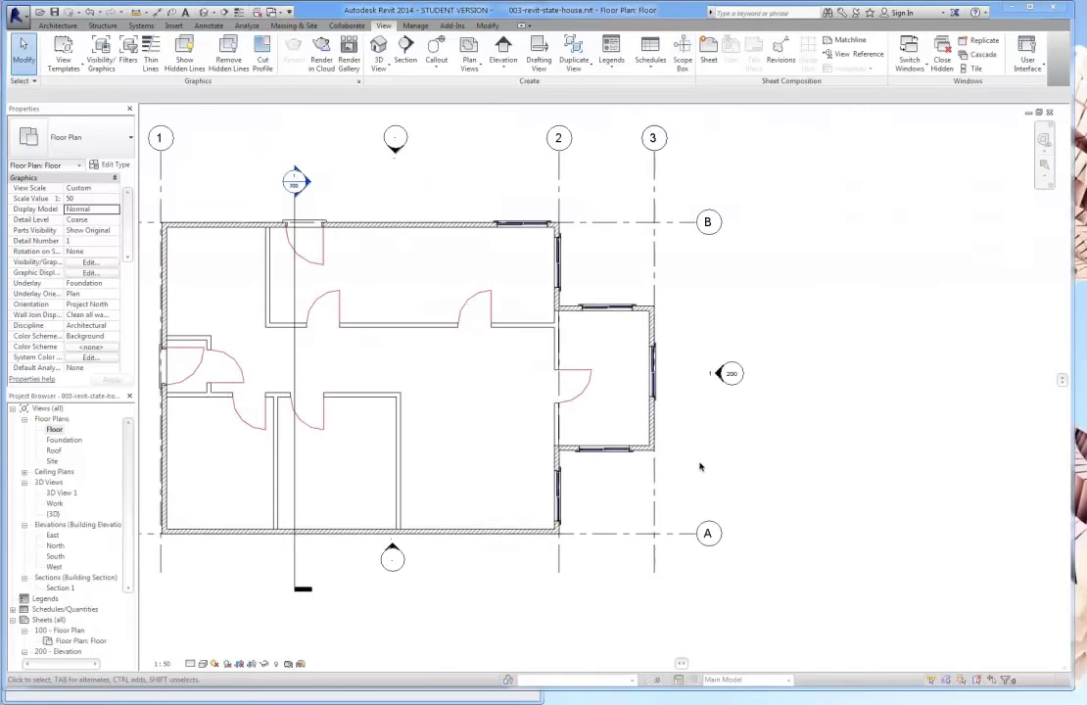
middle_drag(700, 469, 650, 502)
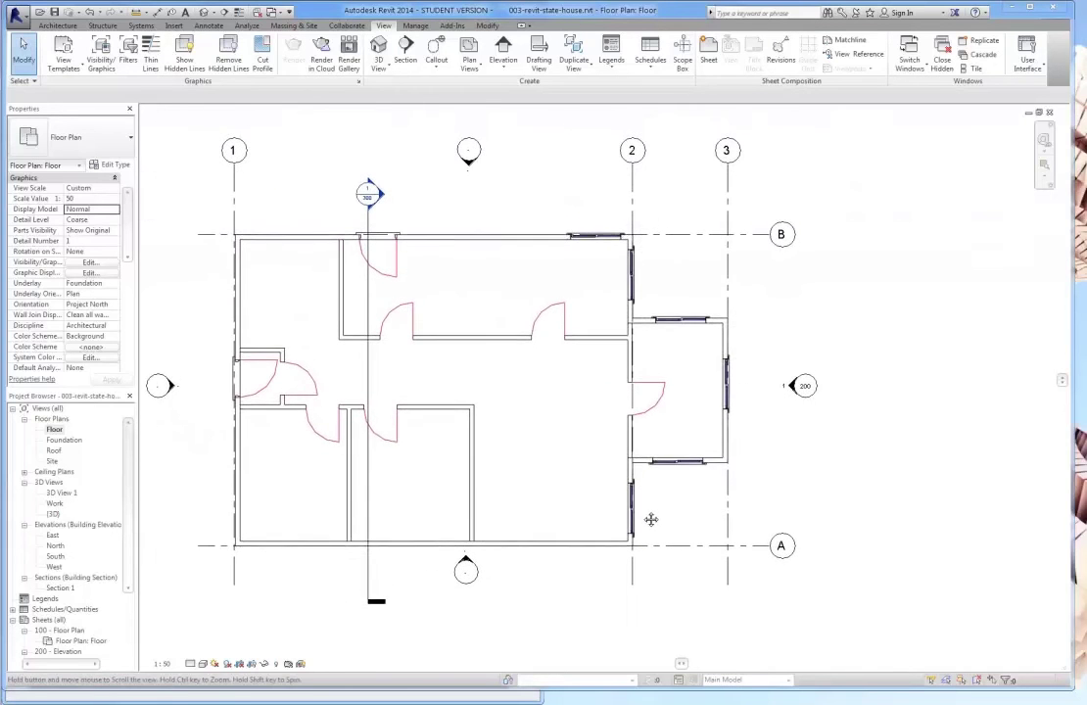
scroll(739, 469, up, 2)
scroll(742, 463, down, 2)
middle_drag(660, 437, 682, 452)
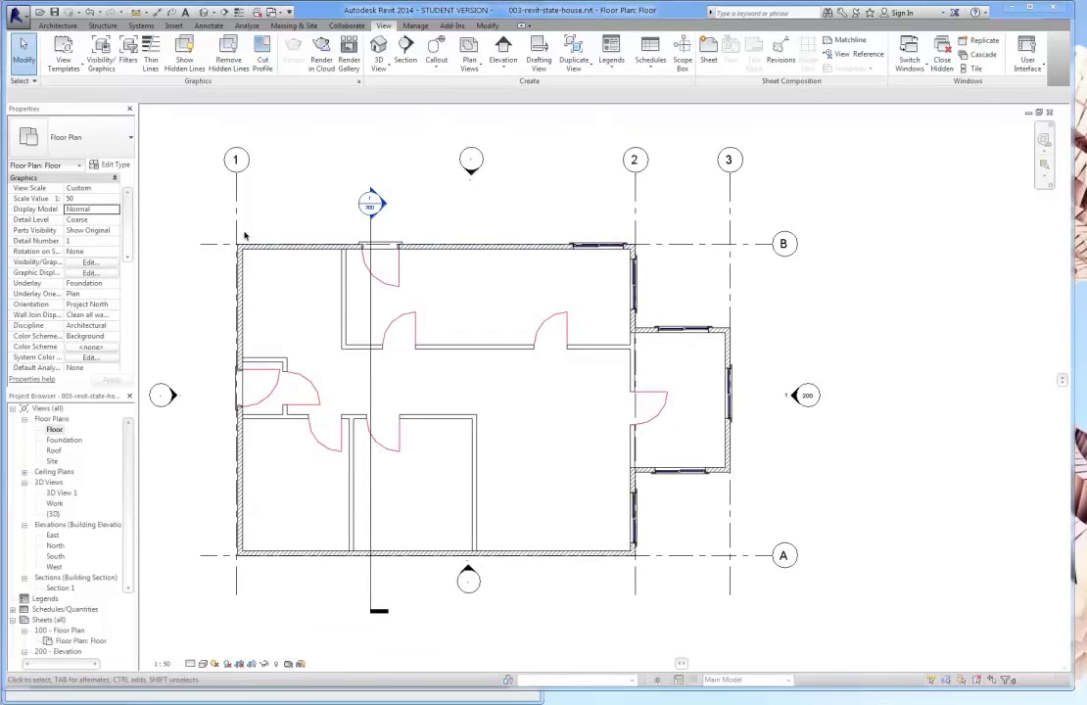
key(alt+Tab)
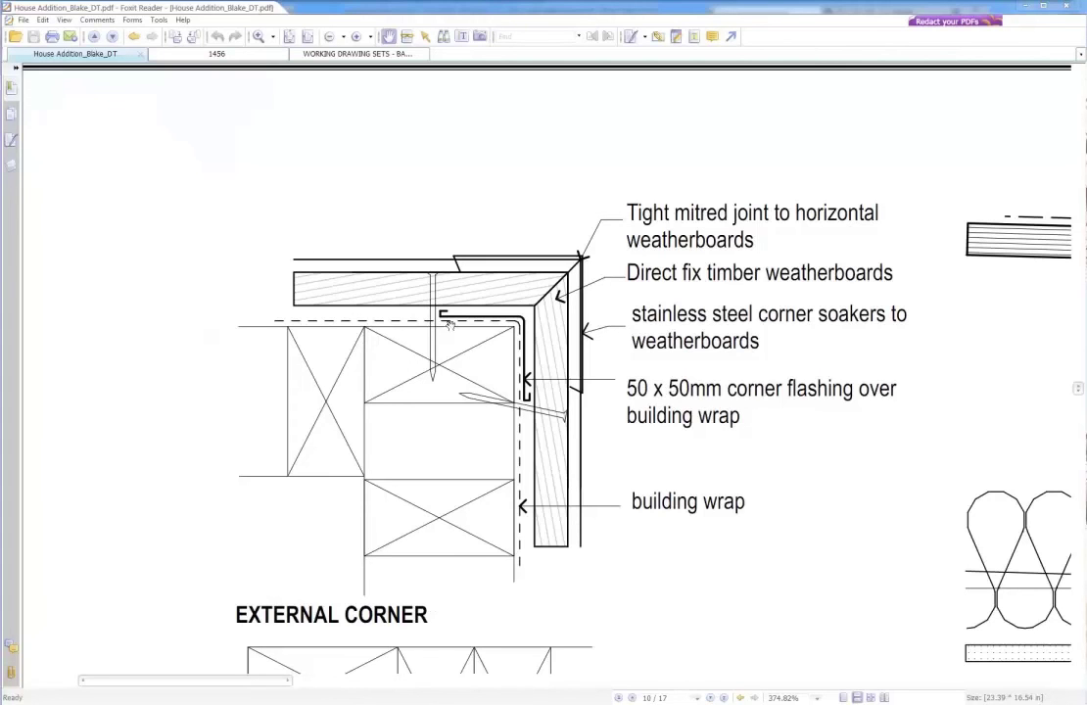
key(alt+Tab)
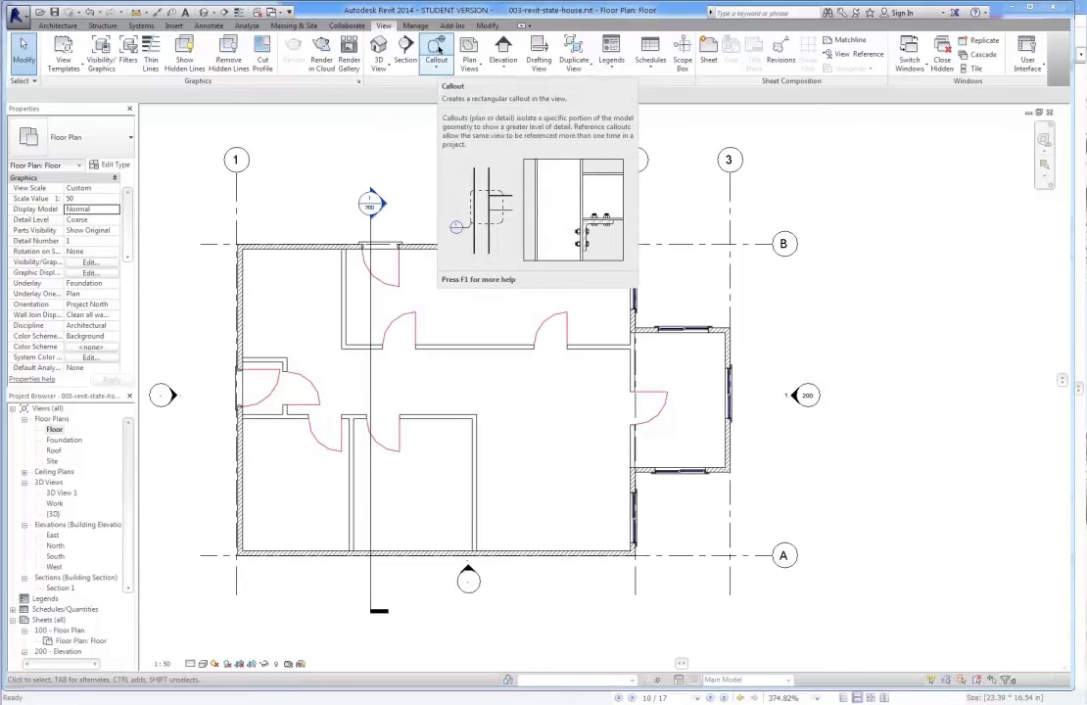
- Draw a callout around the projecting room's external wall corner on grid 3, at the side facing grid A
click(437, 48)
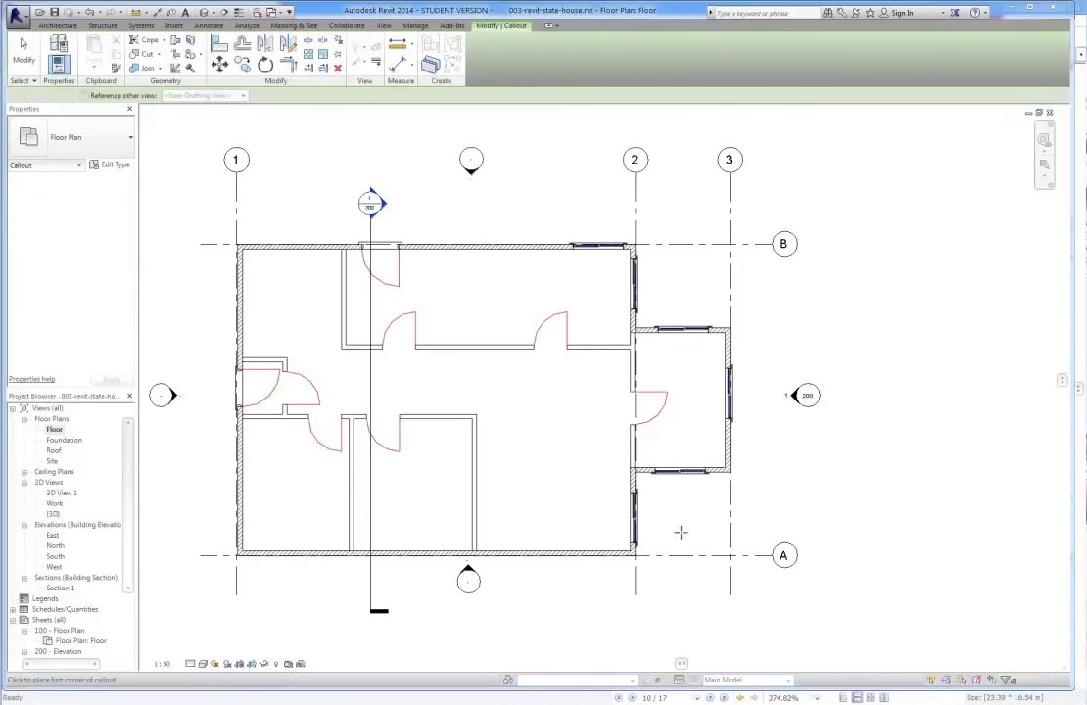
scroll(807, 507, up, 5)
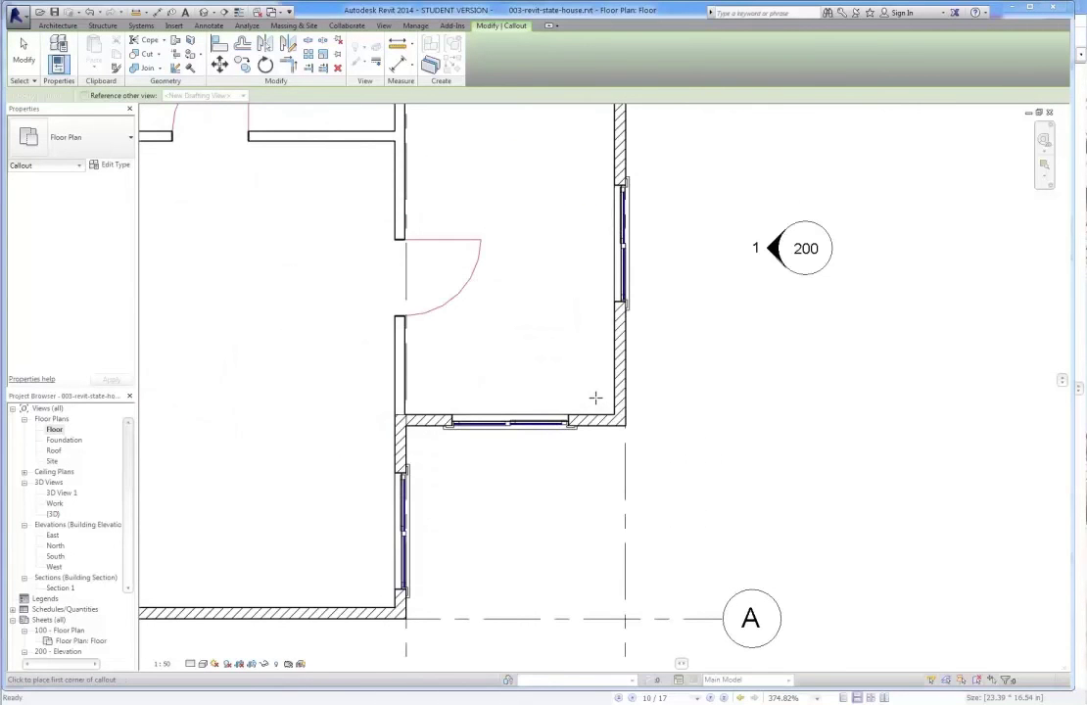
click(596, 398)
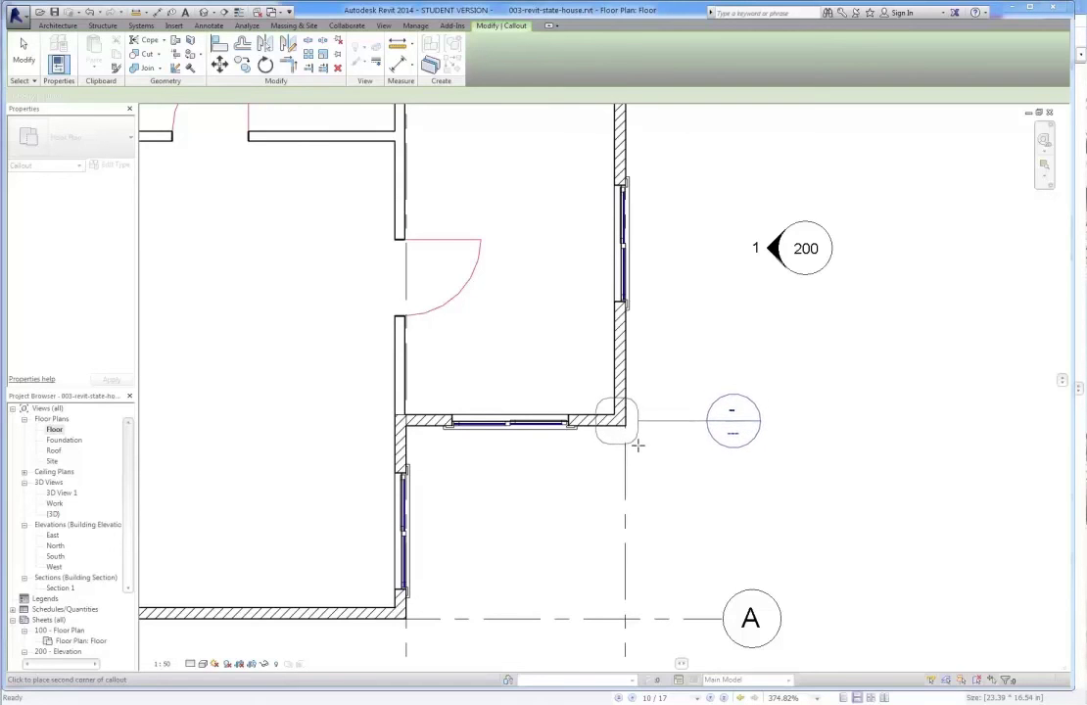
click(639, 445)
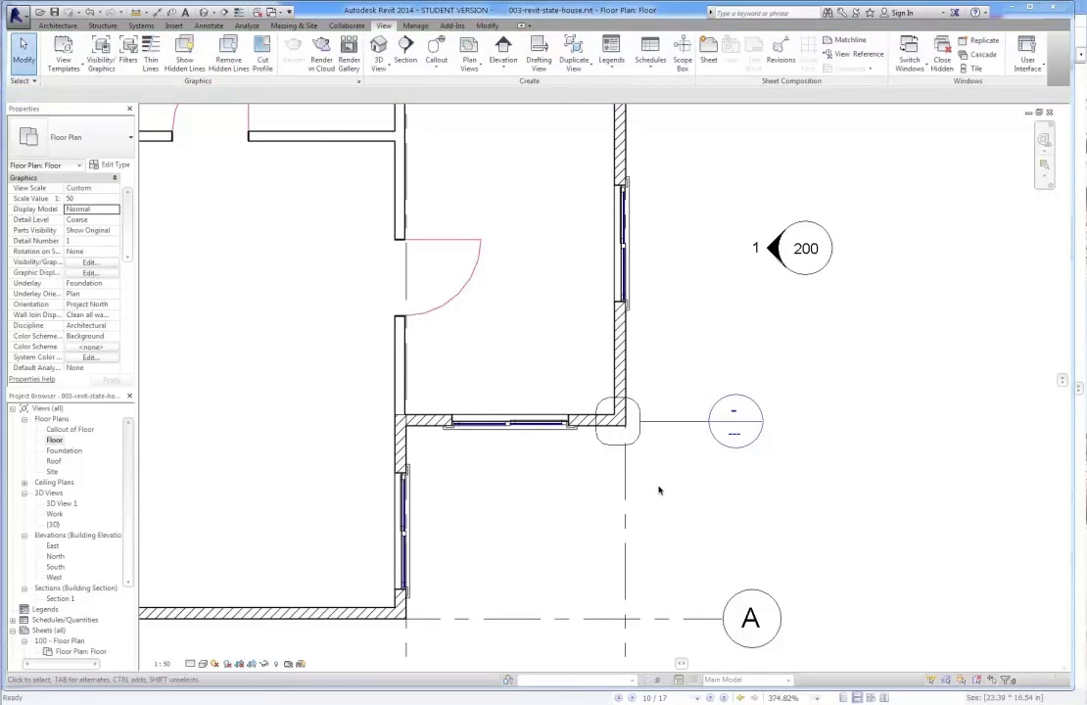
- Open the Callout of Floor view and set its scale to 1:5
double_click(65, 432)
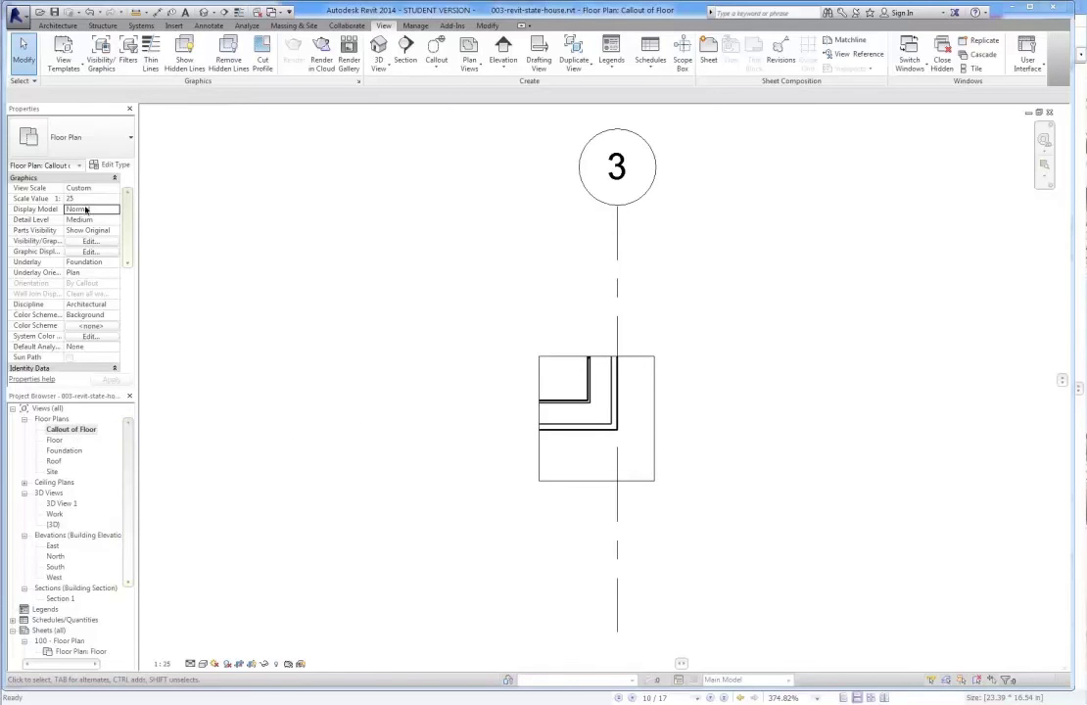
click(45, 200)
text(5)
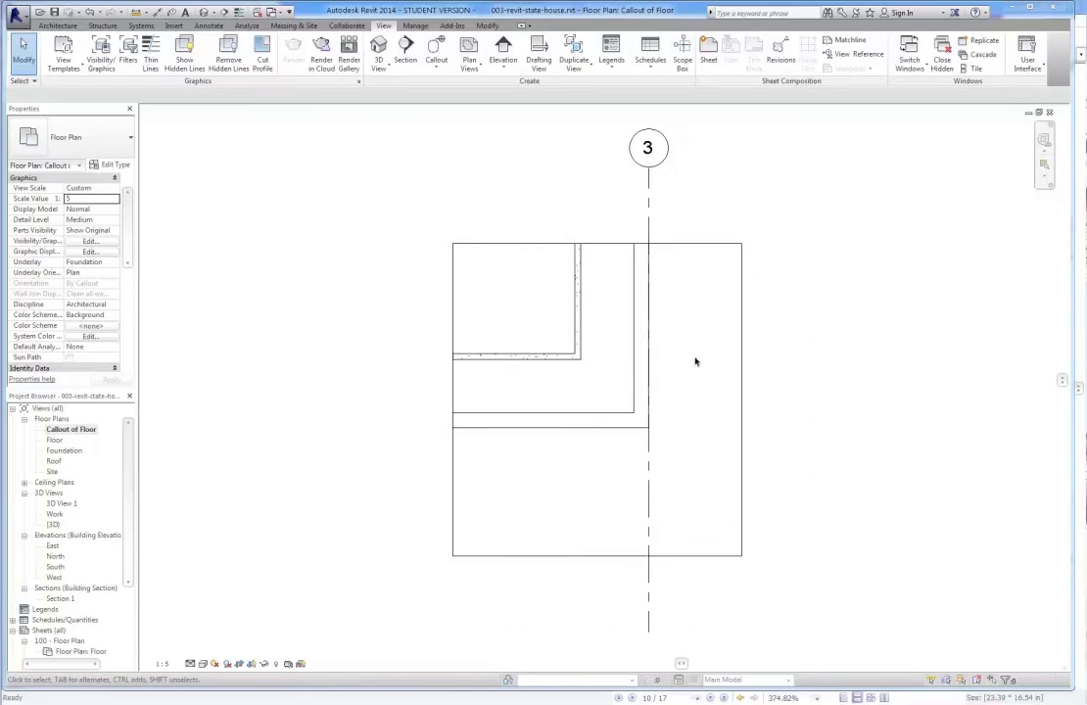
middle_drag(711, 436, 634, 430)
scroll(653, 418, up, 1)
scroll(654, 418, down, 2)
scroll(654, 418, up, 1)
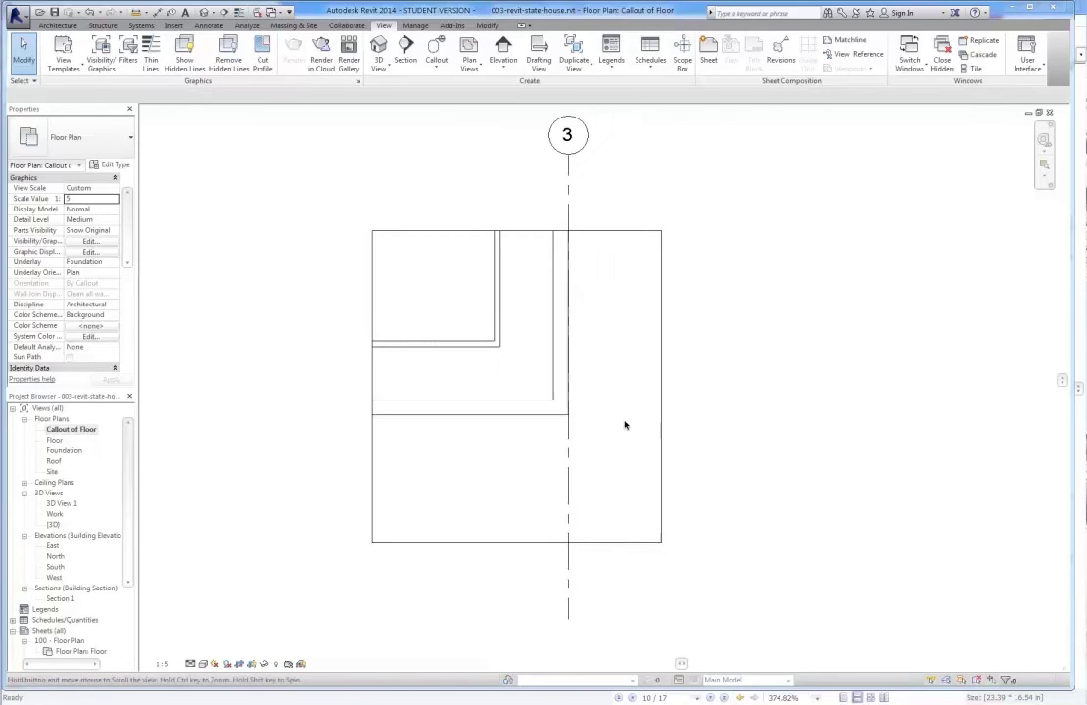
scroll(580, 330, down, 2)
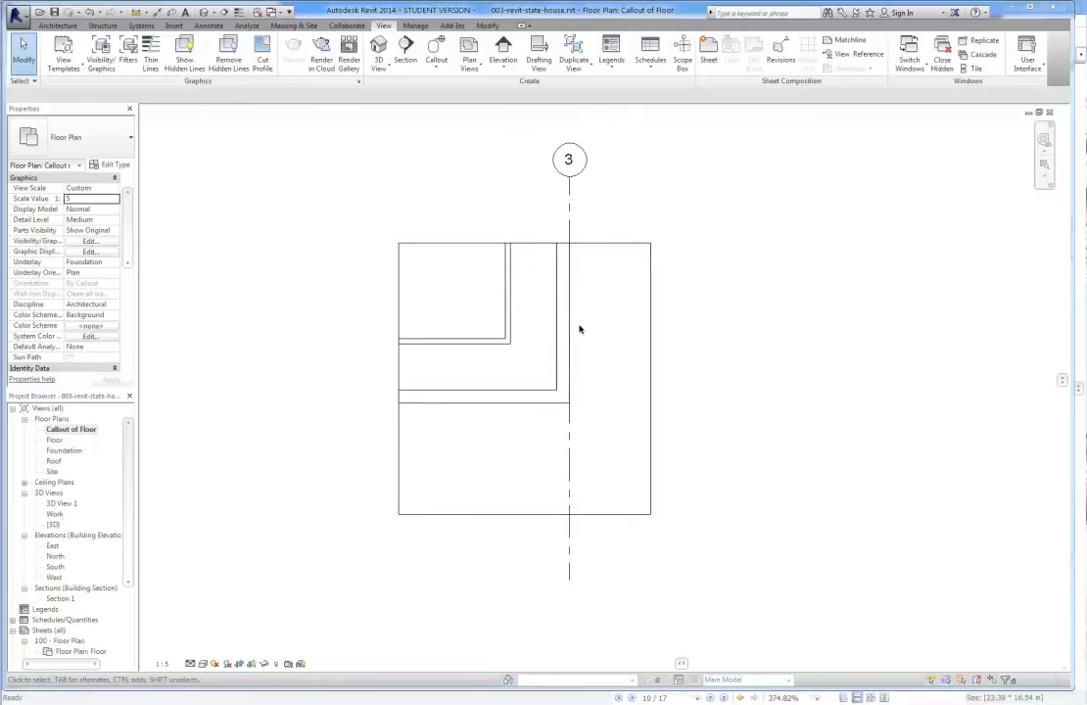
- Open sheet 400 - Details and place the Callout of Floor plan view at the left side of the sheet
scroll(133, 435, down, 3)
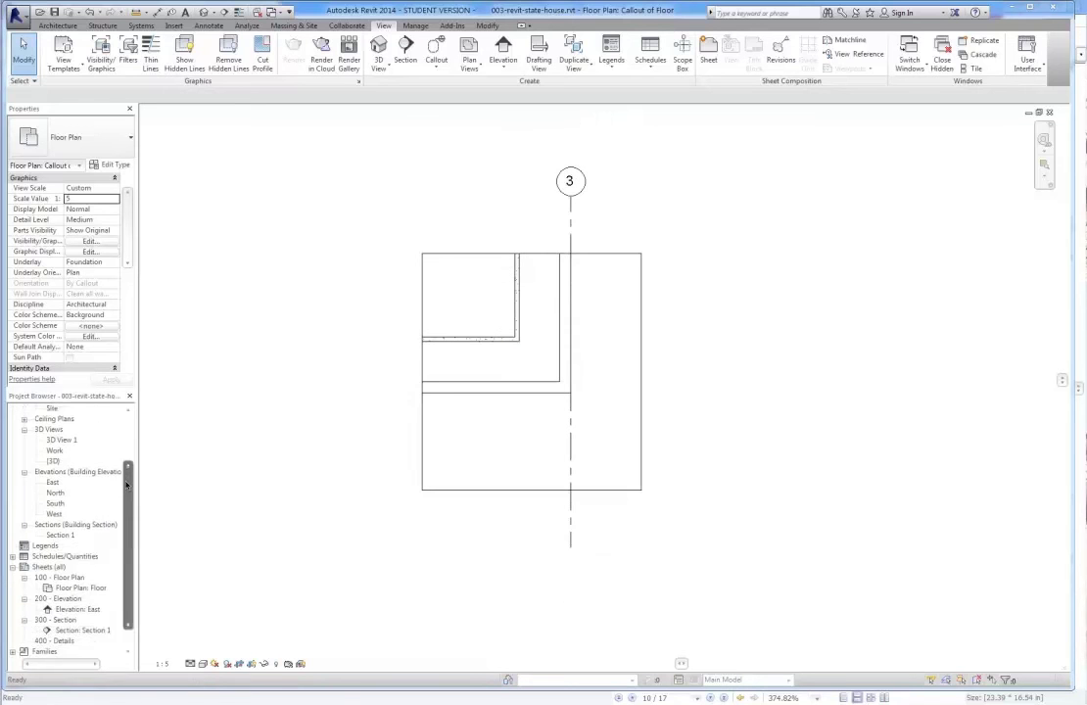
double_click(57, 620)
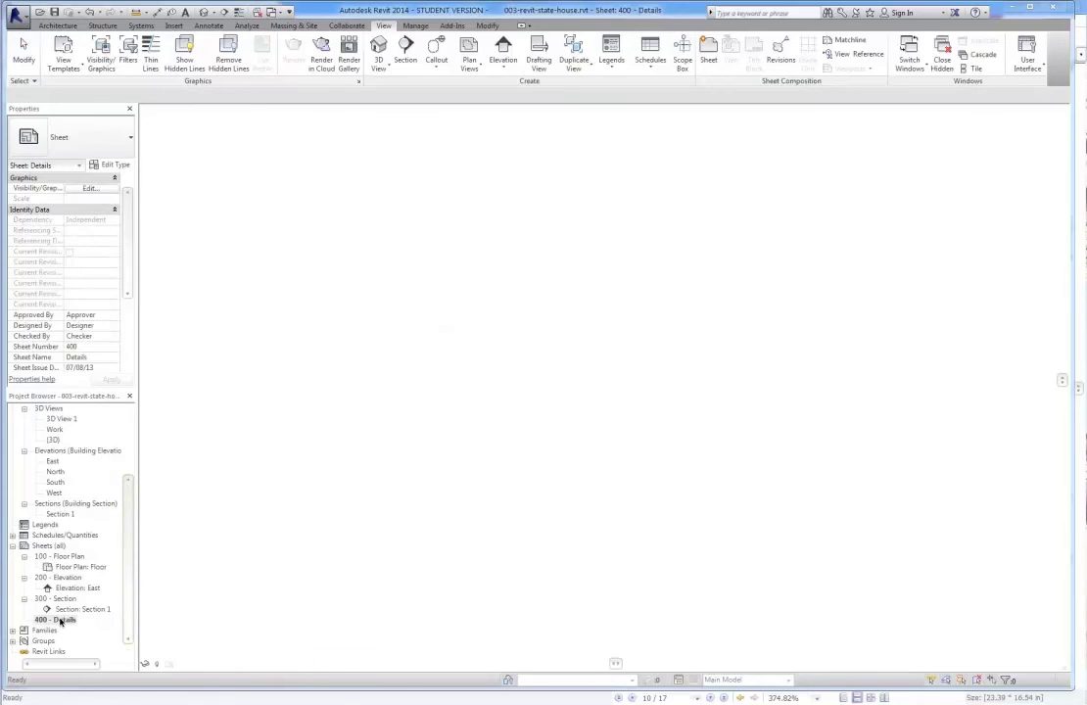
scroll(238, 476, down, 4)
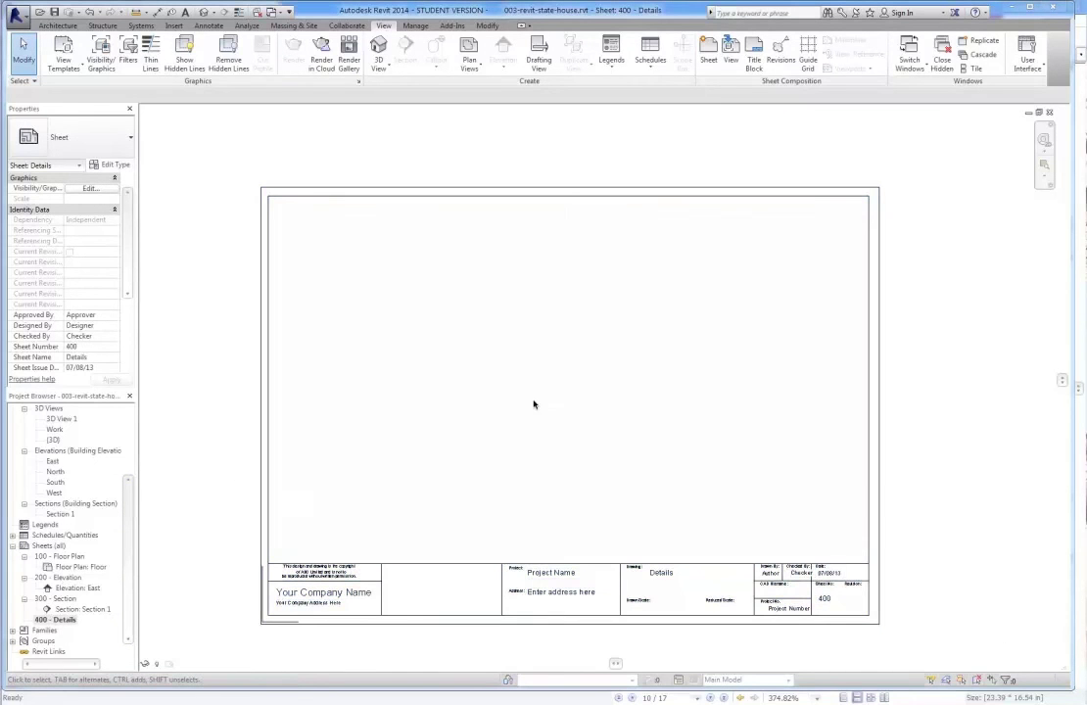
click(729, 49)
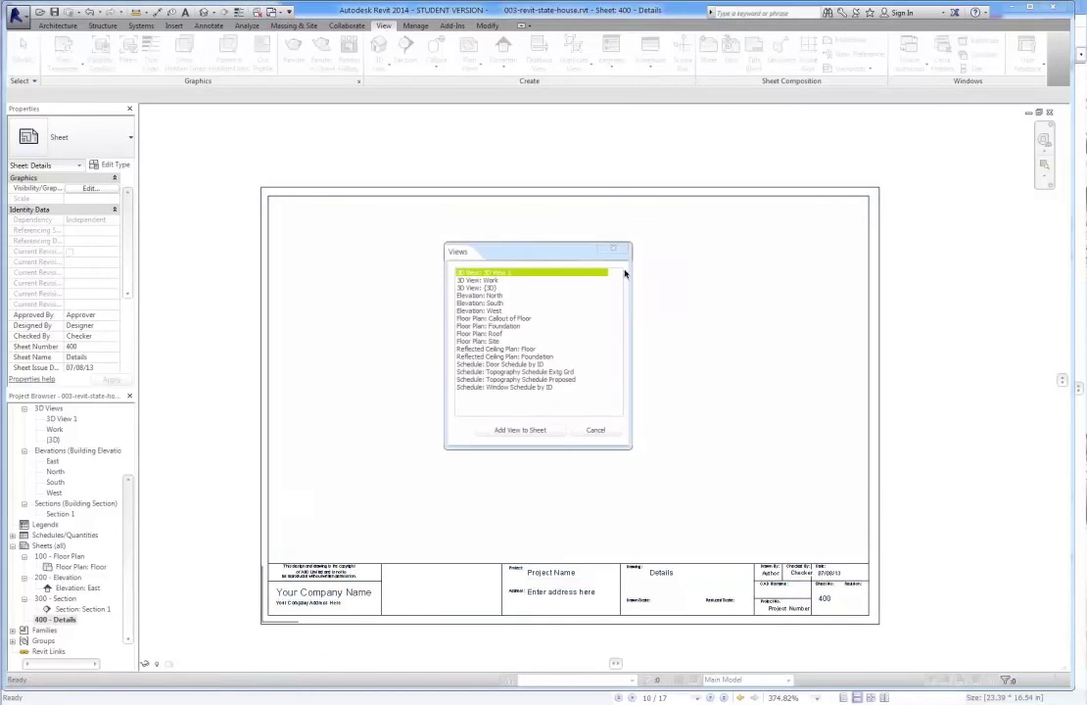
click(525, 319)
click(519, 430)
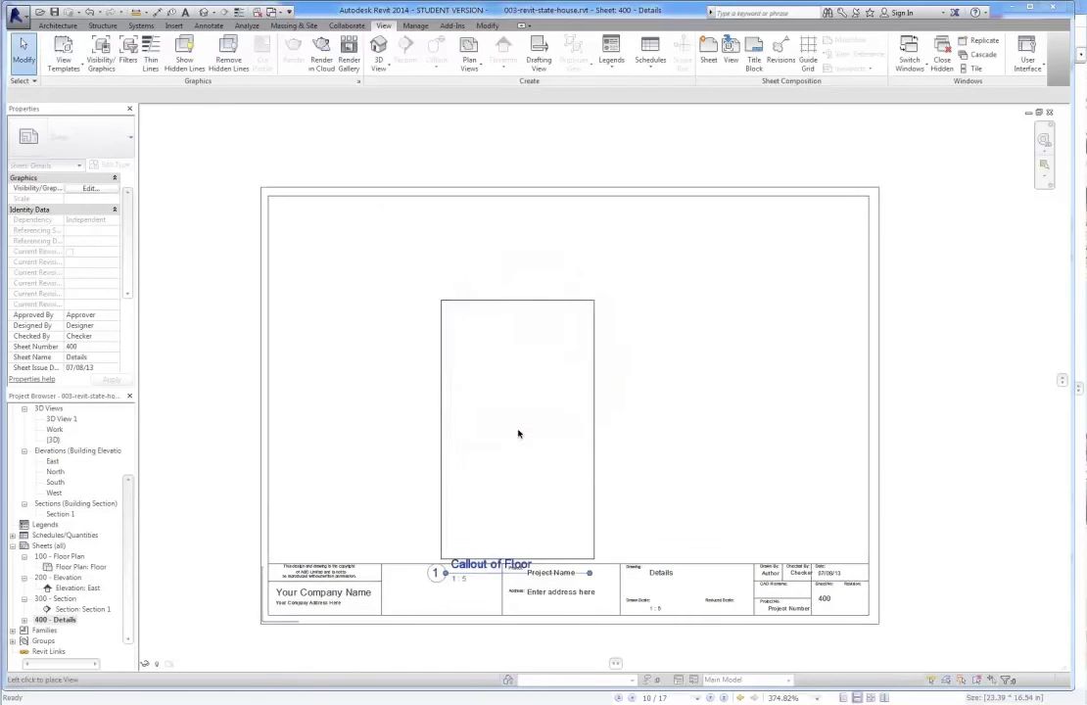
click(380, 376)
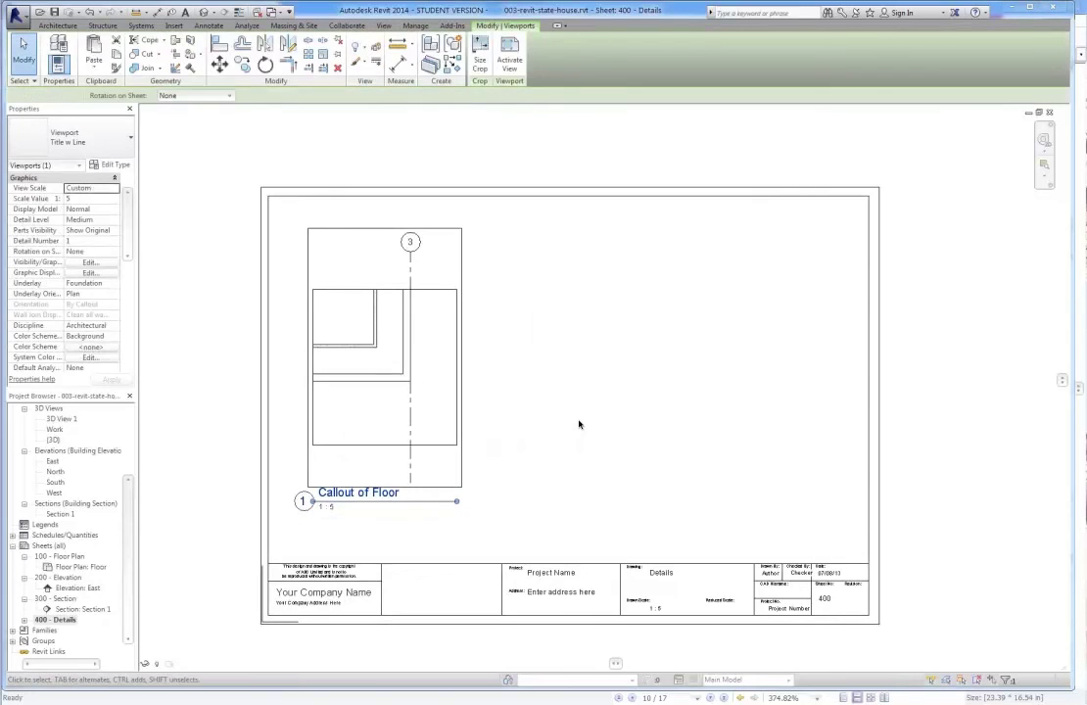
key(Escape)
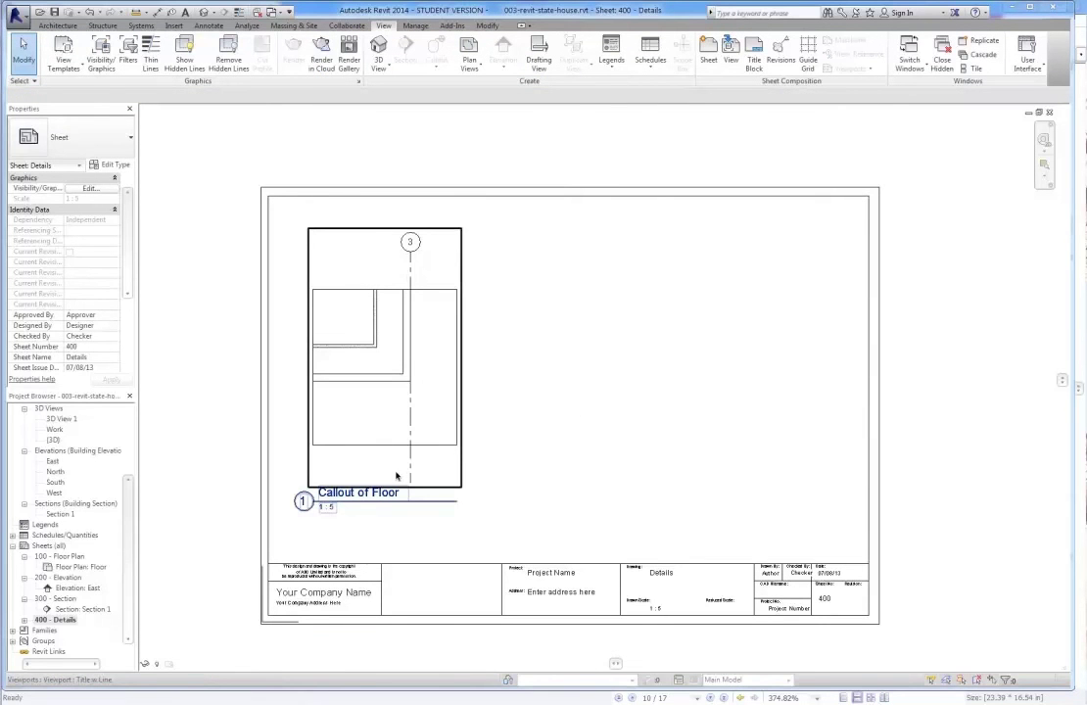
- Hide the Grids annotation category in the Callout of Floor viewport's visibility/graphic overrides
click(417, 293)
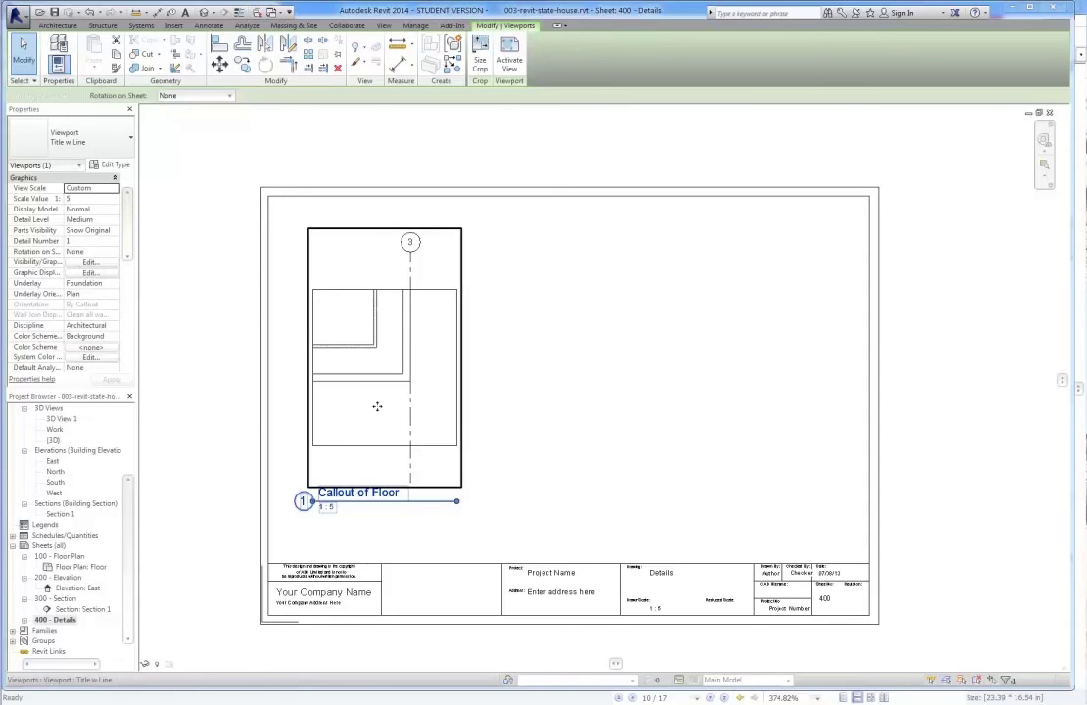
click(88, 263)
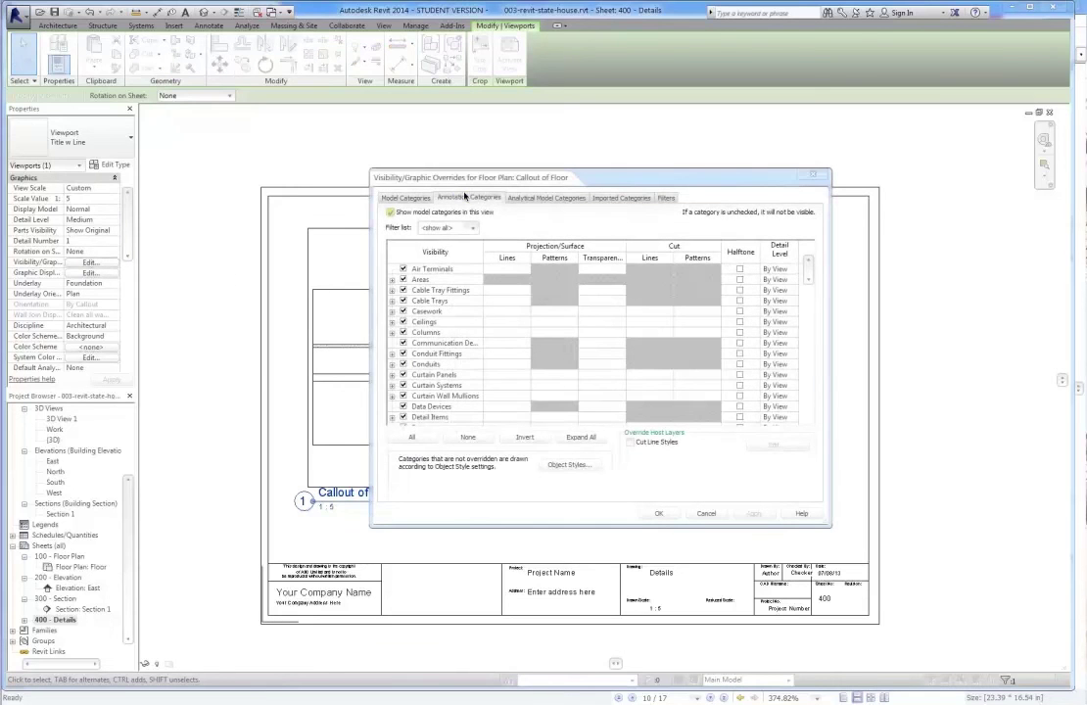
click(469, 198)
drag(807, 265, 805, 318)
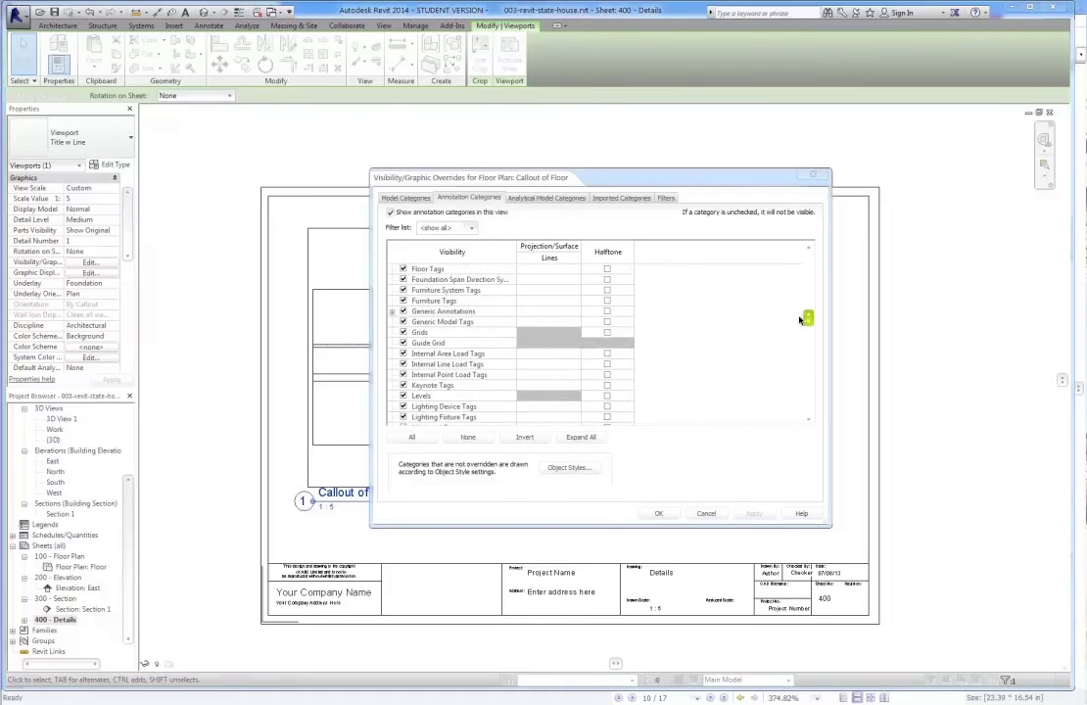
click(402, 332)
click(657, 513)
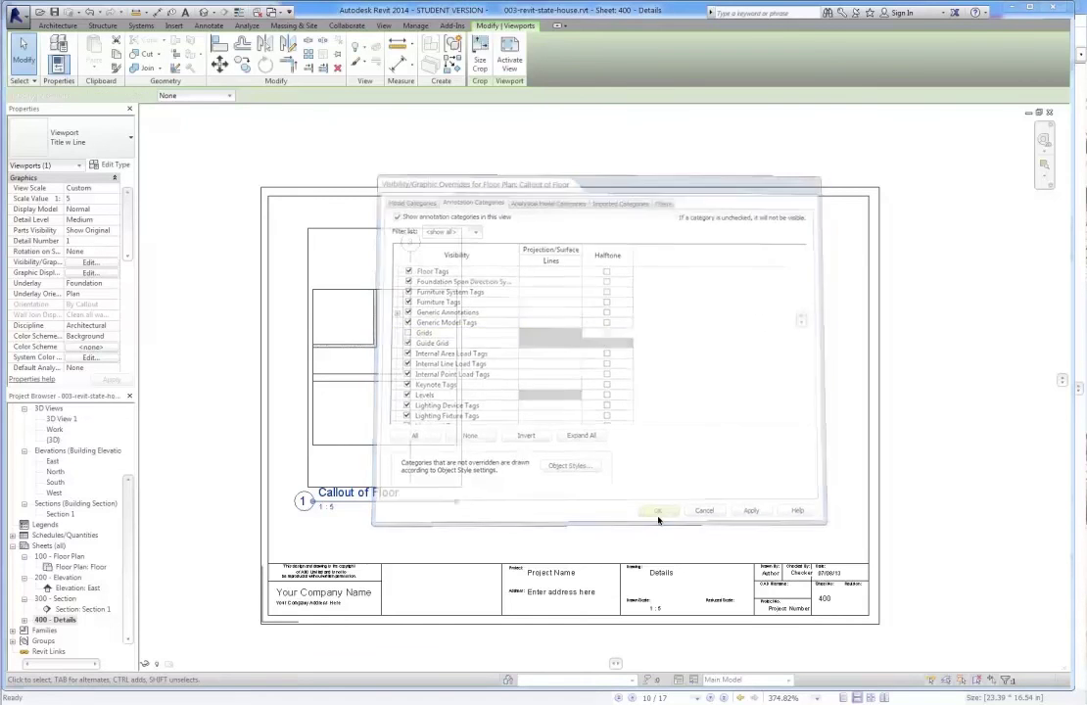
click(555, 468)
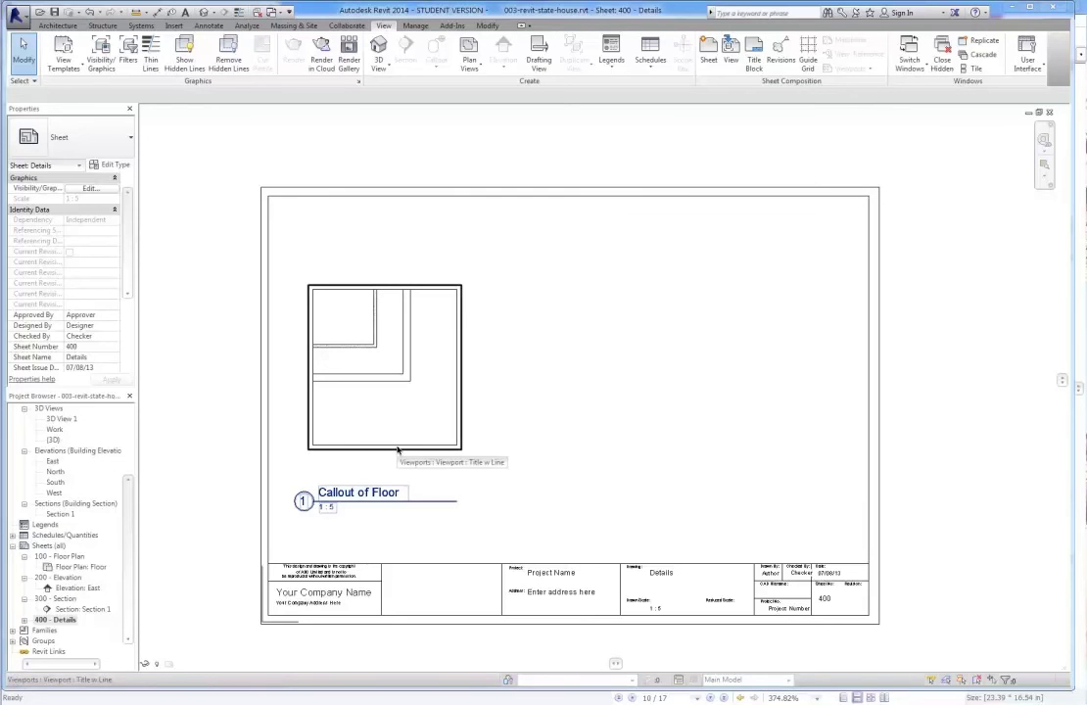
- Open sheet 100 - Floor Plan, activate its floor plan viewport and follow the corner's 1/400 callout marker into the Callout of Floor view
mouse_move(130, 497)
mouse_down()
mouse_move(125, 481)
mouse_move(124, 505)
mouse_up()
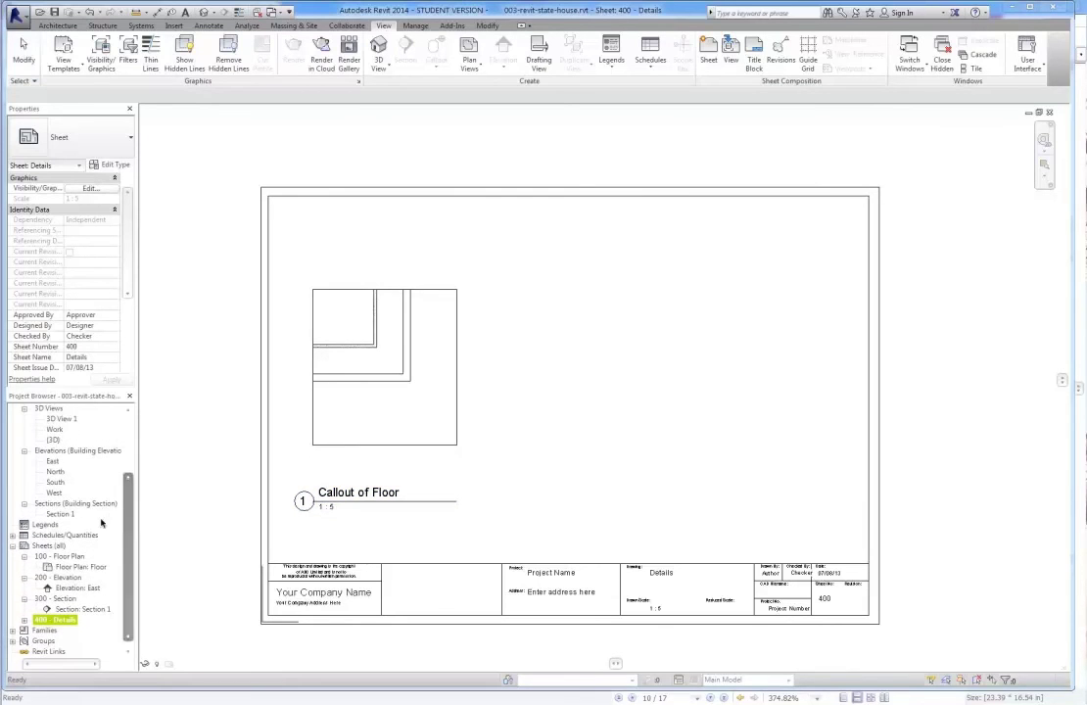
double_click(56, 556)
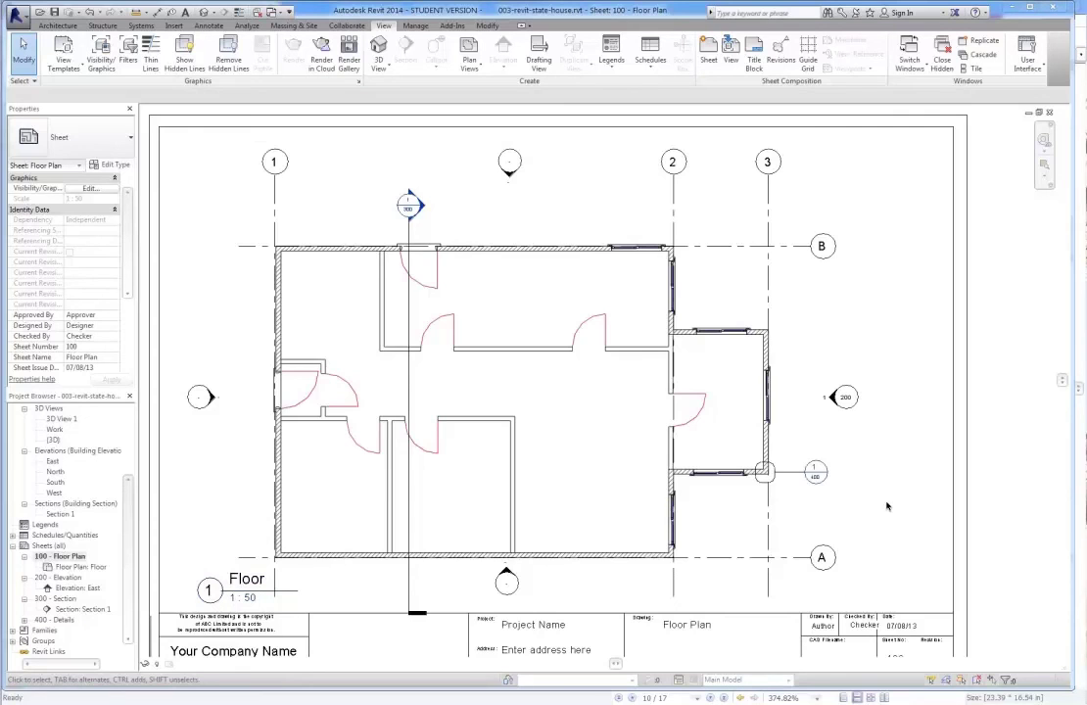
scroll(881, 504, up, 3)
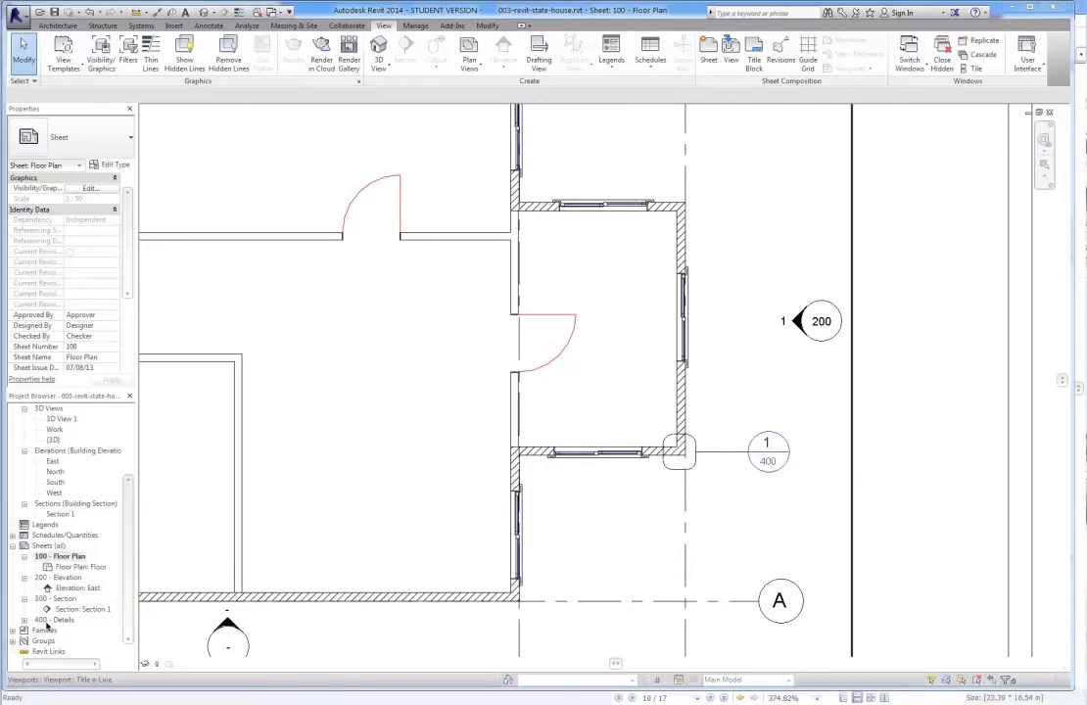
double_click(766, 460)
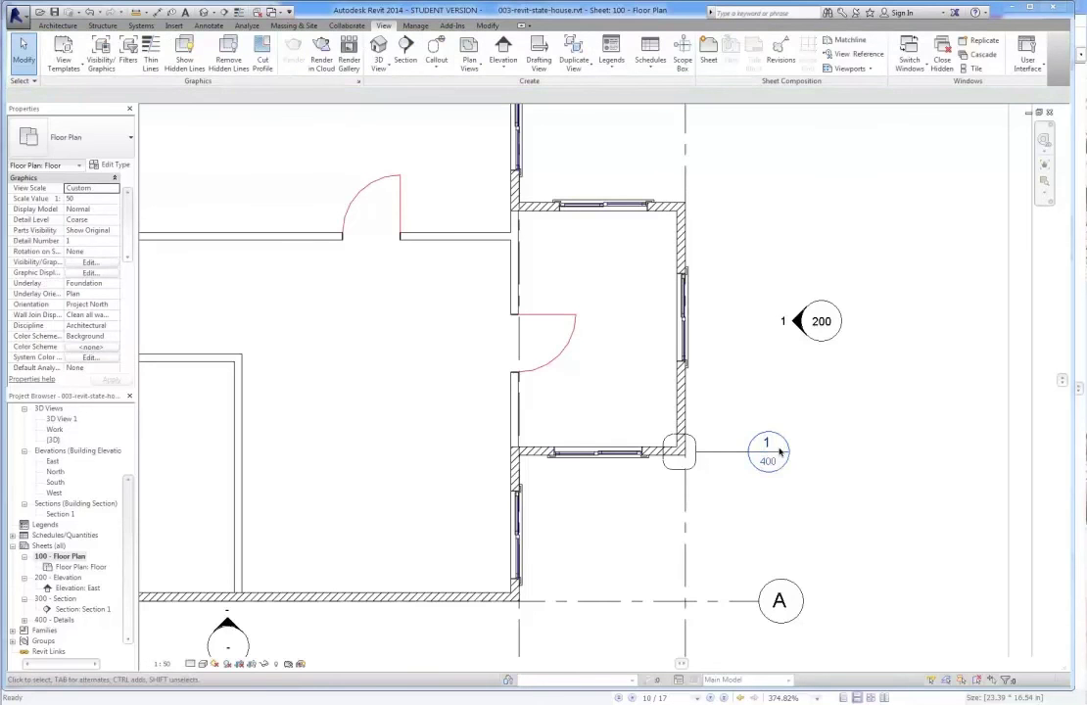
double_click(772, 452)
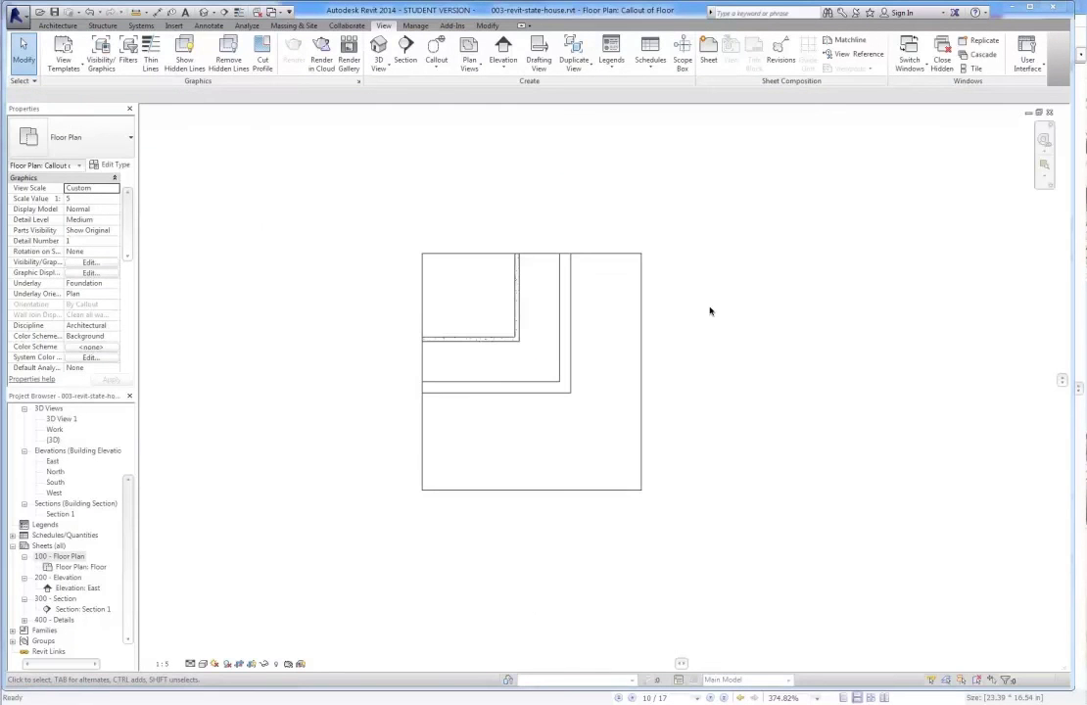
scroll(744, 412, down, 3)
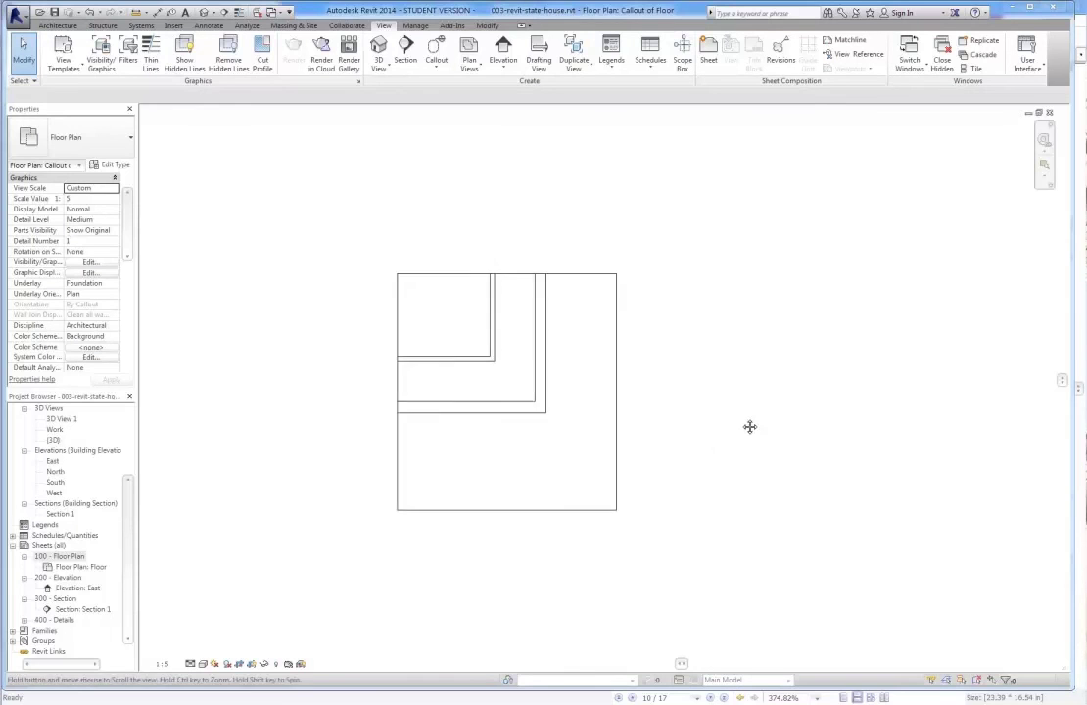
scroll(739, 394, up, 3)
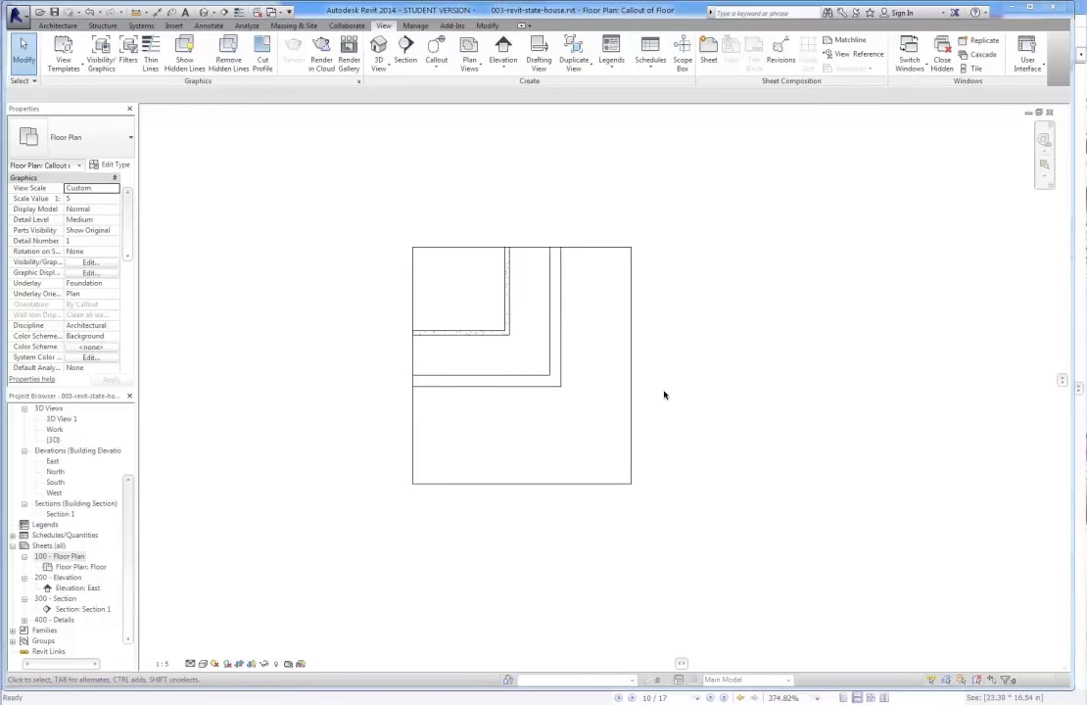
scroll(548, 352, up, 1)
scroll(529, 323, up, 2)
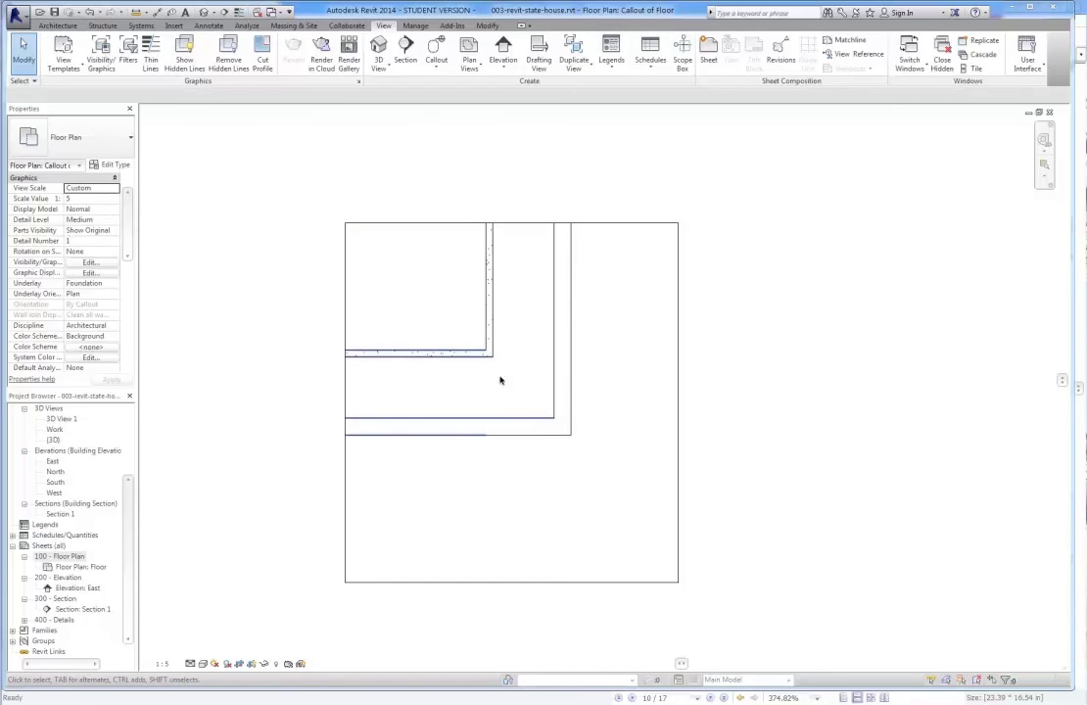
- Consult the weatherboard and mitred joint arrangement of the External Corner detail in Foxit Reader before returning to the Revit callout view
key(alt+Tab)
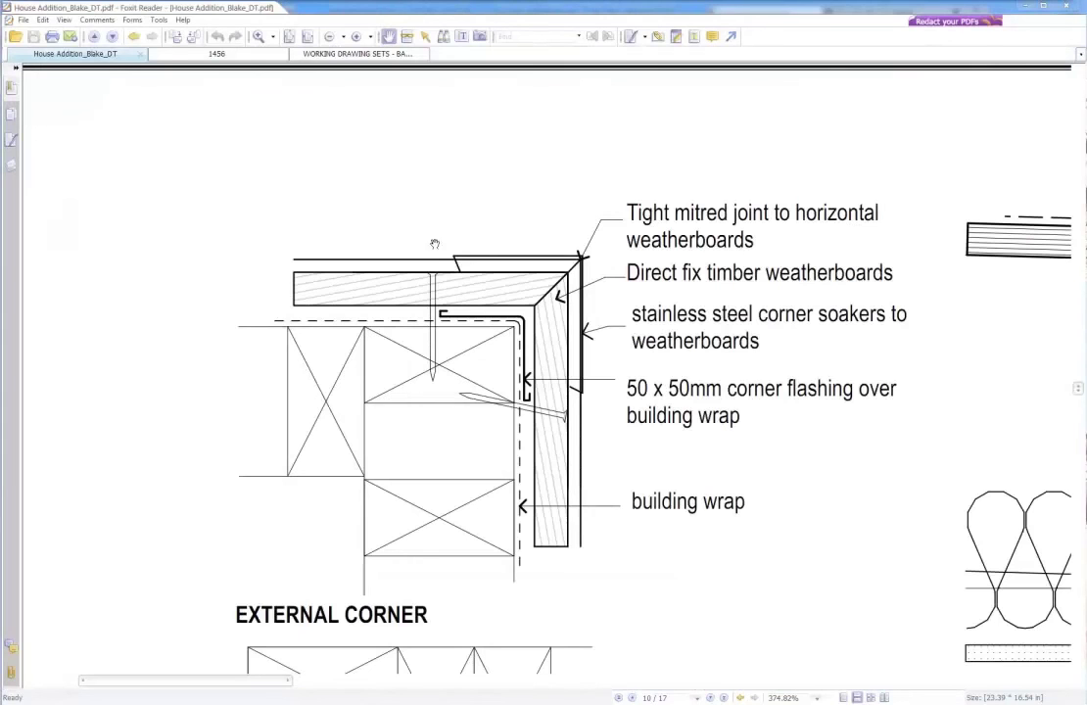
key(alt+Tab)
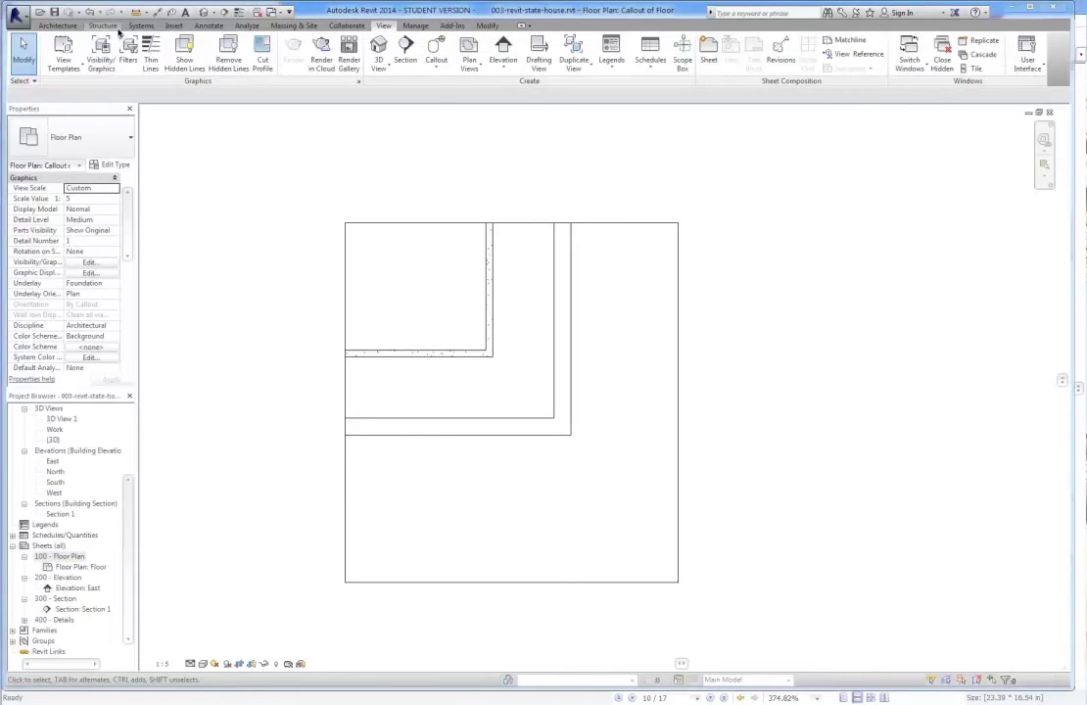
click(208, 26)
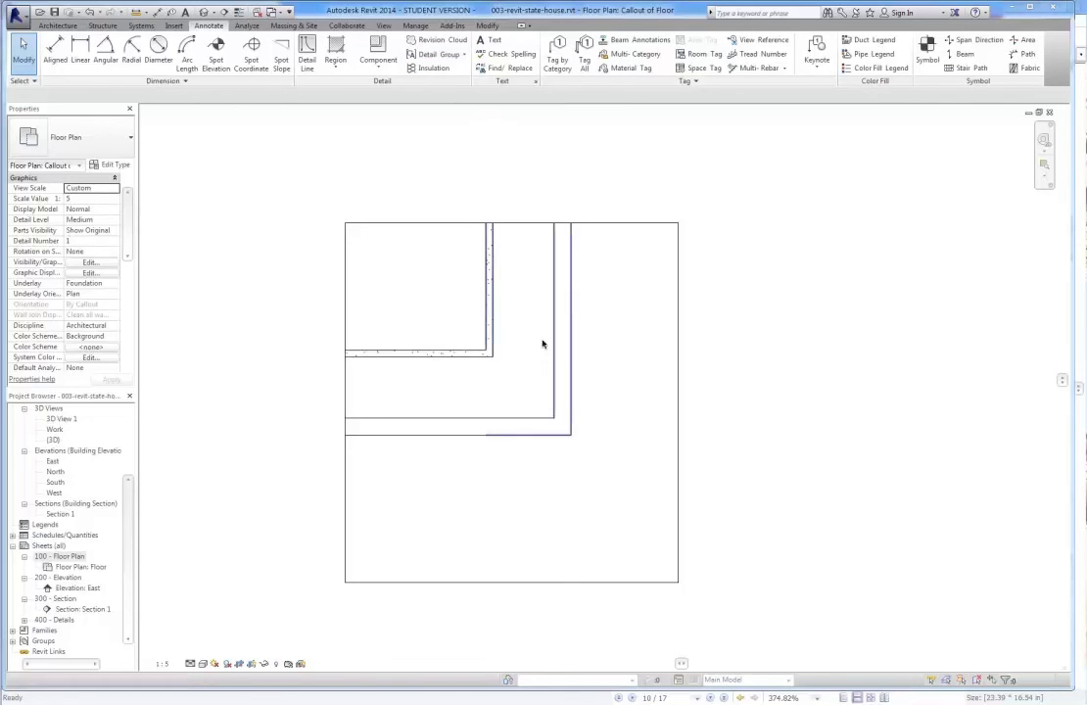
key(alt+Tab)
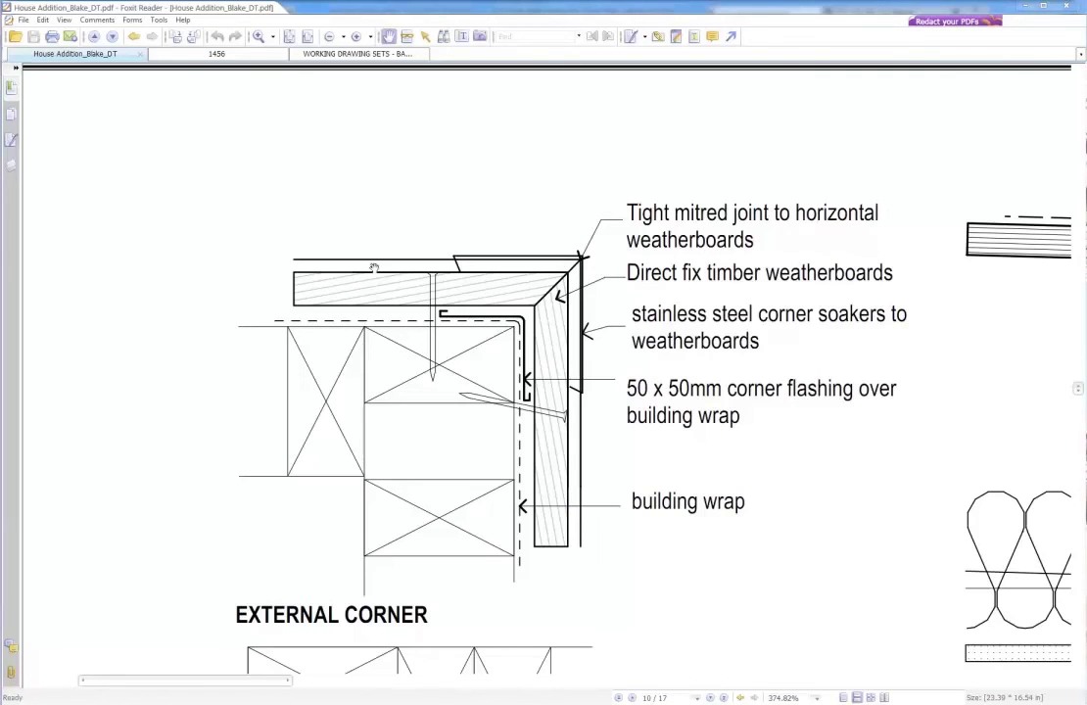
key(alt+Tab)
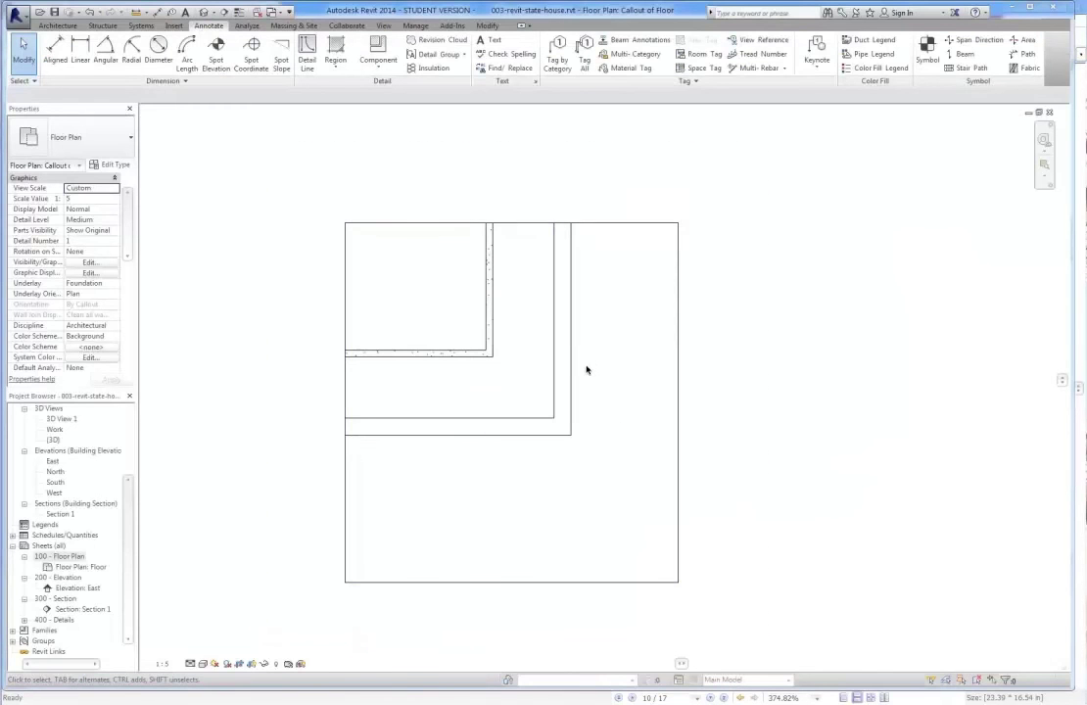
- Sketch a closed Timber filled region boundary around the vertical run of the outer wall layer, with a diagonal mitre at the external corner
click(334, 50)
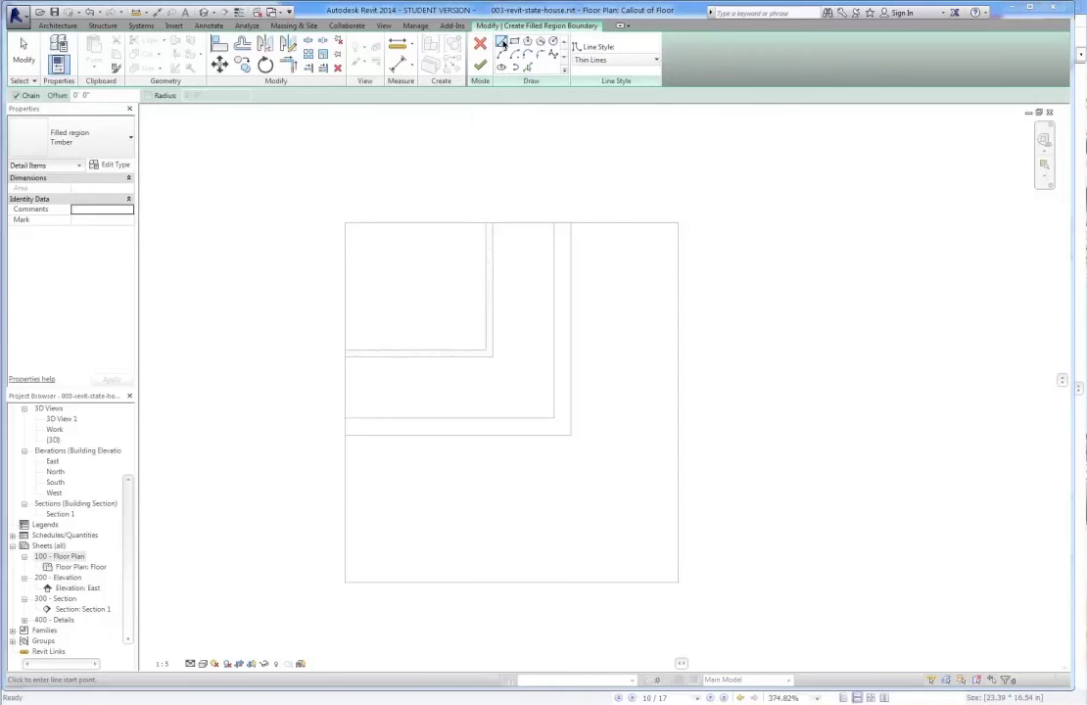
click(554, 221)
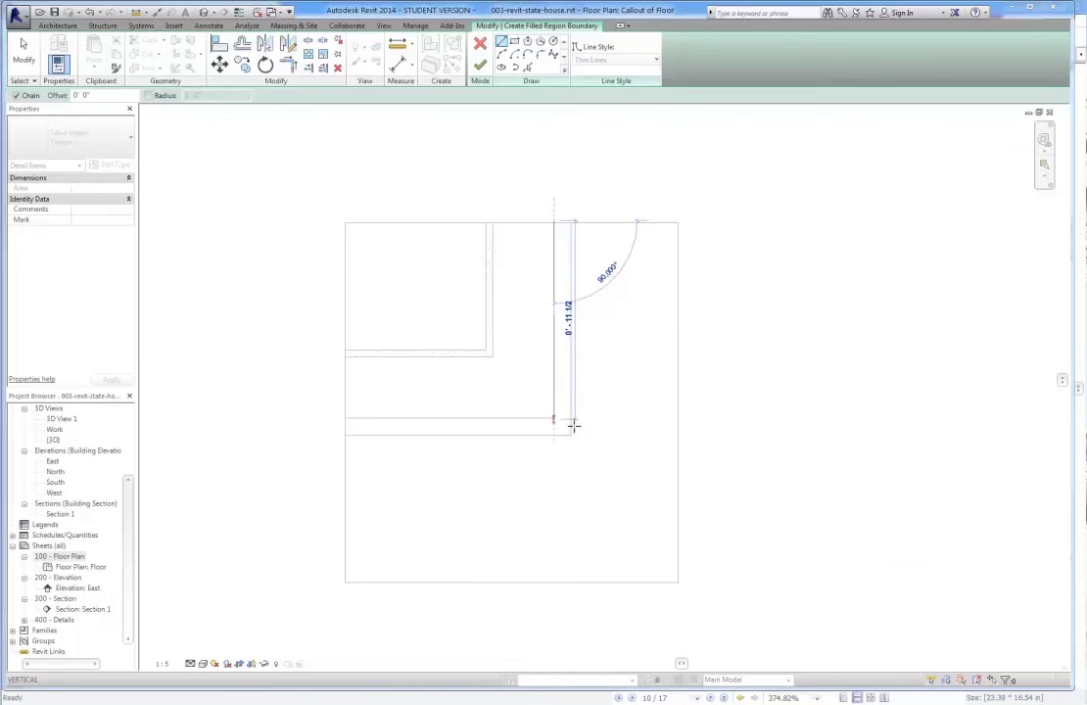
scroll(557, 420, up, 3)
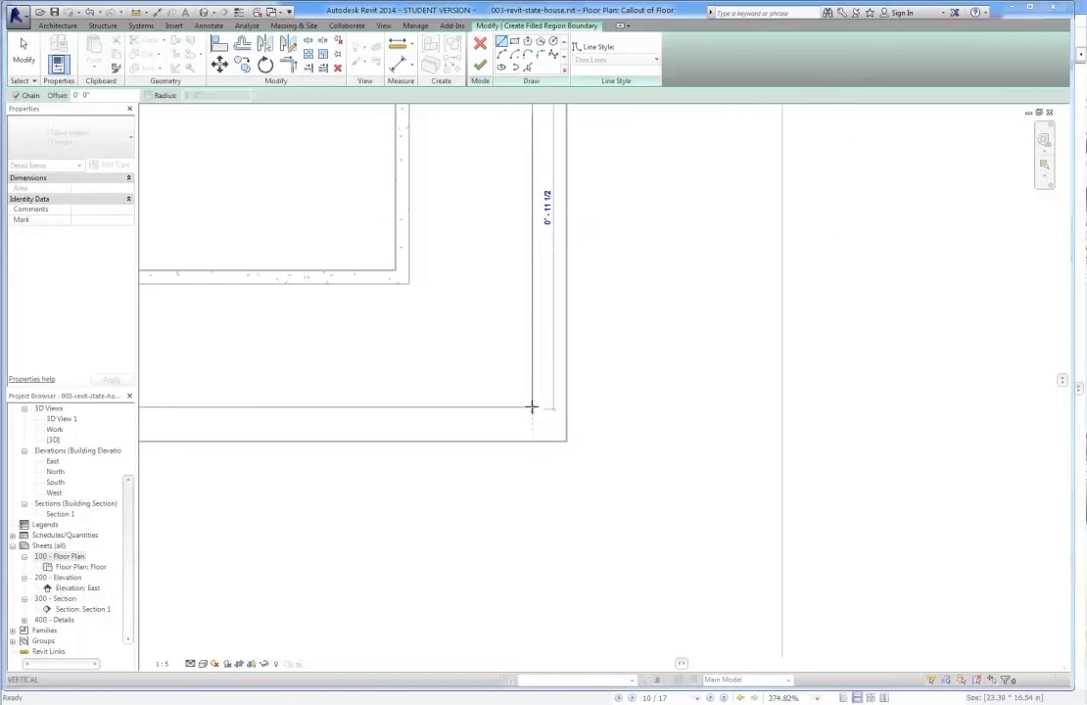
click(531, 406)
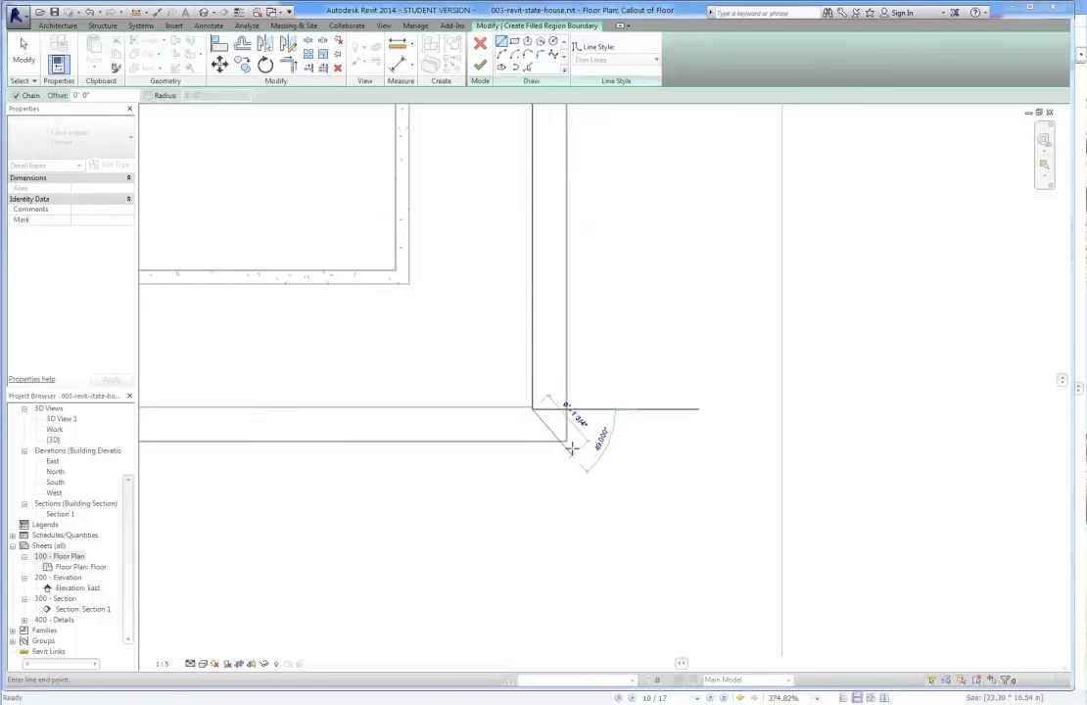
click(565, 441)
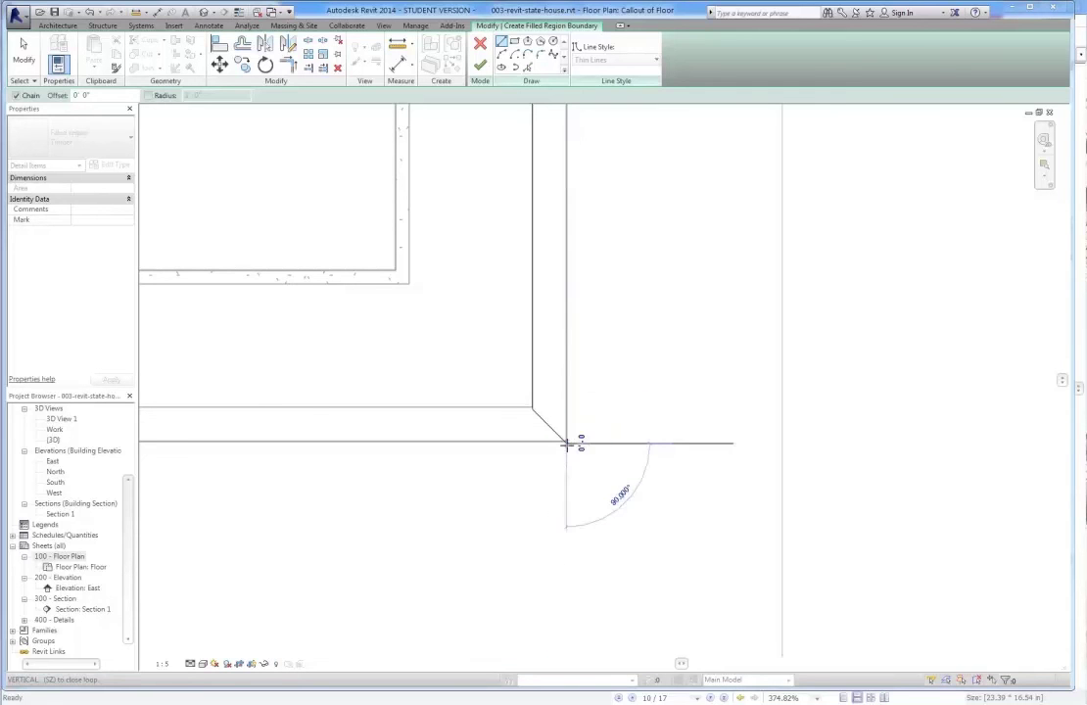
scroll(534, 511, down, 2)
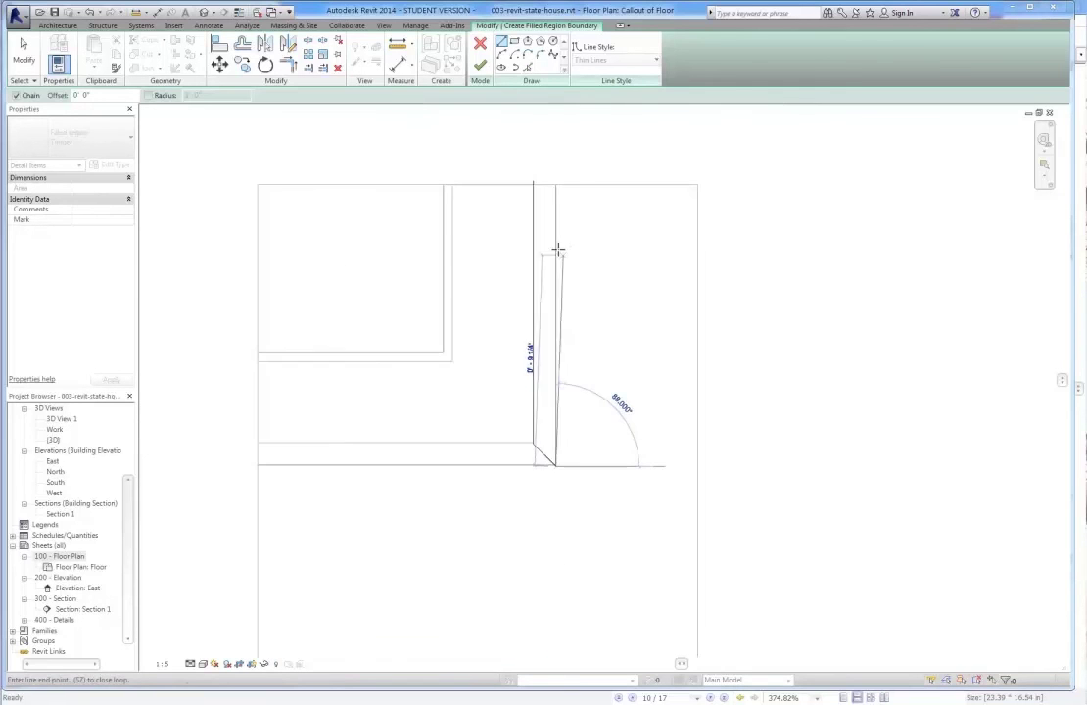
click(555, 180)
click(533, 181)
- Align the filled region sketch's diagonal mitre line with the inner and outer corner points of the outer wall layer
scroll(580, 477, up, 3)
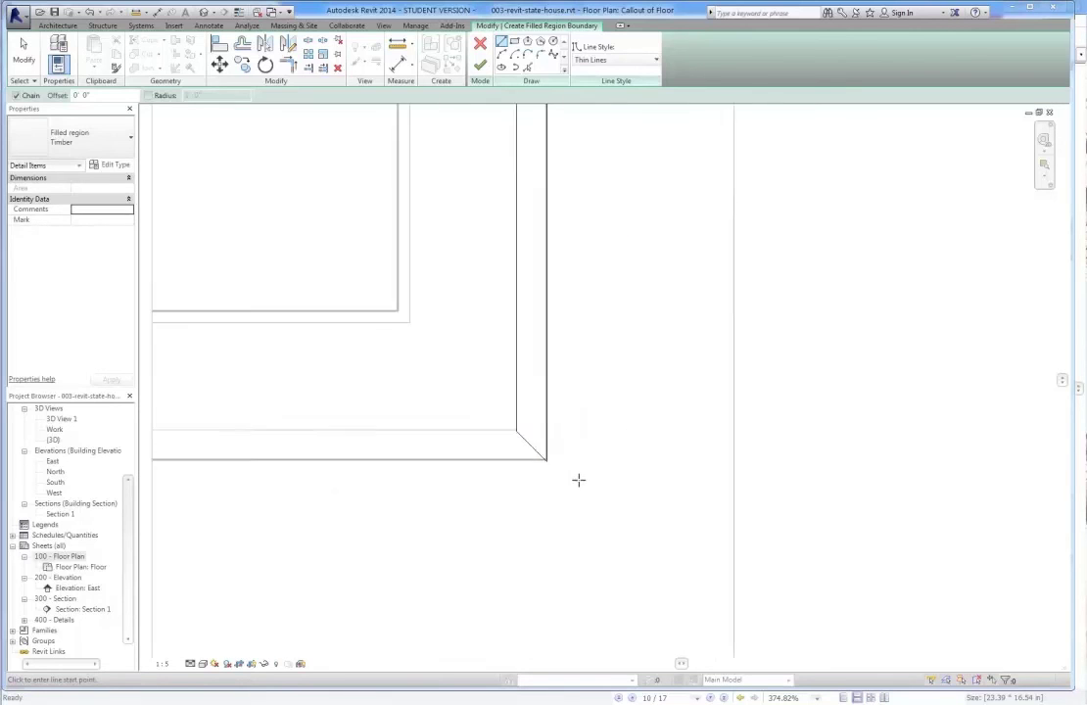
scroll(540, 453, up, 3)
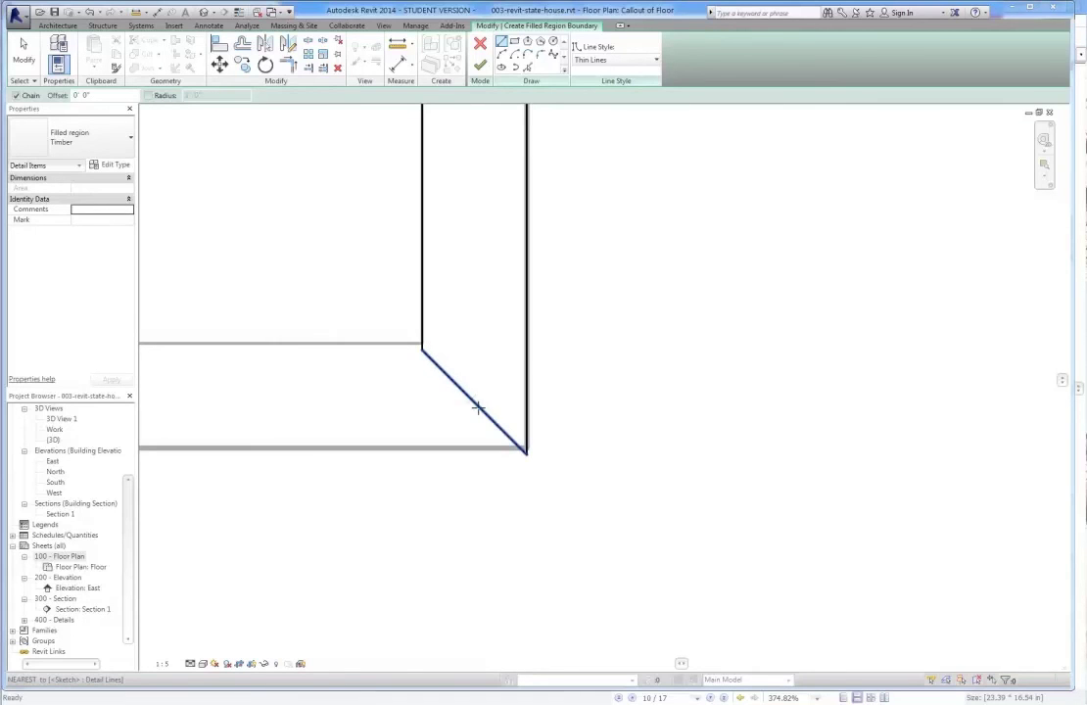
click(33, 60)
click(454, 380)
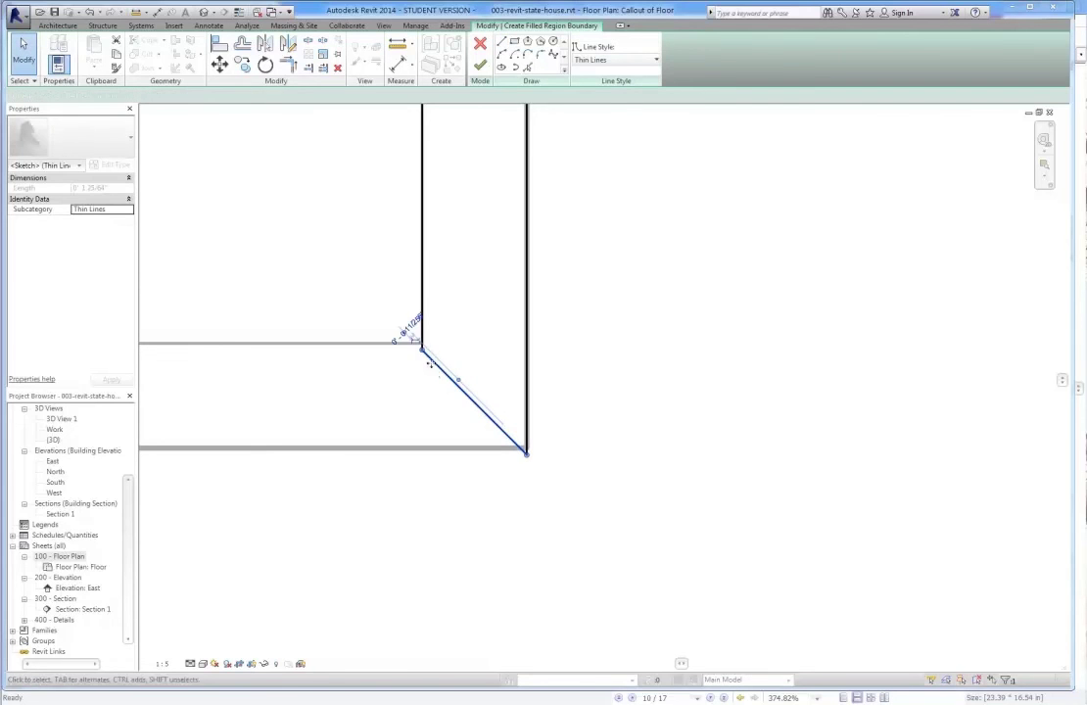
drag(422, 350, 425, 347)
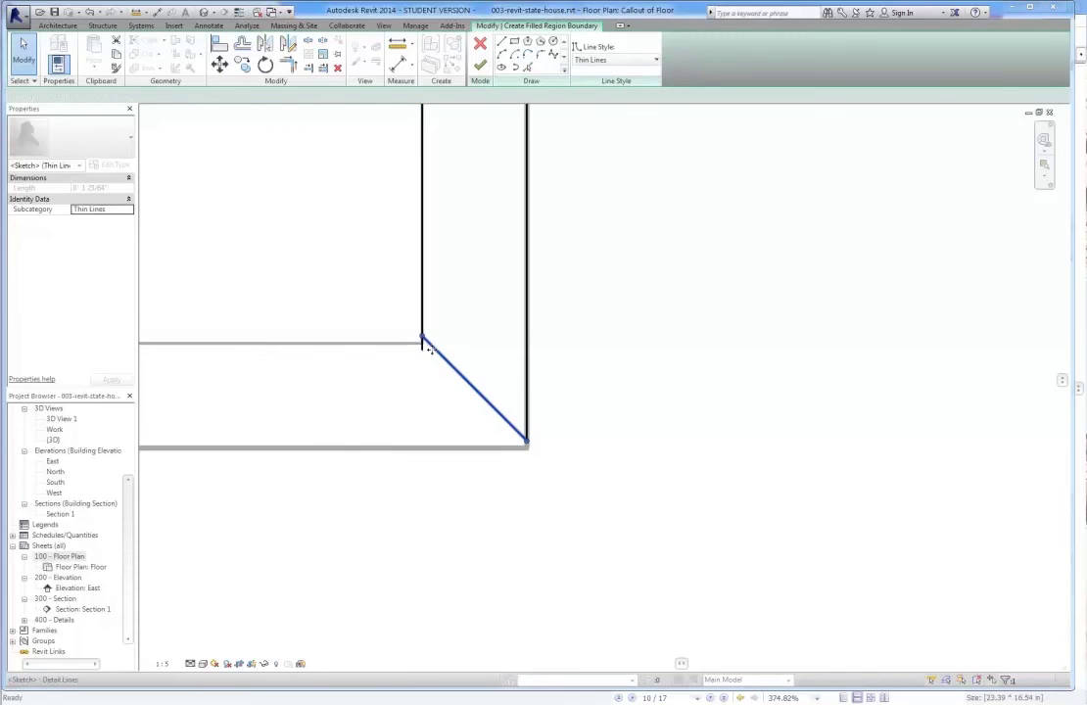
drag(526, 441, 528, 450)
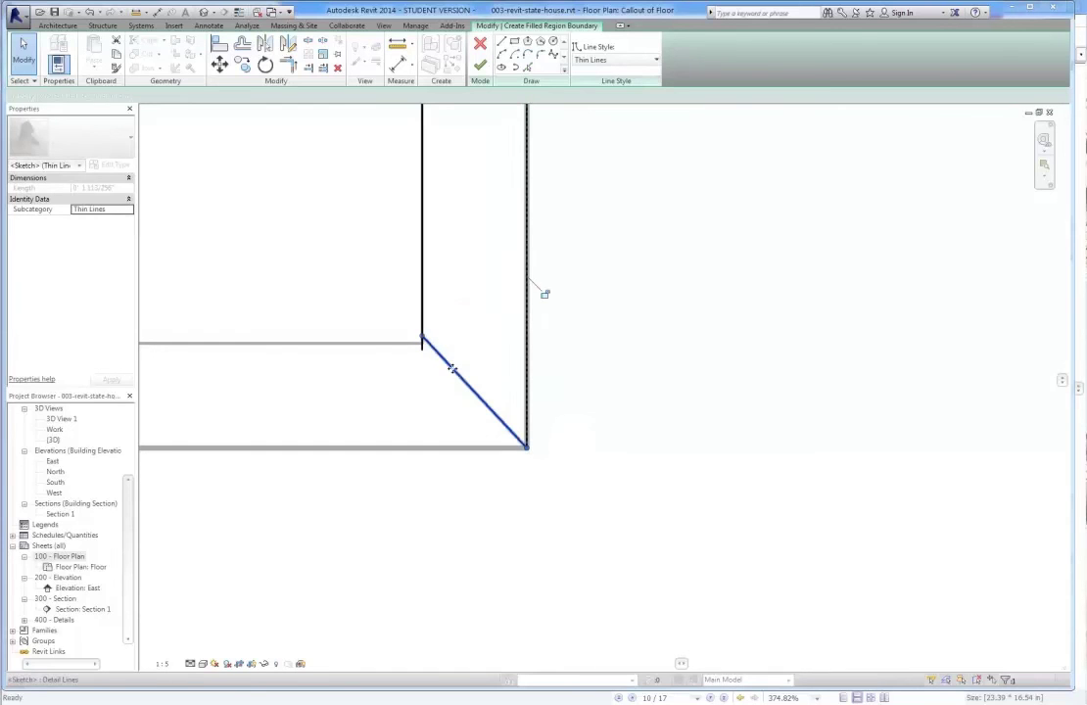
drag(422, 340, 422, 347)
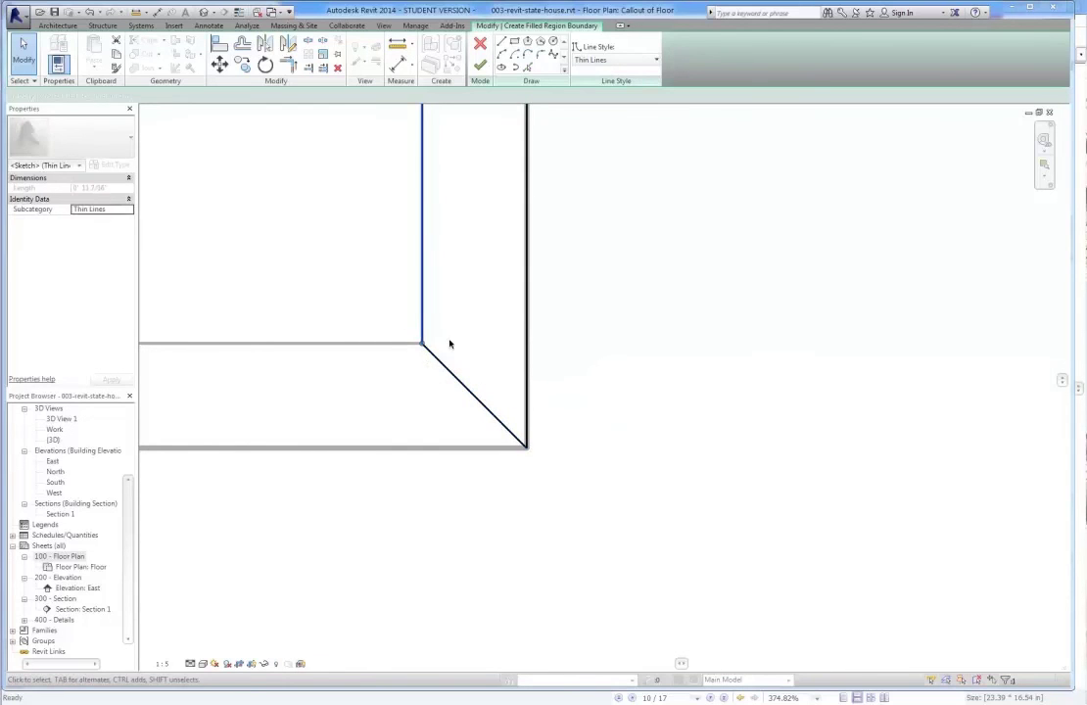
click(446, 345)
scroll(529, 449, down, 4)
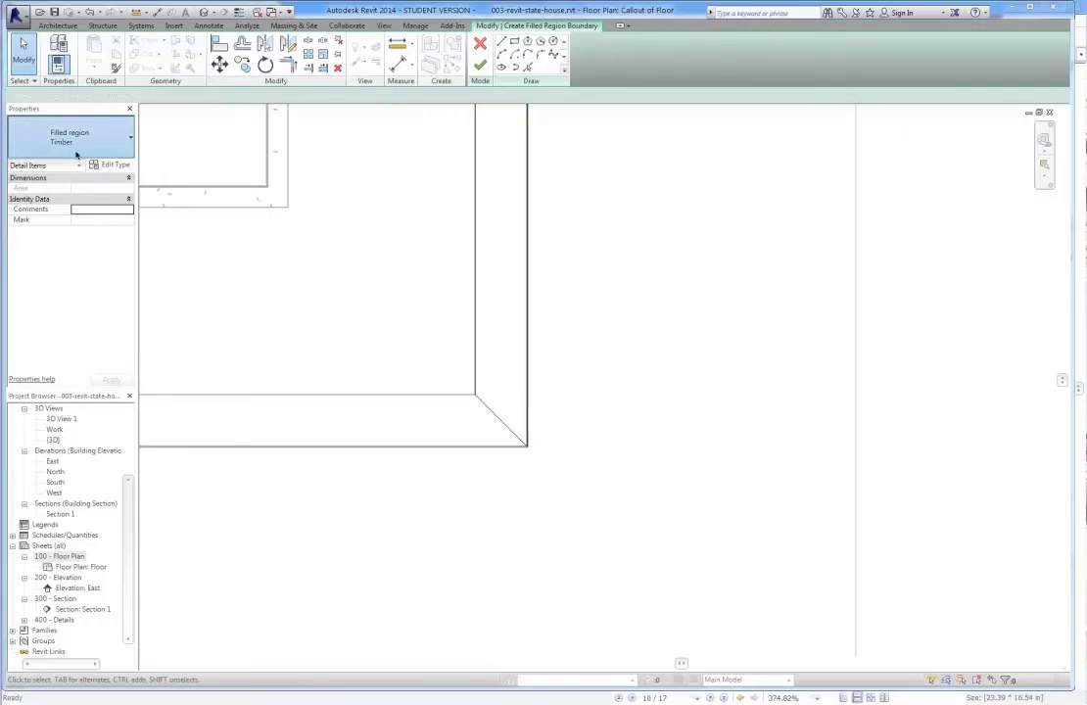
- Switch the filled region to the Concrete type and duplicate that type as Timber2
click(98, 147)
click(97, 141)
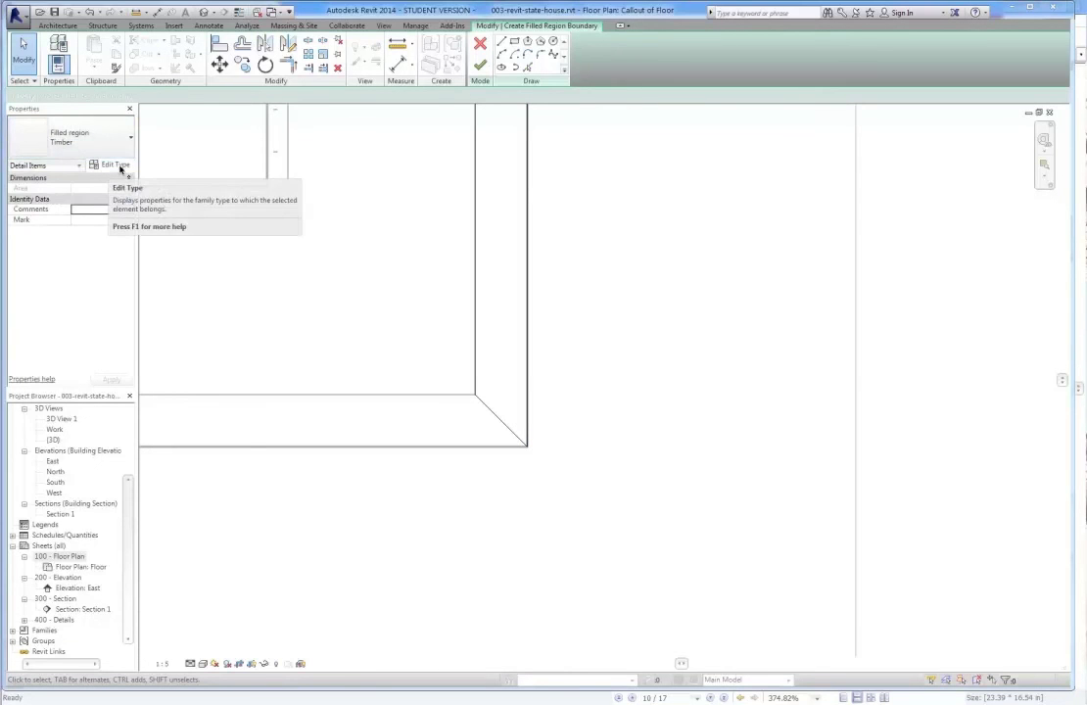
click(99, 139)
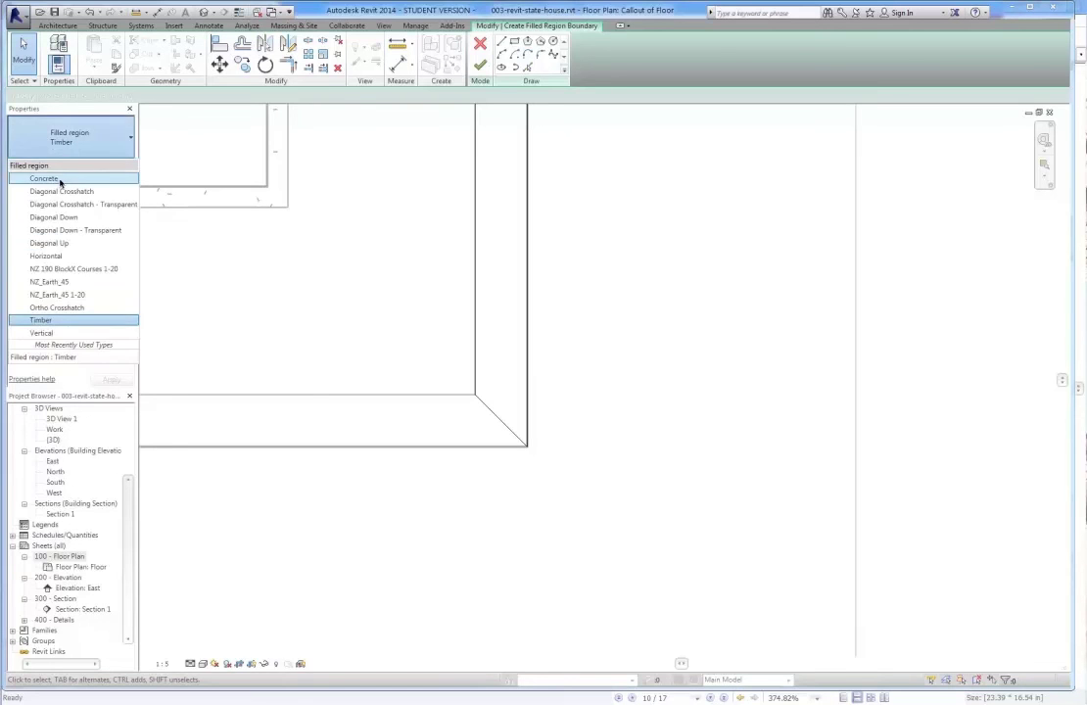
click(60, 180)
click(118, 169)
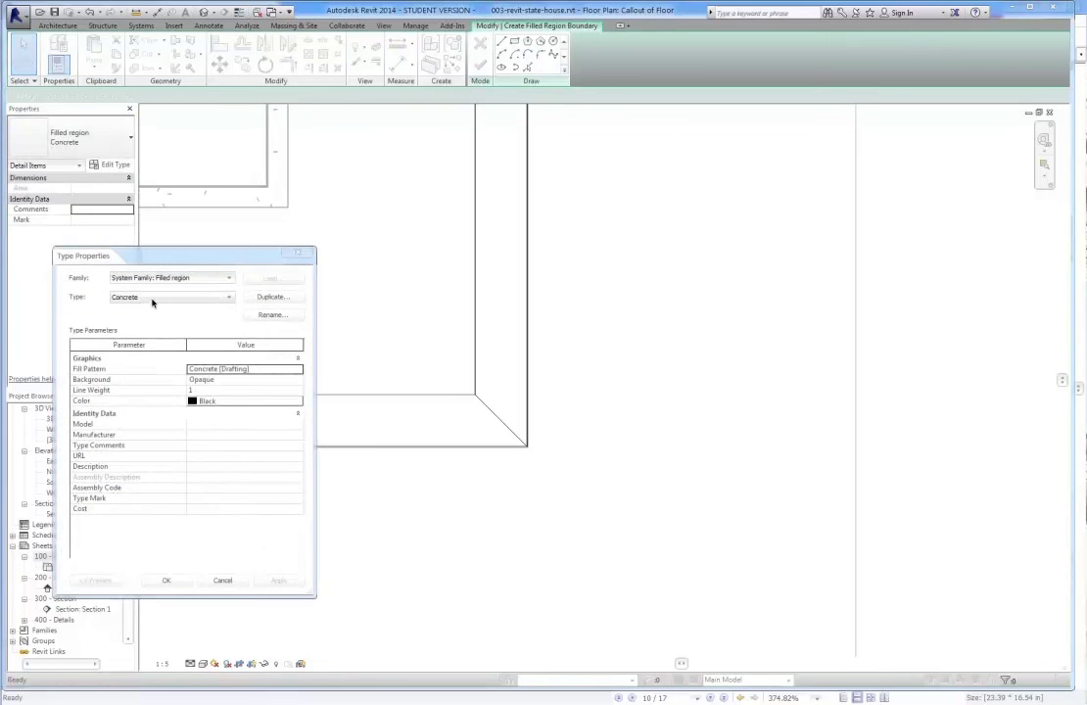
click(266, 299)
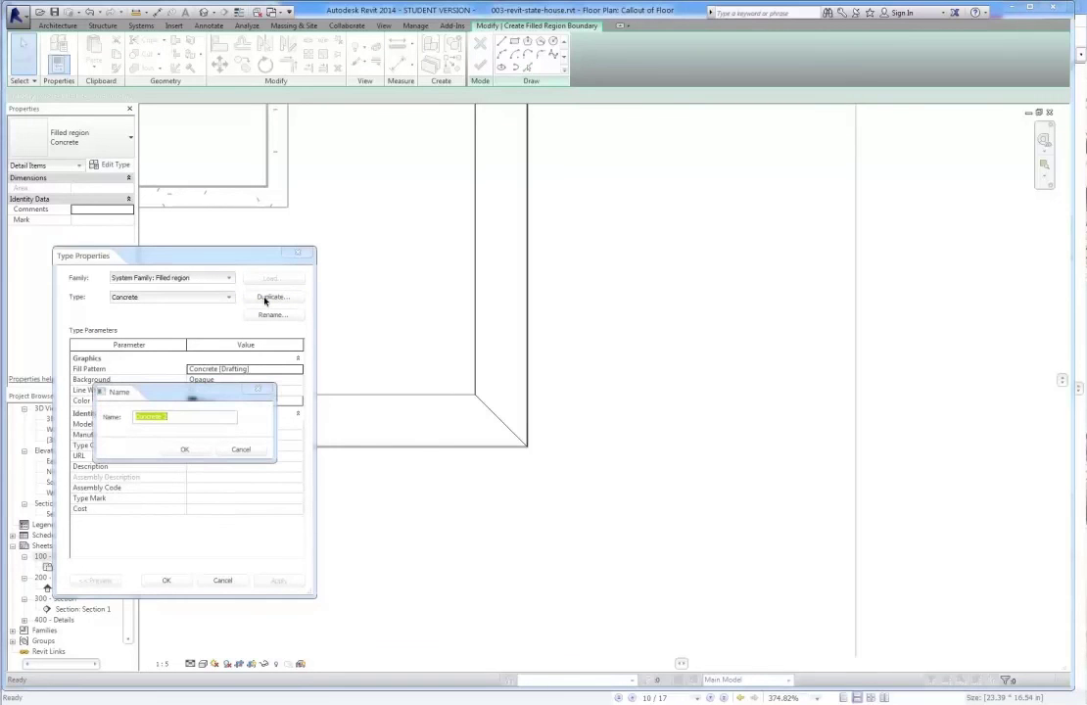
text(T)
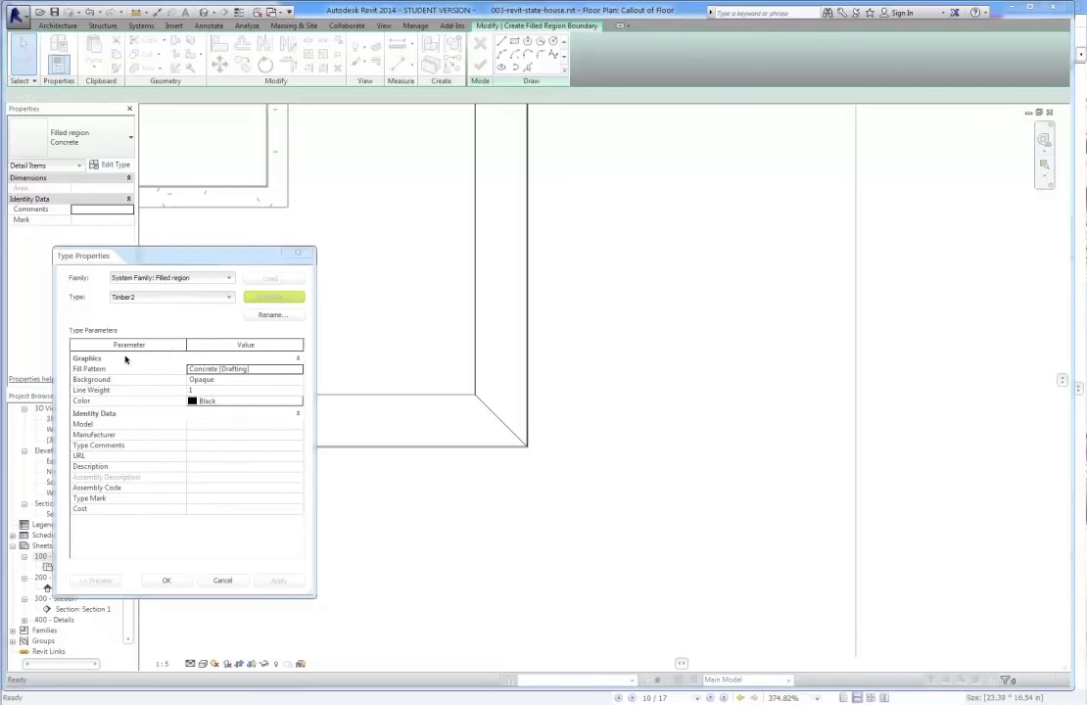
- Set Timber2's fill pattern to the Wood - Finish drafting pattern and finish the vertical weatherboard filled region
click(272, 371)
click(298, 370)
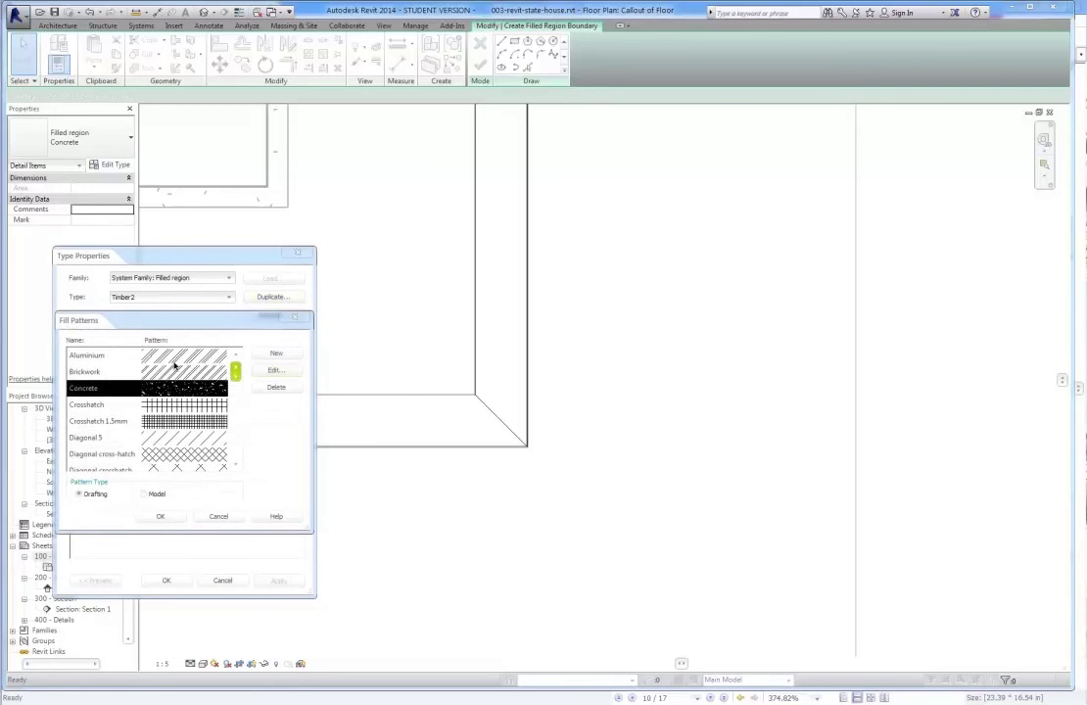
drag(235, 369, 235, 420)
click(202, 421)
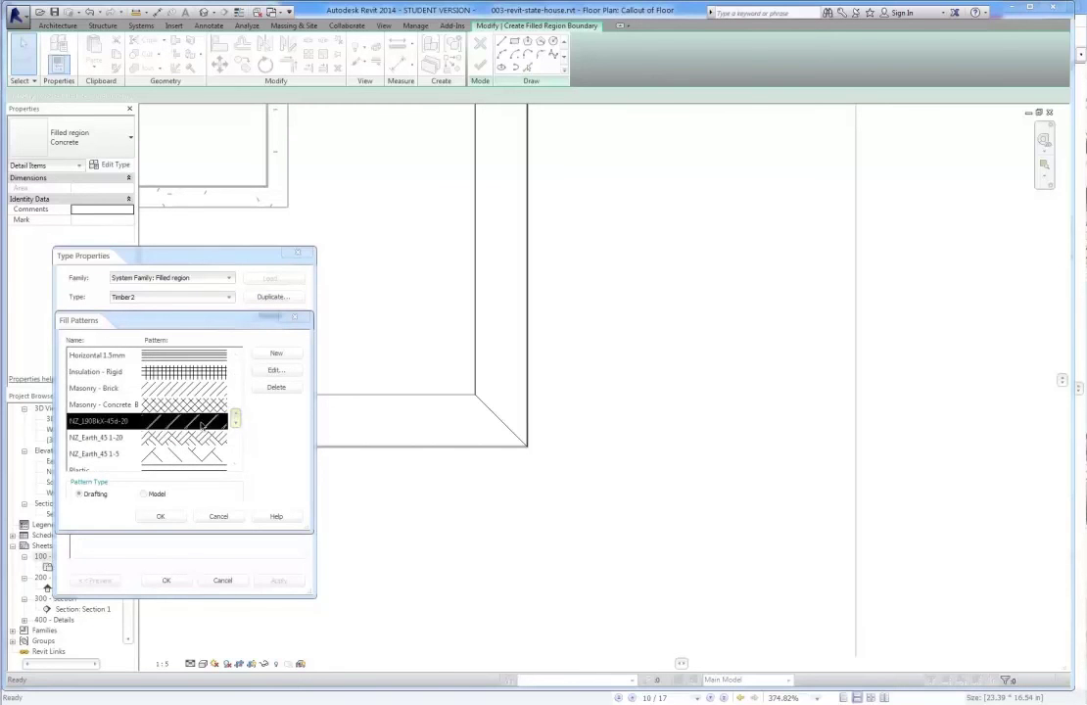
click(103, 439)
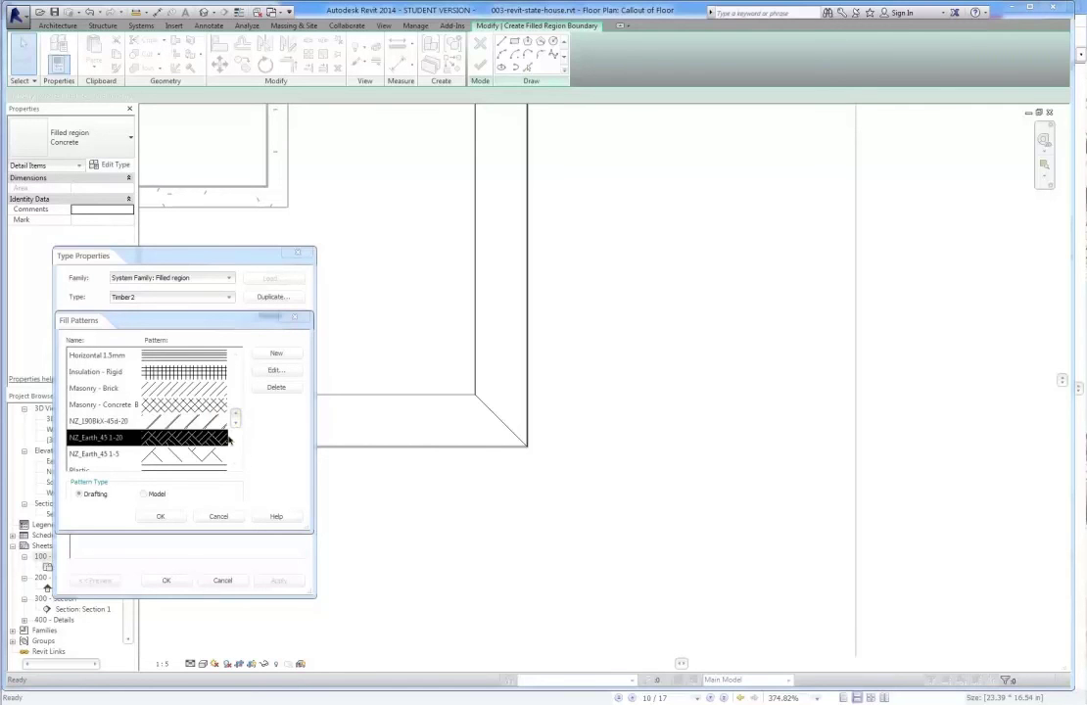
drag(235, 418, 237, 457)
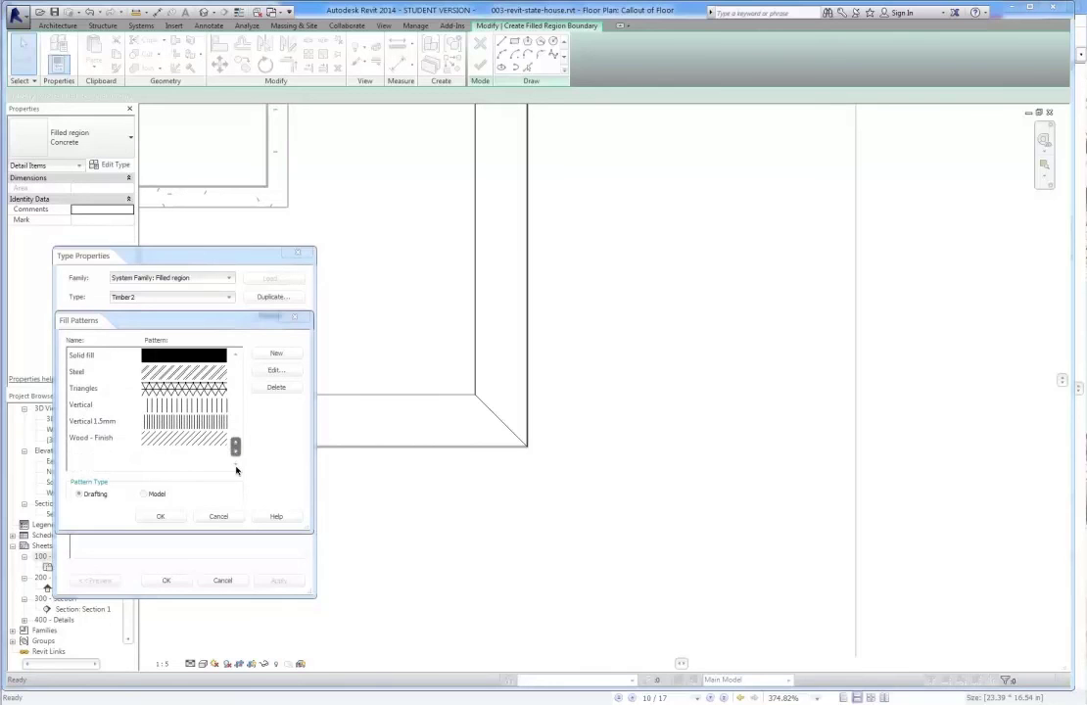
click(179, 443)
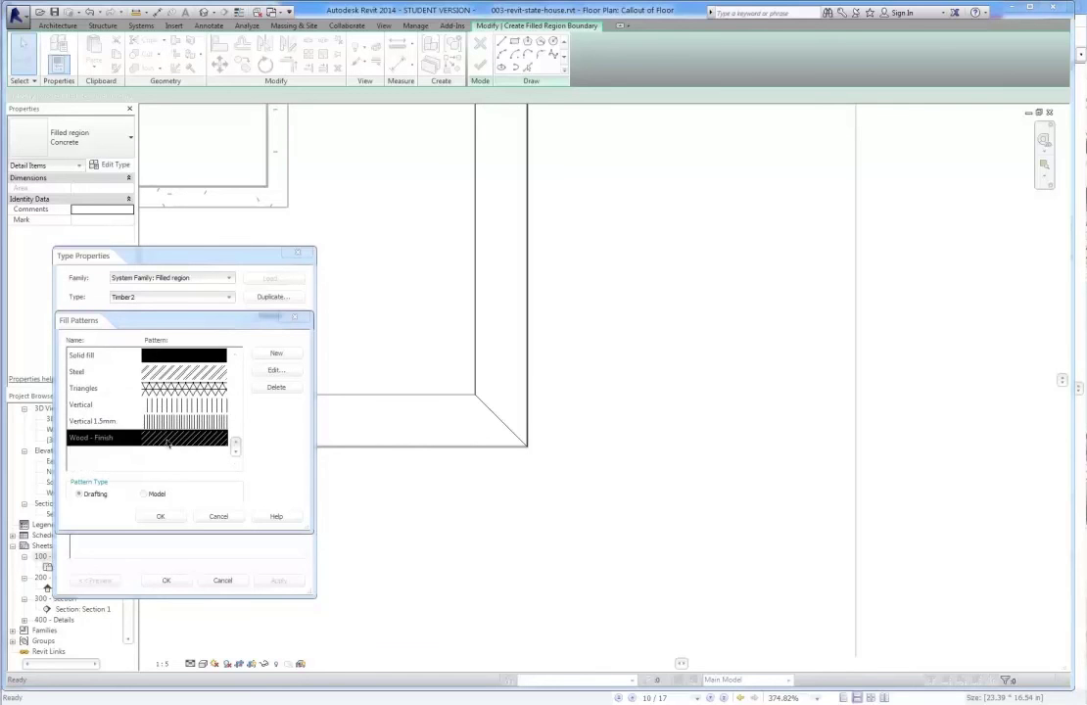
click(160, 516)
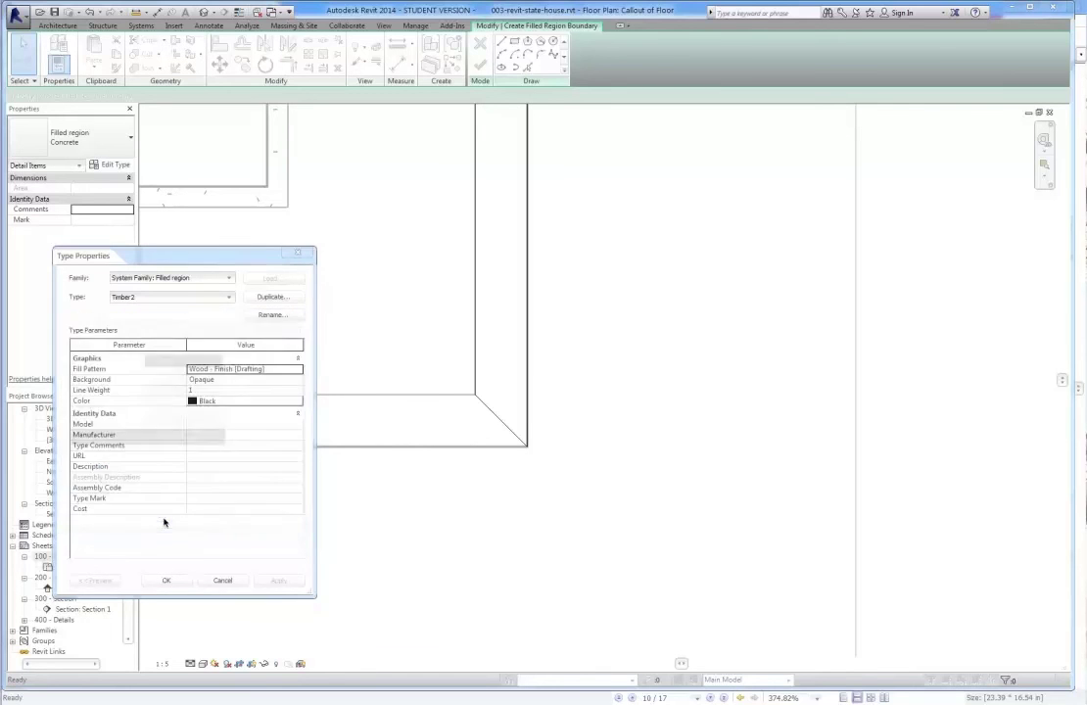
click(166, 581)
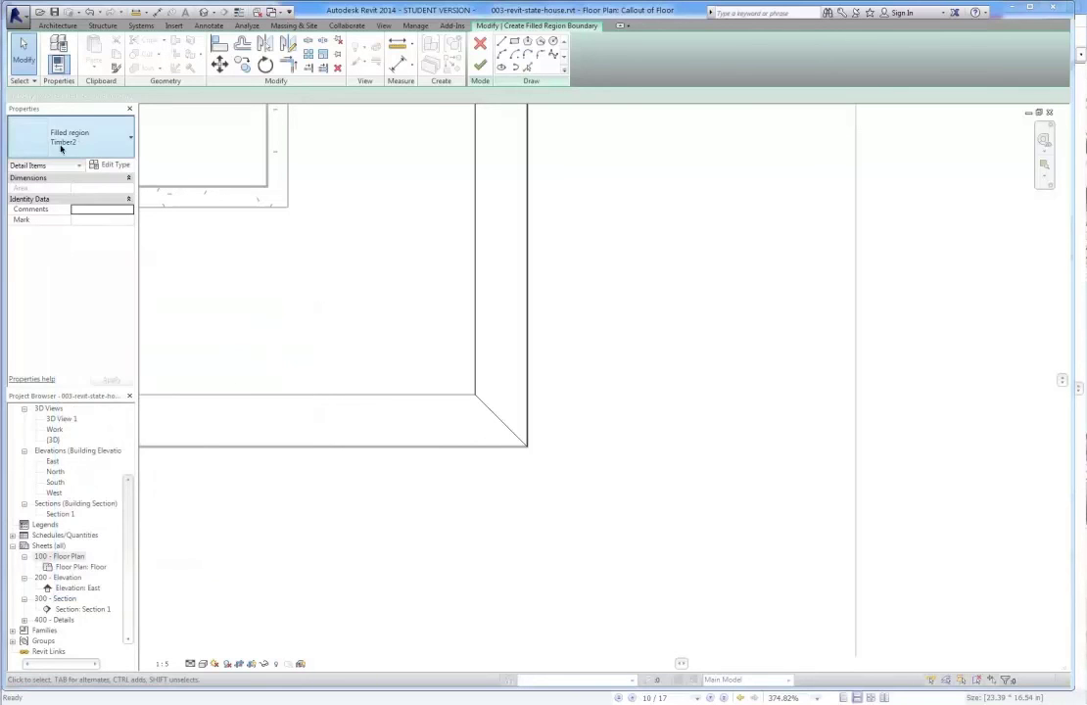
click(480, 65)
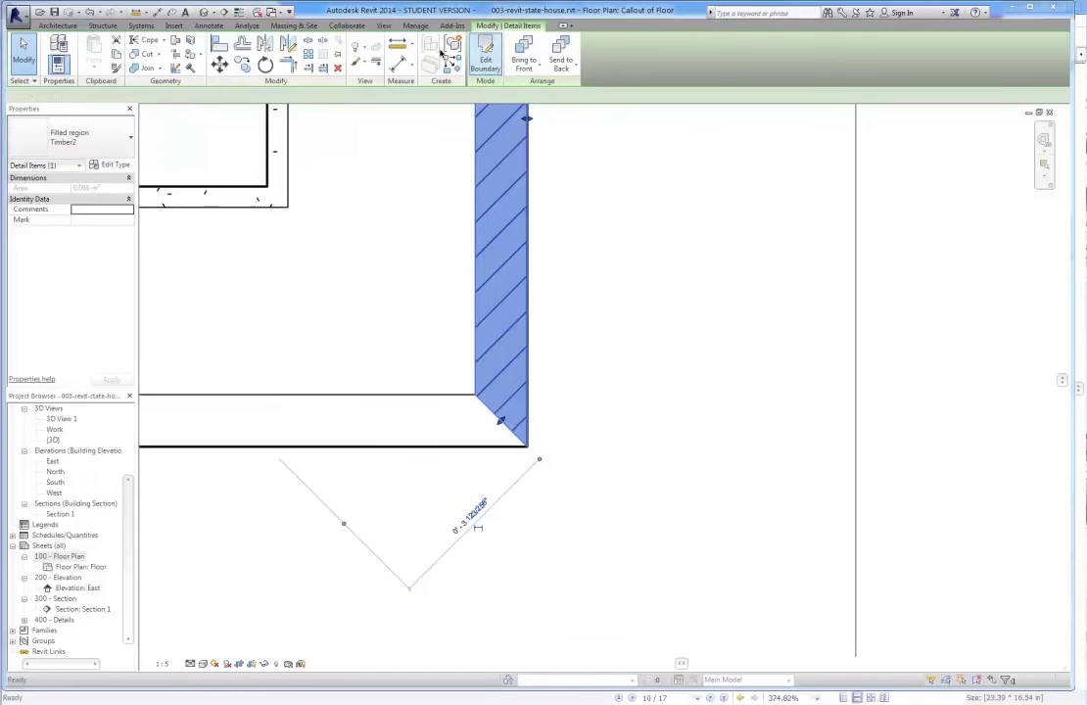
click(566, 547)
- Create a Timber2 filled region over the horizontal run of the outer wall layer, mitred to meet the vertical region at the corner
scroll(566, 547, down, 3)
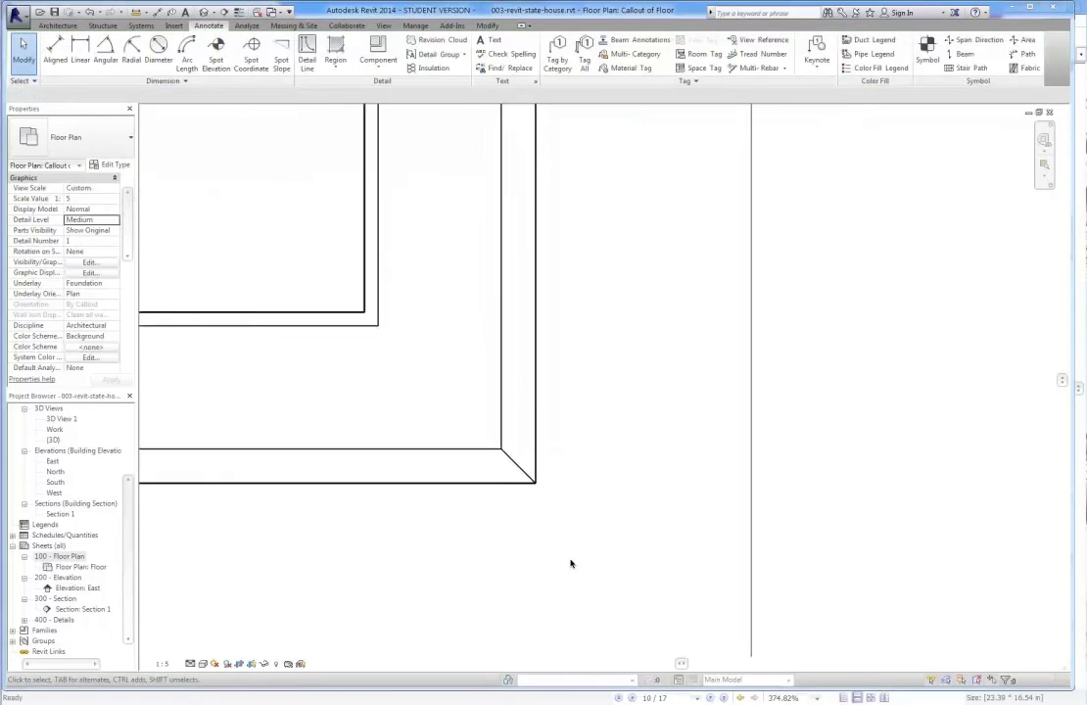
middle_drag(559, 554, 619, 545)
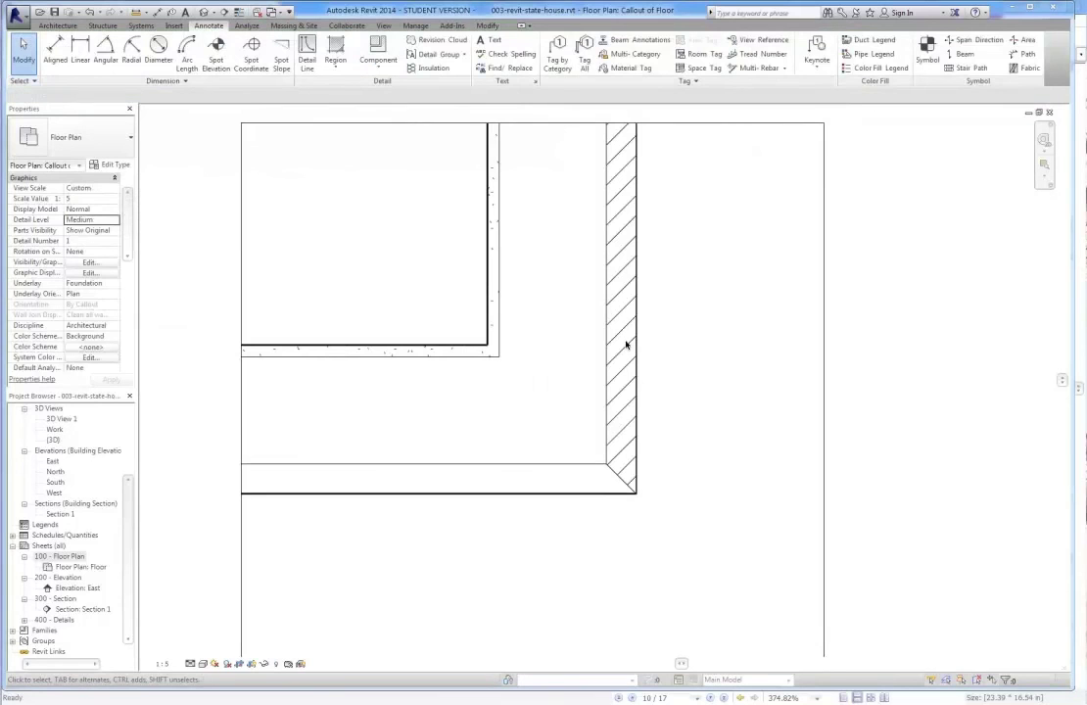
click(335, 49)
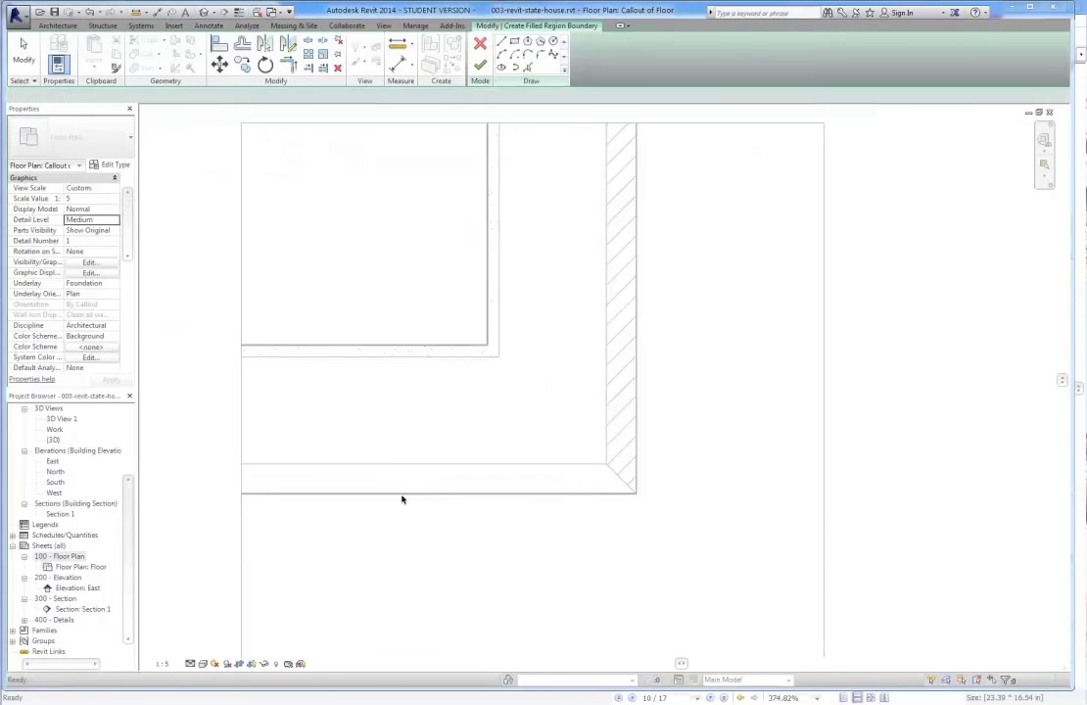
click(240, 462)
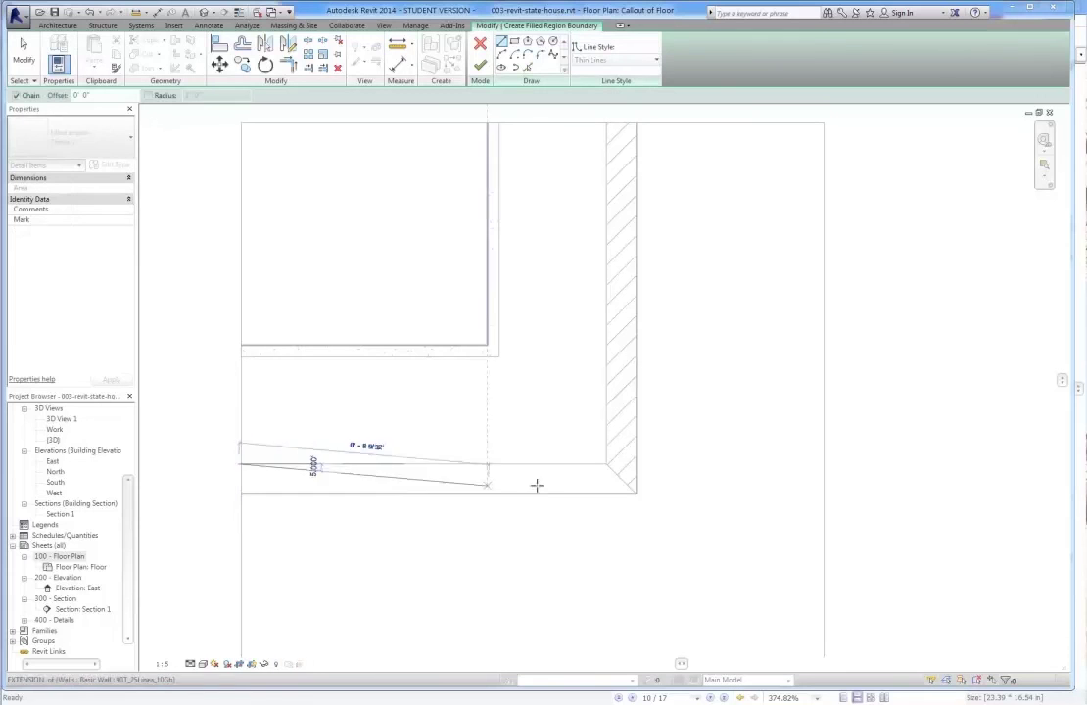
click(608, 462)
click(635, 494)
click(239, 492)
click(238, 463)
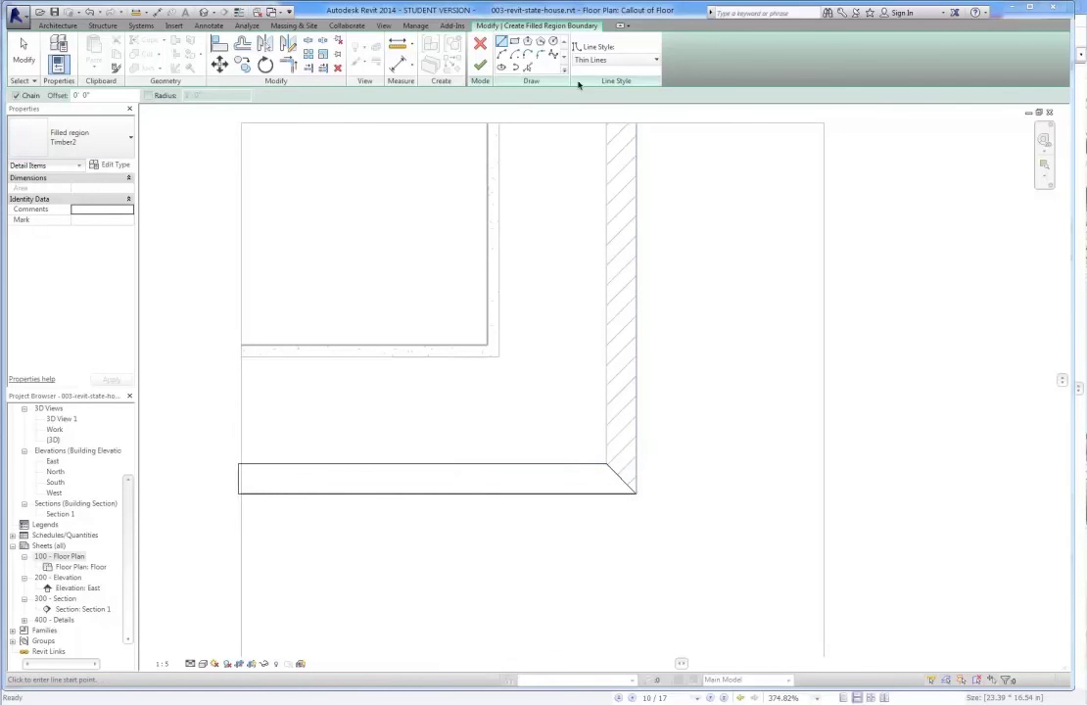
click(480, 66)
click(663, 530)
- Switch to Foxit Reader and copy the External Corner detail's note "Tight mitred joint to horizontal weatherboards"
scroll(466, 542, down, 1)
scroll(635, 538, up, 1)
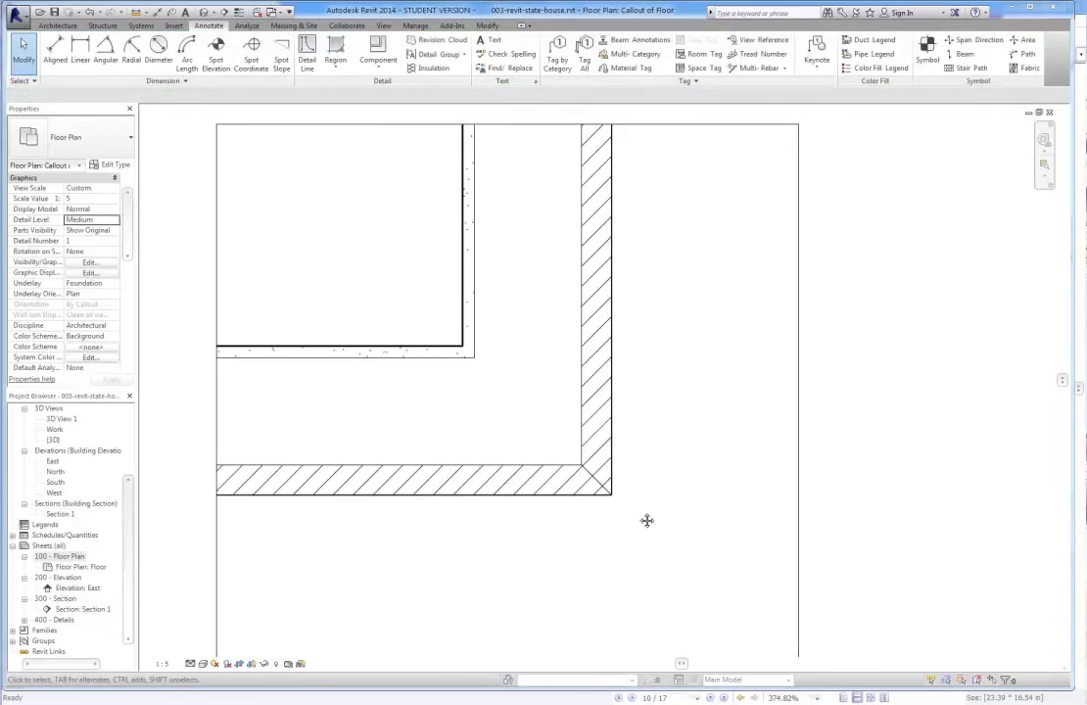
middle_drag(640, 517, 549, 477)
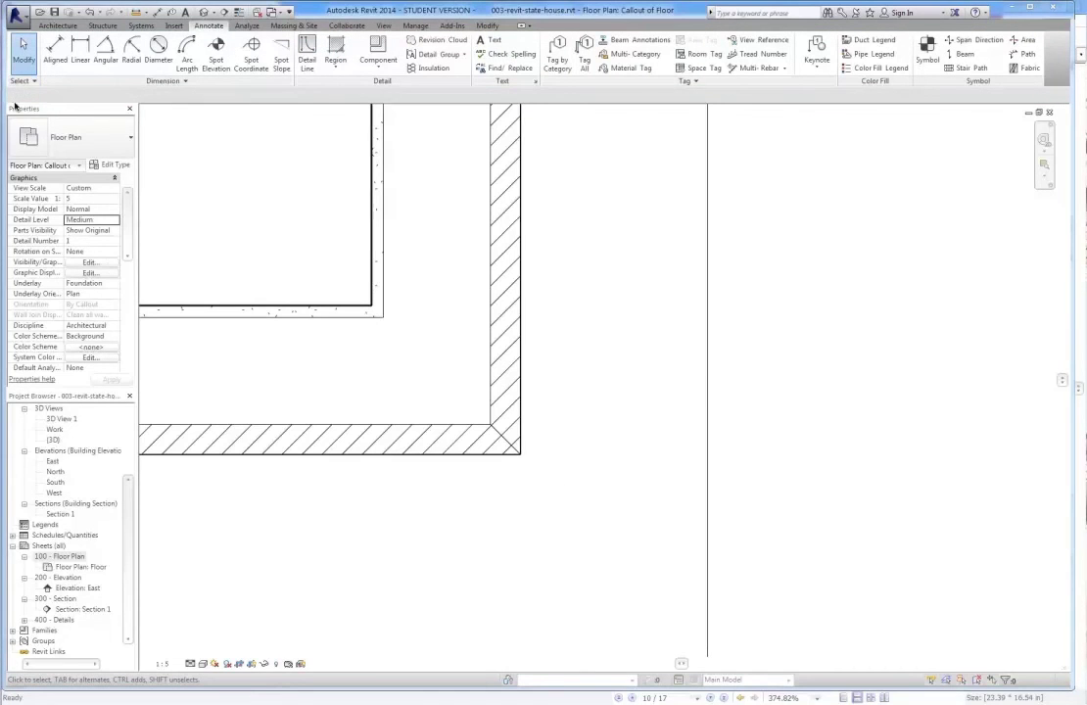
key(alt+Tab)
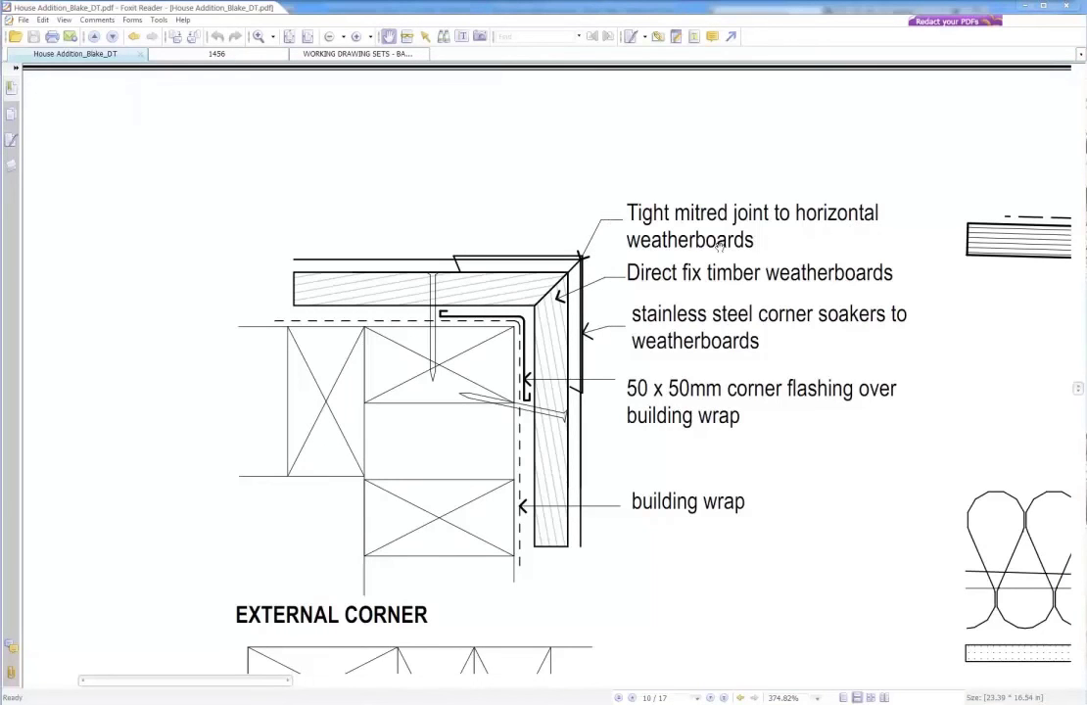
click(462, 37)
mouse_move(637, 216)
mouse_down()
mouse_move(706, 240)
mouse_move(625, 214)
mouse_up()
key(ctrl+c)
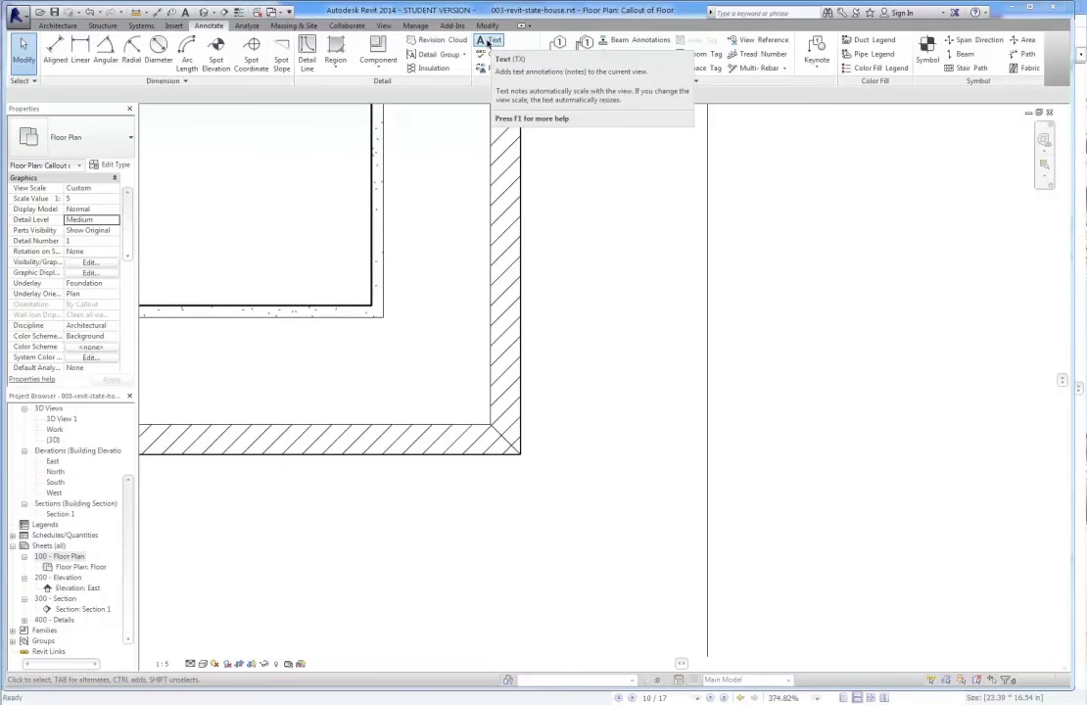
- Place a text note with a curved leader from the weatherboards' mitred outer corner, reading "Tight mitred joint to horizontal weatherboards"
click(486, 42)
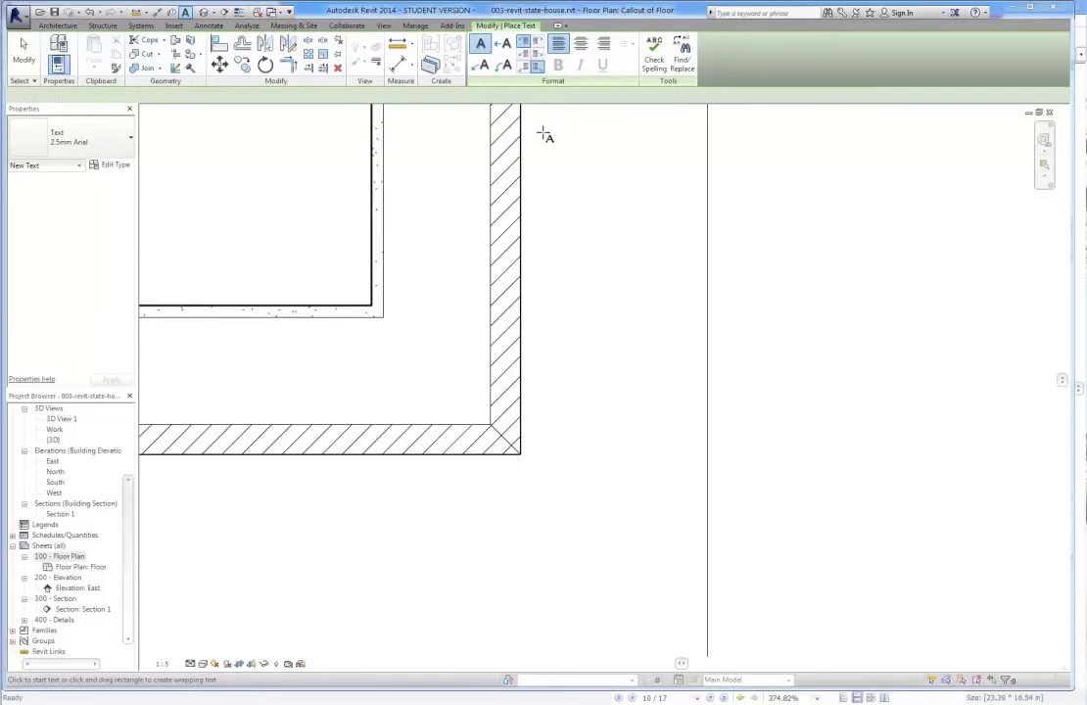
click(504, 65)
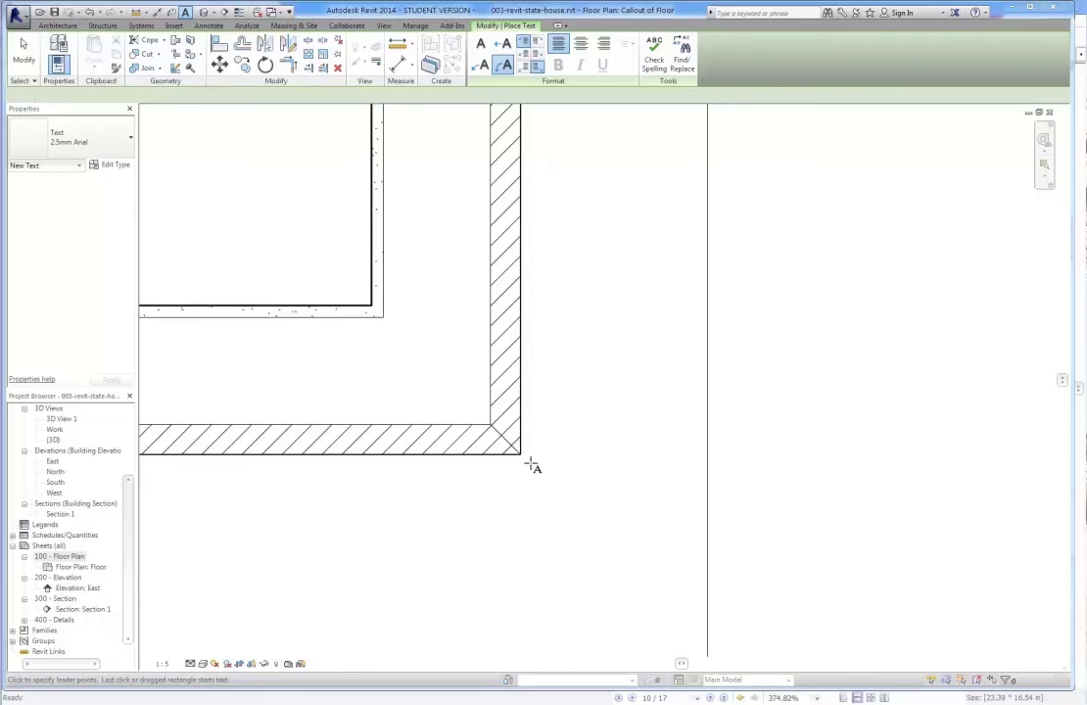
middle_drag(584, 311, 567, 266)
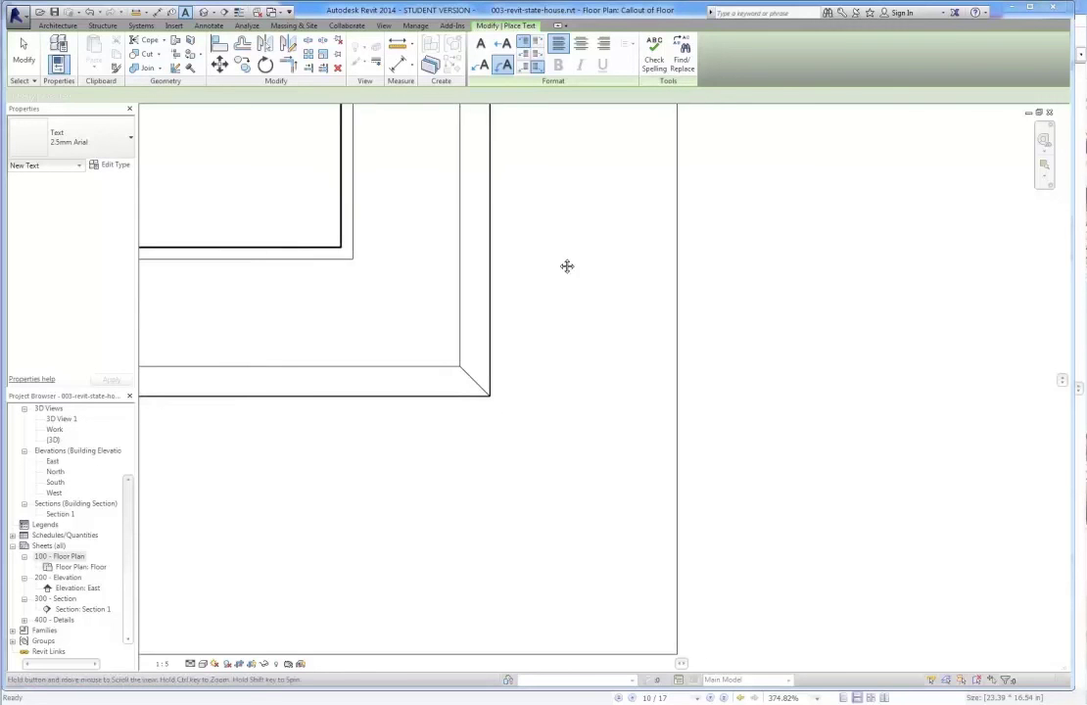
scroll(529, 286, down, 2)
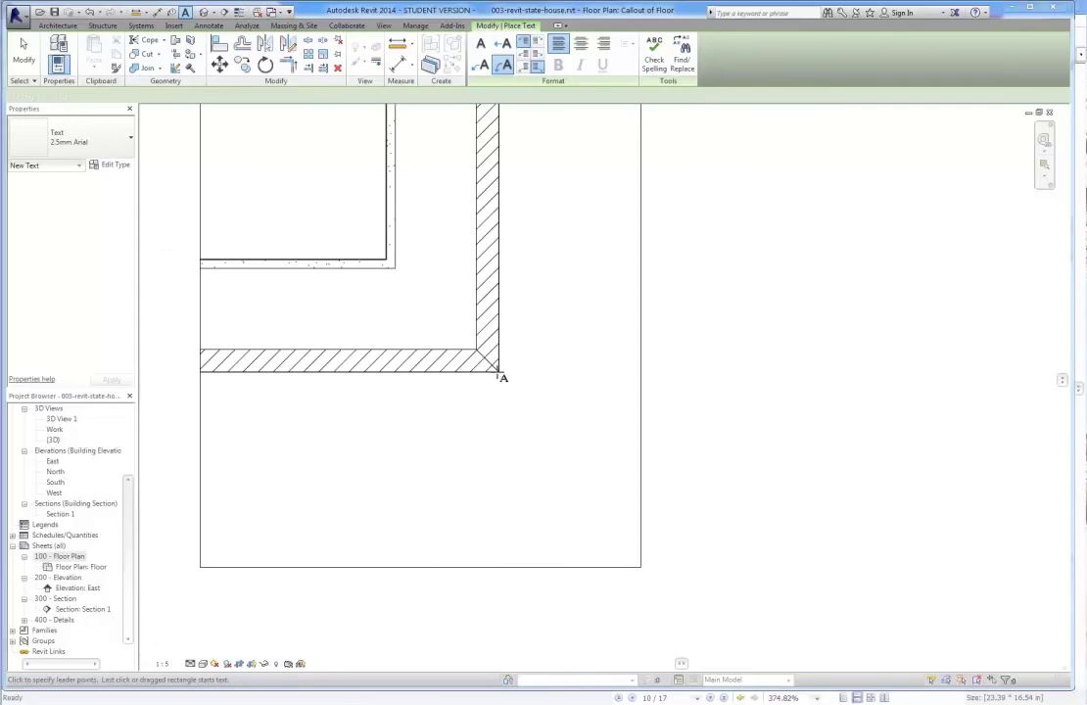
click(499, 375)
scroll(495, 480, down, 2)
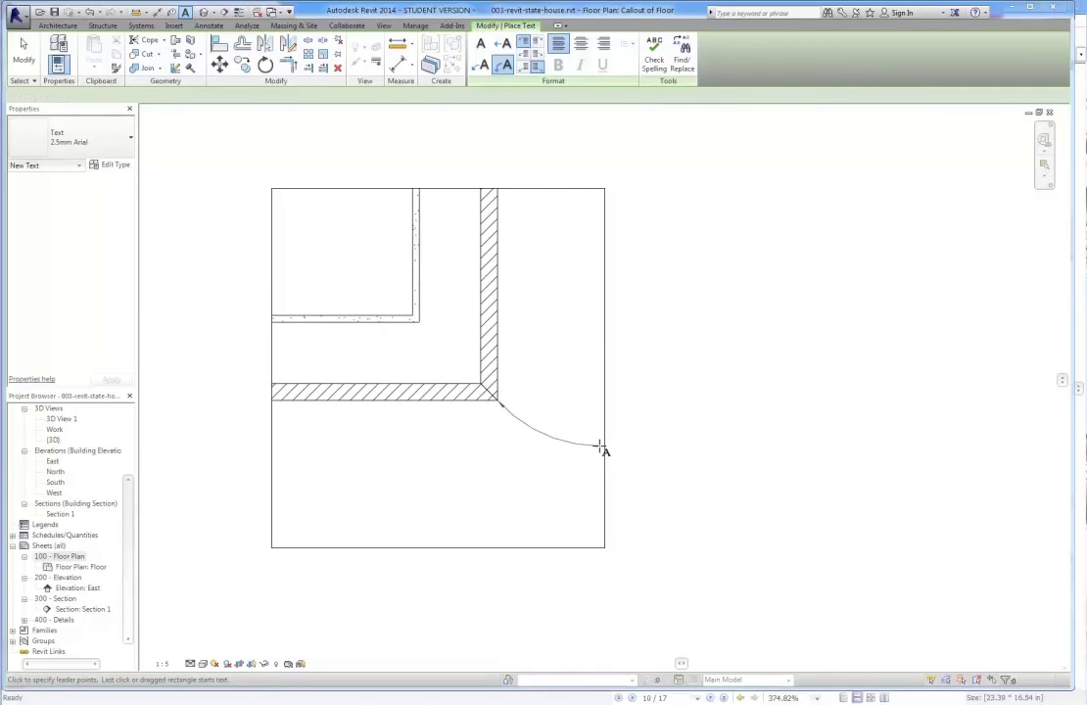
click(605, 440)
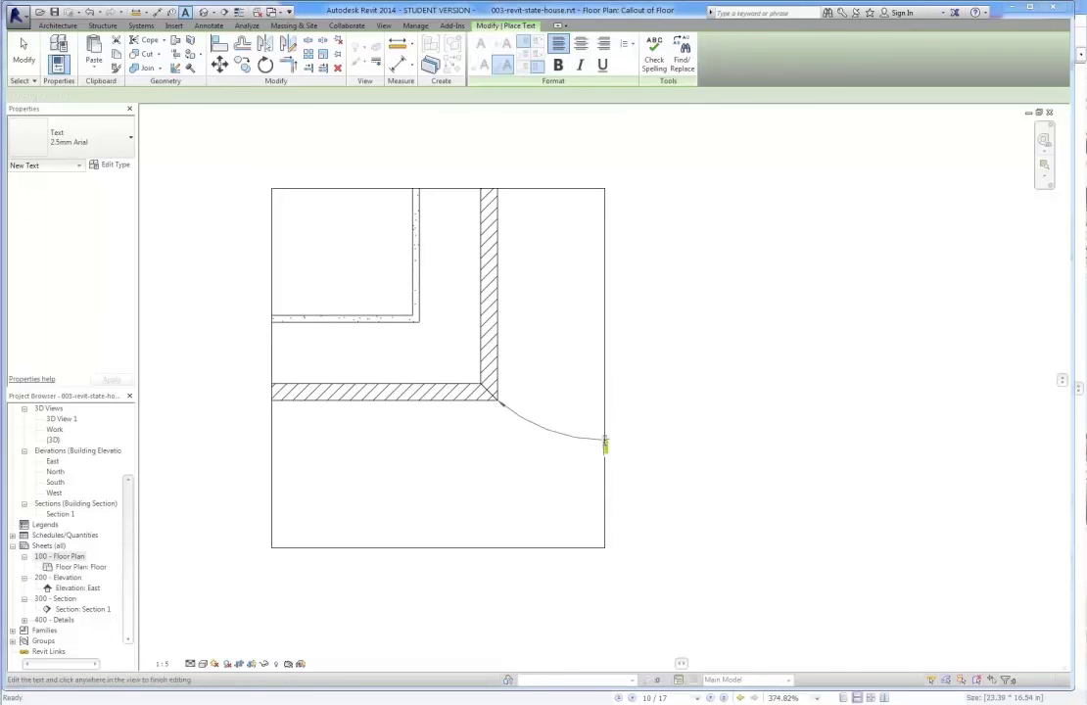
key(ctrl+v)
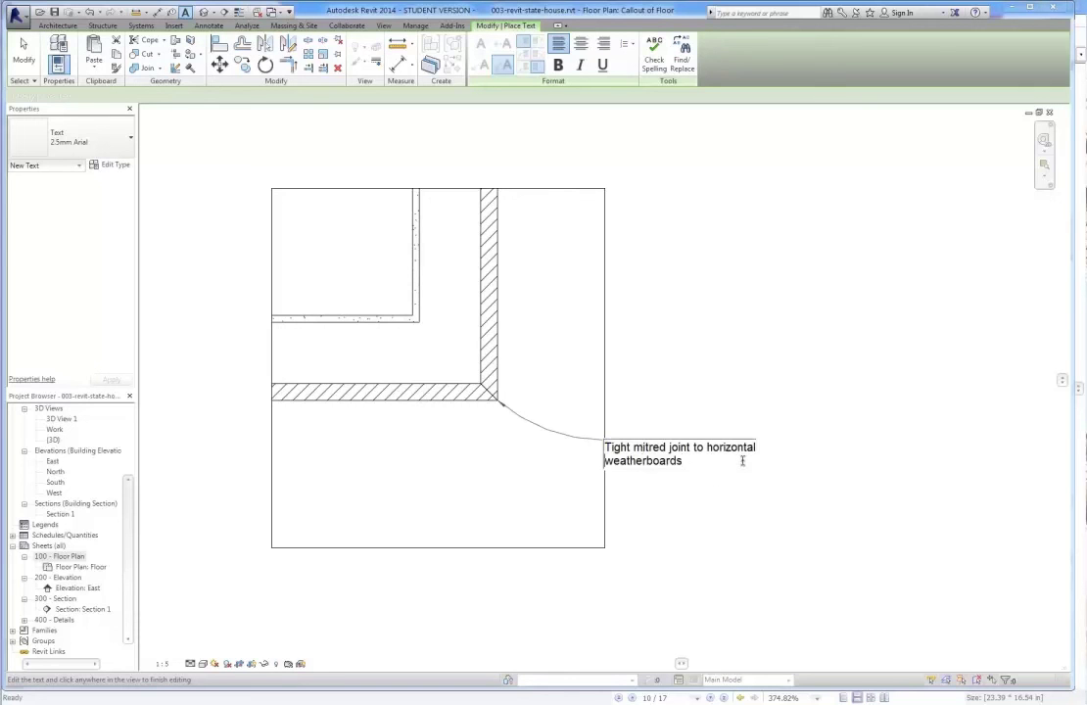
- Remove the line break before "weatherboards" so the mitred joint note runs on a single line, and finish the note
key(BackSpace)
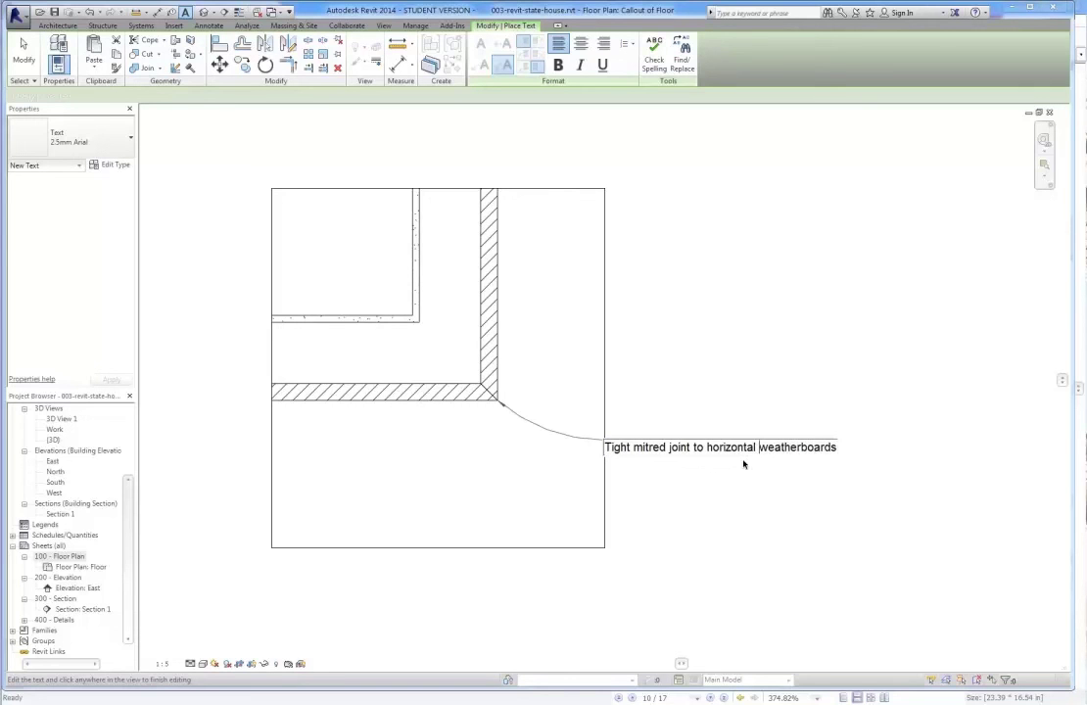
key(Return)
key(BackSpace)
click(735, 510)
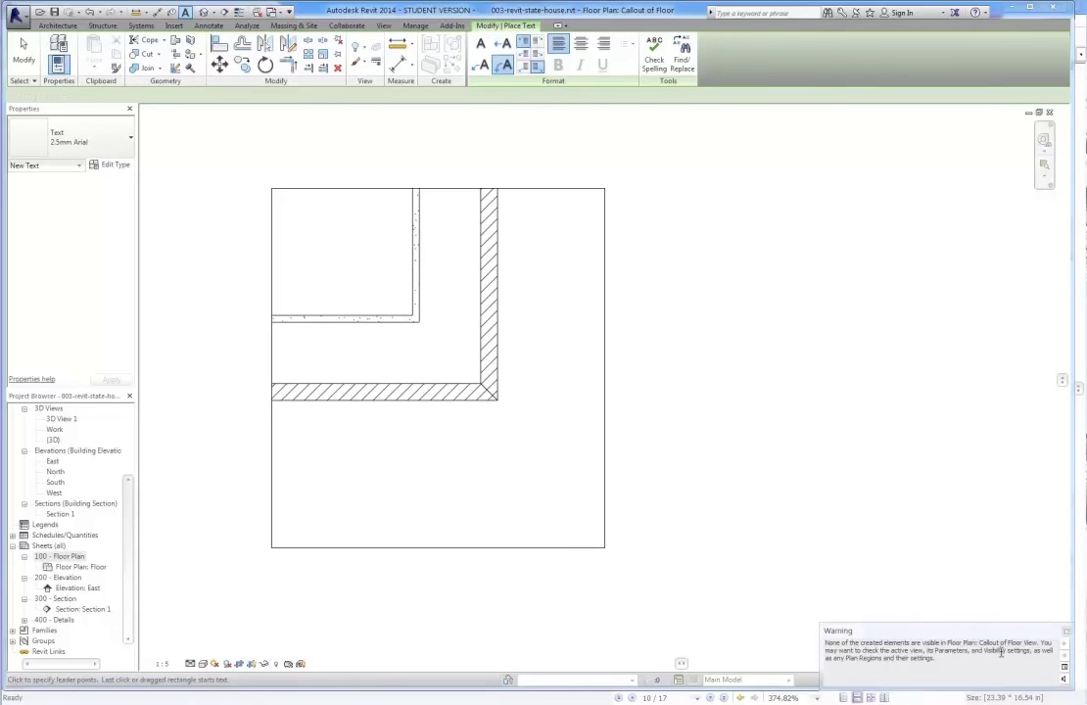
click(23, 54)
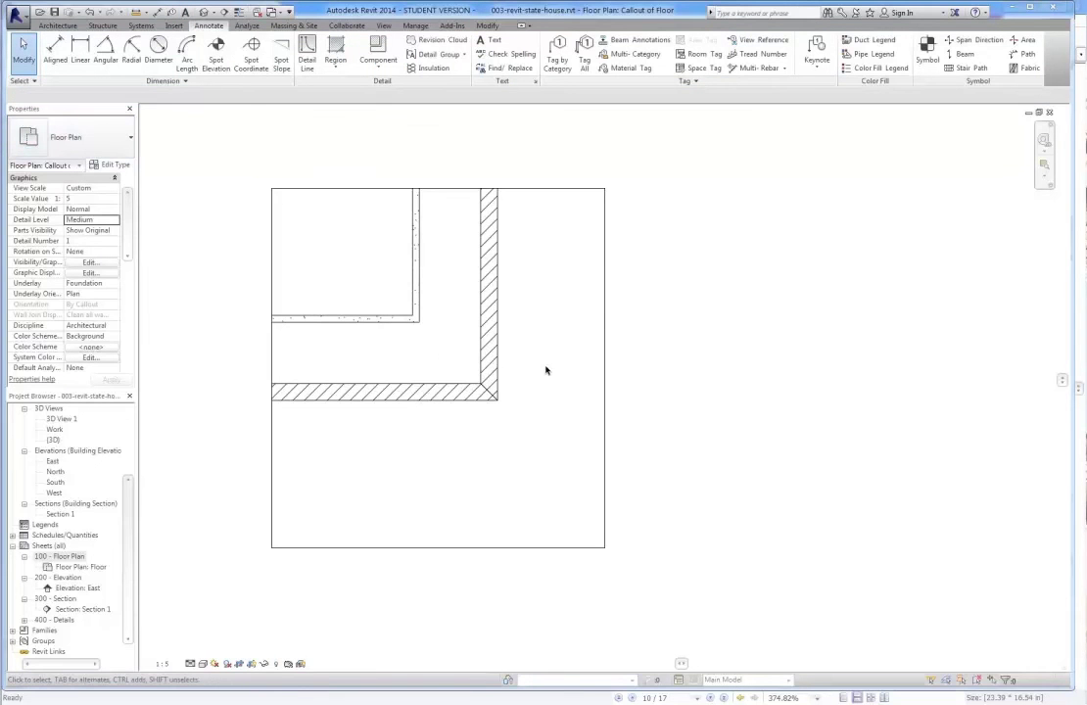
- Add another curved-leader note "Tight mitred joint to horizontal weatherboards" below the mitred corner, inside the callout's crop boundary
scroll(504, 355, down, 3)
scroll(503, 363, up, 1)
scroll(495, 402, down, 3)
scroll(510, 412, up, 3)
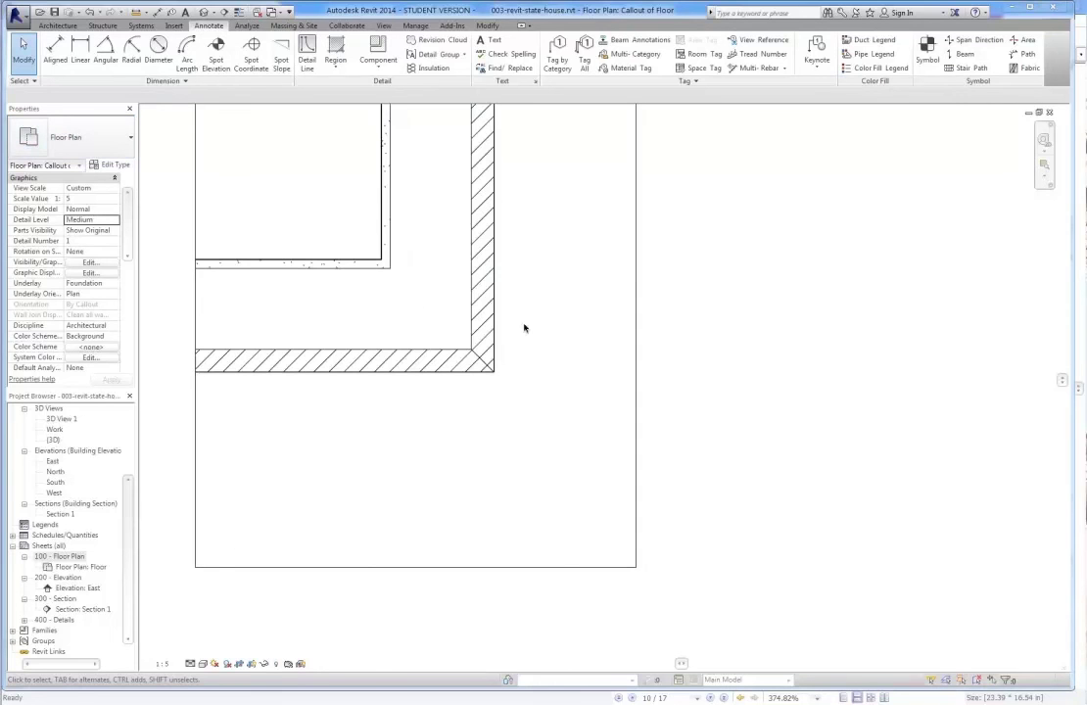
key(t)
key(x)
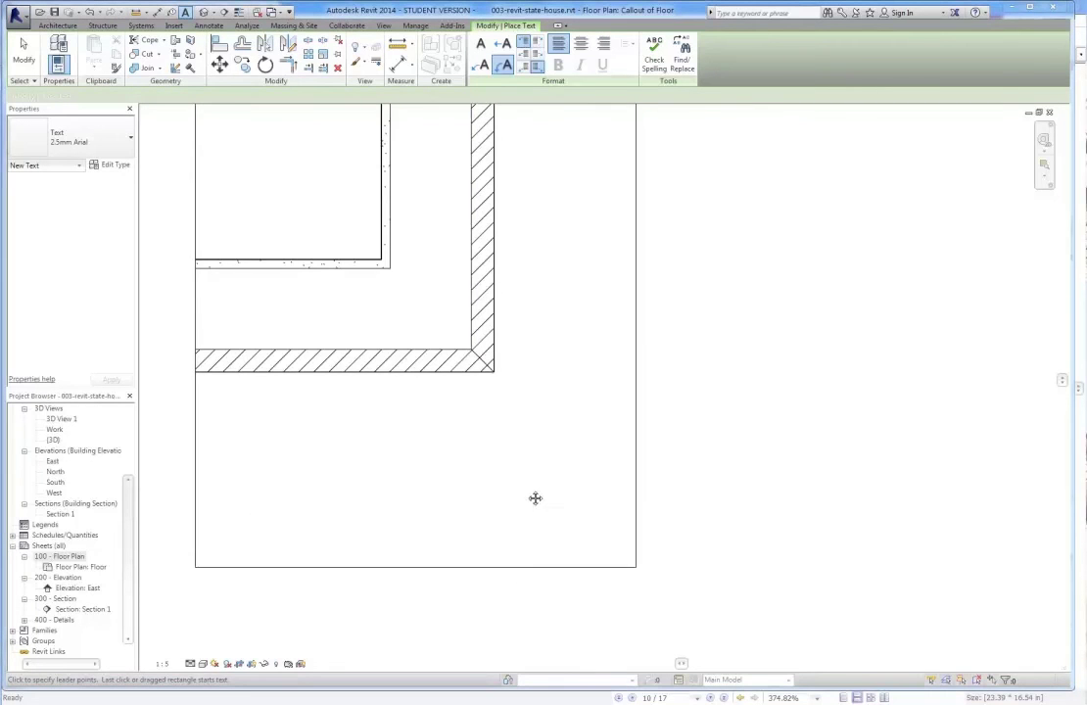
middle_drag(527, 490, 563, 545)
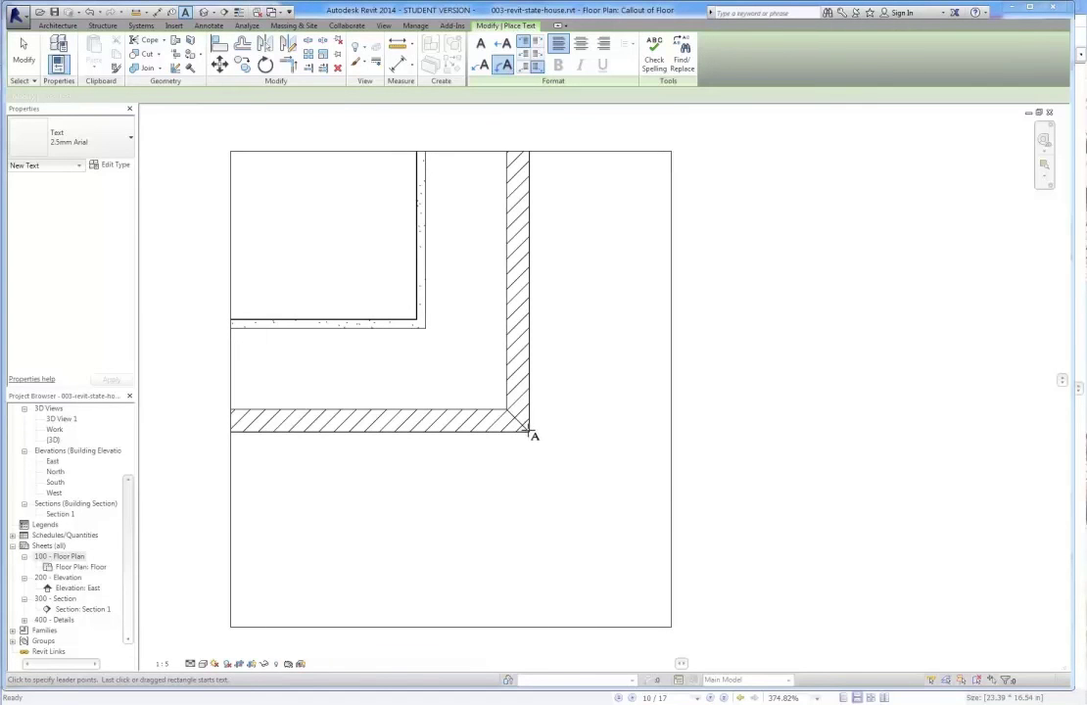
click(526, 430)
click(551, 524)
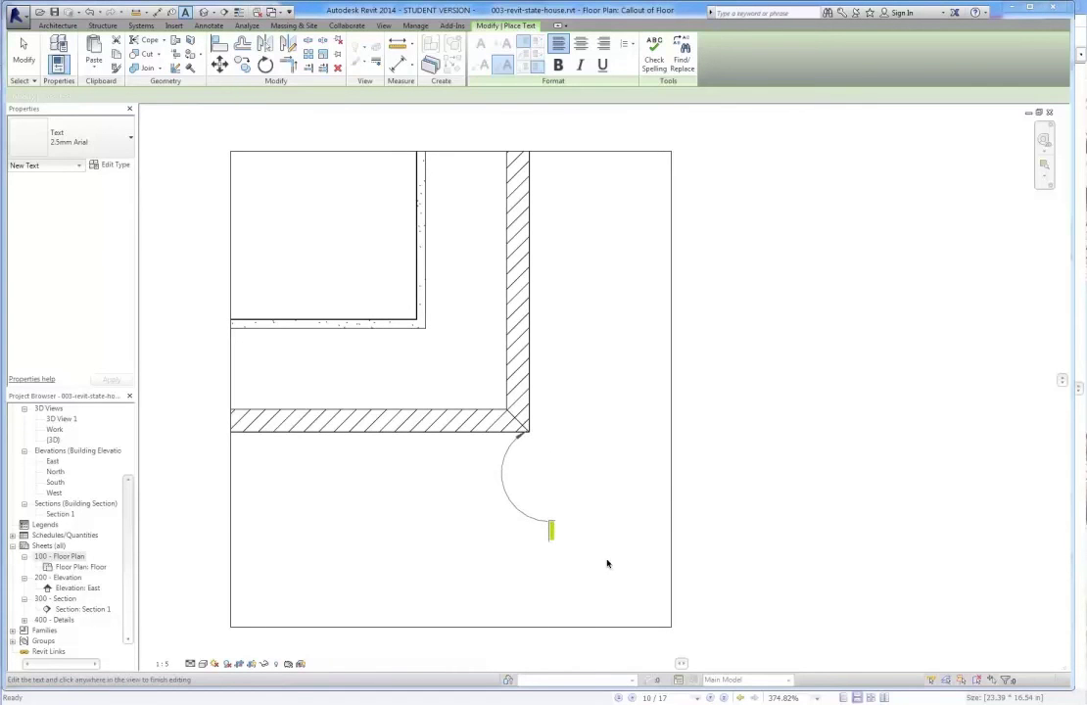
text(Tight mitred joint to horizontal weatherboards)
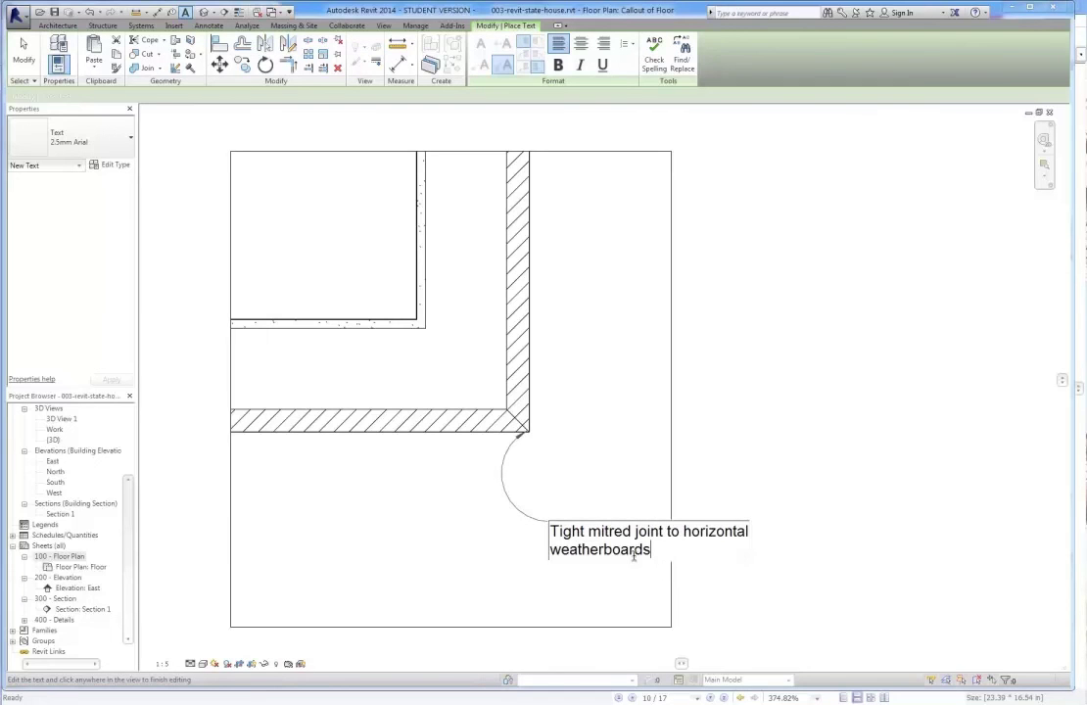
click(762, 489)
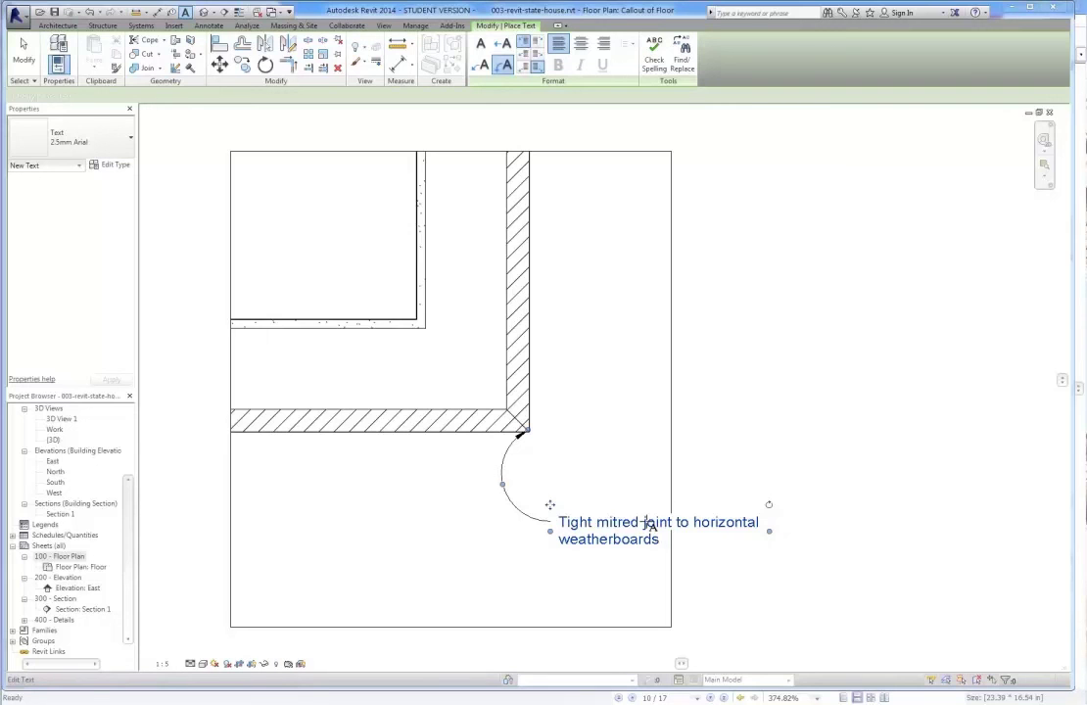
click(21, 46)
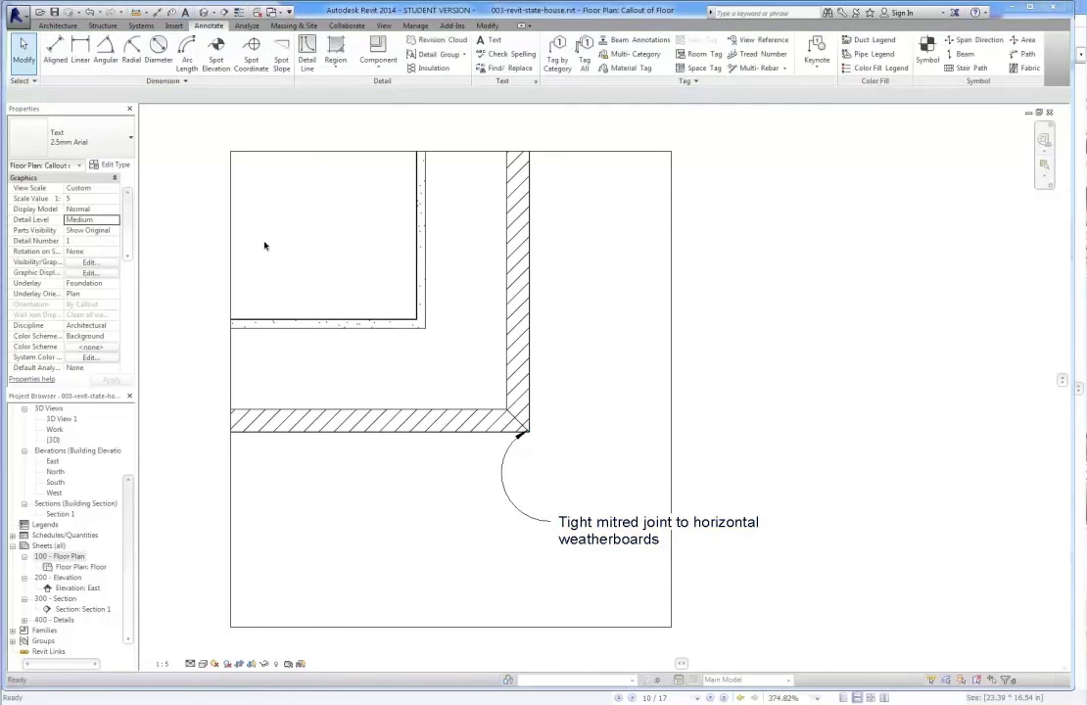
- Move the two-line mitred joint note down and across so it sits directly below the corner within the crop boundary
click(601, 524)
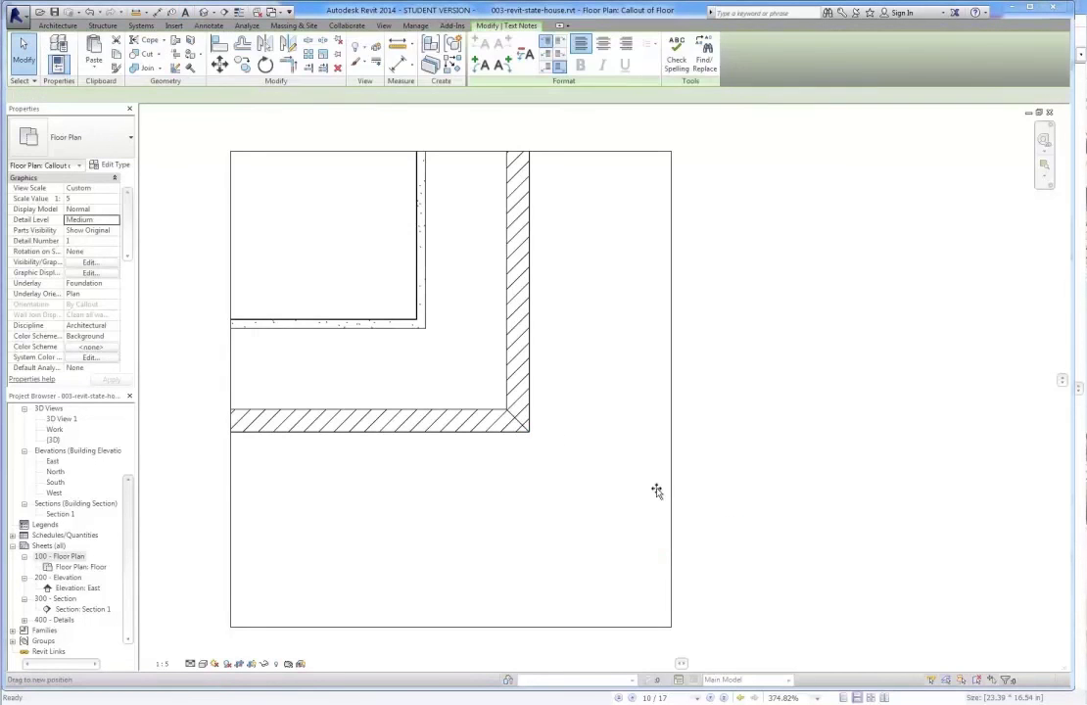
click(576, 576)
click(568, 559)
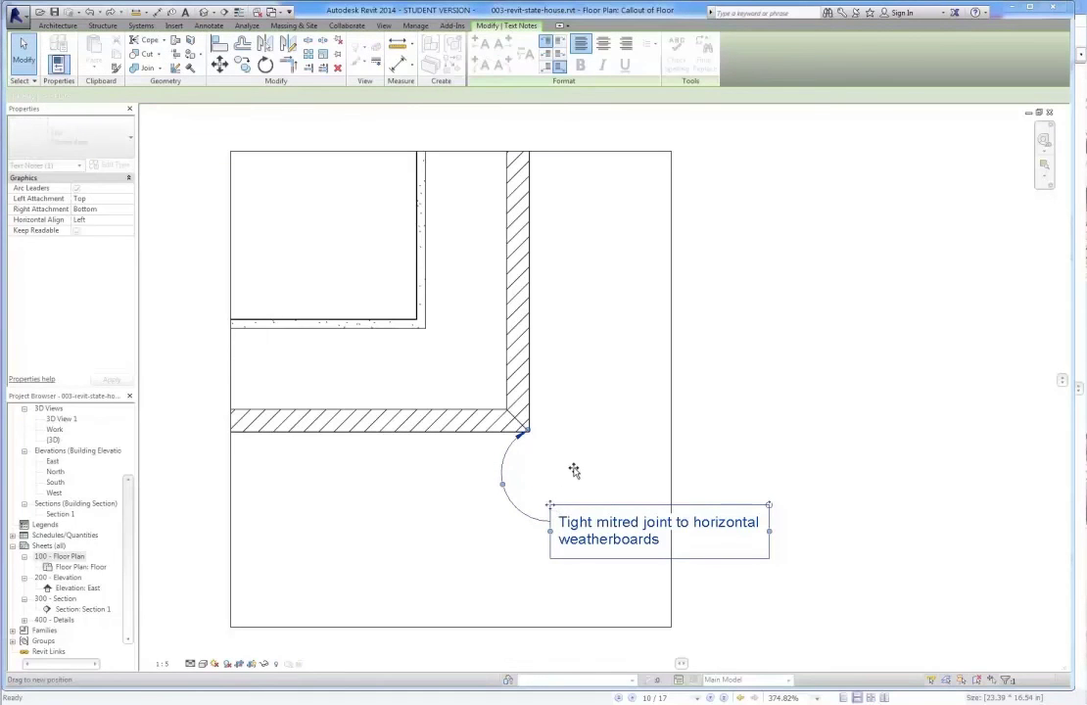
drag(561, 514, 447, 540)
click(664, 421)
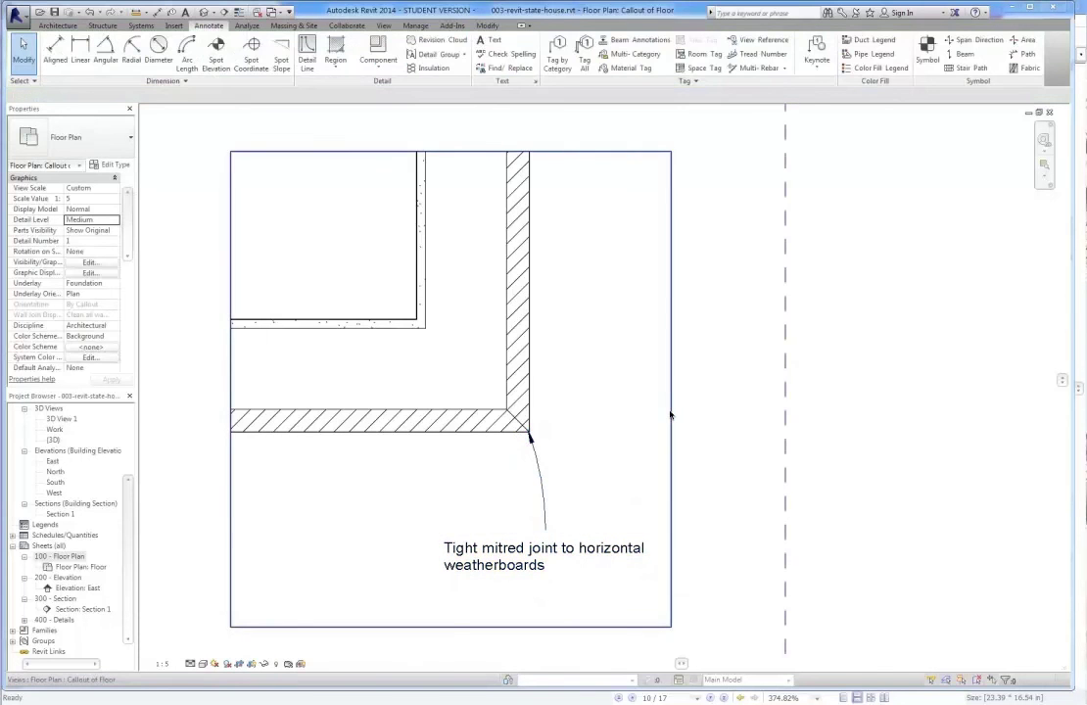
- Enlarge the callout's crop region outward to the right and downward to make room for the notes
click(672, 401)
drag(672, 401, 959, 388)
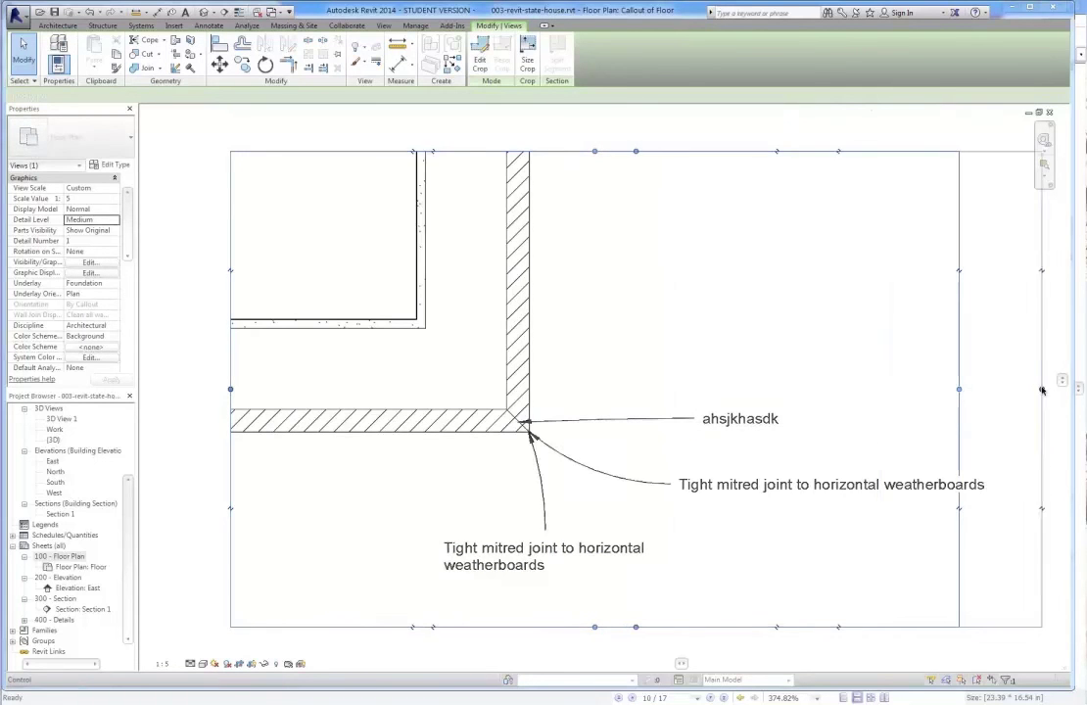
scroll(769, 379, down, 2)
drag(669, 566, 670, 620)
click(694, 564)
- Delete the stray "ahsjkhasdk" note and the duplicate two-line mitred joint note below the corner
click(747, 407)
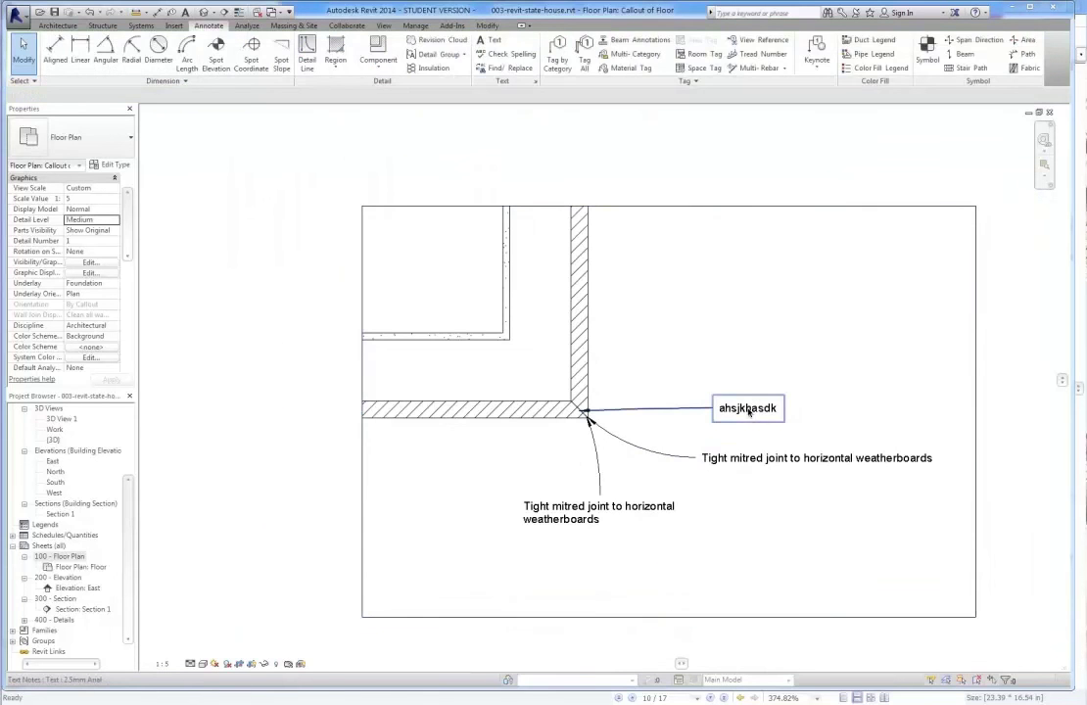
key(Delete)
click(607, 514)
key(Delete)
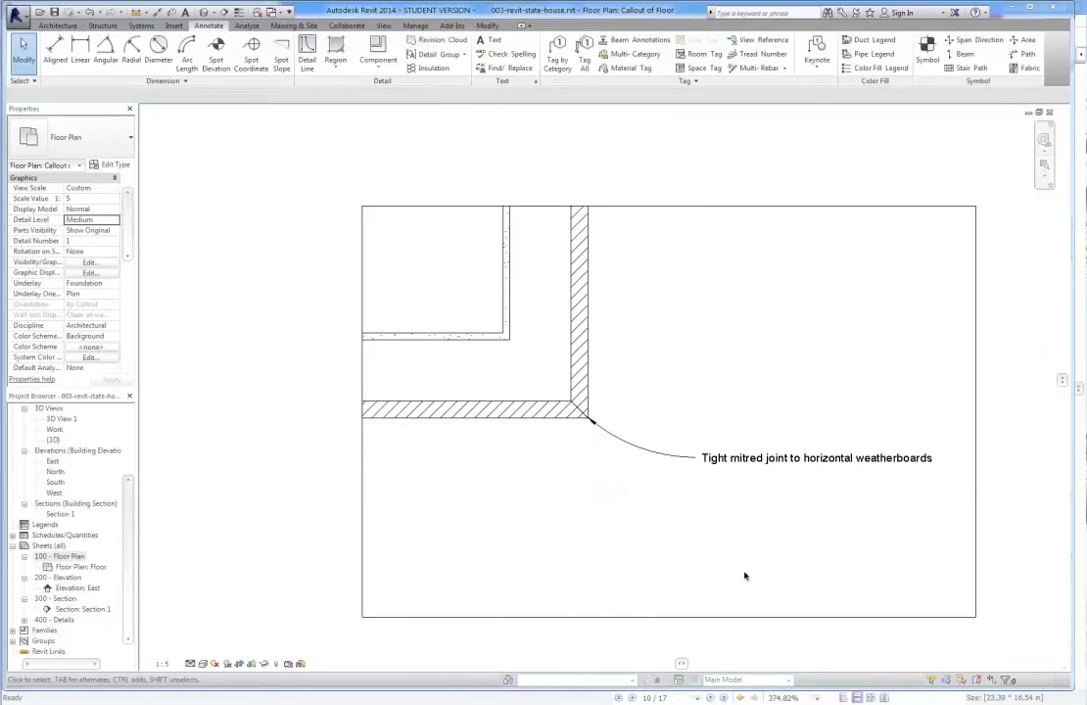
- Set the horizontal alignment of the remaining "Tight mitred joint to horizontal weatherboards" note to Center
click(728, 464)
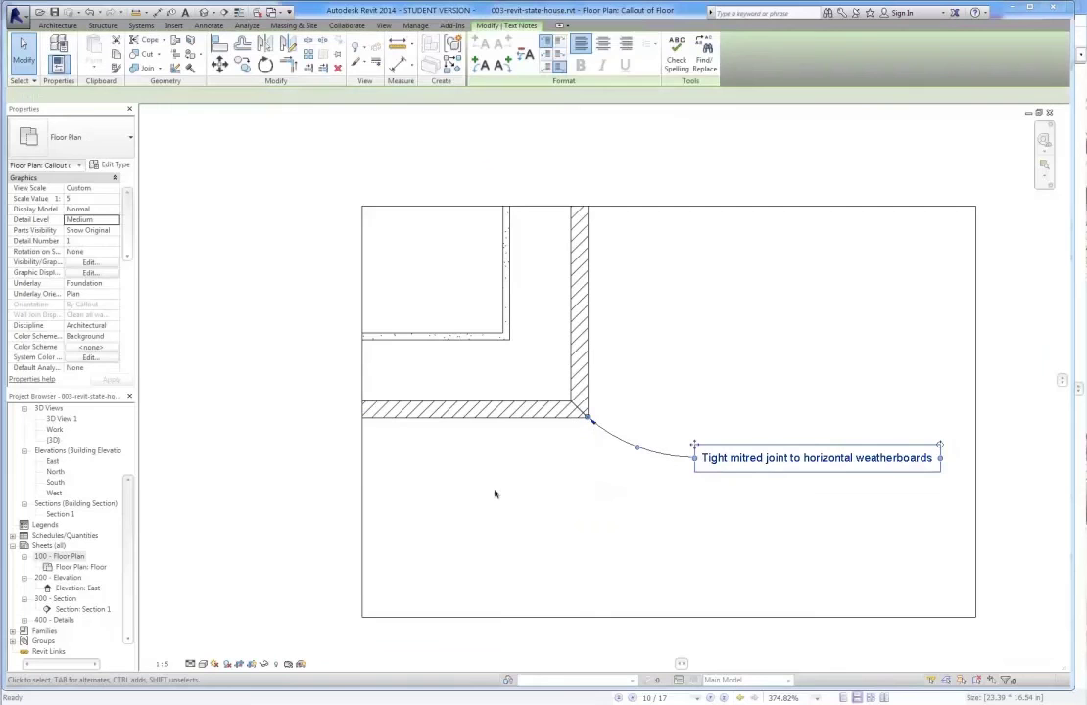
click(362, 454)
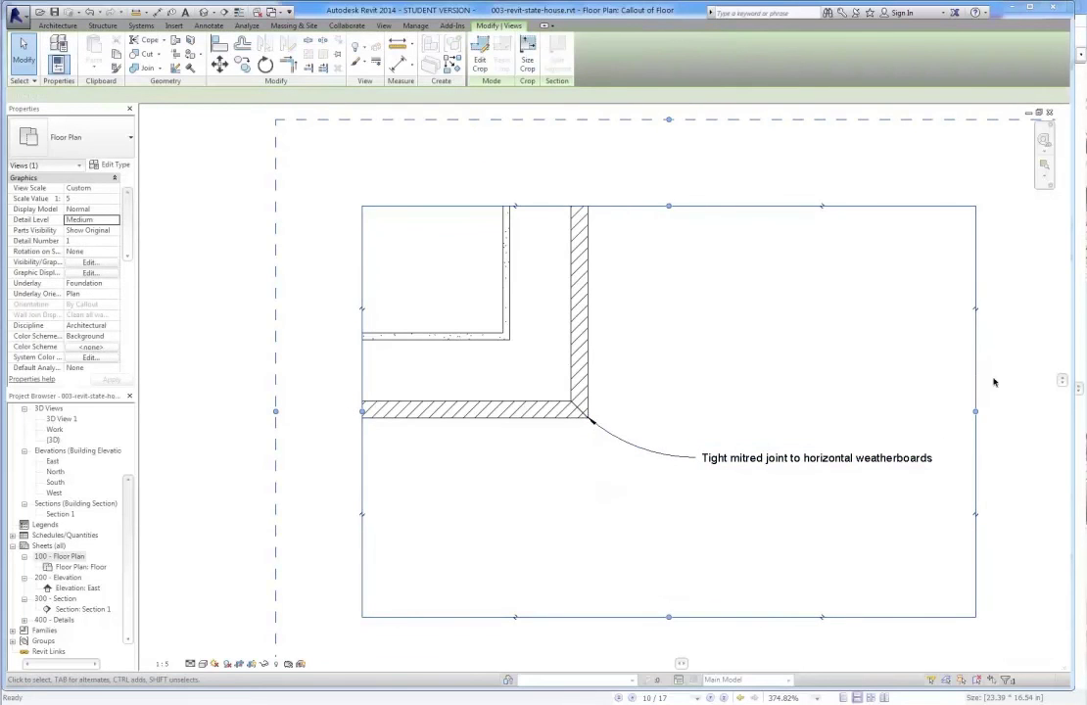
click(747, 400)
middle_drag(748, 399, 672, 350)
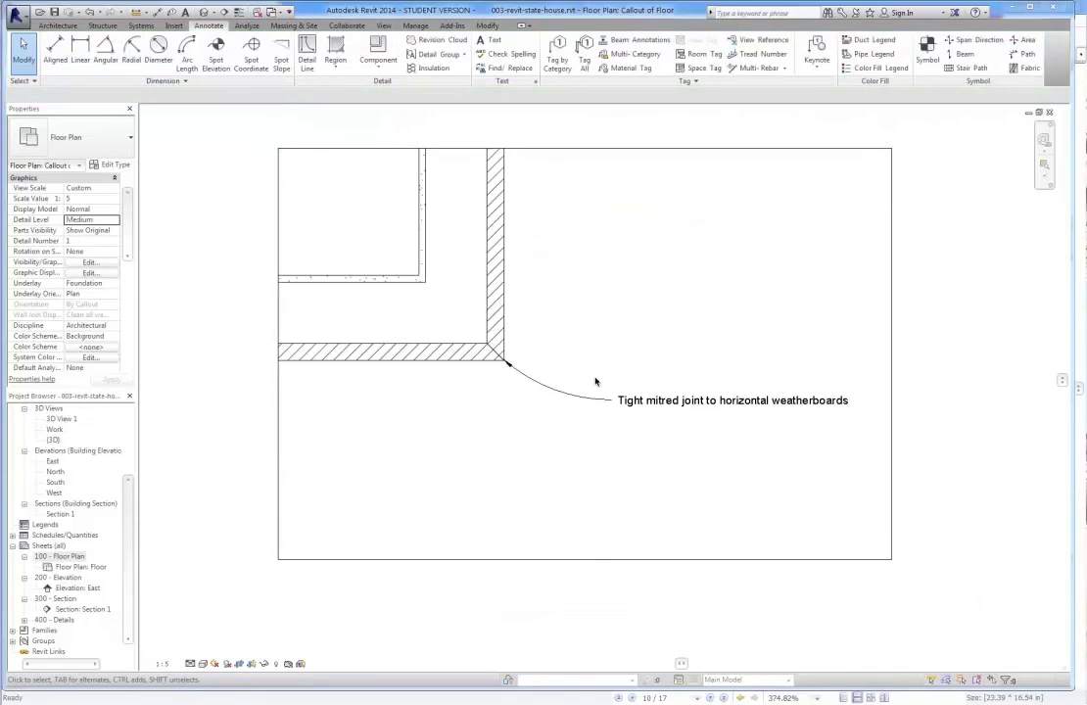
click(616, 399)
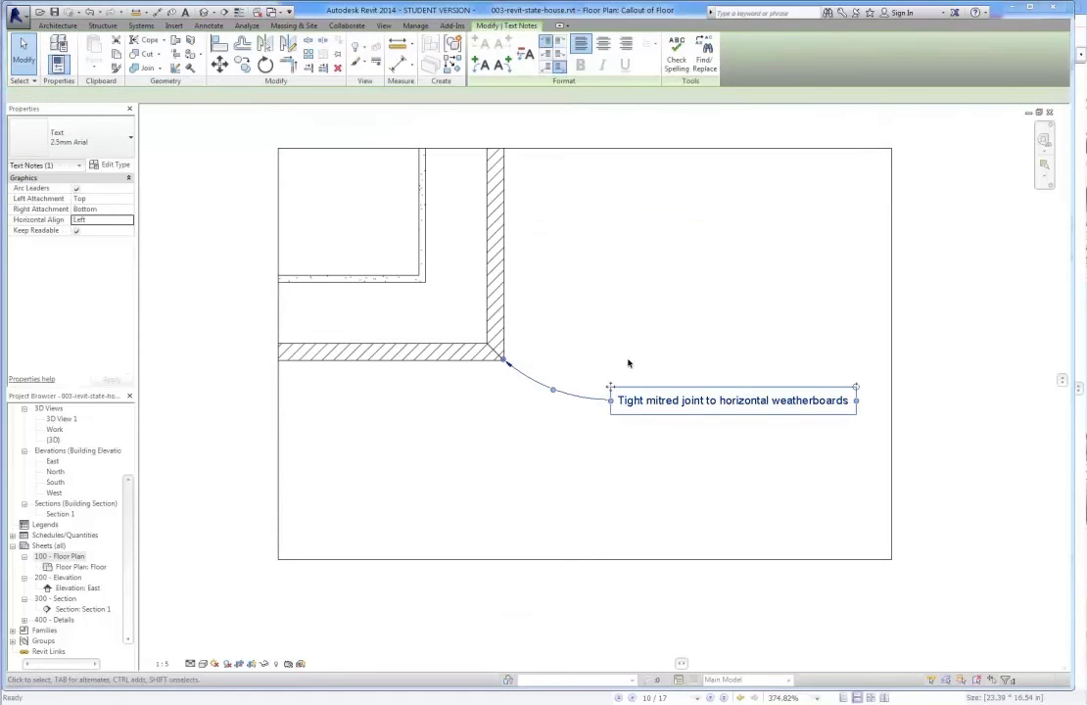
click(625, 43)
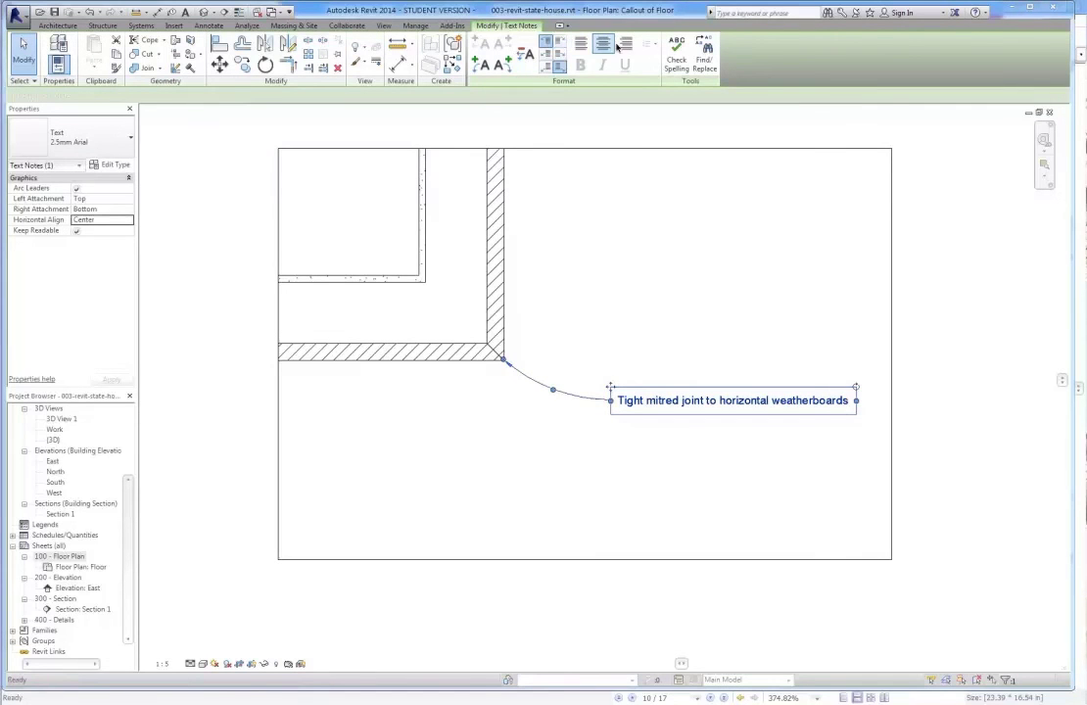
click(617, 252)
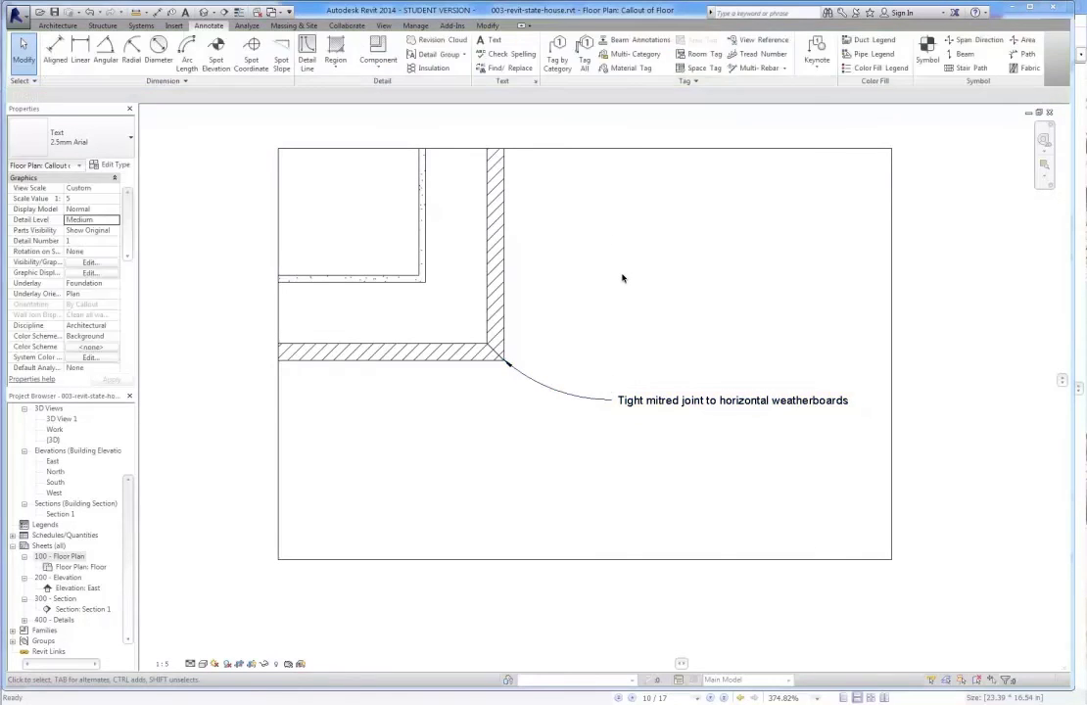
- Switch to Foxit Reader and copy the External Corner detail's note "Direct fix timber weatherboards"
middle_drag(534, 272, 535, 319)
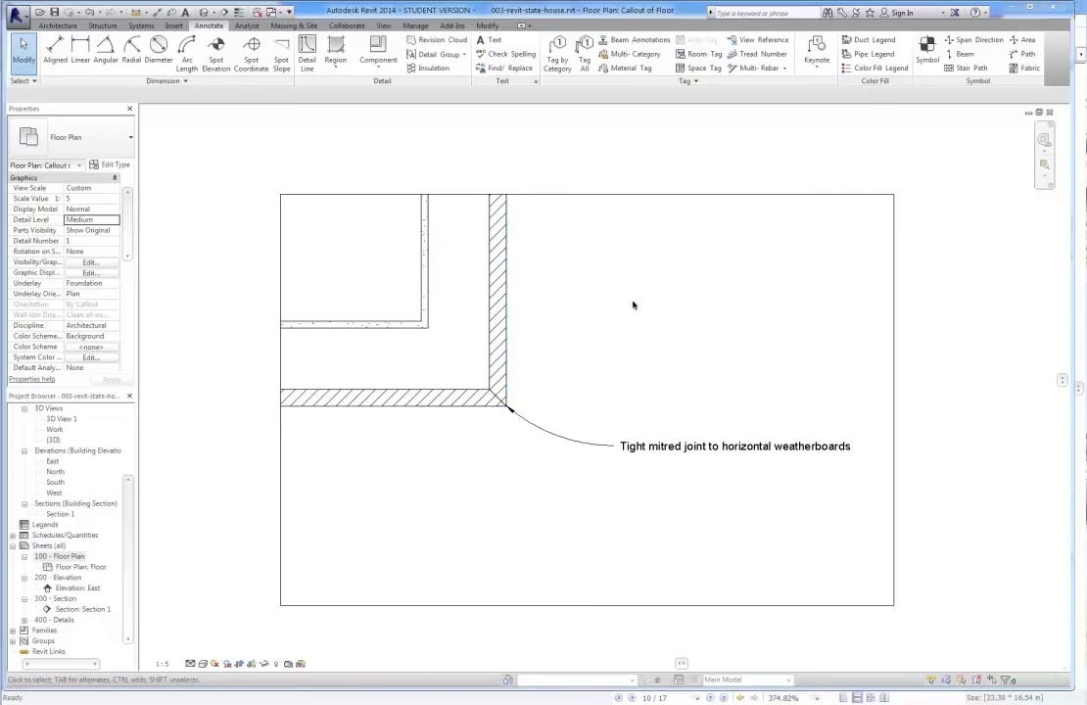
key(alt+Tab)
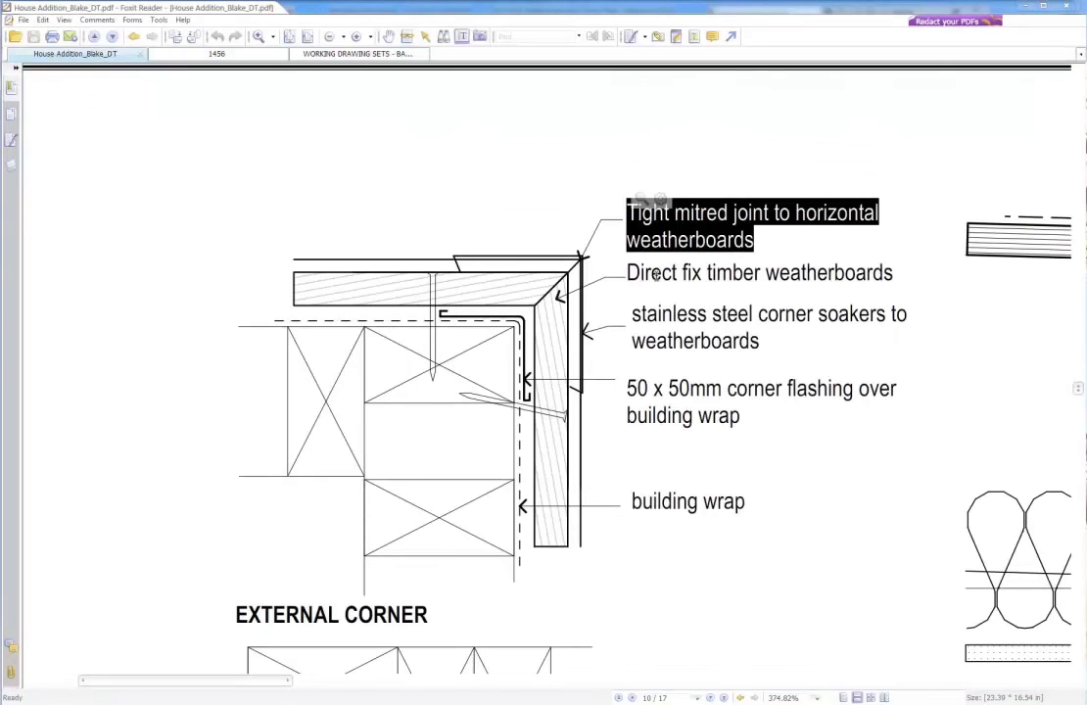
drag(628, 273, 894, 275)
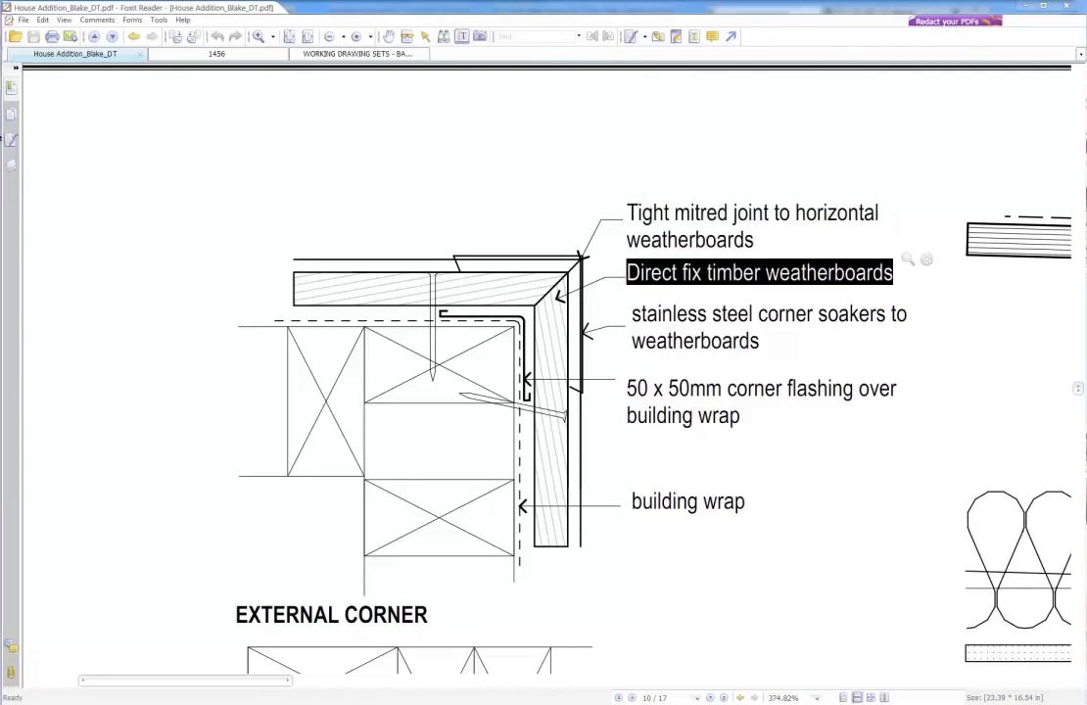
- Switch back to Revit and add a curved-leader note "Direct fix timber weatherboards" pointing to the vertical weatherboard region above the corner
key(alt+Tab)
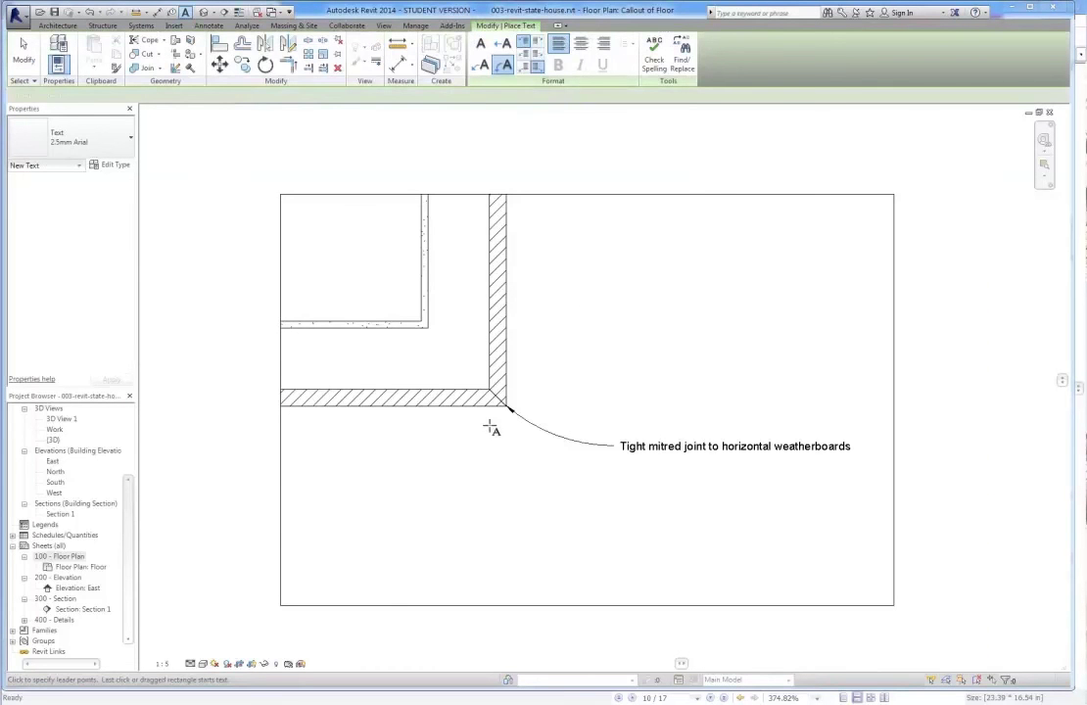
click(500, 359)
click(613, 403)
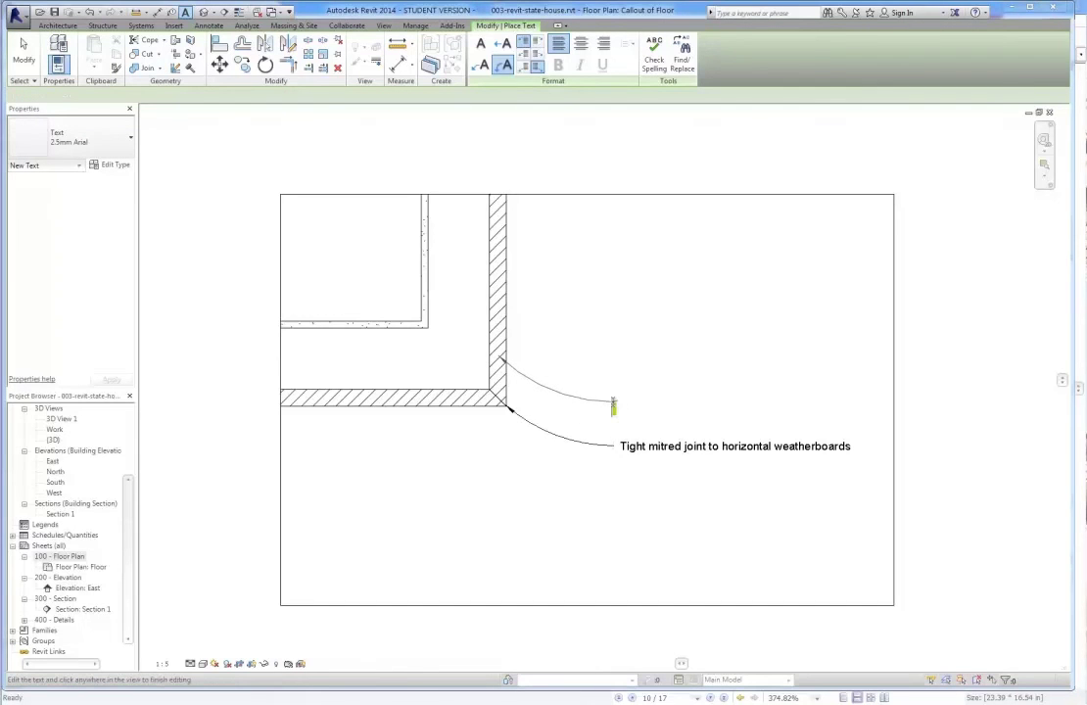
text(Direct fix timber weatherboards)
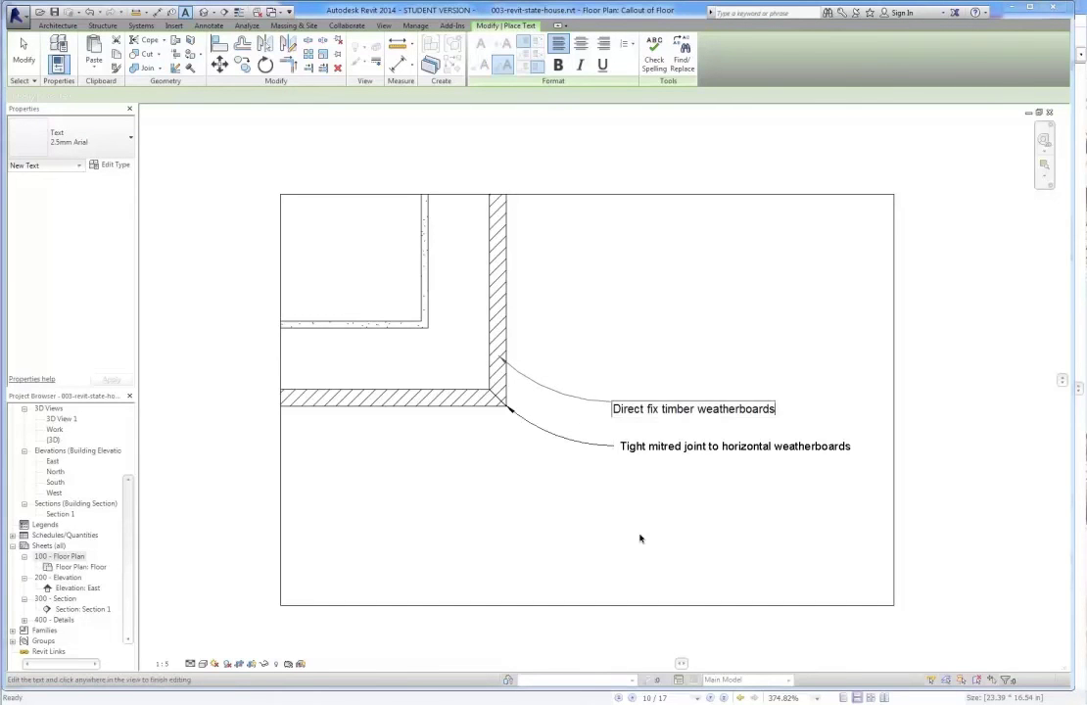
- Finish the weatherboard note, then switch to Foxit Reader and copy the External Corner note "stainless steel corner soakers to weatherboards"
click(632, 539)
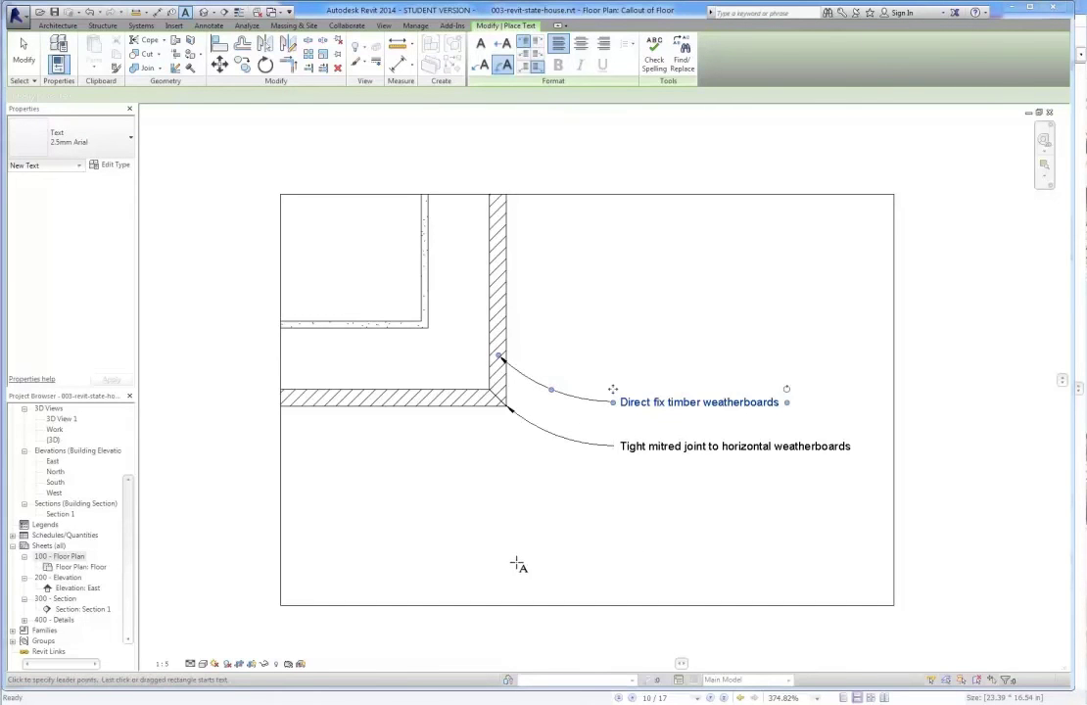
key(alt+Tab)
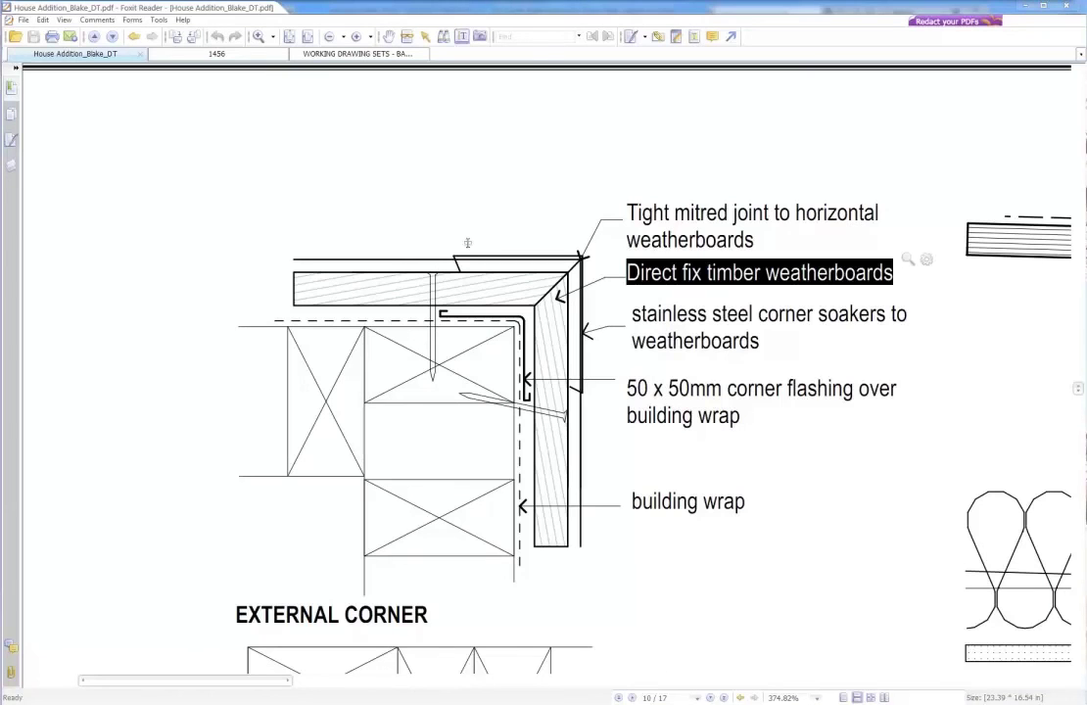
drag(636, 313, 755, 341)
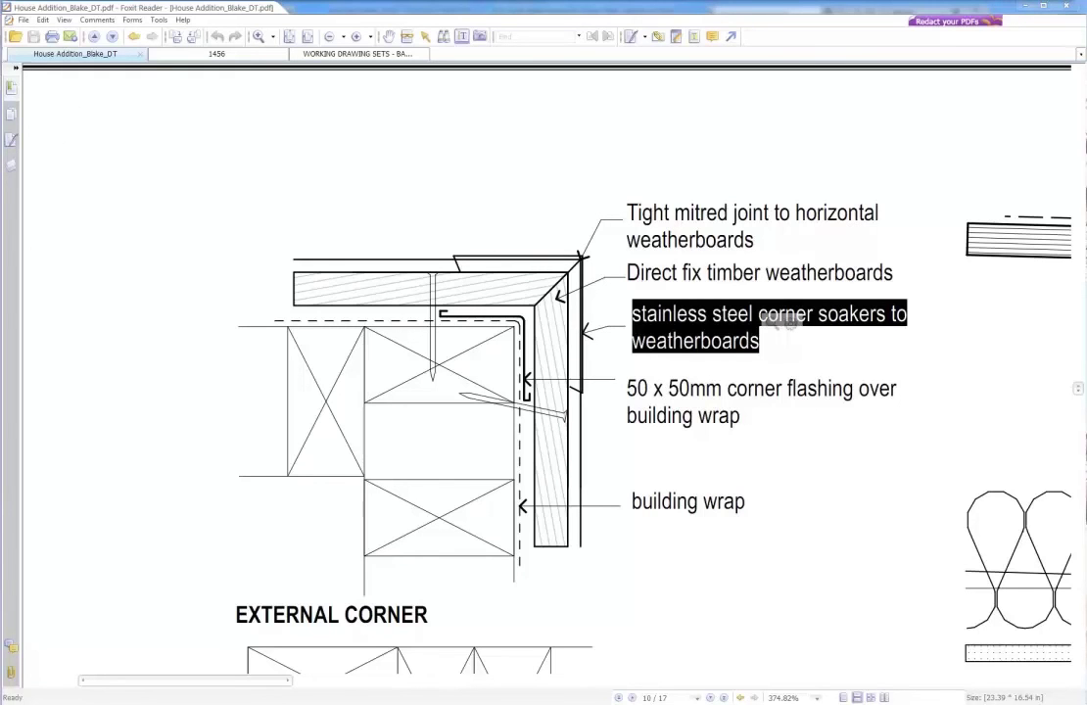
- Switch back to Revit, leave text placement, and start a detail line with the Medium Lines line style
key(alt+Tab)
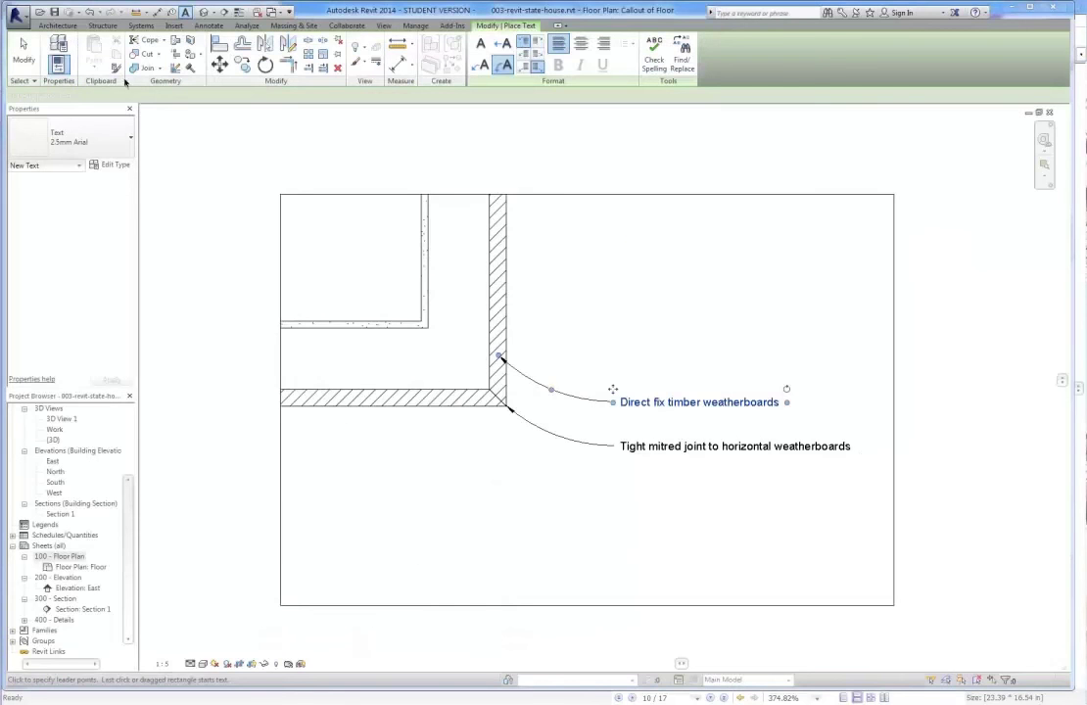
click(24, 49)
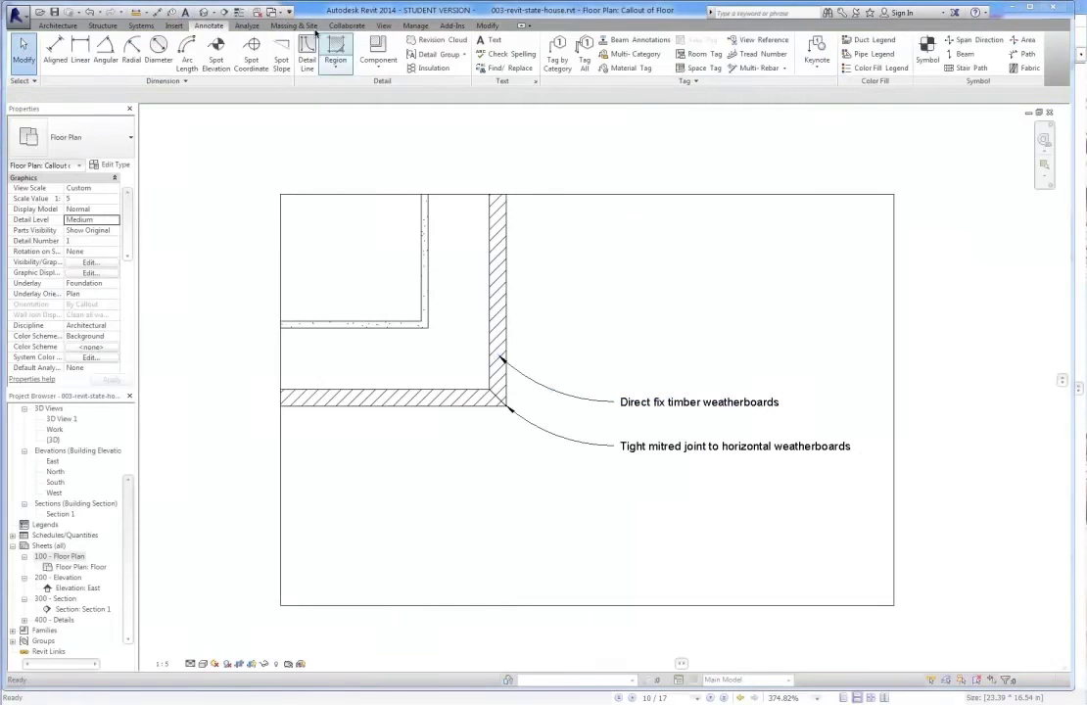
click(306, 49)
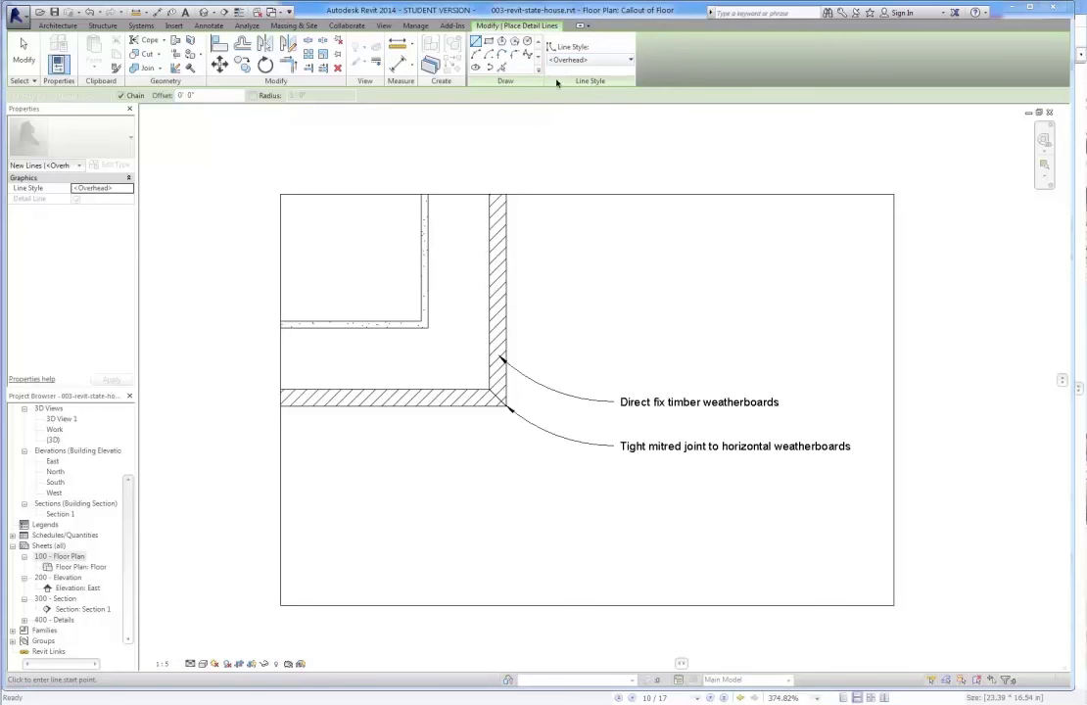
click(605, 61)
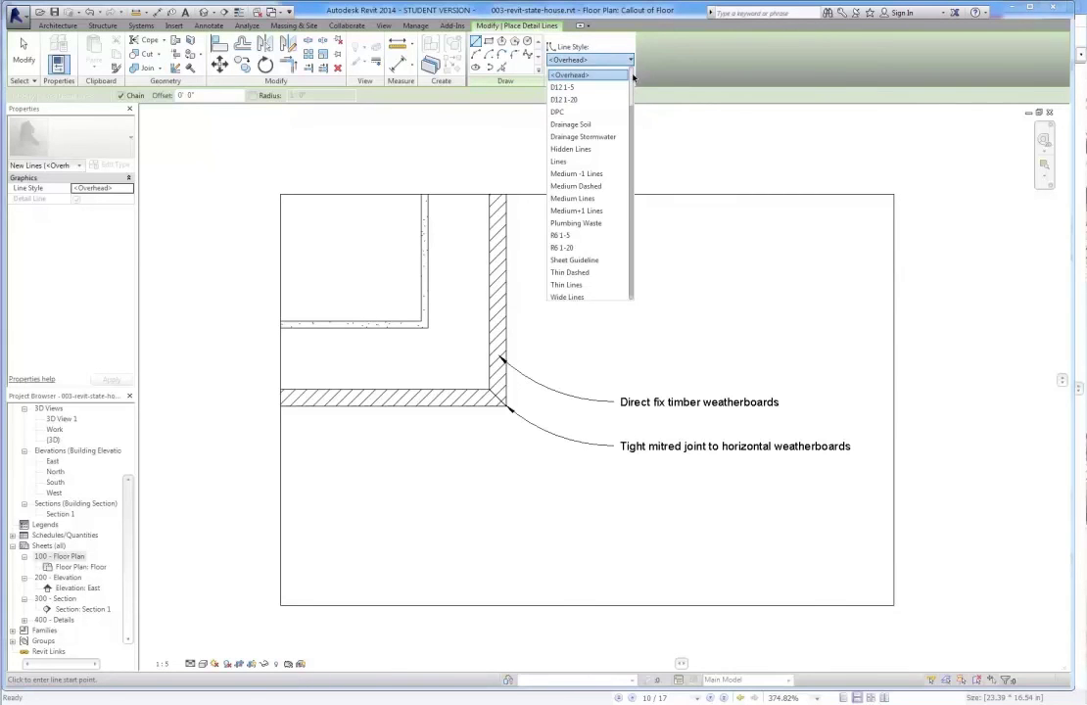
scroll(627, 111, up, 2)
drag(630, 132, 642, 314)
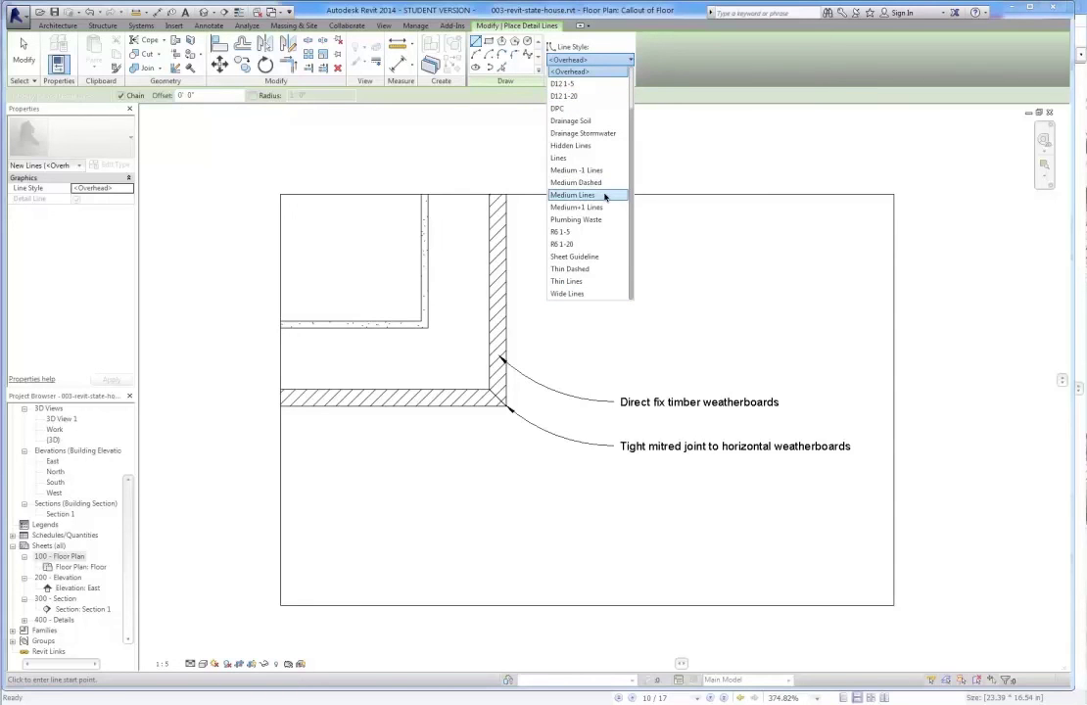
click(572, 195)
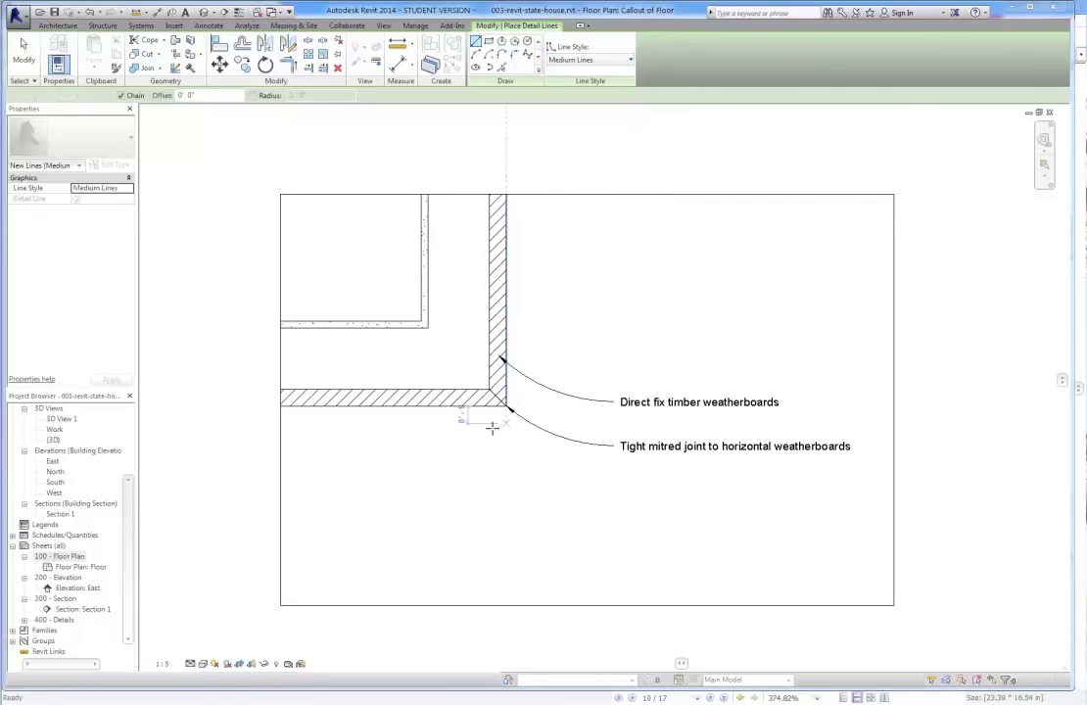
- Try to draw the corner soaker outline freehand below the horizontal weatherboards, starting with a slanted end
click(392, 406)
scroll(386, 419, up, 5)
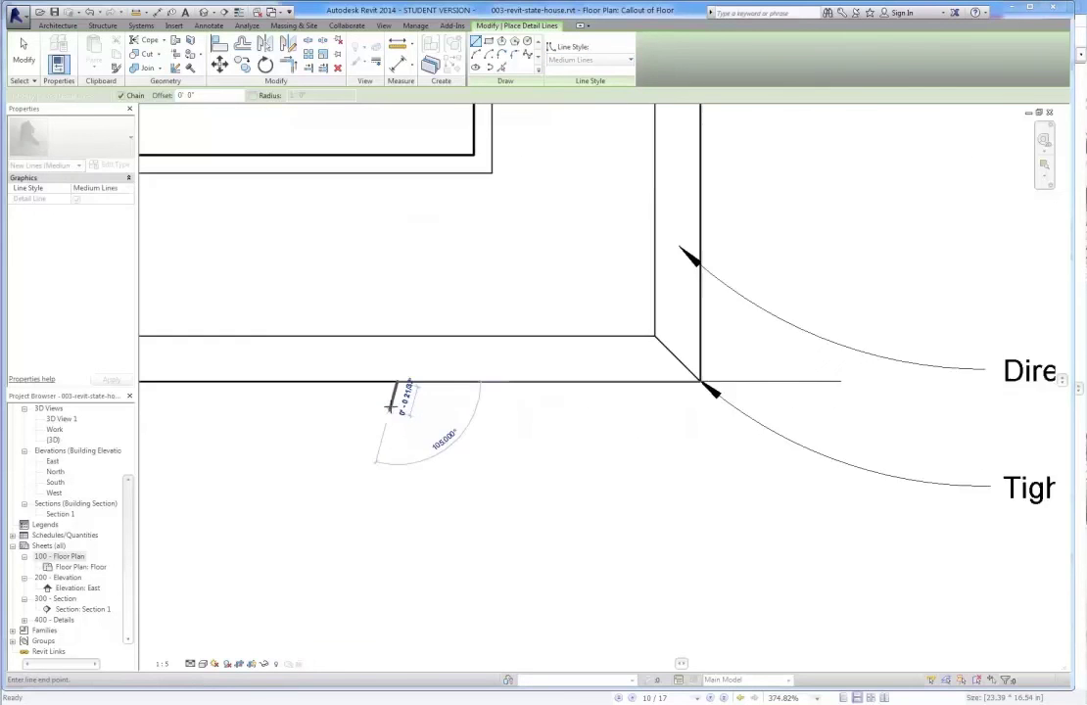
click(388, 404)
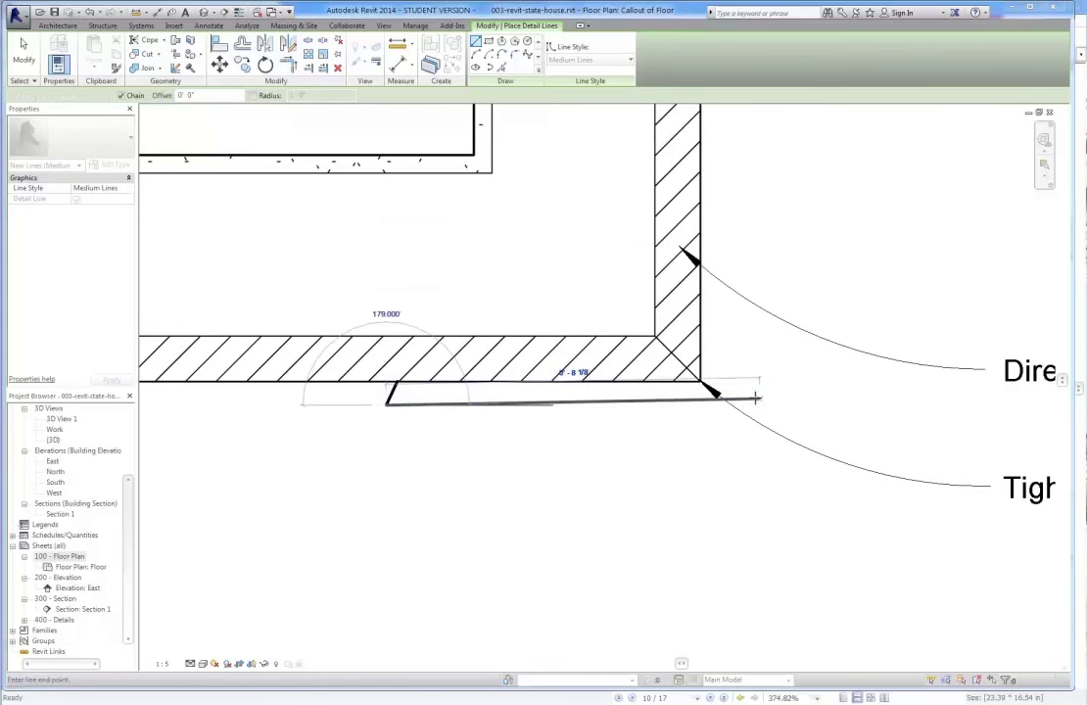
click(745, 403)
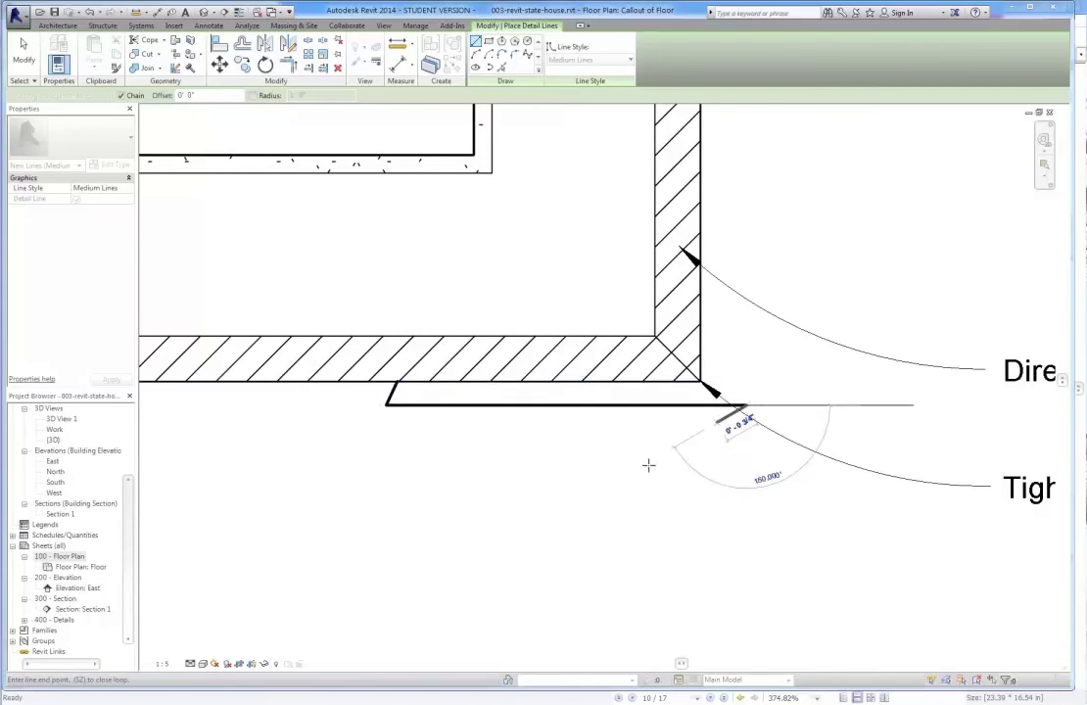
scroll(648, 463, down, 2)
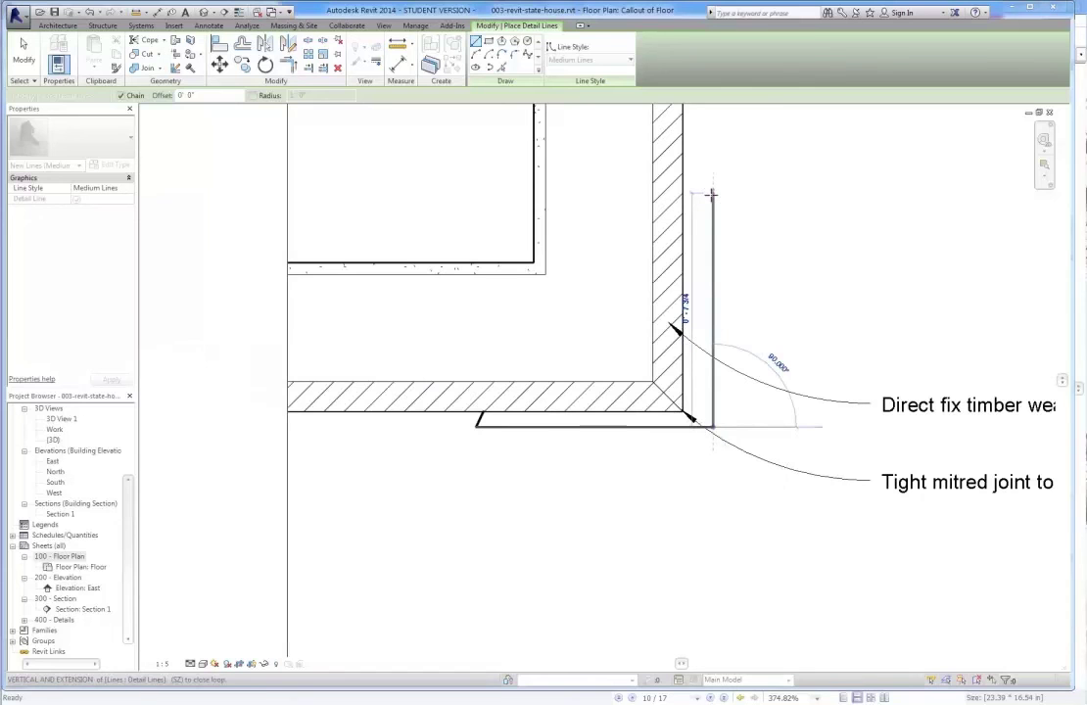
key(Escape)
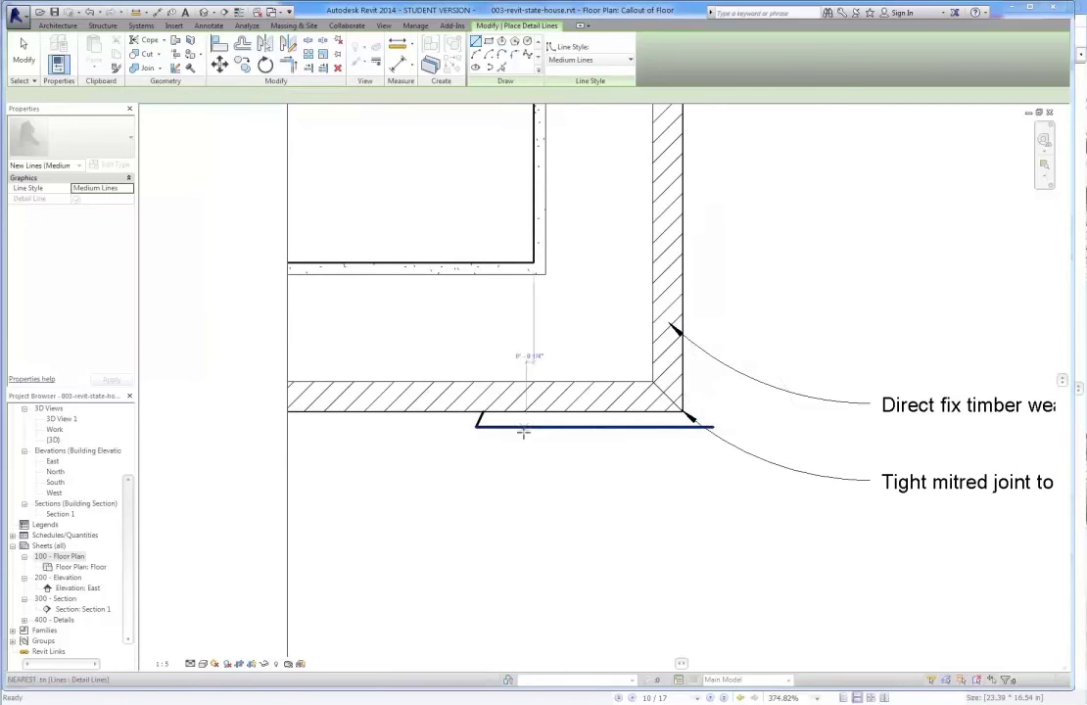
key(Escape)
scroll(586, 453, up, 2)
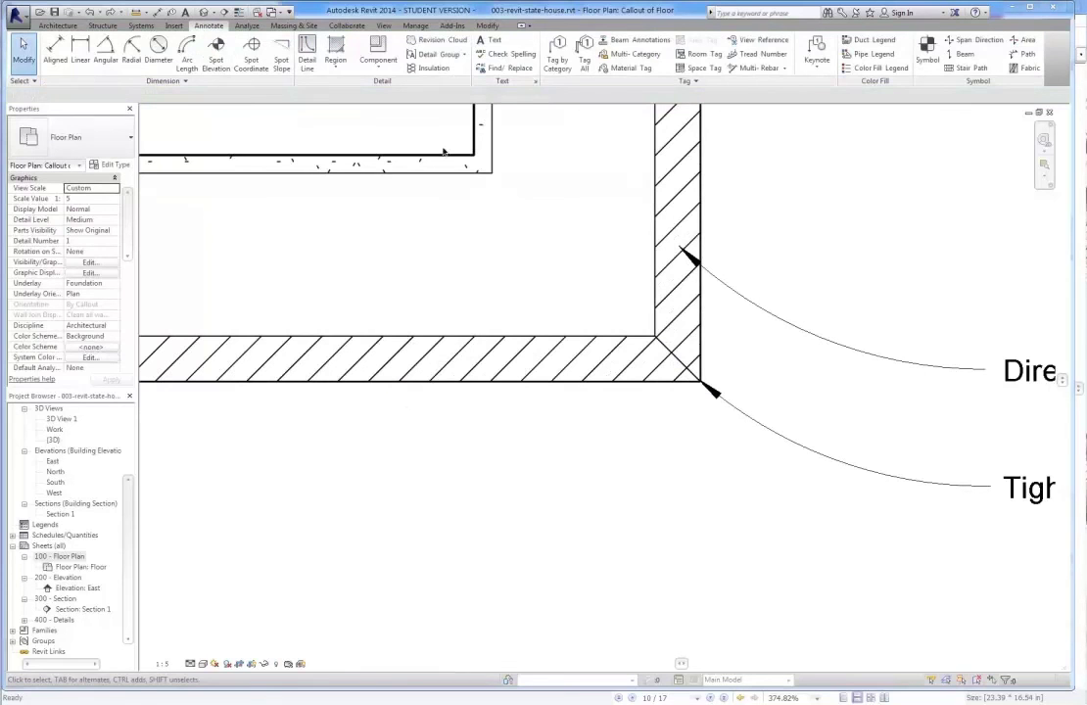
- Draw chained detail lines offset 1" outside the vertical and horizontal weatherboards around the external corner
click(309, 49)
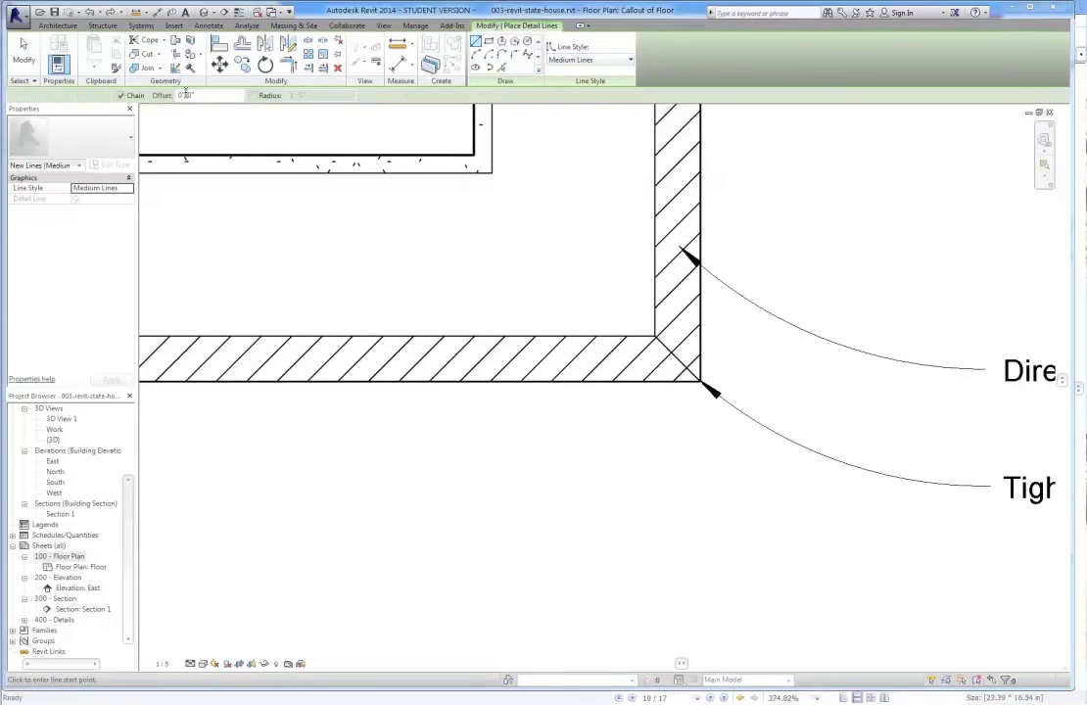
double_click(201, 95)
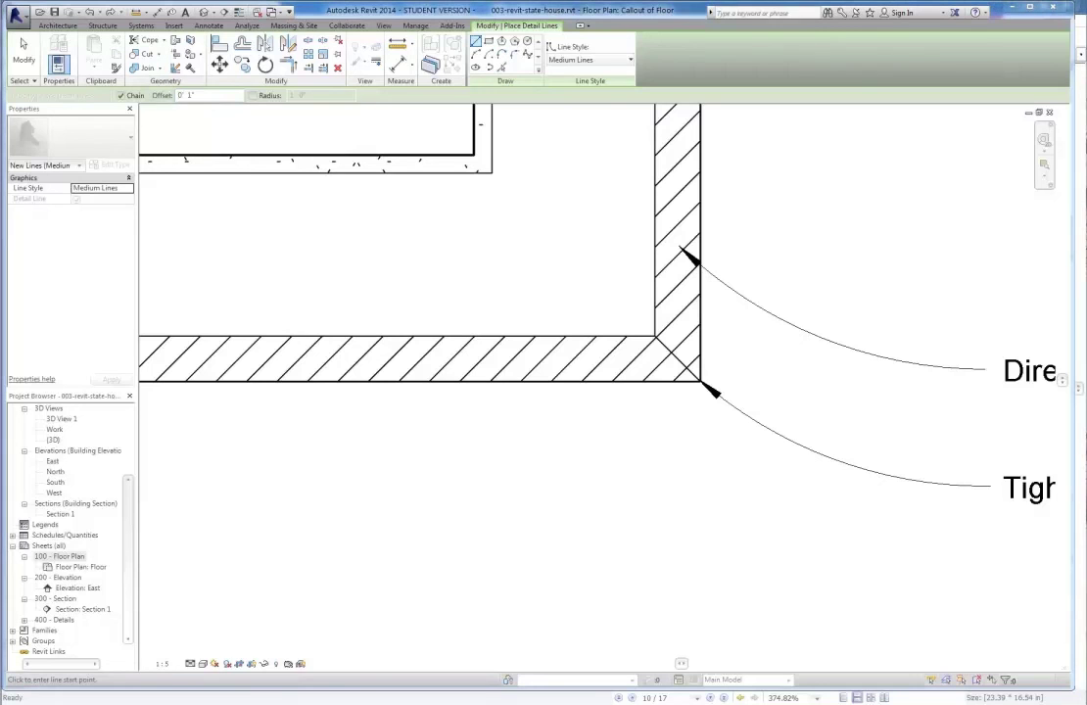
click(368, 379)
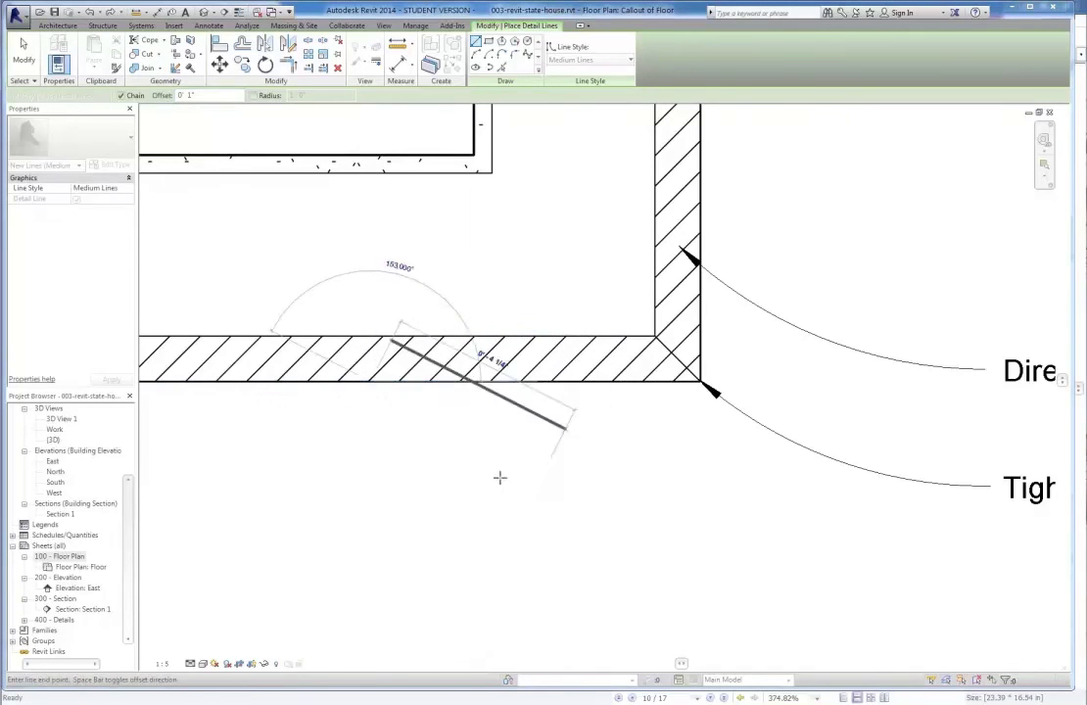
key(Escape)
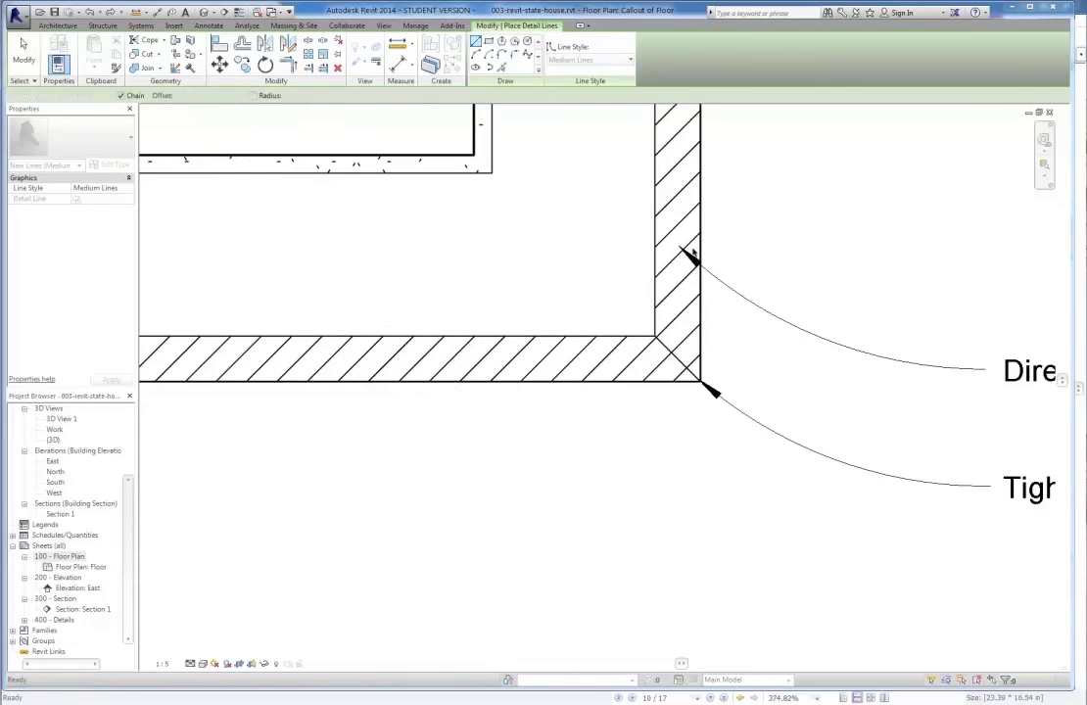
scroll(556, 468, down, 1)
scroll(555, 468, down, 1)
click(668, 138)
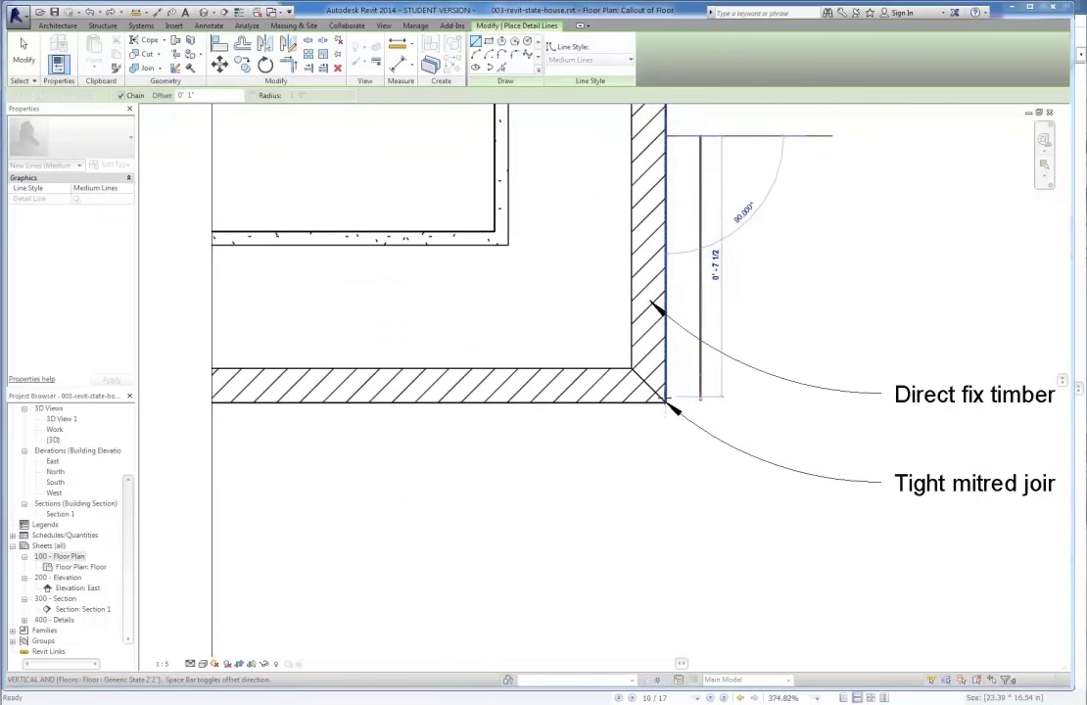
click(666, 404)
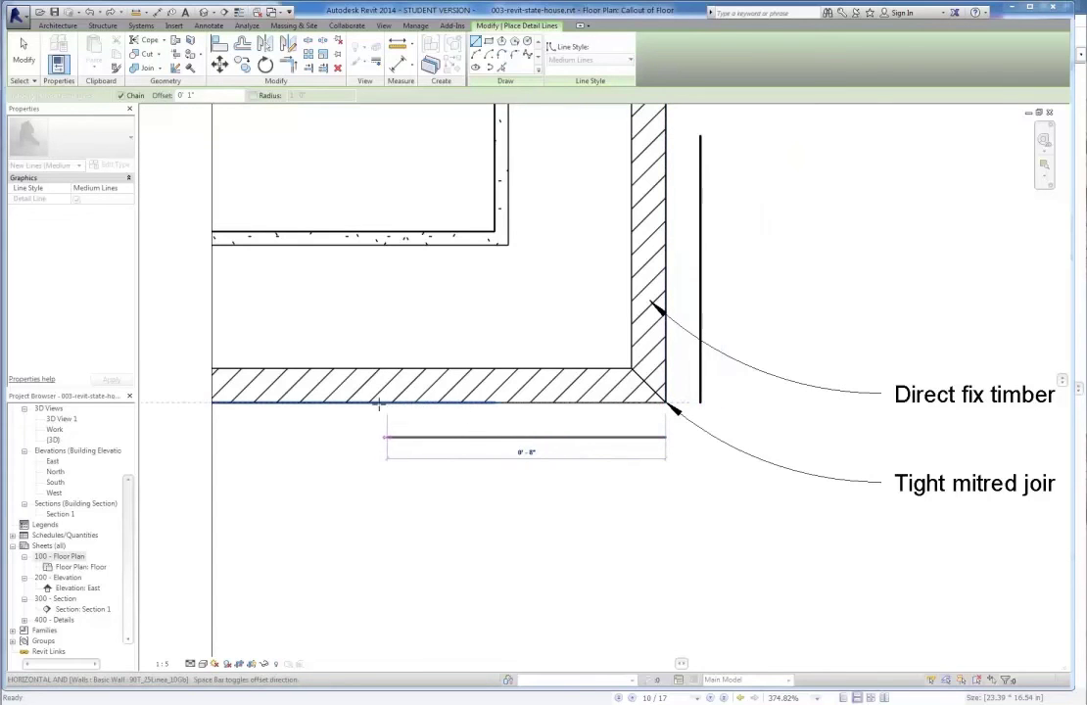
click(370, 437)
key(Escape)
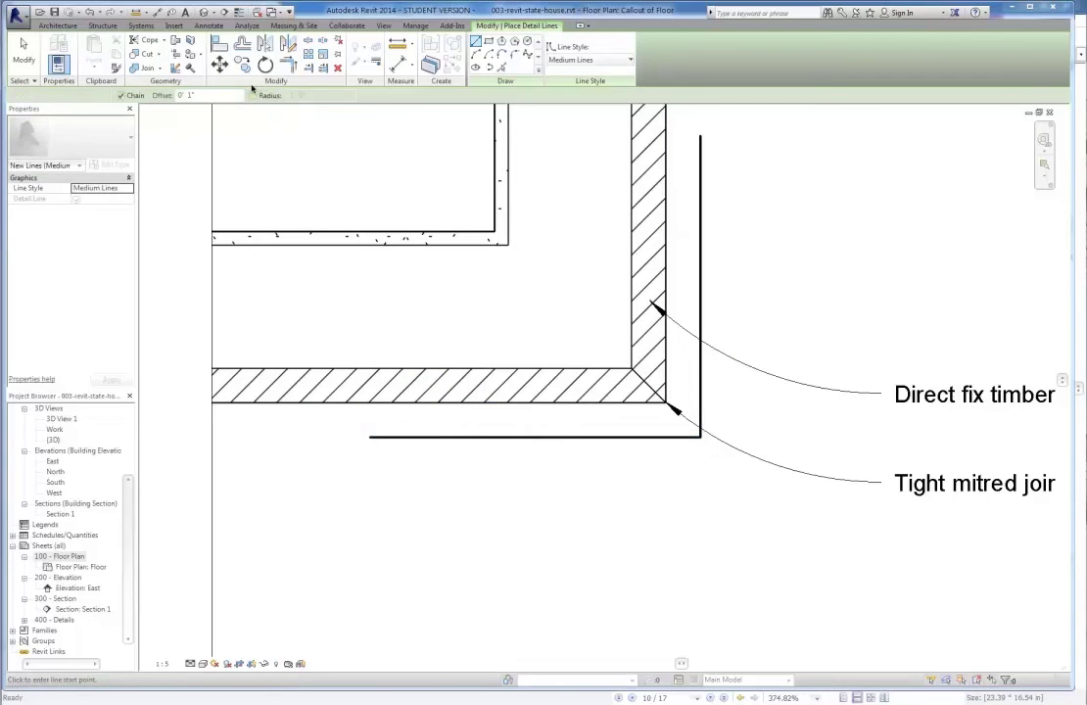
- Reset the line offset to 0 and join both free ends of the soaker lines to the weatherboards with short slanted lines
drag(206, 95, 154, 97)
click(370, 435)
key(Escape)
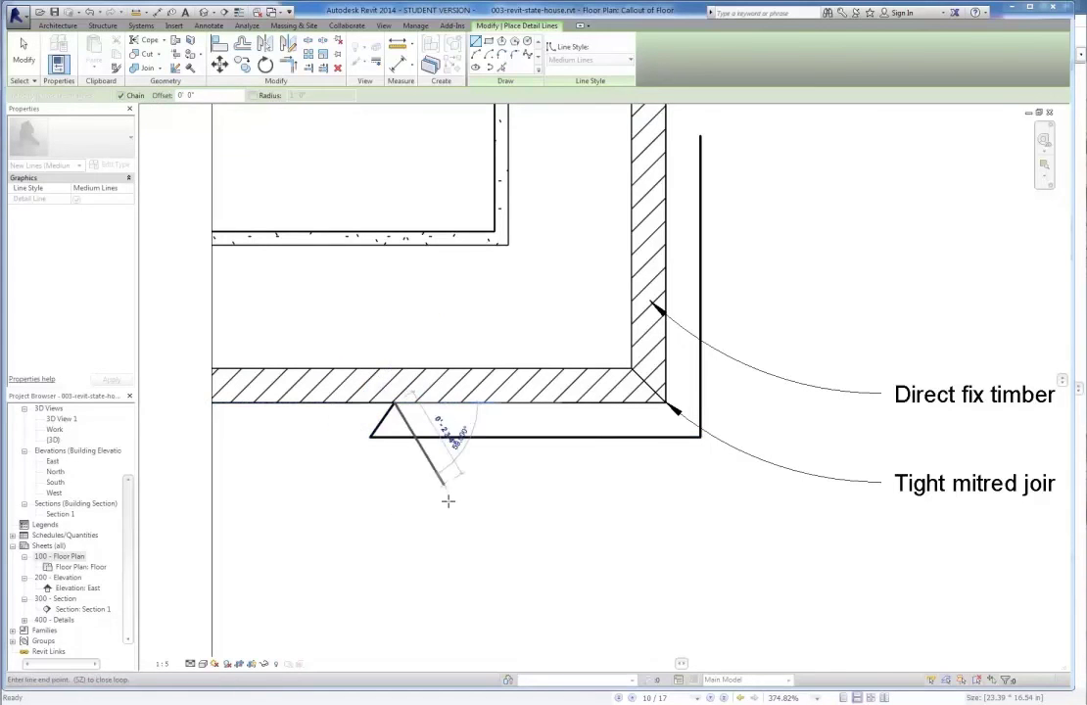
scroll(395, 500, down, 2)
scroll(597, 263, up, 2)
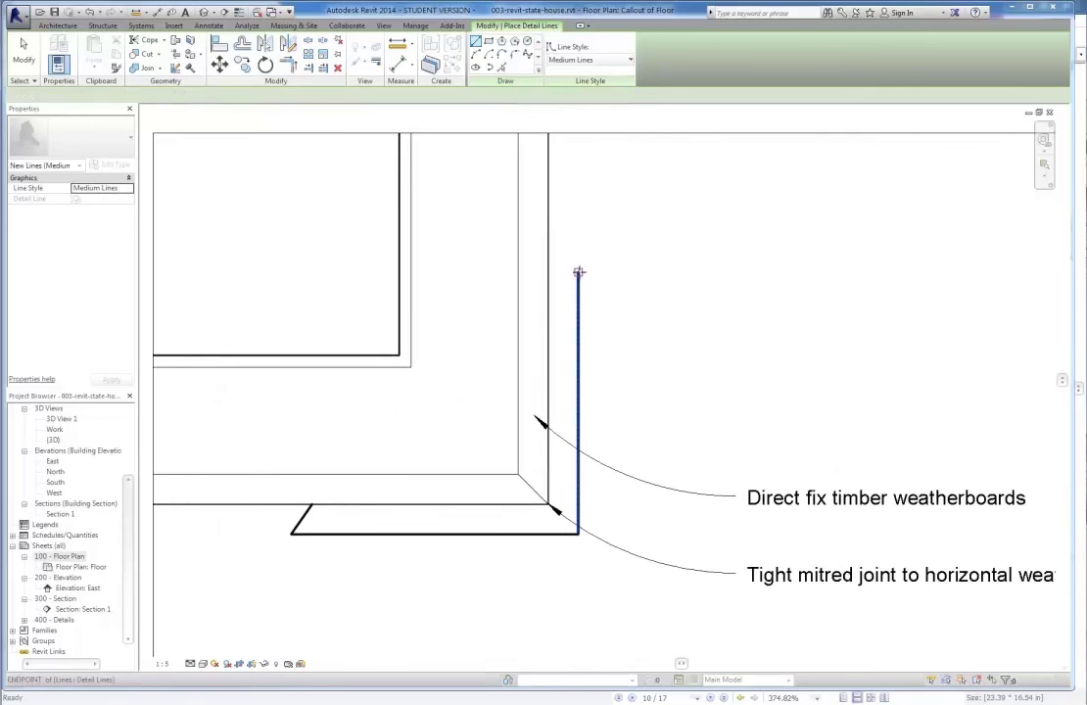
click(581, 270)
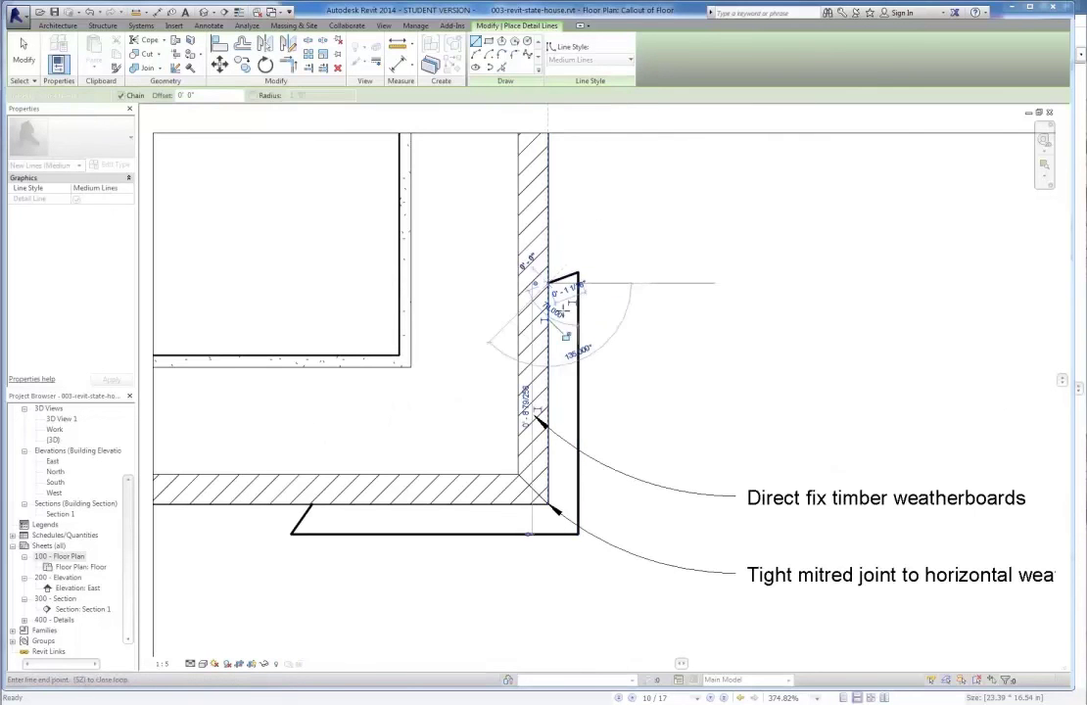
click(548, 284)
key(Escape)
- Draw a diagonal mitre line from the soaker's outer corner to the weatherboard corner and end the detail line command
click(578, 533)
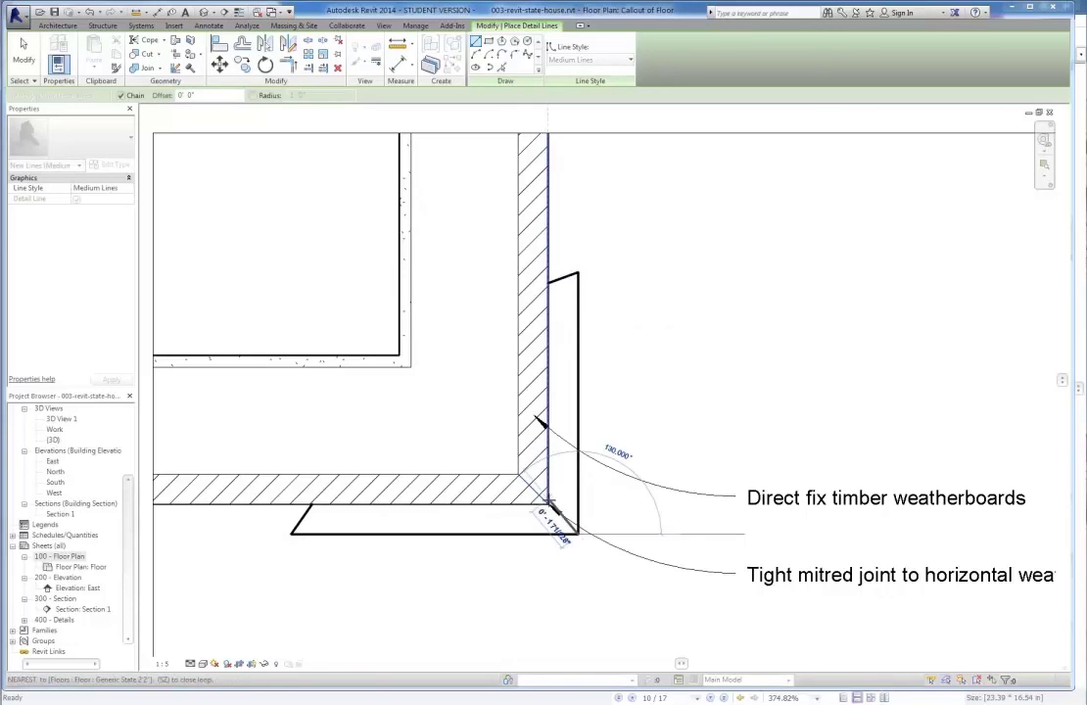
key(Escape)
key(Escape)
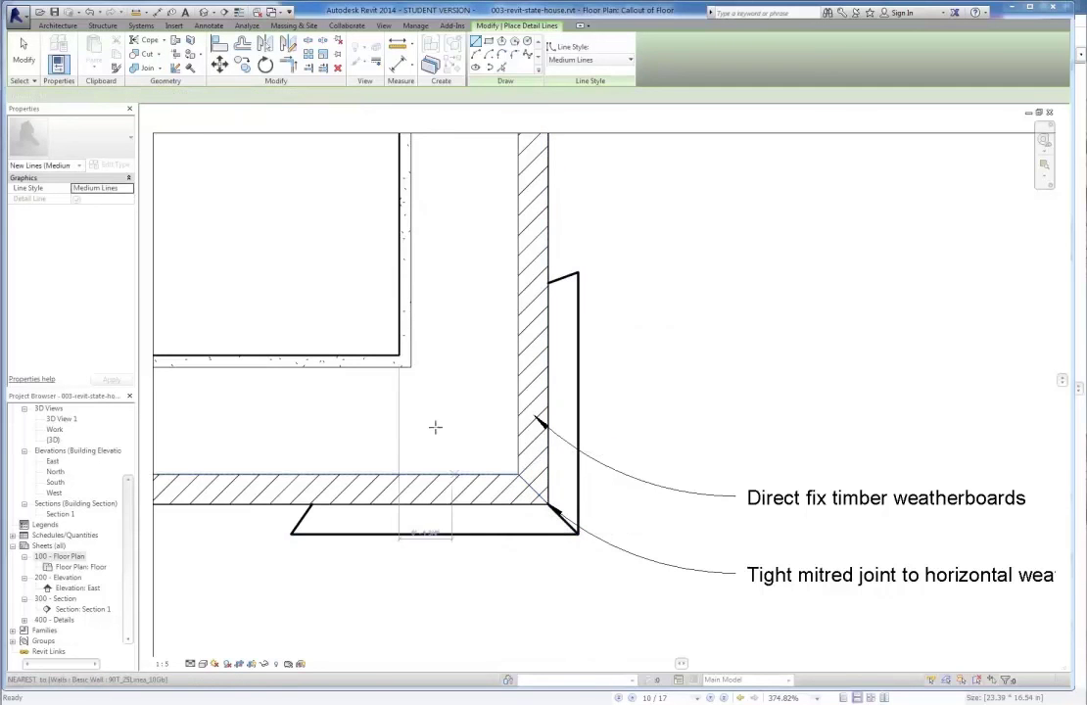
click(23, 51)
- Move the "Tight mitred joint to horizontal weatherboards" note up and shift the "Direct fix timber weatherboards" note slightly above it
scroll(331, 290, down, 1)
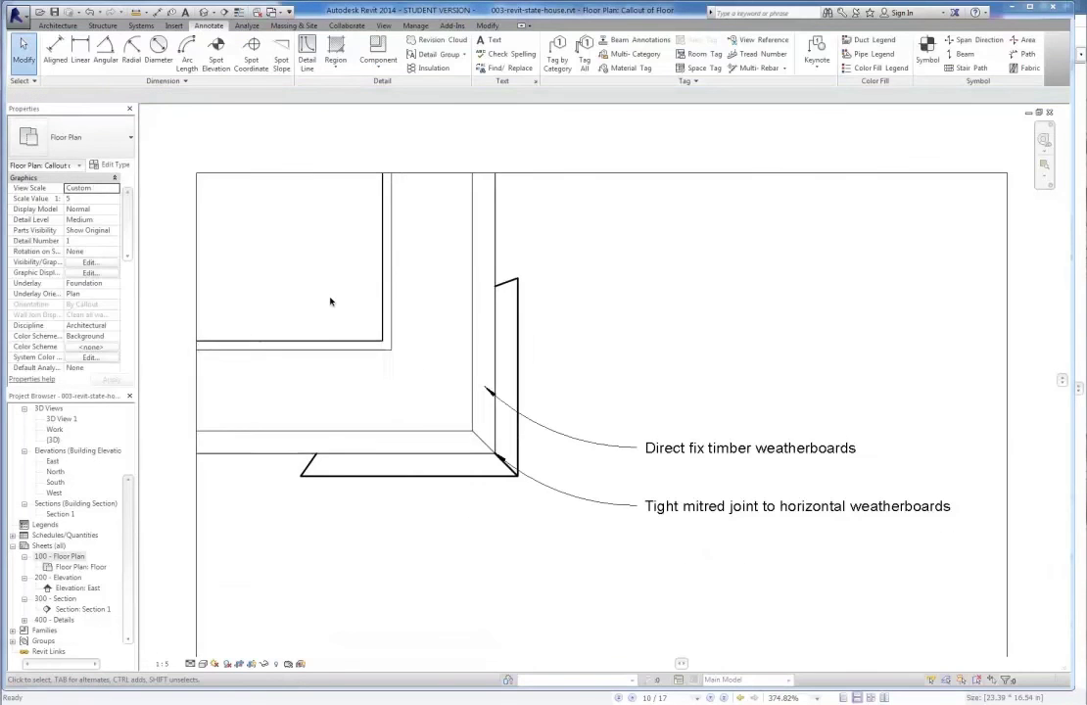
scroll(561, 493, up, 1)
click(559, 490)
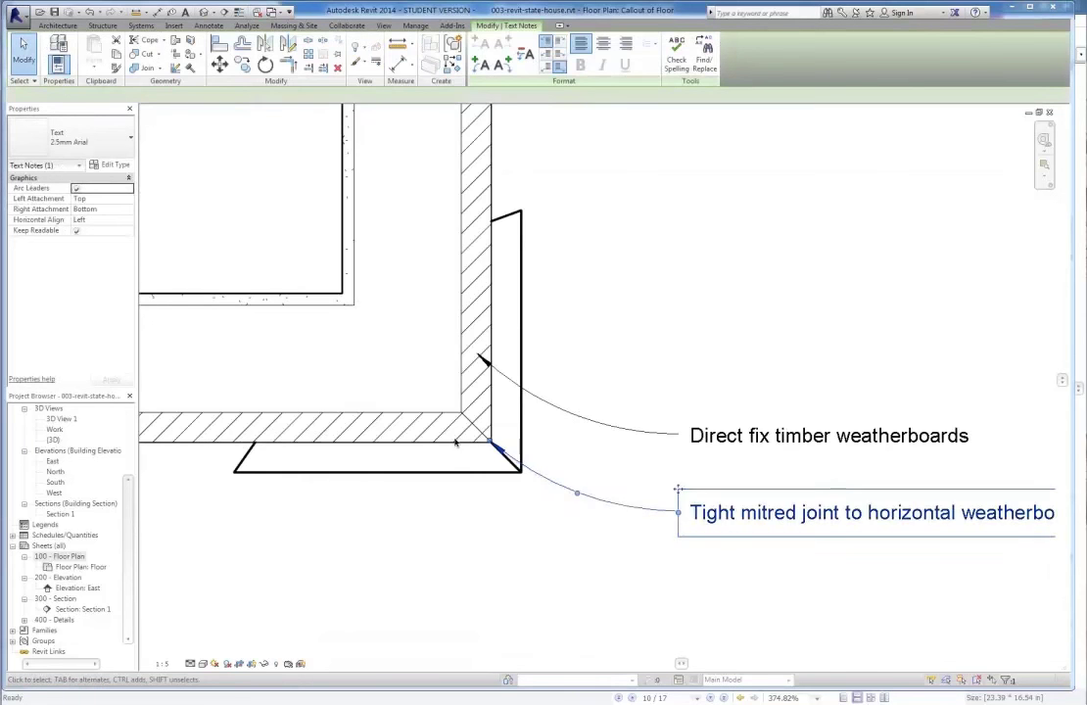
scroll(447, 426, down, 2)
drag(620, 476, 621, 447)
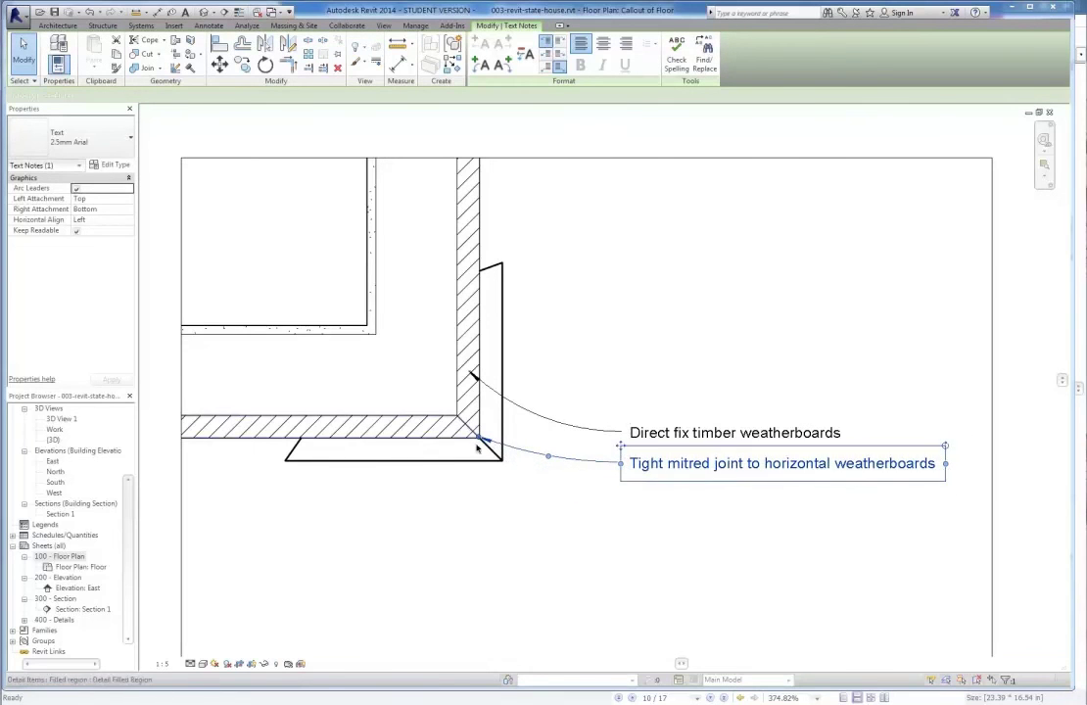
click(624, 431)
drag(621, 416, 623, 407)
click(660, 495)
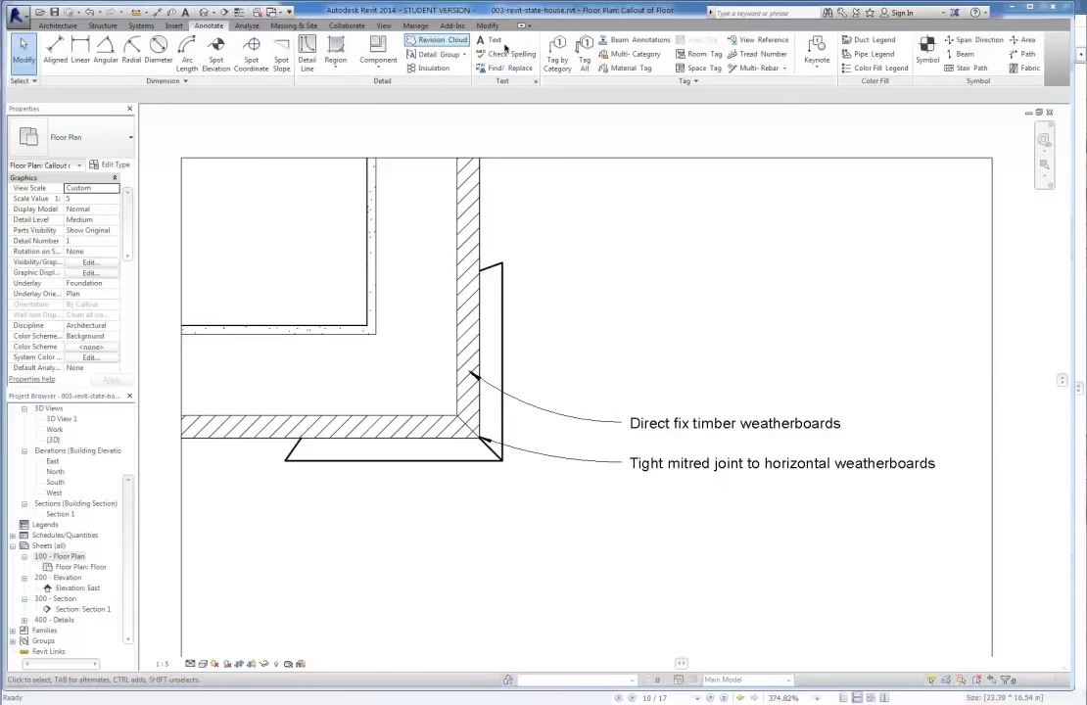
- Add a curved-leader note "Stainless steel corner soakers to weatherboards" below the other notes, pointing to the soaker under the horizontal weatherboards
click(495, 41)
click(456, 452)
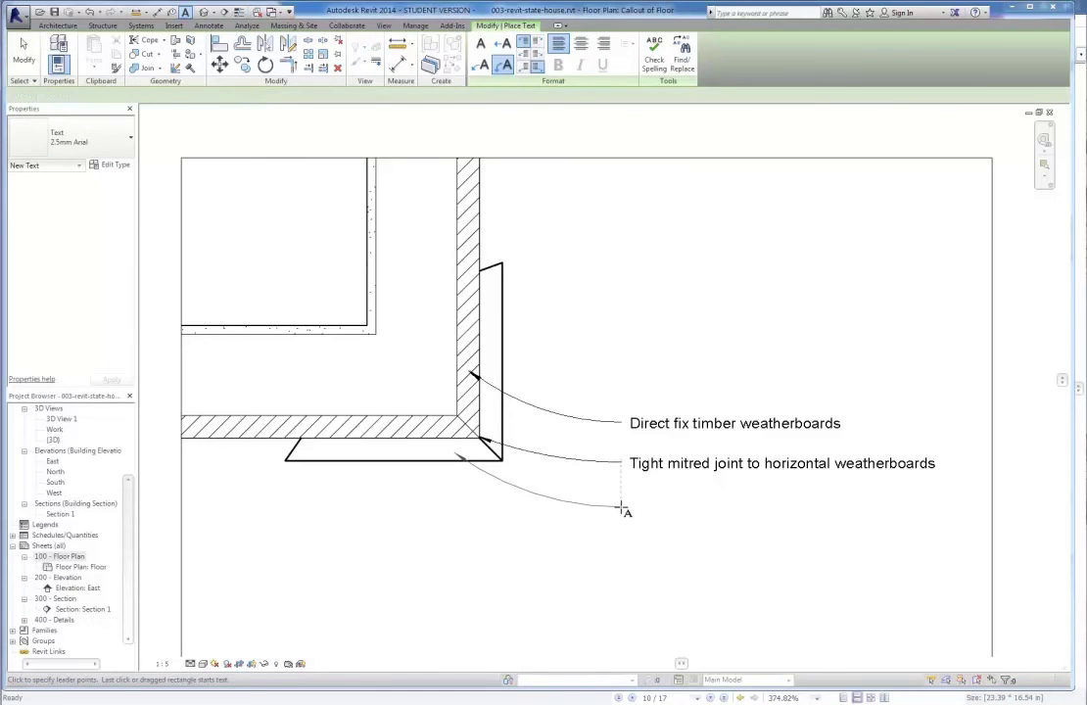
click(621, 508)
text(stainless steel corner soakers to weatherboards)
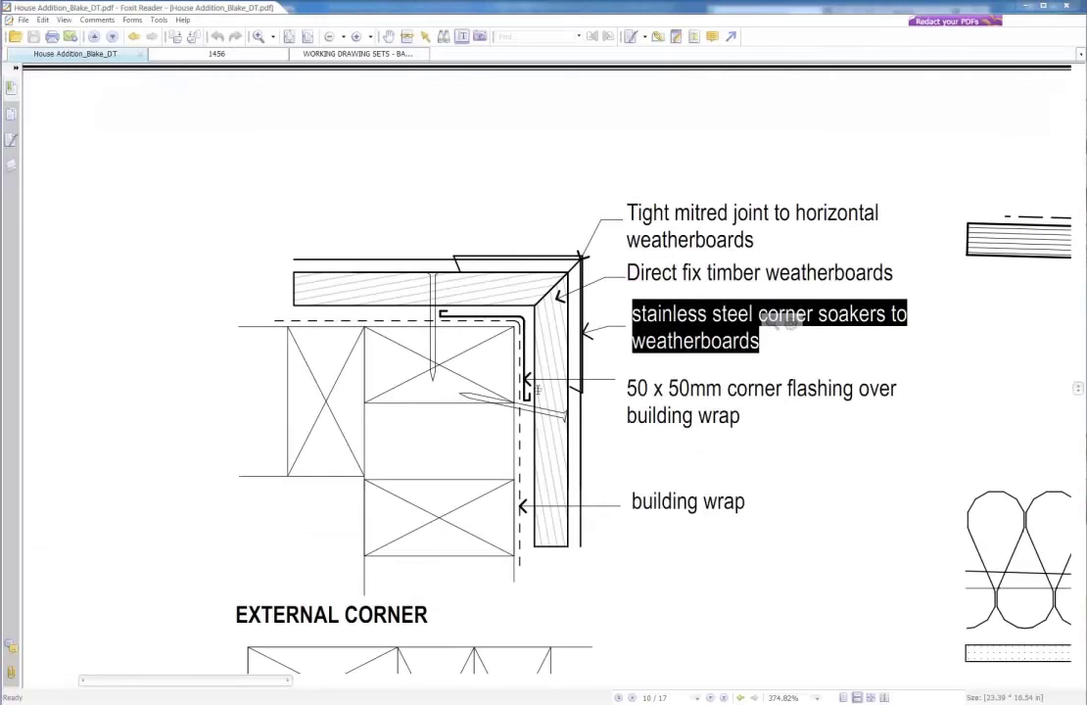
- Switch to Foxit Reader and copy the External Corner detail's note "building wrap"
drag(630, 502, 746, 504)
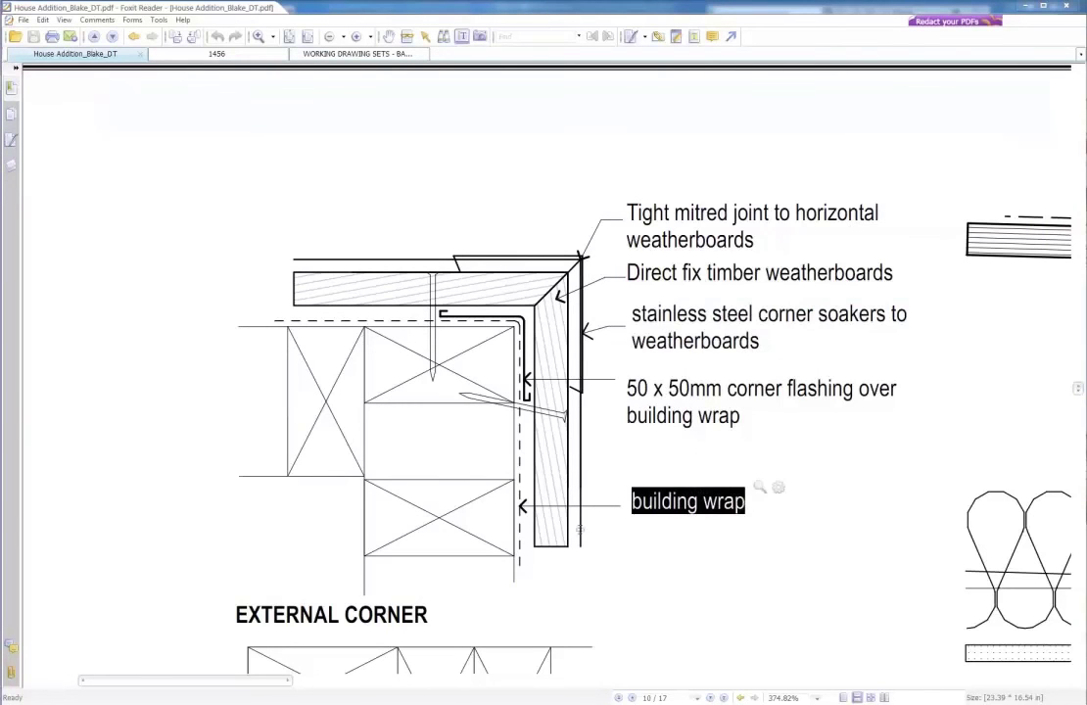
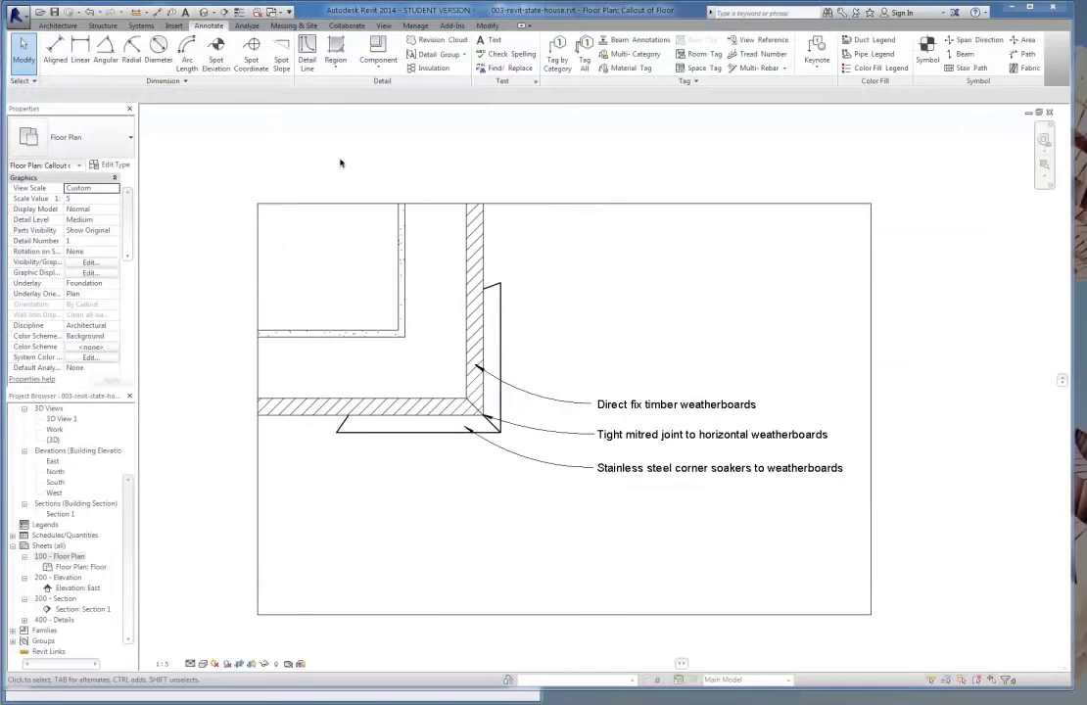
- Draw a vertical Thin Dashed detail line just inside the vertical weatherboards, from the callout's upper boundary to the inner corner
click(307, 47)
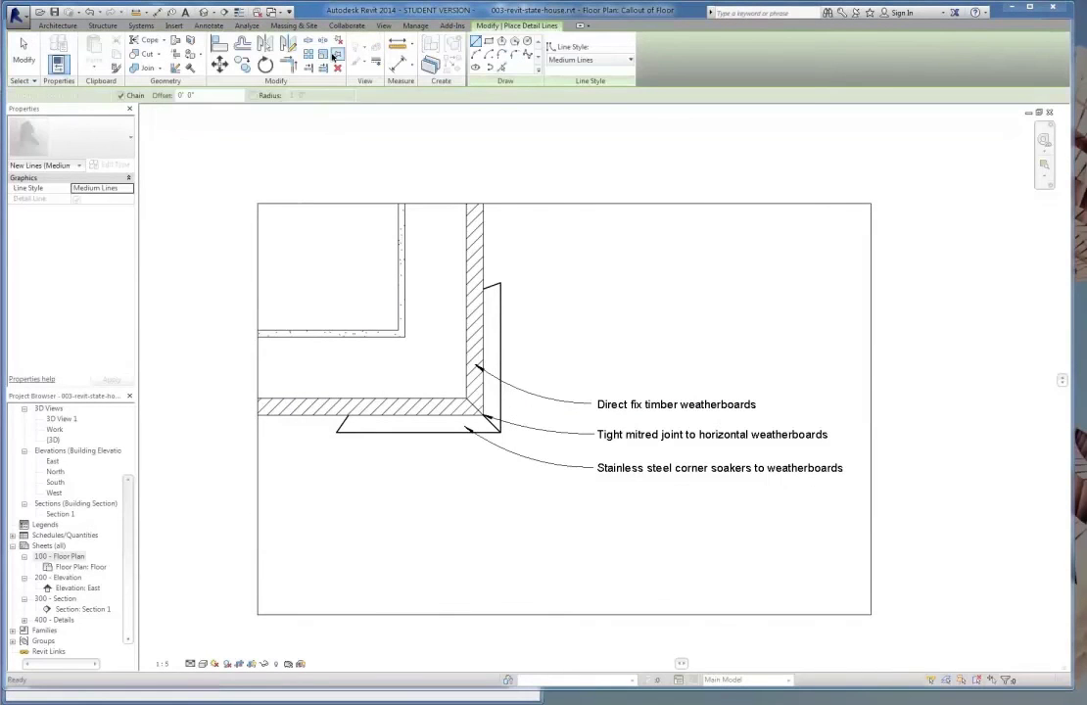
click(616, 60)
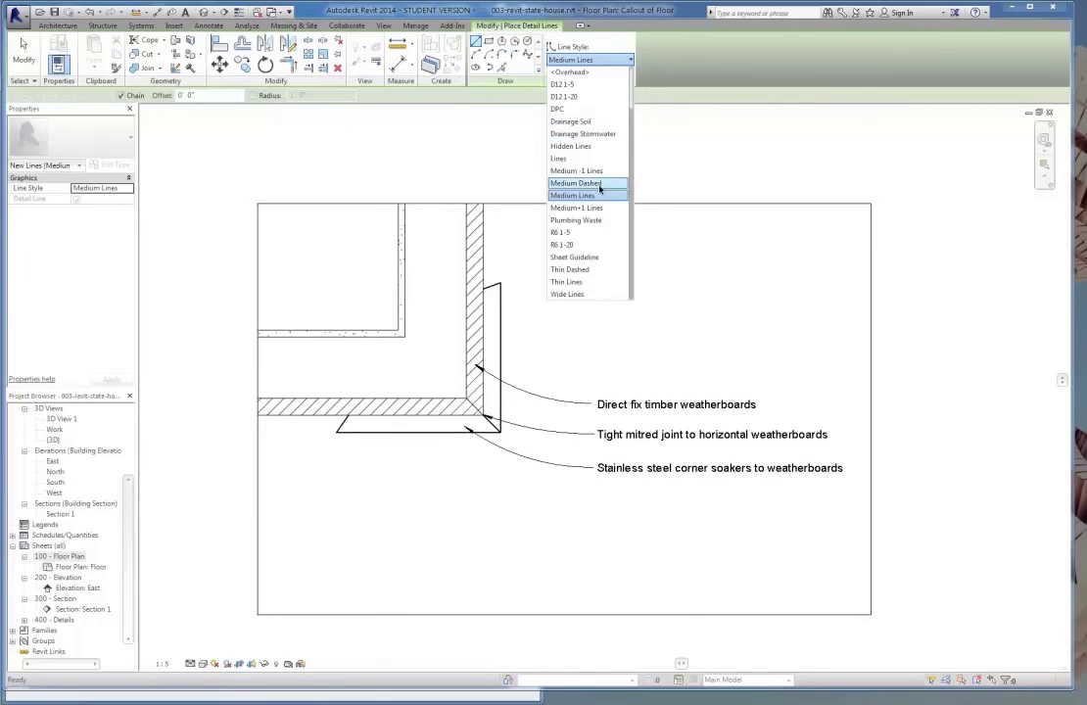
click(579, 270)
click(486, 286)
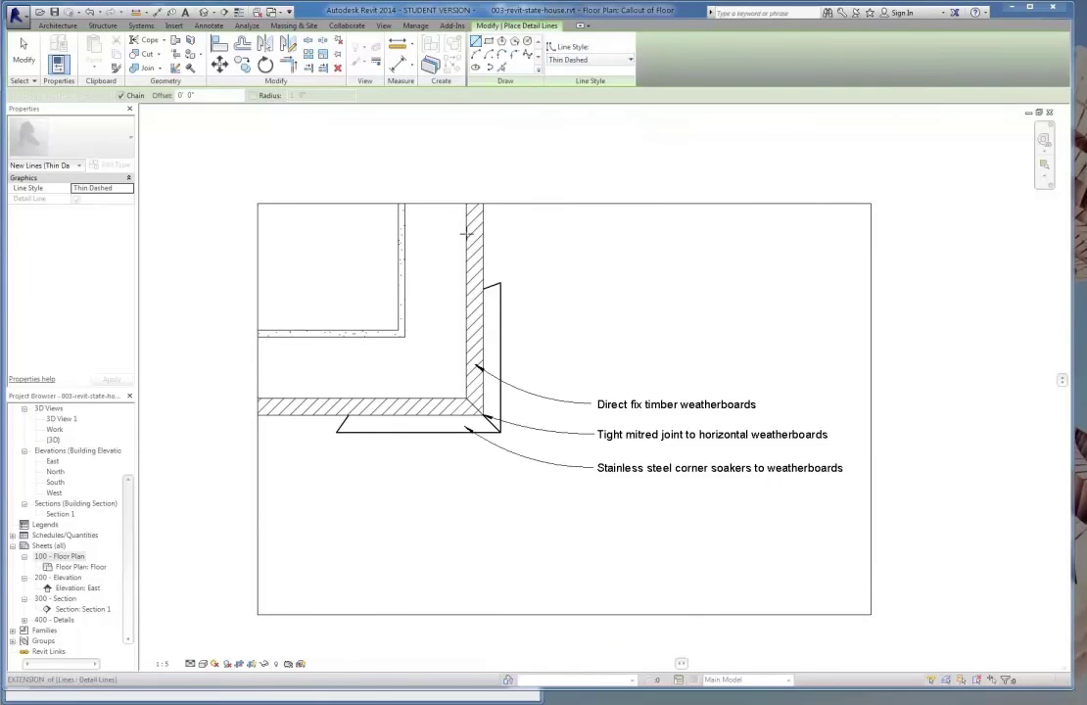
click(453, 204)
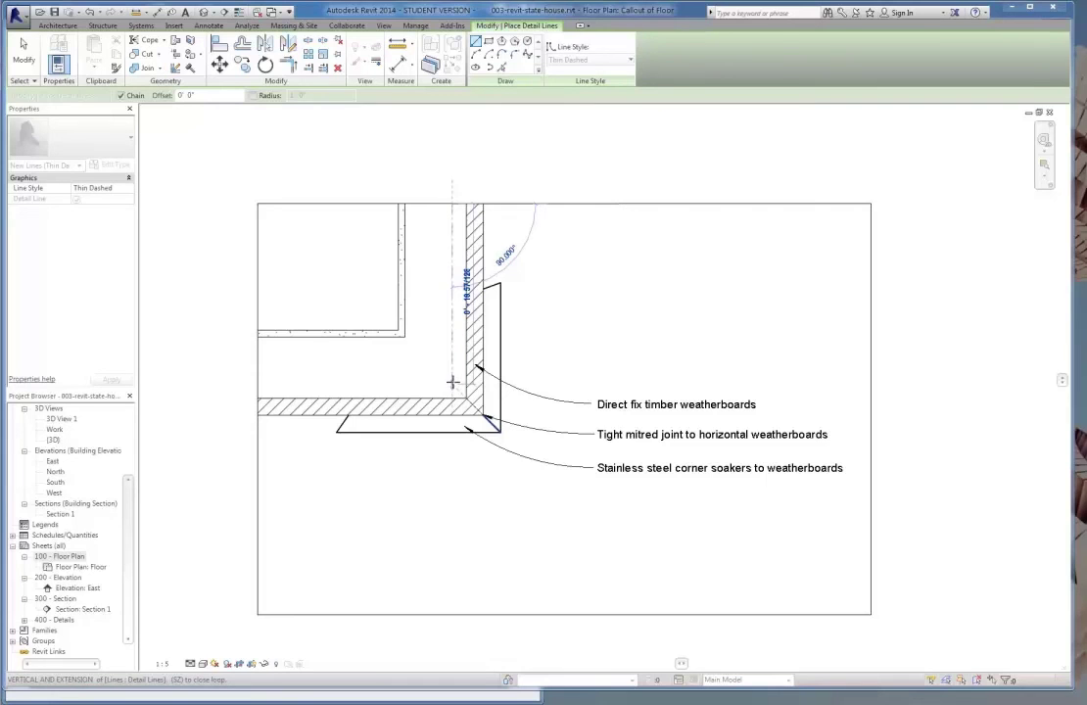
scroll(452, 387, up, 4)
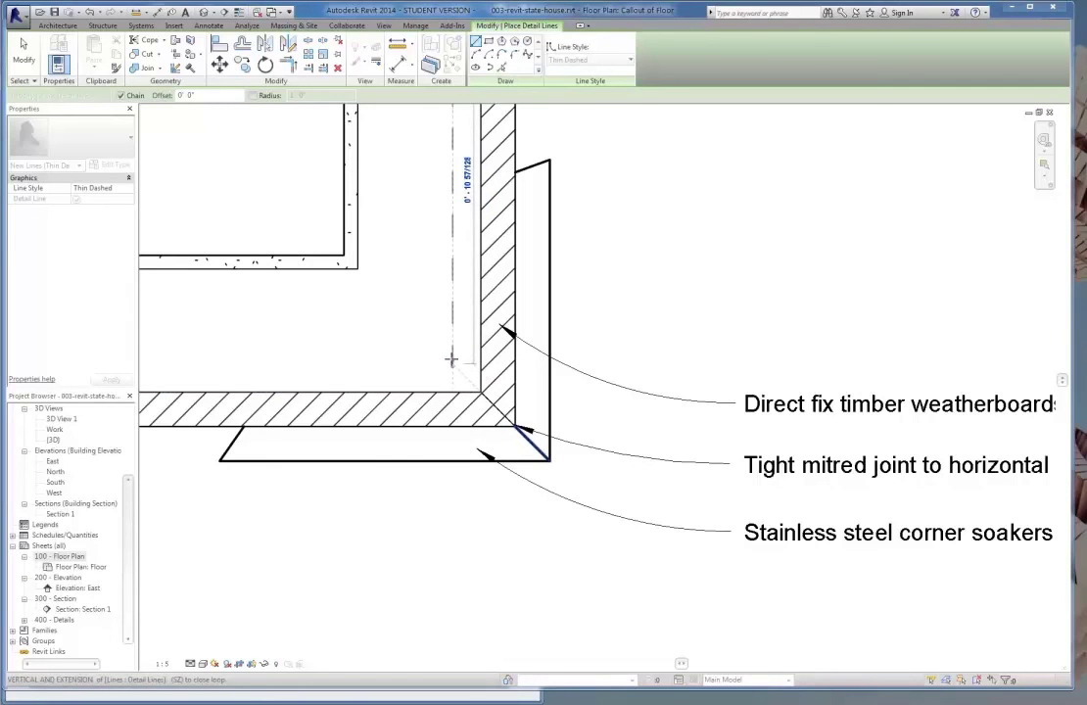
click(453, 364)
- Continue the dashed line horizontally from the inner corner to the callout's opposite boundary, parallel to the horizontal weatherboards, and end the line command
scroll(725, 367, down, 2)
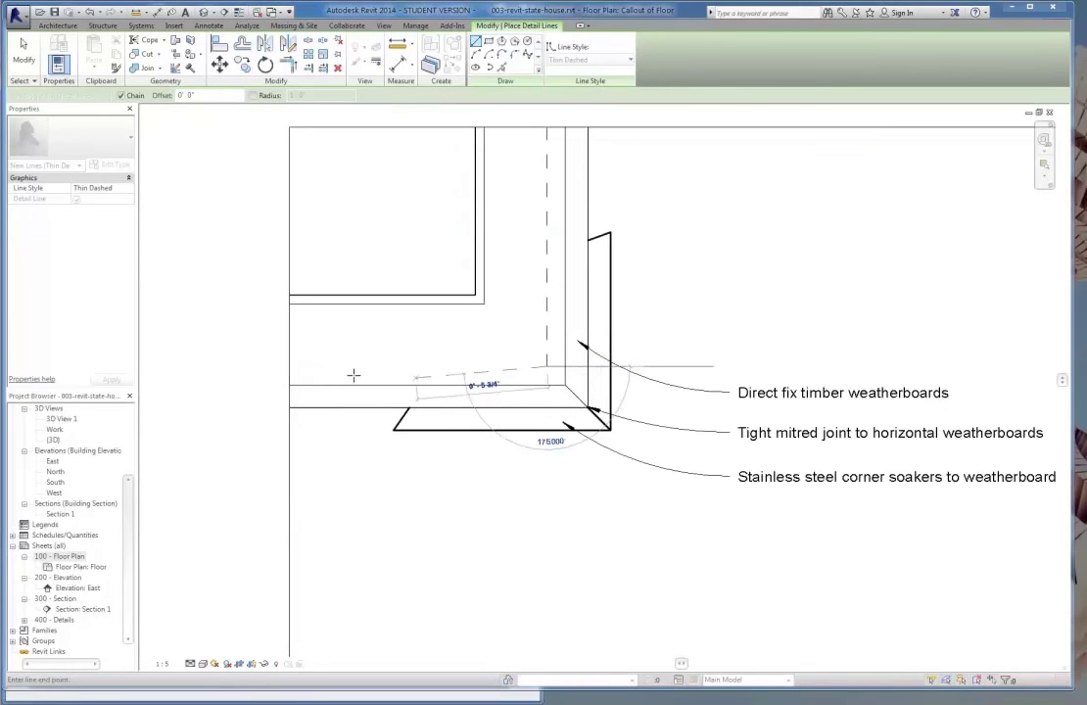
click(278, 365)
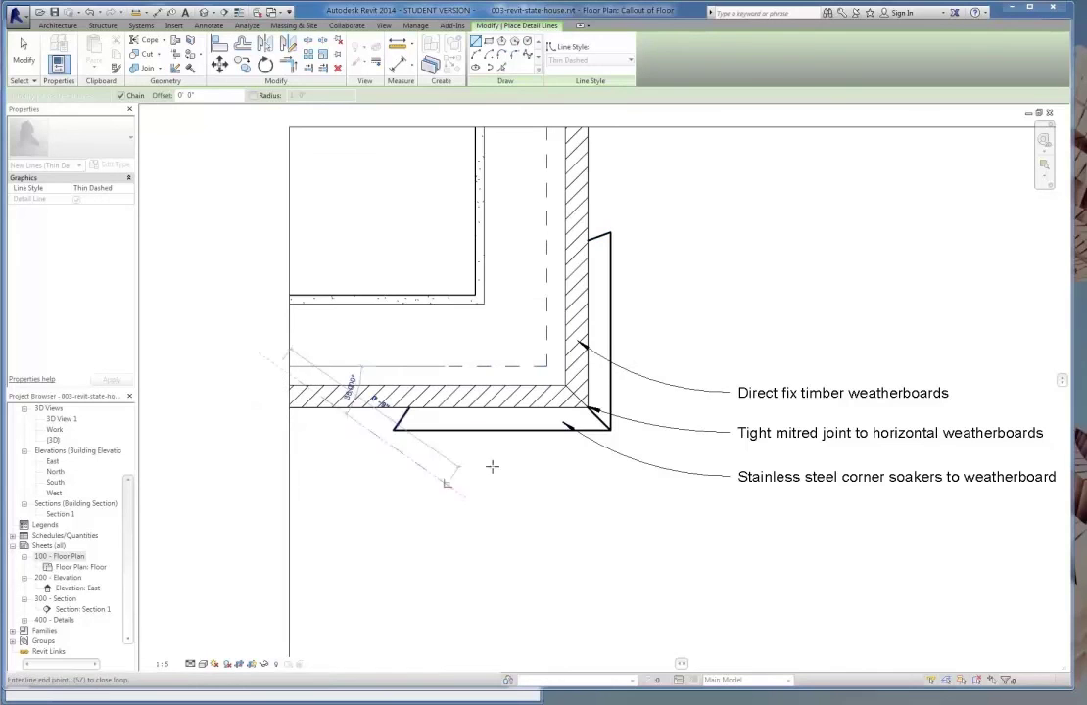
key(Escape)
scroll(566, 373, up, 2)
click(24, 54)
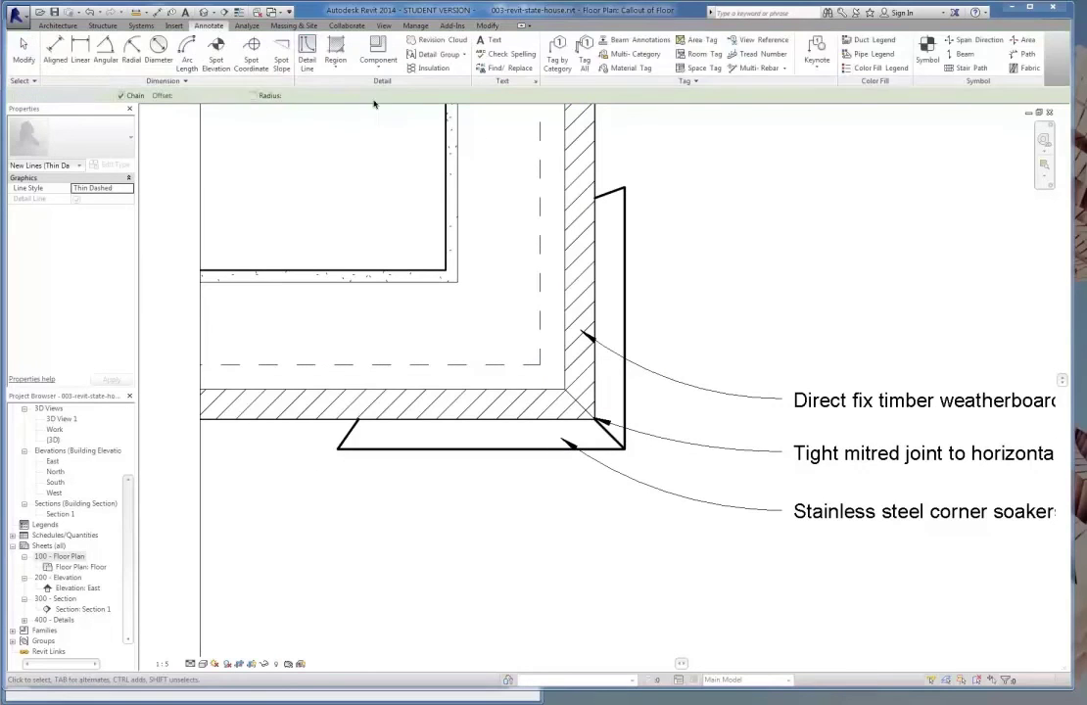
- Add a curved-leader note "Building wrap" above the other notes, pointing to the vertical dashed line
click(489, 40)
scroll(373, 282, down, 3)
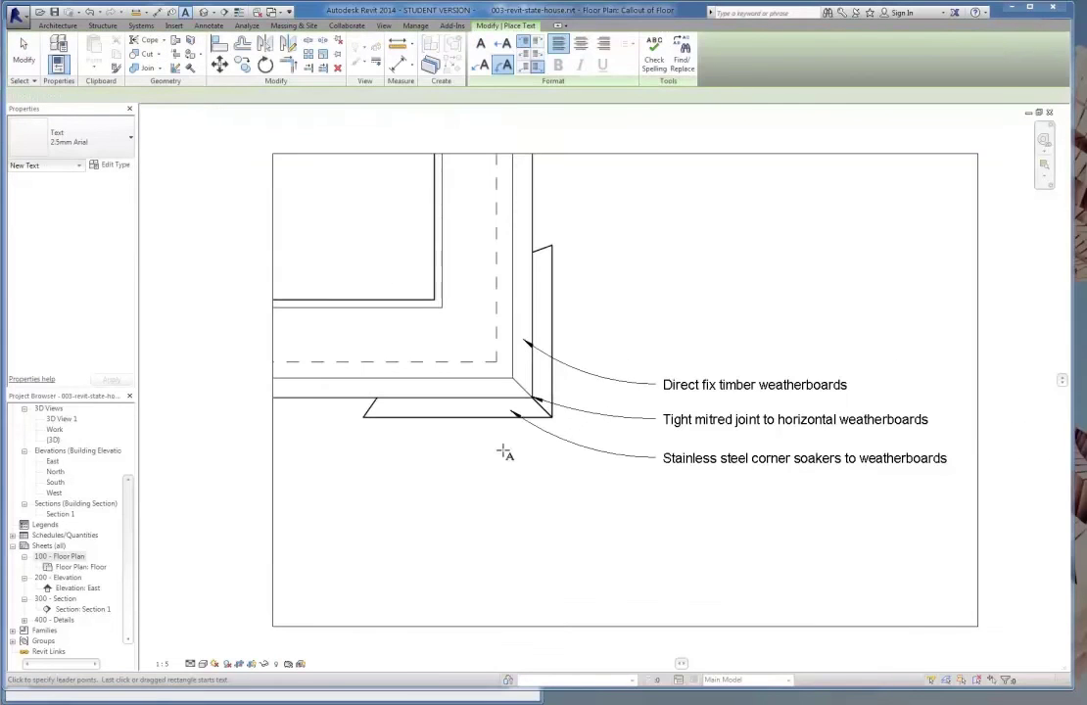
click(497, 263)
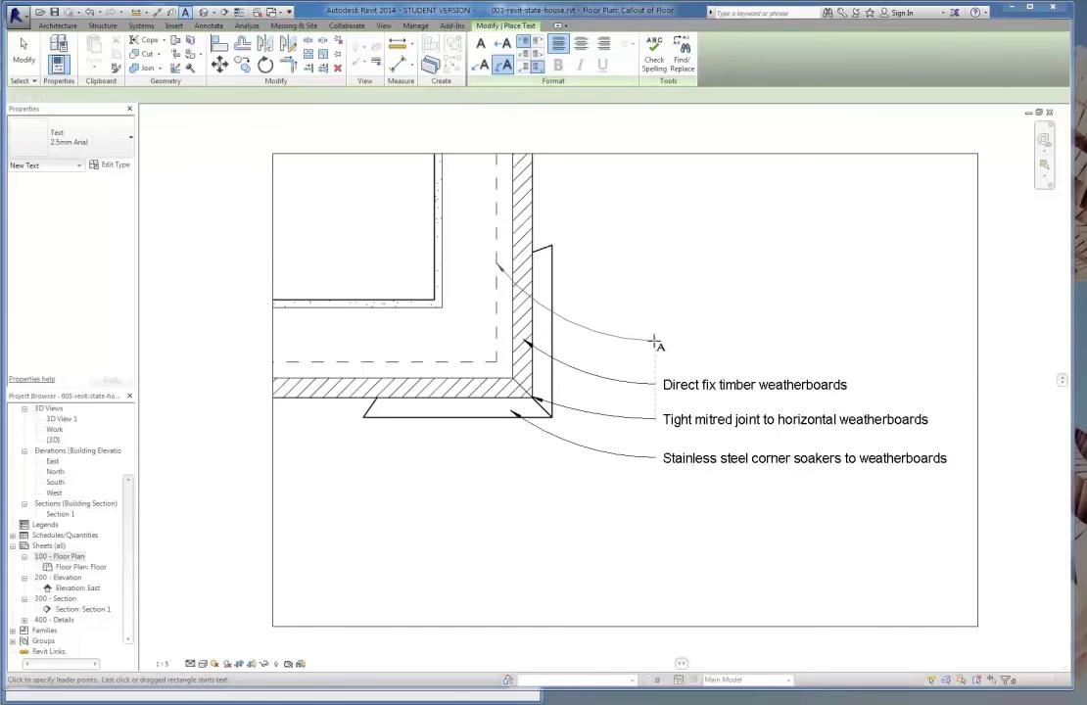
click(655, 343)
text(building wrap)
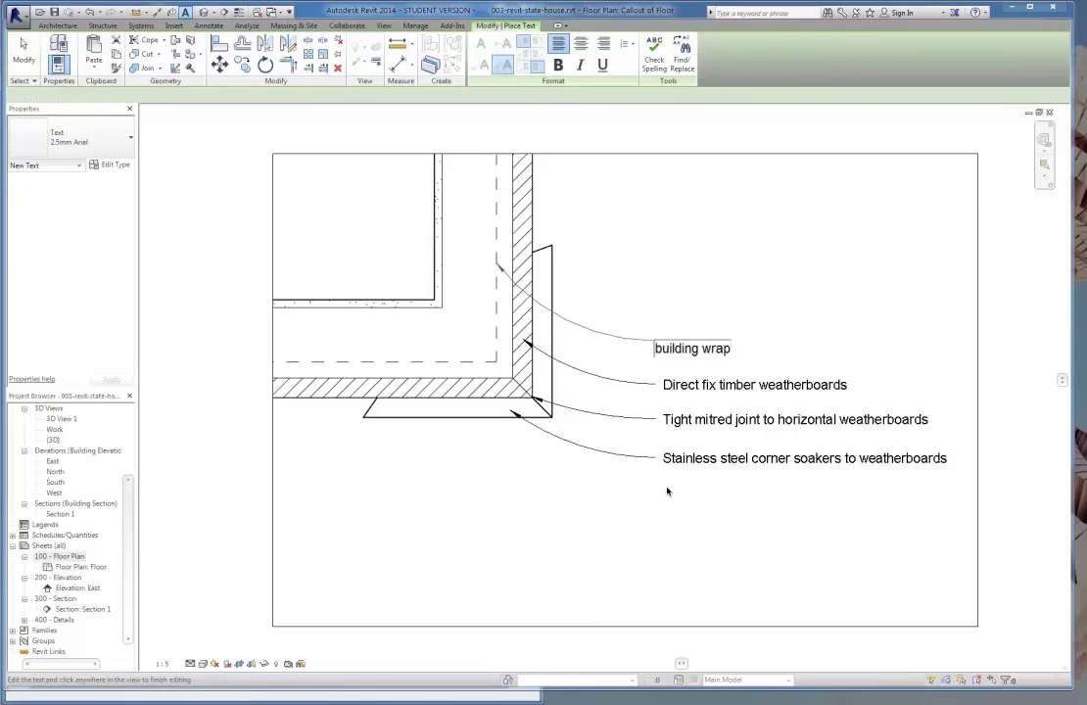
key(Delete)
text(B)
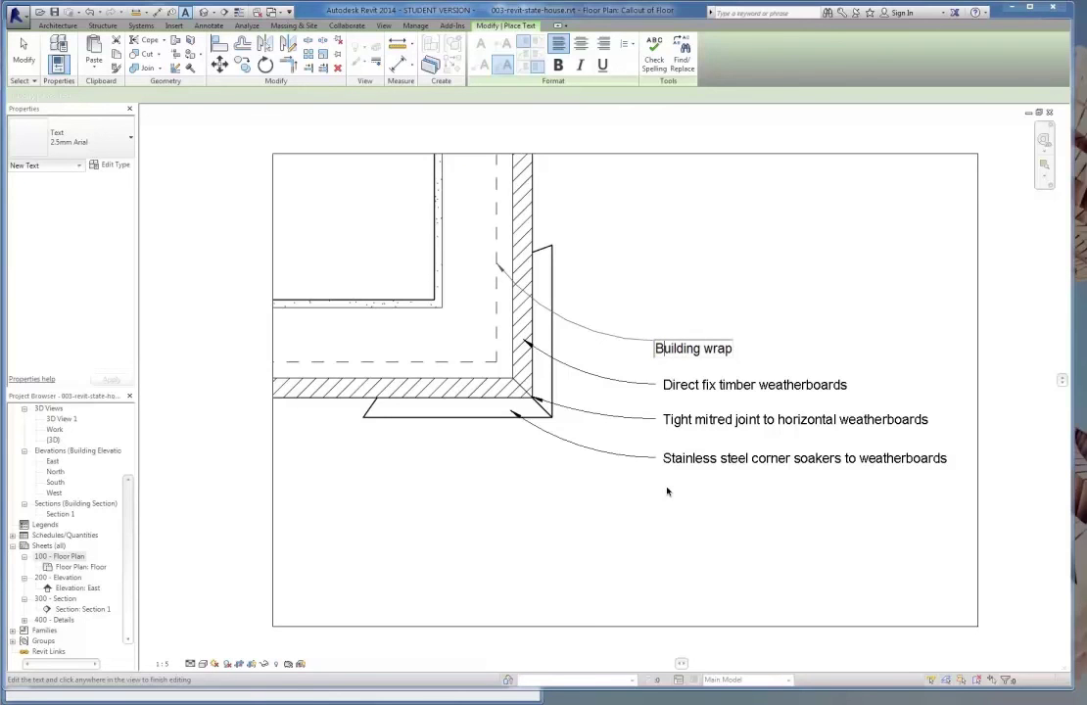
click(777, 509)
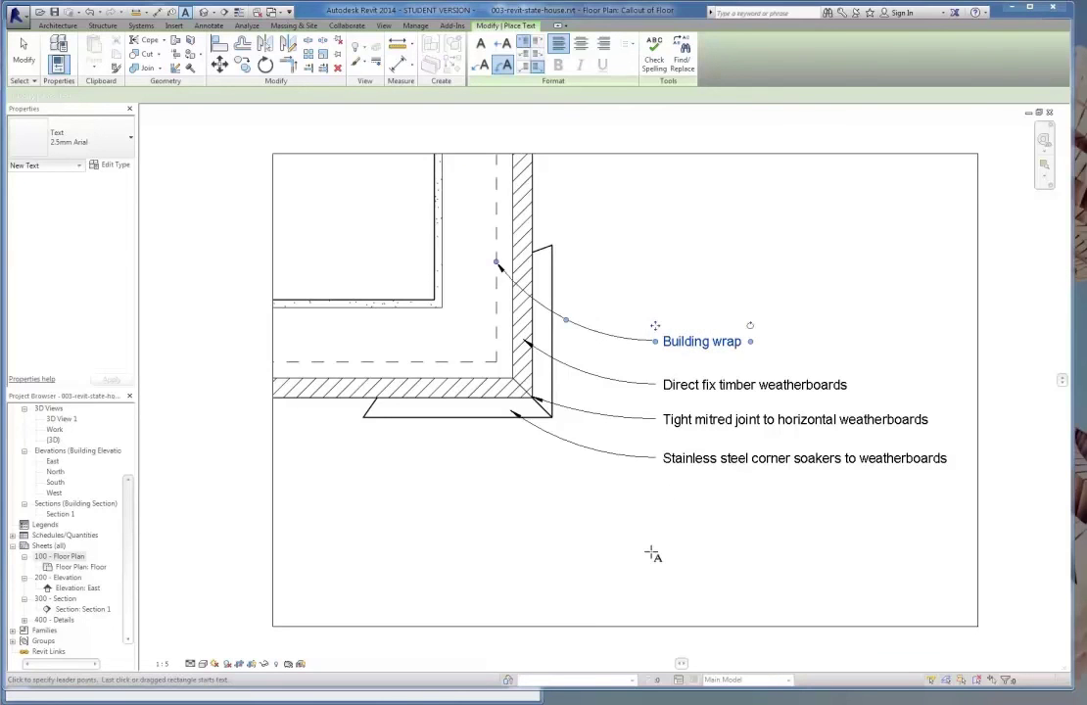
key(Escape)
key(Escape)
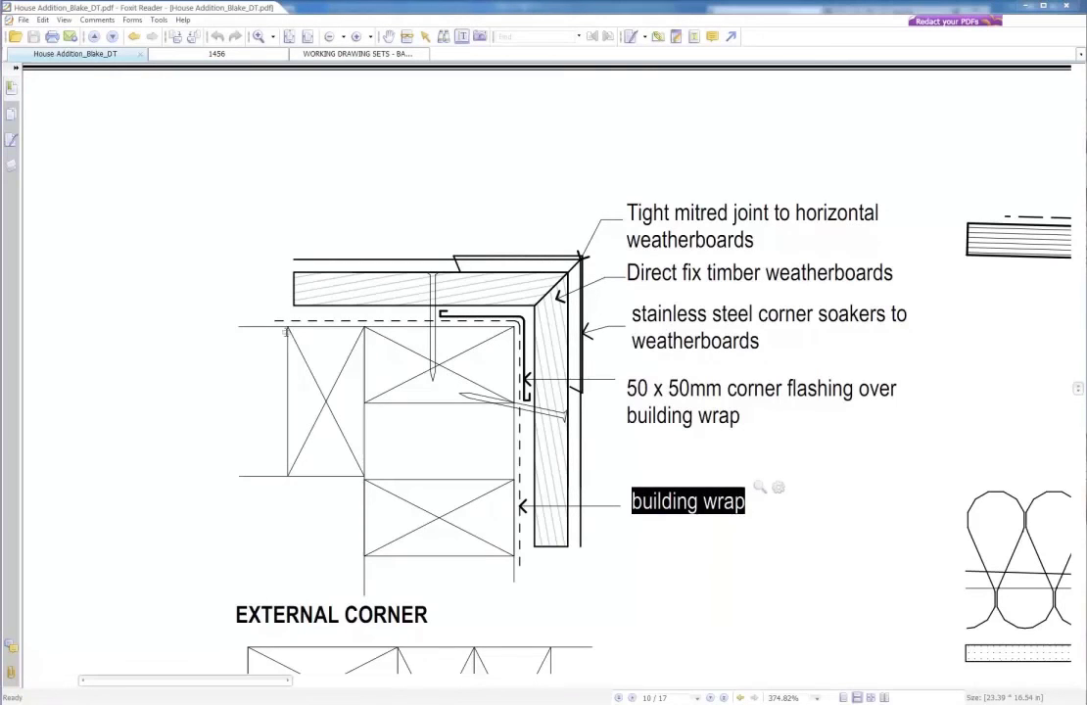
- Check the External Corner detail in Foxit Reader, return to Revit and place two Framing-Continuous (NZ) 90 x 45 studs, one above the other, at the corner
click(403, 523)
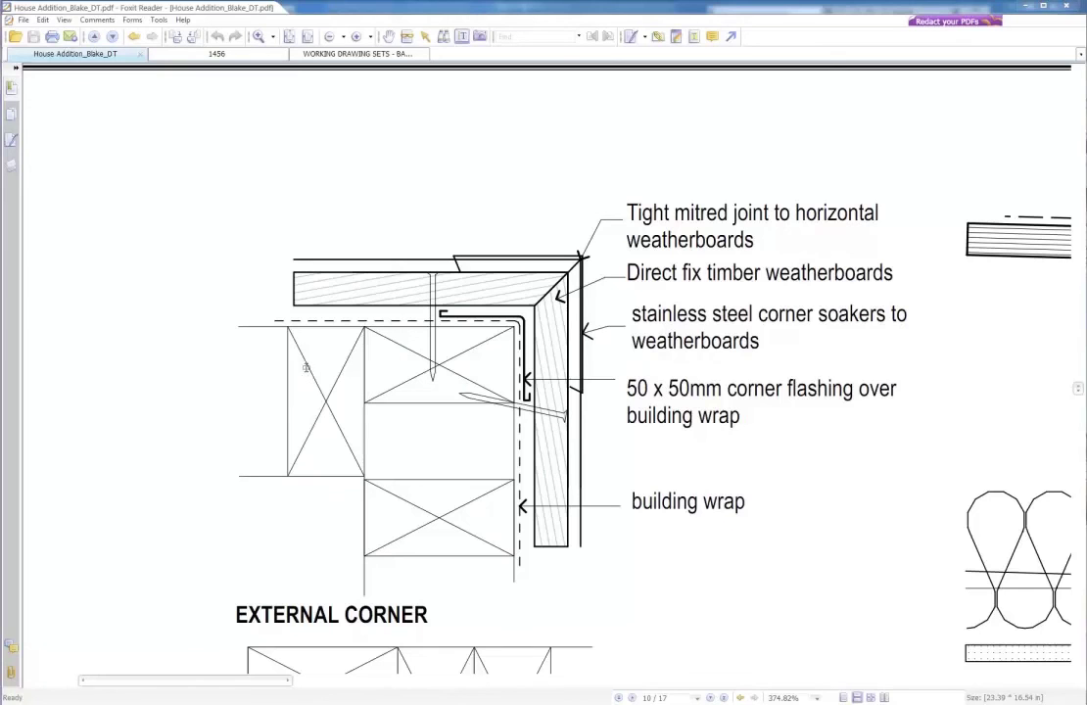
click(85, 118)
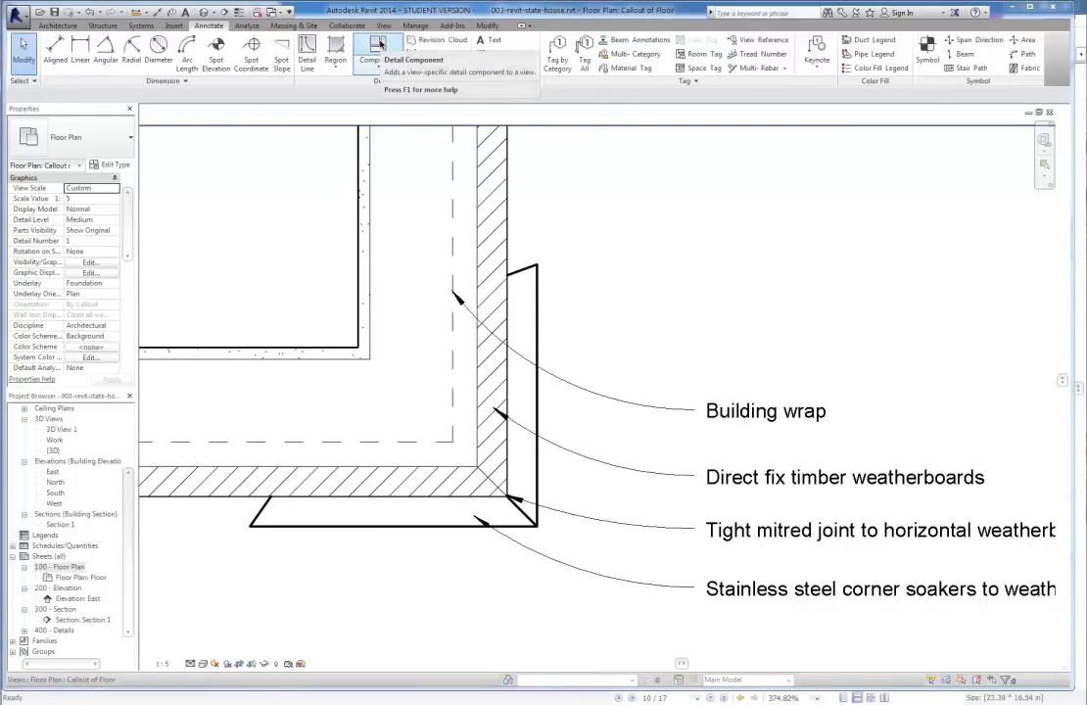
click(380, 45)
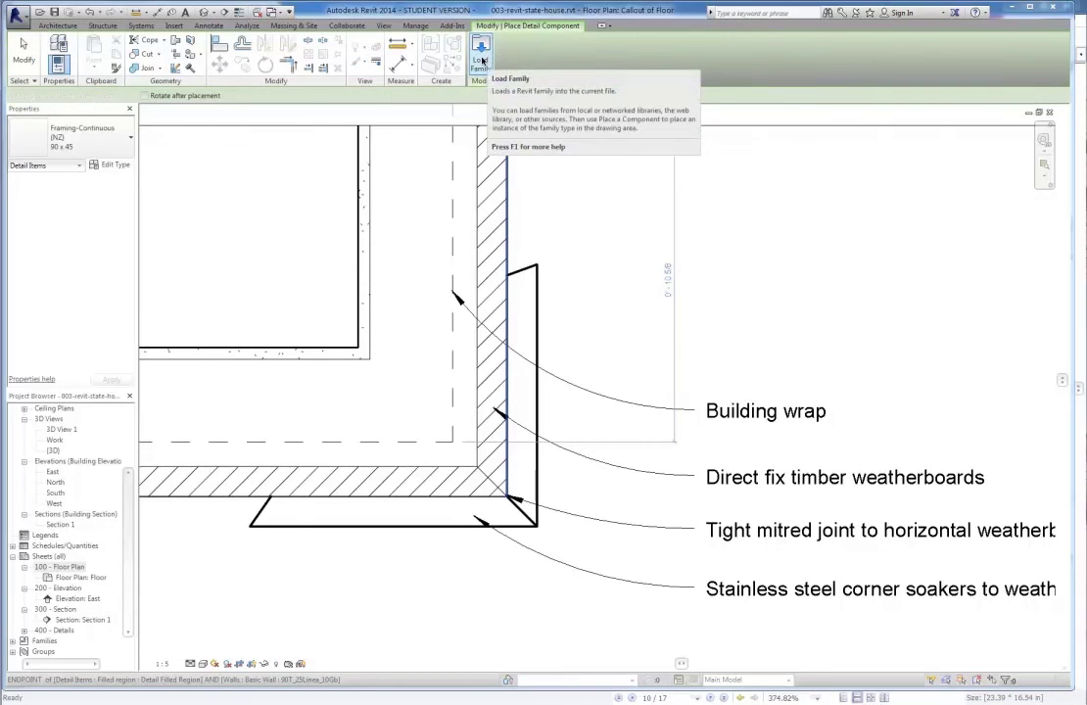
click(120, 144)
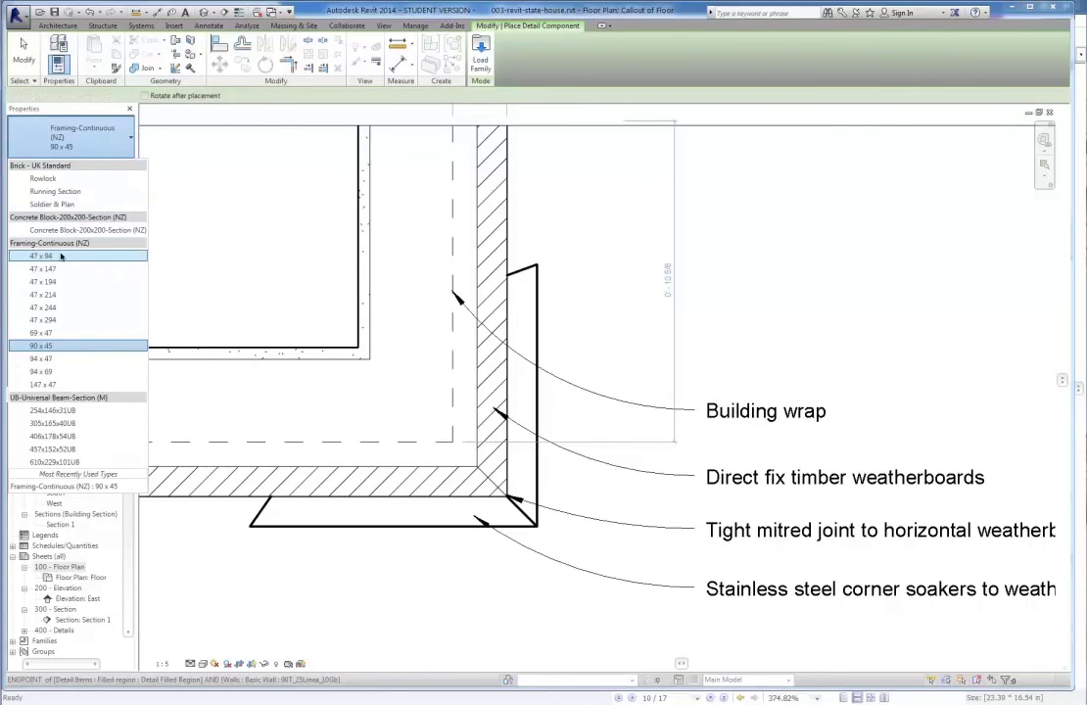
click(73, 347)
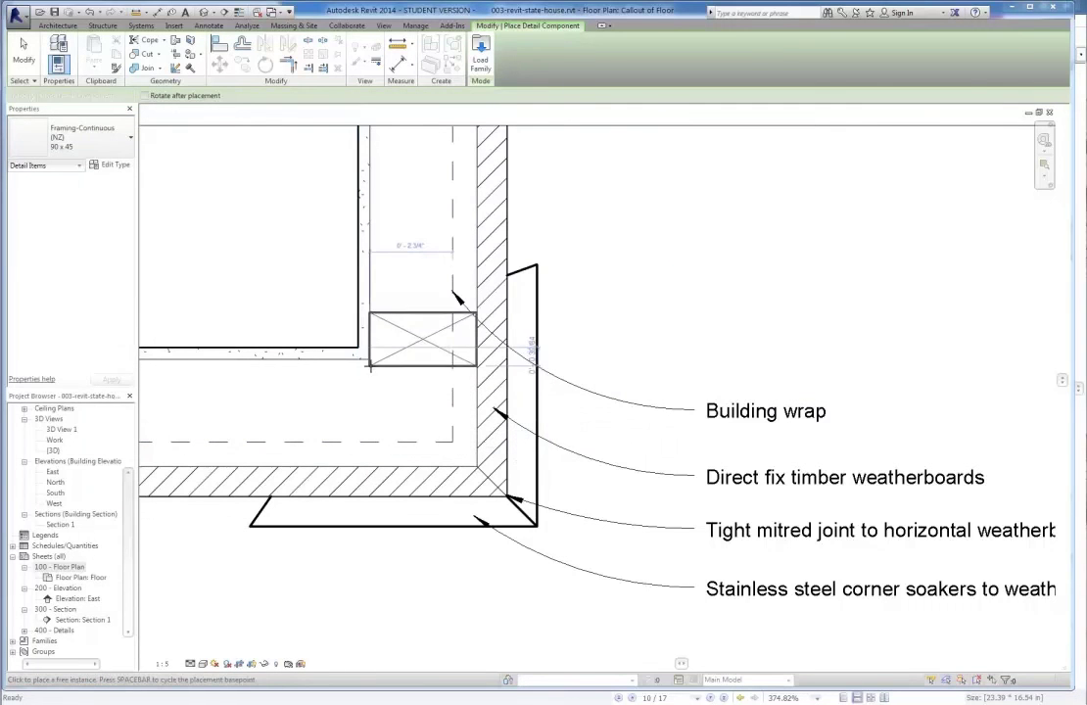
key(alt+Tab)
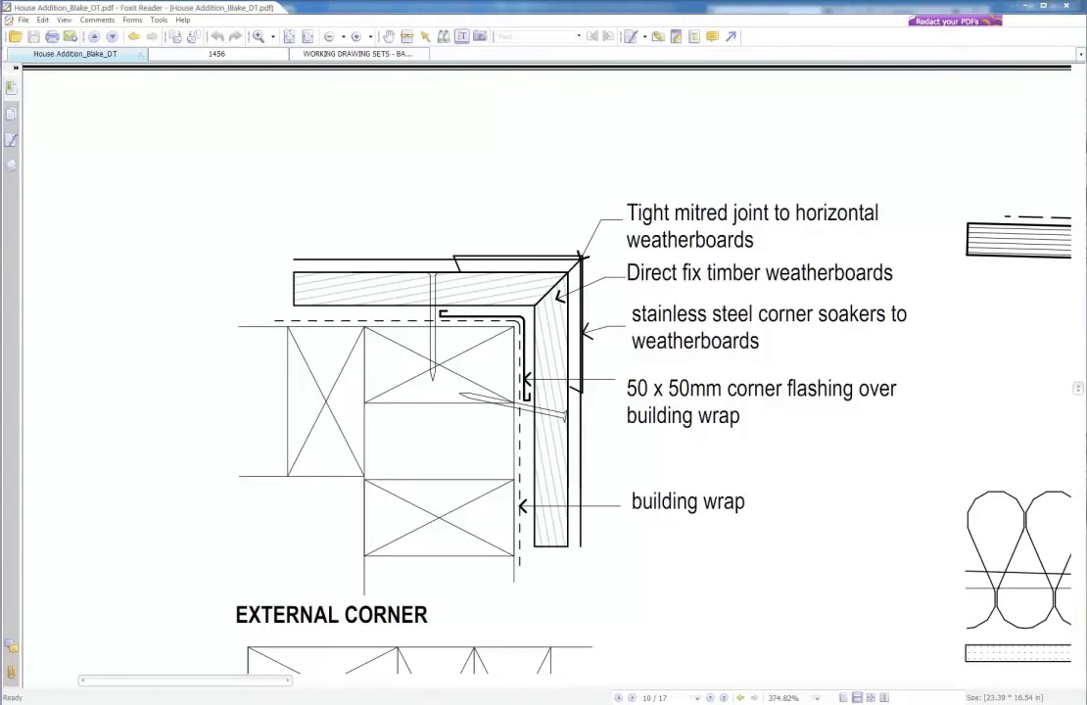
key(alt+Tab)
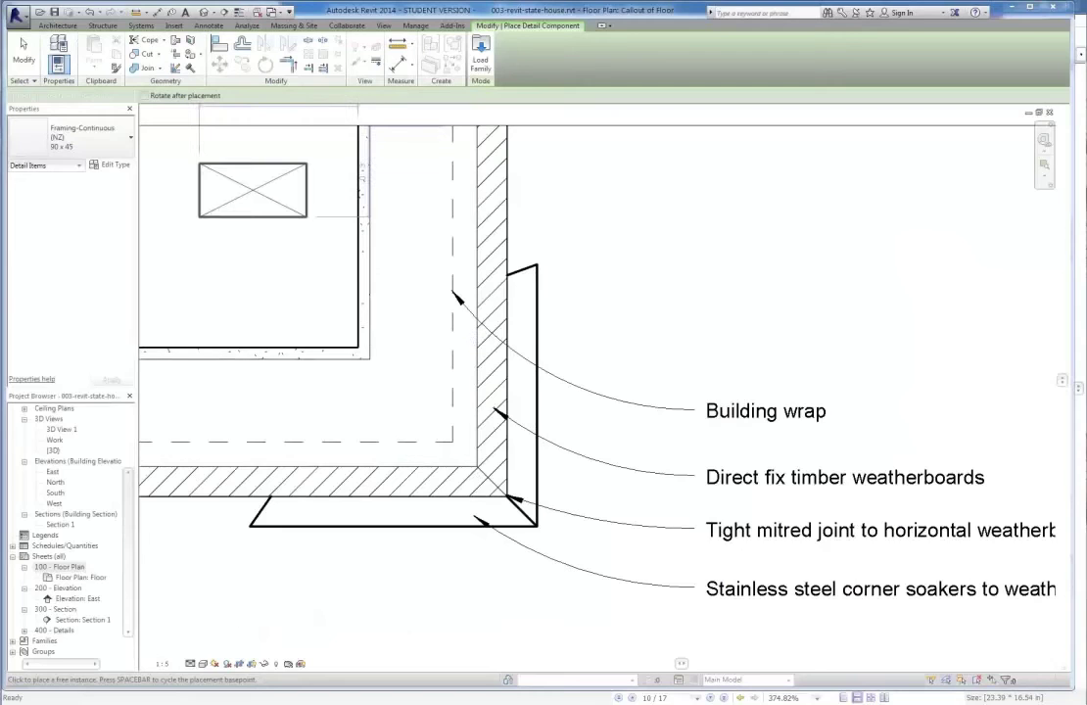
click(371, 356)
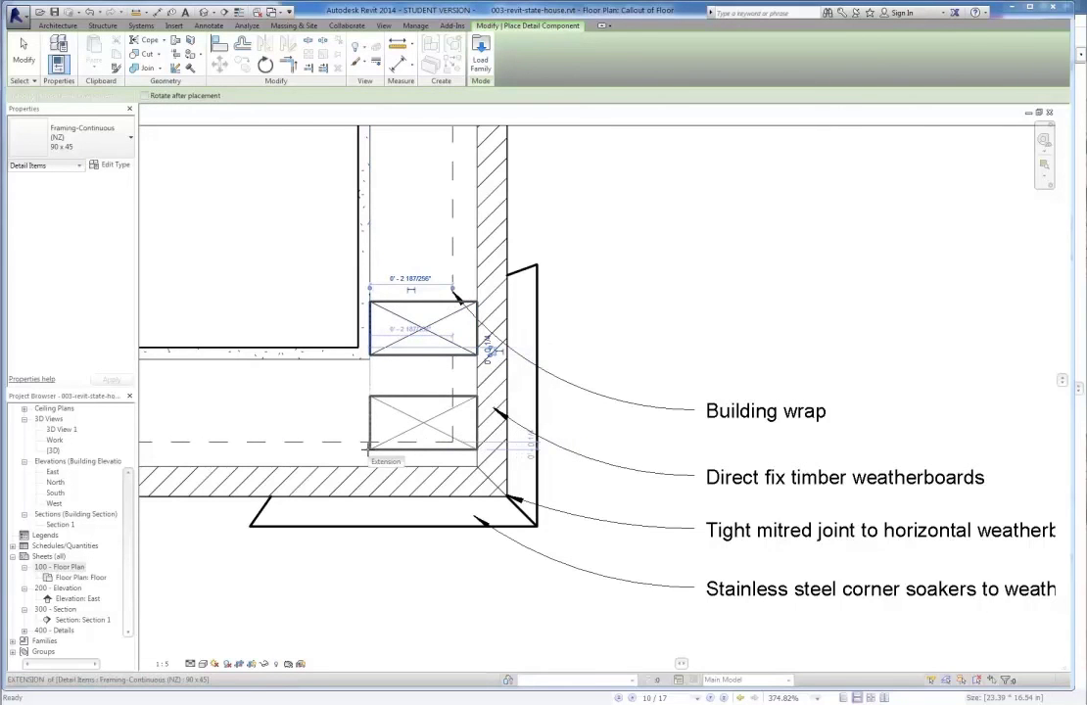
click(369, 449)
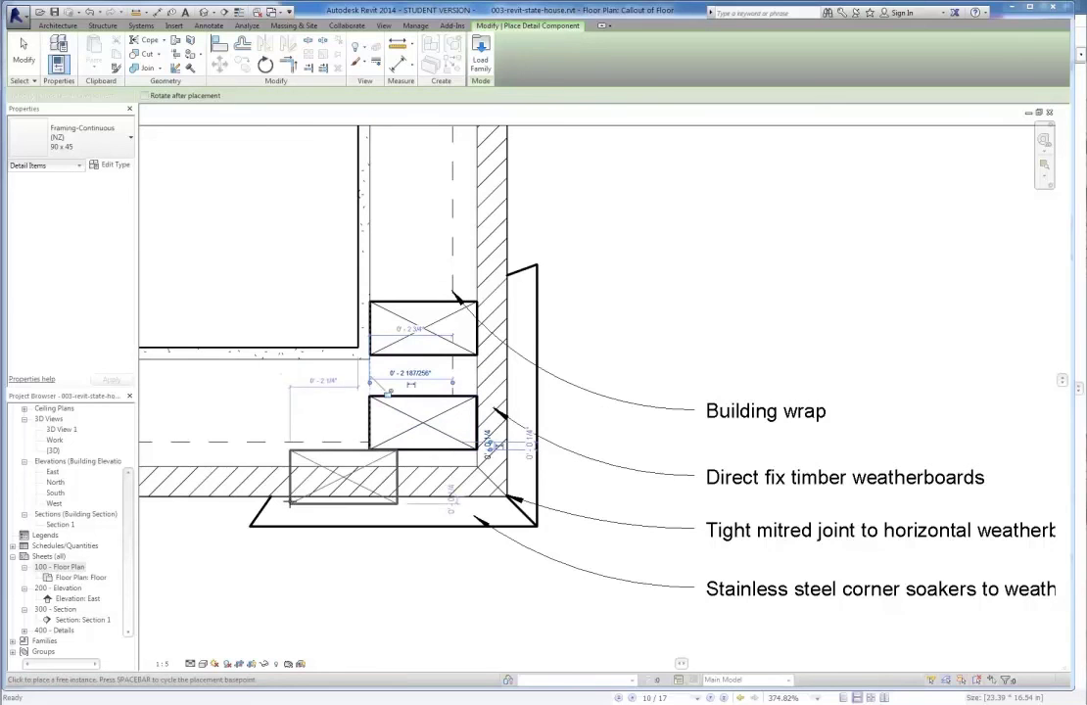
key(Escape)
key(Escape)
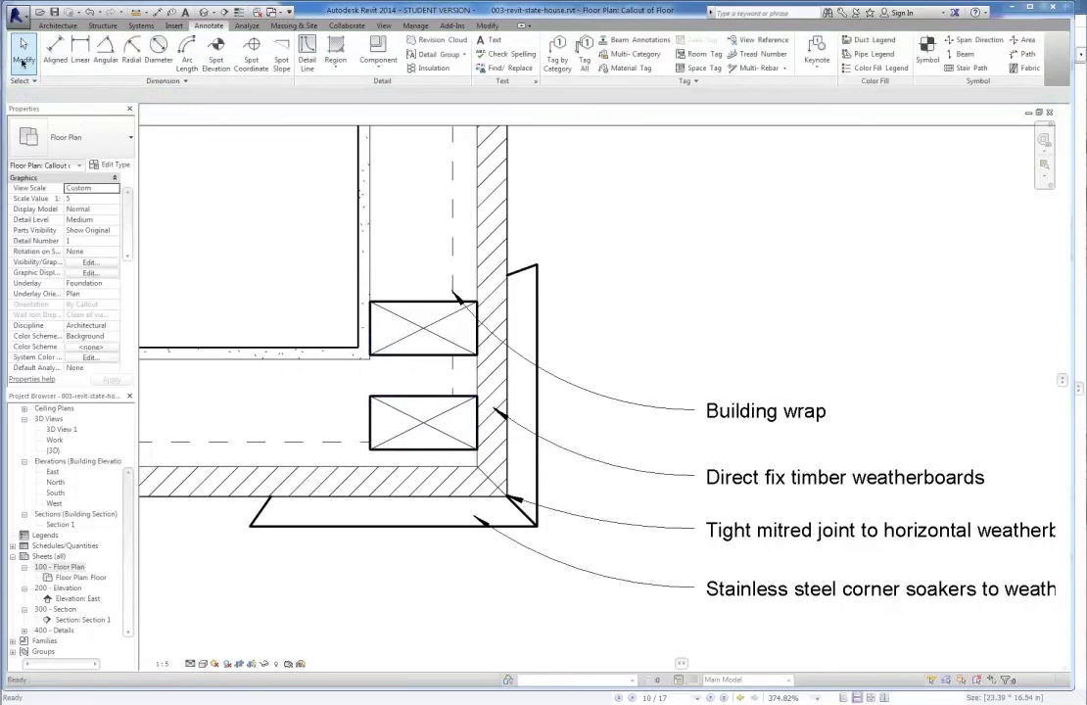
- Rotate the lower stud 90 degrees and move it tight into the inner corner of the weatherboards
click(476, 443)
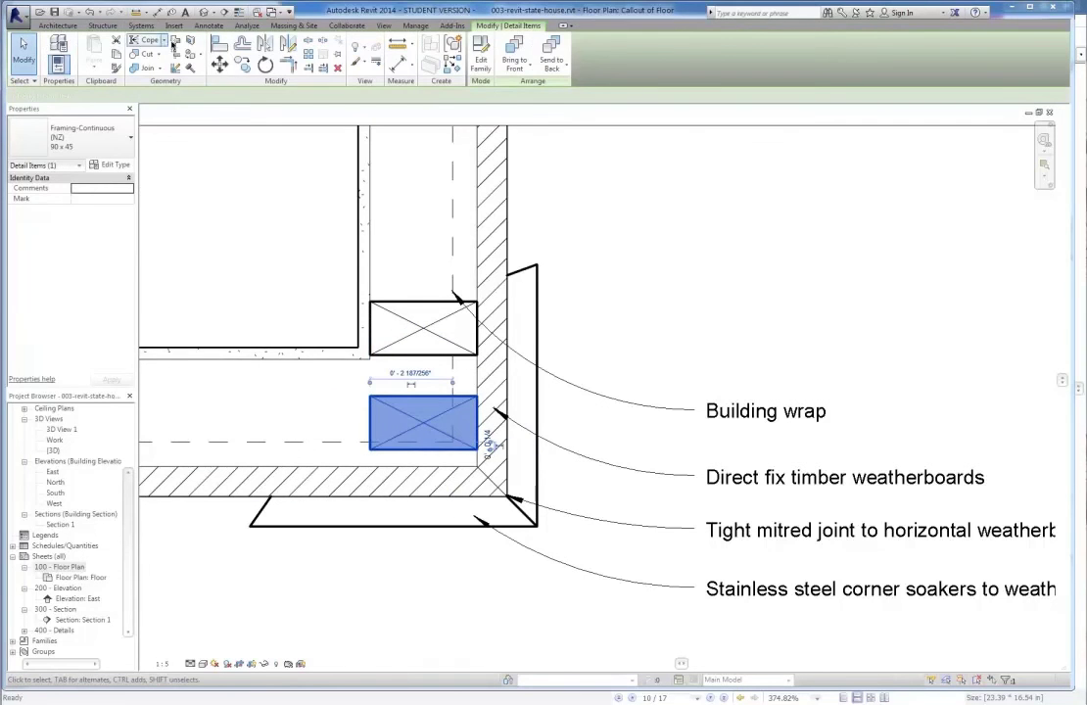
key(r)
key(o)
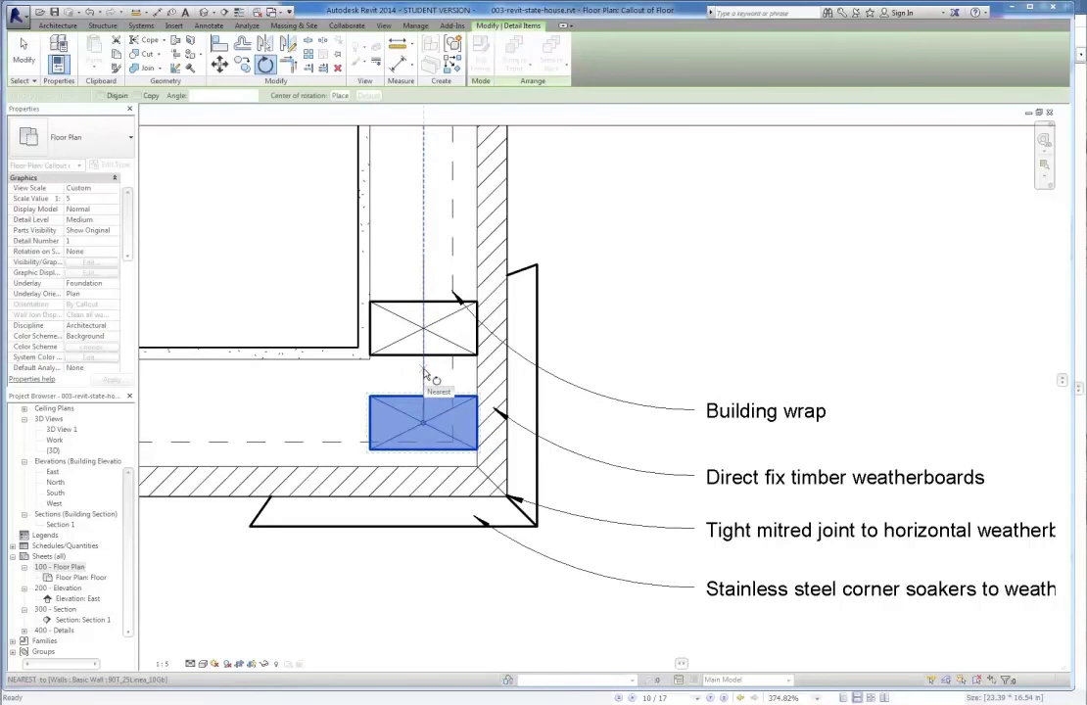
click(424, 372)
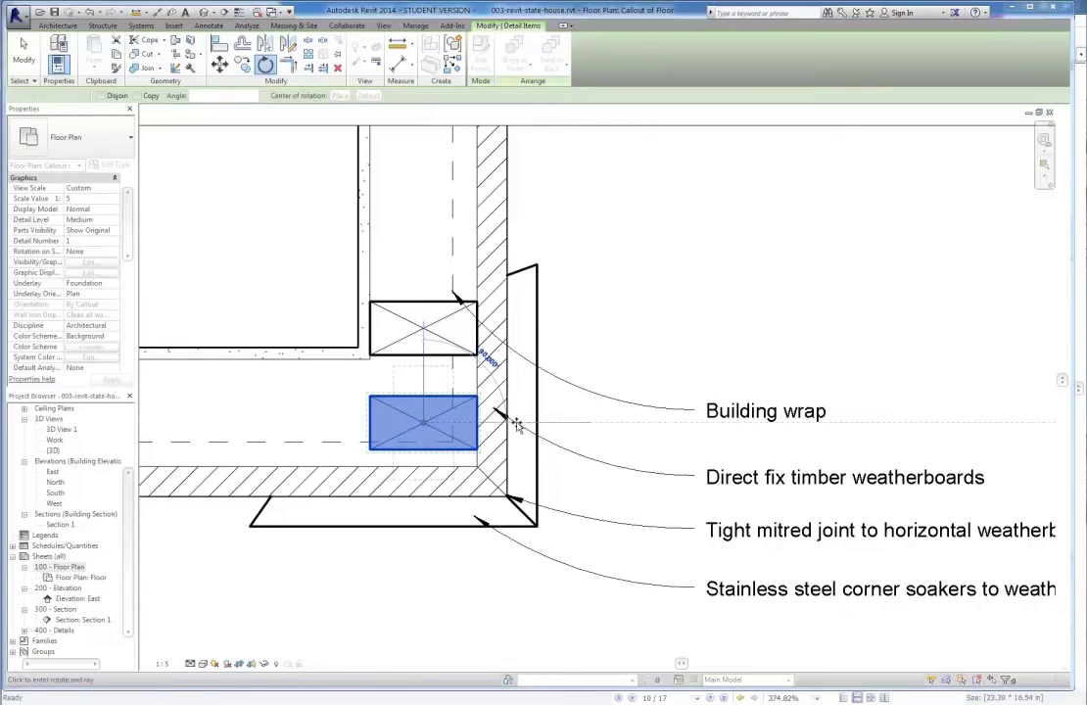
key(Escape)
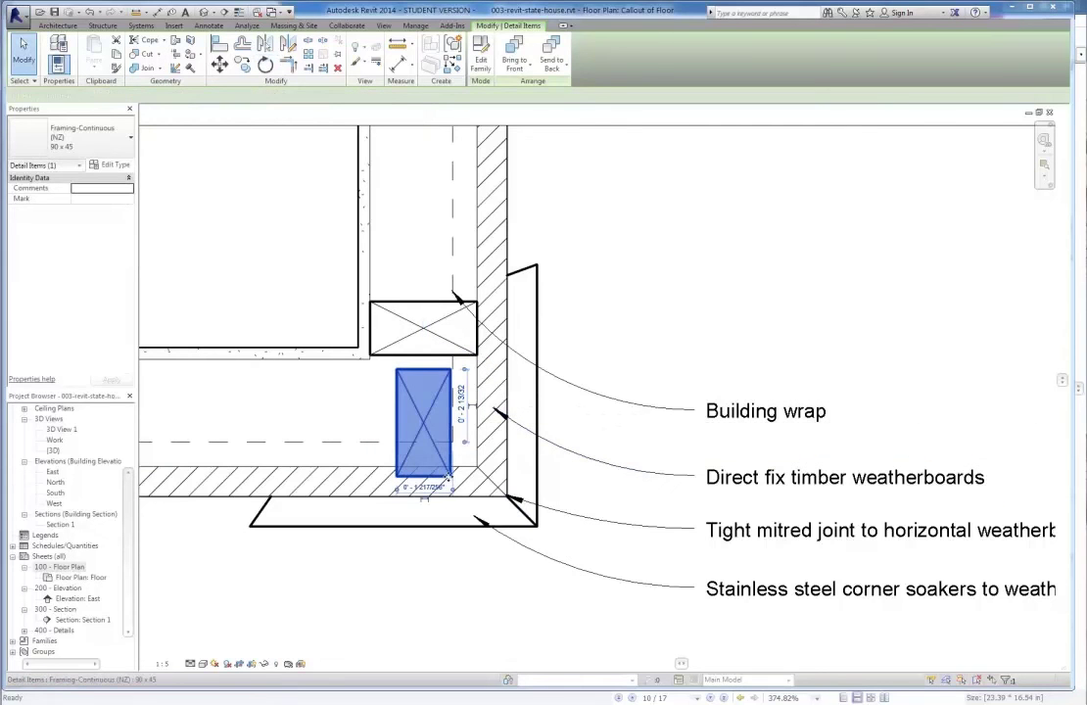
drag(450, 480, 475, 471)
click(388, 412)
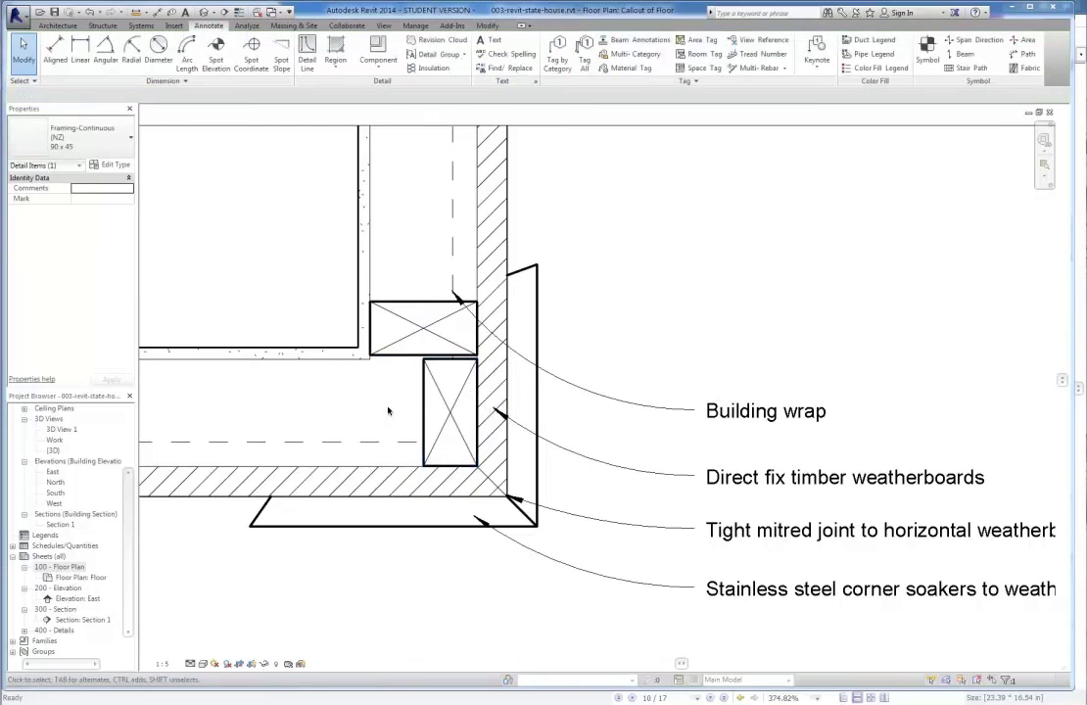
- Move the rotated stud slightly up and inward, away from the inner corner of the weatherboards
scroll(464, 453, up, 1)
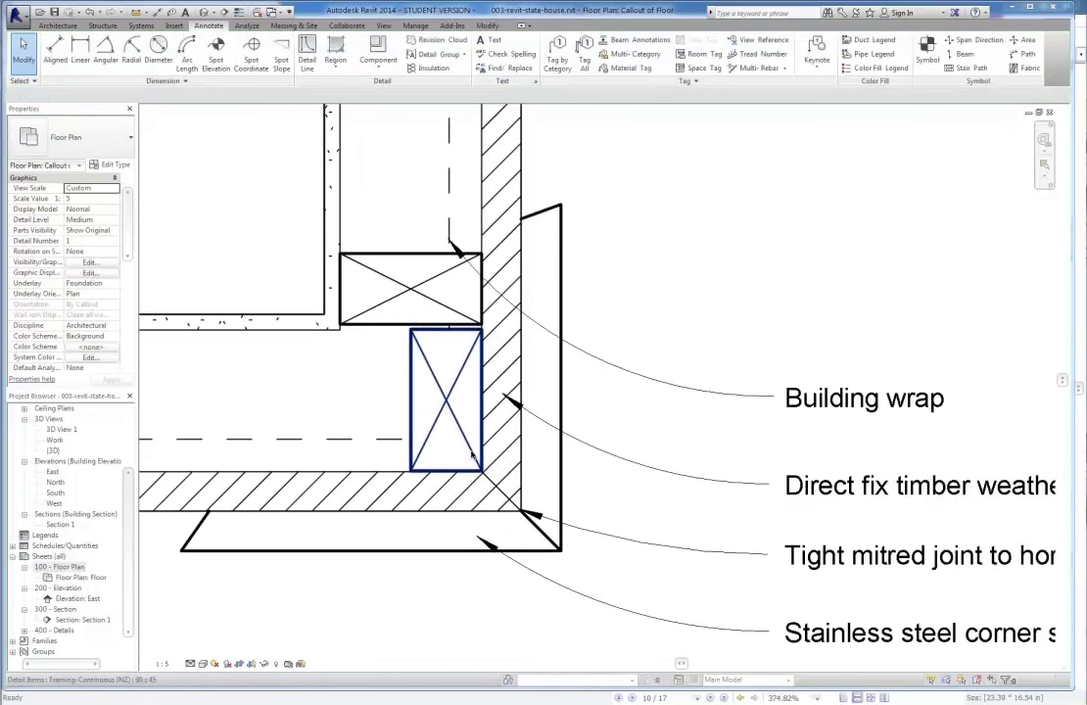
click(464, 448)
drag(464, 447, 458, 433)
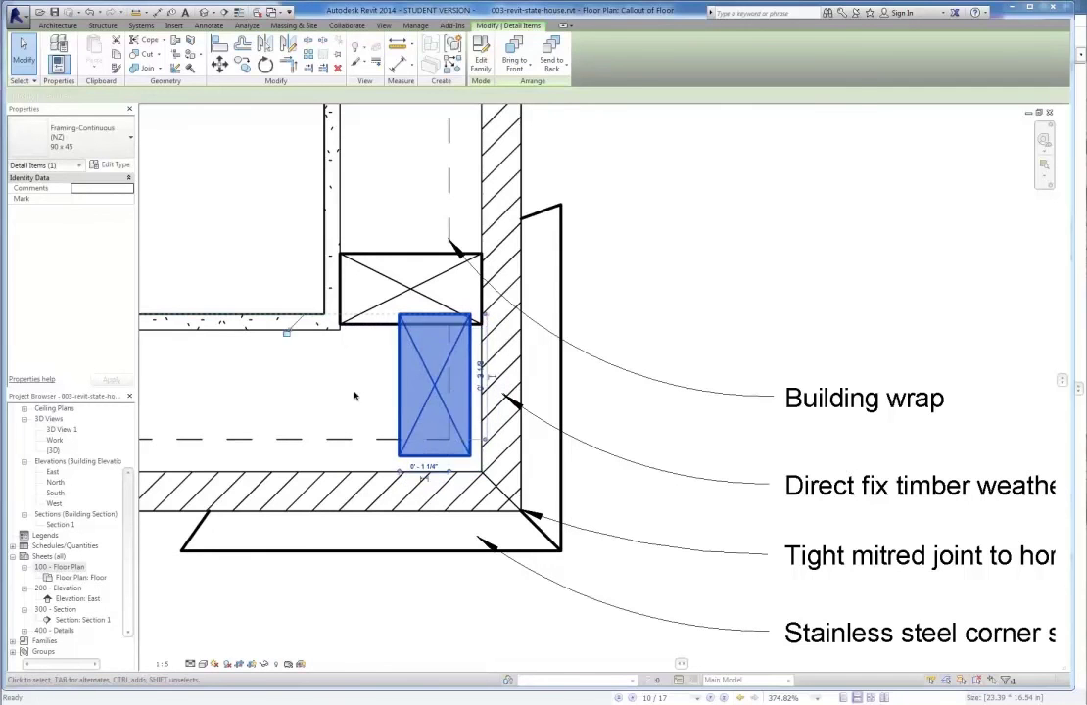
key(Escape)
scroll(544, 456, down, 1)
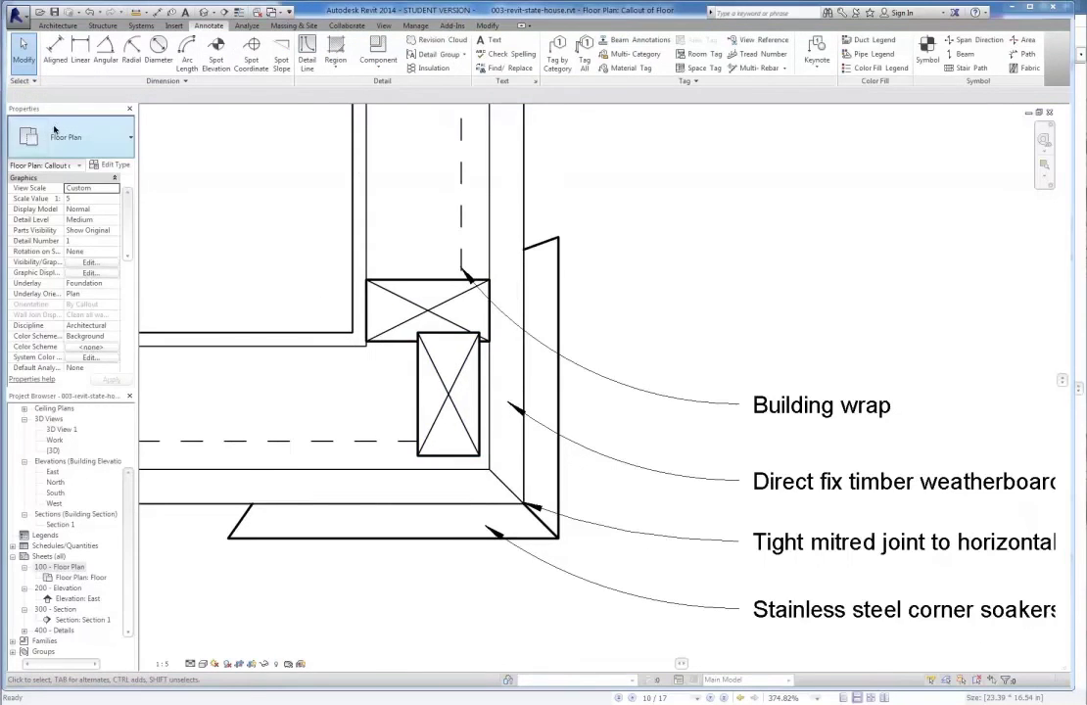
- Move the upper 90 x 45 stud so it sits directly on the rotated stud with their outer edges flush
key(alt+Tab)
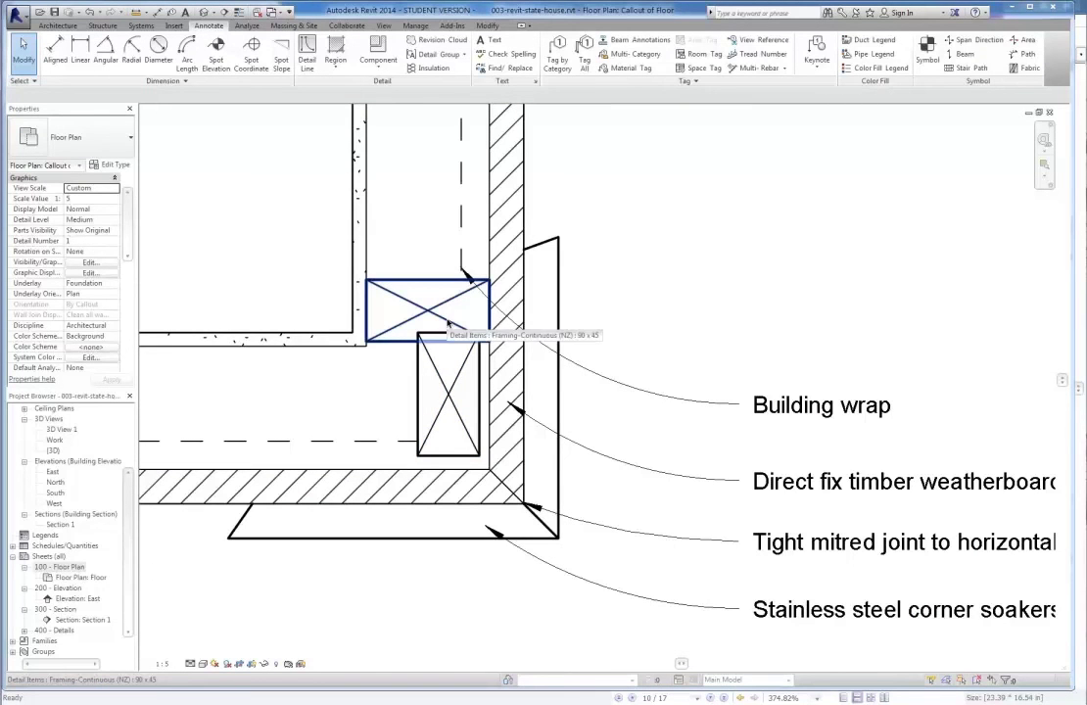
middle_drag(388, 368, 452, 443)
scroll(452, 413, down, 1)
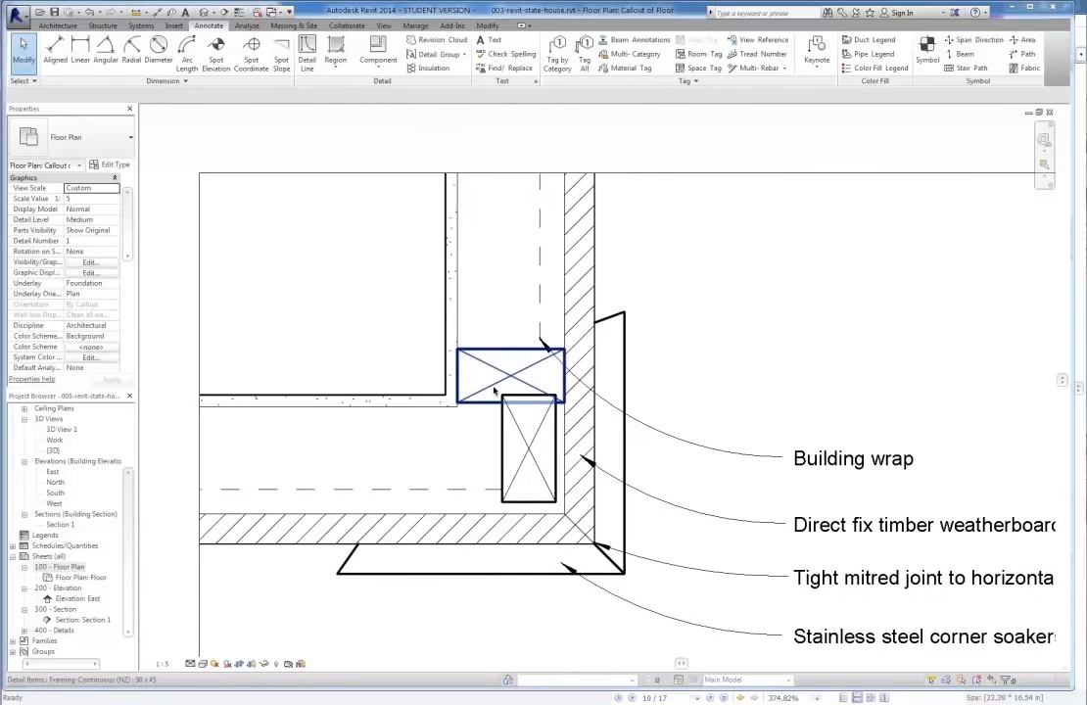
drag(520, 384, 496, 370)
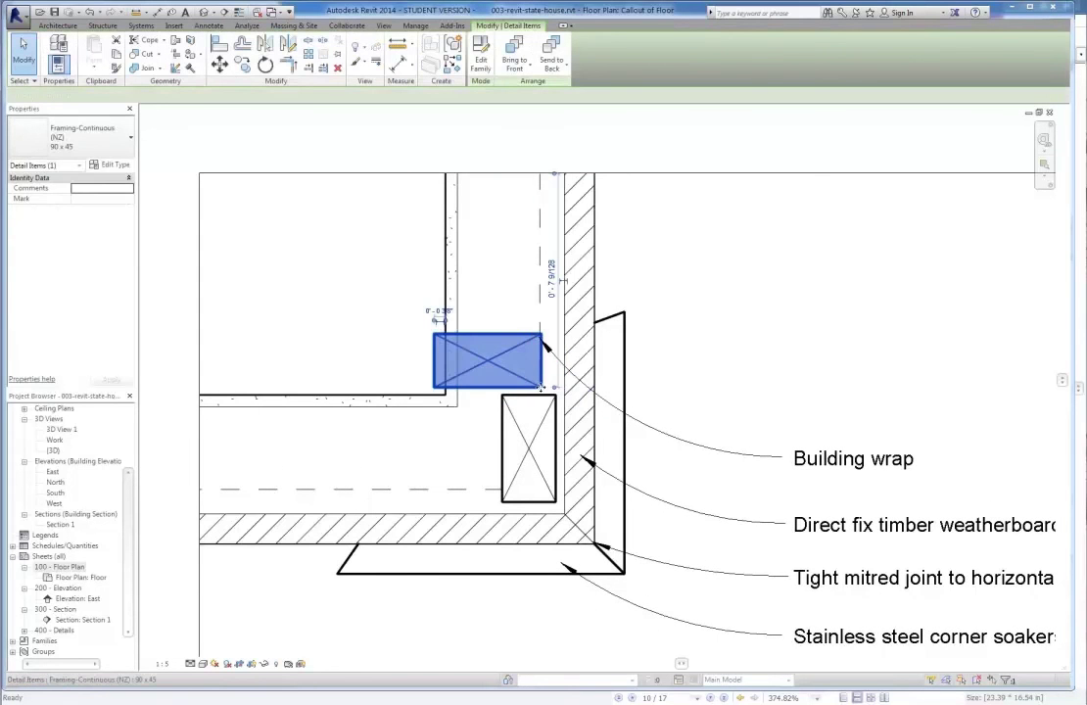
drag(490, 363, 505, 369)
click(820, 319)
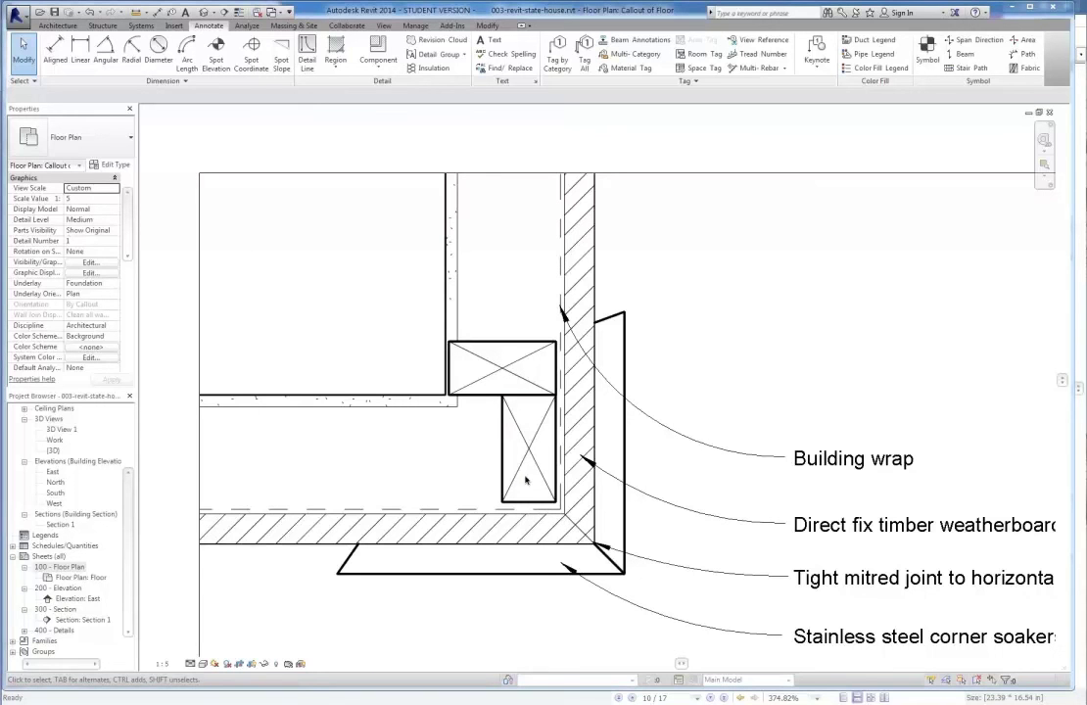
- Check the External Corner detail in Foxit Reader, return to Revit and round the building wrap lines' corner with a small Thin Dashed fillet arc
middle_drag(557, 512, 511, 471)
scroll(510, 471, up, 4)
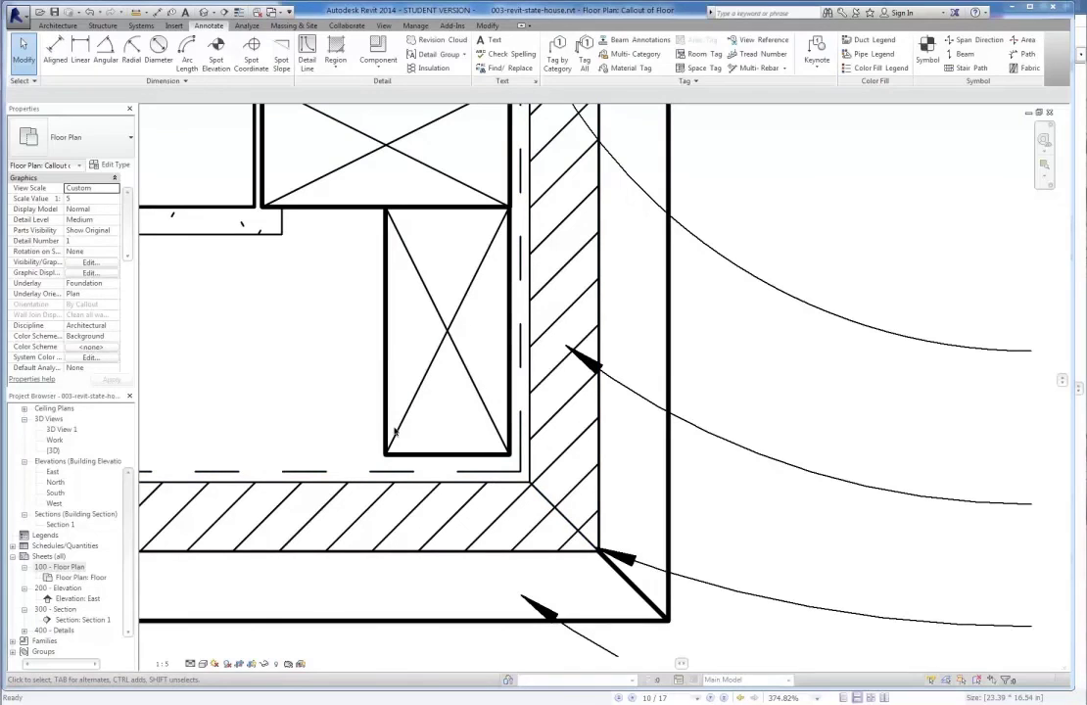
key(alt+Tab)
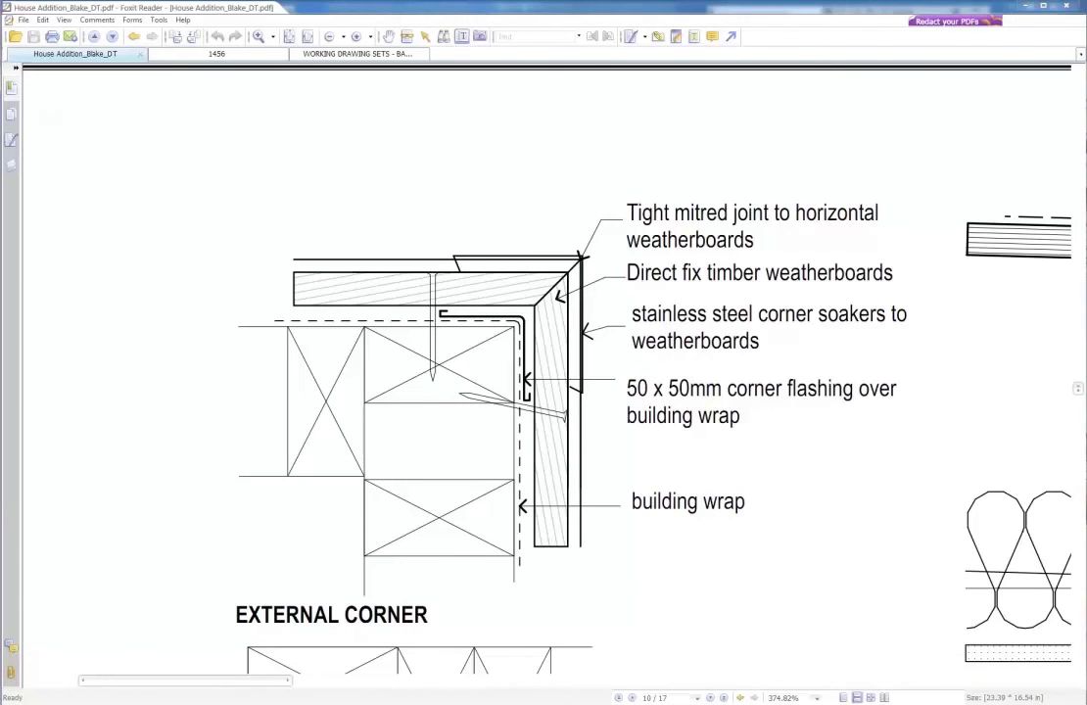
key(alt+Tab)
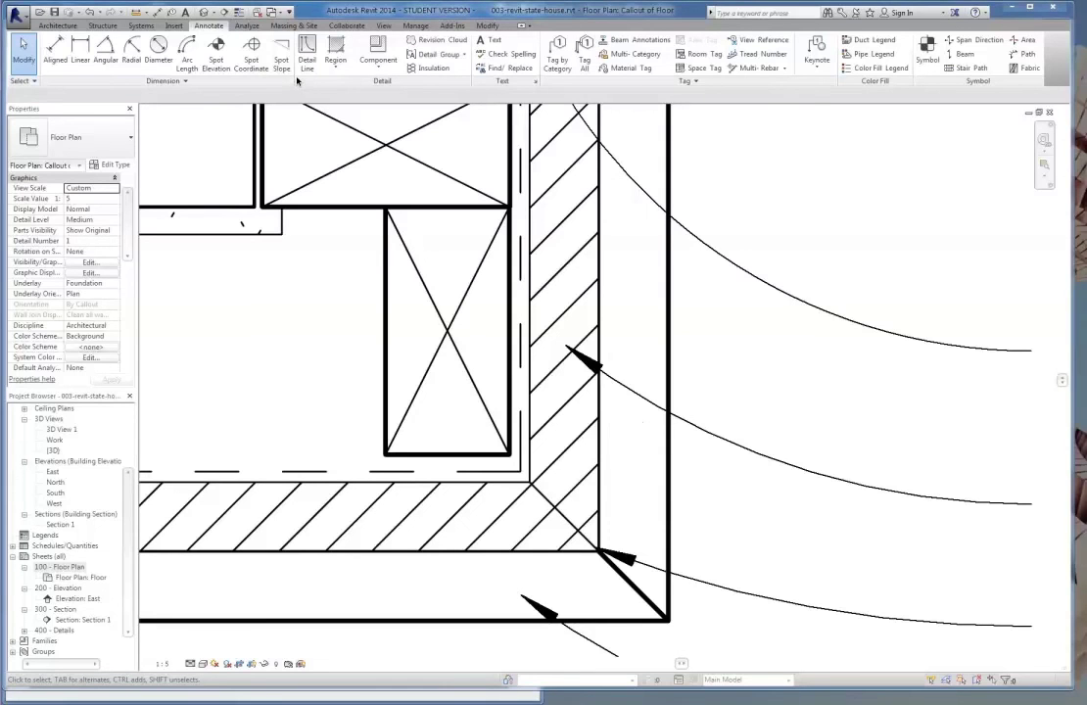
click(521, 253)
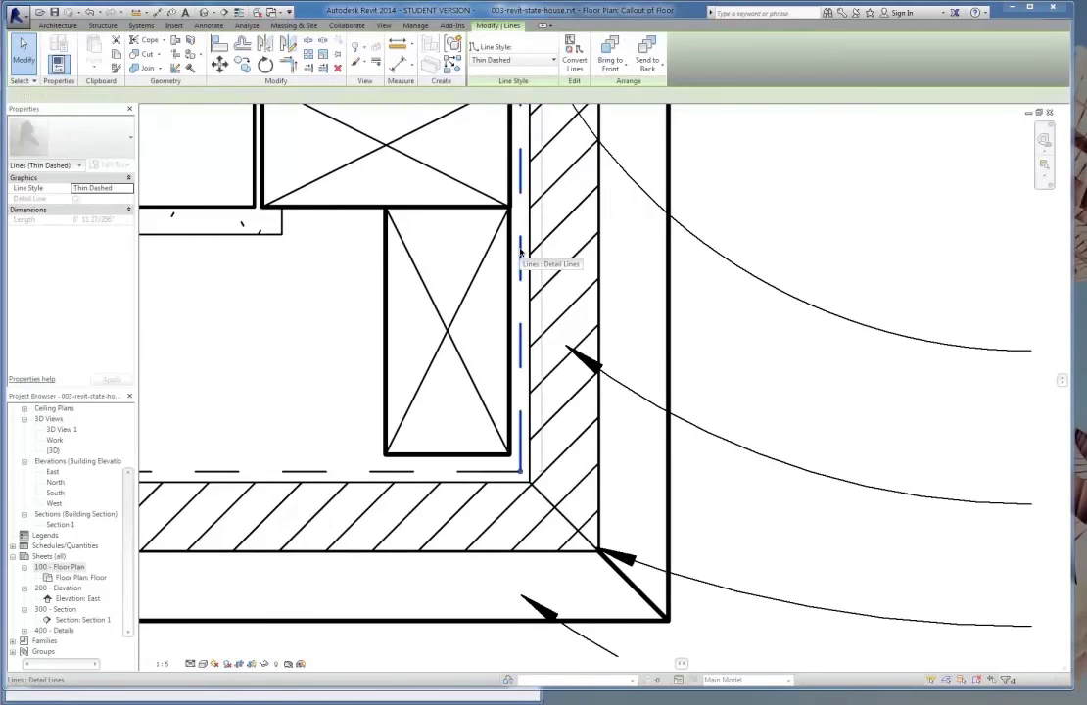
click(300, 258)
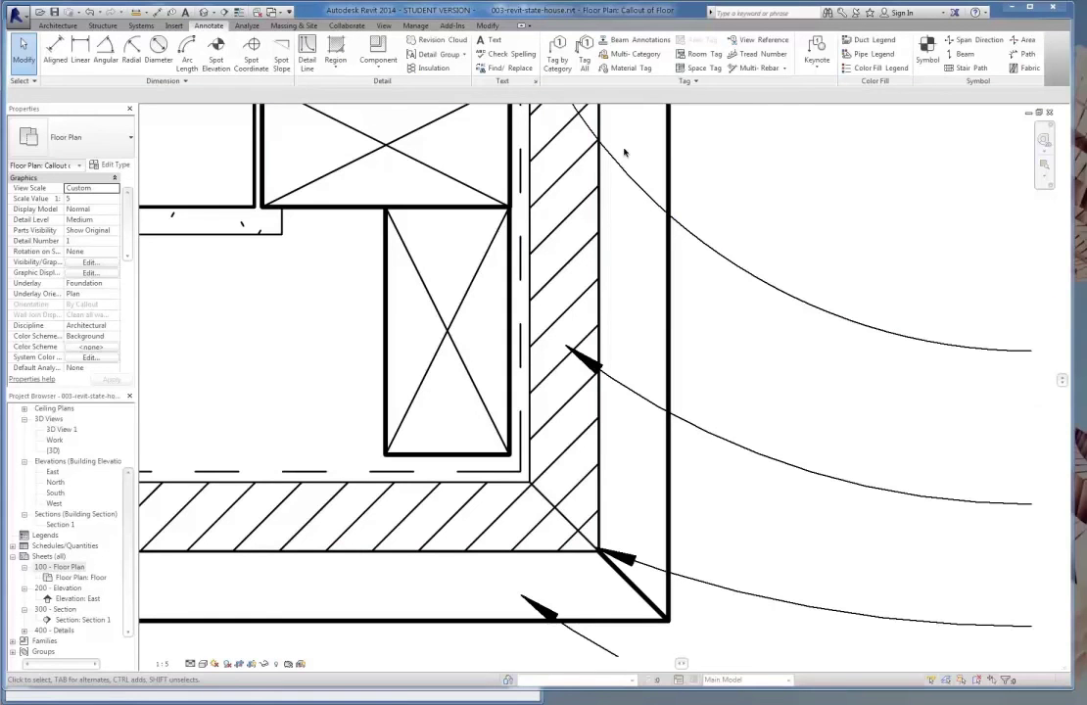
click(307, 51)
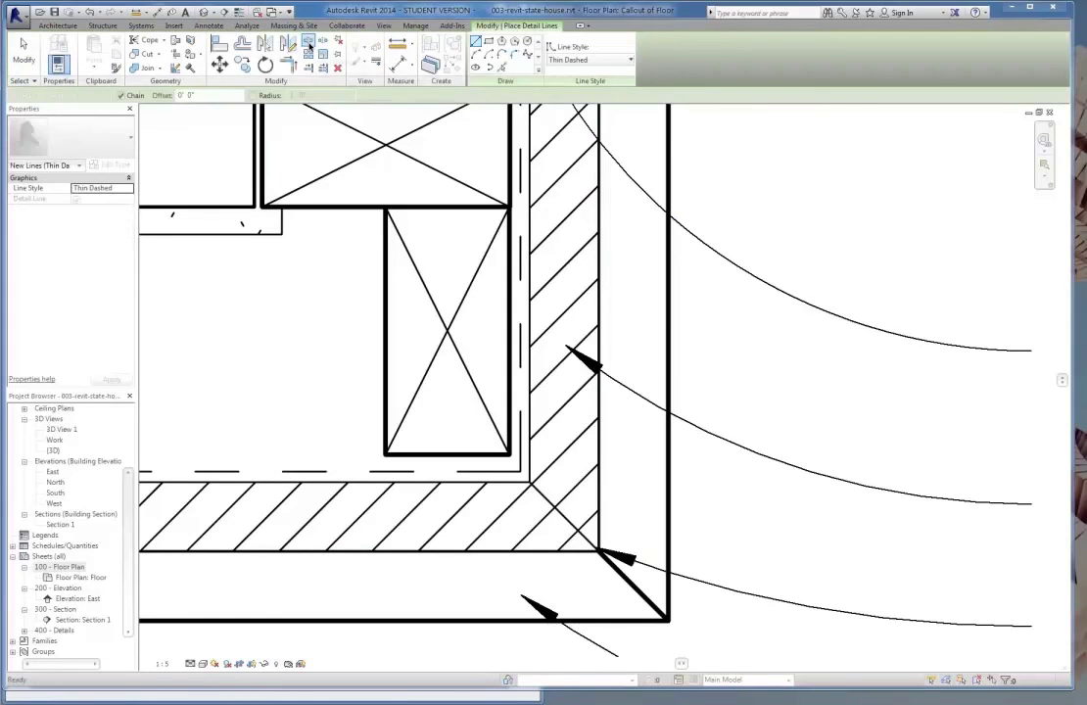
click(515, 57)
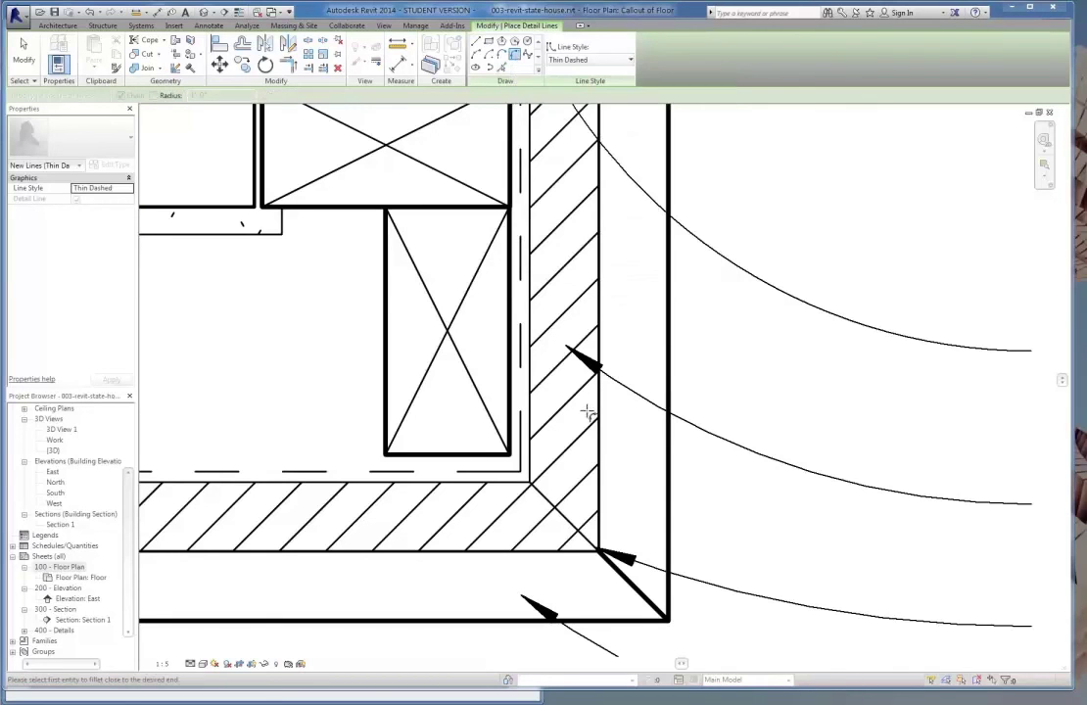
click(520, 443)
click(492, 472)
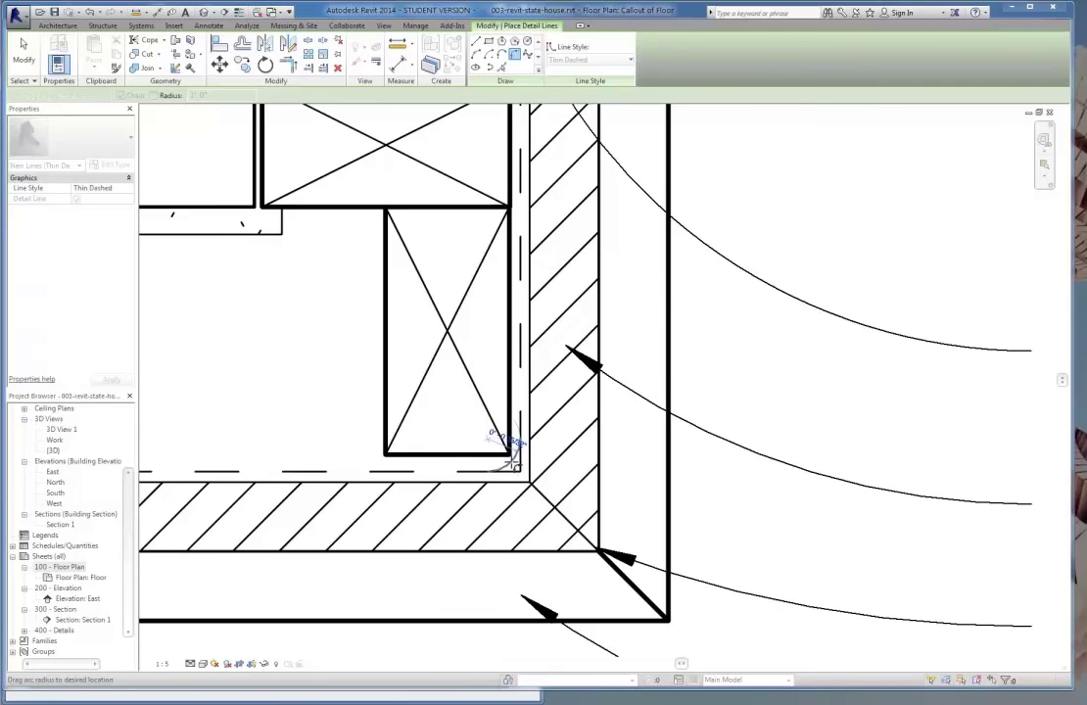
click(513, 460)
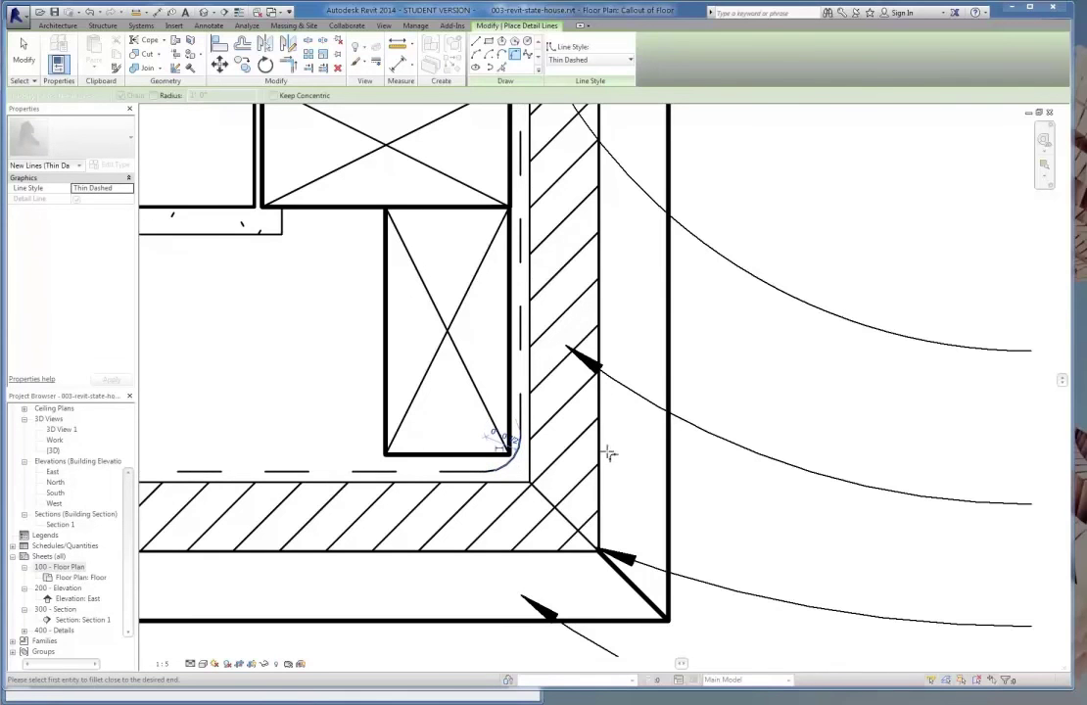
click(23, 51)
- Look over the corner detail, from the studs and rounded building wrap to the whole callout with its leader notes
scroll(725, 480, down, 2)
scroll(725, 480, down, 3)
scroll(656, 421, up, 3)
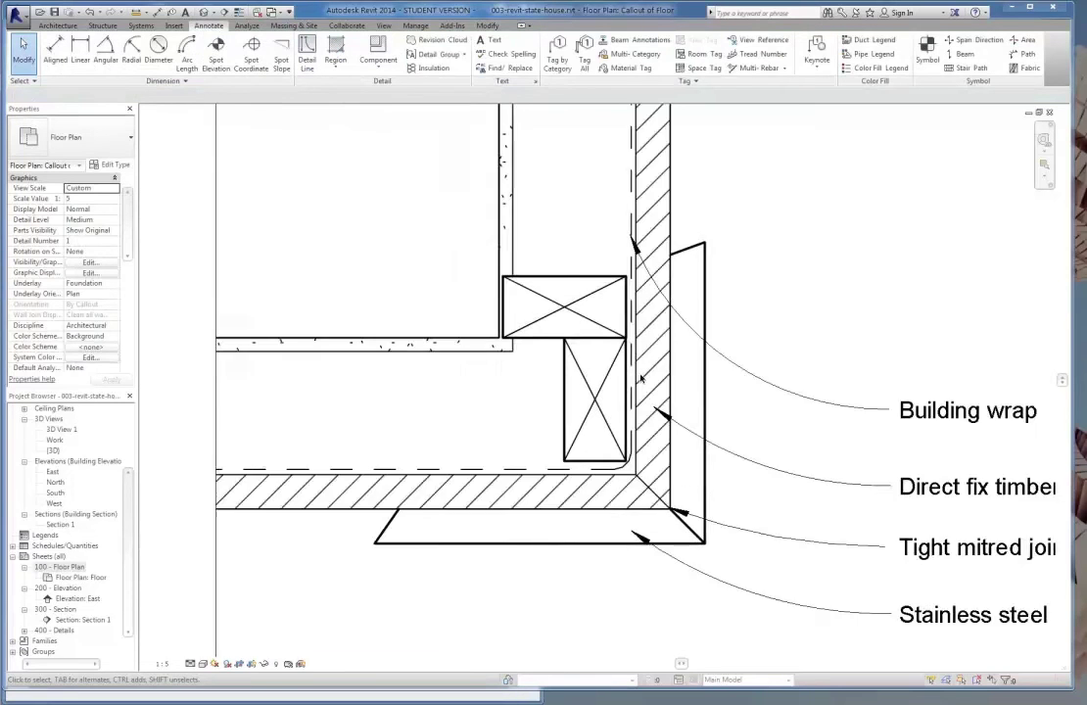
middle_drag(498, 230, 480, 355)
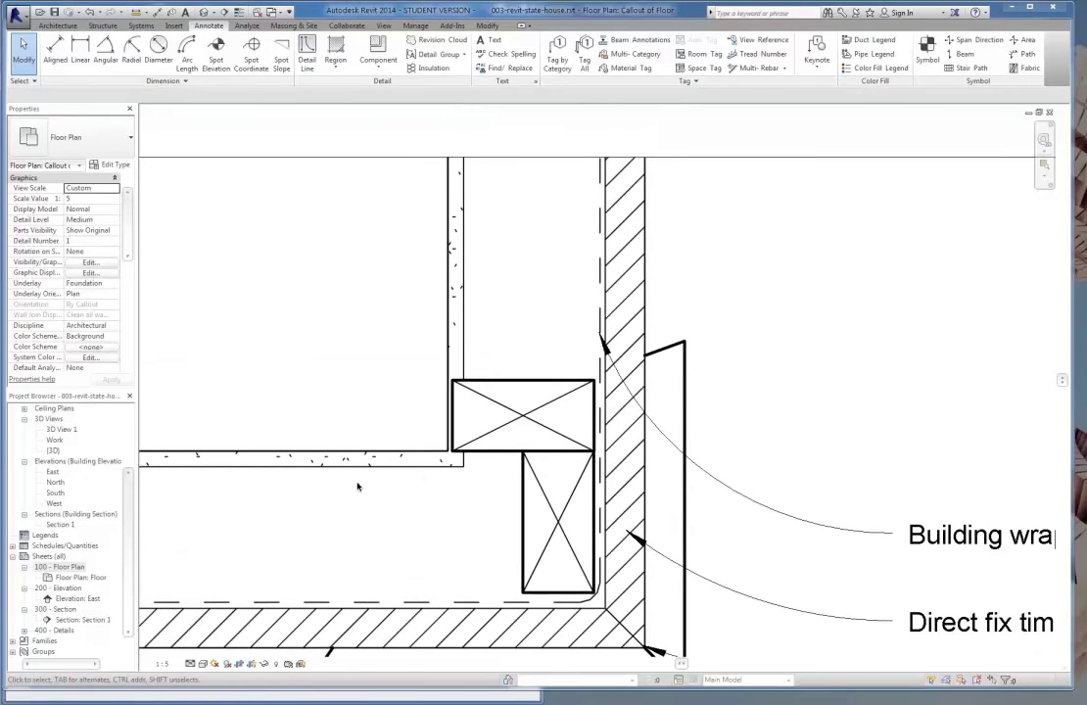
middle_drag(294, 493, 380, 467)
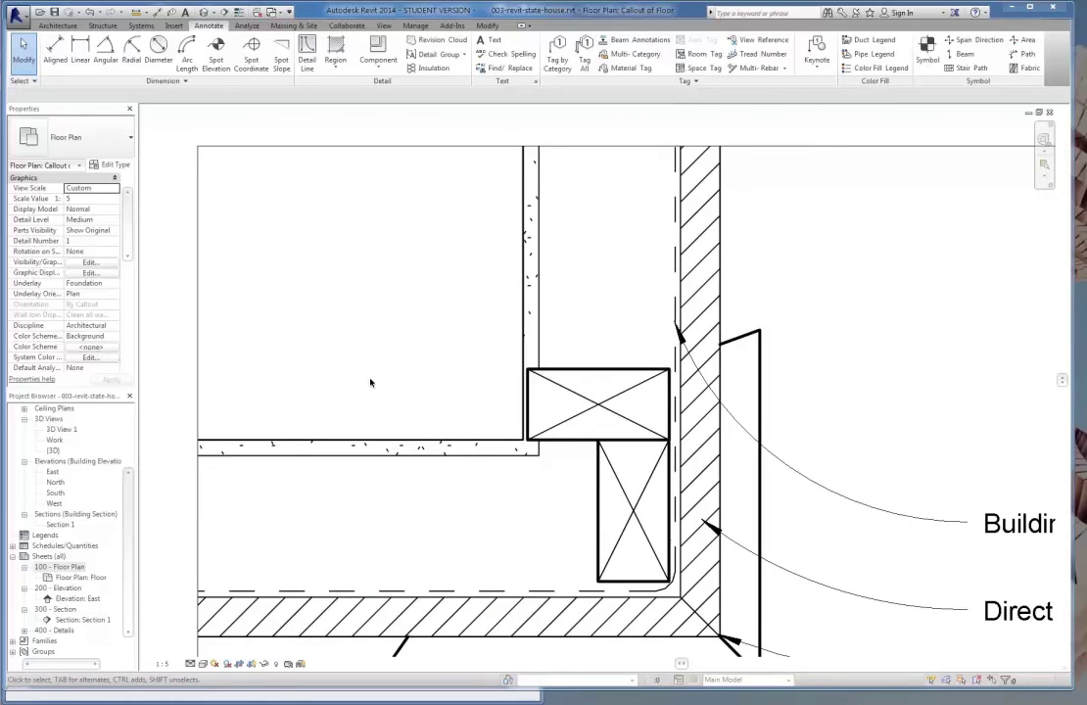
middle_drag(578, 491, 502, 468)
scroll(546, 376, down, 3)
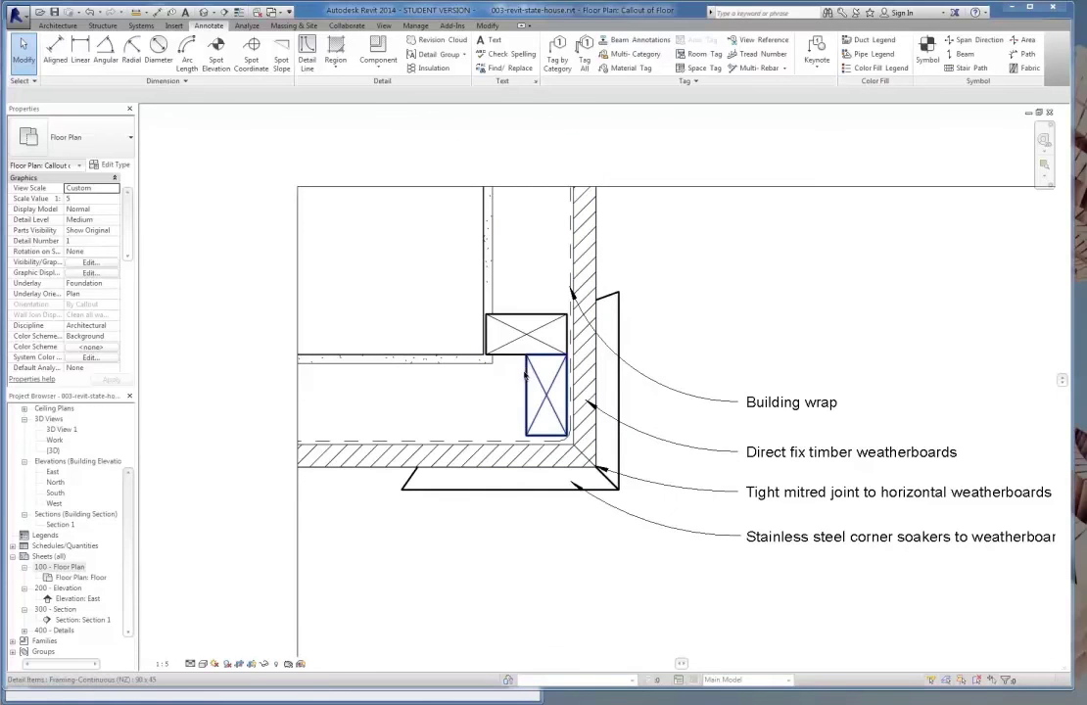
middle_drag(526, 491, 452, 503)
click(307, 51)
scroll(341, 291, down, 4)
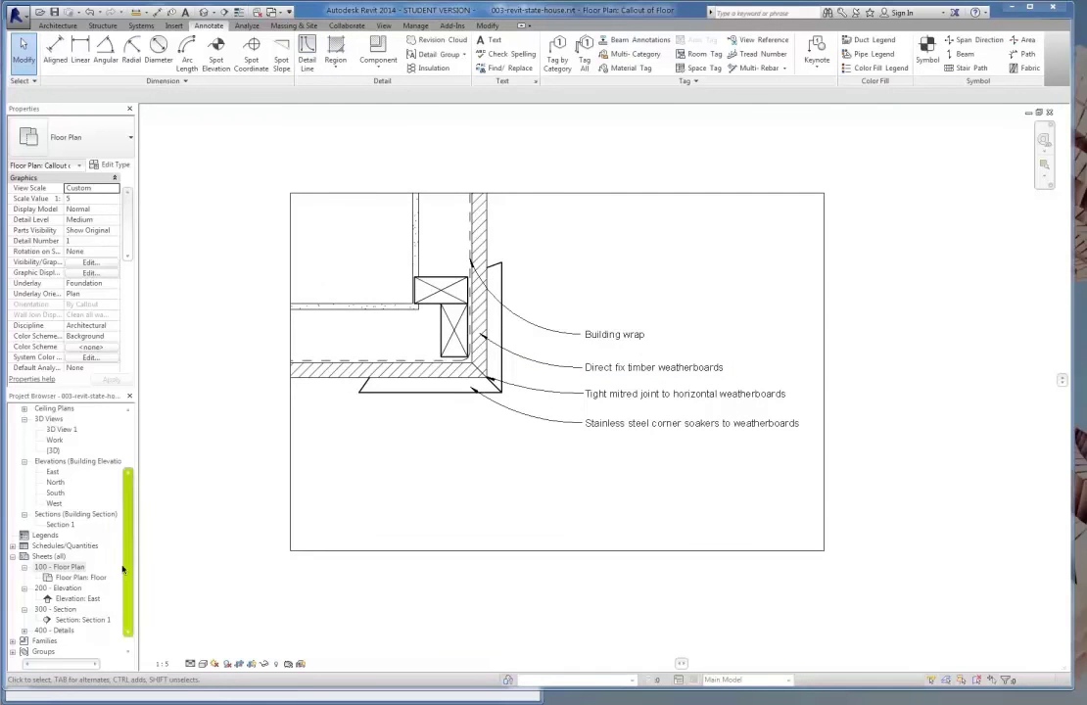
- Open sheet 400 - Details and set the Callout of Floor viewport's scale to 1:10
double_click(61, 630)
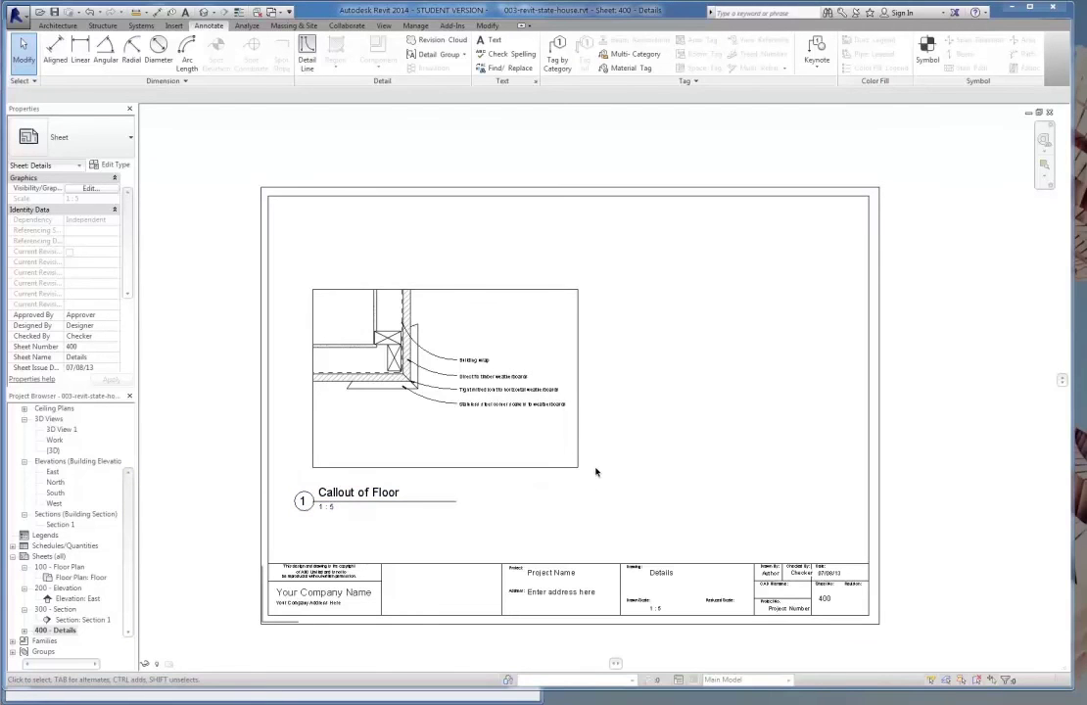
scroll(595, 472, up, 1)
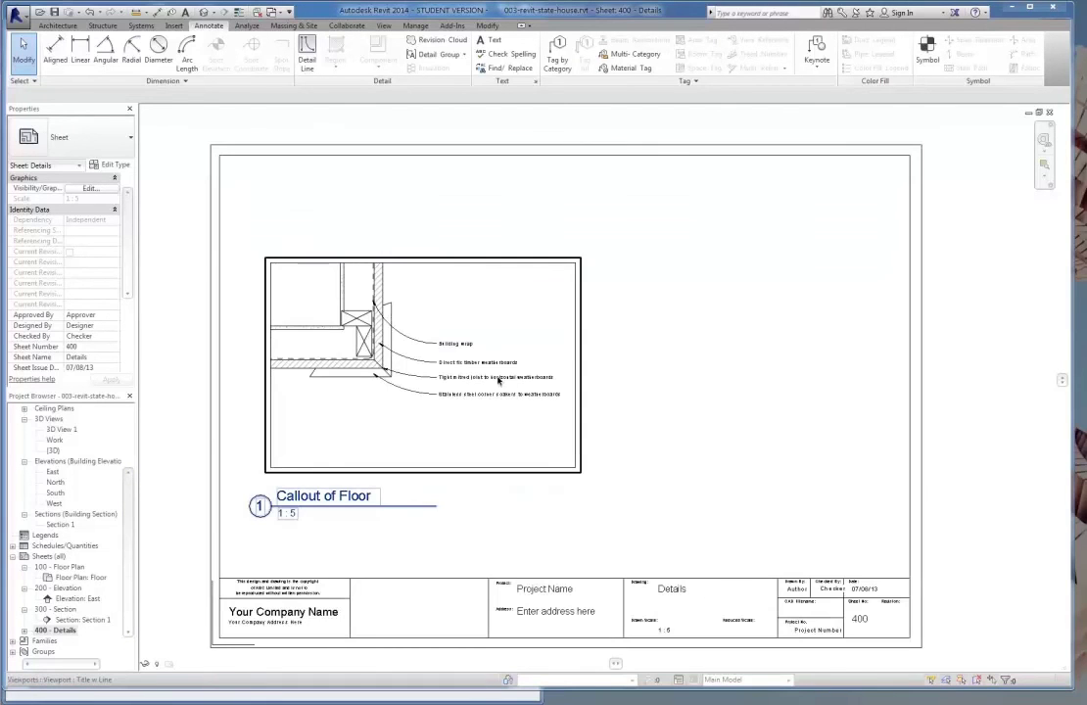
click(464, 375)
click(81, 199)
key(Return)
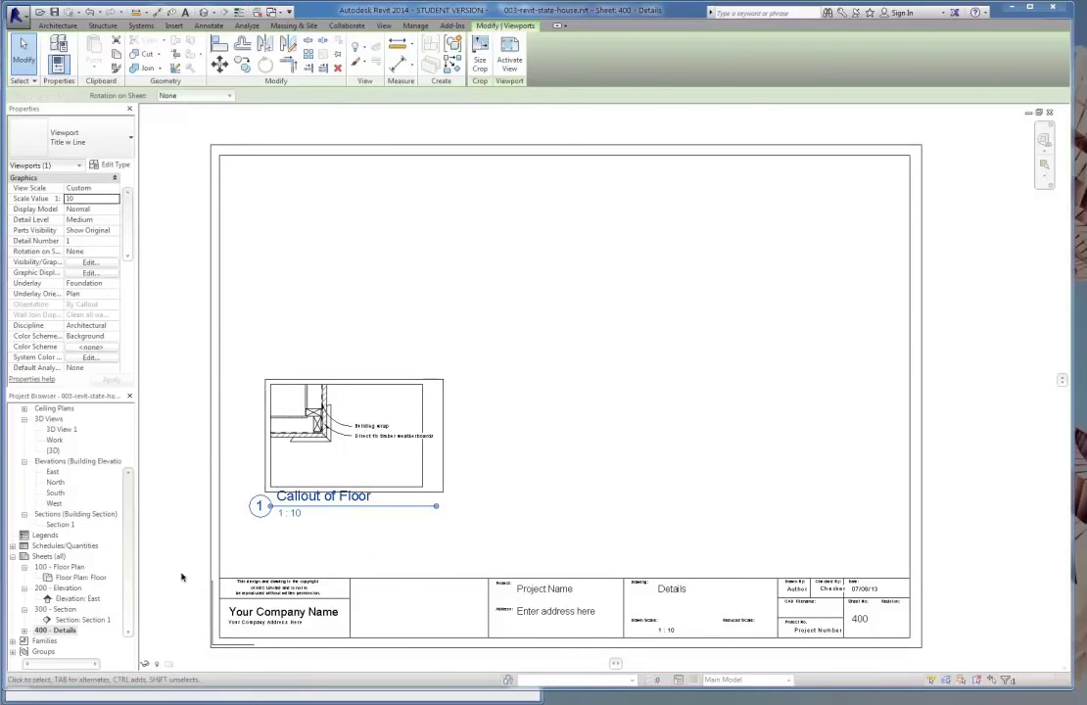
- Activate the callout view on the sheet, widen its crop region to include all four leader notes in full, and return to sheet 400
double_click(338, 404)
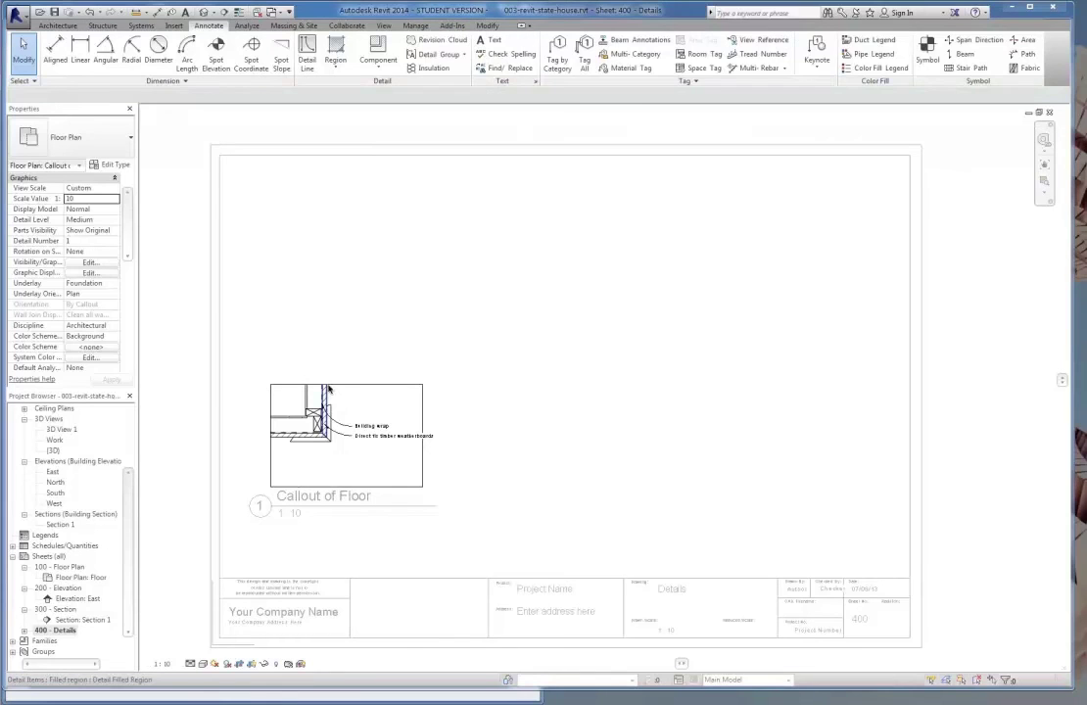
click(329, 390)
click(345, 386)
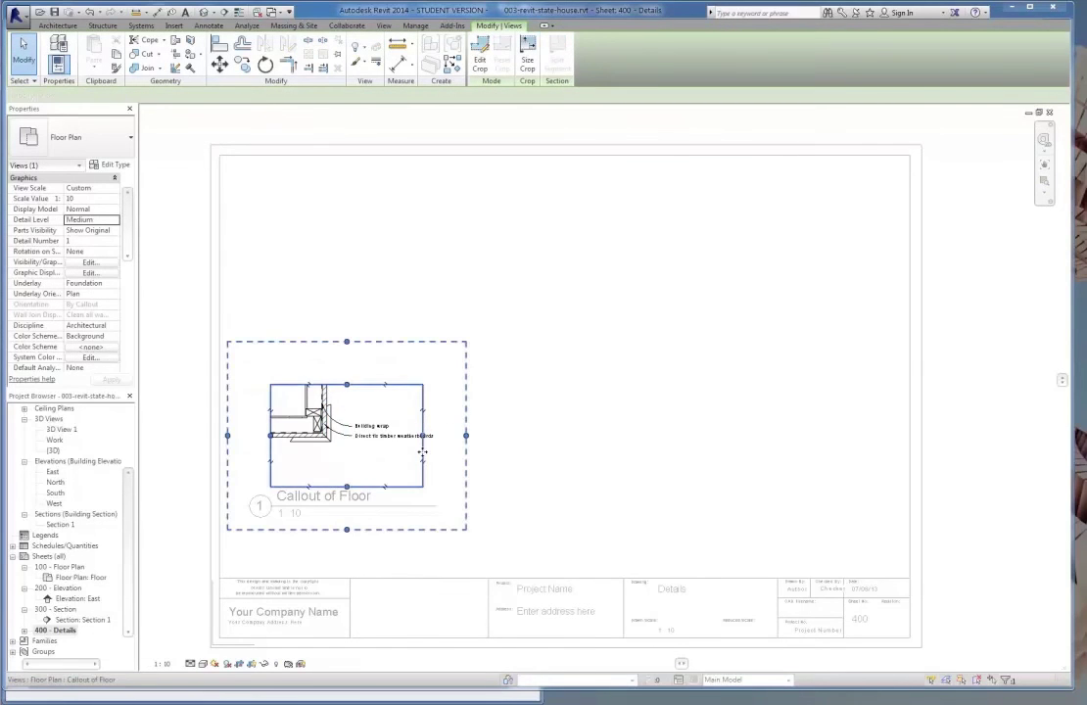
drag(422, 452, 501, 439)
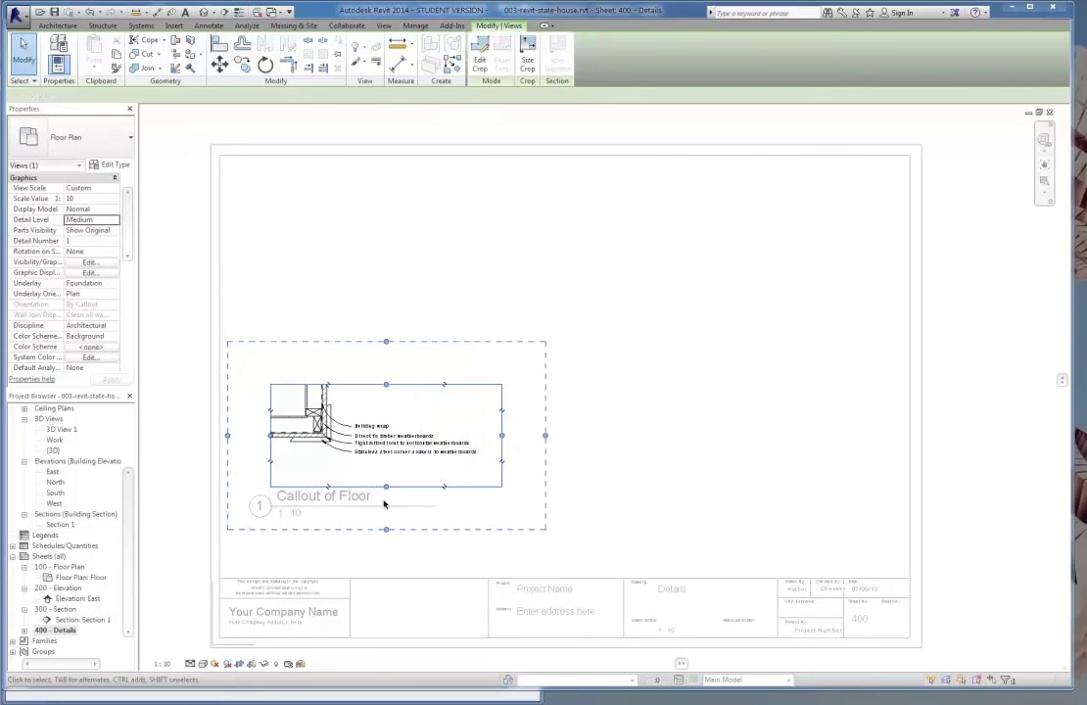
click(593, 437)
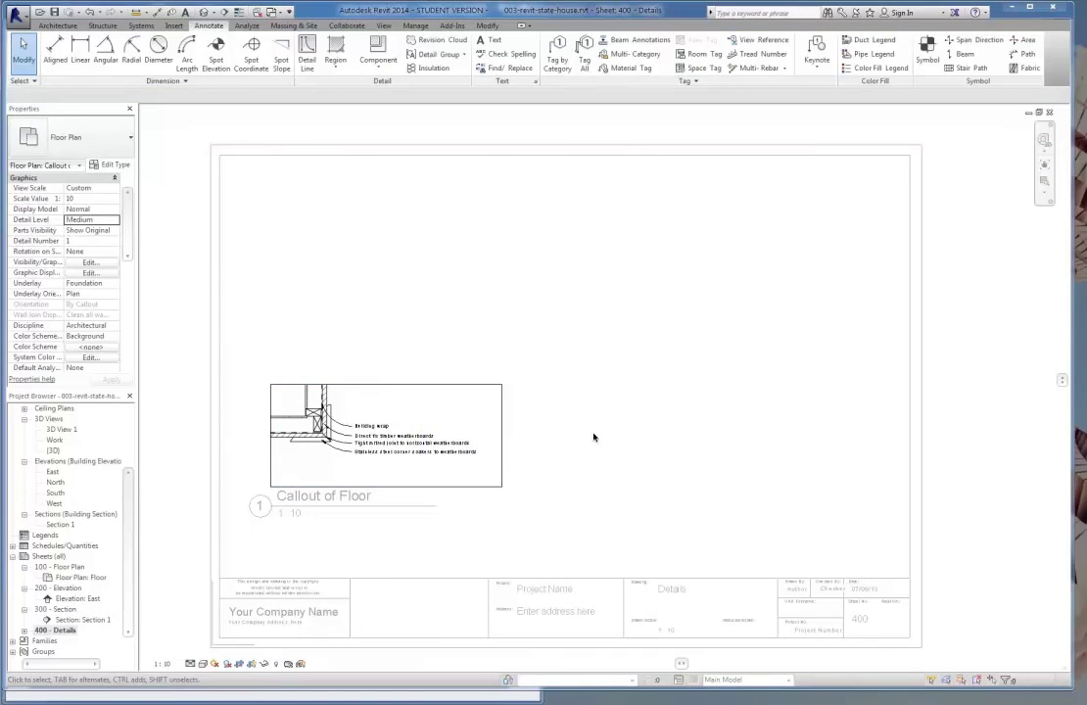
double_click(64, 631)
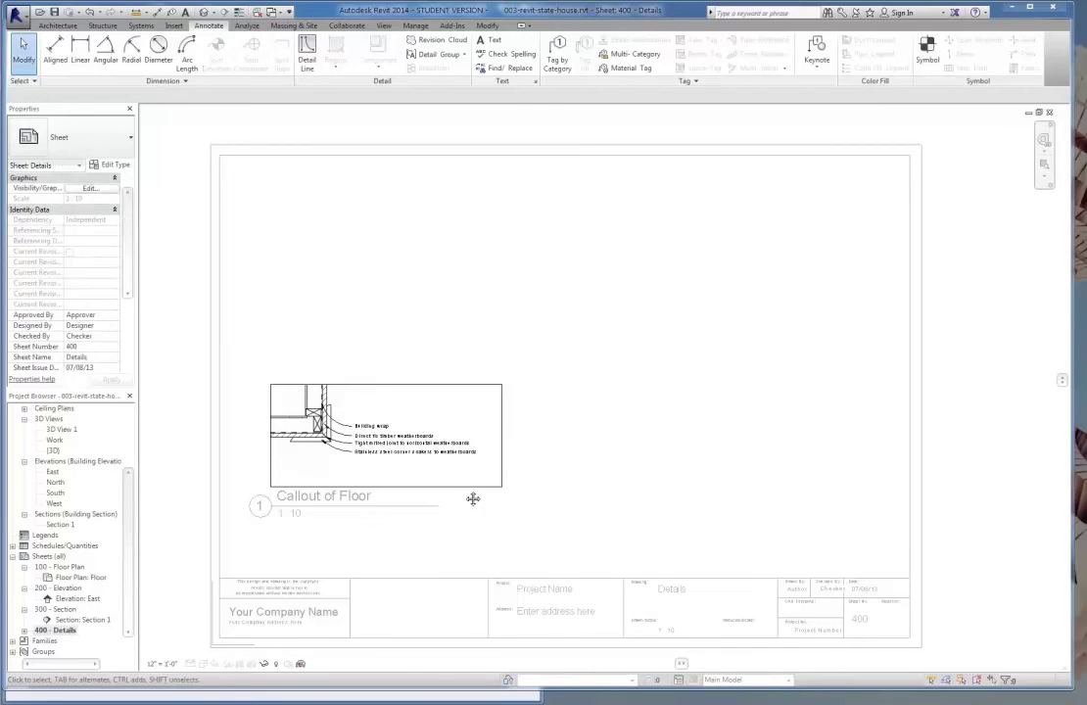
- Inspect the Callout of Floor viewport and its leader notes up close on the Details sheet
scroll(445, 490, up, 1)
scroll(286, 437, up, 5)
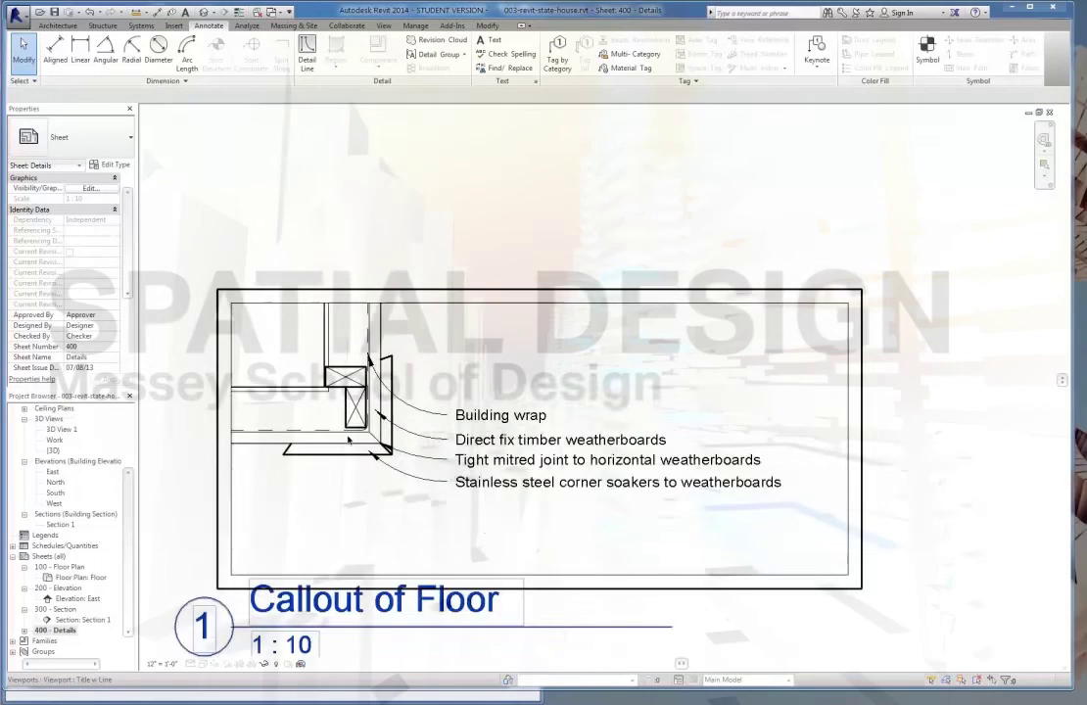
scroll(349, 438, up, 5)
scroll(301, 421, down, 5)
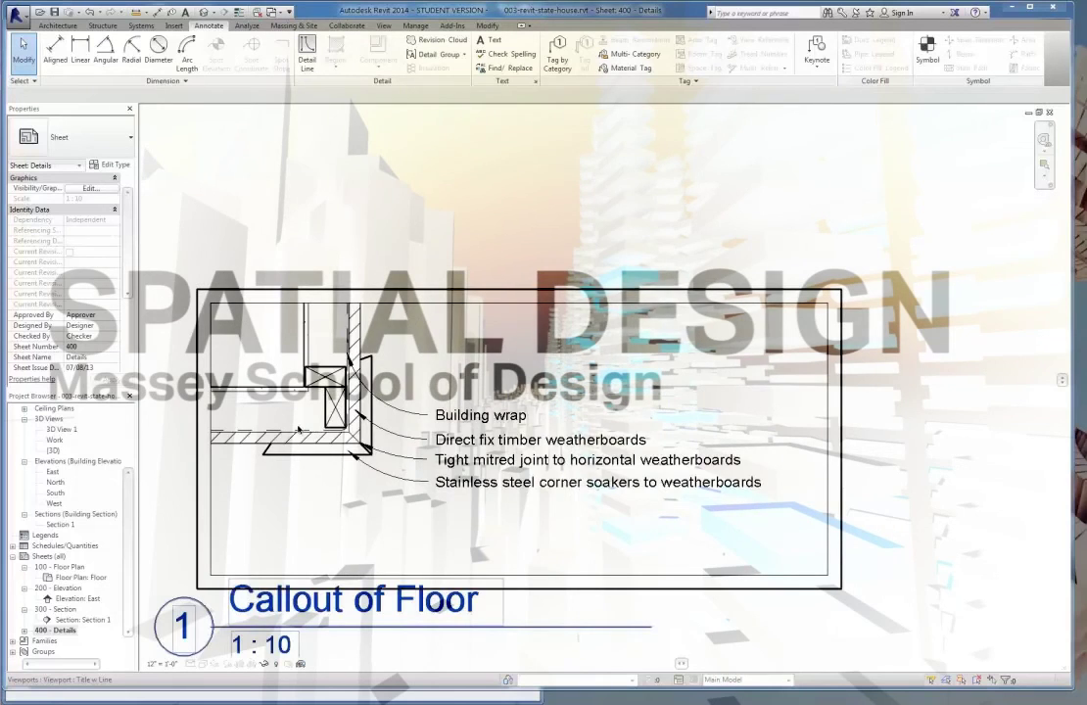
scroll(301, 421, down, 5)
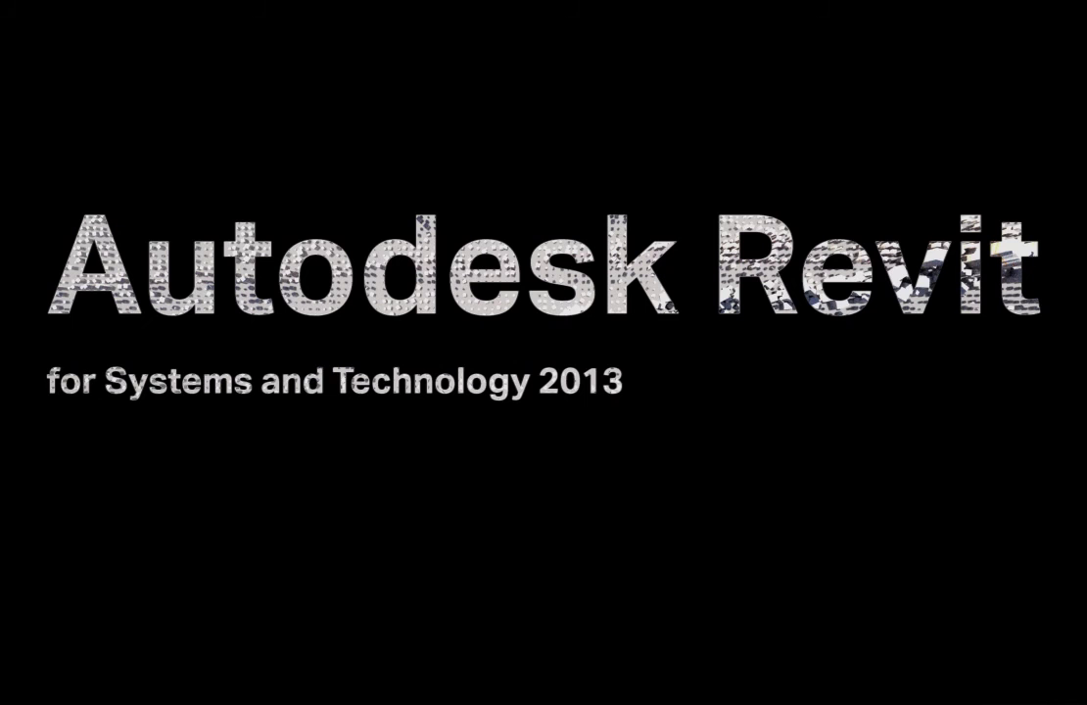